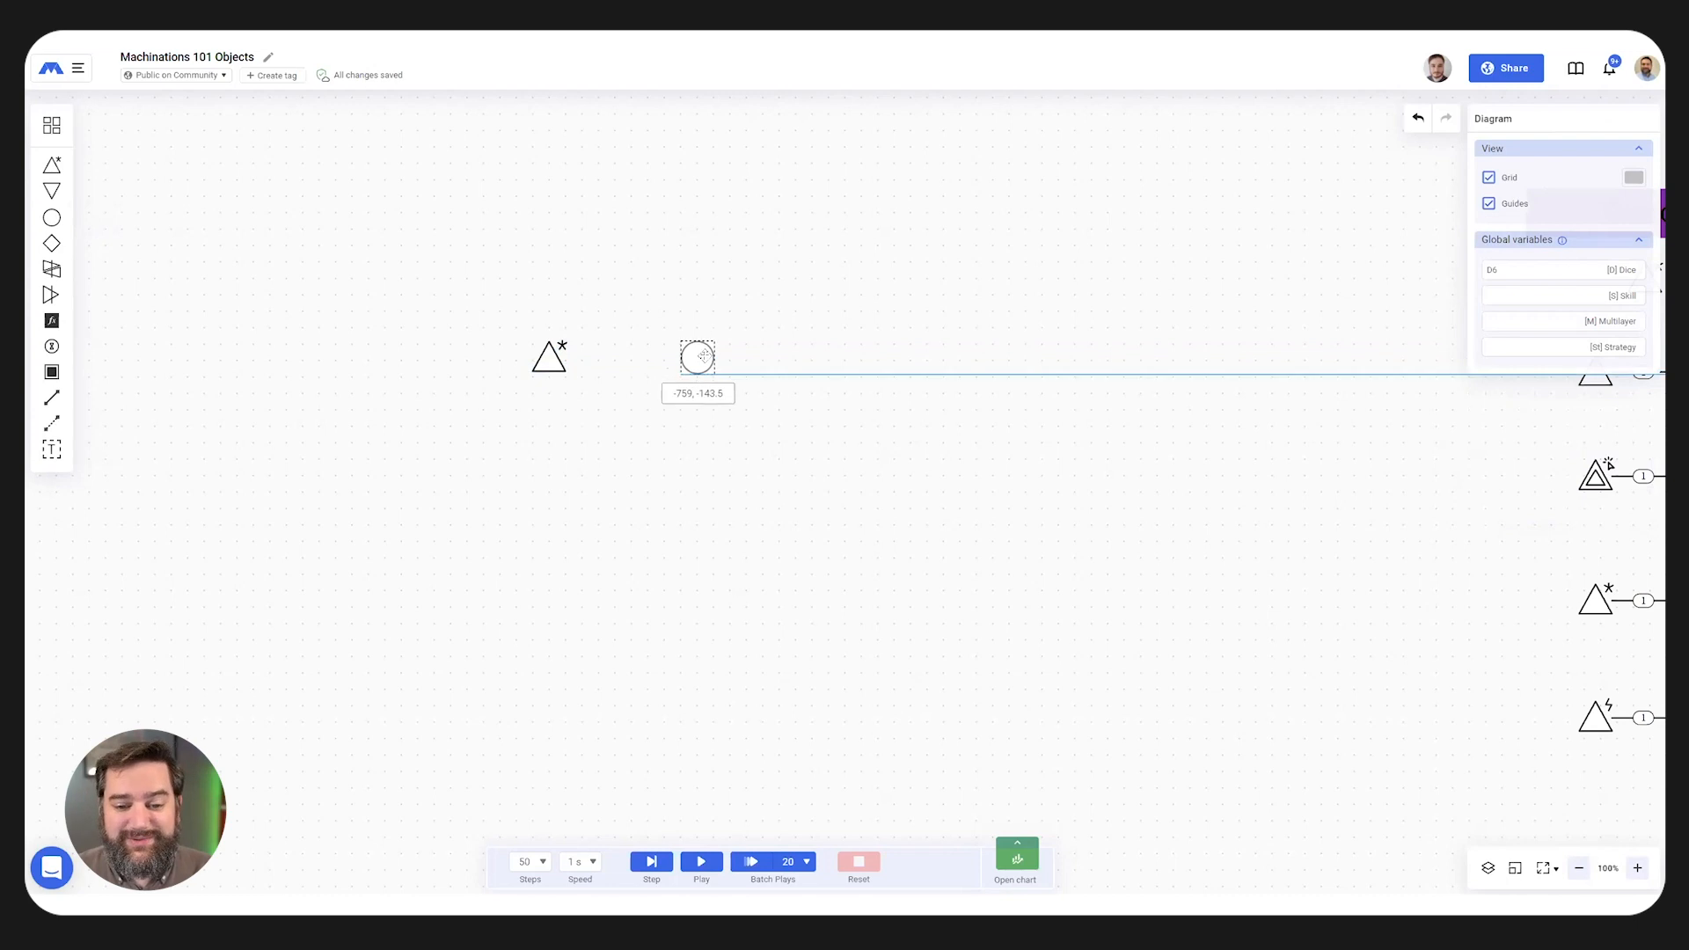
- Place a pool beside the automatic source and reposition the two nodes lower on the empty canvas
{"action": "left_click", "coordinate": [1357, 299]}
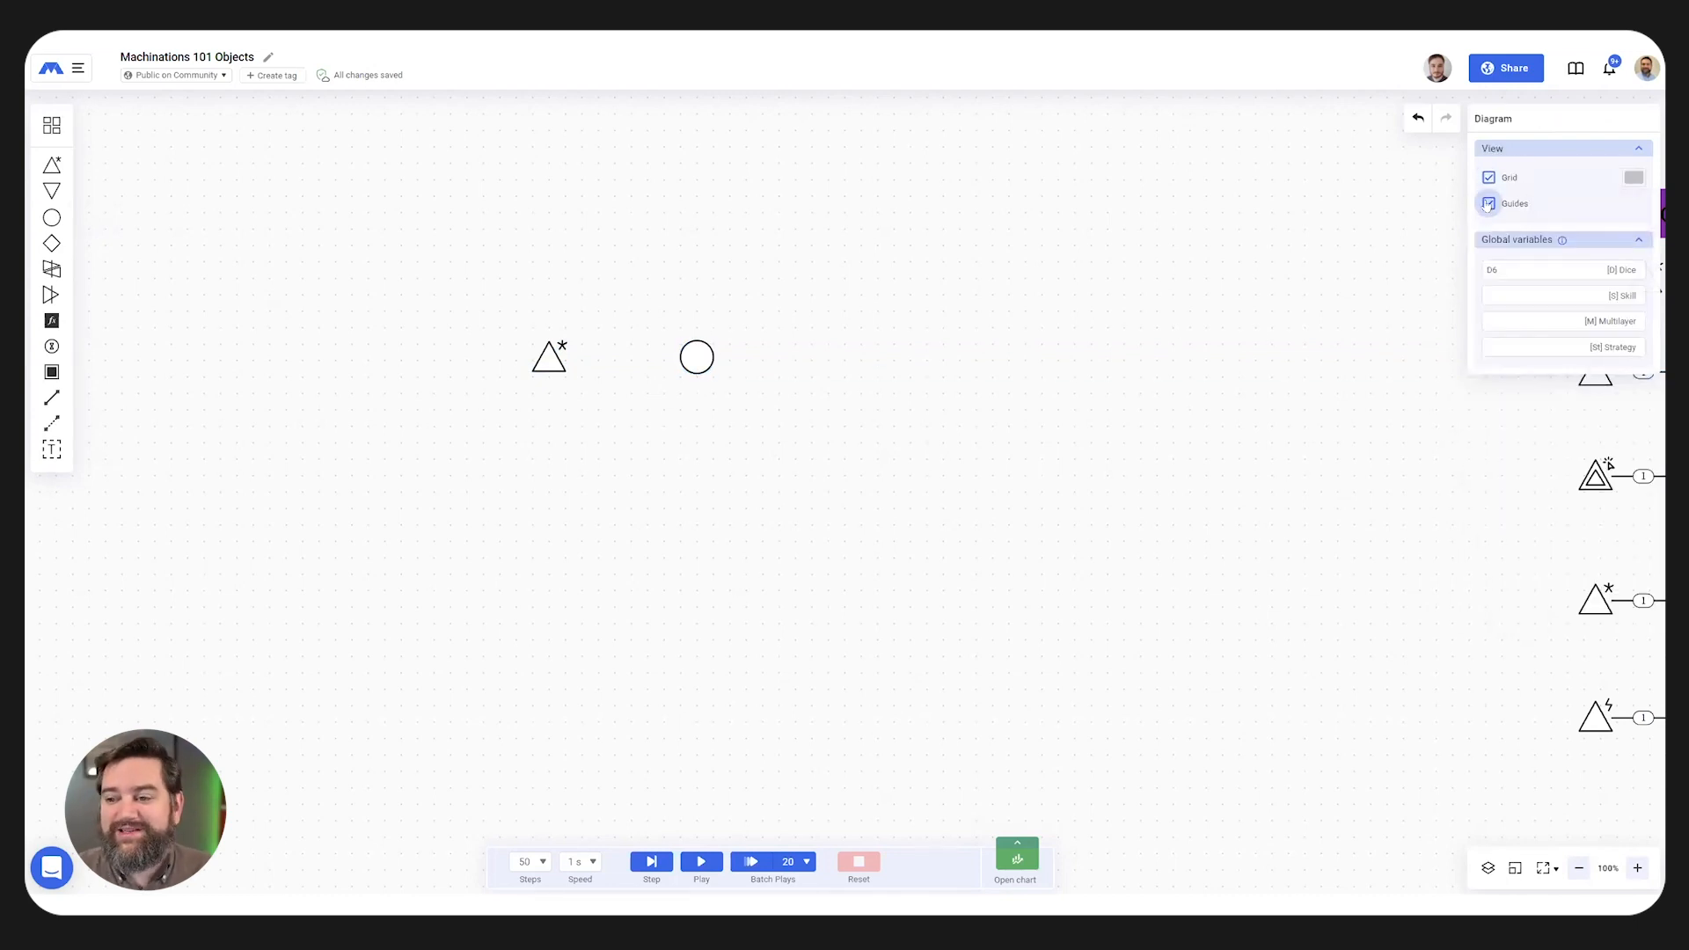
{"action": "left_click_drag", "start_coordinate": [693, 361], "coordinate": [779, 359]}
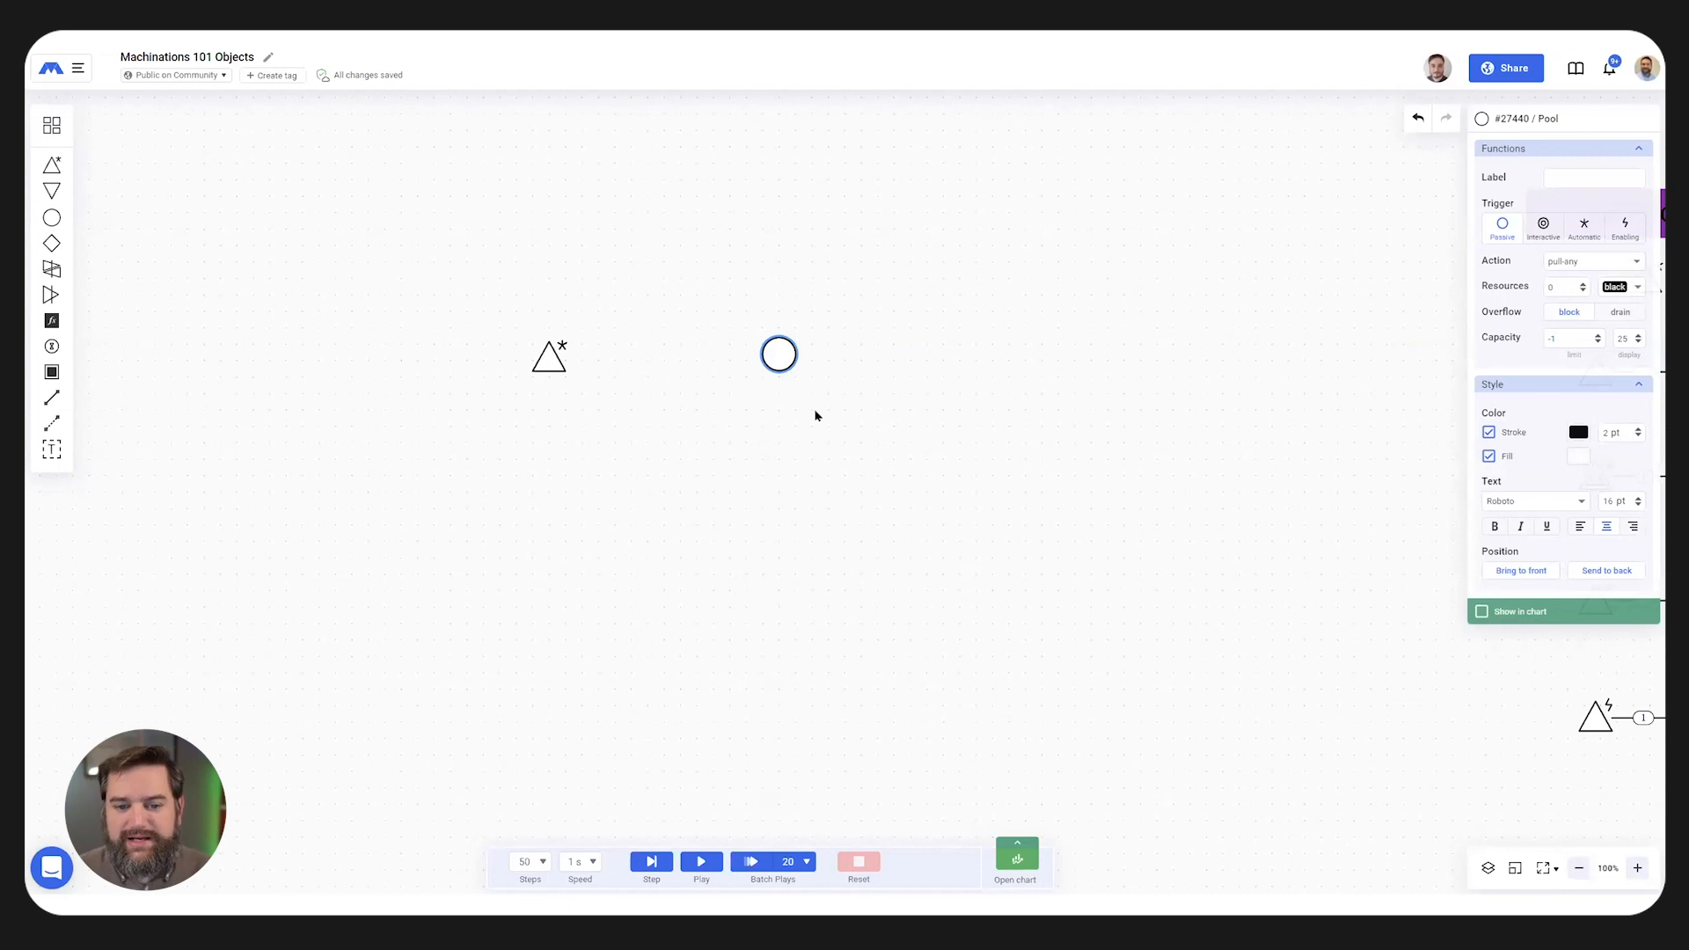
{"action": "left_click_drag", "start_coordinate": [335, 275], "coordinate": [911, 425]}
{"action": "left_click_drag", "start_coordinate": [774, 362], "coordinate": [775, 413]}
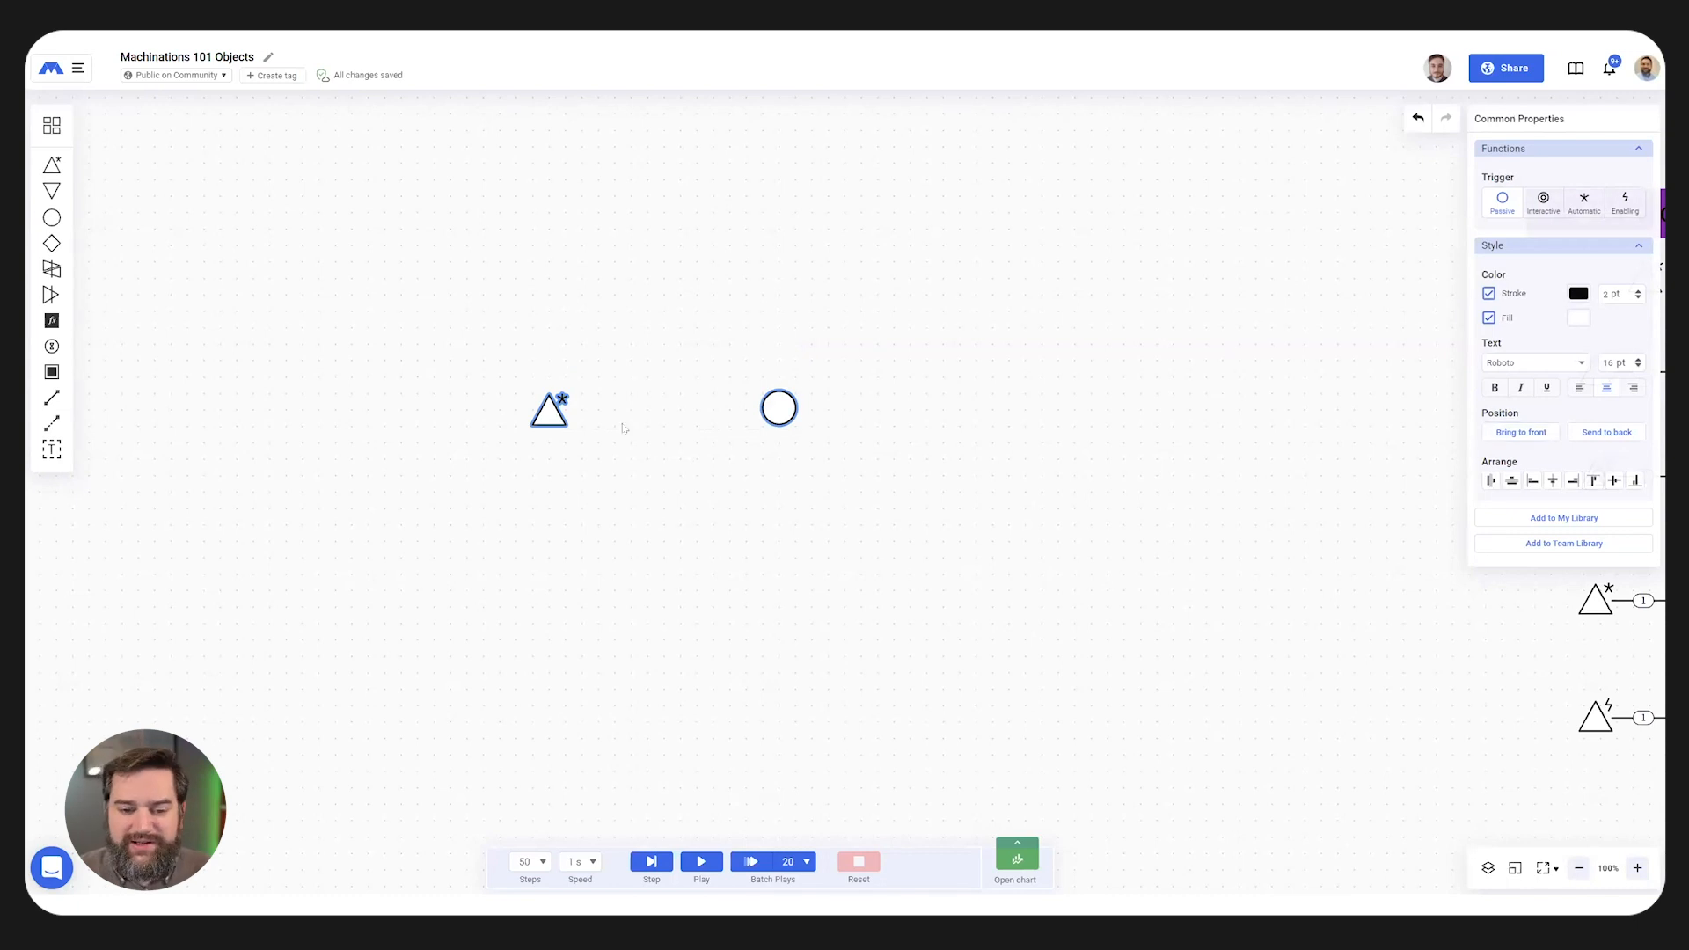
{"action": "left_click_drag", "start_coordinate": [778, 409], "coordinate": [663, 439]}
- Link the source to the pool with a resource connection
{"action": "left_click", "coordinate": [490, 506]}
{"action": "left_click", "coordinate": [52, 397]}
{"action": "left_click_drag", "start_coordinate": [484, 426], "coordinate": [658, 436]}
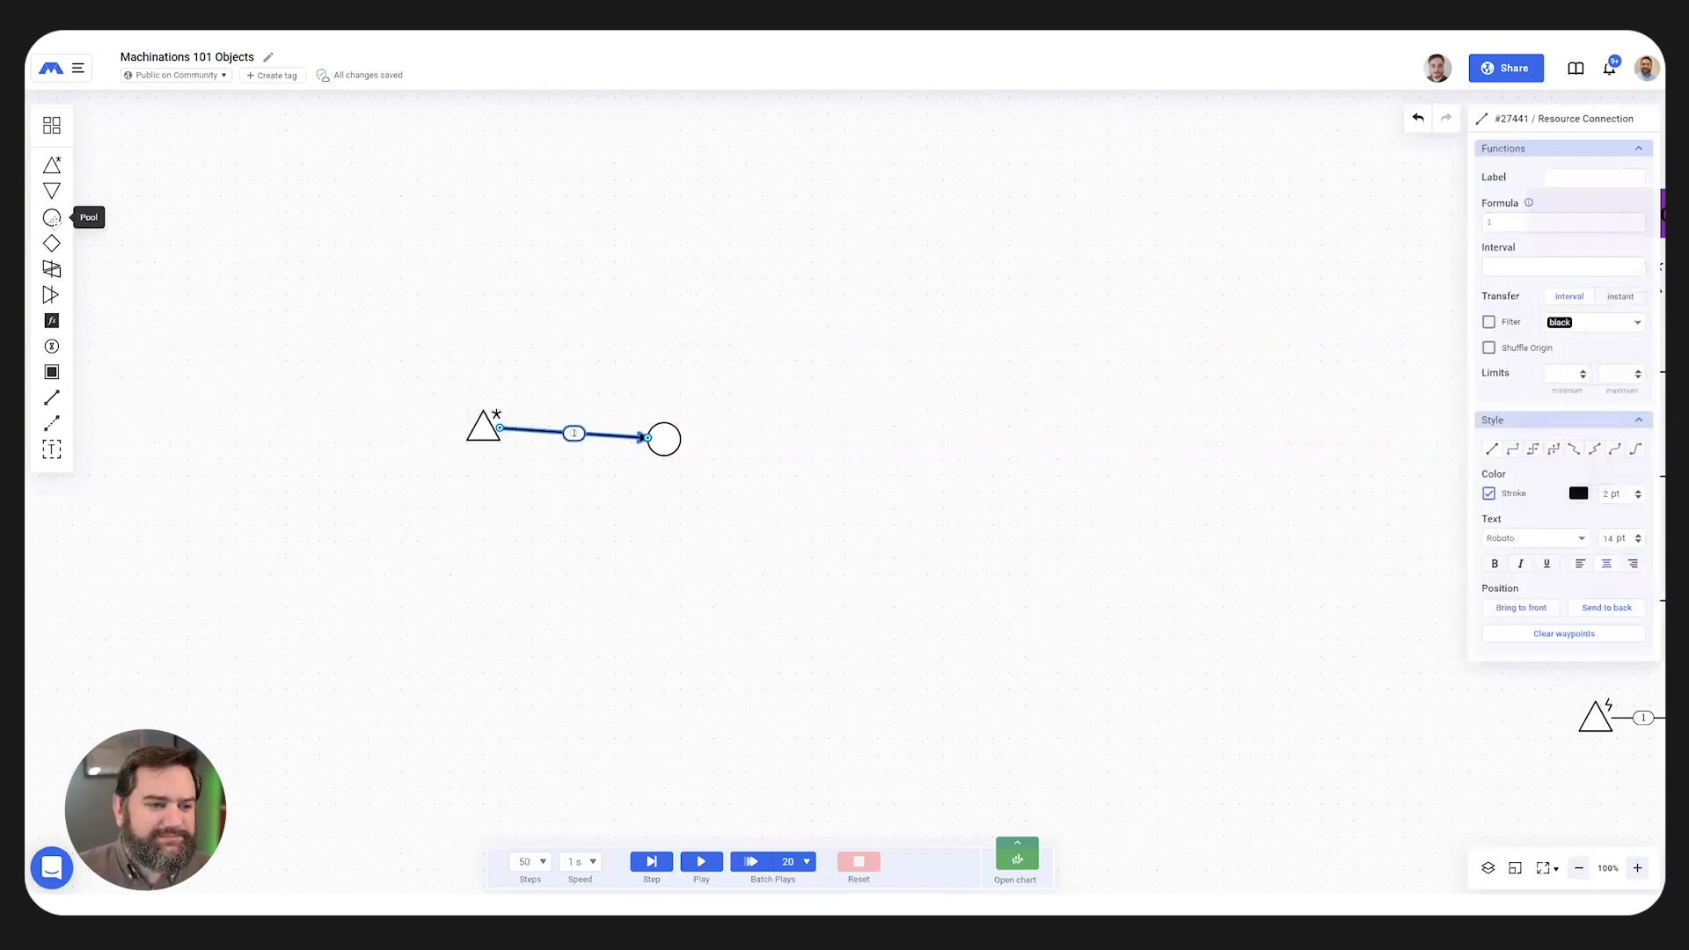
- Add a gate beyond the pool and a second pool beyond the gate
{"action": "left_click", "coordinate": [51, 243]}
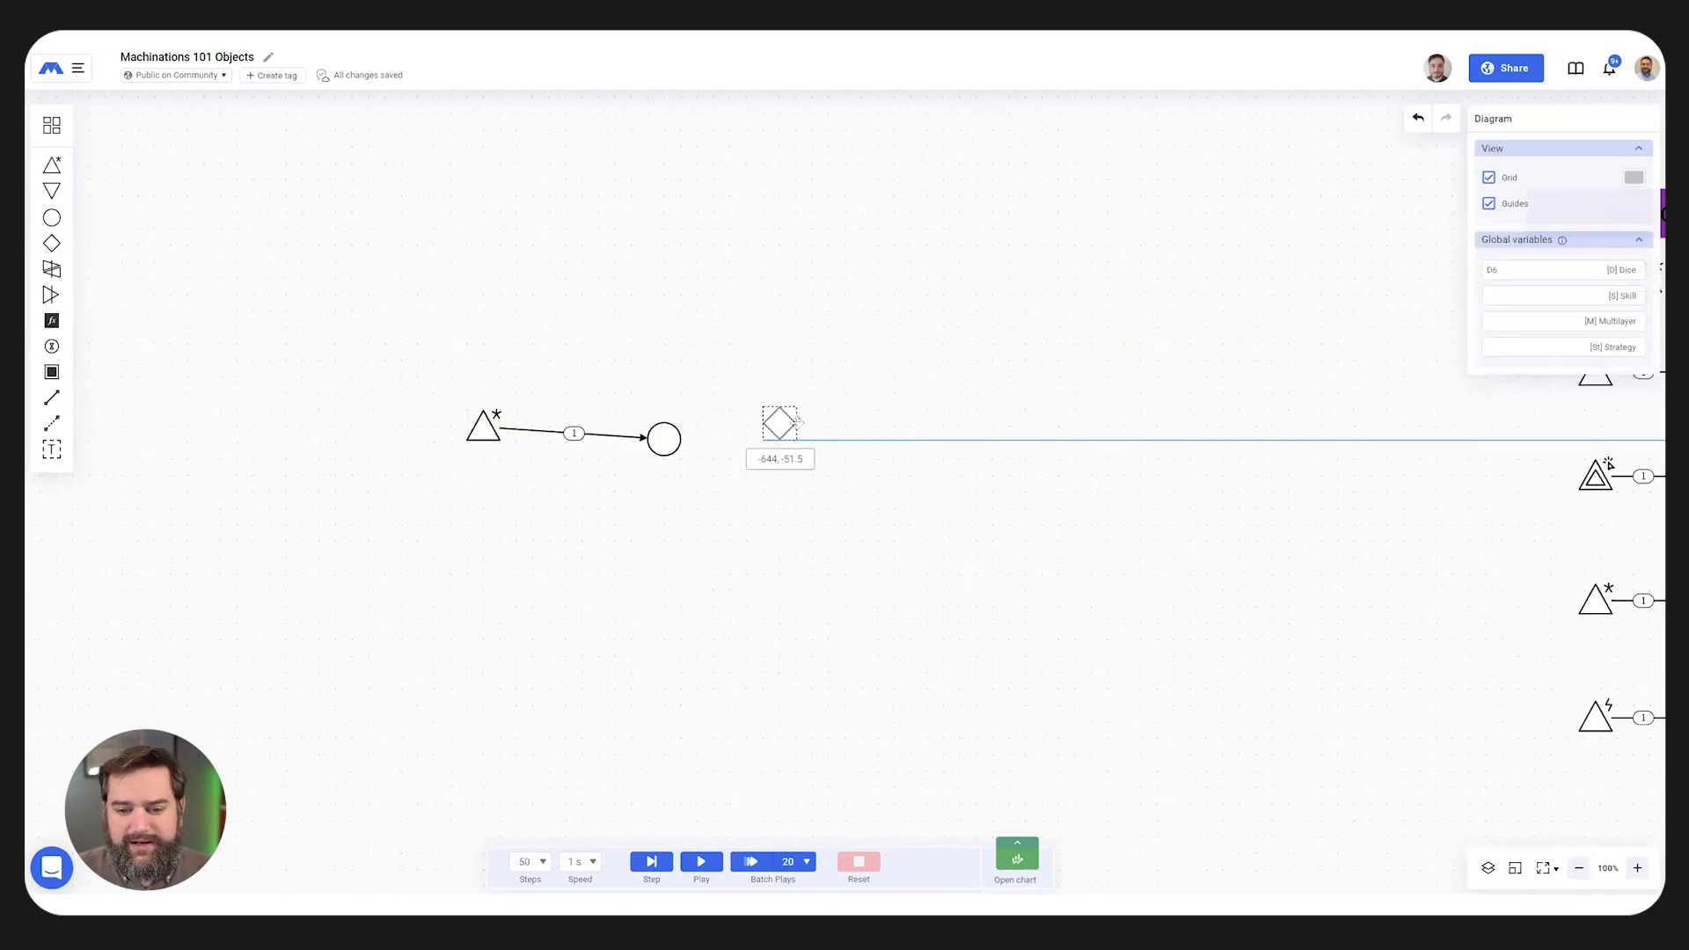
{"action": "left_click", "coordinate": [795, 423]}
{"action": "left_click", "coordinate": [51, 218]}
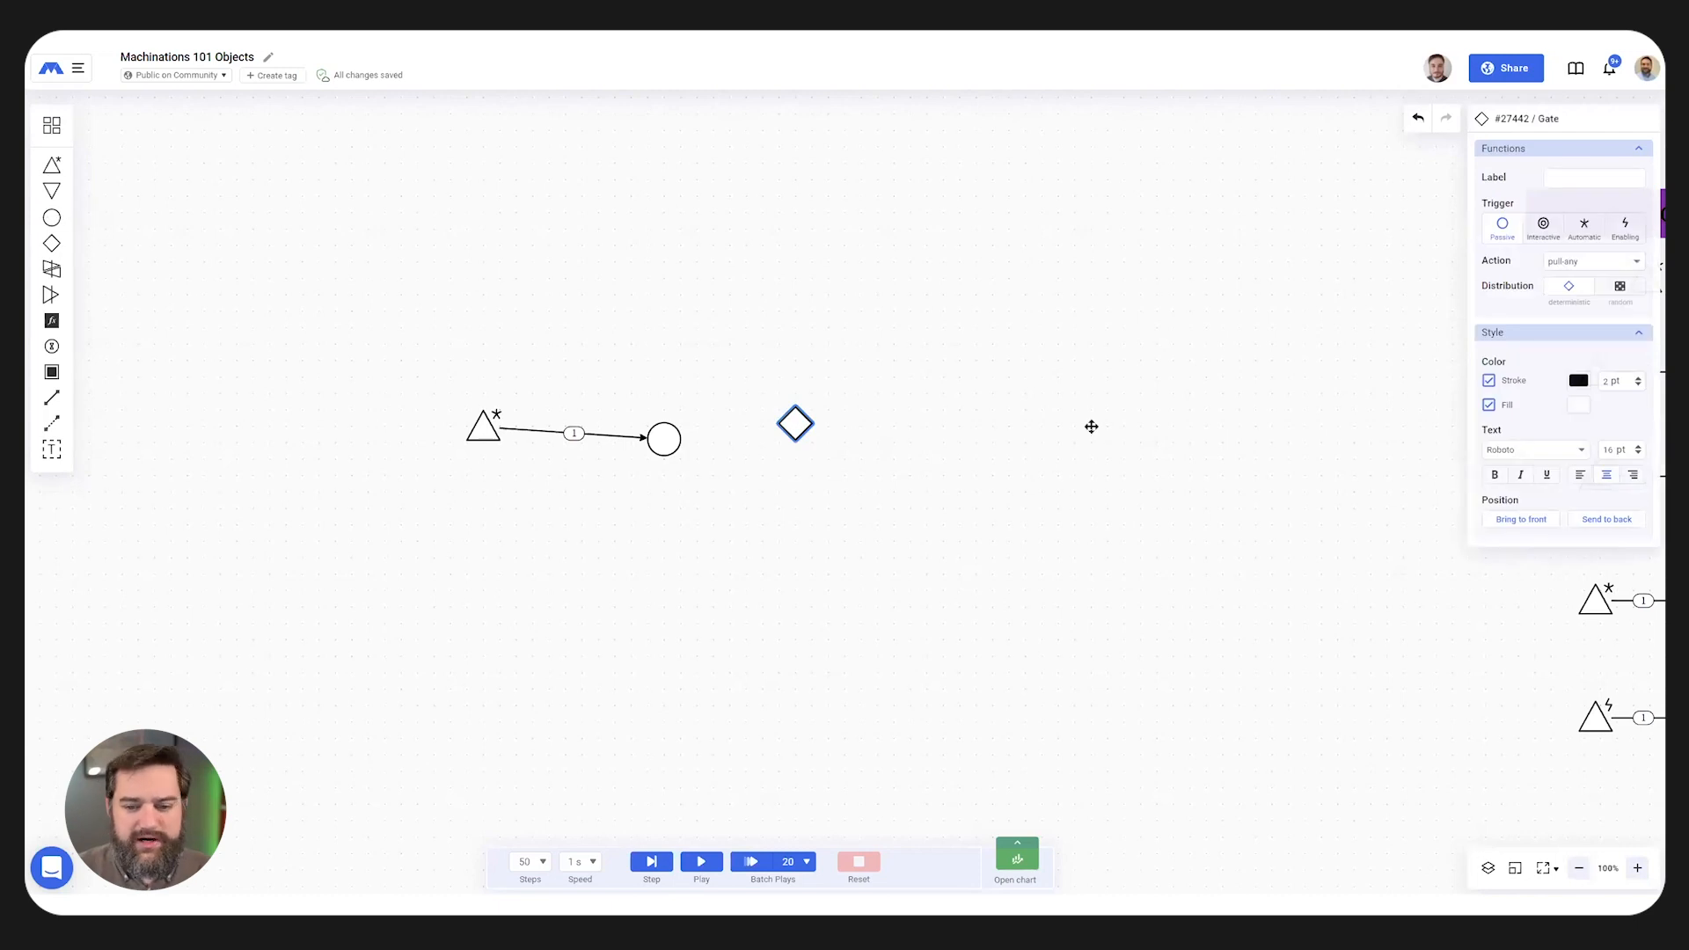
{"action": "left_click", "coordinate": [912, 430]}
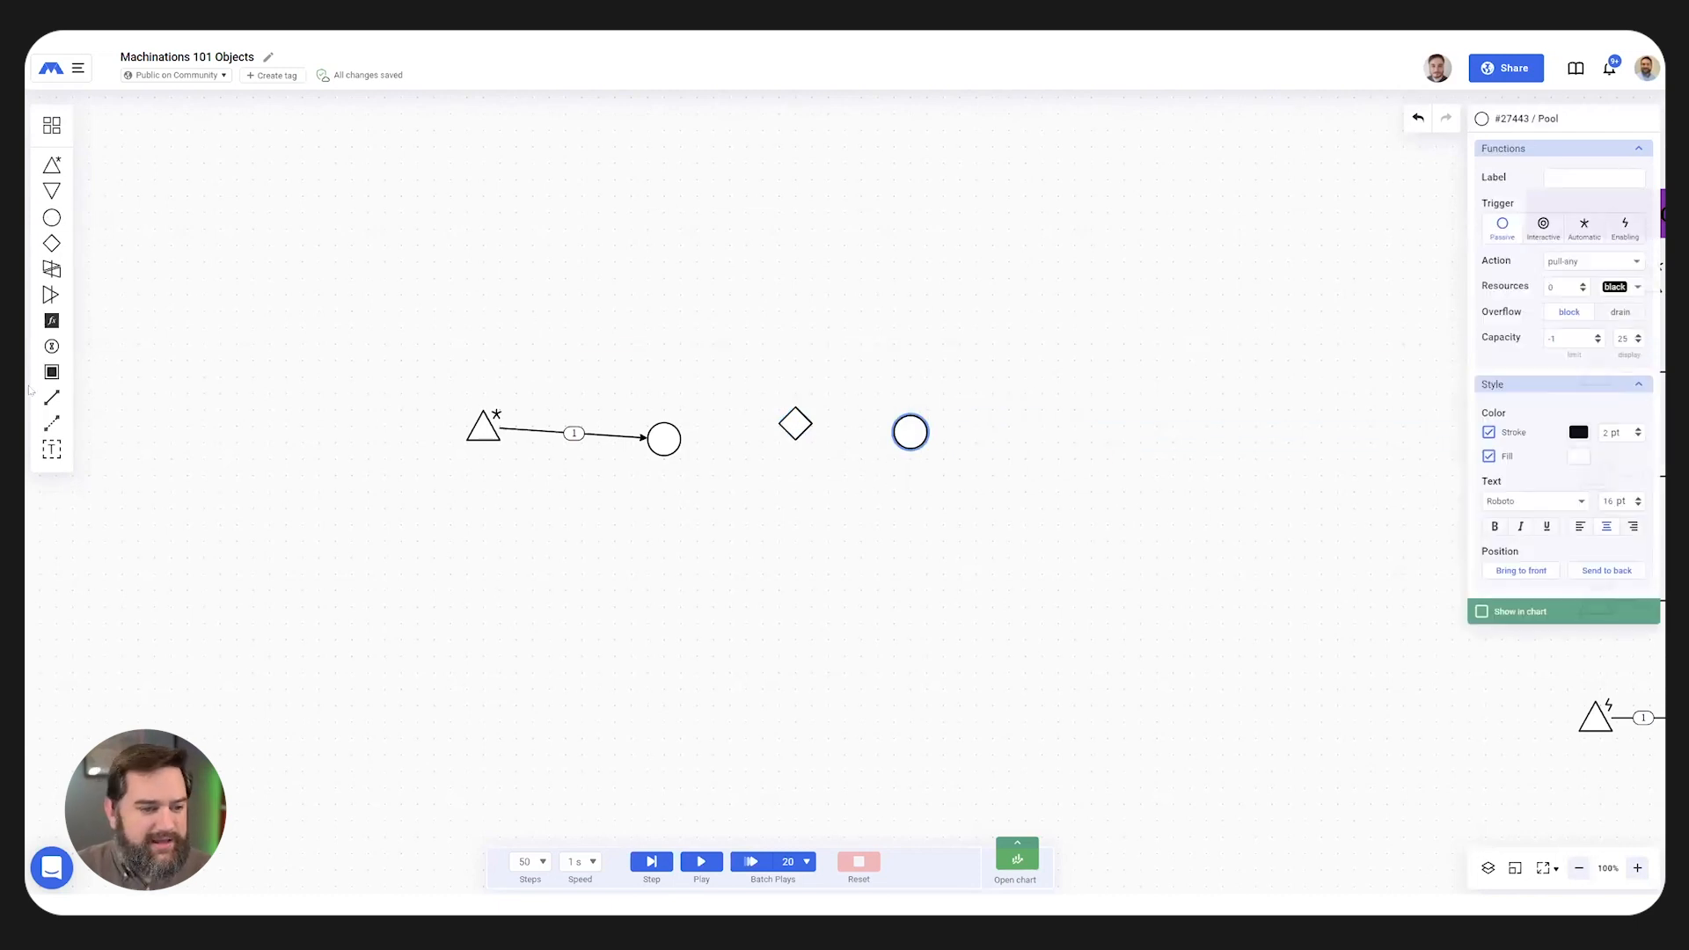
- Draw resource connections from the first pool to the gate and from the gate to the second pool
{"action": "left_click", "coordinate": [52, 397]}
{"action": "left_click_drag", "start_coordinate": [667, 440], "coordinate": [795, 424]}
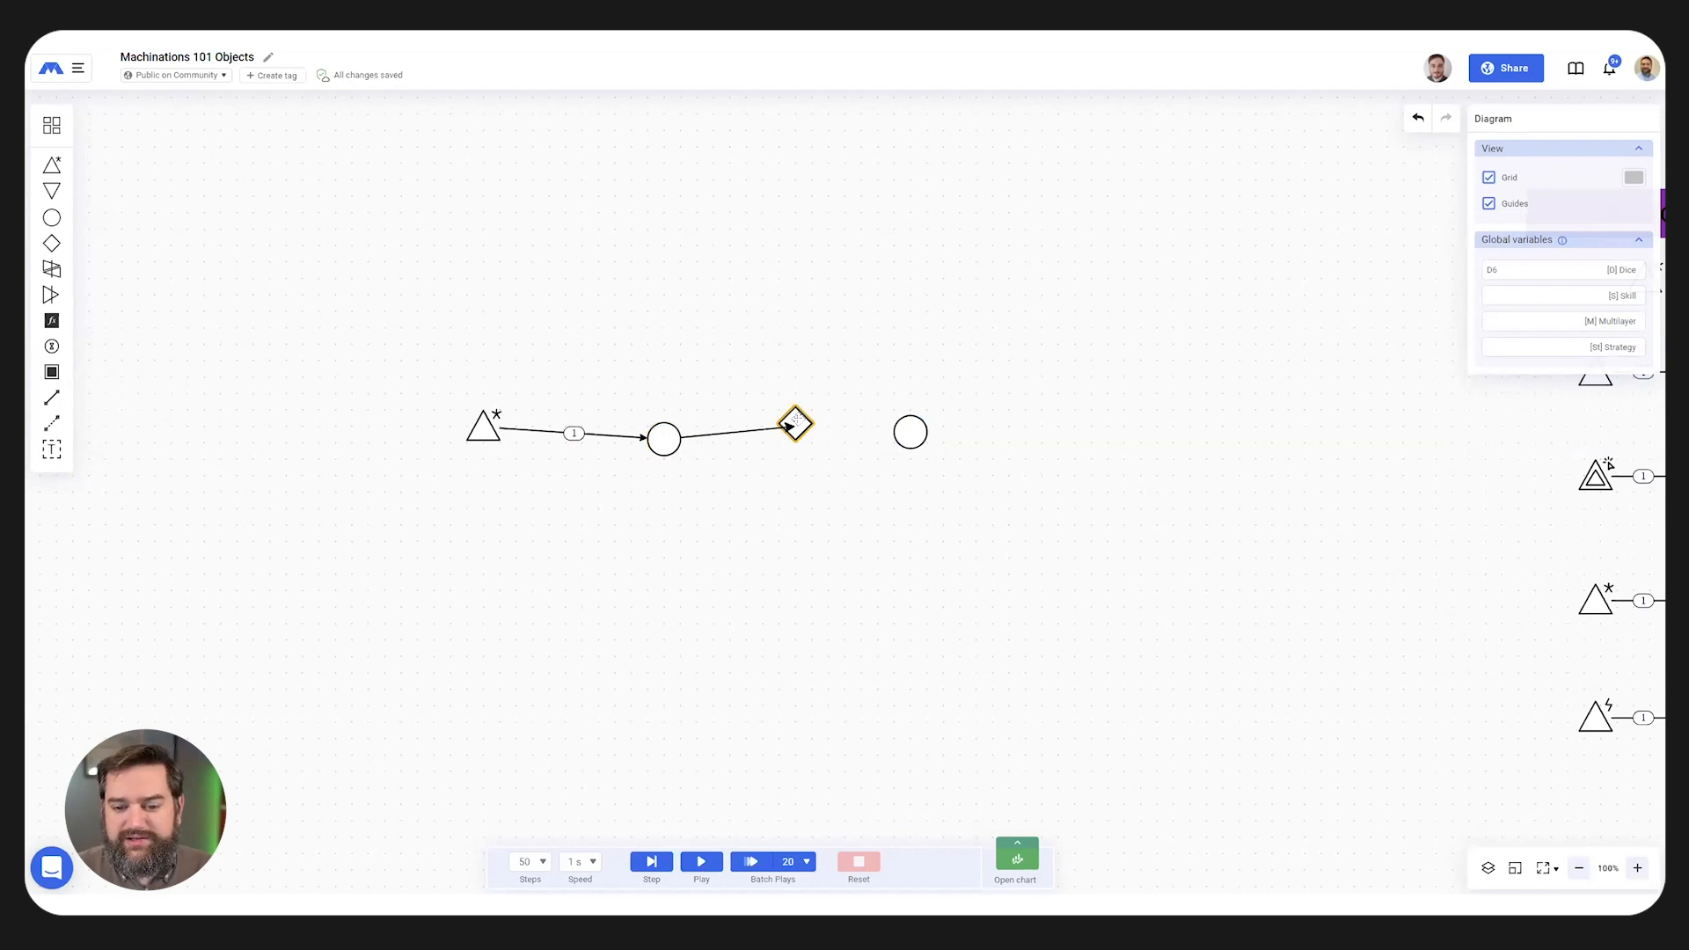
{"action": "left_click", "coordinate": [52, 396]}
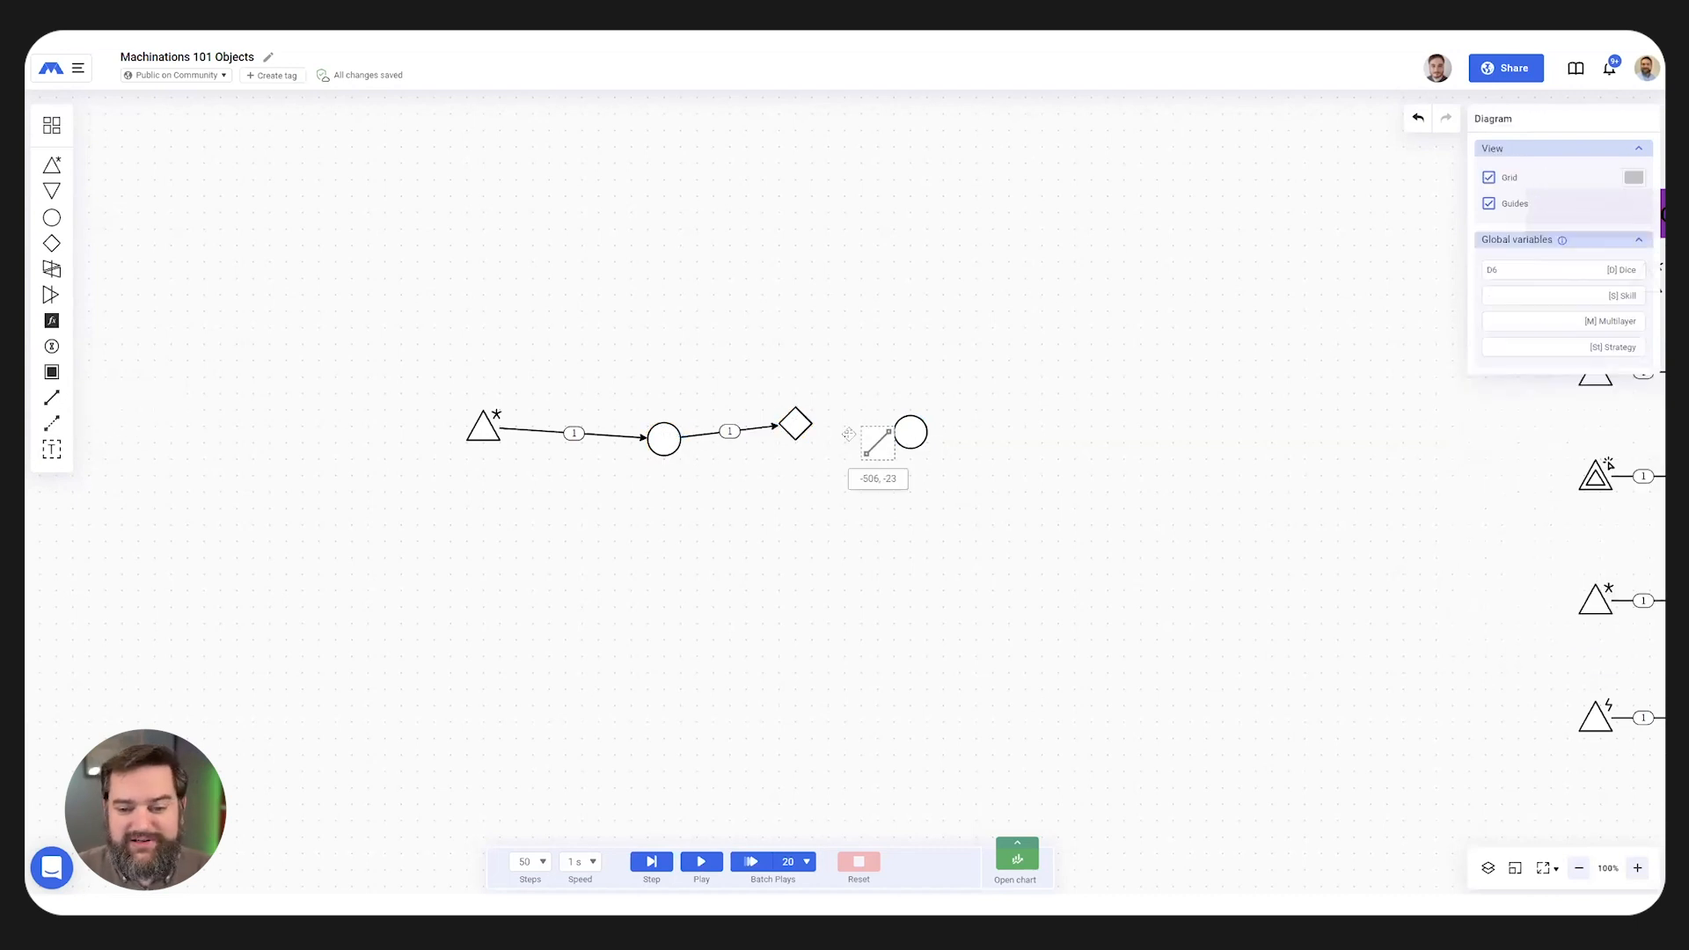
{"action": "left_click_drag", "start_coordinate": [790, 425], "coordinate": [920, 432]}
- Align the source, pools and gate on one horizontal line through their middles
{"action": "left_click_drag", "start_coordinate": [1089, 353], "coordinate": [304, 578]}
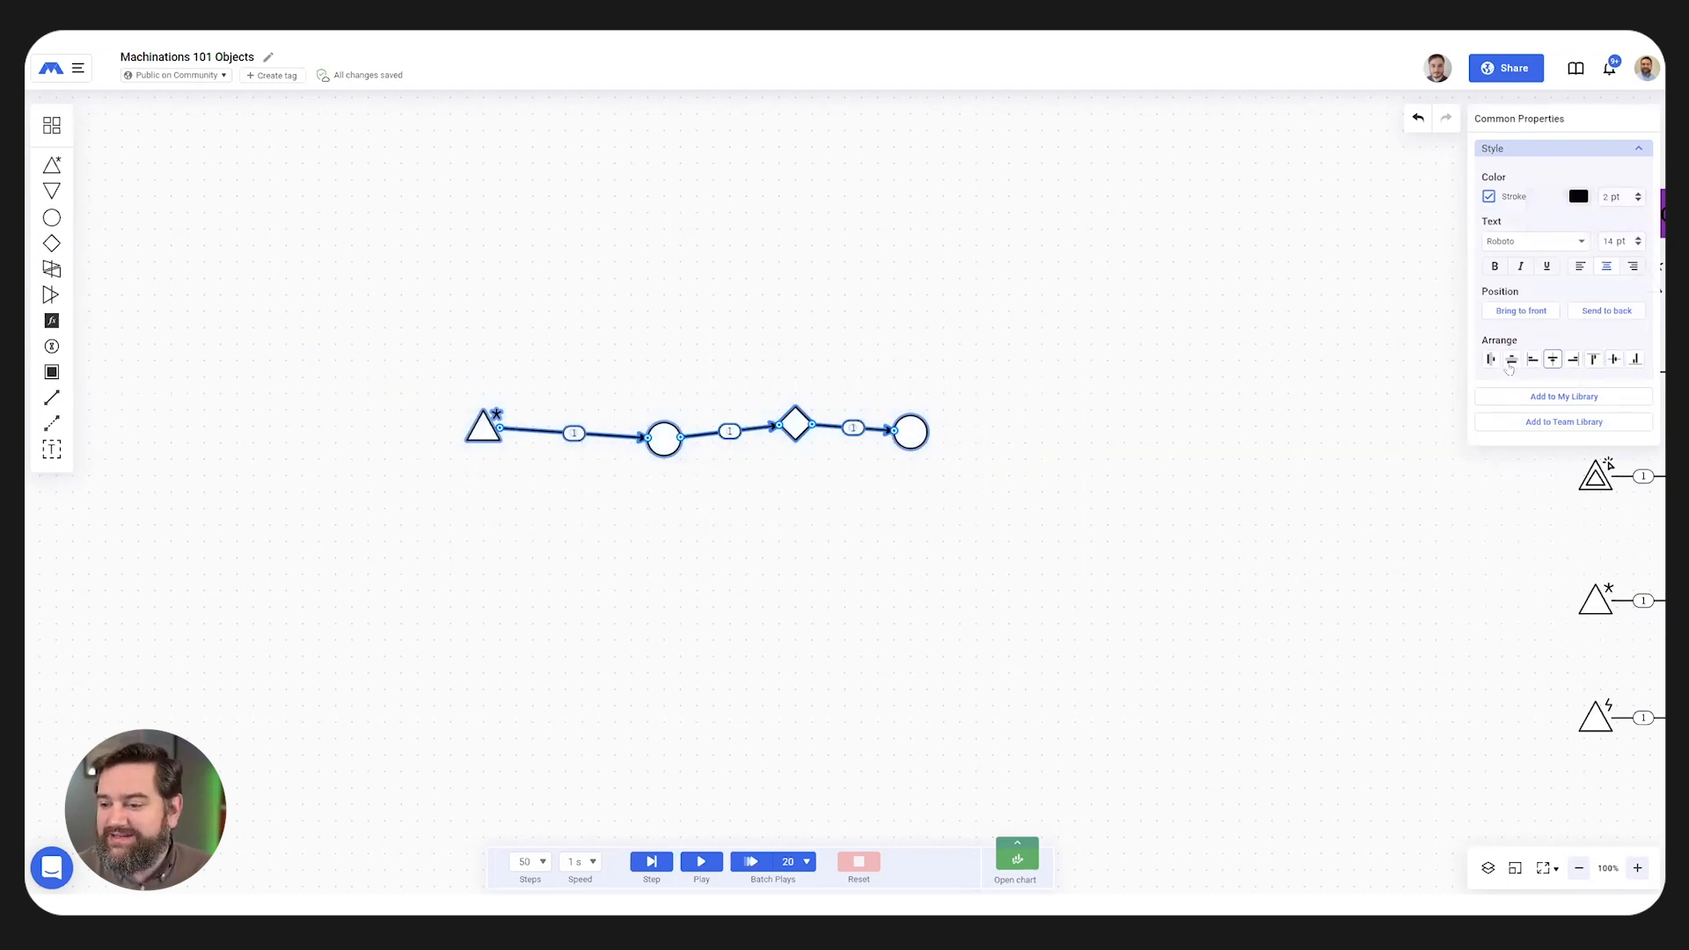
{"action": "left_click", "coordinate": [1614, 359]}
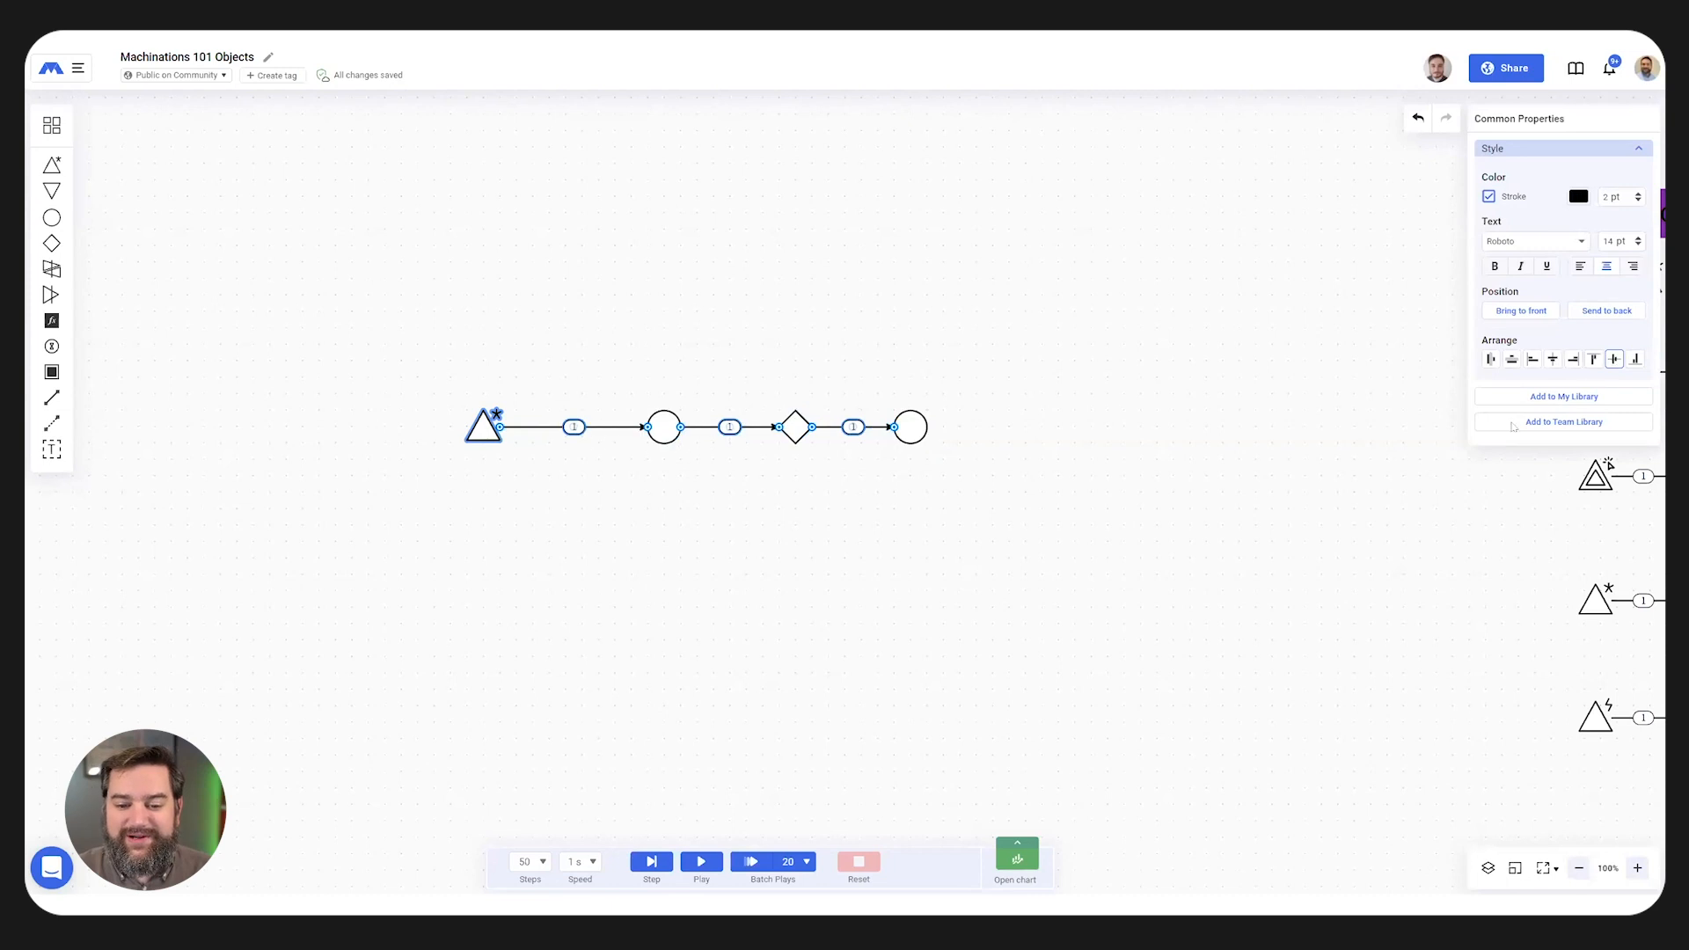
{"action": "left_click", "coordinate": [1016, 429]}
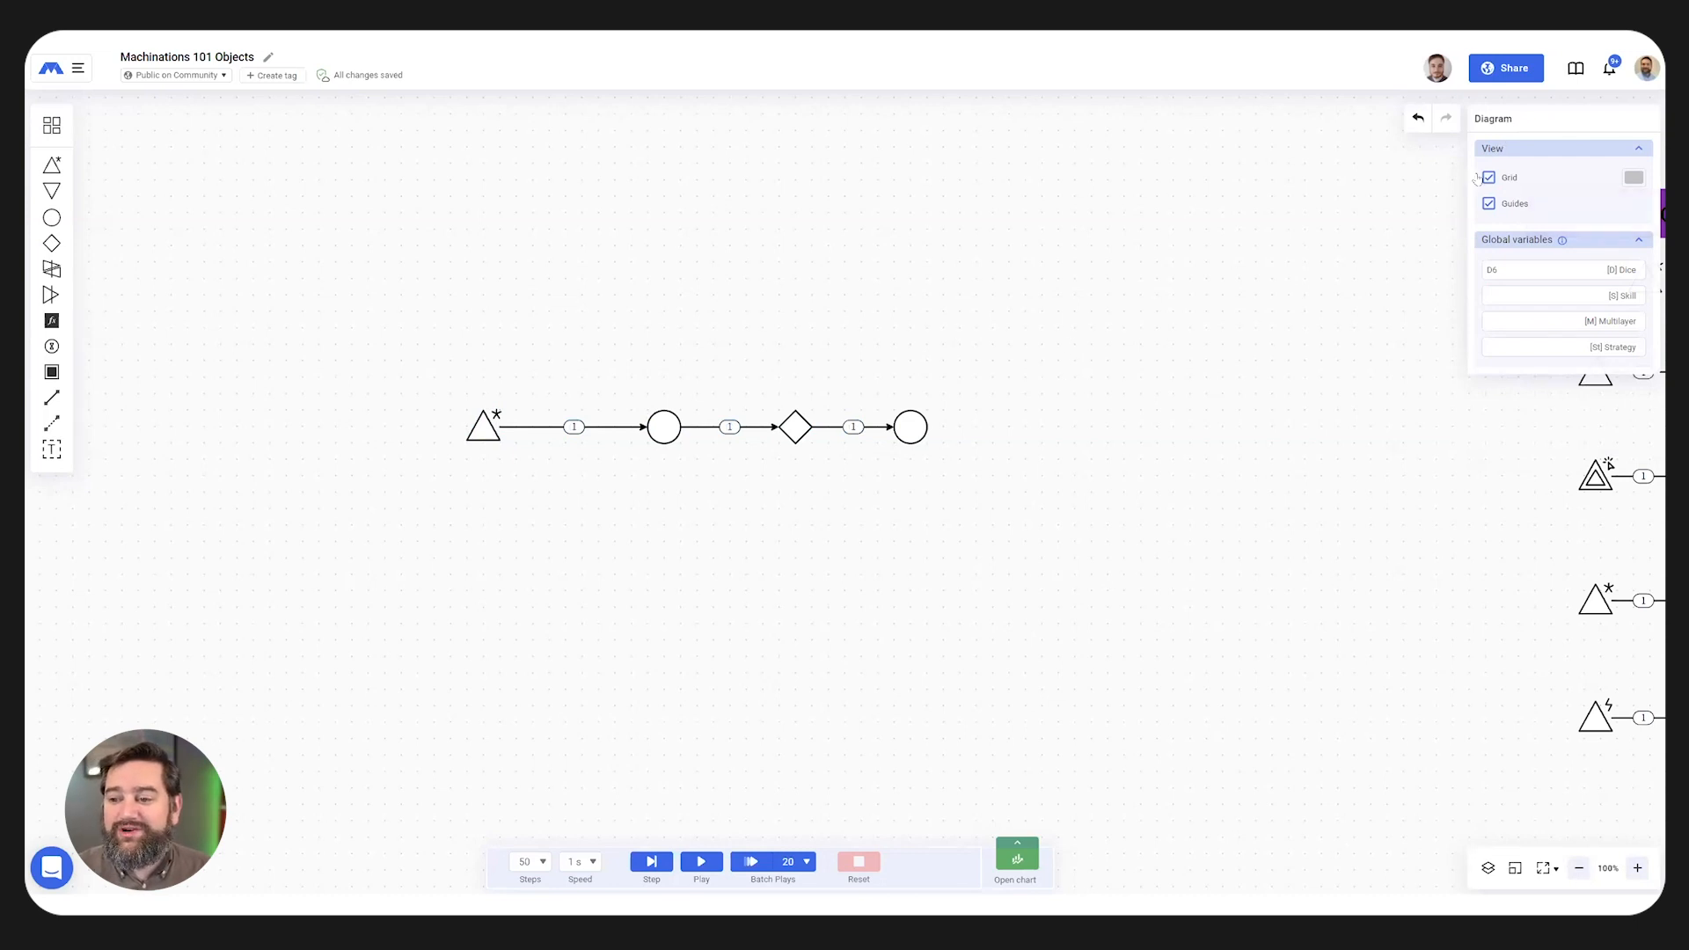
- Turn off the diagram grid and nudge the last pool in the chain slightly out of alignment
{"action": "mouse_move", "coordinate": [911, 429]}
{"action": "left_mouse_down"}
{"action": "mouse_move", "coordinate": [908, 500]}
{"action": "mouse_move", "coordinate": [903, 428]}
{"action": "left_mouse_up"}
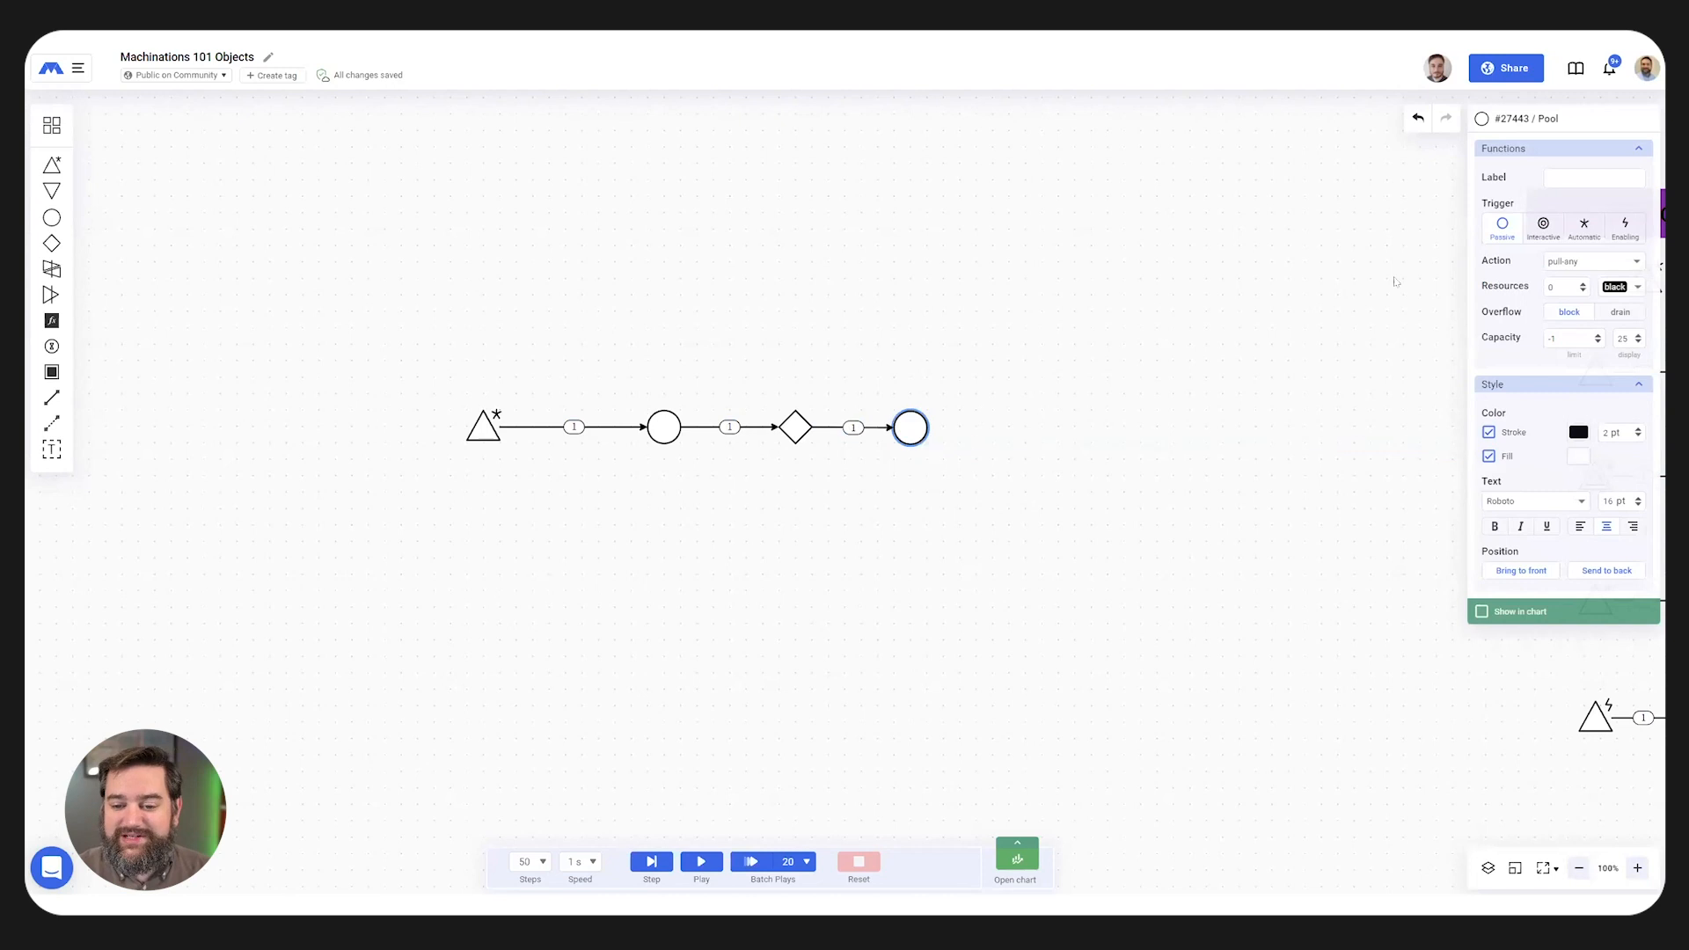
{"action": "left_click", "coordinate": [1275, 328]}
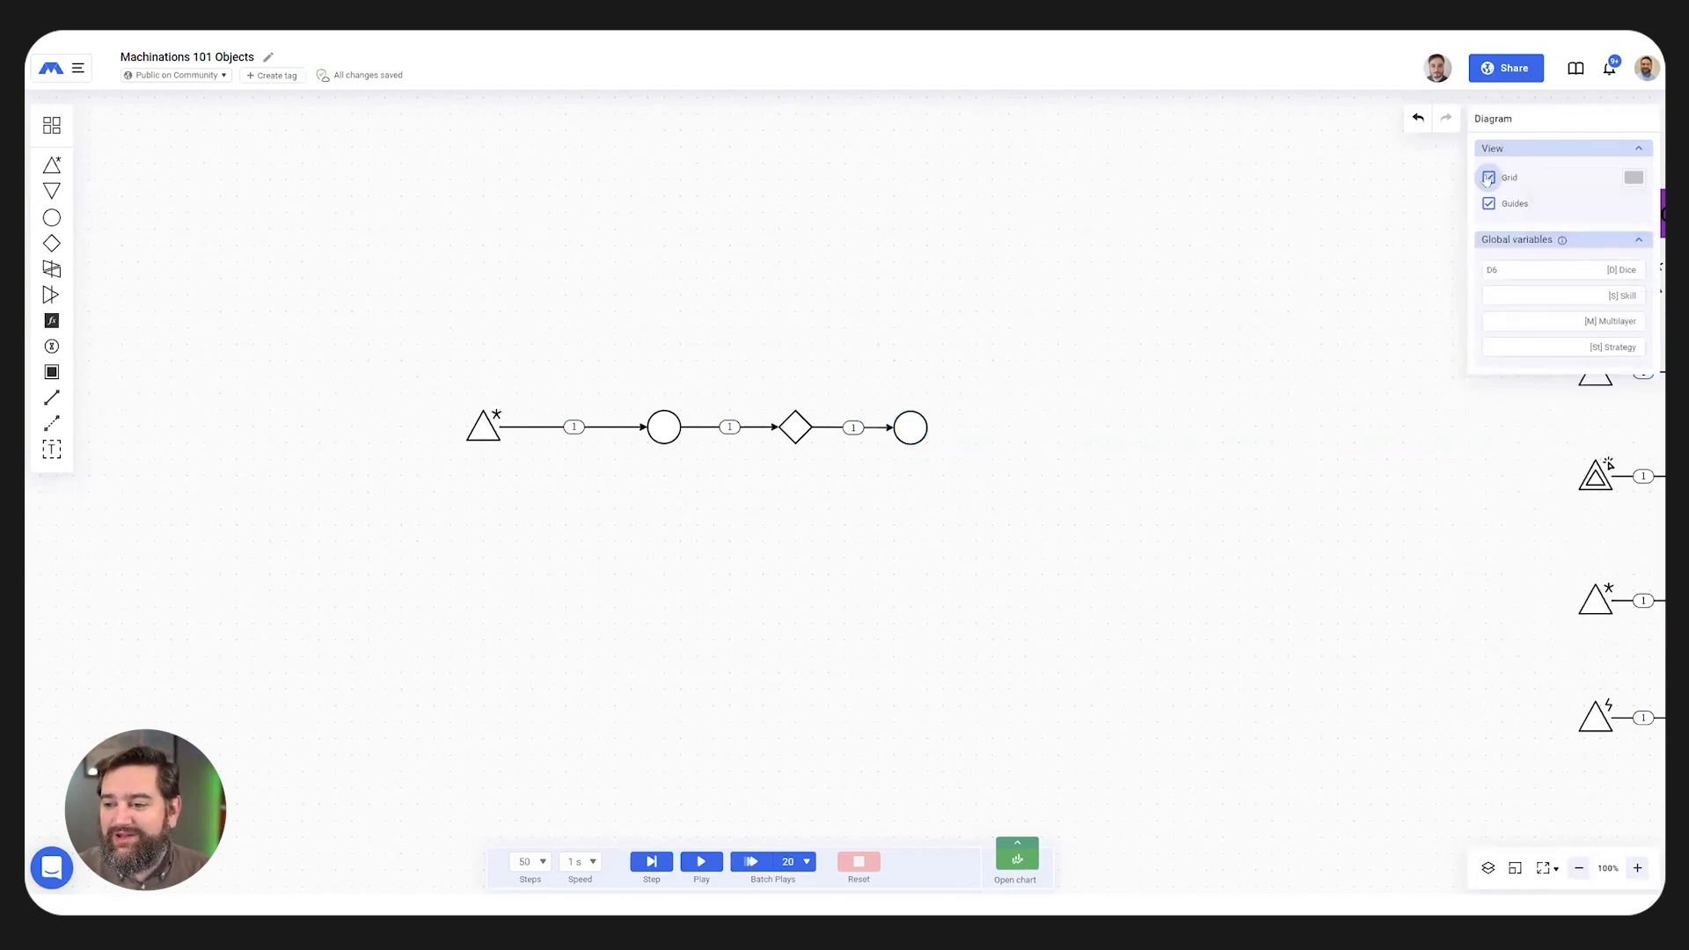
{"action": "left_click", "coordinate": [1488, 177]}
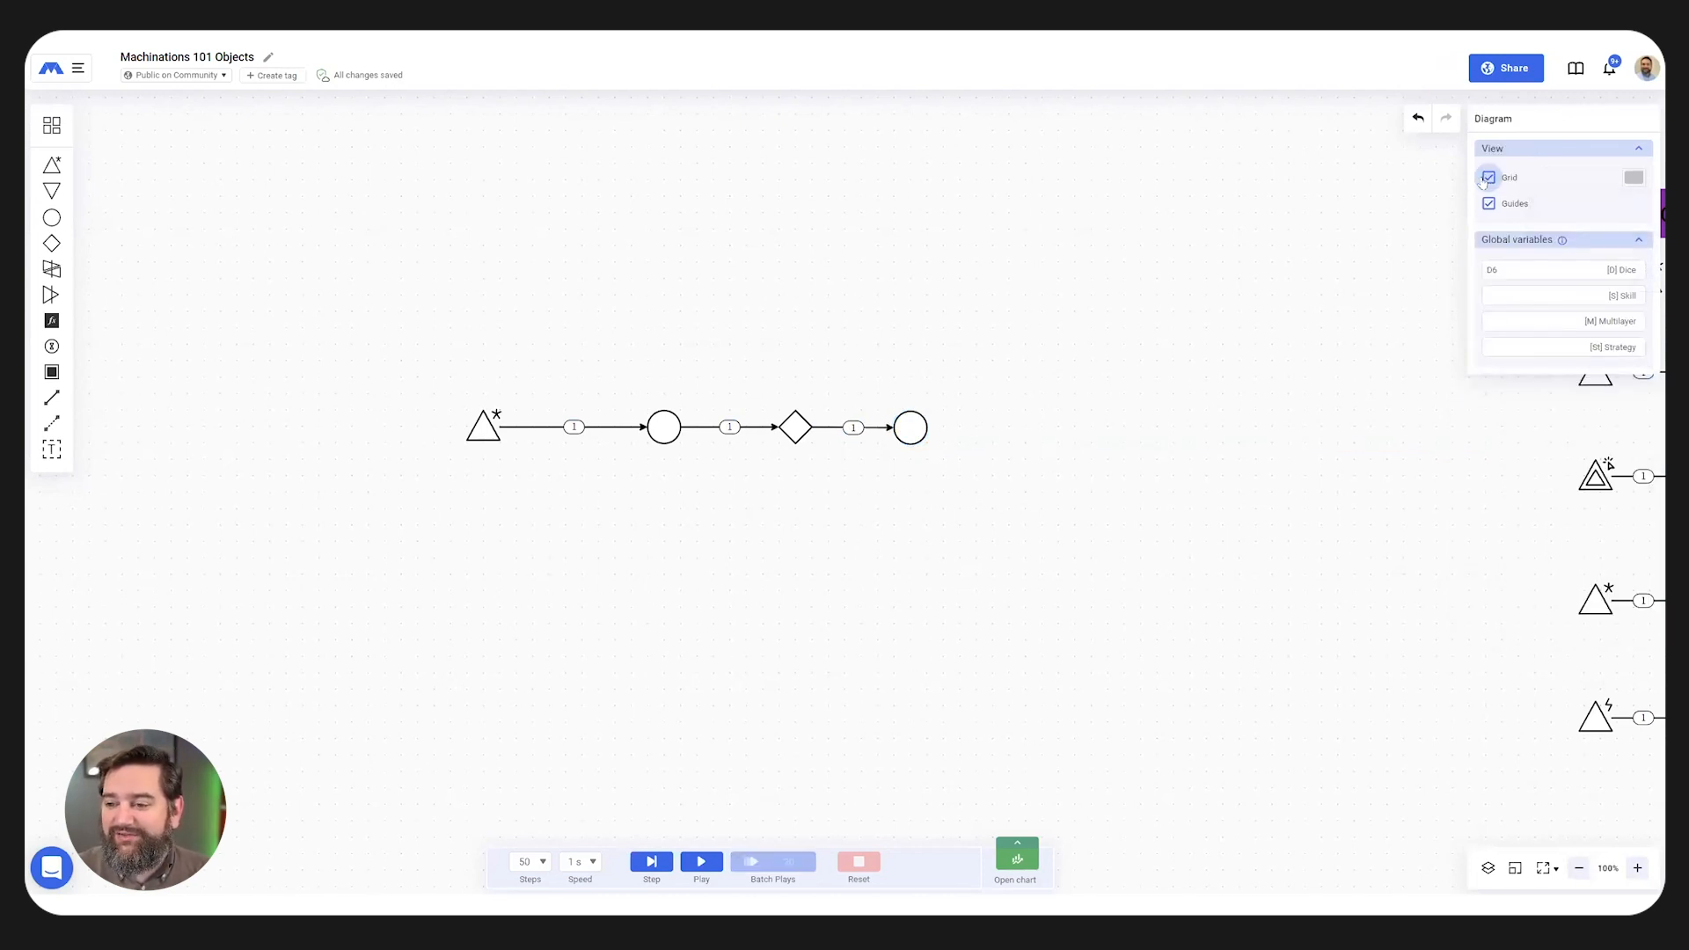
{"action": "mouse_move", "coordinate": [896, 442]}
{"action": "left_mouse_down"}
{"action": "mouse_move", "coordinate": [923, 462]}
{"action": "mouse_move", "coordinate": [1011, 383]}
{"action": "mouse_move", "coordinate": [858, 334]}
{"action": "mouse_move", "coordinate": [874, 440]}
{"action": "left_mouse_up"}
{"action": "left_click", "coordinate": [1254, 371]}
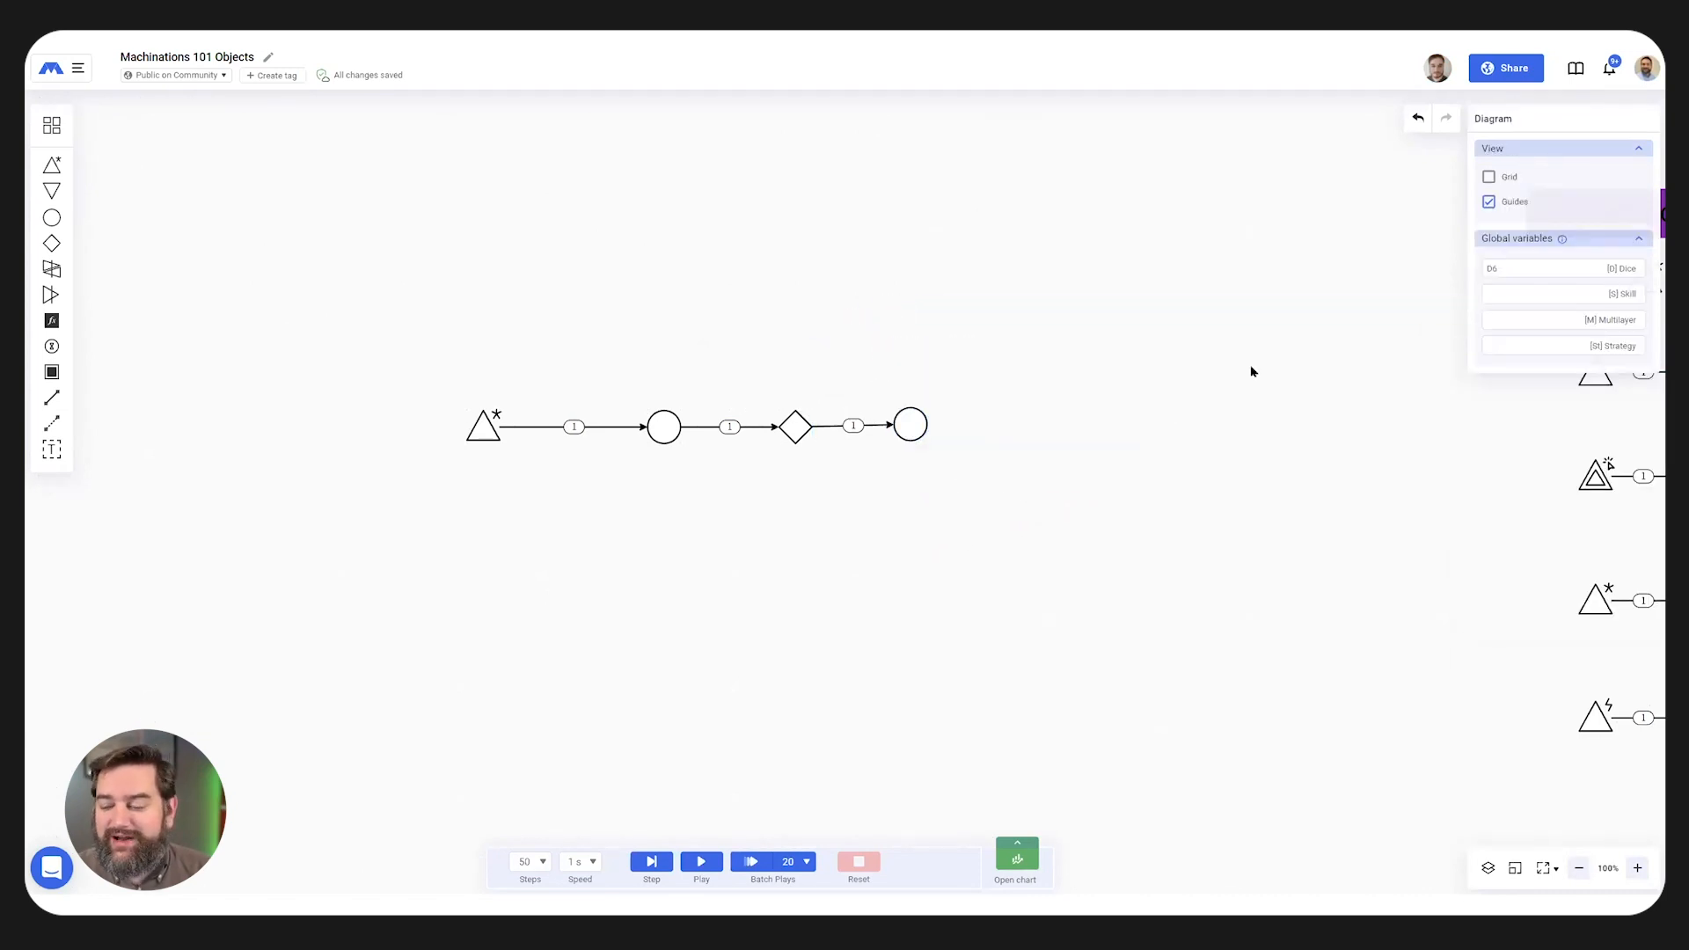
{"action": "left_click", "coordinate": [1486, 177]}
{"action": "left_click", "coordinate": [1487, 179]}
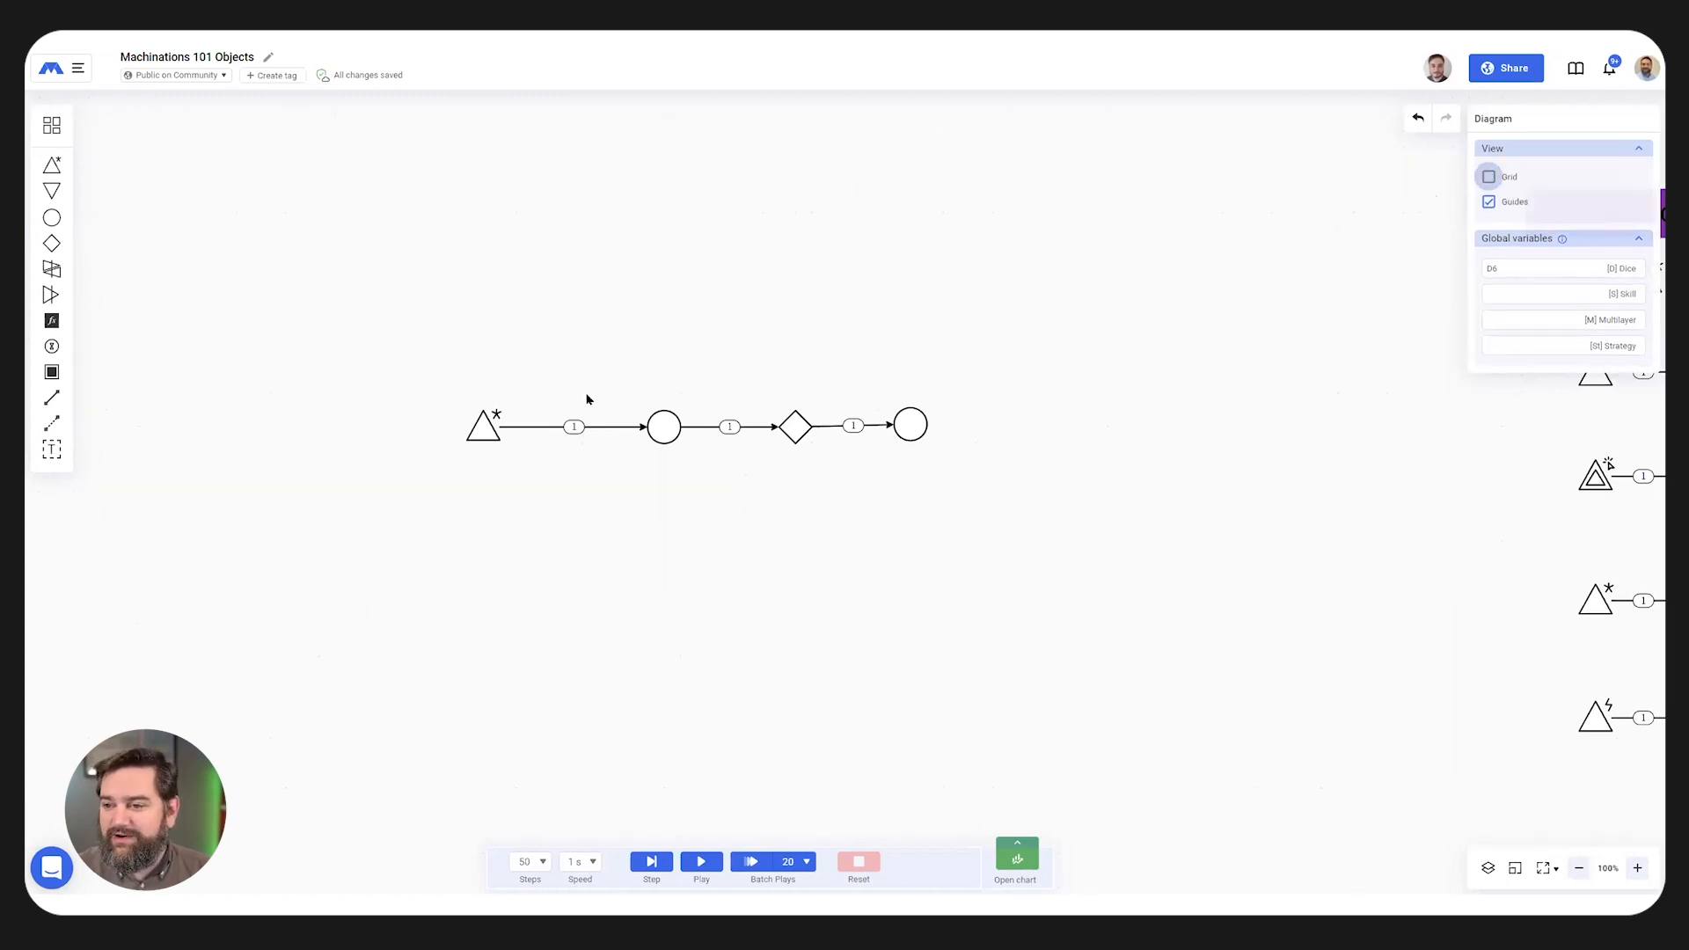
{"action": "left_click_drag", "start_coordinate": [1097, 308], "coordinate": [950, 268]}
{"action": "left_click_drag", "start_coordinate": [290, 338], "coordinate": [1291, 595]}
{"action": "left_click", "coordinate": [502, 532]}
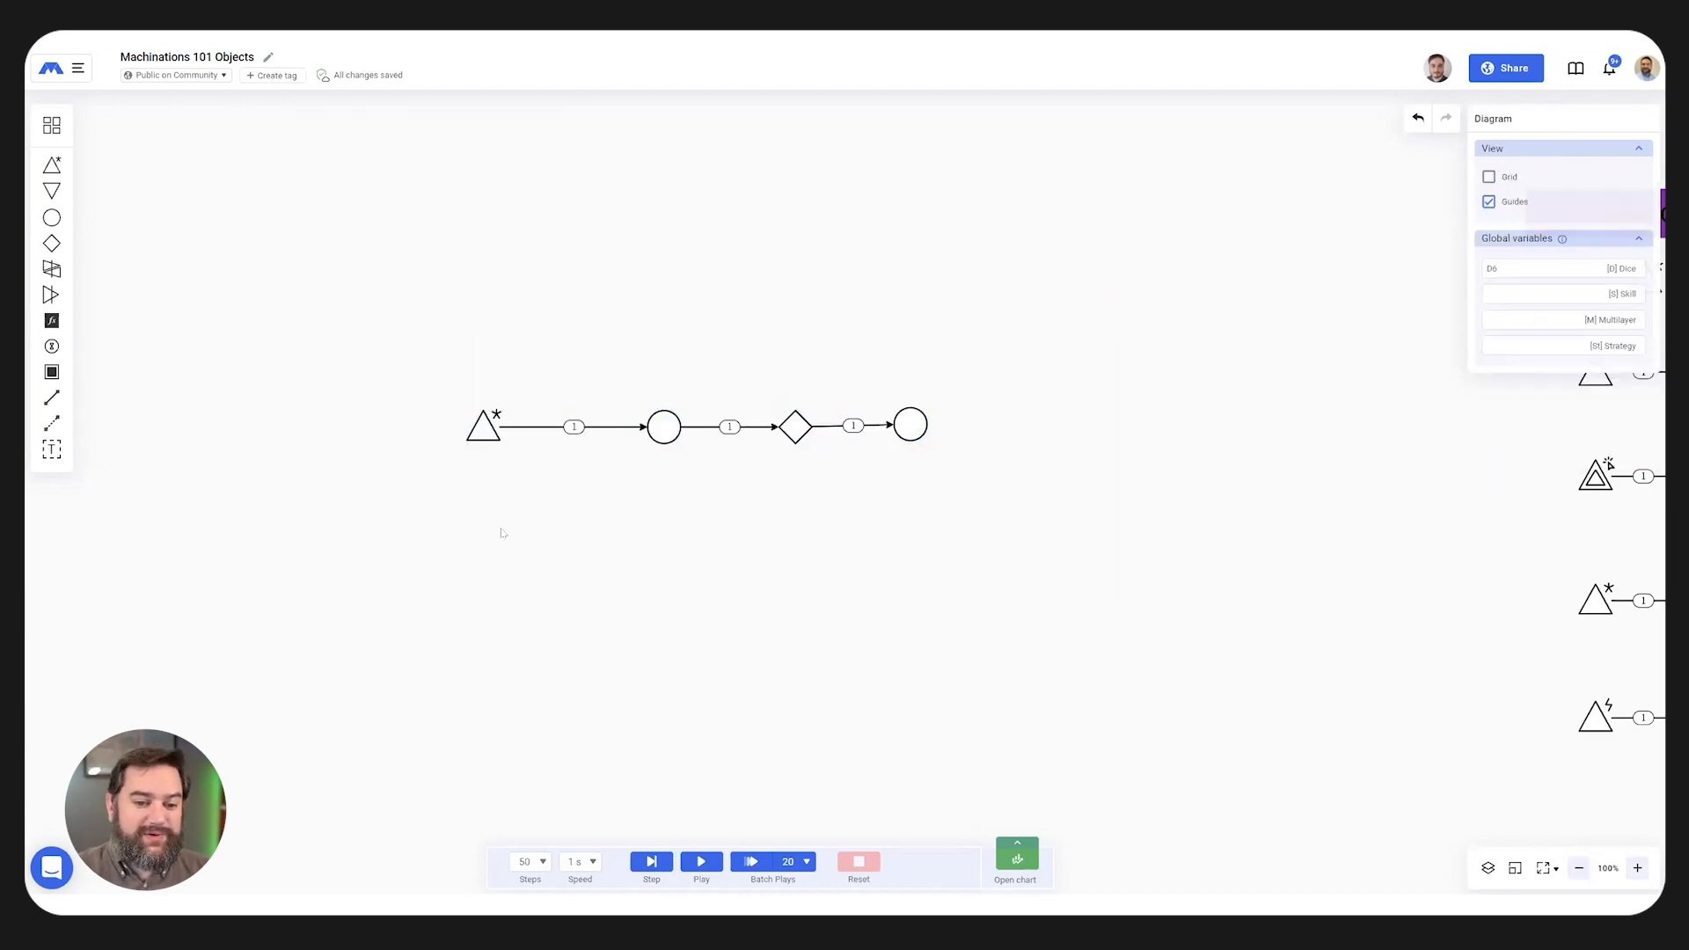
- Build a second chain below the first with an automatically connected source, pool, gate, converter and pool
{"action": "left_click", "coordinate": [486, 431]}
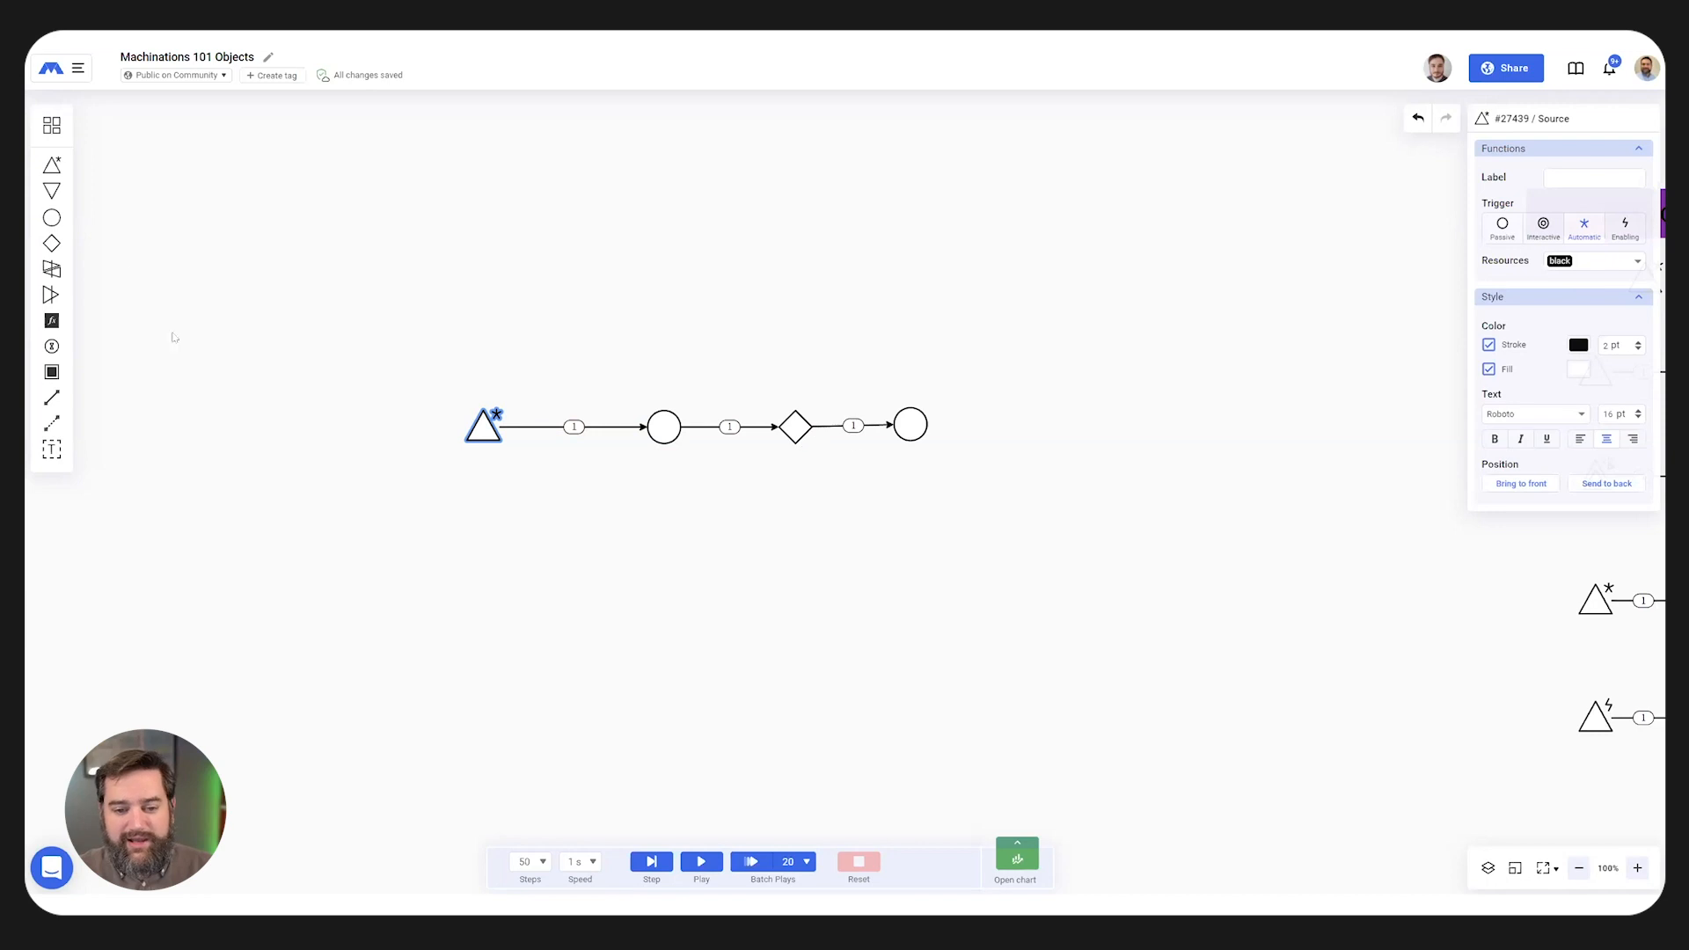
{"action": "left_click", "coordinate": [53, 166]}
{"action": "left_click", "coordinate": [482, 549]}
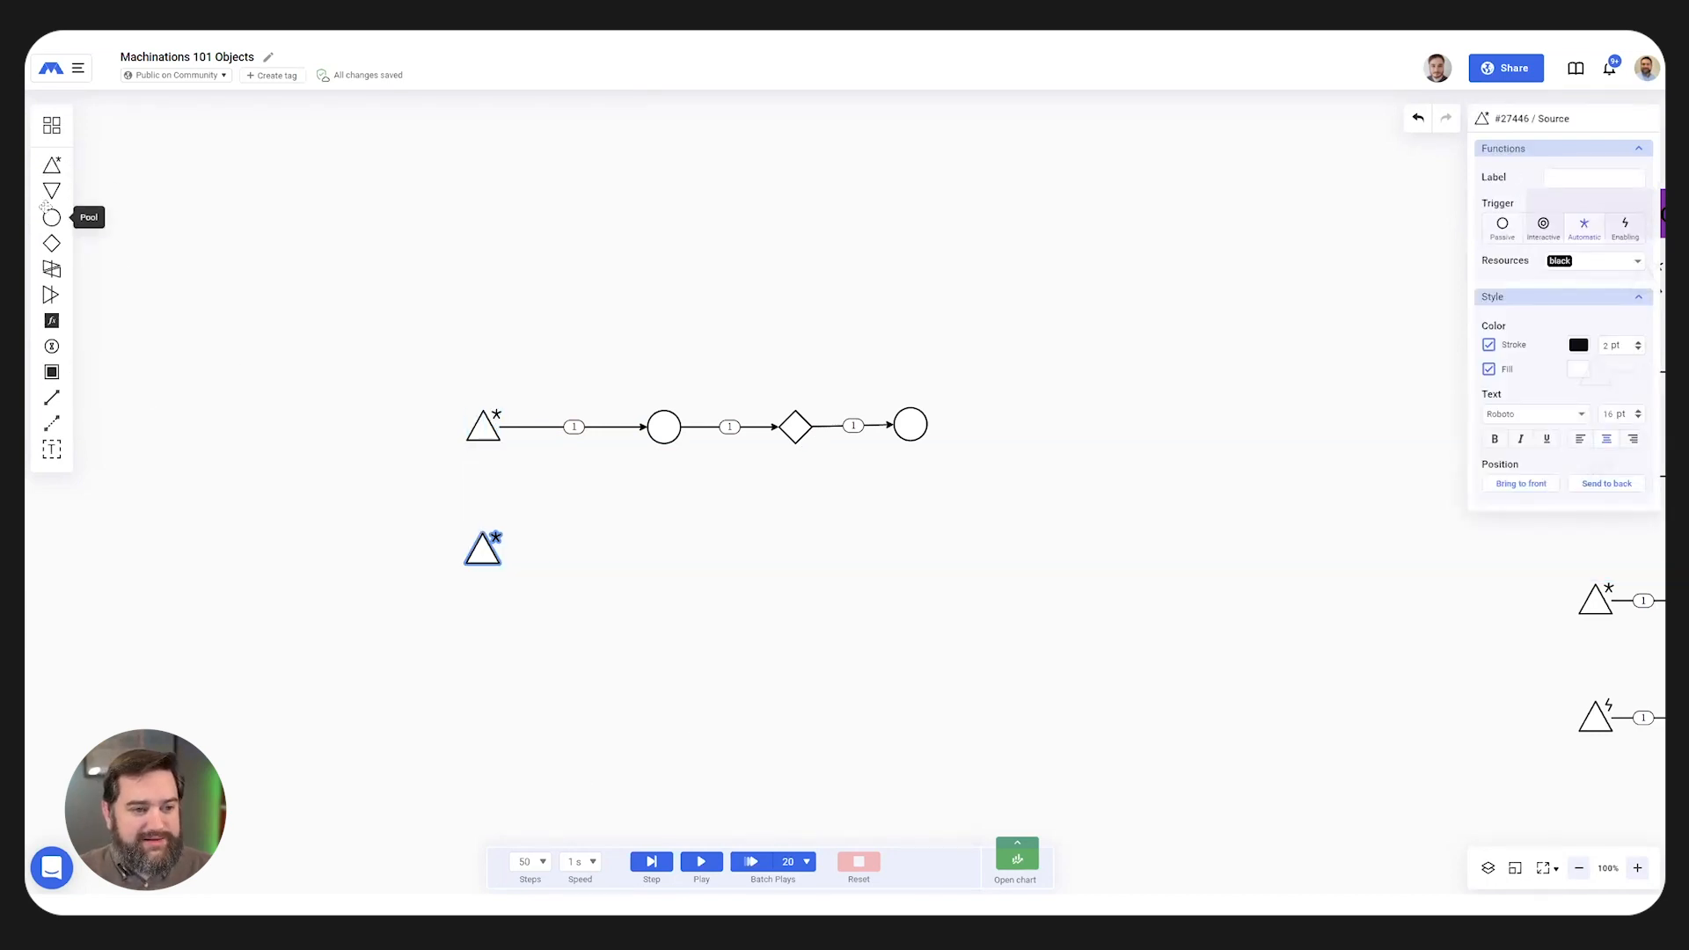
{"action": "left_click", "coordinate": [48, 214]}
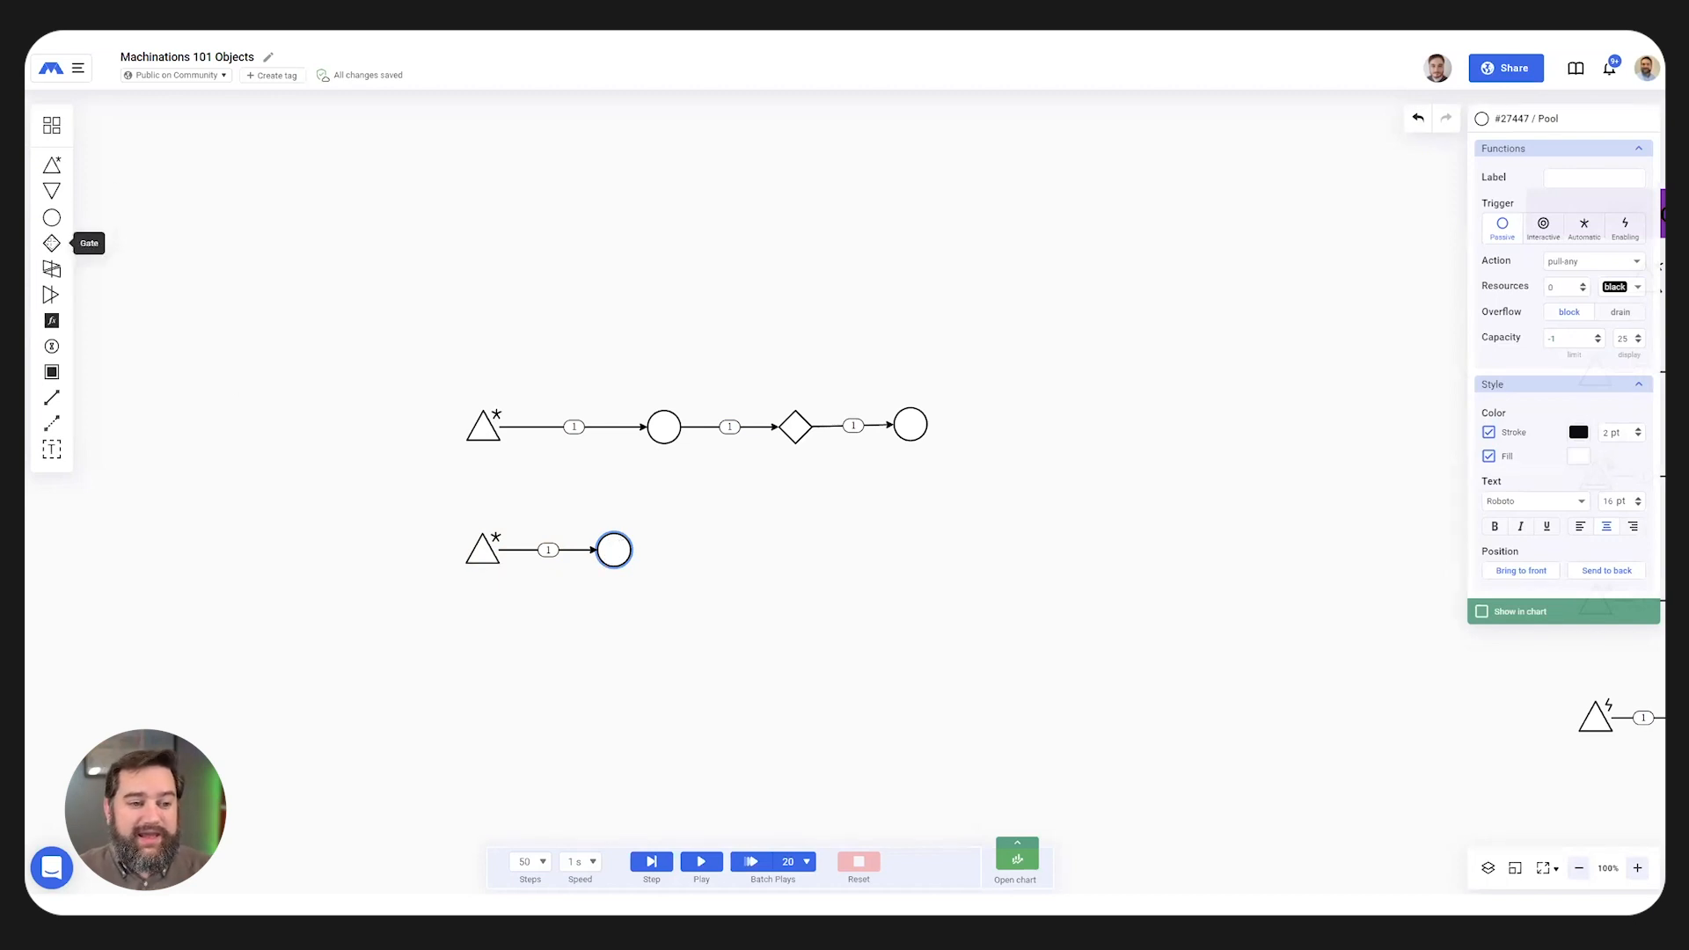
{"action": "left_click", "coordinate": [52, 242]}
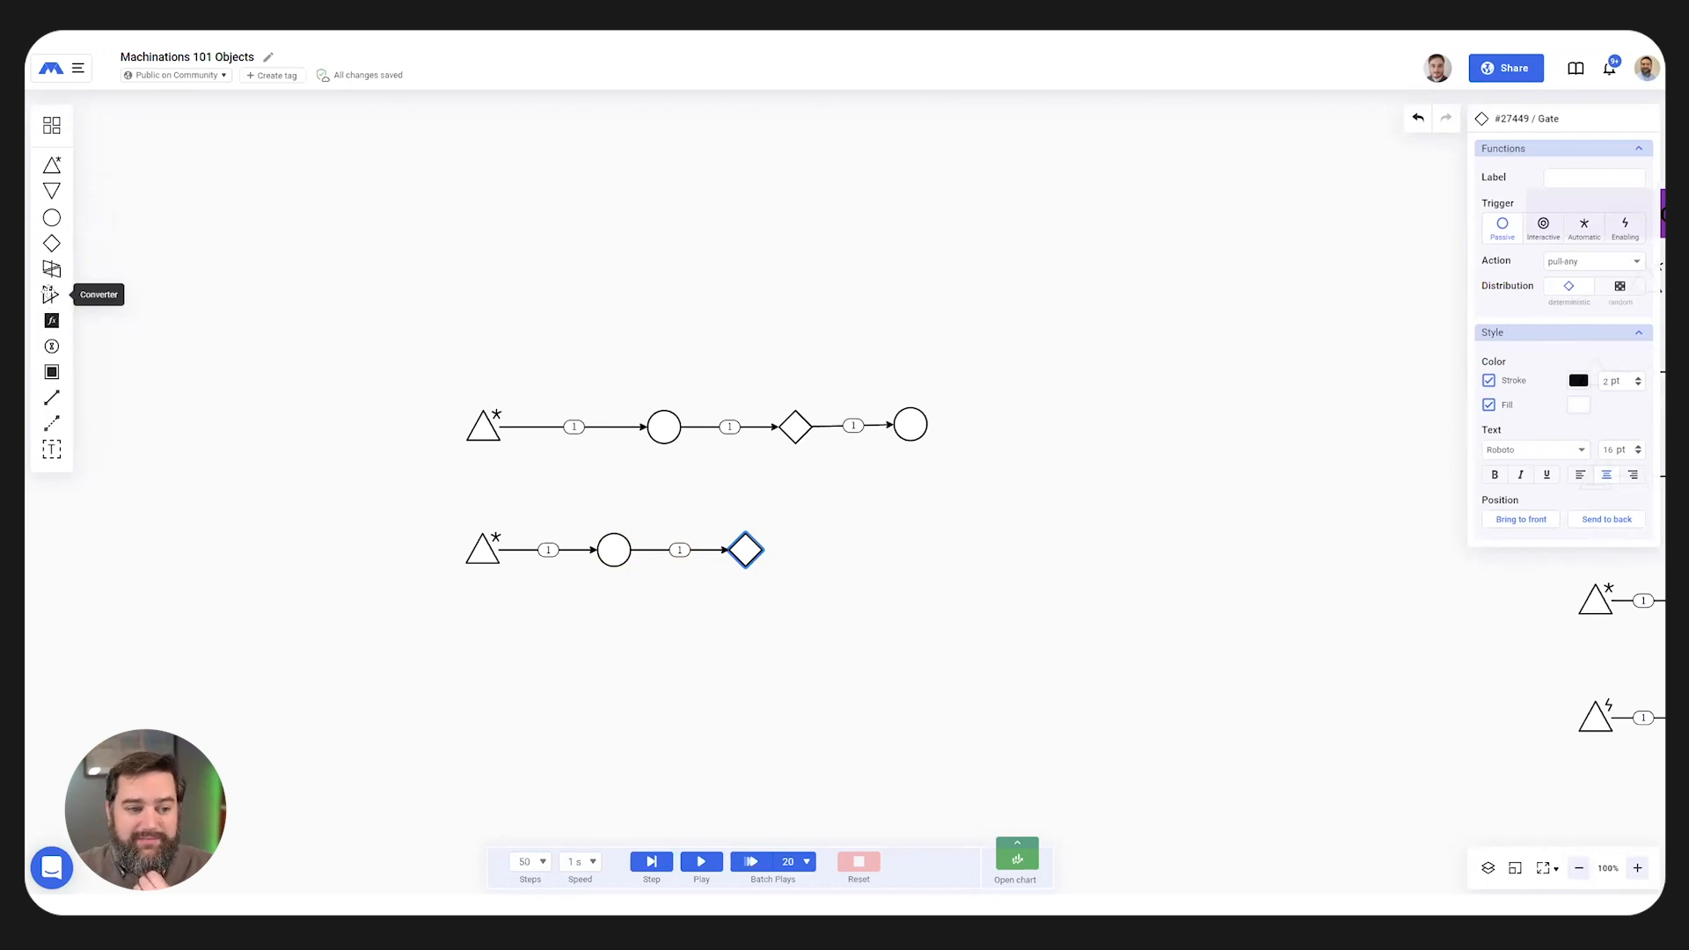
{"action": "left_click", "coordinate": [50, 294]}
{"action": "left_click", "coordinate": [52, 217]}
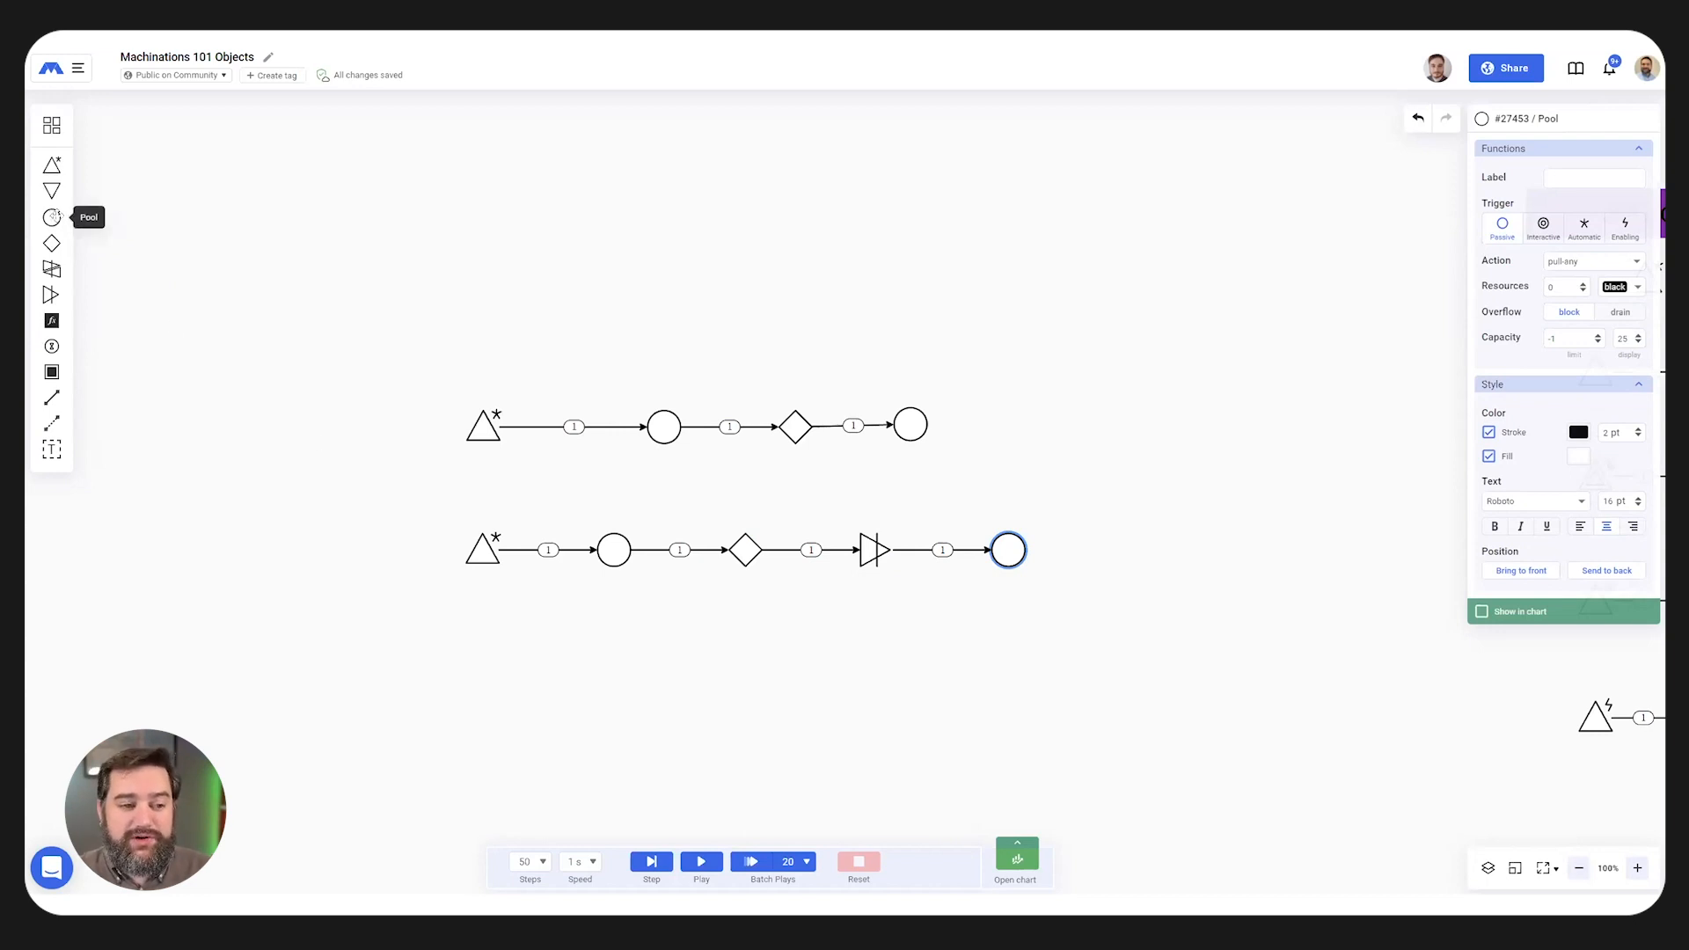
- Branch connected pools off the second chain's end pool: one below with another pool beside it, and one above
{"action": "left_click", "coordinate": [52, 217]}
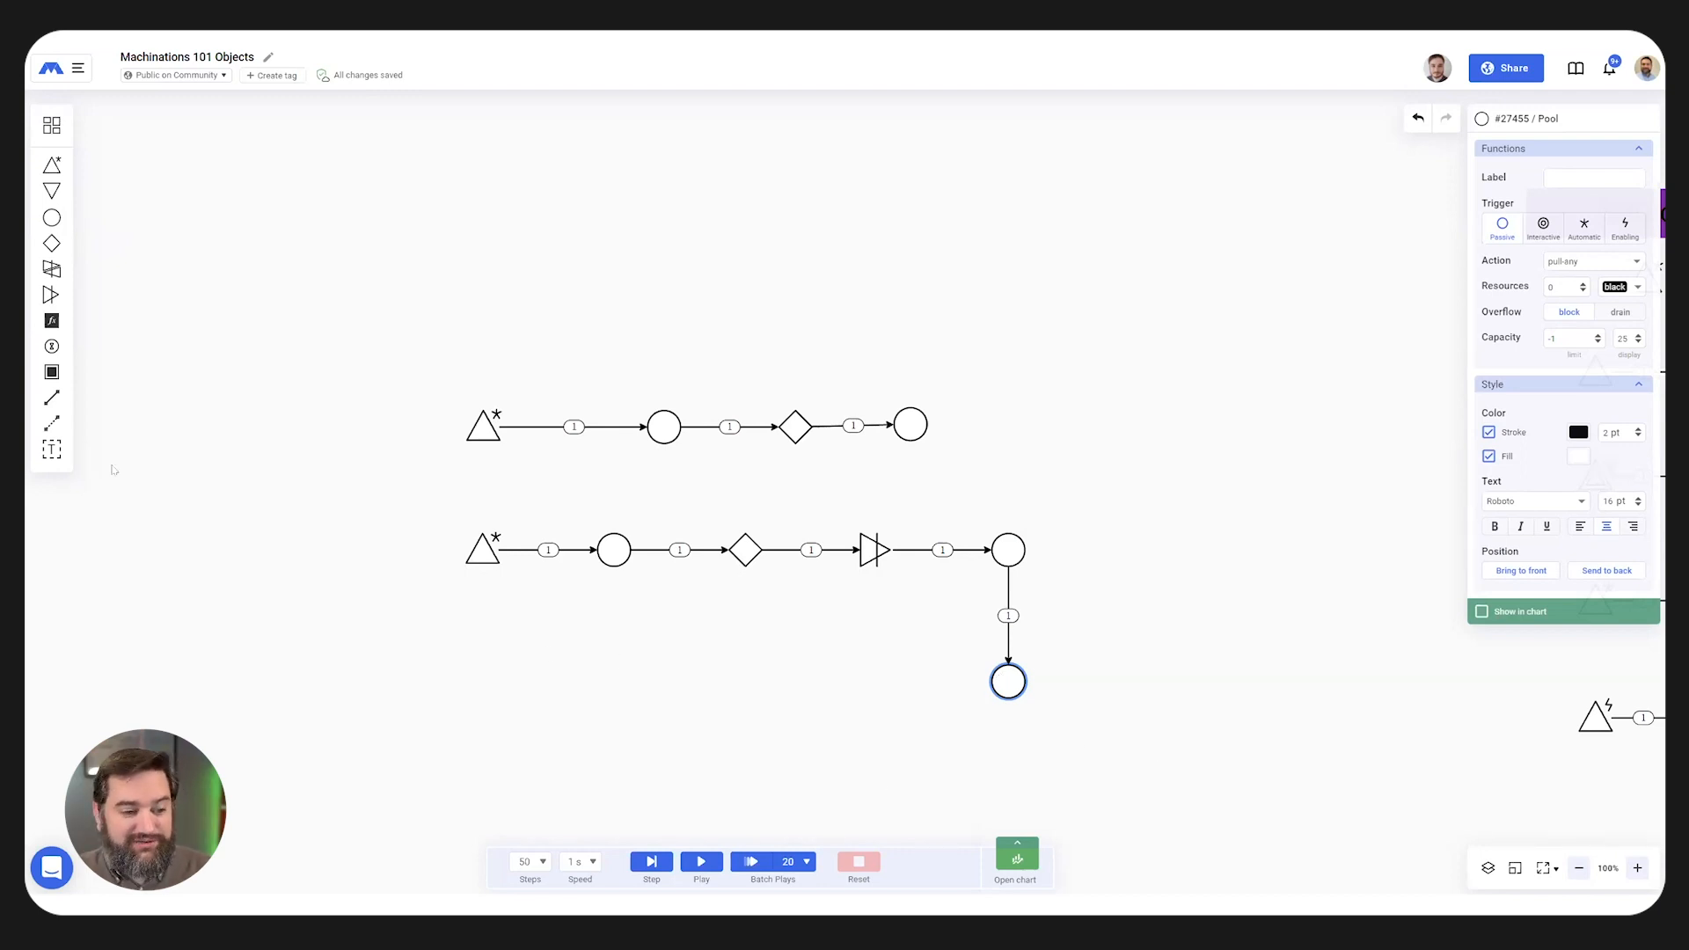
{"action": "left_click", "coordinate": [51, 217]}
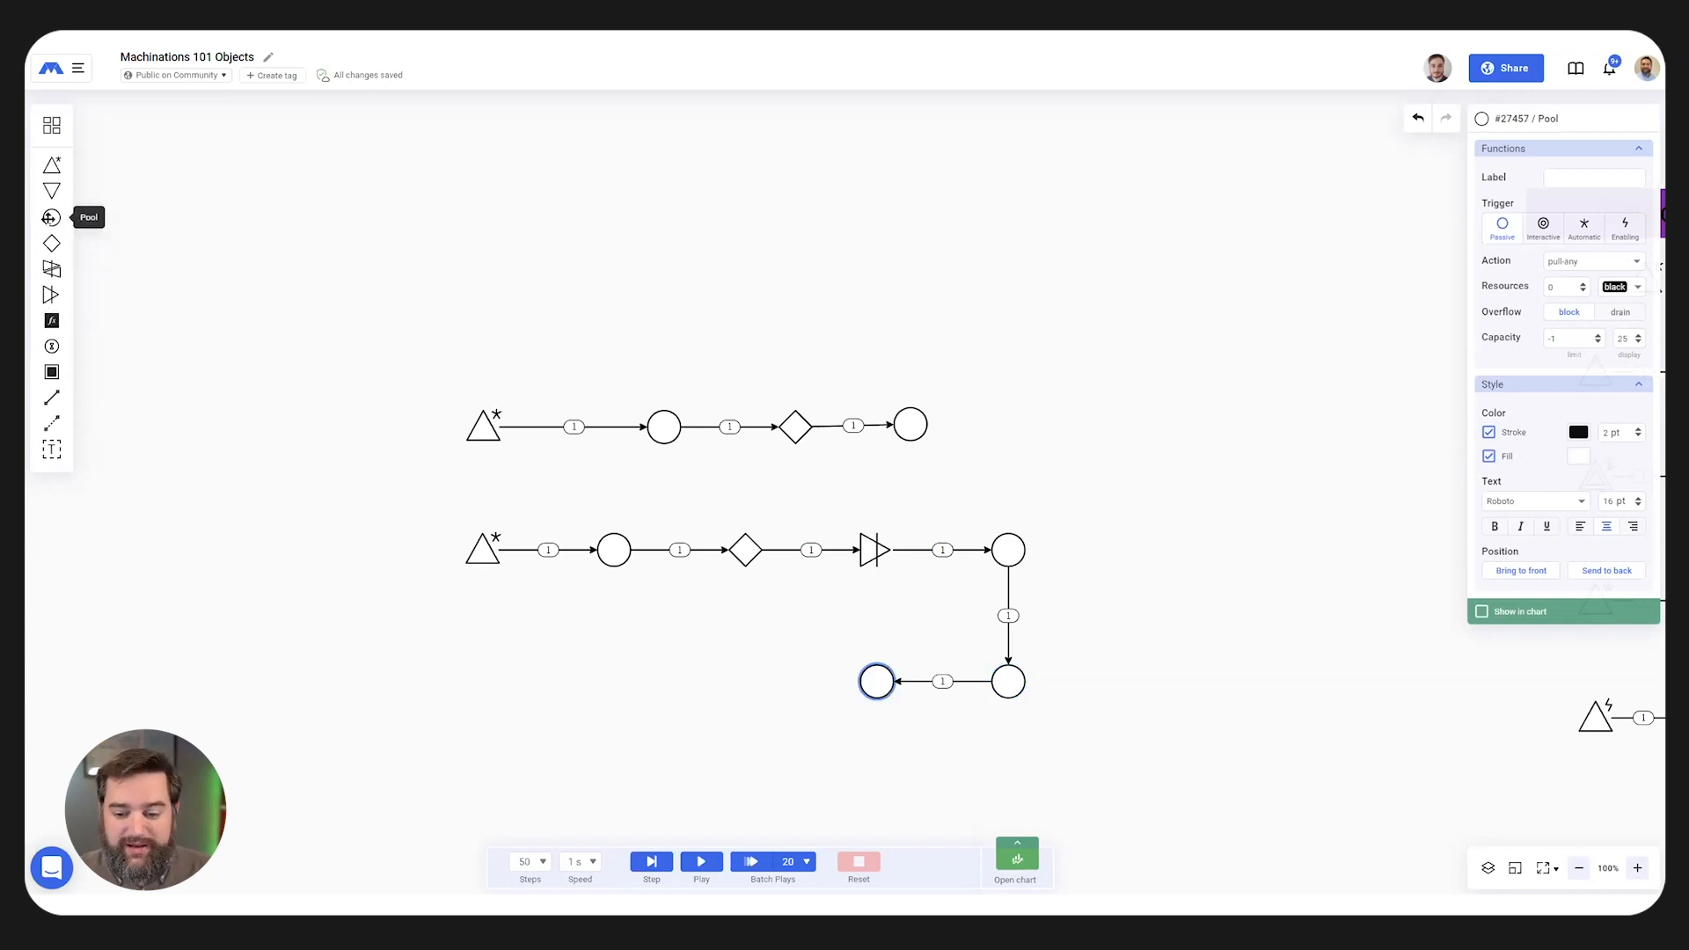
{"action": "left_click", "coordinate": [1008, 550]}
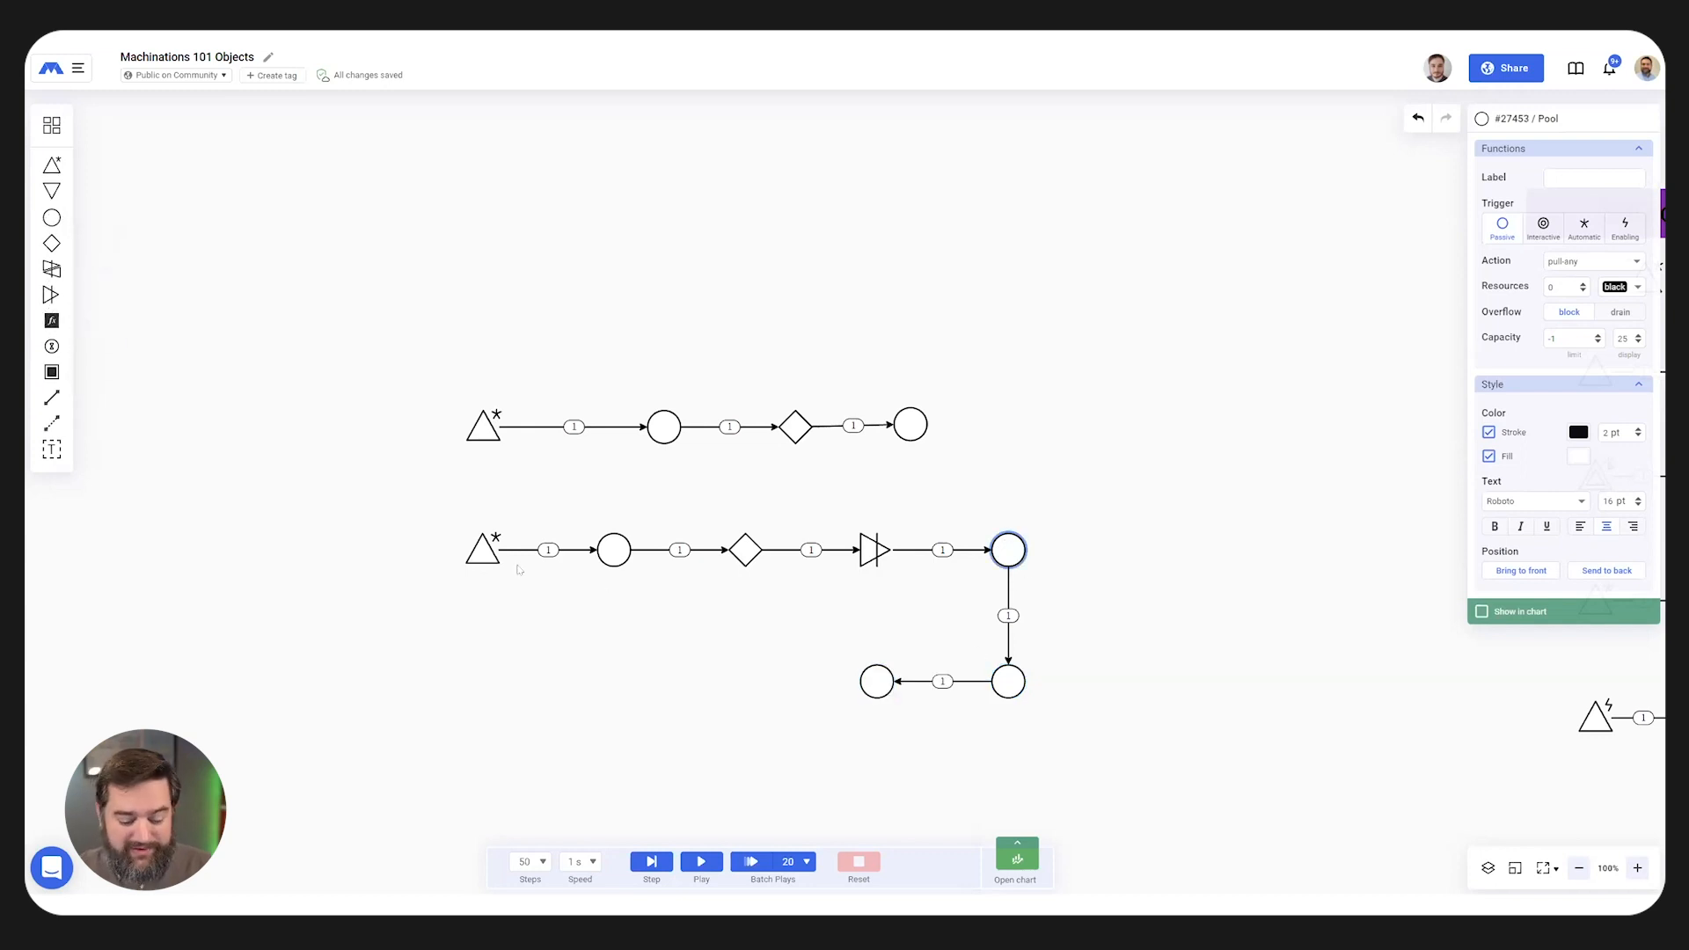
{"action": "left_click", "coordinate": [52, 218]}
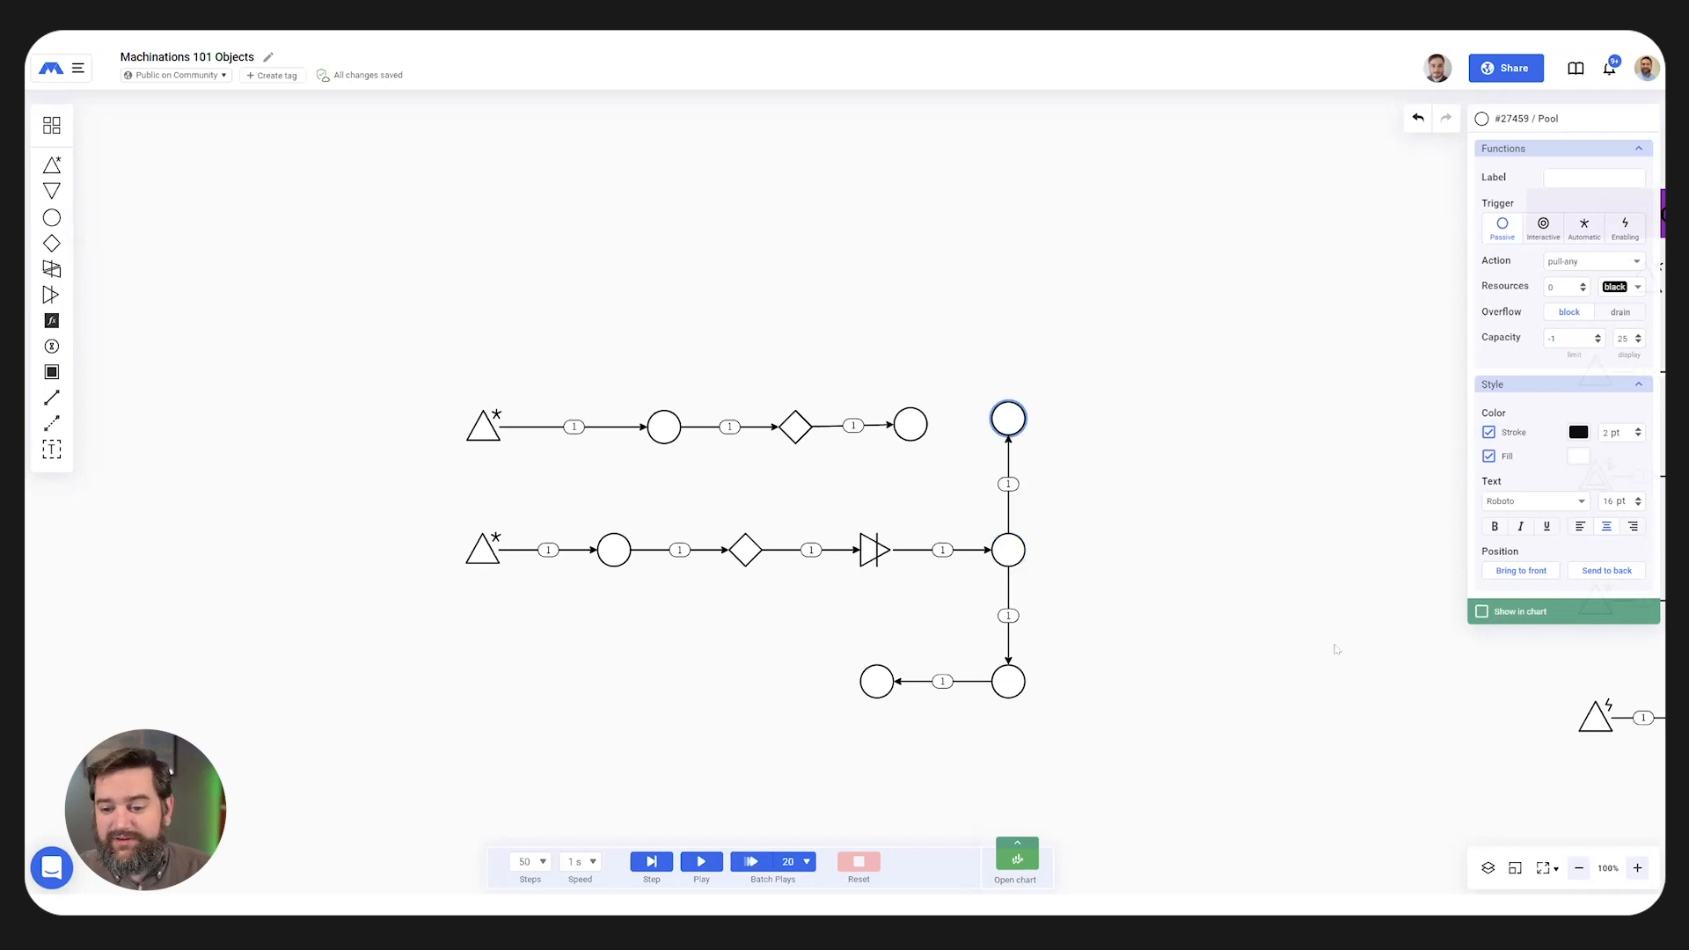
- Add a pool beyond the second chain's end pool, linked to it by a state connection
{"action": "left_click", "coordinate": [1016, 541]}
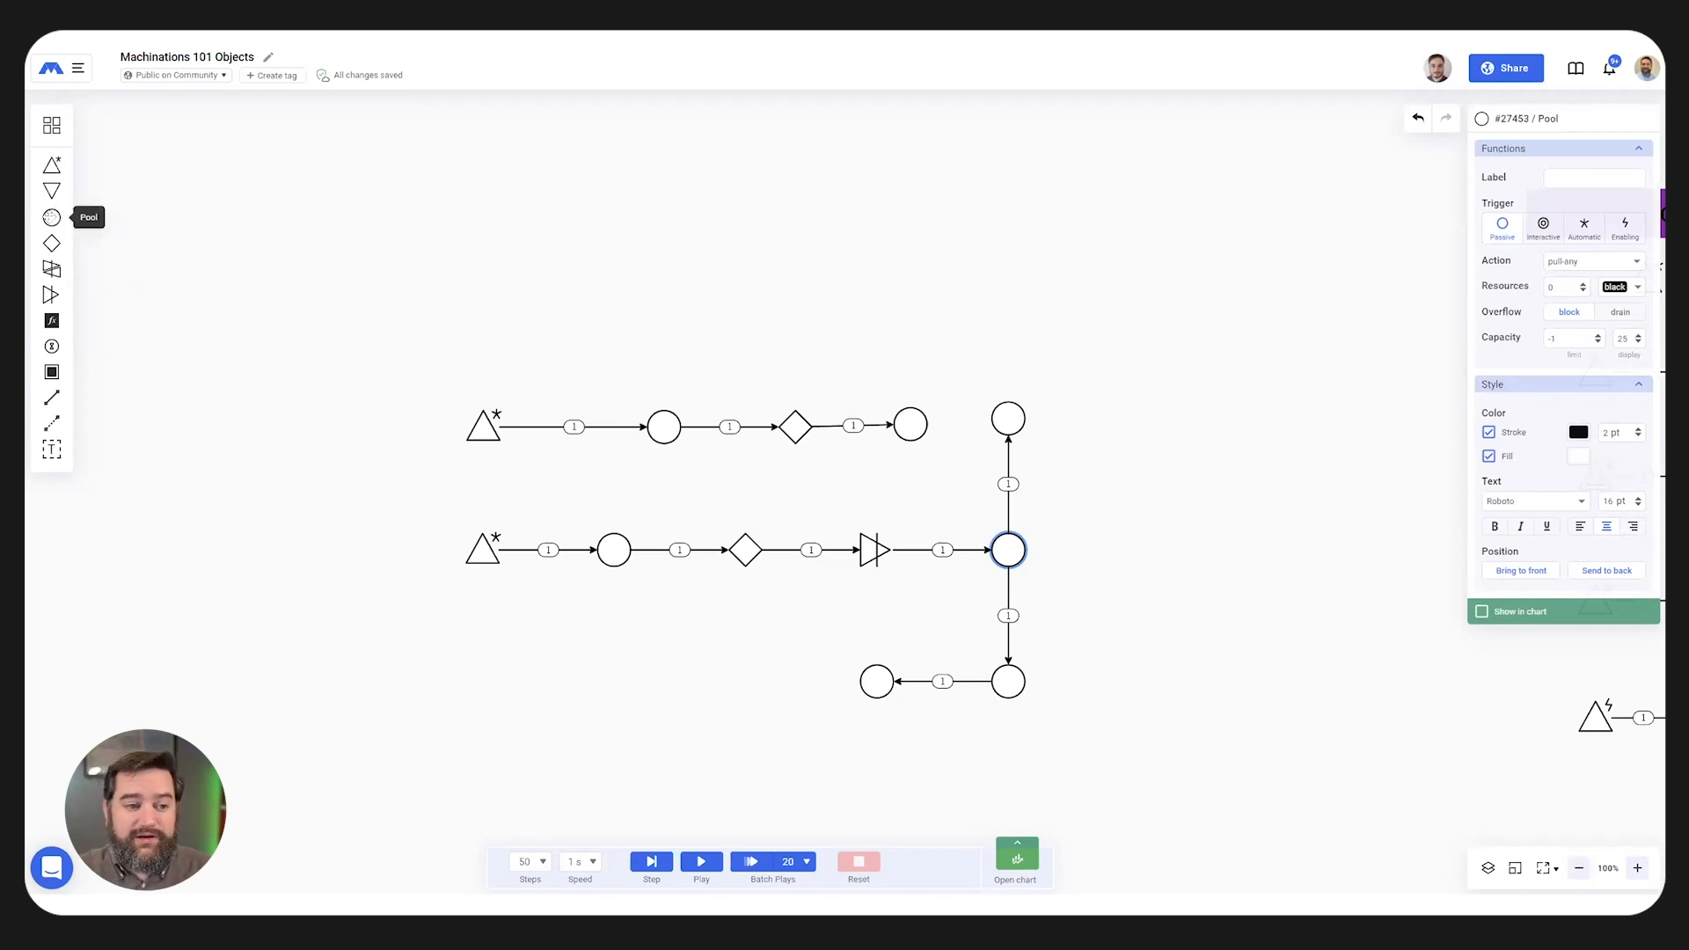
{"action": "left_click_drag", "start_coordinate": [51, 218], "coordinate": [1139, 550]}
{"action": "left_click_drag", "start_coordinate": [1008, 552], "coordinate": [1126, 548]}
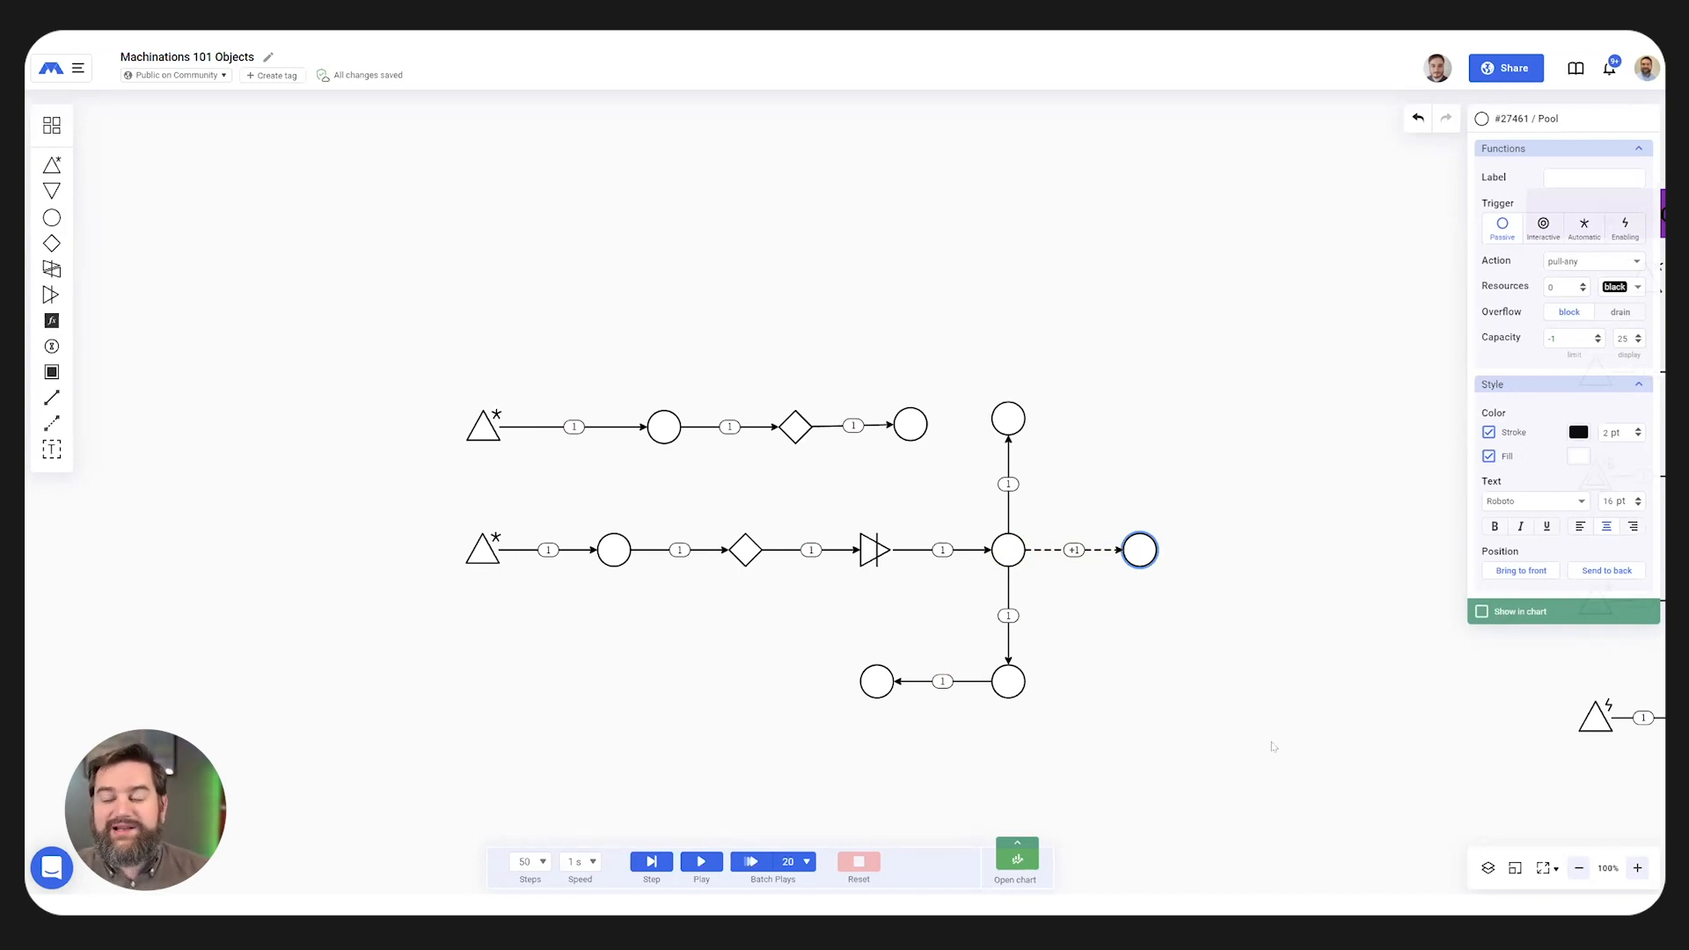
- Select both demonstration chains with all their connections and delete them
{"action": "left_click_drag", "start_coordinate": [1277, 750], "coordinate": [272, 240]}
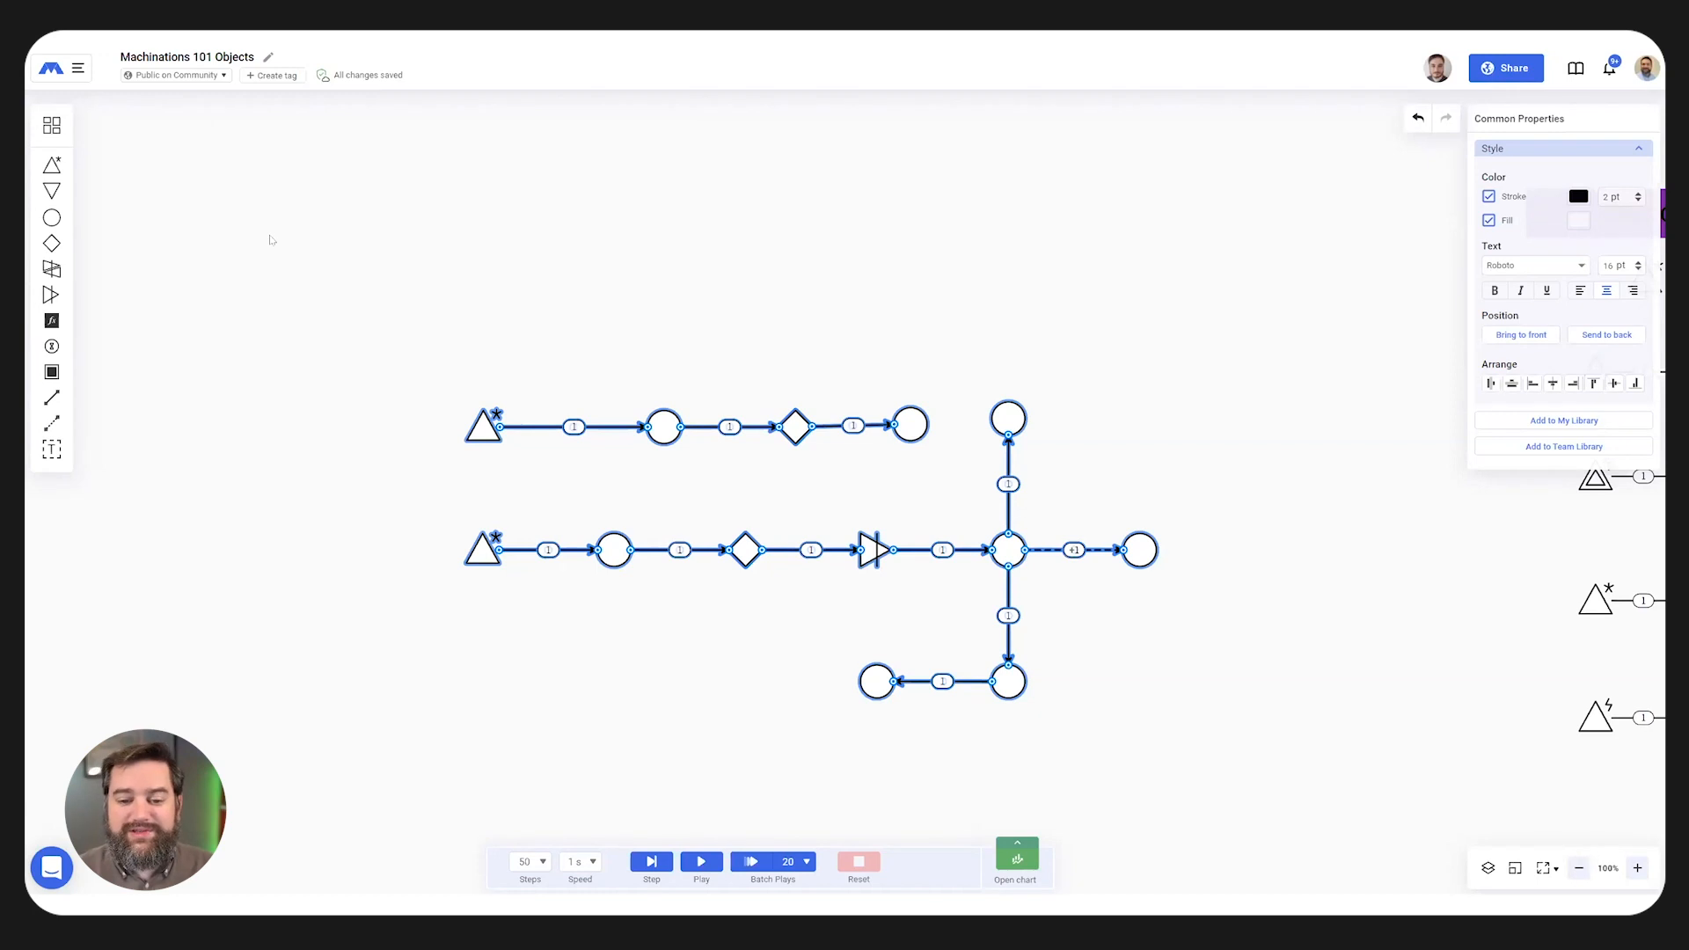
{"action": "key", "text": "Delete"}
- Examine the properties of the passive source in the first row of the Sources section
{"action": "left_click_drag", "start_coordinate": [1291, 521], "coordinate": [551, 494]}
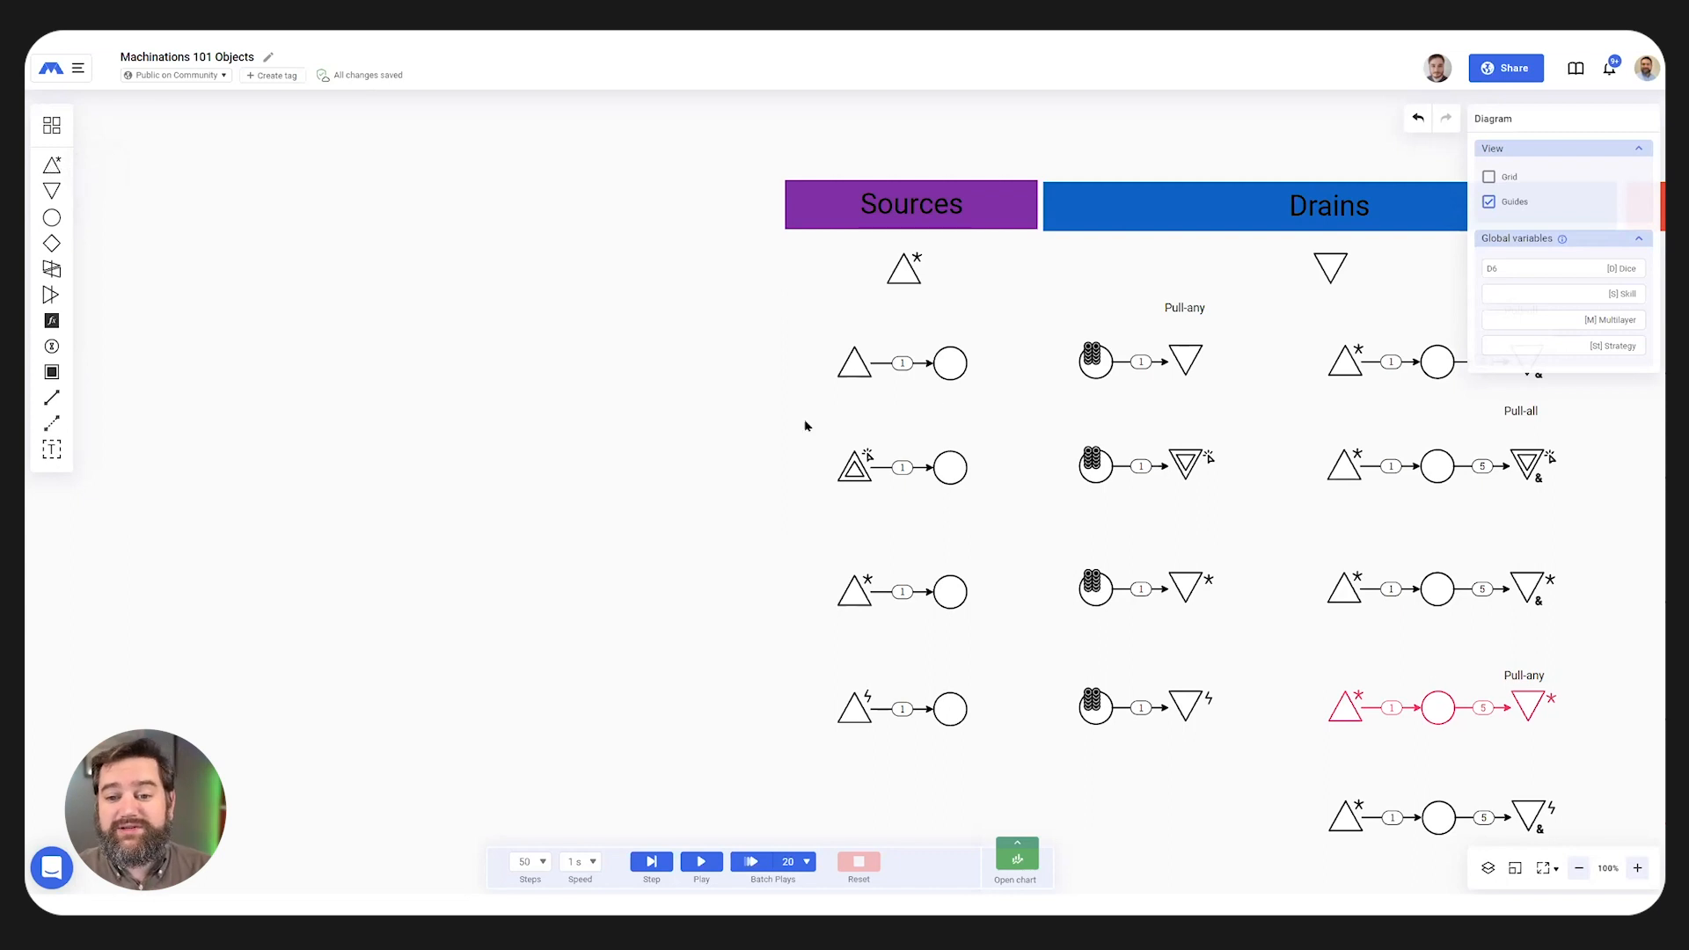
{"action": "left_click", "coordinate": [849, 357]}
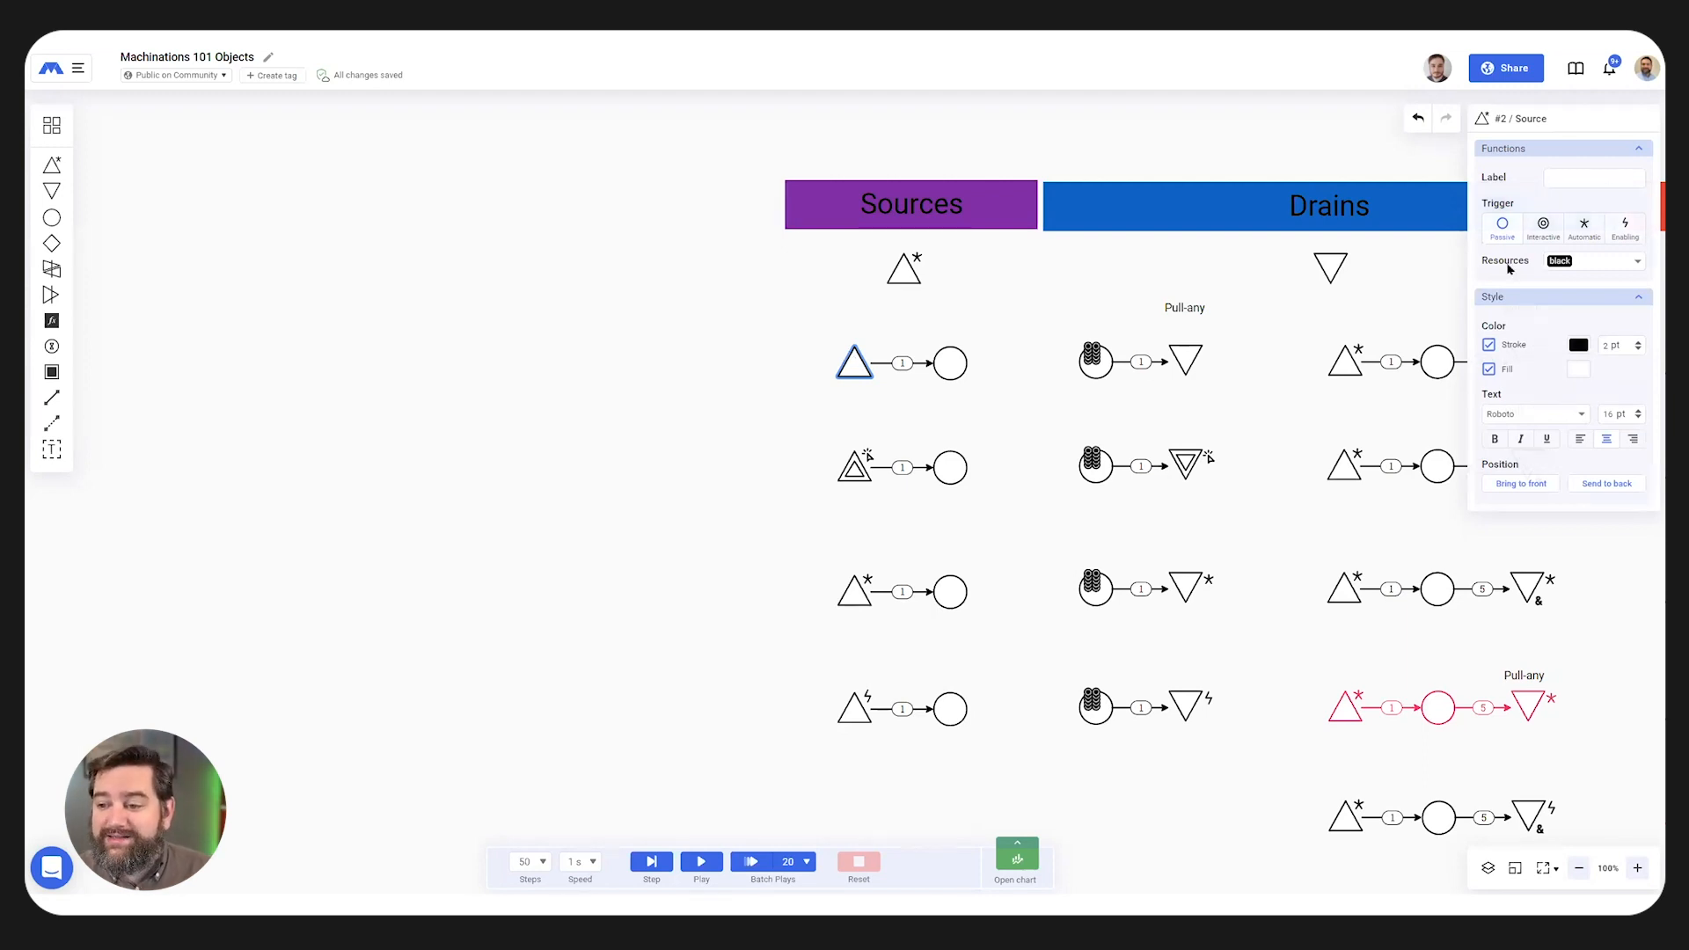
- Enlarge the browser page display and close the diagram details dialog without changing anything in it
{"action": "left_click", "coordinate": [194, 60]}
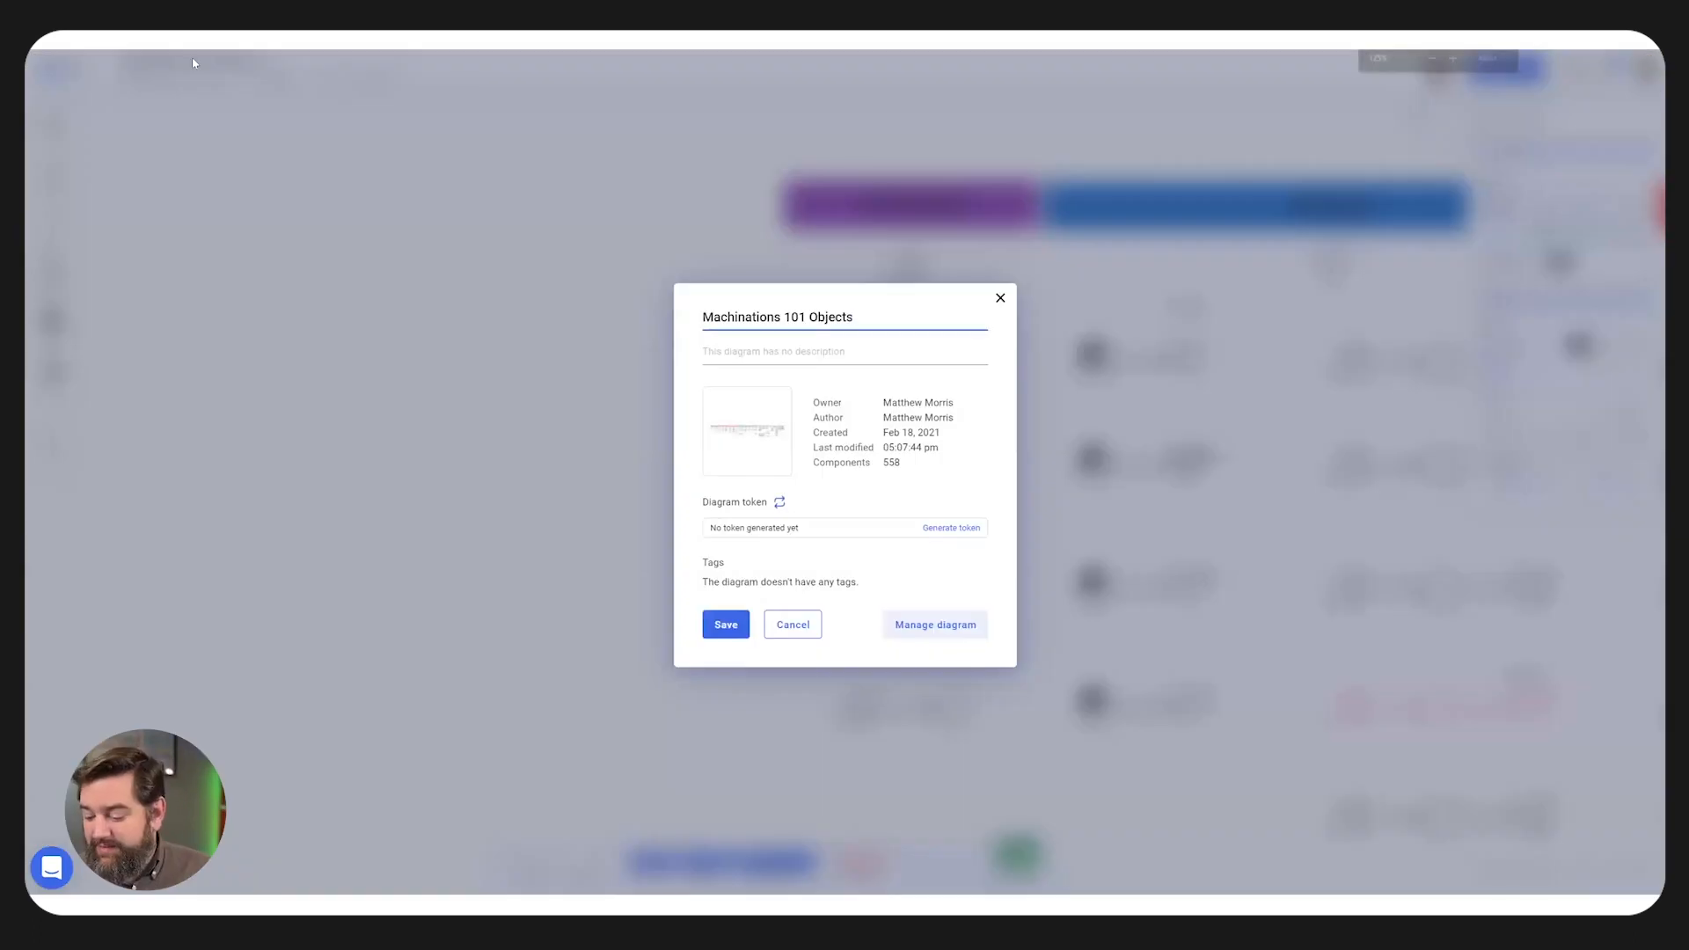
{"action": "key", "text": "ctrl+plus"}
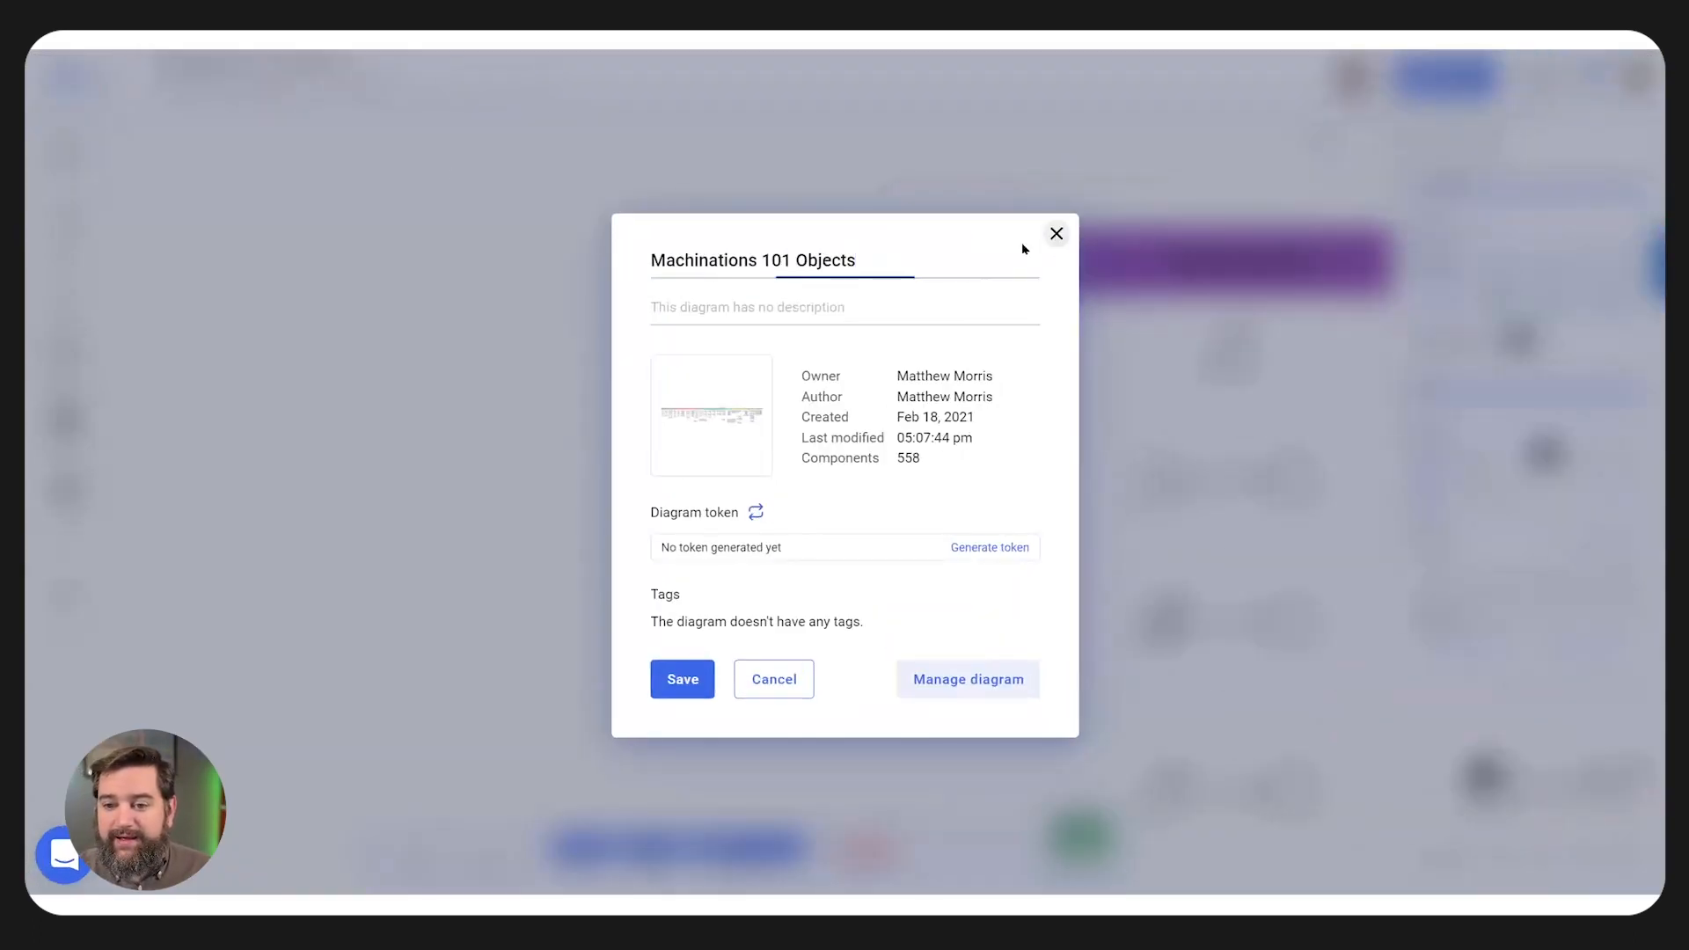
{"action": "left_click", "coordinate": [1021, 274]}
{"action": "left_click_drag", "start_coordinate": [666, 457], "coordinate": [561, 456]}
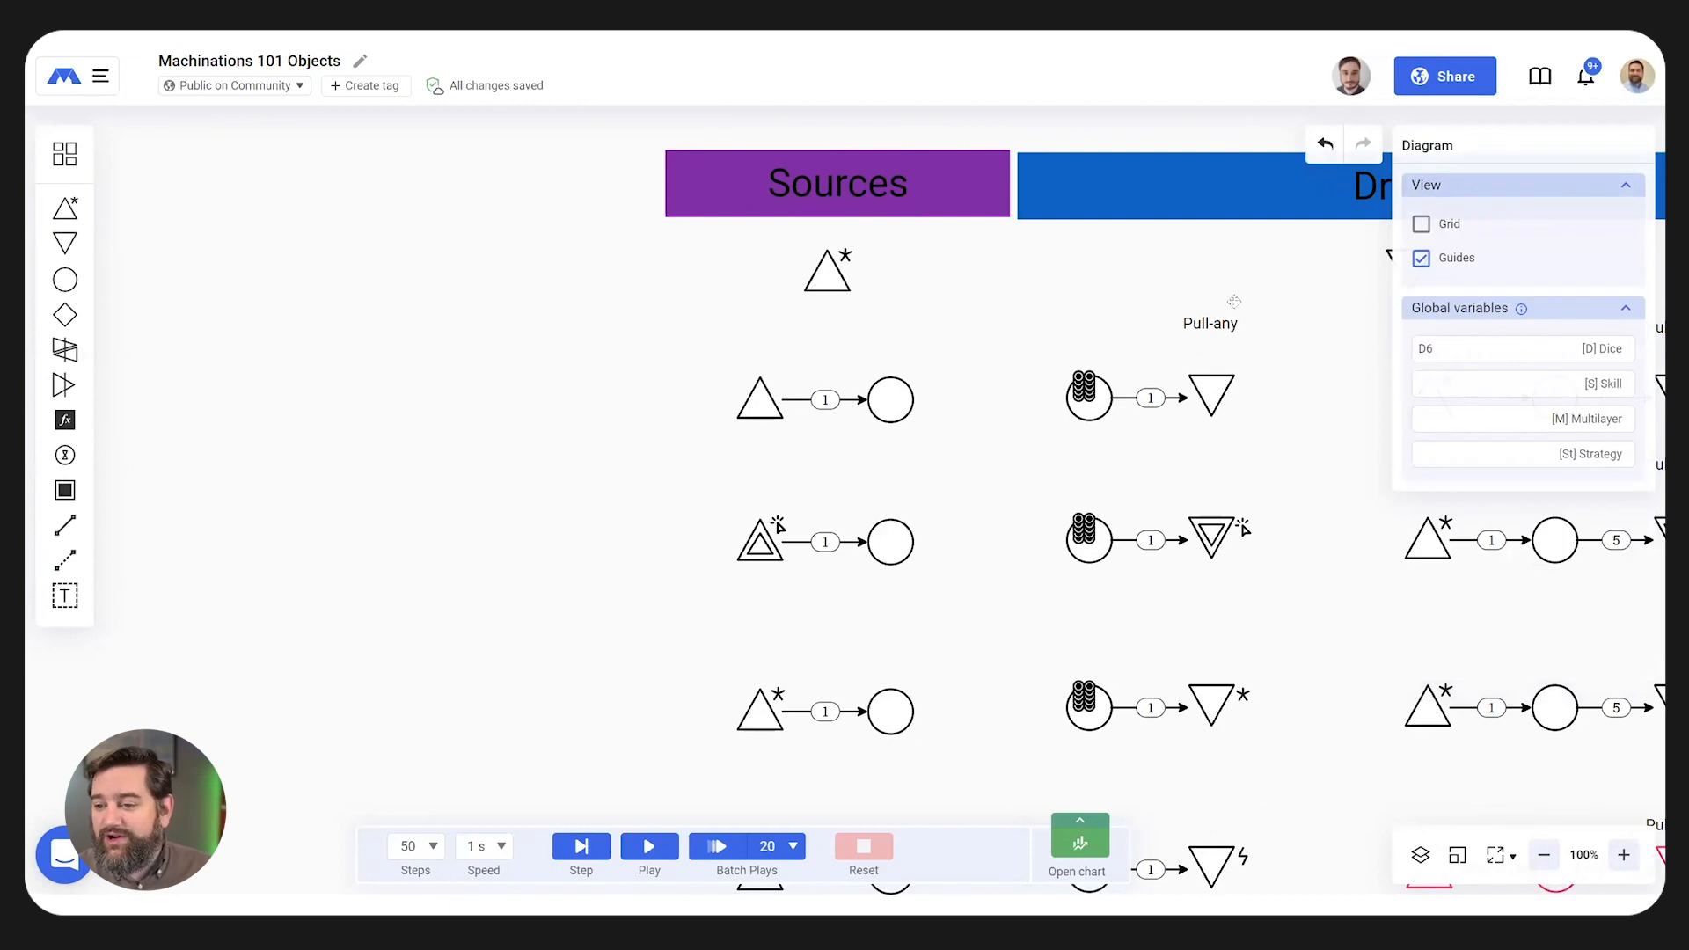
- Run the simulation and examine how the passive source in the first Sources row behaves
{"action": "left_click", "coordinate": [760, 401]}
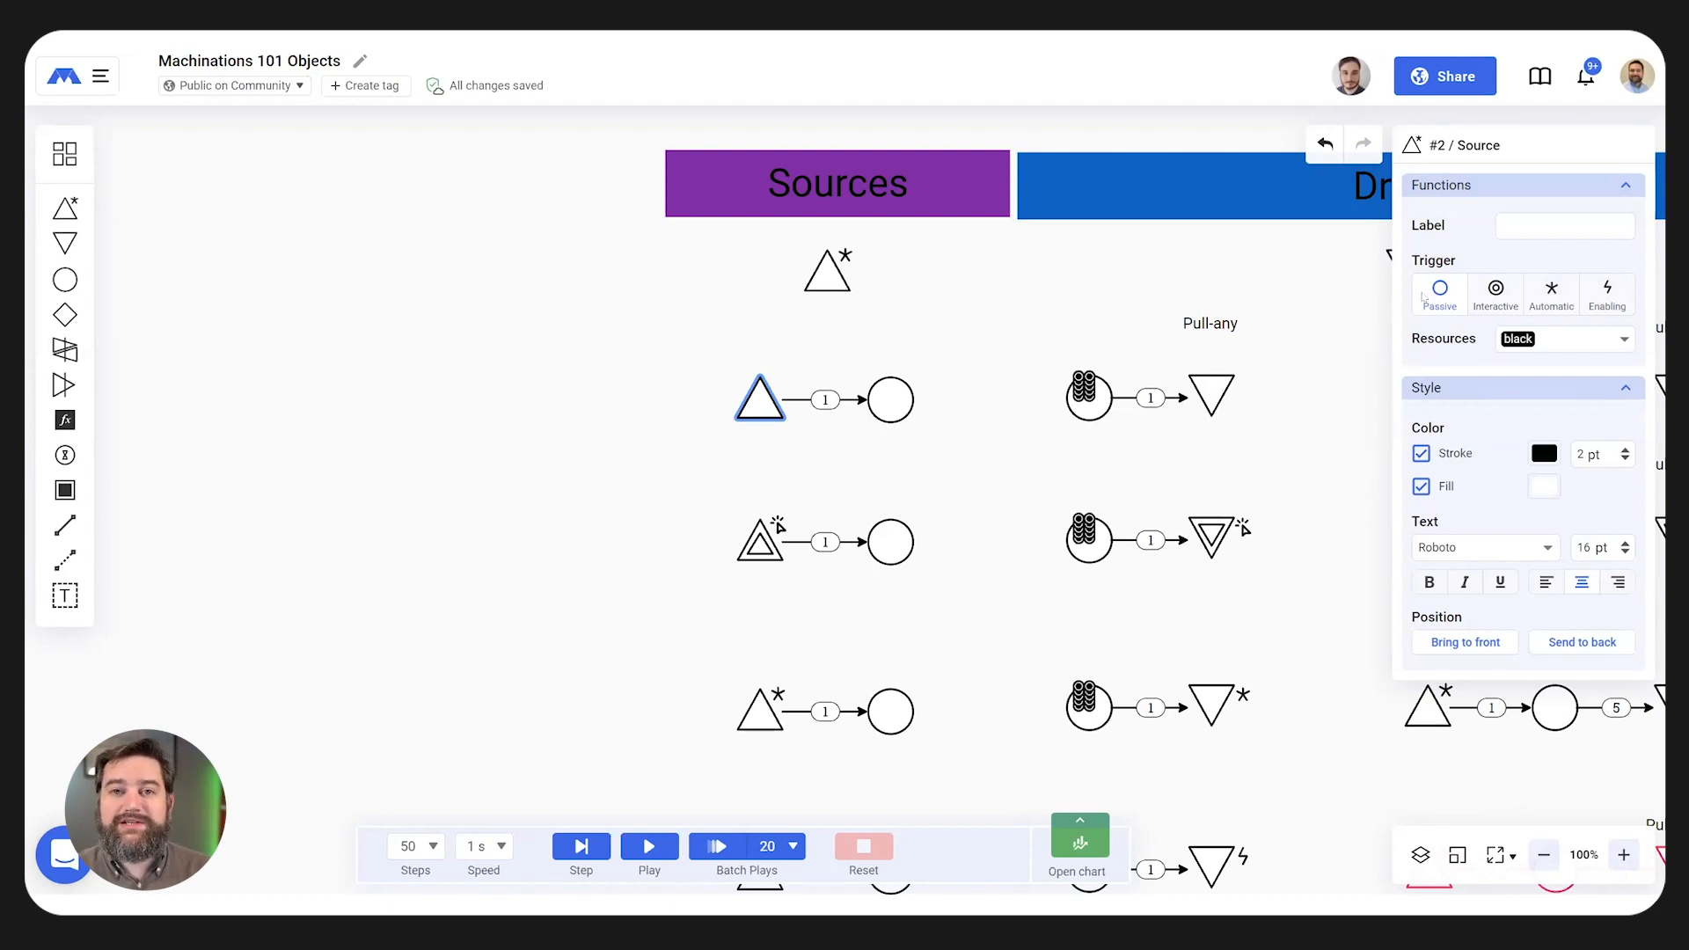
{"action": "scroll", "coordinate": [671, 485], "scroll_direction": "down", "scroll_amount": 1}
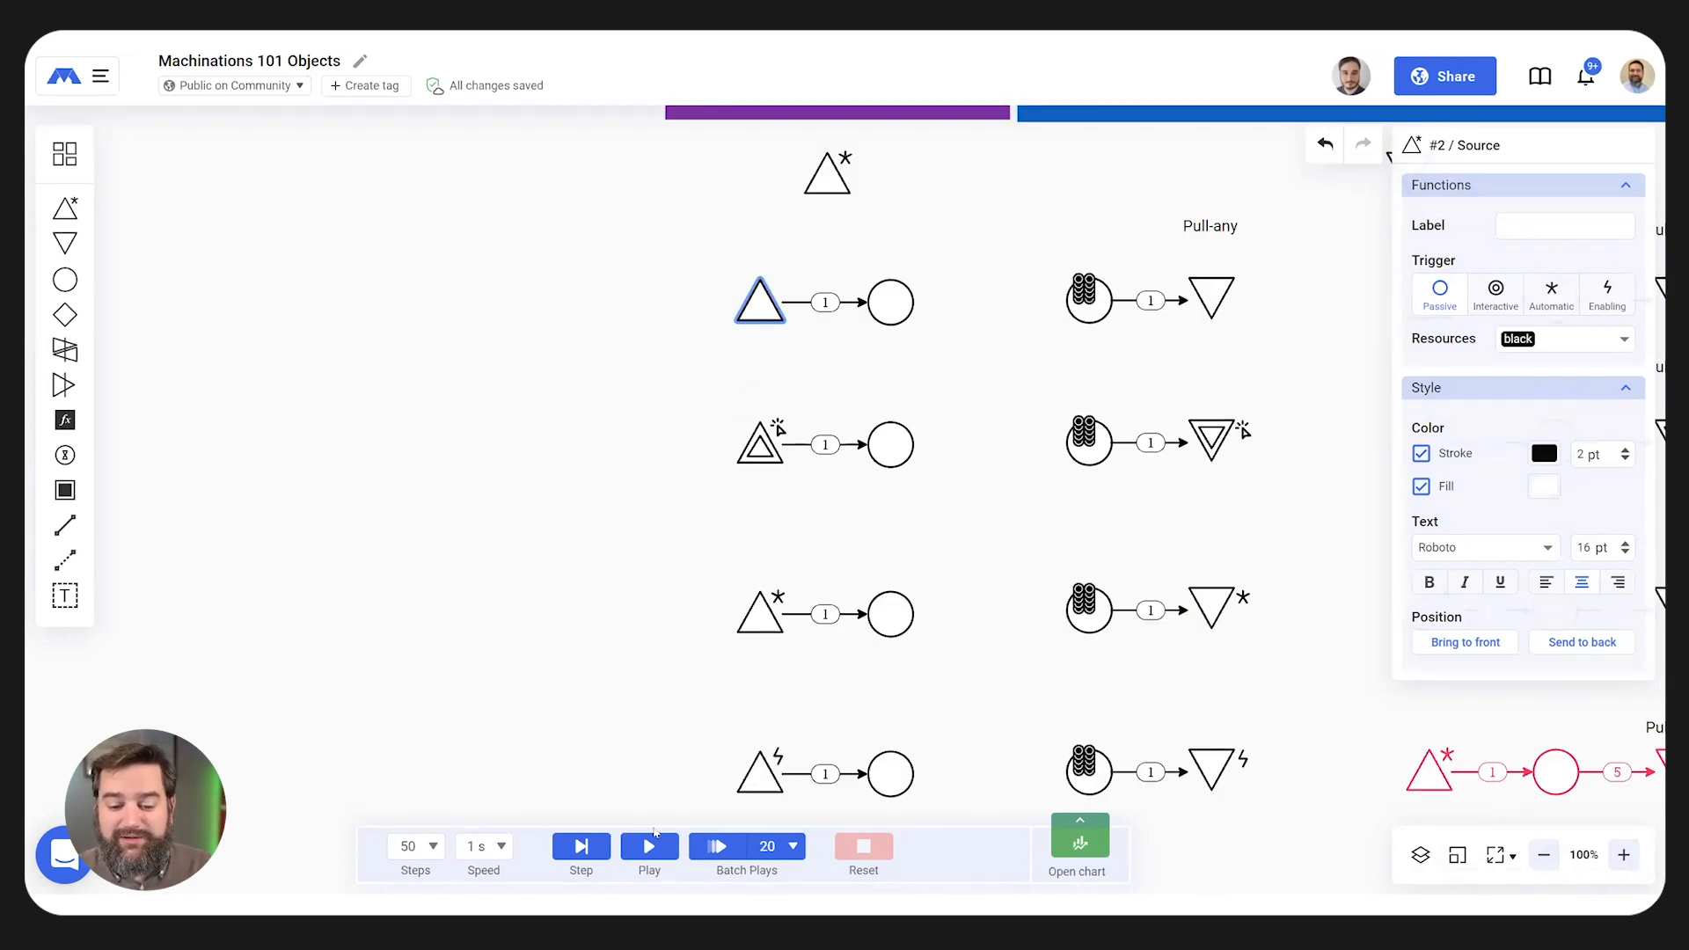
{"action": "left_click", "coordinate": [650, 843]}
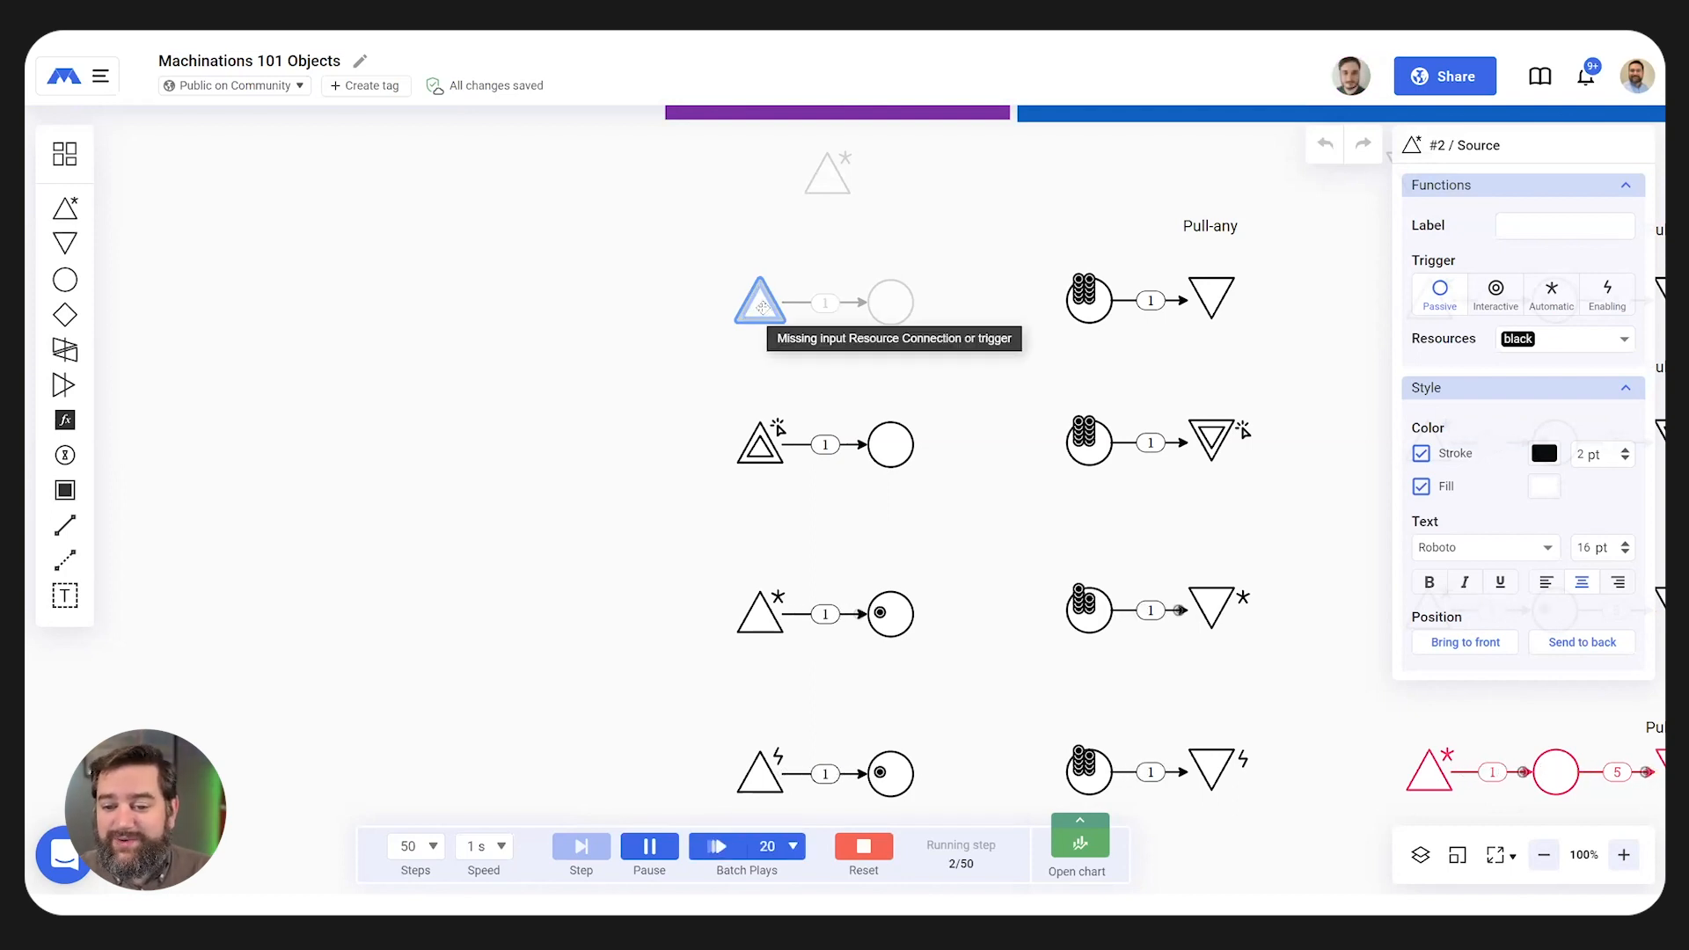
{"action": "left_click", "coordinate": [780, 380]}
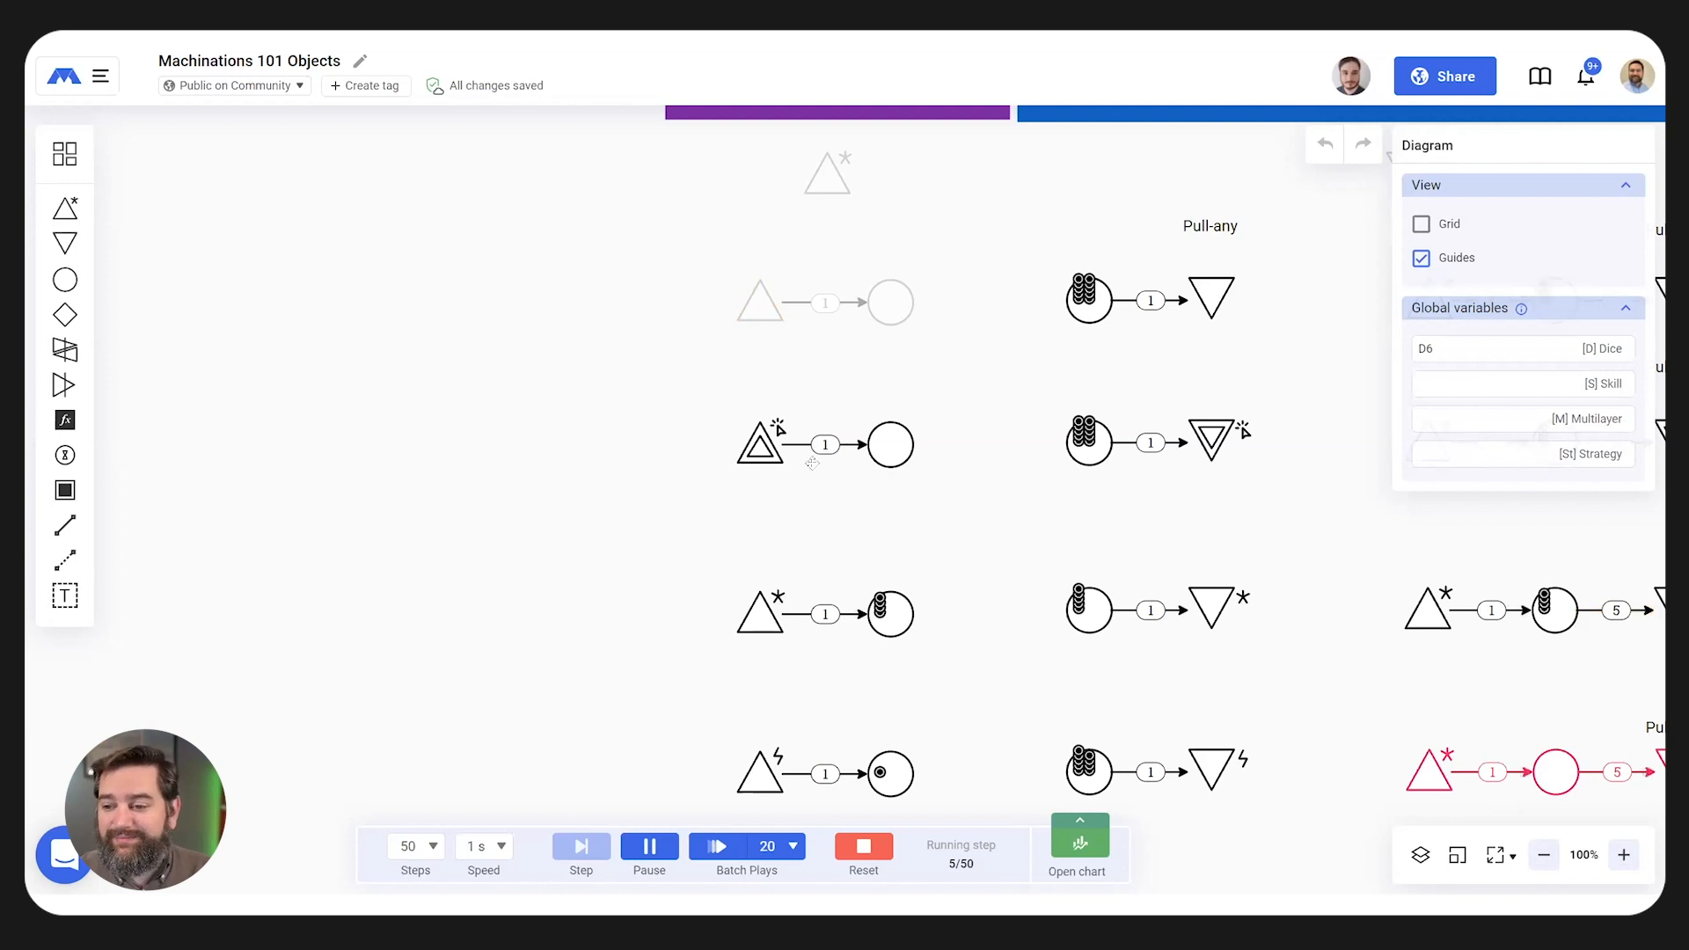
{"action": "mouse_move", "coordinate": [761, 307]}
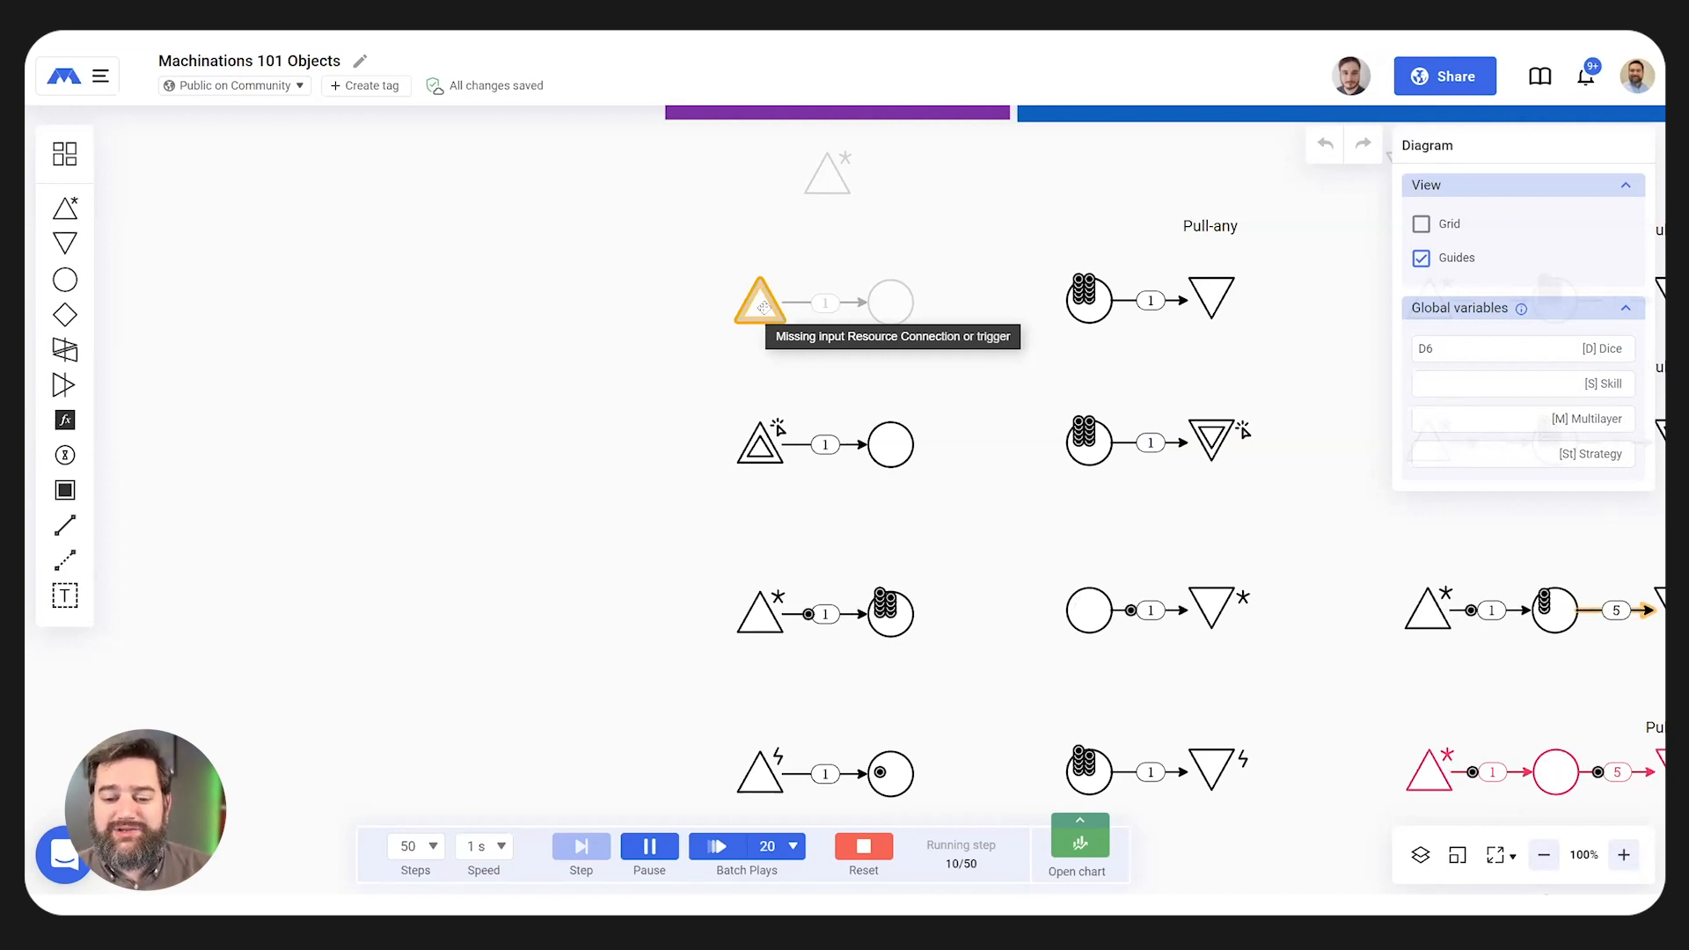
- Fire the interactive source repeatedly while the simulation runs, and reset the simulation
{"action": "left_click", "coordinate": [777, 461]}
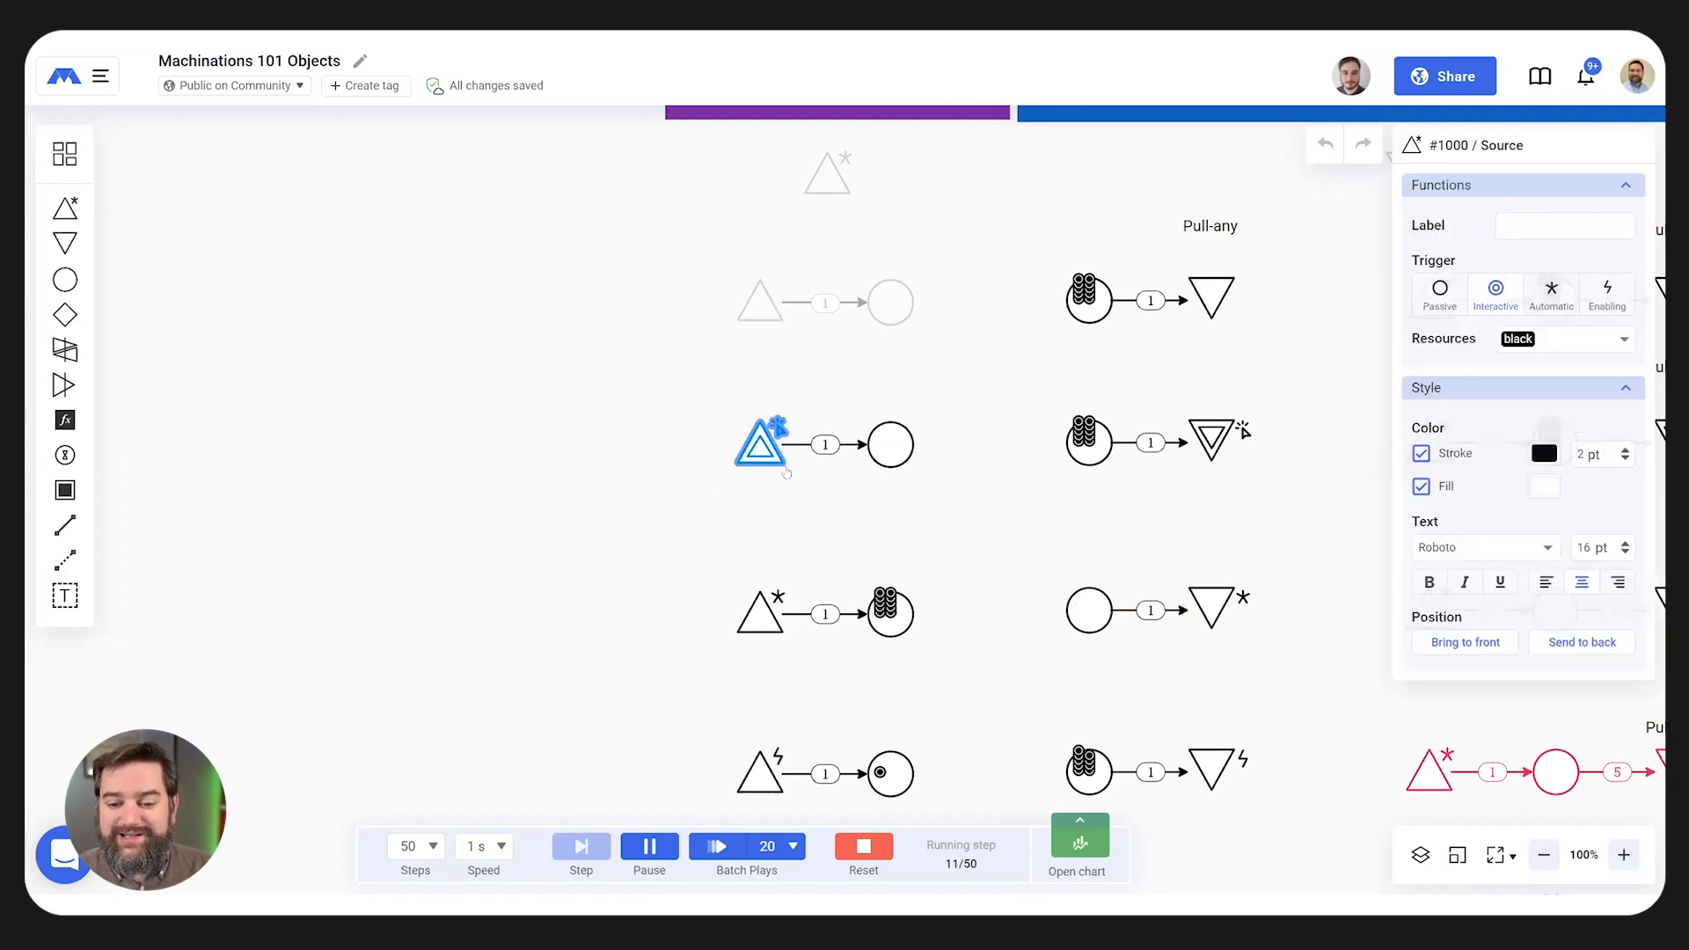
{"action": "left_click", "coordinate": [759, 448]}
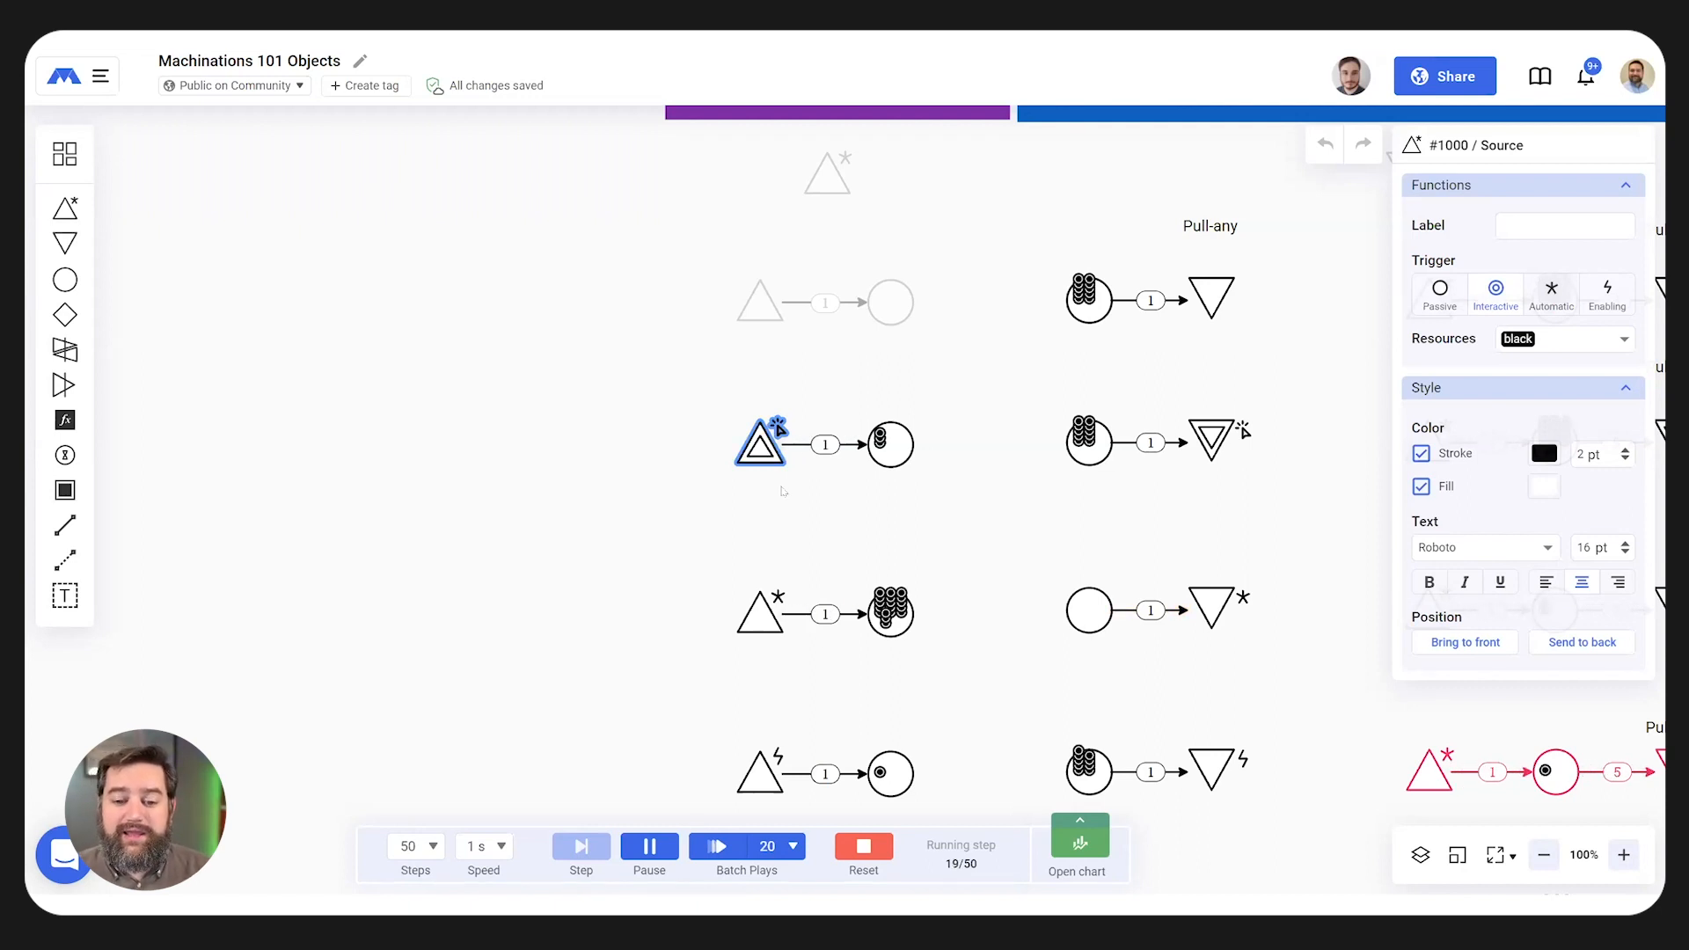
{"action": "left_click", "coordinate": [759, 453]}
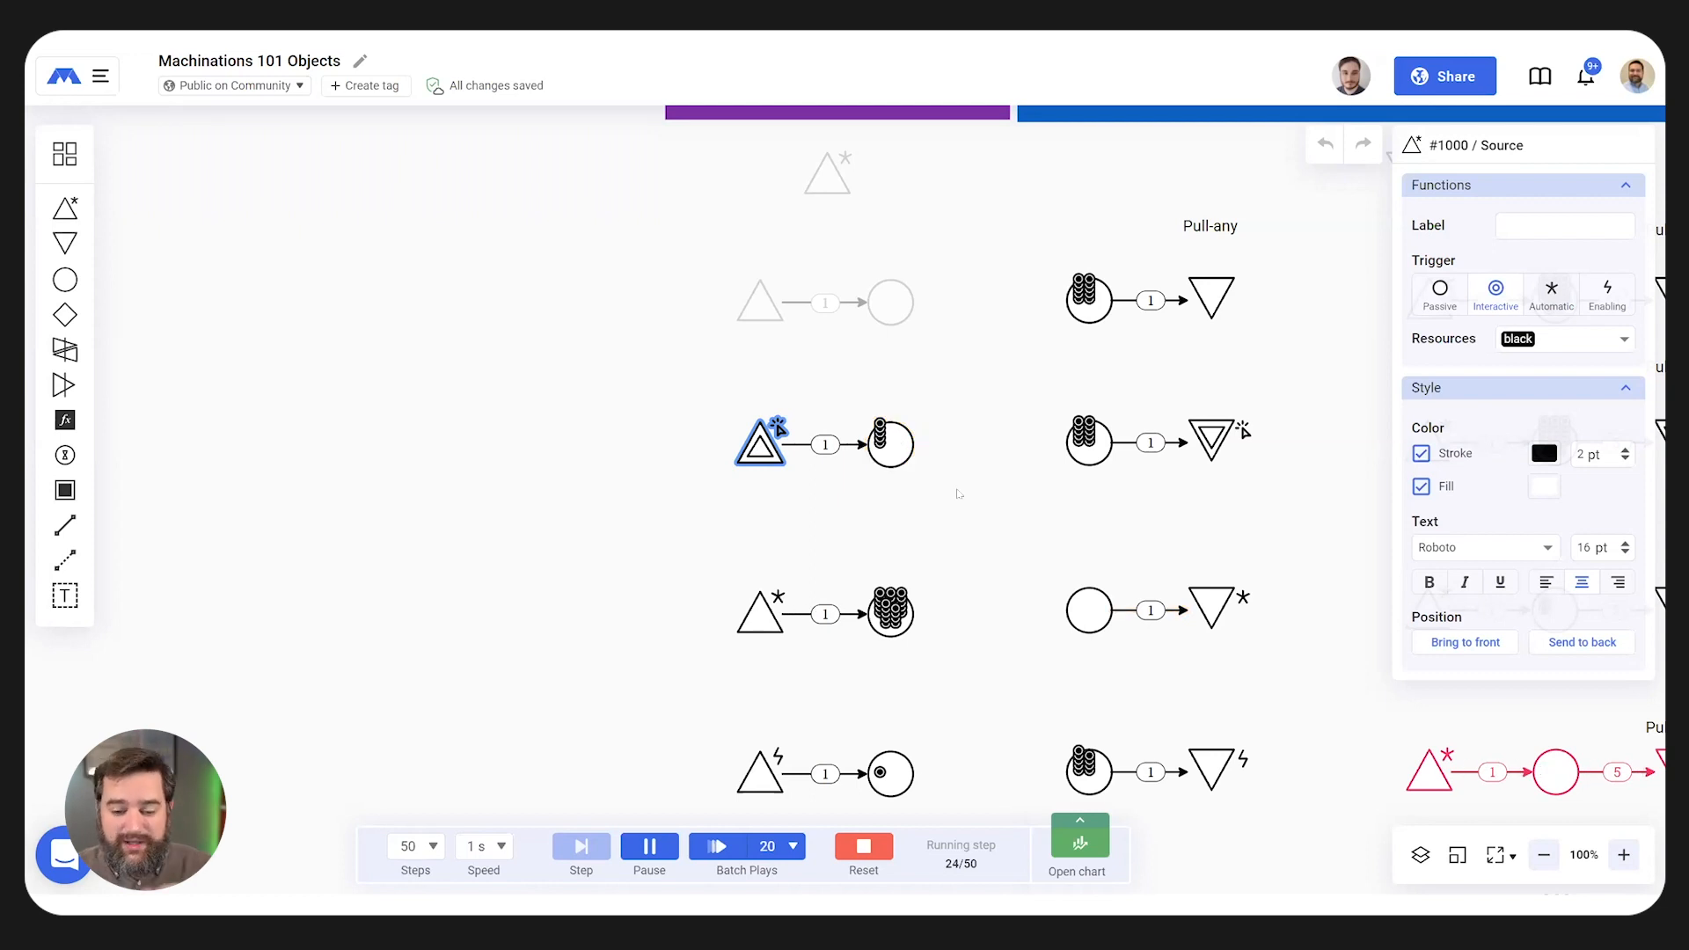
{"action": "scroll", "coordinate": [959, 494], "scroll_direction": "down", "scroll_amount": 1}
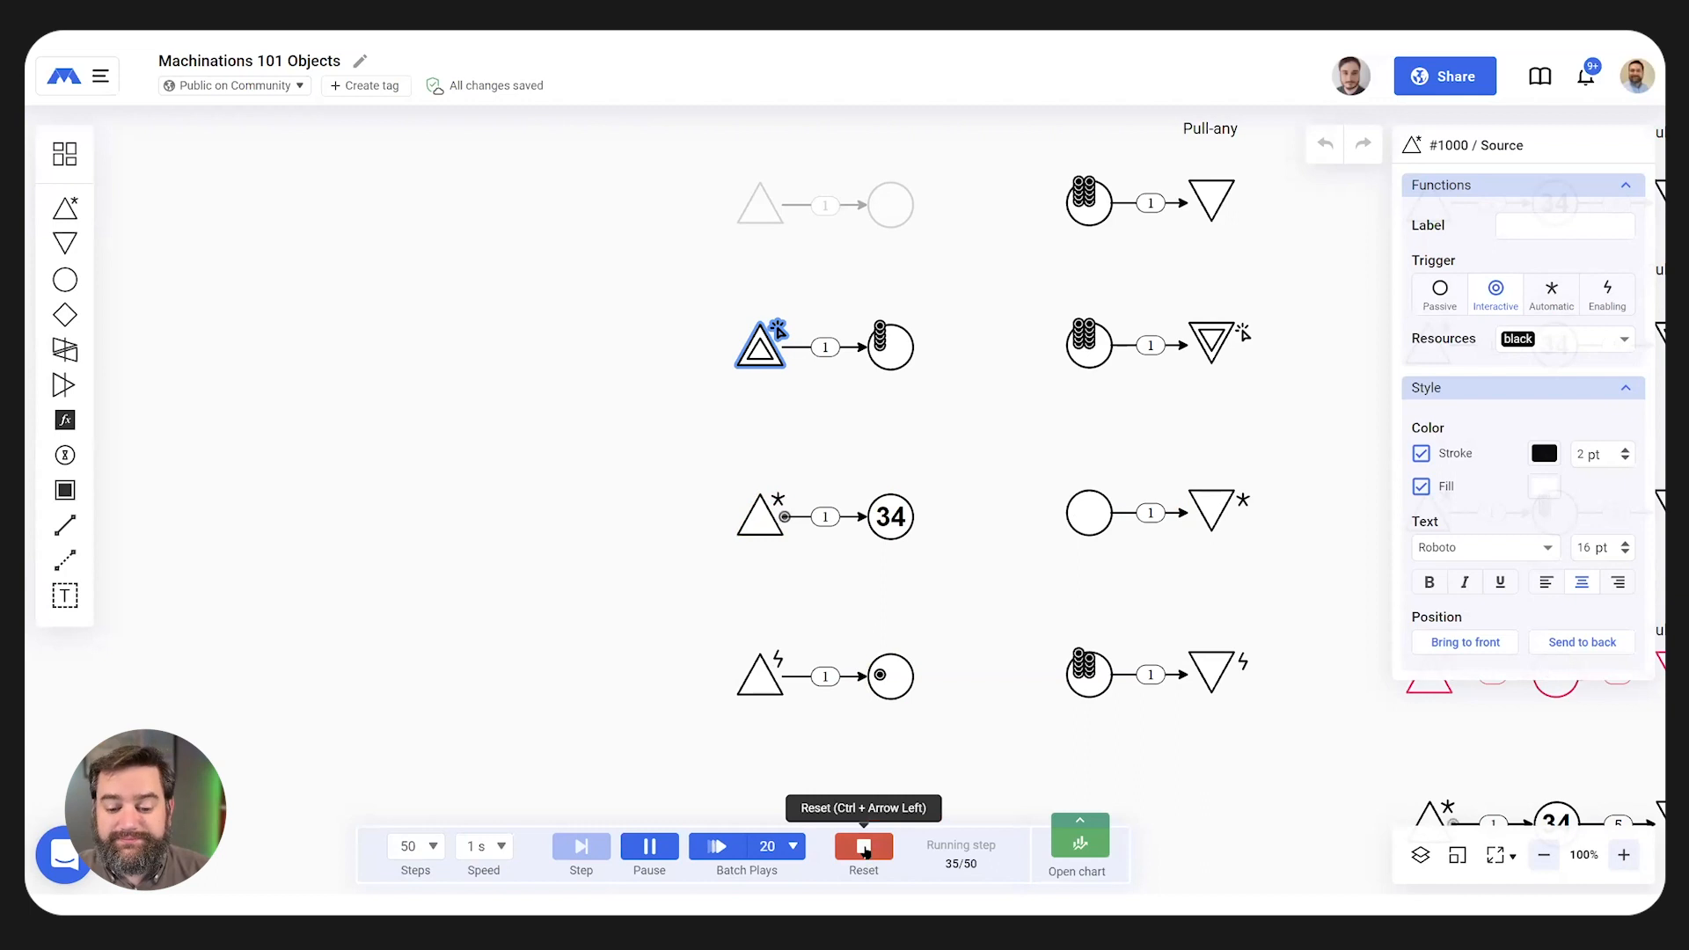
{"action": "left_click", "coordinate": [864, 846]}
- Examine the enabling source in the last Sources row during a simulation run, and reset the run
{"action": "scroll", "coordinate": [764, 486], "scroll_direction": "down", "scroll_amount": 2}
{"action": "left_click", "coordinate": [763, 486]}
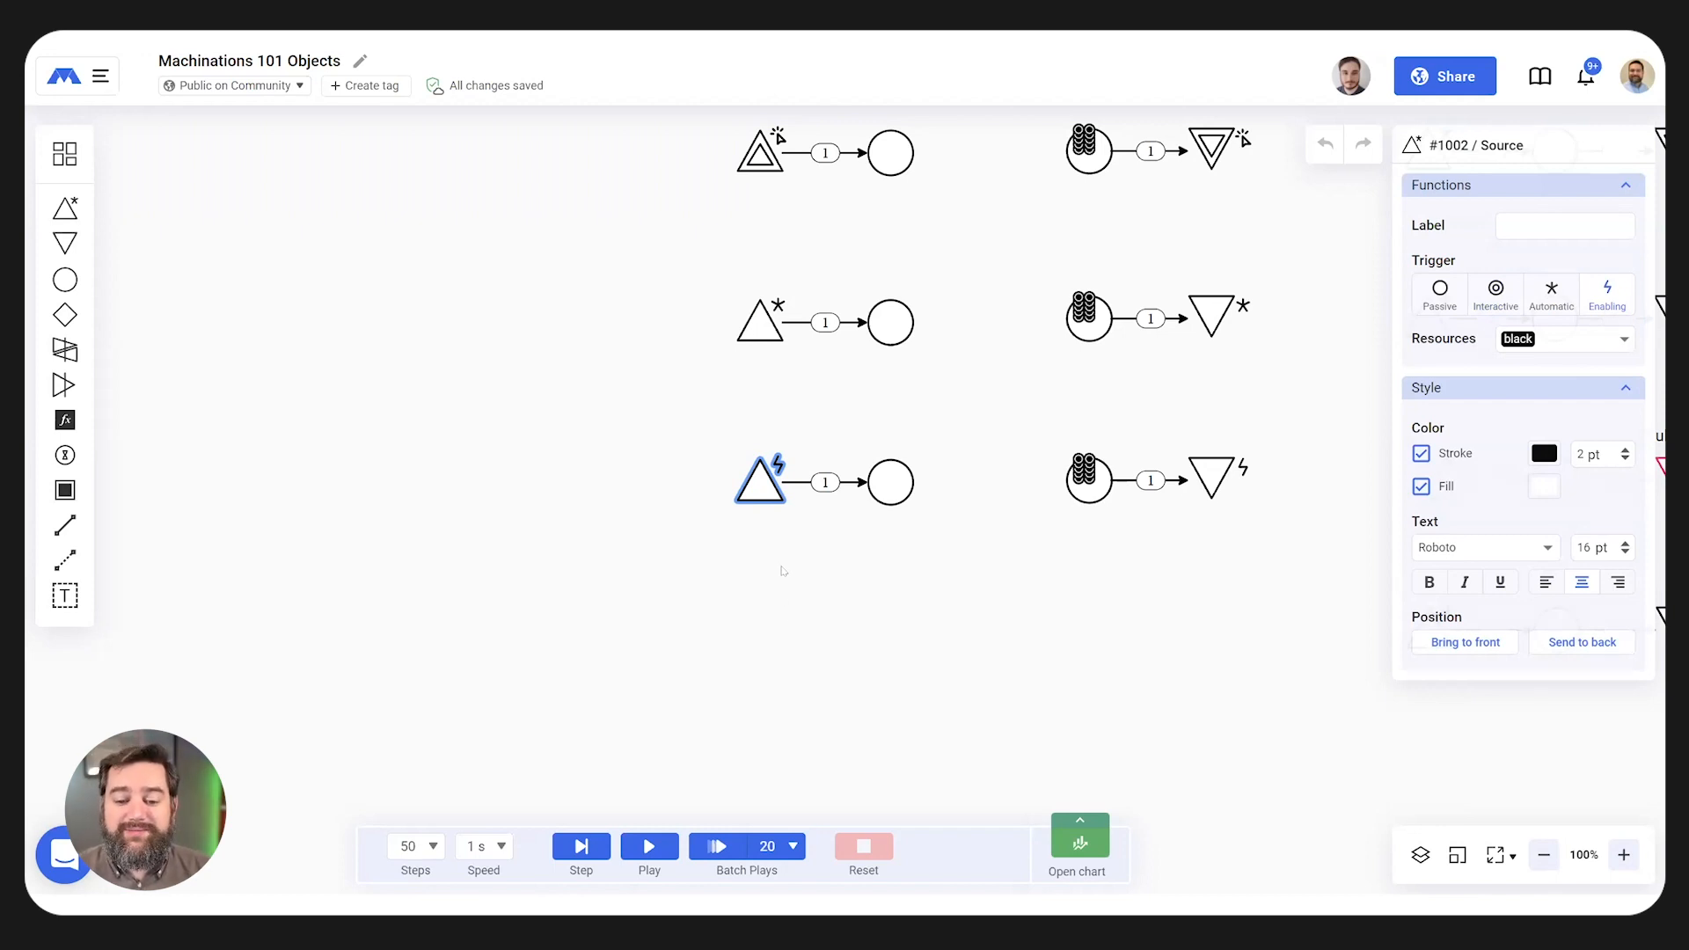
{"action": "left_click", "coordinate": [649, 846]}
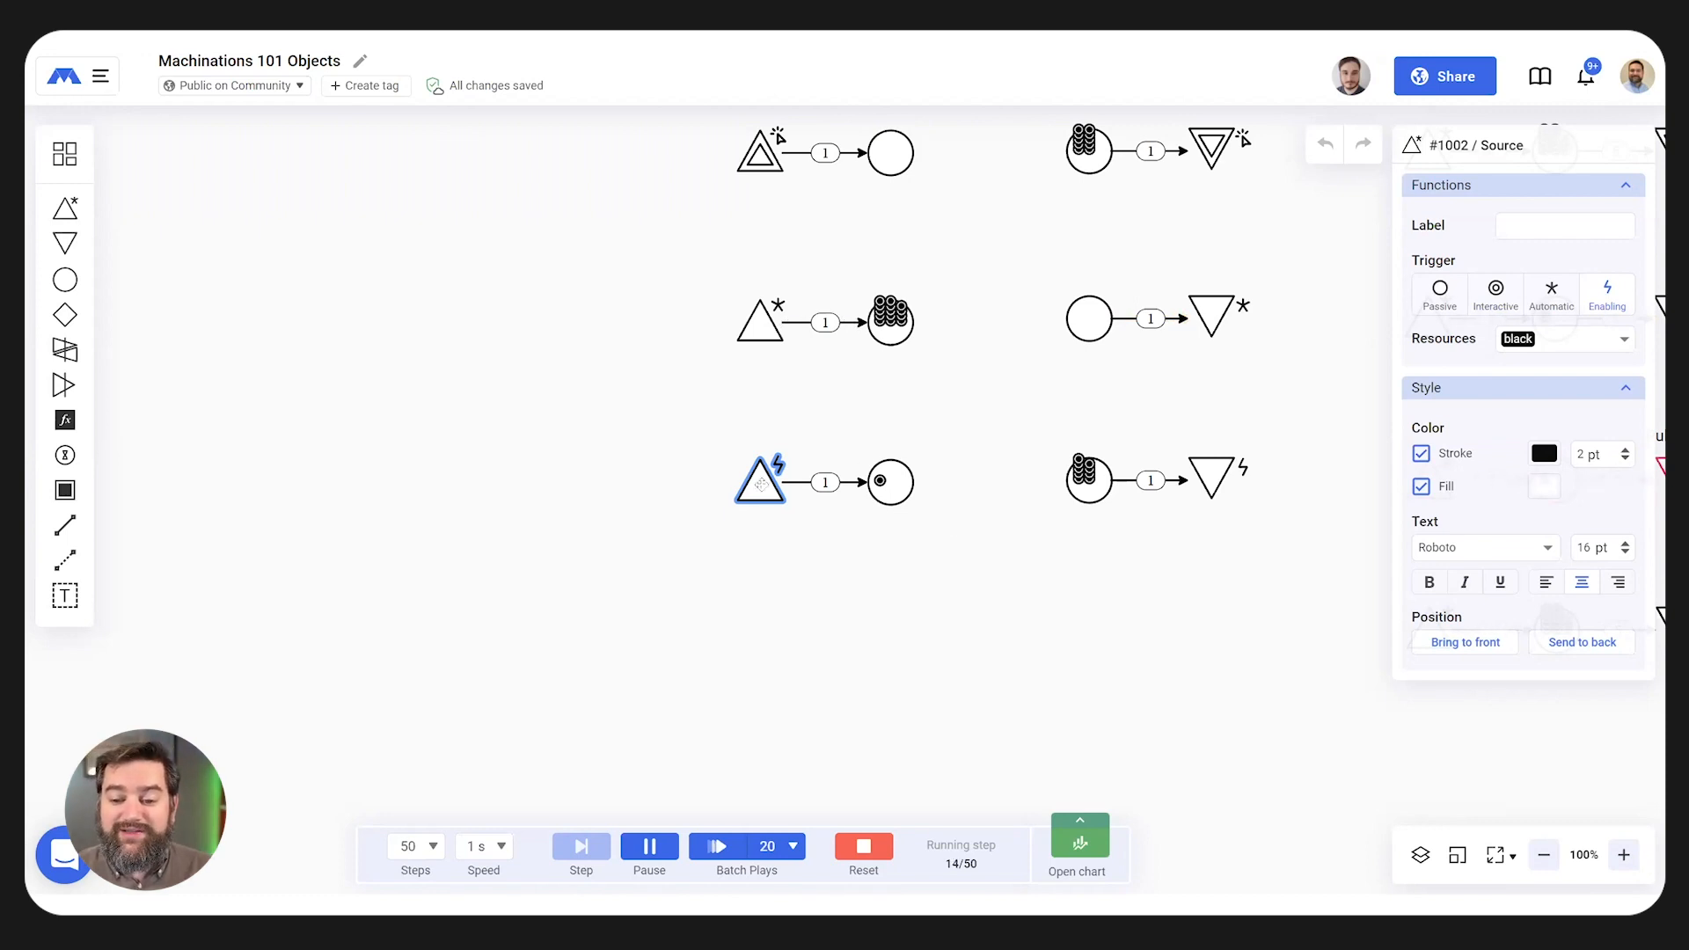
{"action": "scroll", "coordinate": [762, 491], "scroll_direction": "up", "scroll_amount": 2}
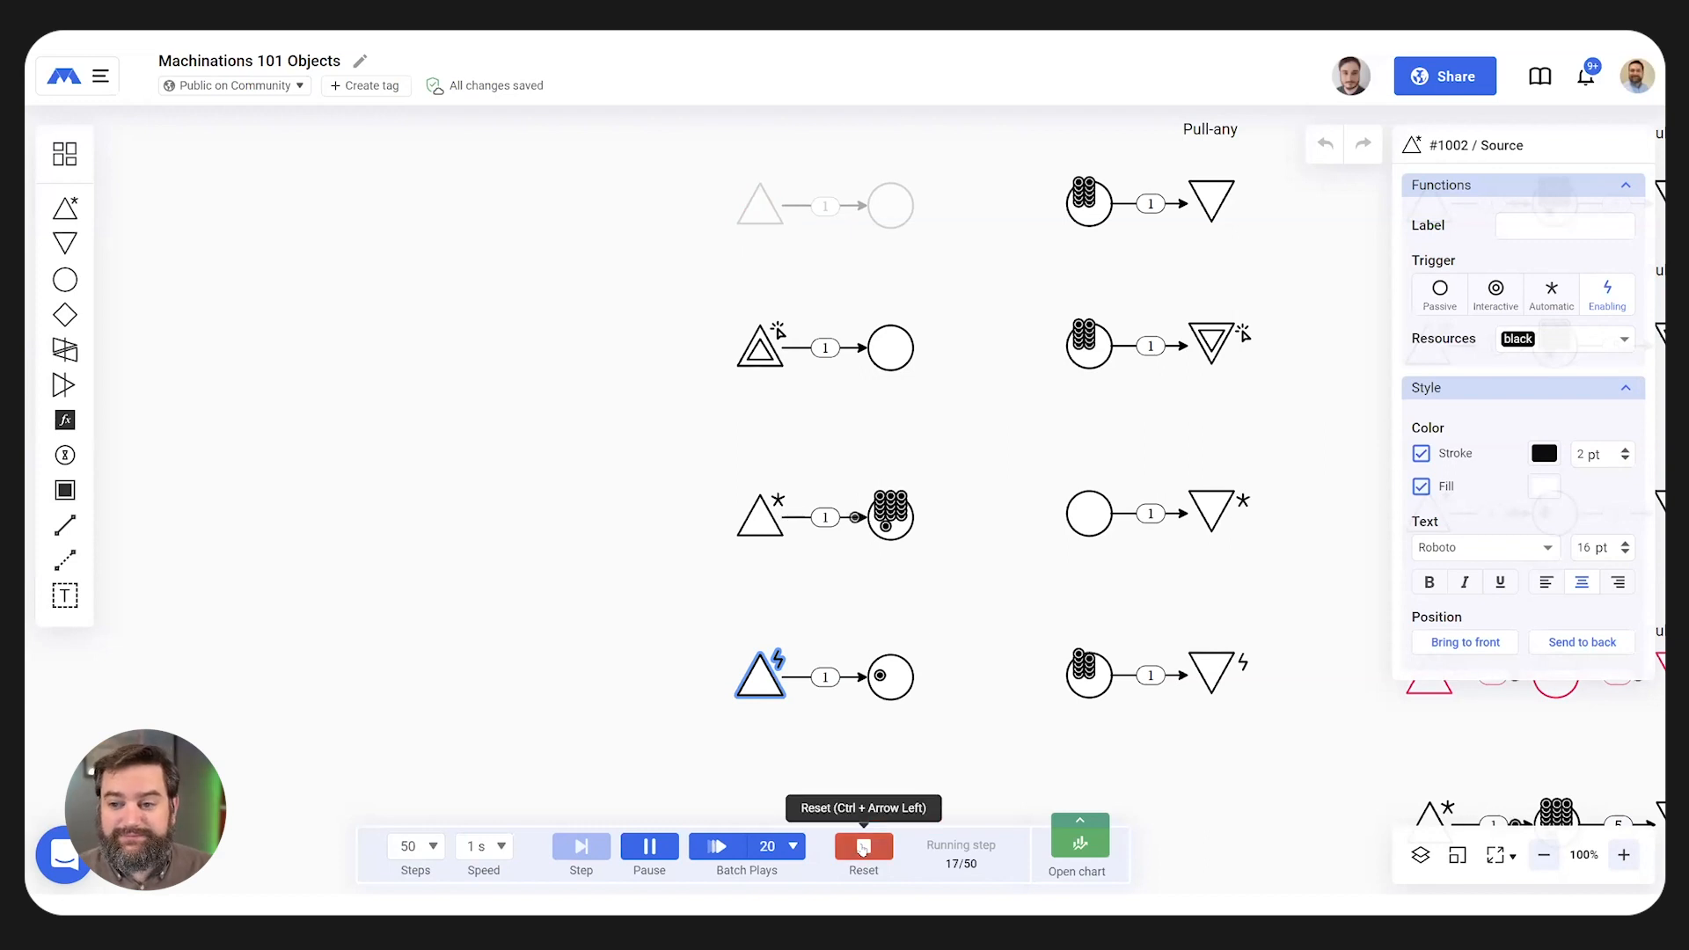
{"action": "left_click", "coordinate": [863, 846]}
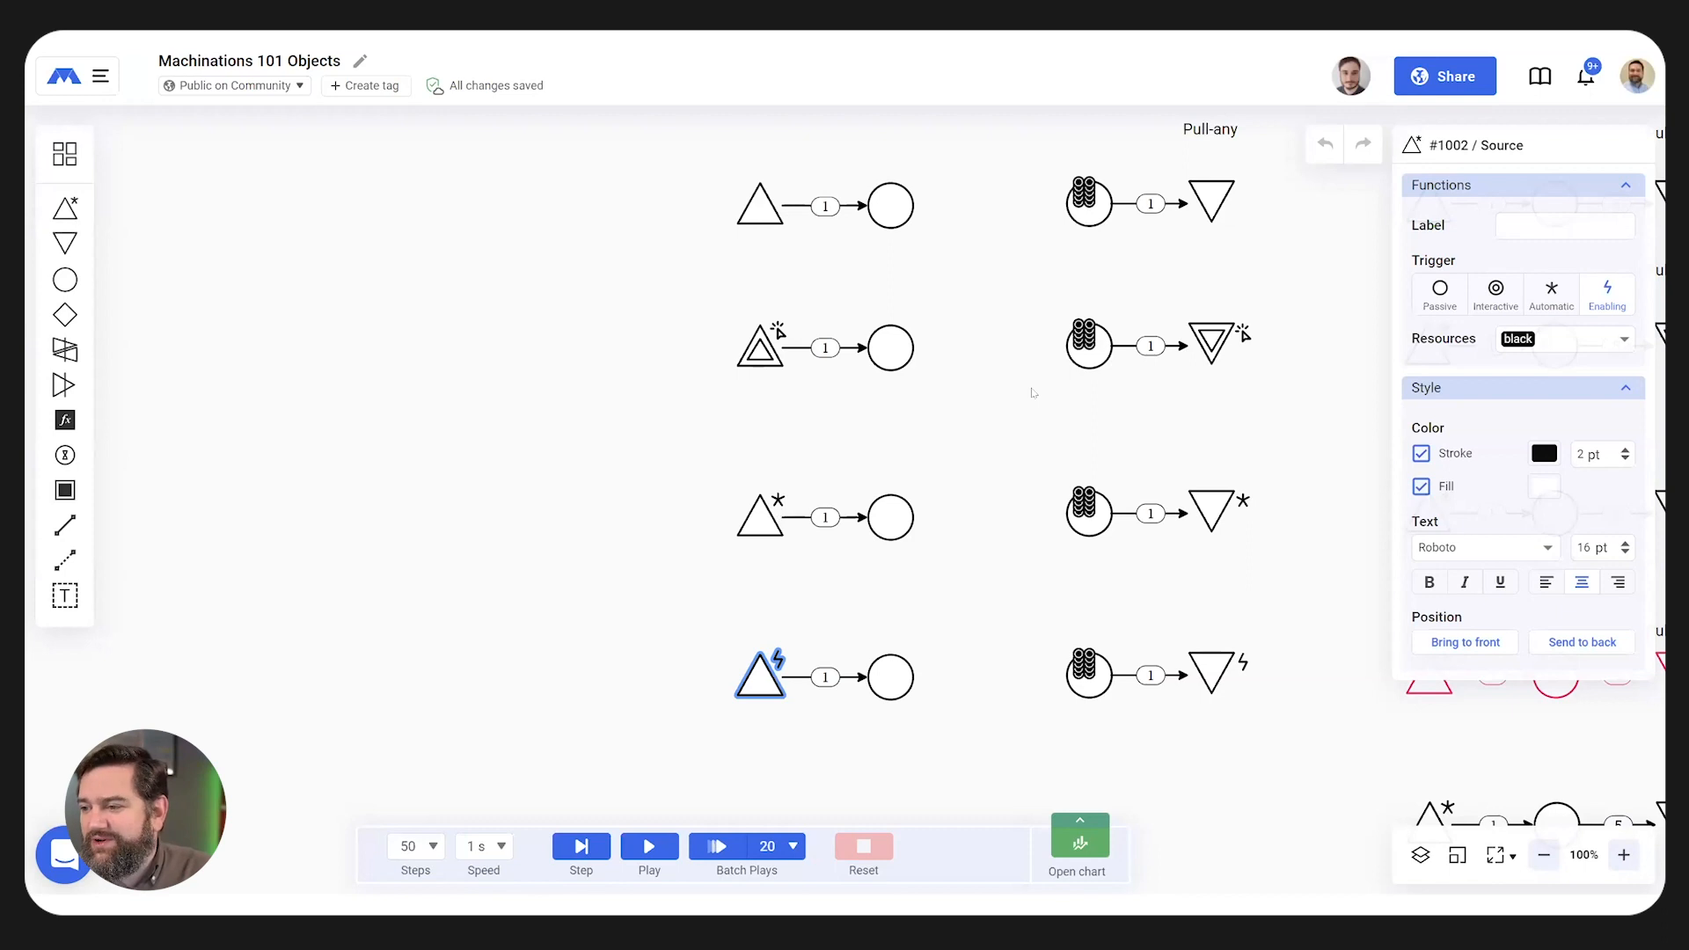
- Run the simulation on the pull-any drains, checking the passive drain and firing the interactive drain
{"action": "left_click_drag", "start_coordinate": [1008, 397], "coordinate": [503, 505]}
{"action": "left_click", "coordinate": [512, 499]}
{"action": "left_click_drag", "start_coordinate": [789, 545], "coordinate": [901, 498]}
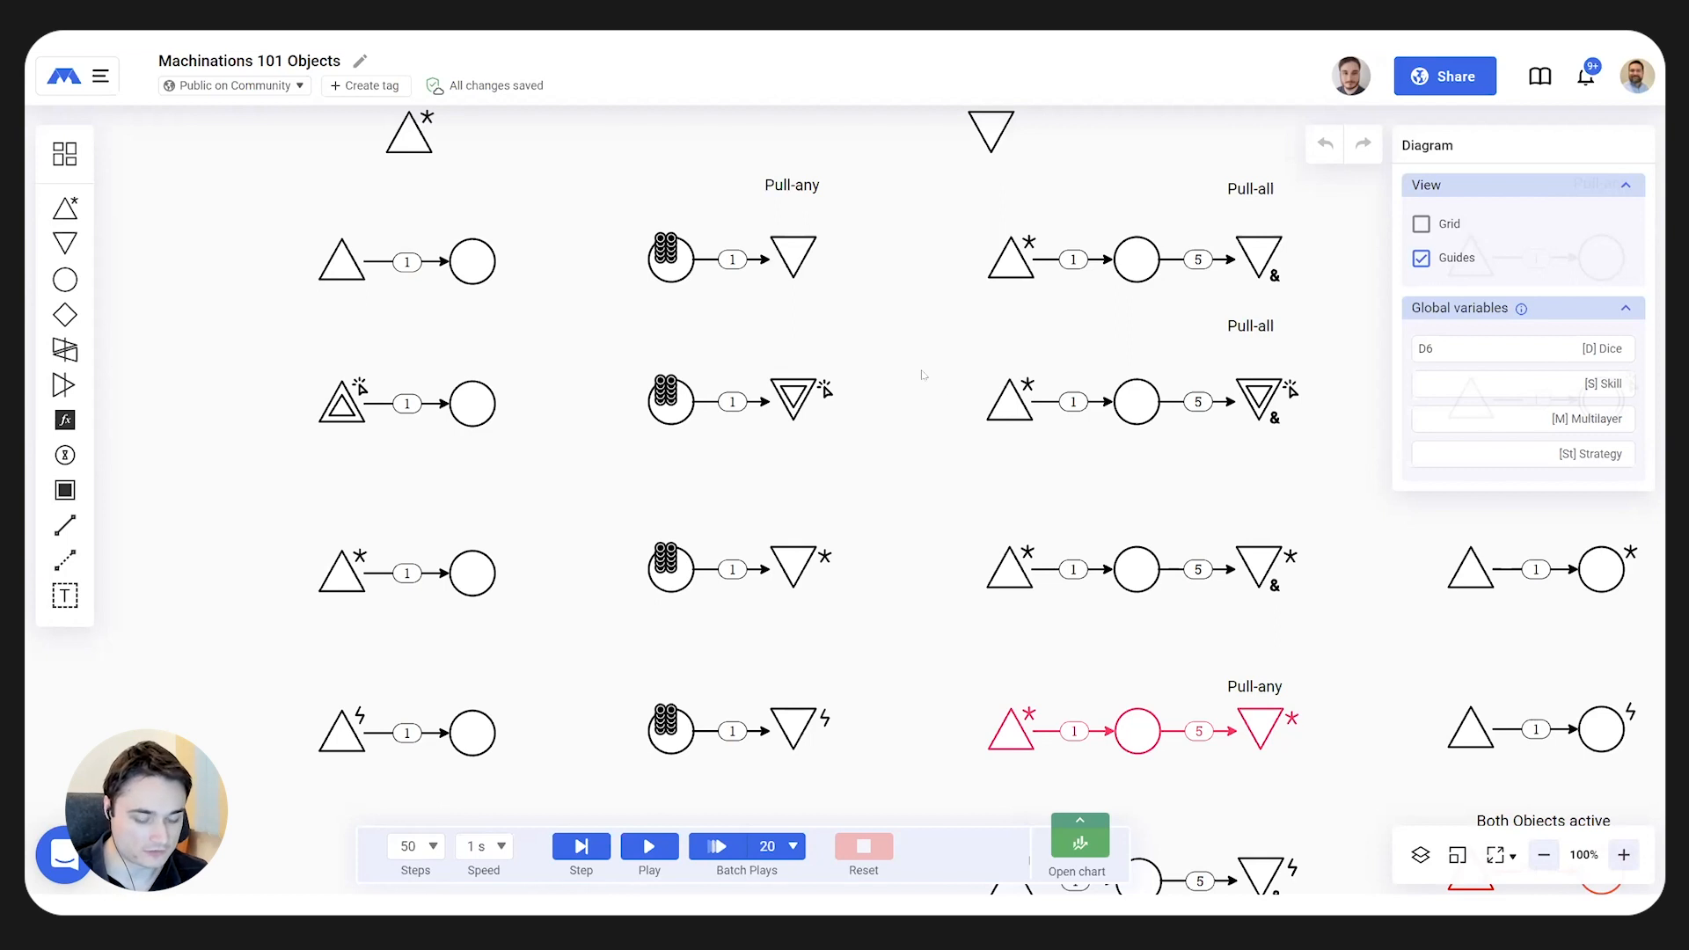
{"action": "scroll", "coordinate": [911, 364], "scroll_direction": "up", "scroll_amount": 1}
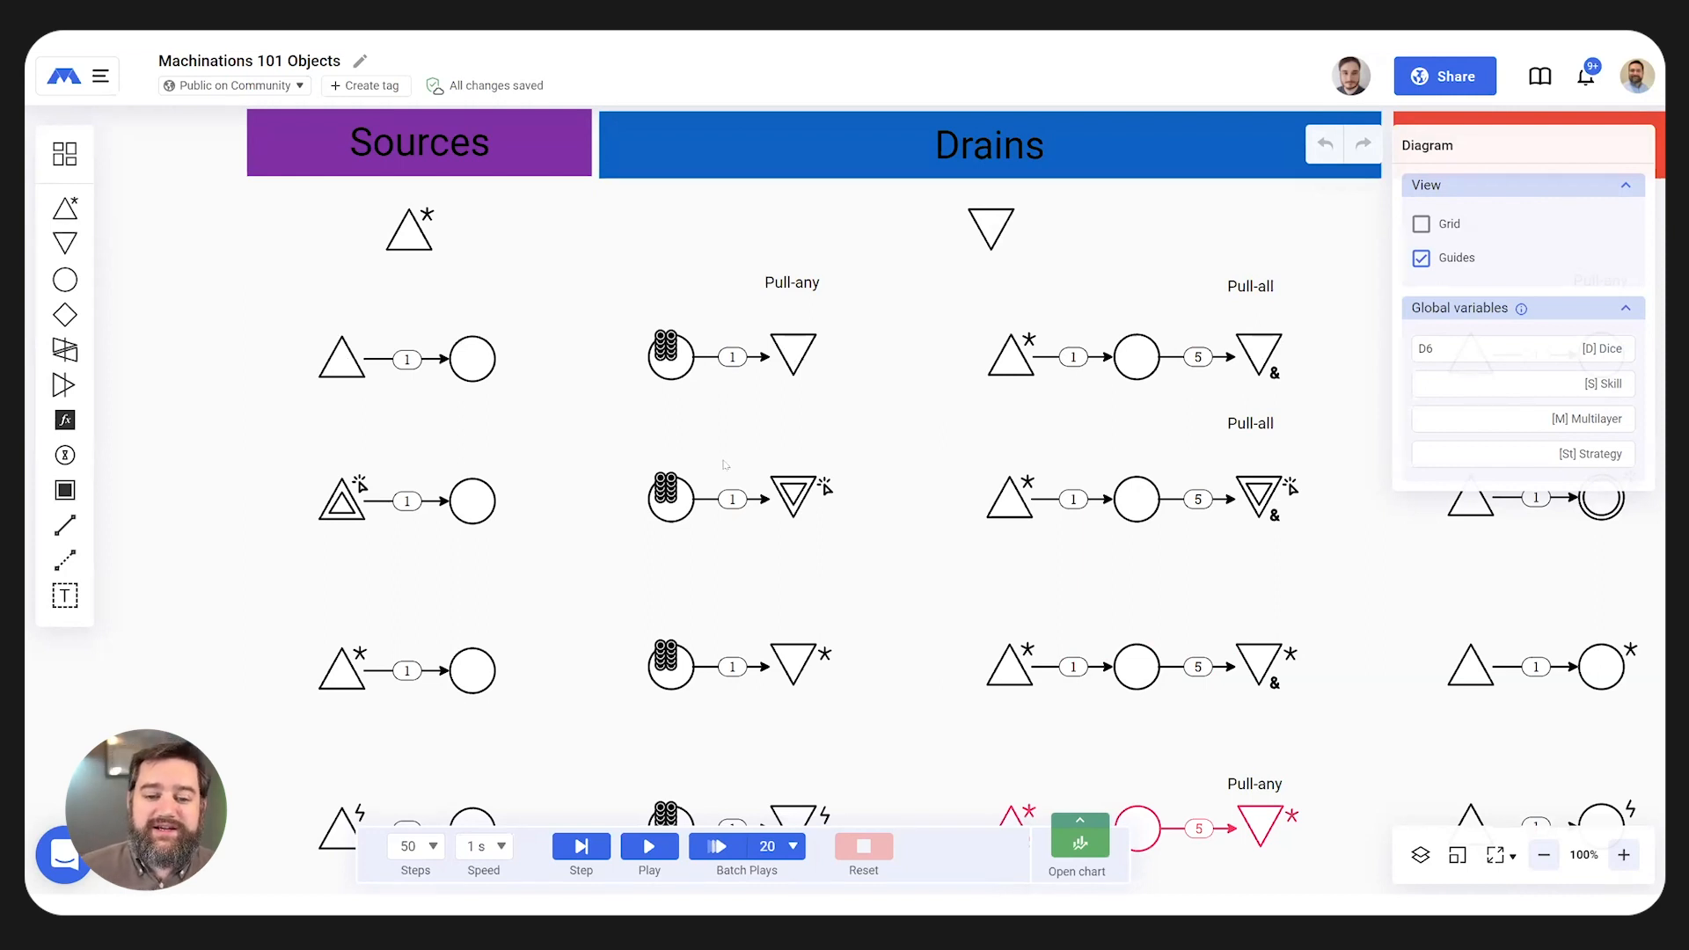
{"action": "scroll", "coordinate": [757, 351], "scroll_direction": "down", "scroll_amount": 1}
{"action": "left_click", "coordinate": [796, 253]}
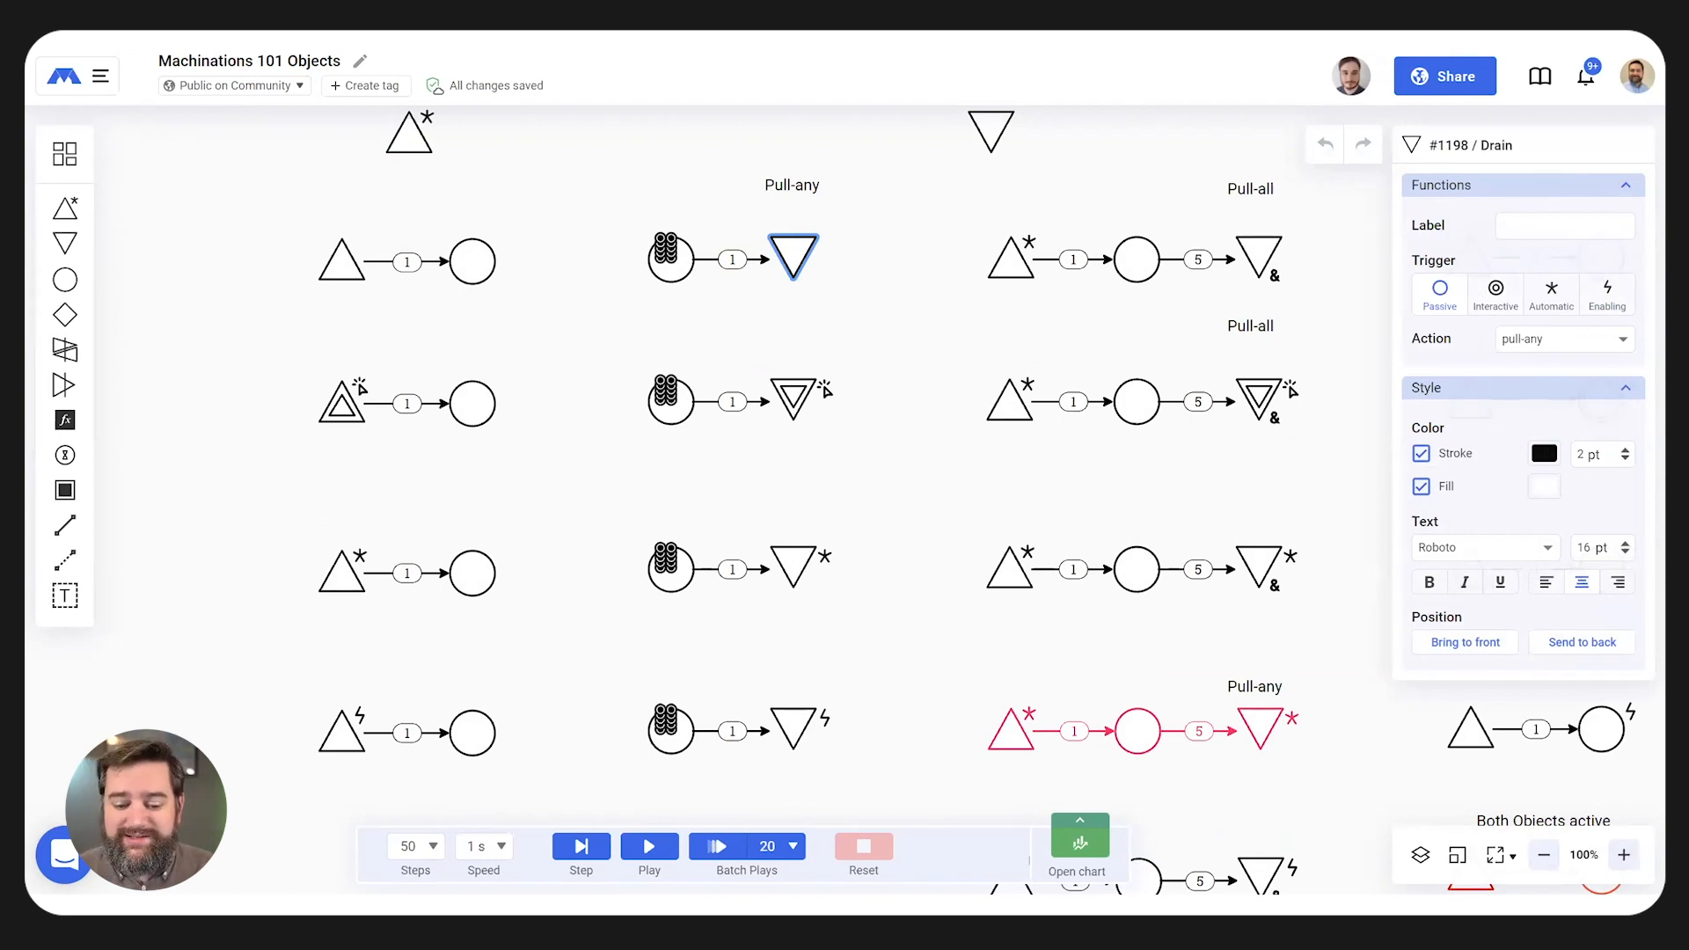
{"action": "left_click", "coordinate": [649, 846]}
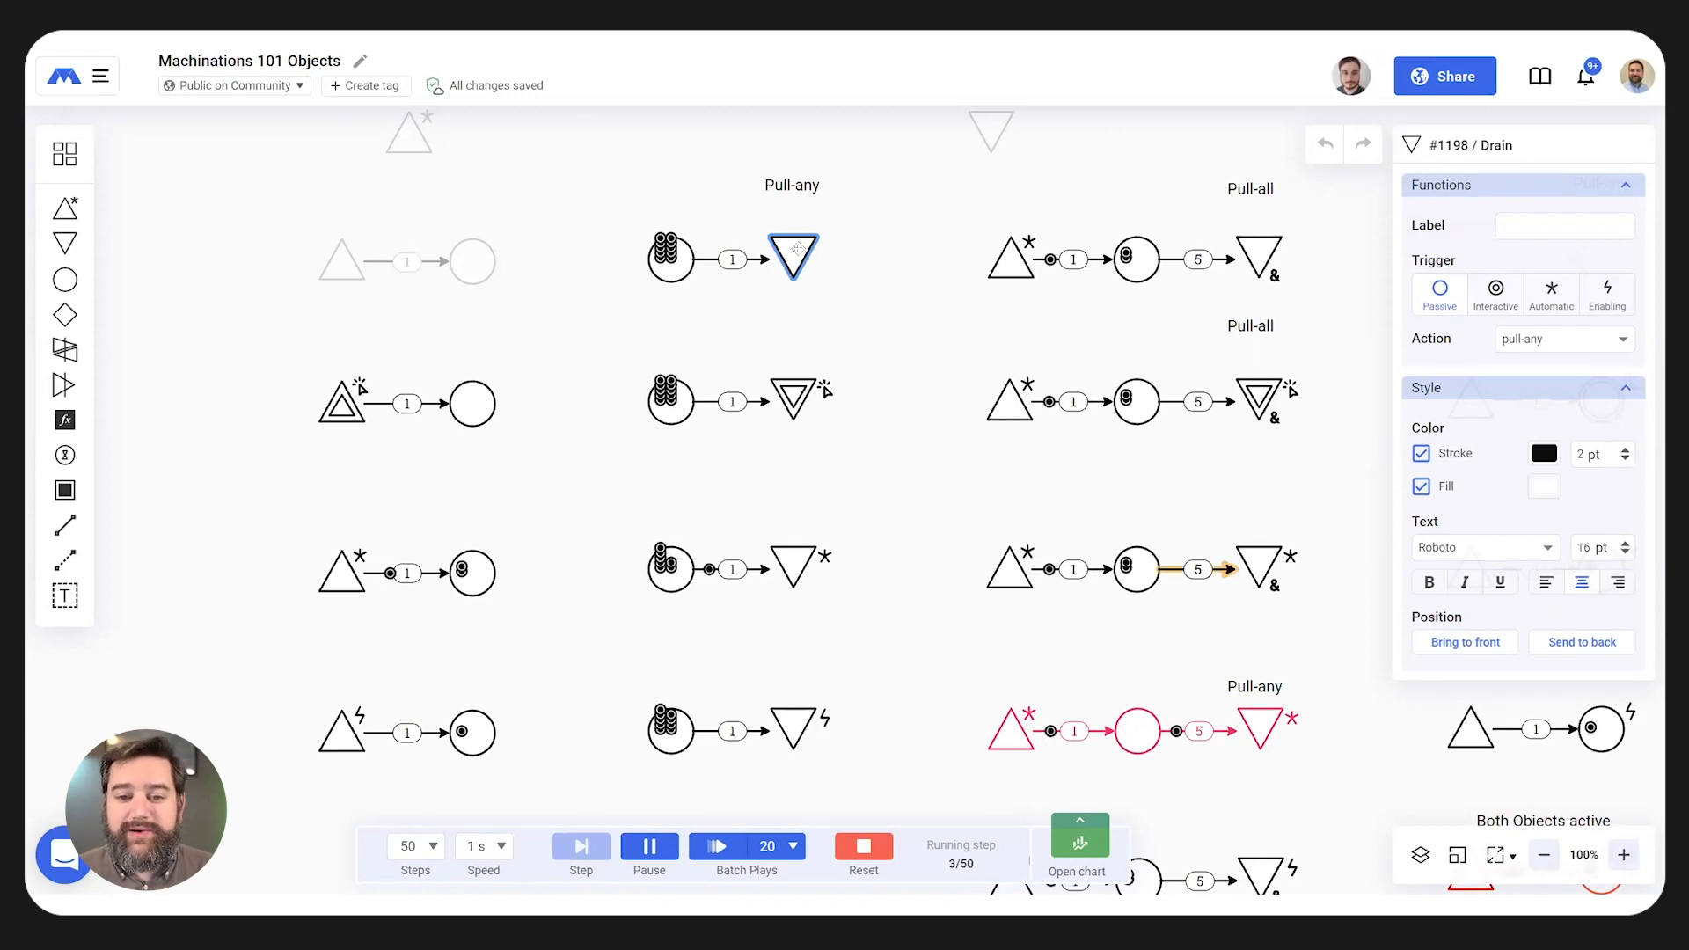
{"action": "left_click", "coordinate": [791, 398]}
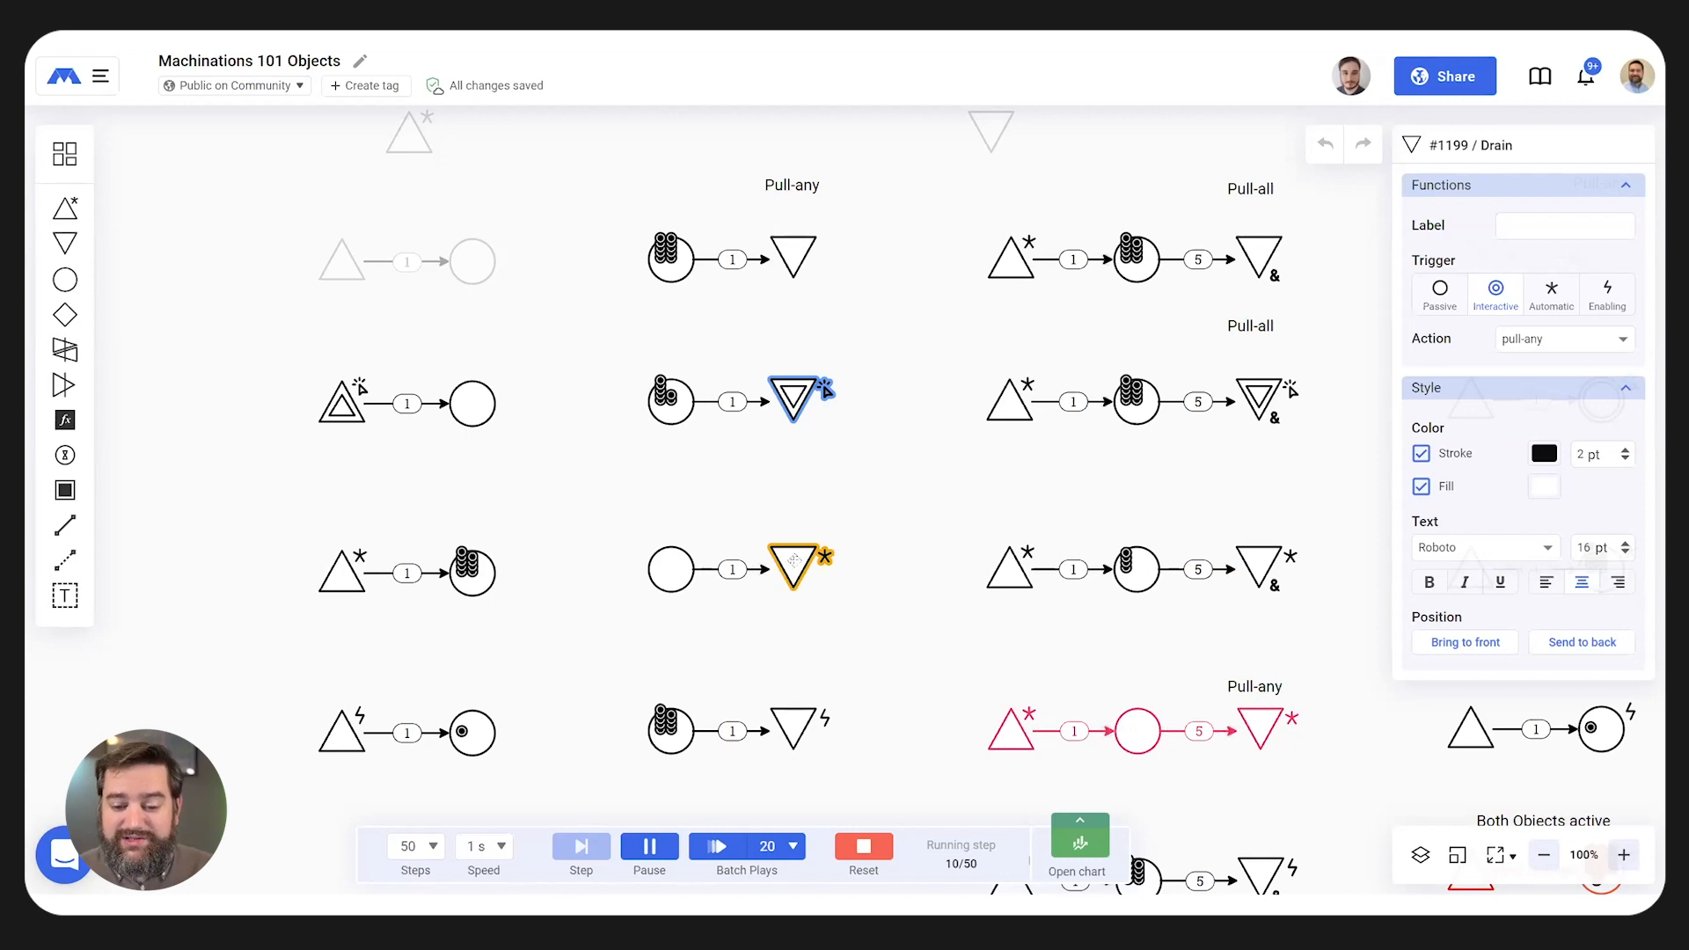
- Restart the simulation to observe the automatic and enabling pull-any drains, and reset it
{"action": "scroll", "coordinate": [859, 574], "scroll_direction": "down", "scroll_amount": 2}
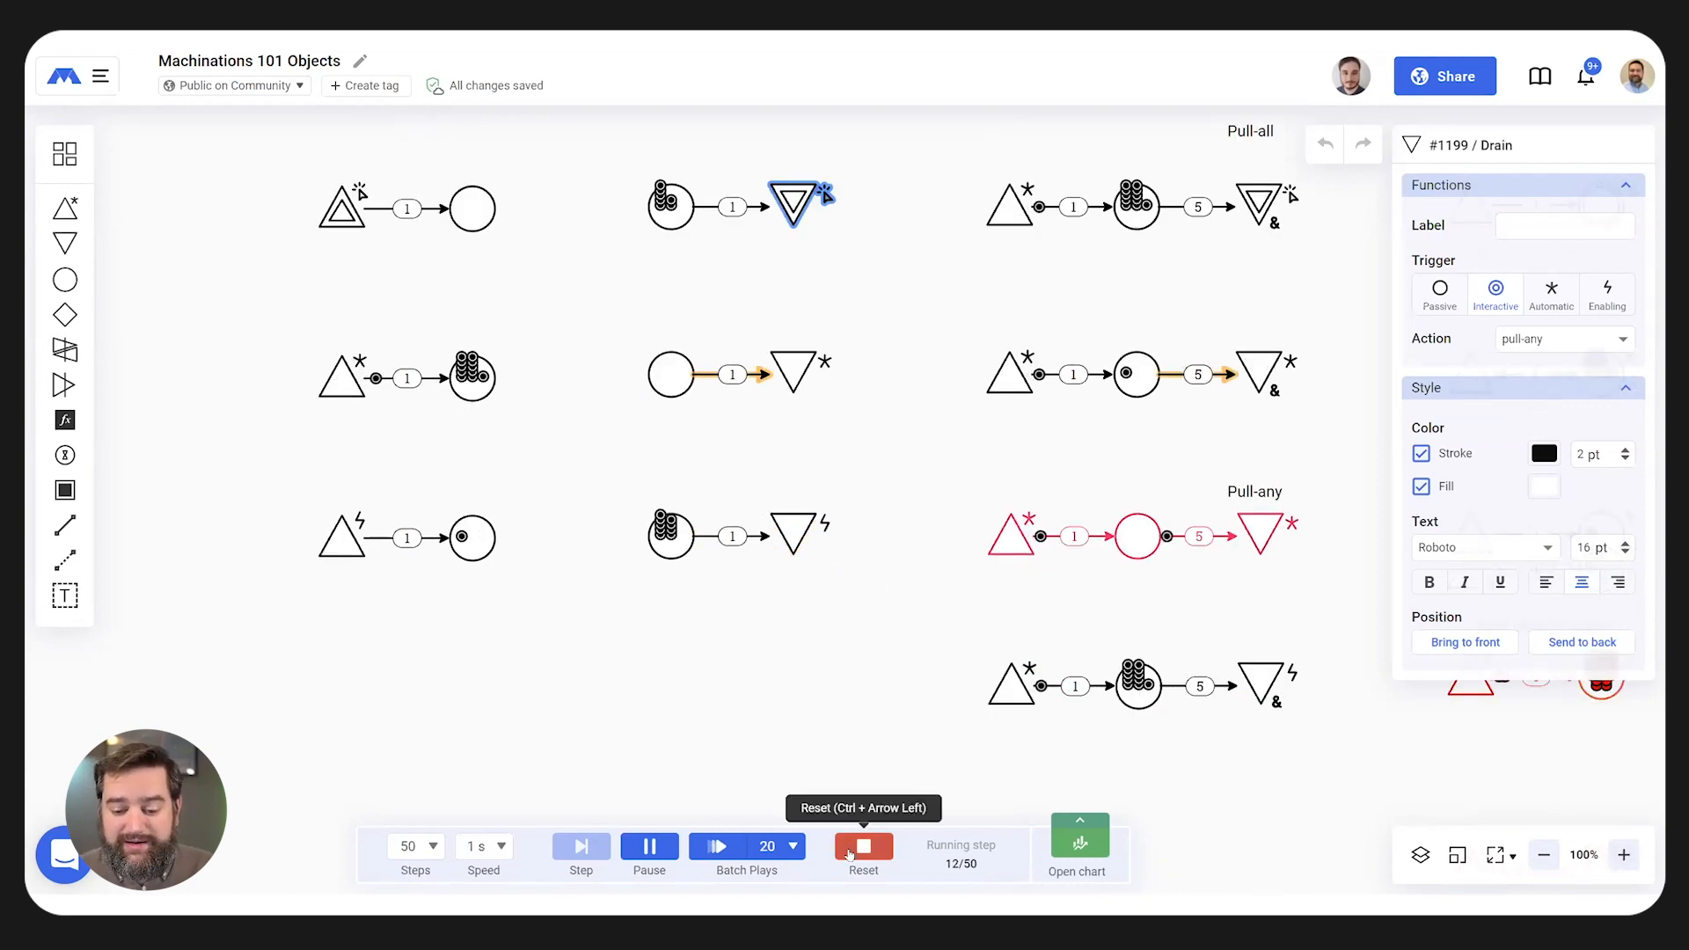
{"action": "left_click", "coordinate": [849, 851]}
{"action": "left_click", "coordinate": [649, 846]}
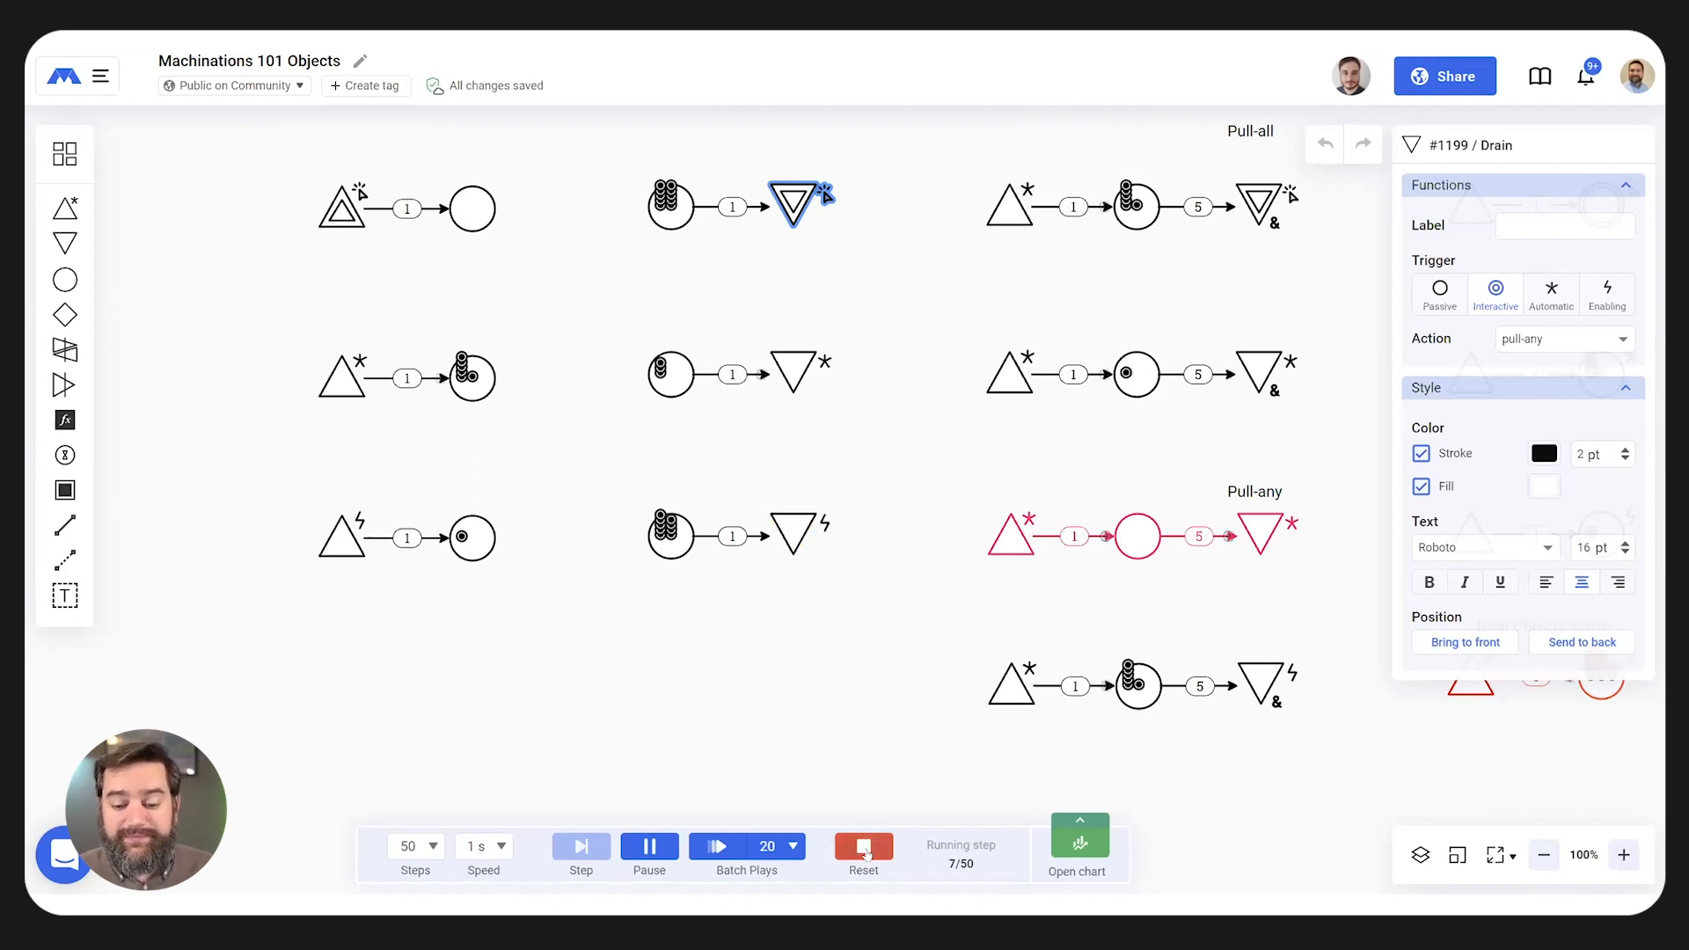
{"action": "left_click", "coordinate": [863, 846]}
- Check the Action options of the passive pull-all drain in the first row without changing the setting
{"action": "scroll", "coordinate": [819, 463], "scroll_direction": "up", "scroll_amount": 3}
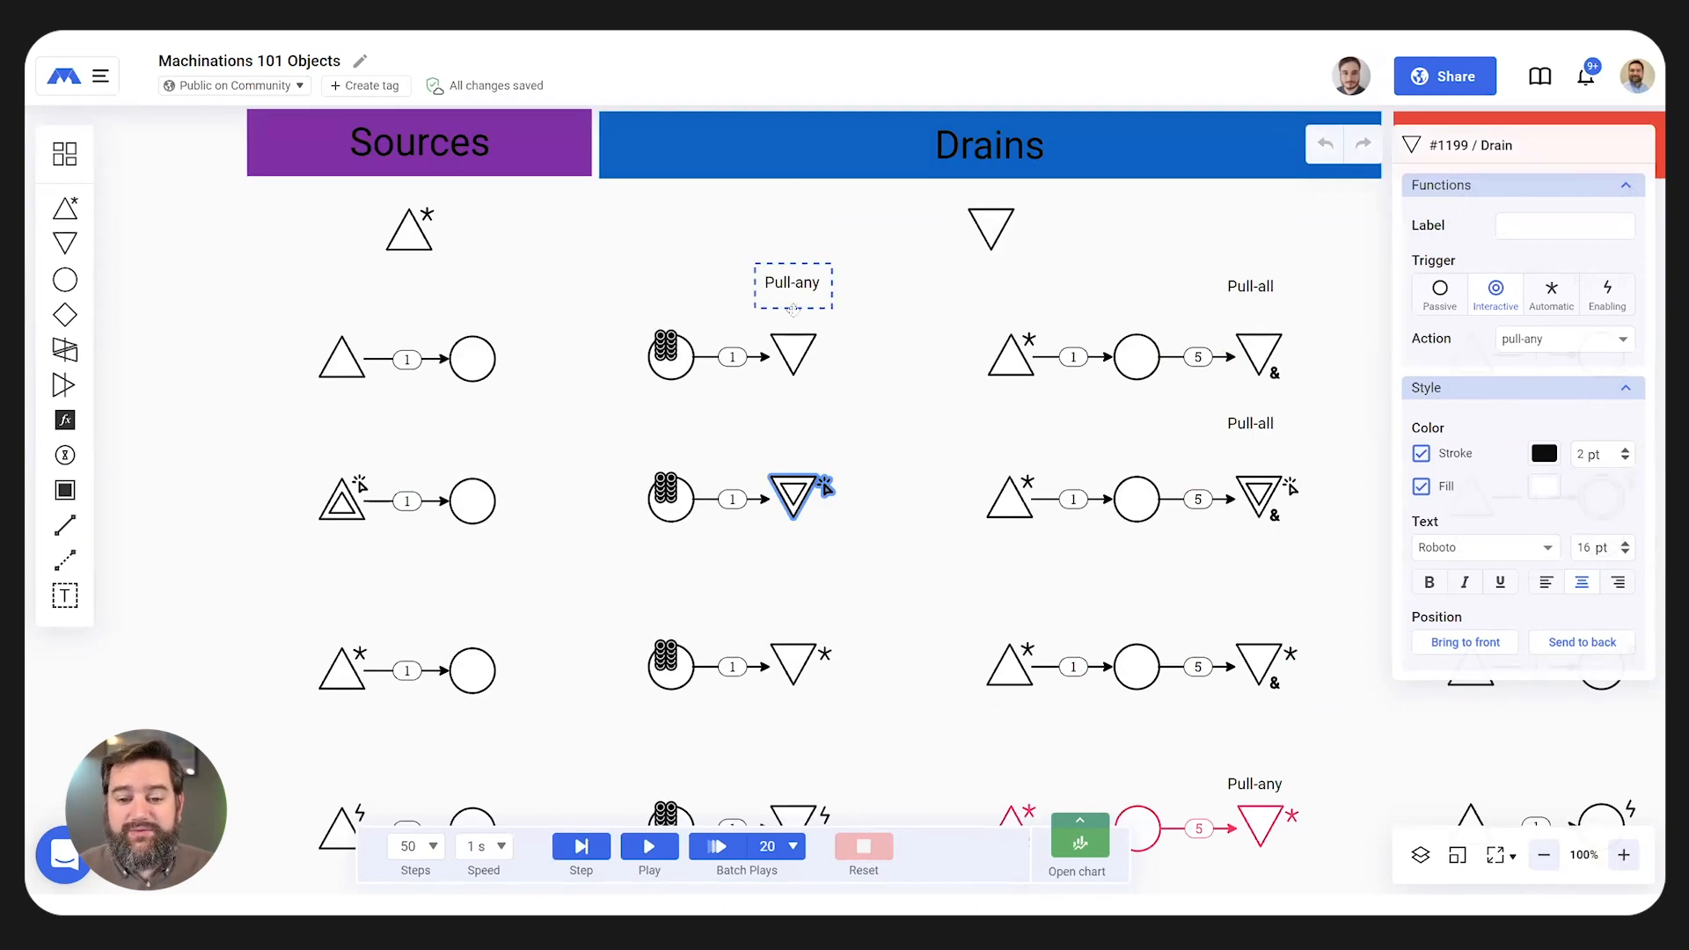
{"action": "left_click", "coordinate": [1259, 354]}
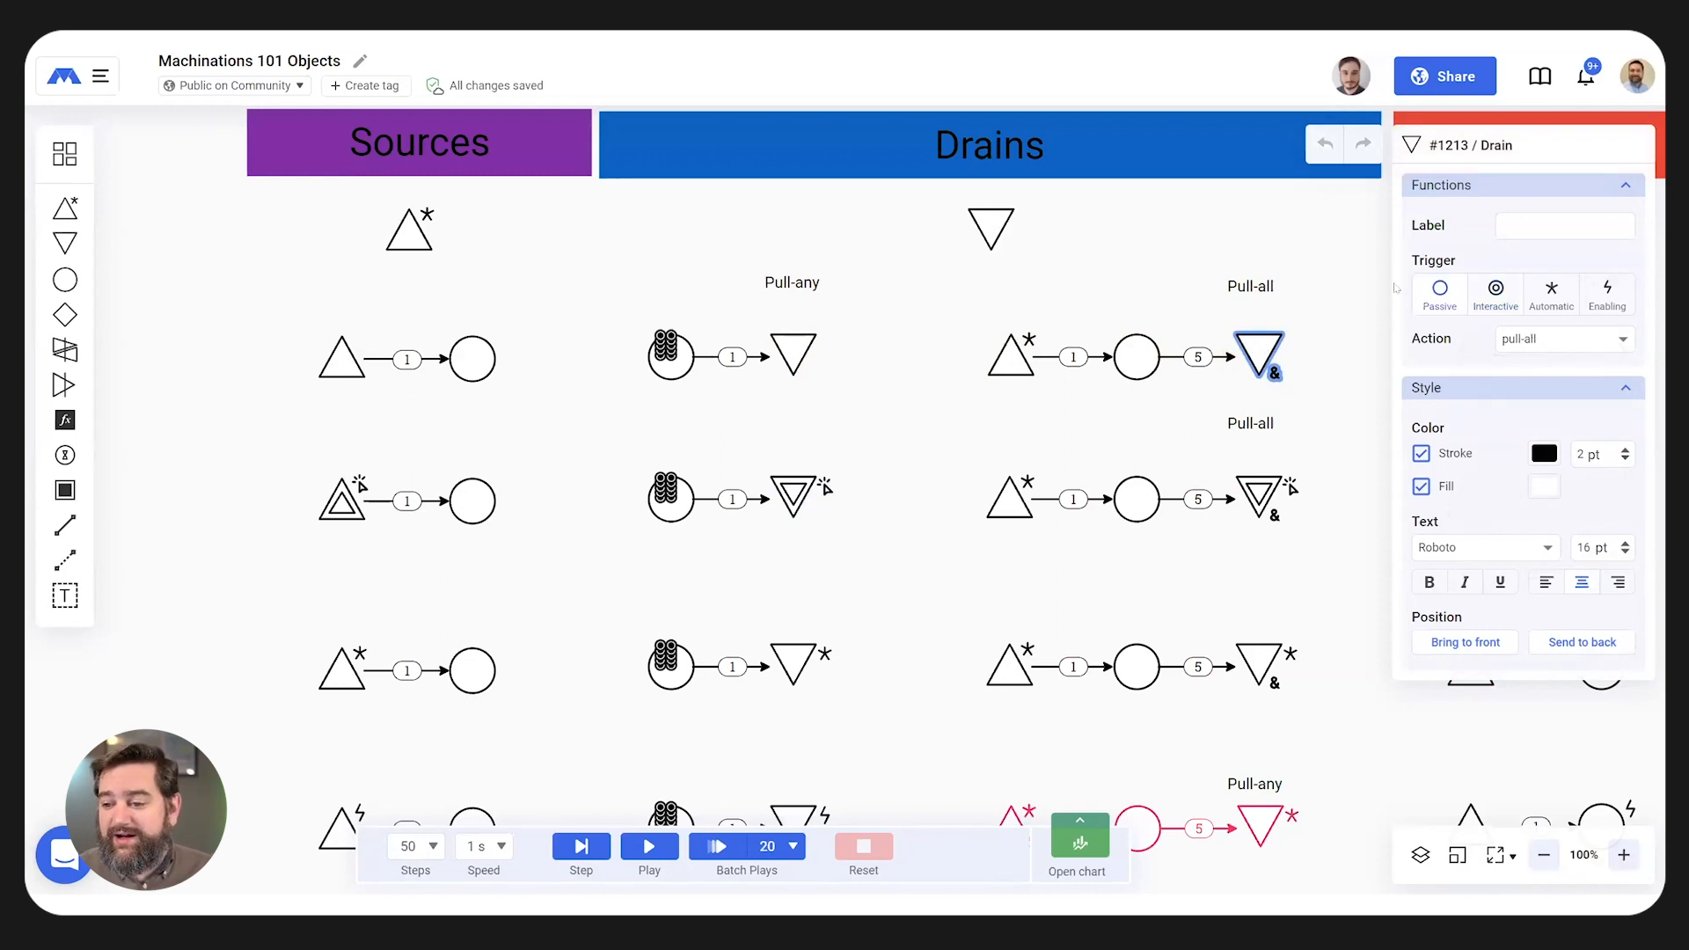
{"action": "left_click", "coordinate": [1576, 351]}
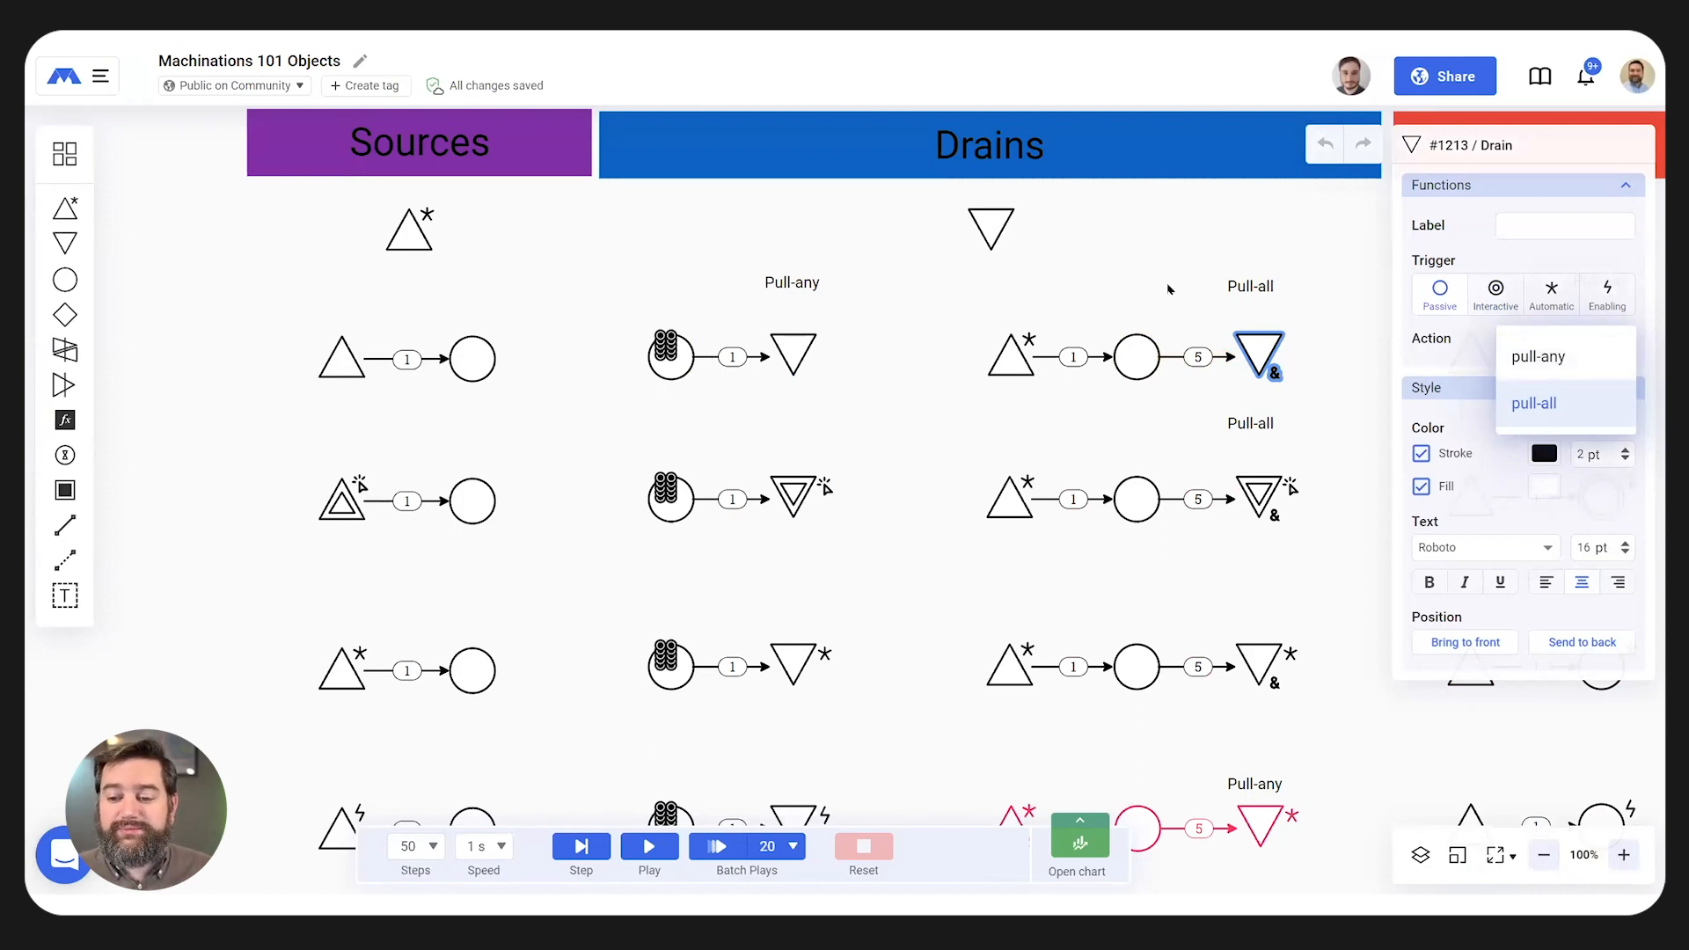
{"action": "left_click", "coordinate": [1199, 341]}
- Start the simulation and fire the interactive pull-all drain in the second row
{"action": "scroll", "coordinate": [1334, 436], "scroll_direction": "right", "scroll_amount": 5}
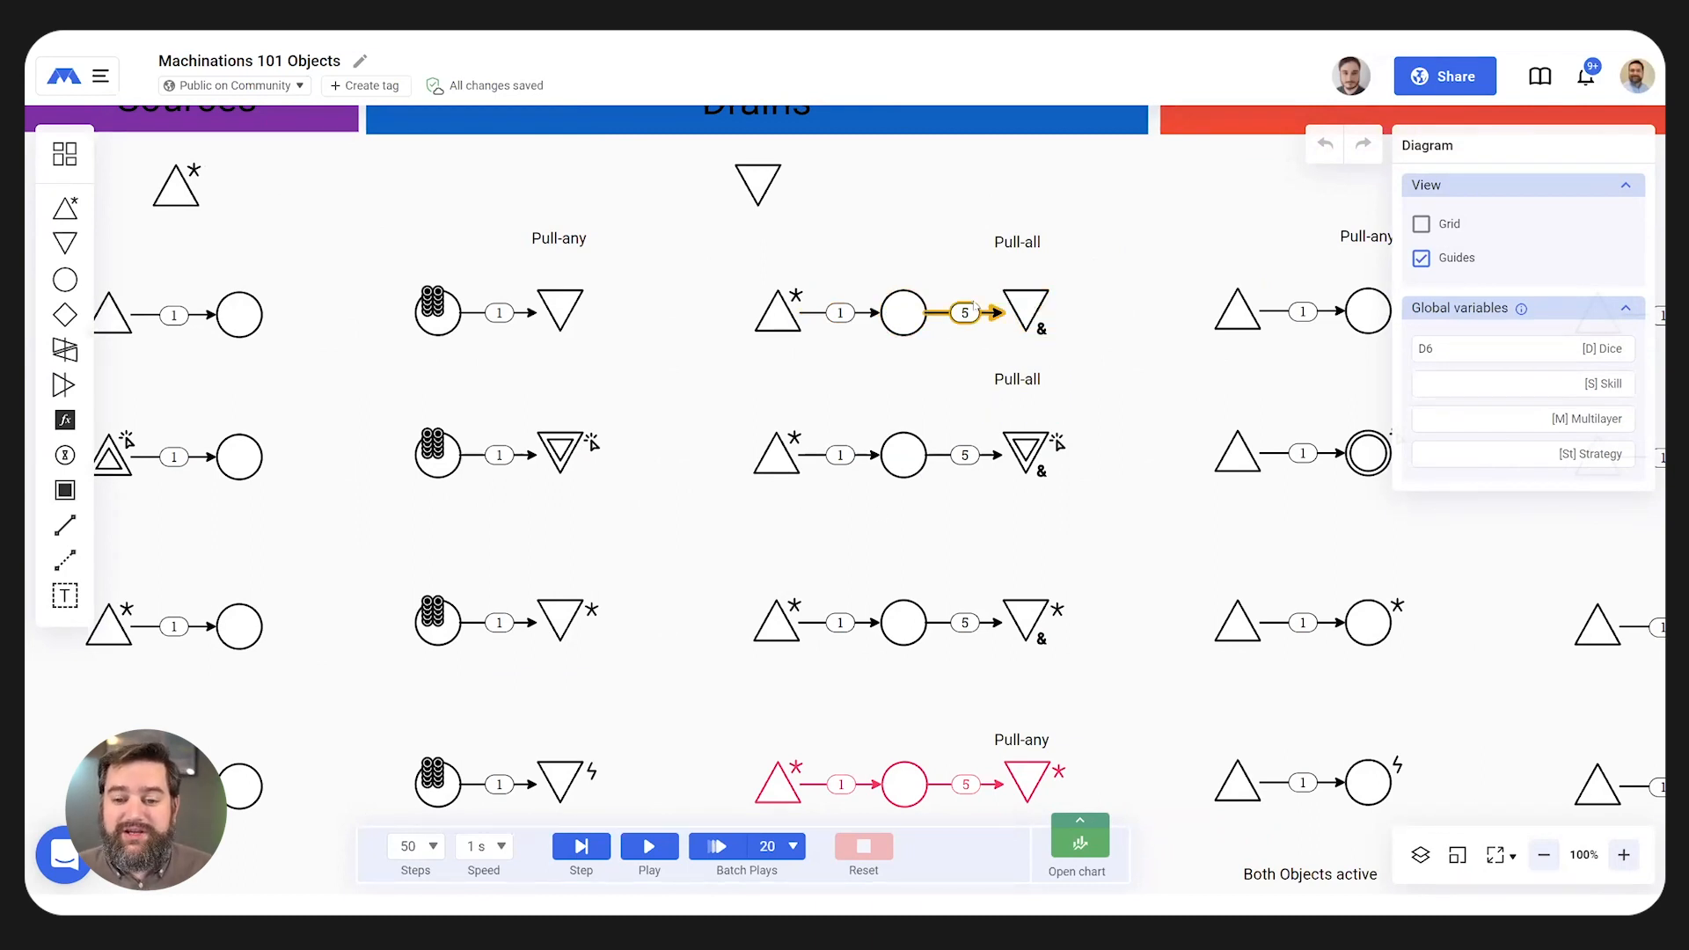
{"action": "left_click", "coordinate": [650, 846]}
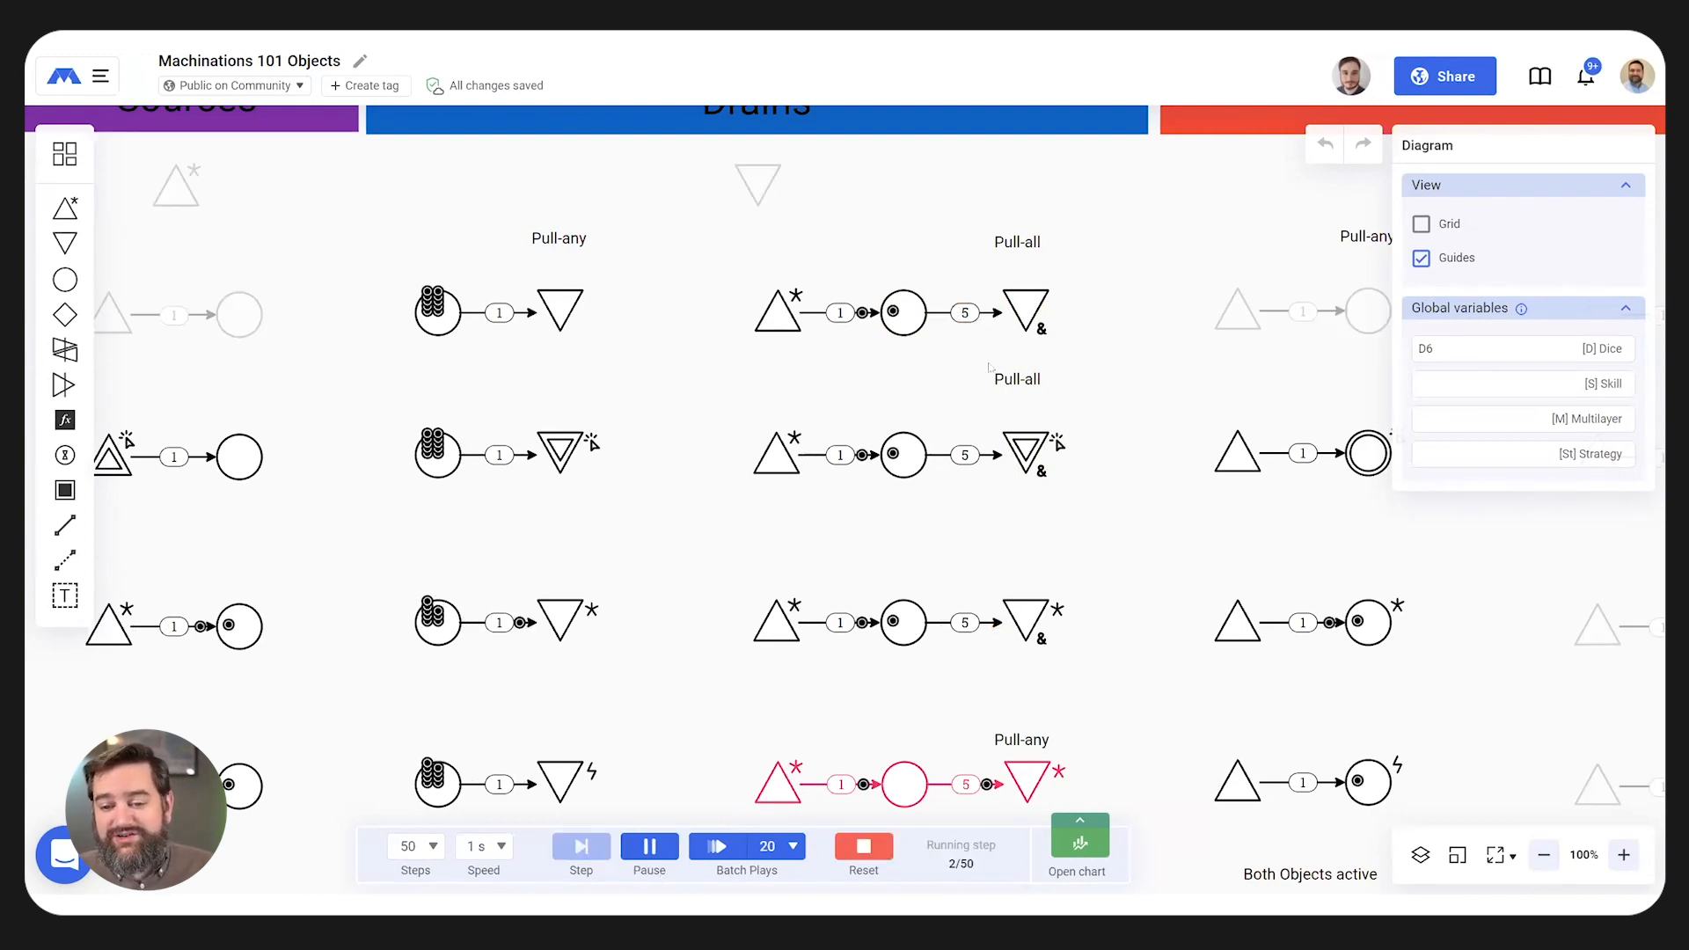
{"action": "left_click", "coordinate": [1025, 456]}
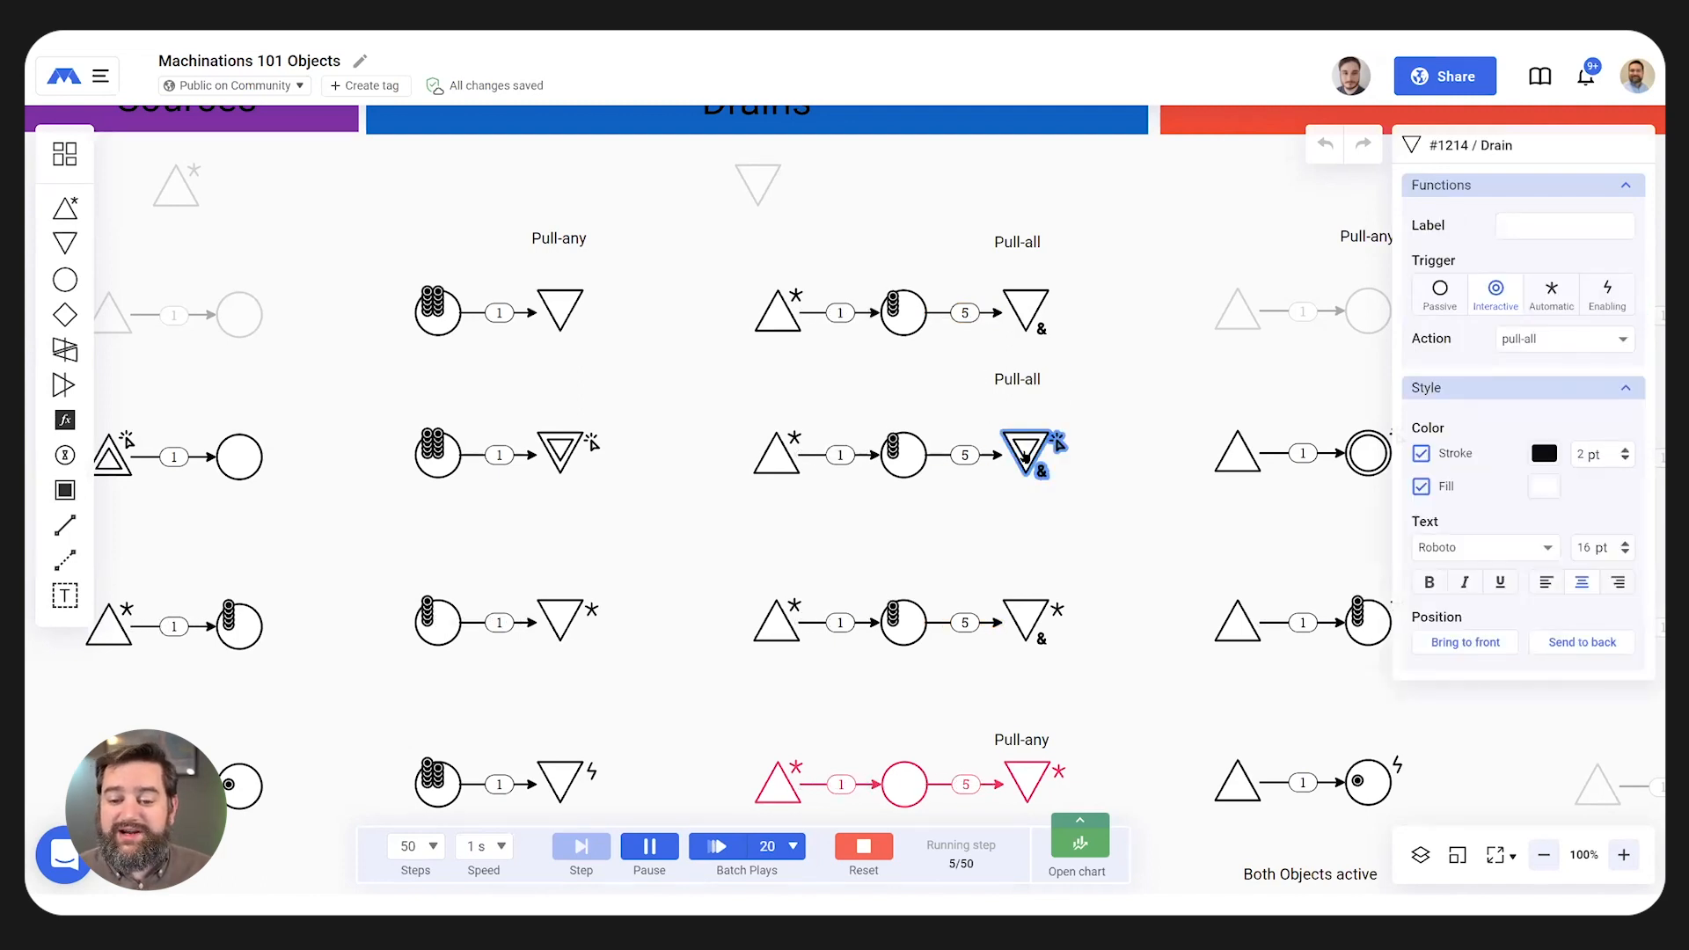
{"action": "left_click", "coordinate": [1024, 457]}
- Enlarge the diagram to 200% around the interactive pull-all chain and fire its drain again during the run
{"action": "left_click_drag", "start_coordinate": [1136, 551], "coordinate": [991, 524]}
{"action": "left_click", "coordinate": [990, 524]}
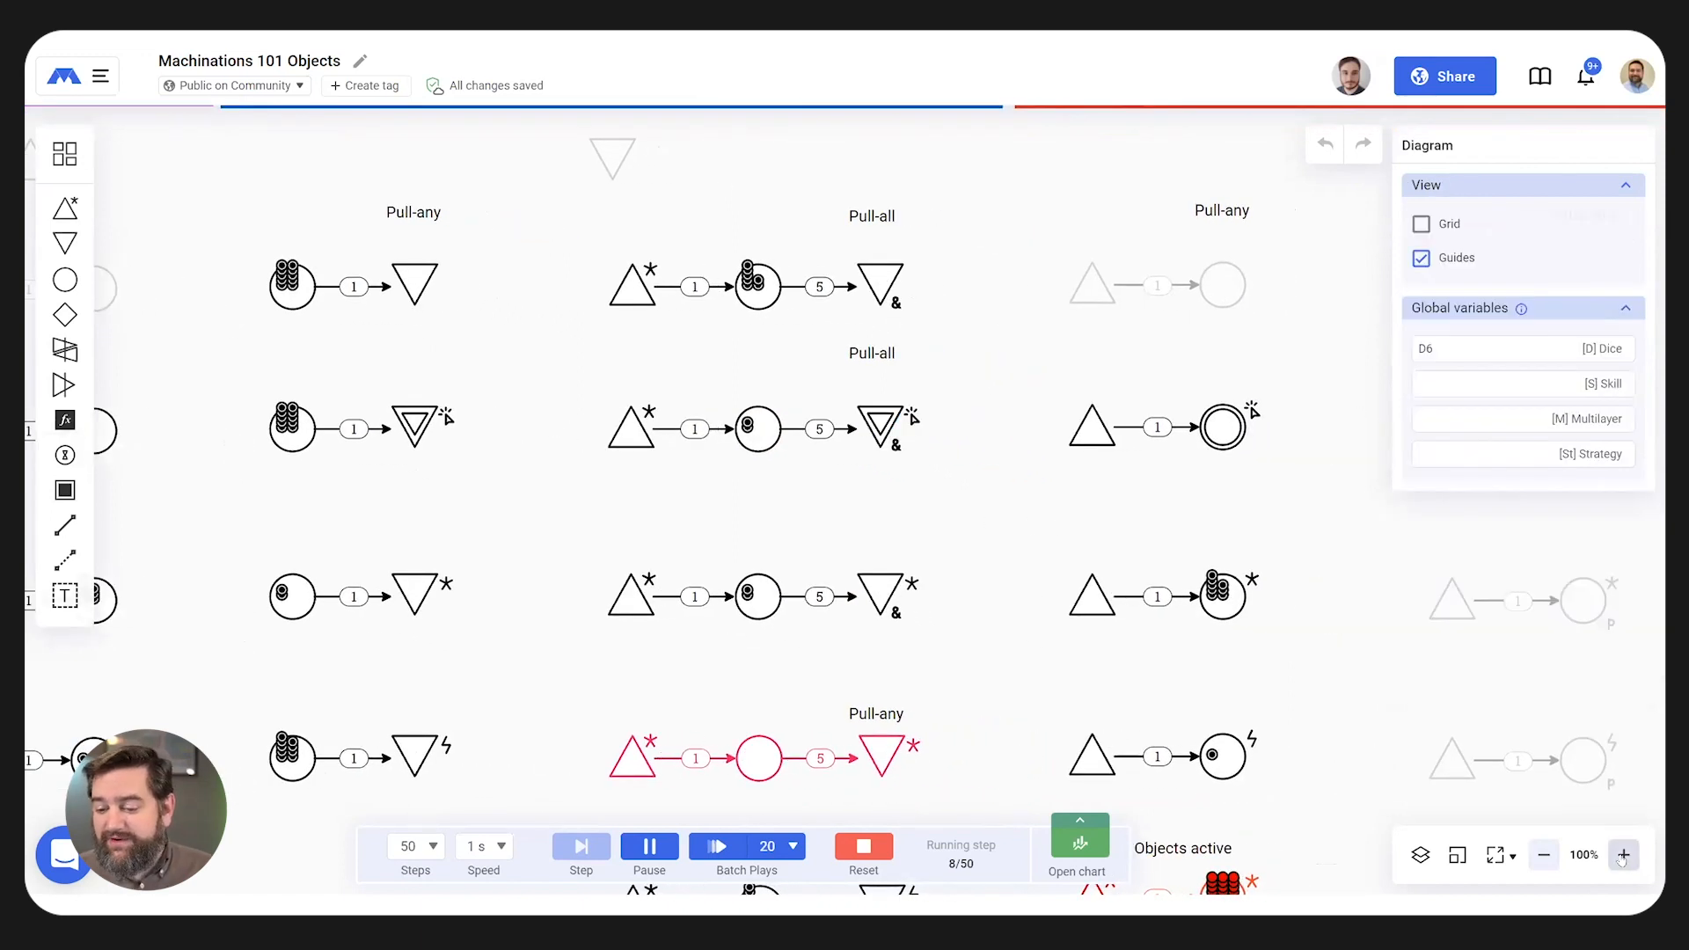
{"action": "left_click", "coordinate": [1624, 855]}
{"action": "left_click", "coordinate": [1624, 855]}
{"action": "left_click", "coordinate": [1624, 855]}
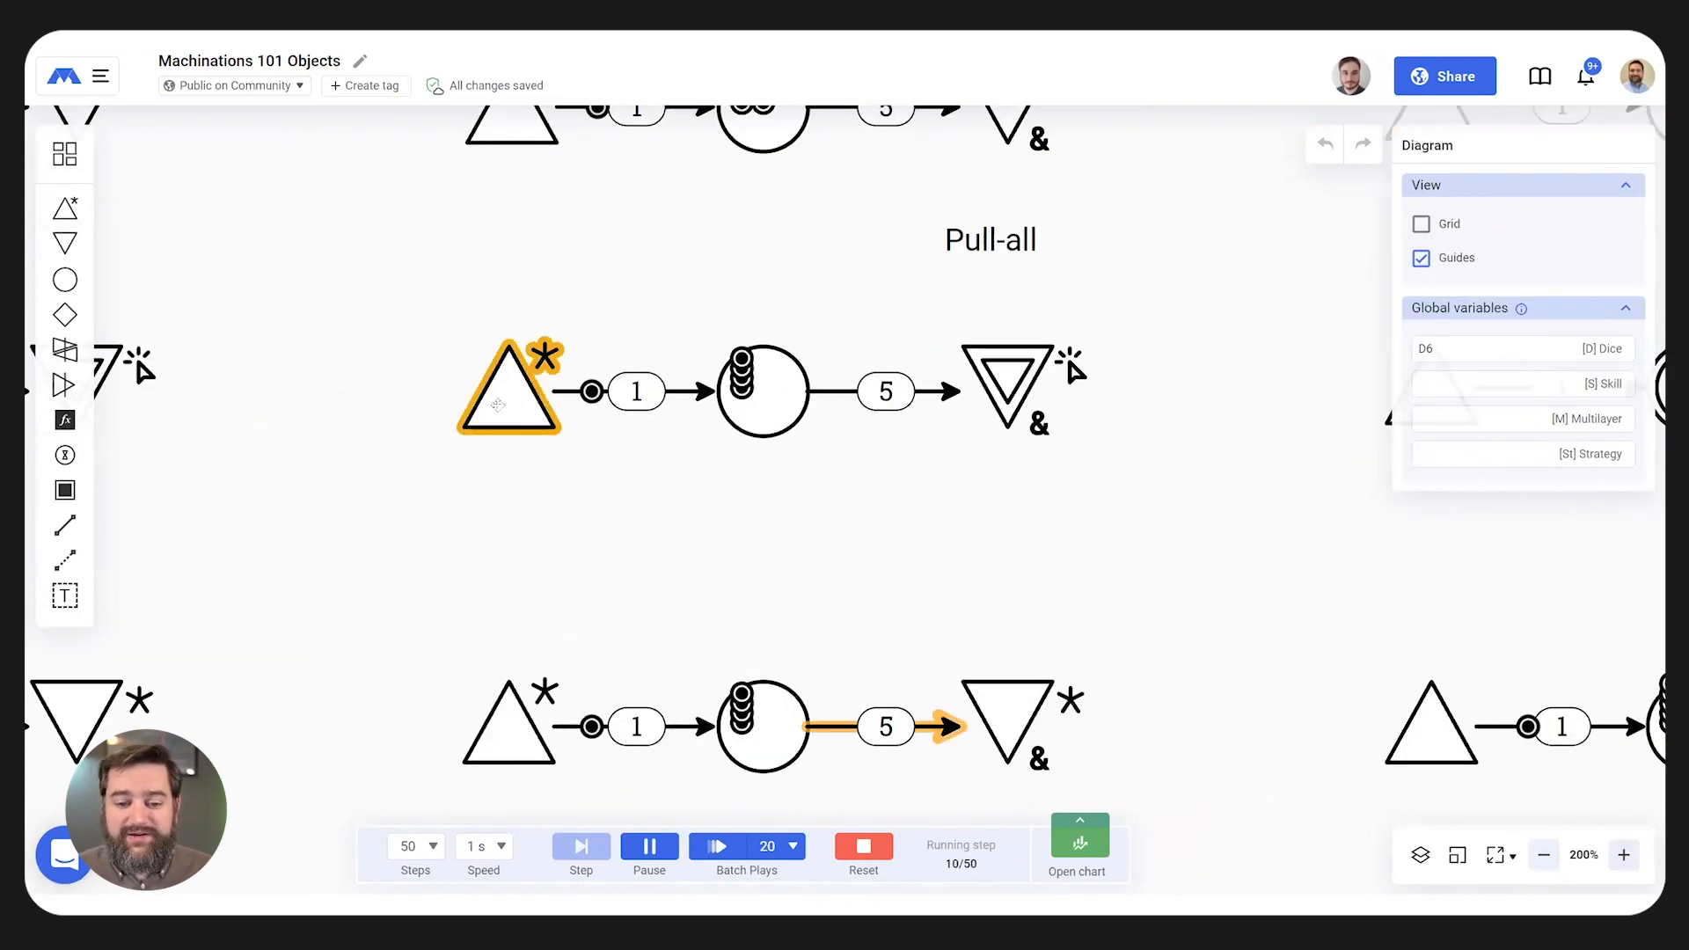
{"action": "left_click", "coordinate": [1000, 372]}
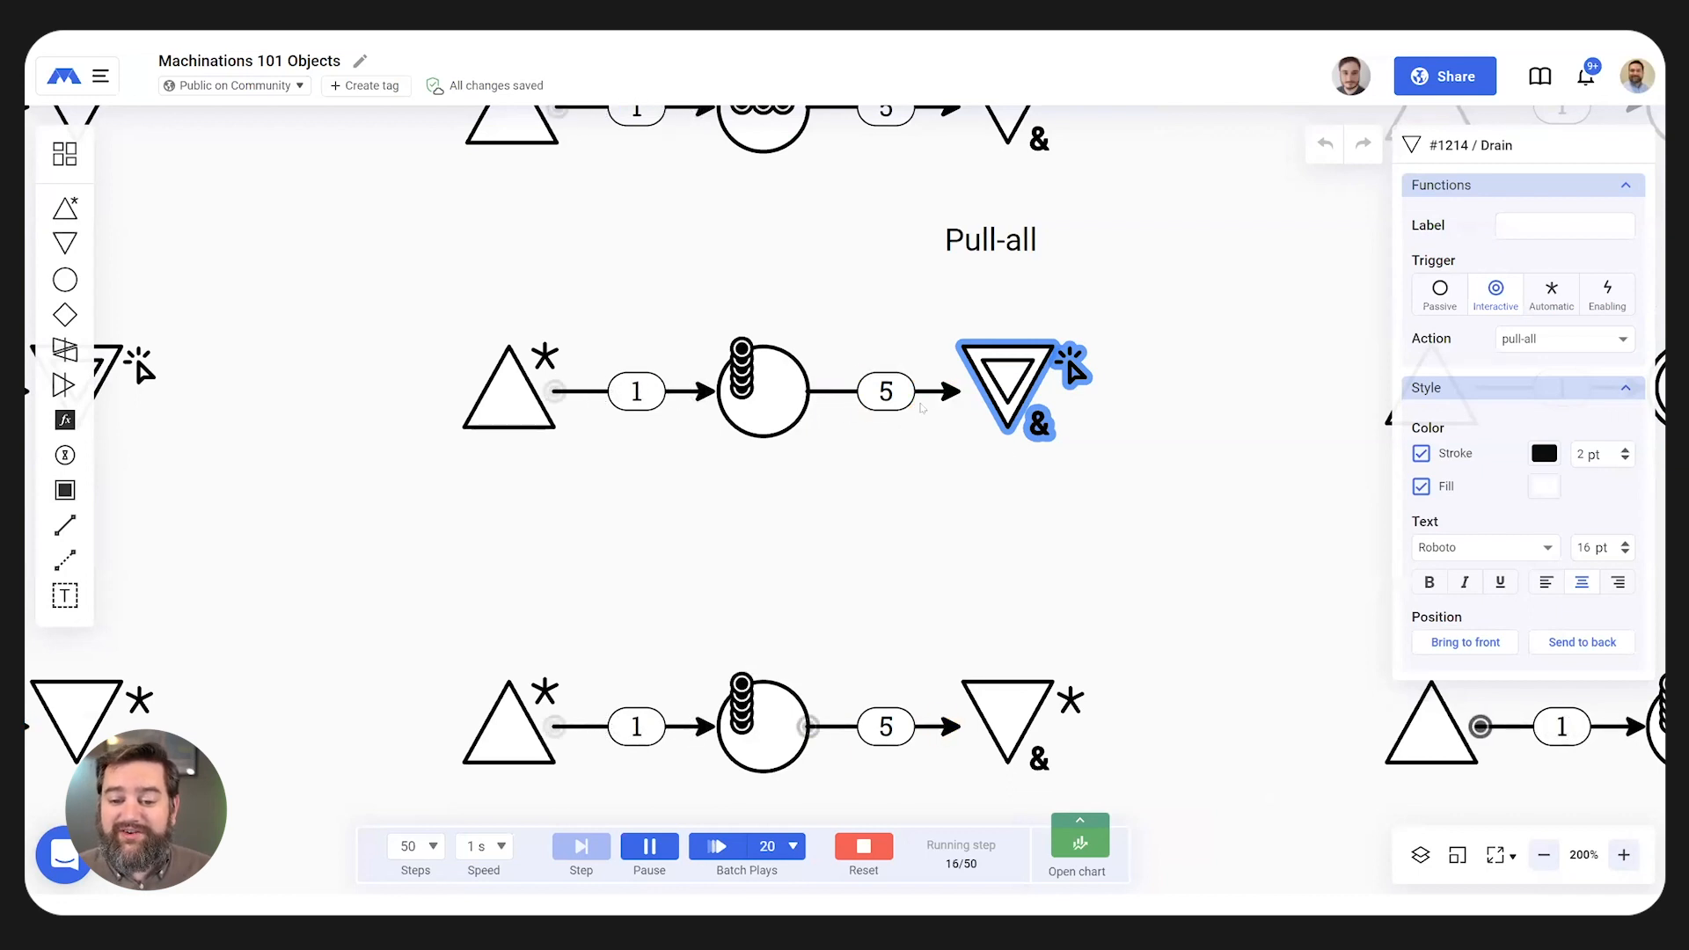
{"action": "left_click", "coordinate": [1012, 382]}
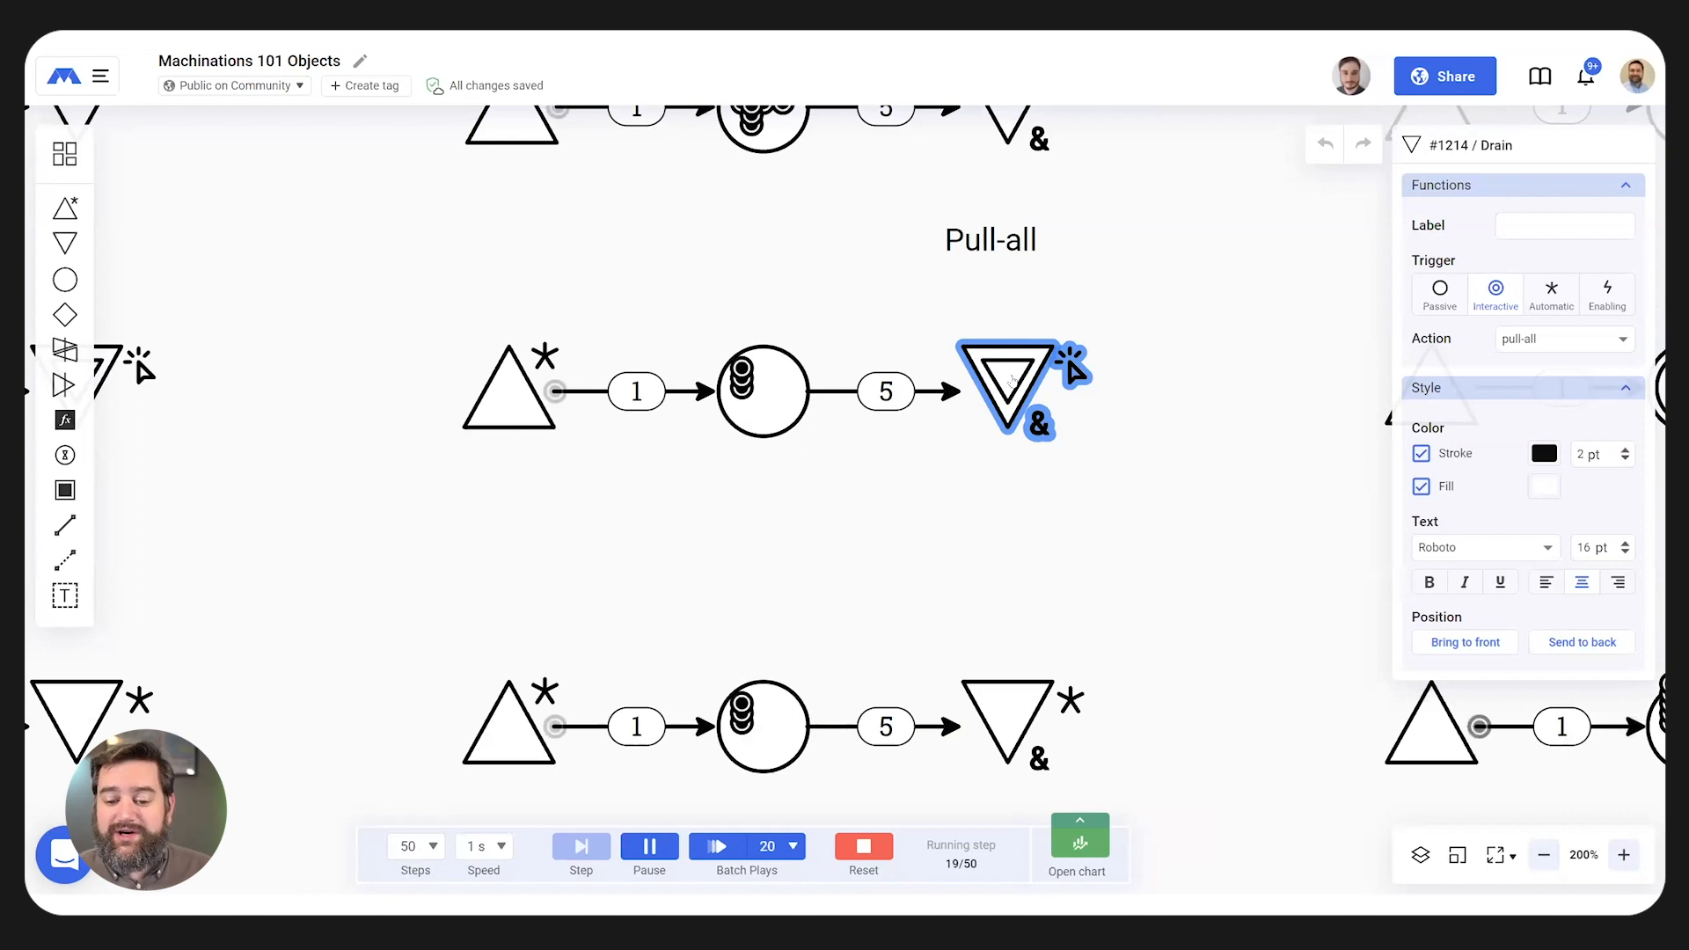
- Compare the running automatic pull-all chain with the red pull-any chain and the enabling pull-all chain
{"action": "scroll", "coordinate": [1011, 381], "scroll_direction": "down", "scroll_amount": 2}
{"action": "scroll", "coordinate": [1010, 380], "scroll_direction": "down", "scroll_amount": 1}
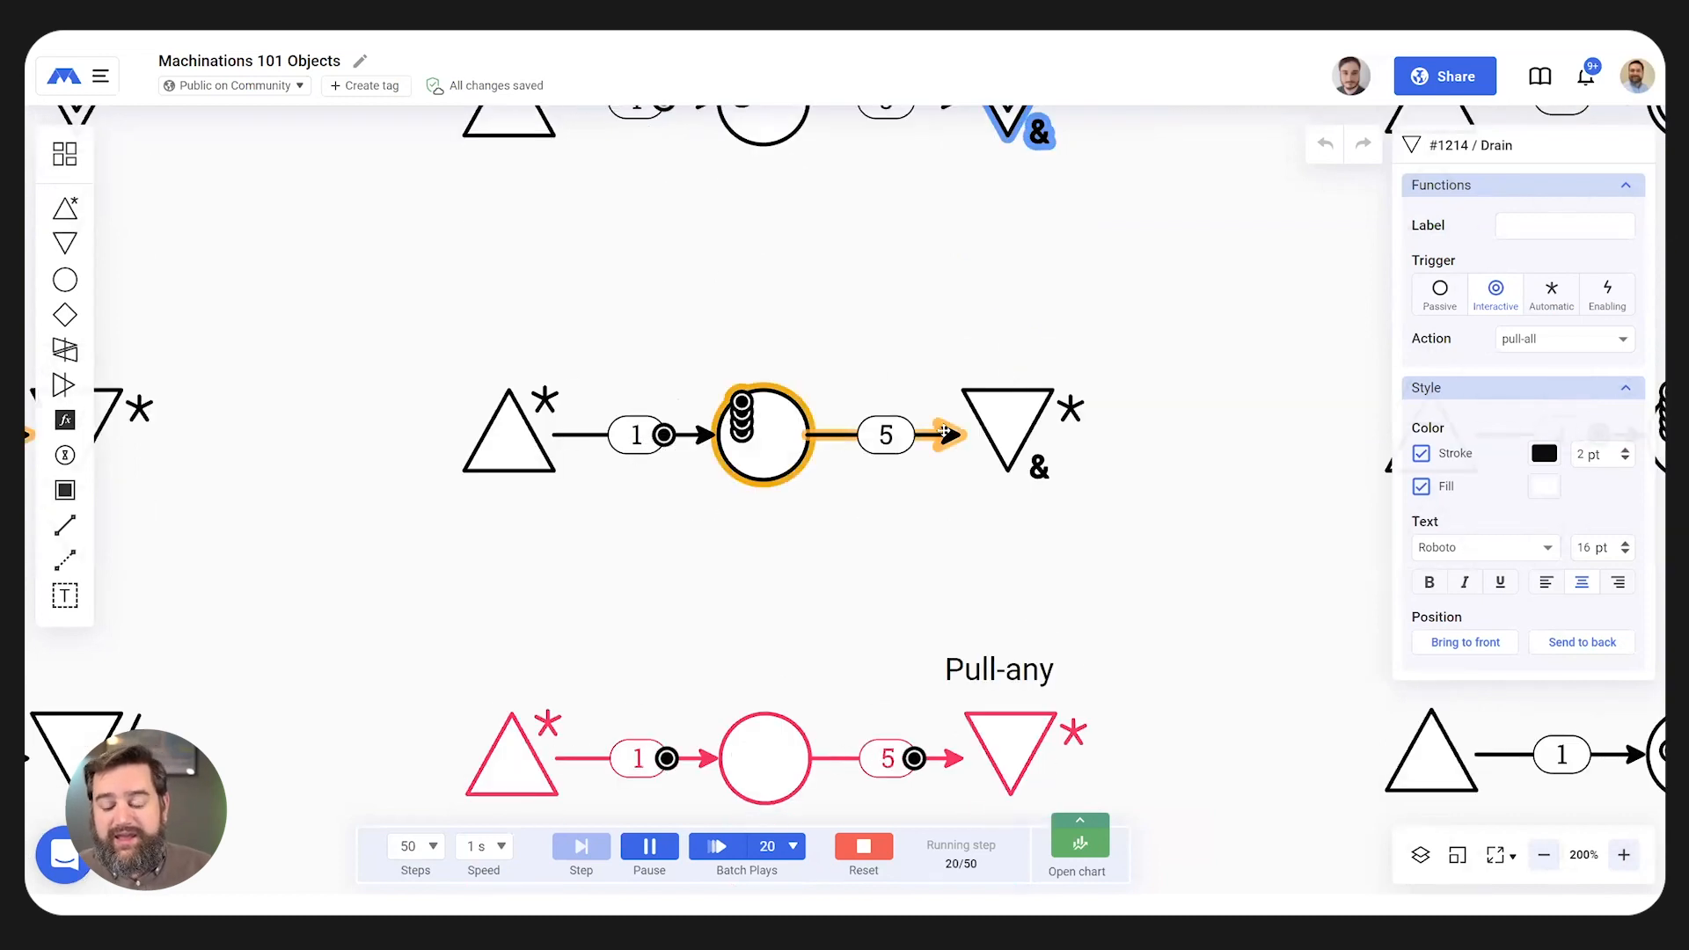
{"action": "scroll", "coordinate": [1000, 428], "scroll_direction": "down", "scroll_amount": 1}
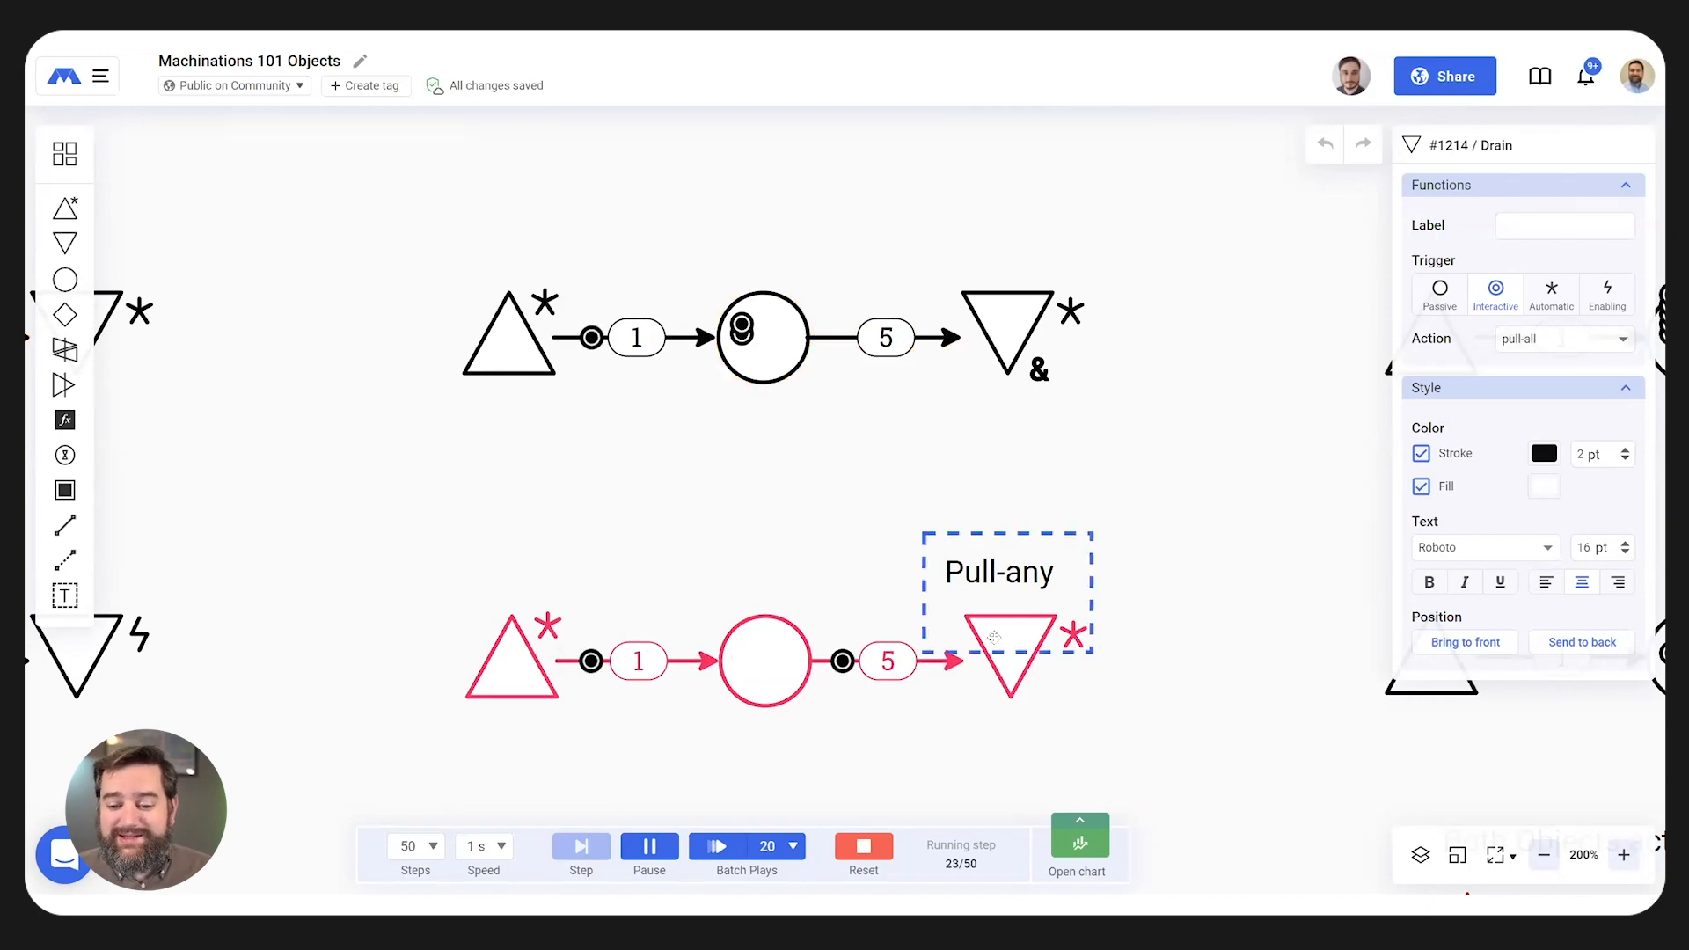
{"action": "left_click", "coordinate": [1011, 664]}
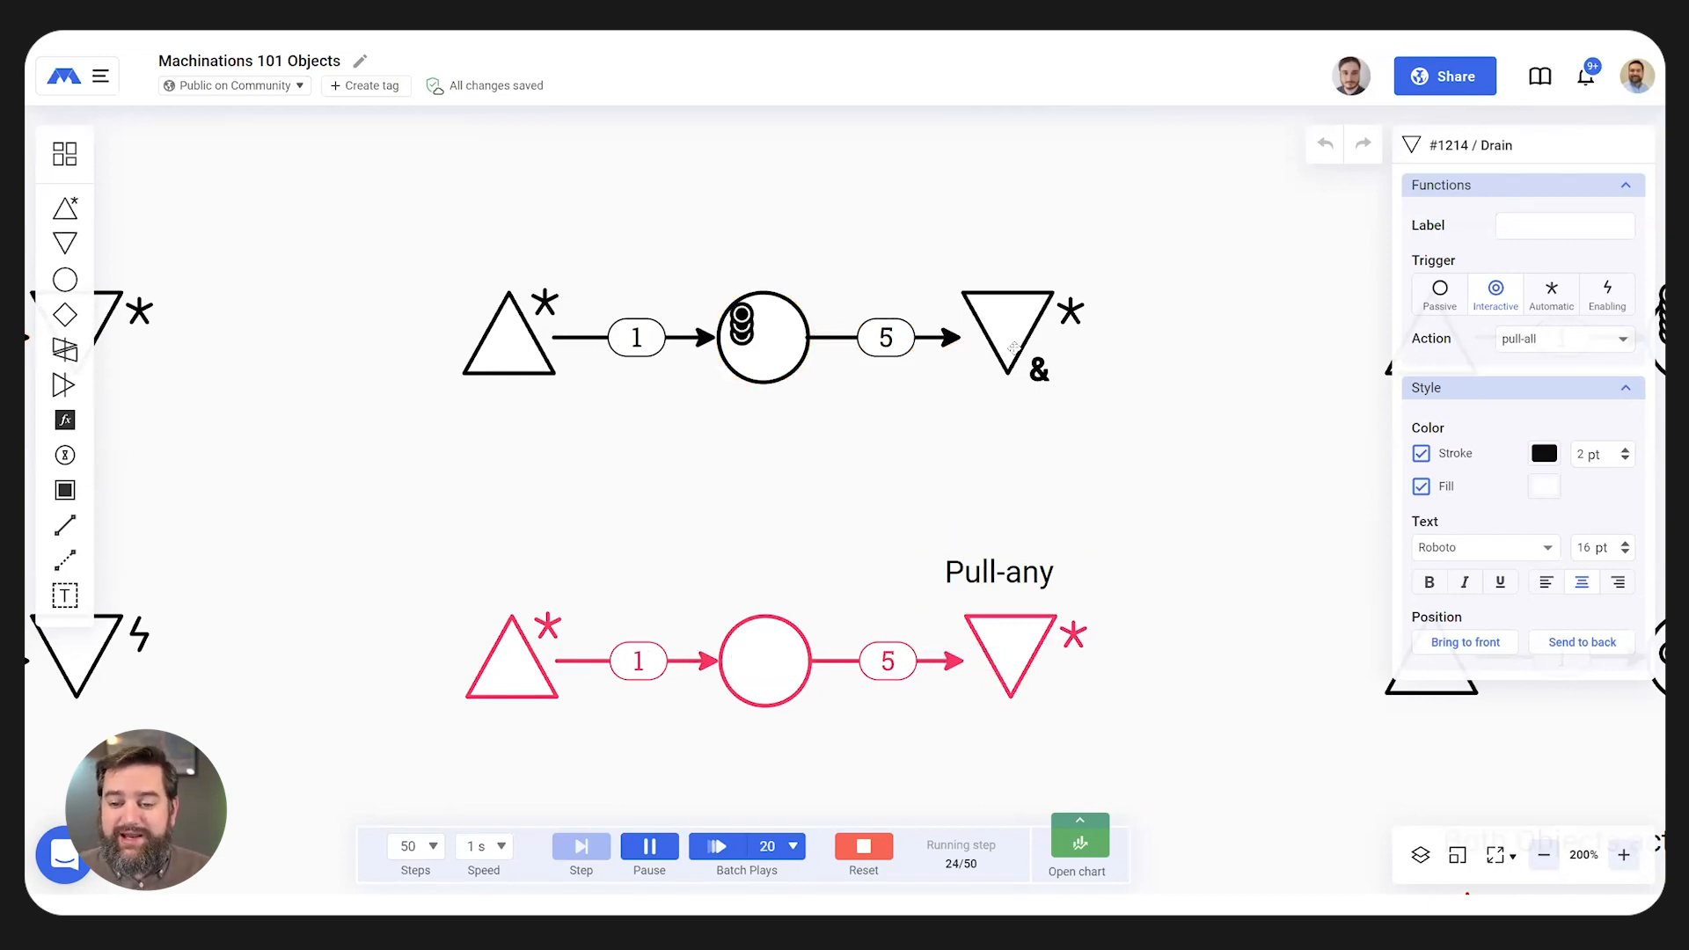
{"action": "left_click", "coordinate": [1008, 332]}
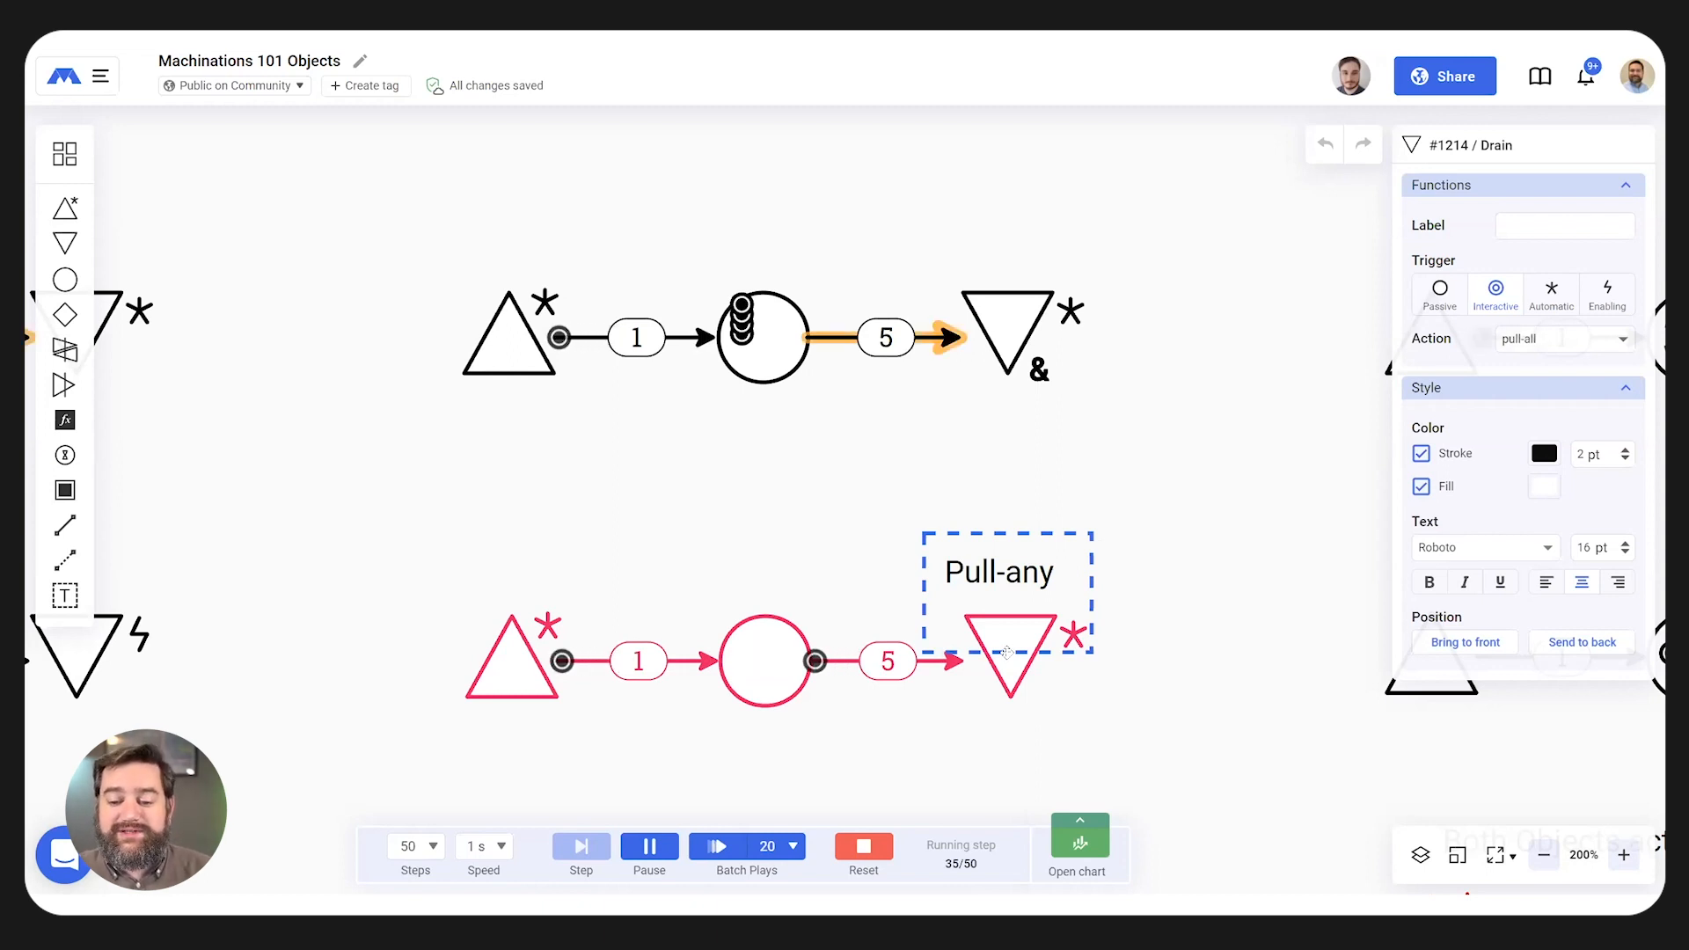
{"action": "scroll", "coordinate": [1004, 658], "scroll_direction": "down", "scroll_amount": 3}
{"action": "scroll", "coordinate": [1004, 662], "scroll_direction": "down", "scroll_amount": 1}
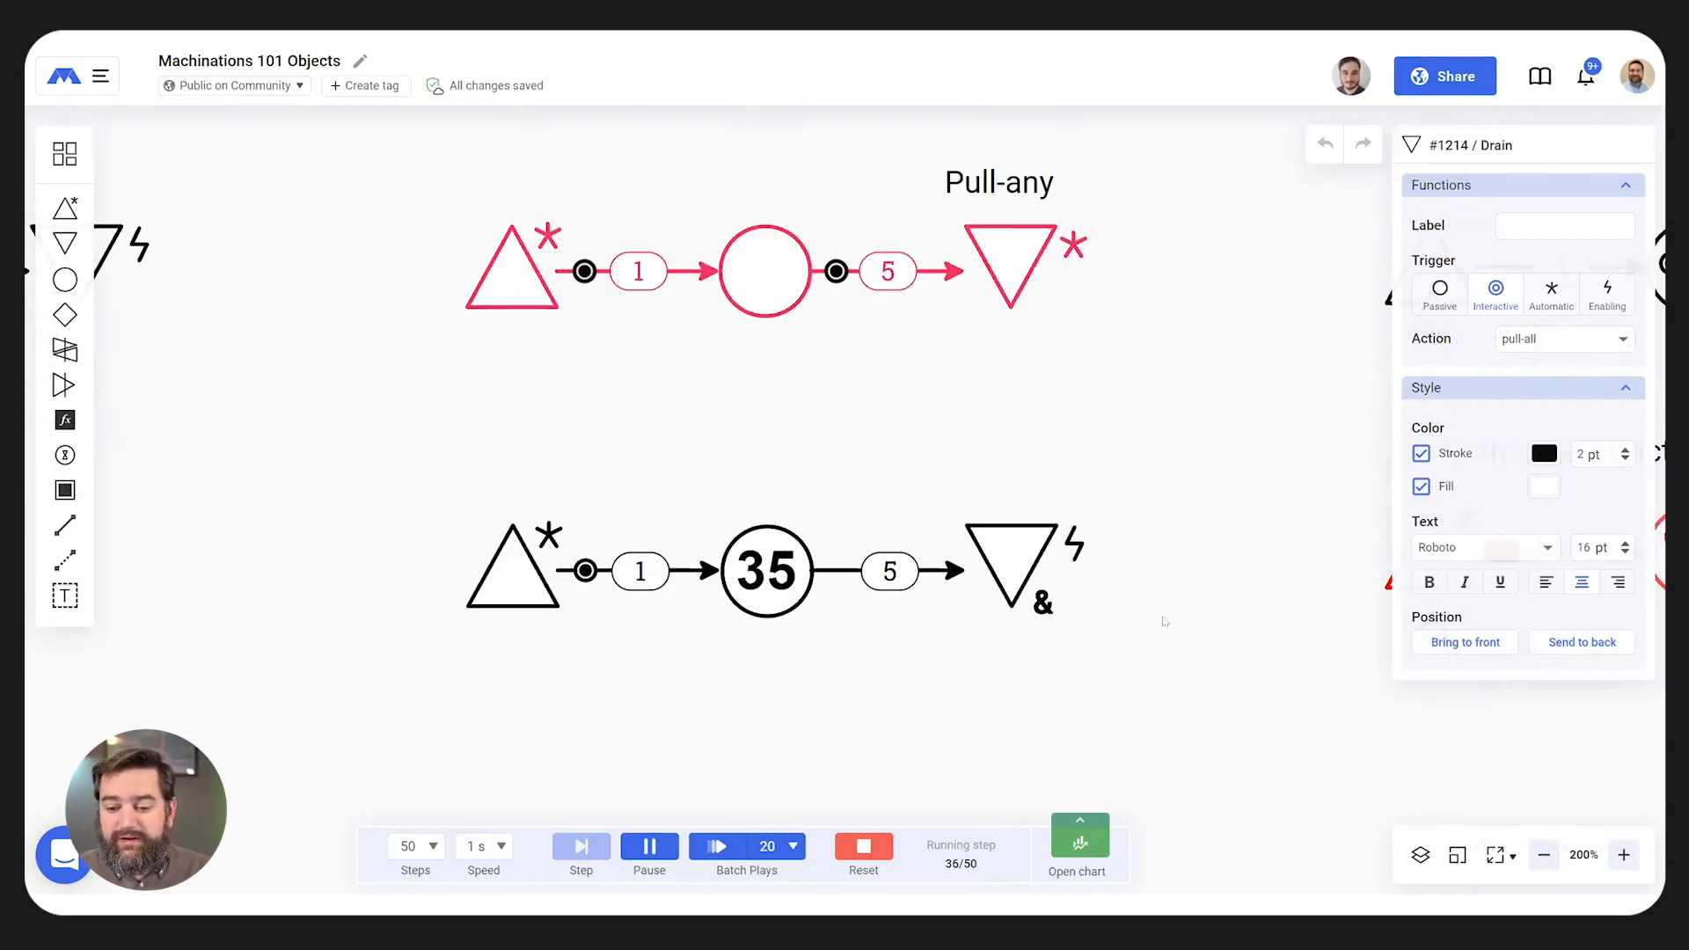
- Look over the enabling pull-all drain chain, return the diagram to 100% zoom and reset the simulation
{"action": "scroll", "coordinate": [1550, 867], "scroll_direction": "down", "scroll_amount": 2}
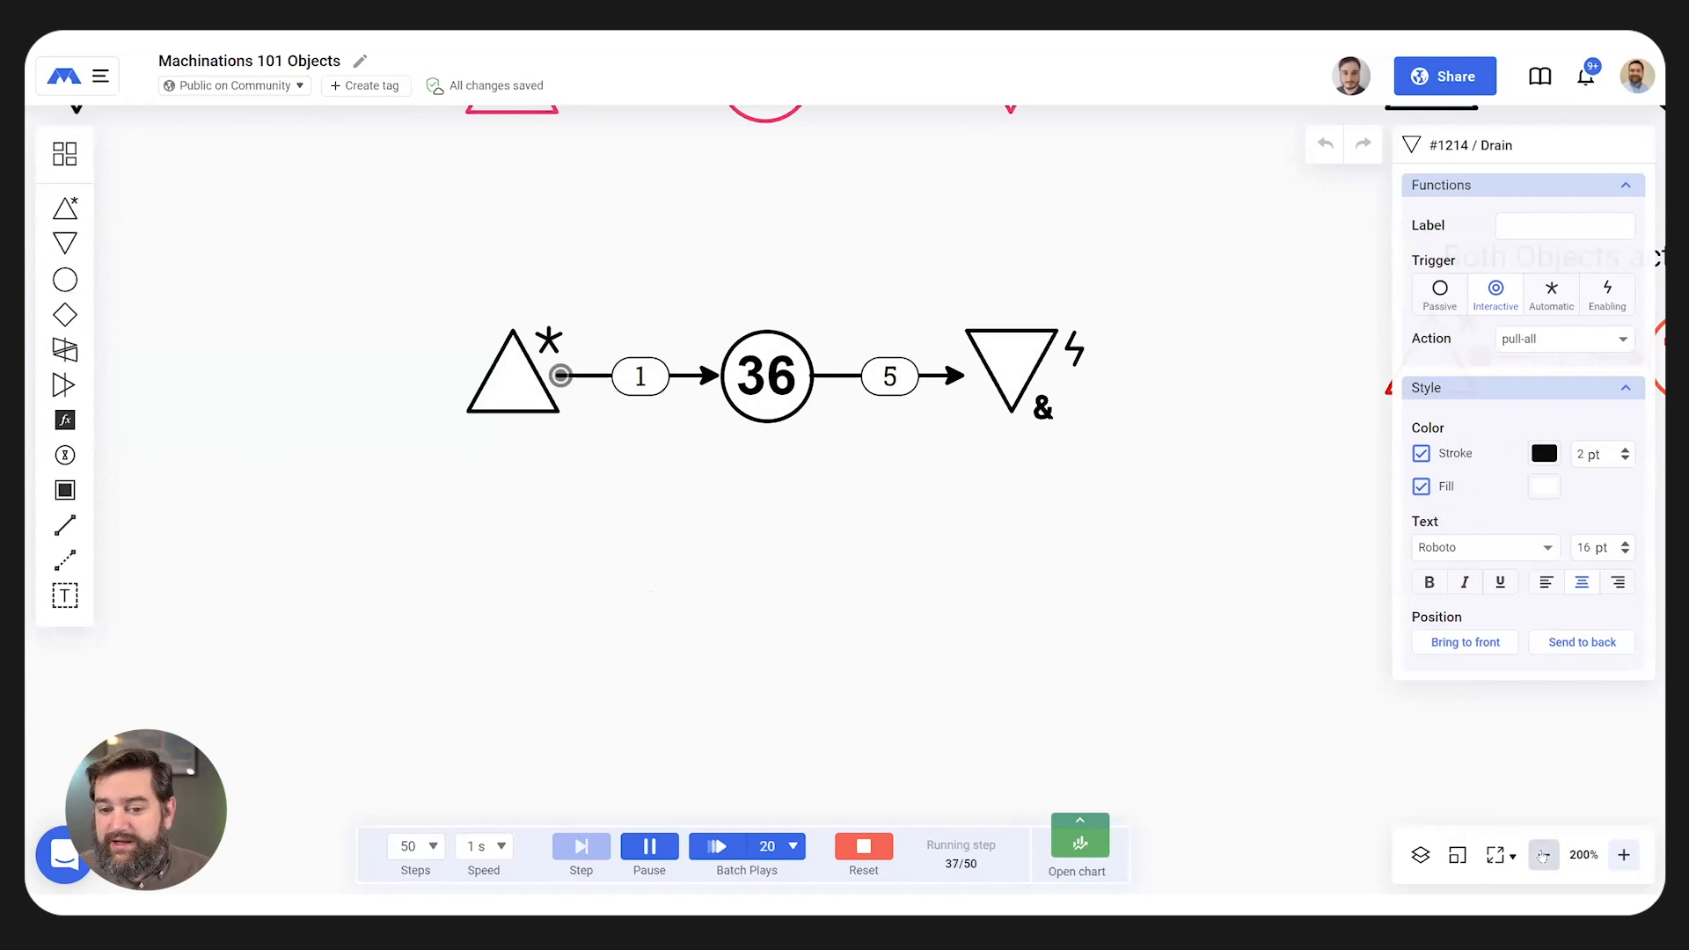
{"action": "left_click", "coordinate": [1543, 855]}
{"action": "left_click_drag", "start_coordinate": [924, 392], "coordinate": [681, 551]}
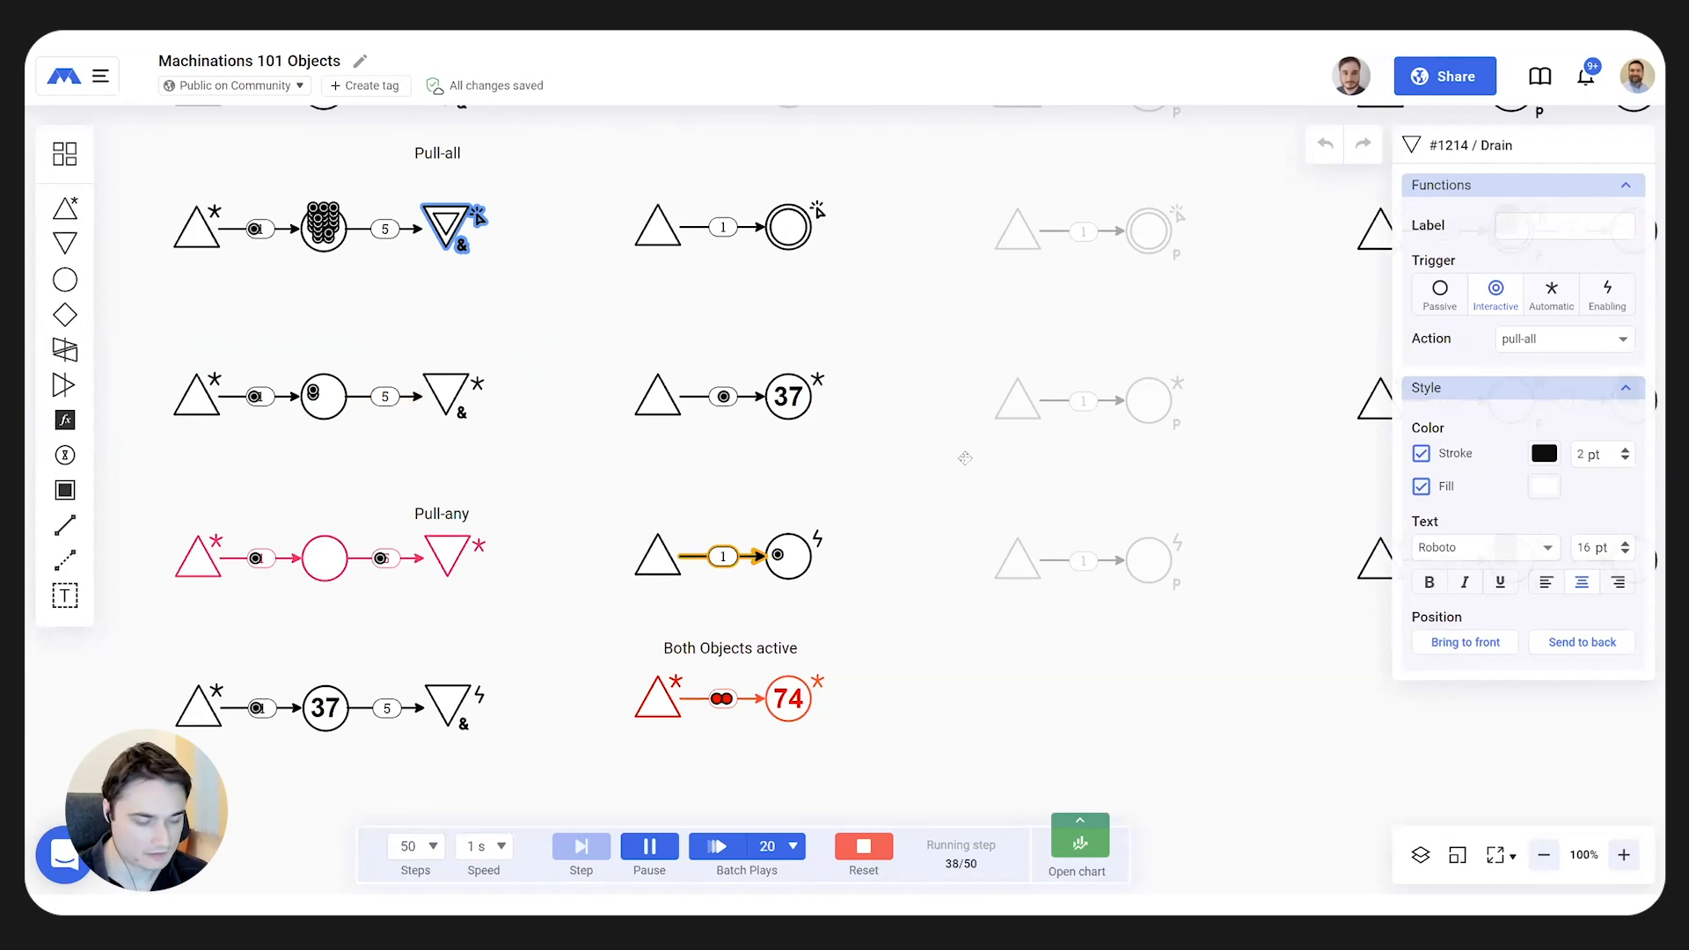
{"action": "scroll", "coordinate": [965, 458], "scroll_direction": "up", "scroll_amount": 3}
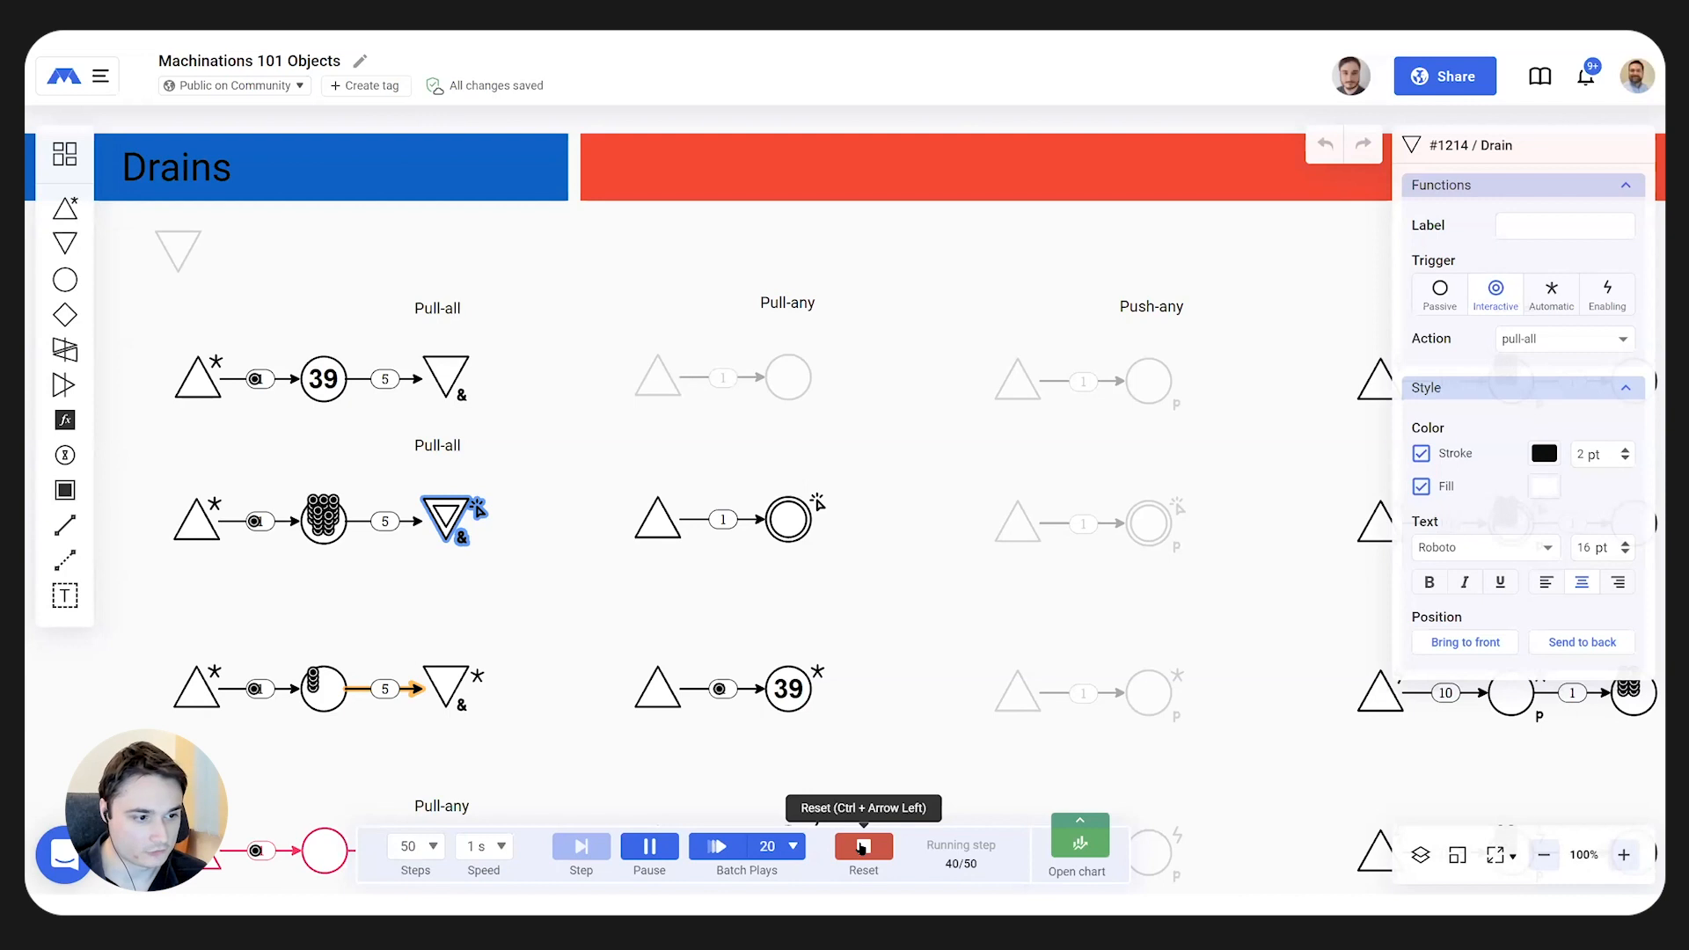
{"action": "left_click", "coordinate": [862, 847]}
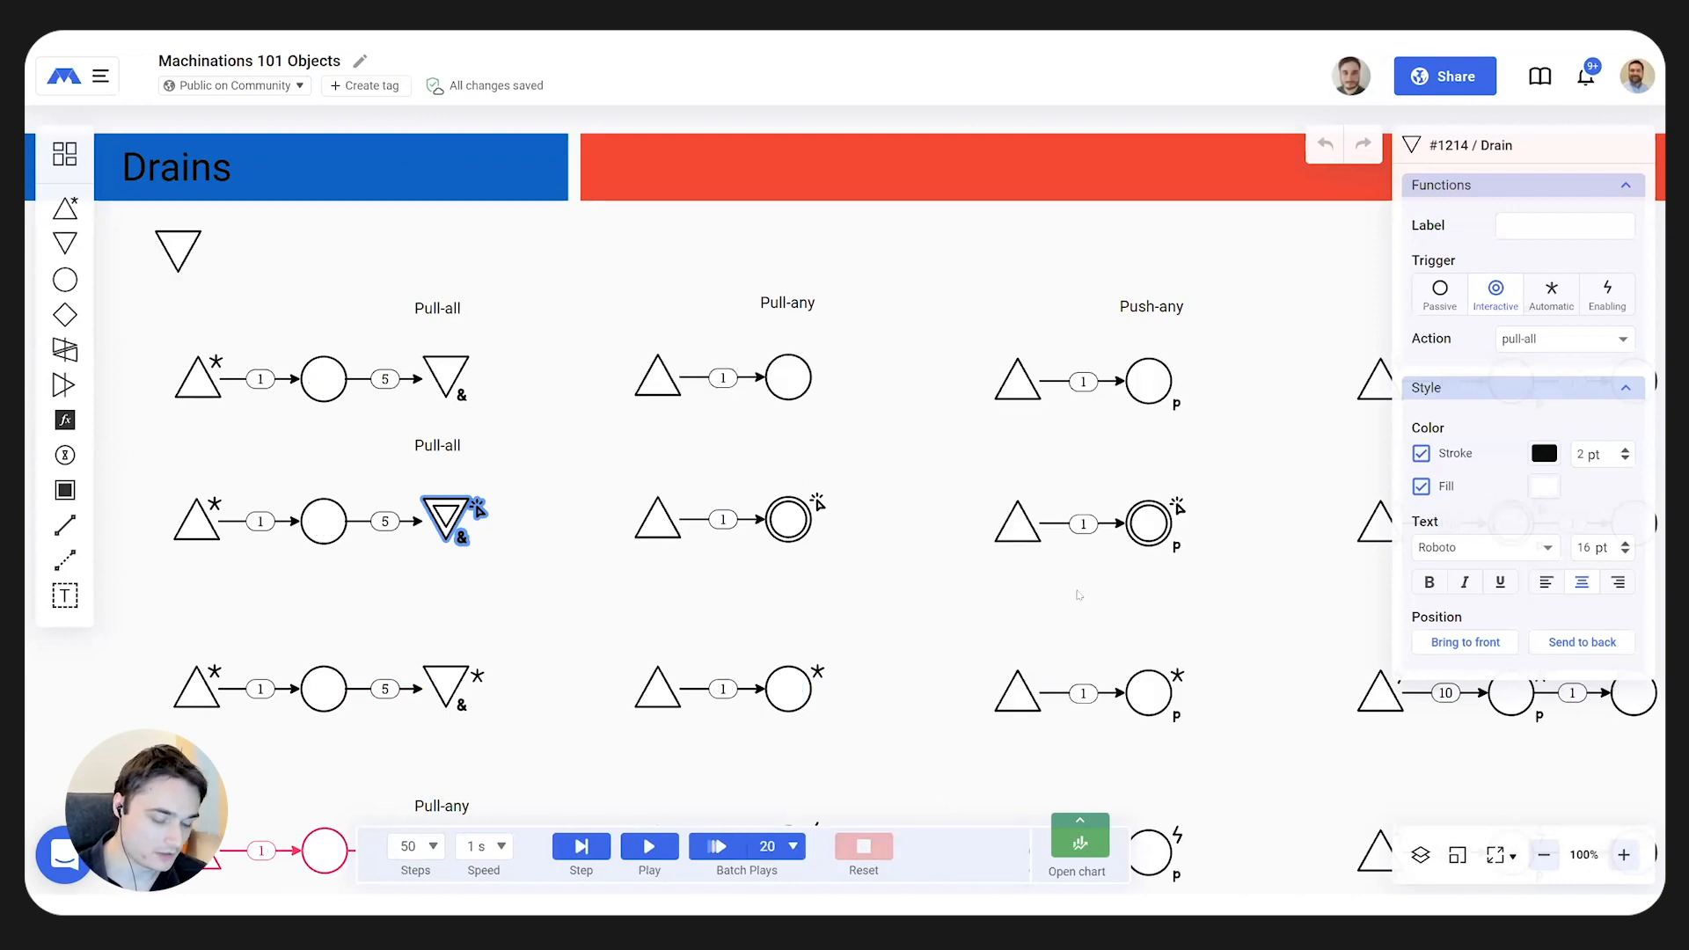
- Deselect the interactive drain and bring the pull-any and push-any pool examples into view
{"action": "scroll", "coordinate": [1011, 588], "scroll_direction": "right", "scroll_amount": 2}
{"action": "scroll", "coordinate": [1011, 588], "scroll_direction": "down", "scroll_amount": 1}
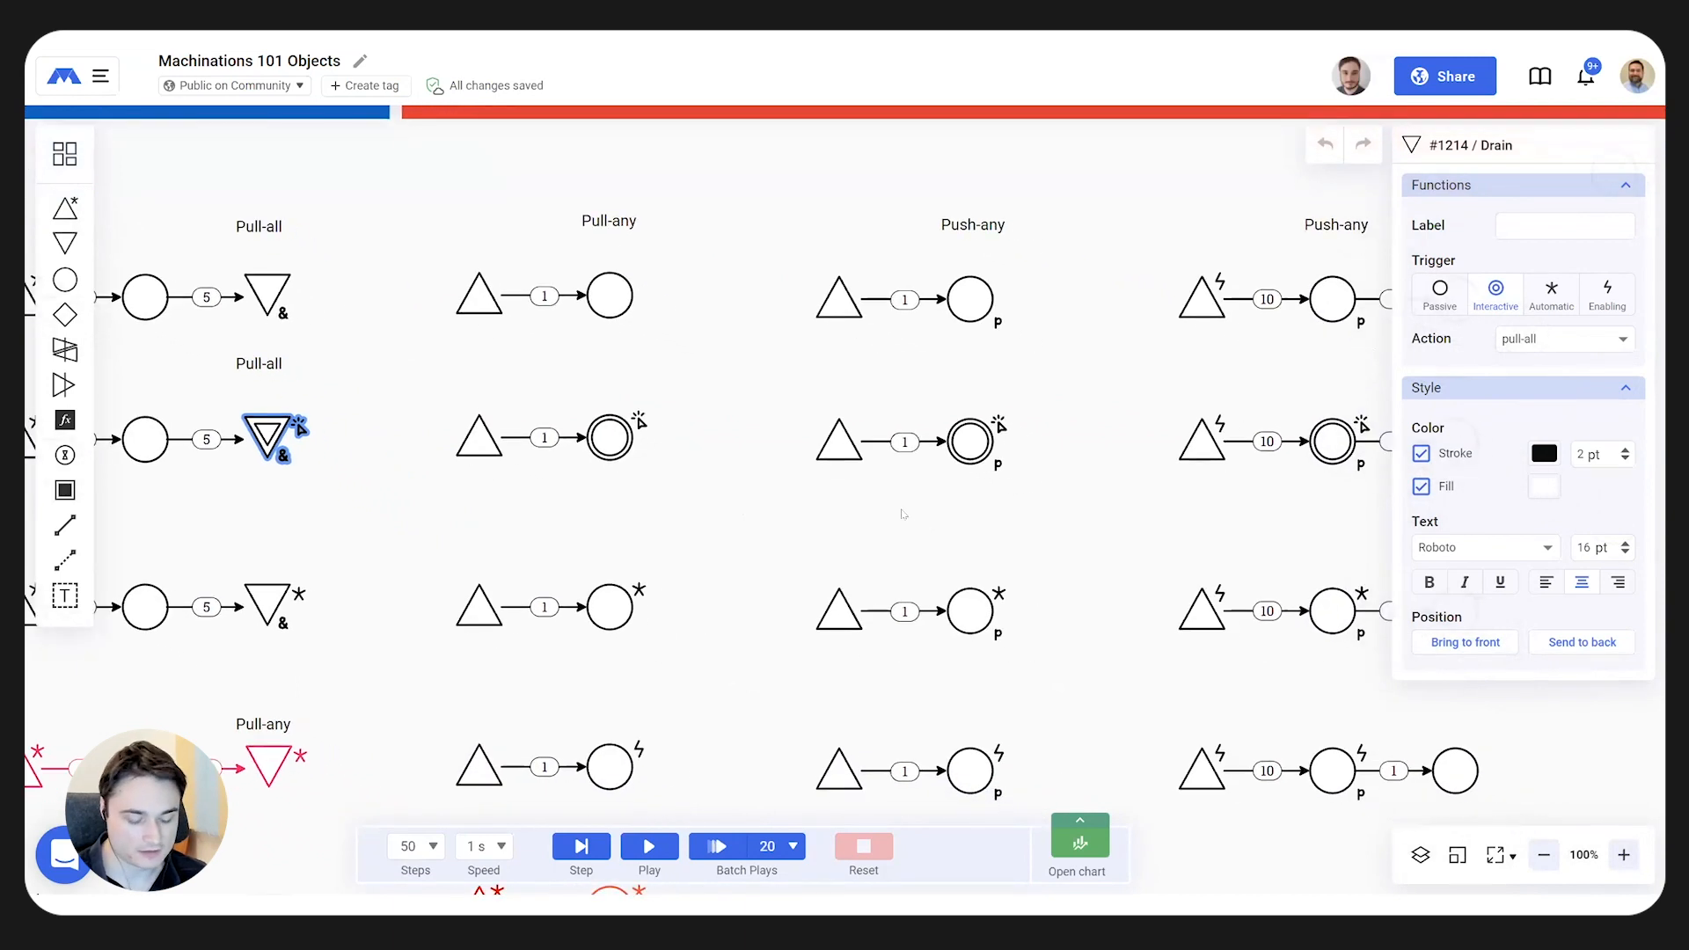
{"action": "left_click", "coordinate": [805, 505]}
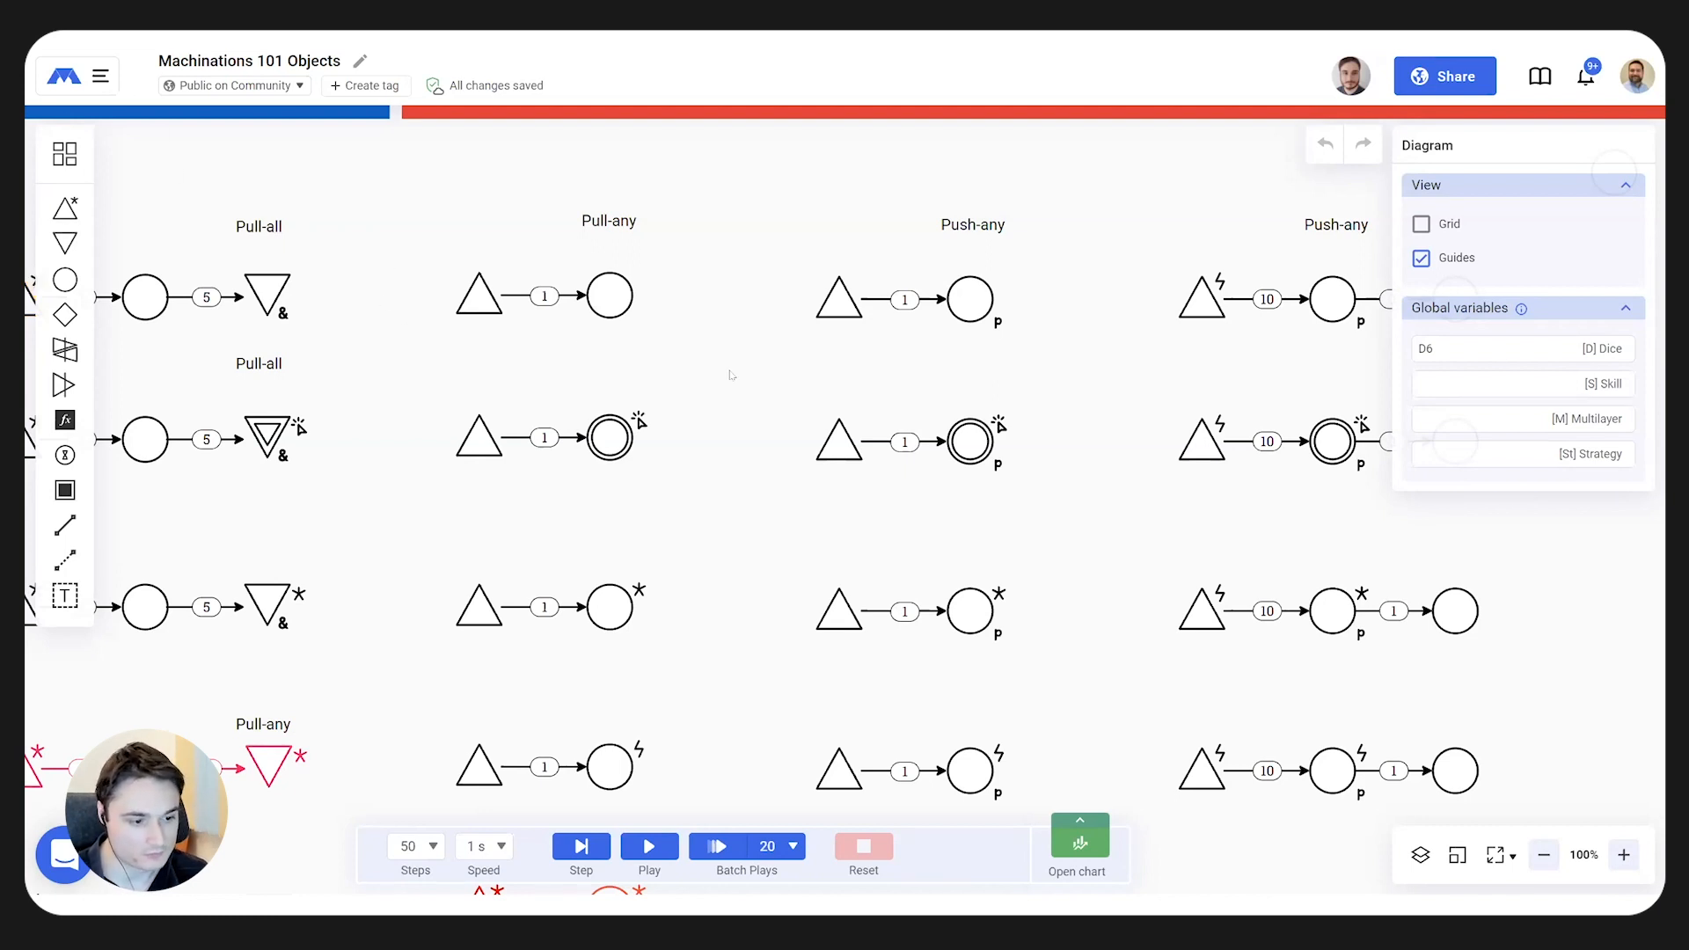
{"action": "left_click_drag", "start_coordinate": [729, 374], "coordinate": [674, 427]}
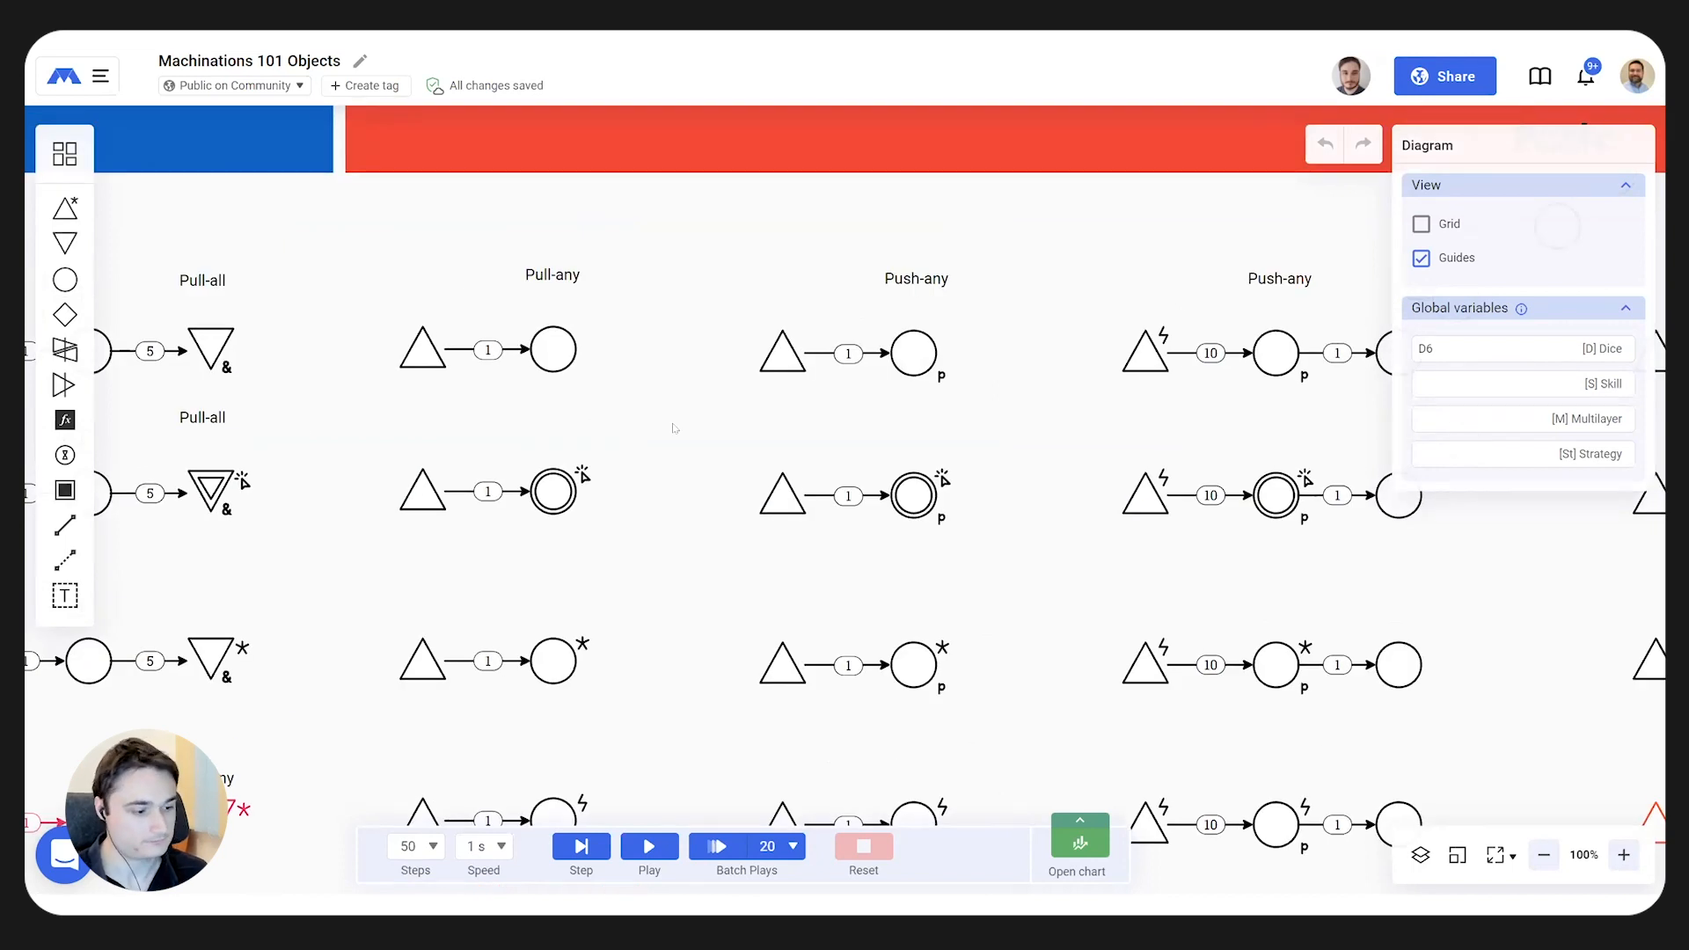
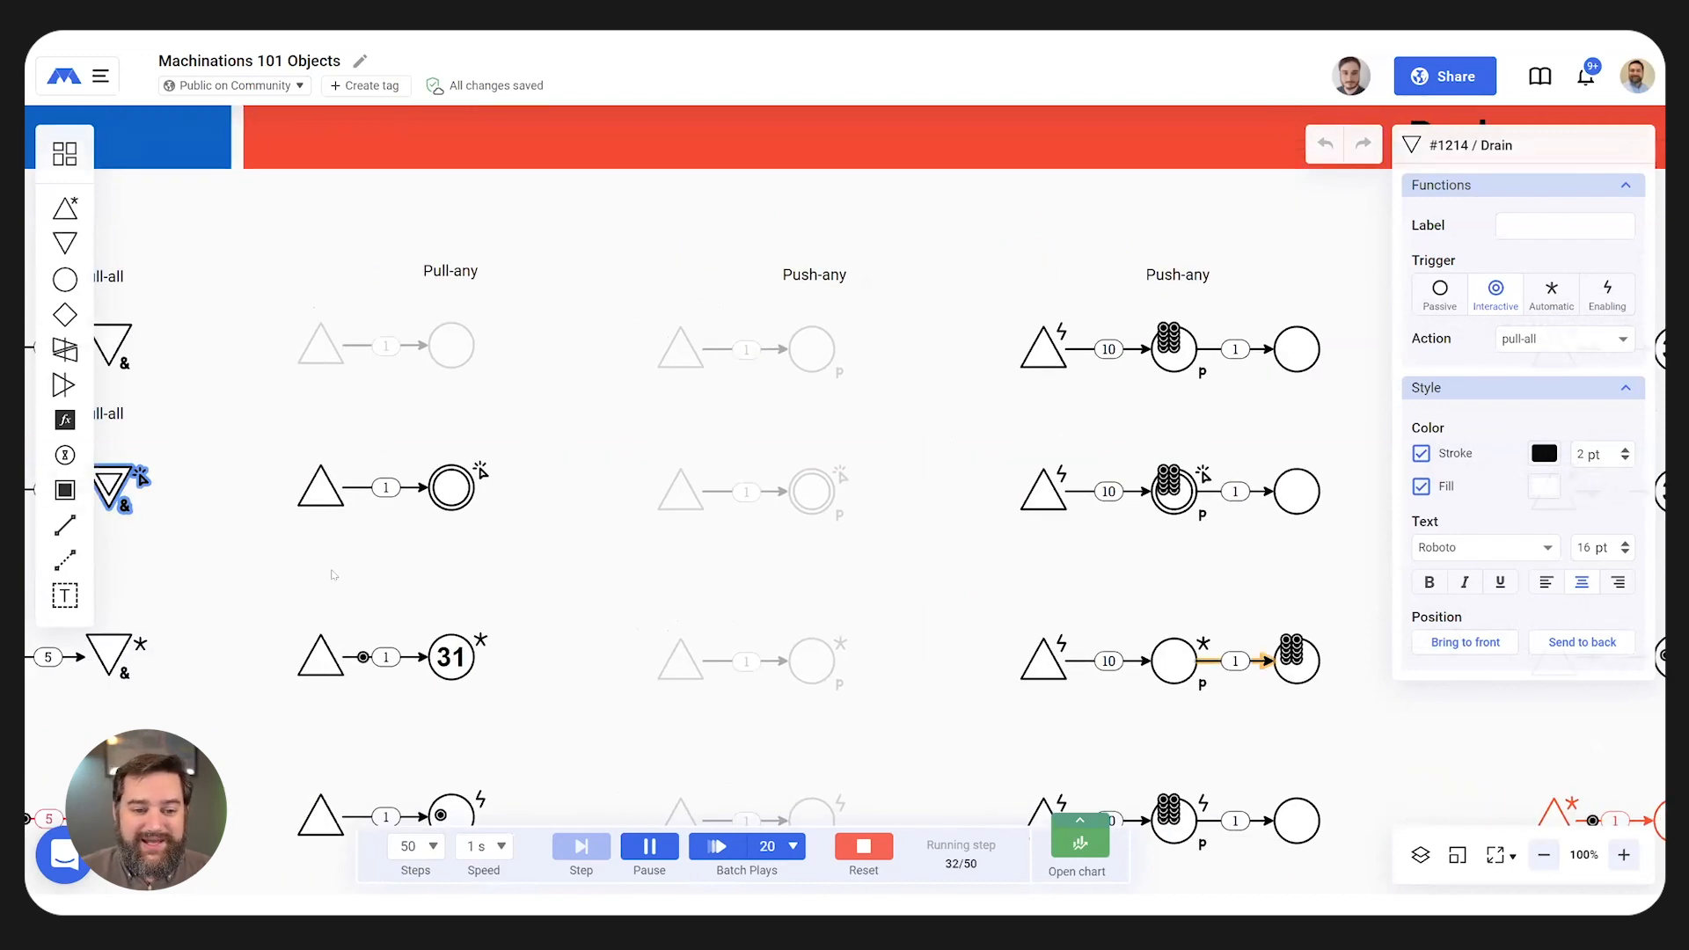
- Select the passive pull-any pool in the first row to check its trigger and action settings
{"action": "left_click", "coordinate": [333, 575]}
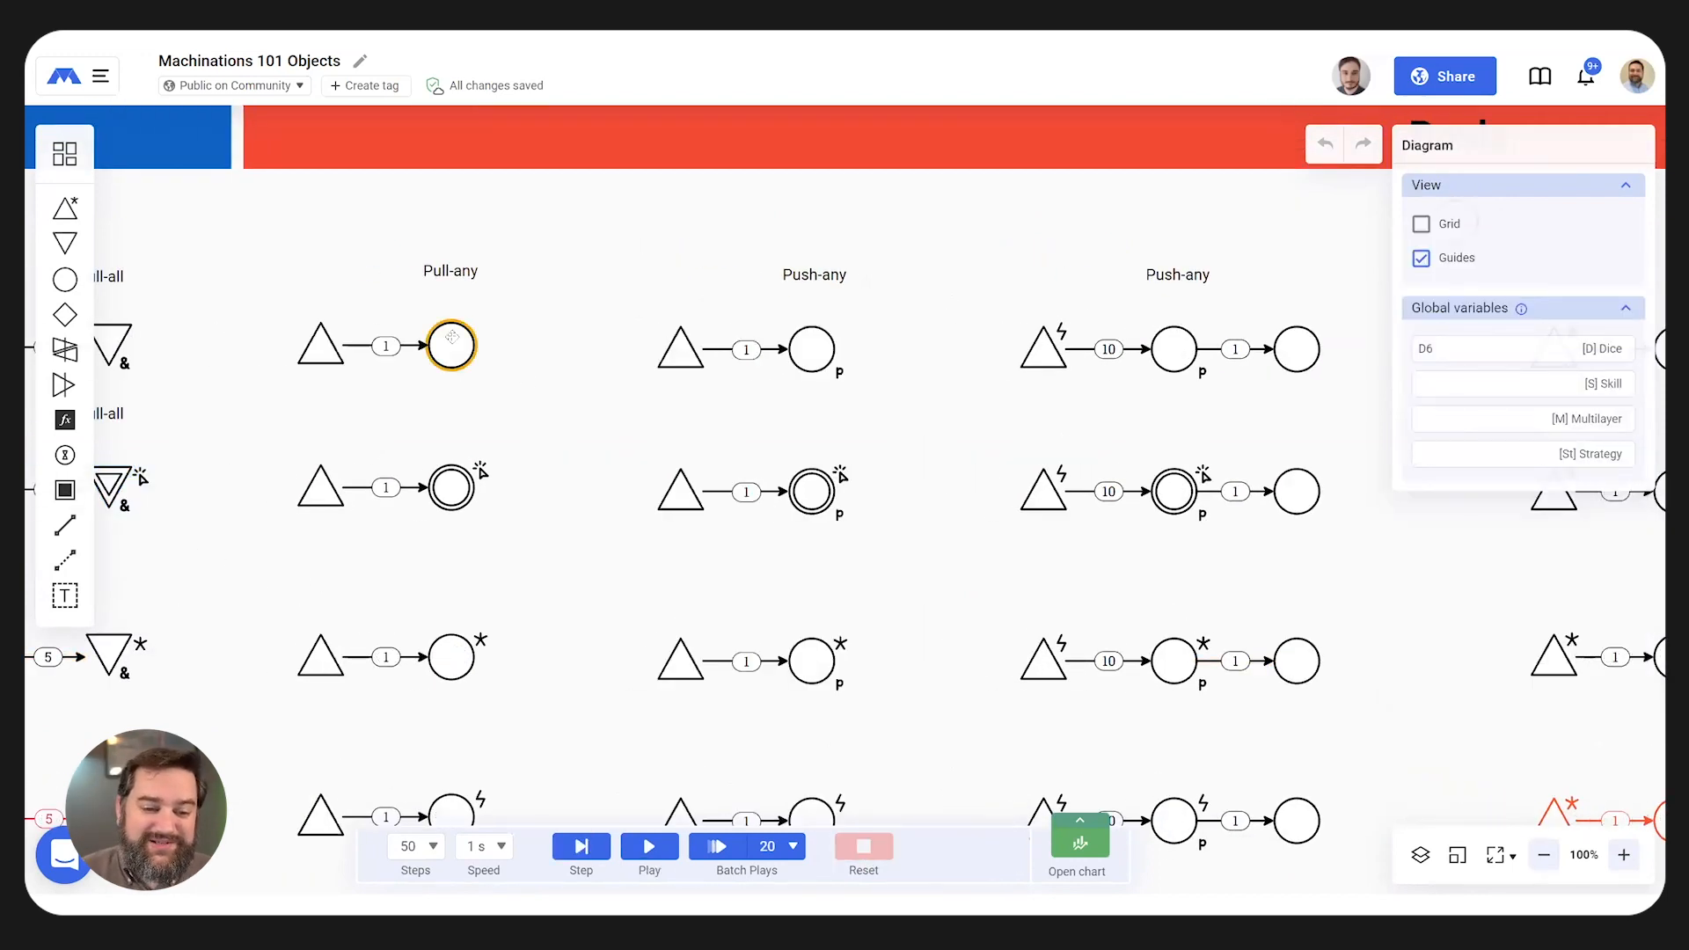
{"action": "left_click", "coordinate": [473, 347]}
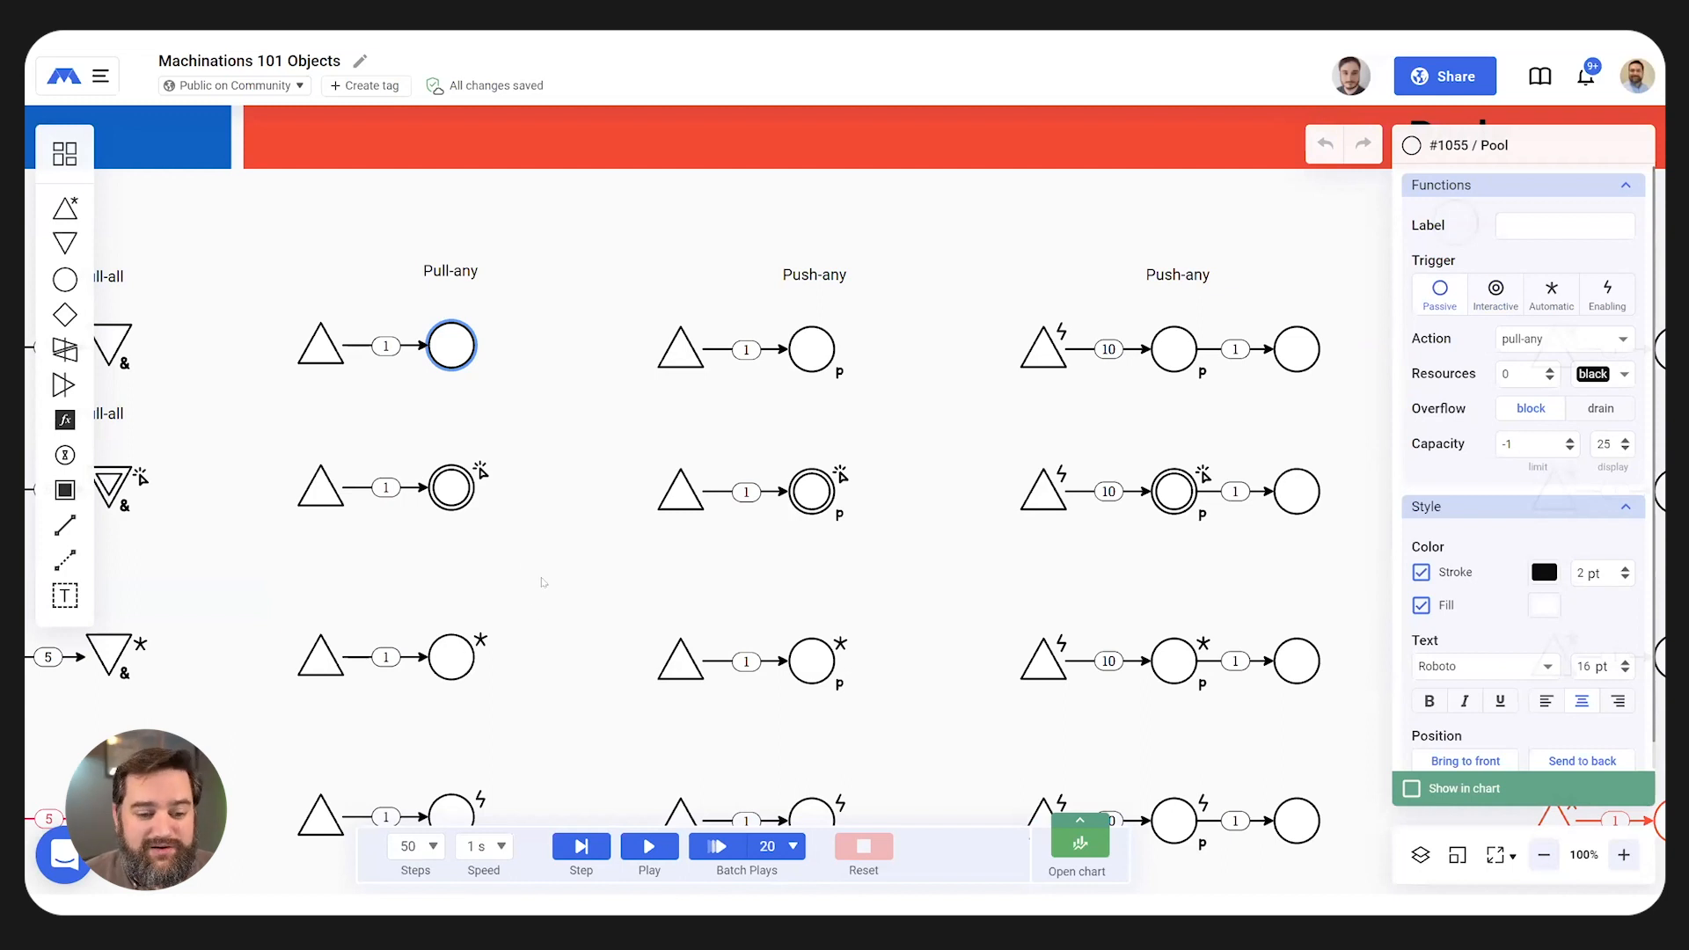
{"action": "left_click_drag", "start_coordinate": [531, 585], "coordinate": [727, 437]}
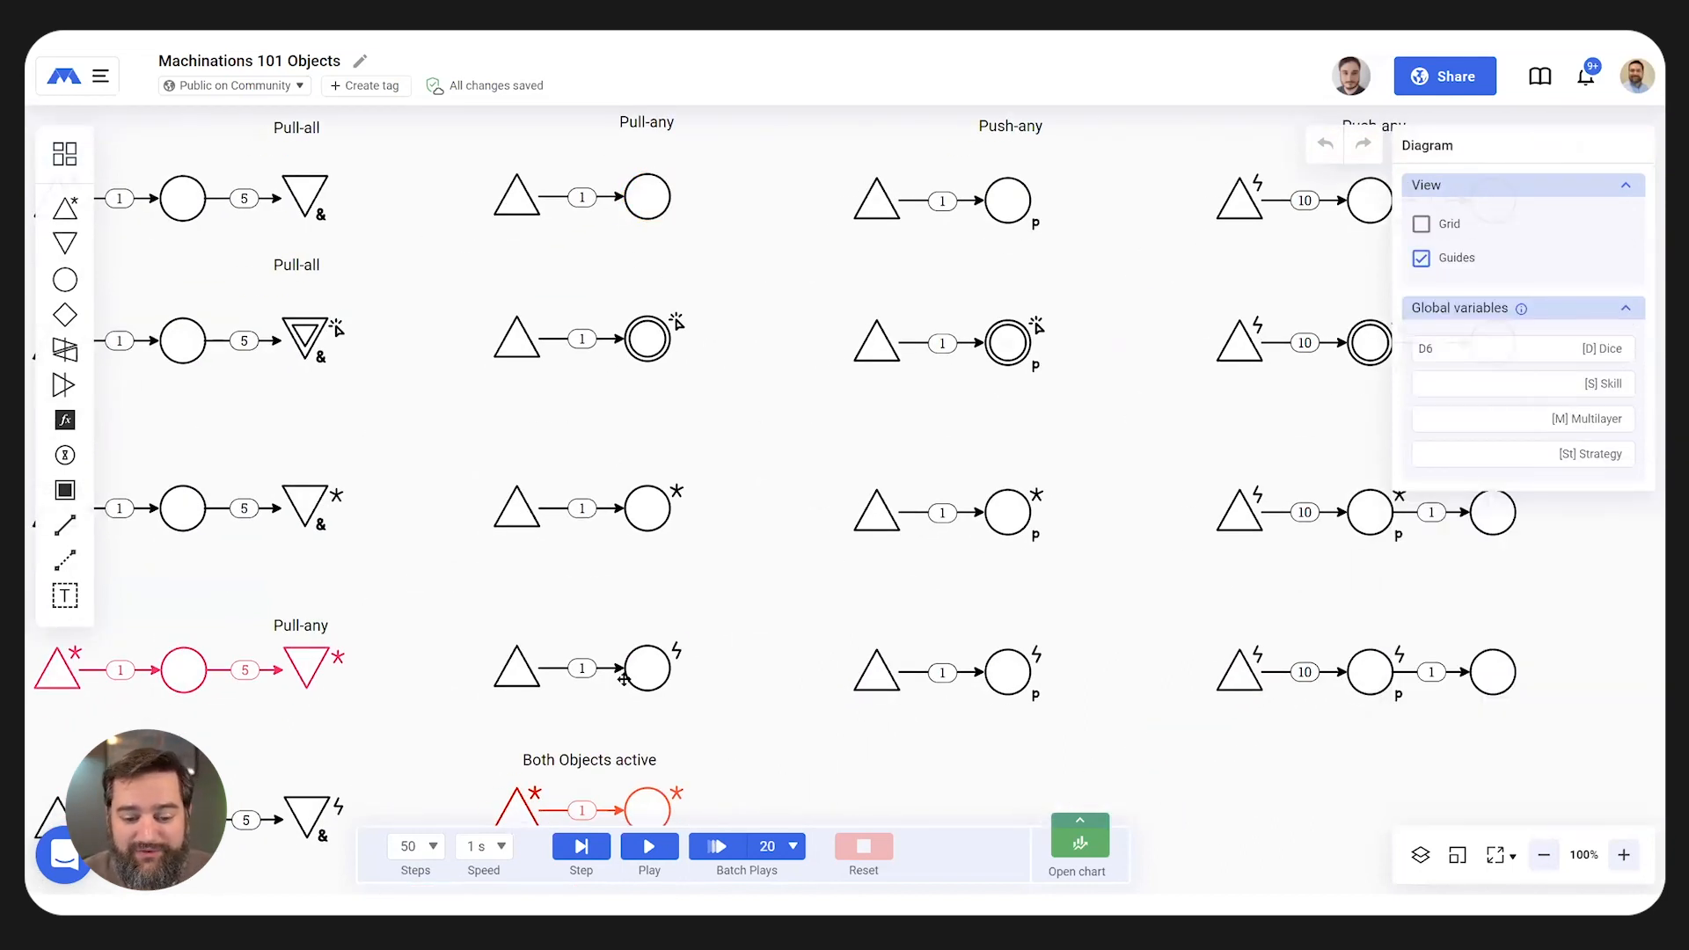
{"action": "left_click", "coordinate": [638, 204]}
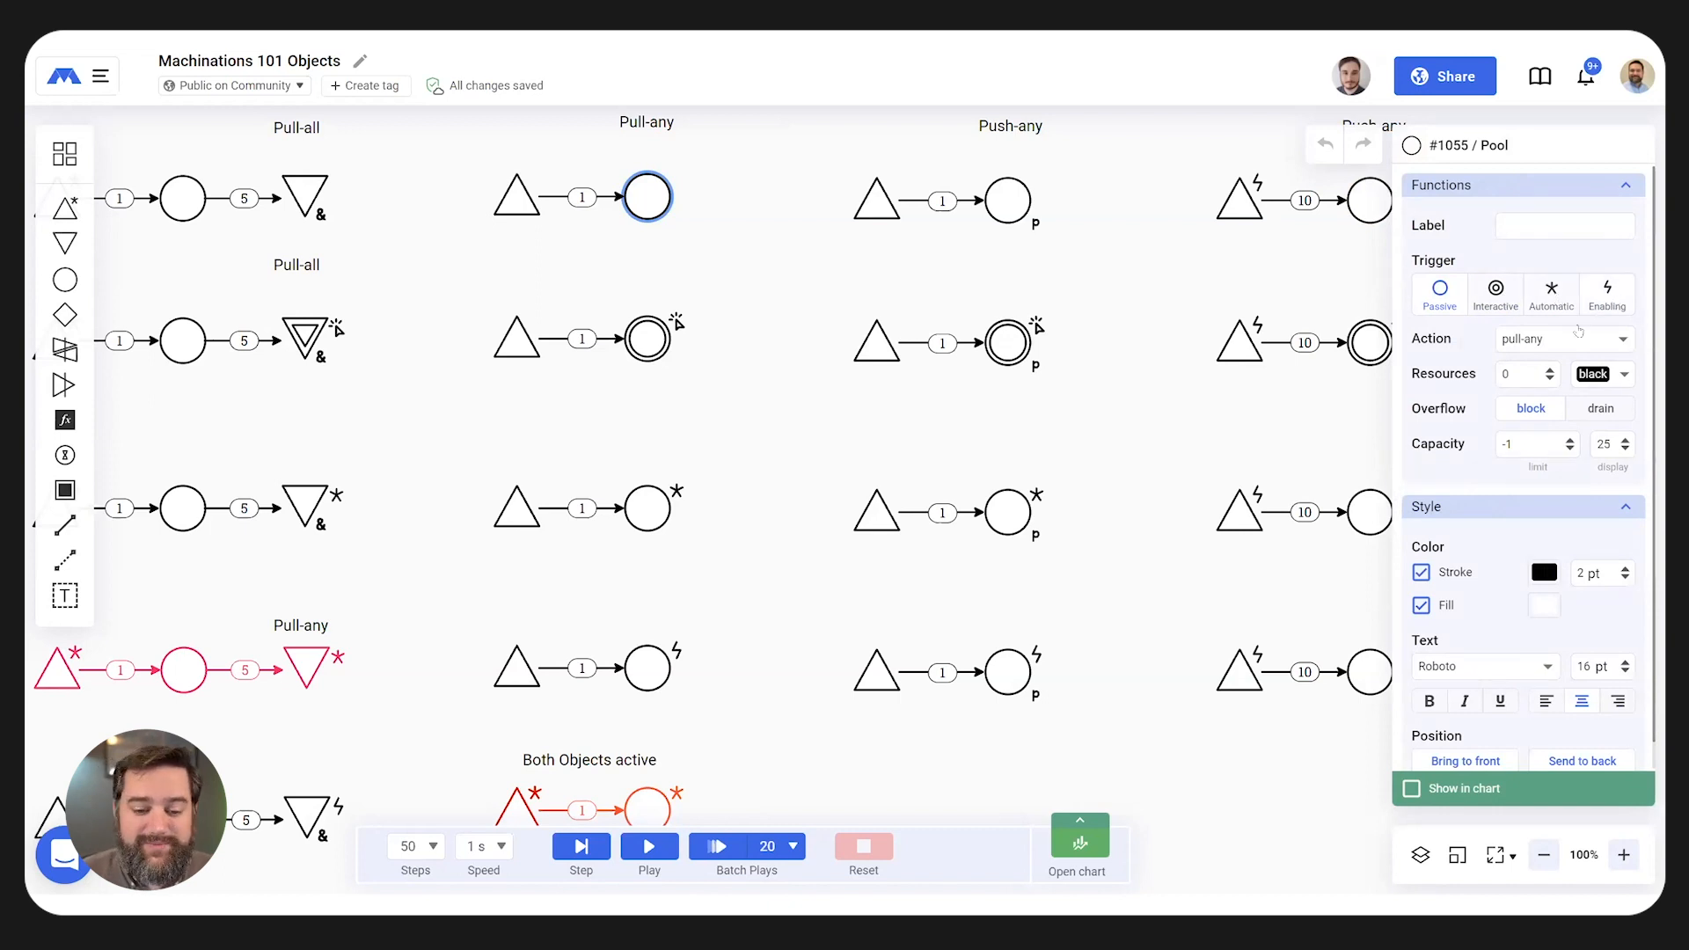
- Start the simulation, check why the passive pull-any pool is inactive, and fire the interactive pull-any pool below it
{"action": "left_click", "coordinate": [649, 847]}
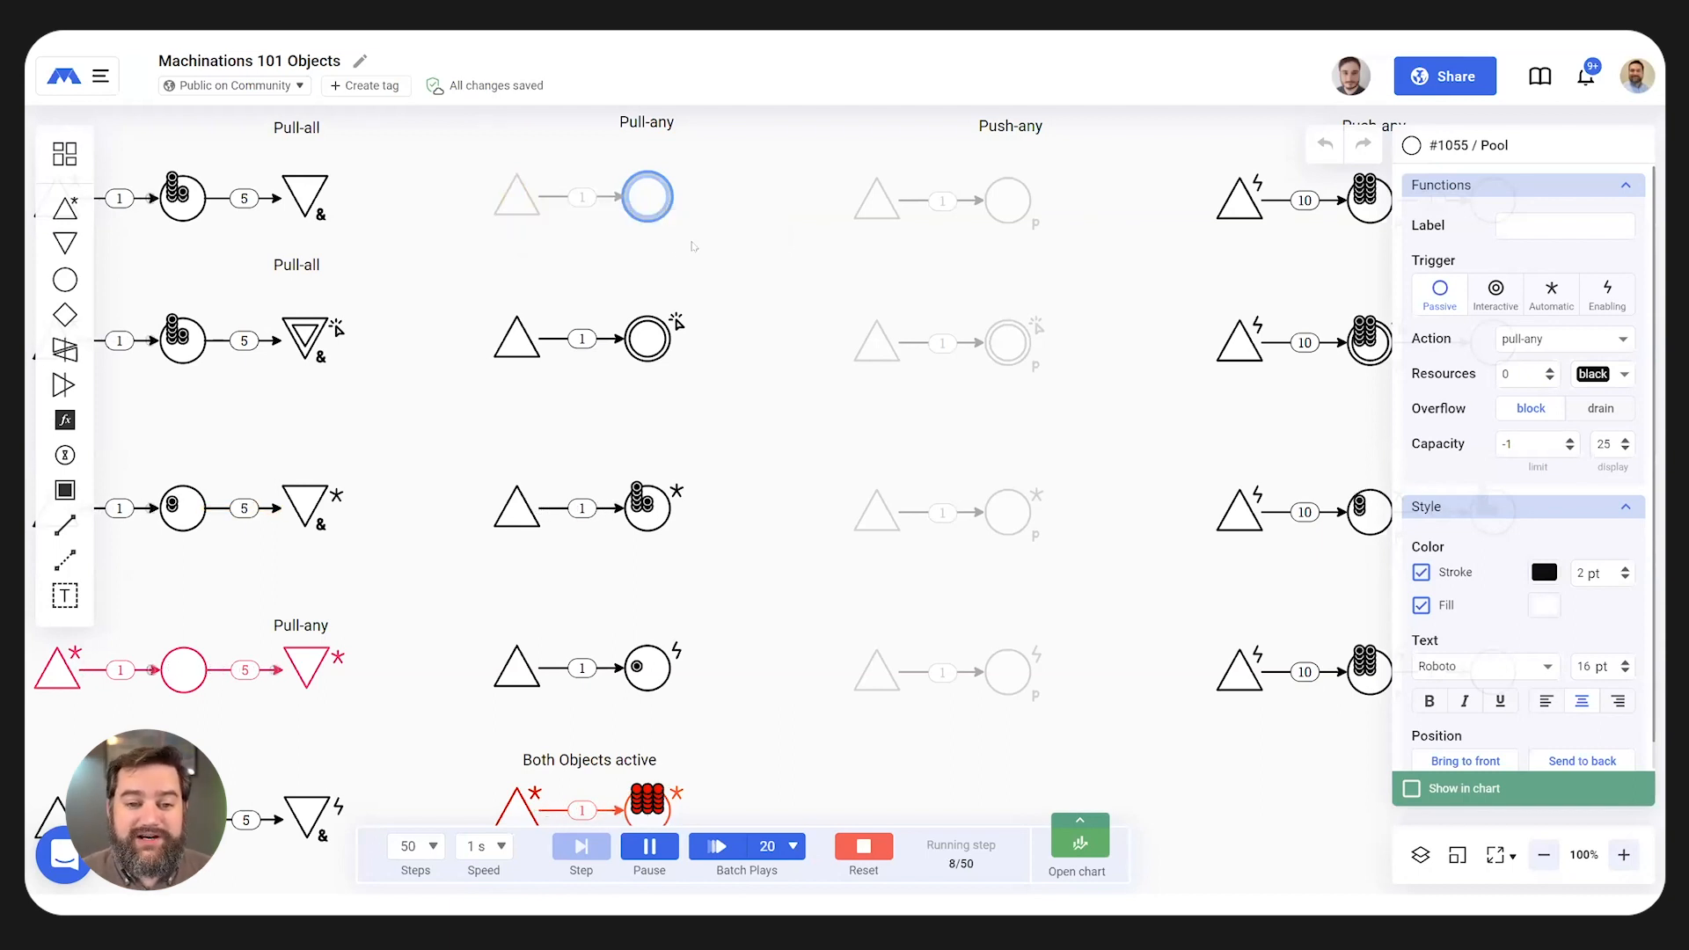
{"action": "left_click", "coordinate": [643, 272]}
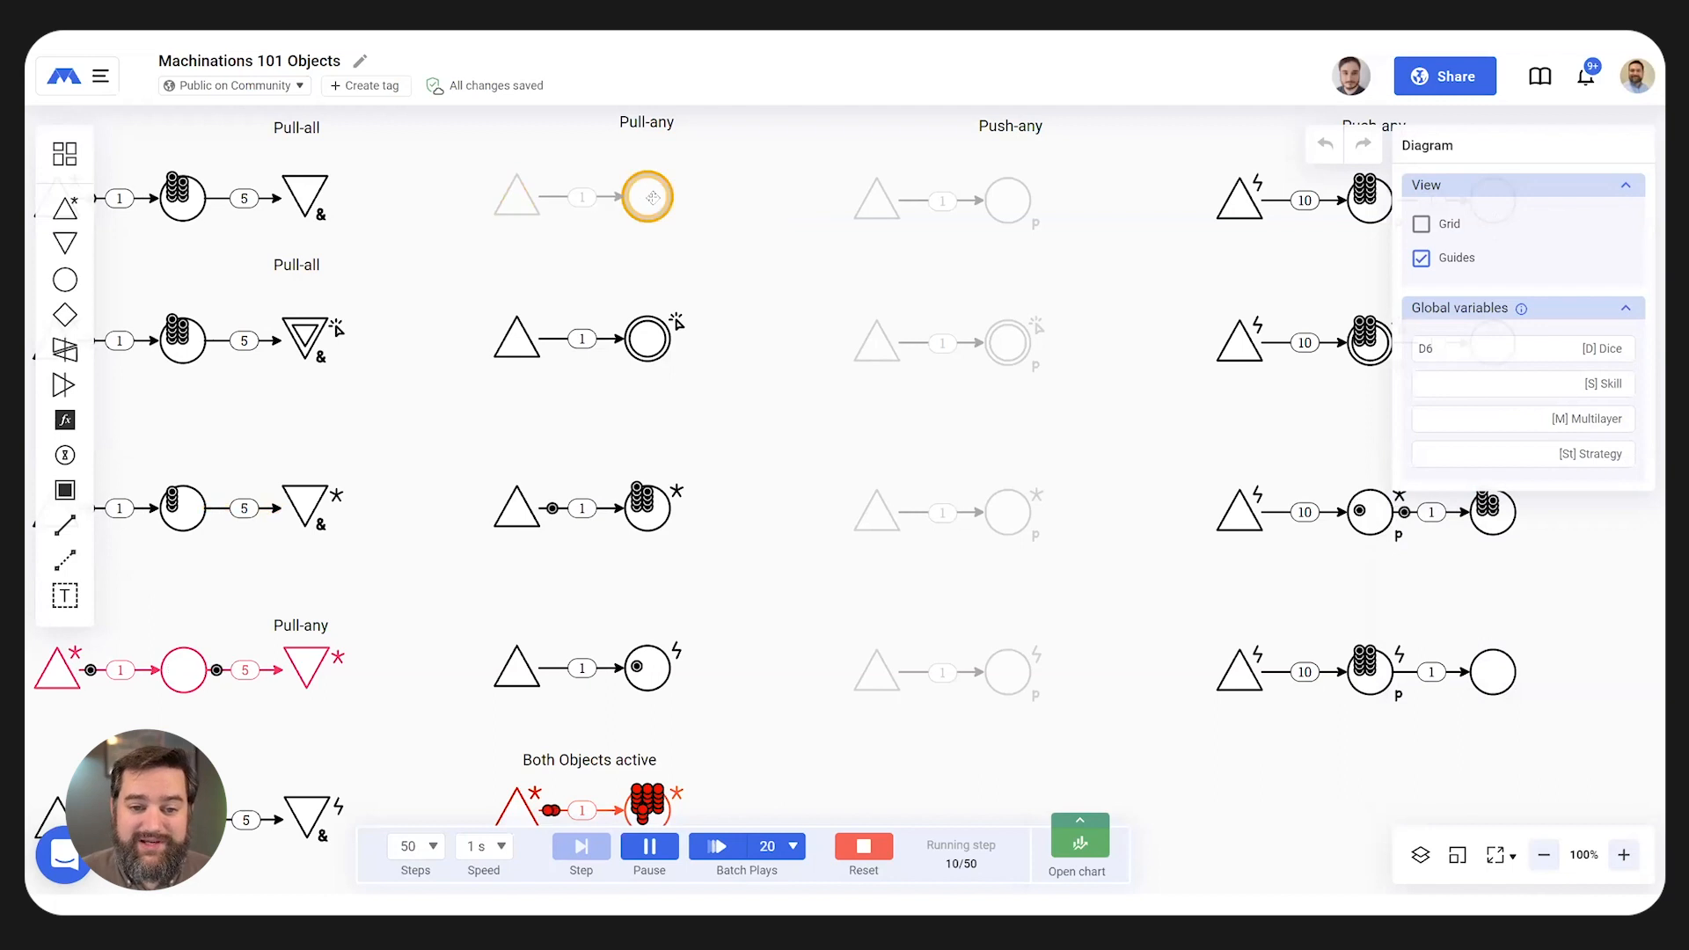
{"action": "mouse_move", "coordinate": [661, 202]}
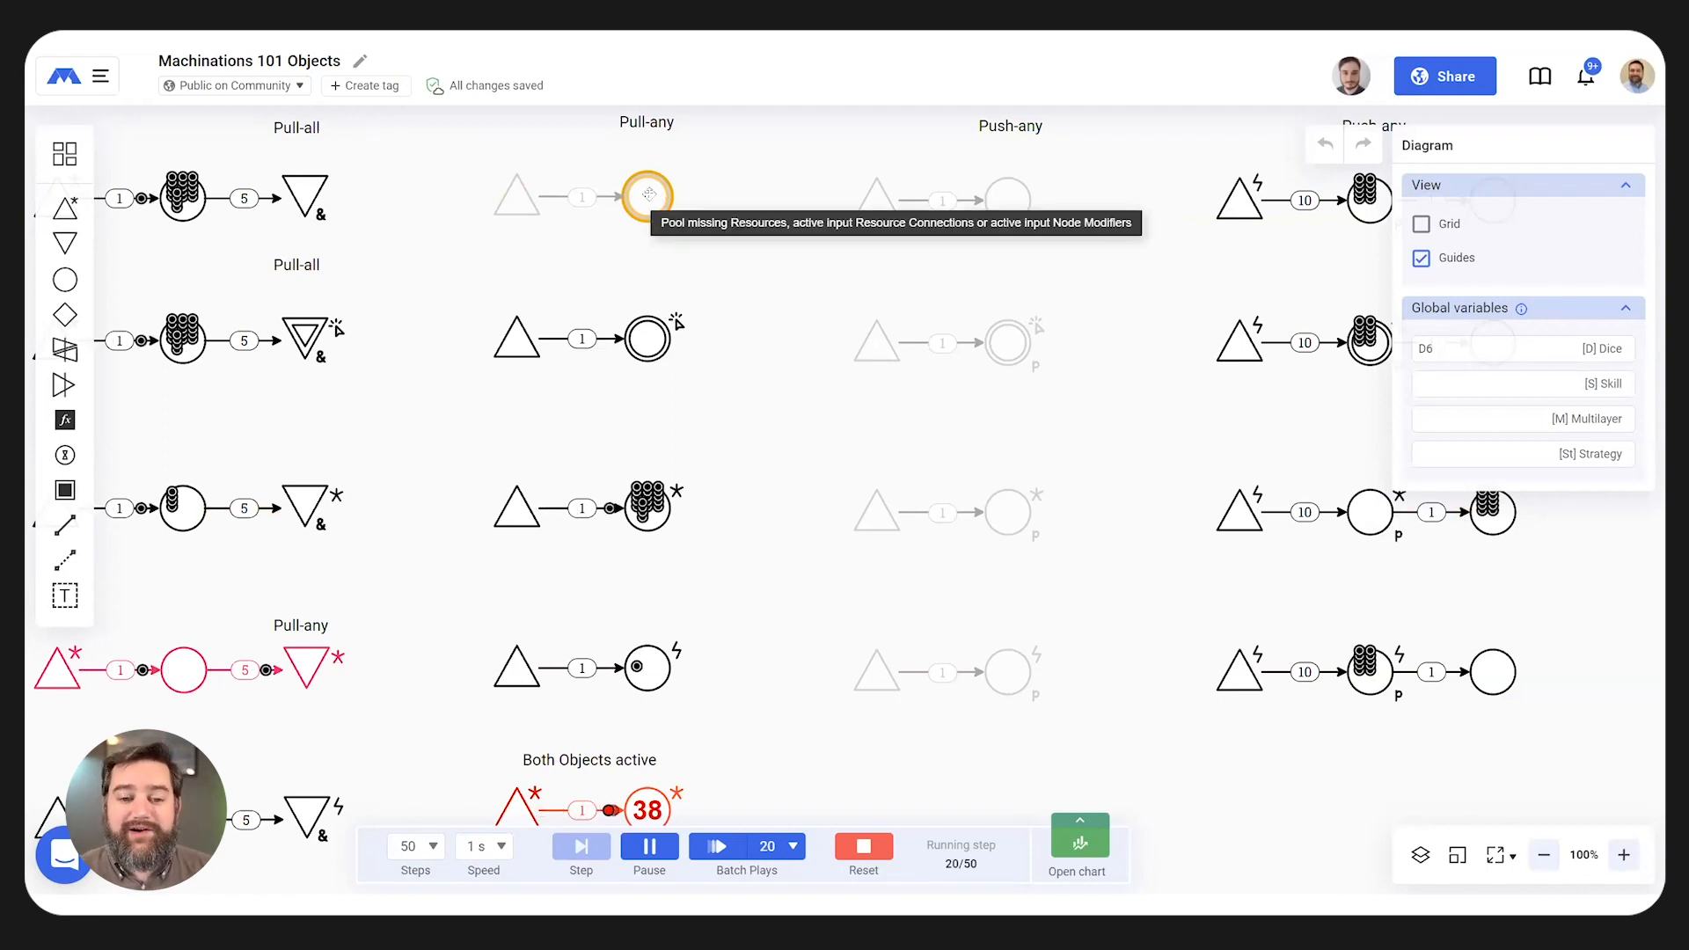
{"action": "left_click", "coordinate": [641, 339]}
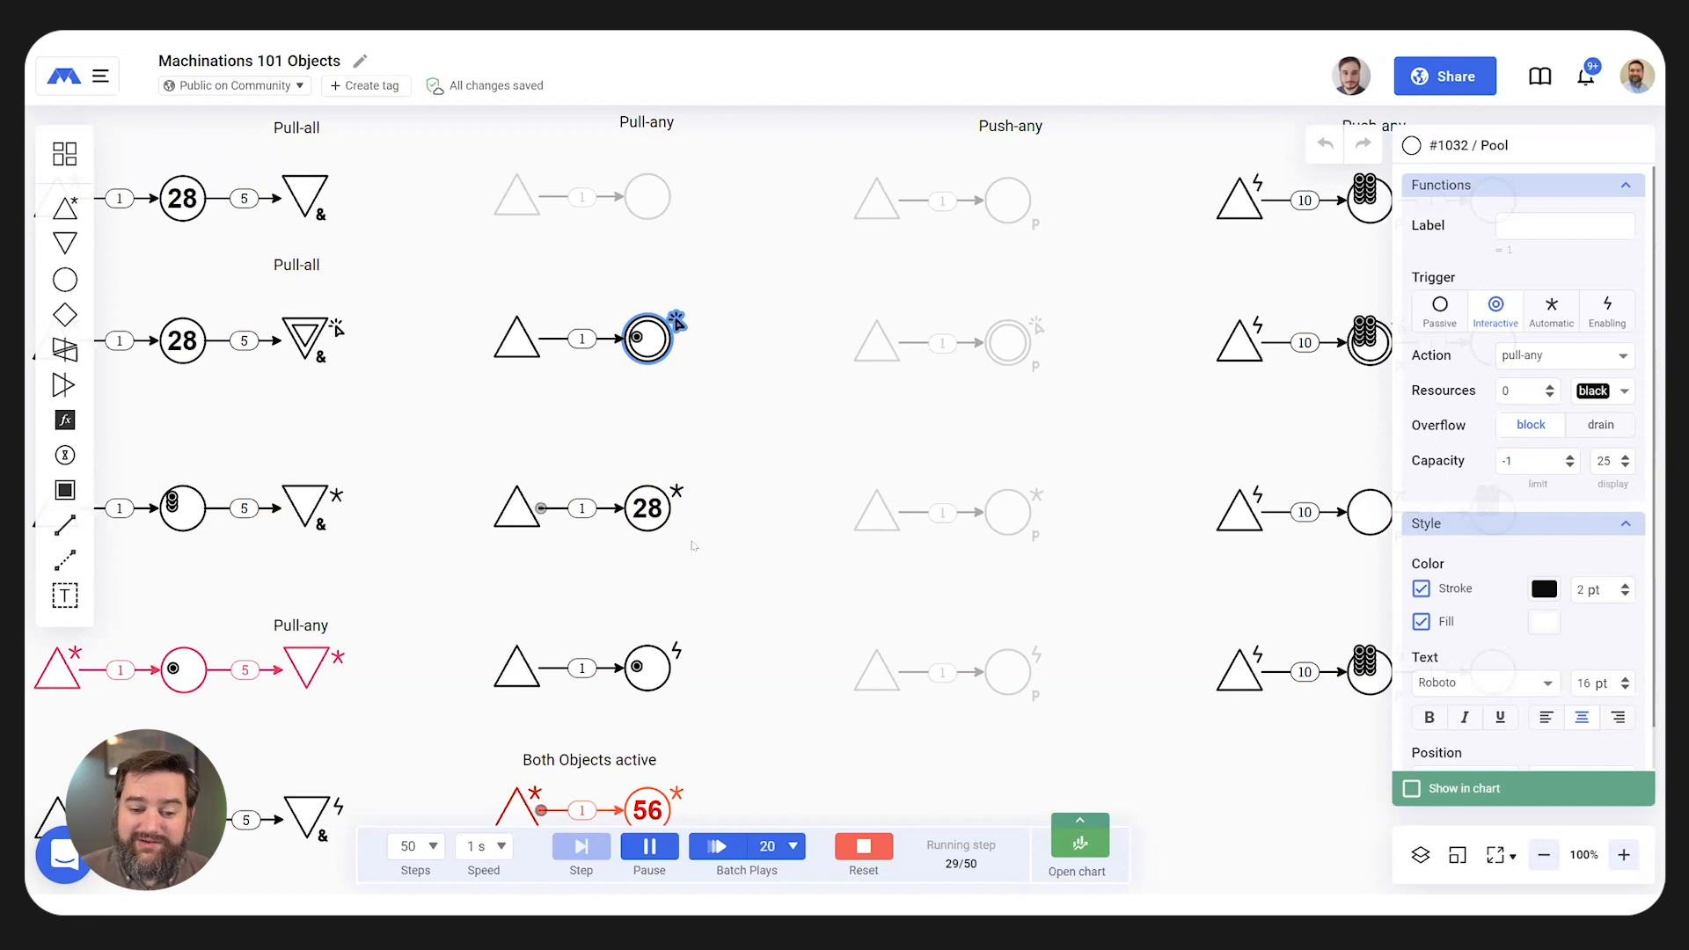
- Start a new simulation run and enlarge the red "Both Objects active" chain to 300%
{"action": "scroll", "coordinate": [699, 505], "scroll_direction": "down", "scroll_amount": 2}
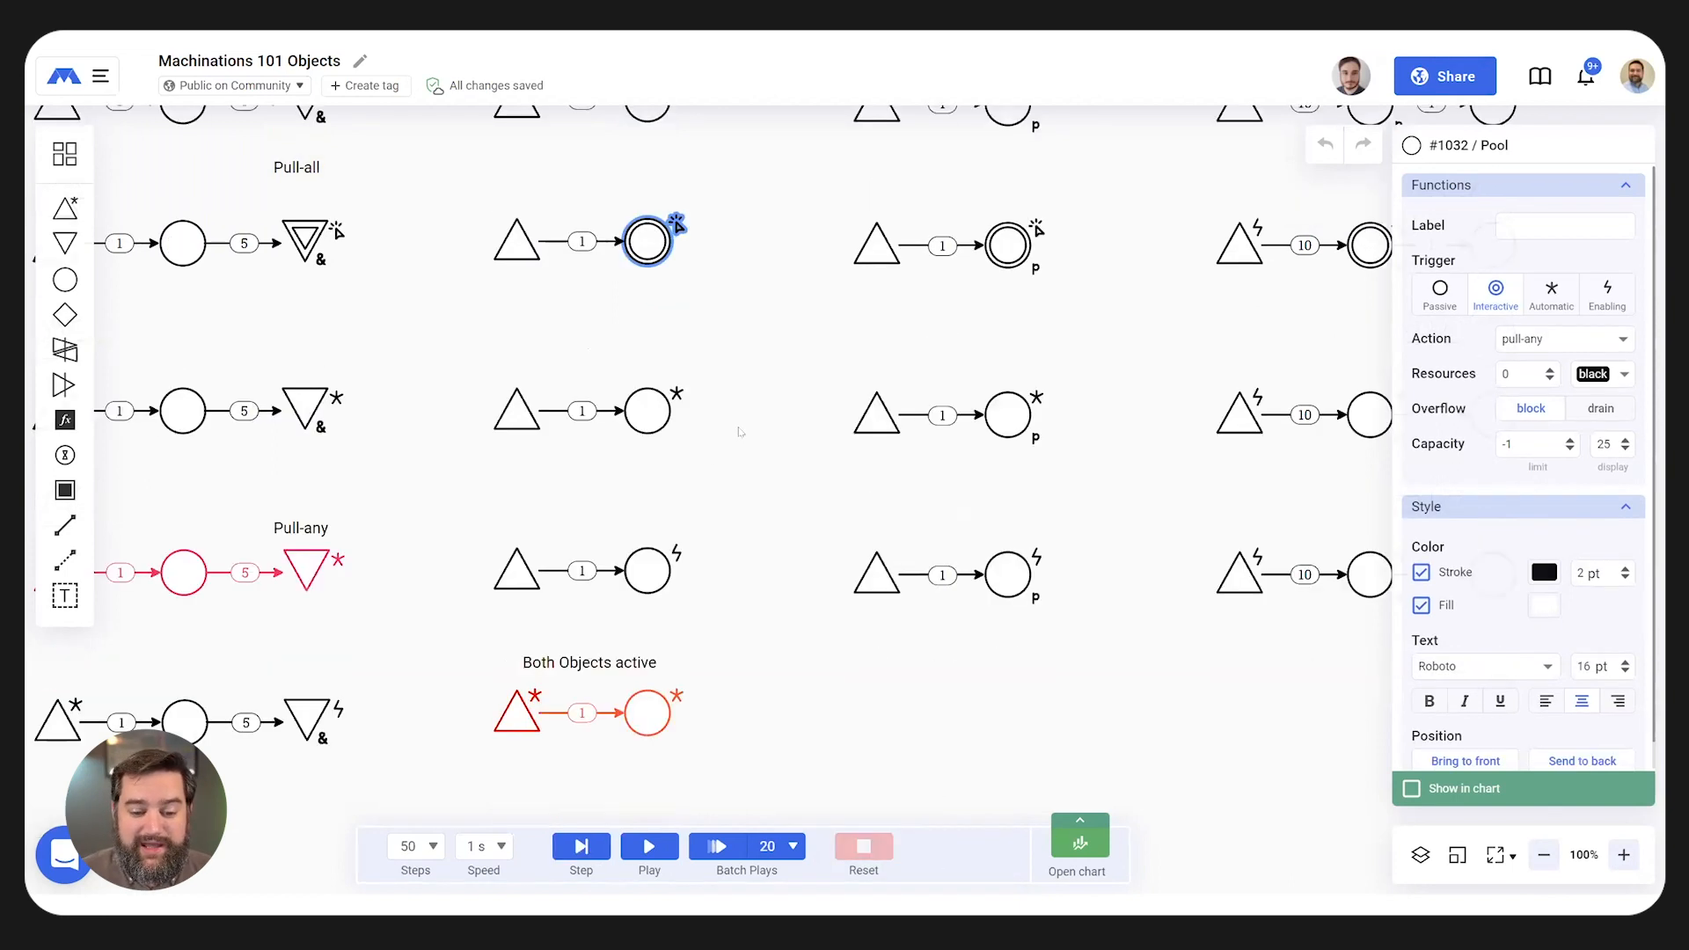
{"action": "left_click", "coordinate": [652, 847]}
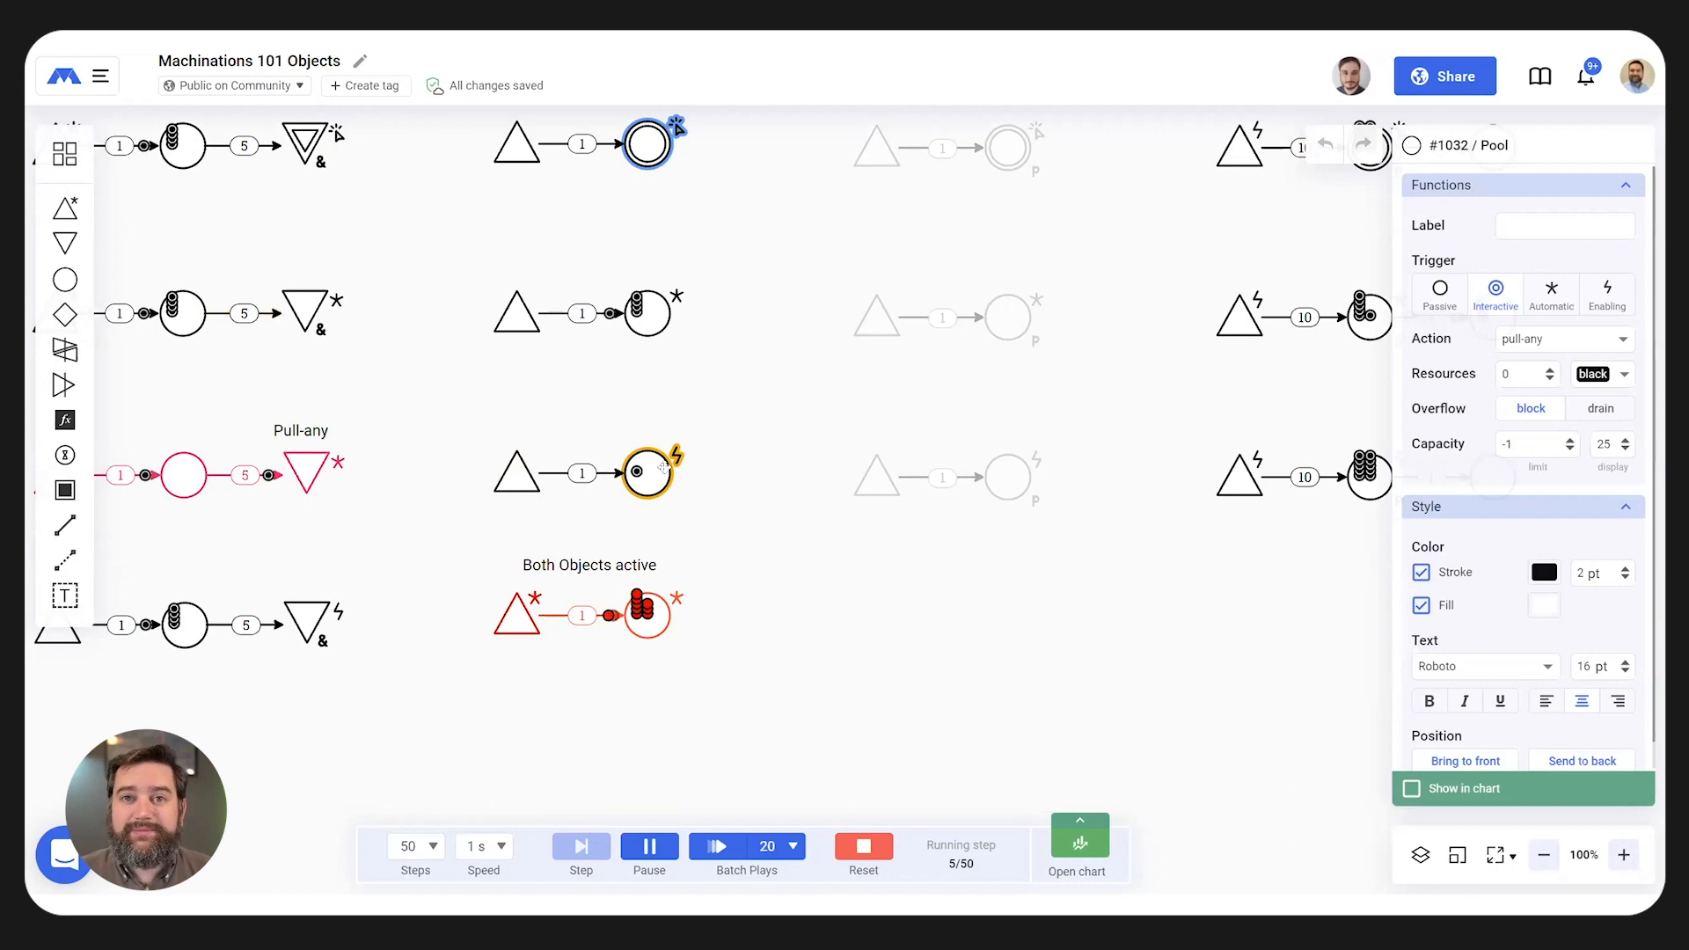
{"action": "left_click_drag", "start_coordinate": [718, 615], "coordinate": [850, 439]}
{"action": "left_click", "coordinate": [849, 439]}
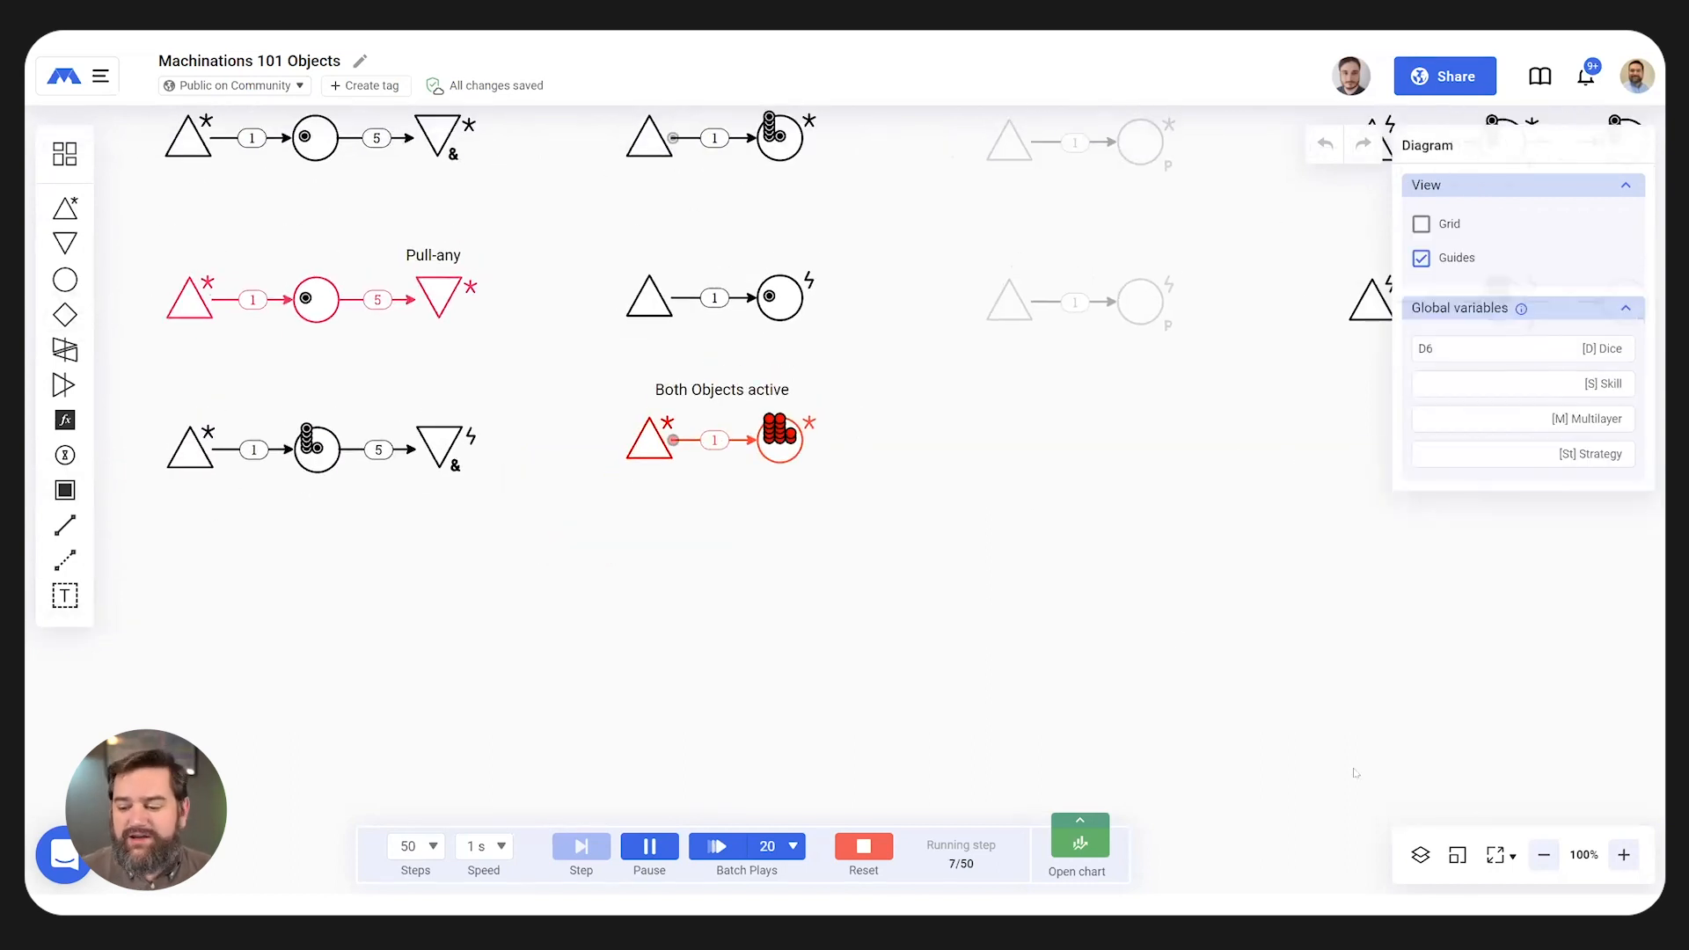
{"action": "left_click", "coordinate": [1623, 854]}
{"action": "left_click", "coordinate": [1623, 854]}
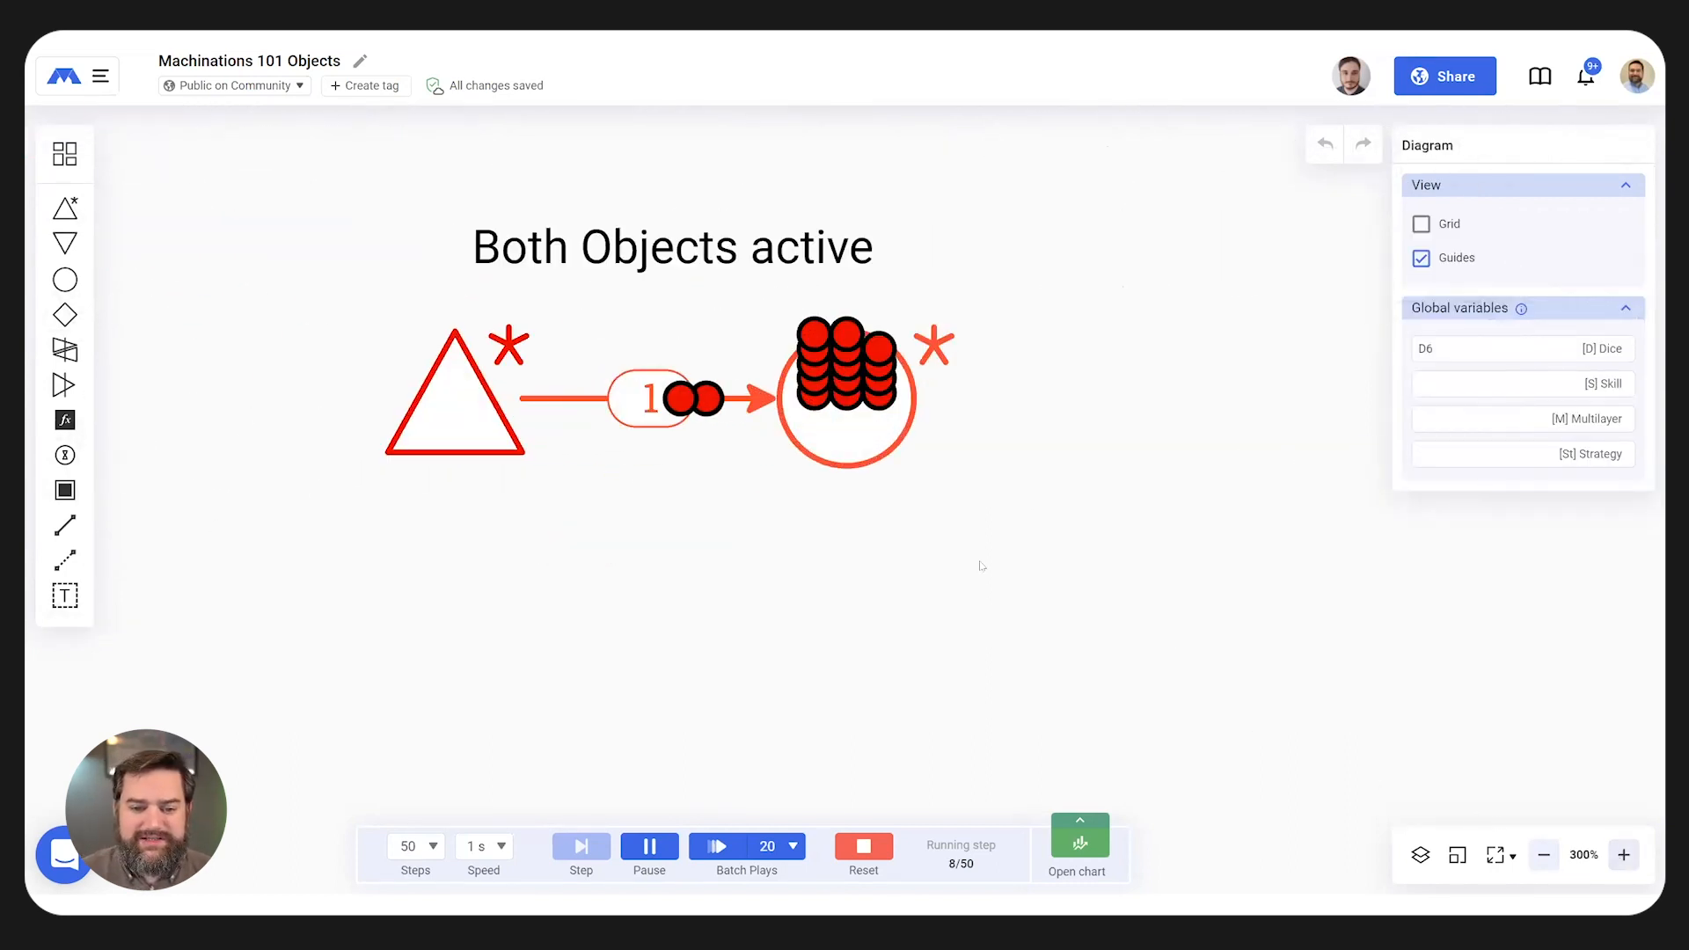
- Reset the run and inspect the settings of the "Both Objects active" chain's connection, source and pool
{"action": "left_click", "coordinate": [870, 847]}
{"action": "left_click", "coordinate": [649, 407]}
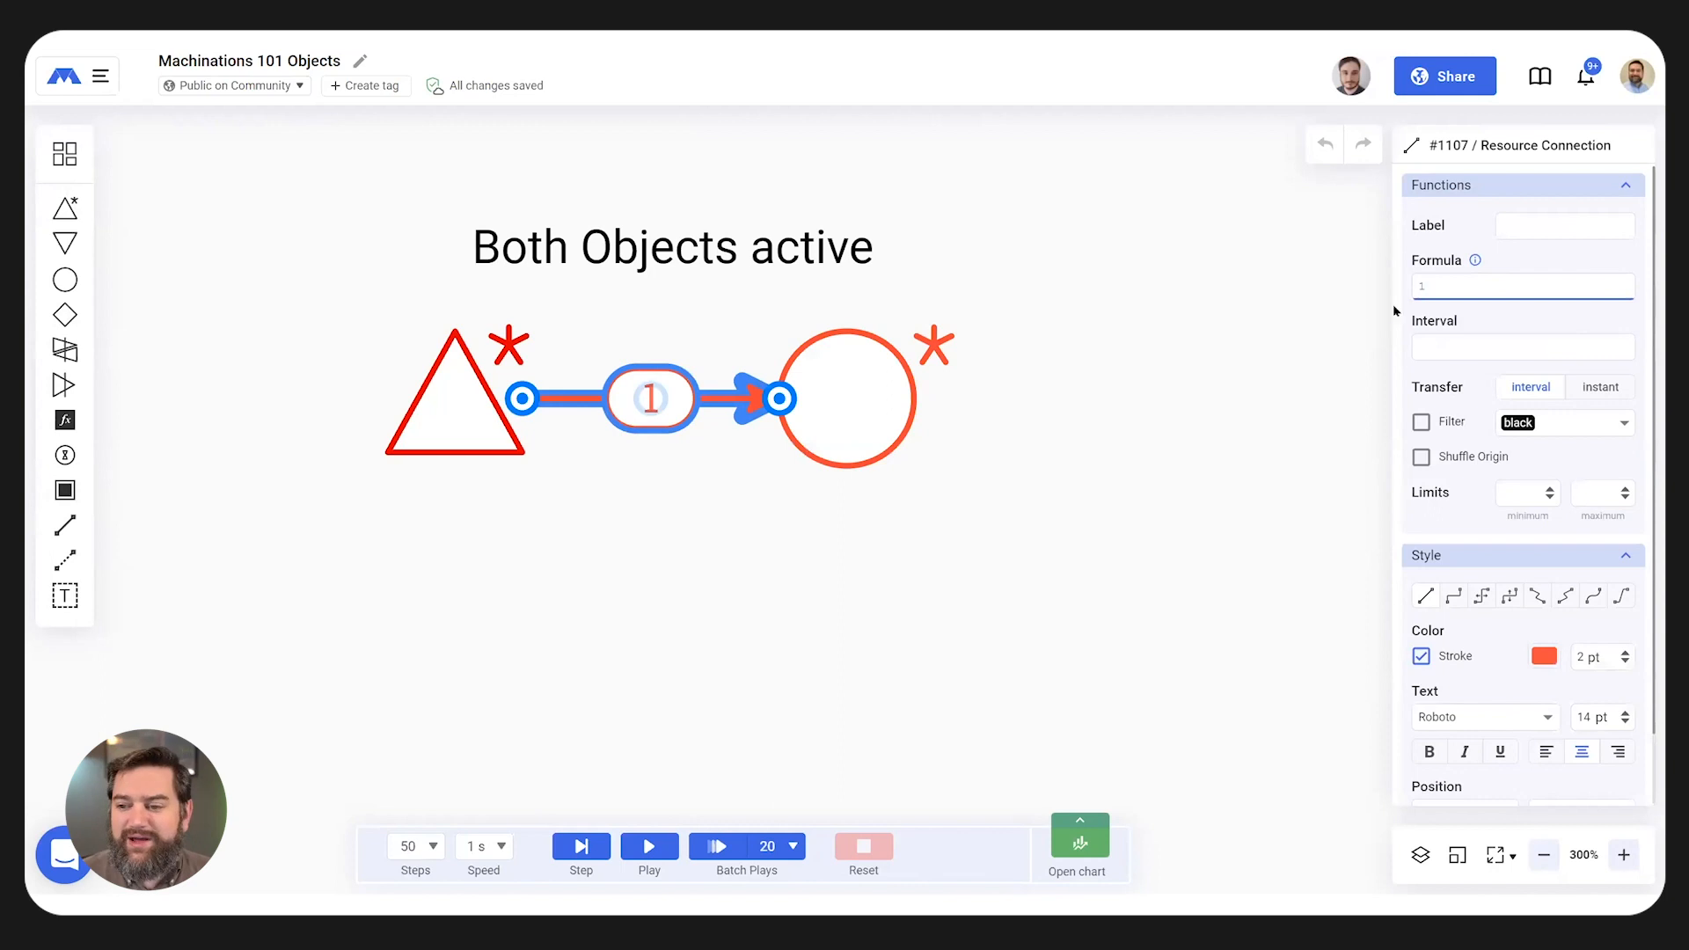
{"action": "left_click", "coordinate": [683, 588]}
{"action": "left_click", "coordinate": [474, 417]}
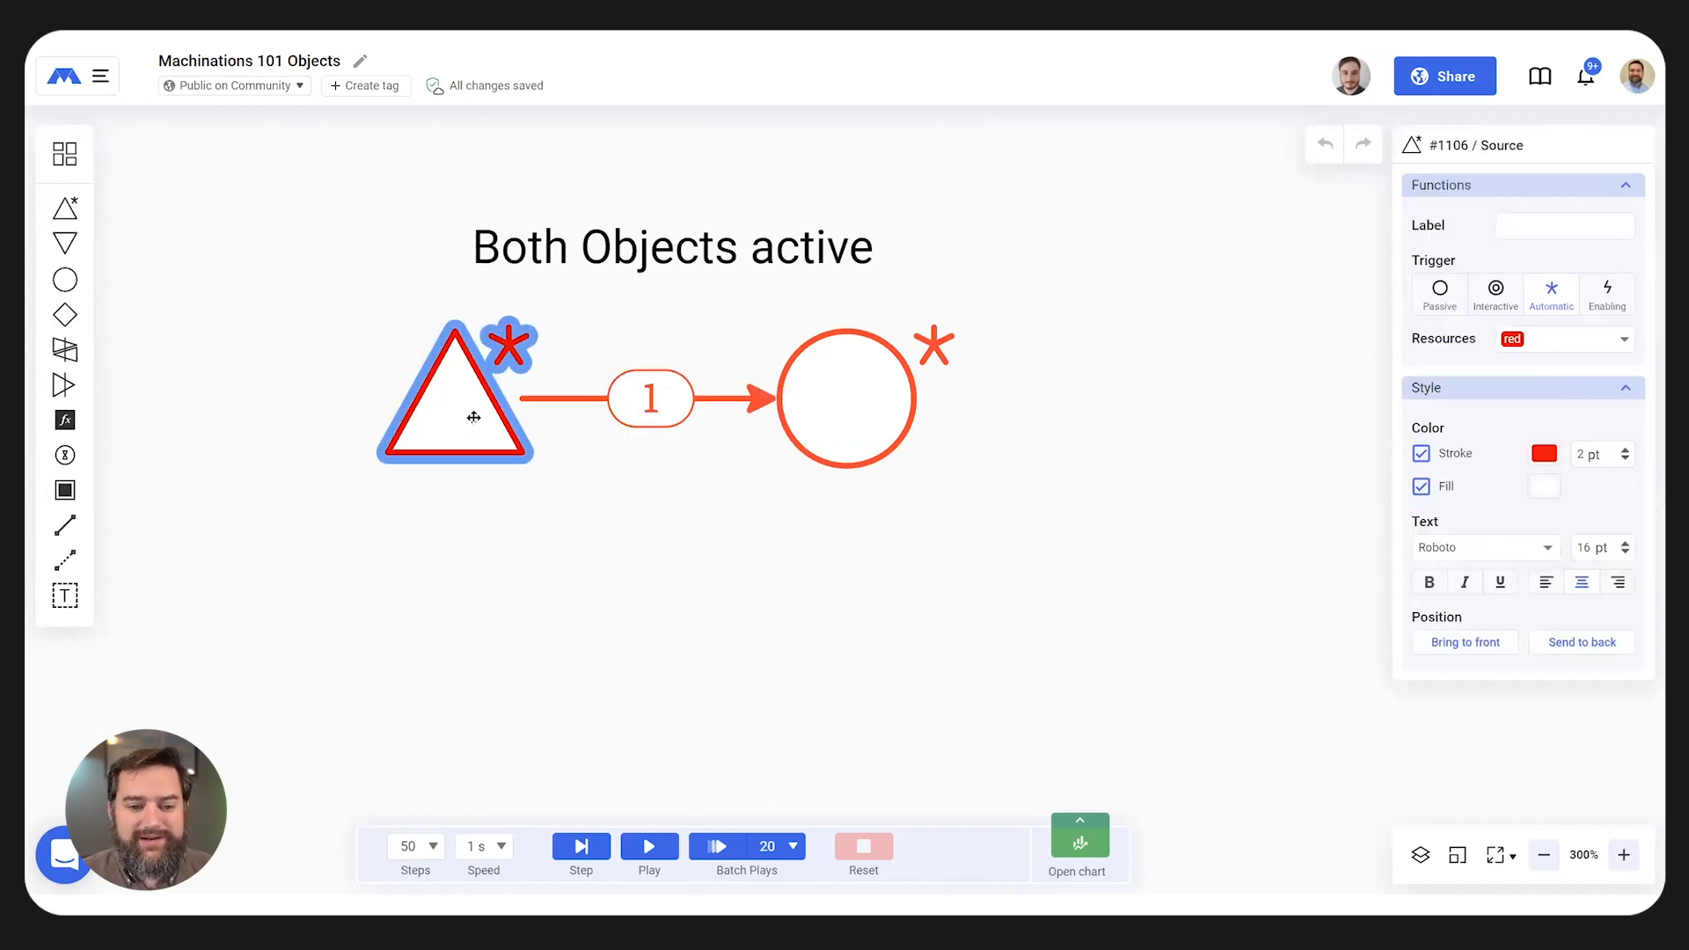
{"action": "left_click", "coordinate": [873, 396]}
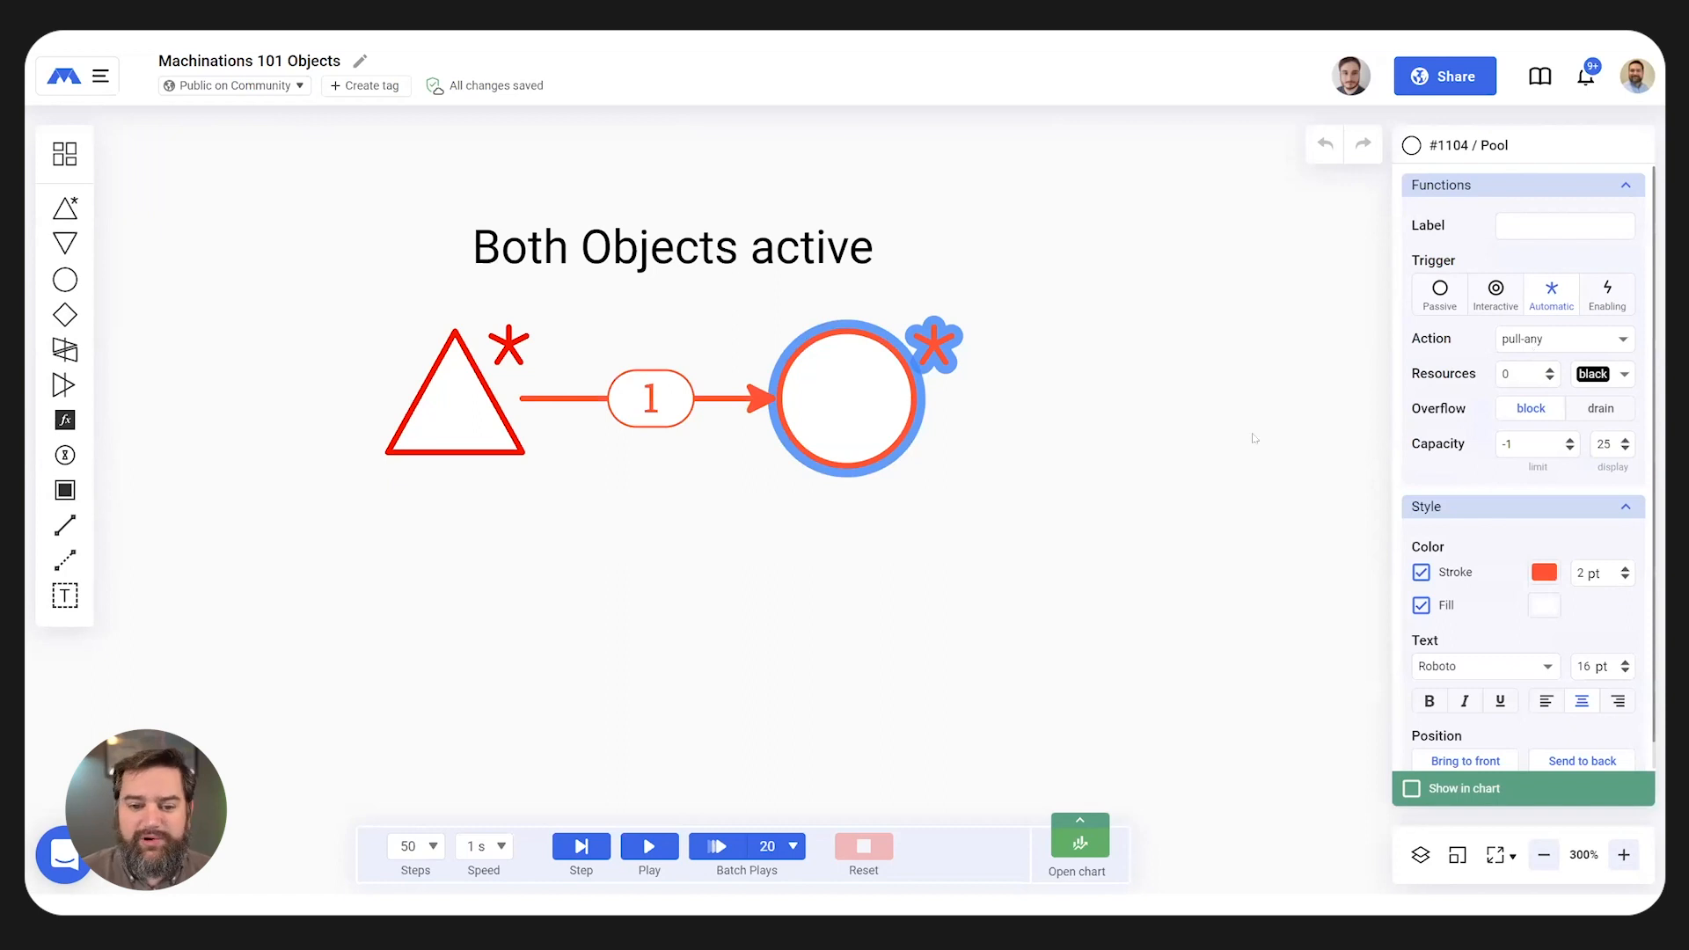
{"action": "left_click", "coordinate": [858, 614]}
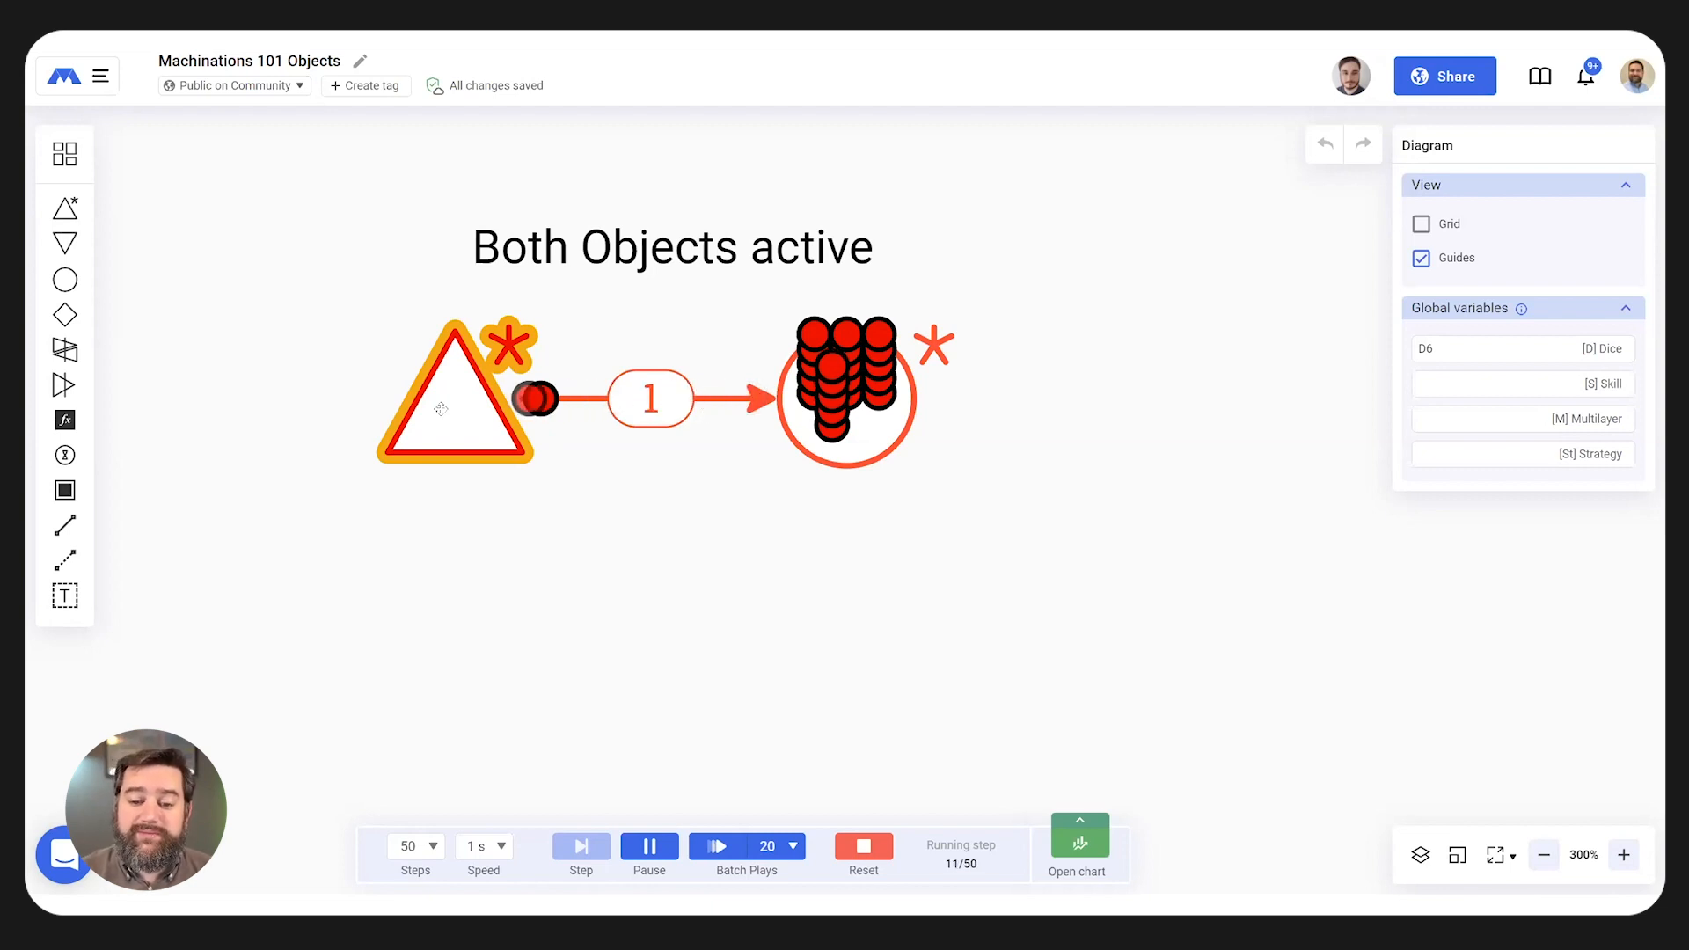
- Reset the simulation and show the pull-any and push-any pool columns at 150% zoom
{"action": "left_click", "coordinate": [867, 846]}
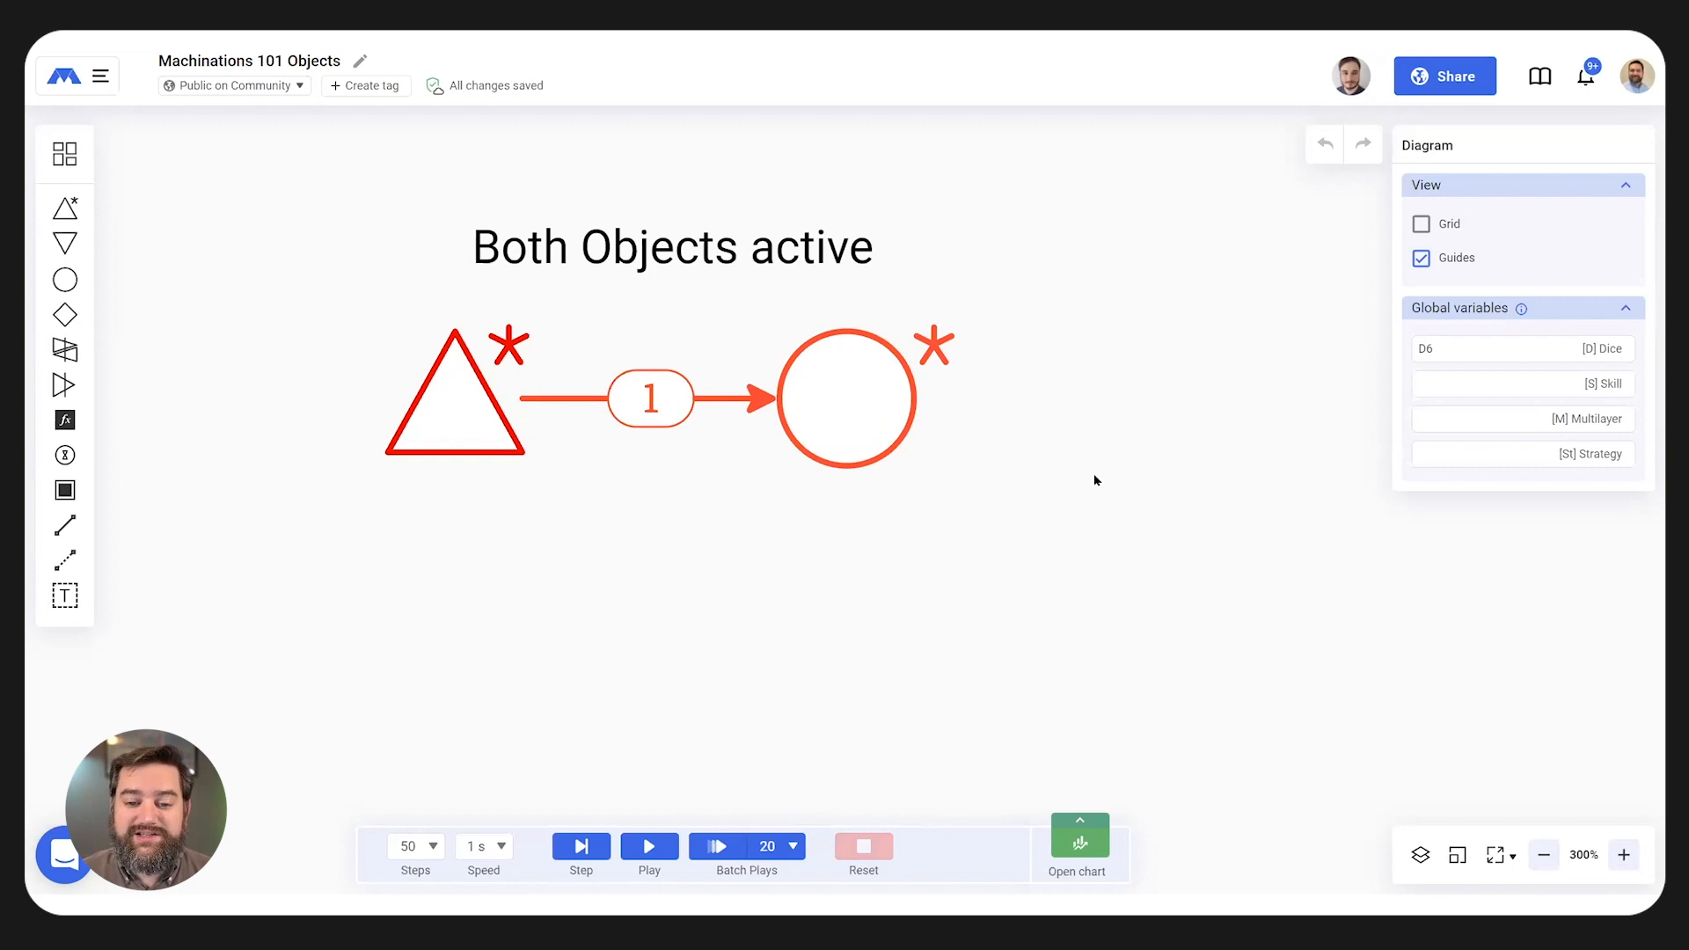
{"action": "left_click", "coordinate": [1543, 855]}
{"action": "scroll", "coordinate": [1049, 368], "scroll_direction": "up", "scroll_amount": 10}
{"action": "scroll", "coordinate": [1050, 367], "scroll_direction": "right", "scroll_amount": 5}
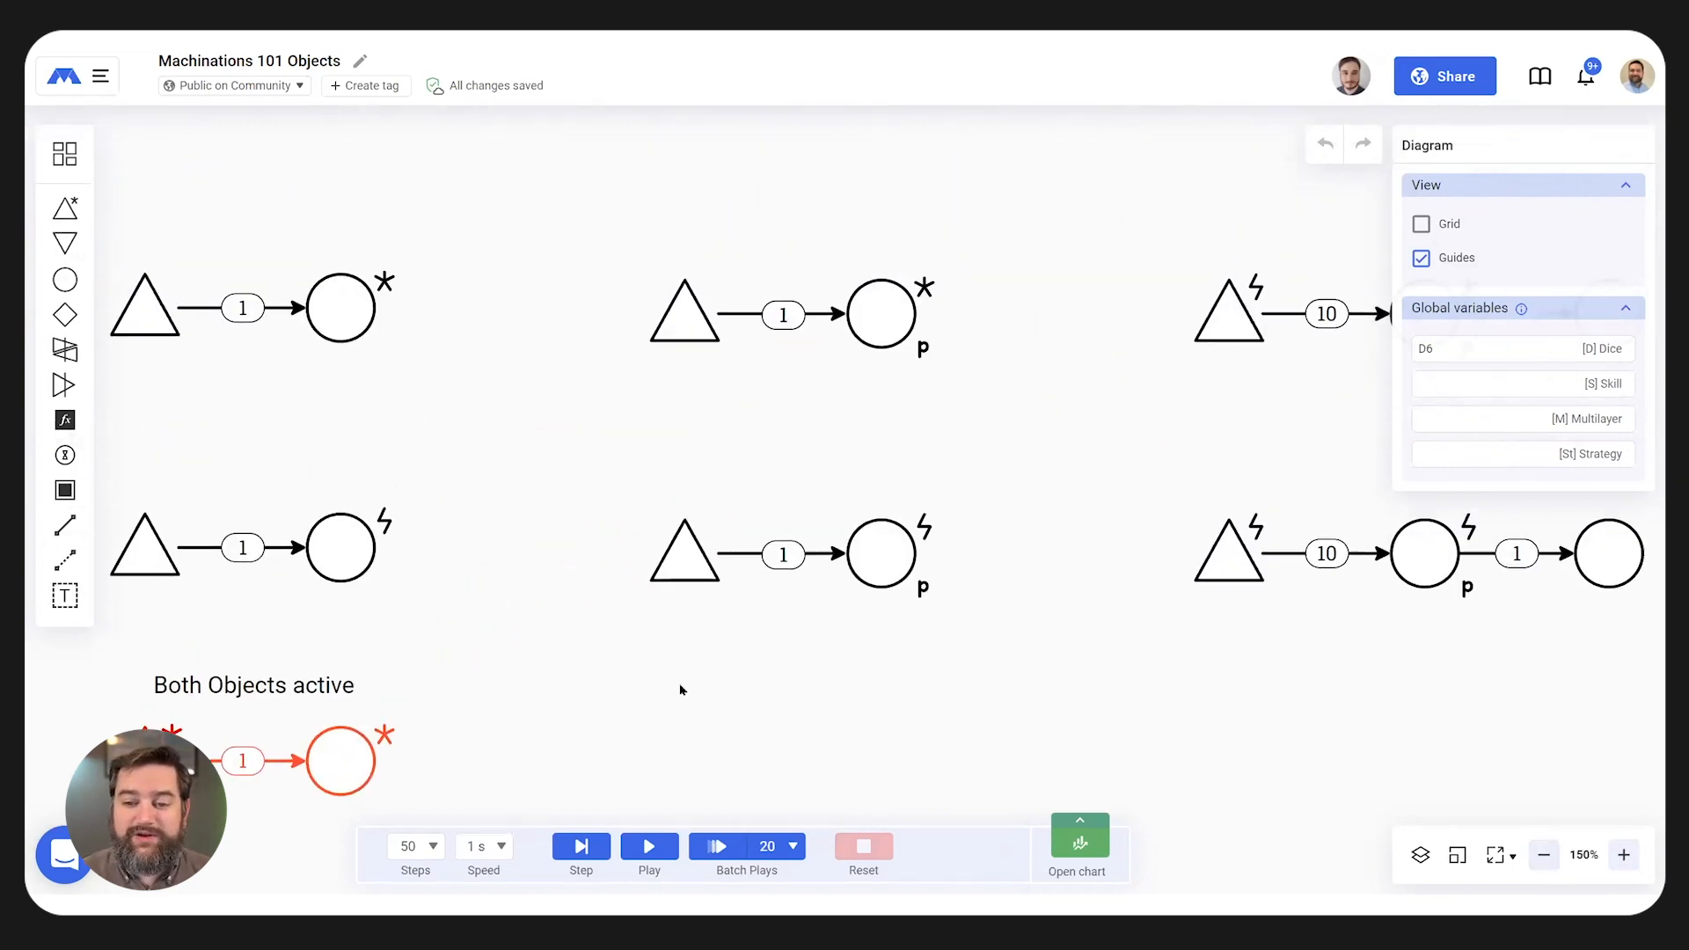
{"action": "scroll", "coordinate": [992, 473], "scroll_direction": "down", "scroll_amount": 3}
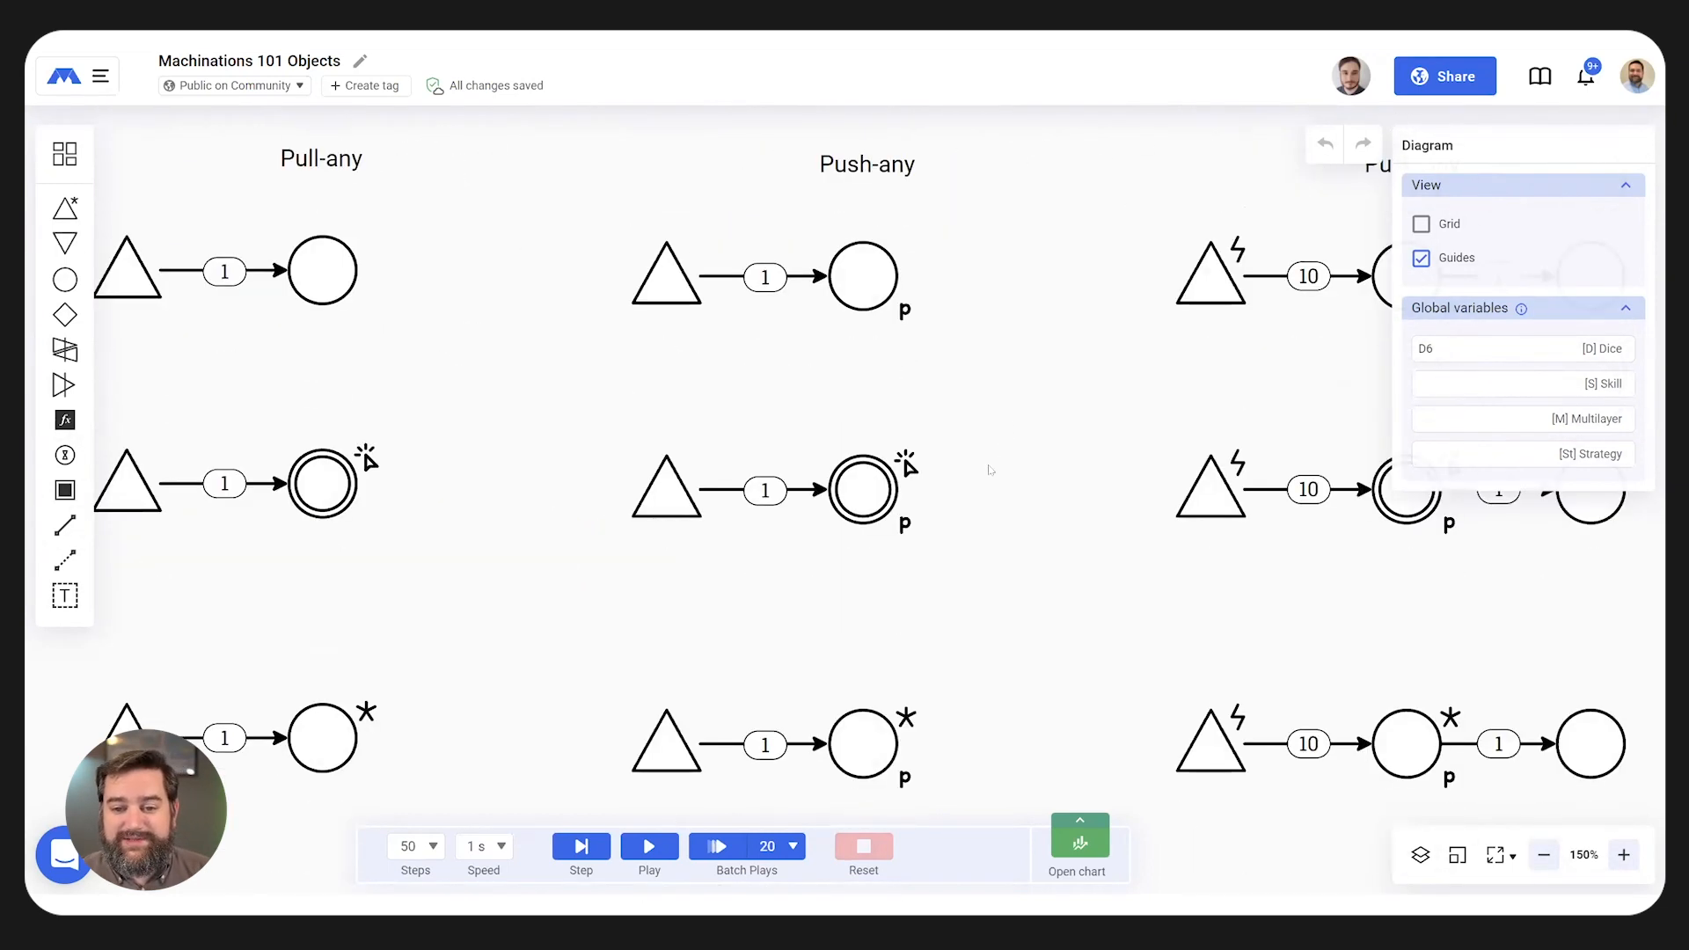
- Start the simulation and check the Action setting of the passive push-any pool in the first row without changing it
{"action": "left_click", "coordinate": [649, 847]}
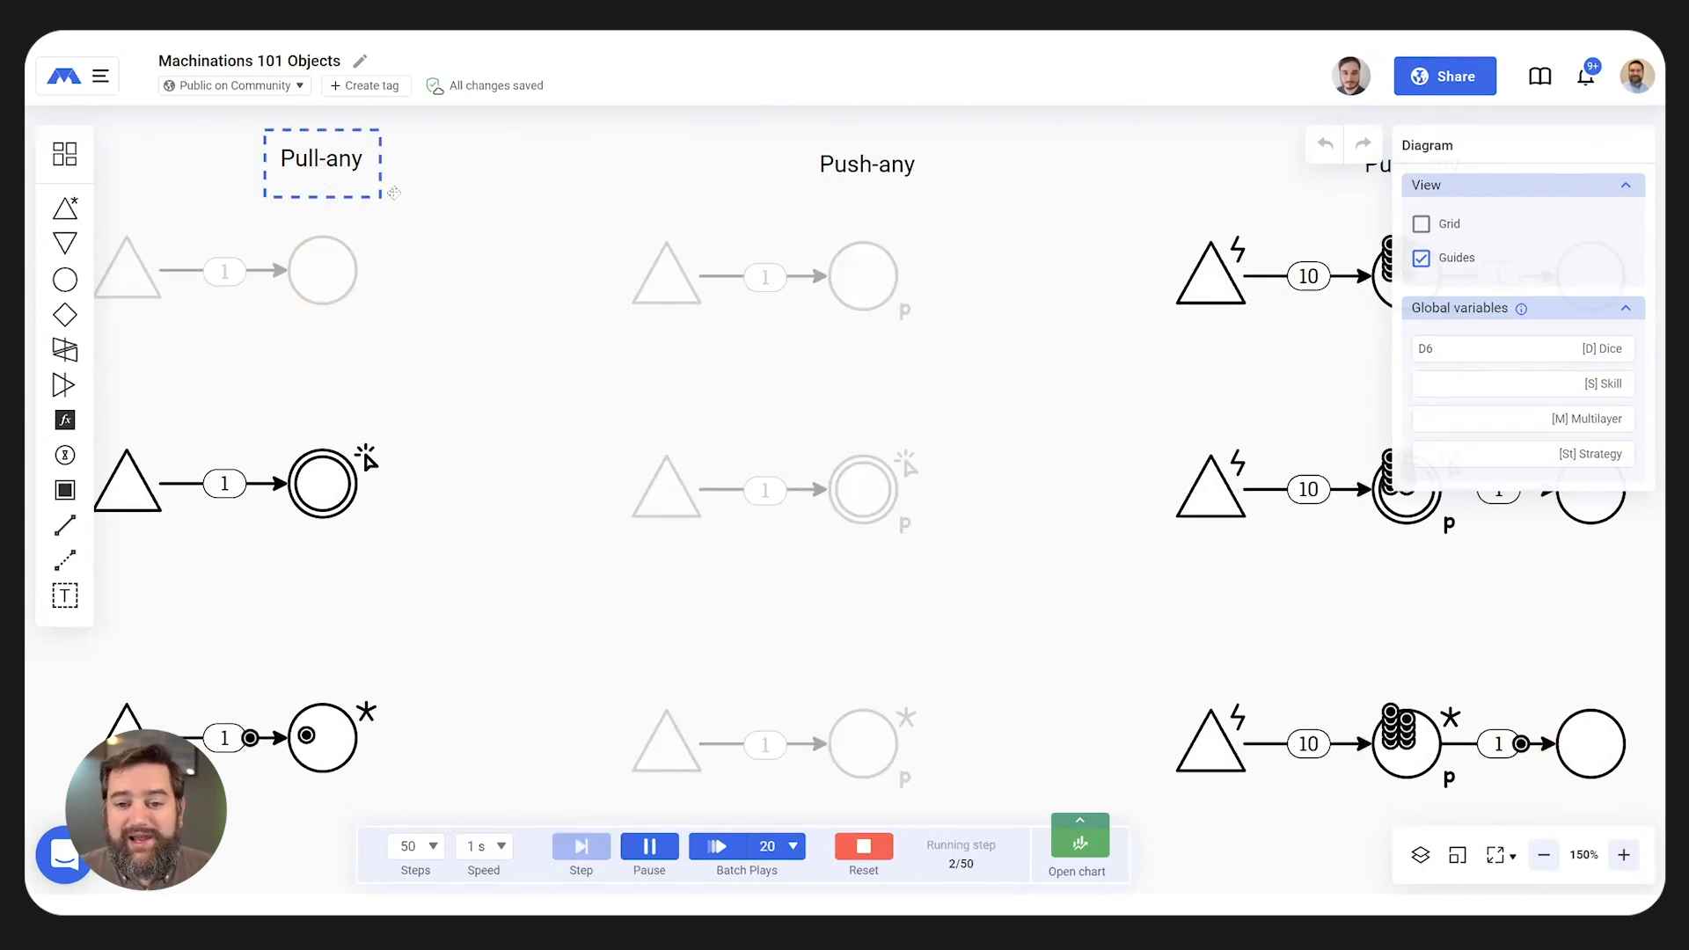
{"action": "left_click", "coordinate": [862, 276]}
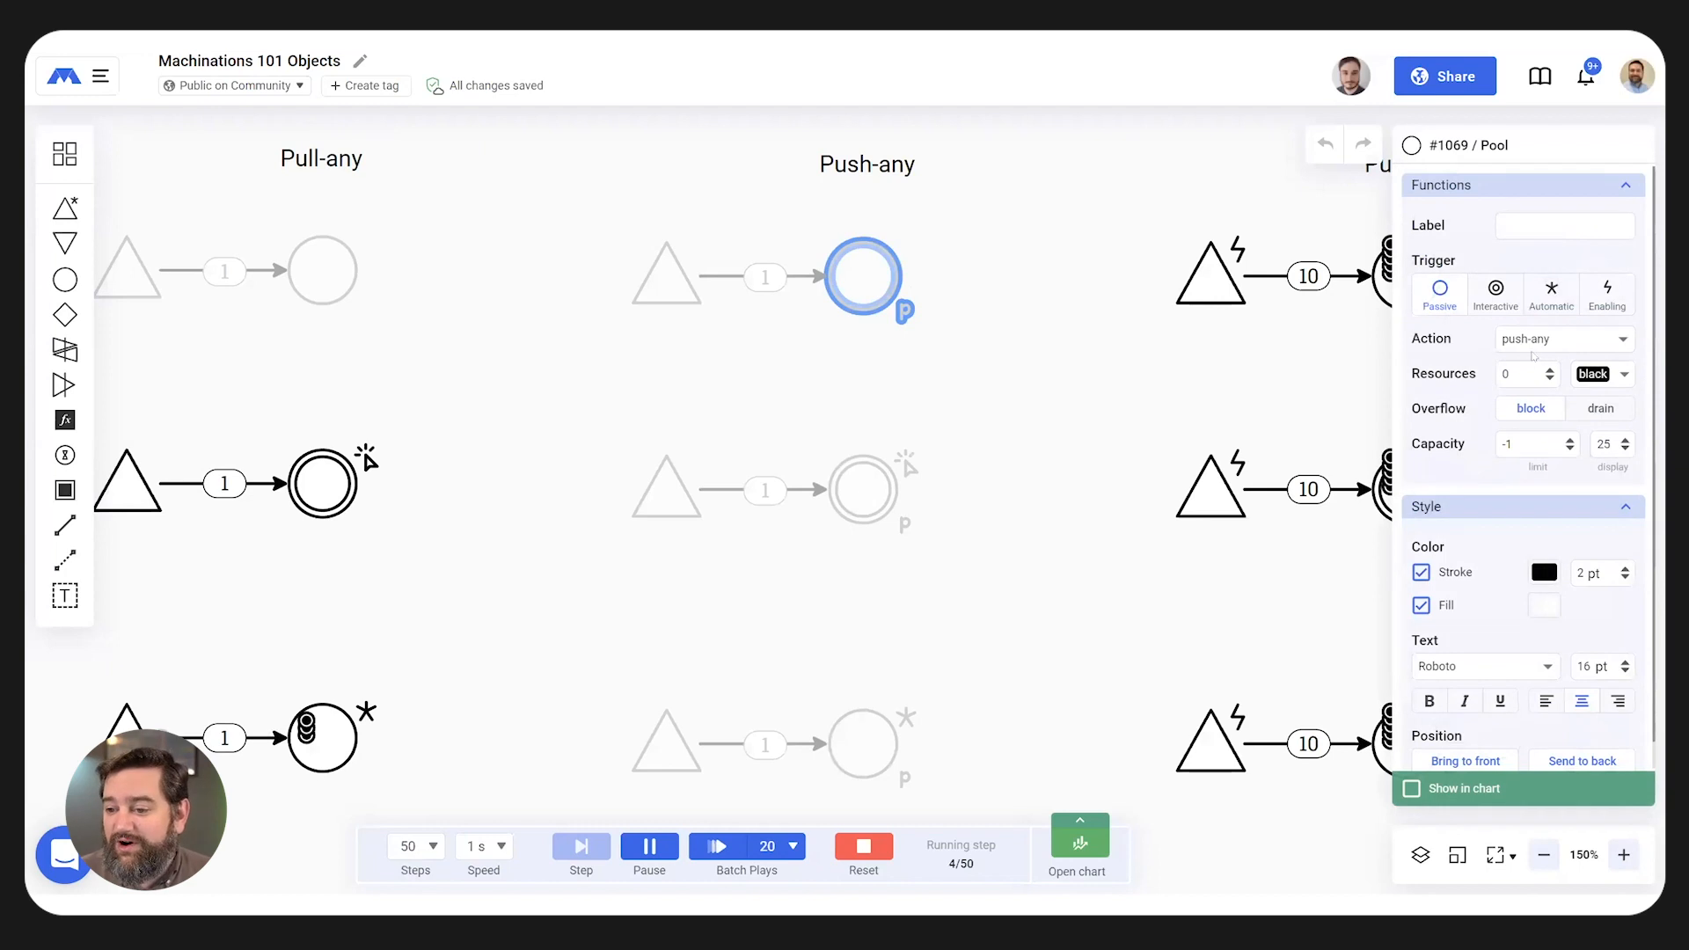
{"action": "left_click", "coordinate": [1544, 339]}
{"action": "left_click", "coordinate": [1029, 366]}
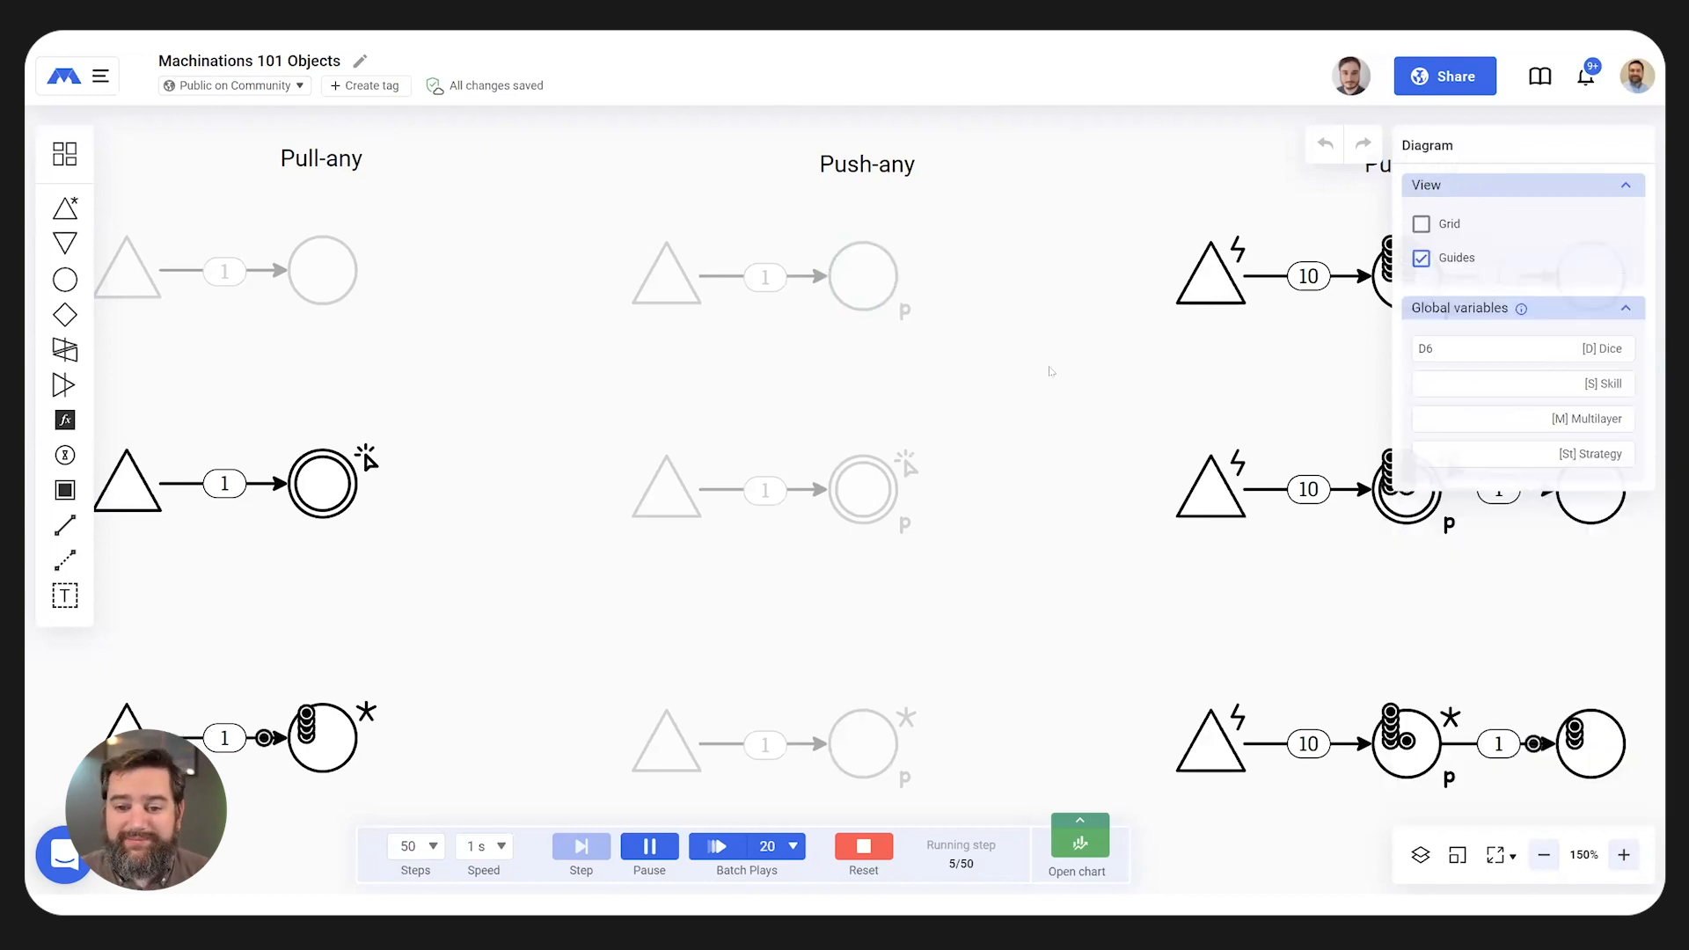
{"action": "scroll", "coordinate": [894, 339], "scroll_direction": "down", "scroll_amount": 5}
{"action": "scroll", "coordinate": [879, 374], "scroll_direction": "up", "scroll_amount": 5}
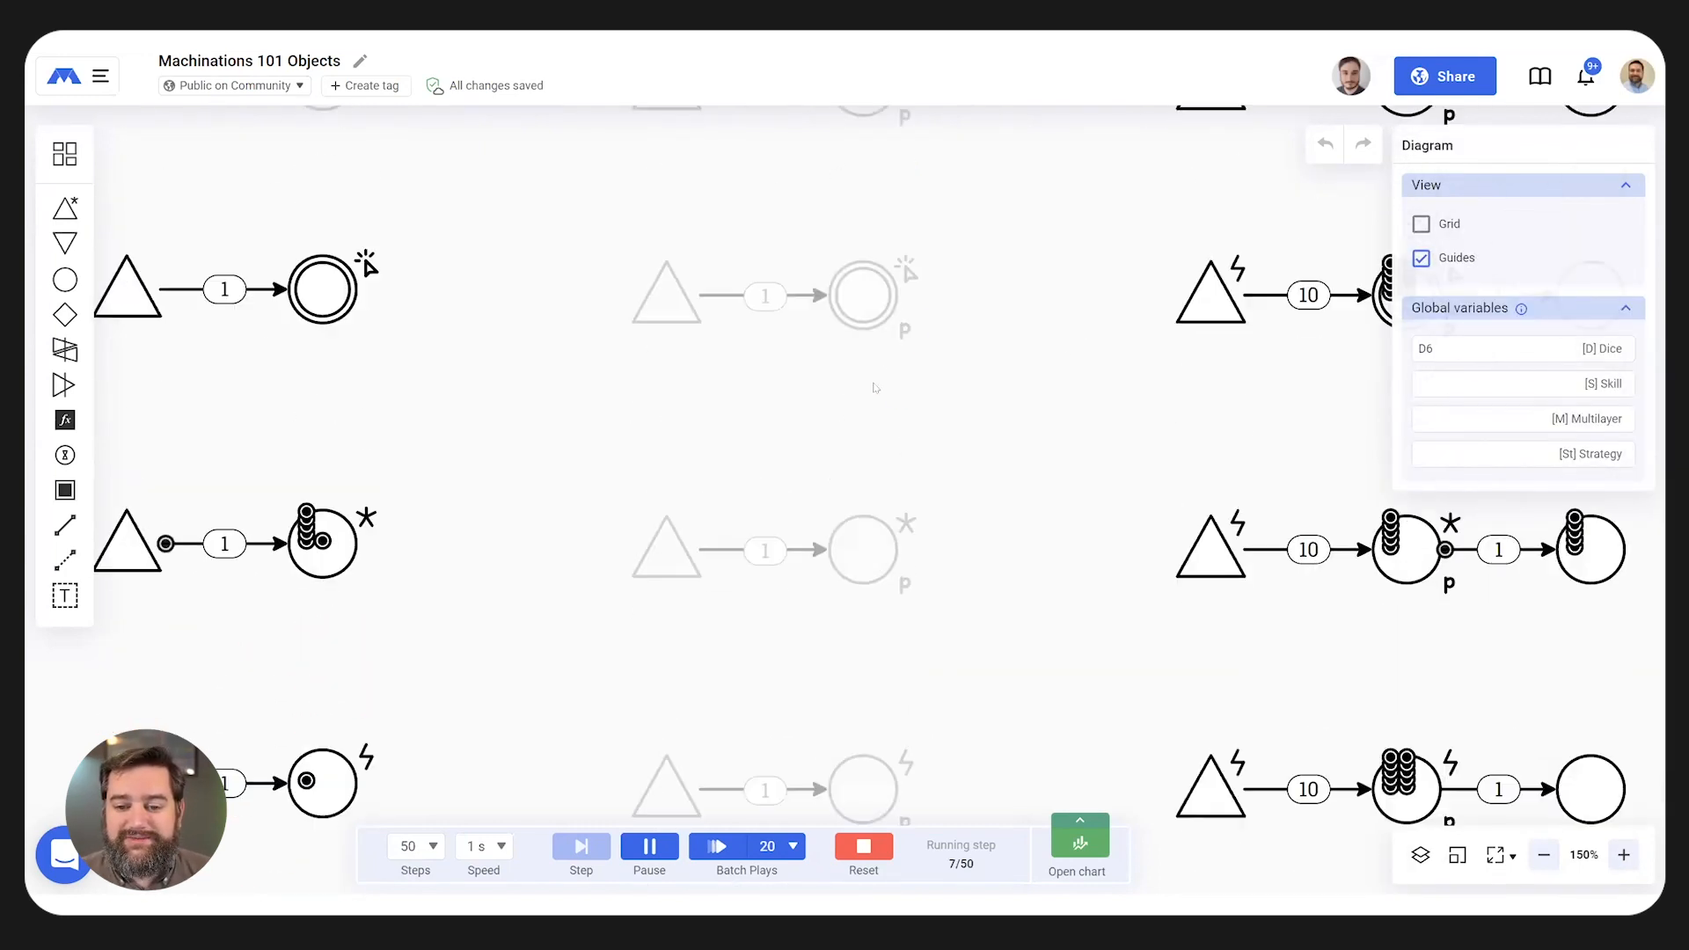
{"action": "left_click", "coordinate": [859, 282]}
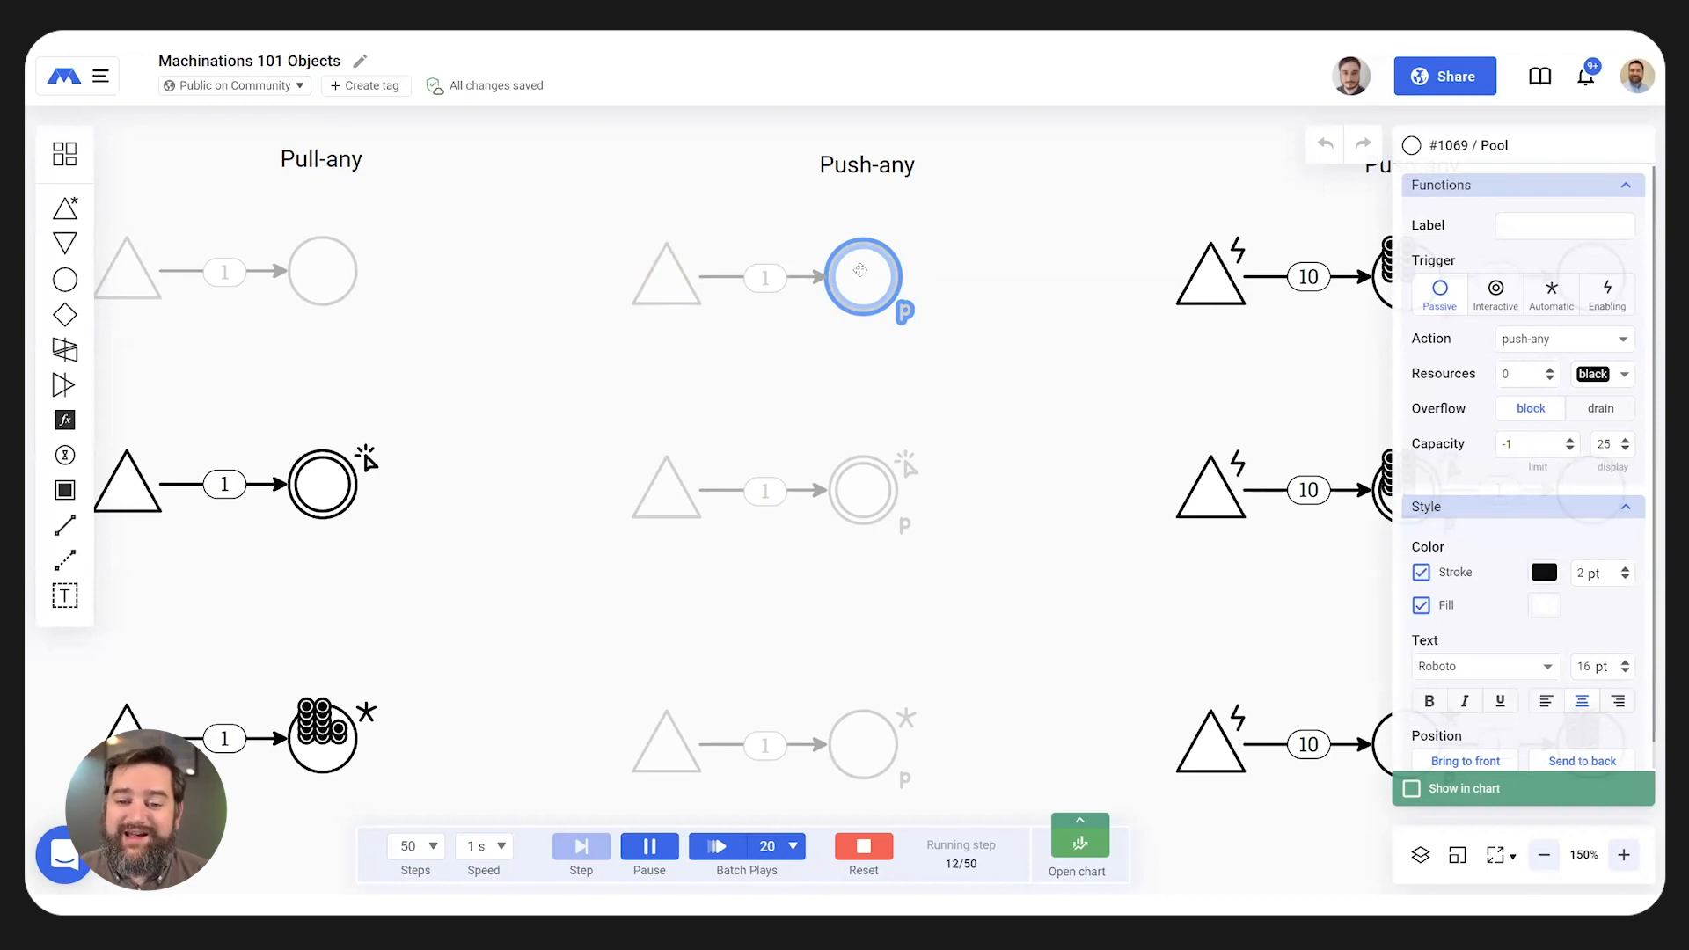
- Restart the simulation and fire the interactive push-any pool fed by the enabling source with a rate of 10
{"action": "left_click_drag", "start_coordinate": [1091, 426], "coordinate": [437, 490]}
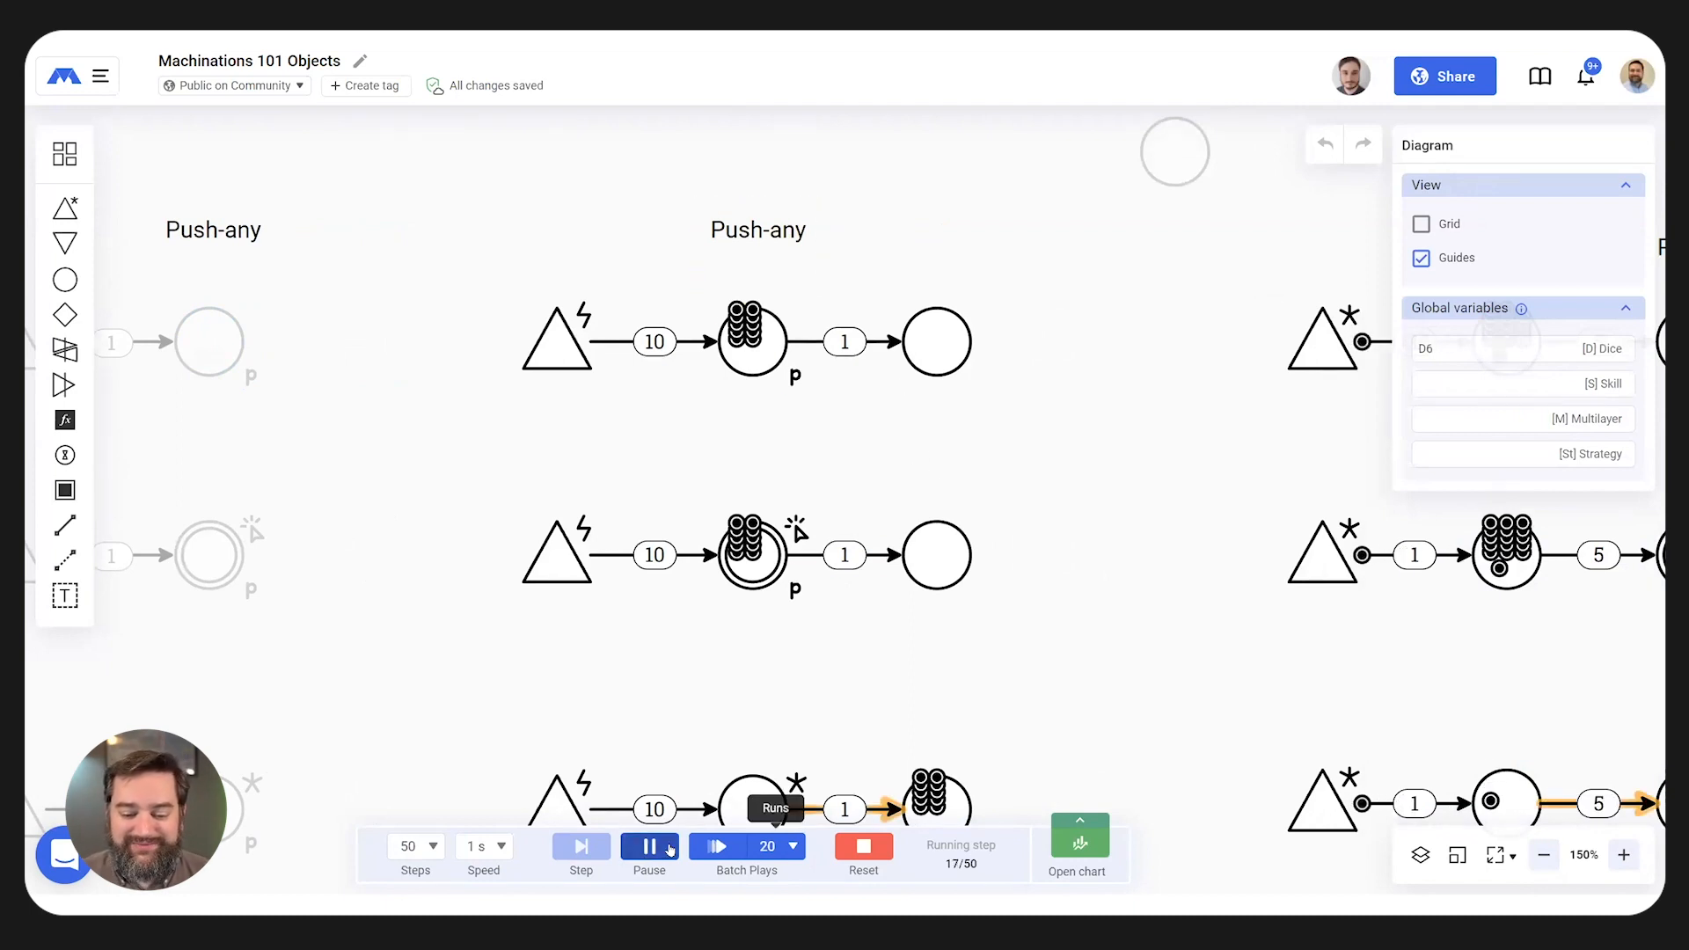
{"action": "left_click", "coordinate": [863, 846]}
{"action": "left_click", "coordinate": [650, 847]}
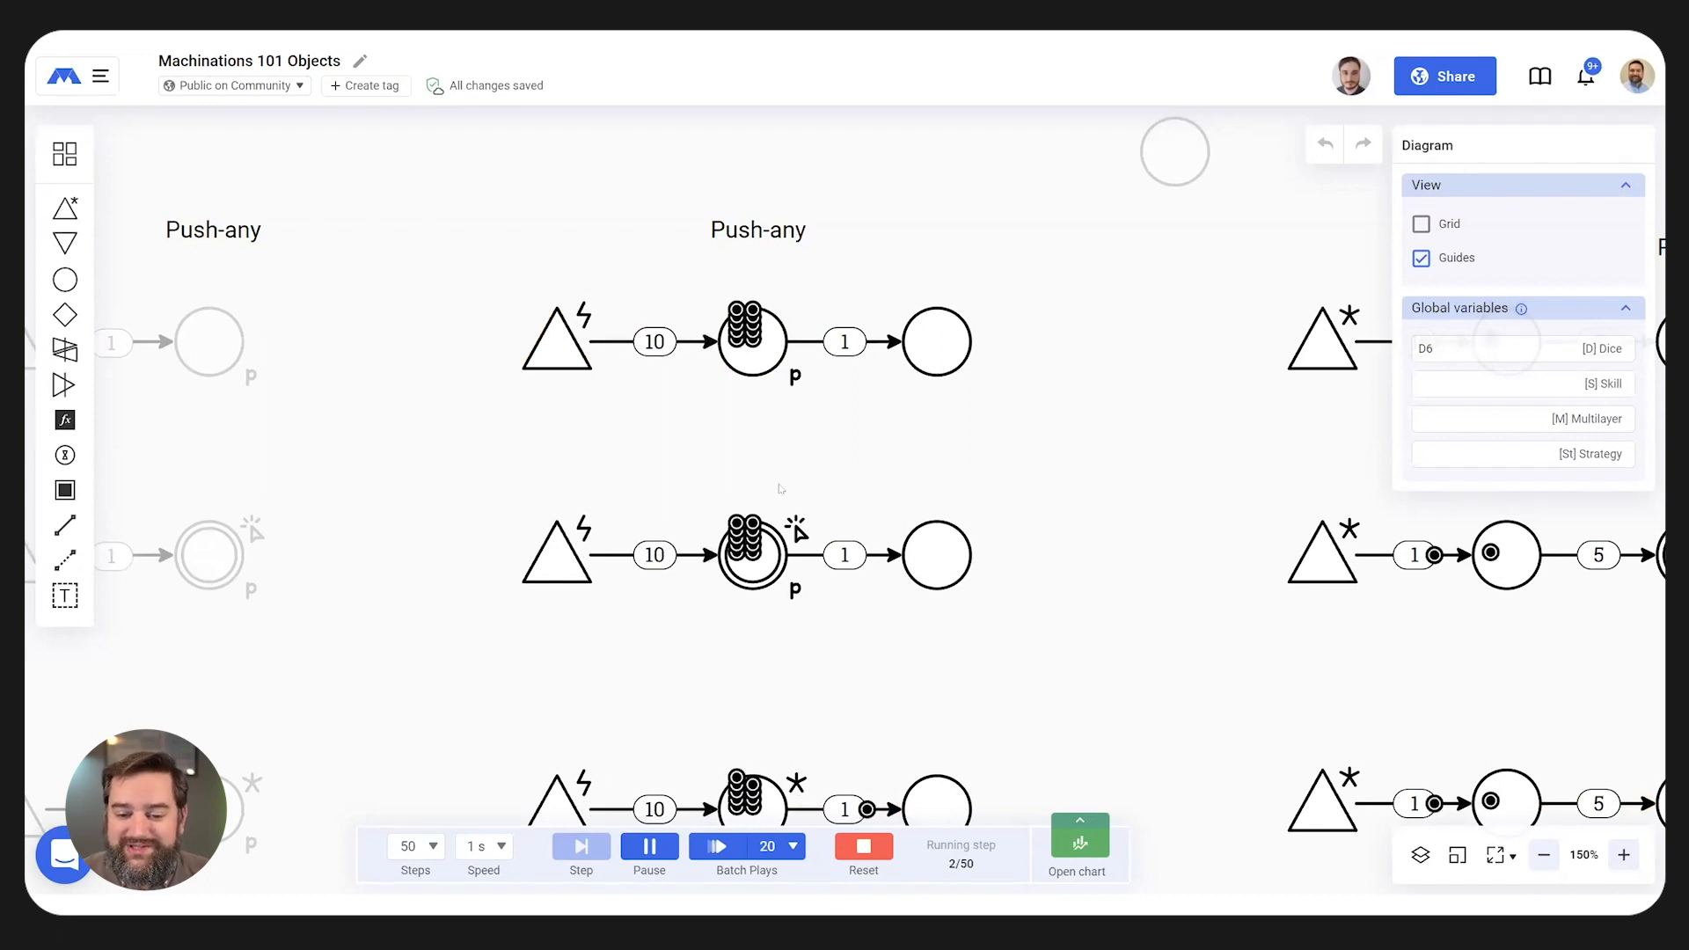
{"action": "left_click", "coordinate": [754, 570]}
{"action": "left_click", "coordinate": [757, 566]}
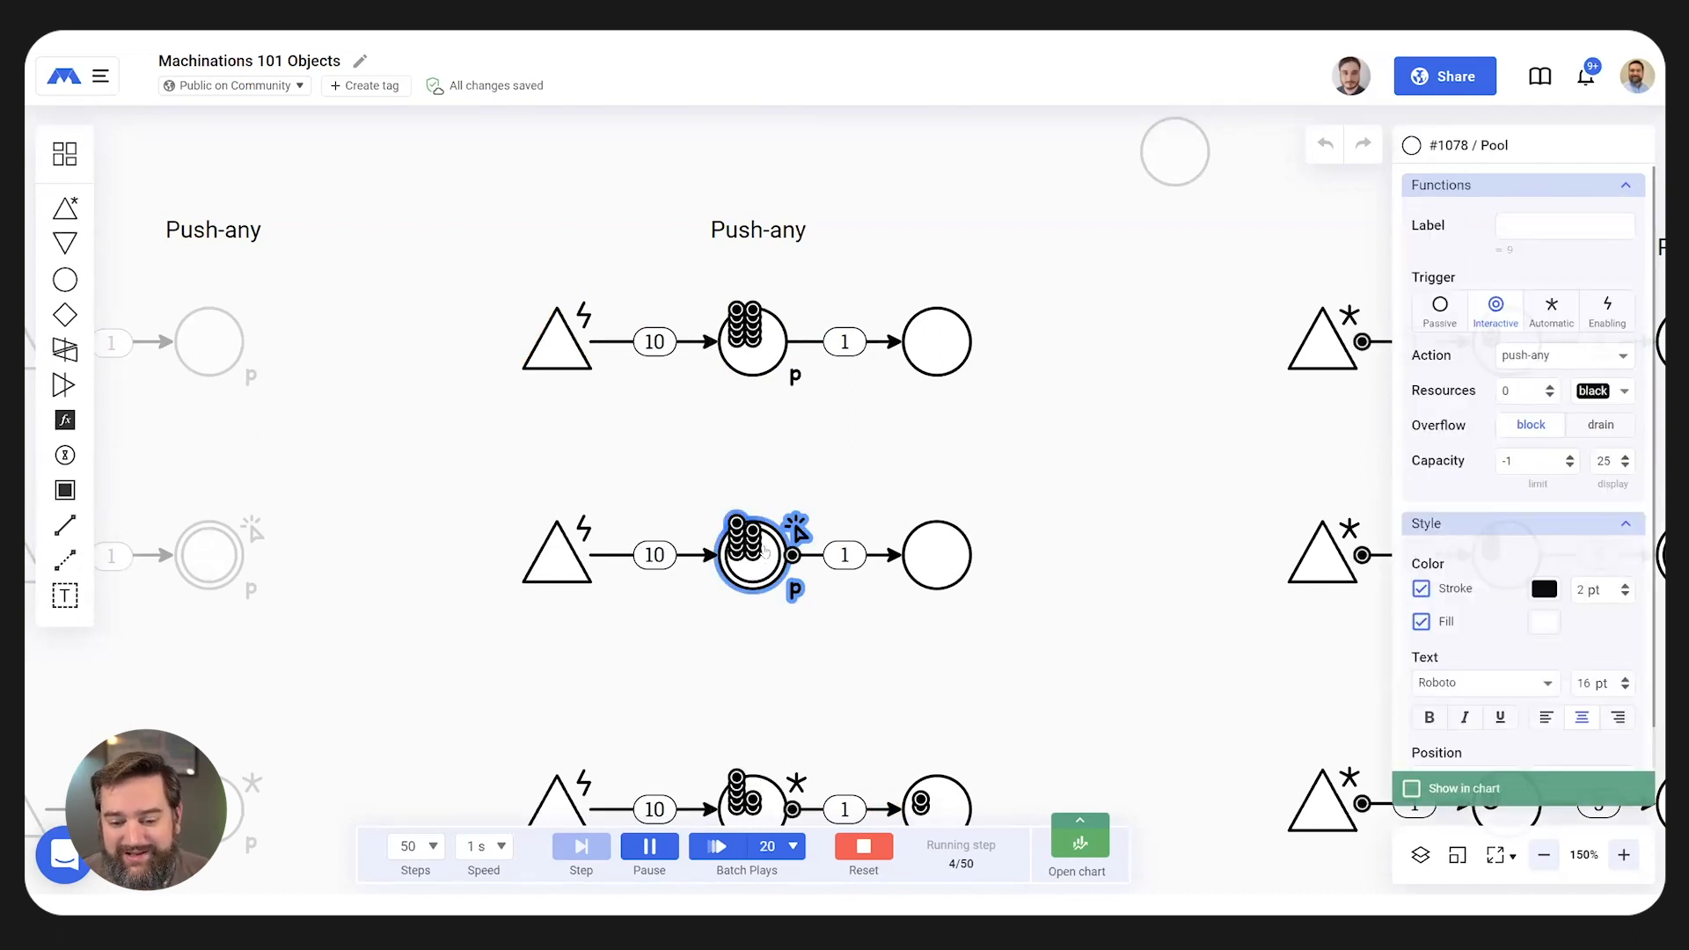
- Fire the interactive push-any pool again, view the automatic and enabling rows, and reset the simulation
{"action": "left_click", "coordinate": [756, 563]}
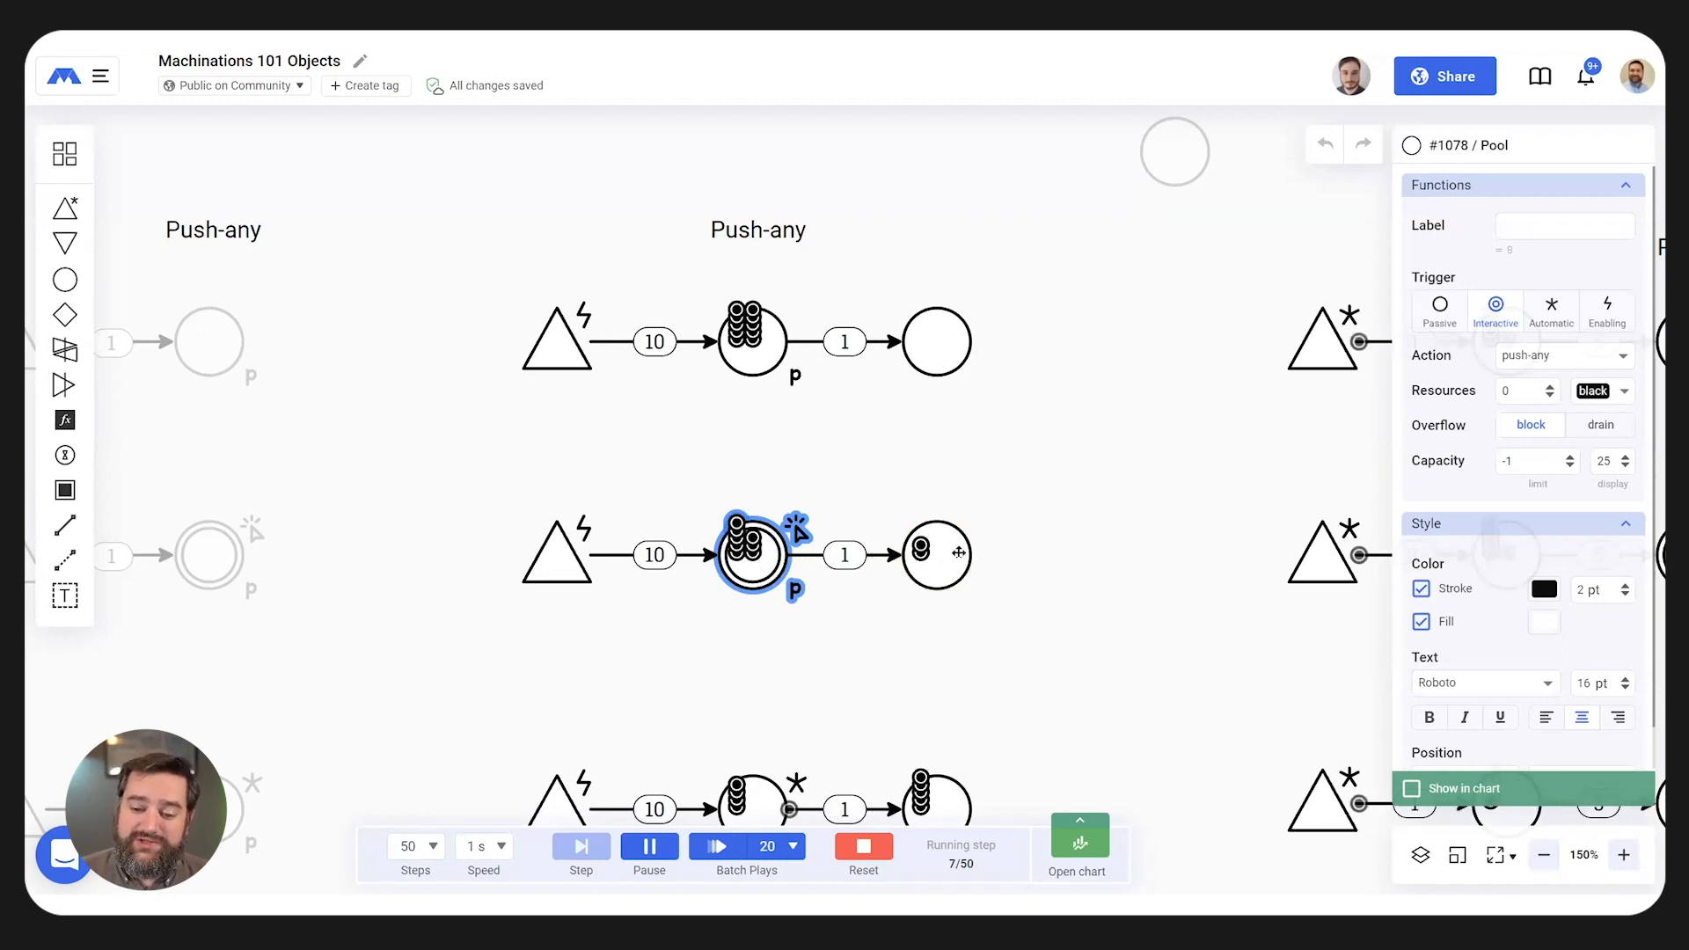
{"action": "scroll", "coordinate": [959, 553], "scroll_direction": "down", "scroll_amount": 5}
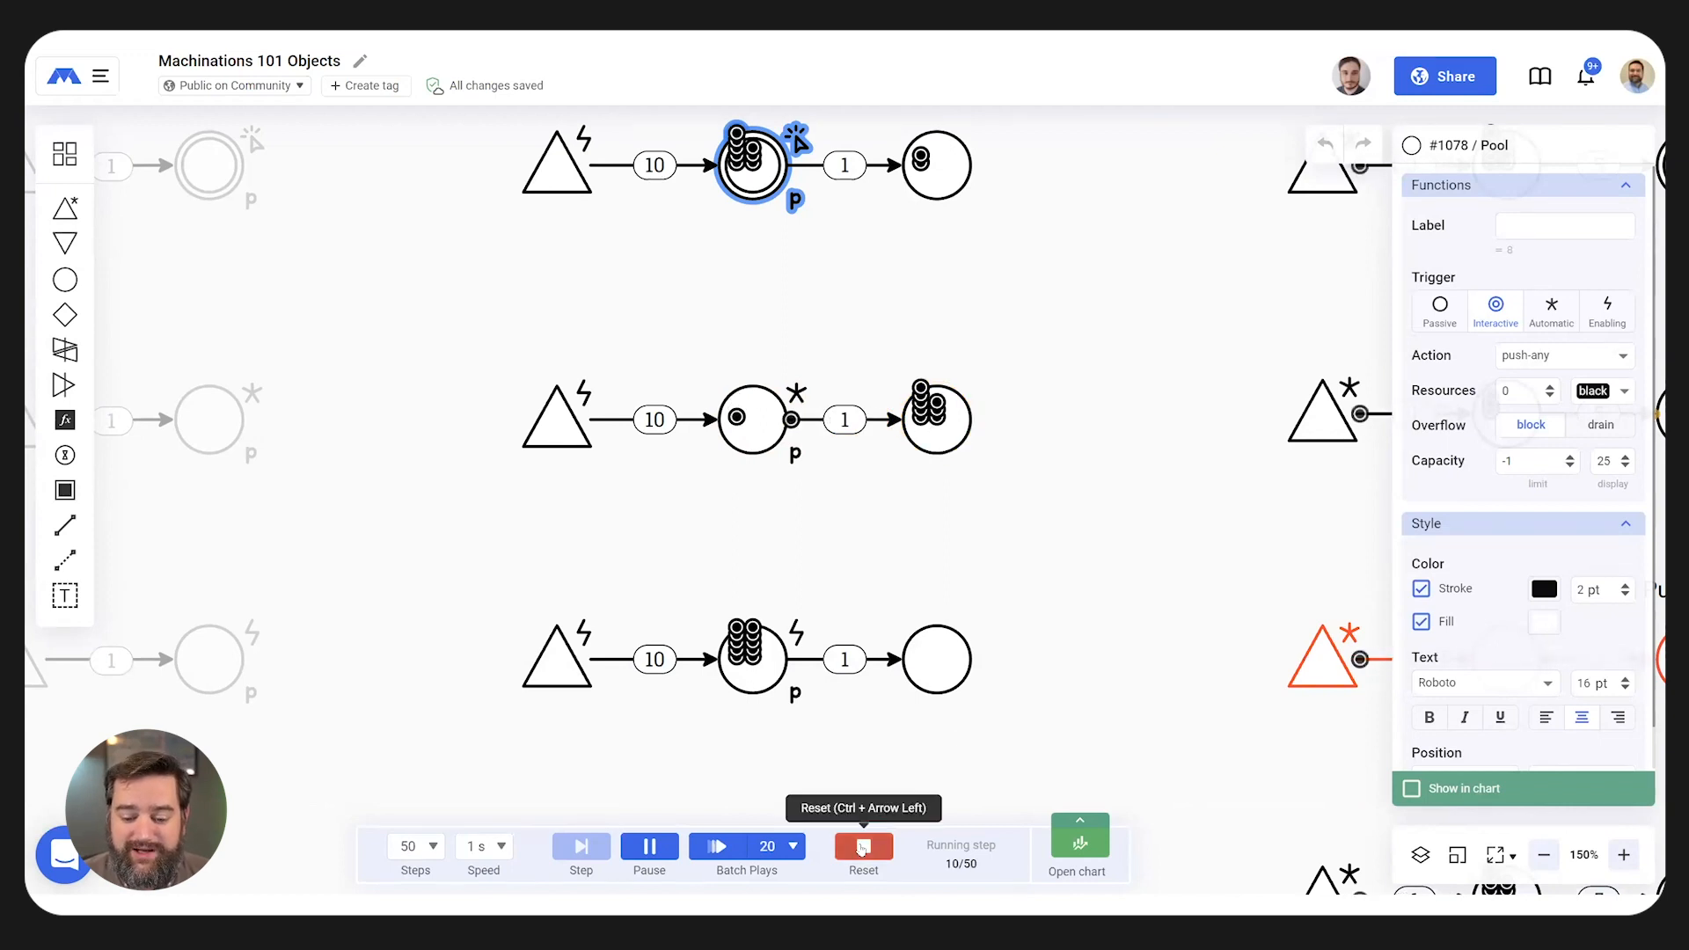
{"action": "left_click", "coordinate": [862, 848]}
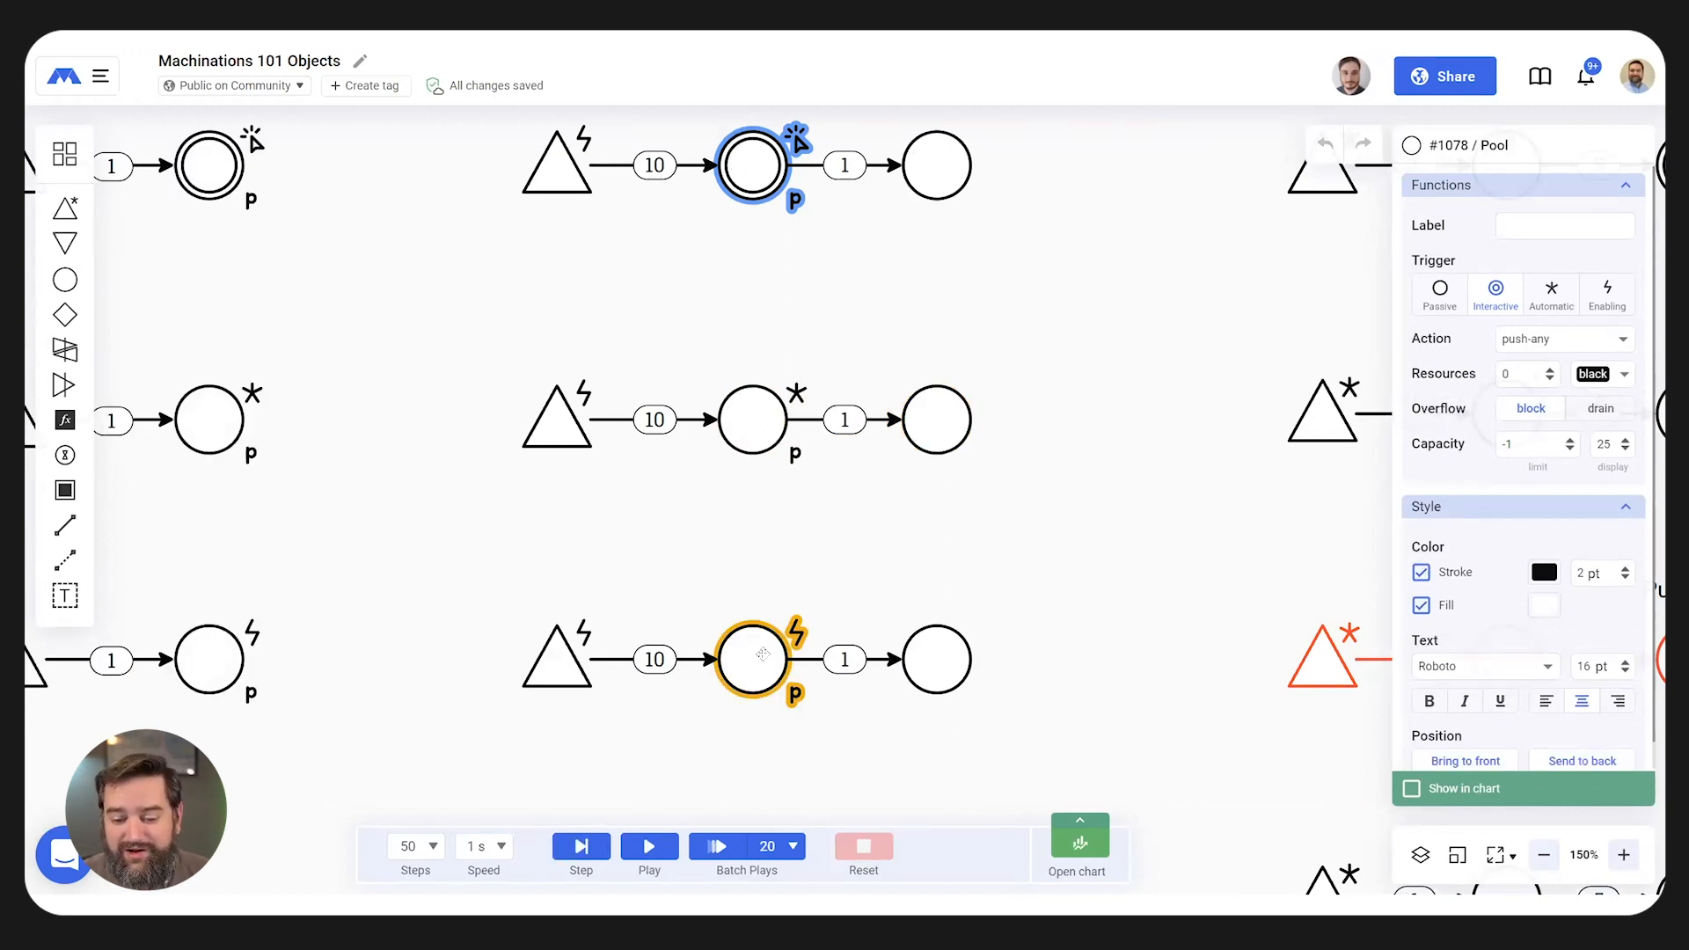
- Run the simulation twice, with a reset in between, to watch the automatic and enabling push-any pools
{"action": "left_click", "coordinate": [649, 846]}
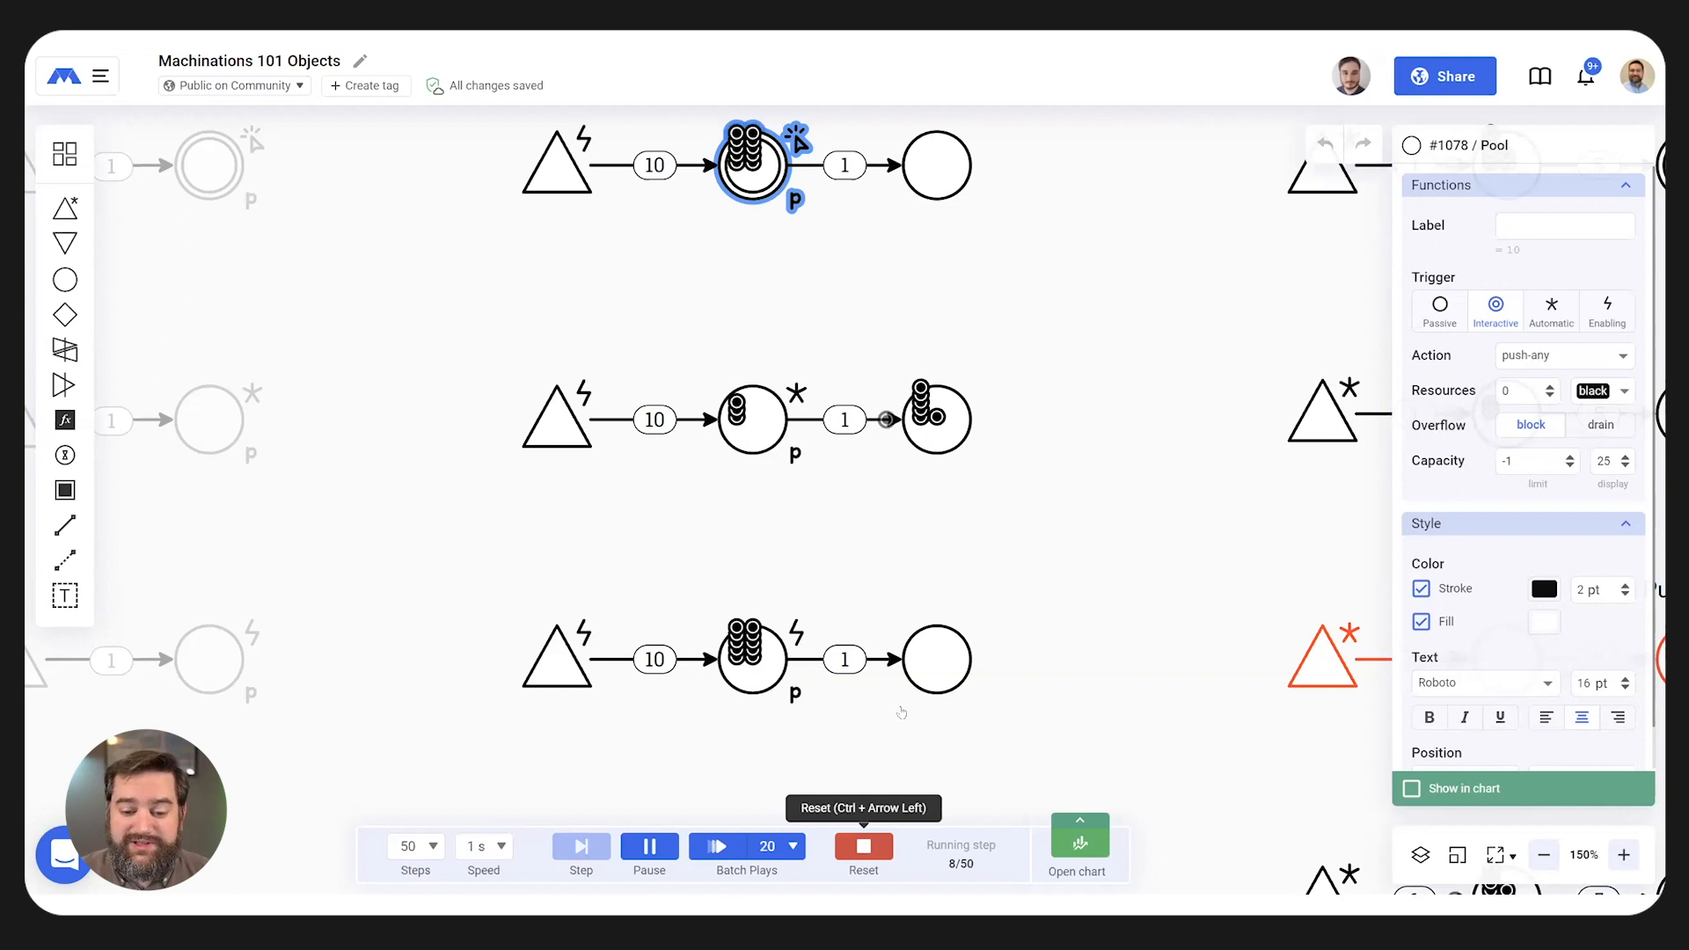
{"action": "left_click", "coordinate": [864, 846]}
{"action": "scroll", "coordinate": [854, 526], "scroll_direction": "down", "scroll_amount": 1}
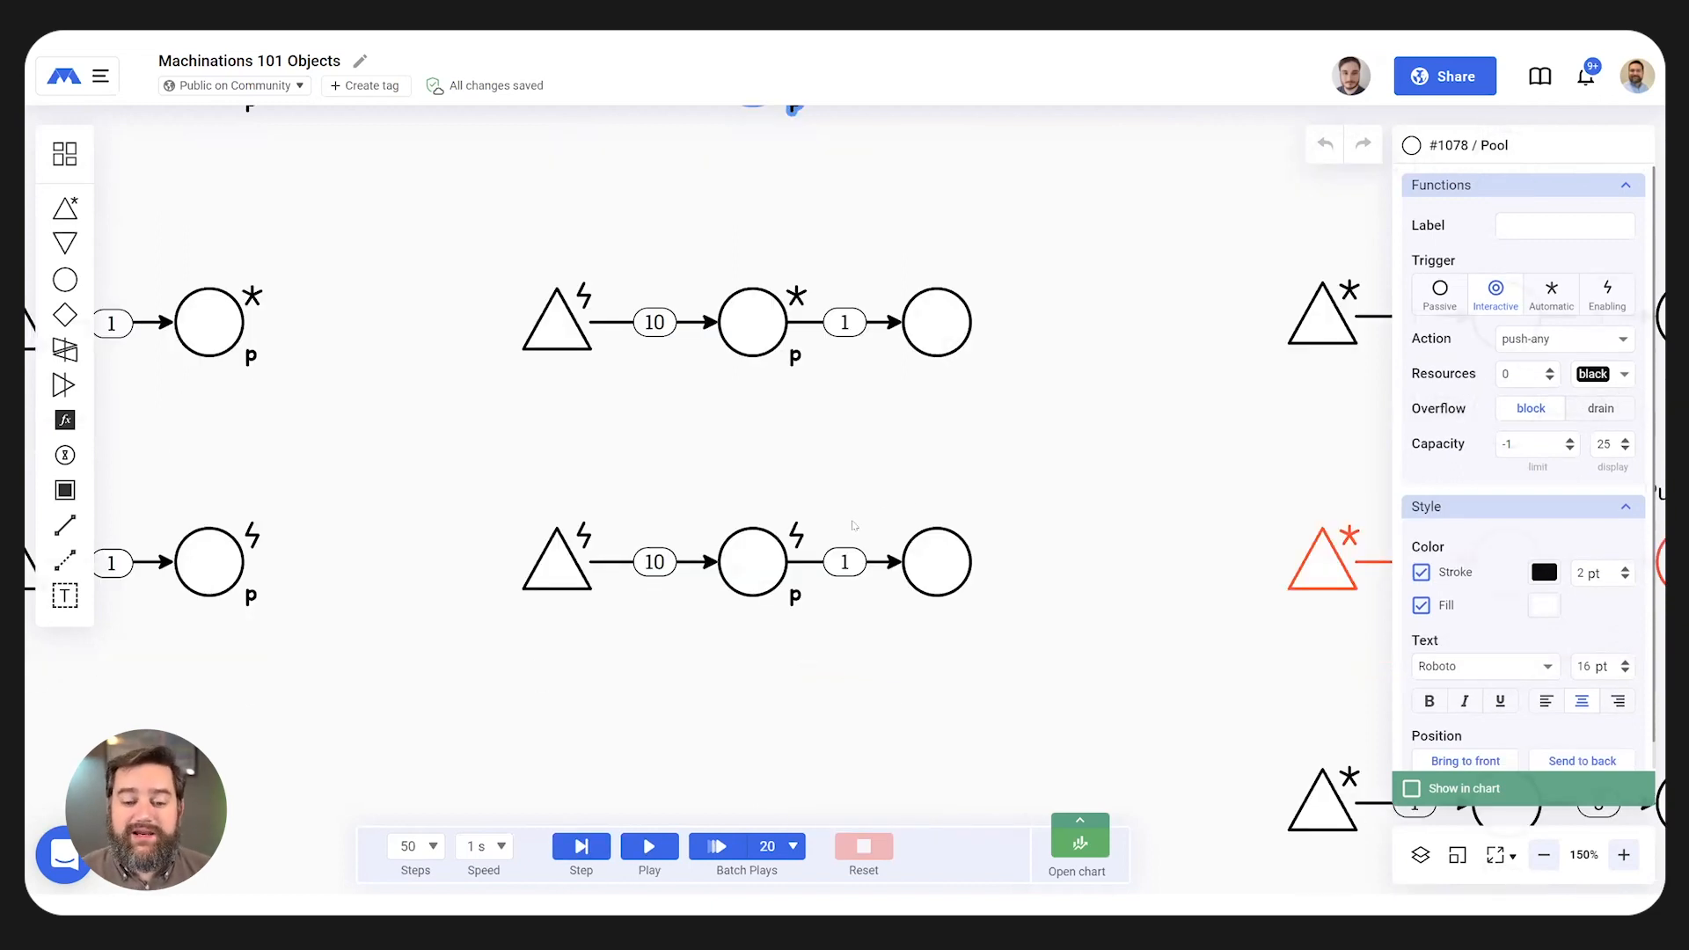
{"action": "left_click", "coordinate": [649, 844]}
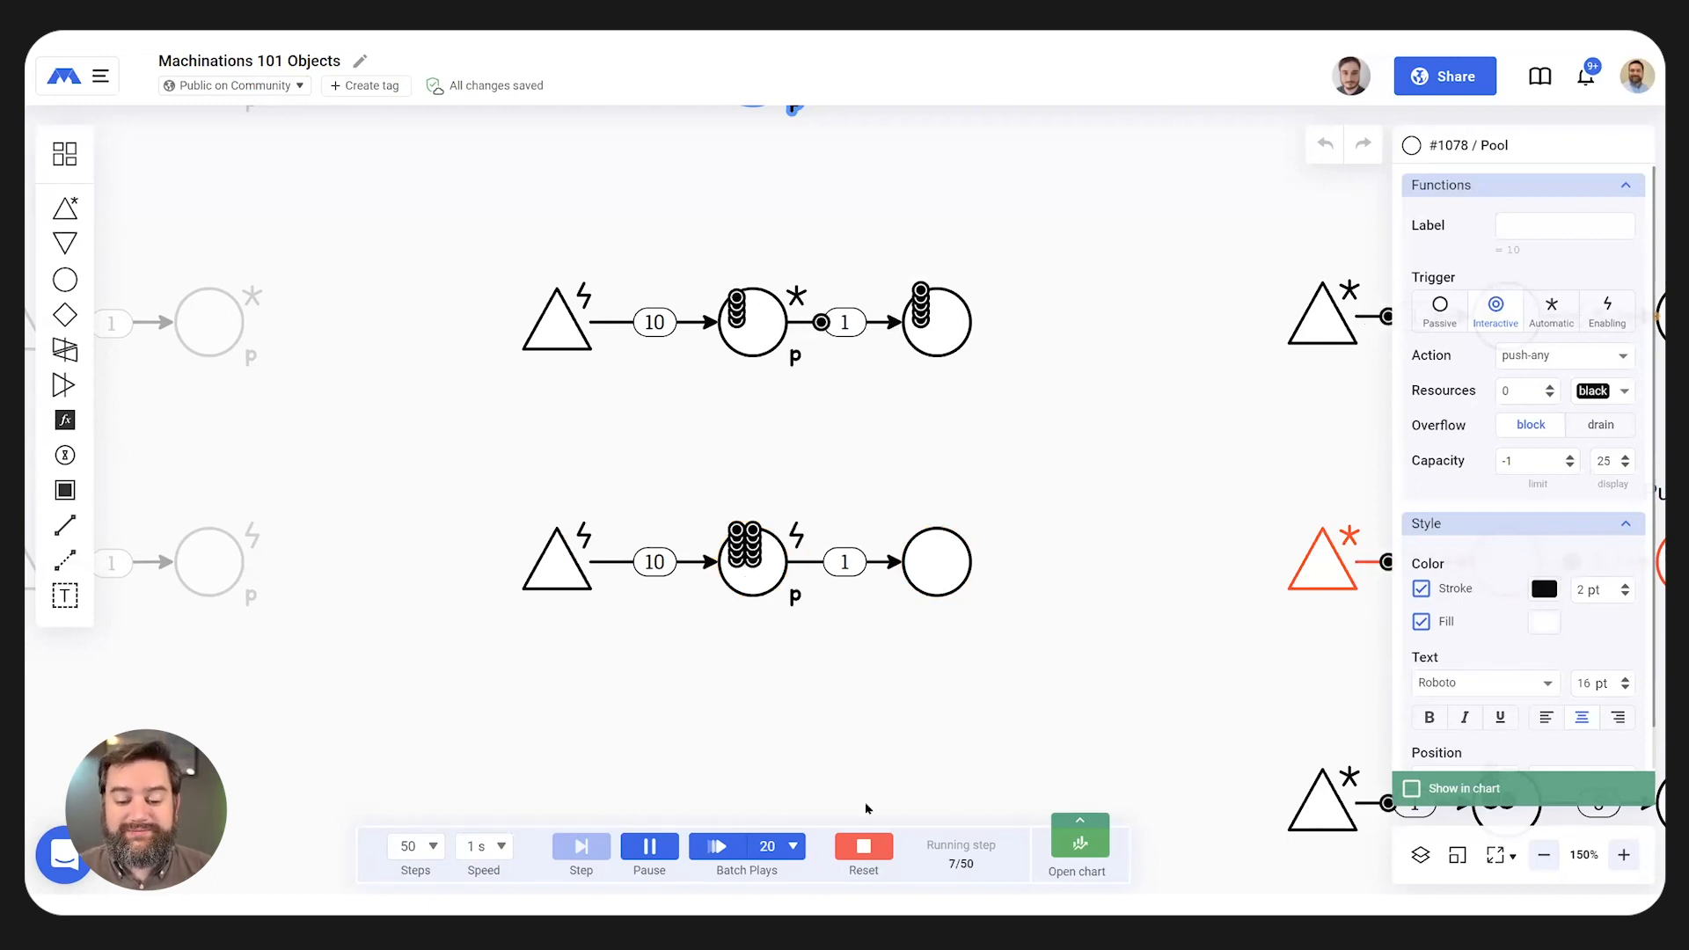
- Show the Pull-all column under the Pools header, select its heading and start a new simulation run
{"action": "left_click_drag", "start_coordinate": [1166, 411], "coordinate": [633, 571]}
{"action": "scroll", "coordinate": [1112, 510], "scroll_direction": "up", "scroll_amount": 7}
{"action": "scroll", "coordinate": [1073, 501], "scroll_direction": "down", "scroll_amount": 2}
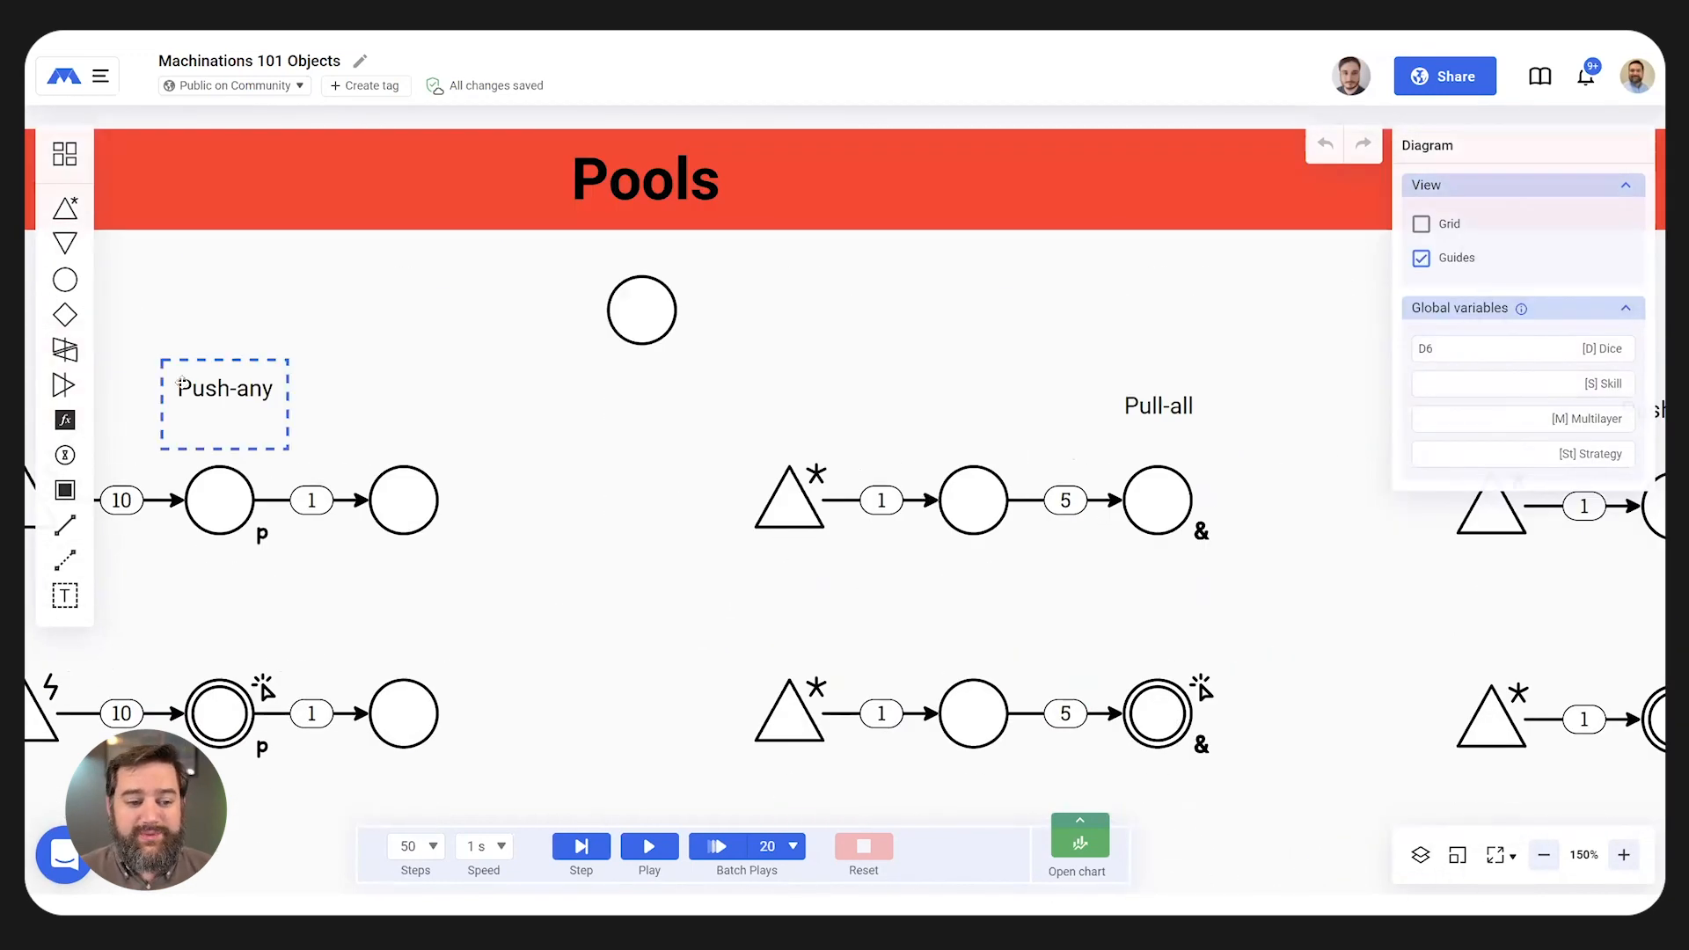
{"action": "left_click", "coordinate": [1144, 404]}
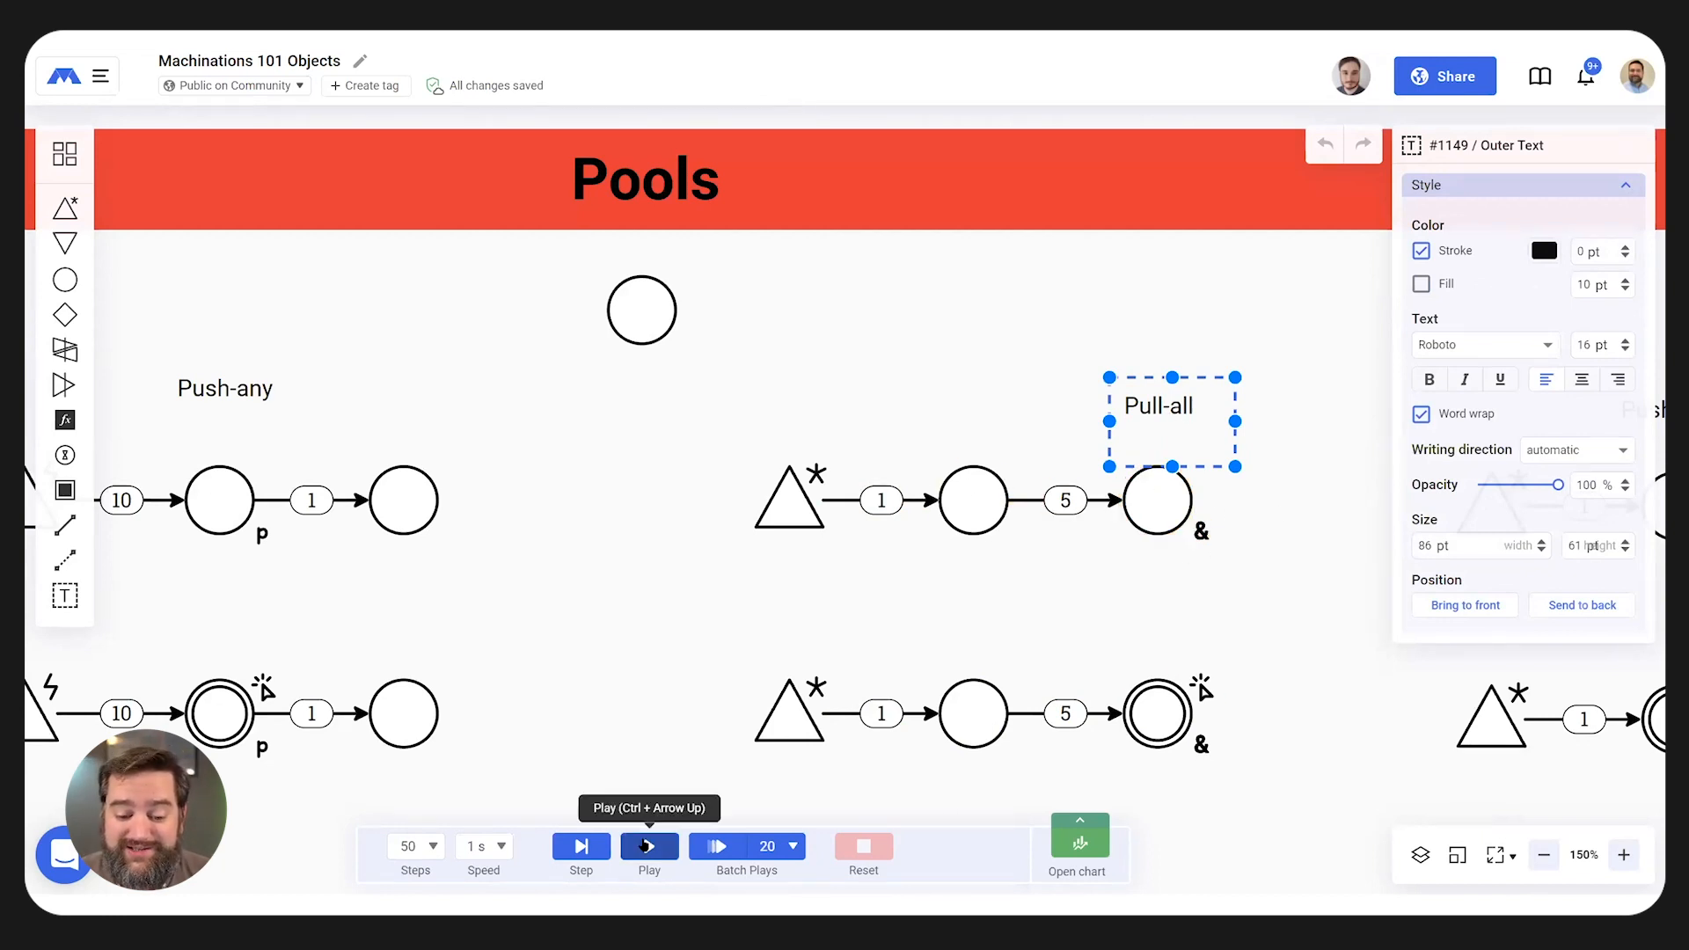
{"action": "left_click", "coordinate": [649, 846]}
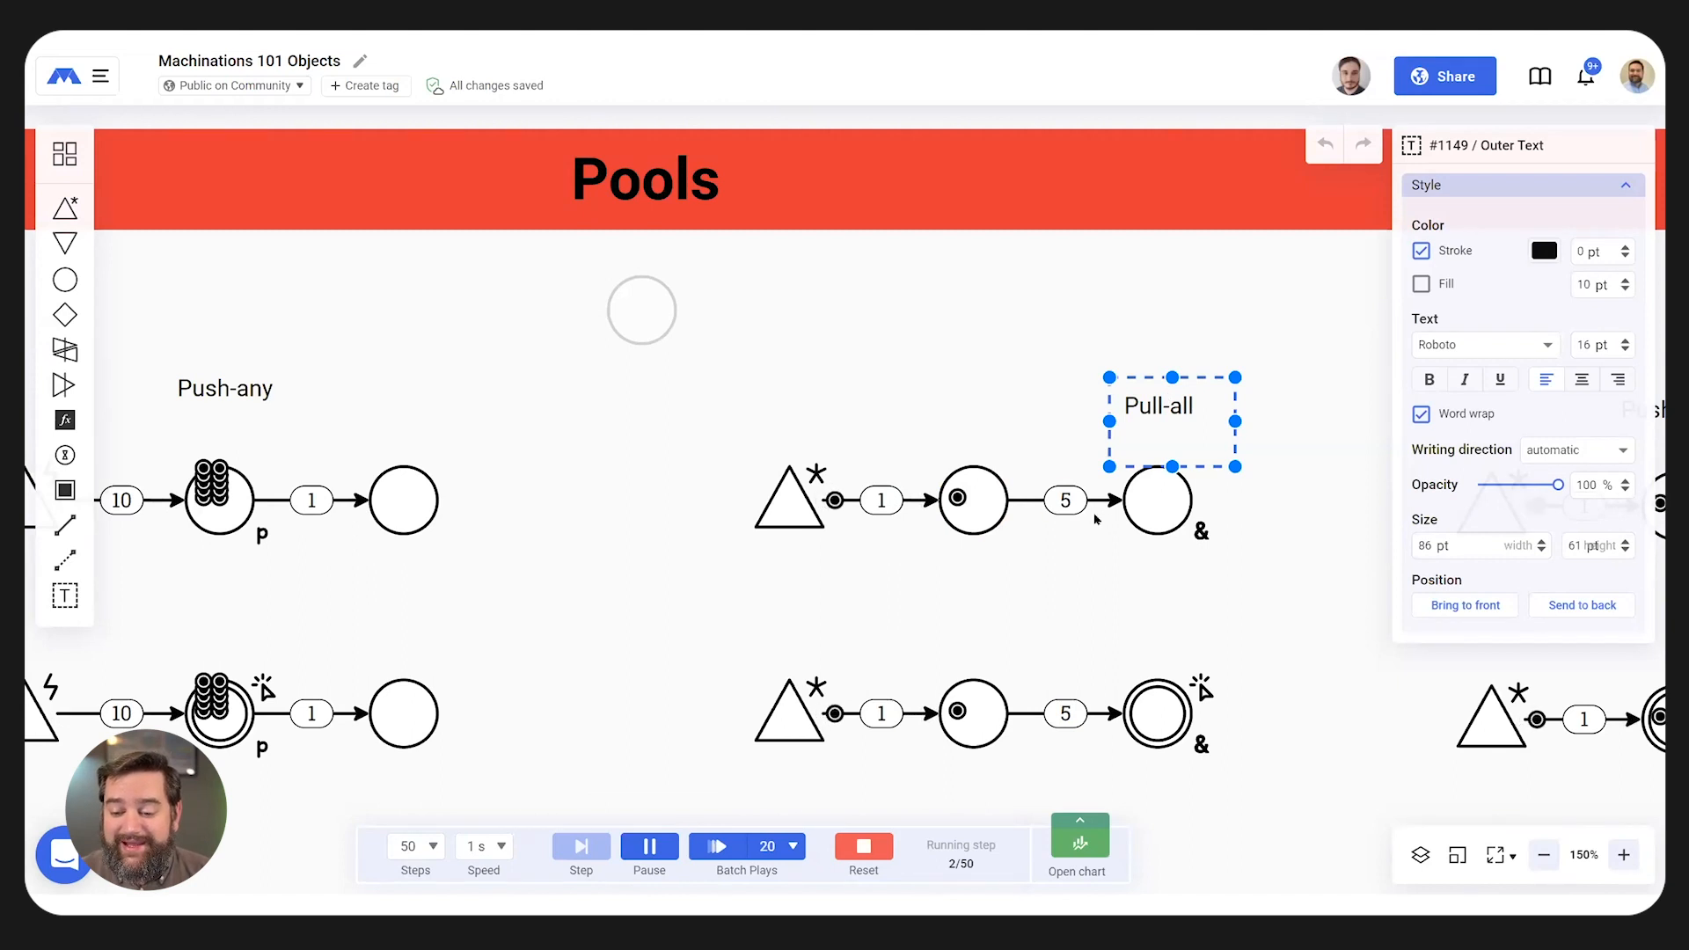
- Check the Action options of the interactive pool in the Pull-all column and keep pull-all
{"action": "scroll", "coordinate": [1333, 440], "scroll_direction": "down", "scroll_amount": 2}
{"action": "left_click", "coordinate": [1170, 524]}
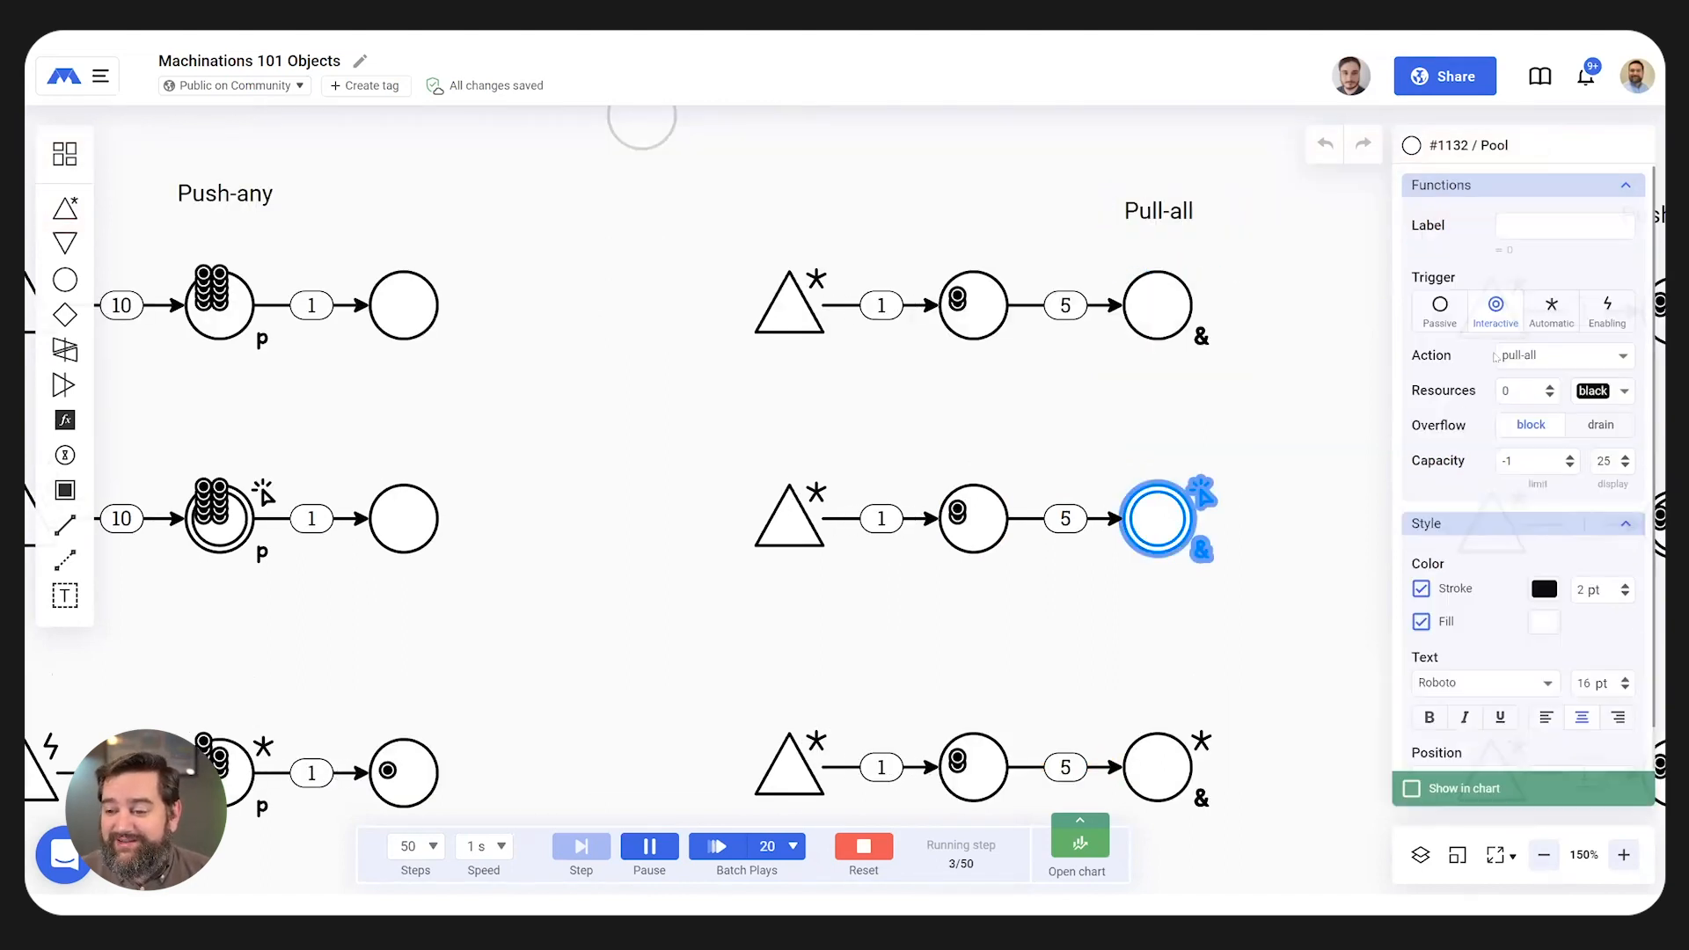
{"action": "left_click", "coordinate": [1528, 365]}
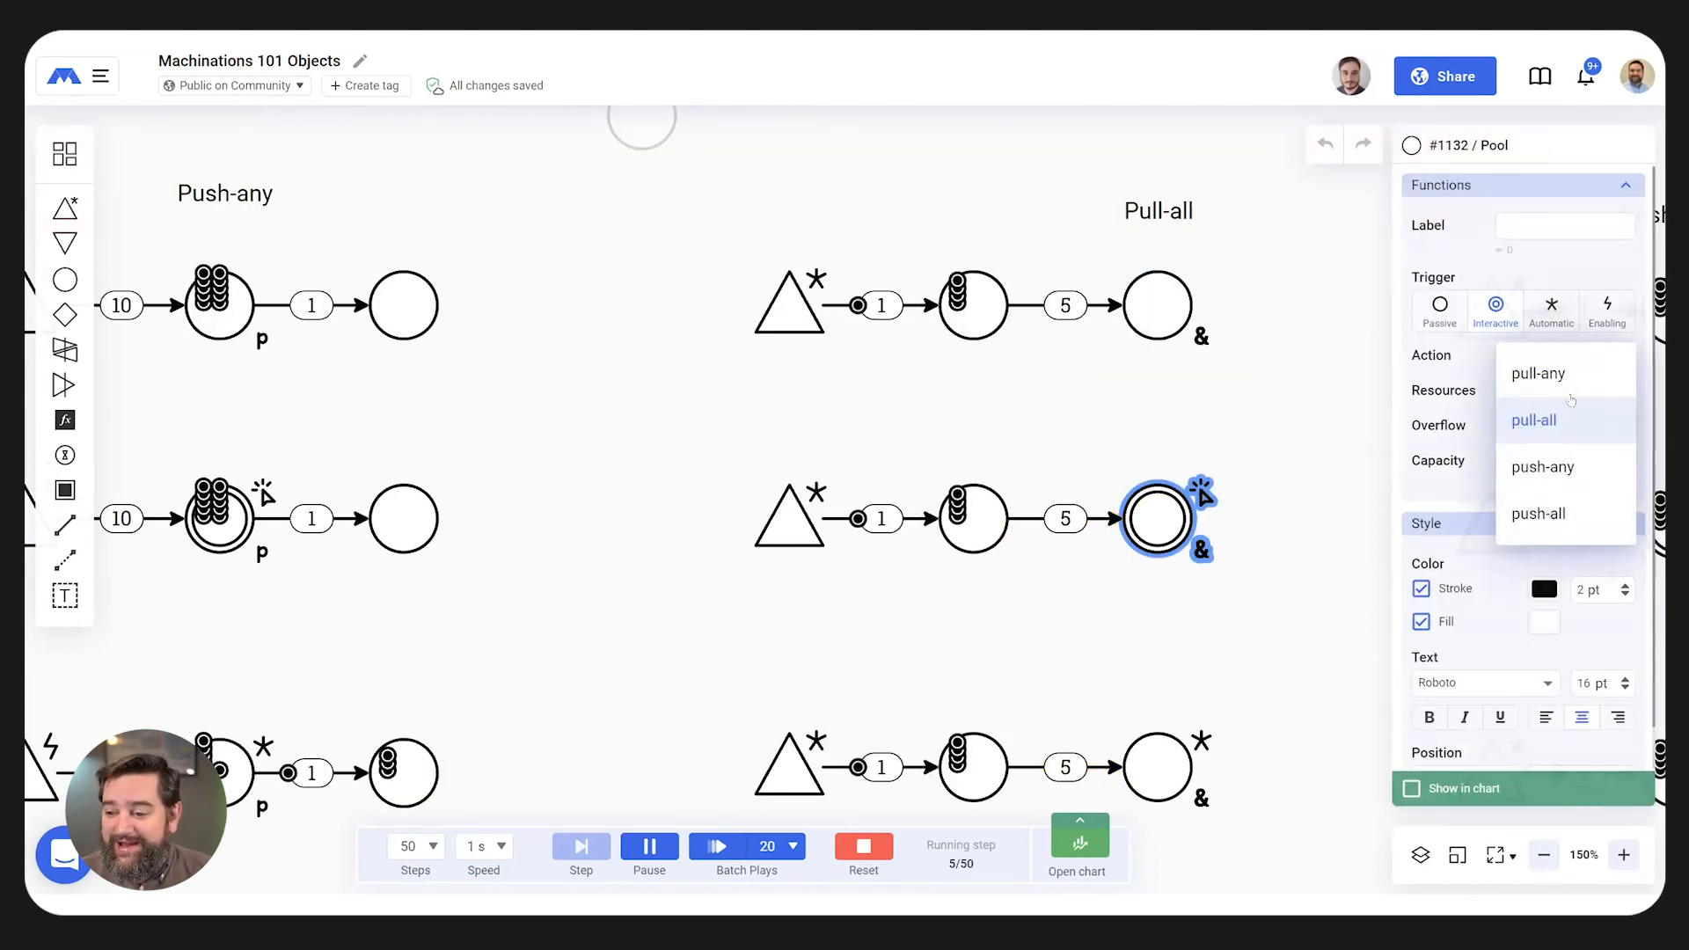
{"action": "left_click", "coordinate": [1538, 418]}
- Fire the interactive pull-all pool repeatedly and watch the automatic, pull-any and enabling rows below it
{"action": "left_click", "coordinate": [1152, 519]}
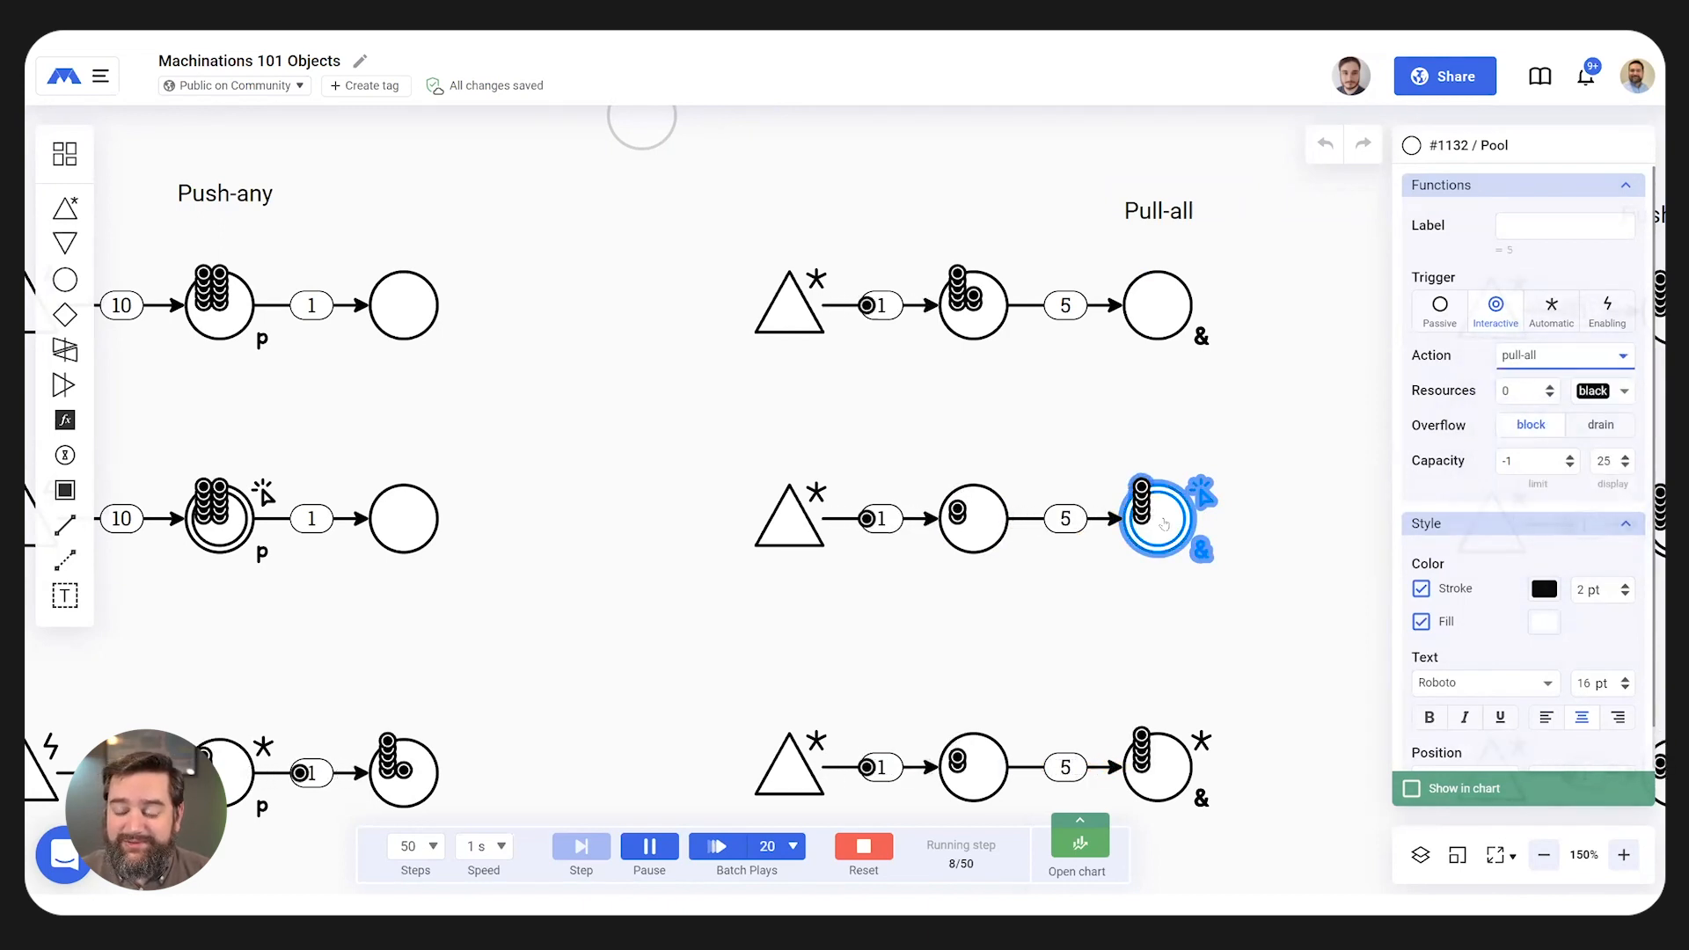
{"action": "left_click", "coordinate": [1163, 524]}
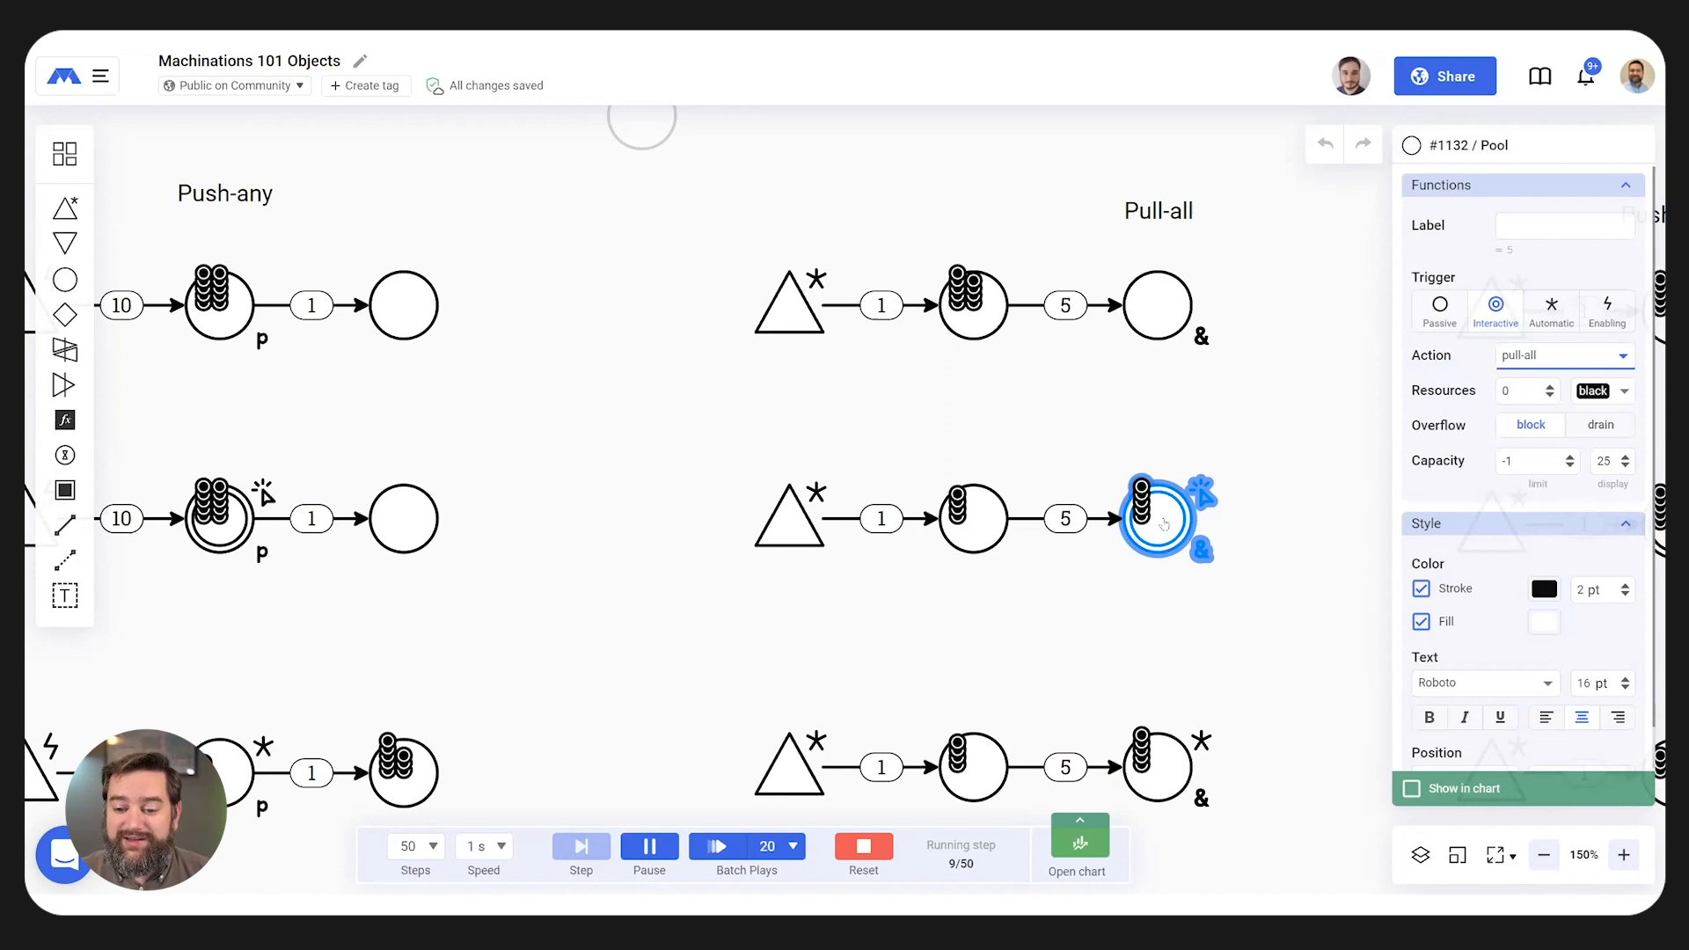
{"action": "left_click", "coordinate": [1164, 524]}
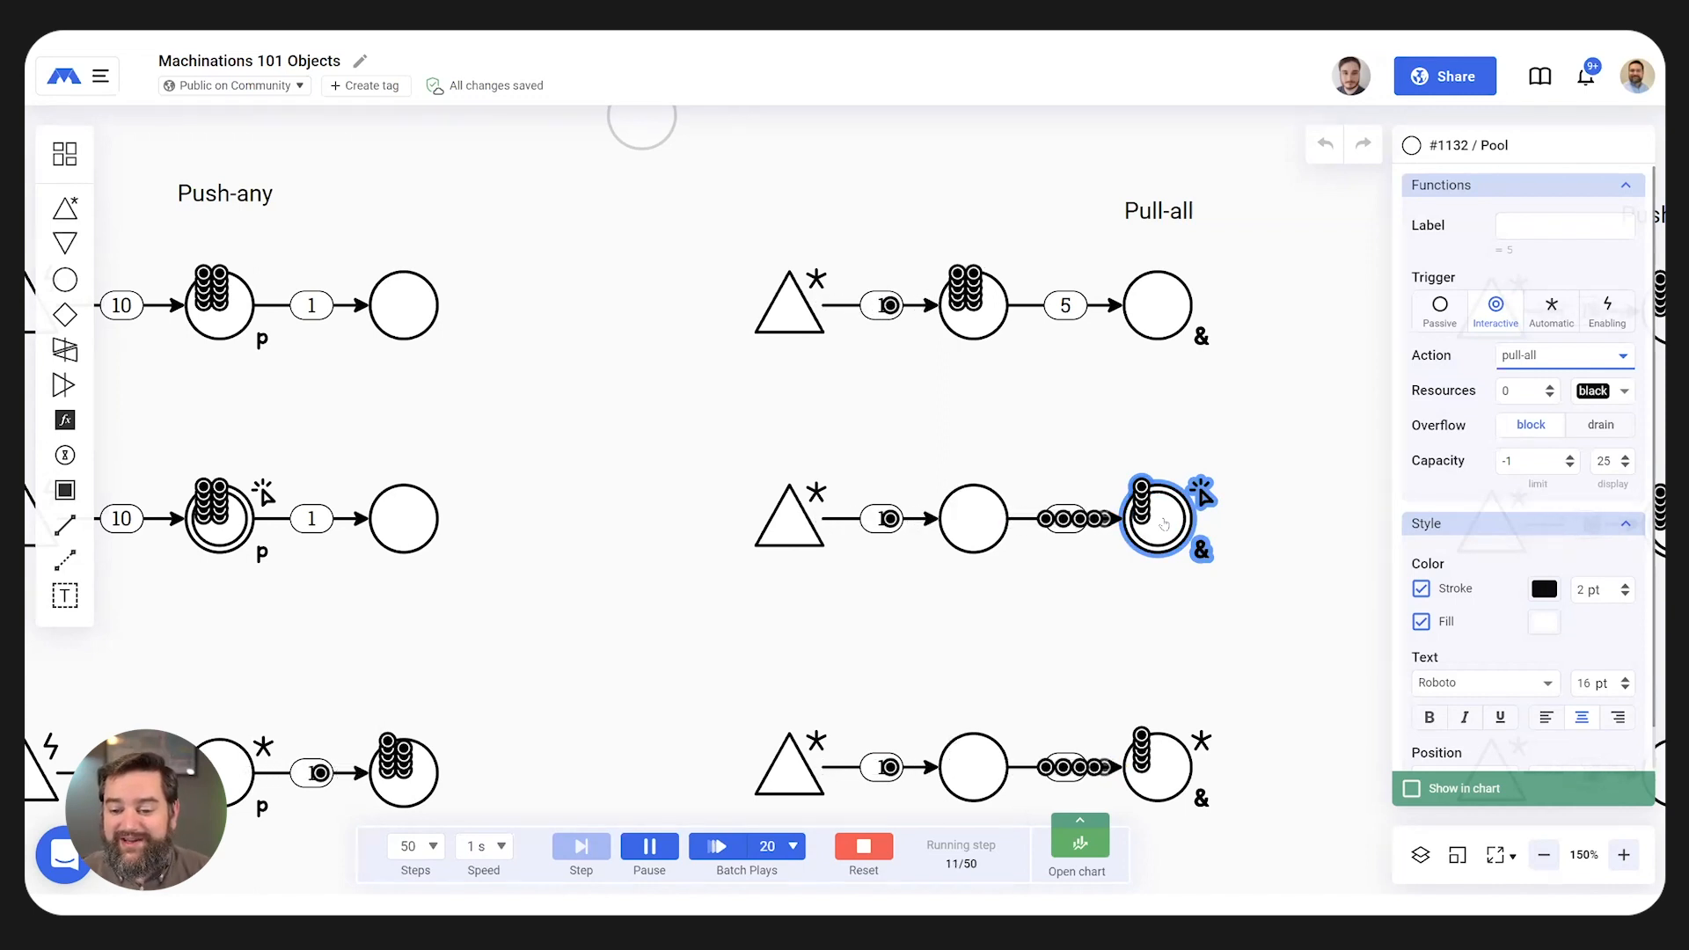
{"action": "scroll", "coordinate": [1070, 534], "scroll_direction": "down", "scroll_amount": 5}
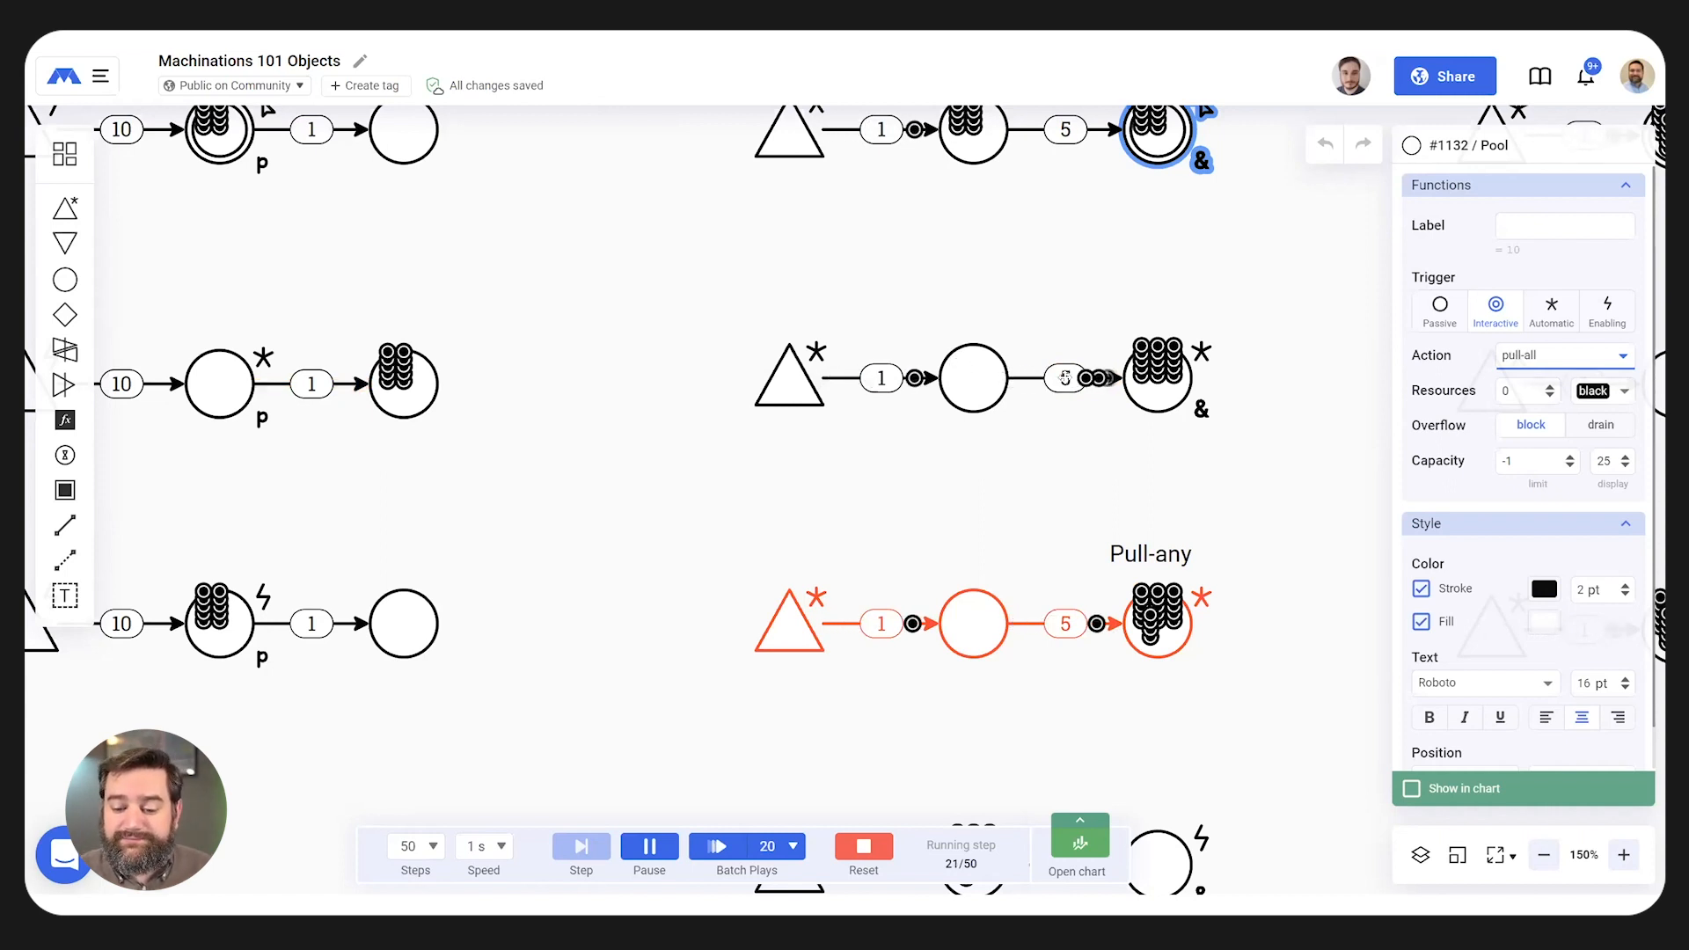
{"action": "scroll", "coordinate": [1064, 380], "scroll_direction": "down", "scroll_amount": 5}
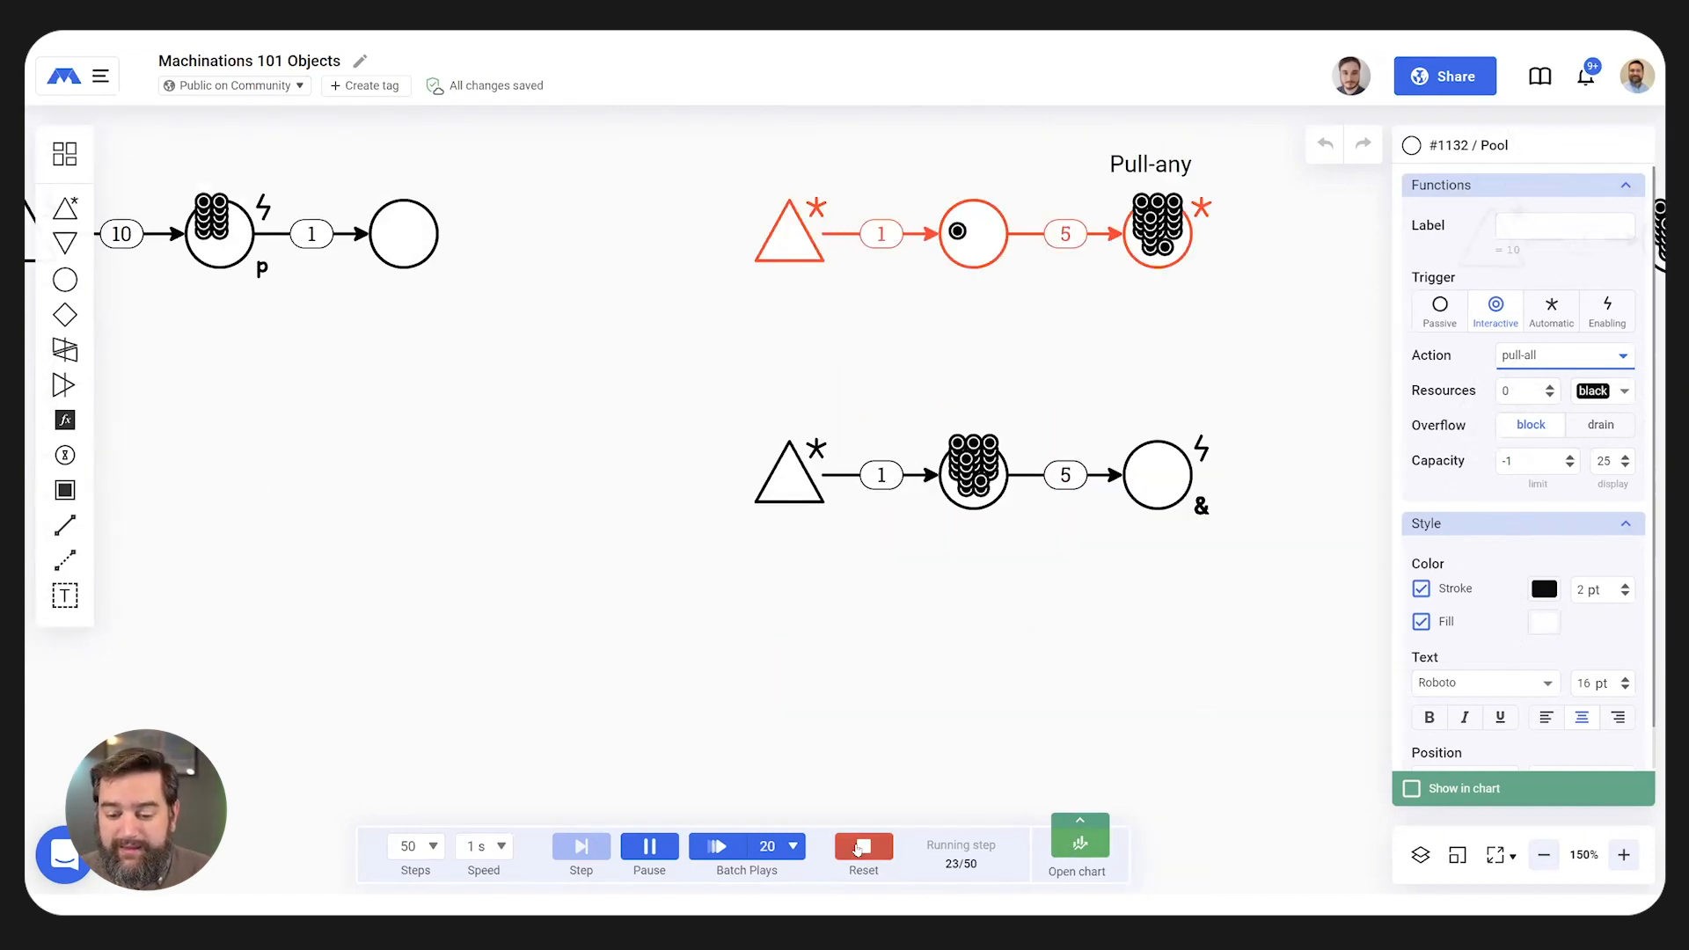
- Restart the simulation at the Push-all column and fire its interactive push-all pool
{"action": "left_click_drag", "start_coordinate": [1225, 358], "coordinate": [487, 692]}
{"action": "scroll", "coordinate": [929, 375], "scroll_direction": "up", "scroll_amount": 6}
{"action": "scroll", "coordinate": [929, 376], "scroll_direction": "down", "scroll_amount": 1}
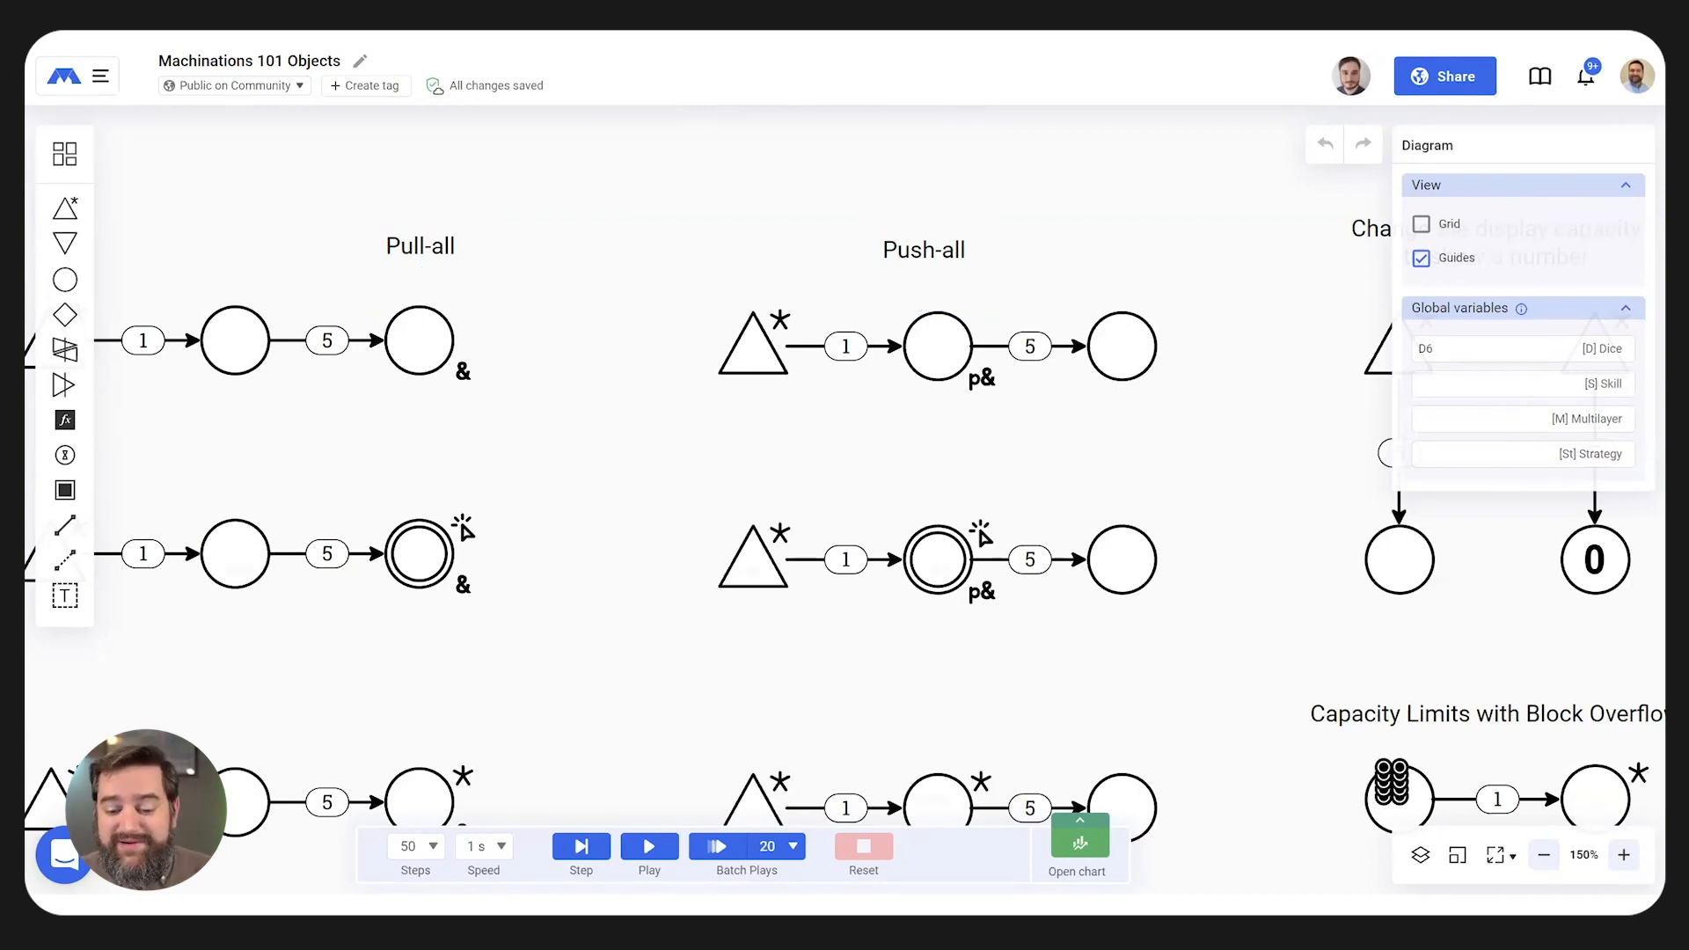
{"action": "left_click", "coordinate": [647, 855]}
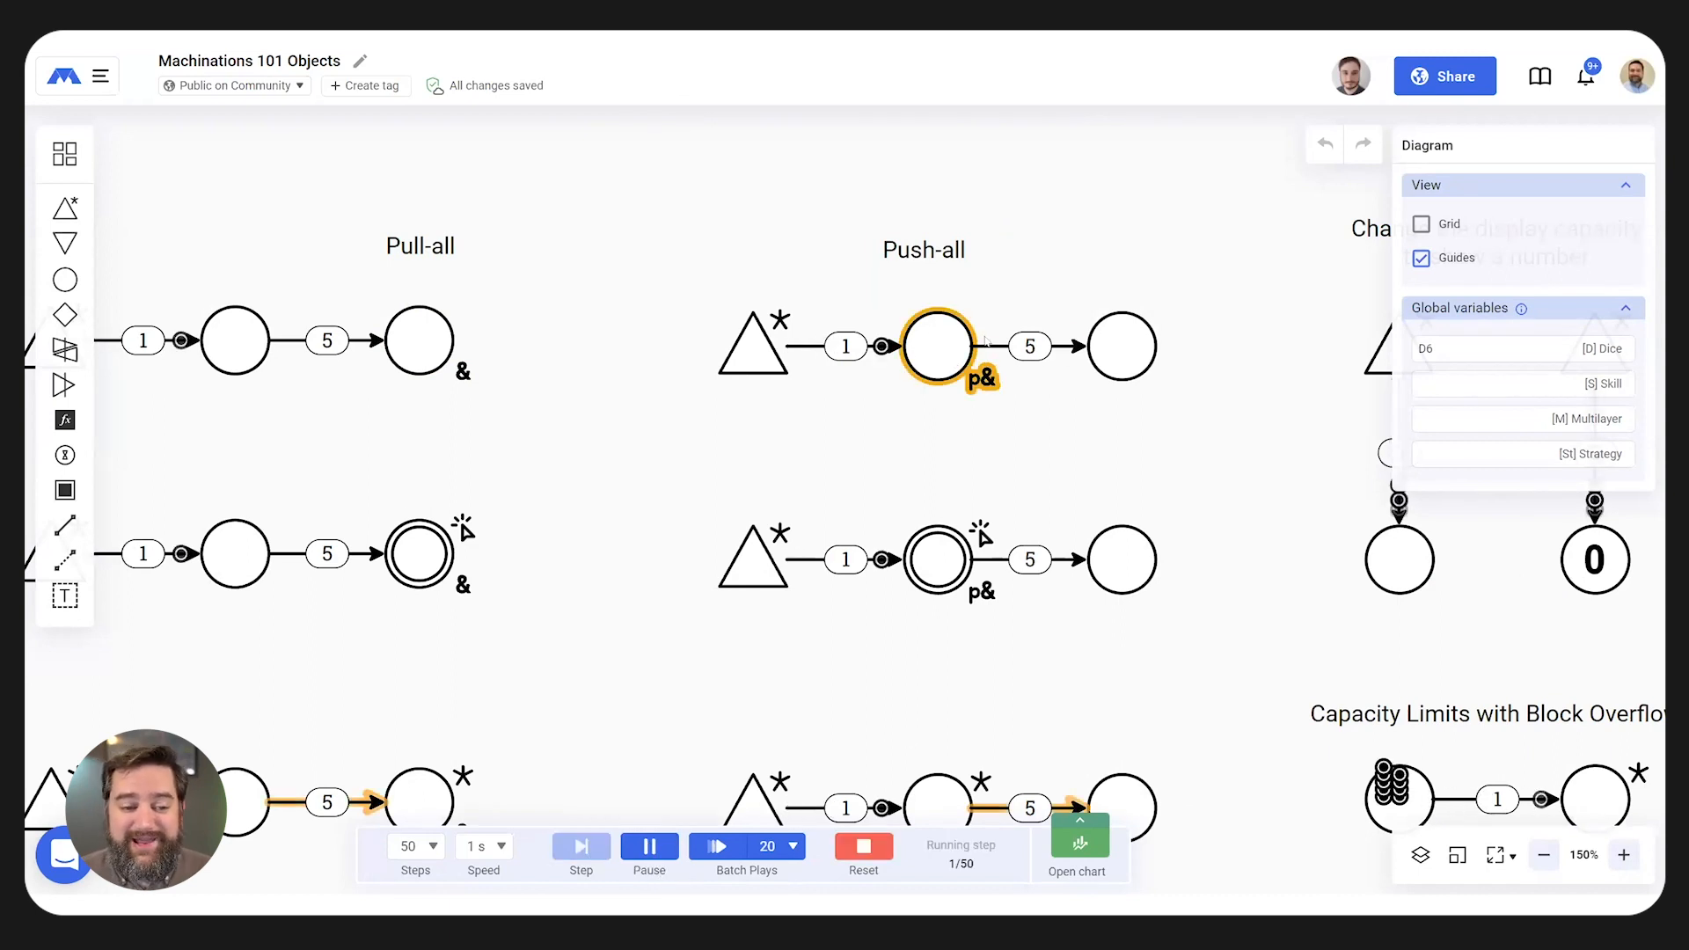
{"action": "scroll", "coordinate": [950, 334], "scroll_direction": "down", "scroll_amount": 3}
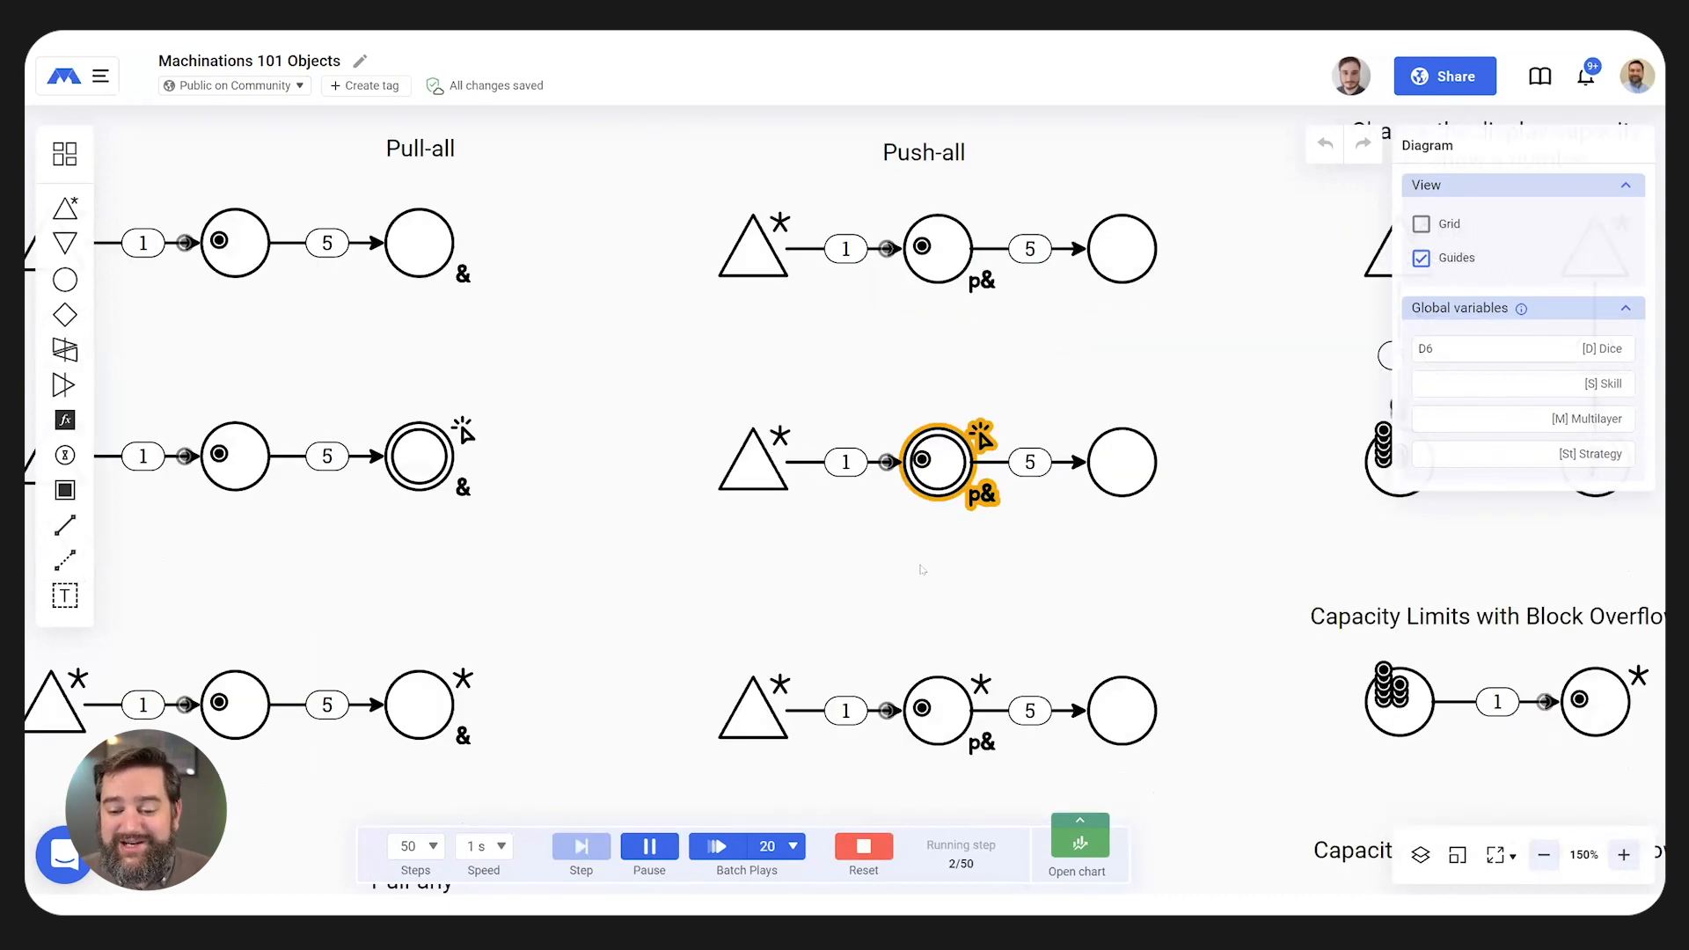
{"action": "left_click", "coordinate": [940, 280]}
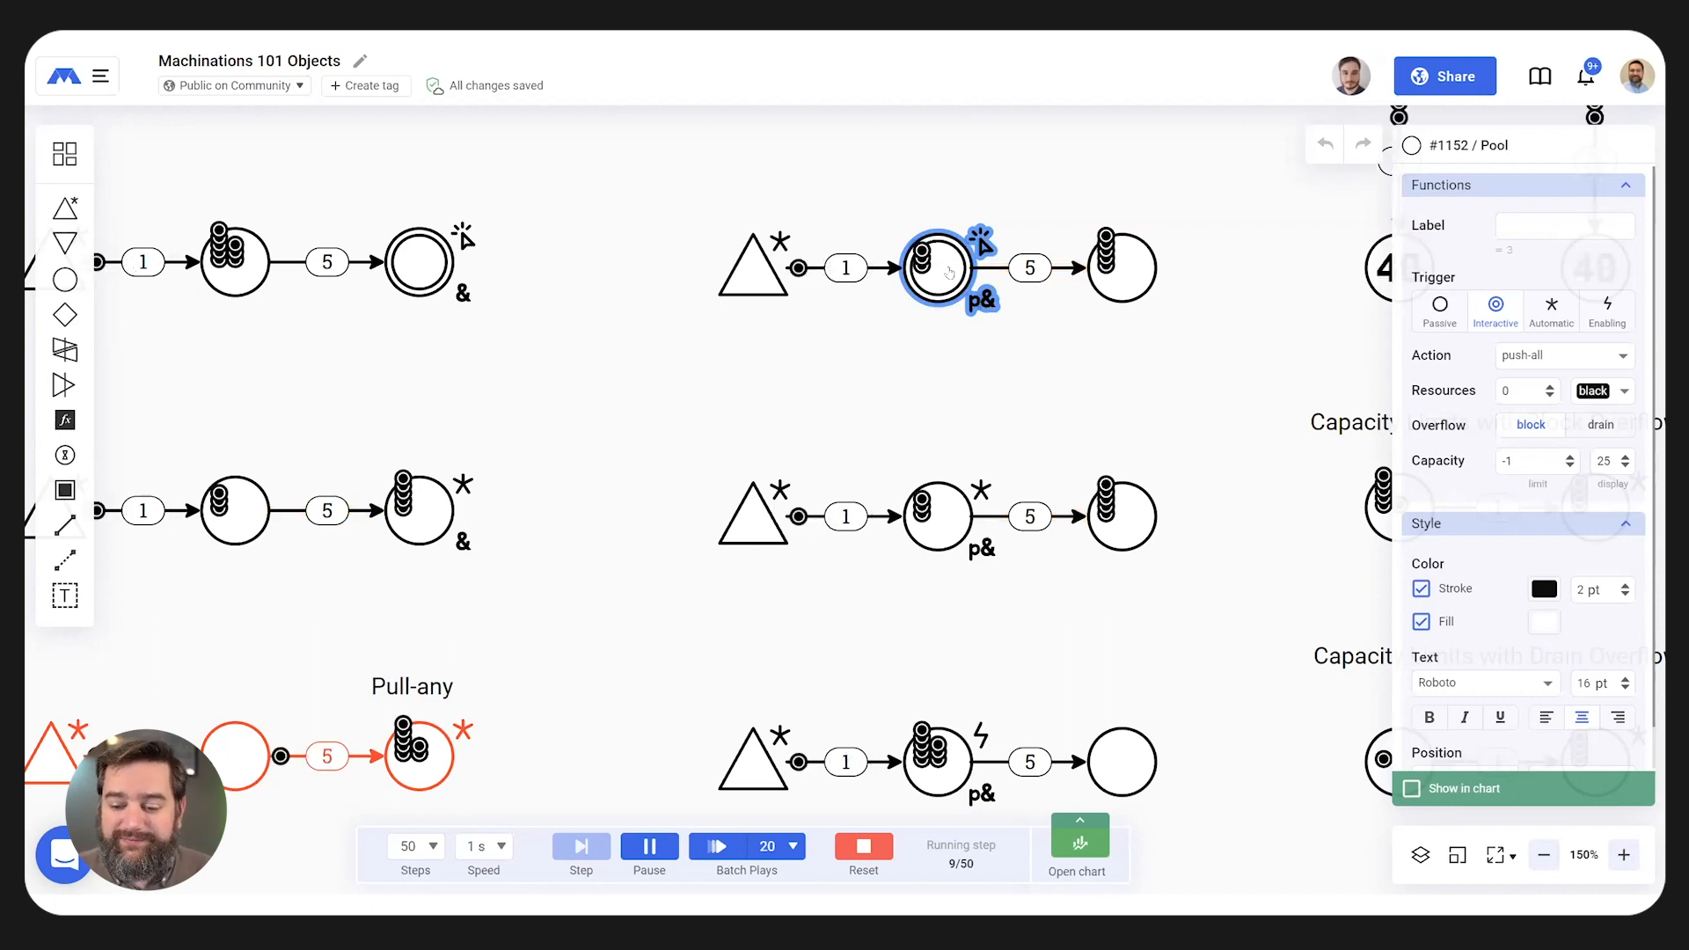
- Reset the simulation, compare the display capacity settings of the two pools in the number-display example, and run and reset it
{"action": "left_click_drag", "start_coordinate": [1169, 381], "coordinate": [669, 667]}
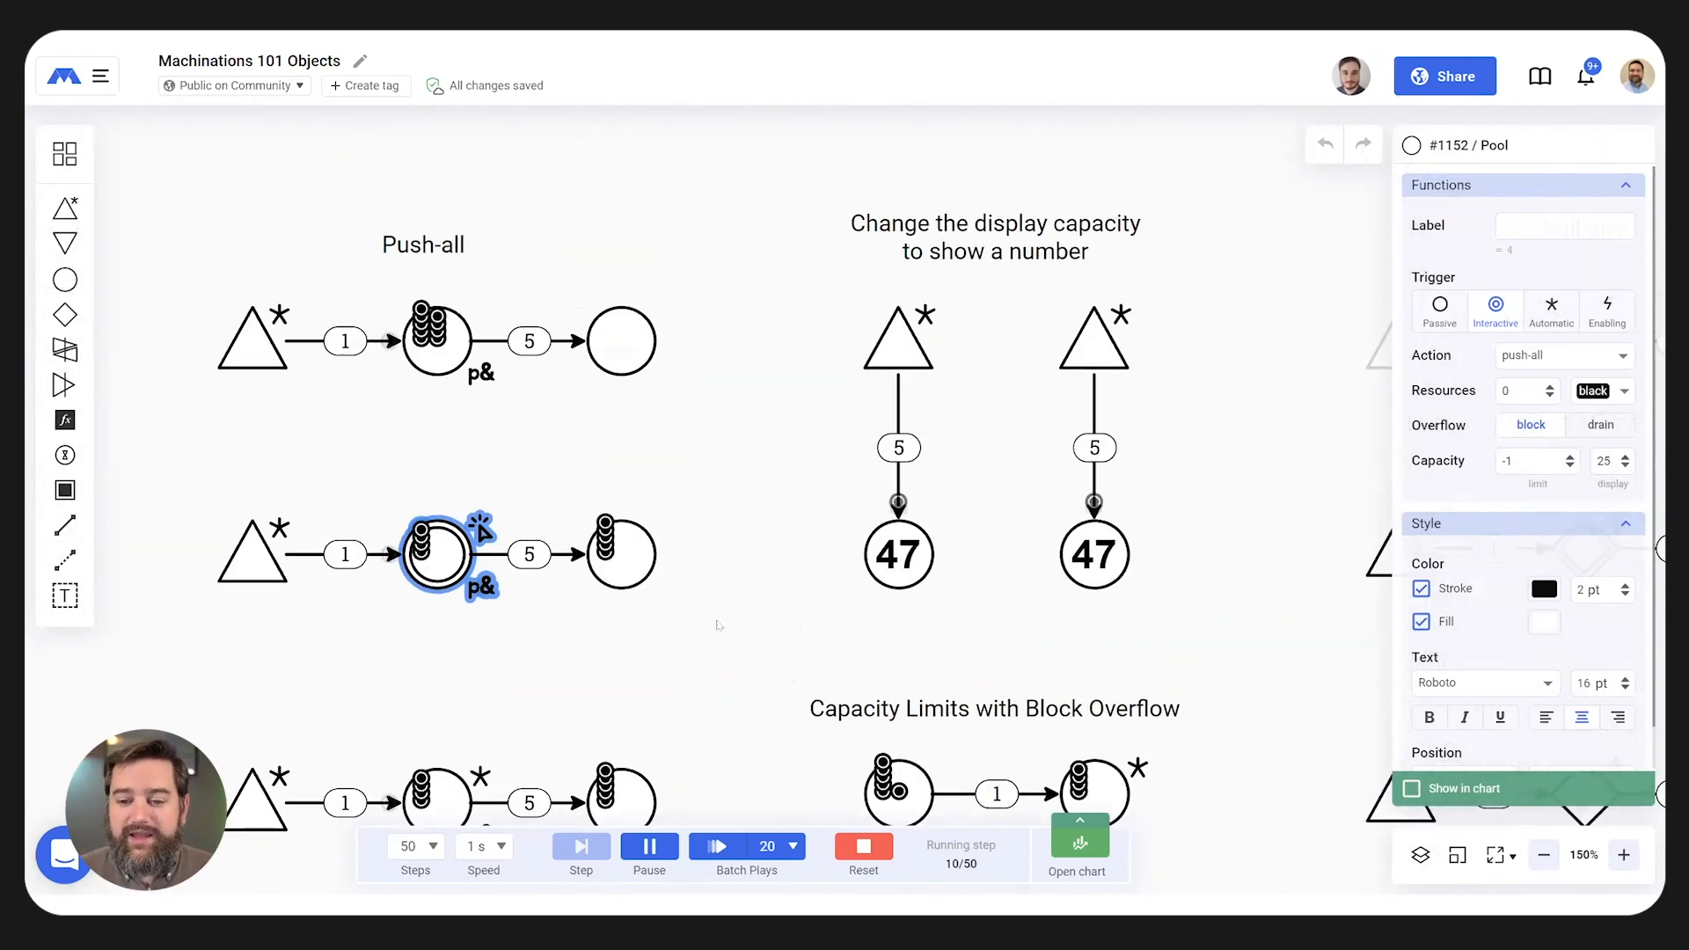
{"action": "left_click", "coordinate": [864, 846]}
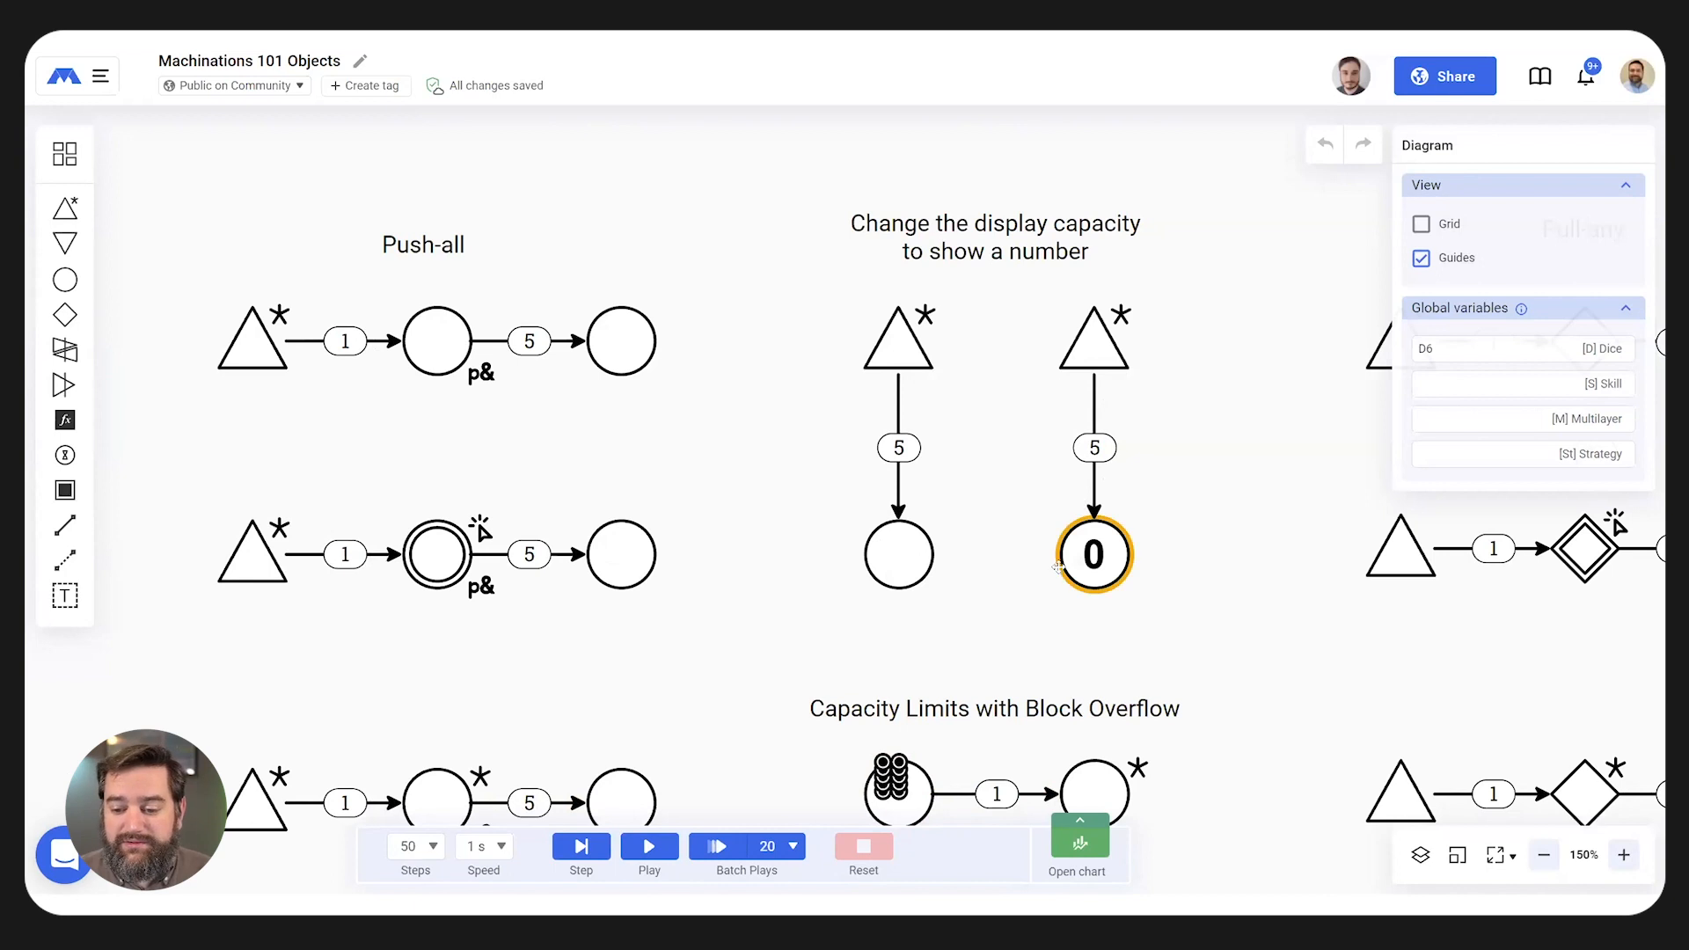
{"action": "left_click", "coordinate": [1078, 534]}
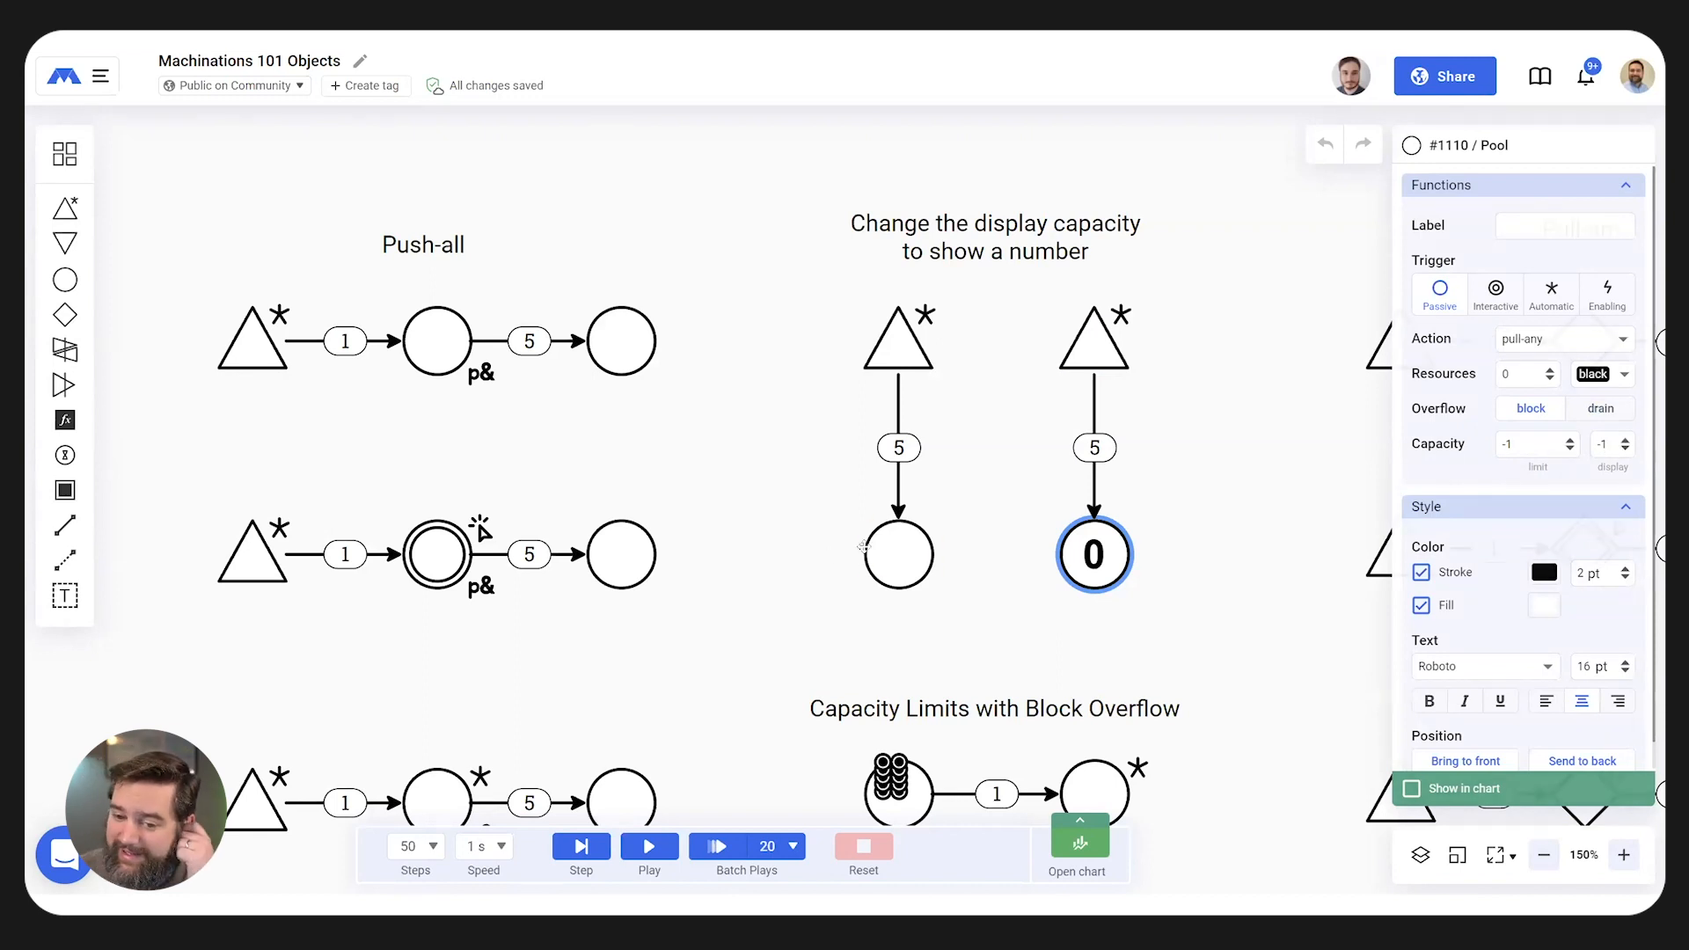
{"action": "left_click", "coordinate": [902, 549]}
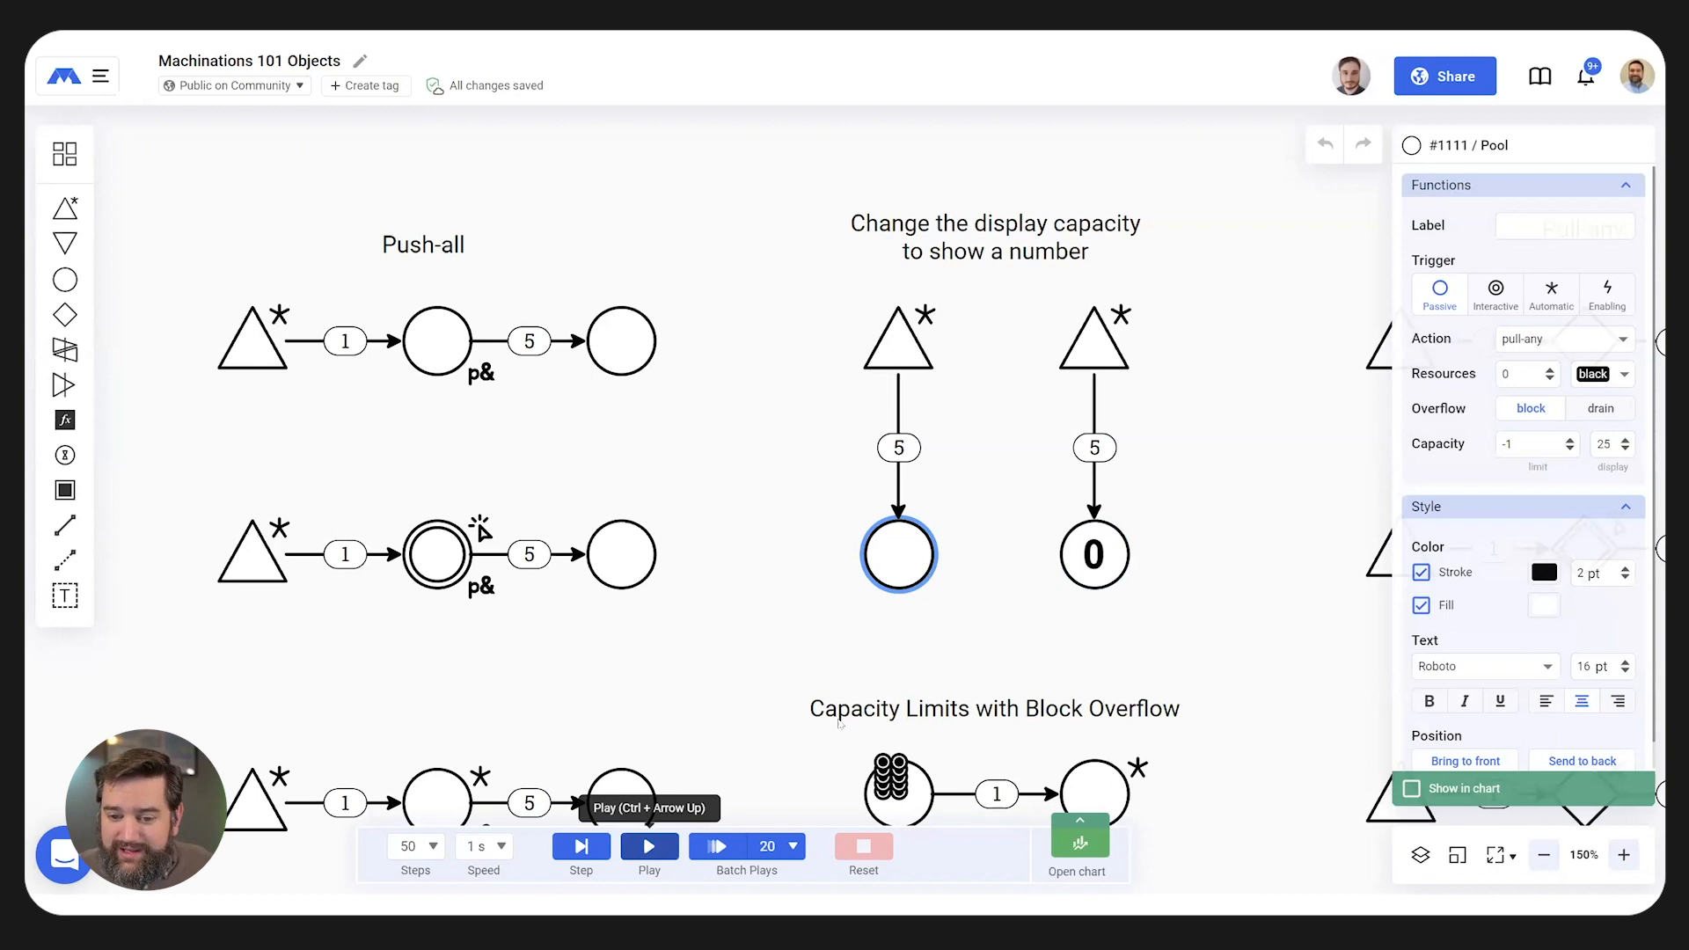
{"action": "left_click", "coordinate": [624, 849]}
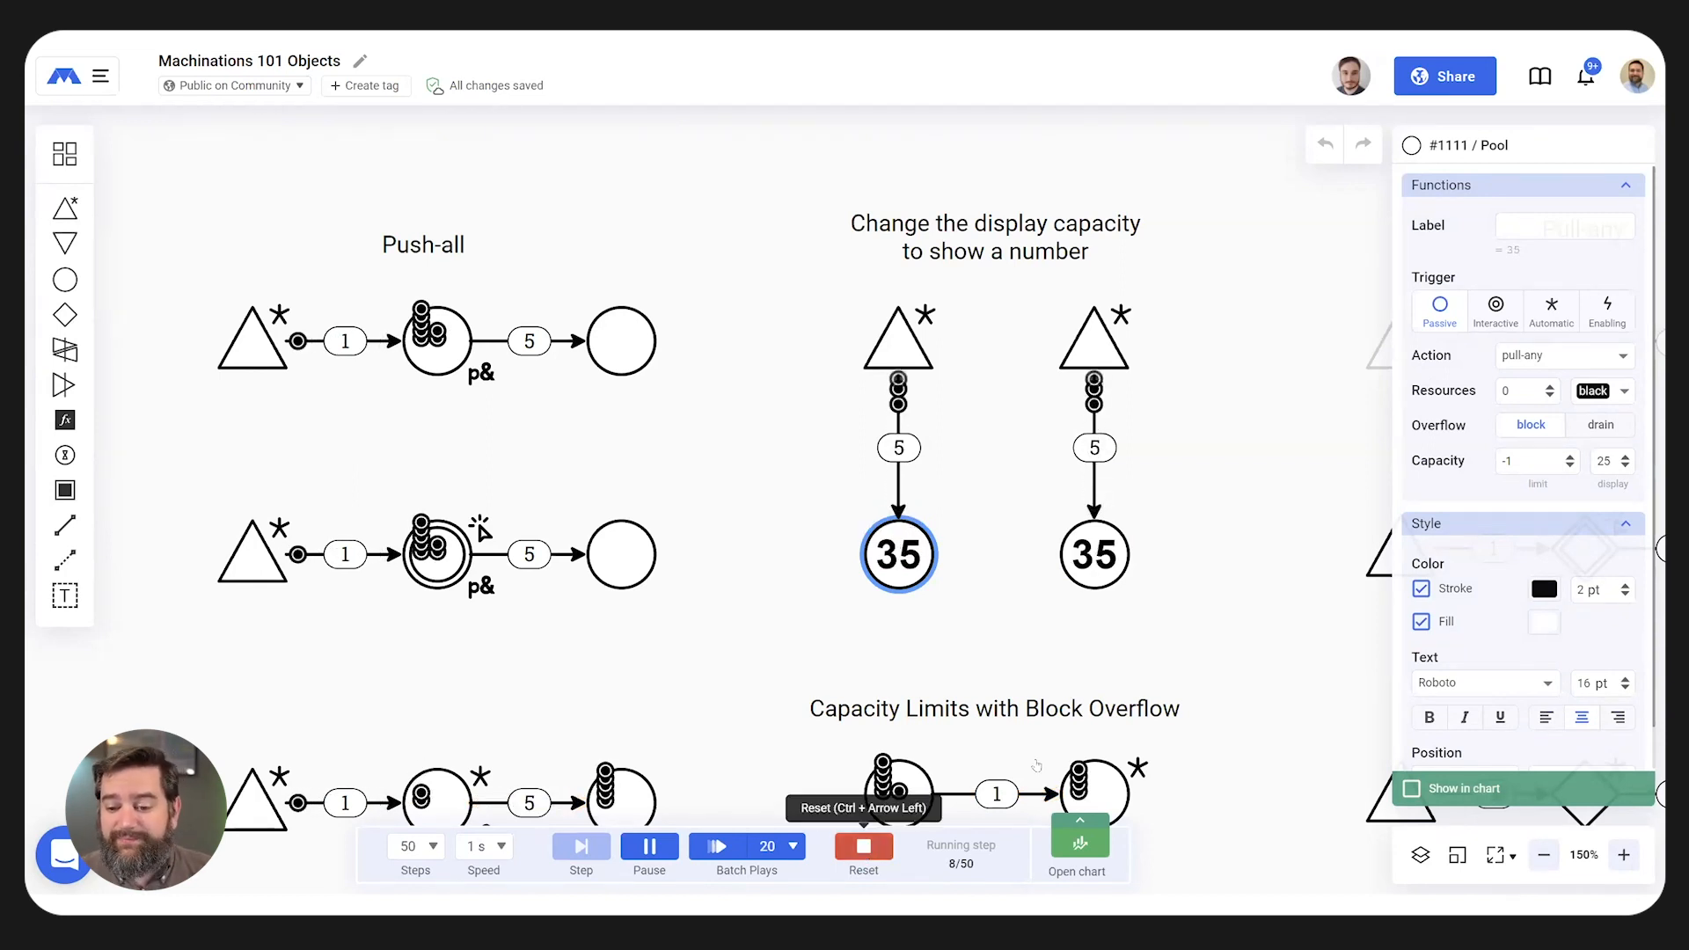
{"action": "left_click", "coordinate": [865, 847]}
- Set the display capacity of the number-showing pool to 0
{"action": "left_click", "coordinate": [1094, 554]}
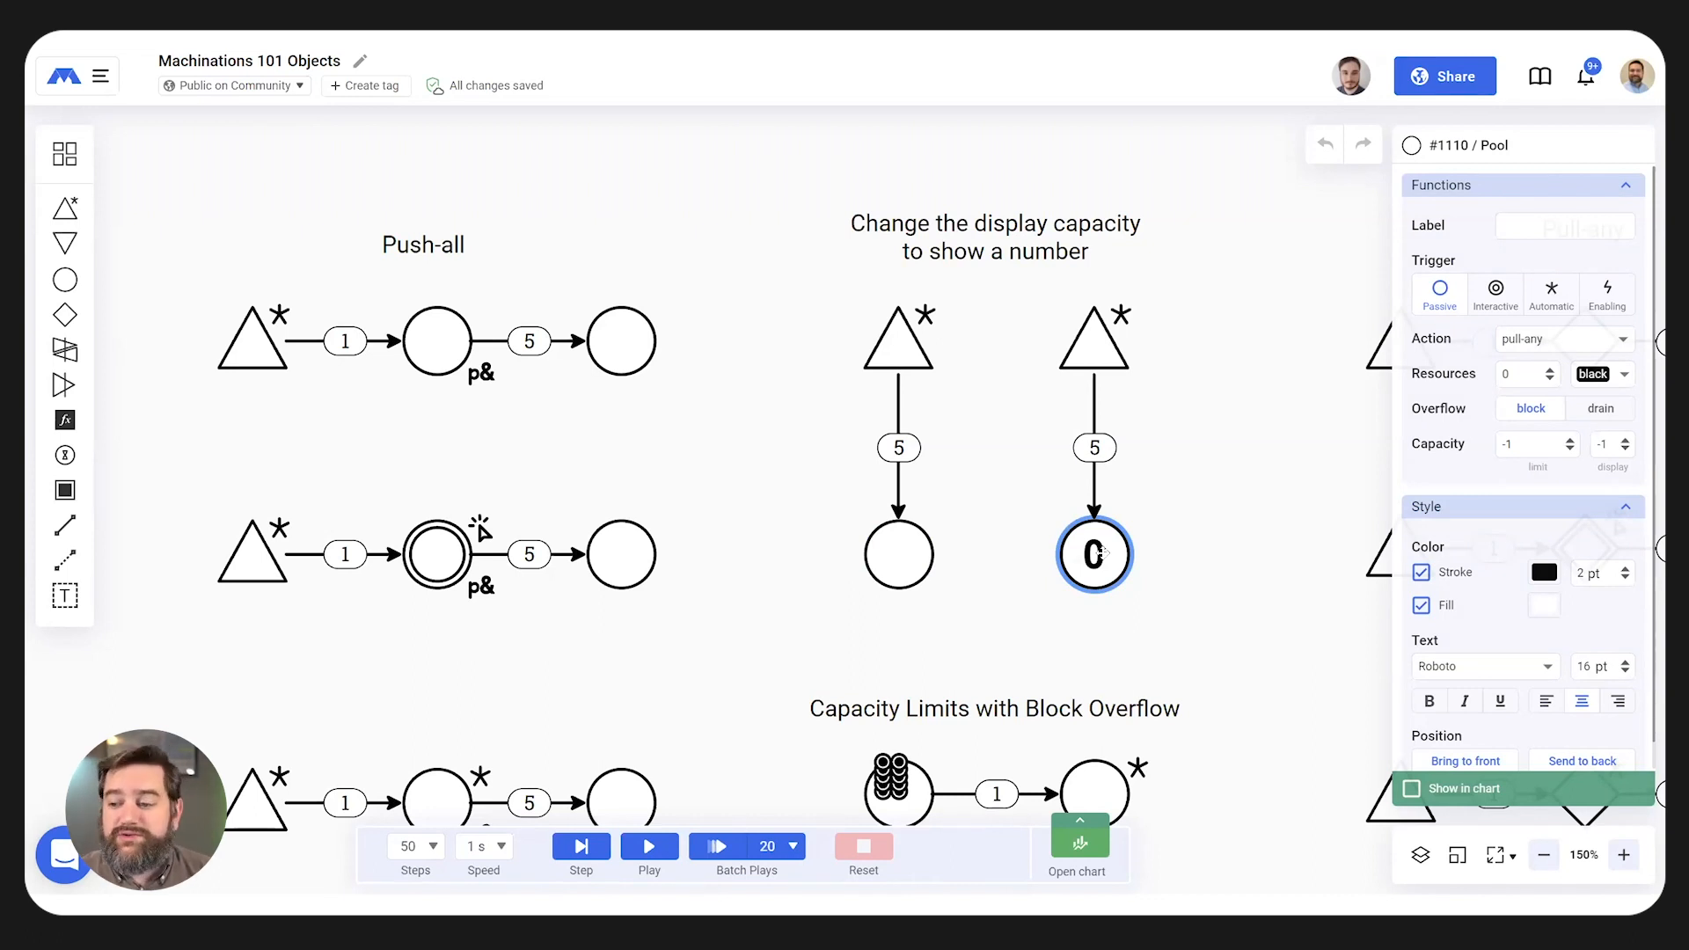
{"action": "left_click_drag", "start_coordinate": [1609, 444], "coordinate": [1568, 454]}
{"action": "type", "text": "0"}
{"action": "key", "text": "Return"}
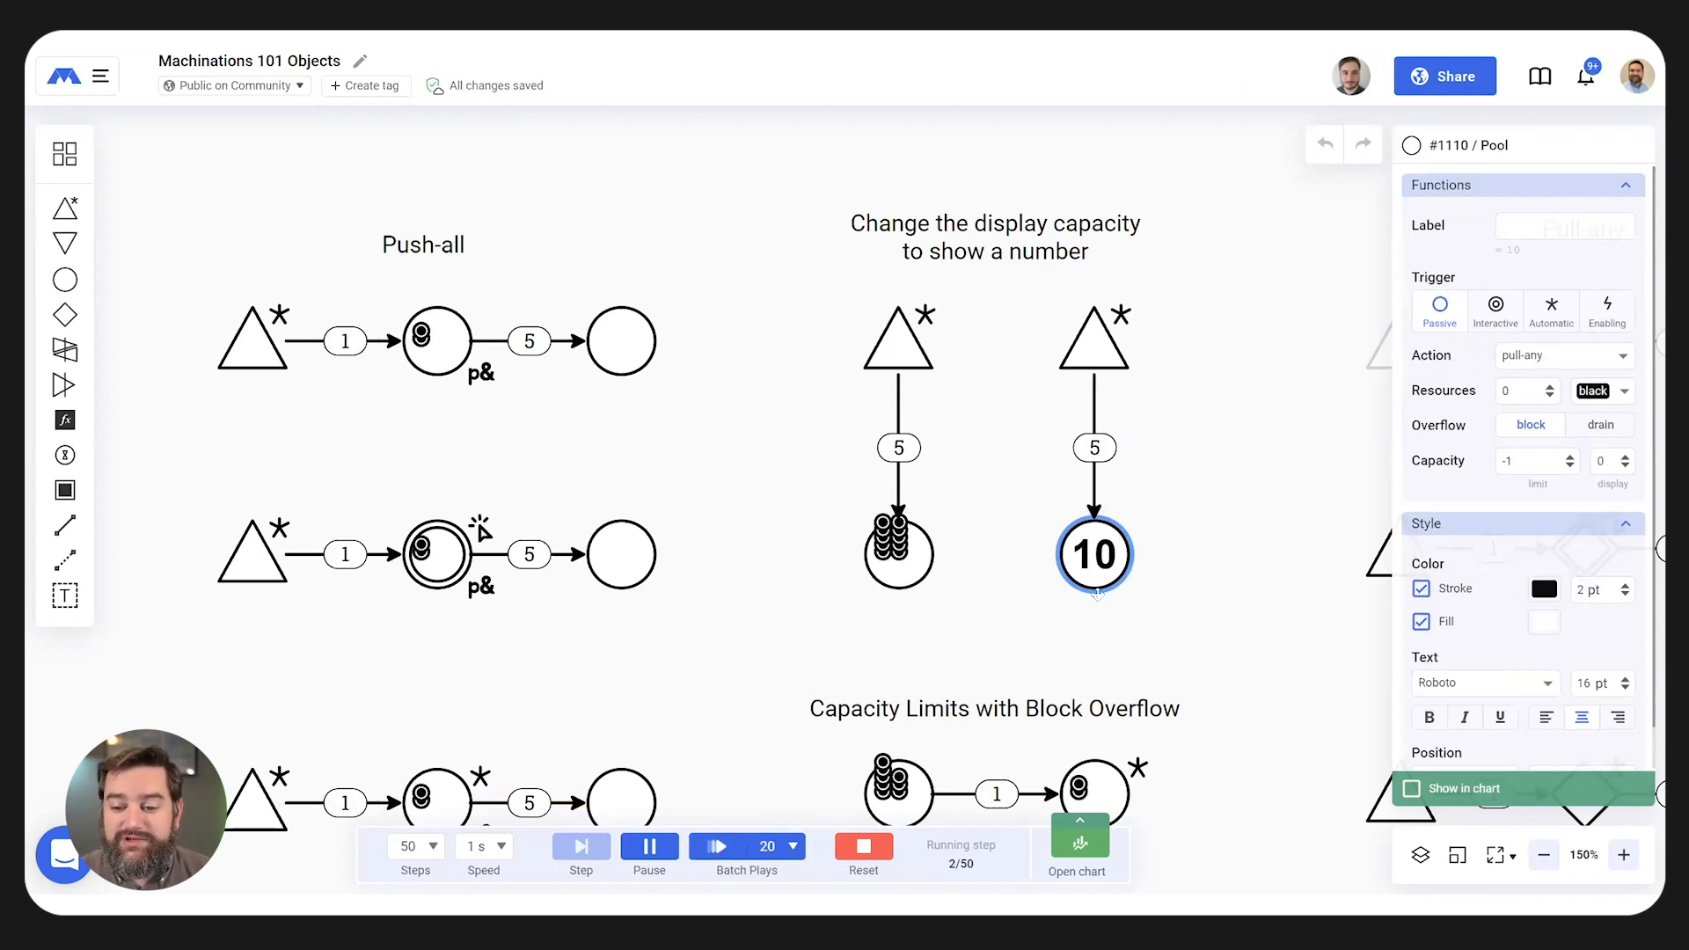
- Set the number-showing pool's display capacity to -1 during the run and reset the simulation
{"action": "left_click_drag", "start_coordinate": [1608, 462], "coordinate": [1595, 463]}
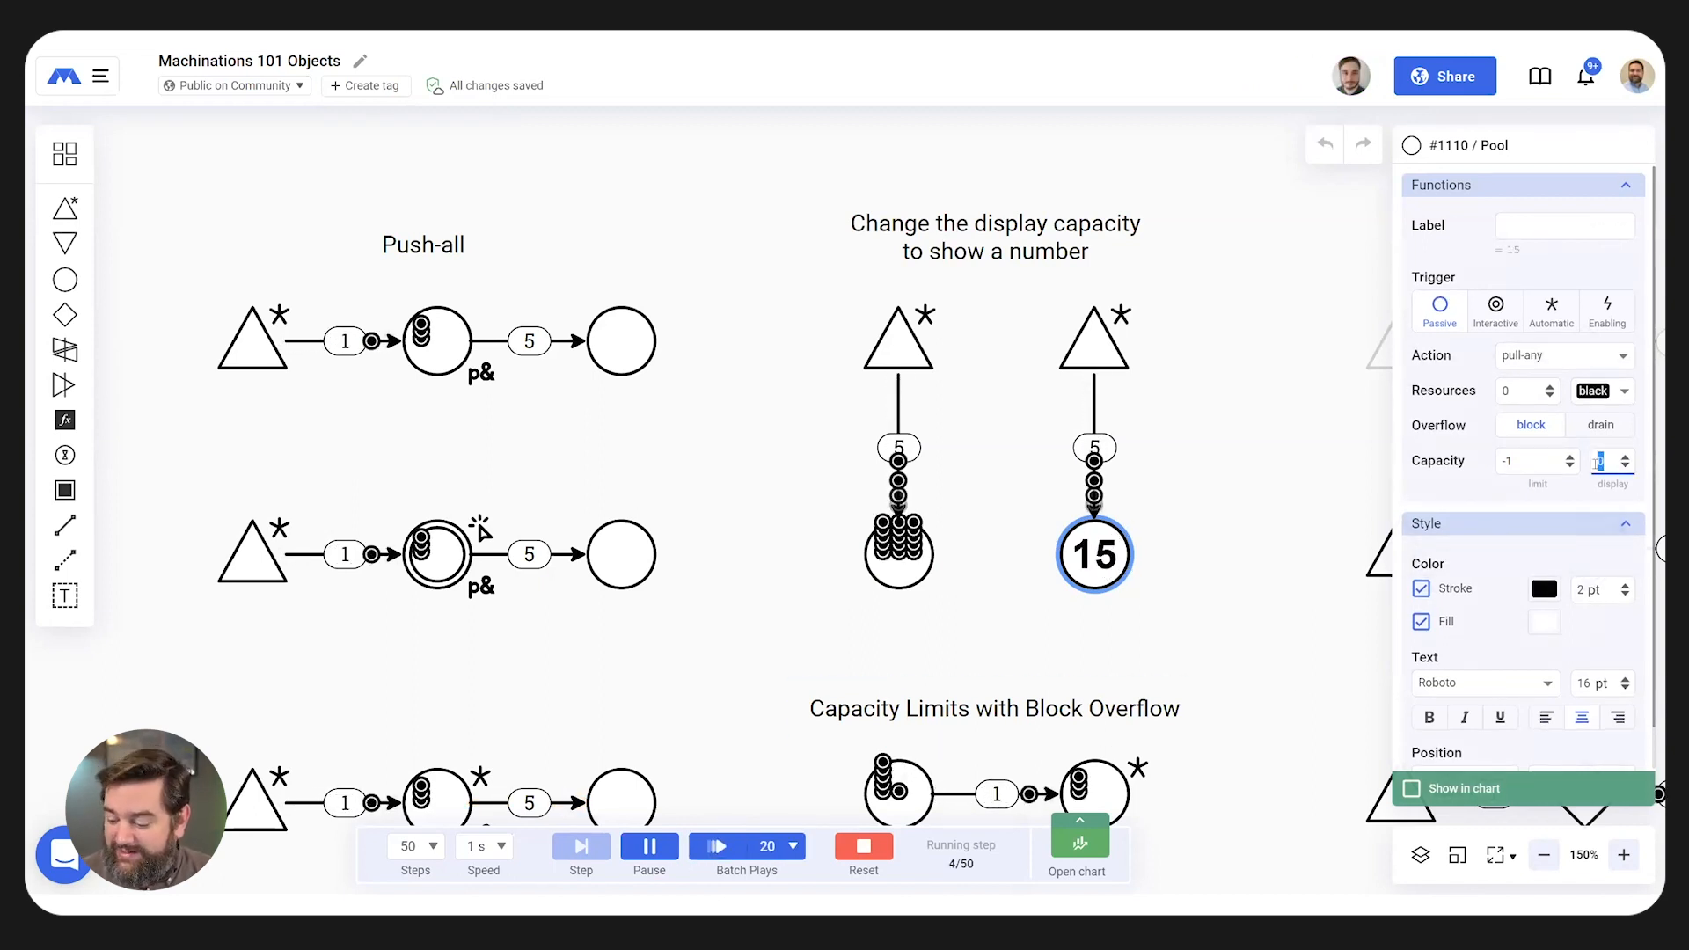
{"action": "type", "text": "-1"}
{"action": "left_click", "coordinate": [1619, 508]}
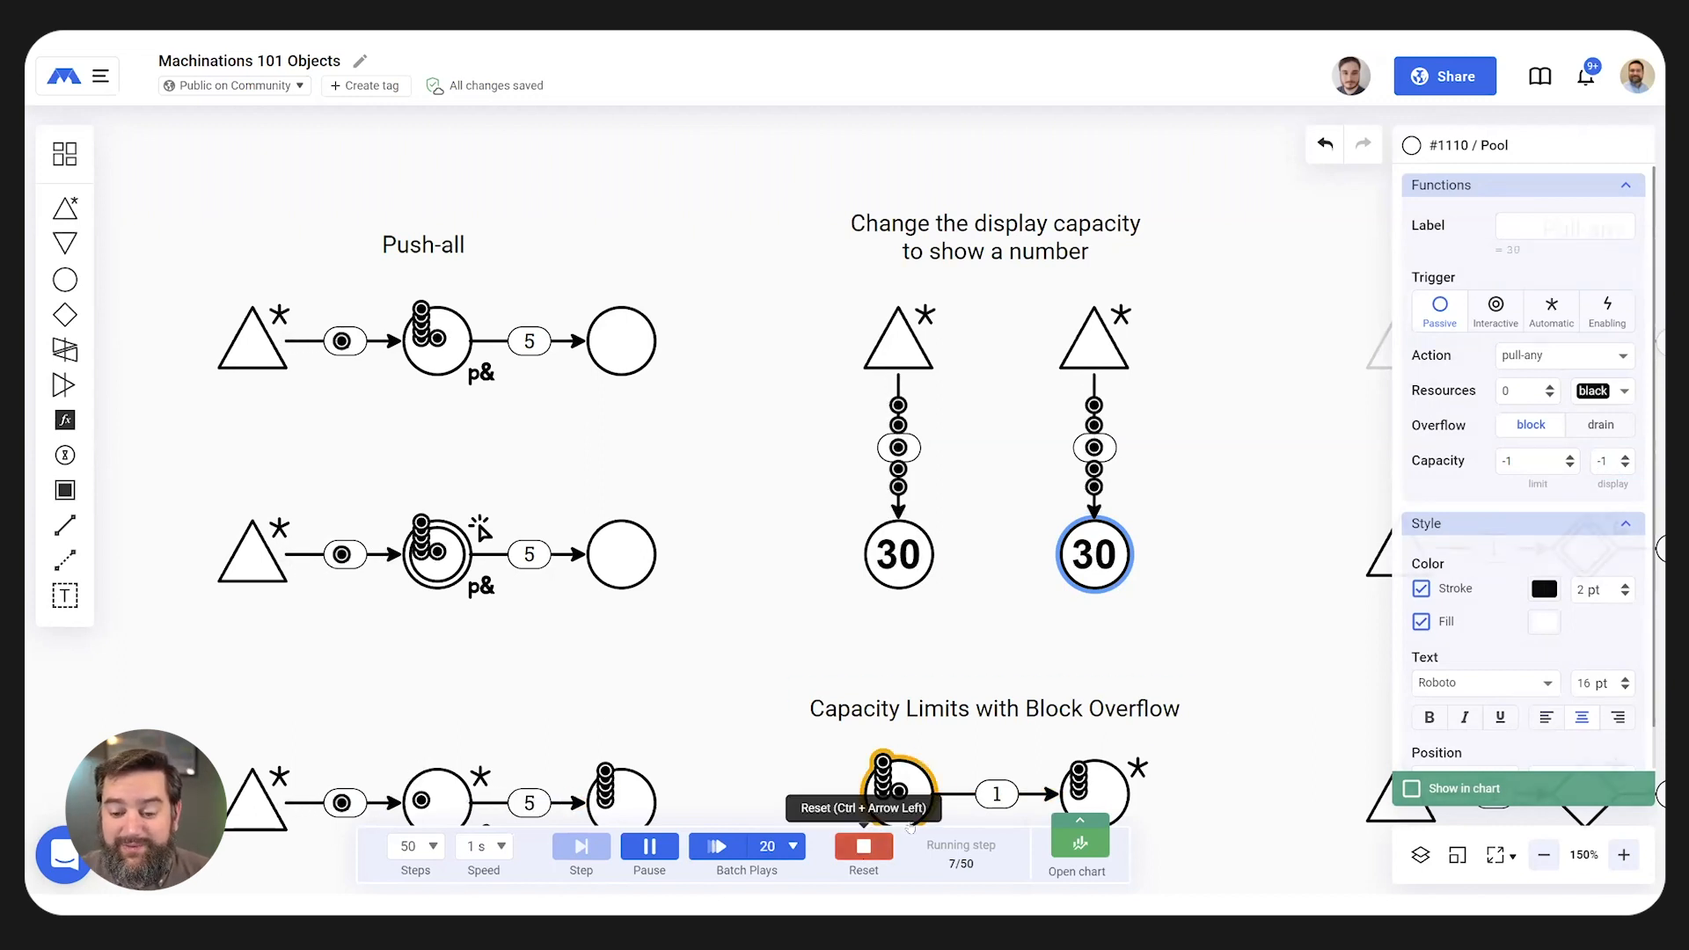
{"action": "left_click", "coordinate": [890, 840]}
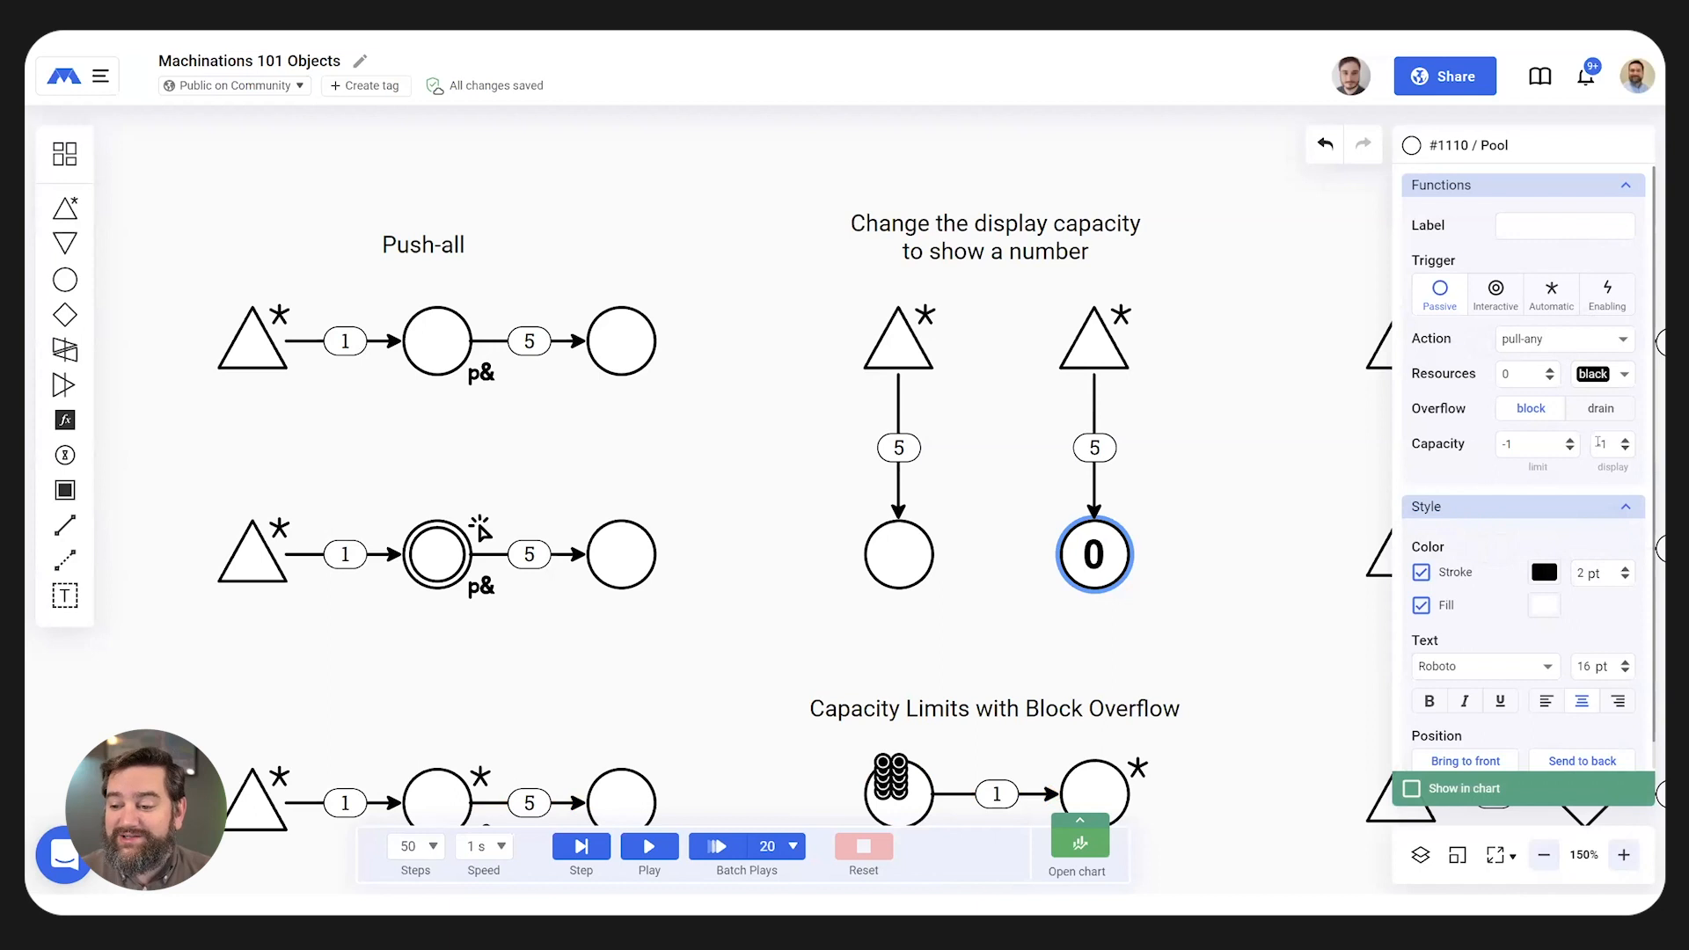
- Compare the capacity and overflow settings of the pools in the Block Overflow and Drain Overflow examples with the display-capacity pool
{"action": "scroll", "coordinate": [974, 522], "scroll_direction": "down", "scroll_amount": 5}
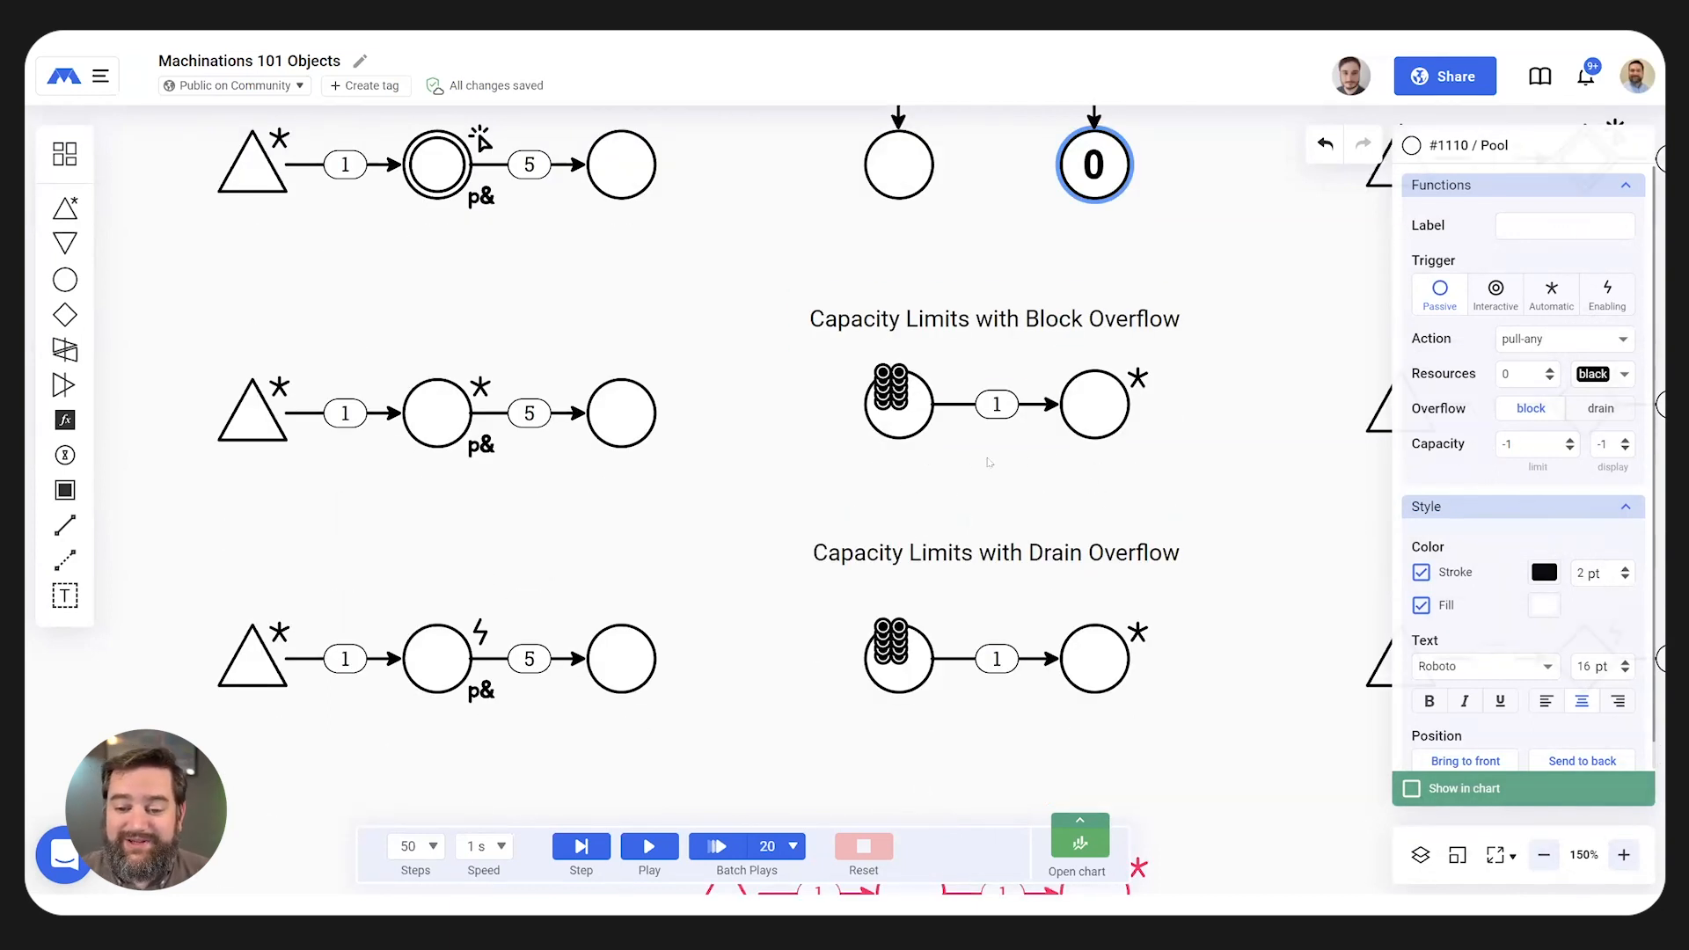
{"action": "left_click", "coordinate": [1092, 406]}
{"action": "left_click", "coordinate": [1102, 655]}
{"action": "left_click", "coordinate": [1110, 403]}
{"action": "left_click", "coordinate": [889, 189]}
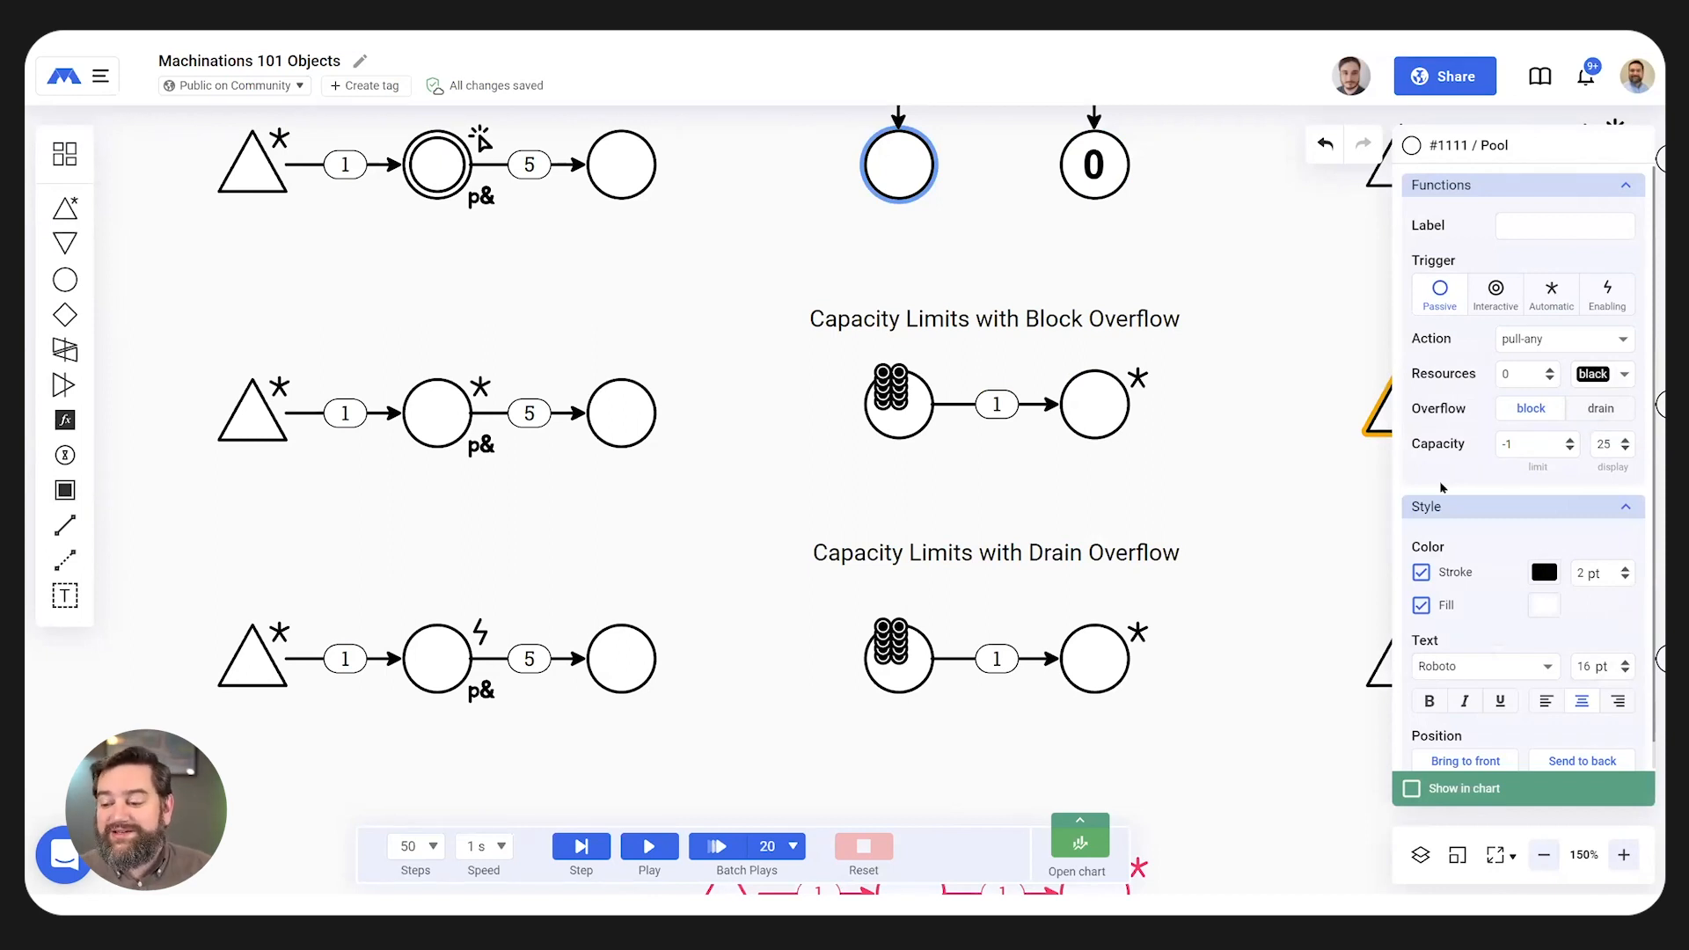
{"action": "left_click", "coordinate": [1110, 452]}
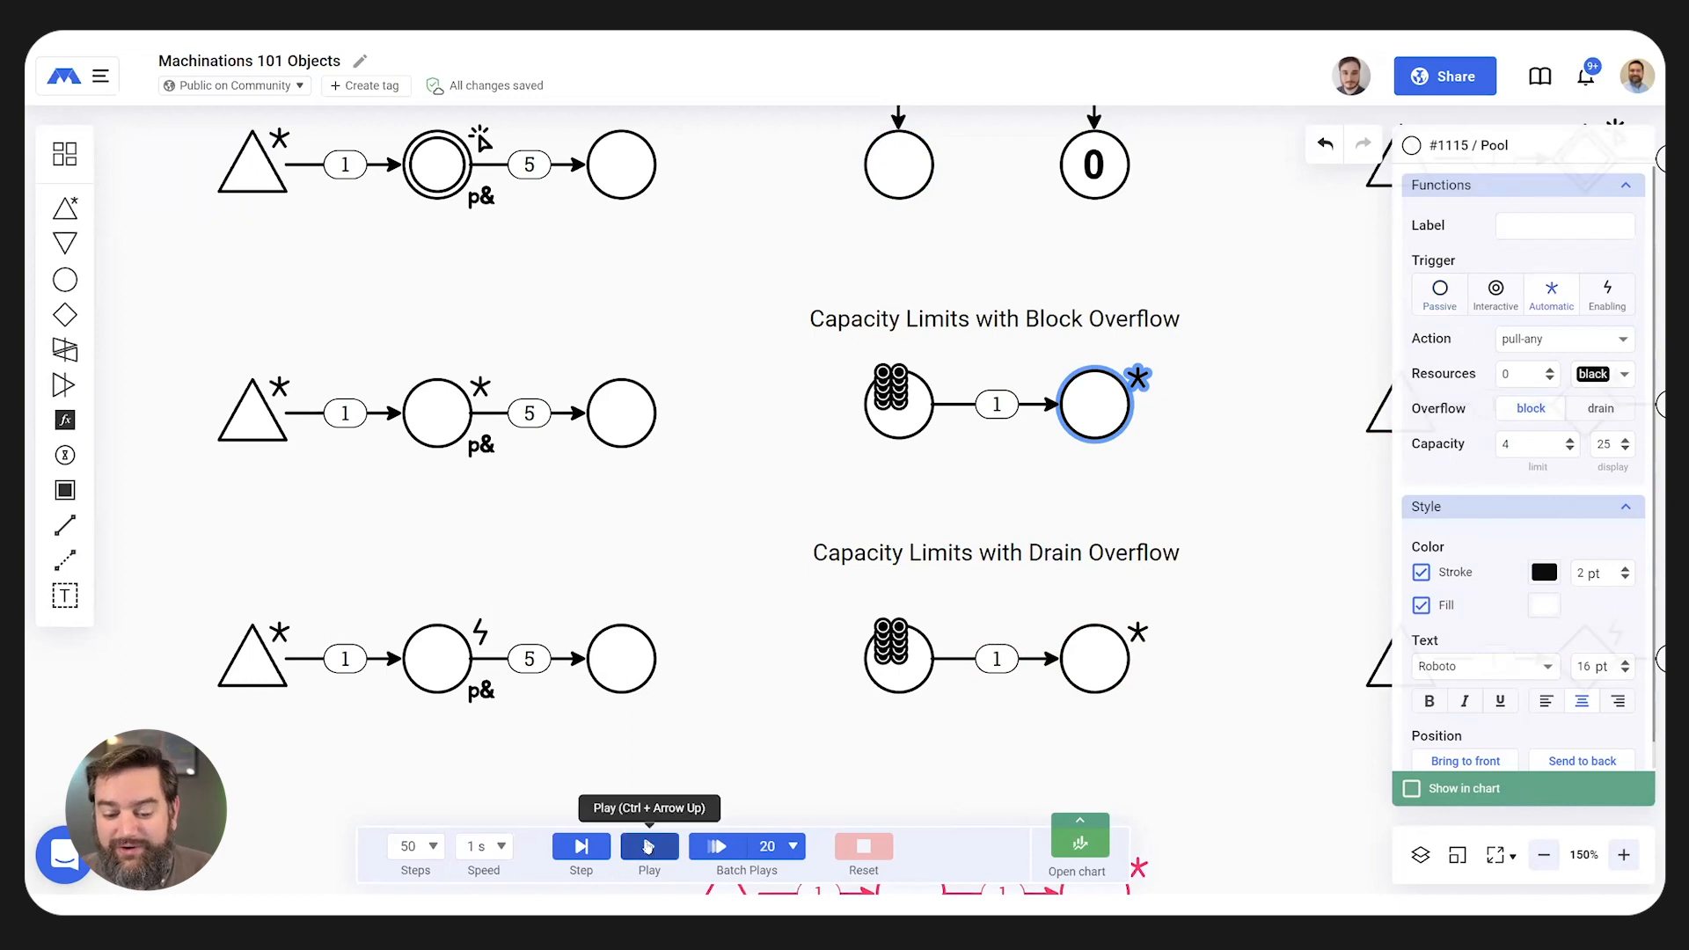
- Run the capacity-limit examples and inspect the overflow setting of the automatic pool in the Drain Overflow example
{"action": "left_click", "coordinate": [649, 846]}
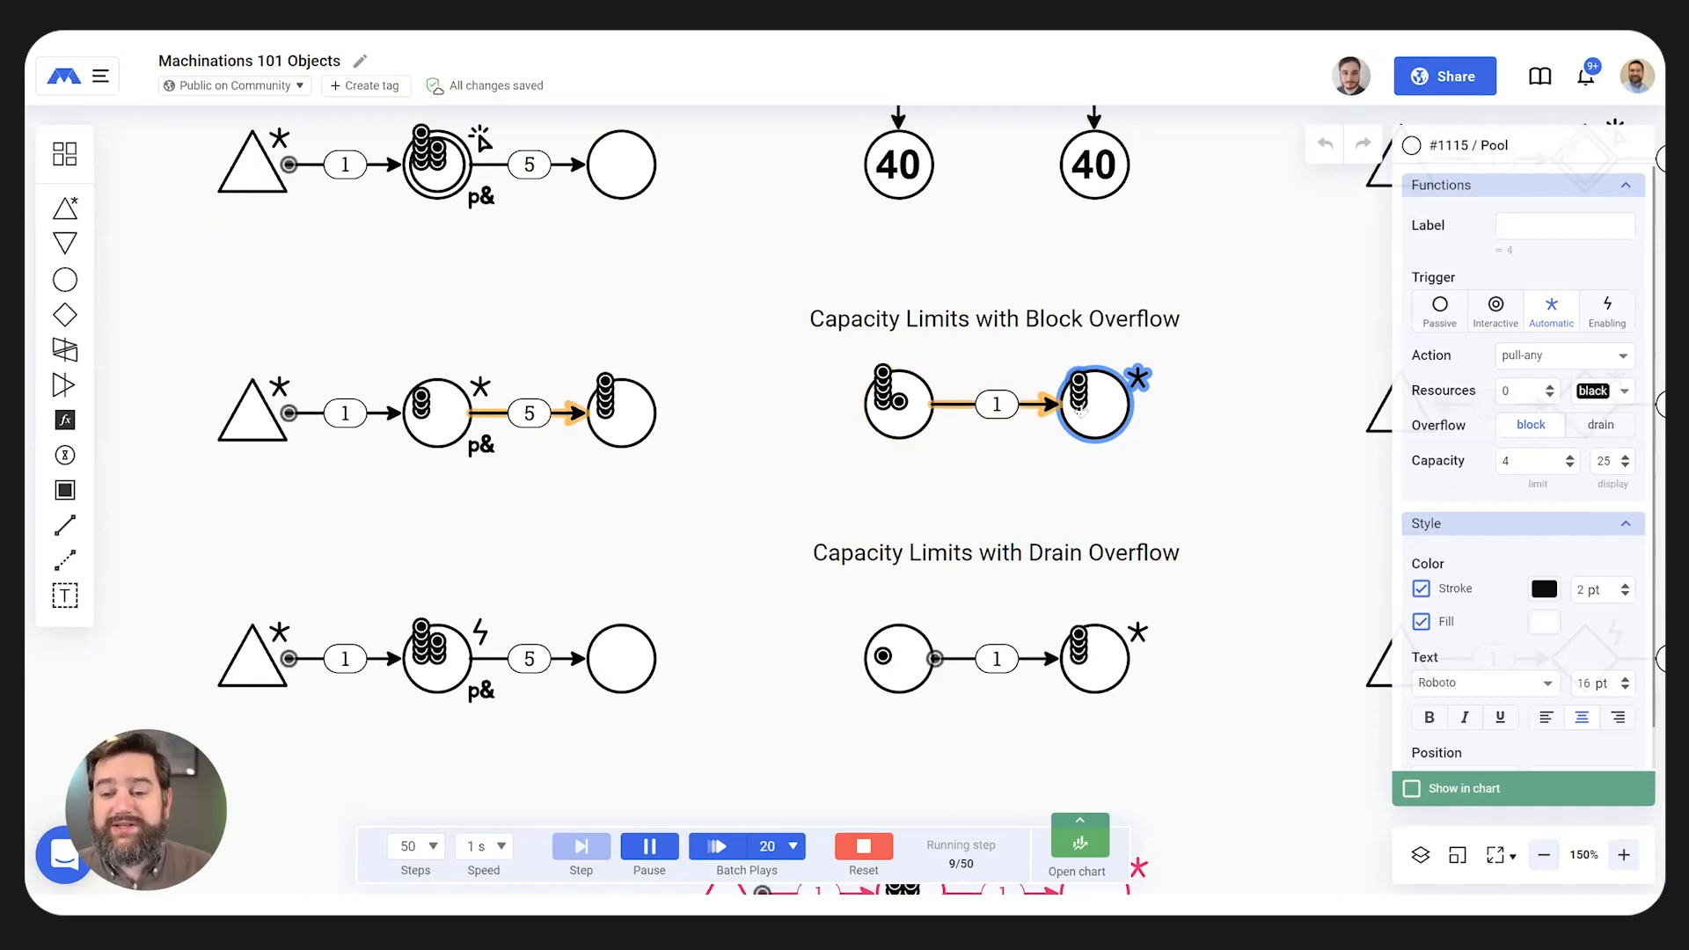
{"action": "left_click", "coordinate": [1102, 658]}
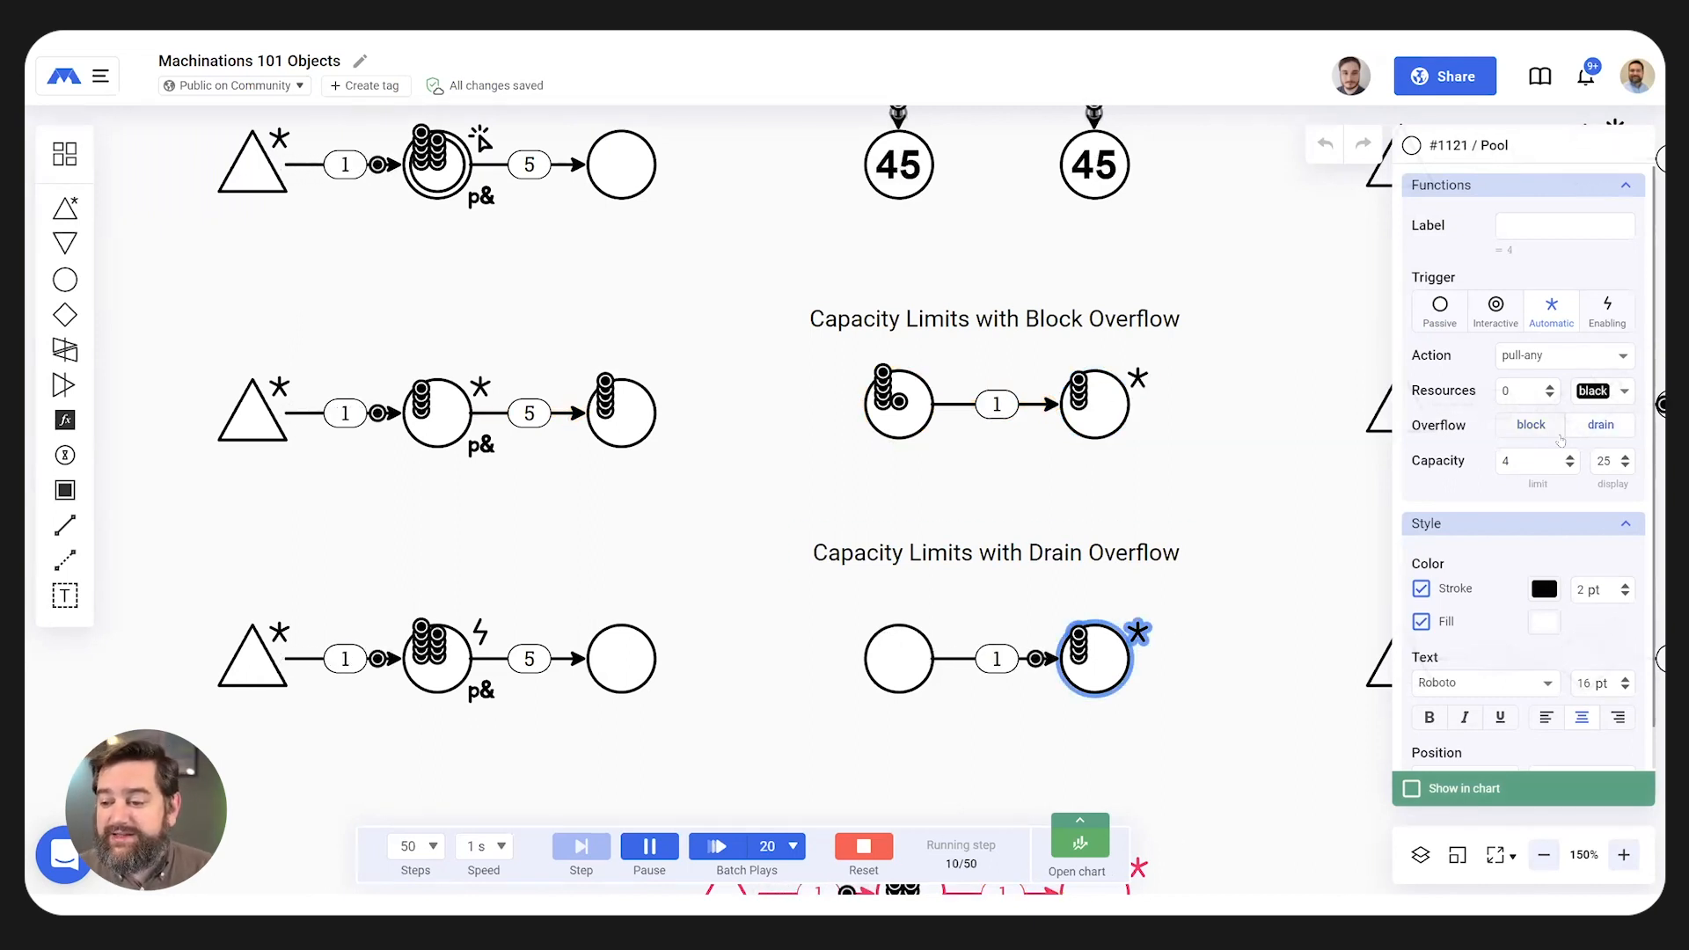
- Restart the simulation to observe the Drain Overflow example from the beginning, and reset it once the capacity limit has been reached
{"action": "left_click", "coordinate": [863, 846]}
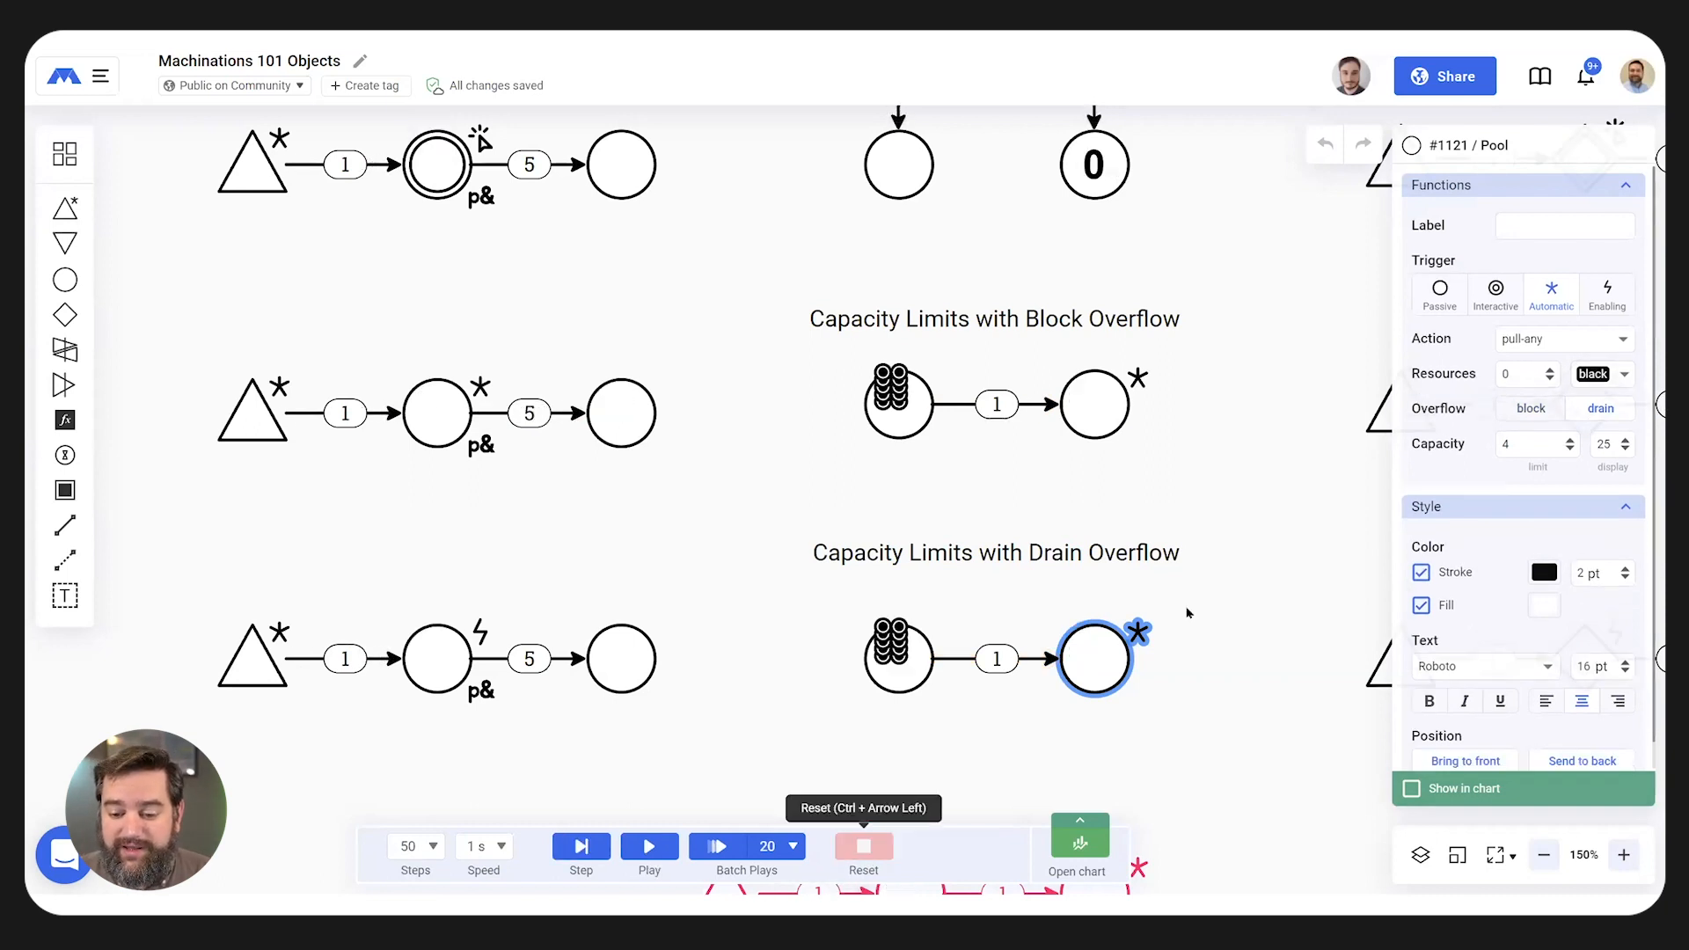
{"action": "left_click", "coordinate": [649, 846]}
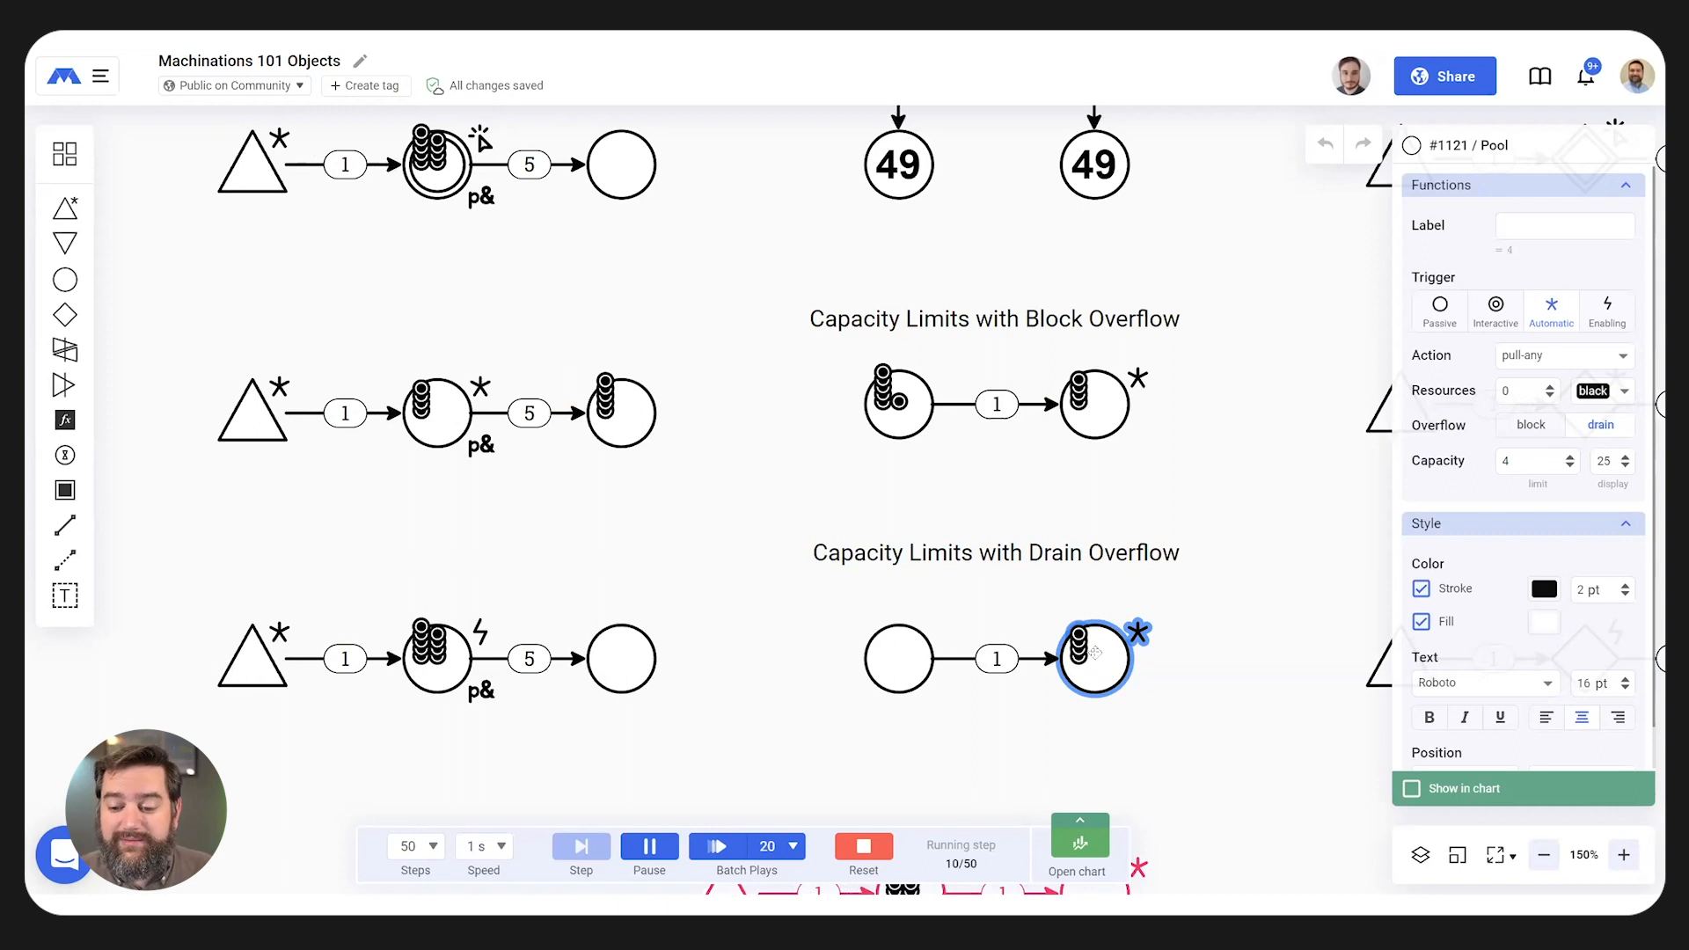
{"action": "scroll", "coordinate": [1117, 651], "scroll_direction": "down", "scroll_amount": 3}
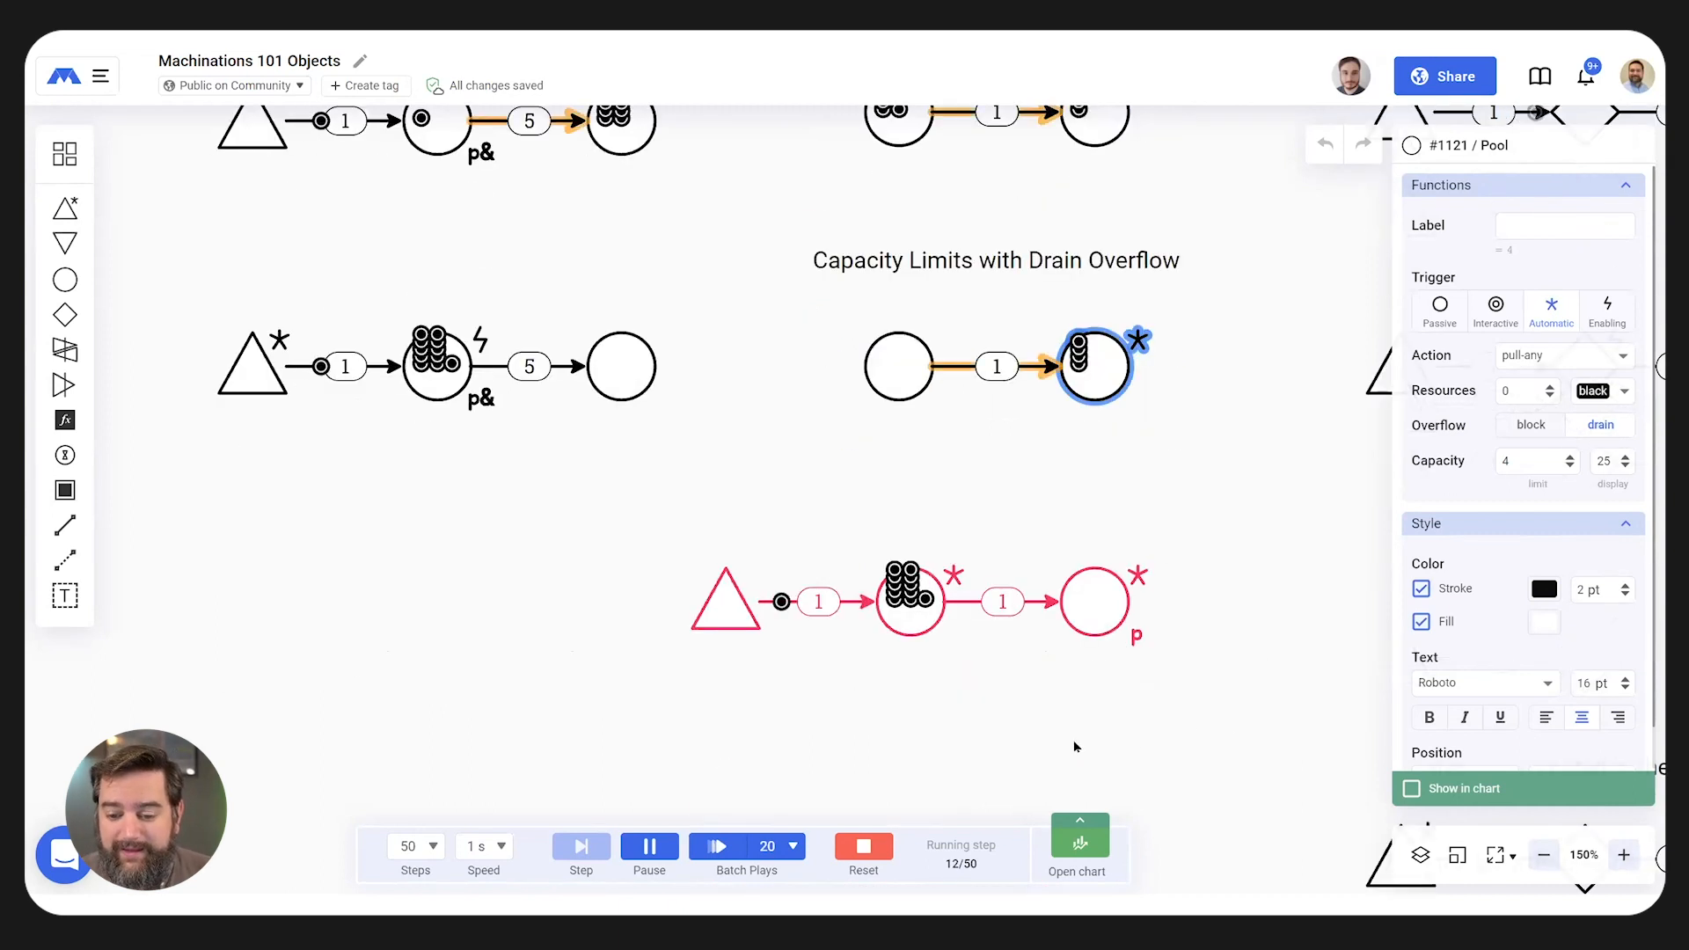
{"action": "left_click", "coordinate": [863, 846]}
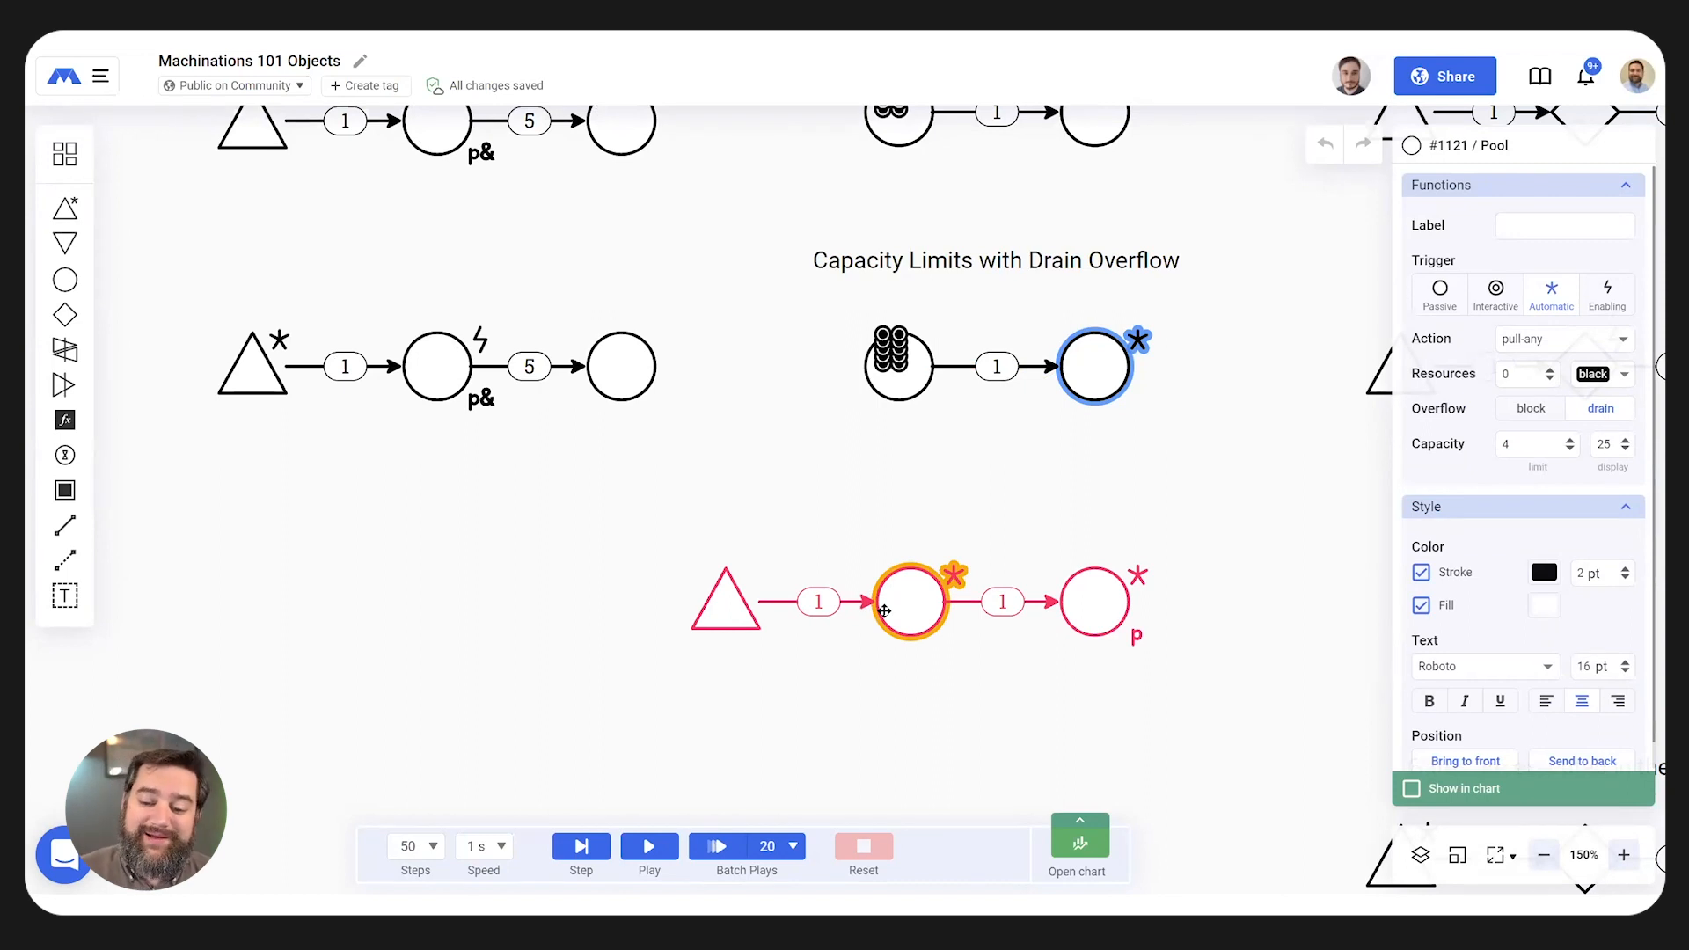
- Inspect the action settings of the two automatic pools in the pink example while running it, and reset the simulation
{"action": "left_click", "coordinate": [884, 609]}
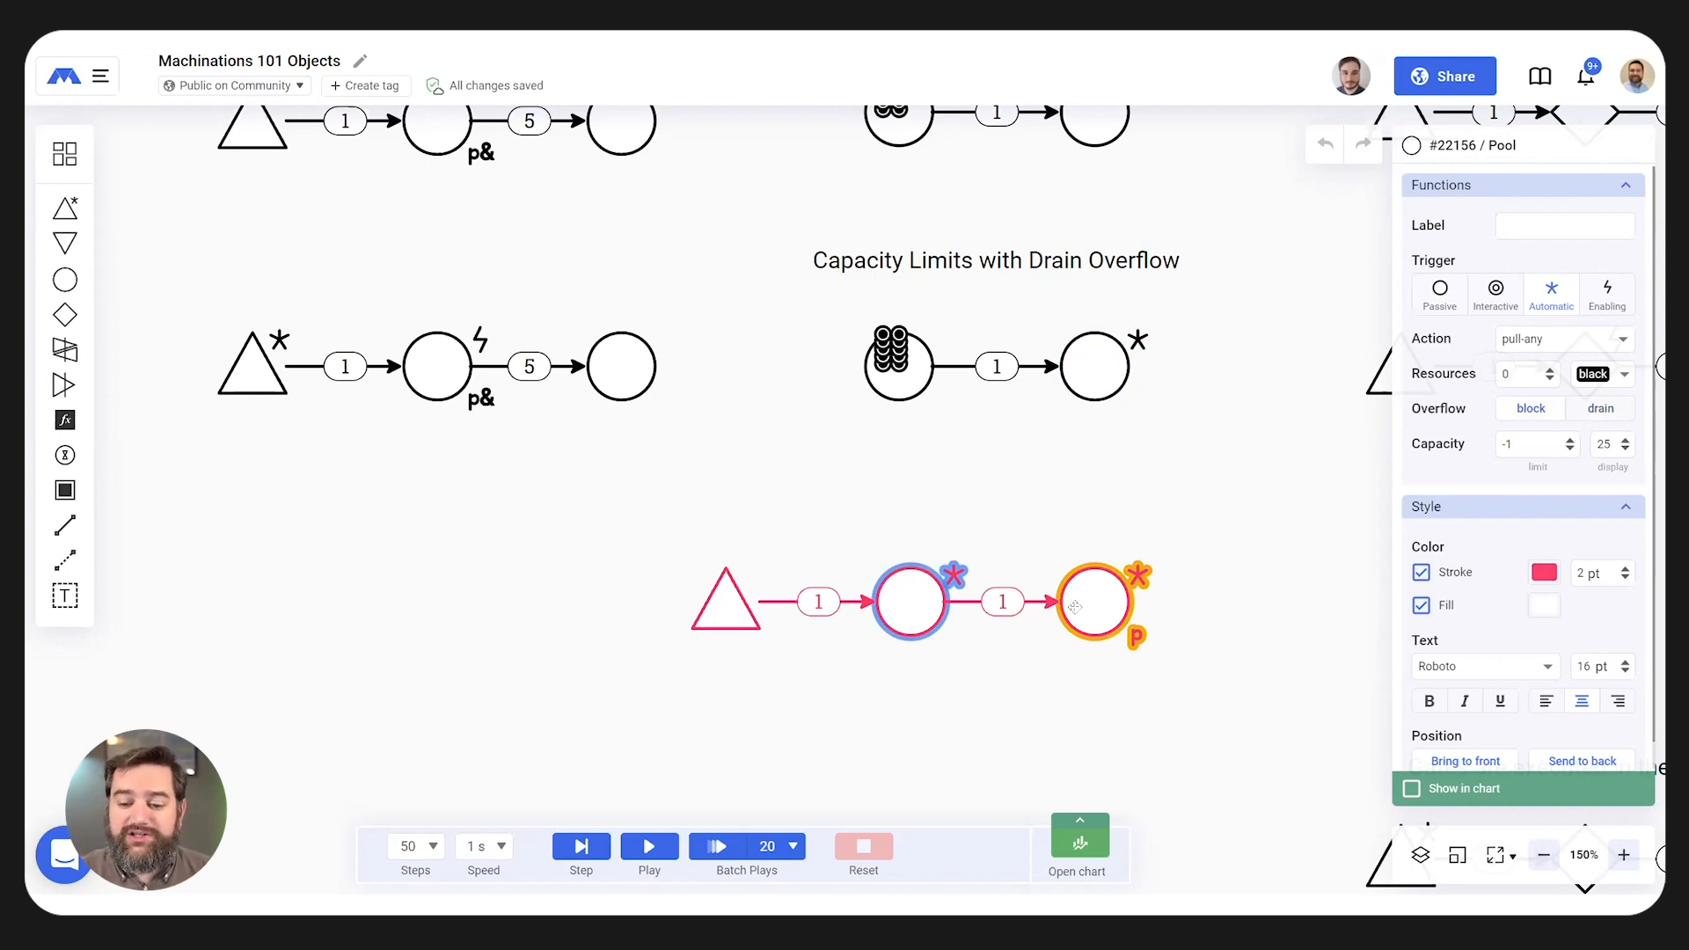
{"action": "left_click", "coordinate": [649, 846]}
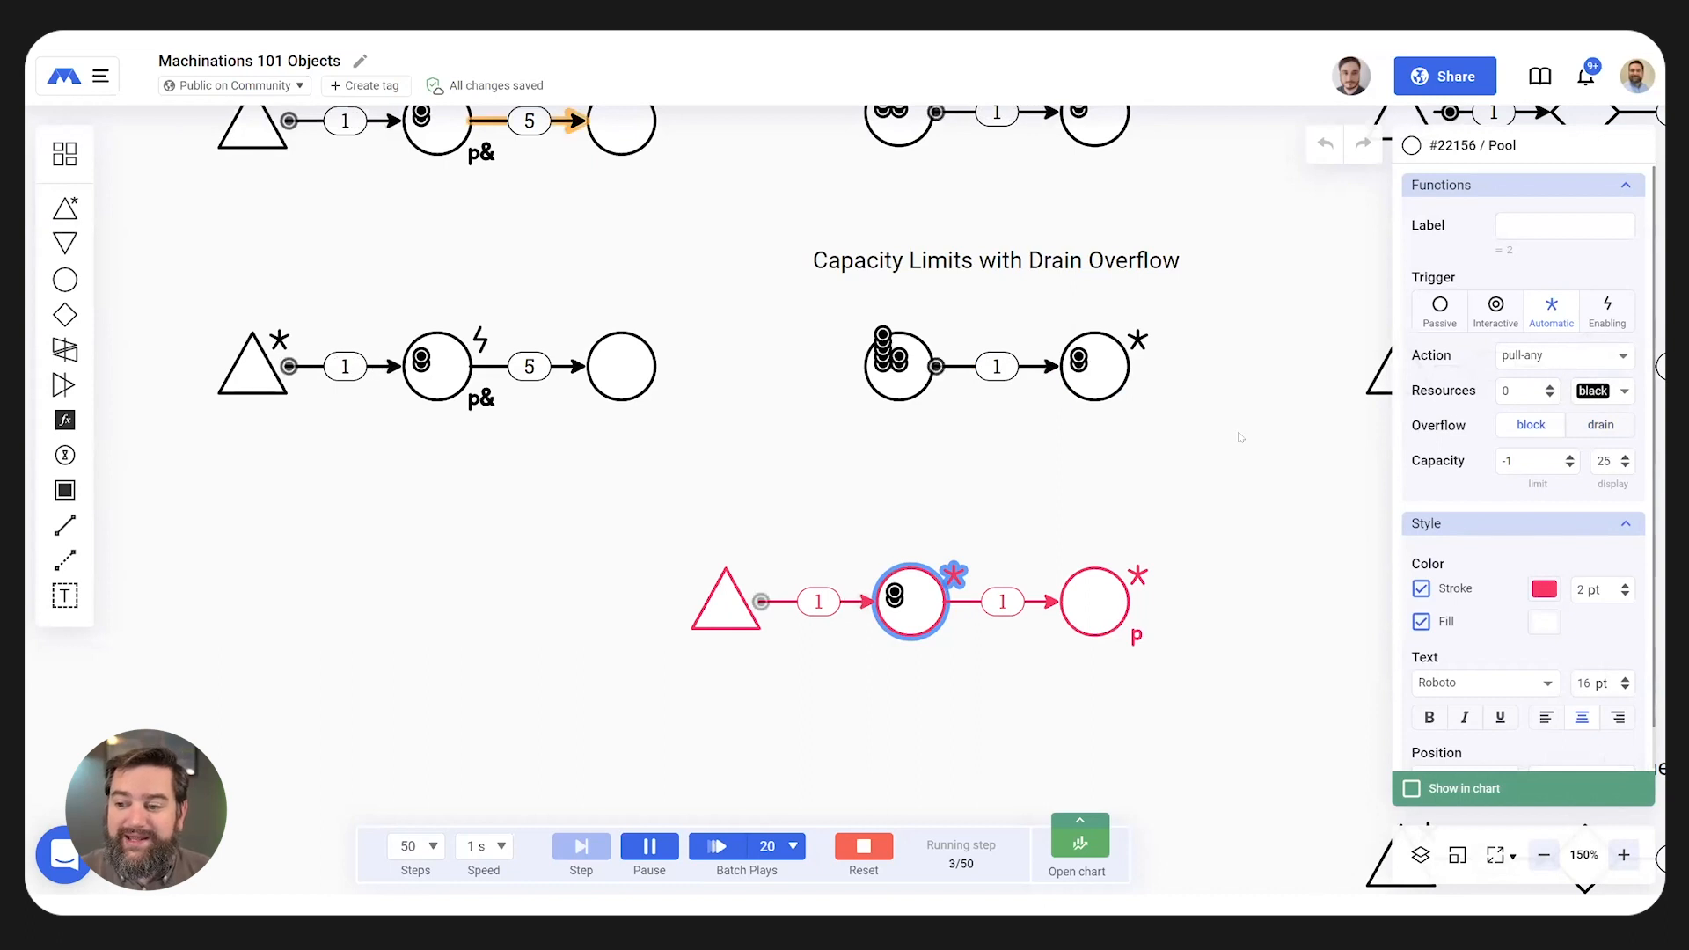
{"action": "left_click", "coordinate": [1091, 605]}
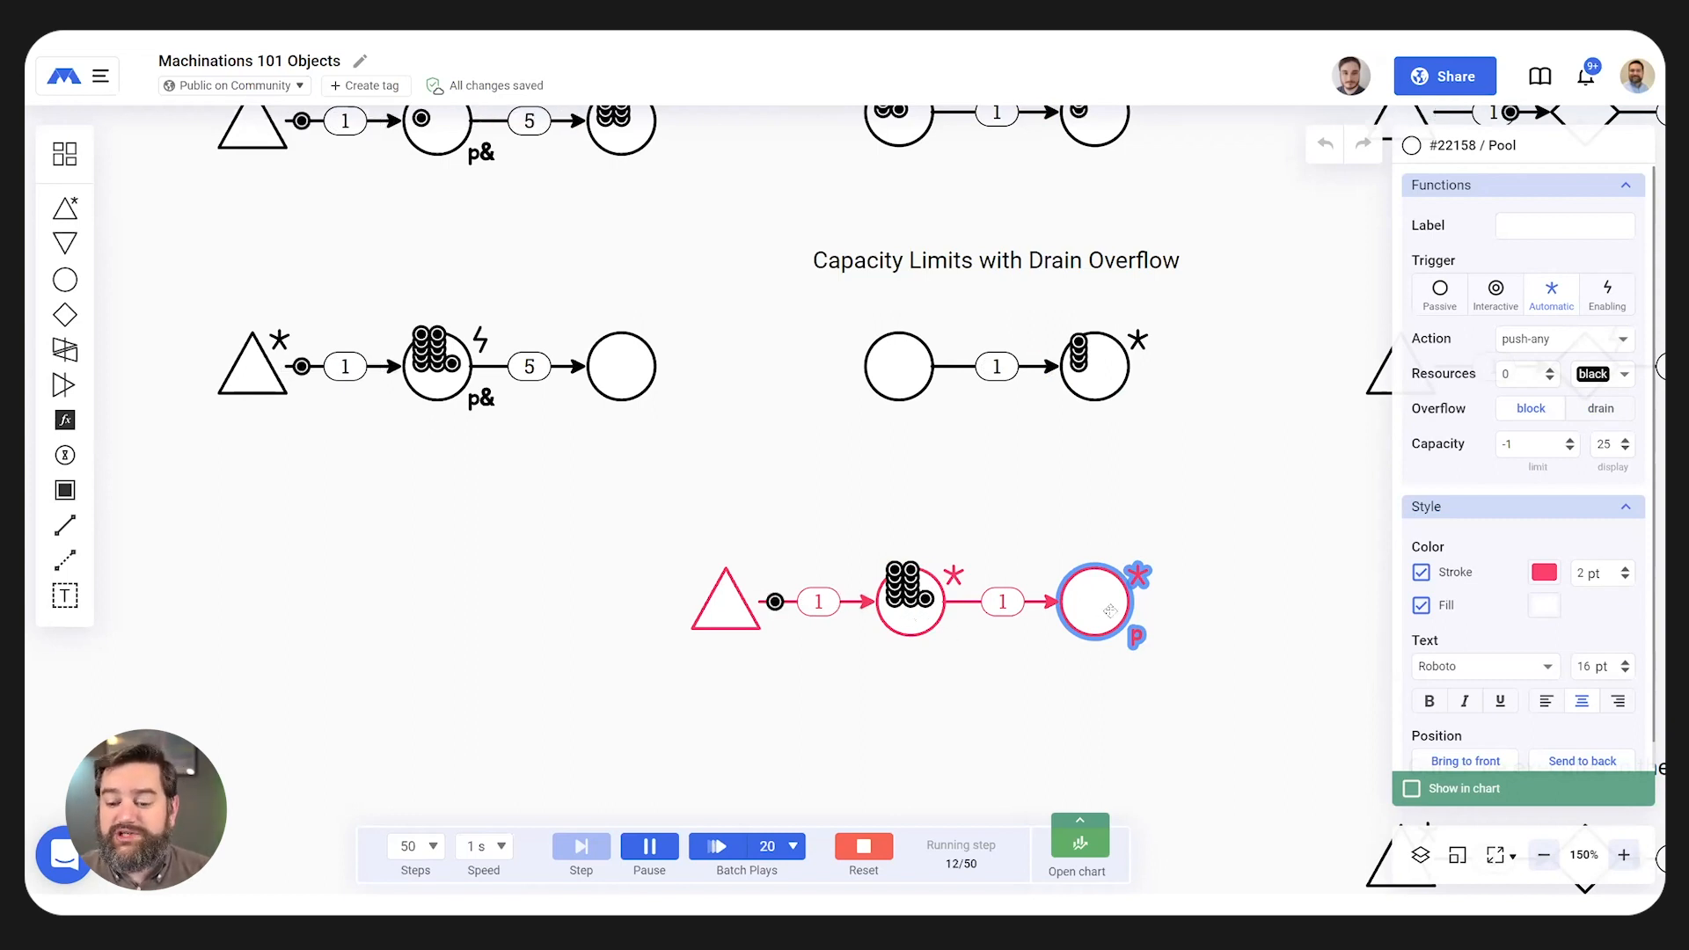
{"action": "left_click", "coordinate": [865, 848]}
- Advance the simulation three single steps to answer the quiz about the pool between the 4-rate source and the 2-rate drain
{"action": "scroll", "coordinate": [1170, 510], "scroll_direction": "down", "scroll_amount": 1}
{"action": "scroll", "coordinate": [1170, 510], "scroll_direction": "down", "scroll_amount": 5}
{"action": "scroll", "coordinate": [1170, 509], "scroll_direction": "down", "scroll_amount": 2}
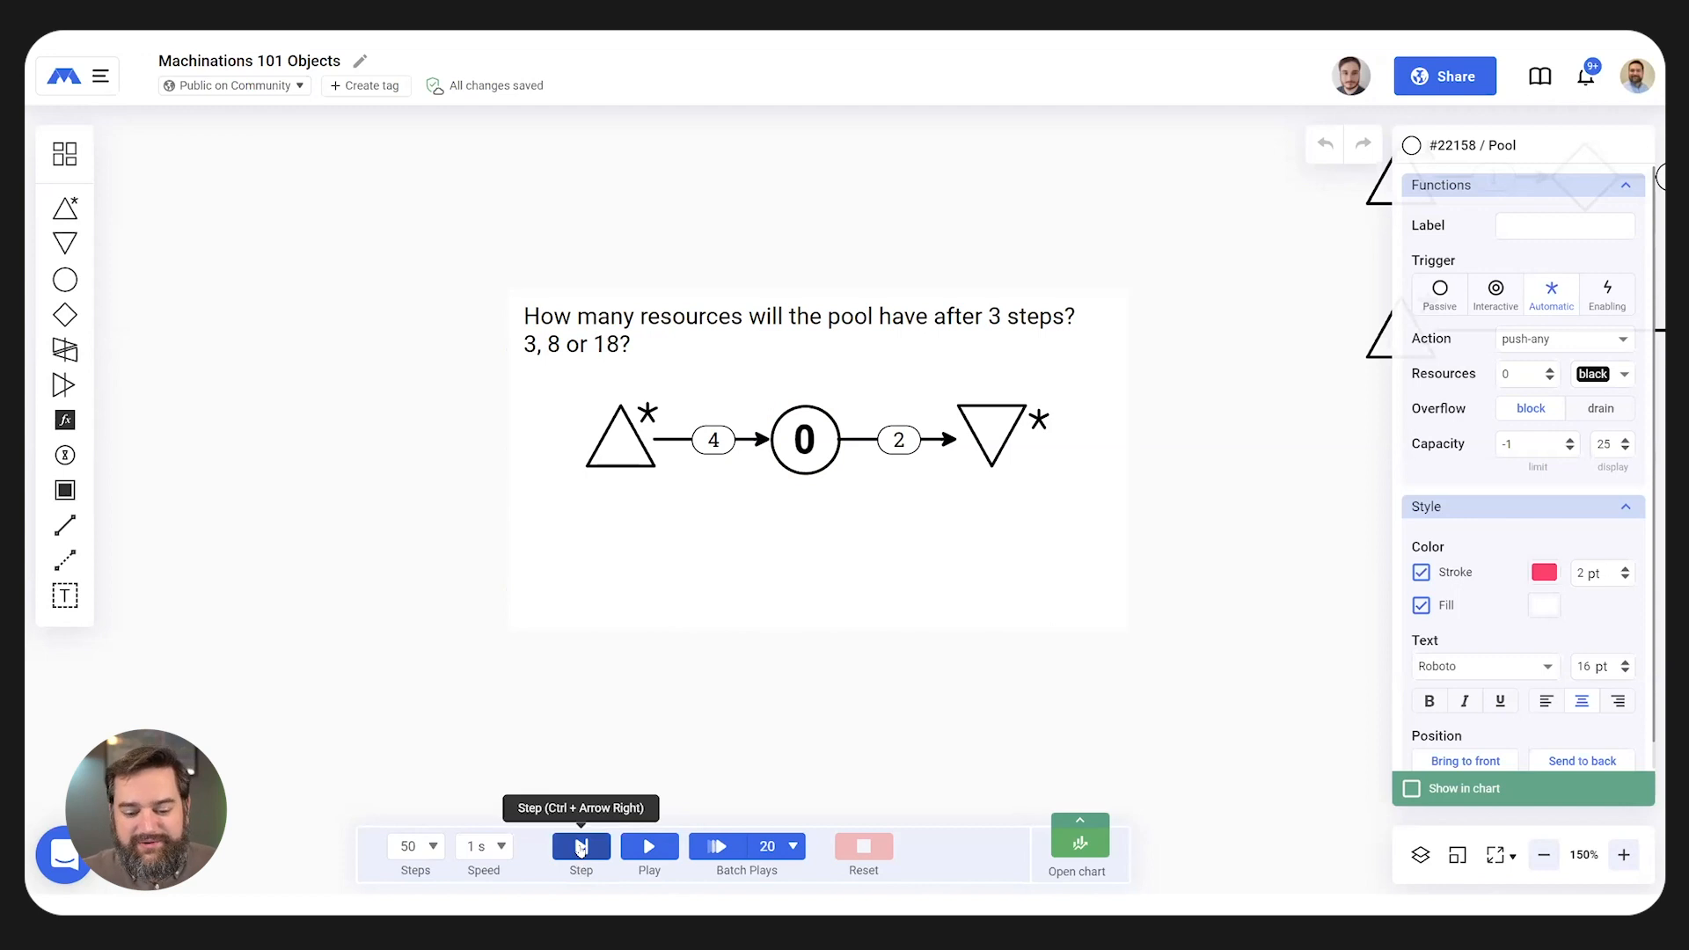
{"action": "left_click", "coordinate": [581, 847]}
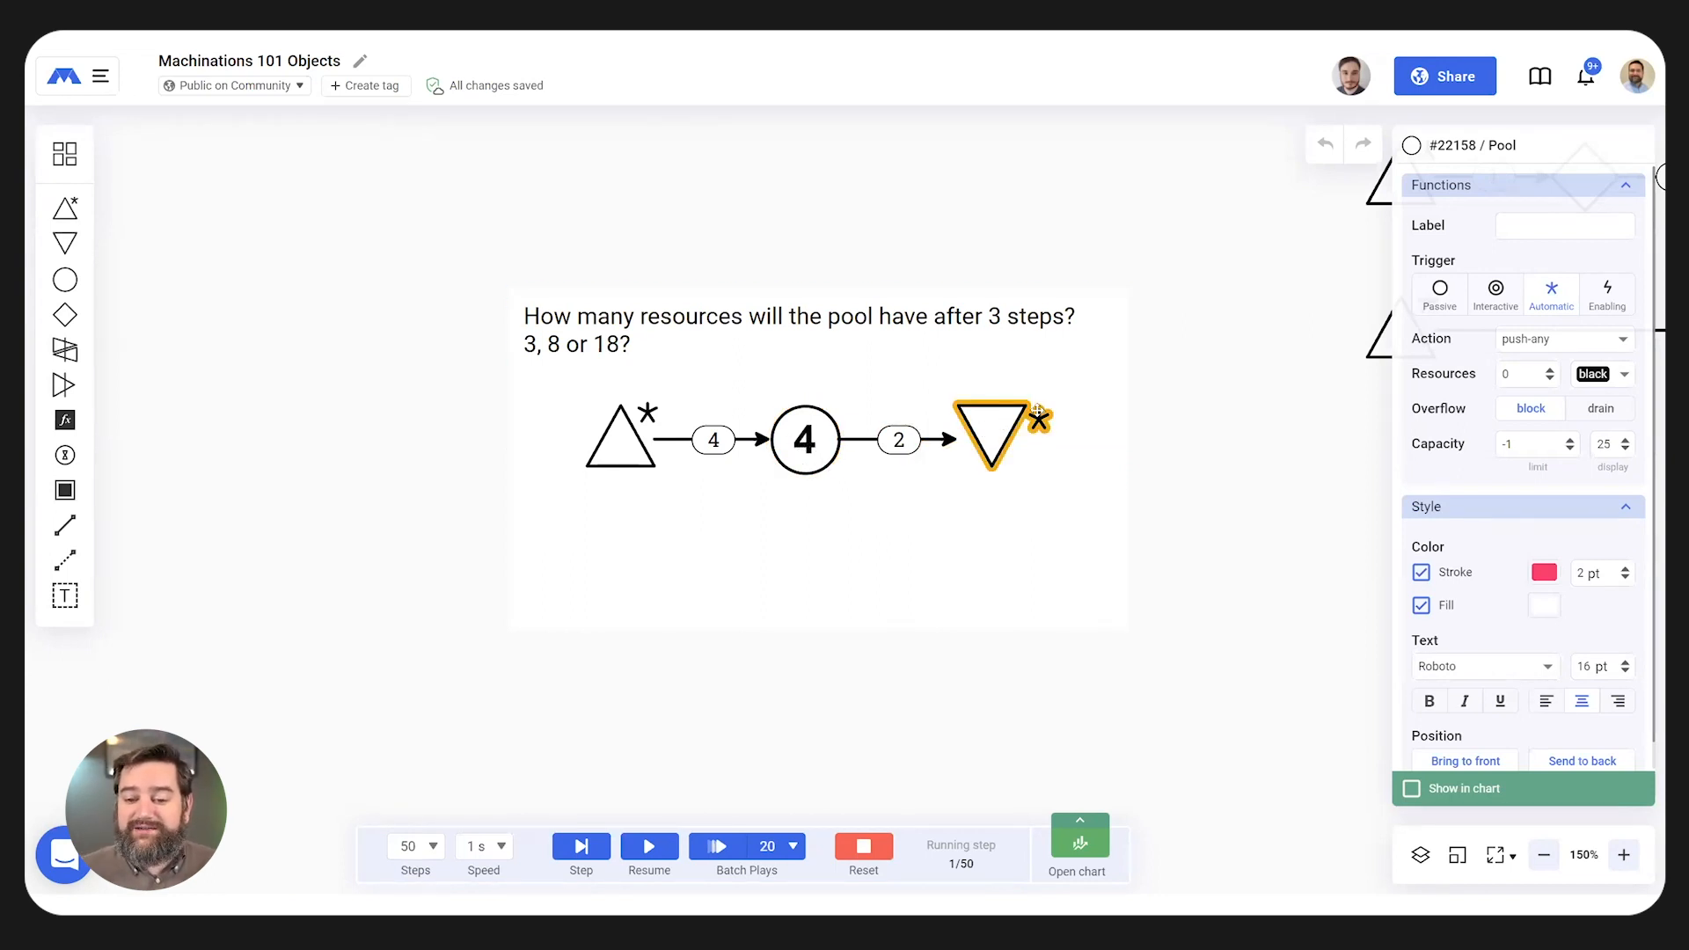
{"action": "left_click", "coordinate": [580, 846]}
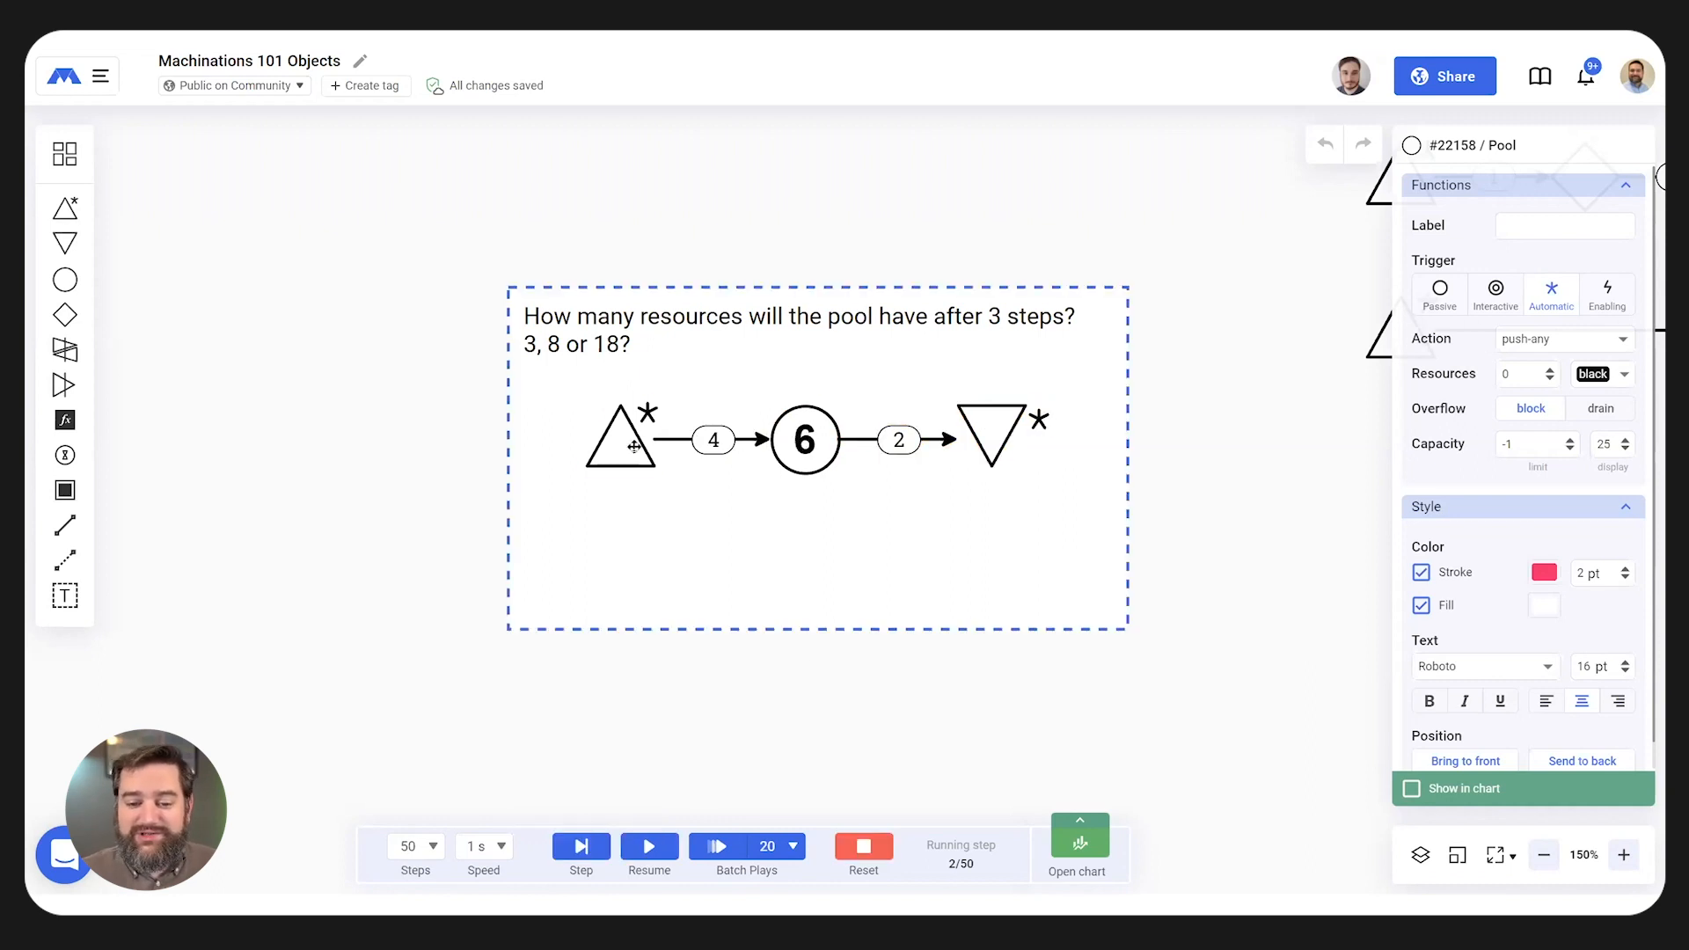
{"action": "left_click", "coordinate": [580, 846]}
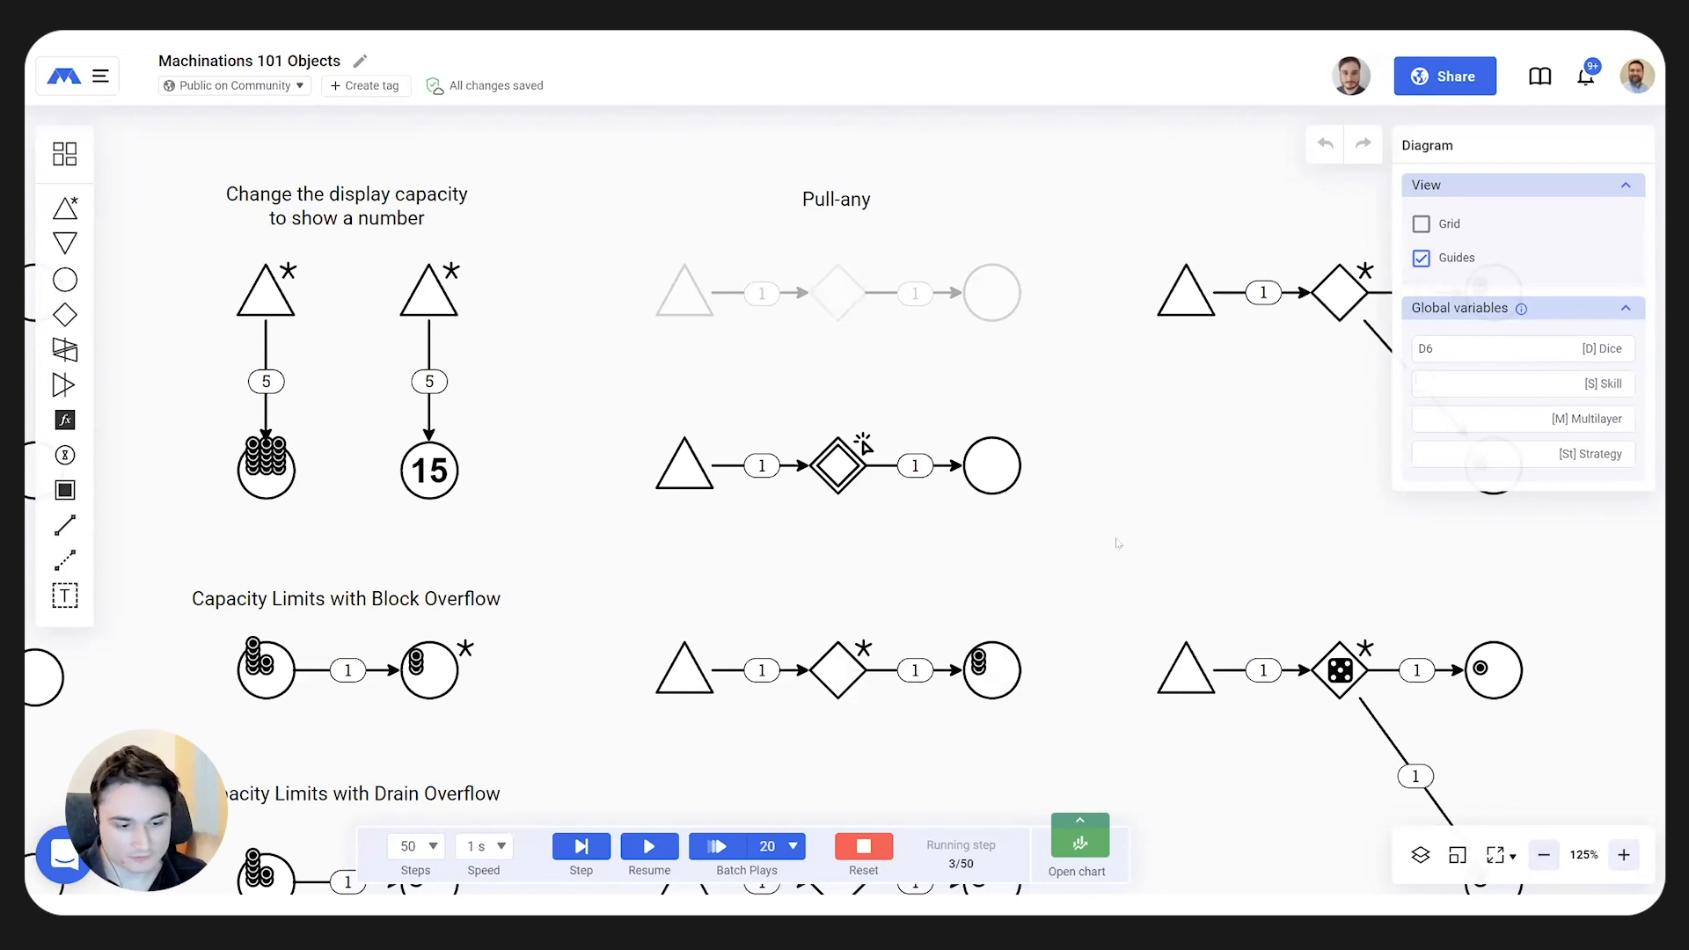
- Examine the overall layout of the diagram's object sections, then the Pull-any examples at the start of the Gates section
{"action": "scroll", "coordinate": [1117, 543], "scroll_direction": "up", "scroll_amount": 1}
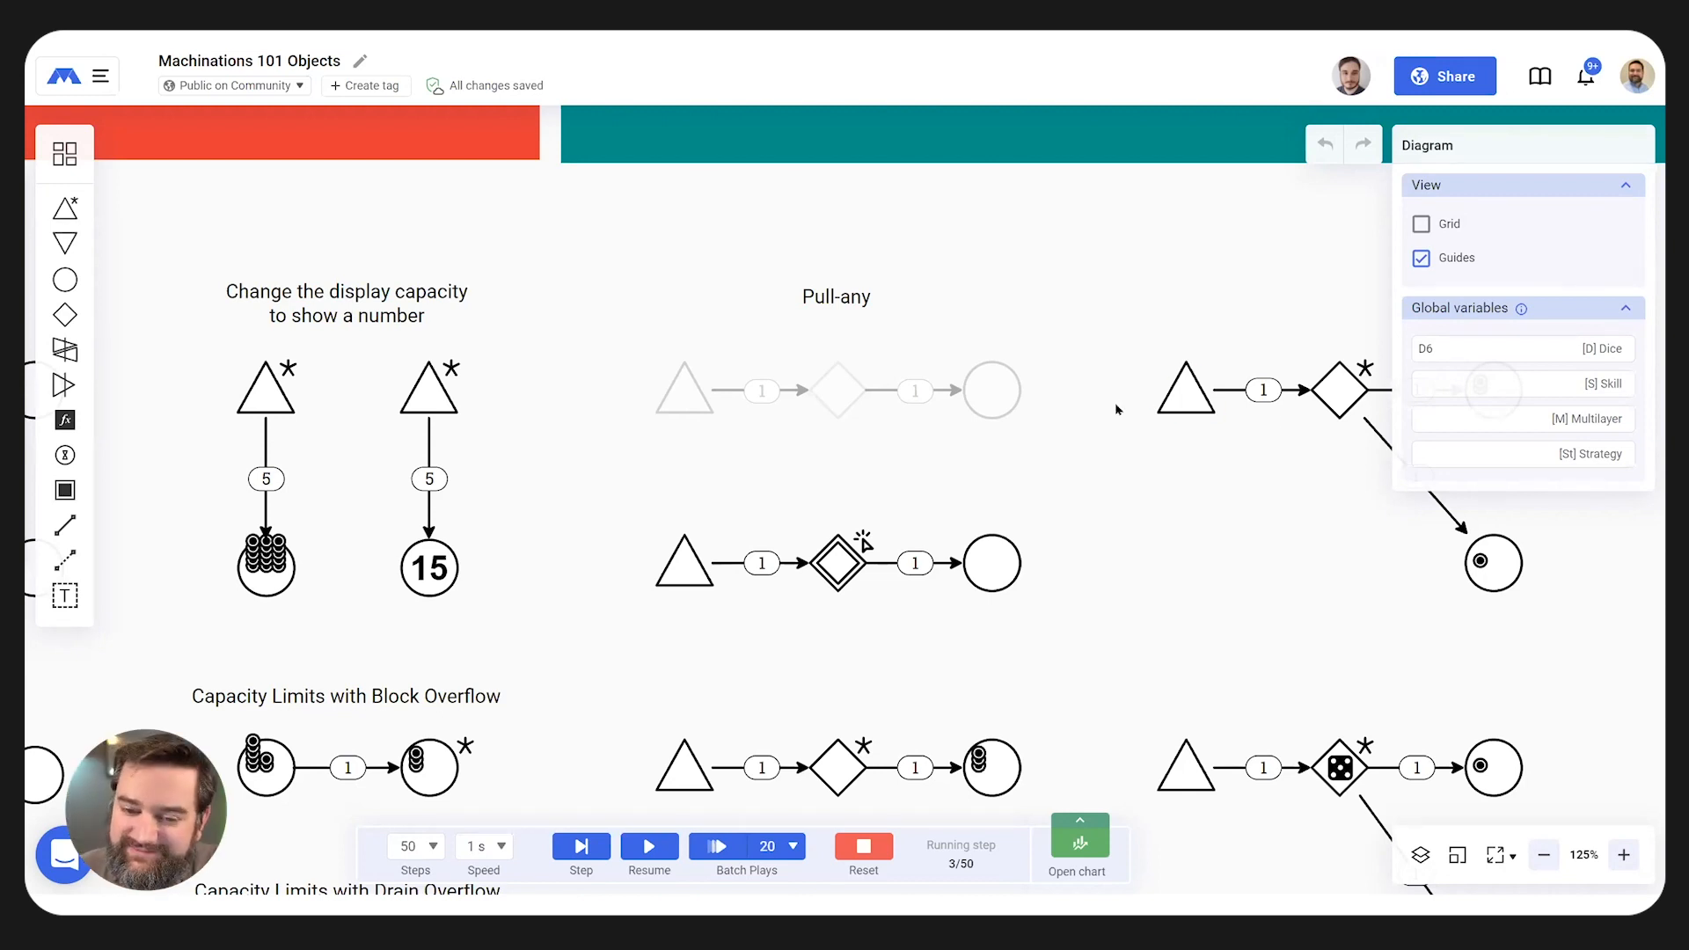
{"action": "left_click_drag", "start_coordinate": [1238, 264], "coordinate": [1013, 239]}
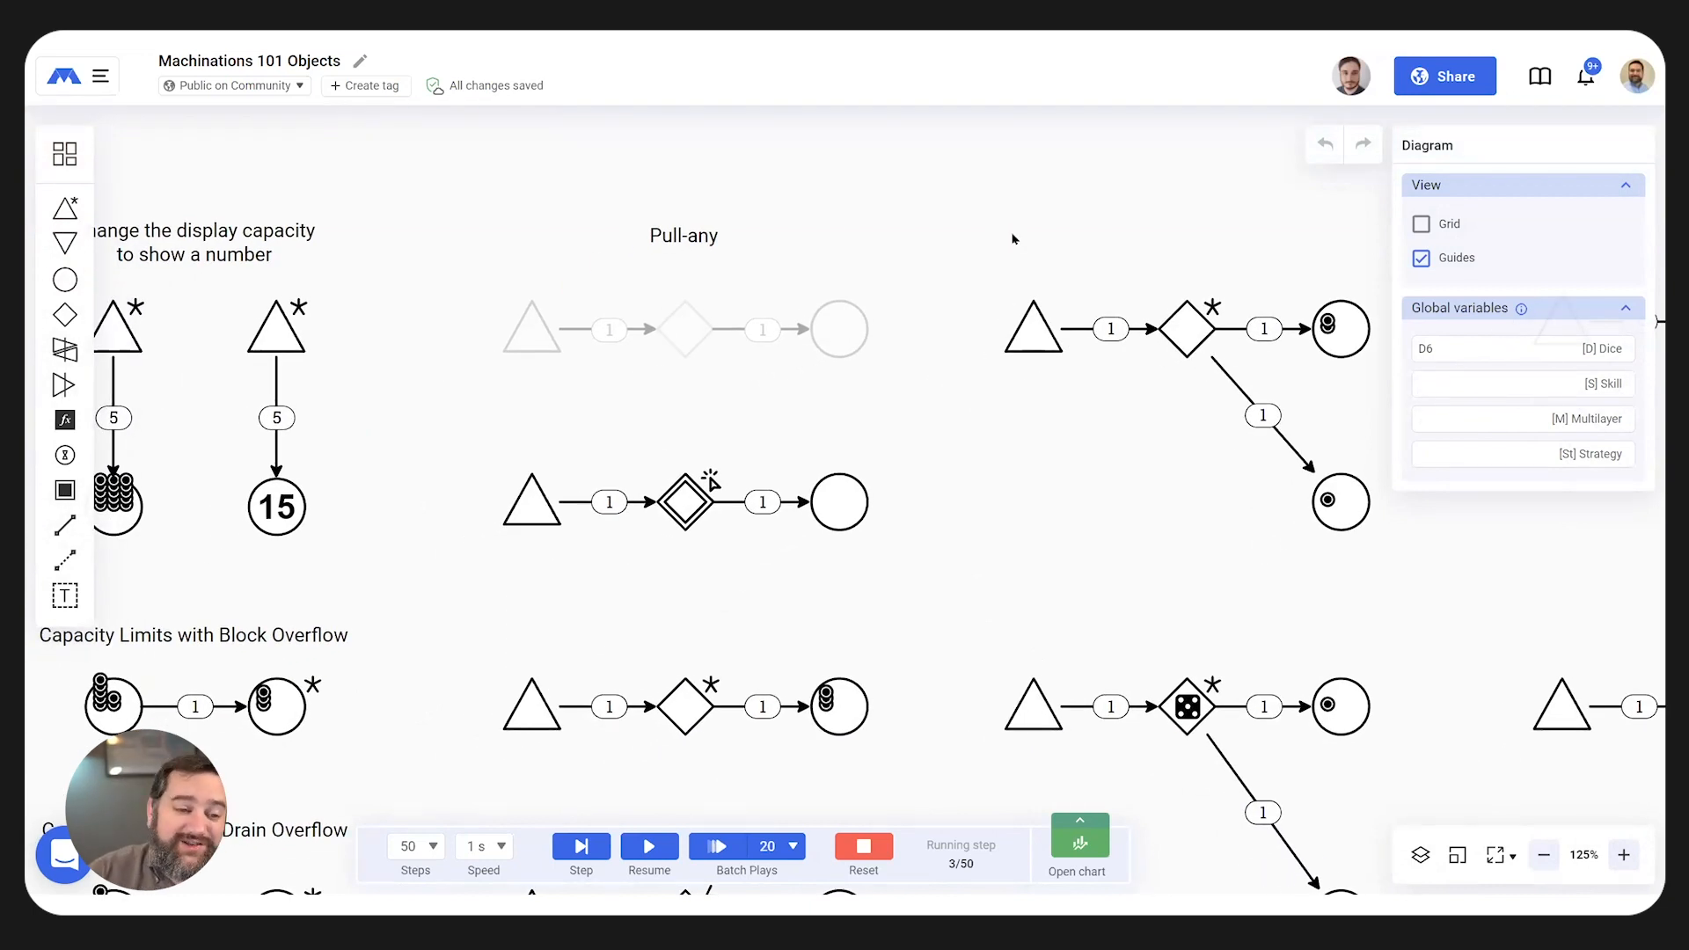
{"action": "left_click", "coordinate": [1537, 860]}
{"action": "left_click", "coordinate": [1538, 861]}
{"action": "left_click", "coordinate": [1538, 860]}
{"action": "left_click", "coordinate": [1538, 860]}
{"action": "left_click", "coordinate": [1537, 861]}
{"action": "left_click", "coordinate": [1537, 860]}
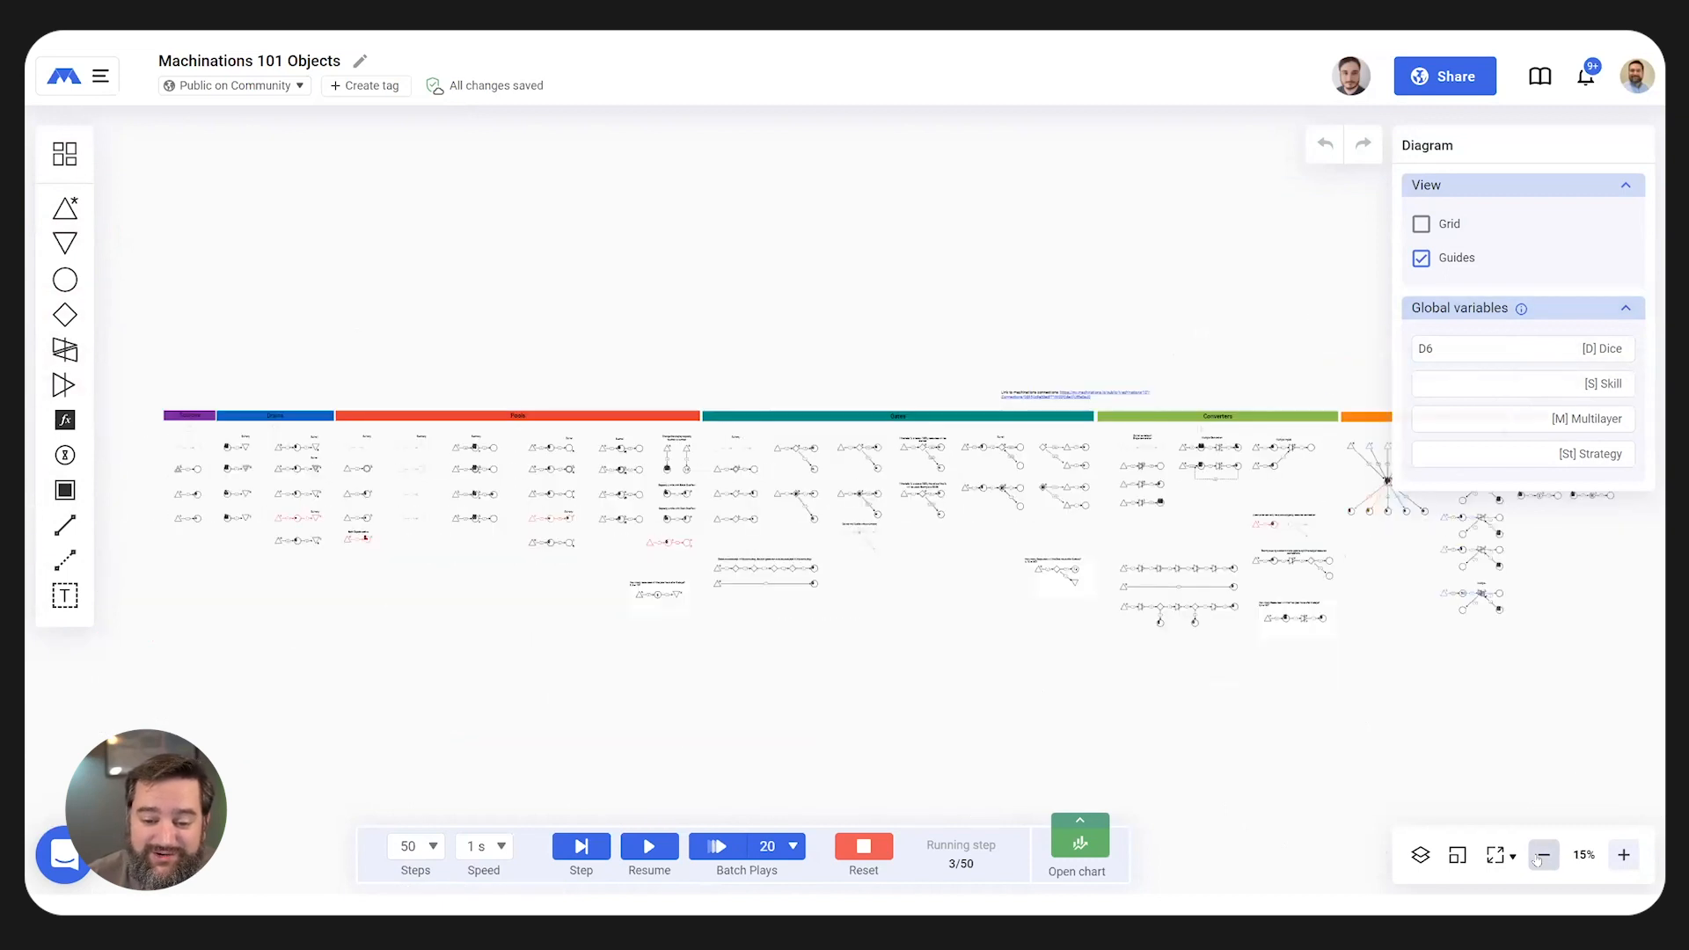
{"action": "left_click", "coordinate": [1623, 855]}
{"action": "left_click", "coordinate": [1623, 855]}
{"action": "left_click", "coordinate": [1623, 855]}
{"action": "left_click", "coordinate": [1622, 855]}
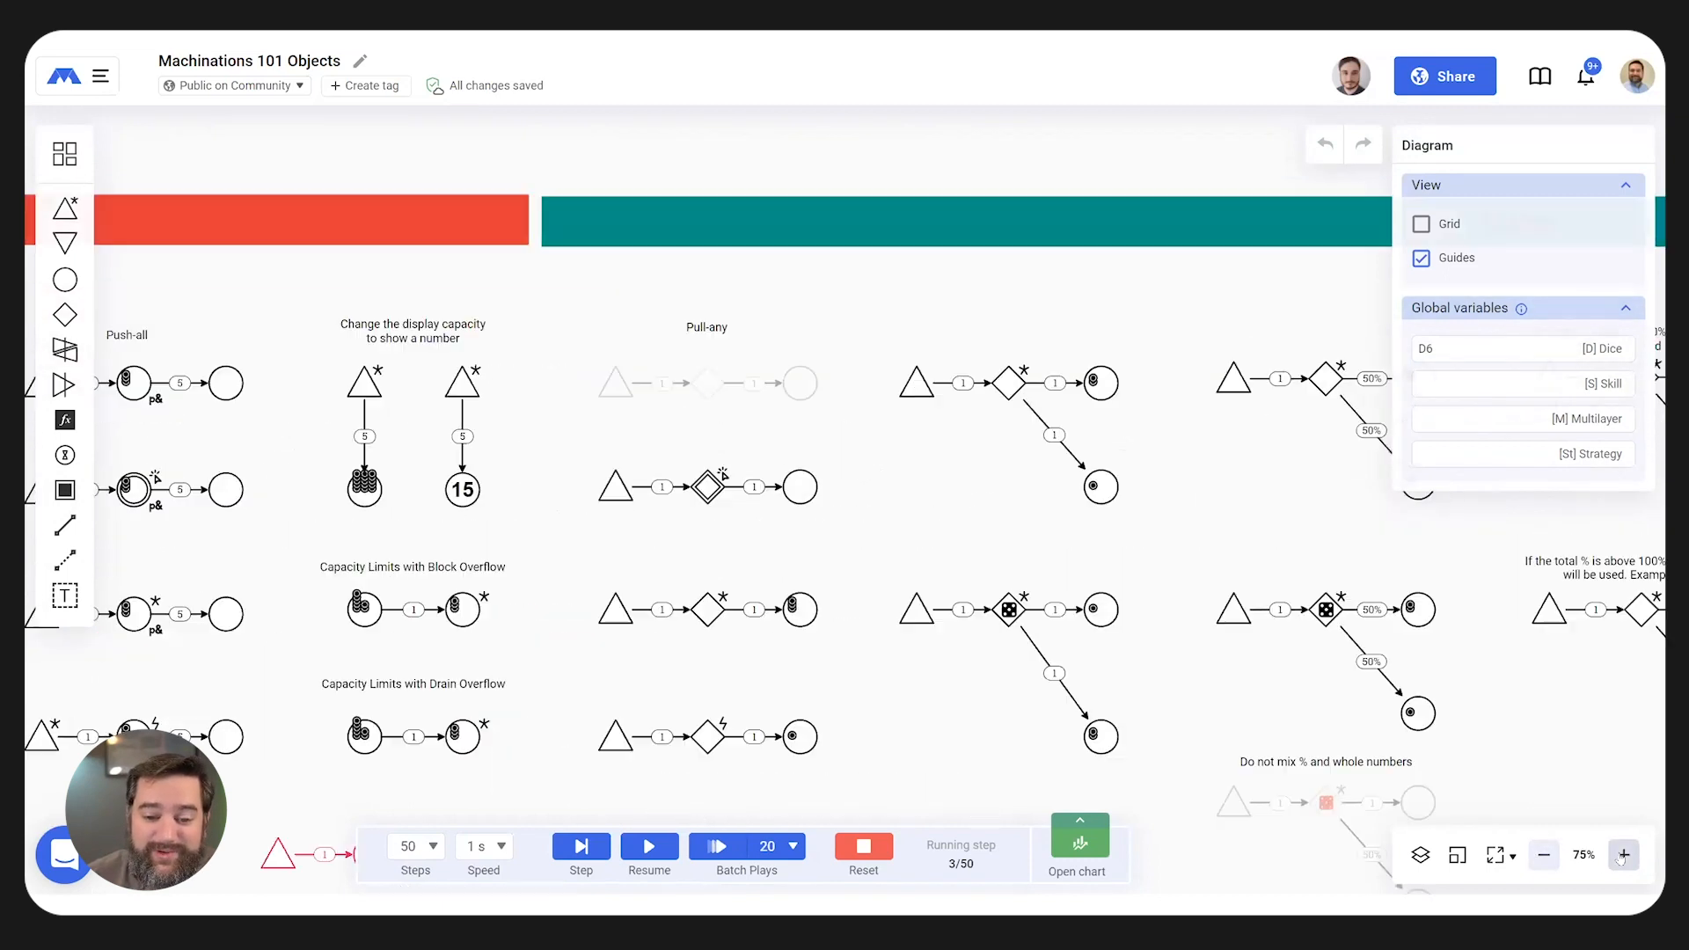
{"action": "left_click", "coordinate": [1623, 855]}
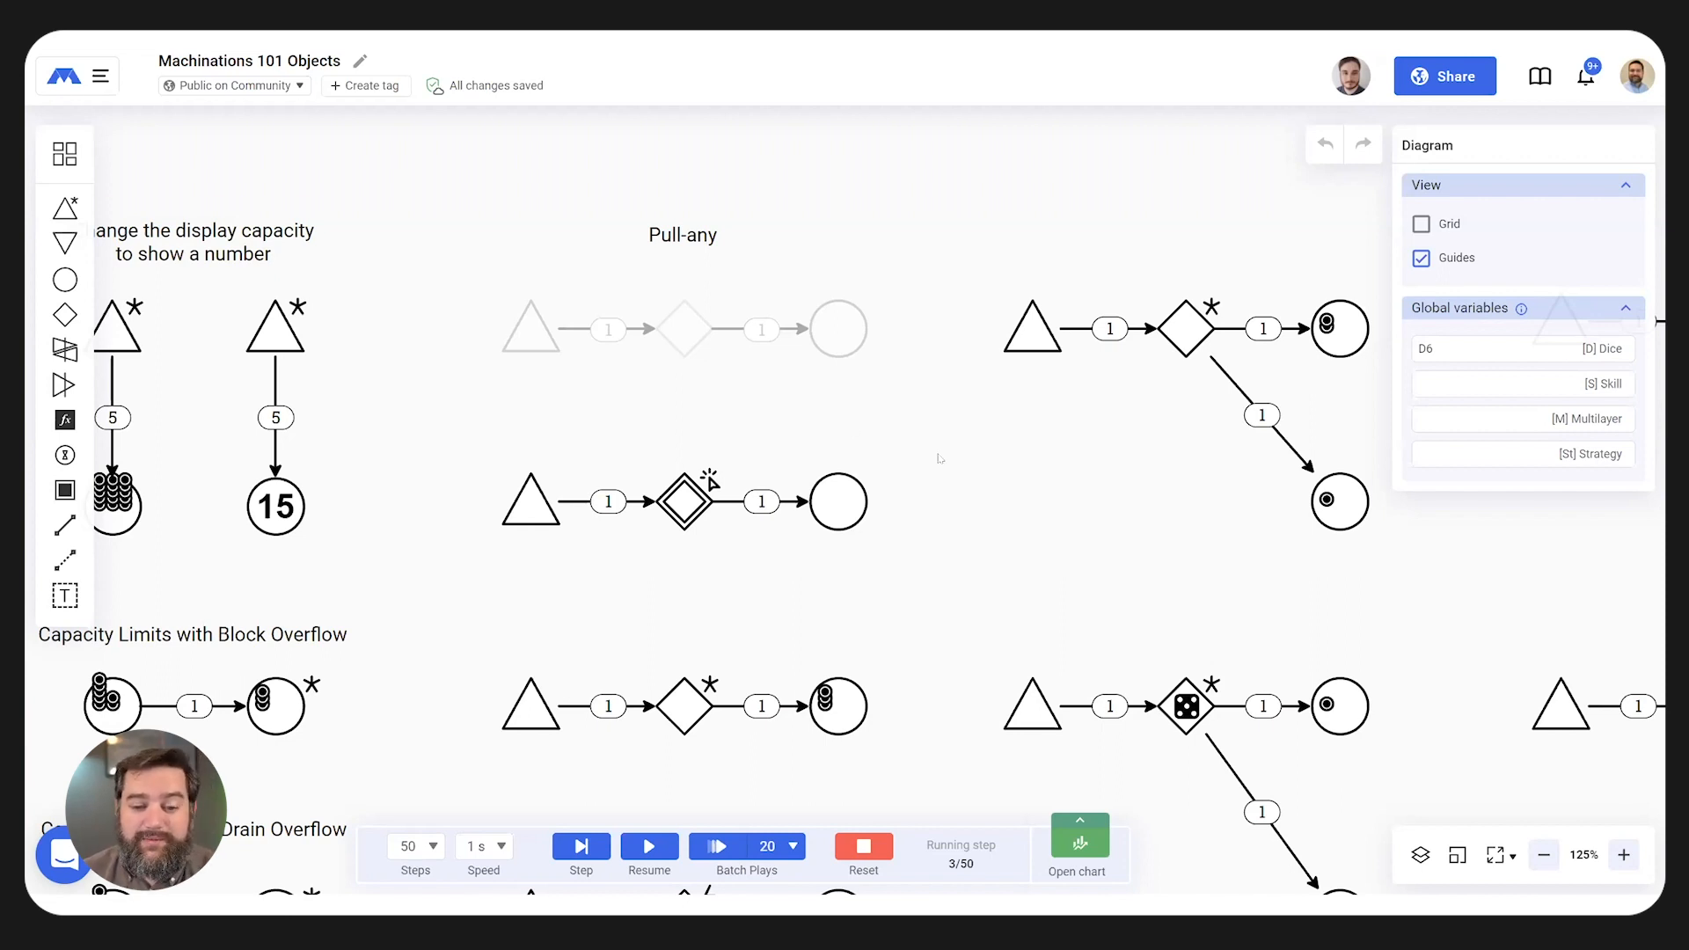
{"action": "scroll", "coordinate": [957, 431], "scroll_direction": "down", "scroll_amount": 2}
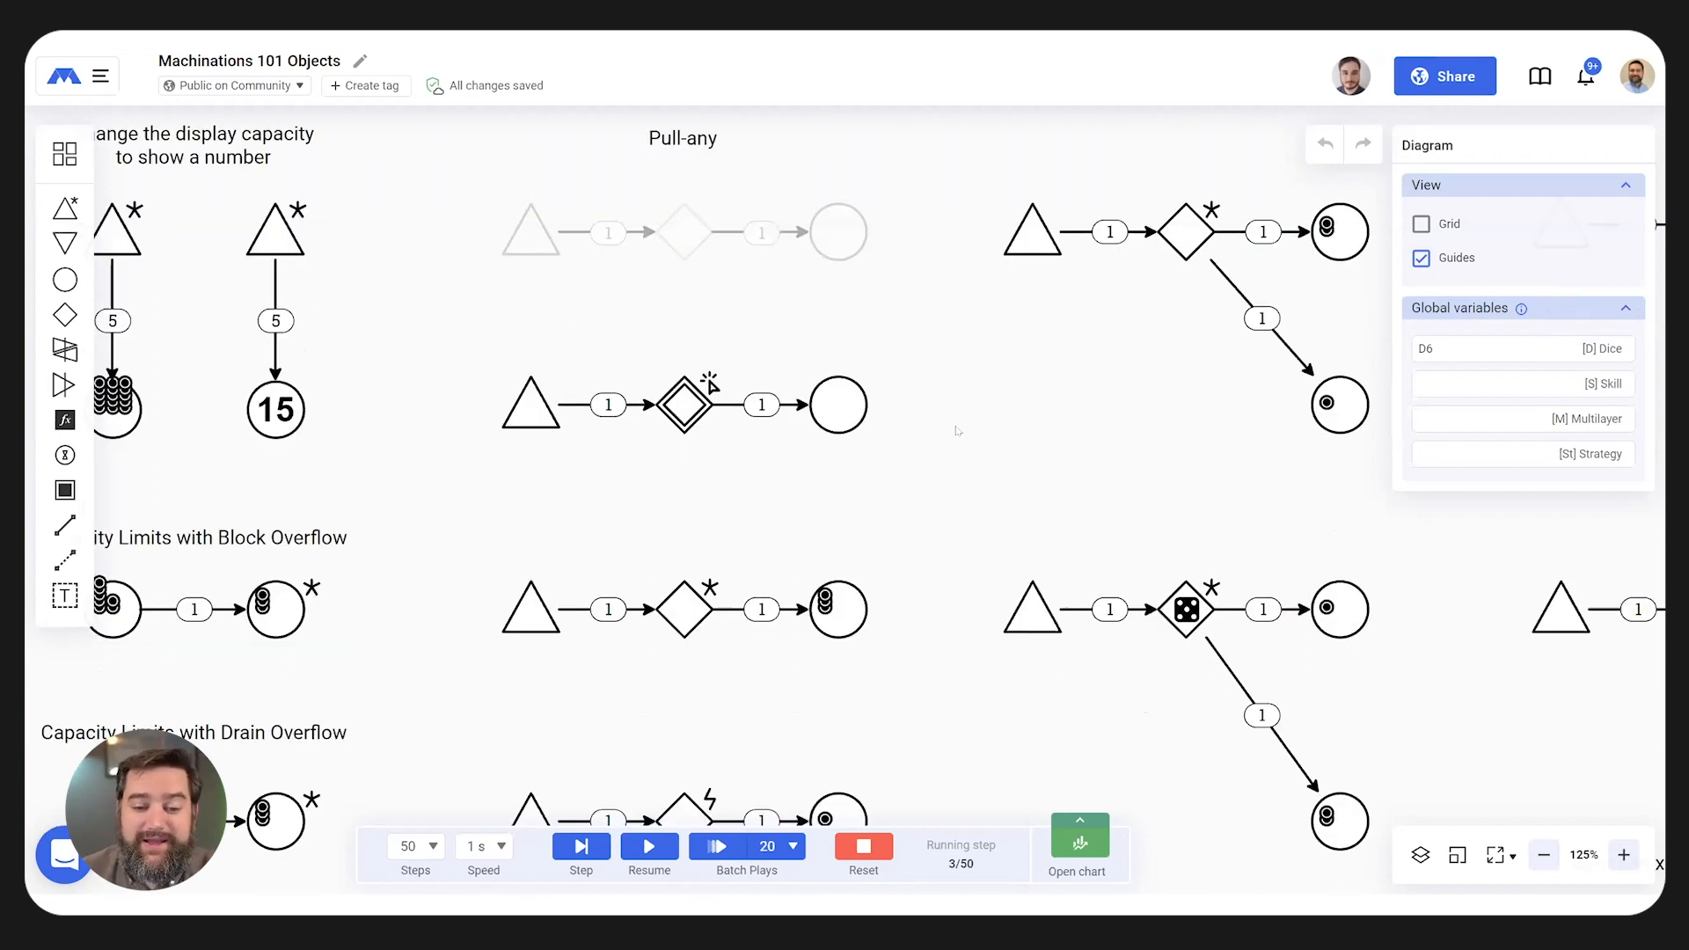
{"action": "scroll", "coordinate": [774, 381], "scroll_direction": "up", "scroll_amount": 2}
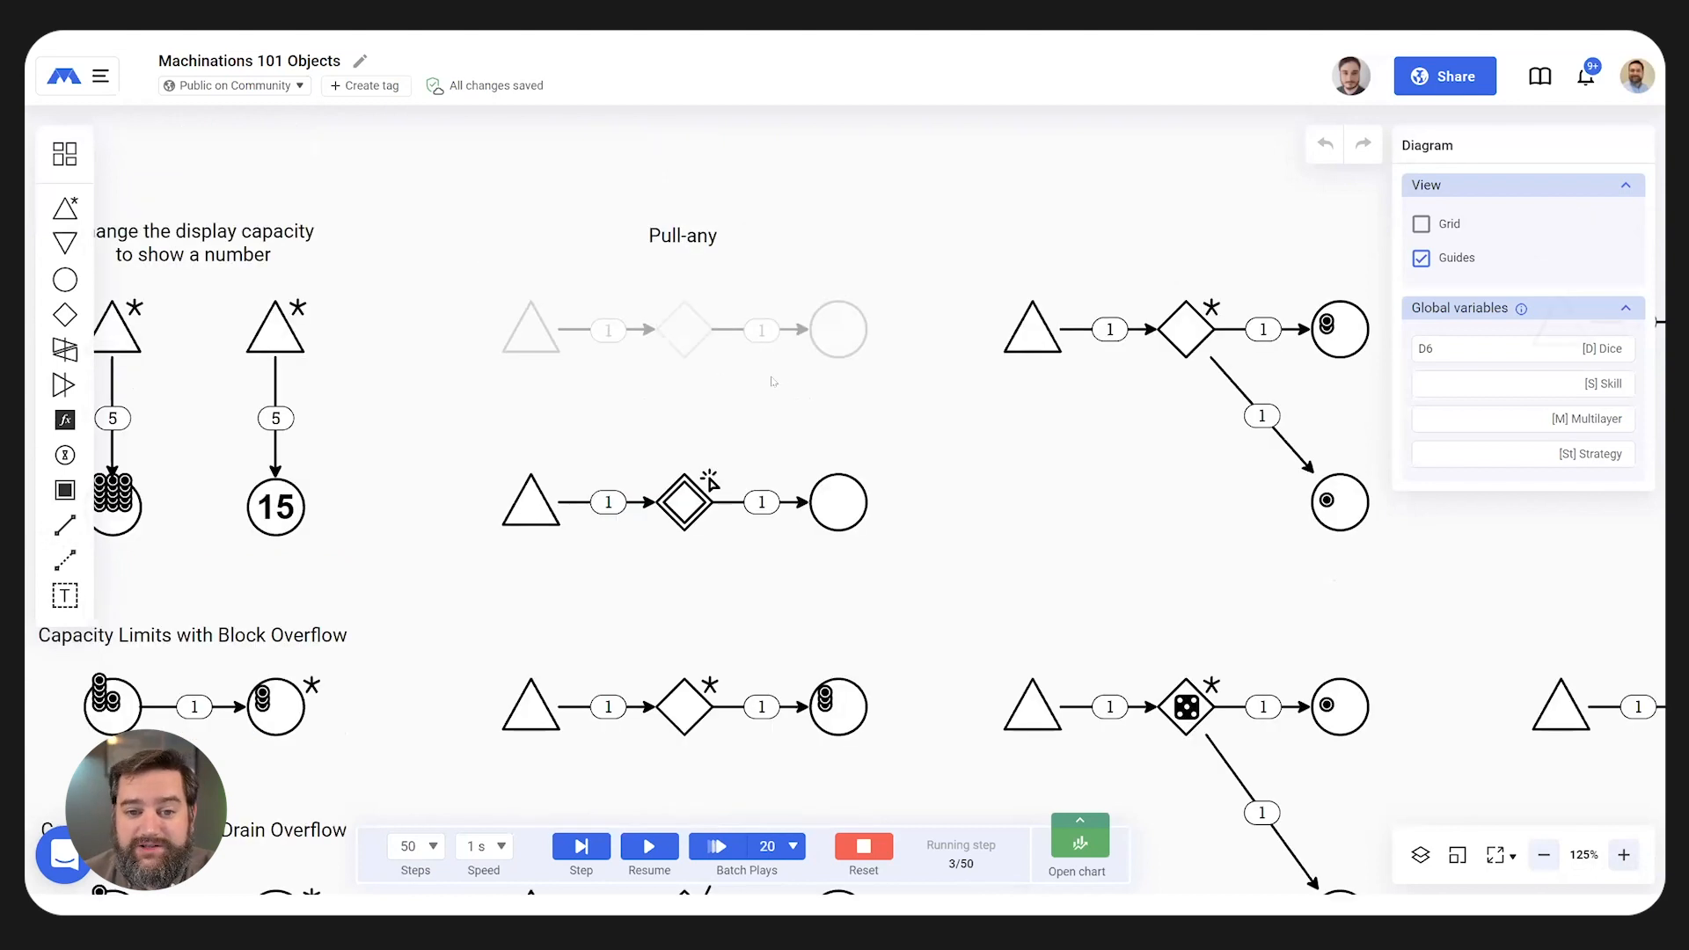
- Resume the simulation and fire the interactive gate in the Pull-any column to send a resource to its pool
{"action": "left_click", "coordinate": [684, 479]}
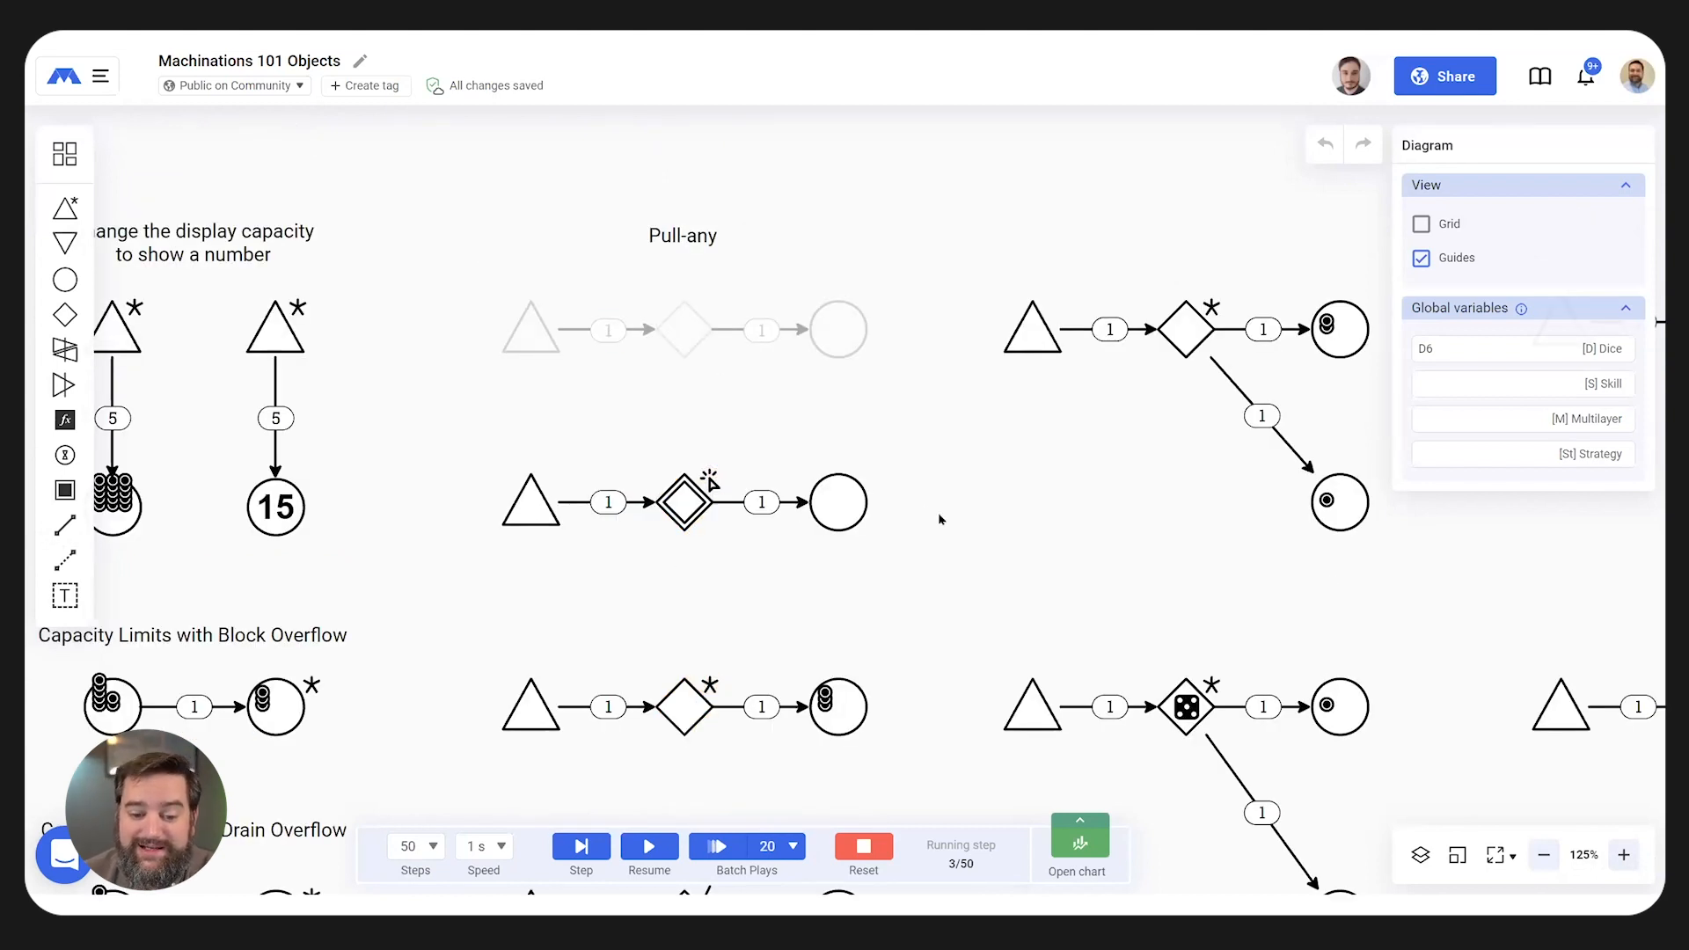
{"action": "scroll", "coordinate": [940, 519], "scroll_direction": "down", "scroll_amount": 4}
{"action": "left_click", "coordinate": [673, 843]}
{"action": "scroll", "coordinate": [878, 339], "scroll_direction": "up", "scroll_amount": 2}
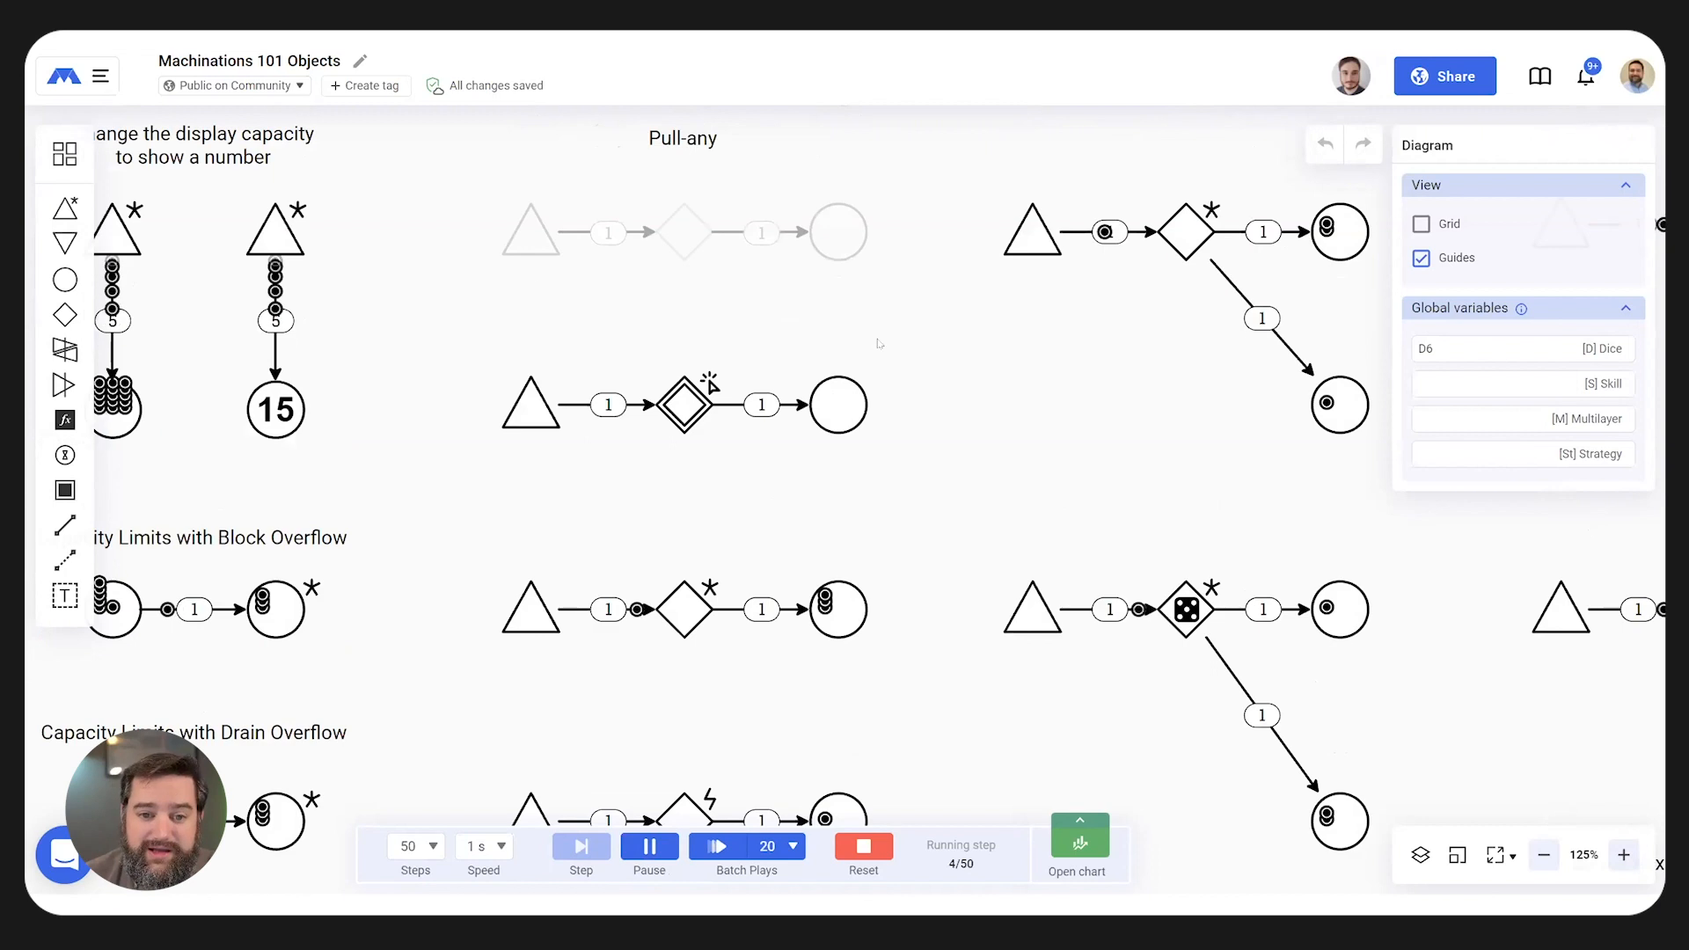
{"action": "left_click", "coordinate": [534, 410]}
{"action": "left_click", "coordinate": [849, 403]}
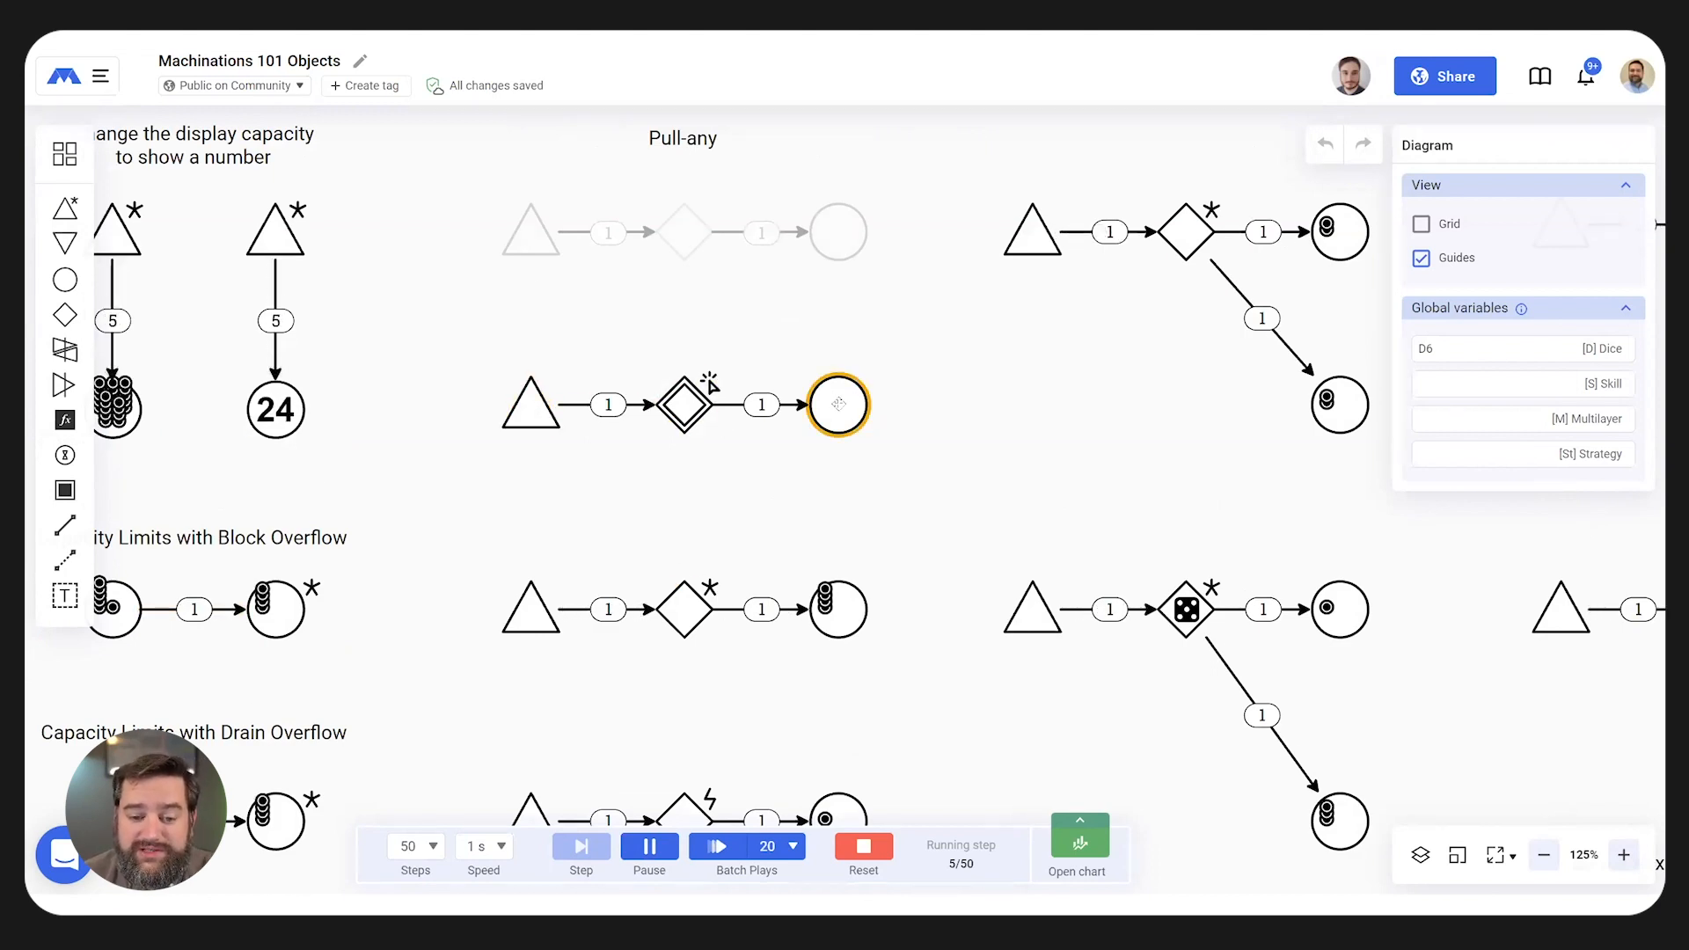
{"action": "left_click", "coordinate": [684, 404]}
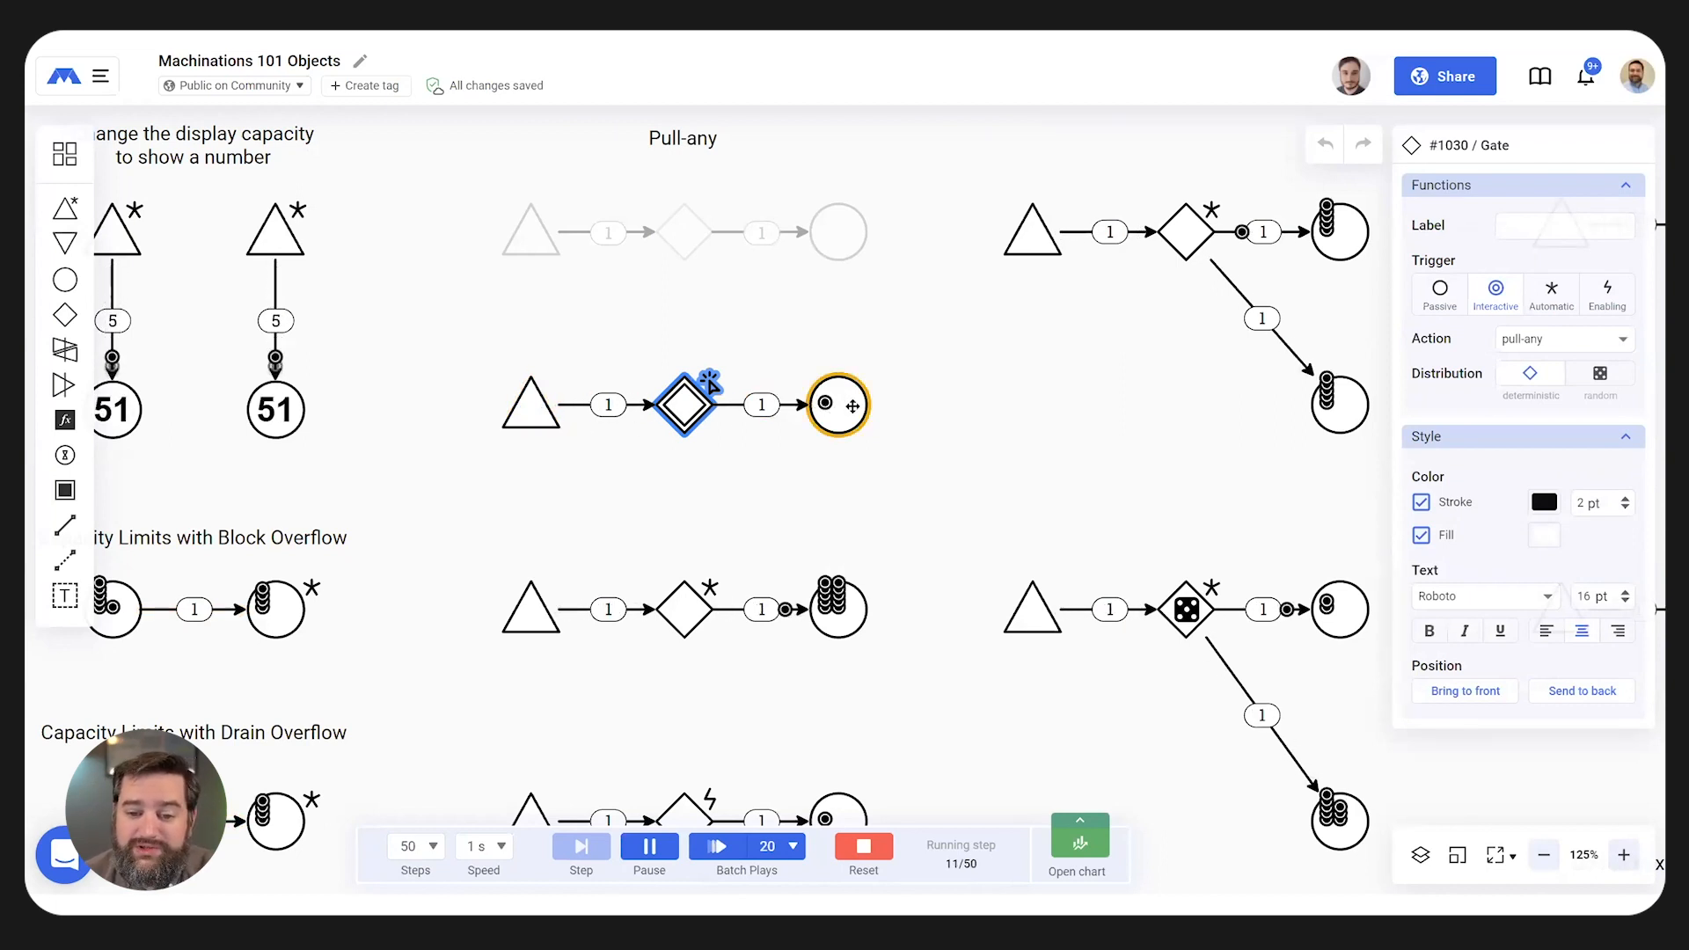
- Compare the chain of four gates with the direct source-to-pool connection during the run, and reset the simulation
{"action": "scroll", "coordinate": [844, 407], "scroll_direction": "down", "scroll_amount": 2}
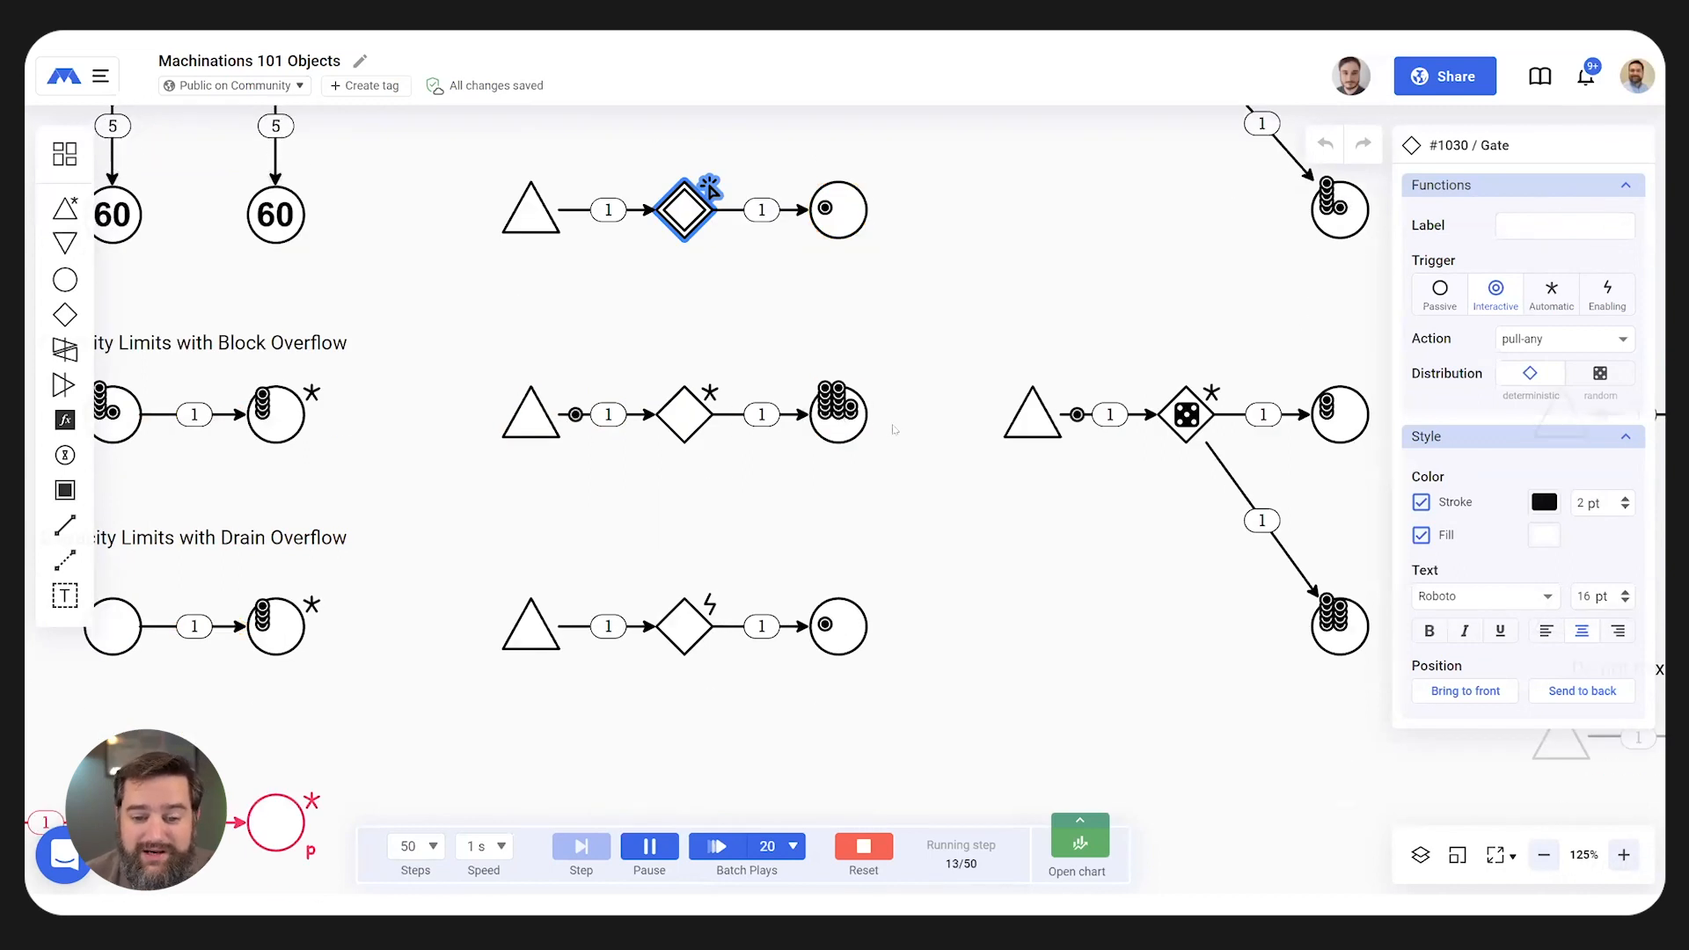
{"action": "scroll", "coordinate": [934, 474], "scroll_direction": "down", "scroll_amount": 5}
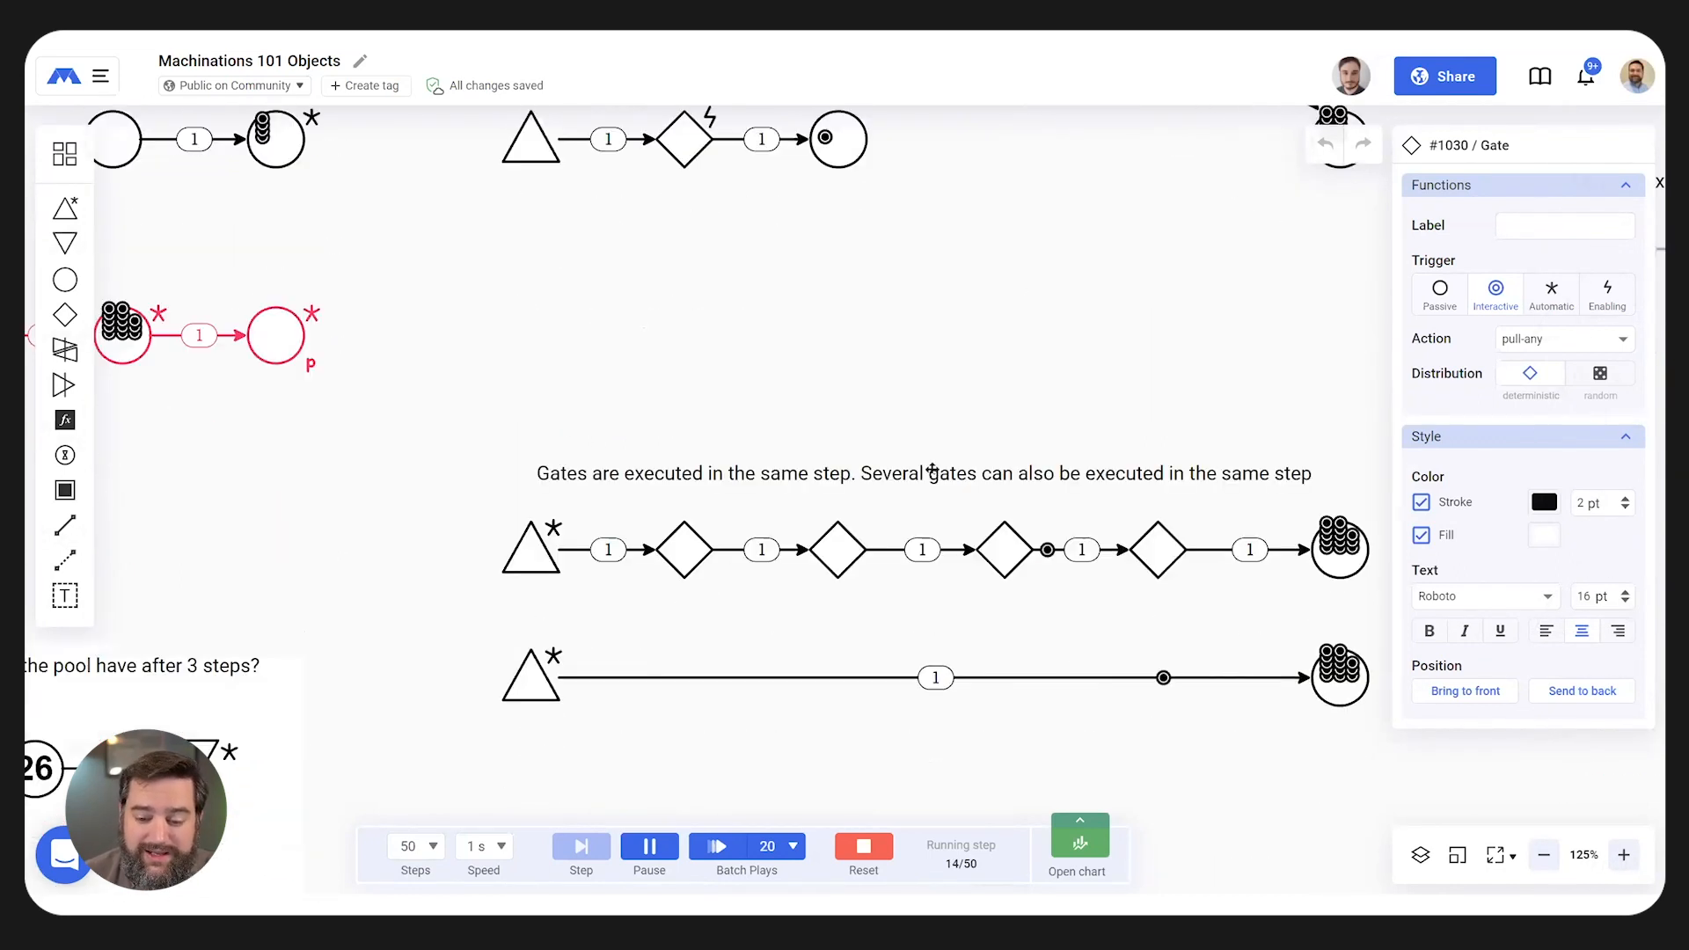
{"action": "left_click_drag", "start_coordinate": [1119, 641], "coordinate": [1006, 515]}
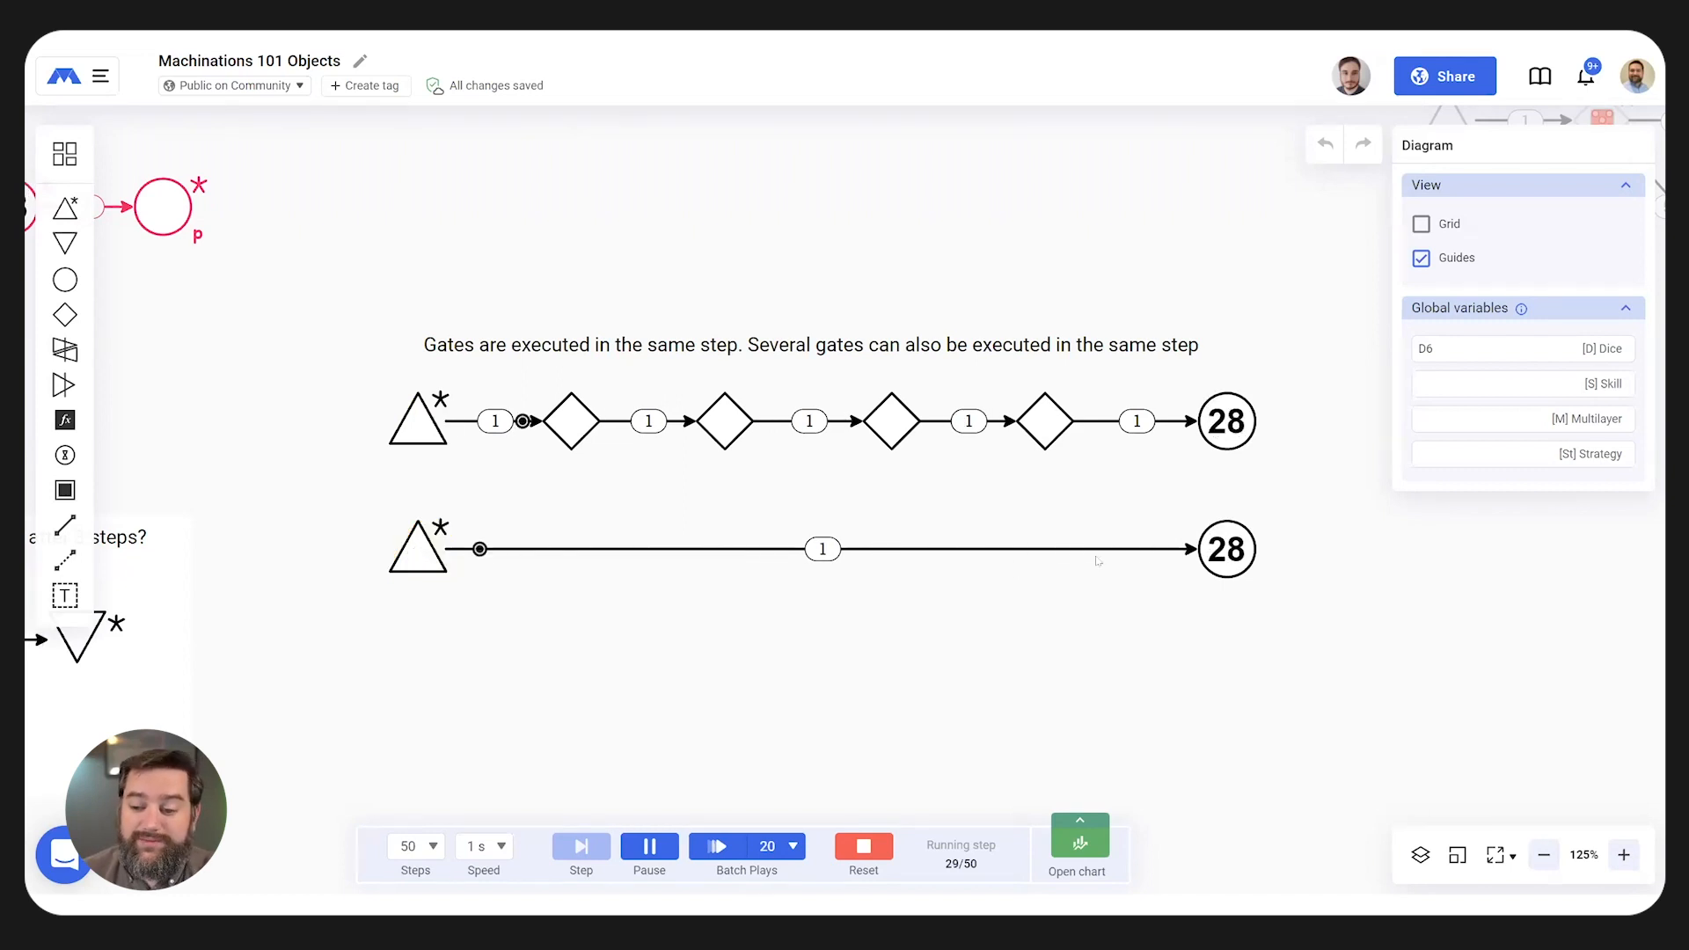
{"action": "left_click", "coordinate": [866, 844]}
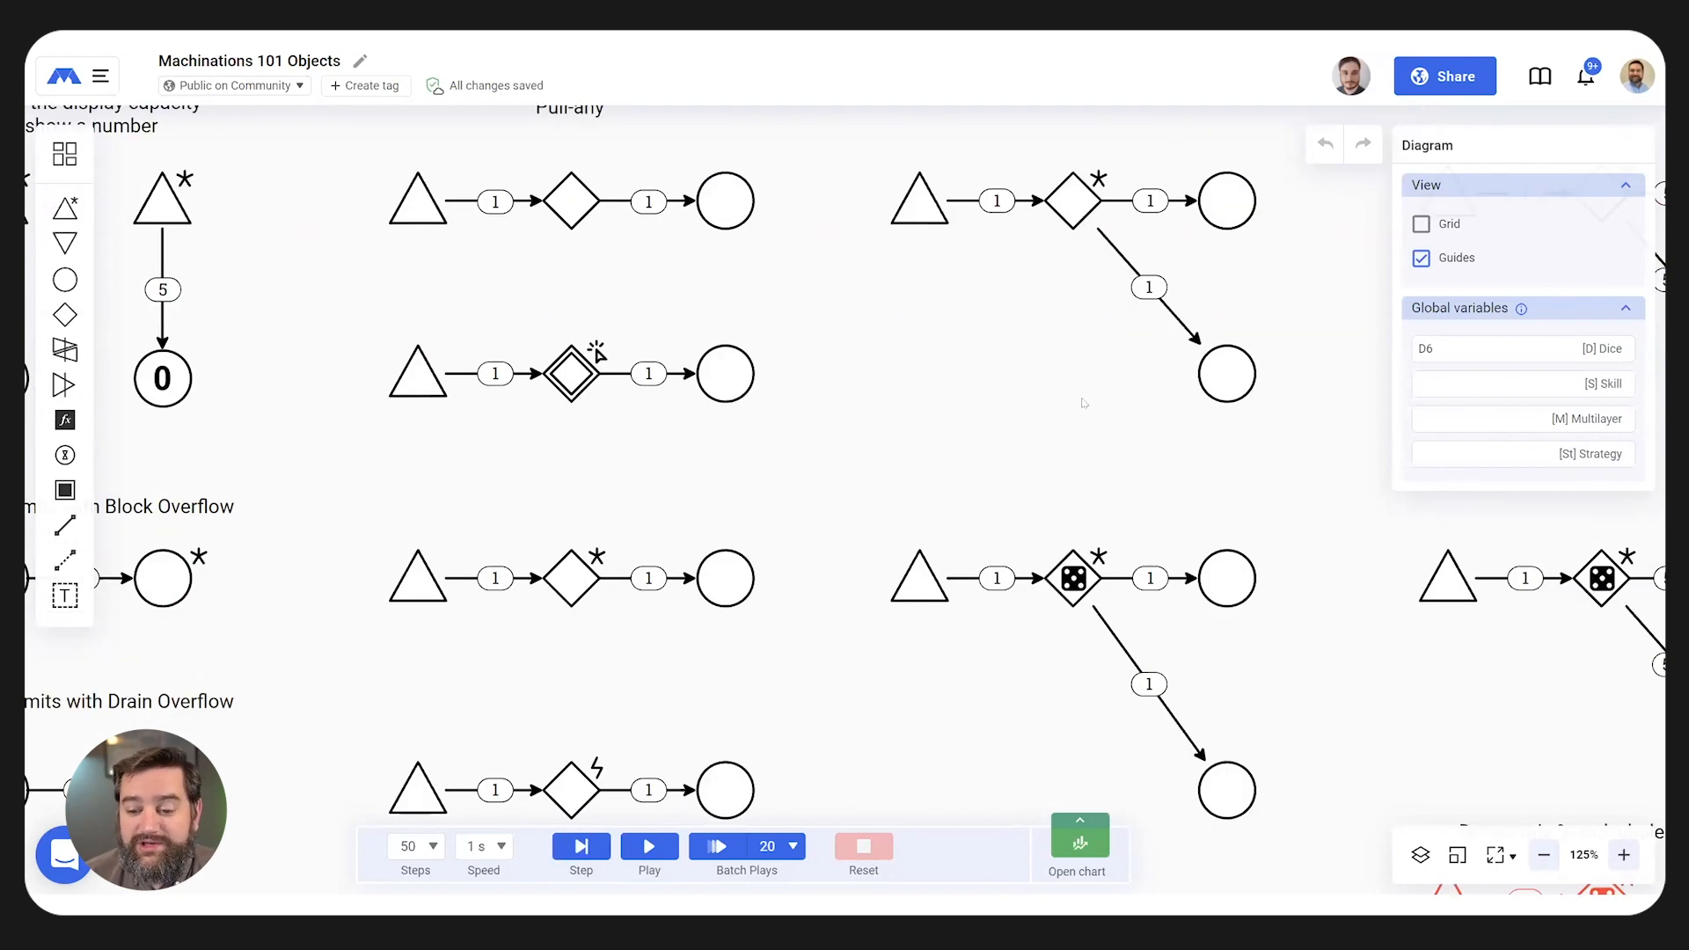
- Run the example of the automatic gate with two outputs of 1 and inspect its deterministic distribution setting
{"action": "left_click_drag", "start_coordinate": [1084, 403], "coordinate": [745, 597]}
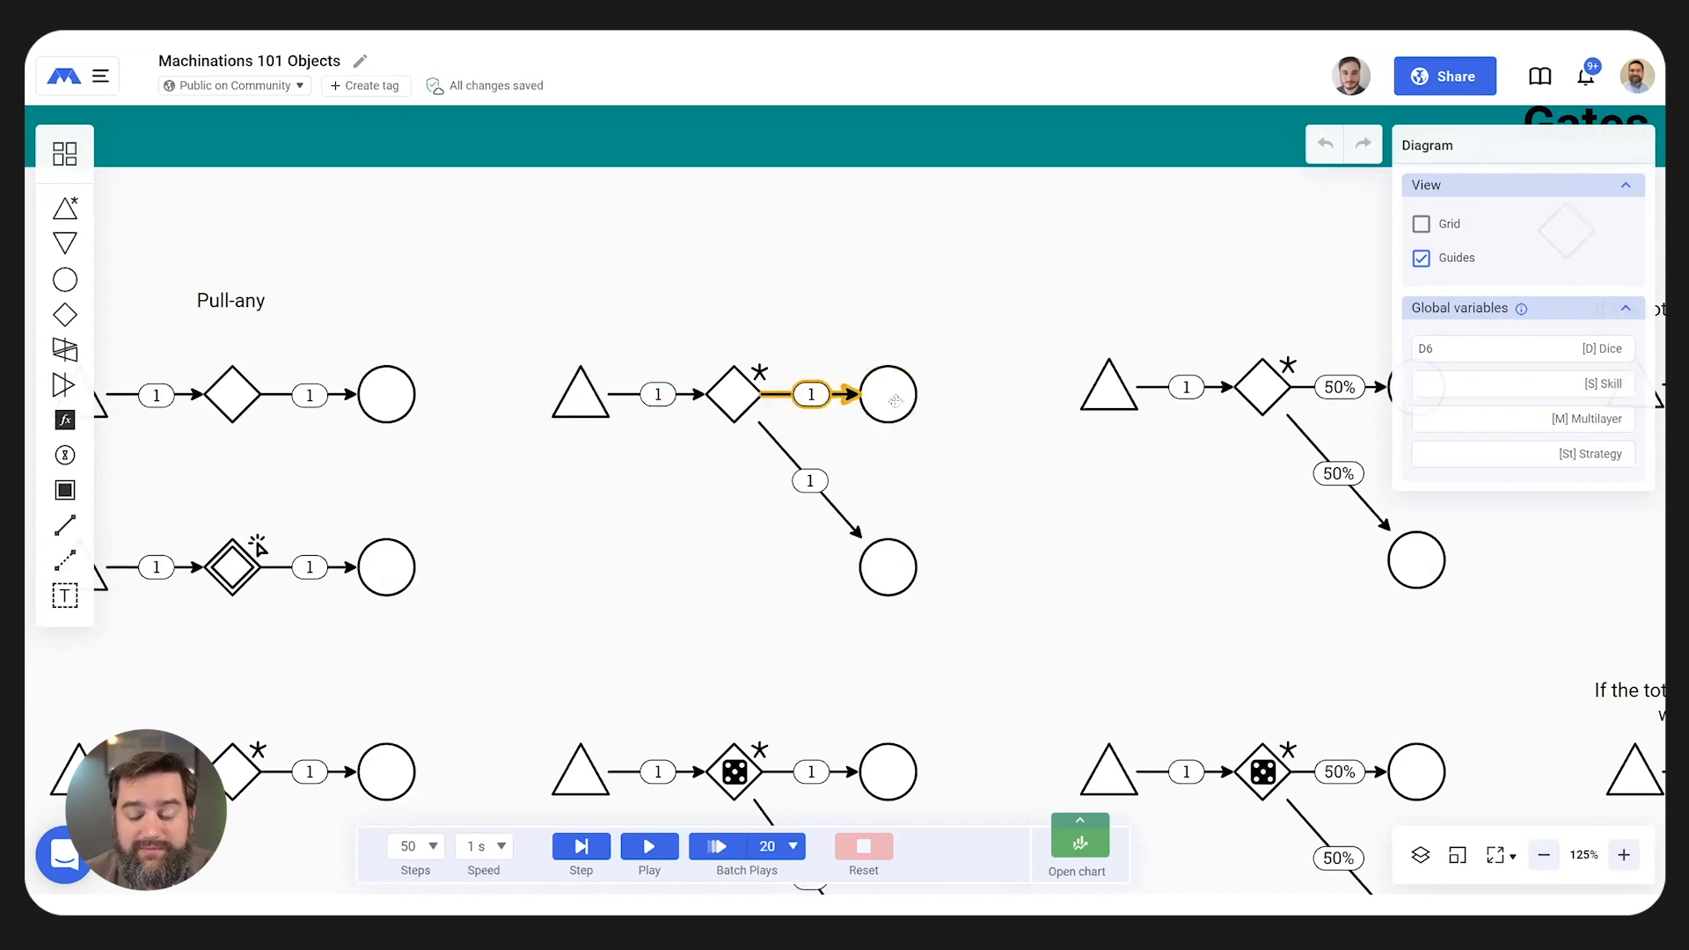
{"action": "left_click", "coordinate": [648, 846]}
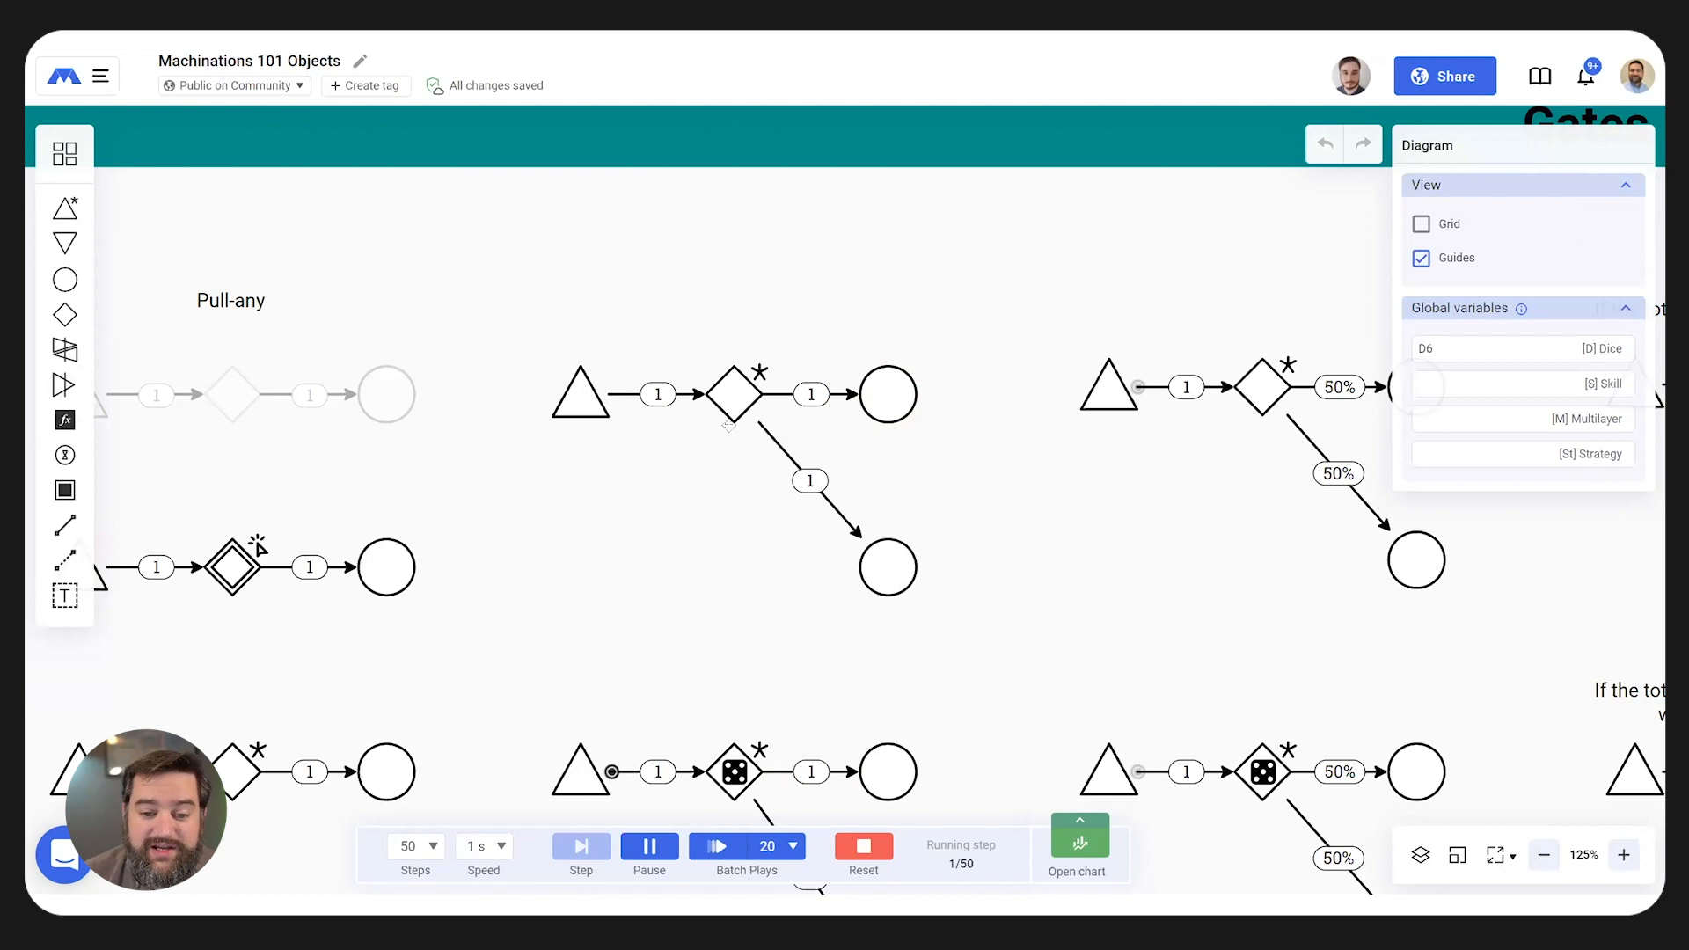
{"action": "left_click", "coordinate": [733, 398]}
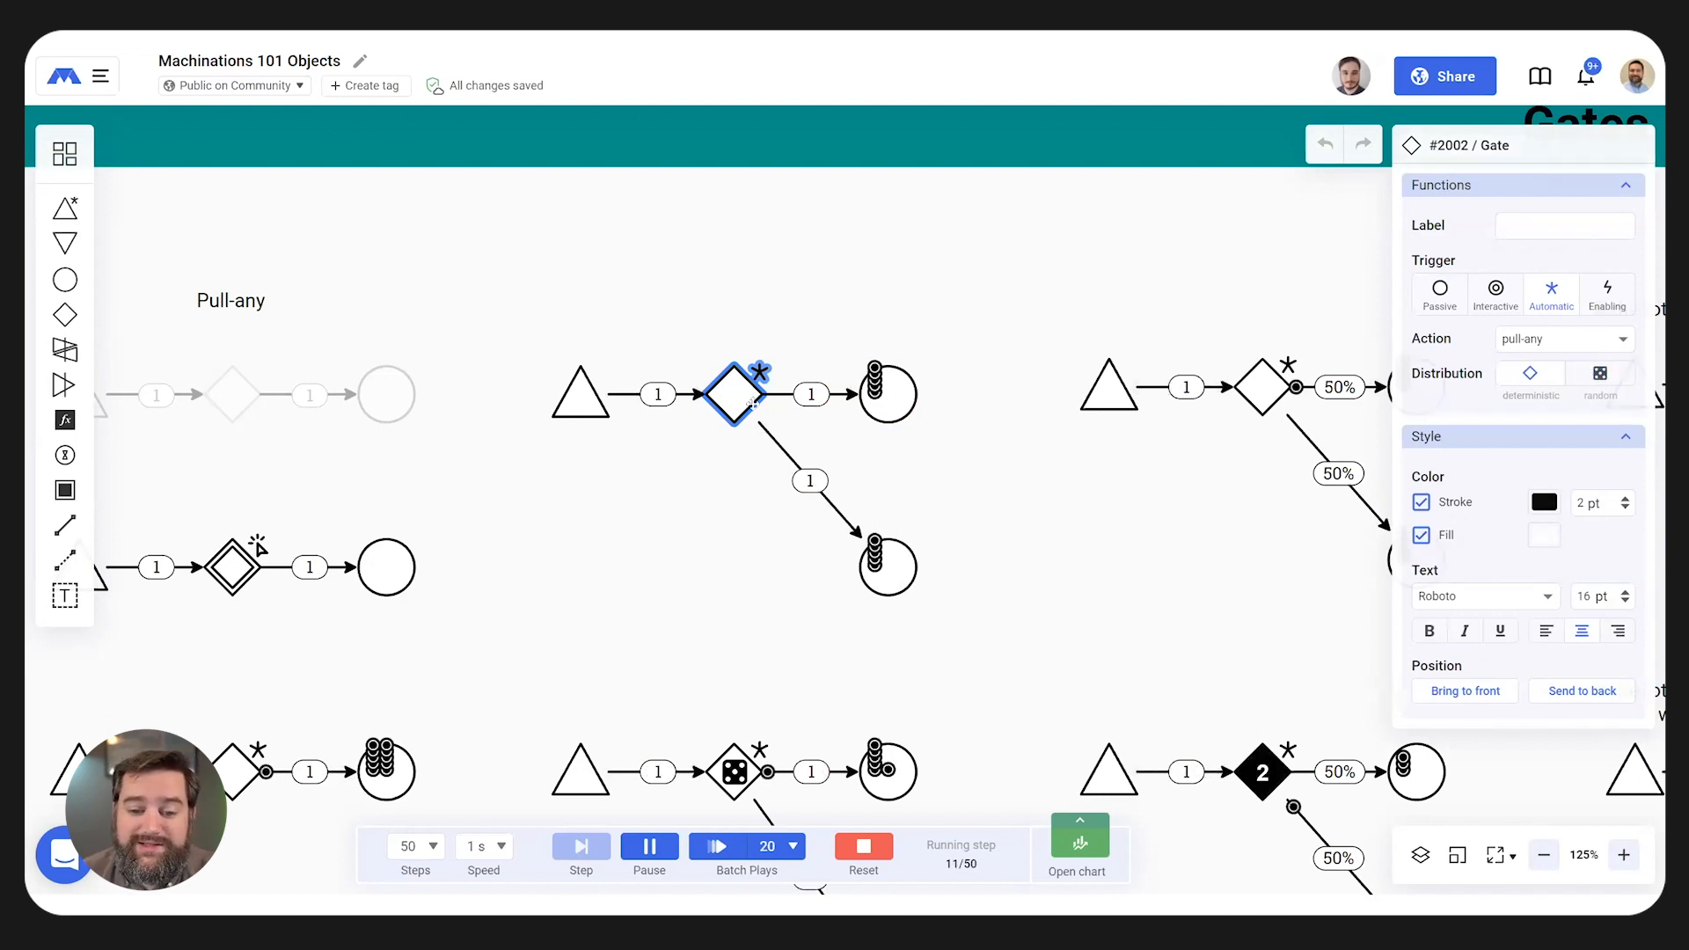
{"action": "left_click", "coordinate": [868, 455]}
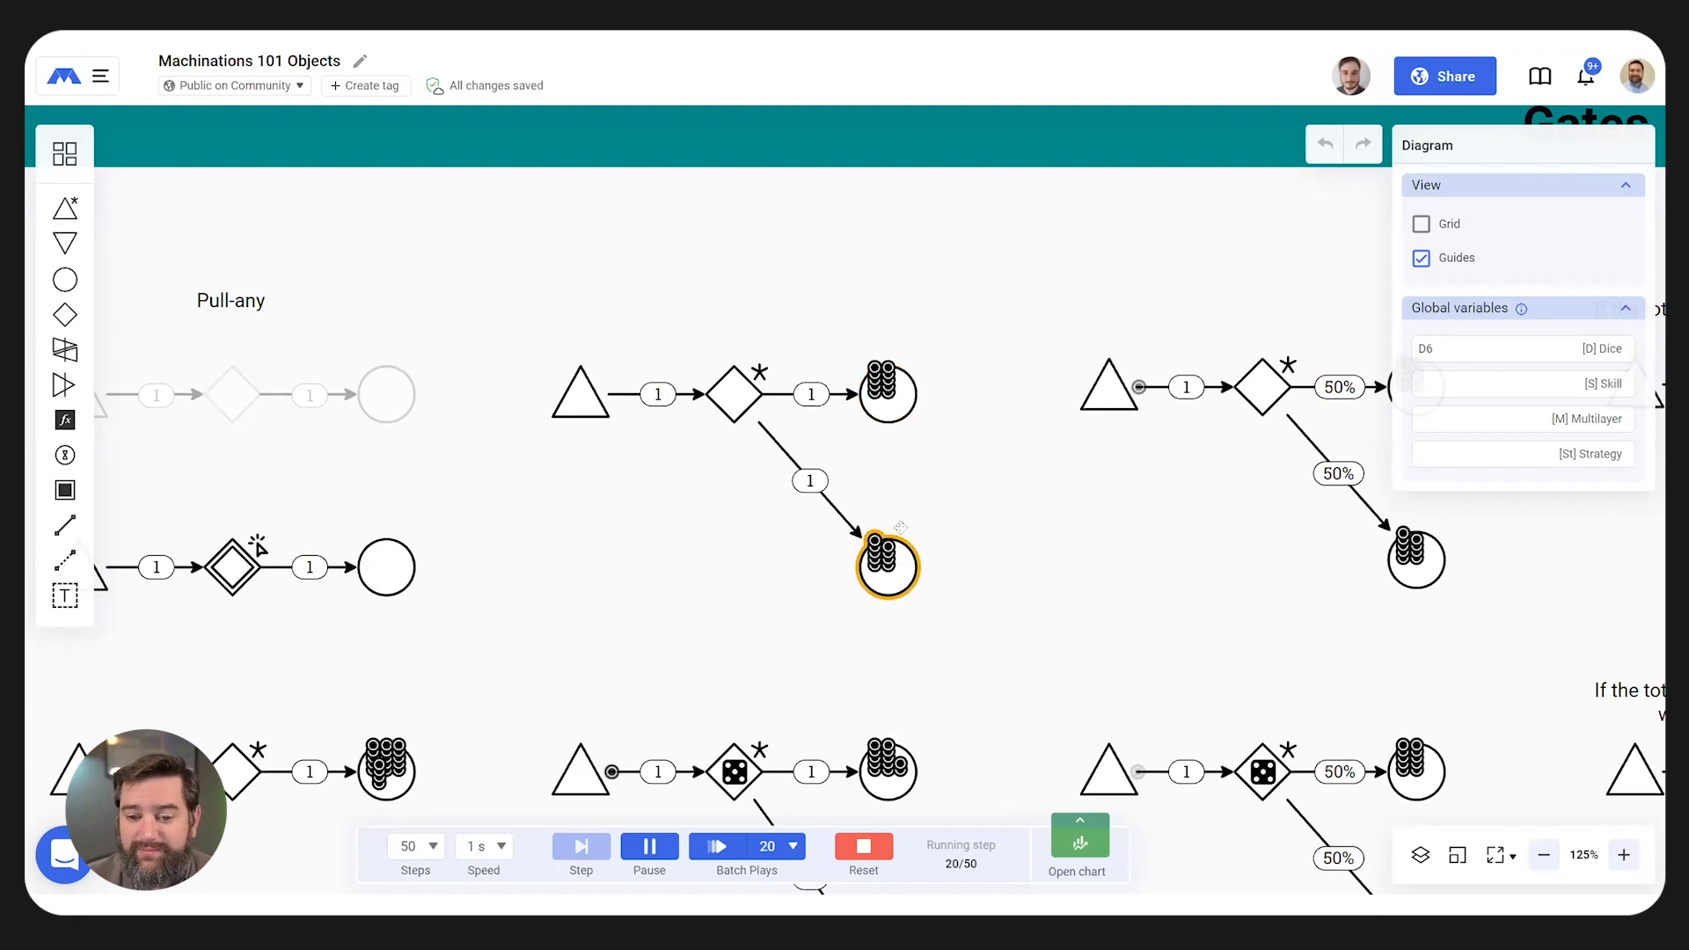
- Inspect the random distribution of the dice gate with two outputs of 1, rerun its example from the start and reset
{"action": "scroll", "coordinate": [968, 545], "scroll_direction": "down", "scroll_amount": 3}
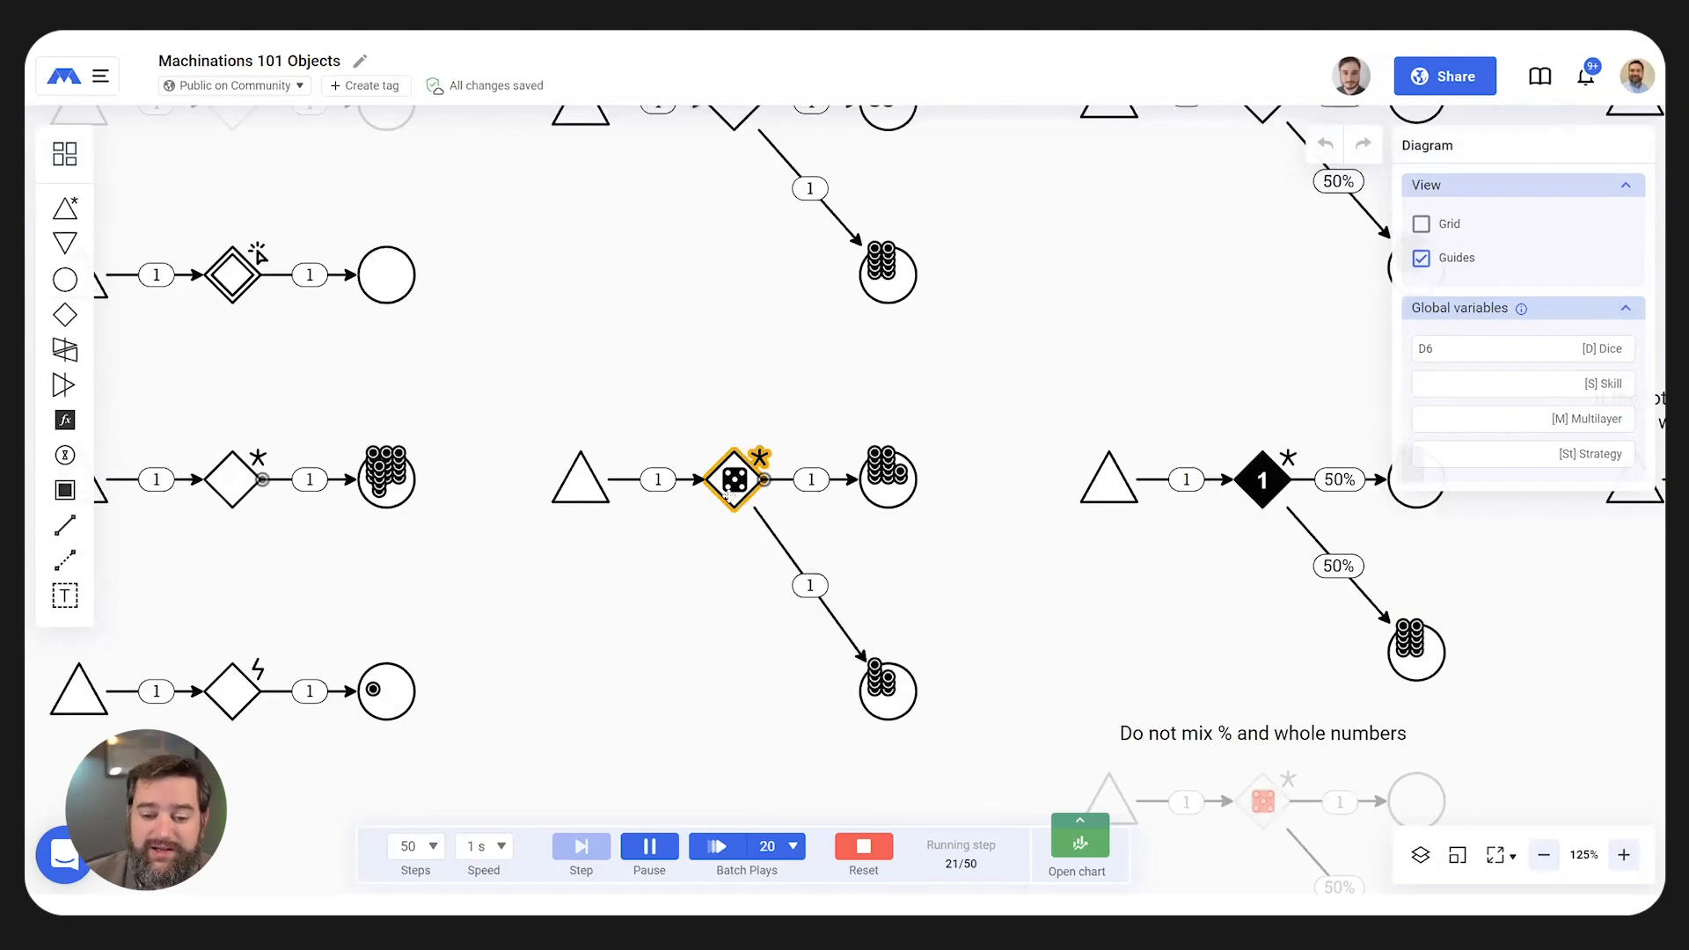
{"action": "left_click", "coordinate": [734, 479]}
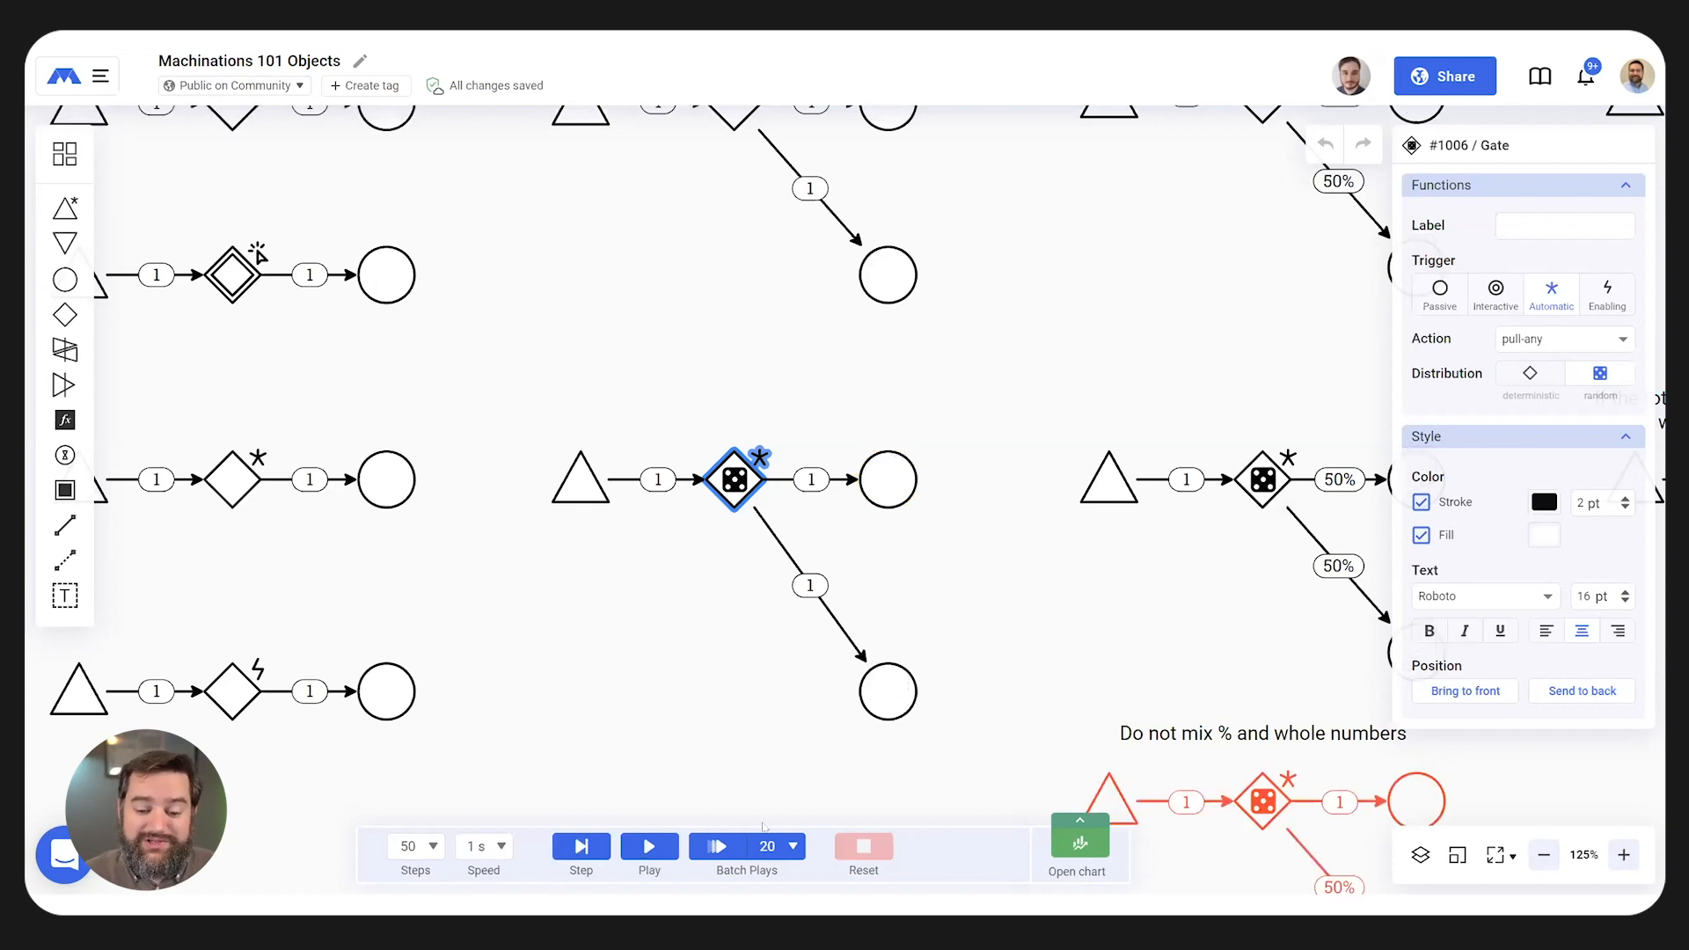
{"action": "left_click", "coordinate": [645, 849]}
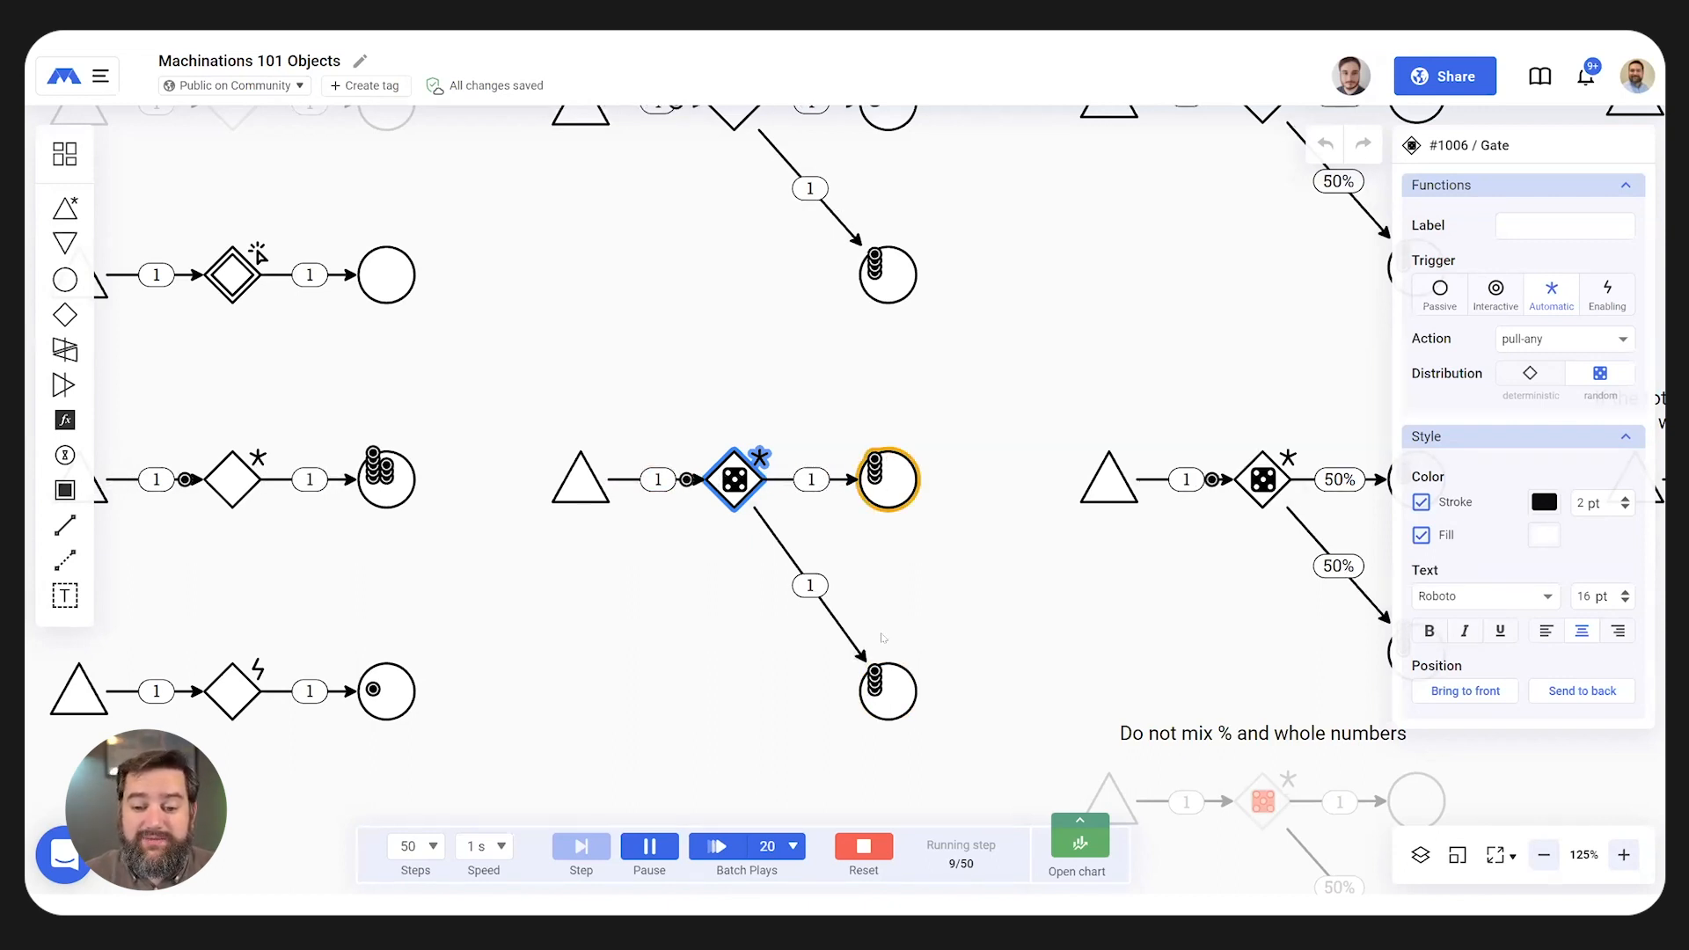
{"action": "left_click", "coordinate": [864, 846]}
- Run the gate examples with 50% outputs to compare deterministic and random percentage distribution
{"action": "left_click_drag", "start_coordinate": [1201, 317], "coordinate": [924, 416]}
{"action": "scroll", "coordinate": [916, 506], "scroll_direction": "up", "scroll_amount": 3}
{"action": "scroll", "coordinate": [932, 524], "scroll_direction": "down", "scroll_amount": 2}
{"action": "left_click_drag", "start_coordinate": [990, 512], "coordinate": [764, 418]}
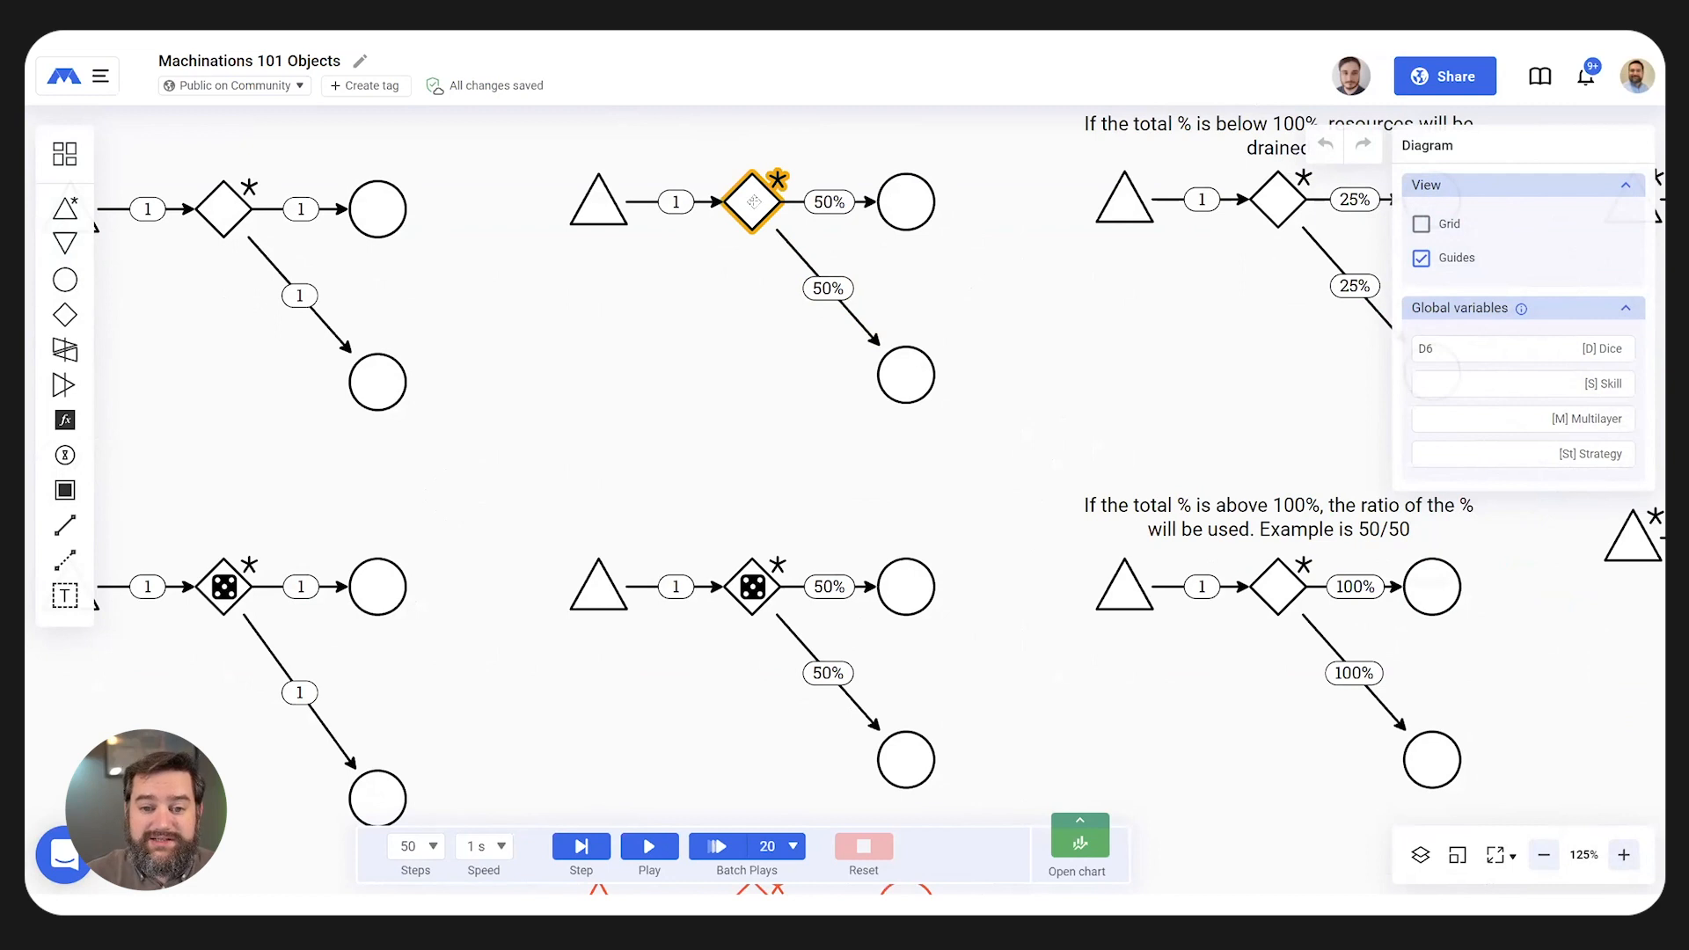
{"action": "left_click", "coordinate": [652, 850]}
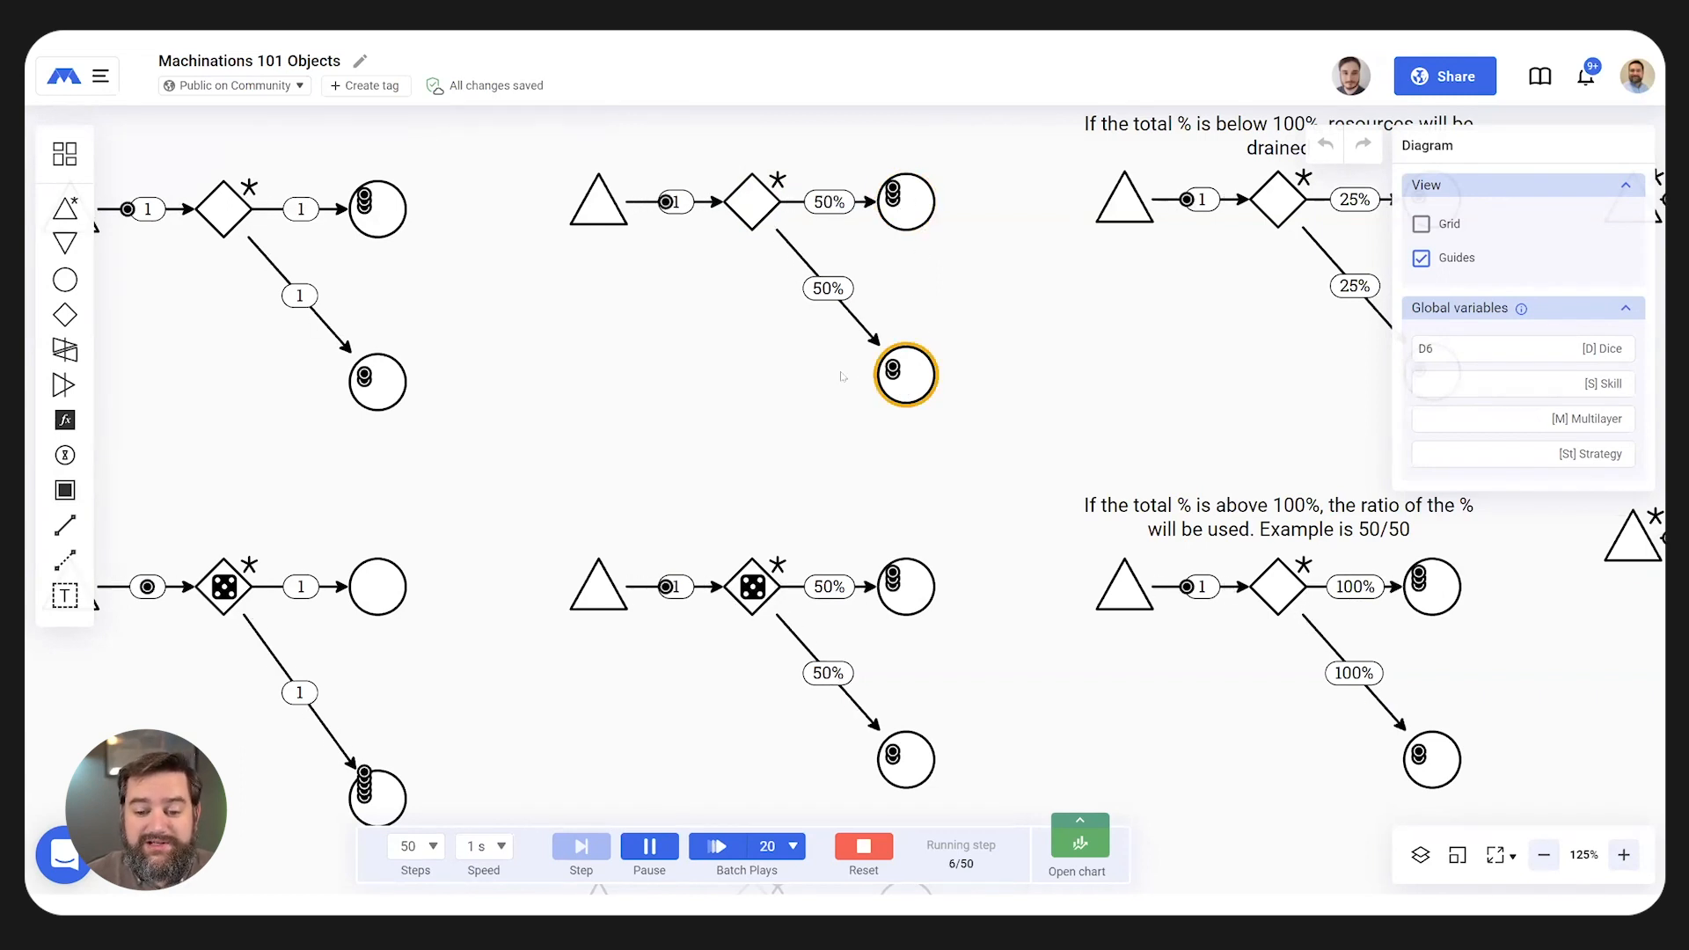
- Restart the simulation at the dice gate example mixing % and whole numbers, and inspect the gate's error explanation
{"action": "scroll", "coordinate": [842, 377], "scroll_direction": "down", "scroll_amount": 3}
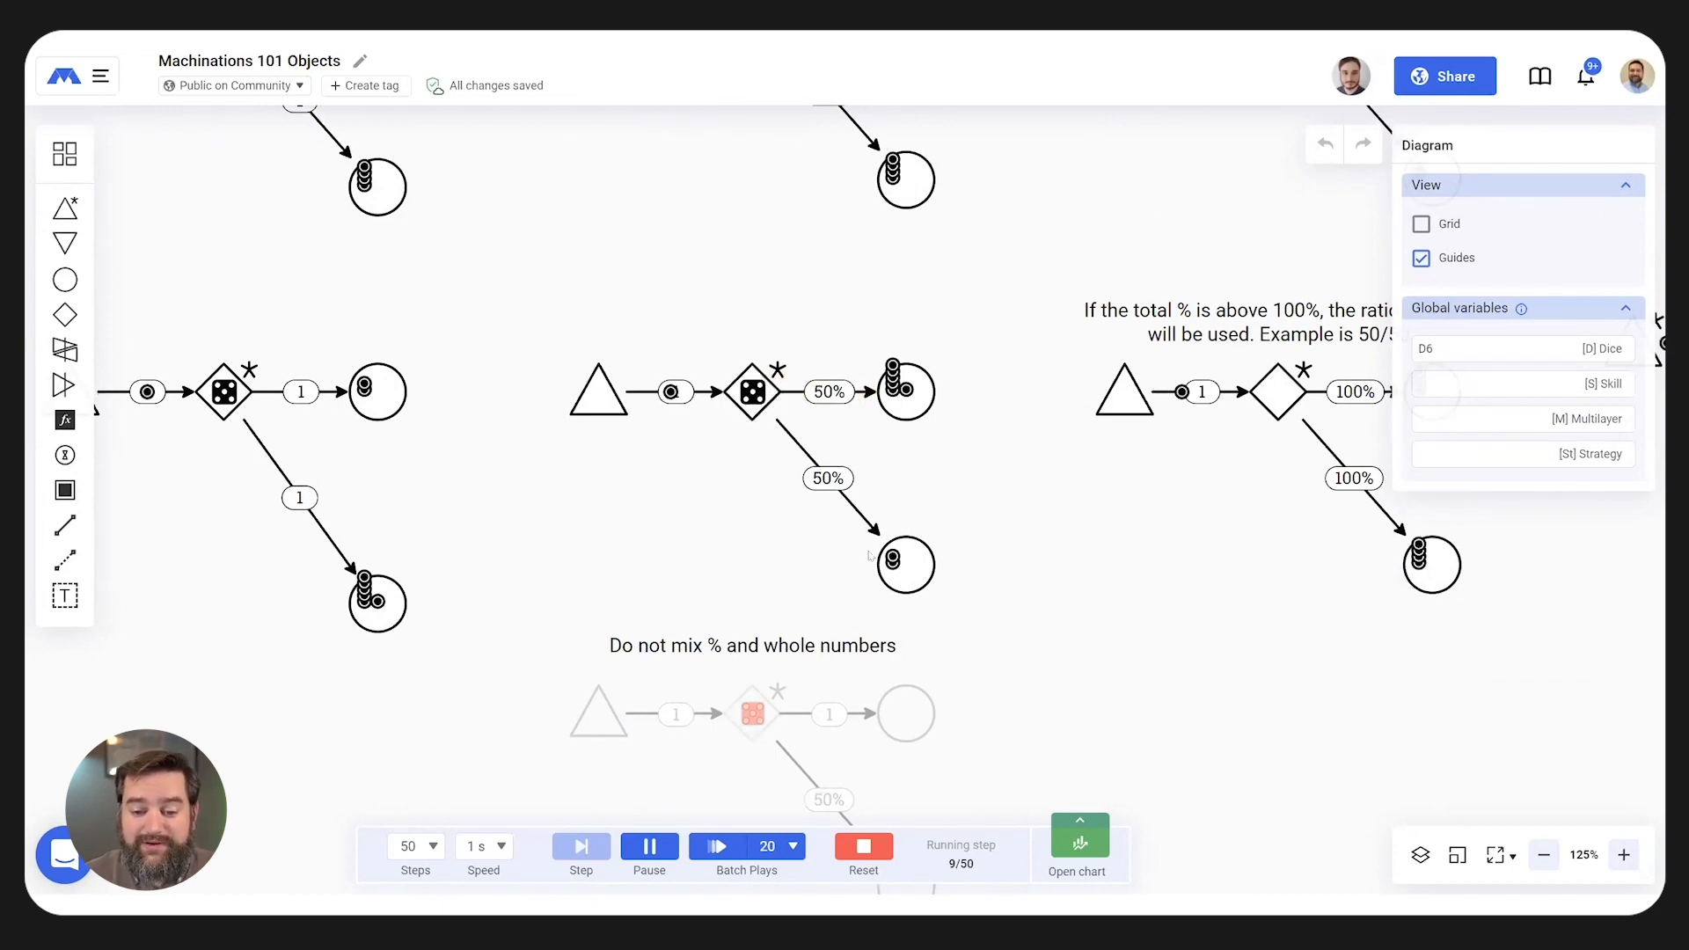
{"action": "scroll", "coordinate": [621, 363], "scroll_direction": "down", "scroll_amount": 5}
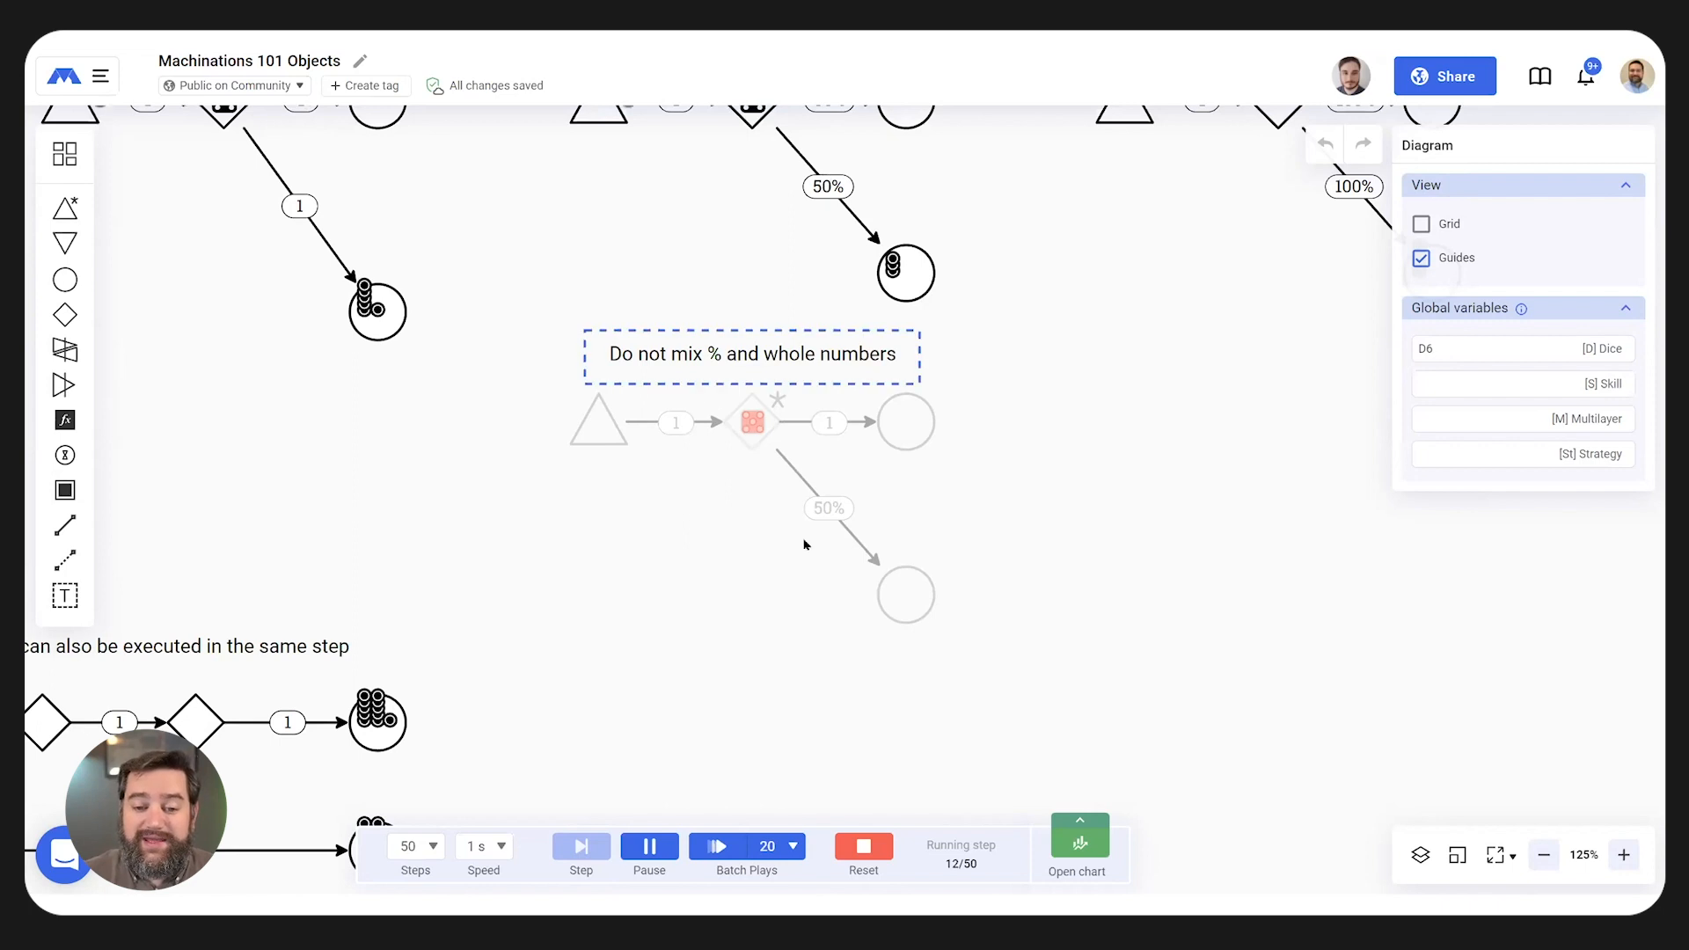
{"action": "left_click", "coordinate": [864, 846]}
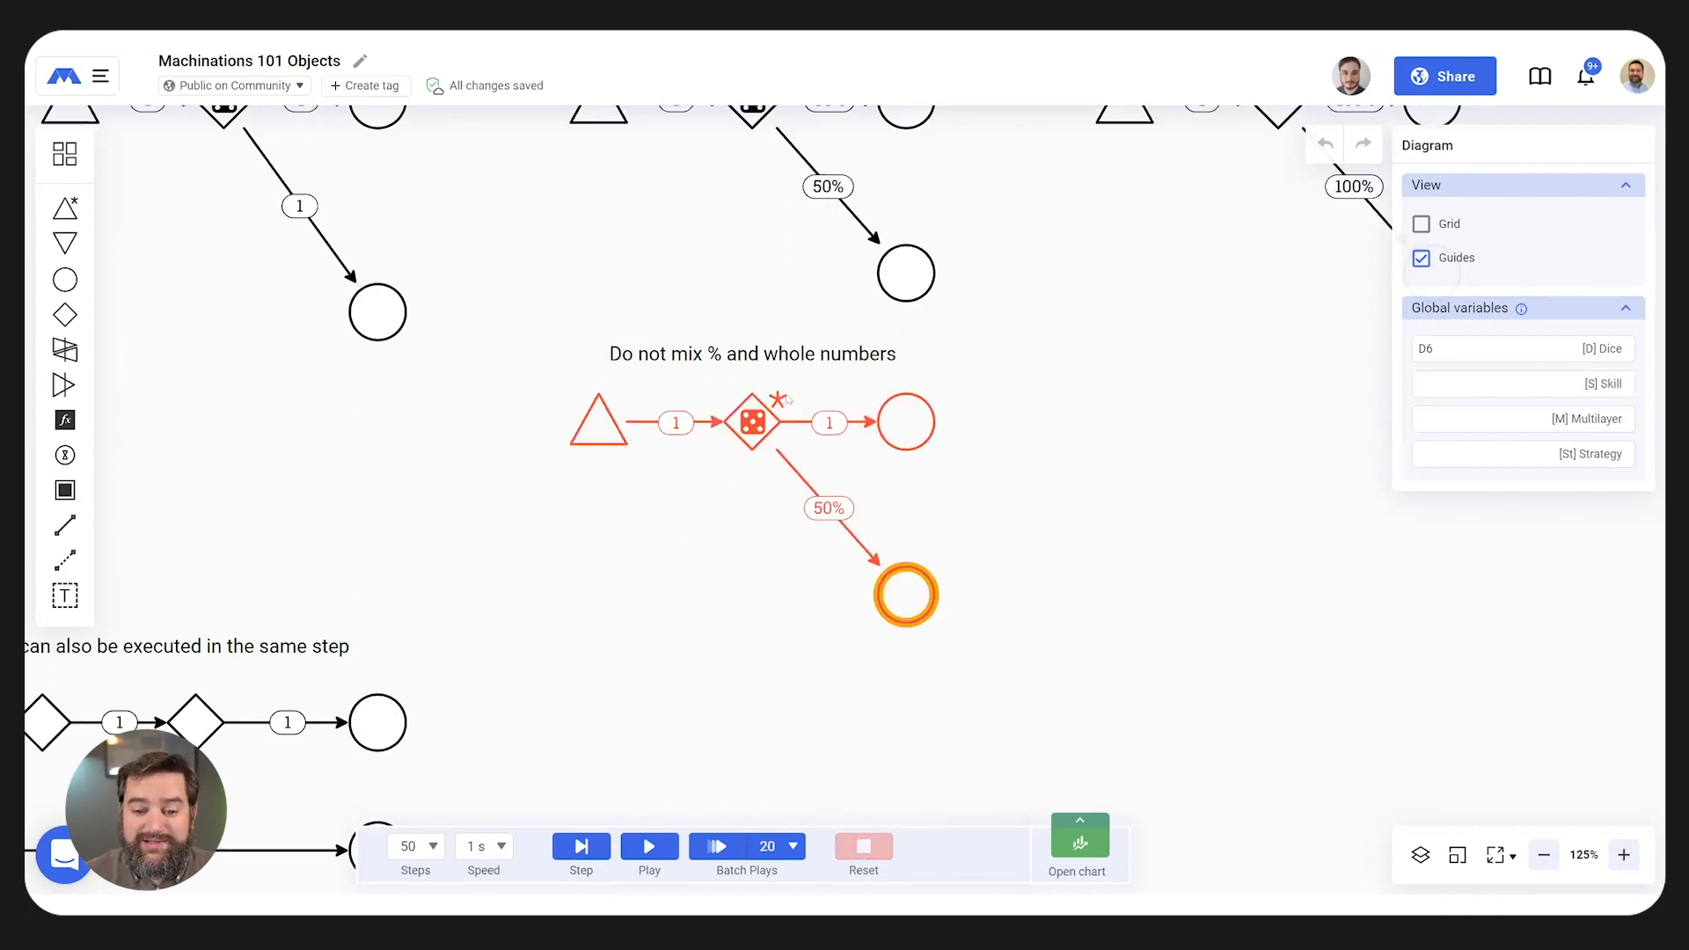
{"action": "left_click", "coordinate": [649, 846]}
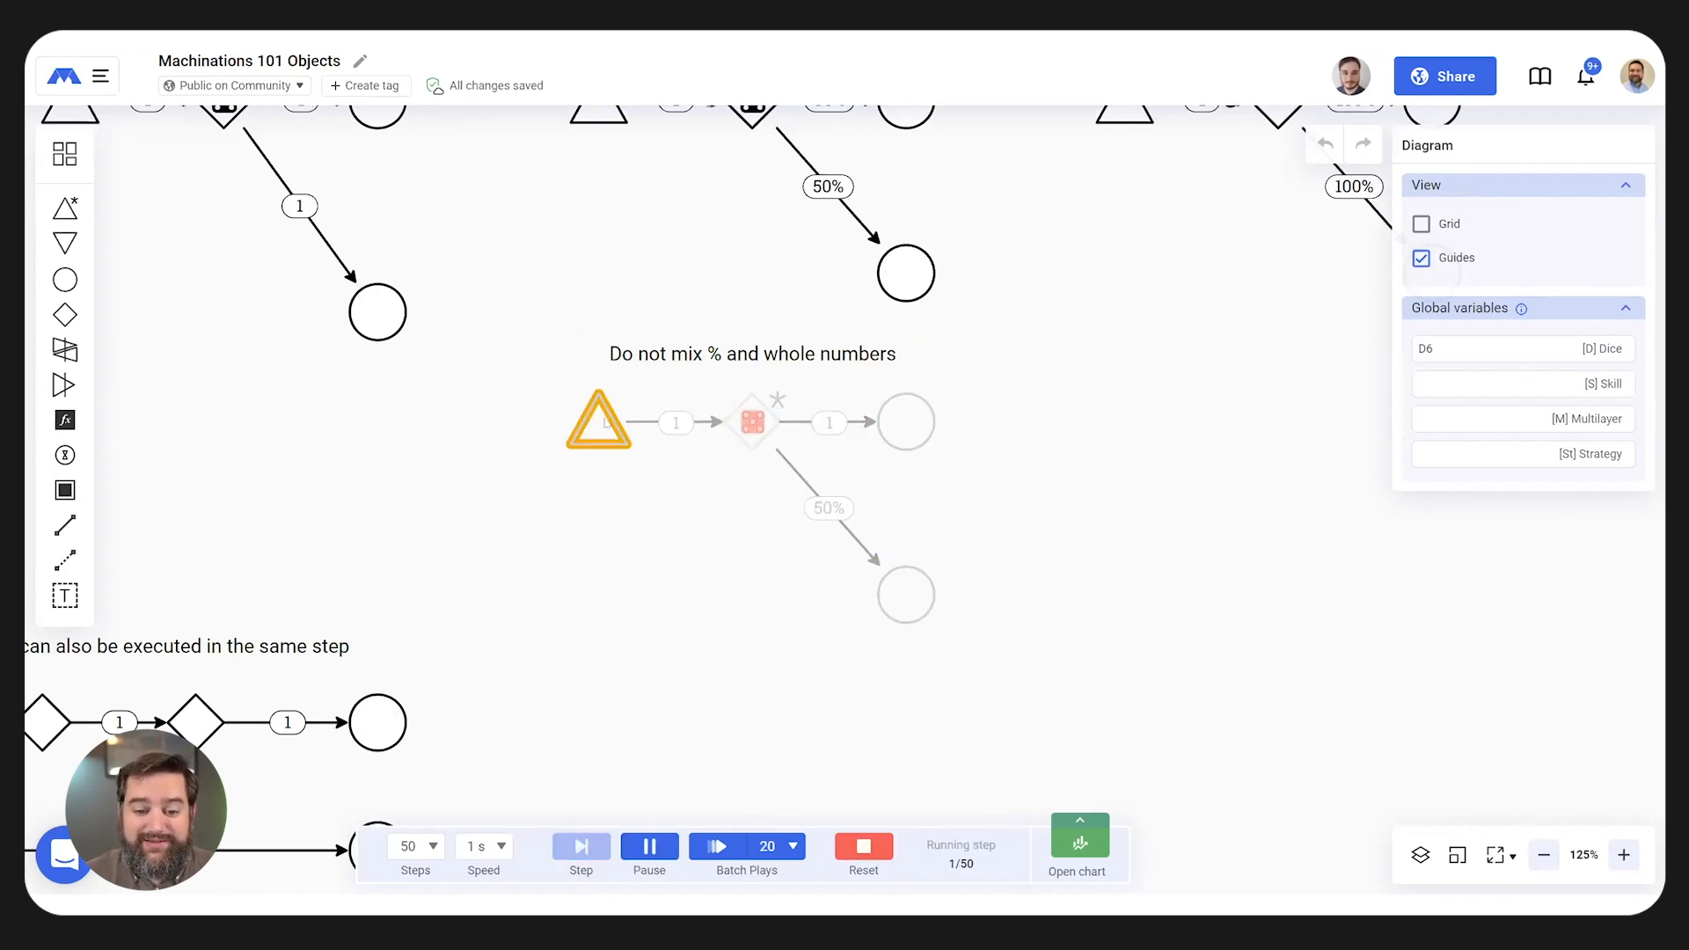
{"action": "mouse_move", "coordinate": [757, 420]}
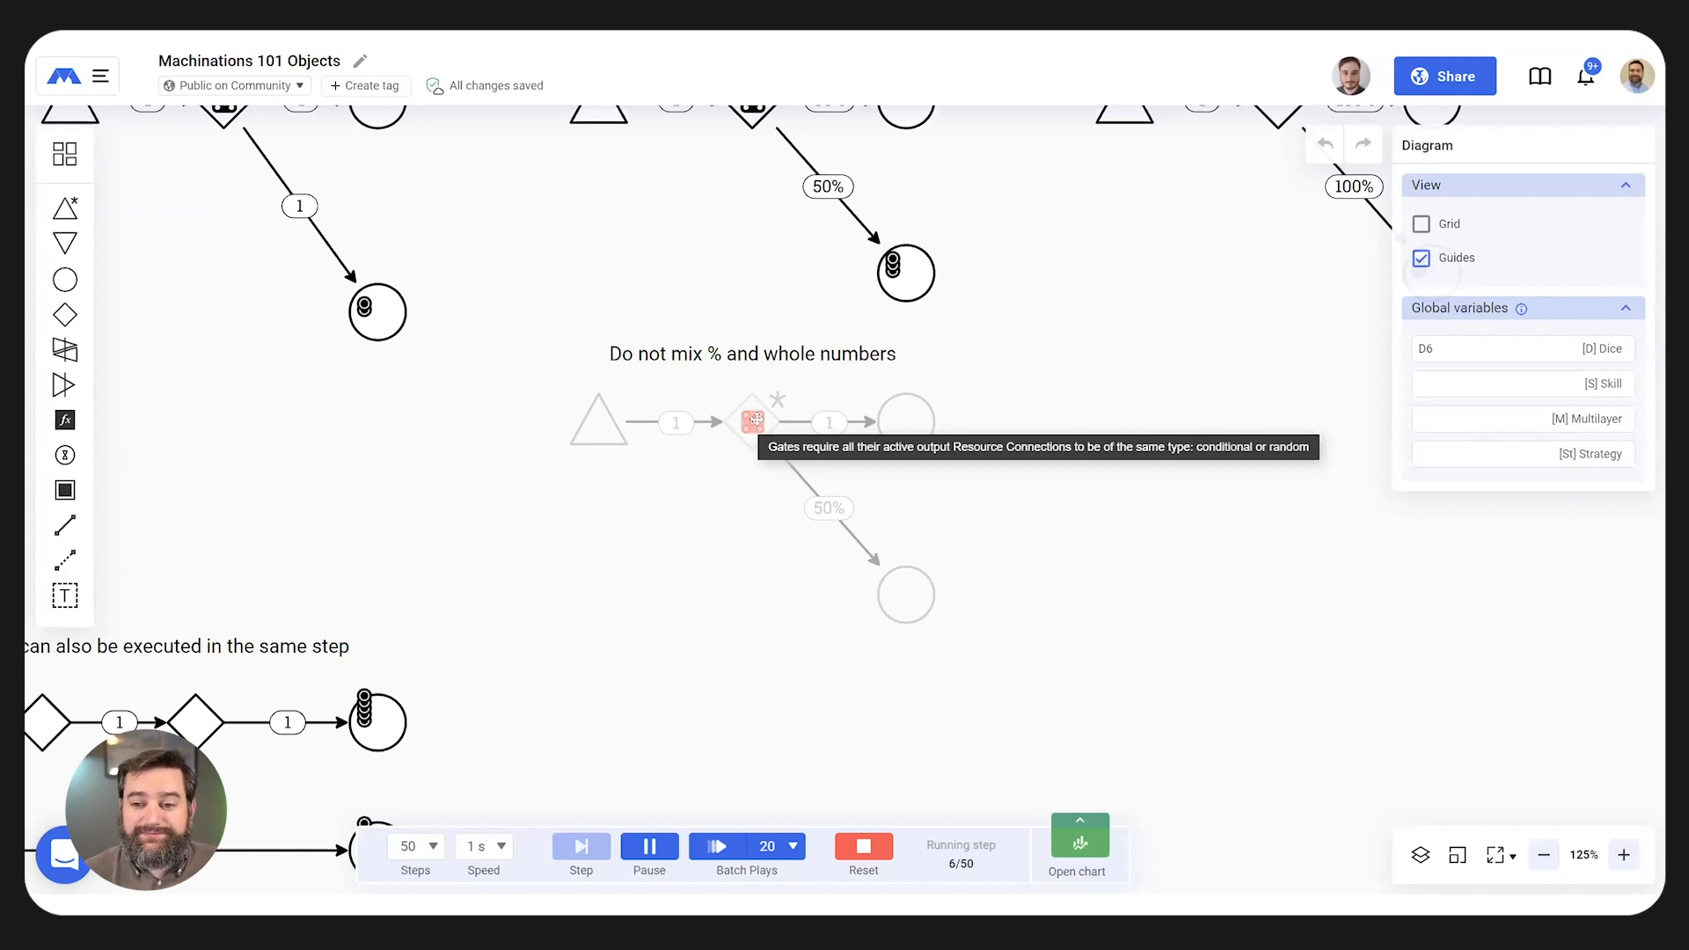
- Rerun the percentage gate examples to compare output totals below 100% (25%/25%) with totals above 100% (100%/100%)
{"action": "scroll", "coordinate": [1196, 533], "scroll_direction": "up", "scroll_amount": 7}
{"action": "left_click_drag", "start_coordinate": [1241, 497], "coordinate": [668, 539]}
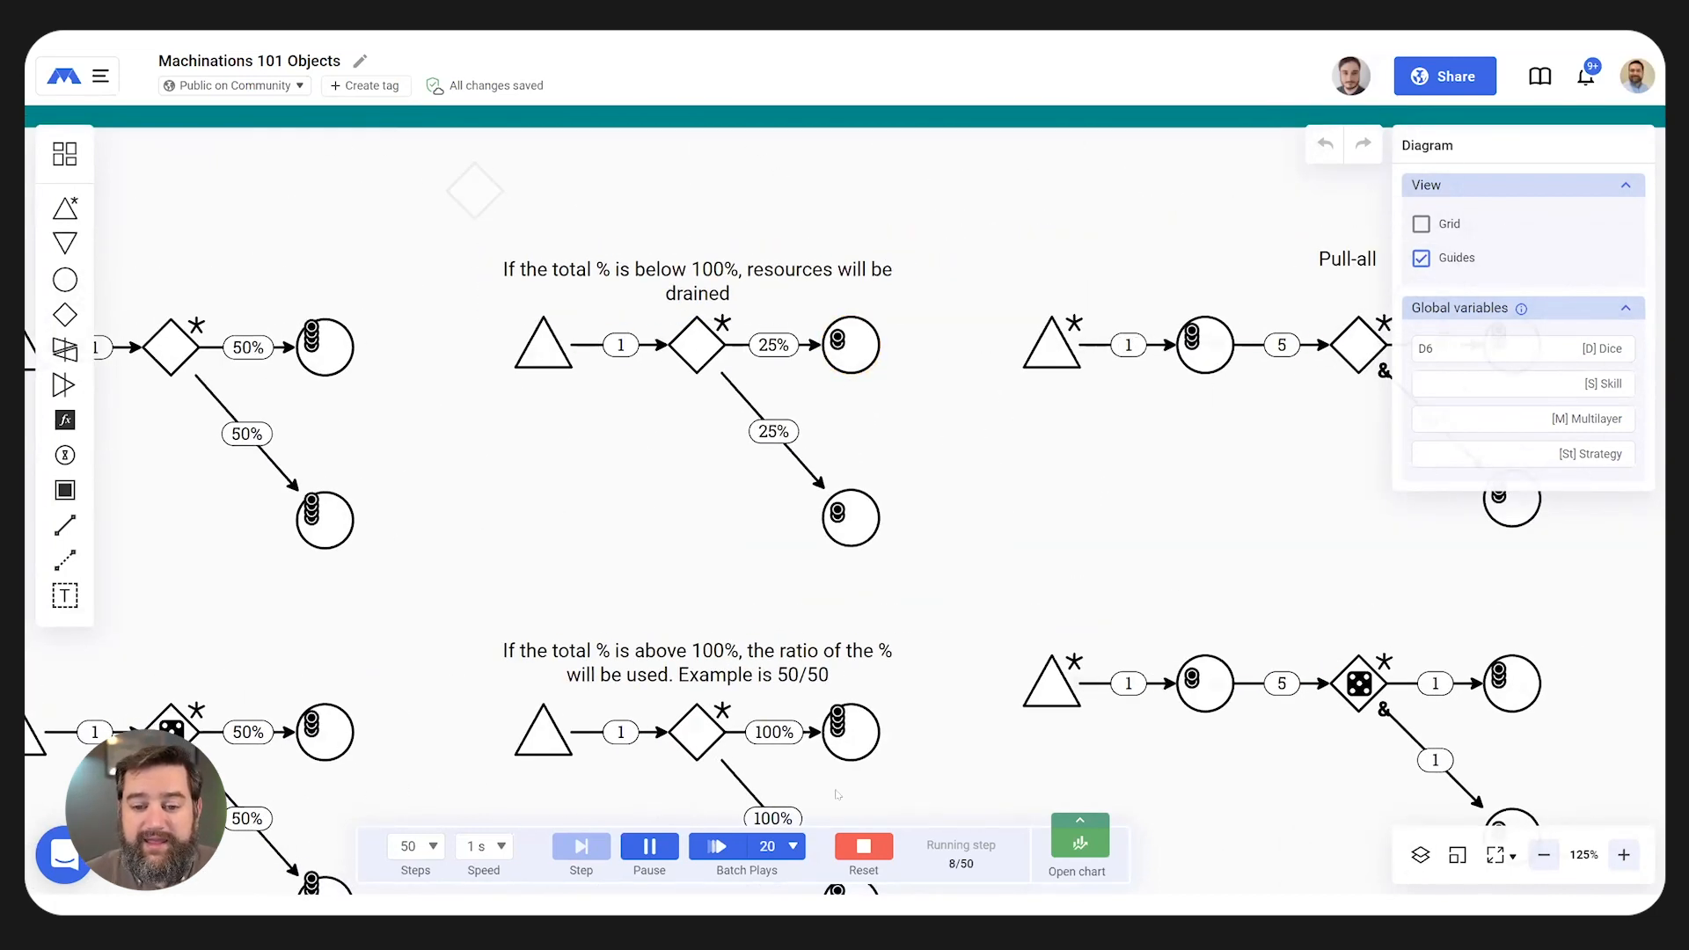
{"action": "left_click", "coordinate": [863, 847]}
{"action": "left_click", "coordinate": [649, 846]}
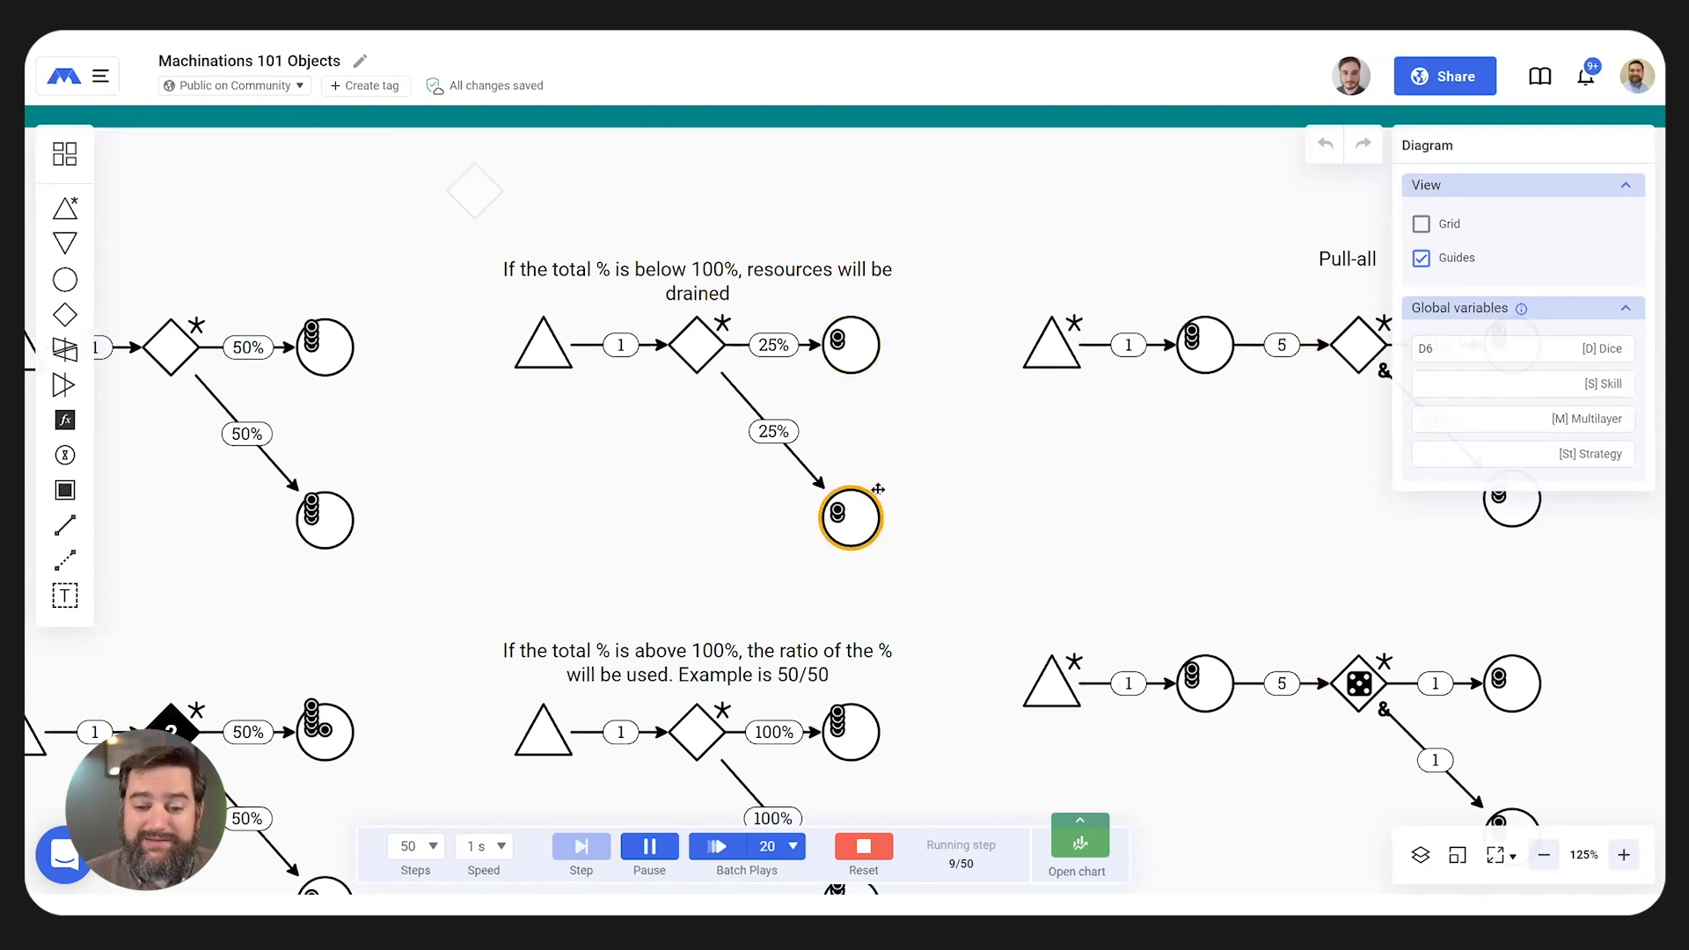
{"action": "scroll", "coordinate": [683, 479], "scroll_direction": "down", "scroll_amount": 3}
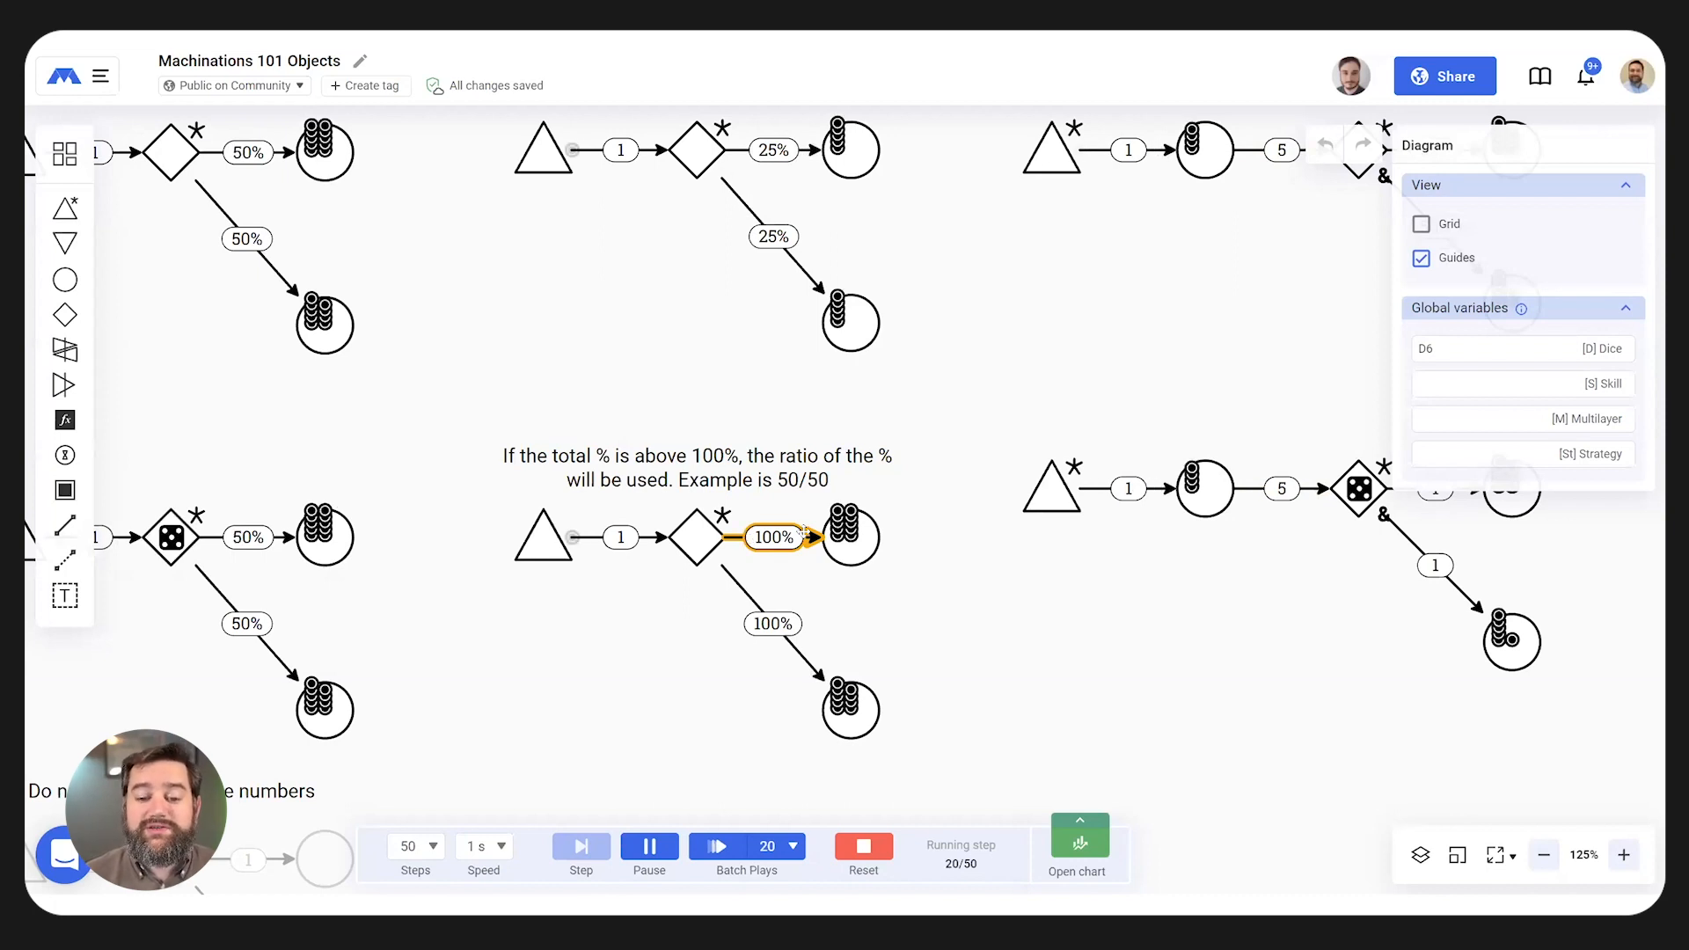
{"action": "scroll", "coordinate": [905, 656], "scroll_direction": "down", "scroll_amount": 3}
- Run the pull-all gate examples from the start to compare the deterministic 50% outputs with the dice gate's outputs of 1
{"action": "scroll", "coordinate": [1165, 451], "scroll_direction": "up", "scroll_amount": 5}
{"action": "left_click_drag", "start_coordinate": [1158, 430], "coordinate": [740, 421]}
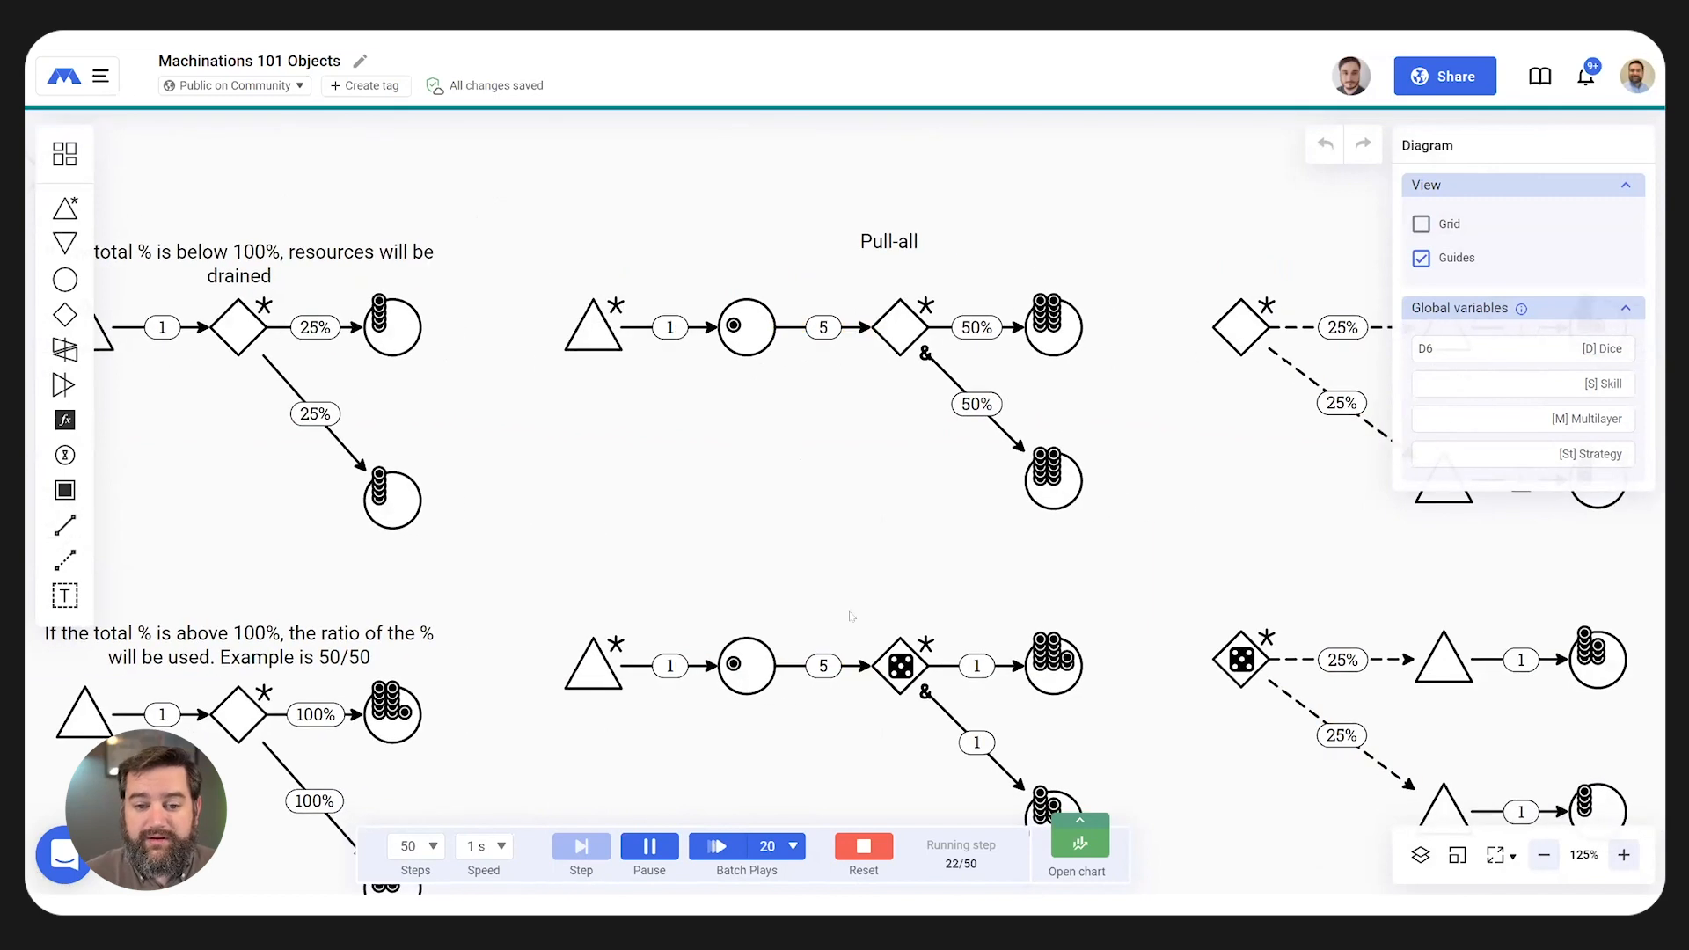
{"action": "left_click", "coordinate": [864, 846]}
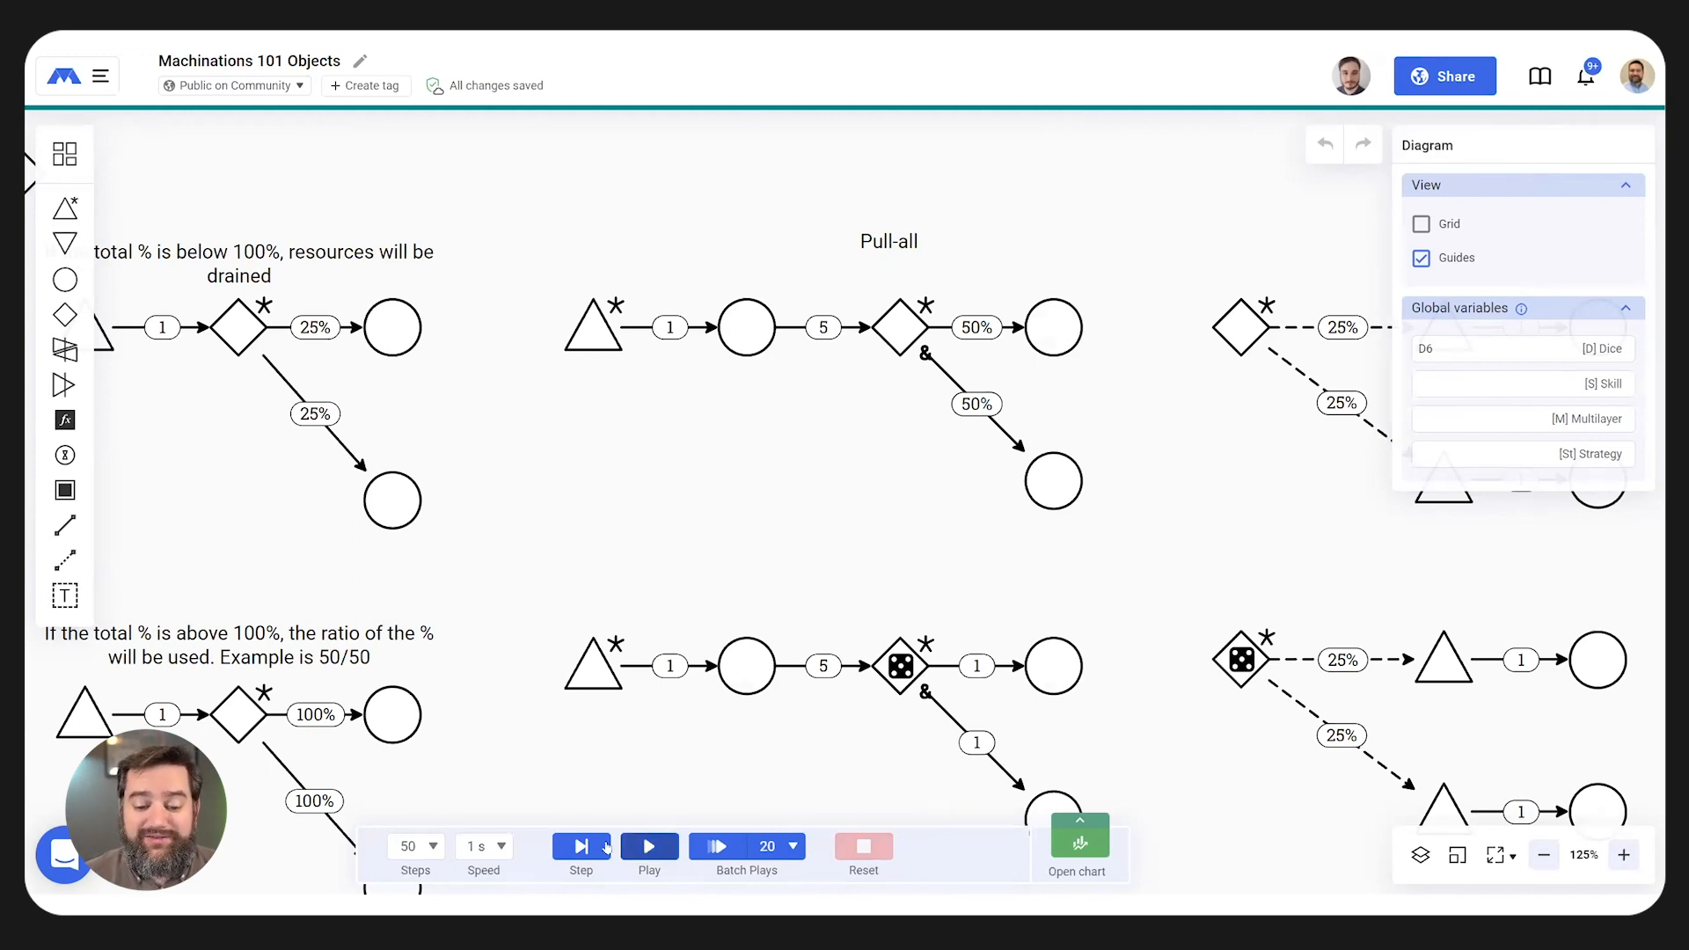
{"action": "left_click", "coordinate": [649, 846]}
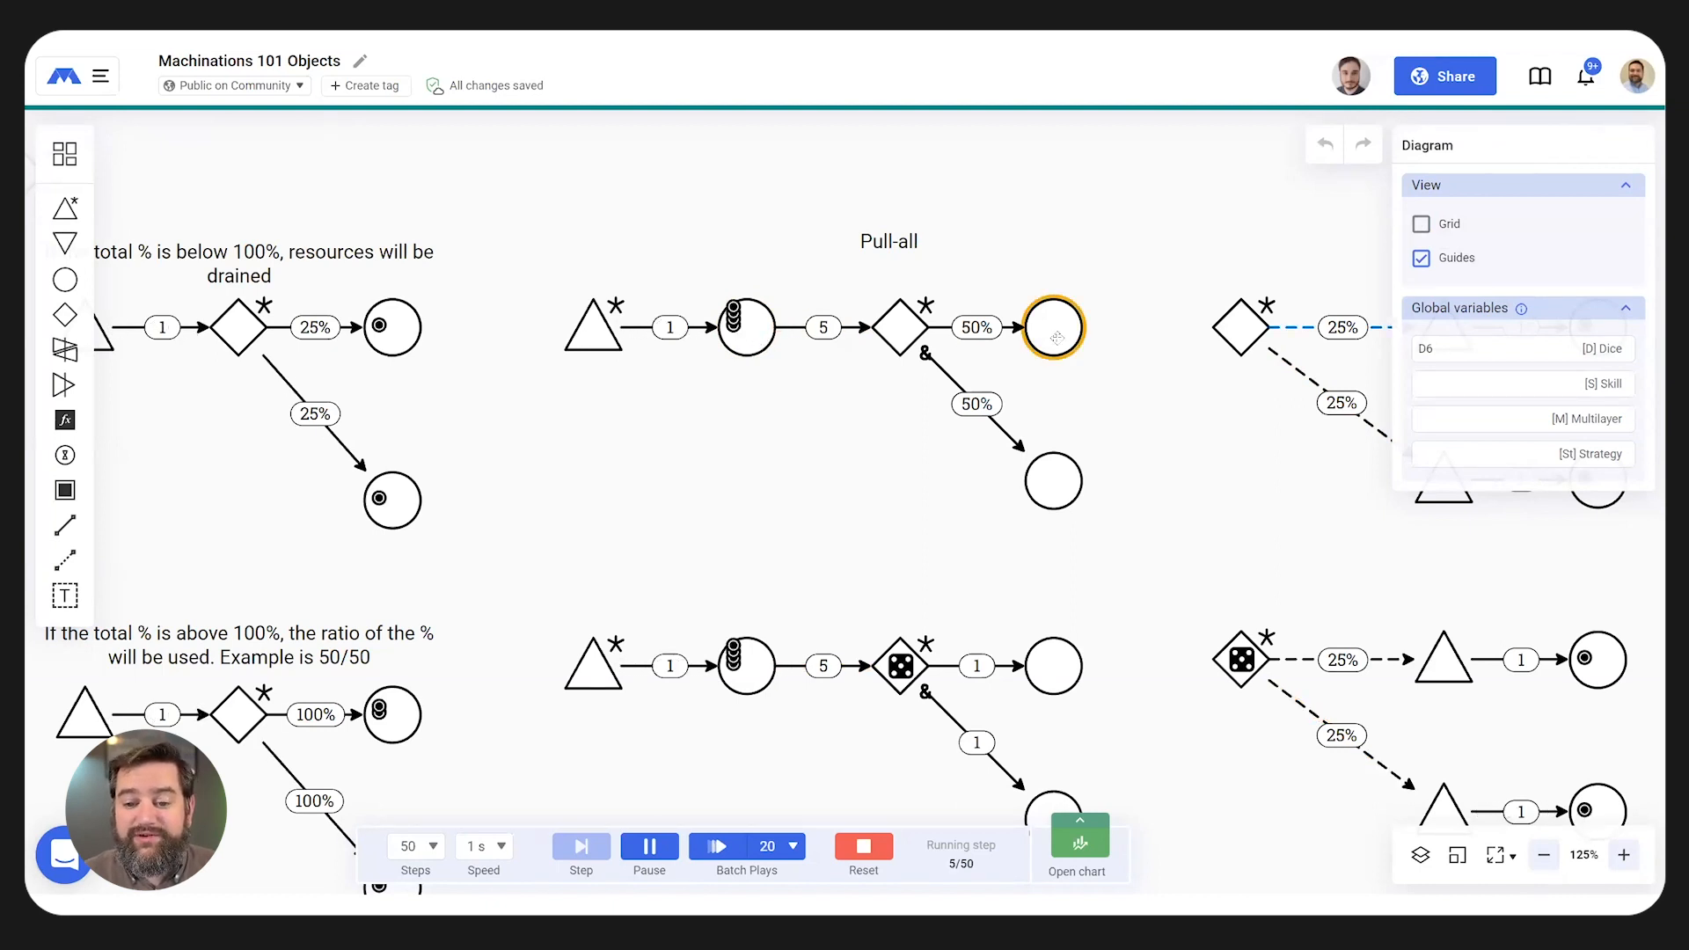
{"action": "scroll", "coordinate": [1016, 438], "scroll_direction": "down", "scroll_amount": 2}
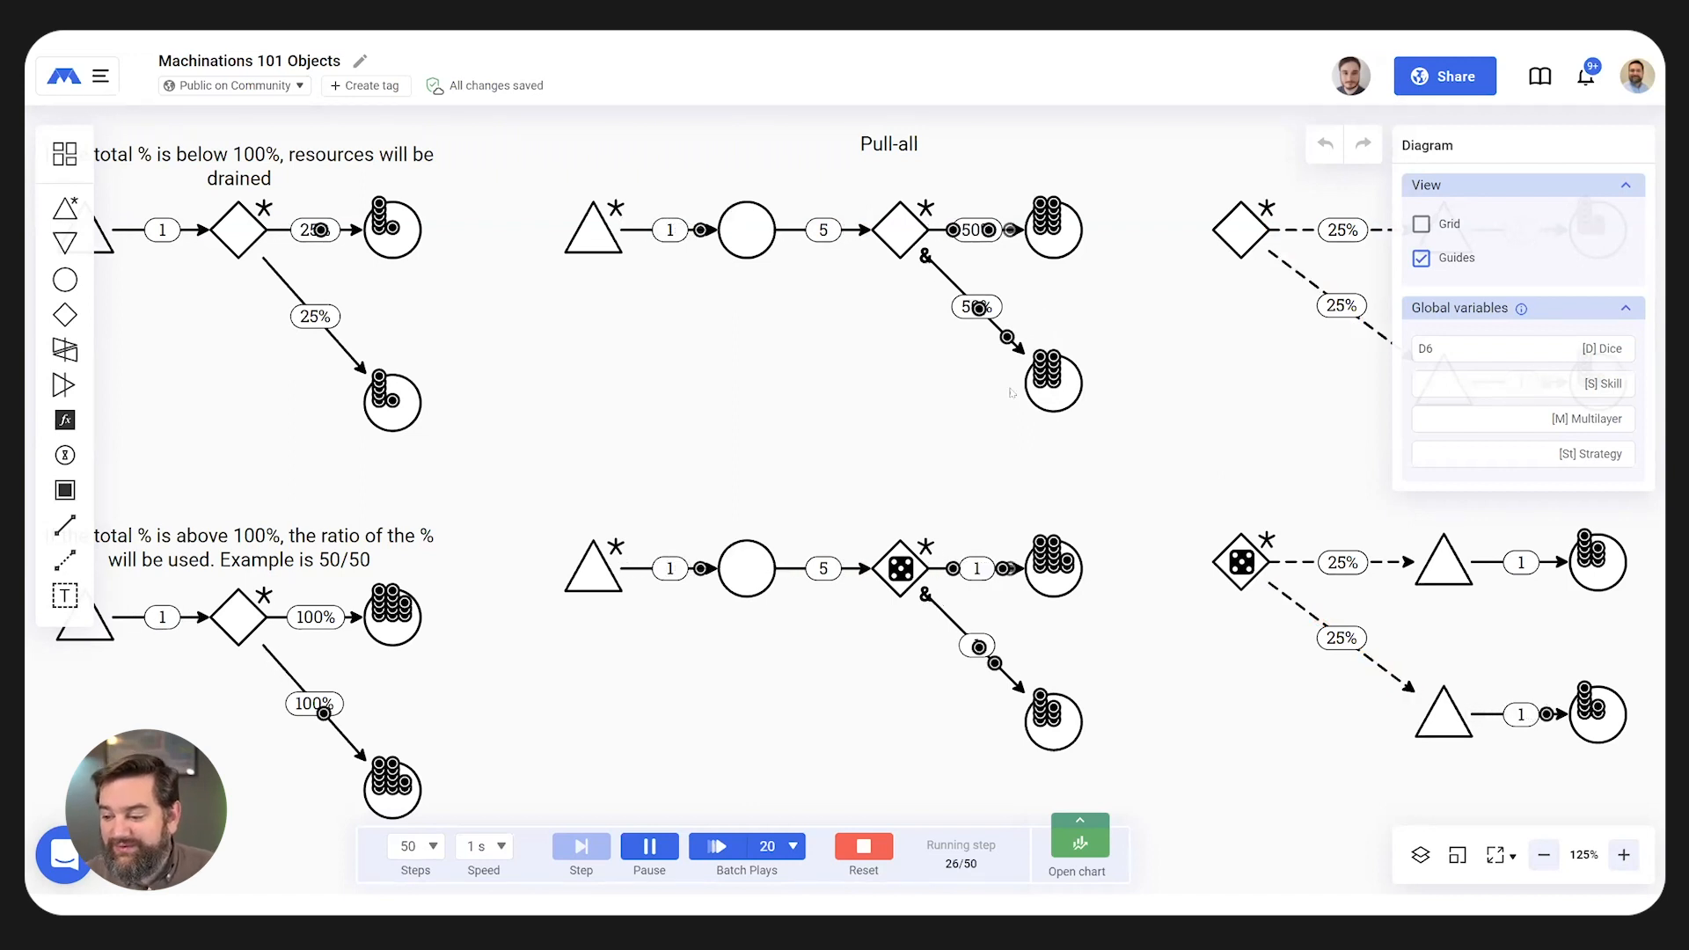
{"action": "scroll", "coordinate": [1051, 440], "scroll_direction": "down", "scroll_amount": 3}
{"action": "scroll", "coordinate": [1041, 576], "scroll_direction": "right", "scroll_amount": 2}
{"action": "scroll", "coordinate": [1040, 576], "scroll_direction": "right", "scroll_amount": 1}
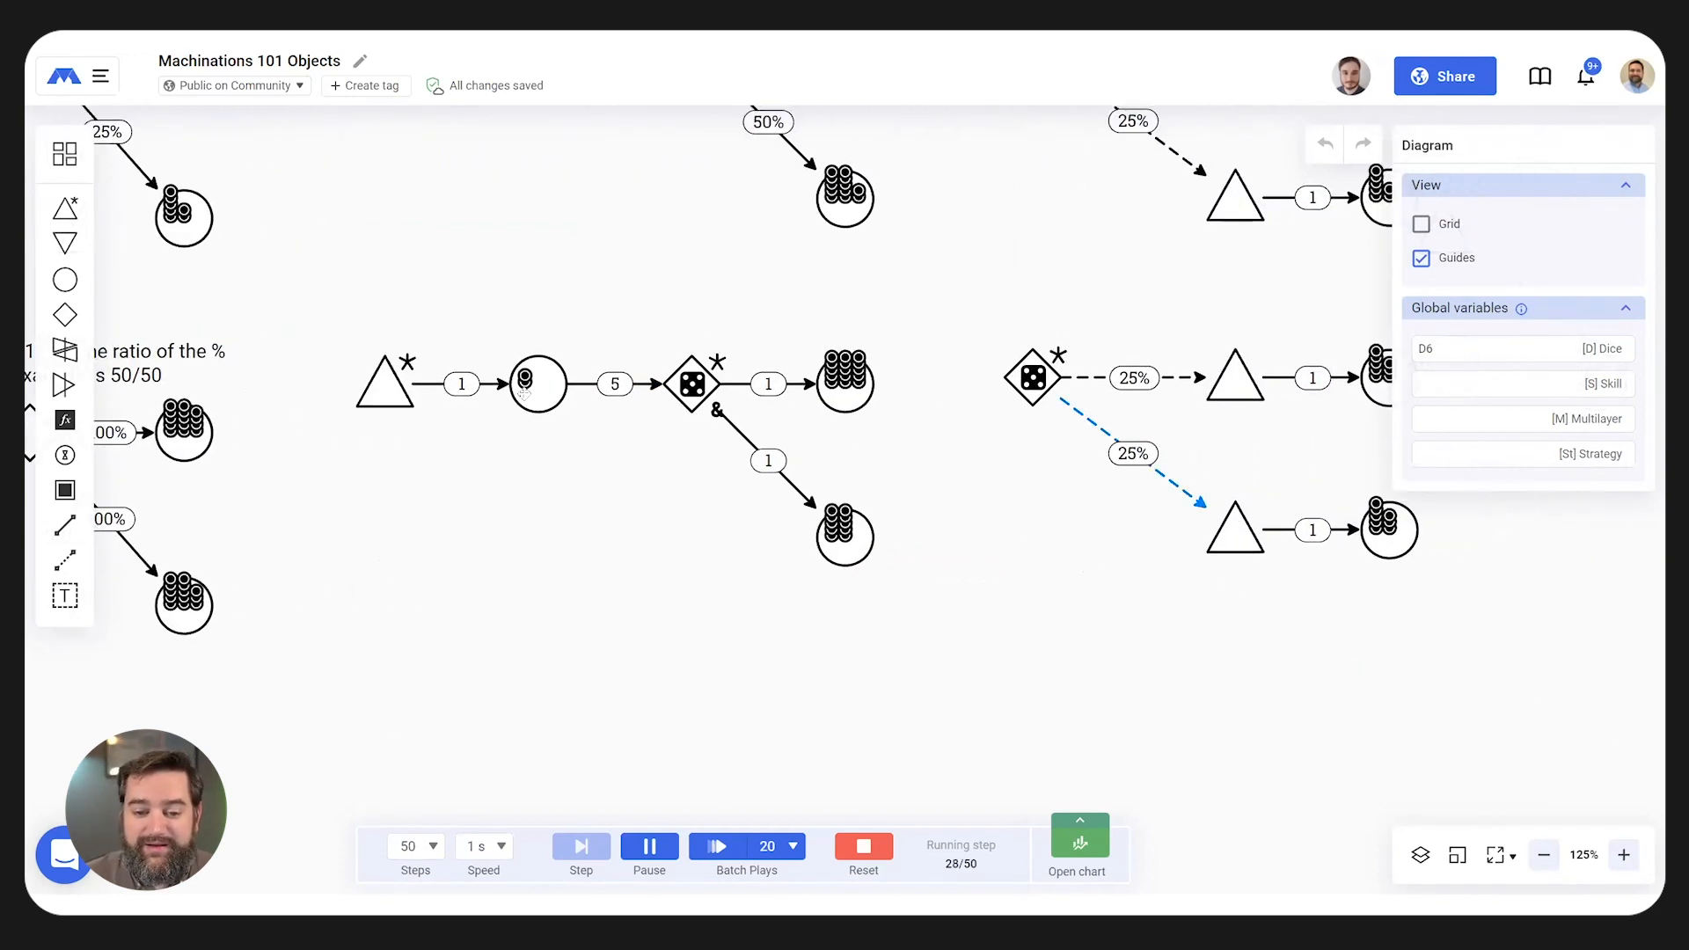
- Run the automatic gates that trigger sources through 25% state connections, inspect the deterministic gate's settings and reset the simulation
{"action": "scroll", "coordinate": [1041, 576], "scroll_direction": "up", "scroll_amount": 3}
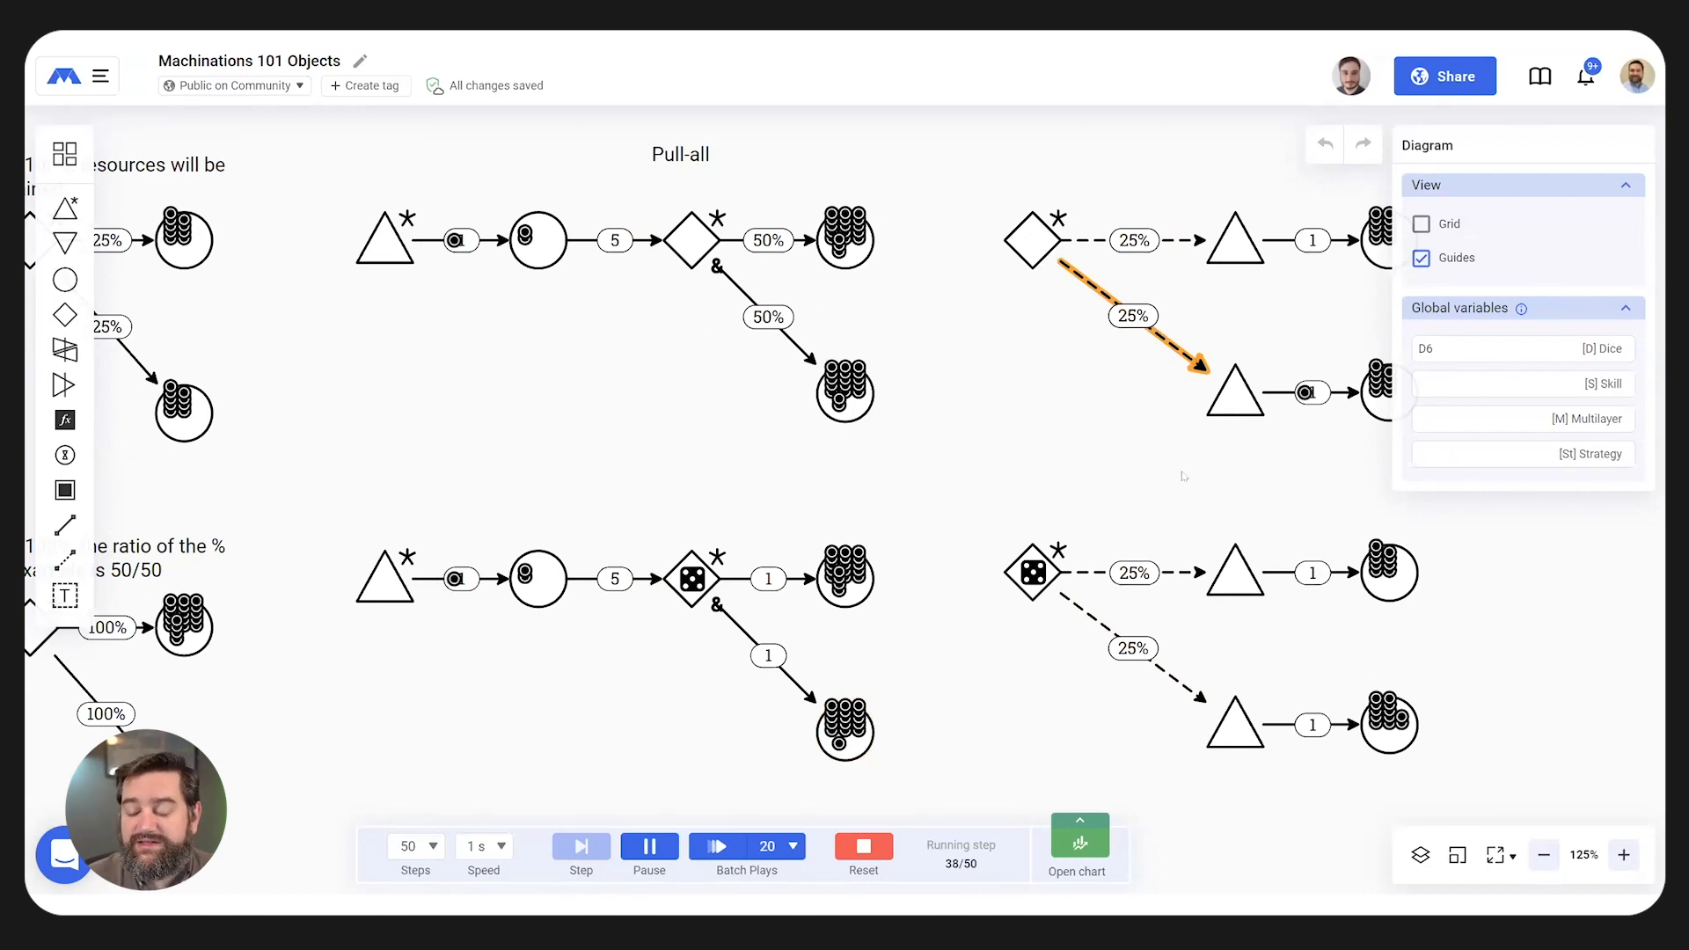
{"action": "left_click_drag", "start_coordinate": [1168, 475], "coordinate": [701, 517]}
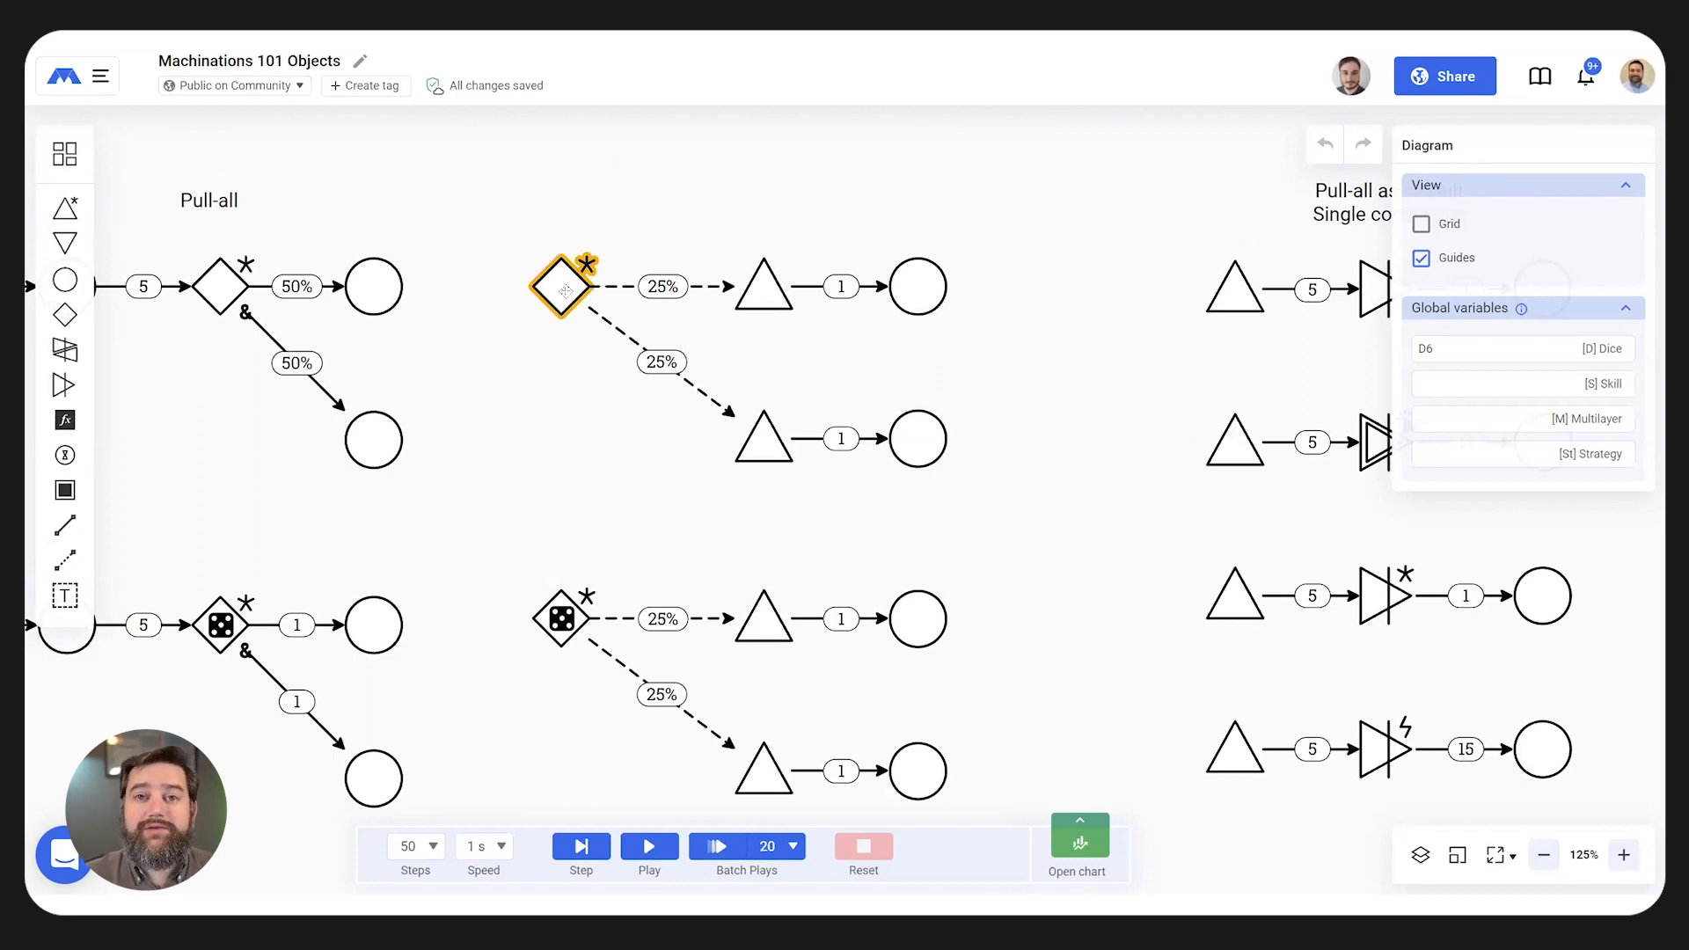
{"action": "left_click", "coordinate": [650, 846]}
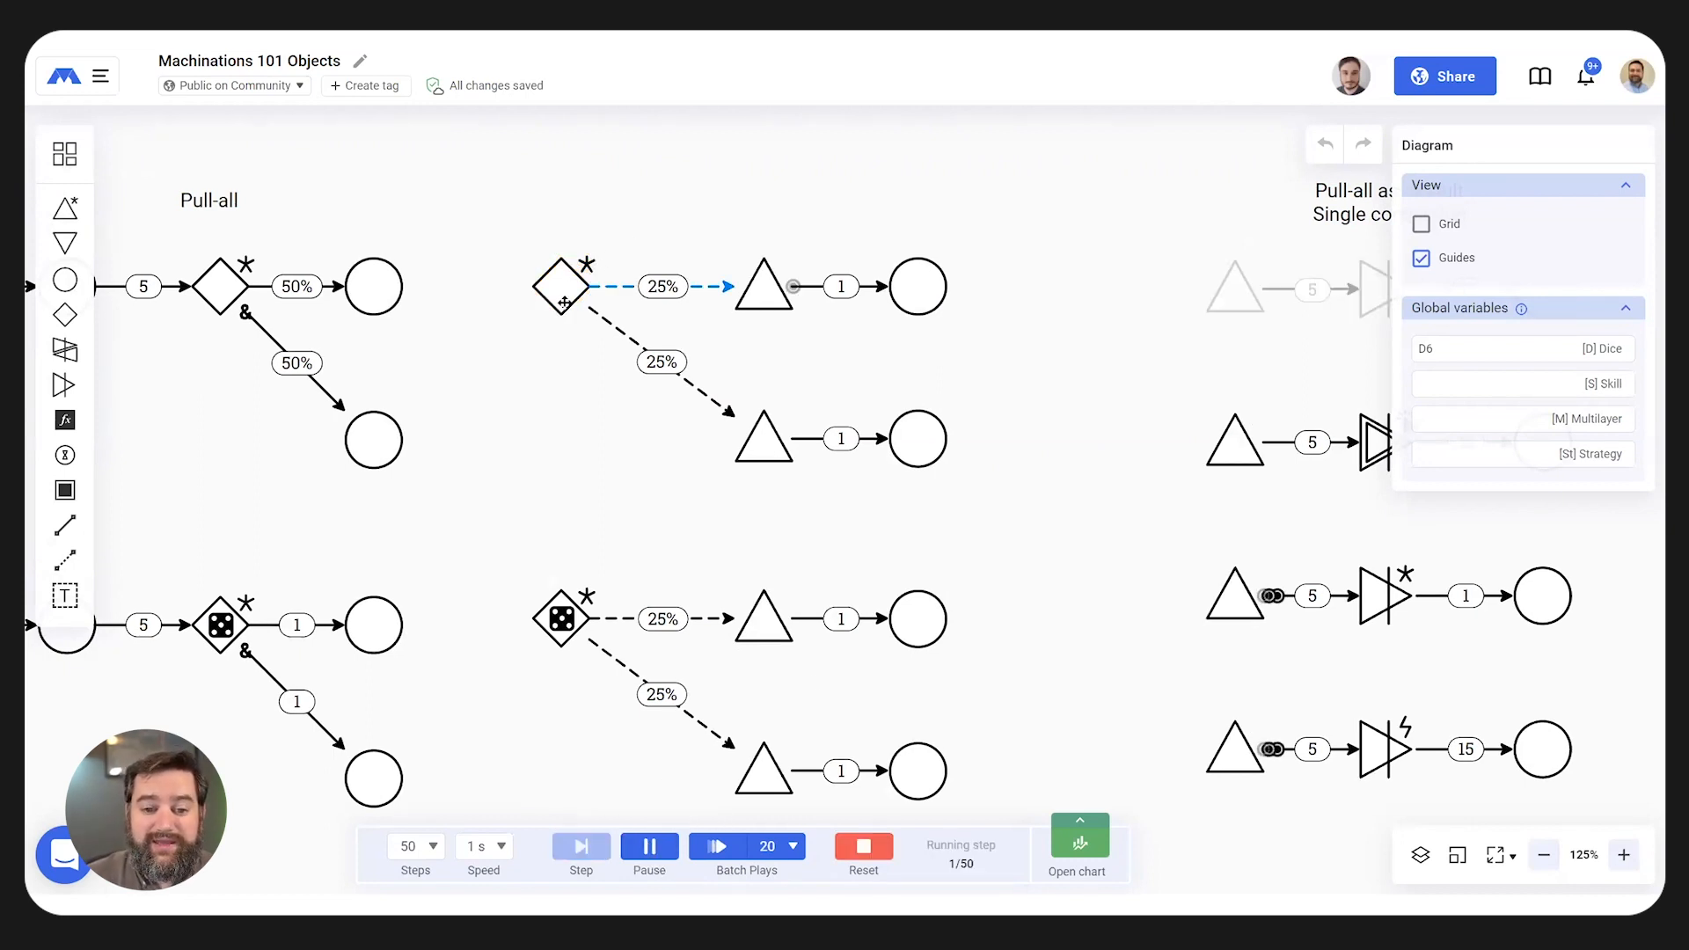
{"action": "left_click", "coordinate": [564, 302]}
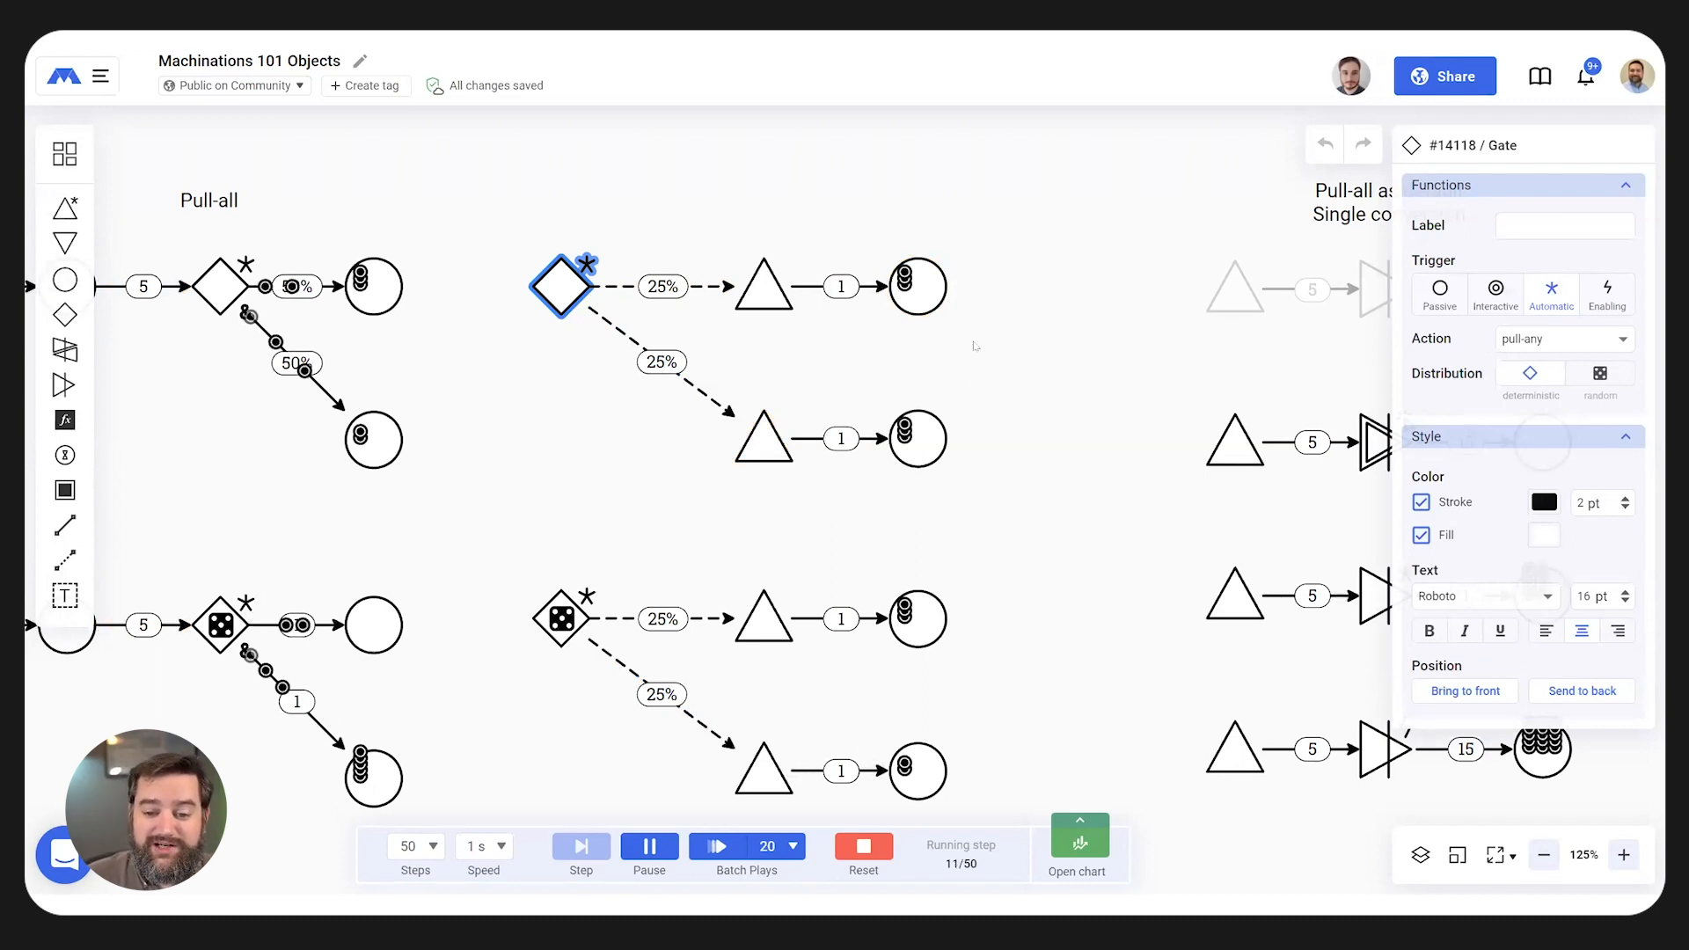
{"action": "scroll", "coordinate": [1000, 478], "scroll_direction": "down", "scroll_amount": 3}
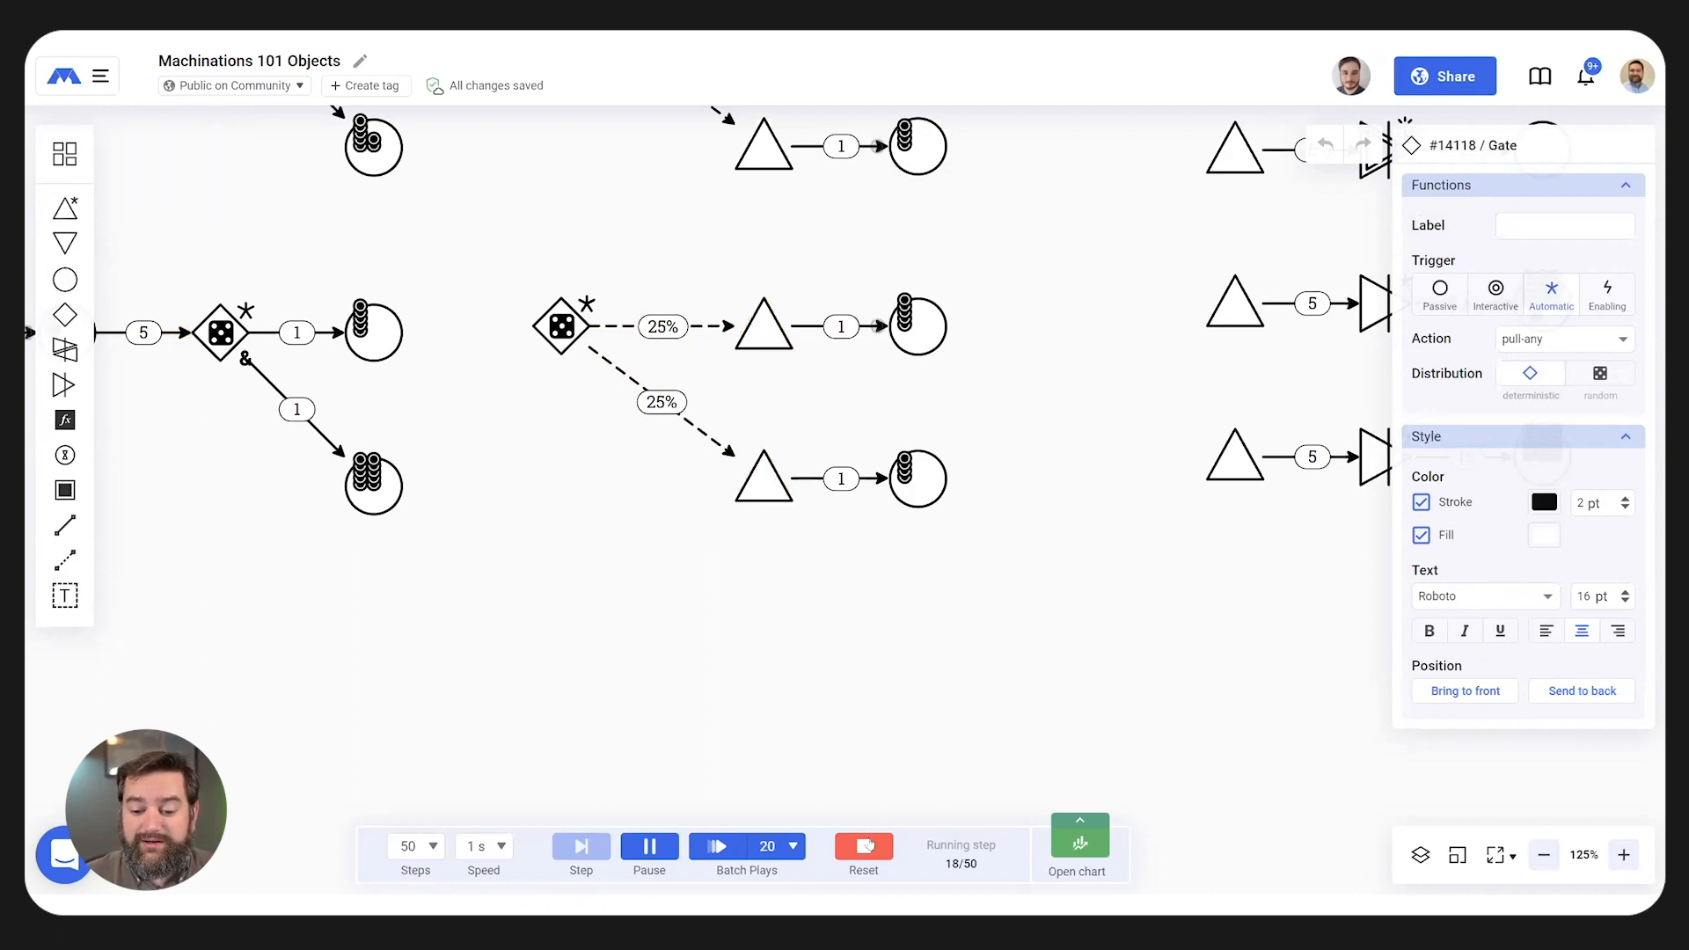
{"action": "left_click", "coordinate": [867, 844]}
- Place a pool in the empty area beside the quiz about resources after 3 steps, label it "health" and limit its capacity to 100
{"action": "scroll", "coordinate": [914, 534], "scroll_direction": "down", "scroll_amount": 5}
{"action": "scroll", "coordinate": [915, 534], "scroll_direction": "down", "scroll_amount": 1}
{"action": "left_click_drag", "start_coordinate": [723, 631], "coordinate": [782, 576]}
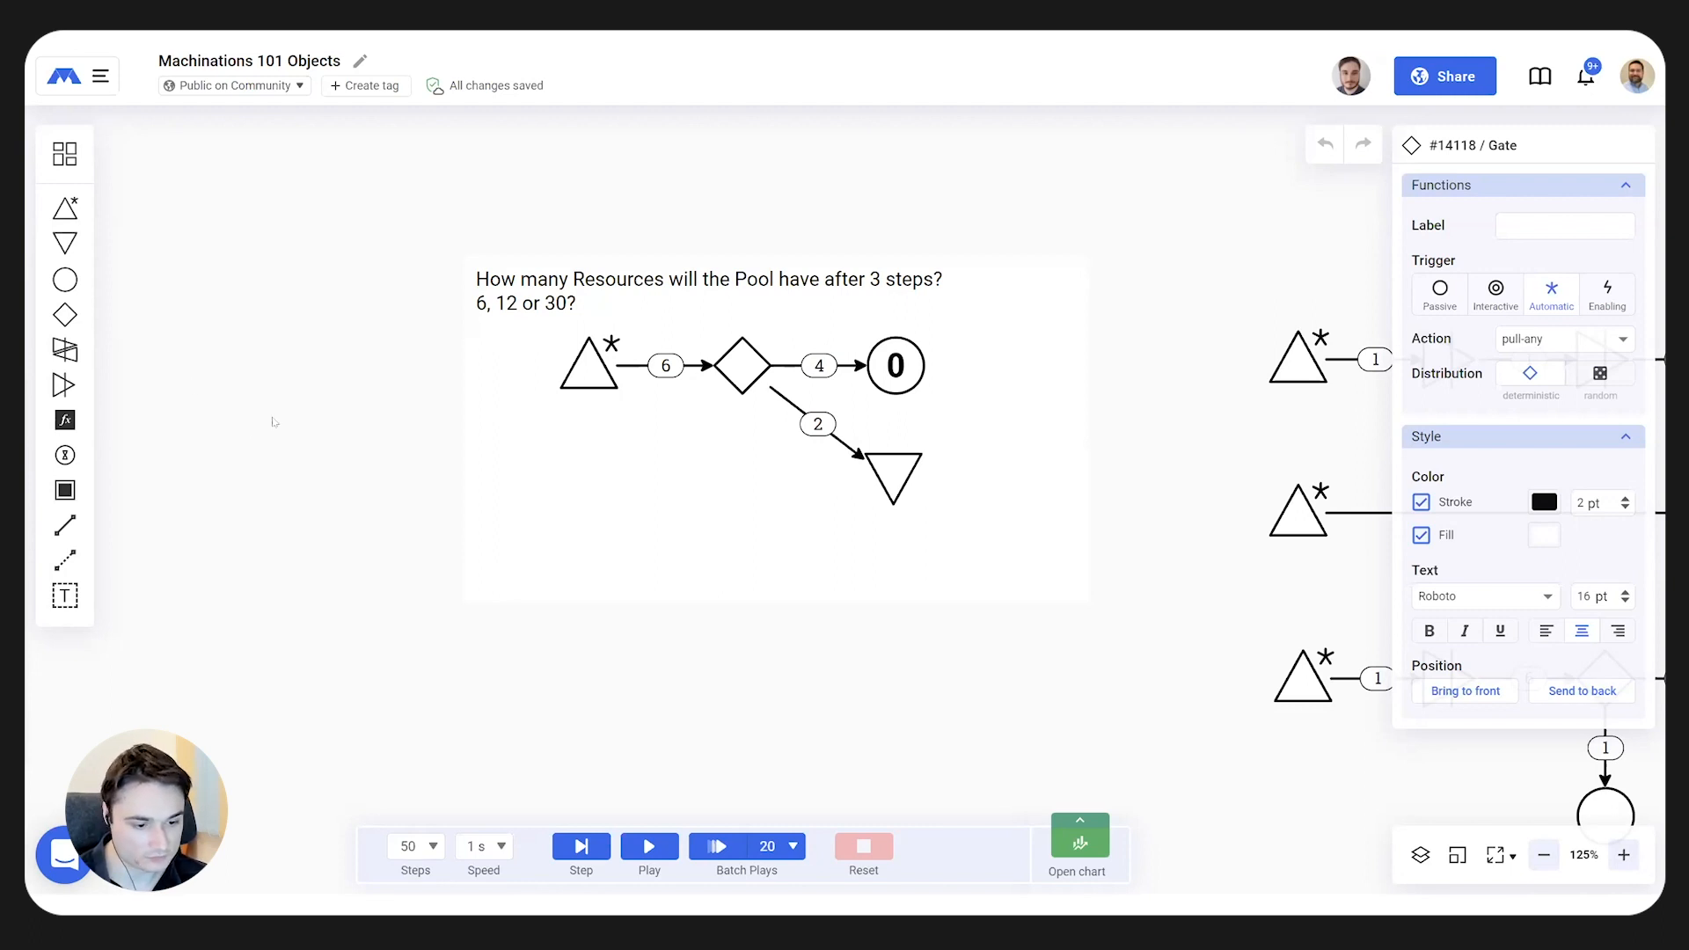
{"action": "left_click_drag", "start_coordinate": [274, 423], "coordinate": [473, 414]}
{"action": "left_click_drag", "start_coordinate": [64, 281], "coordinate": [426, 470]}
{"action": "left_click", "coordinate": [1567, 219]}
{"action": "type", "text": "health"}
{"action": "key", "text": "Return"}
{"action": "left_click", "coordinate": [1526, 448]}
{"action": "left_click_drag", "start_coordinate": [1526, 449], "coordinate": [1496, 450]}
{"action": "type", "text": "100"}
{"action": "key", "text": "Return"}
- Place a source above the health pool and a drain below it
{"action": "left_click", "coordinate": [392, 287]}
{"action": "left_click", "coordinate": [65, 209]}
{"action": "left_click", "coordinate": [401, 276]}
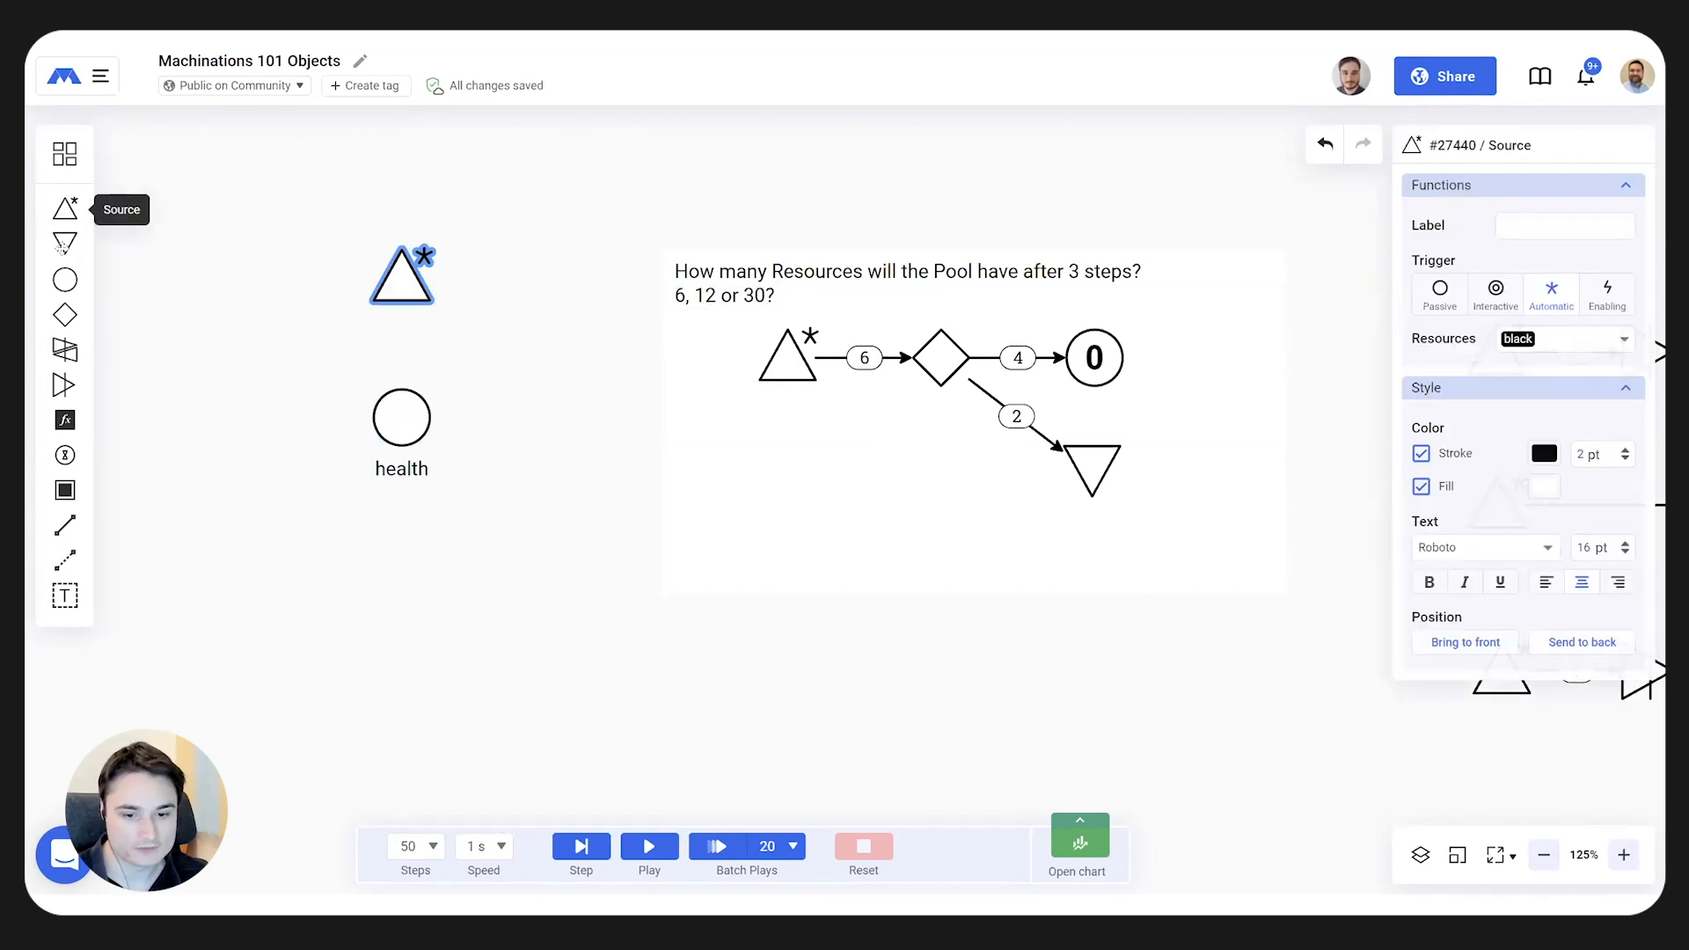
{"action": "left_click", "coordinate": [64, 244]}
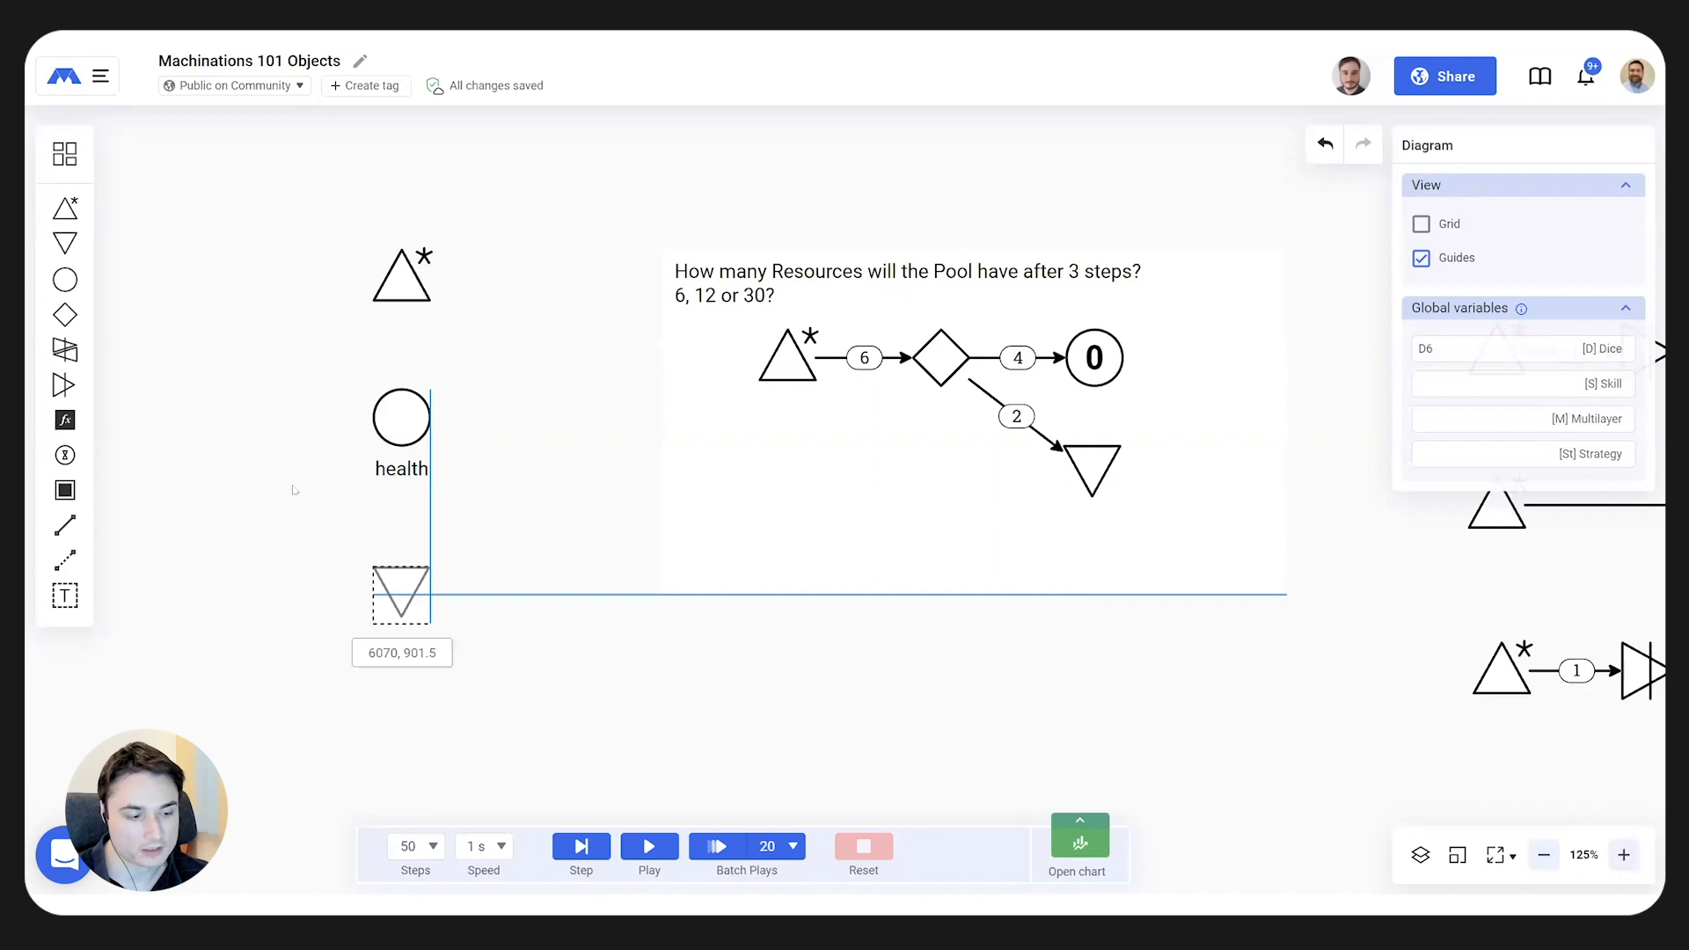
{"action": "left_click", "coordinate": [401, 595]}
- Add resource connections from the source to the health pool and from the pool to the drain
{"action": "left_click", "coordinate": [65, 525]}
{"action": "left_click_drag", "start_coordinate": [396, 290], "coordinate": [397, 598]}
{"action": "left_click", "coordinate": [65, 525]}
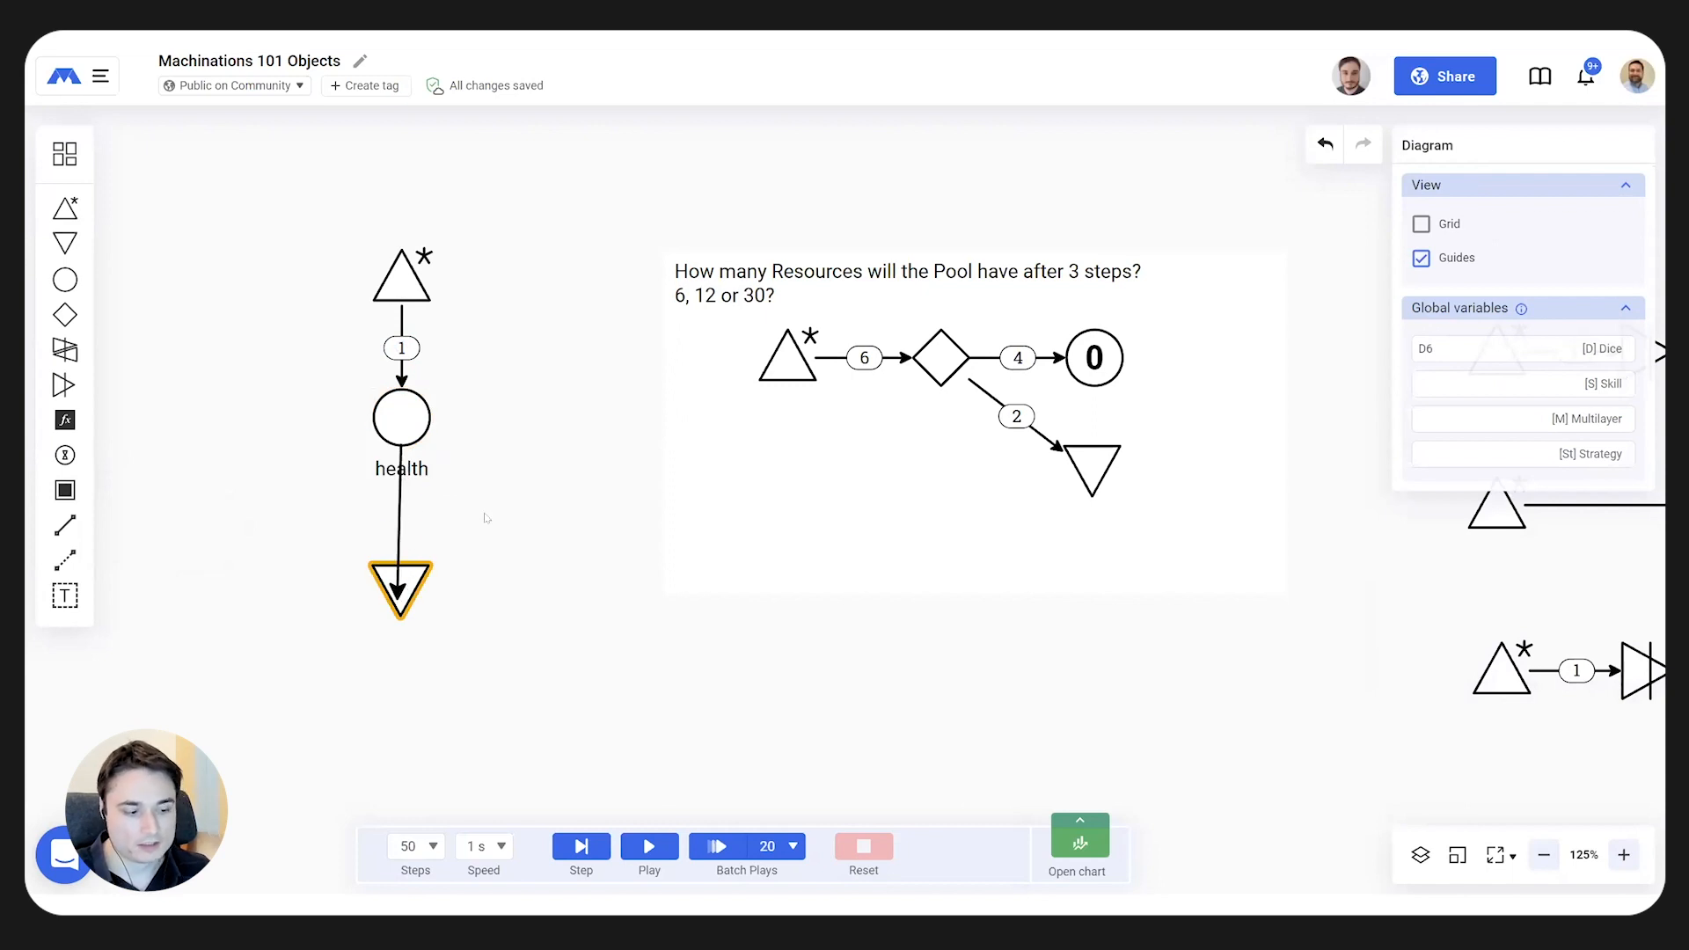
{"action": "left_click", "coordinate": [486, 517]}
- Move the health label beside its pool and set the pool's starting resources to 100
{"action": "left_click_drag", "start_coordinate": [419, 466], "coordinate": [490, 414]}
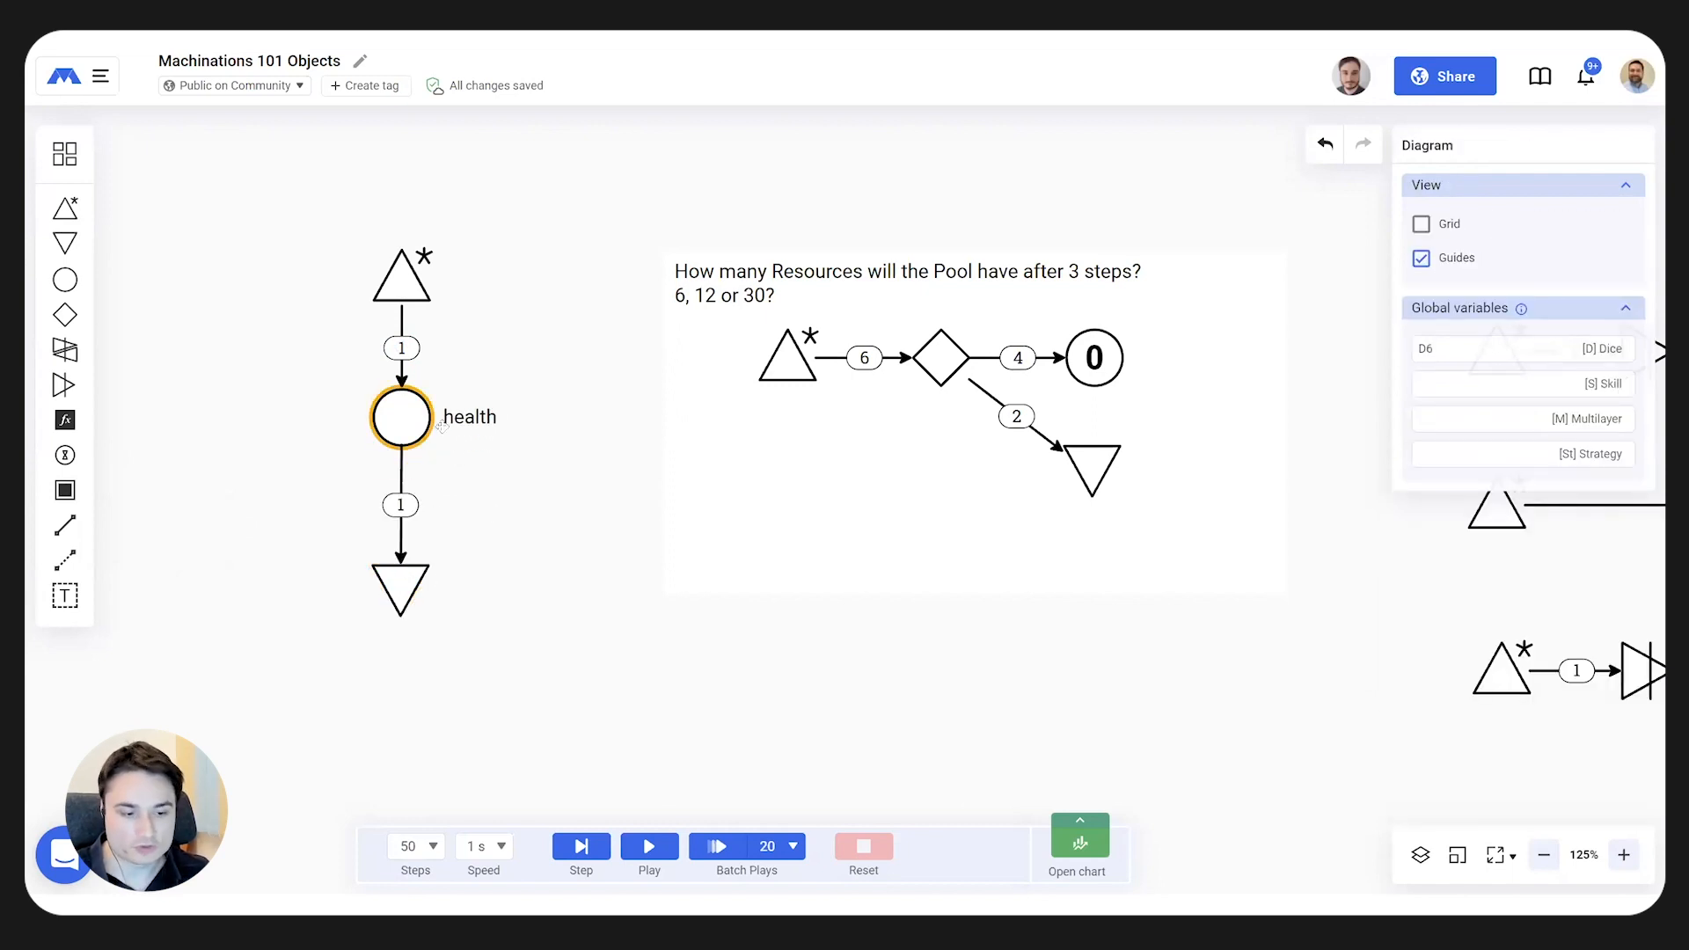
{"action": "left_click", "coordinate": [440, 424]}
{"action": "double_click", "coordinate": [1505, 375]}
{"action": "type", "text": "100"}
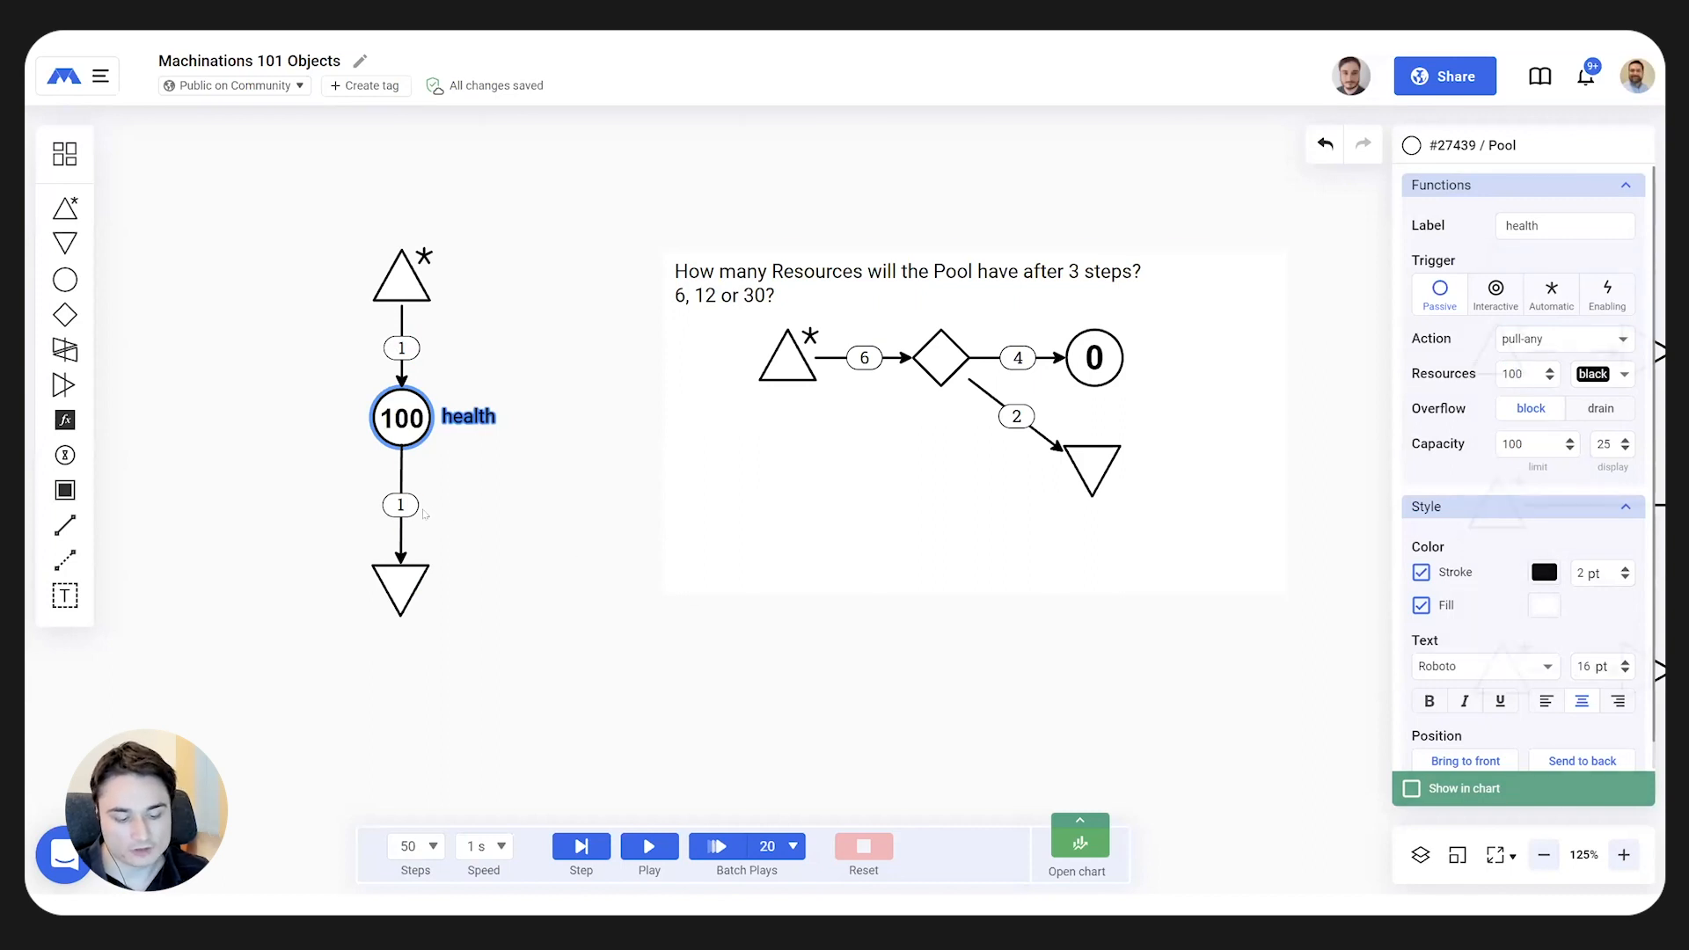
{"action": "left_click", "coordinate": [426, 499]}
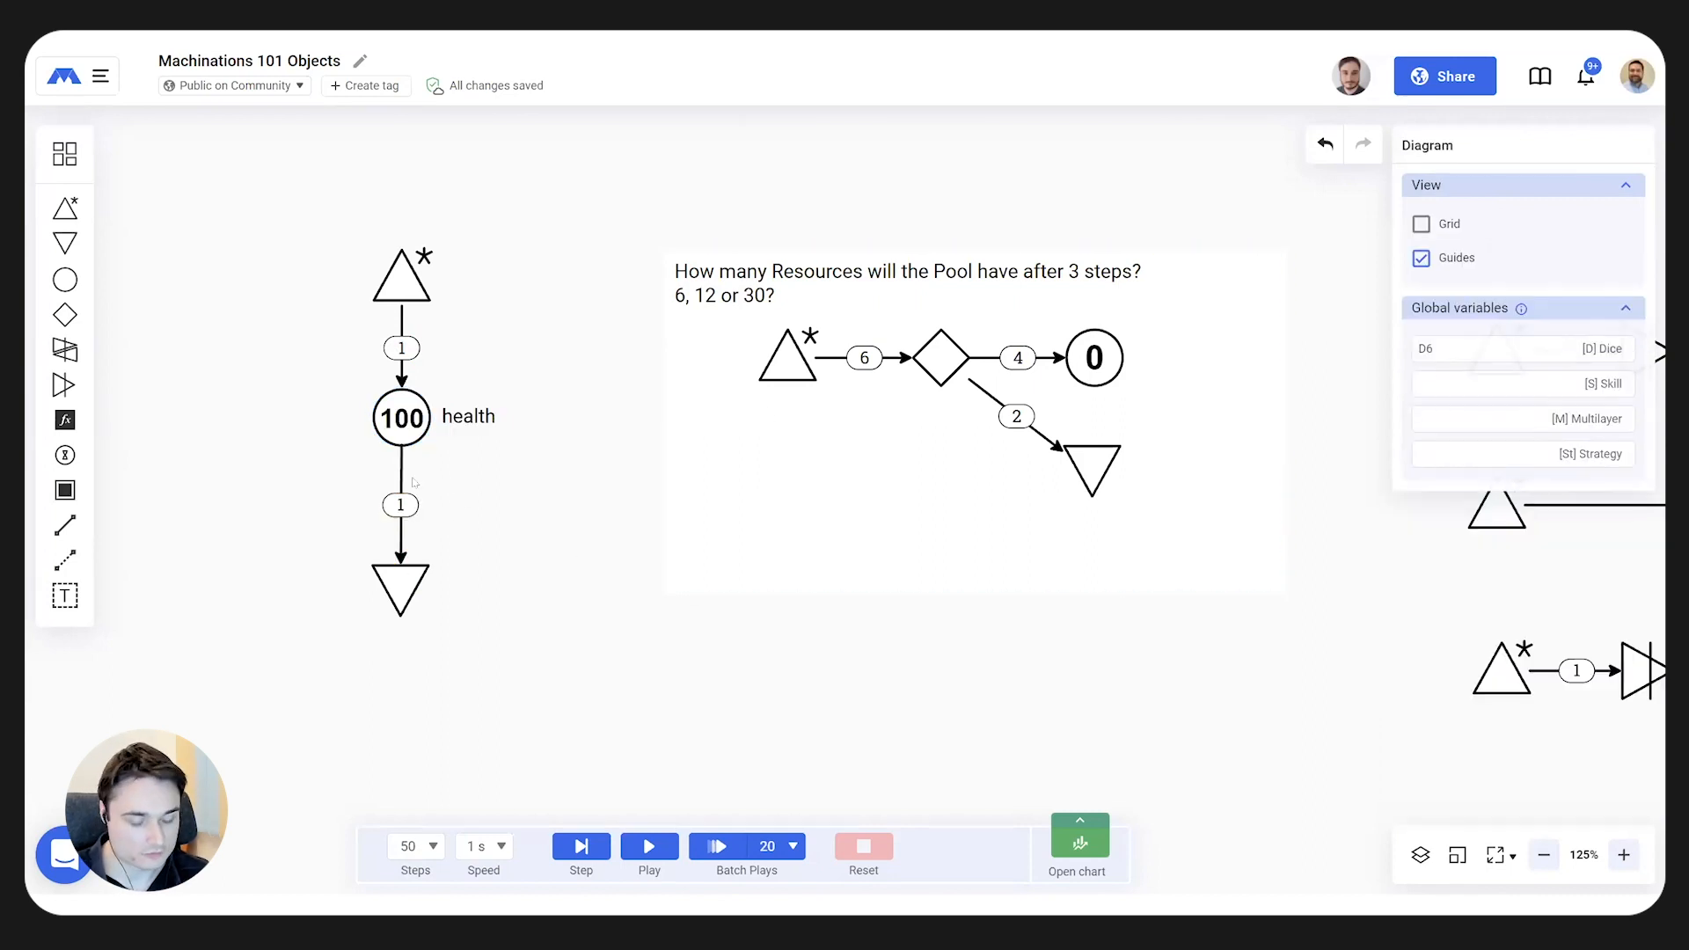
- Set the formula of the connection from the health pool to the drain to d30
{"action": "left_click", "coordinate": [405, 505]}
{"action": "left_click", "coordinate": [491, 535]}
{"action": "left_click", "coordinate": [418, 511]}
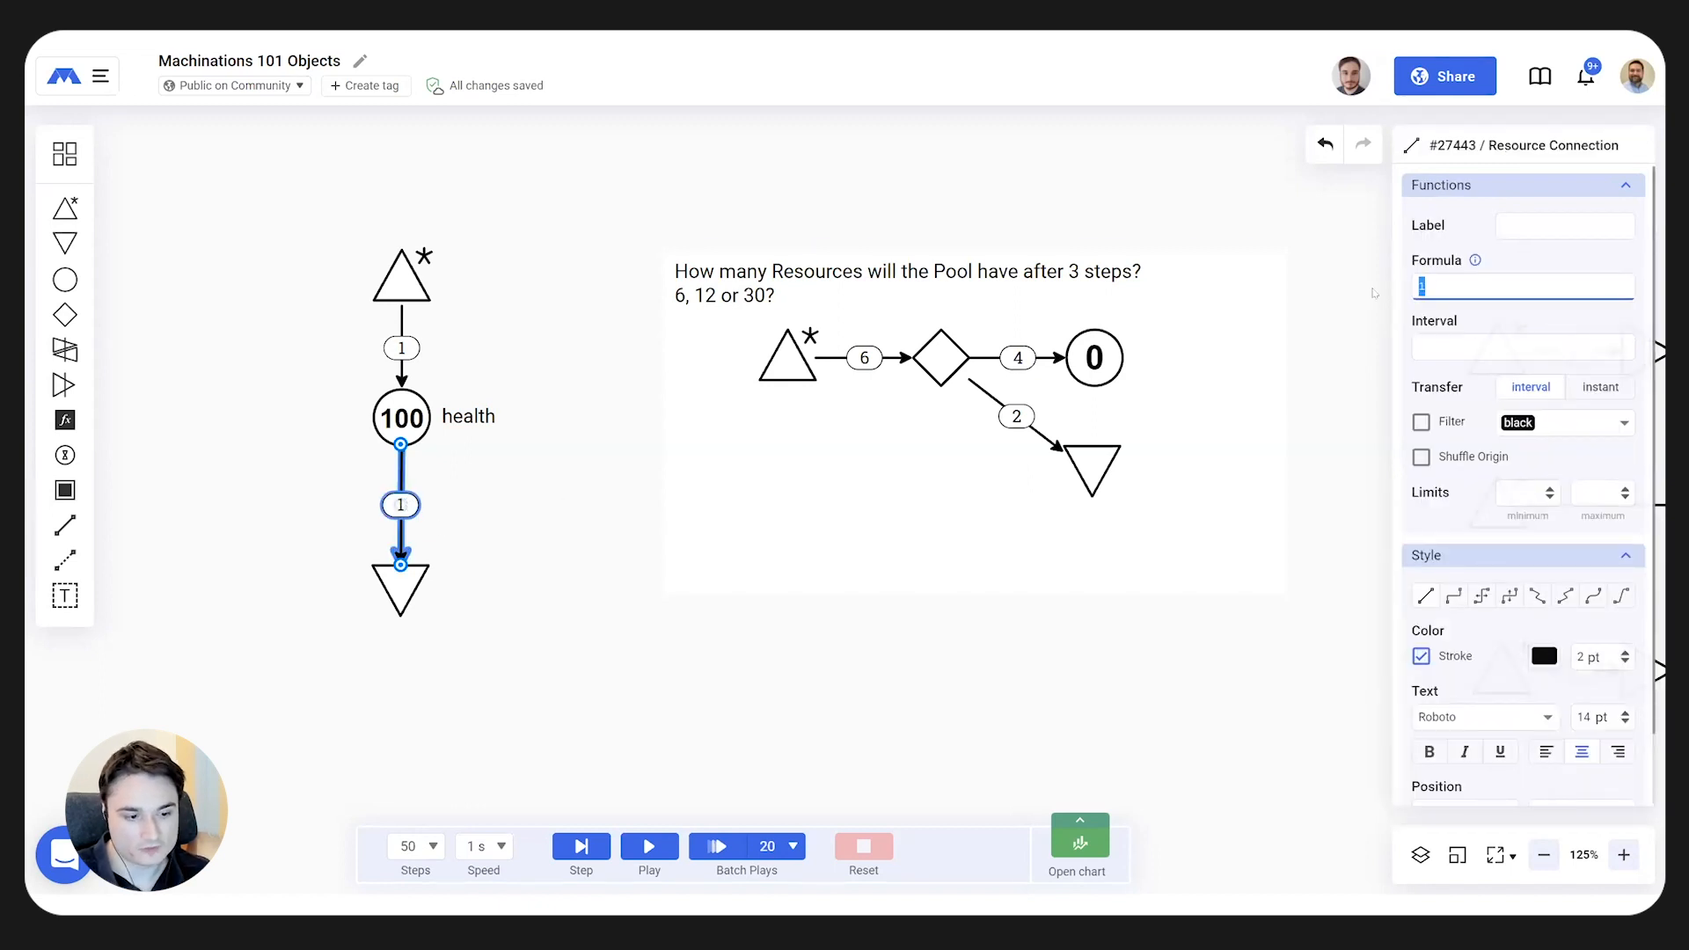
{"action": "type", "text": "d30"}
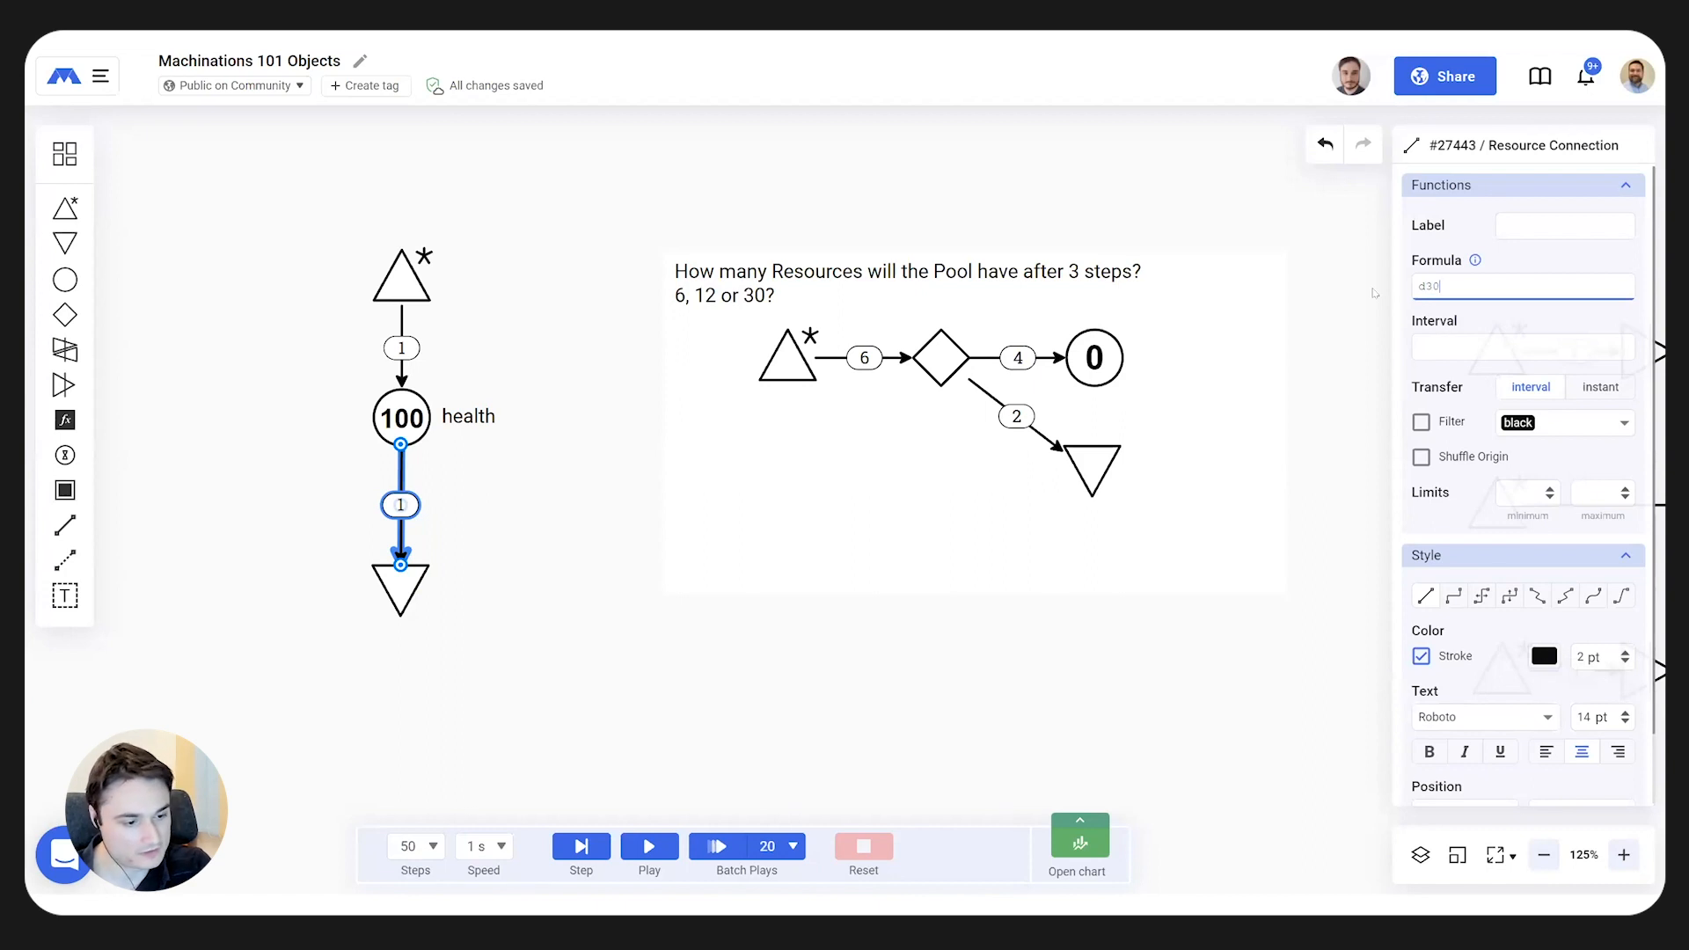
{"action": "key", "text": "Return"}
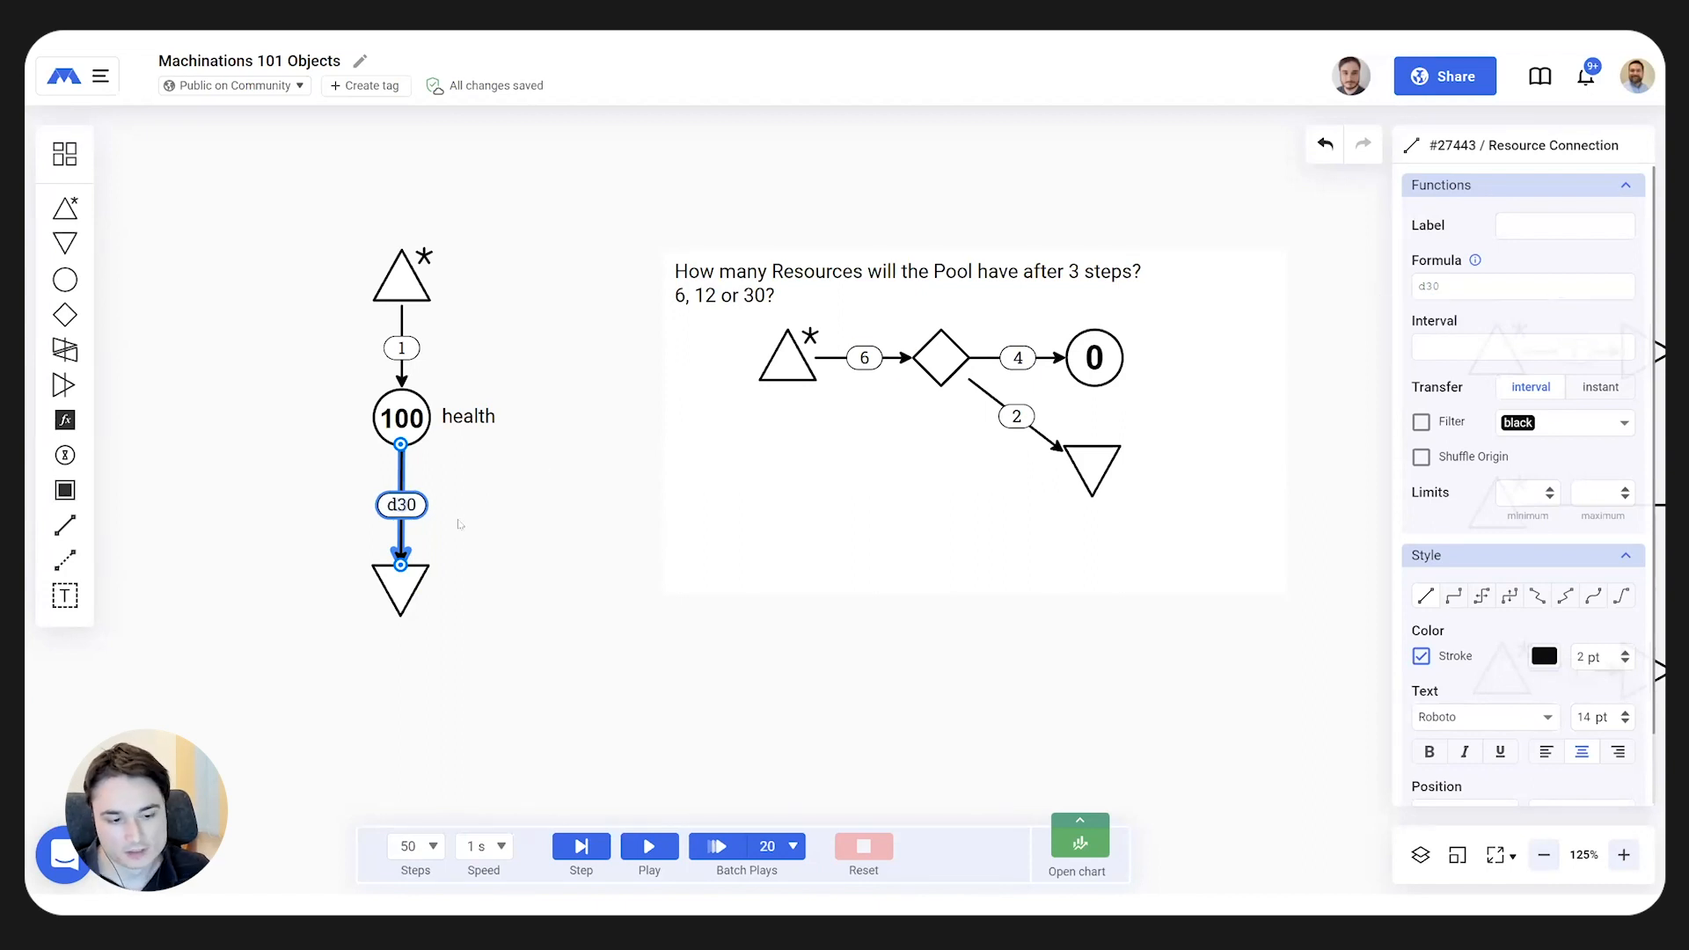
{"action": "left_click", "coordinate": [479, 573]}
- Make both the source and the drain of the health diagram trigger interactively
{"action": "left_click", "coordinate": [401, 281]}
{"action": "left_click", "coordinate": [1496, 289]}
{"action": "left_click", "coordinate": [400, 585]}
{"action": "left_click", "coordinate": [1496, 288]}
{"action": "left_click", "coordinate": [932, 660]}
- Run the simulation and trigger the interactive drain several times to remove random amounts from the health pool
{"action": "left_click", "coordinate": [649, 847]}
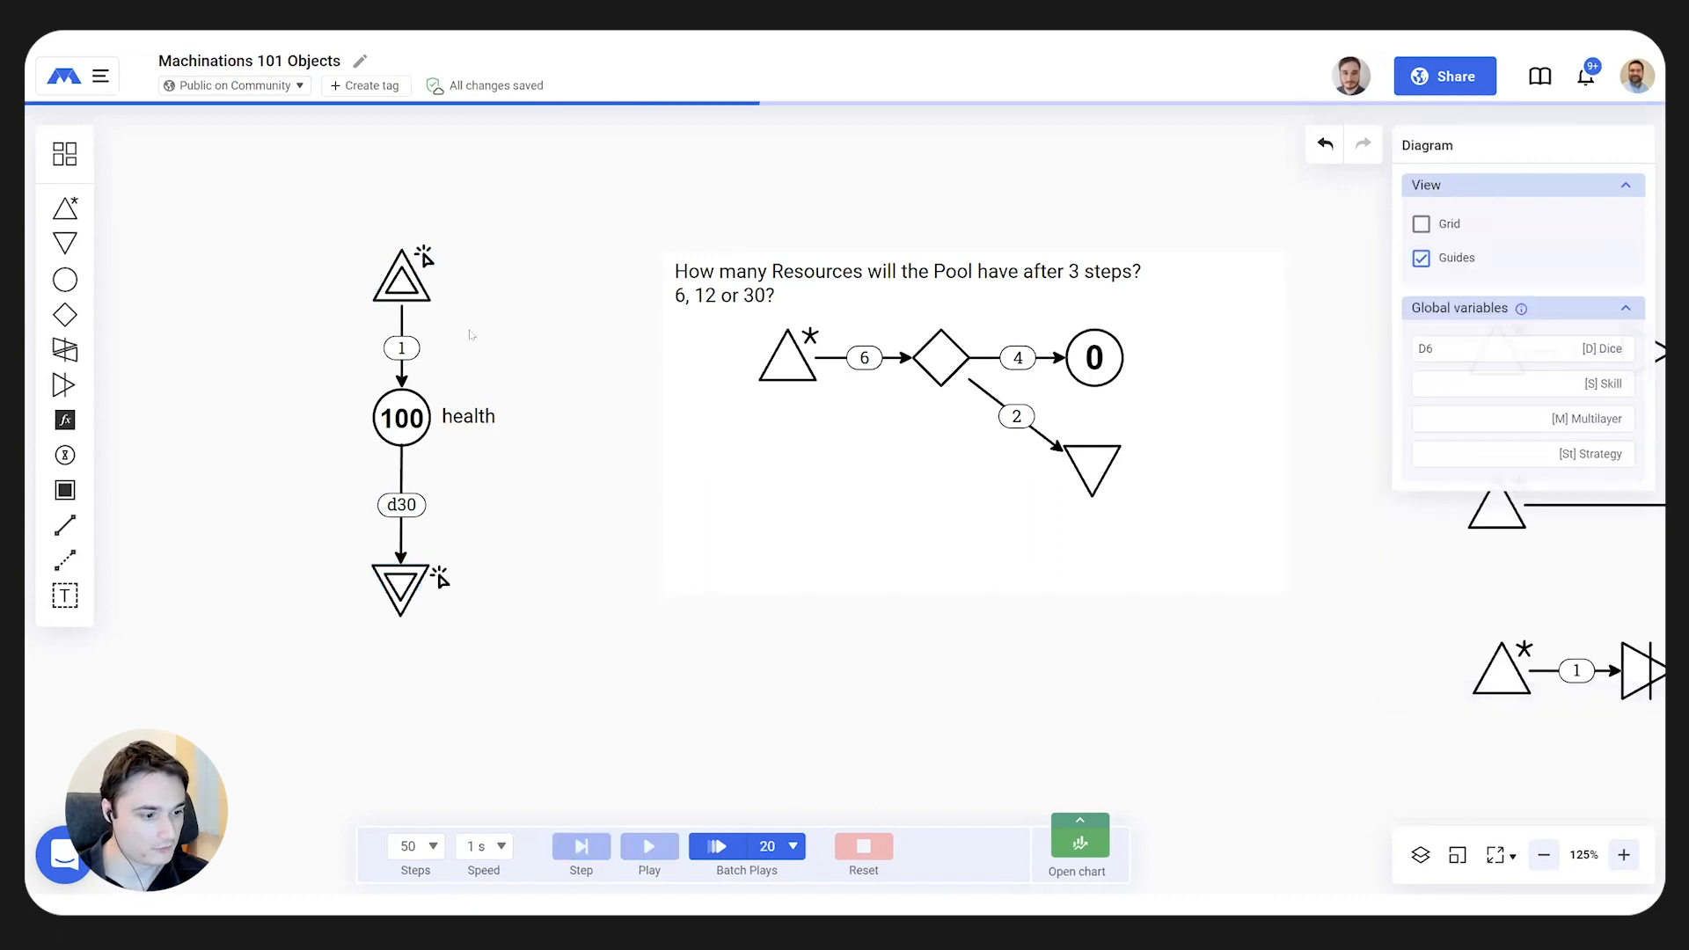
{"action": "left_click", "coordinate": [405, 583]}
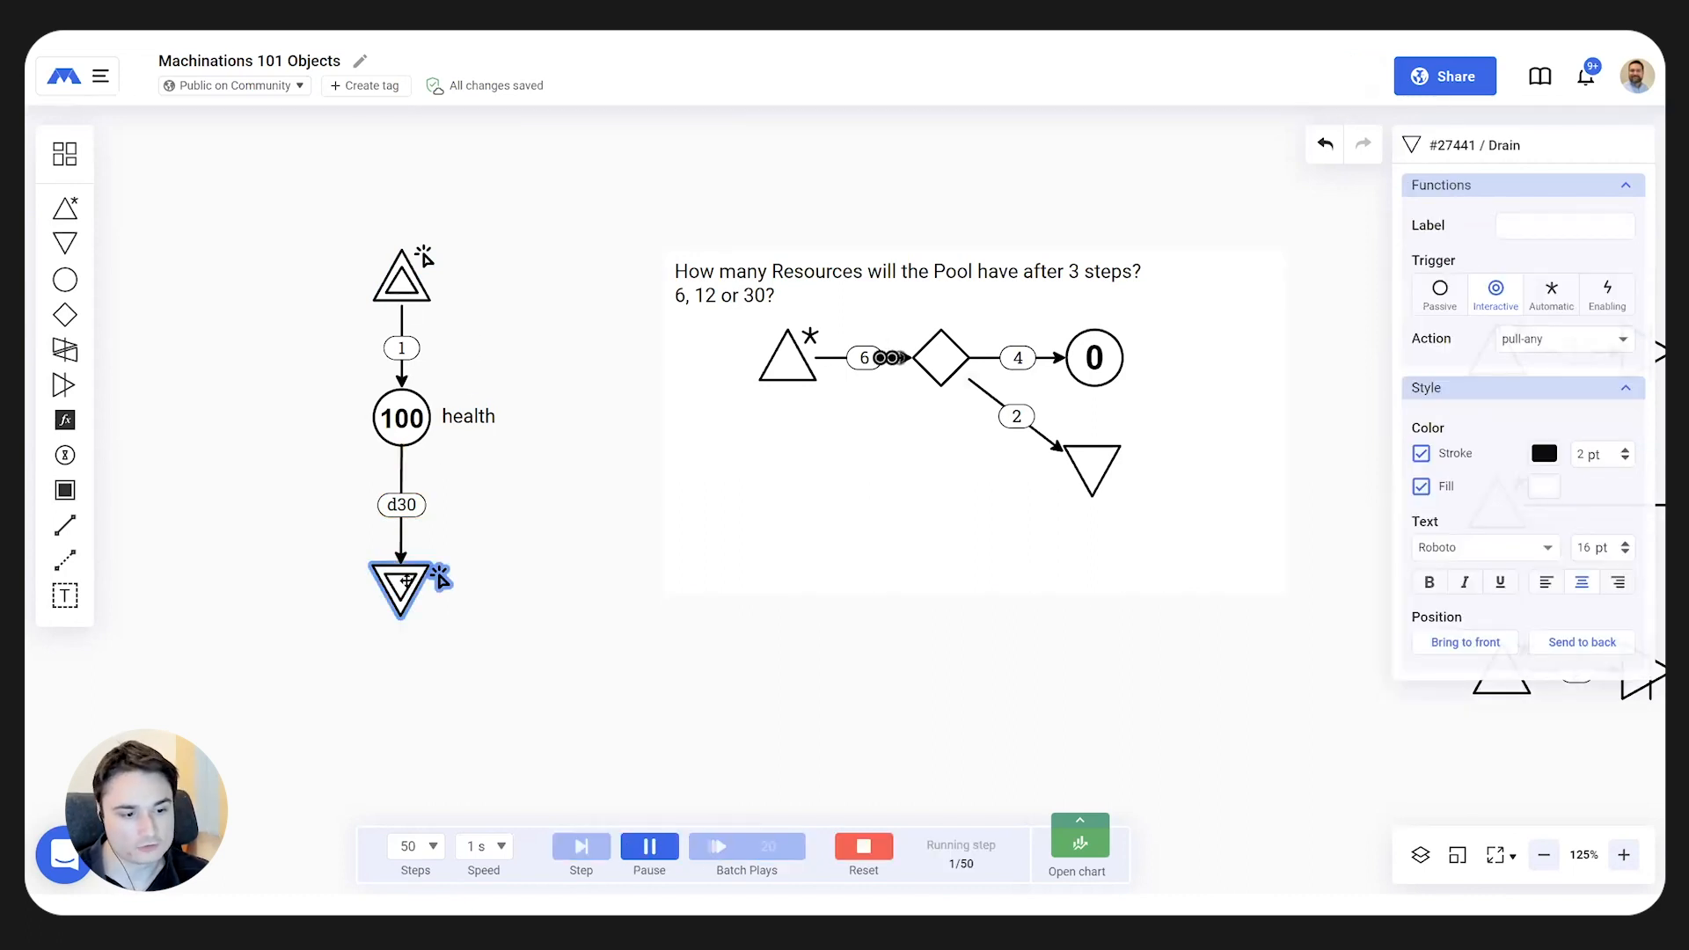
{"action": "left_click", "coordinate": [429, 591]}
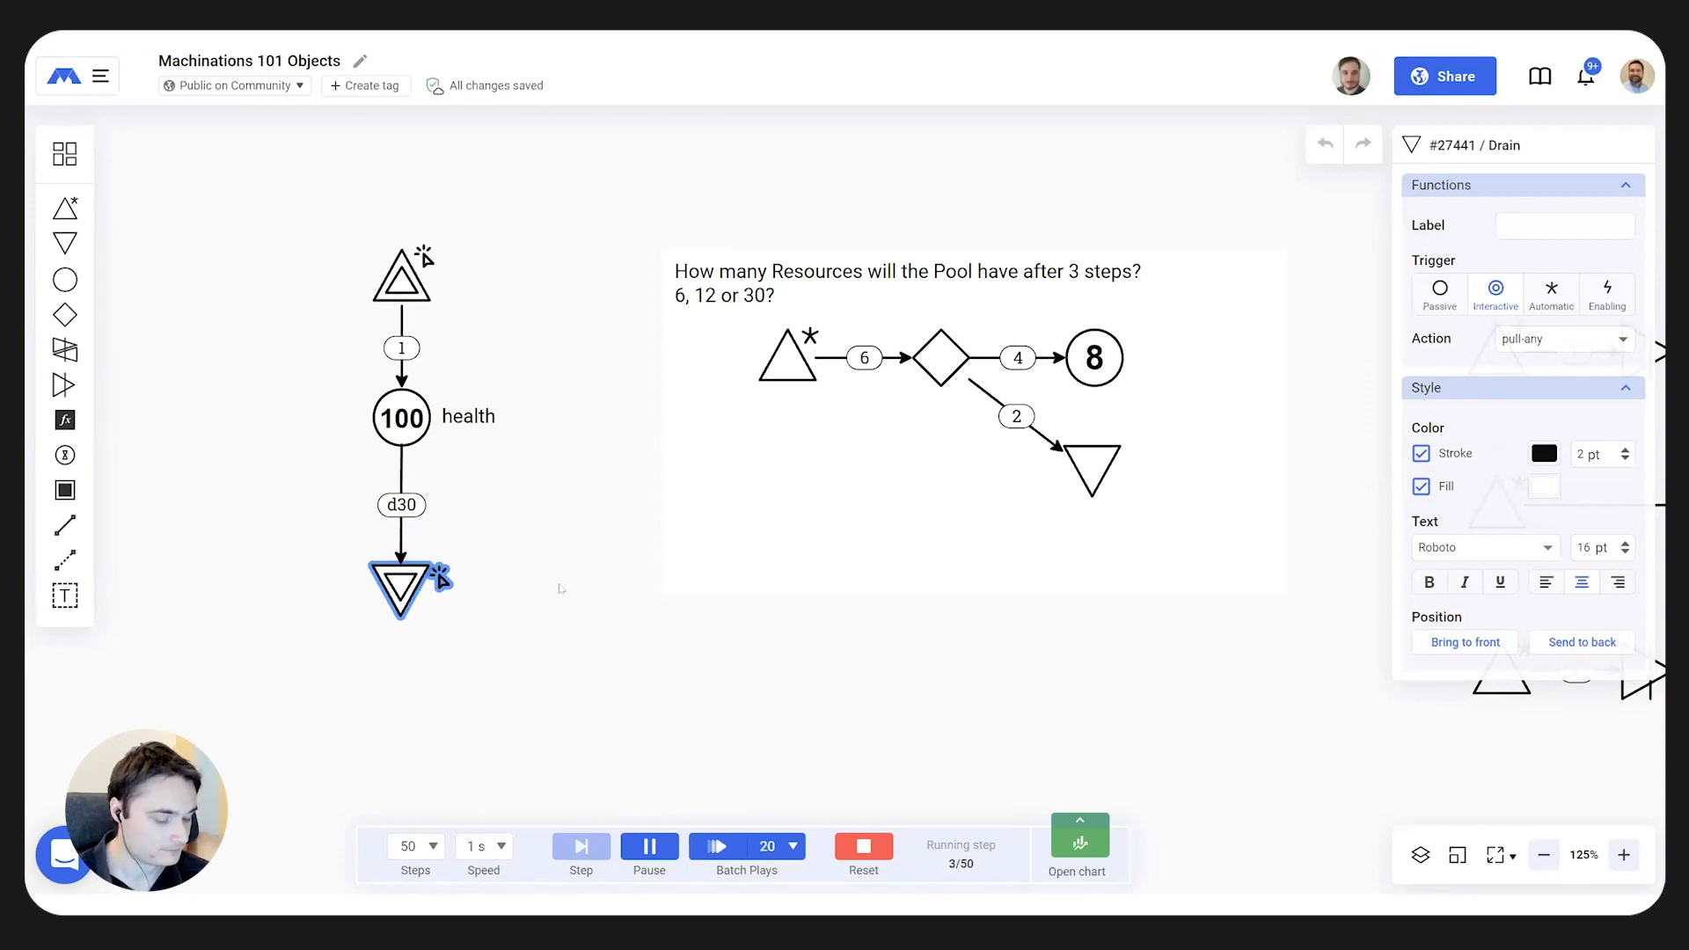
{"action": "left_click", "coordinate": [431, 594]}
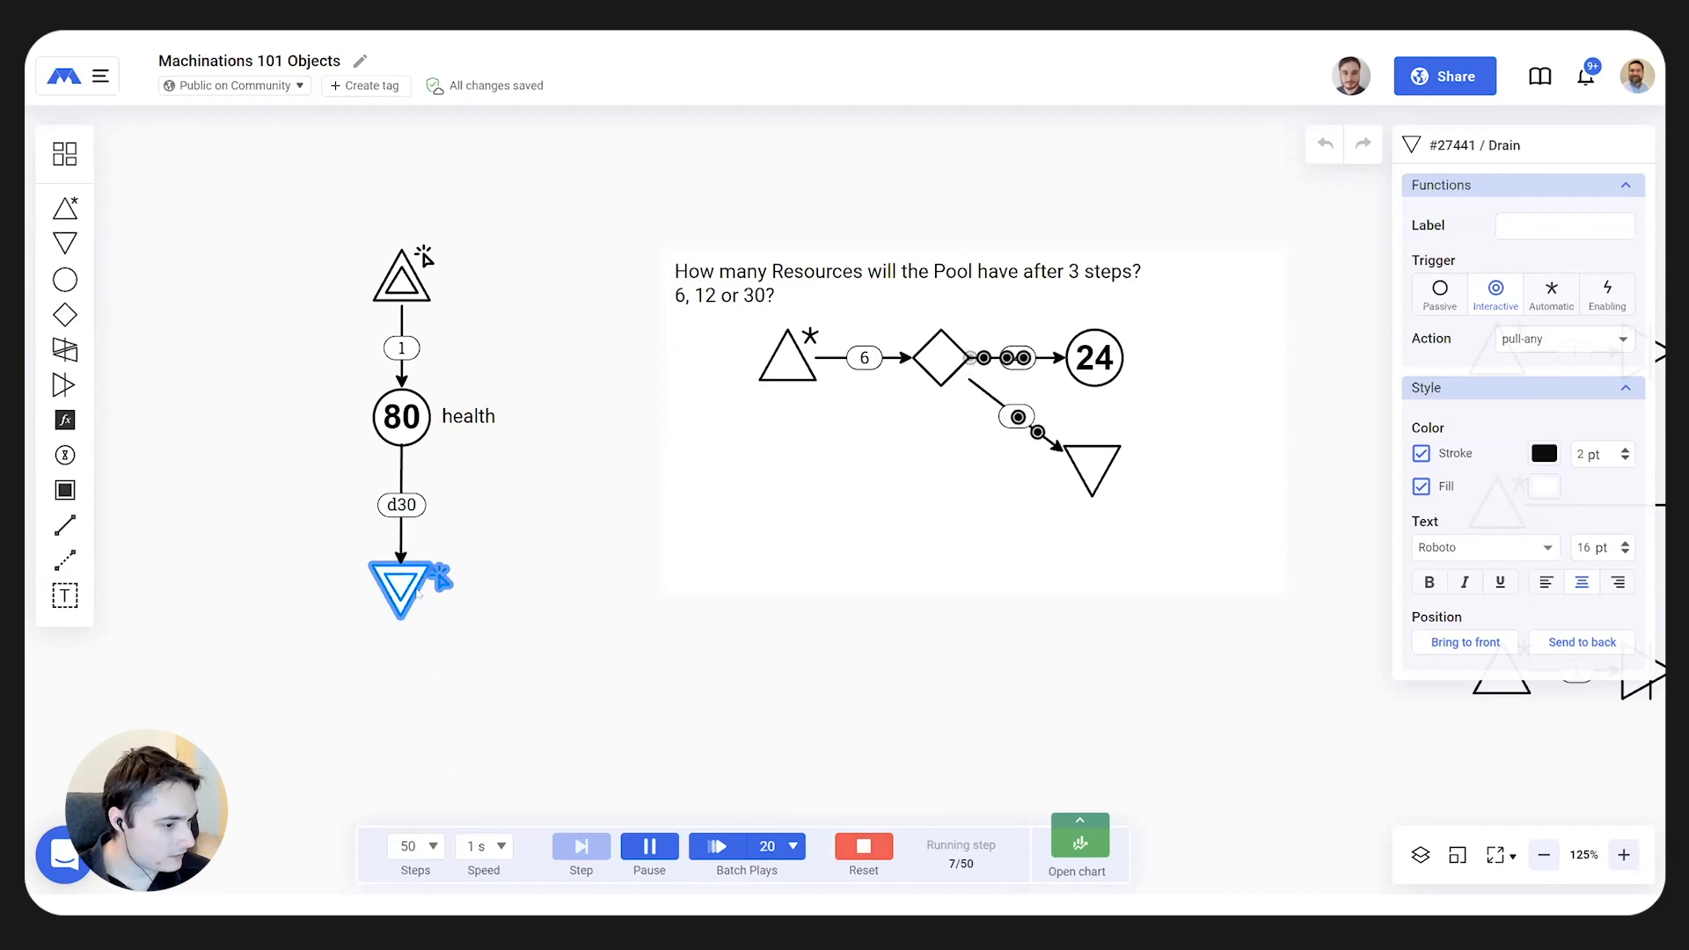
- Set the formula of the connection from the source to the health pool to 50 and trigger the source during the run
{"action": "left_click", "coordinate": [401, 348]}
{"action": "type", "text": "50"}
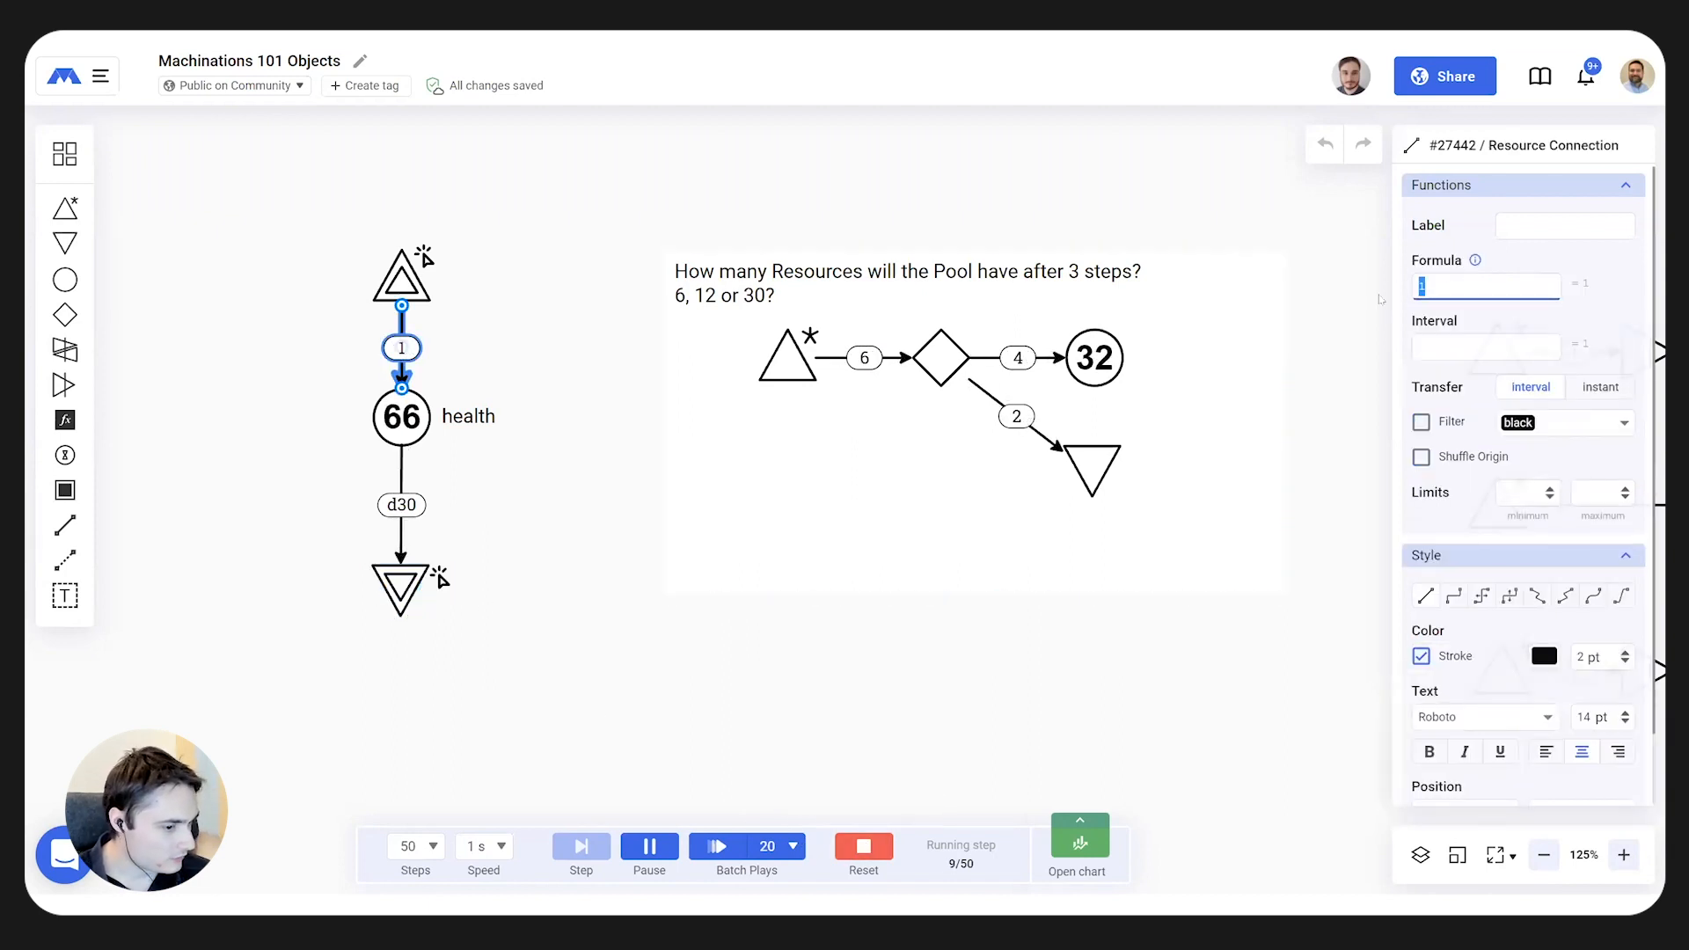
{"action": "key", "text": "Return"}
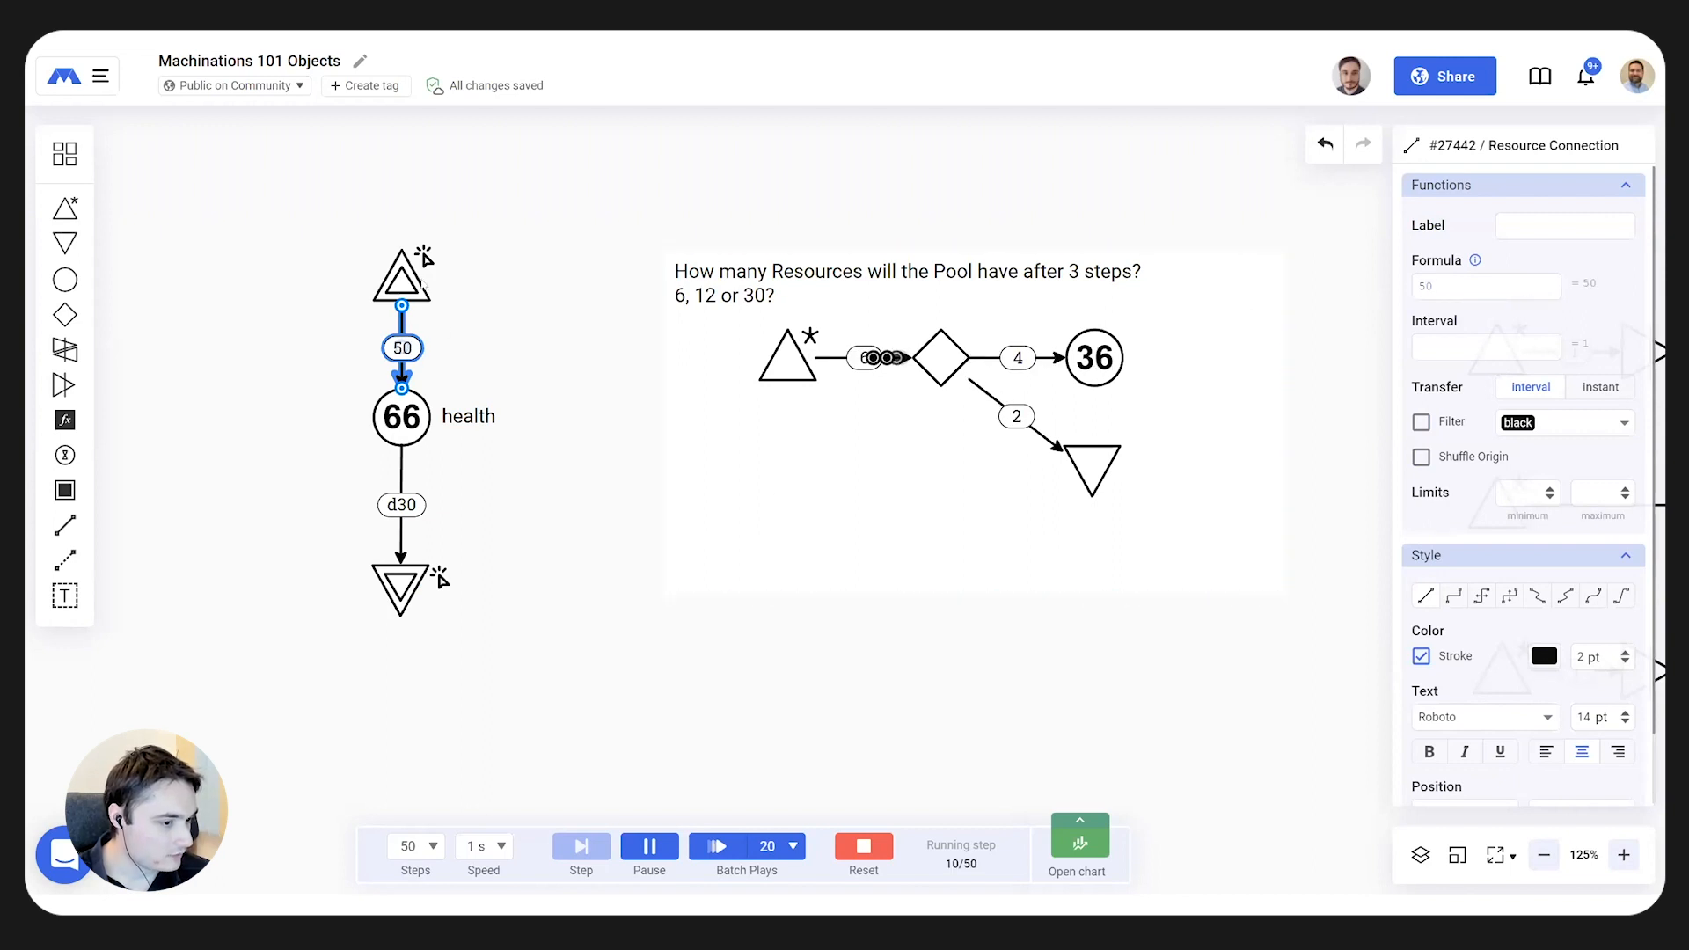
{"action": "left_click", "coordinate": [407, 273]}
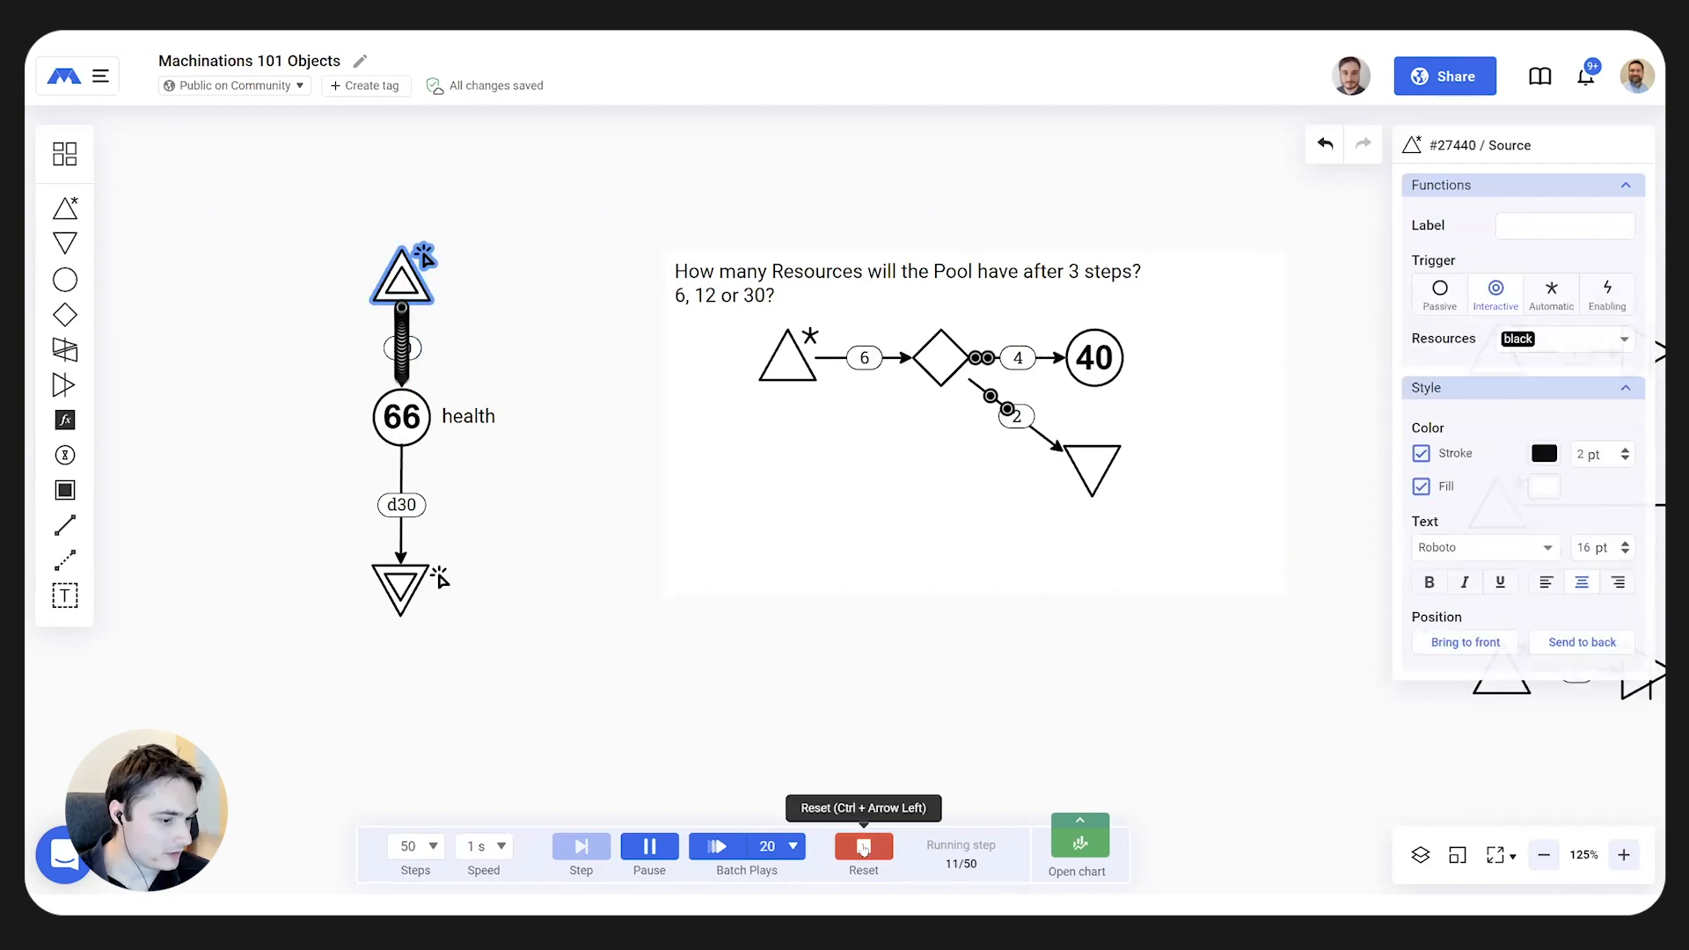
- Reset the simulation and delete the entire health diagram with its source, pool, drain and connections
{"action": "left_click", "coordinate": [863, 847]}
{"action": "left_click_drag", "start_coordinate": [327, 211], "coordinate": [499, 650]}
{"action": "key", "text": "Delete"}
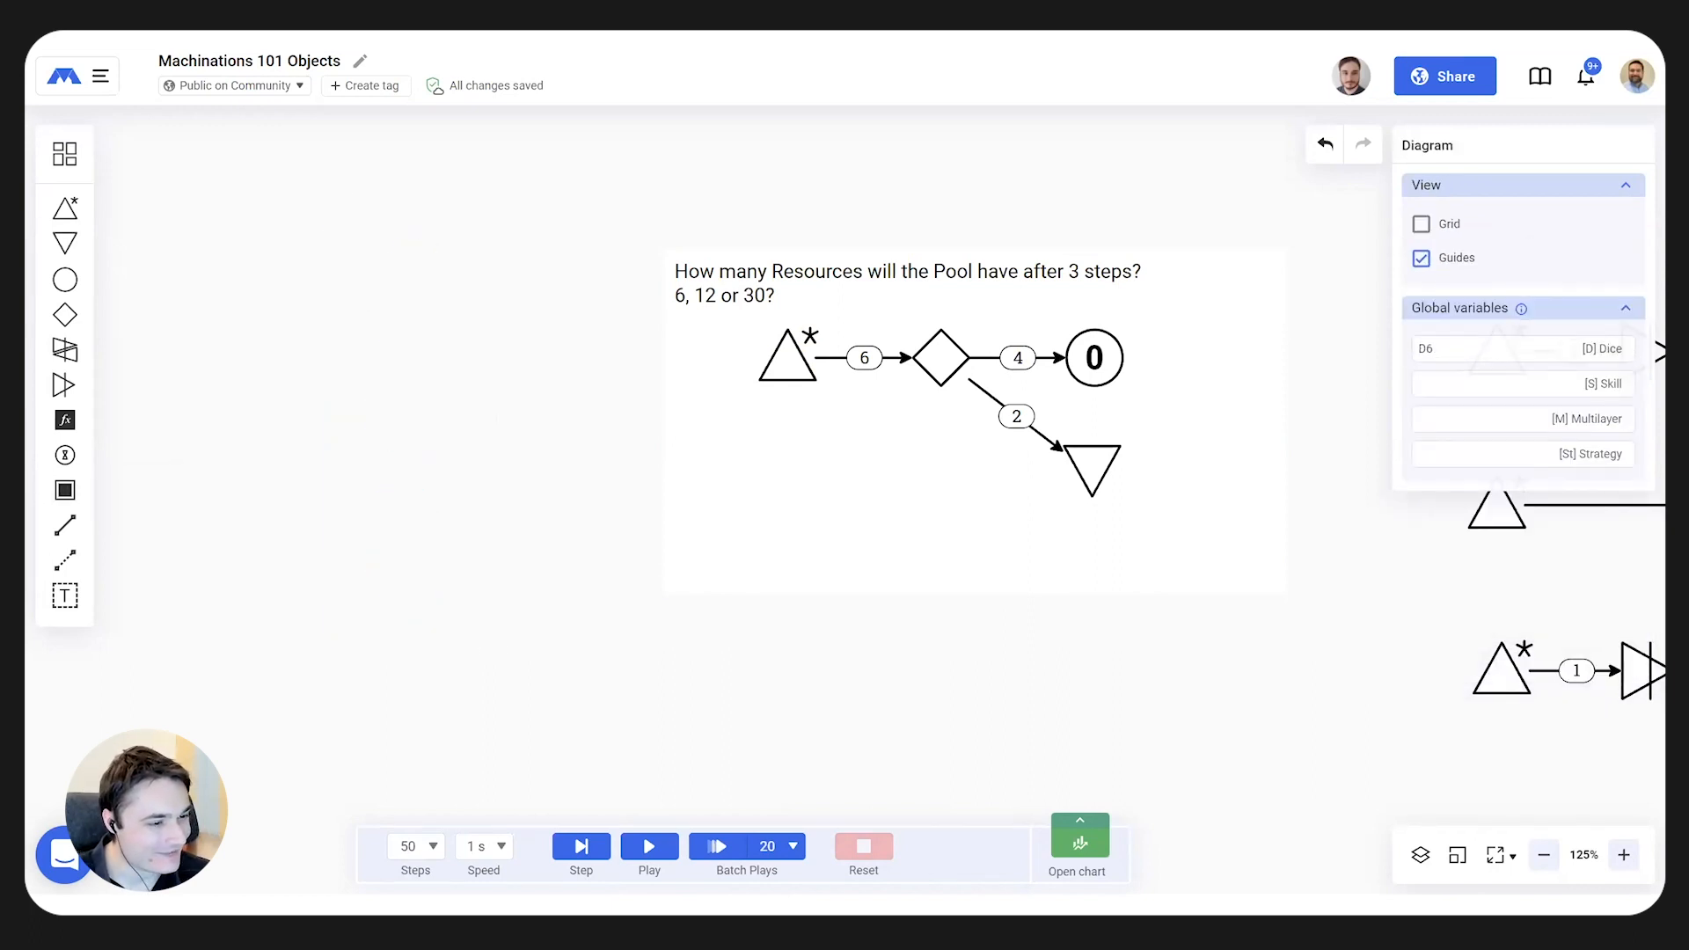
- Advance the quiz diagram about the pool's resources after 3 steps by three single simulation steps
{"action": "left_click_drag", "start_coordinate": [713, 613], "coordinate": [586, 665]}
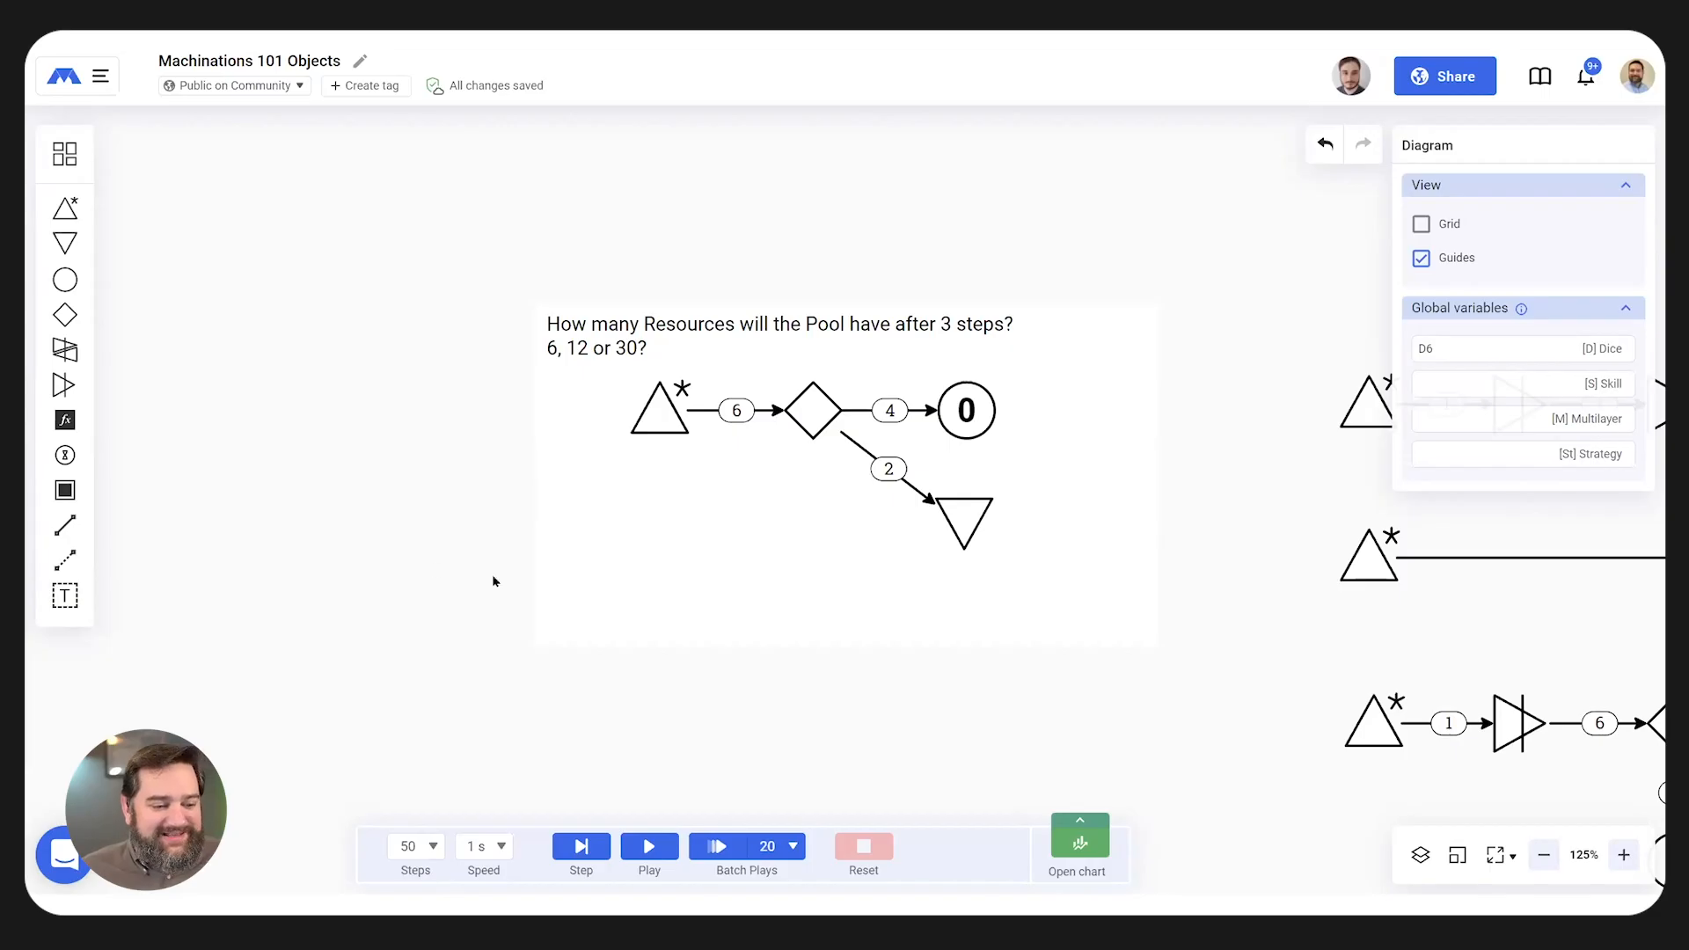
{"action": "left_click", "coordinate": [581, 847]}
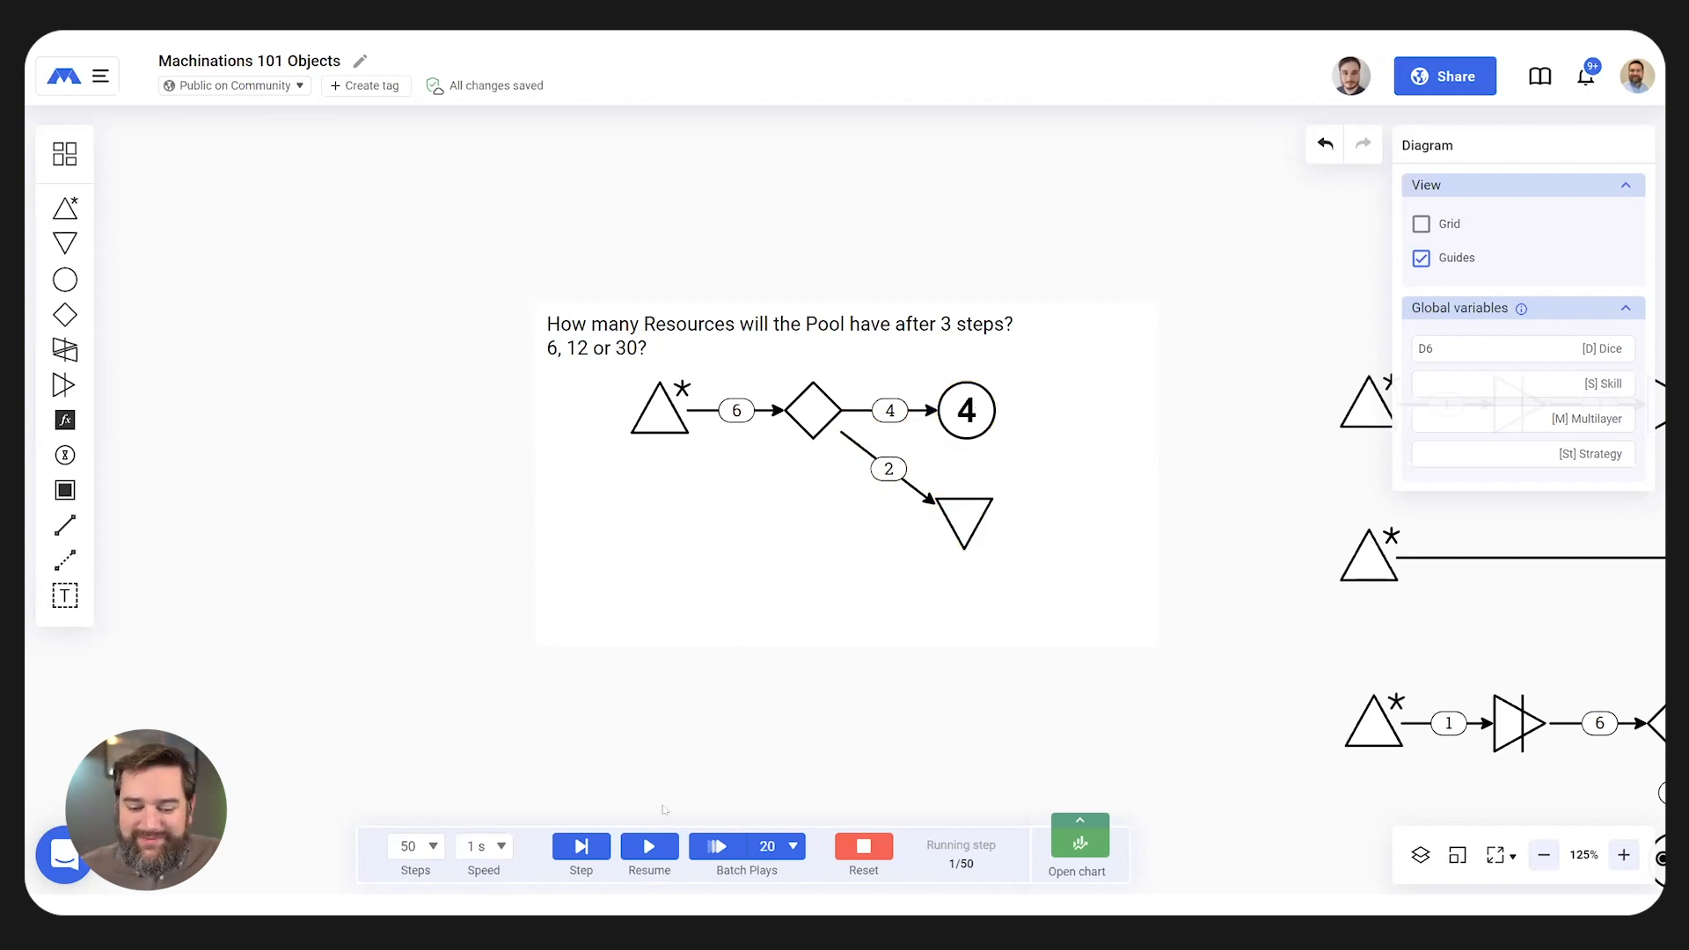
{"action": "left_click", "coordinate": [582, 847]}
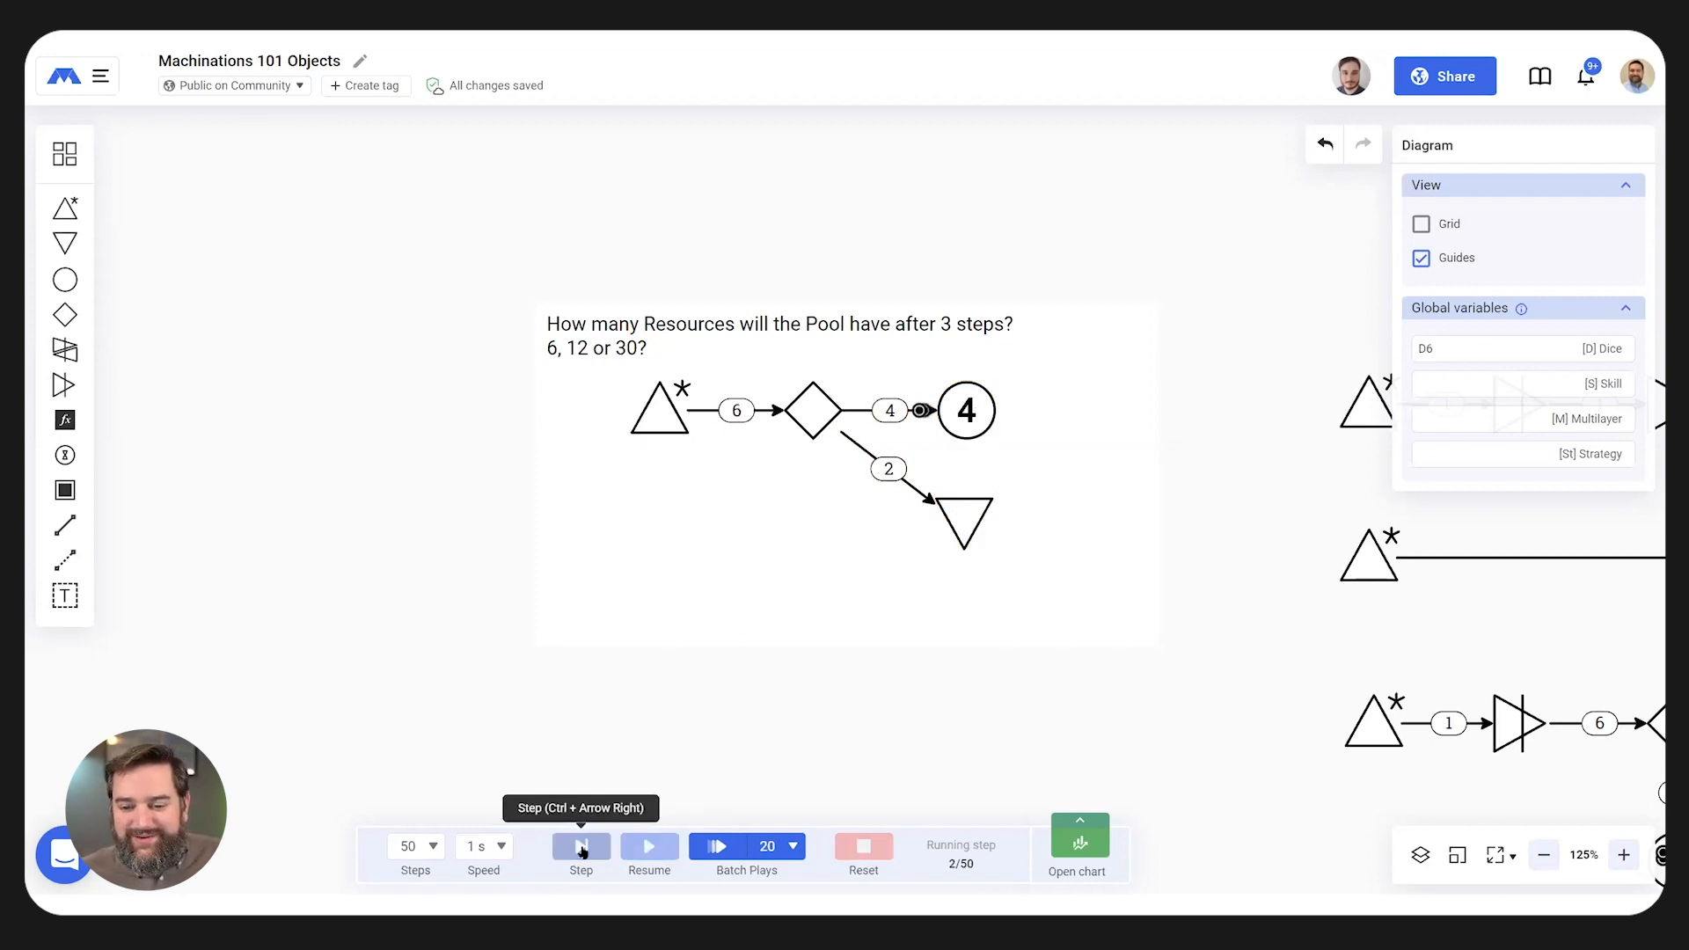
{"action": "left_click", "coordinate": [582, 847]}
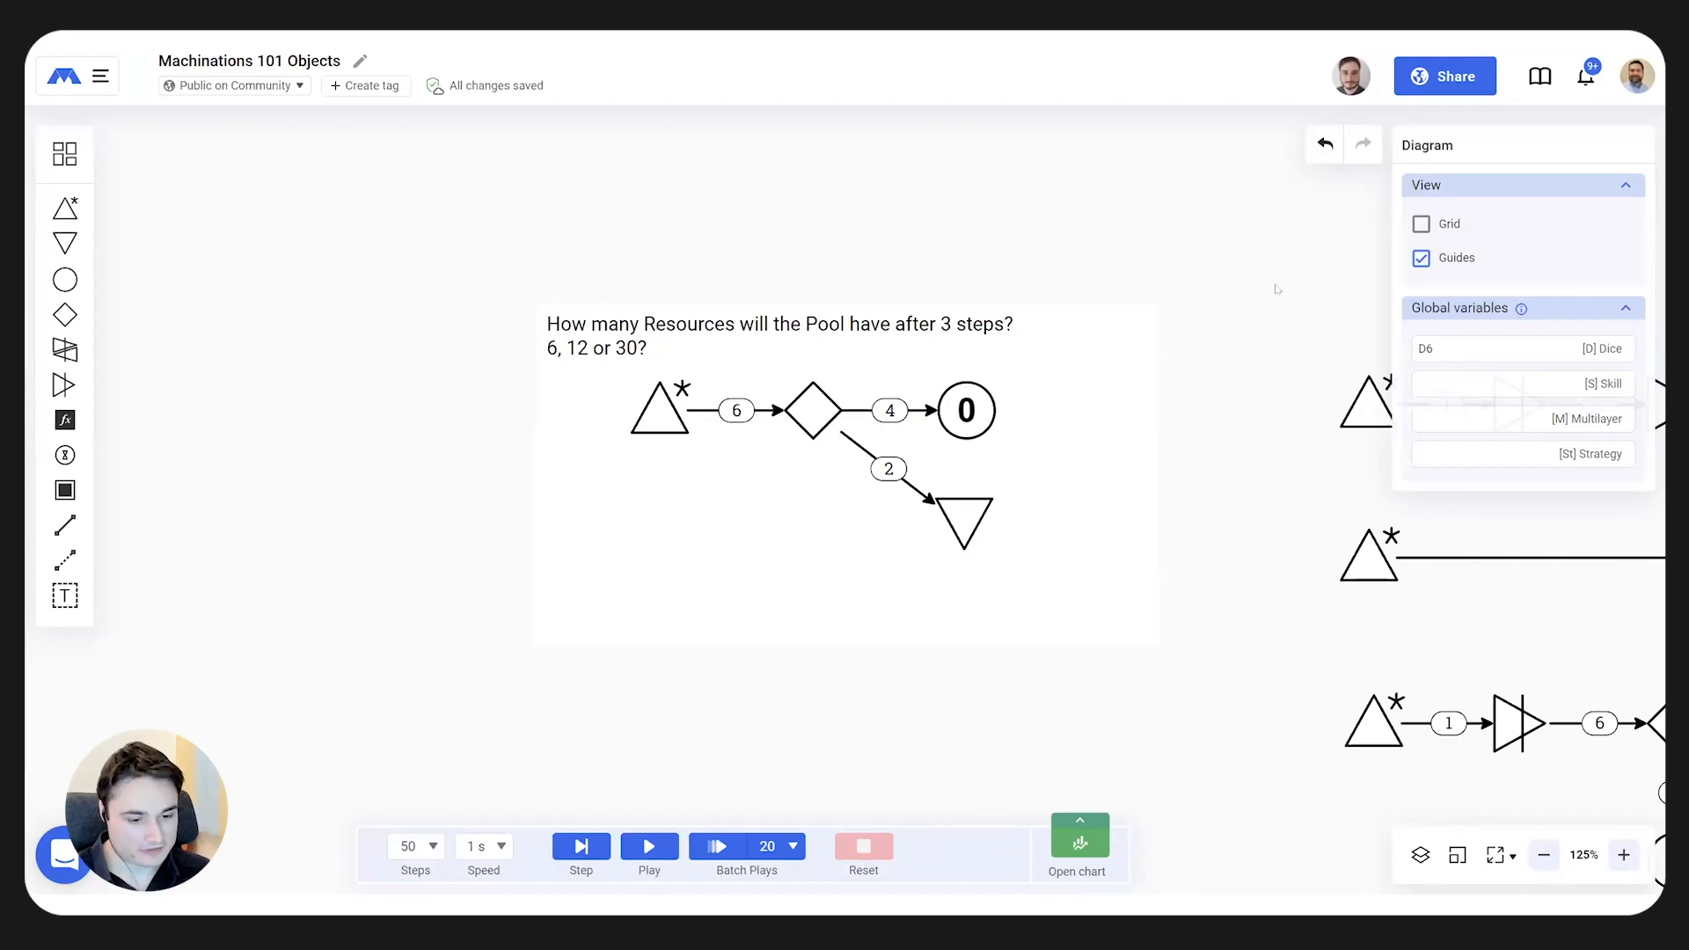
- Run the single-conversion converter examples, trigger the interactive converter twice during the run, and reset the simulation
{"action": "left_click_drag", "start_coordinate": [1295, 276], "coordinate": [407, 389]}
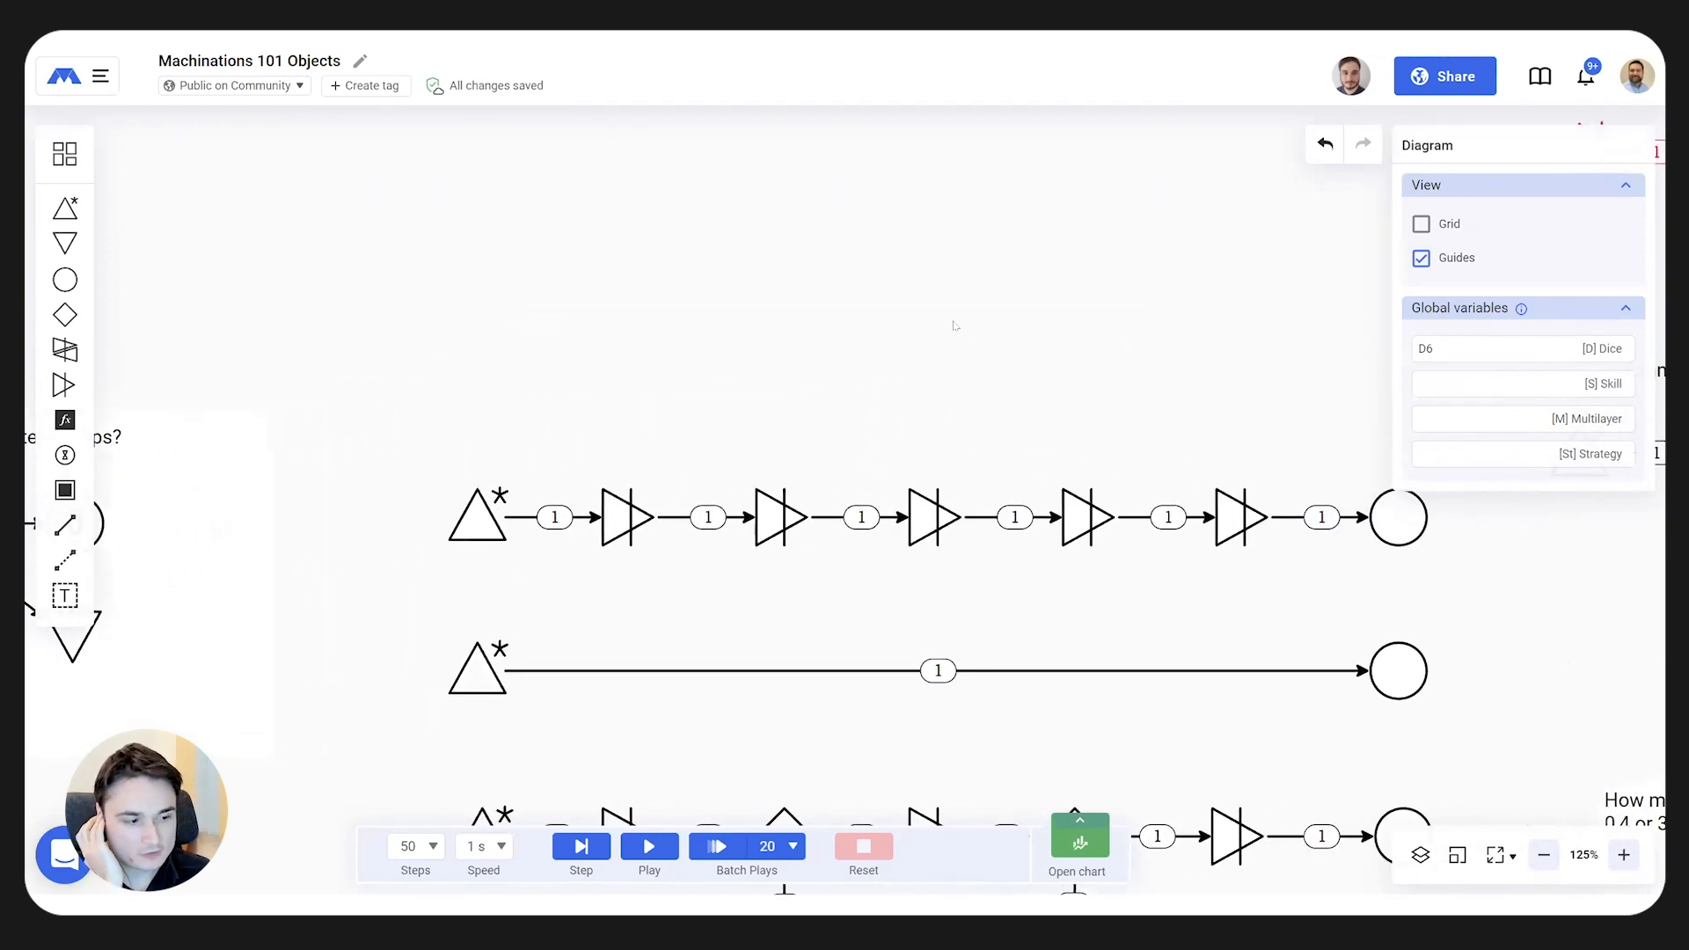
{"action": "scroll", "coordinate": [950, 330], "scroll_direction": "up", "scroll_amount": 10}
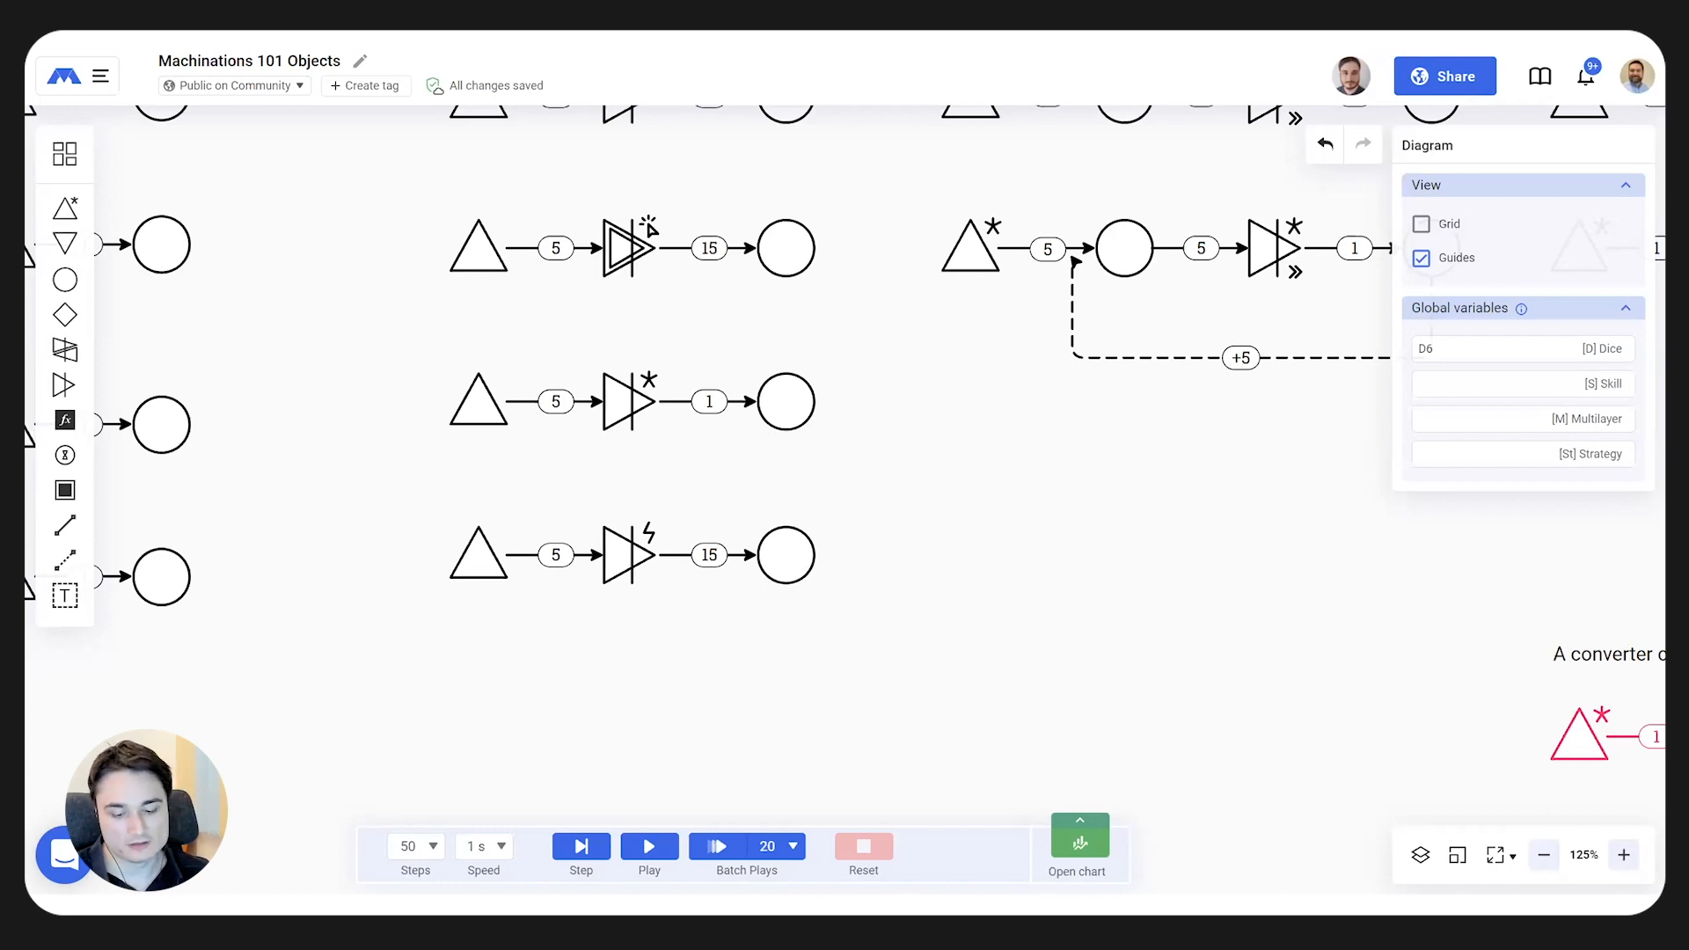
{"action": "scroll", "coordinate": [986, 521], "scroll_direction": "up", "scroll_amount": 5}
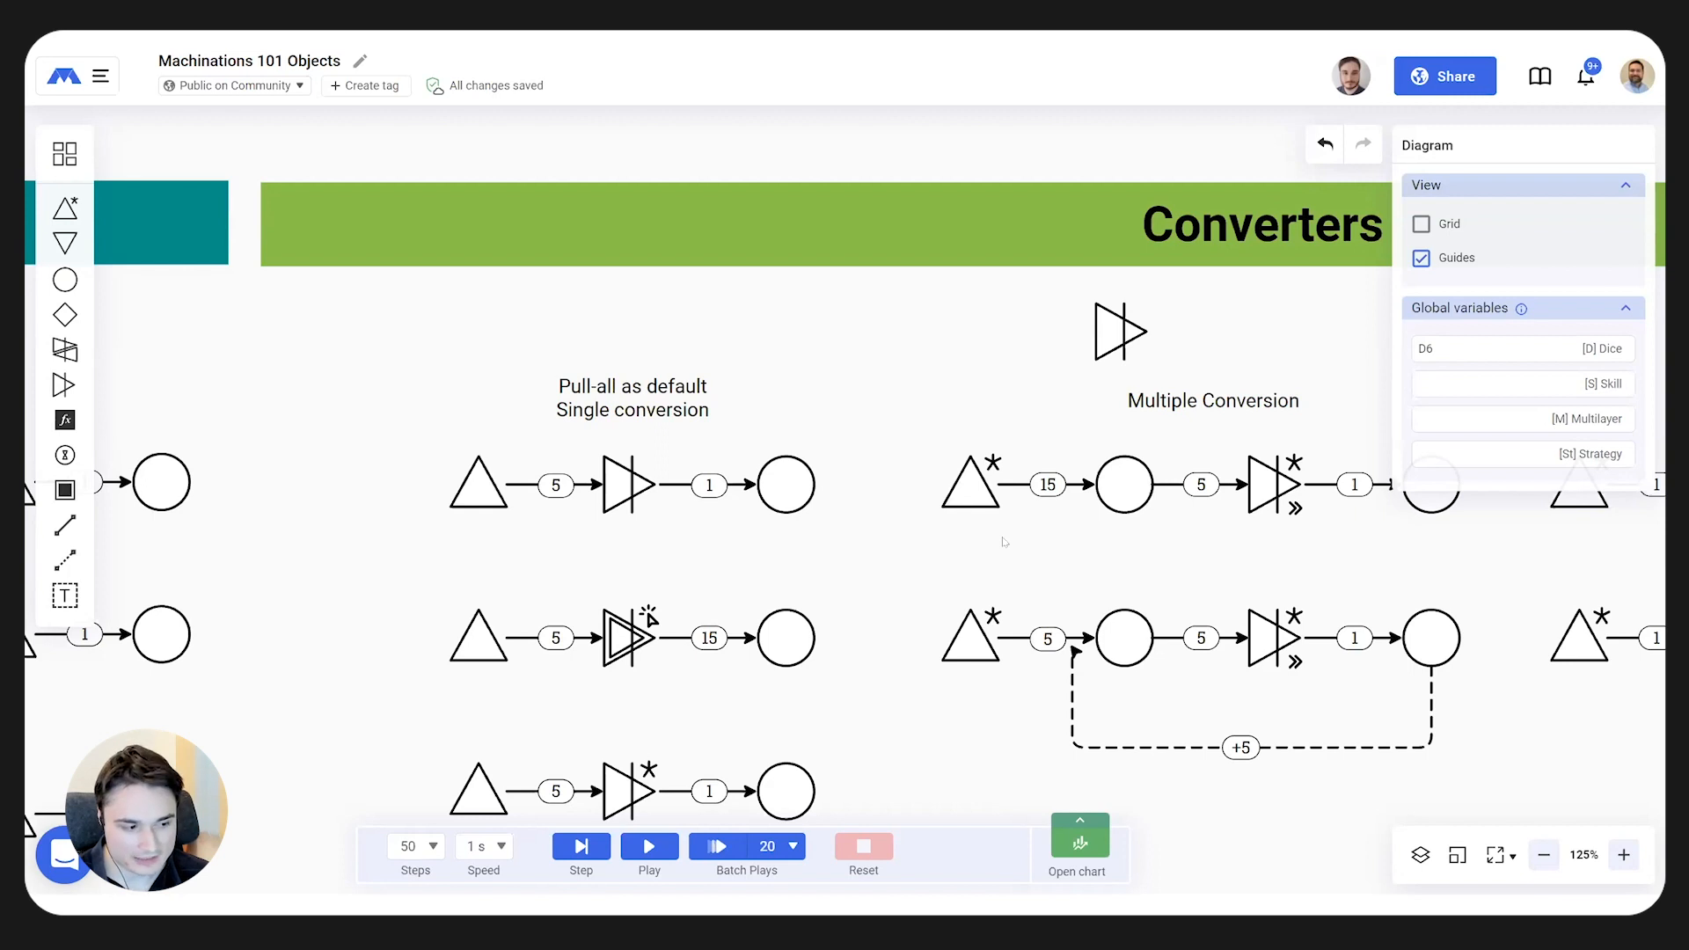
{"action": "scroll", "coordinate": [293, 567], "scroll_direction": "left", "scroll_amount": 10}
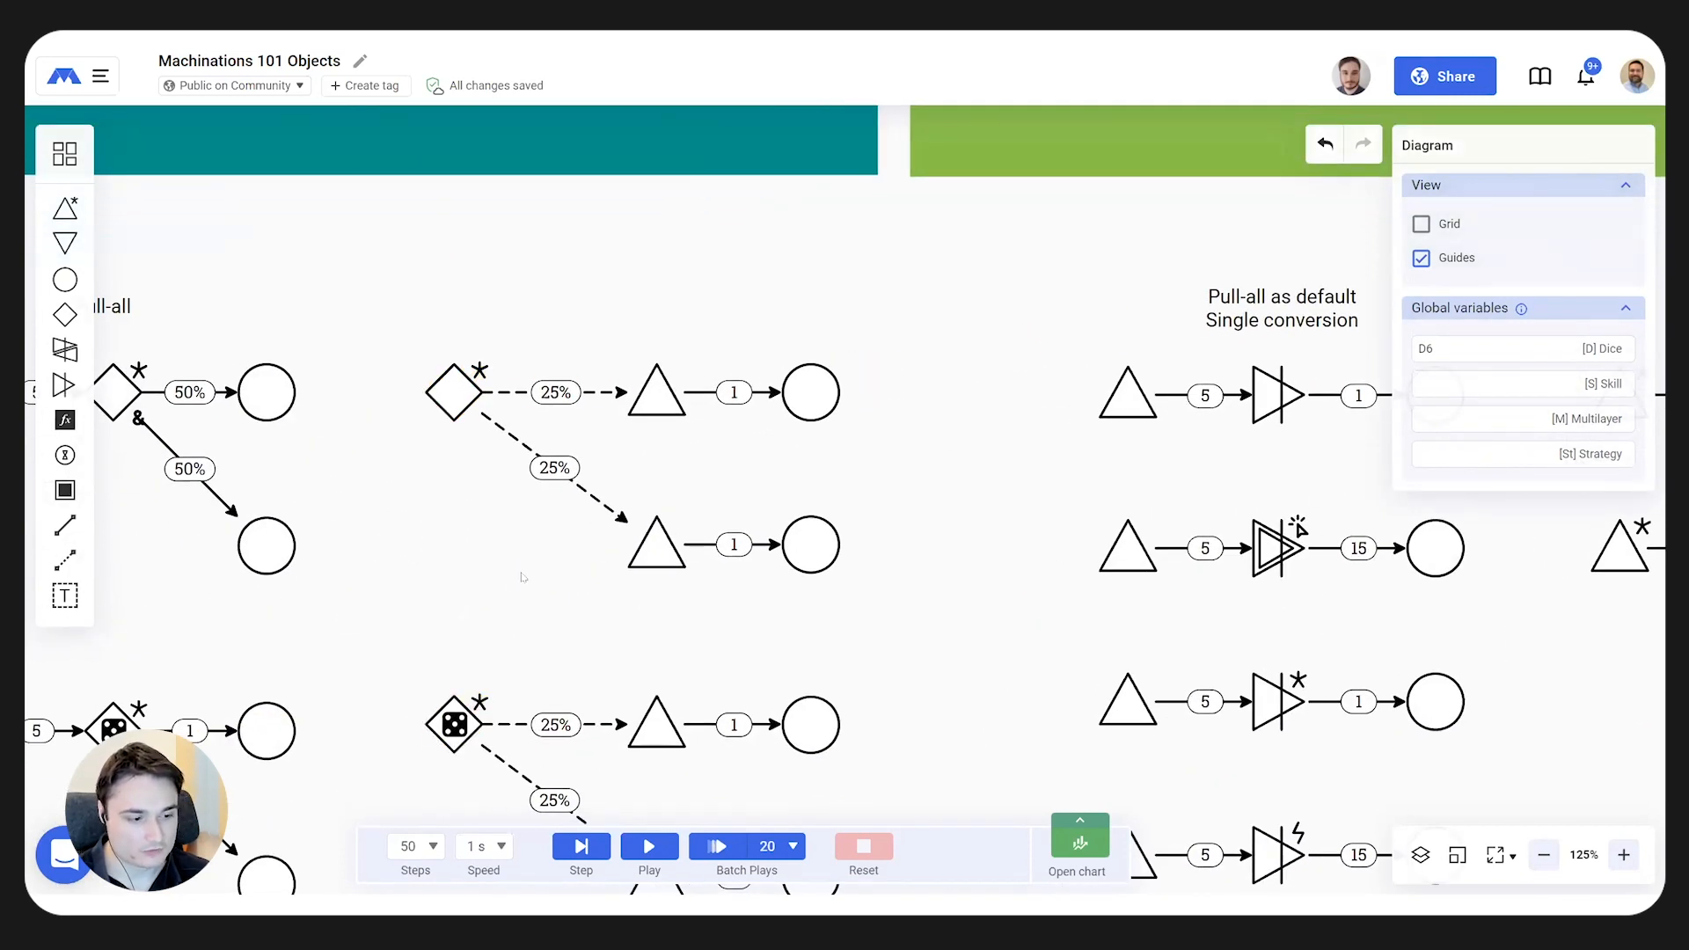
{"action": "scroll", "coordinate": [523, 577], "scroll_direction": "down", "scroll_amount": 2}
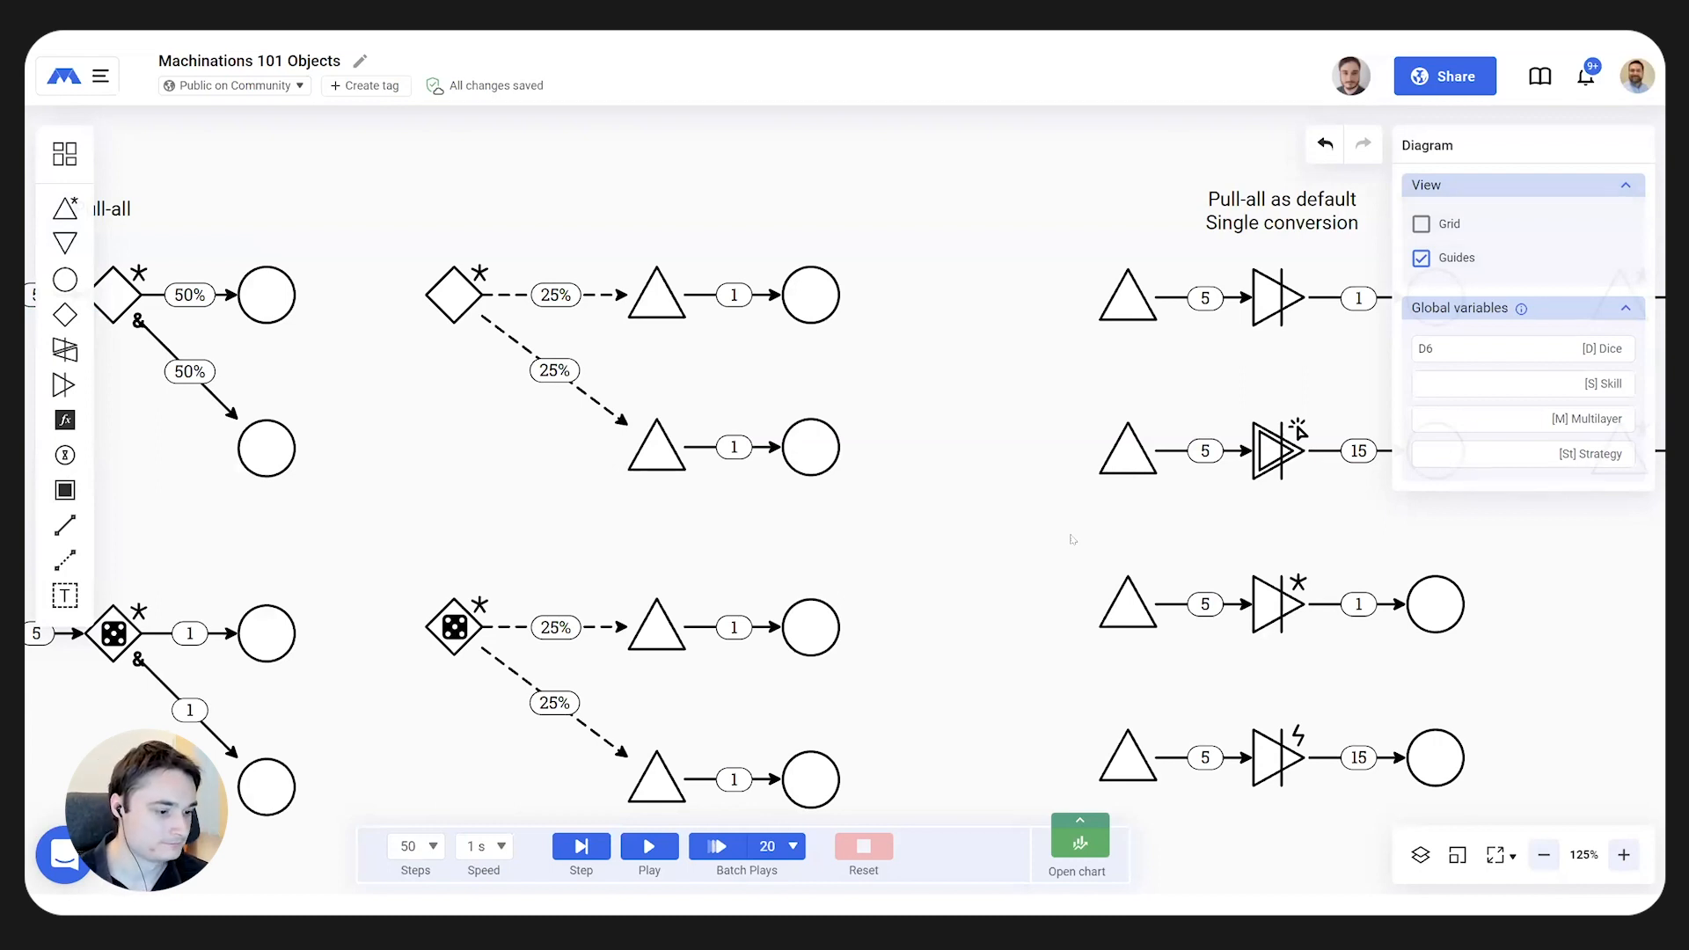
{"action": "left_click_drag", "start_coordinate": [1282, 567], "coordinate": [698, 524]}
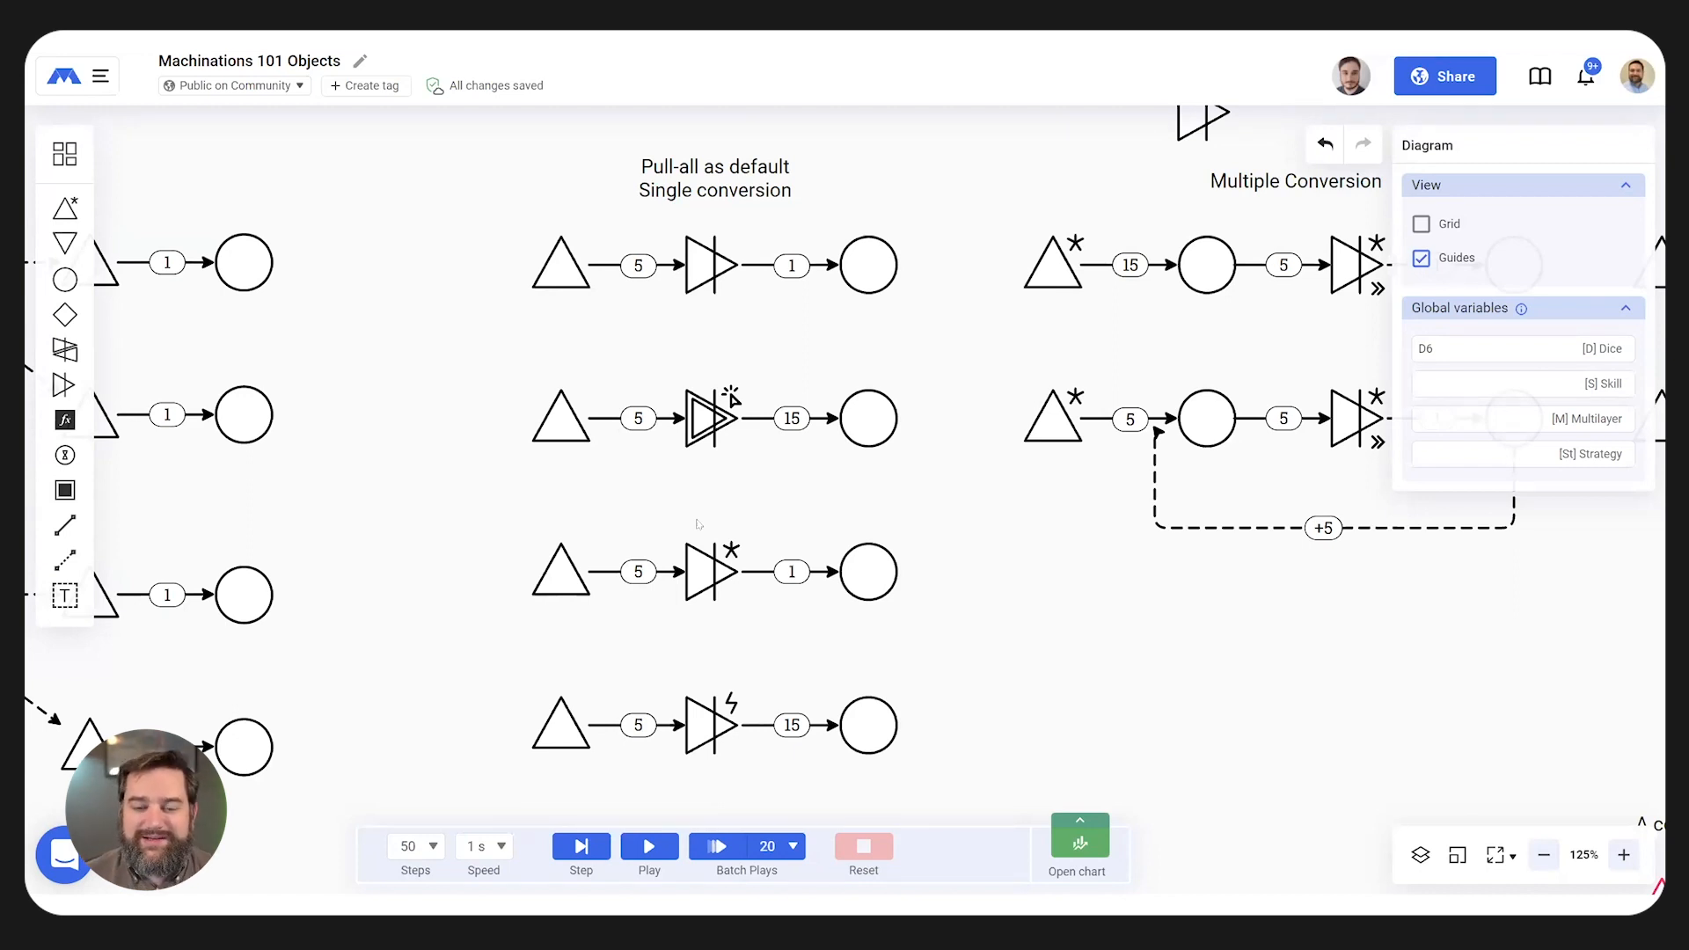
{"action": "left_click_drag", "start_coordinate": [1148, 345], "coordinate": [1017, 339]}
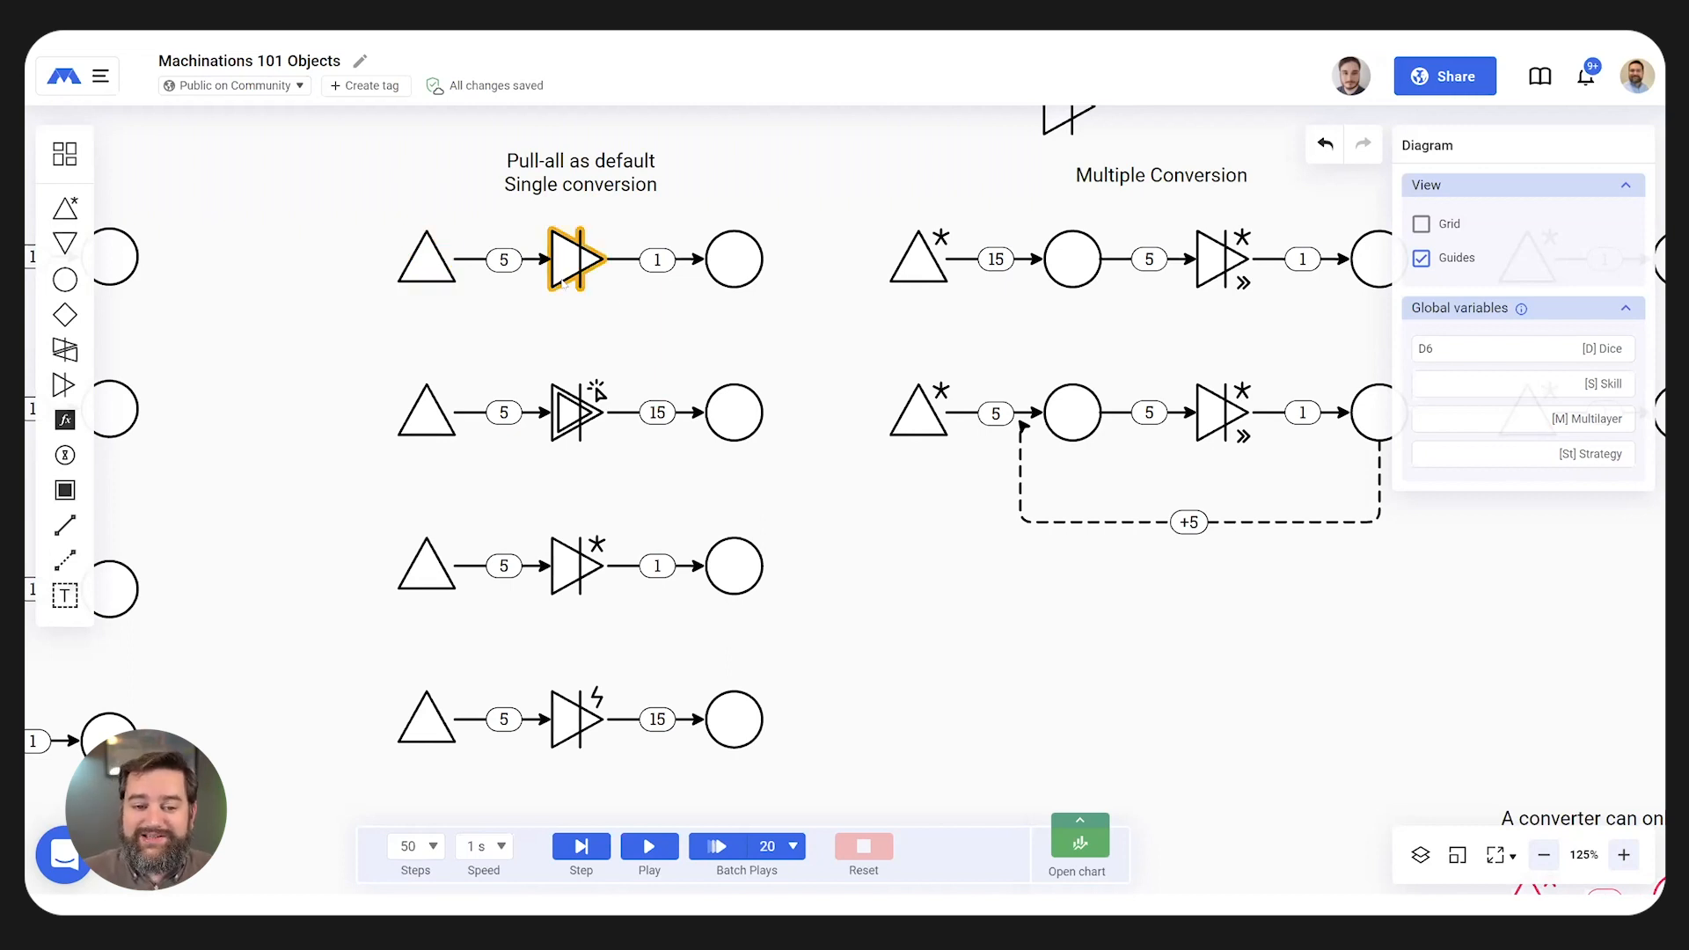
{"action": "left_click", "coordinate": [652, 847]}
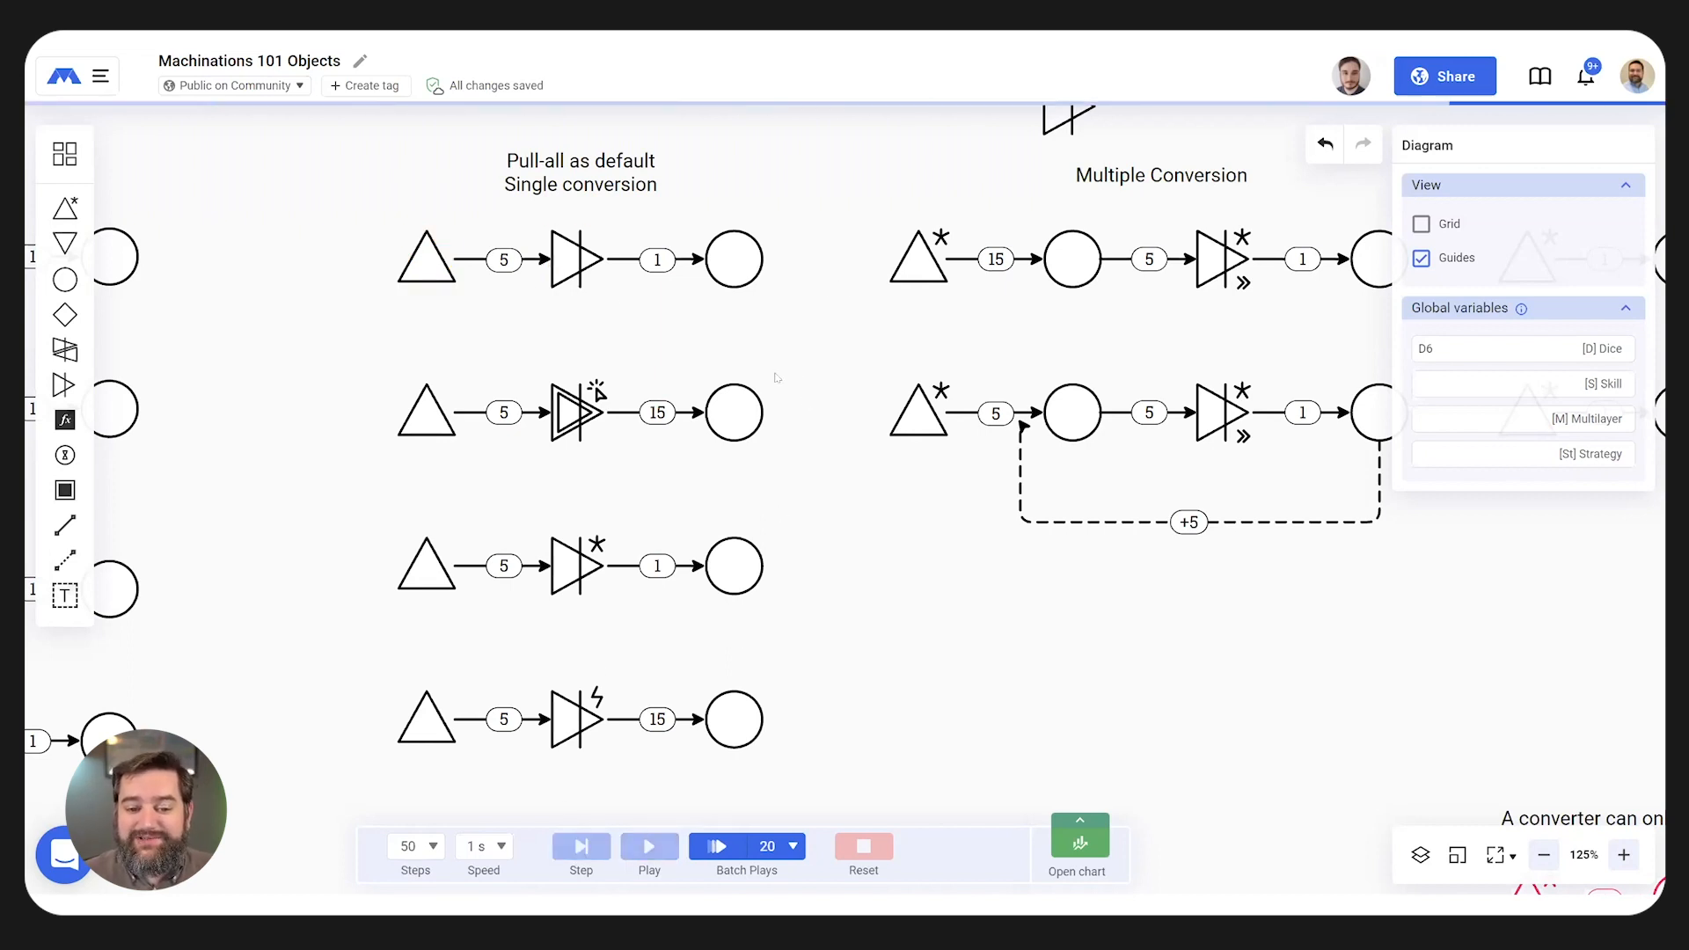
{"action": "left_click", "coordinate": [566, 416]}
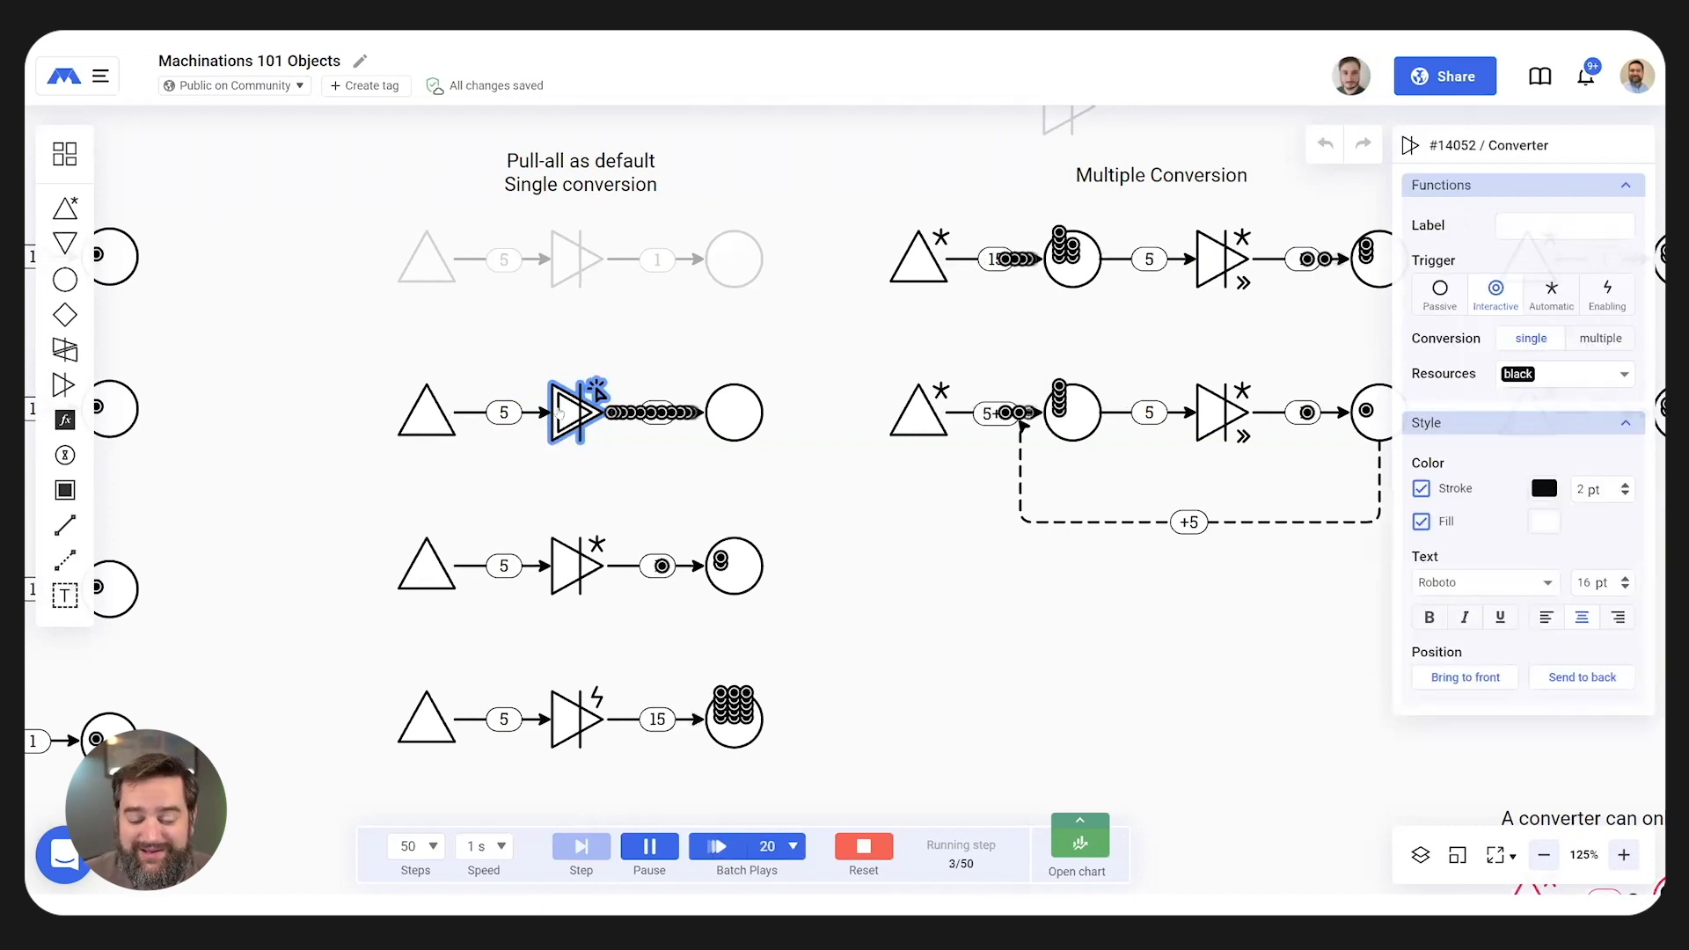
{"action": "left_click_drag", "start_coordinate": [661, 448], "coordinate": [749, 430]}
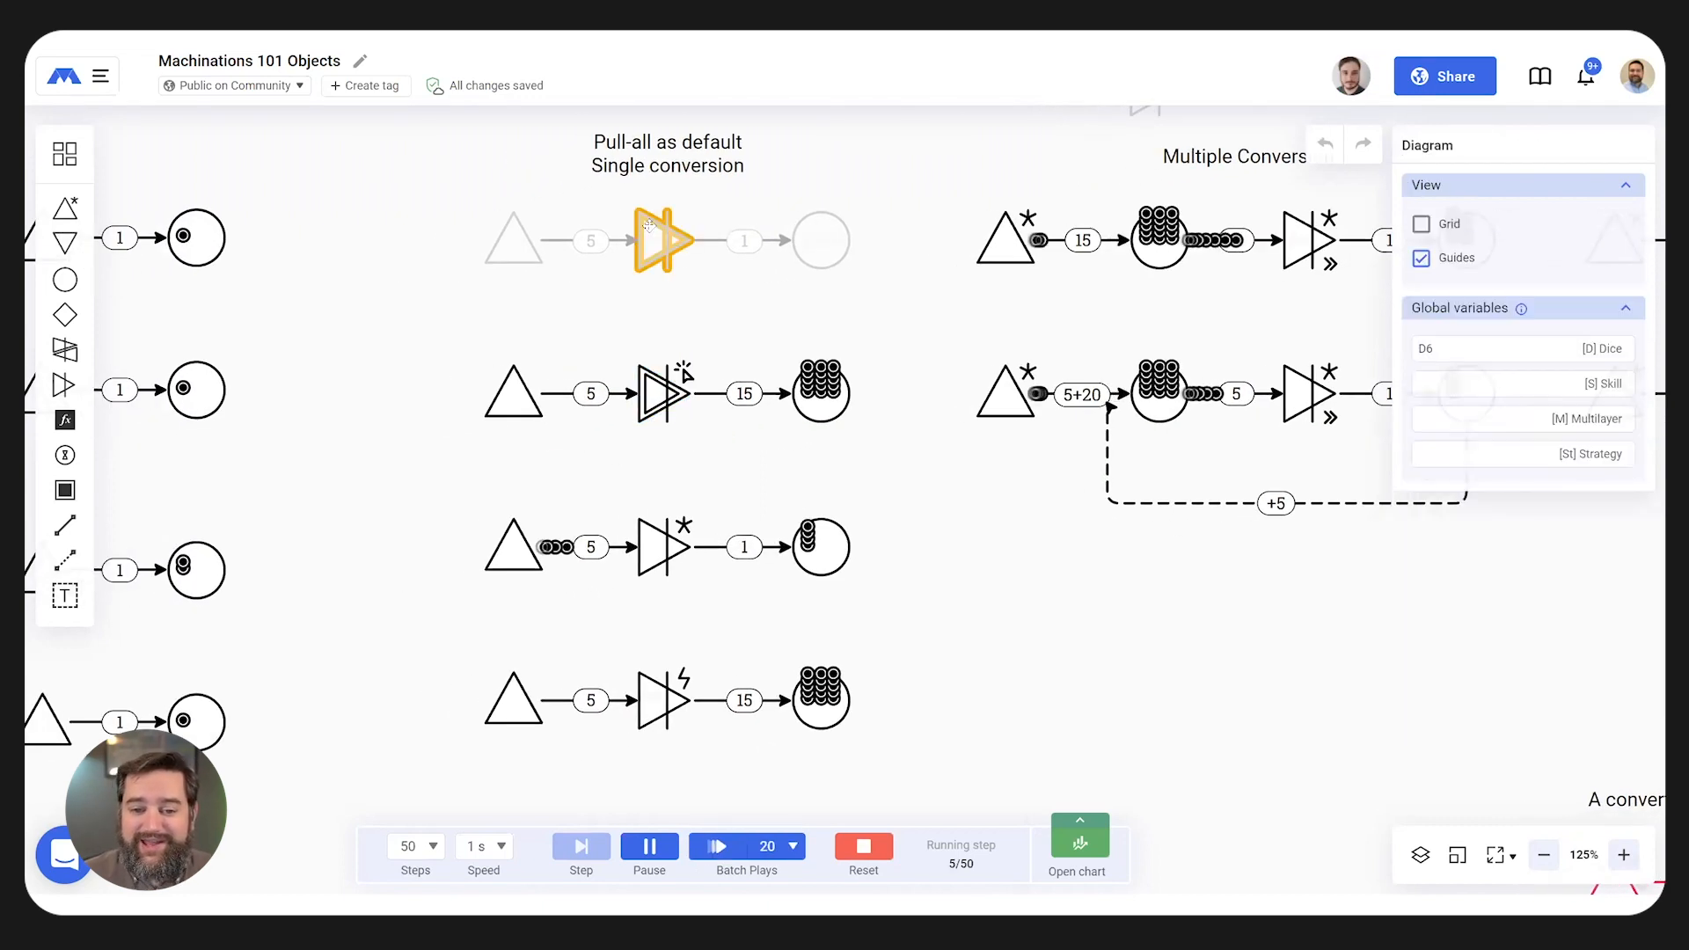
{"action": "left_click", "coordinate": [662, 393]}
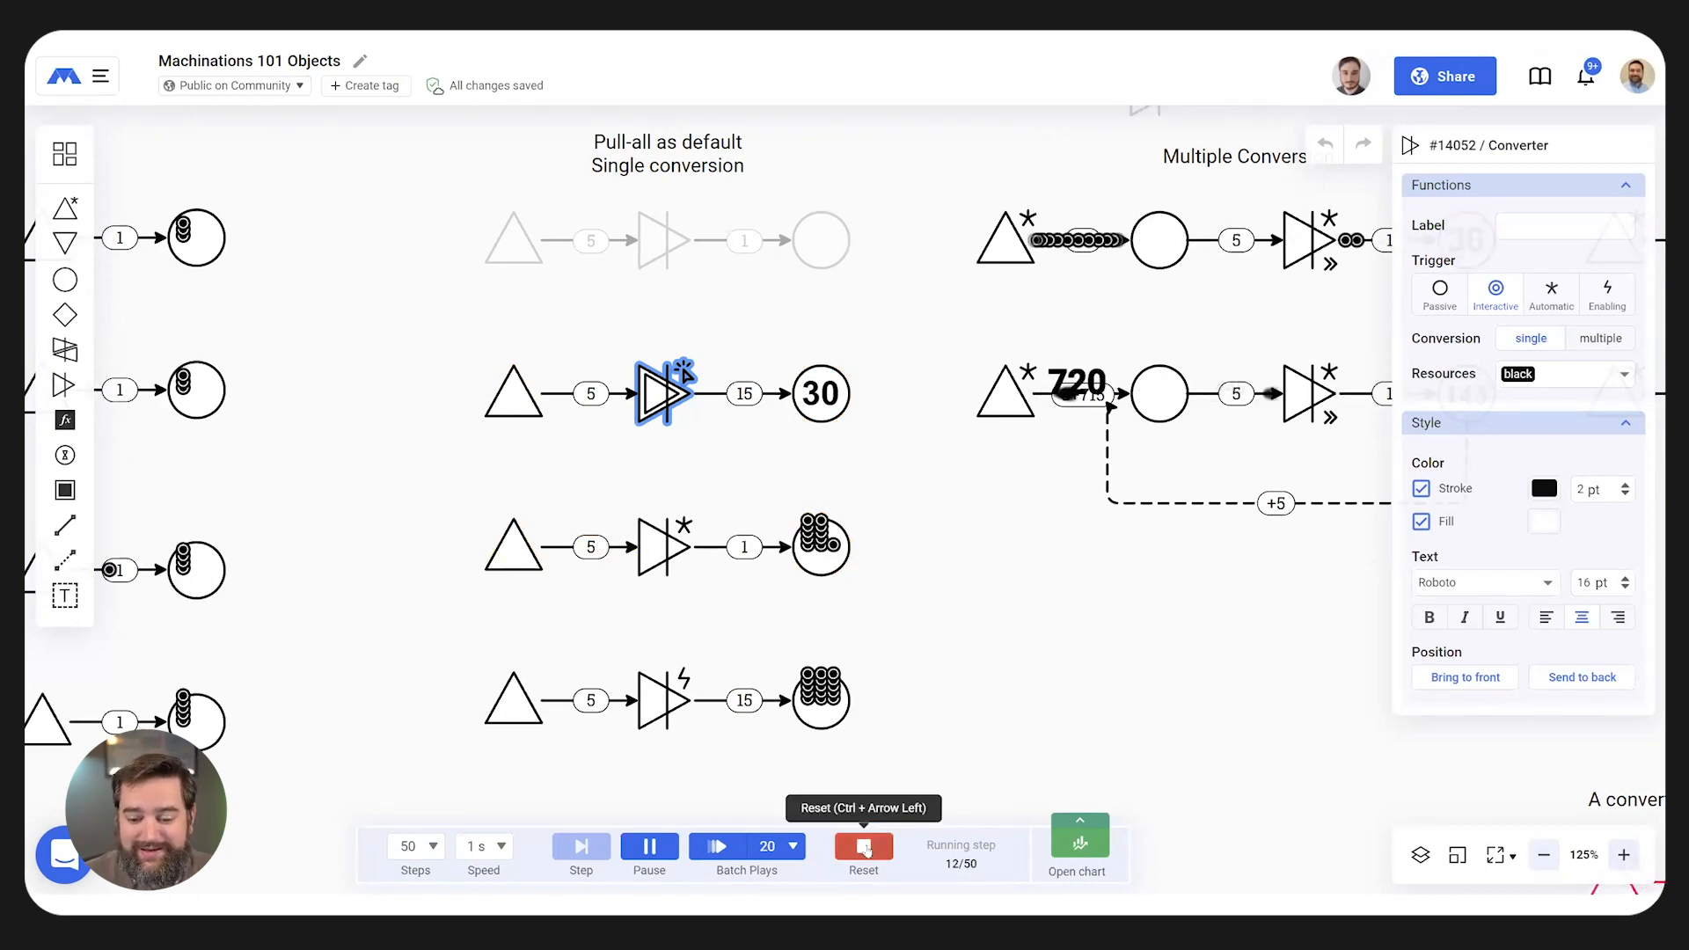
{"action": "left_click", "coordinate": [864, 846]}
{"action": "left_click", "coordinate": [957, 568]}
- Run the chained converter and gate examples below the single-conversion diagrams twice, resetting the simulation after each run
{"action": "scroll", "coordinate": [954, 539], "scroll_direction": "down", "scroll_amount": 10}
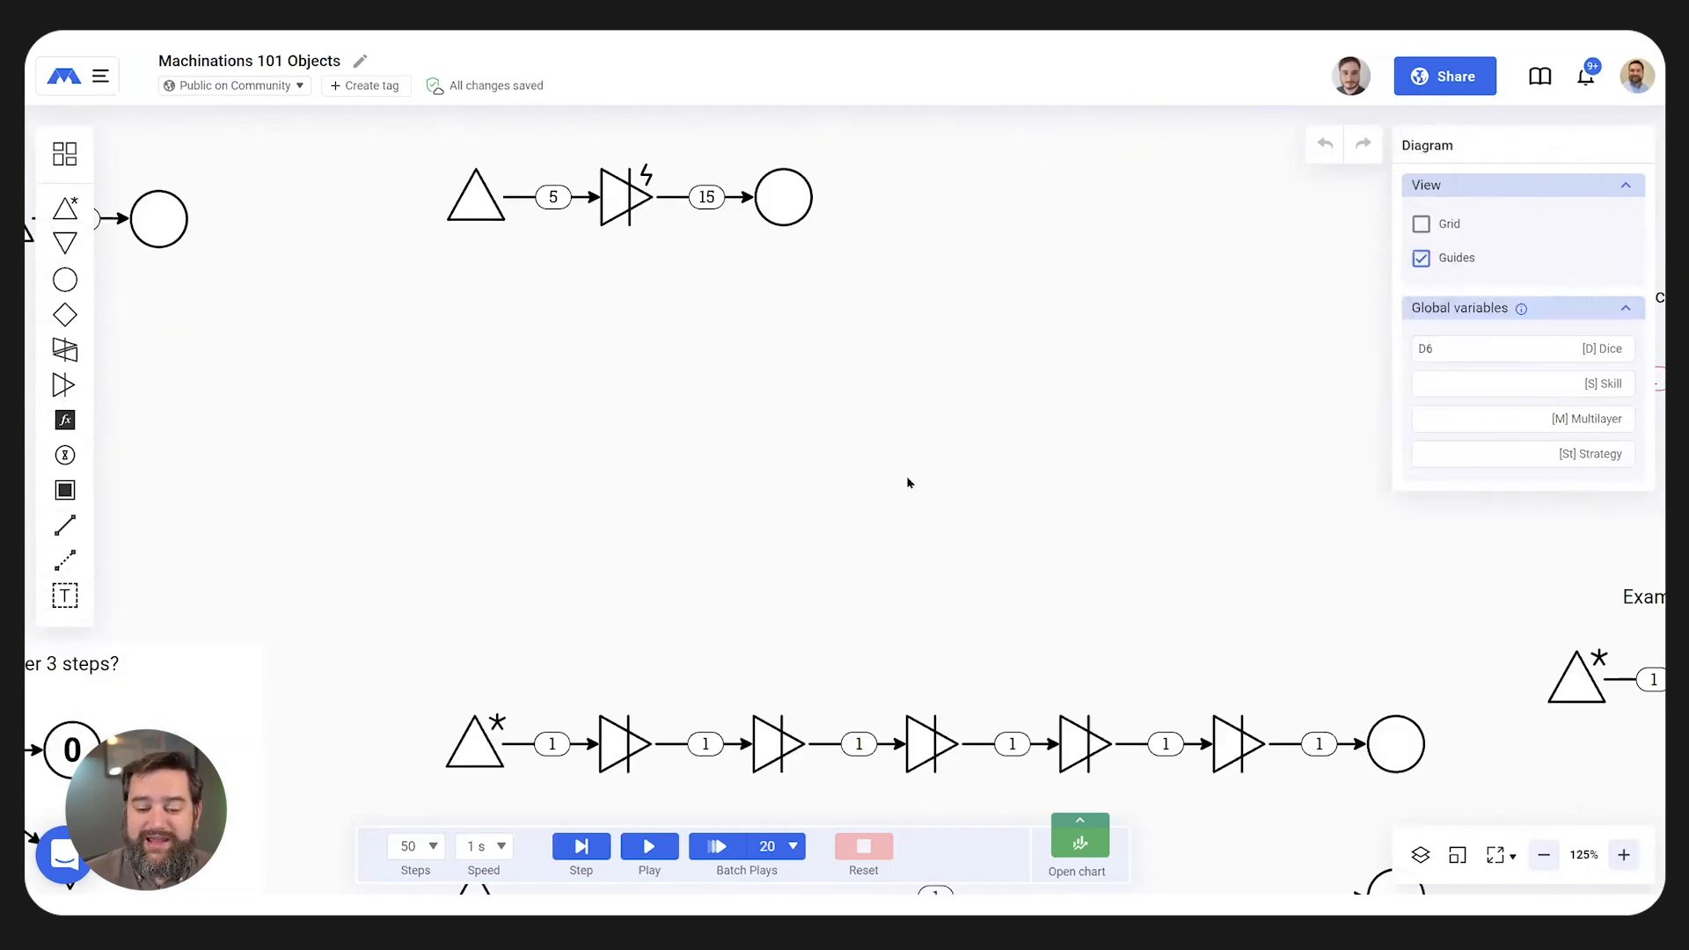
{"action": "left_click_drag", "start_coordinate": [1055, 652], "coordinate": [902, 599]}
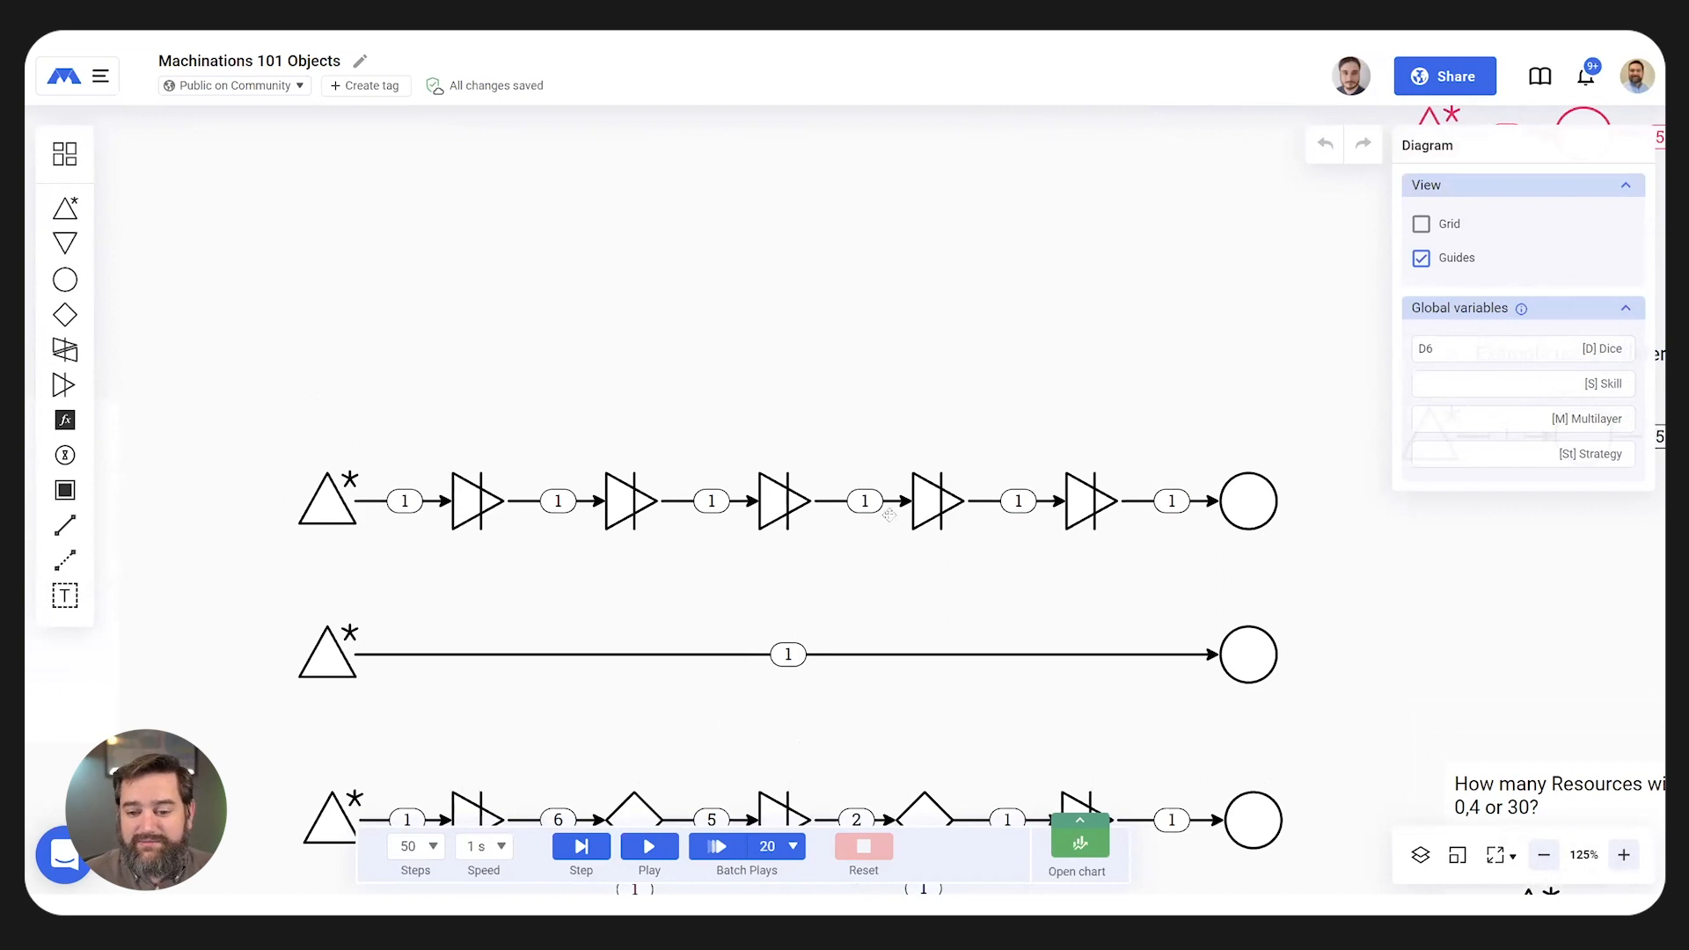
{"action": "left_click", "coordinate": [649, 847]}
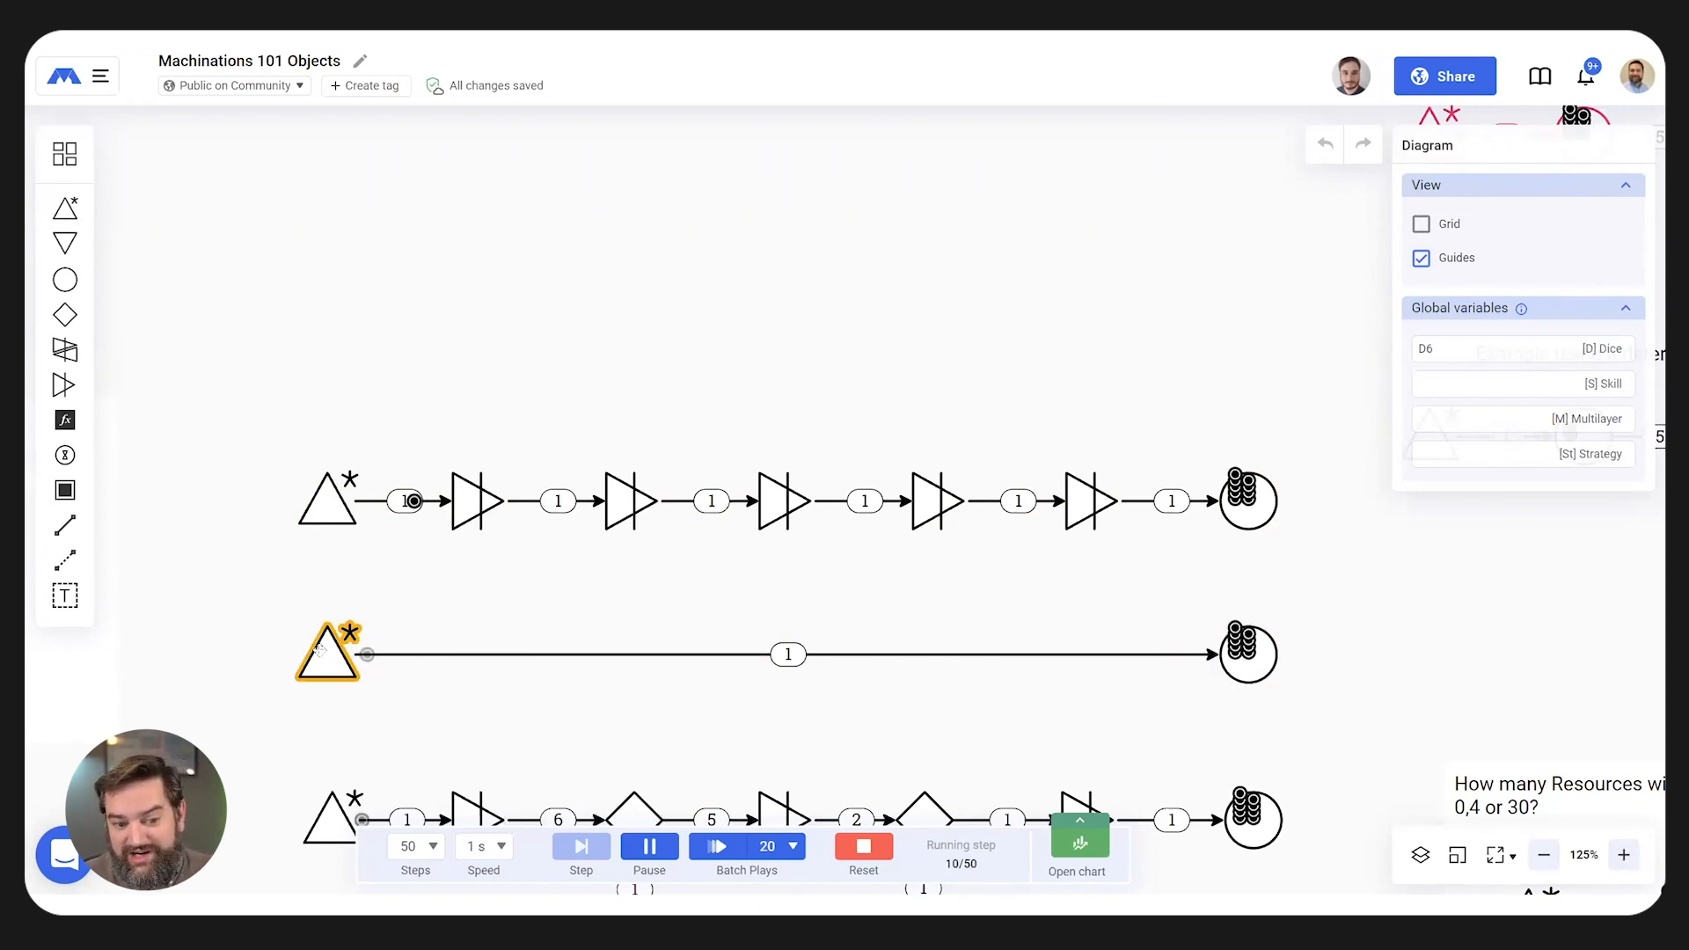
{"action": "scroll", "coordinate": [649, 552], "scroll_direction": "down", "scroll_amount": 5}
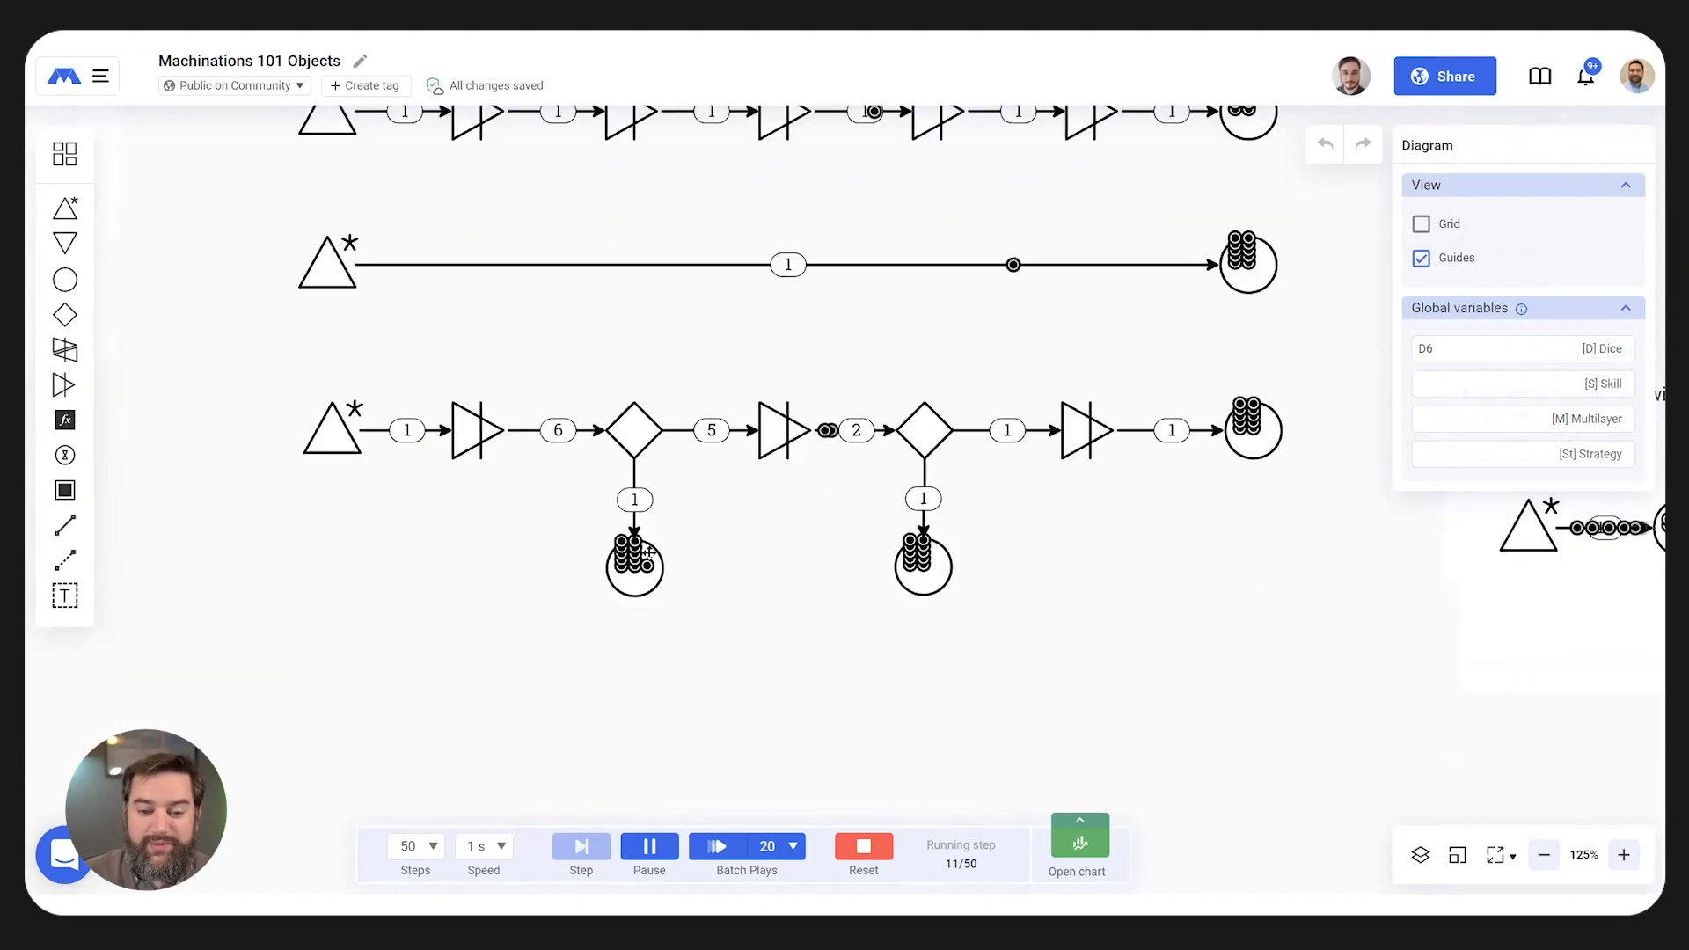
{"action": "left_click", "coordinate": [865, 848]}
{"action": "left_click", "coordinate": [649, 848]}
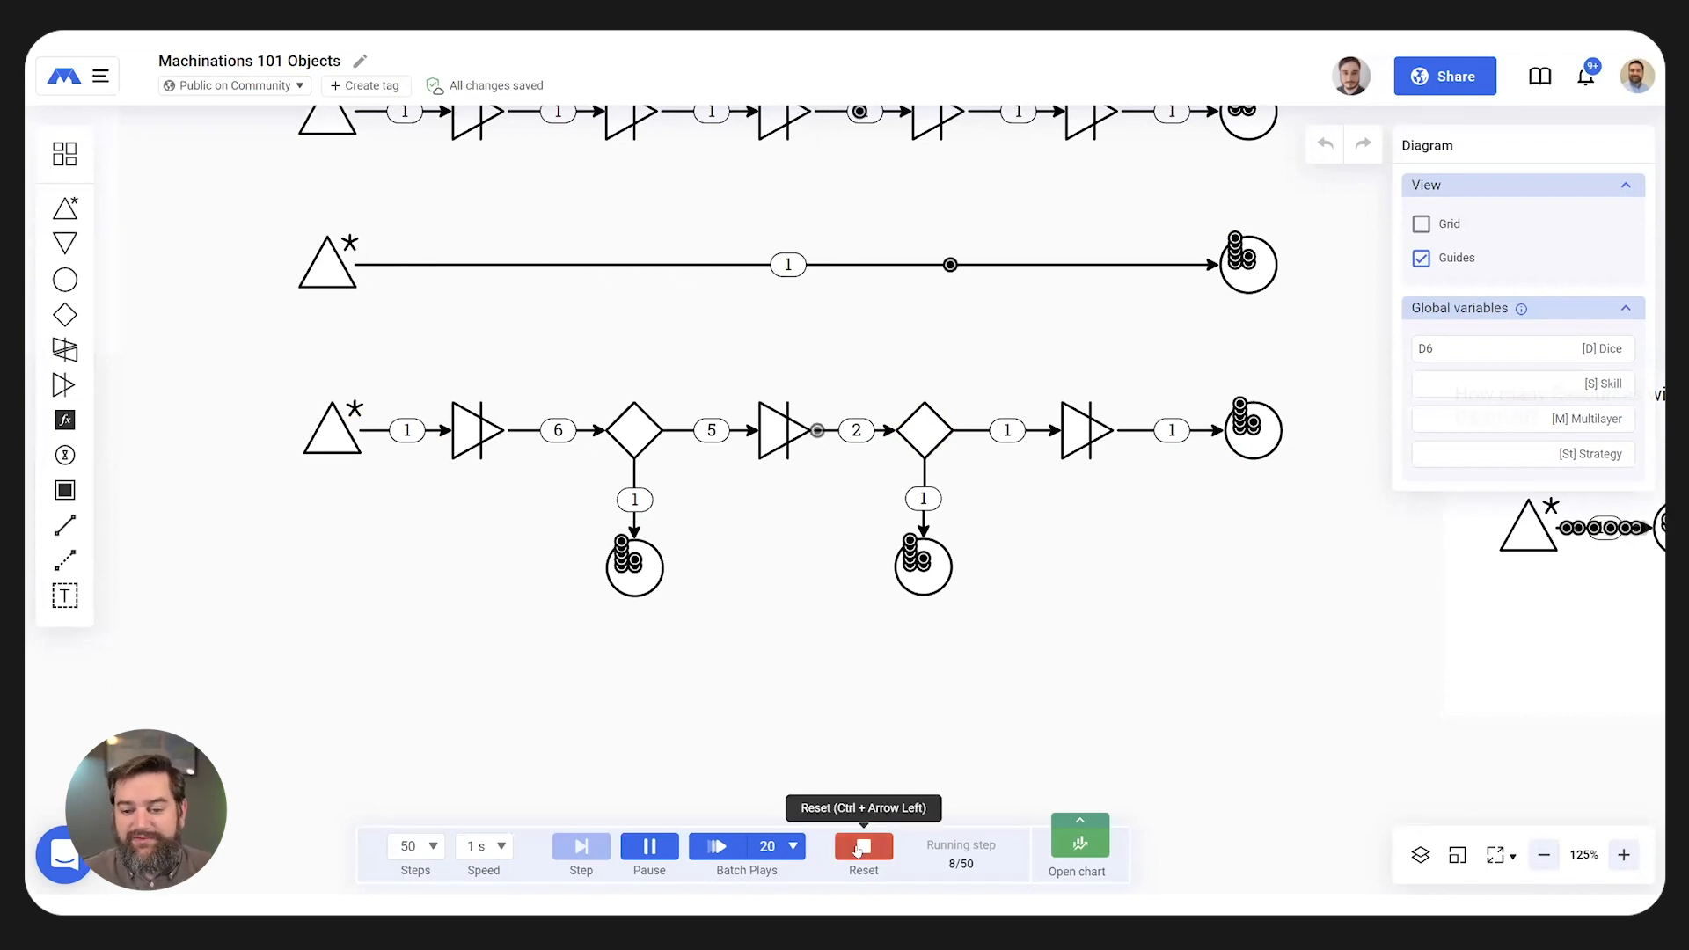
{"action": "left_click", "coordinate": [858, 847]}
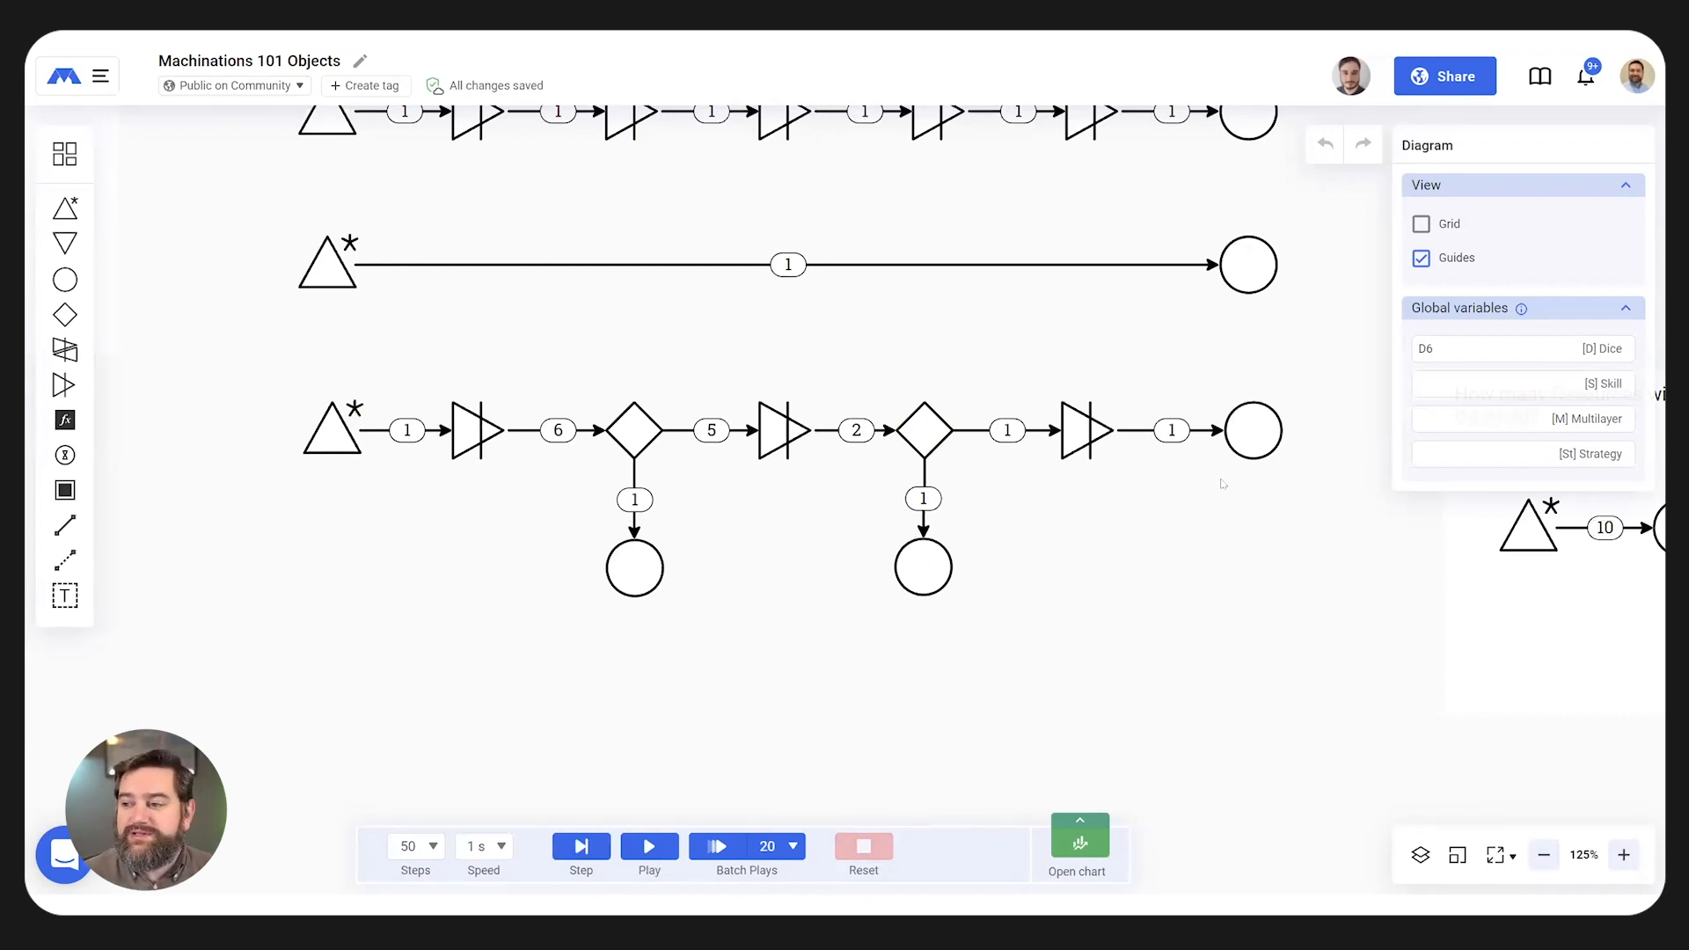
- Set the converter in the upper Multiple Conversion example to single conversion and run the simulation
{"action": "scroll", "coordinate": [1206, 345], "scroll_direction": "up", "scroll_amount": 10}
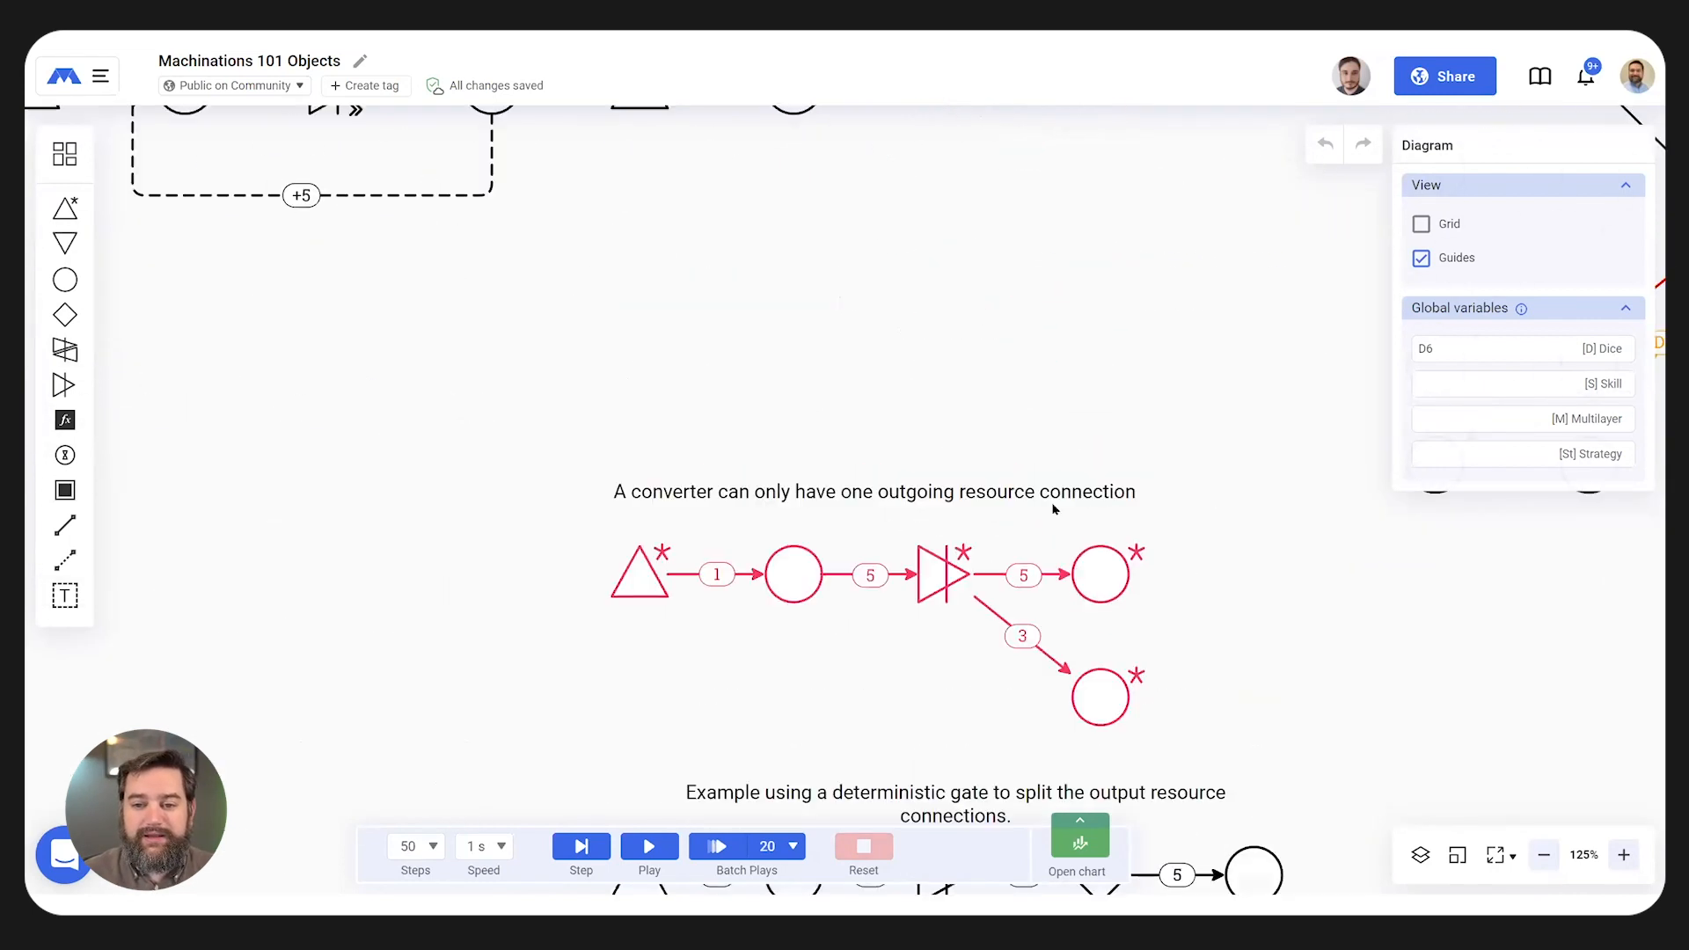
{"action": "scroll", "coordinate": [1038, 522], "scroll_direction": "up", "scroll_amount": 5}
{"action": "left_click_drag", "start_coordinate": [563, 652], "coordinate": [998, 504]}
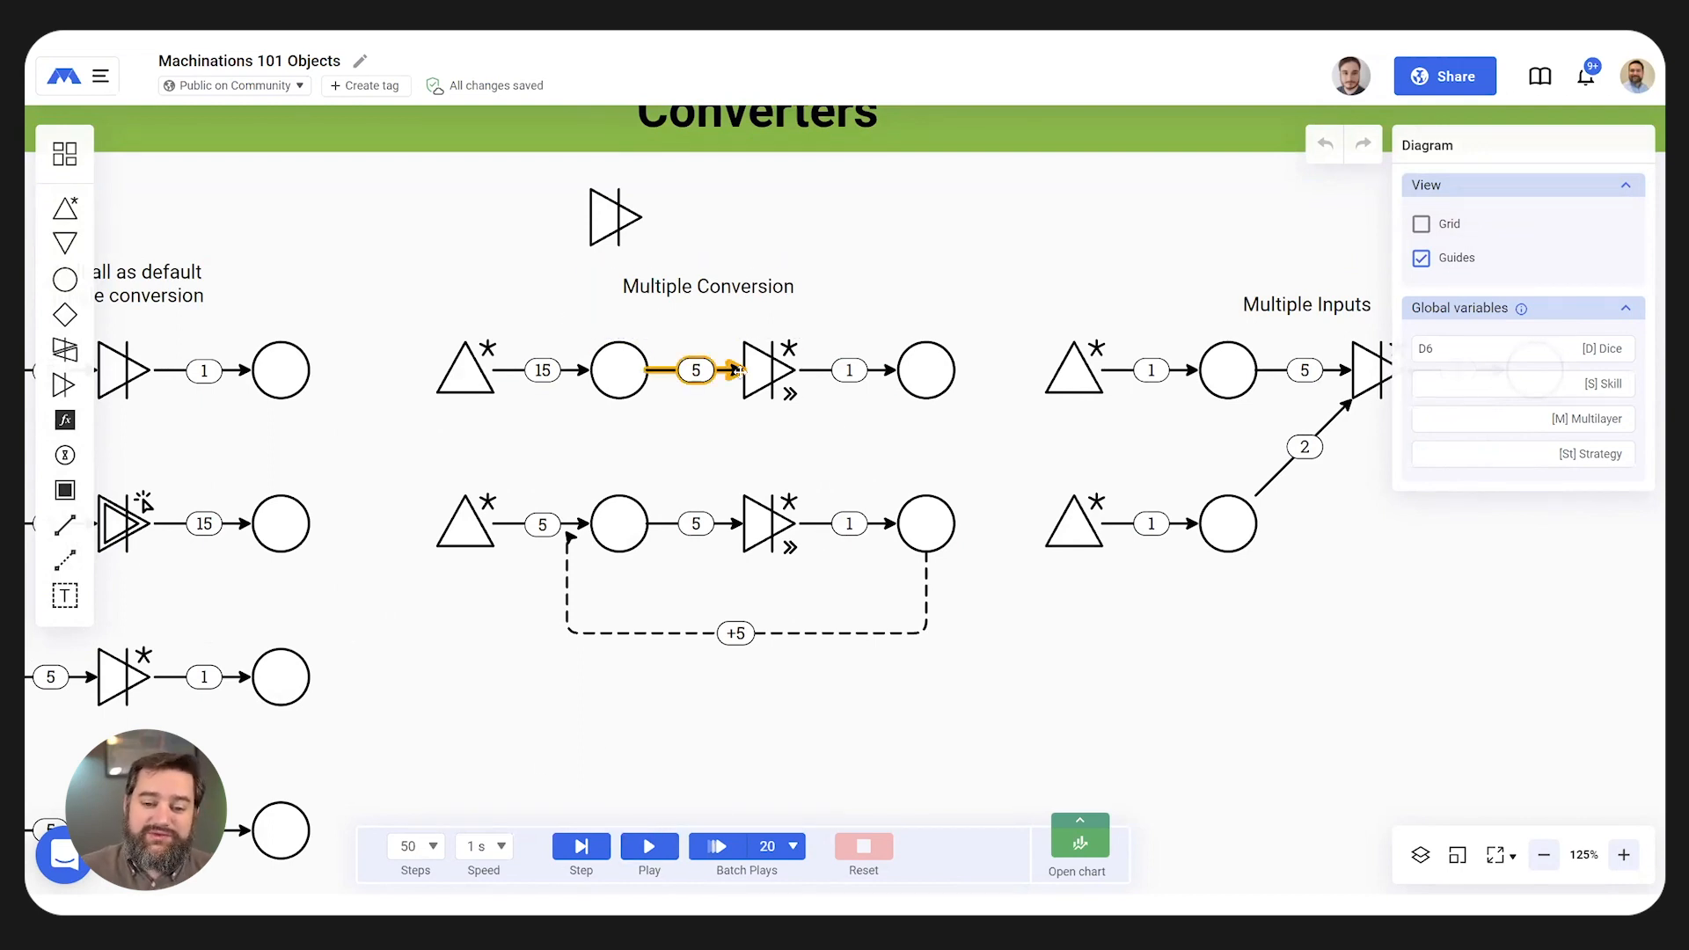
{"action": "left_click", "coordinate": [765, 369]}
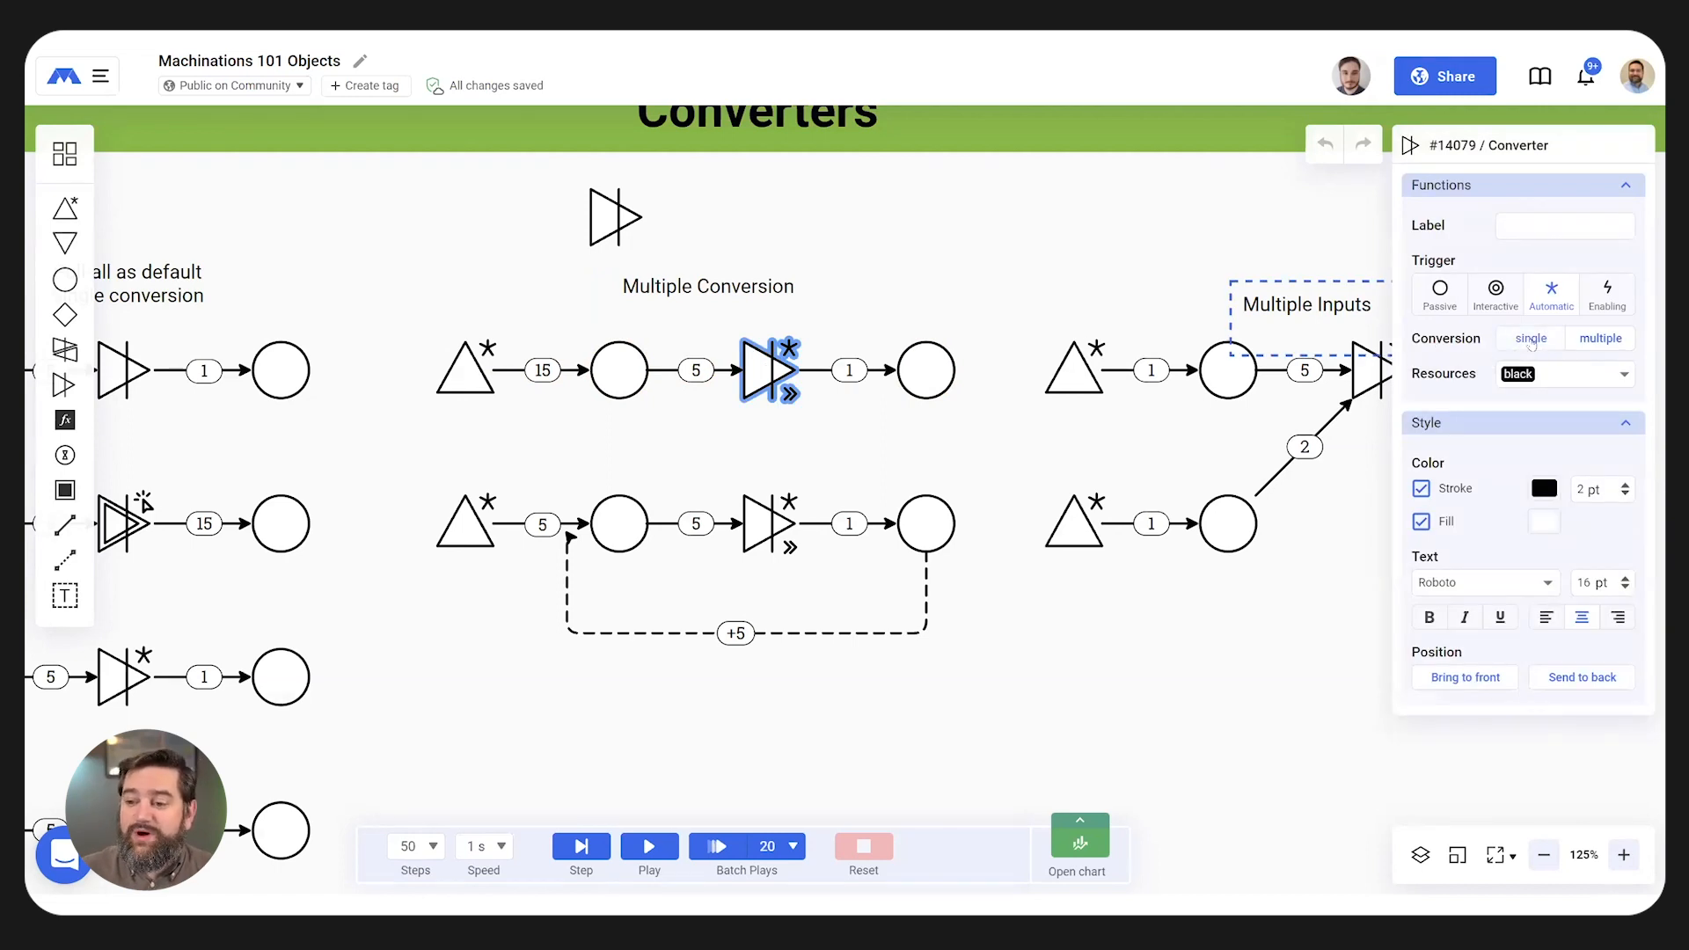
{"action": "left_click", "coordinate": [1531, 339]}
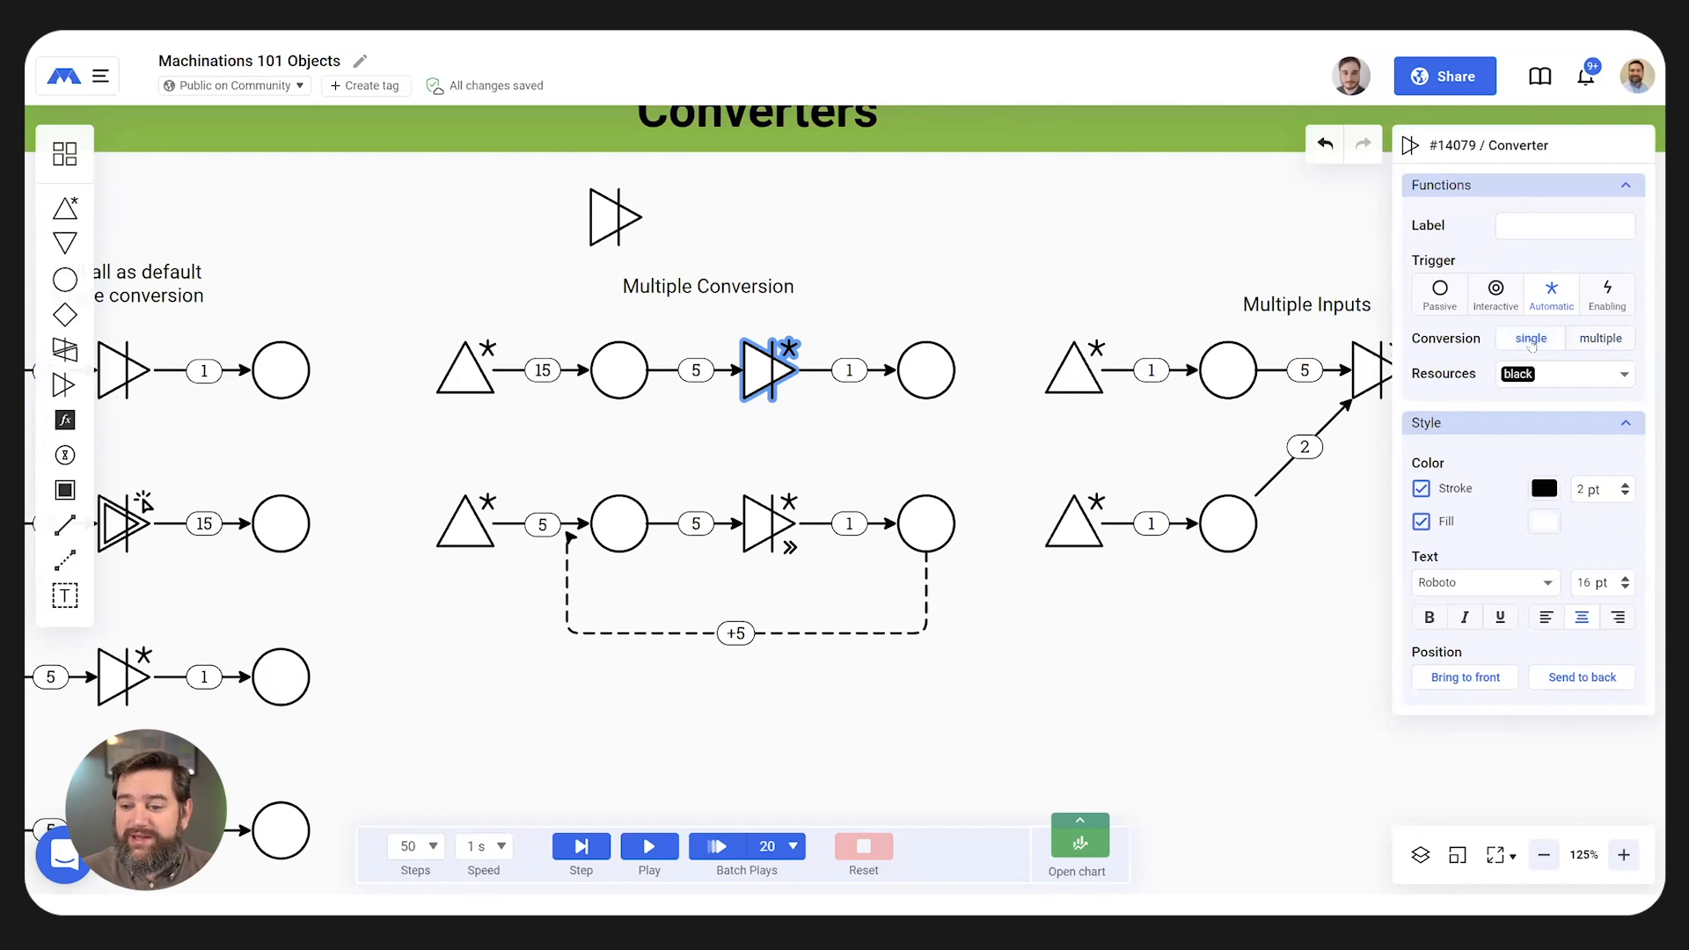
{"action": "left_click", "coordinate": [651, 846]}
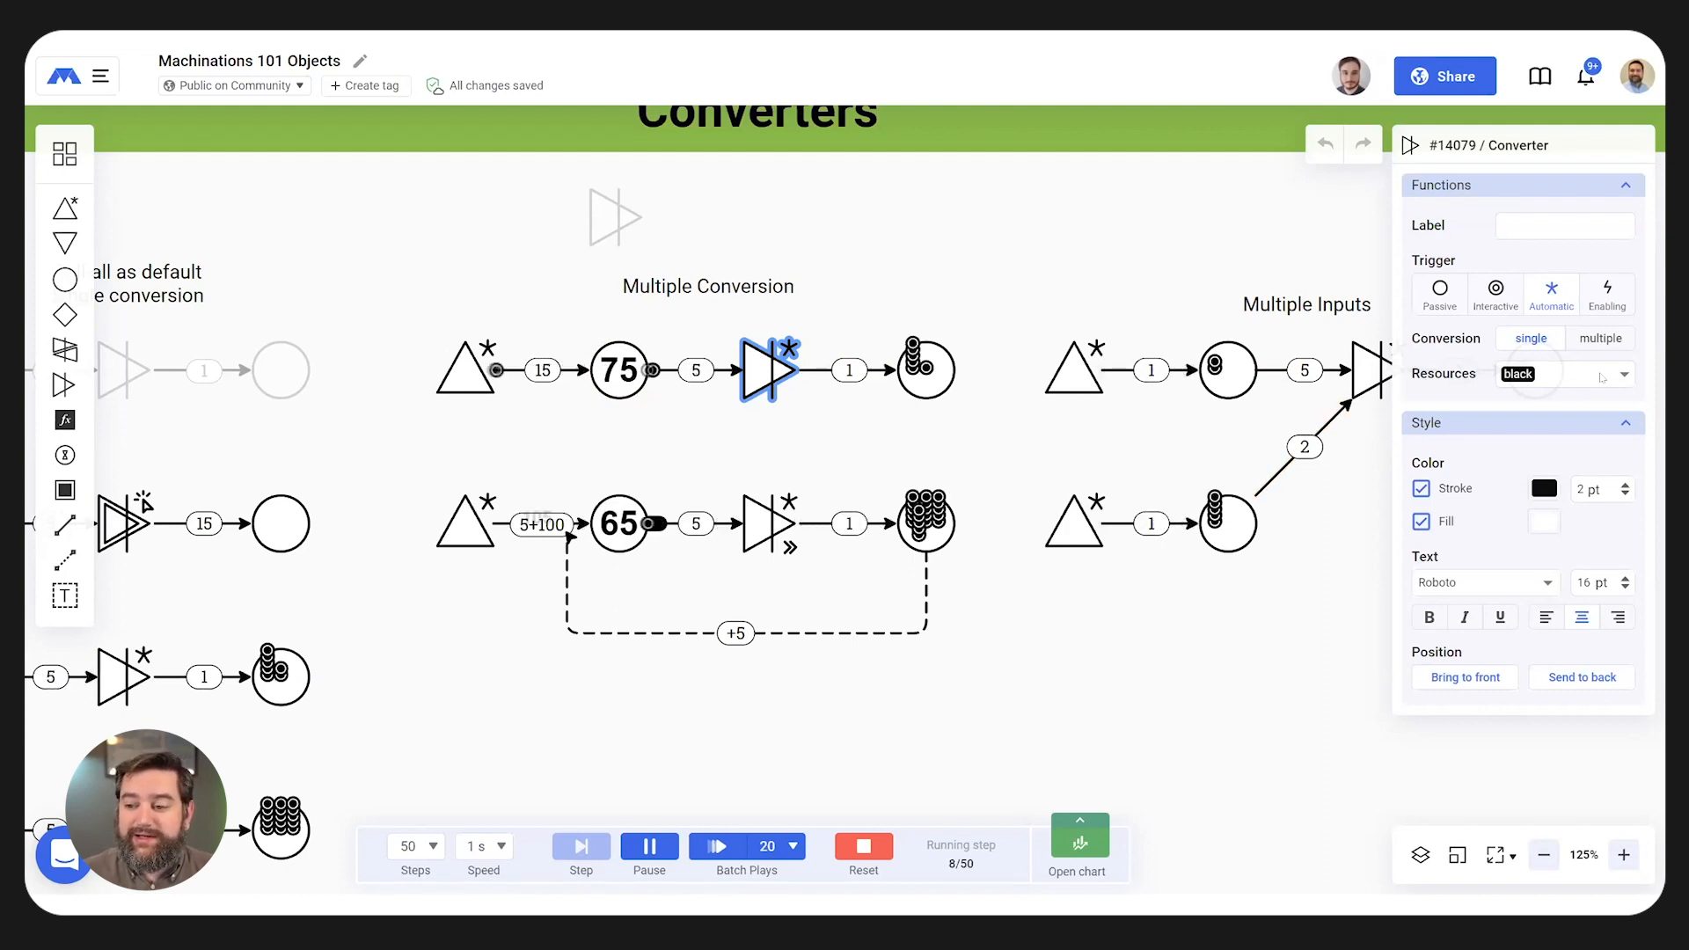
- Switch the upper Multiple Conversion converter back to multiple during the run, restart the simulation from zero, and reset it
{"action": "left_click", "coordinate": [1600, 338]}
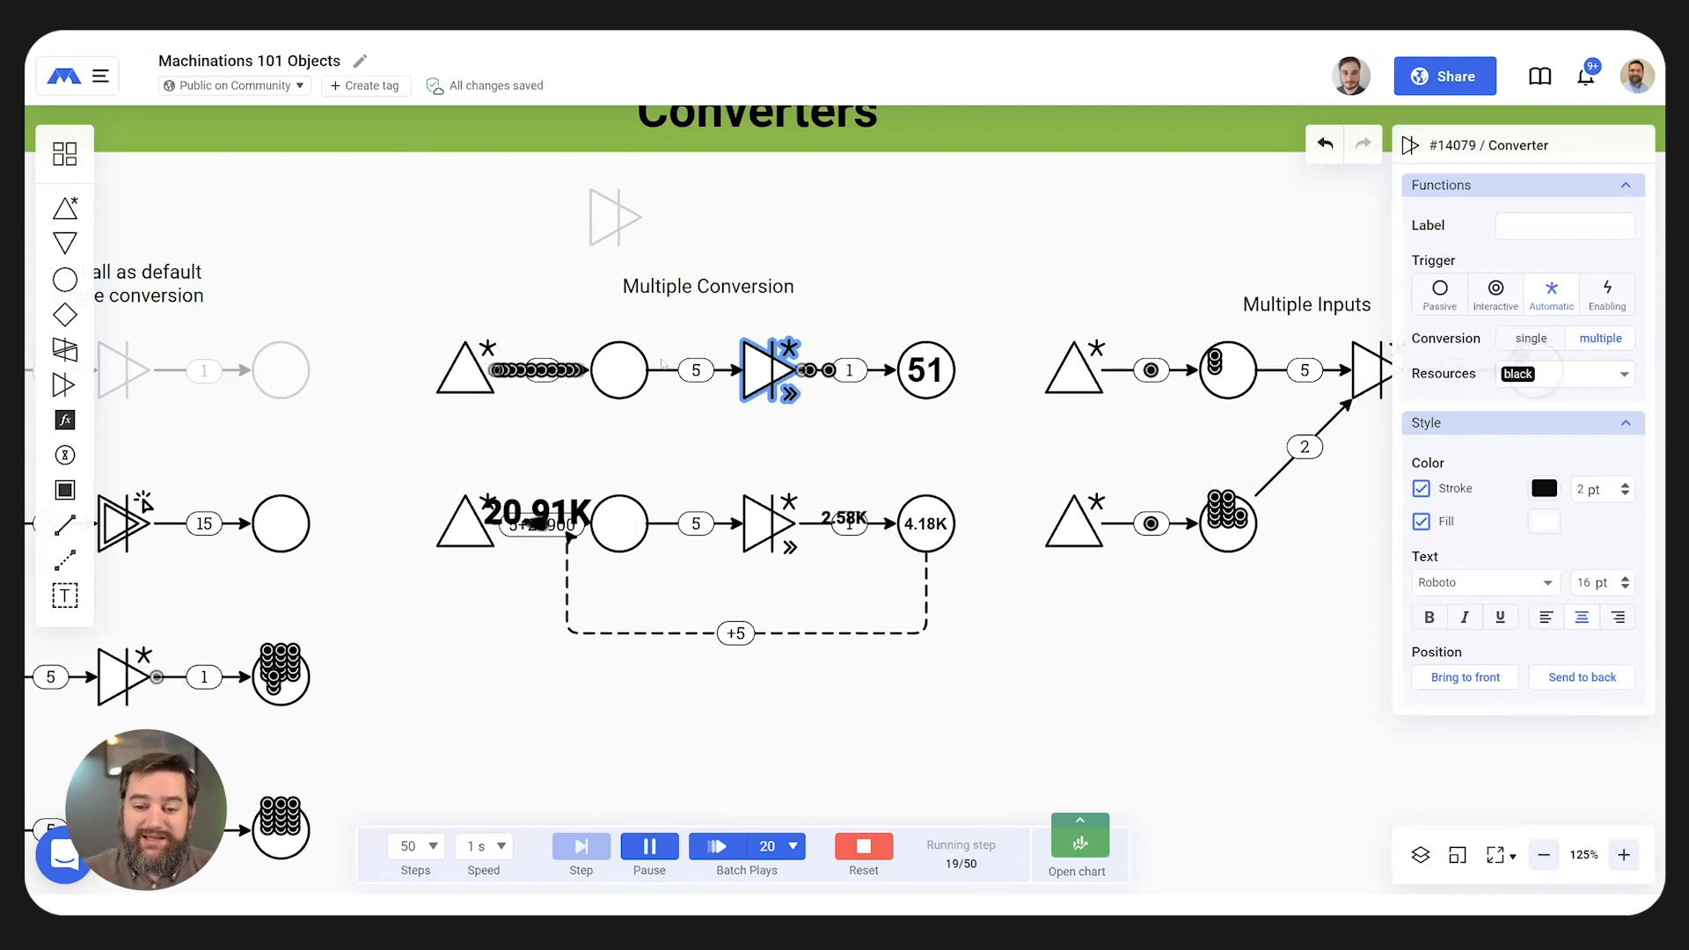
{"action": "left_click", "coordinate": [864, 846]}
{"action": "left_click", "coordinate": [649, 846]}
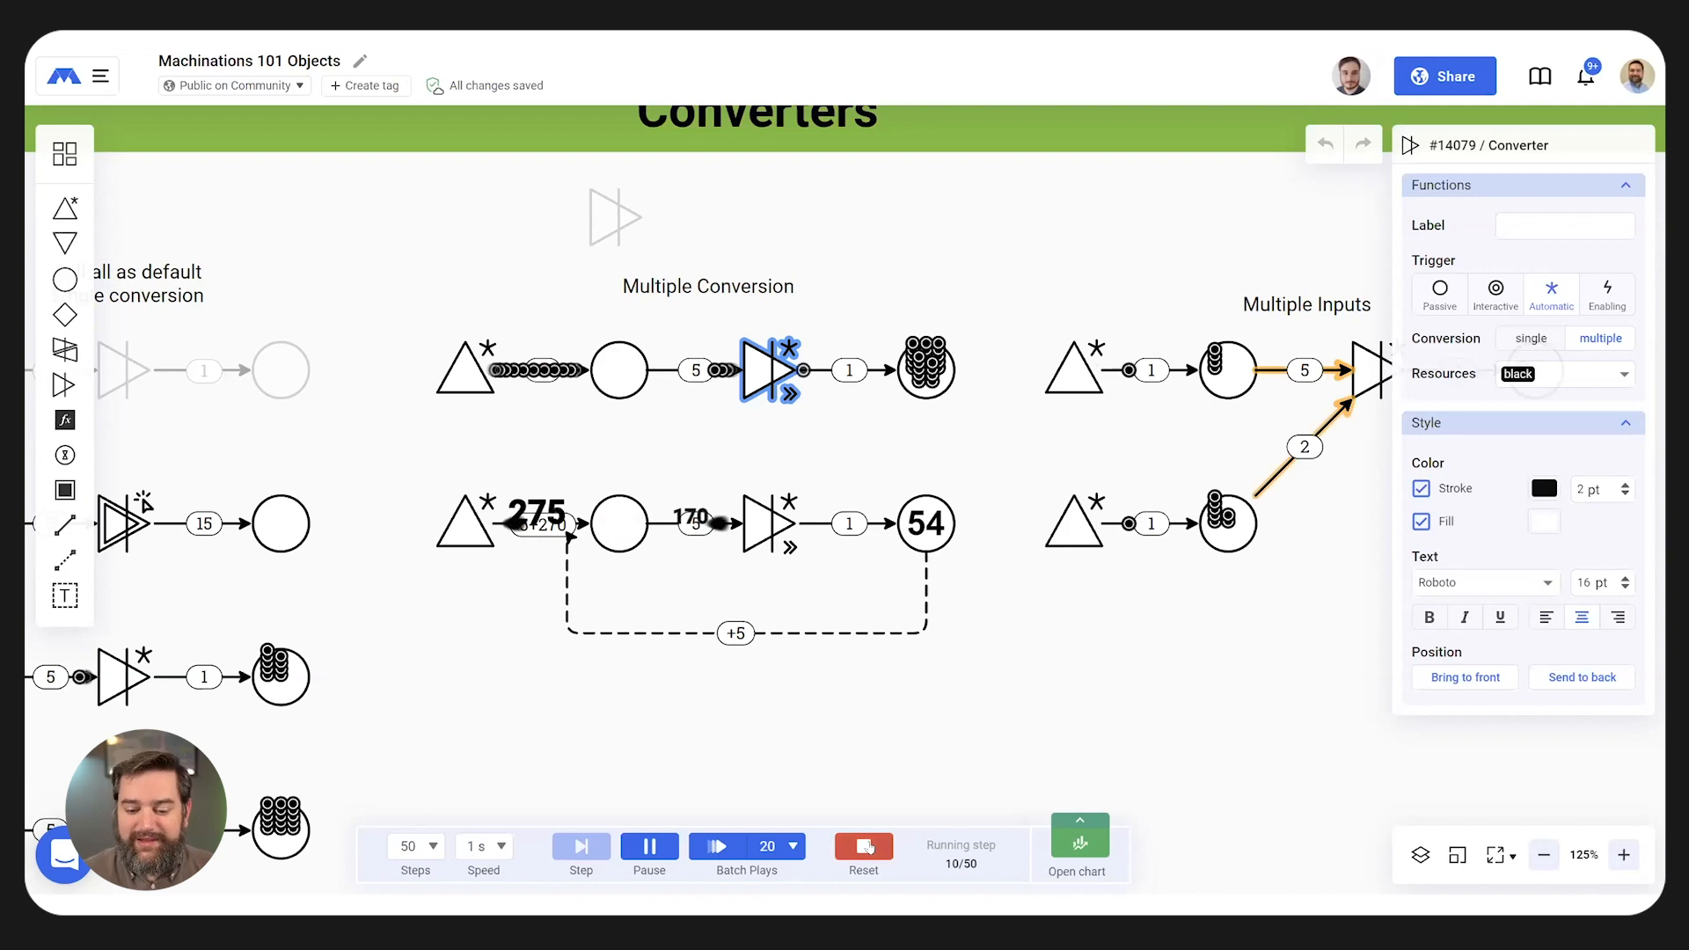
{"action": "left_click", "coordinate": [863, 845]}
- Inspect the converter in the Multiple Inputs example, run the simulation, and reset it
{"action": "left_click_drag", "start_coordinate": [1293, 614], "coordinate": [719, 611]}
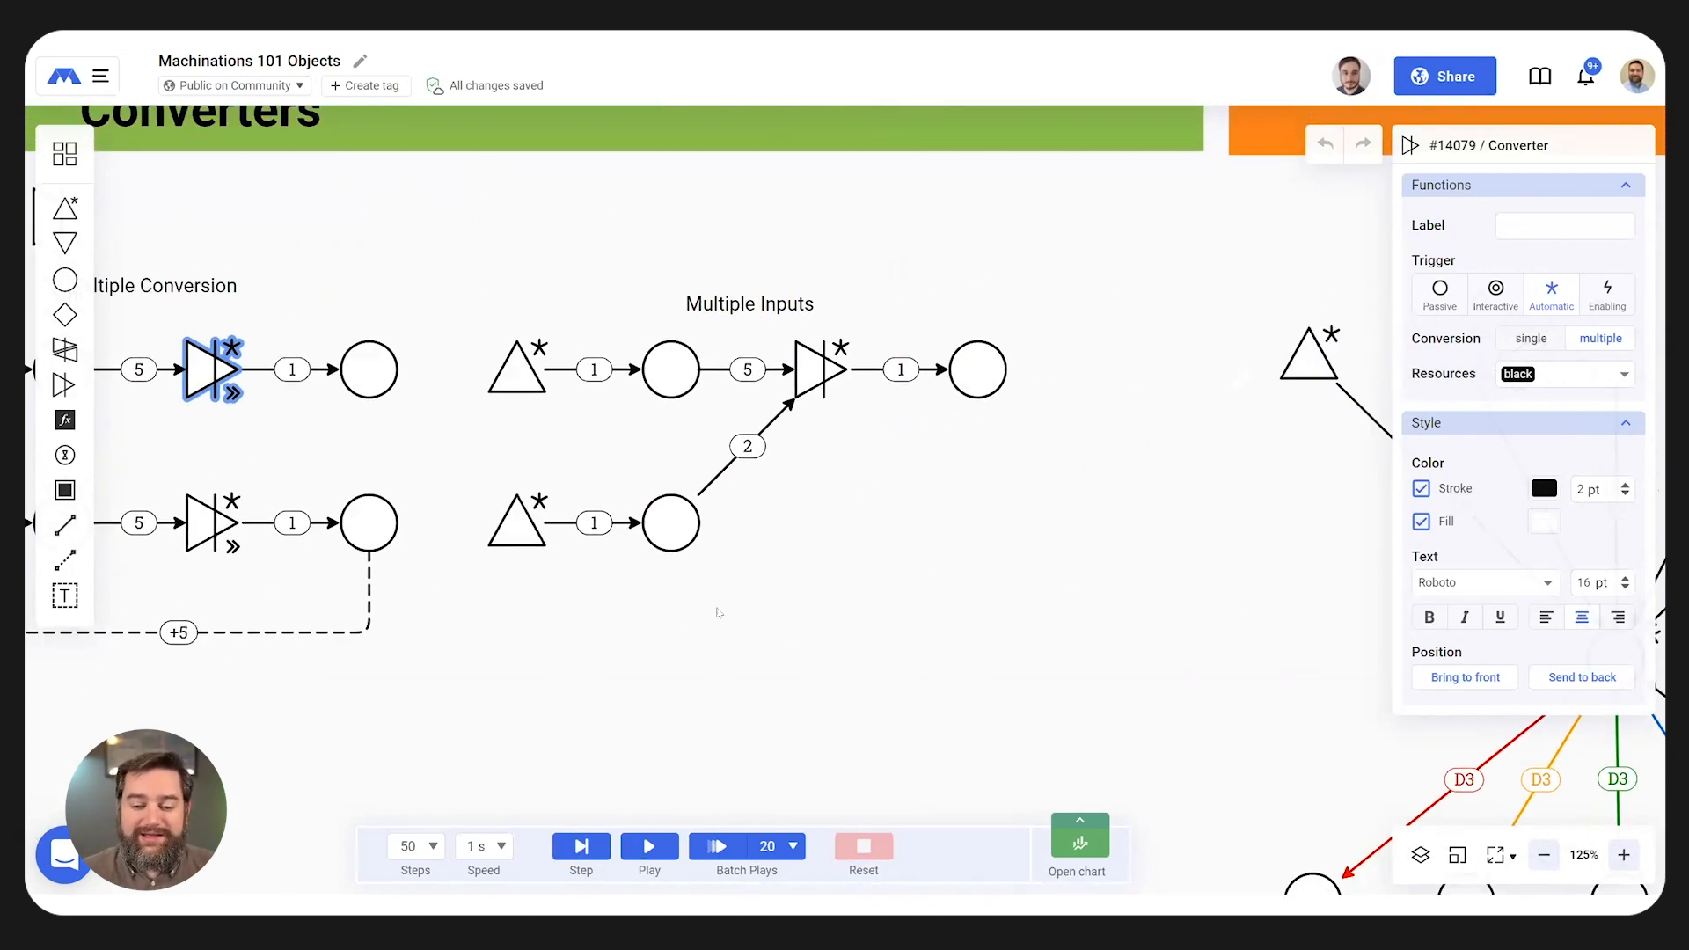
{"action": "left_click", "coordinate": [719, 607]}
{"action": "left_click", "coordinate": [803, 371]}
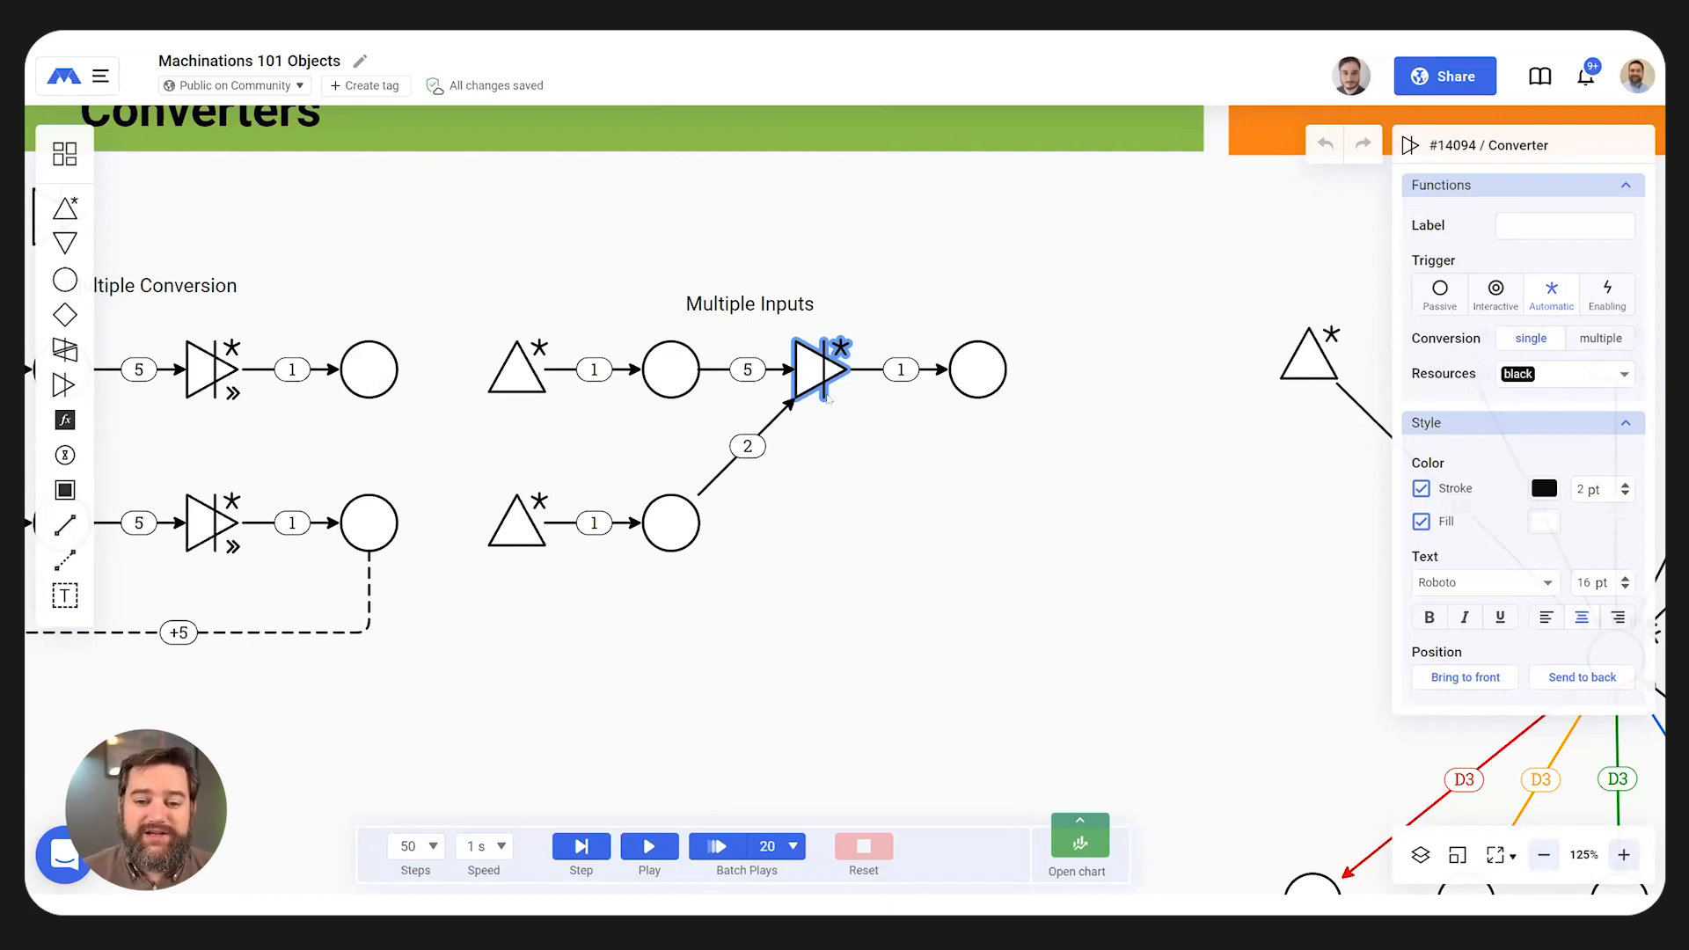
{"action": "left_click", "coordinate": [649, 847]}
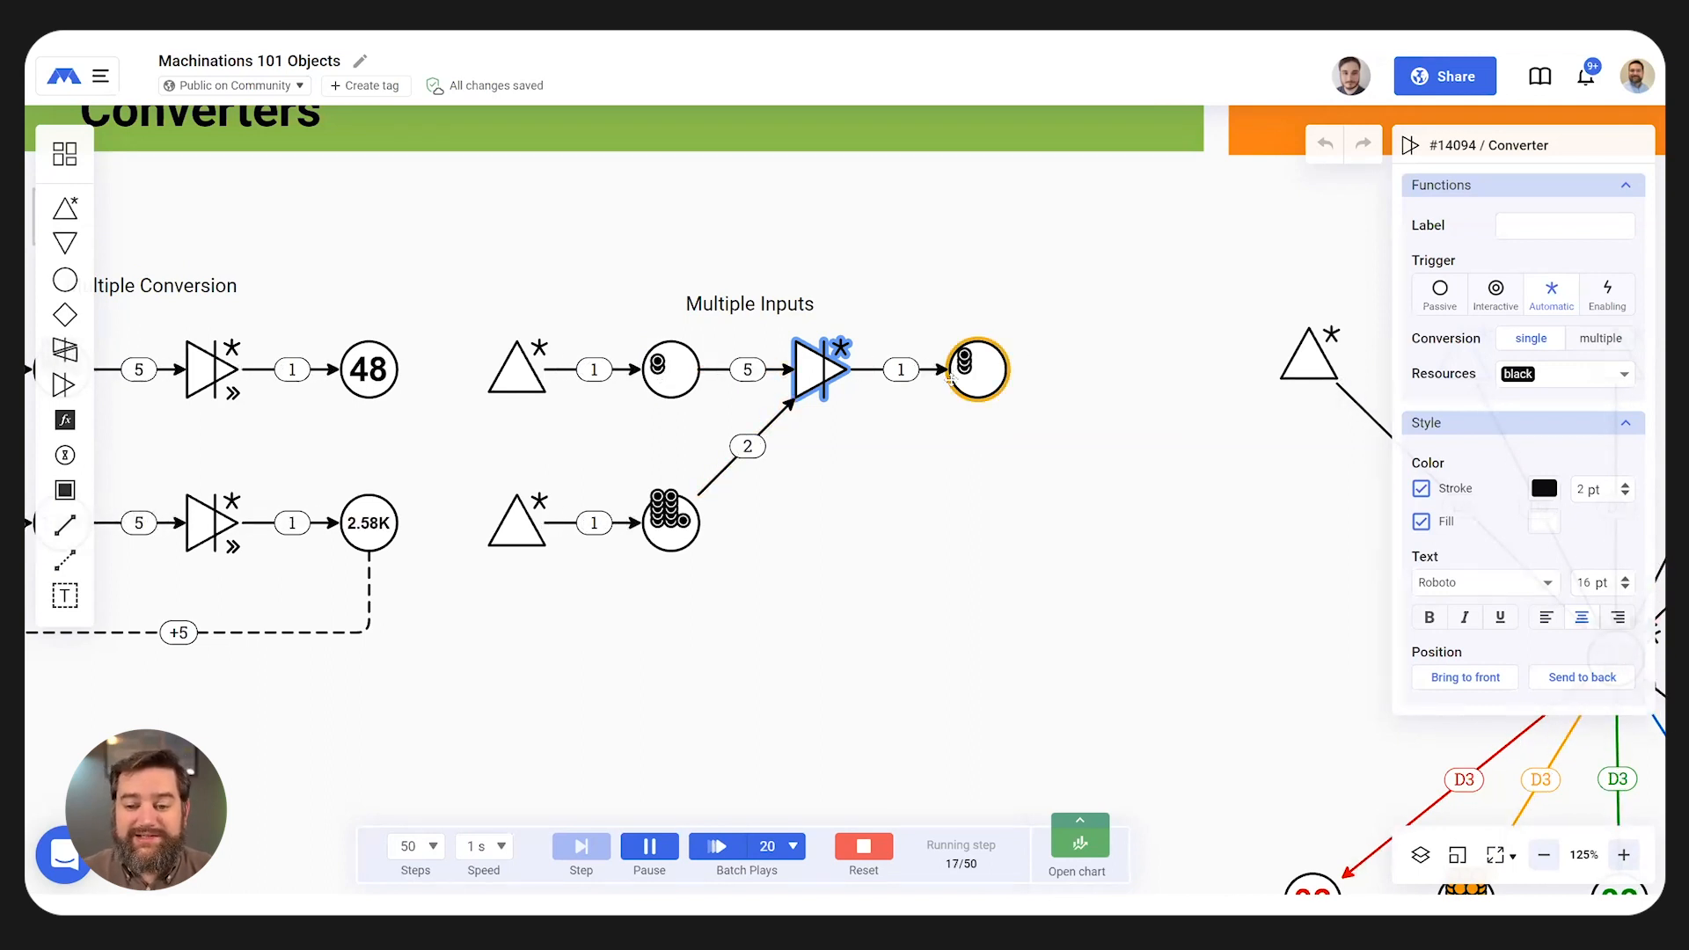
{"action": "left_click", "coordinate": [863, 846]}
- Inspect the converter's diagonal output in the one-outgoing-connection example, run the simulation, and reset it
{"action": "scroll", "coordinate": [1037, 467], "scroll_direction": "down", "scroll_amount": 7}
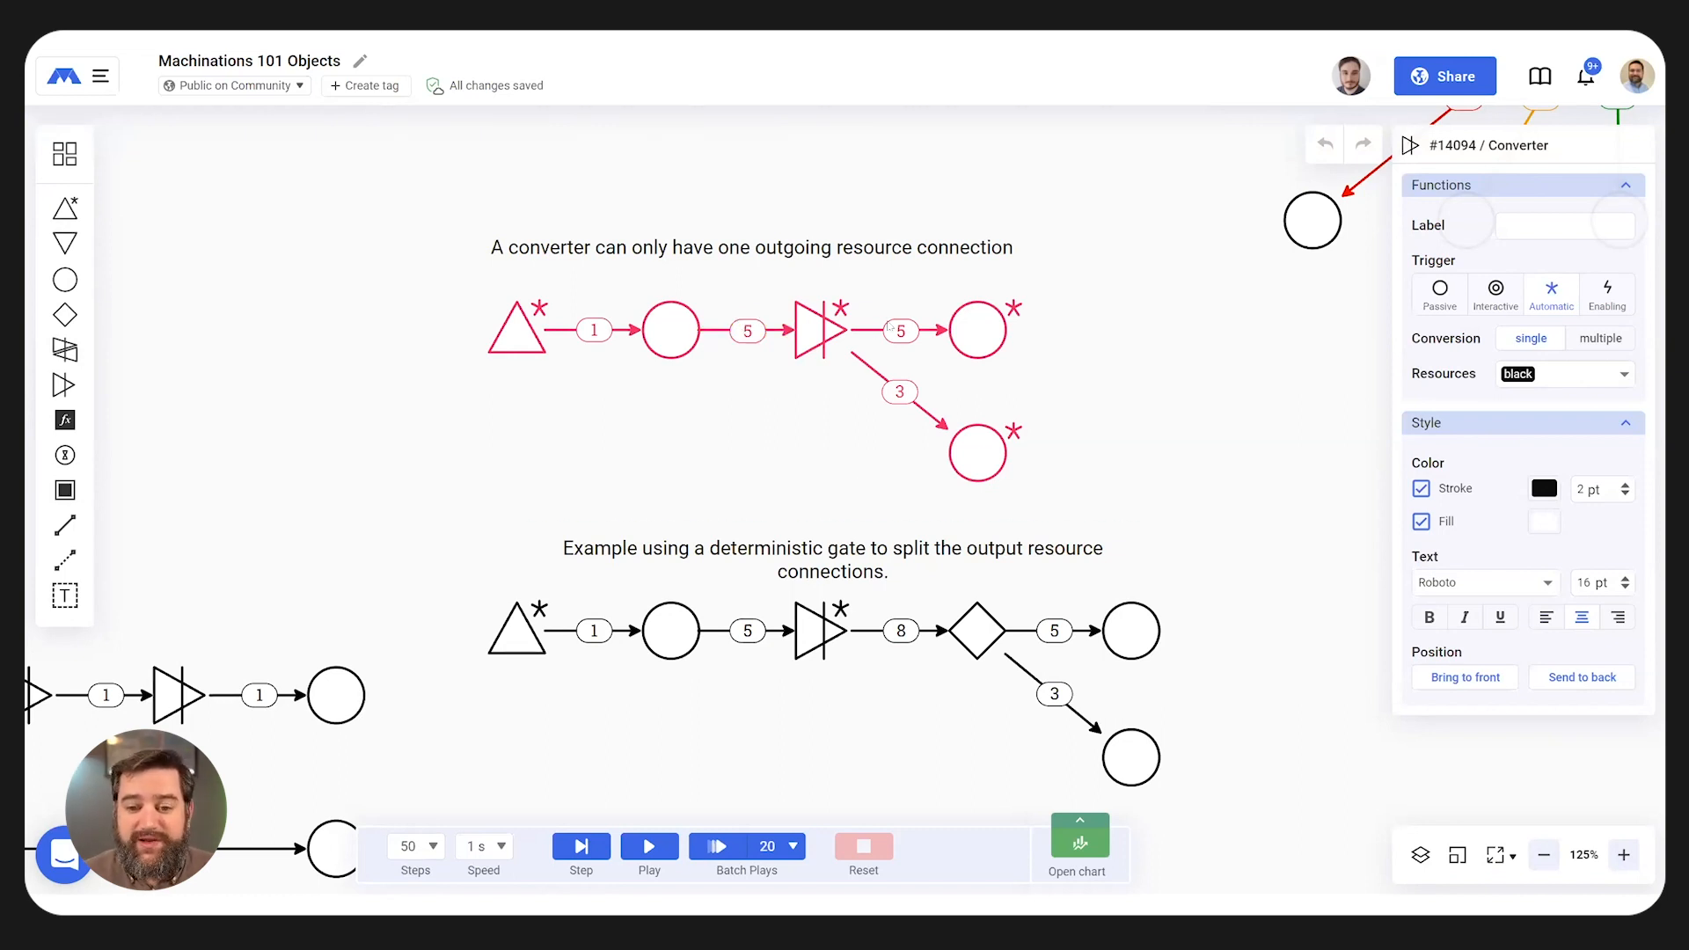
{"action": "left_click", "coordinate": [877, 373]}
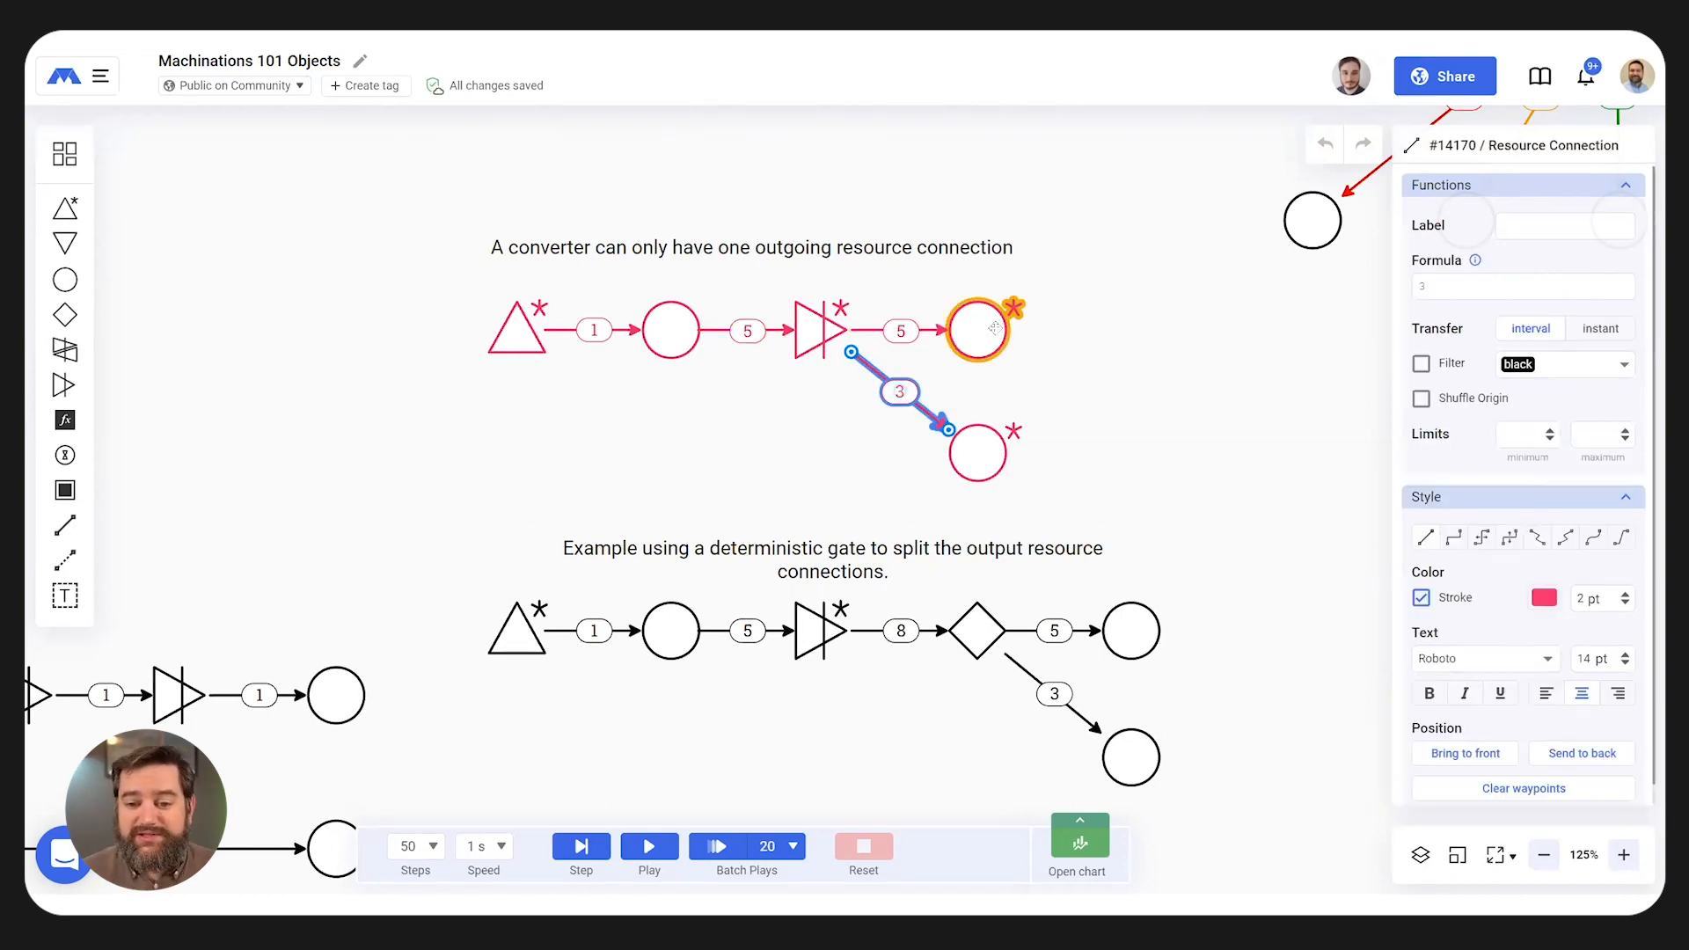
{"action": "left_click", "coordinate": [649, 846]}
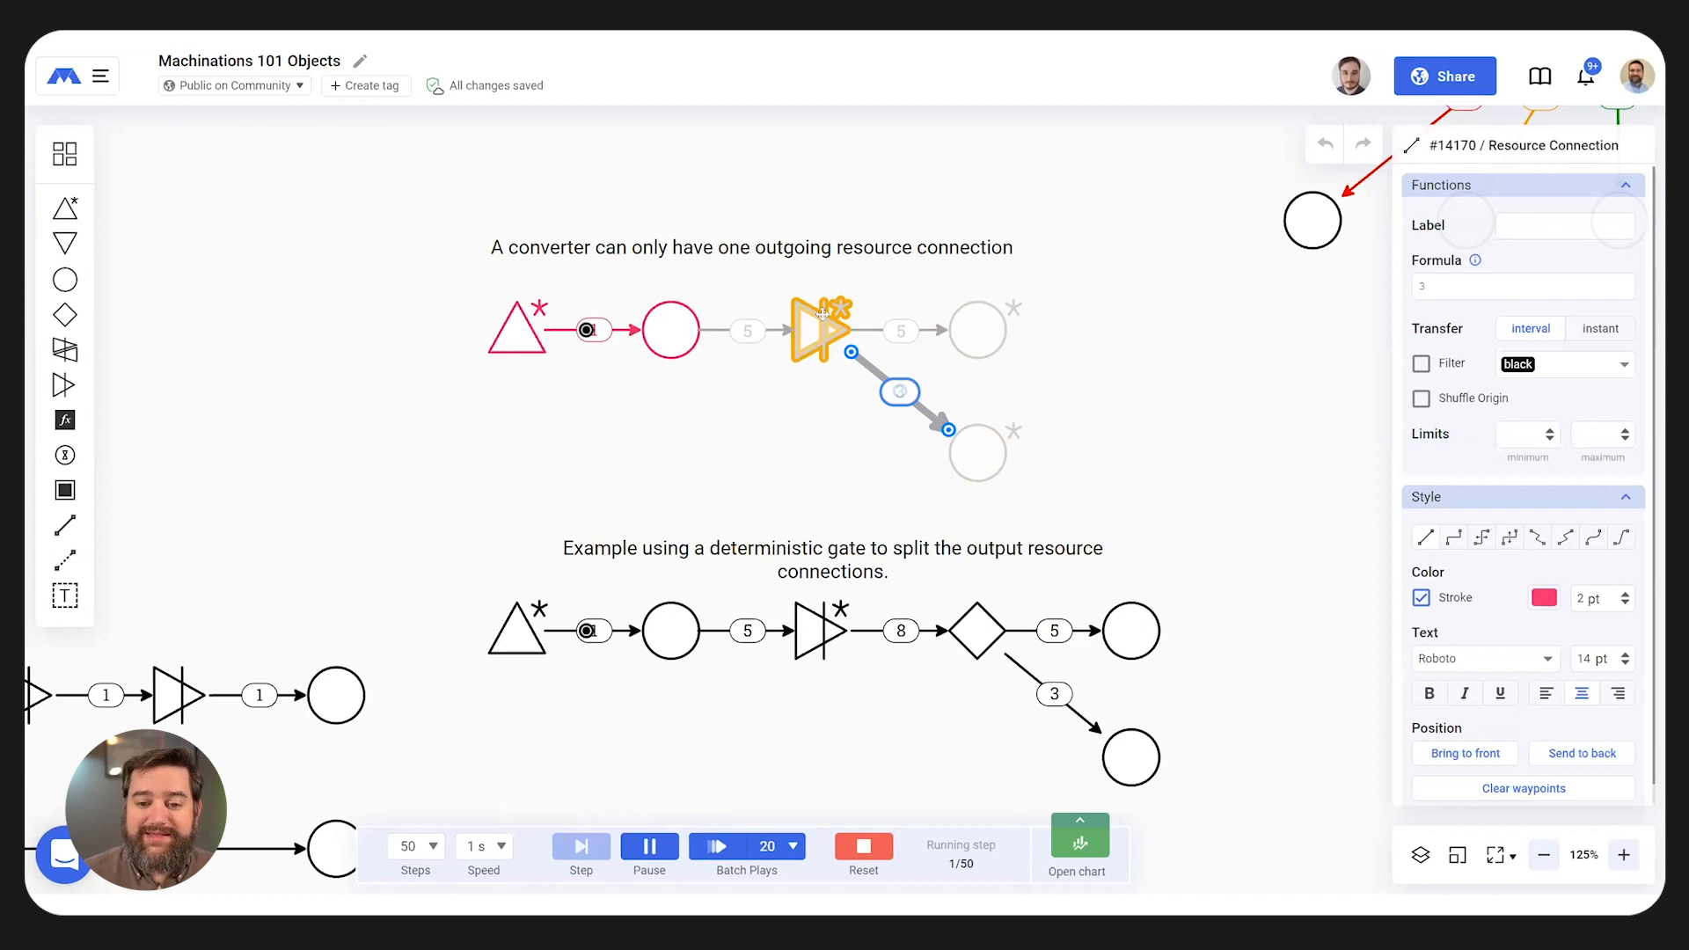
{"action": "mouse_move", "coordinate": [818, 326]}
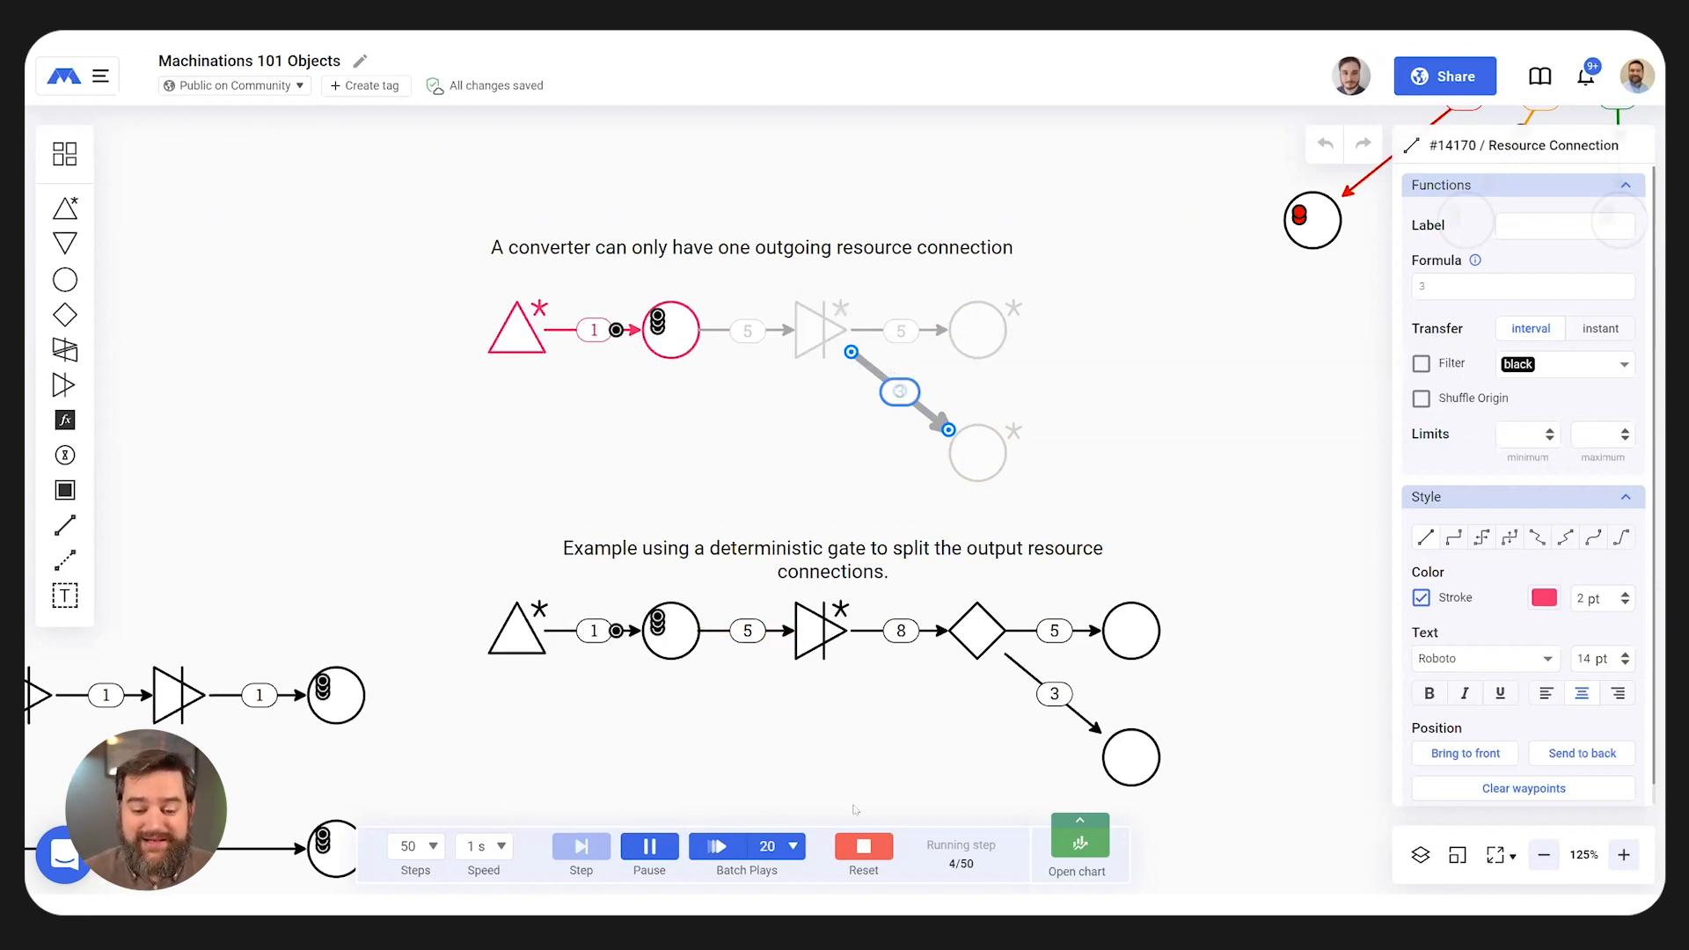
{"action": "left_click", "coordinate": [863, 846]}
- Run the example that splits converter output with a deterministic gate, and reset the simulation
{"action": "scroll", "coordinate": [810, 368], "scroll_direction": "down", "scroll_amount": 3}
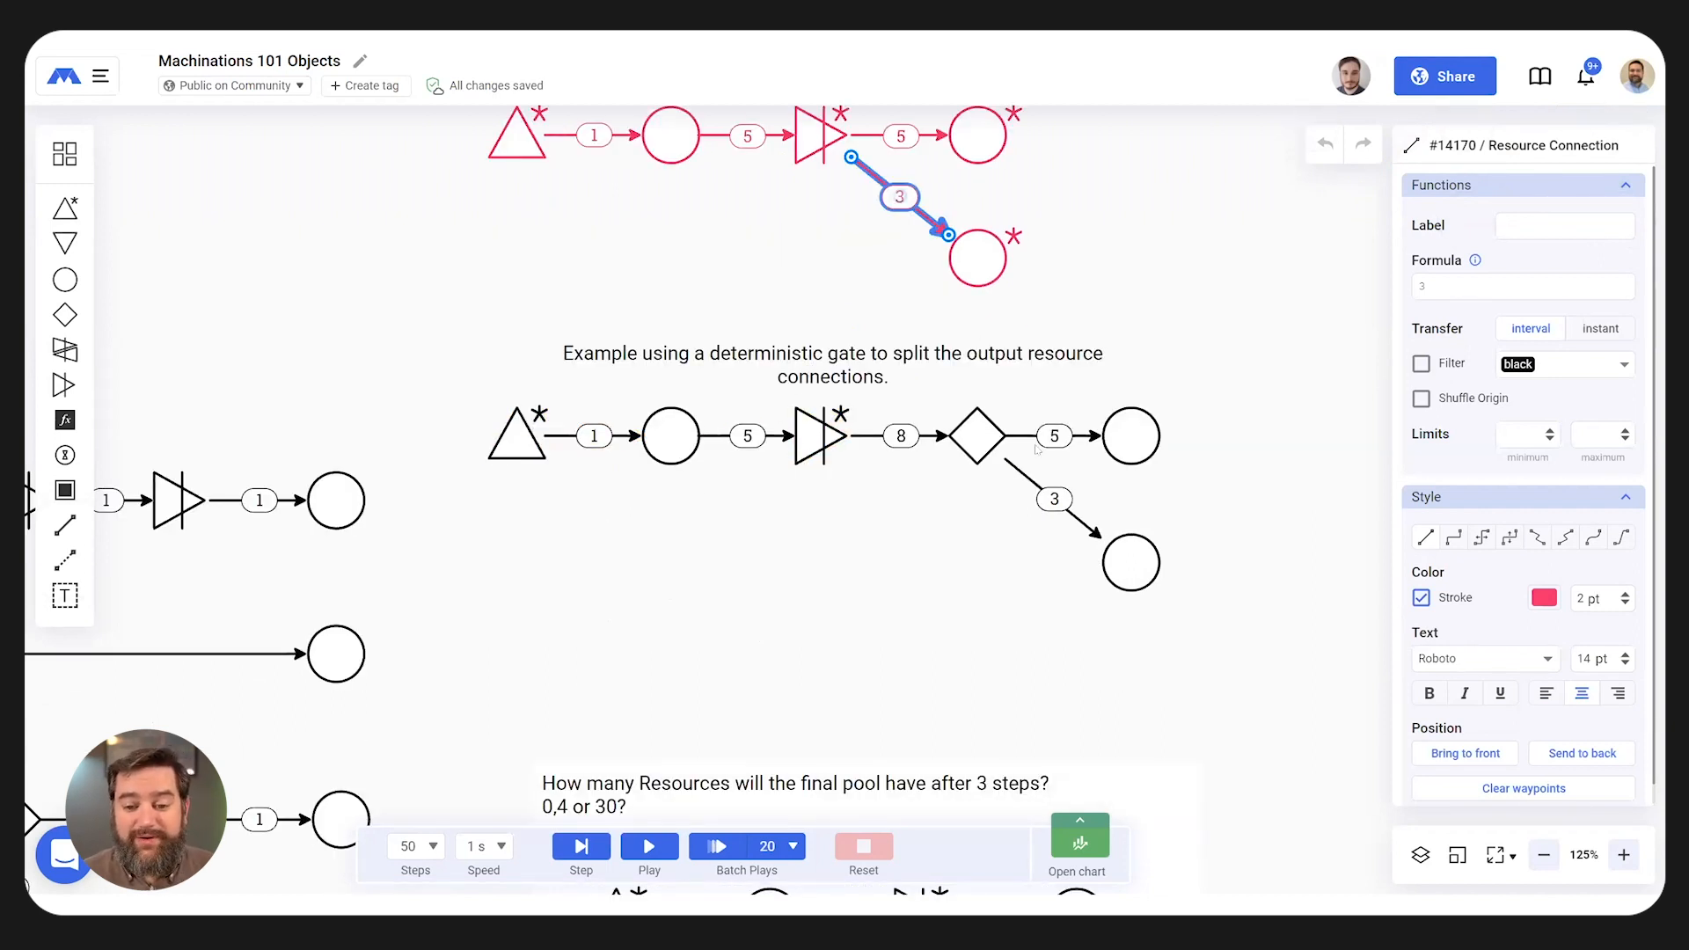
{"action": "left_click", "coordinate": [626, 843]}
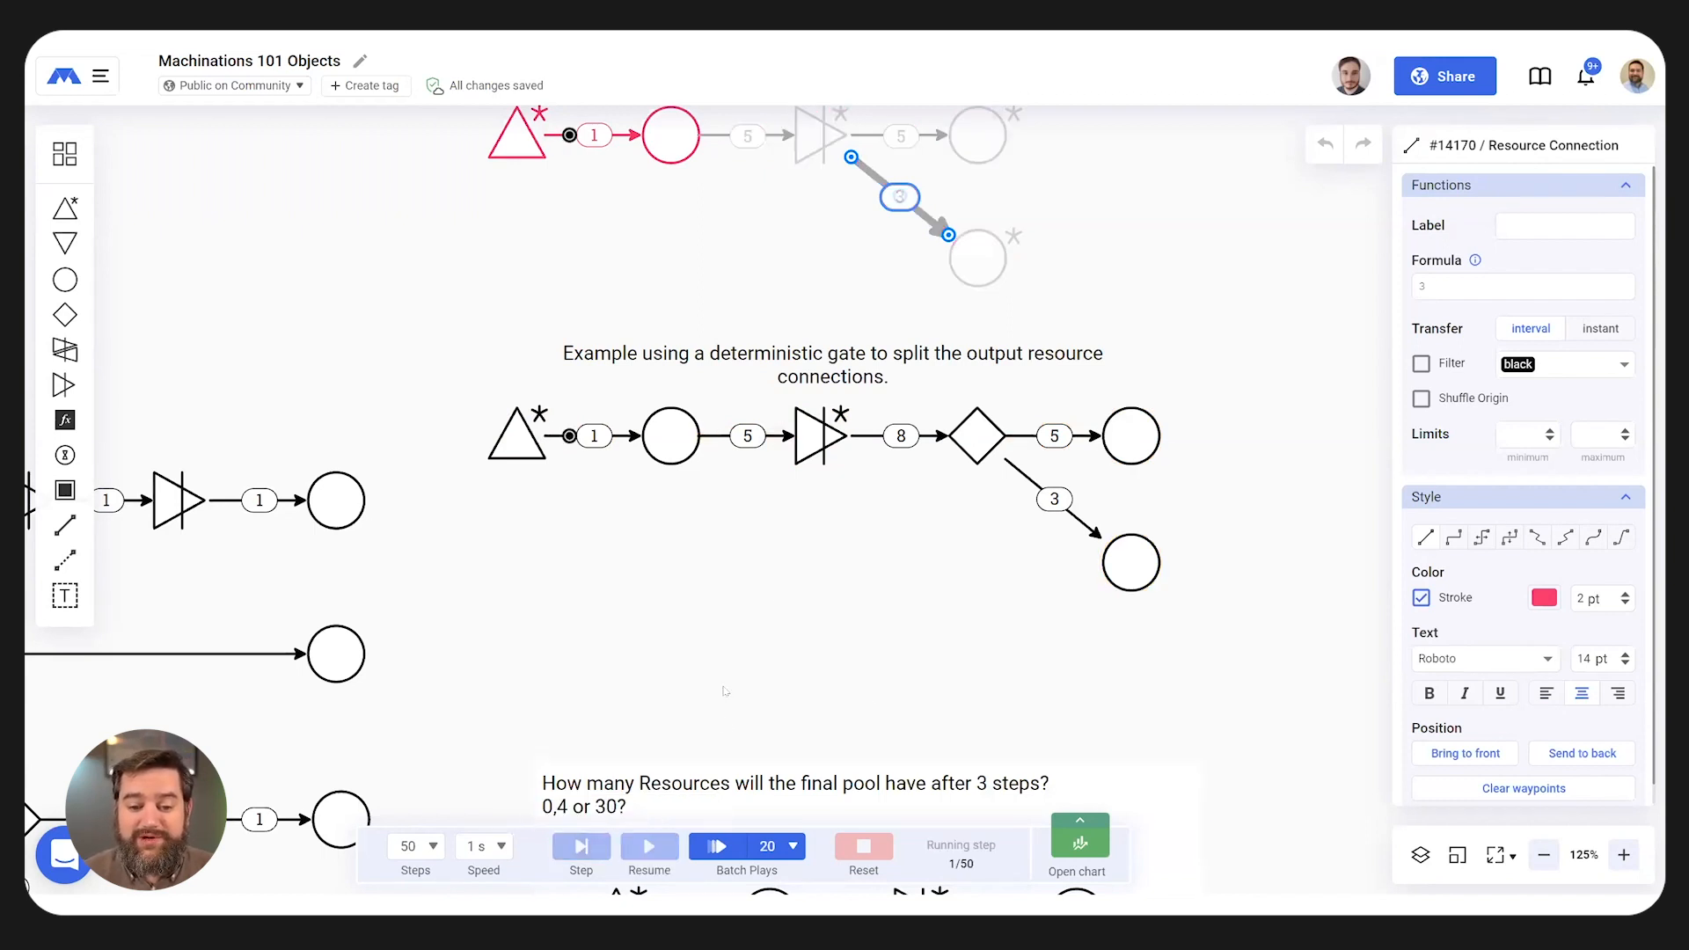
{"action": "left_click", "coordinate": [626, 843]}
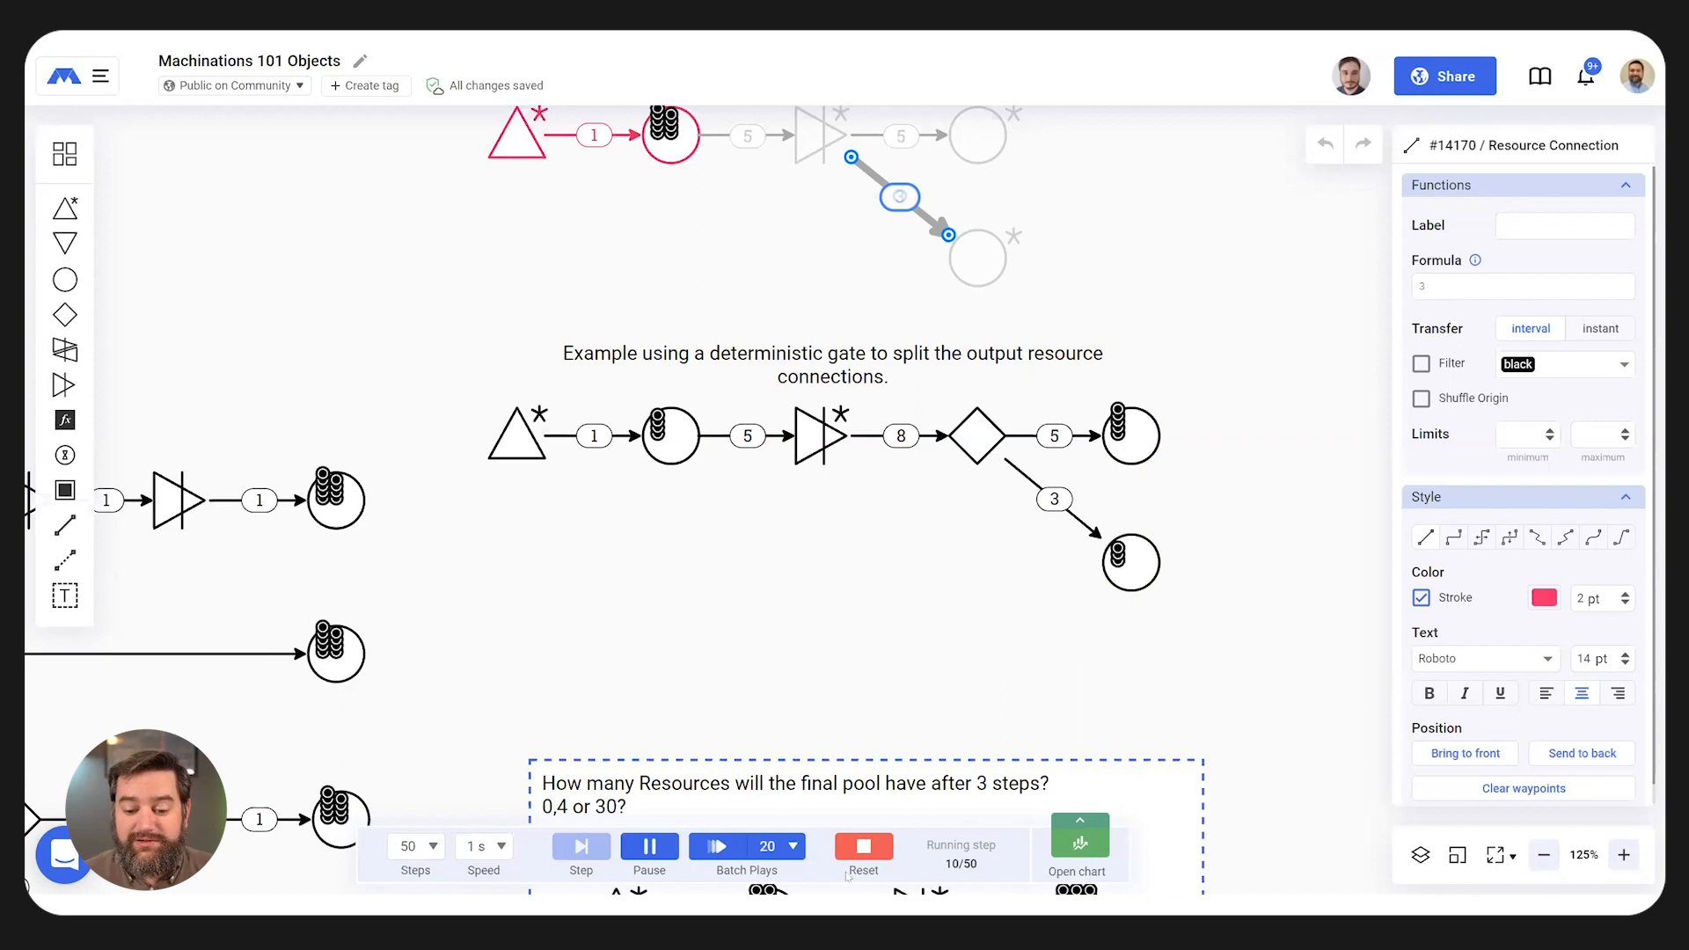
{"action": "left_click", "coordinate": [869, 846]}
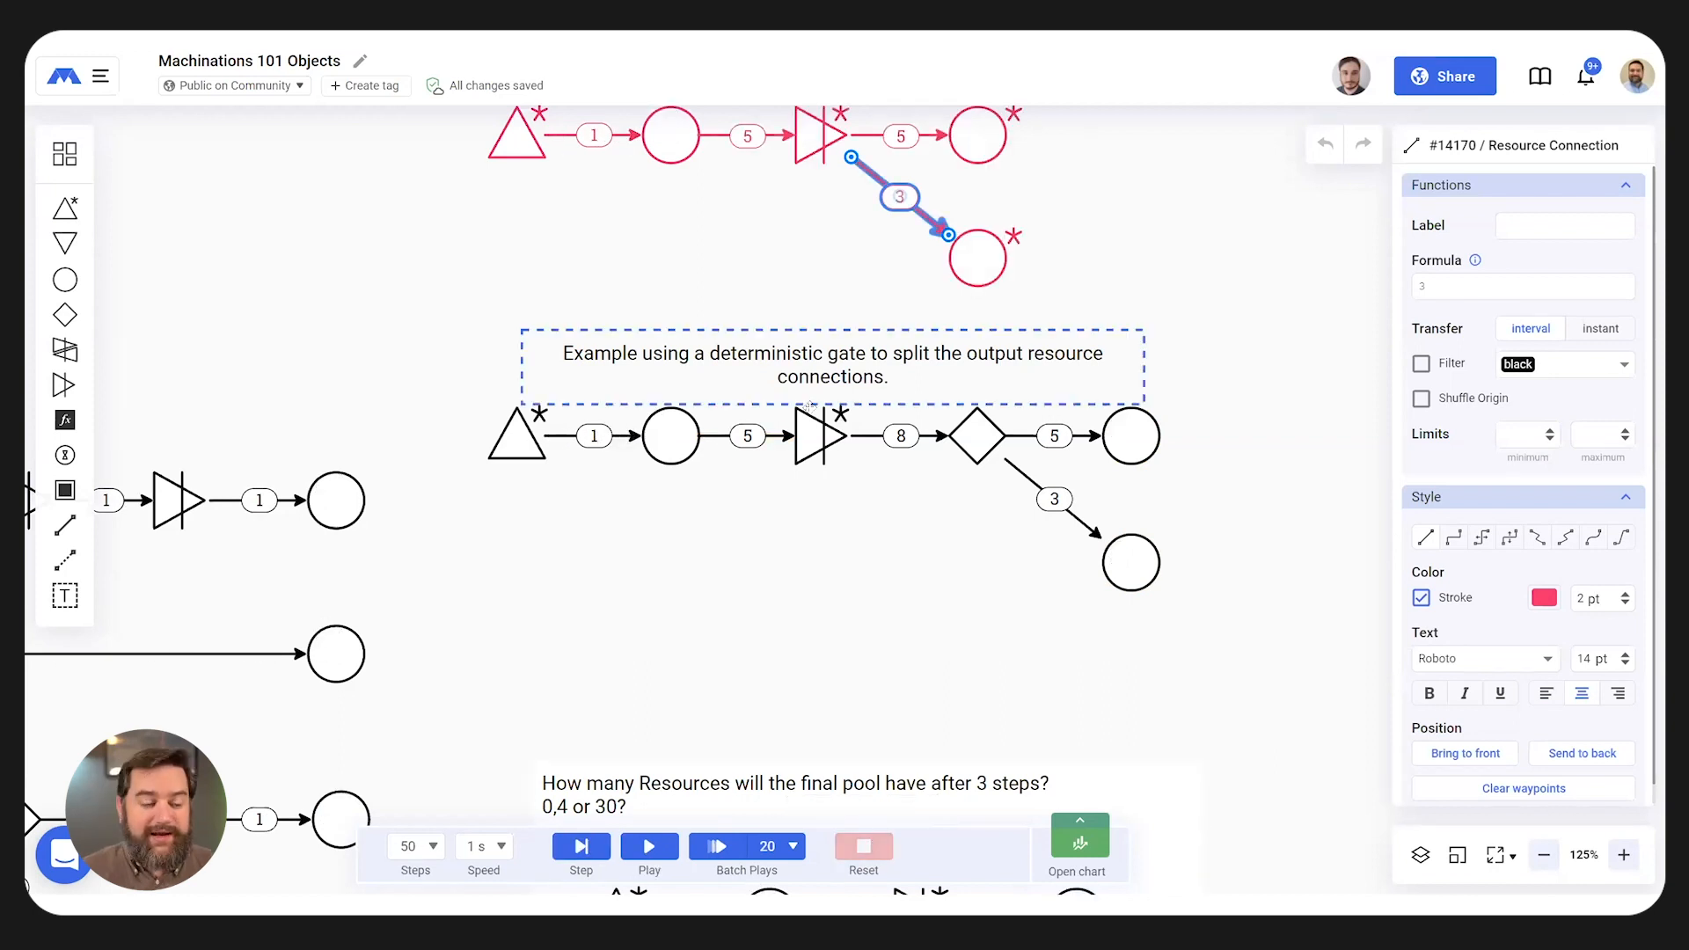
- Label the source in the red one-outgoing-connection example "Source"
{"action": "scroll", "coordinate": [809, 407], "scroll_direction": "down", "scroll_amount": 5}
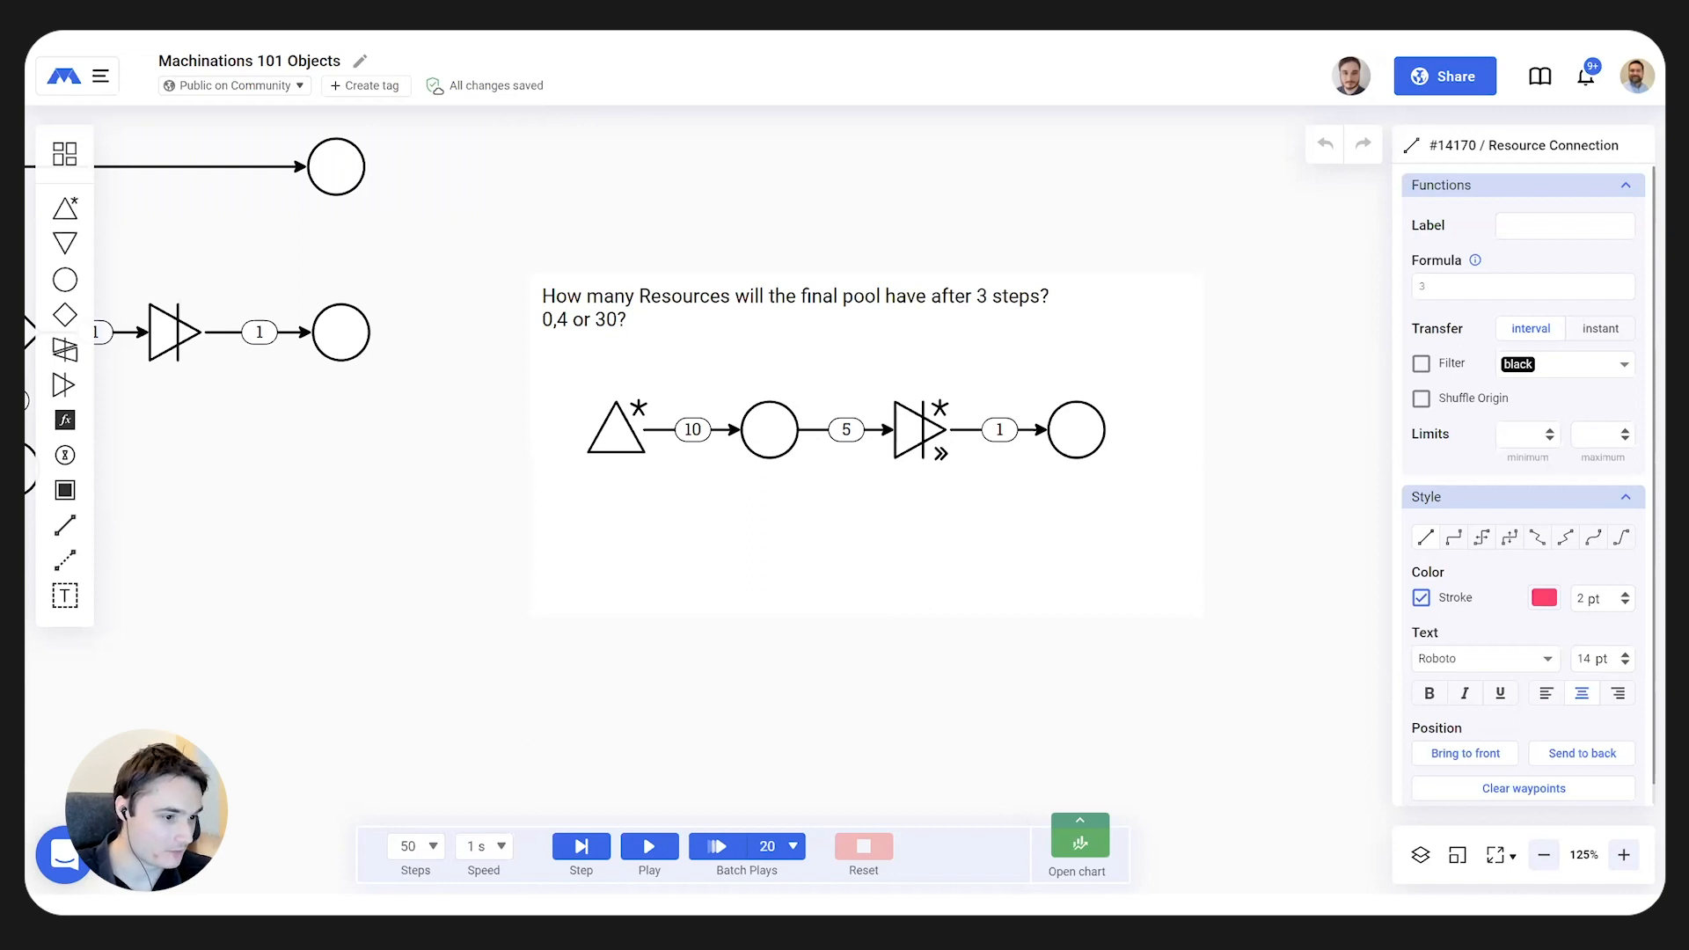
{"action": "left_click_drag", "start_coordinate": [482, 135], "coordinate": [683, 807]}
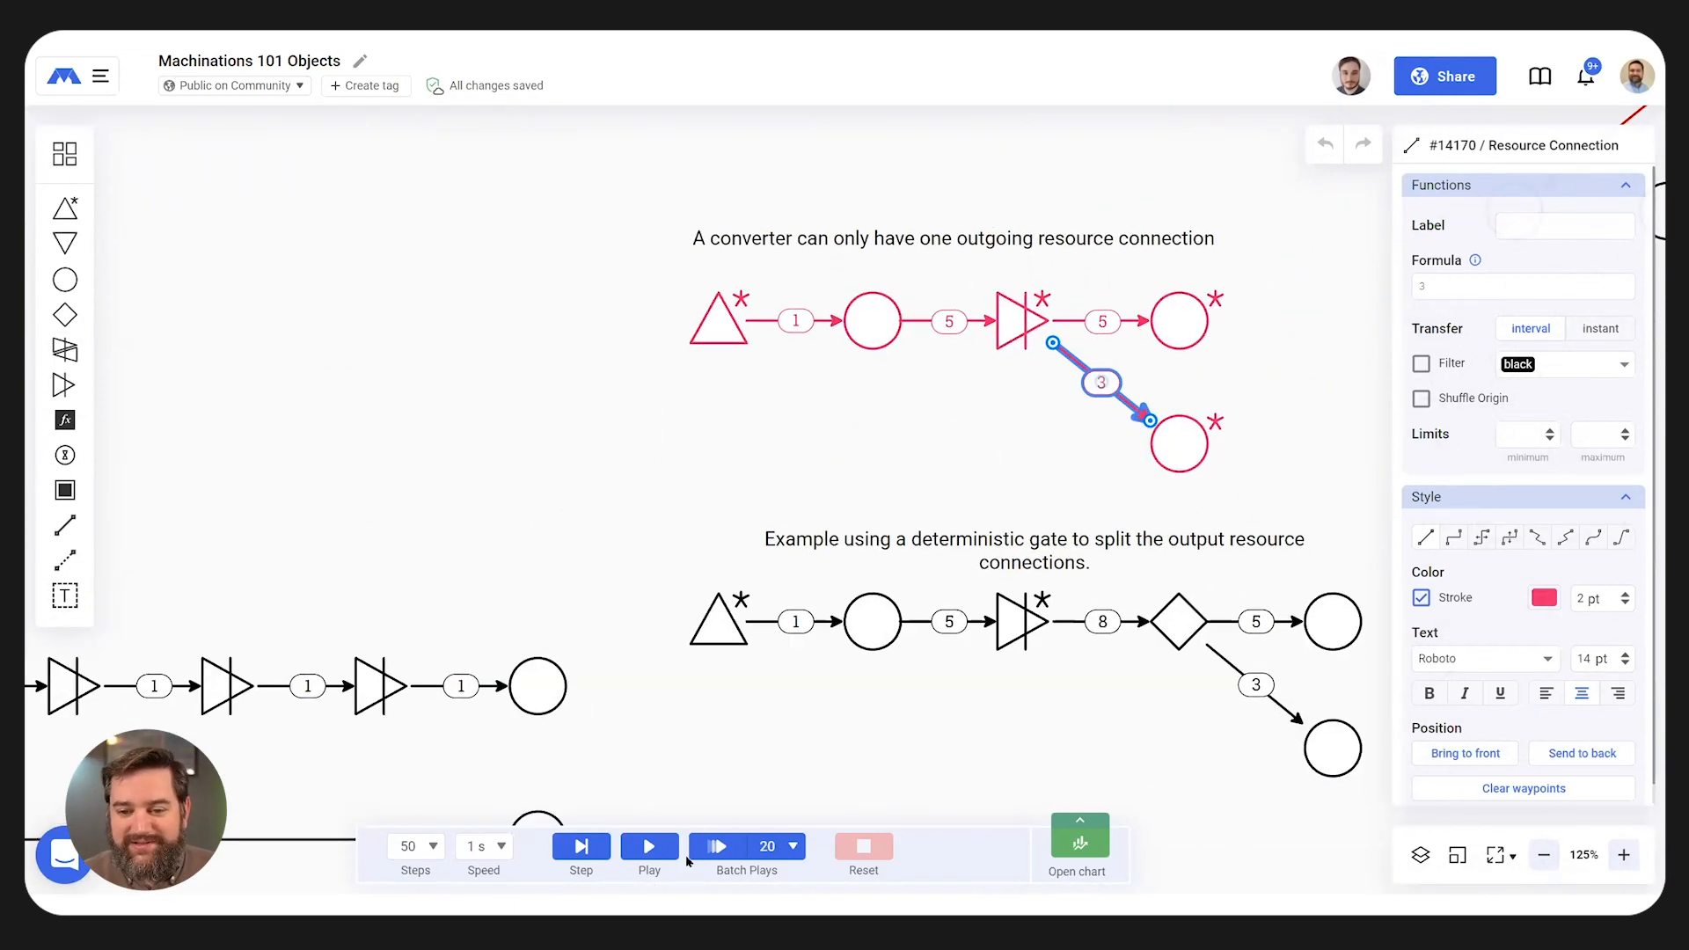
{"action": "right_click", "coordinate": [688, 860]}
{"action": "left_click", "coordinate": [717, 326]}
{"action": "left_click", "coordinate": [1554, 227]}
{"action": "type", "text": "Source"}
{"action": "key", "text": "Return"}
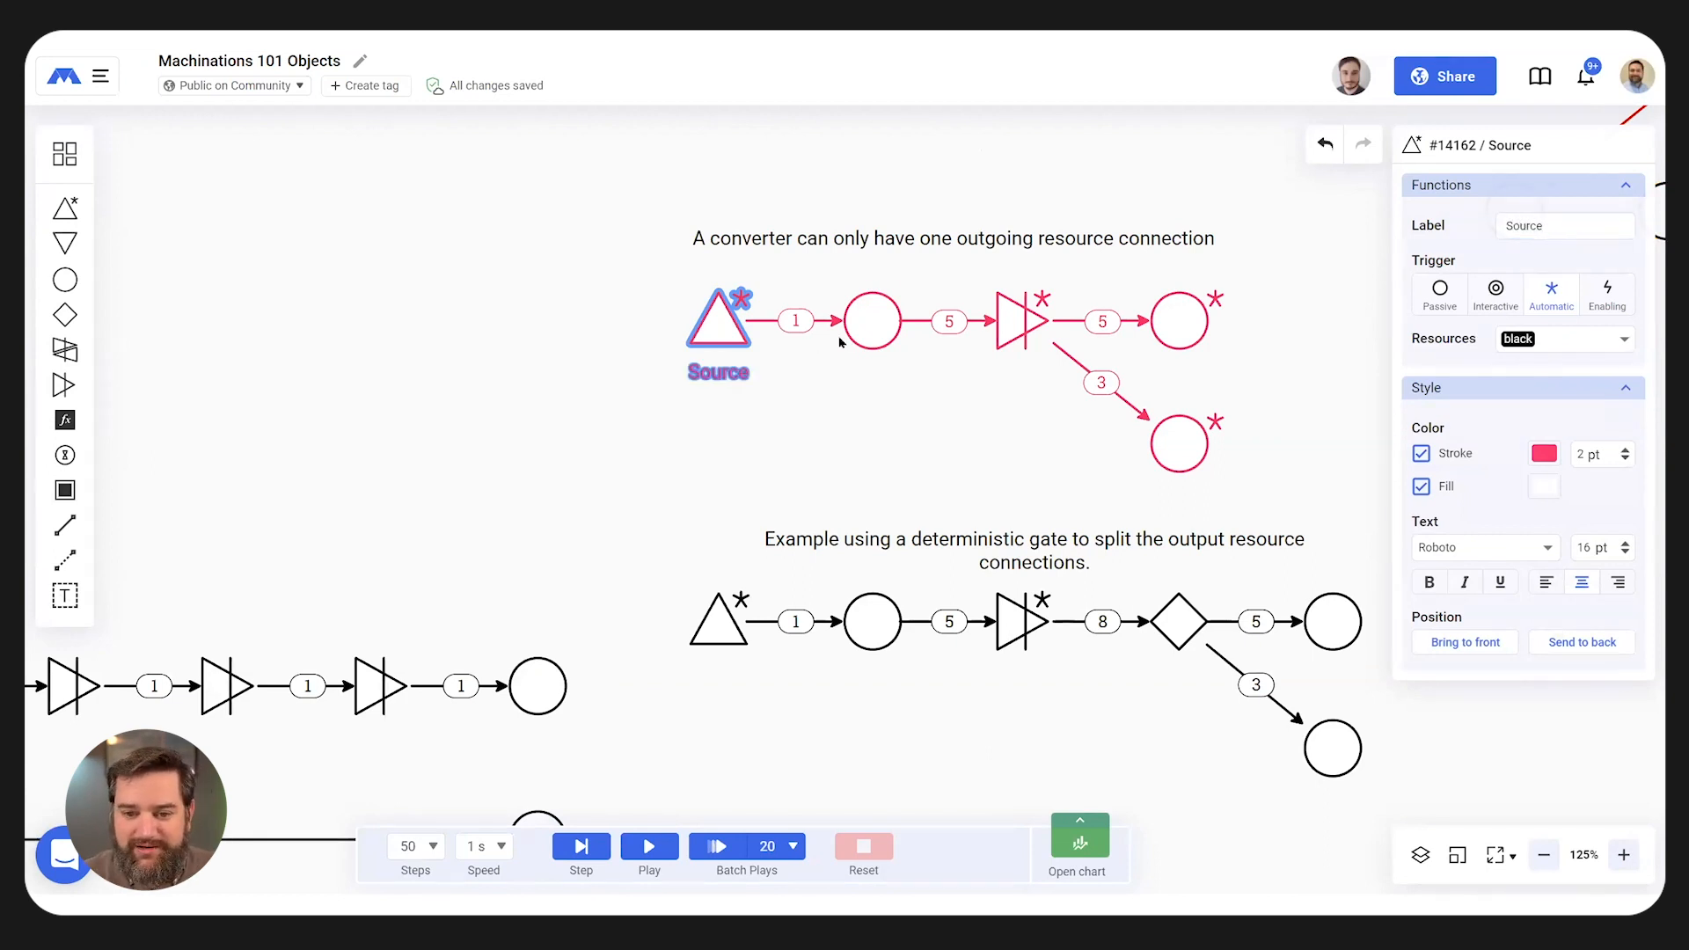
- Label the first pool in the red one-outgoing-connection example "Pool"
{"action": "left_click", "coordinate": [866, 324]}
{"action": "left_click", "coordinate": [1588, 224]}
{"action": "type", "text": "Poo"}
{"action": "key", "text": "Return"}
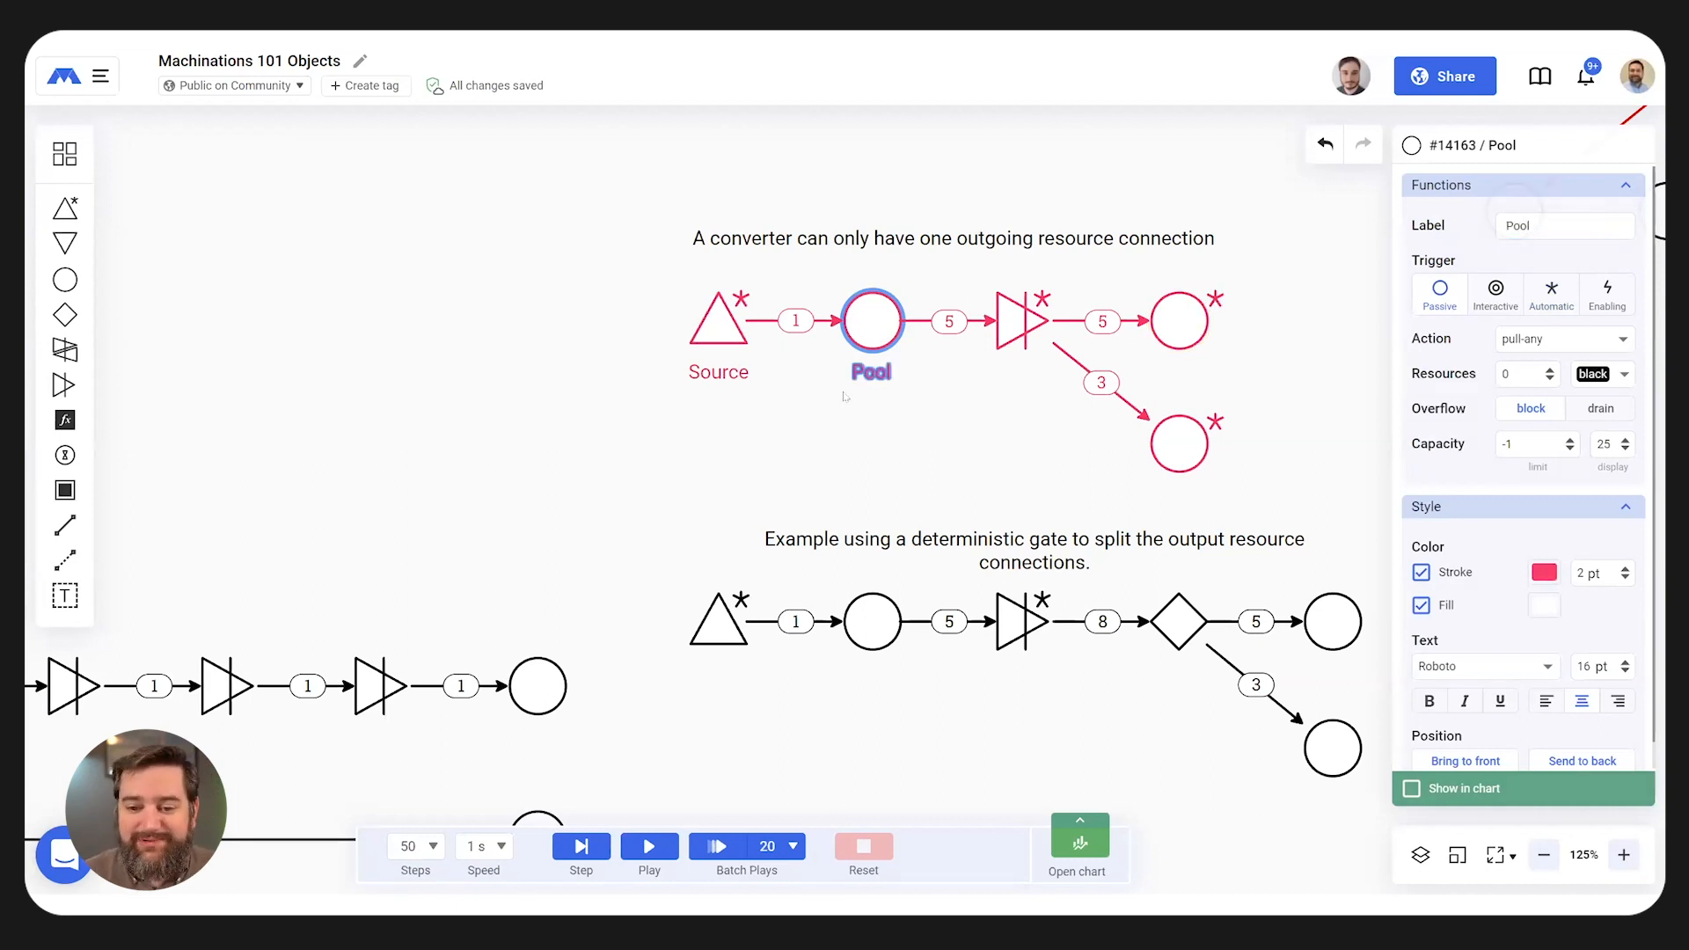
- Label the connection from the pool to the converter "Resource" and shift its label slightly toward the pool
{"action": "left_click", "coordinate": [946, 322]}
{"action": "left_click", "coordinate": [1531, 220]}
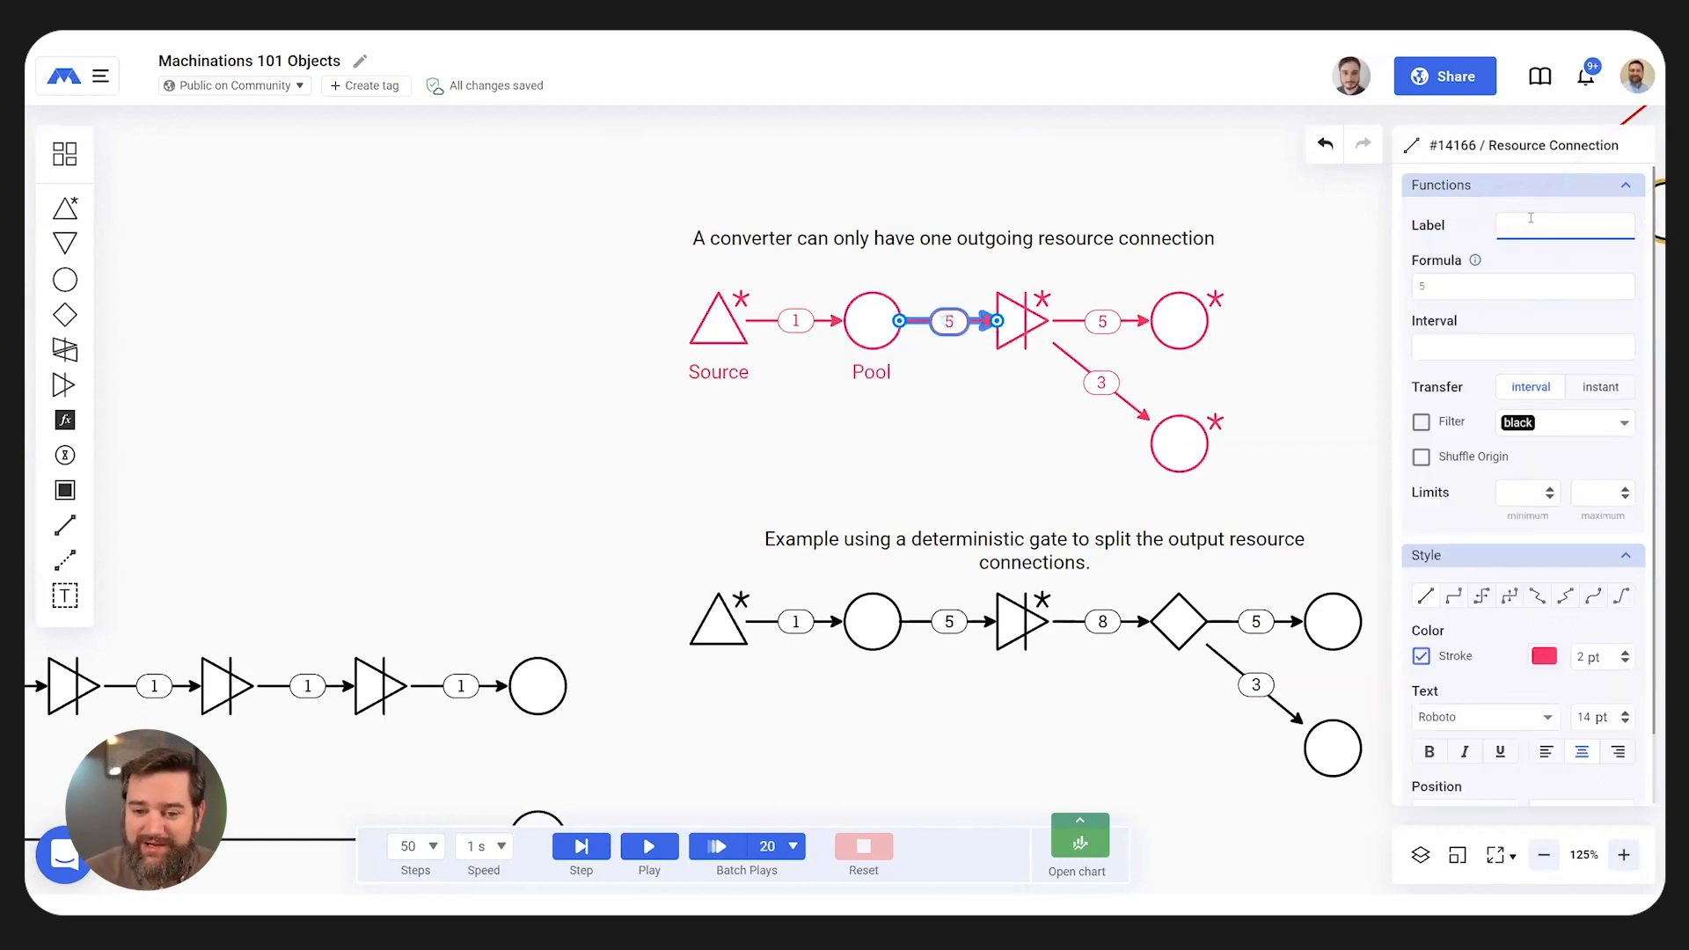
{"action": "type", "text": "Resource"}
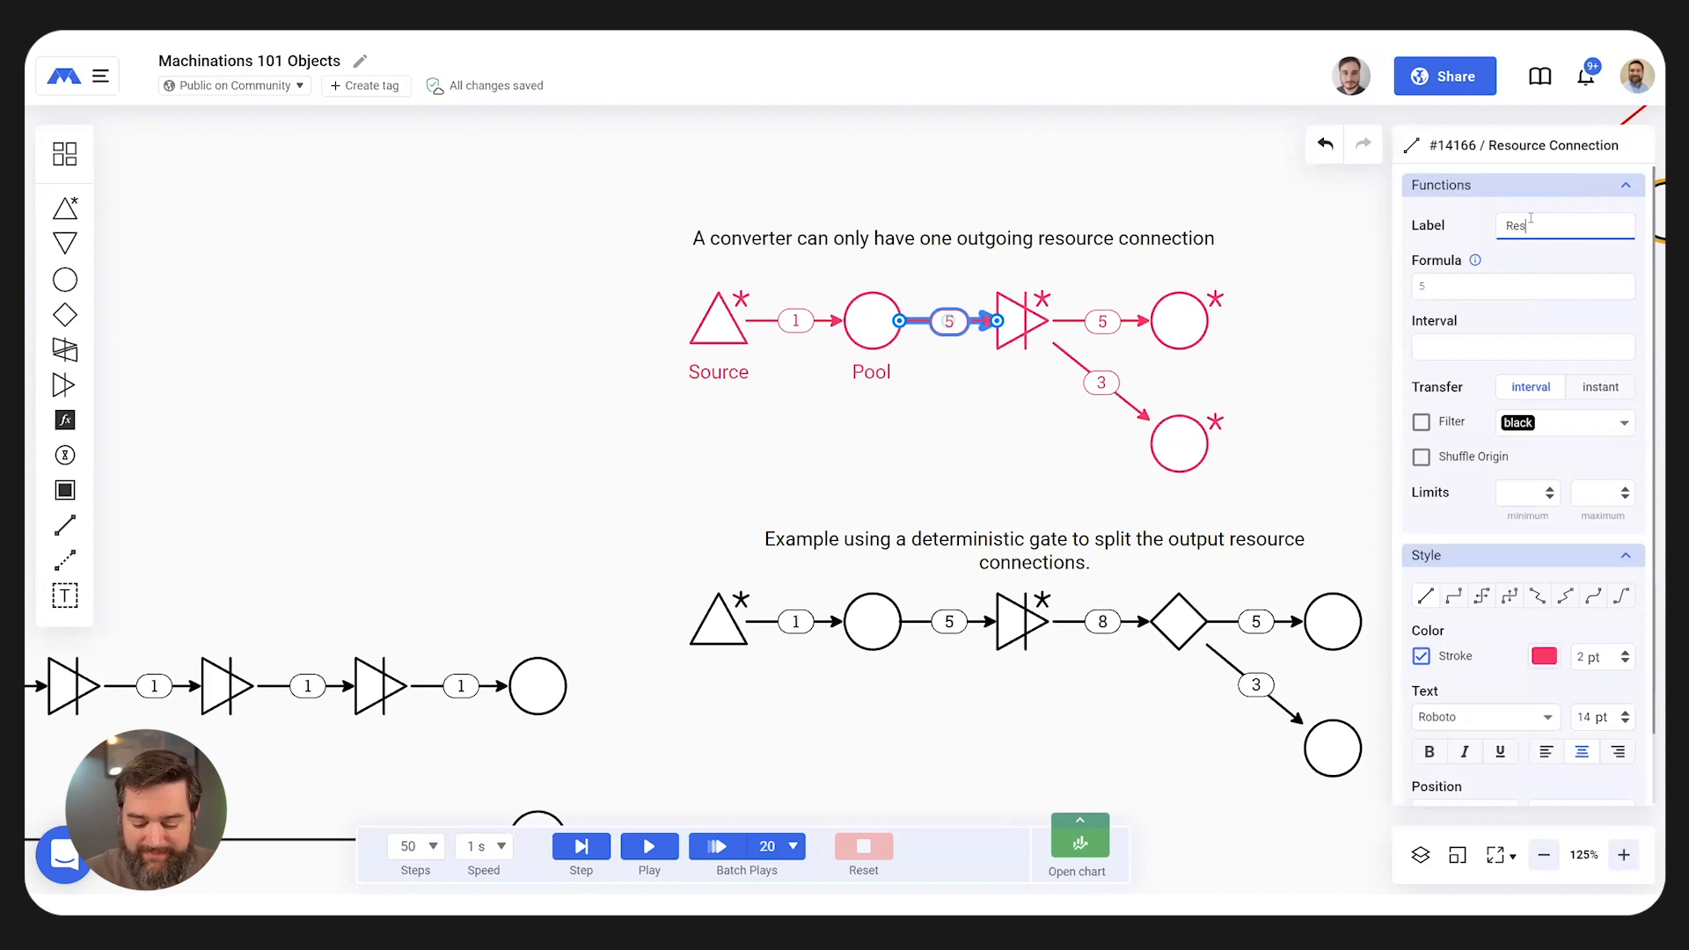
{"action": "key", "text": "Return"}
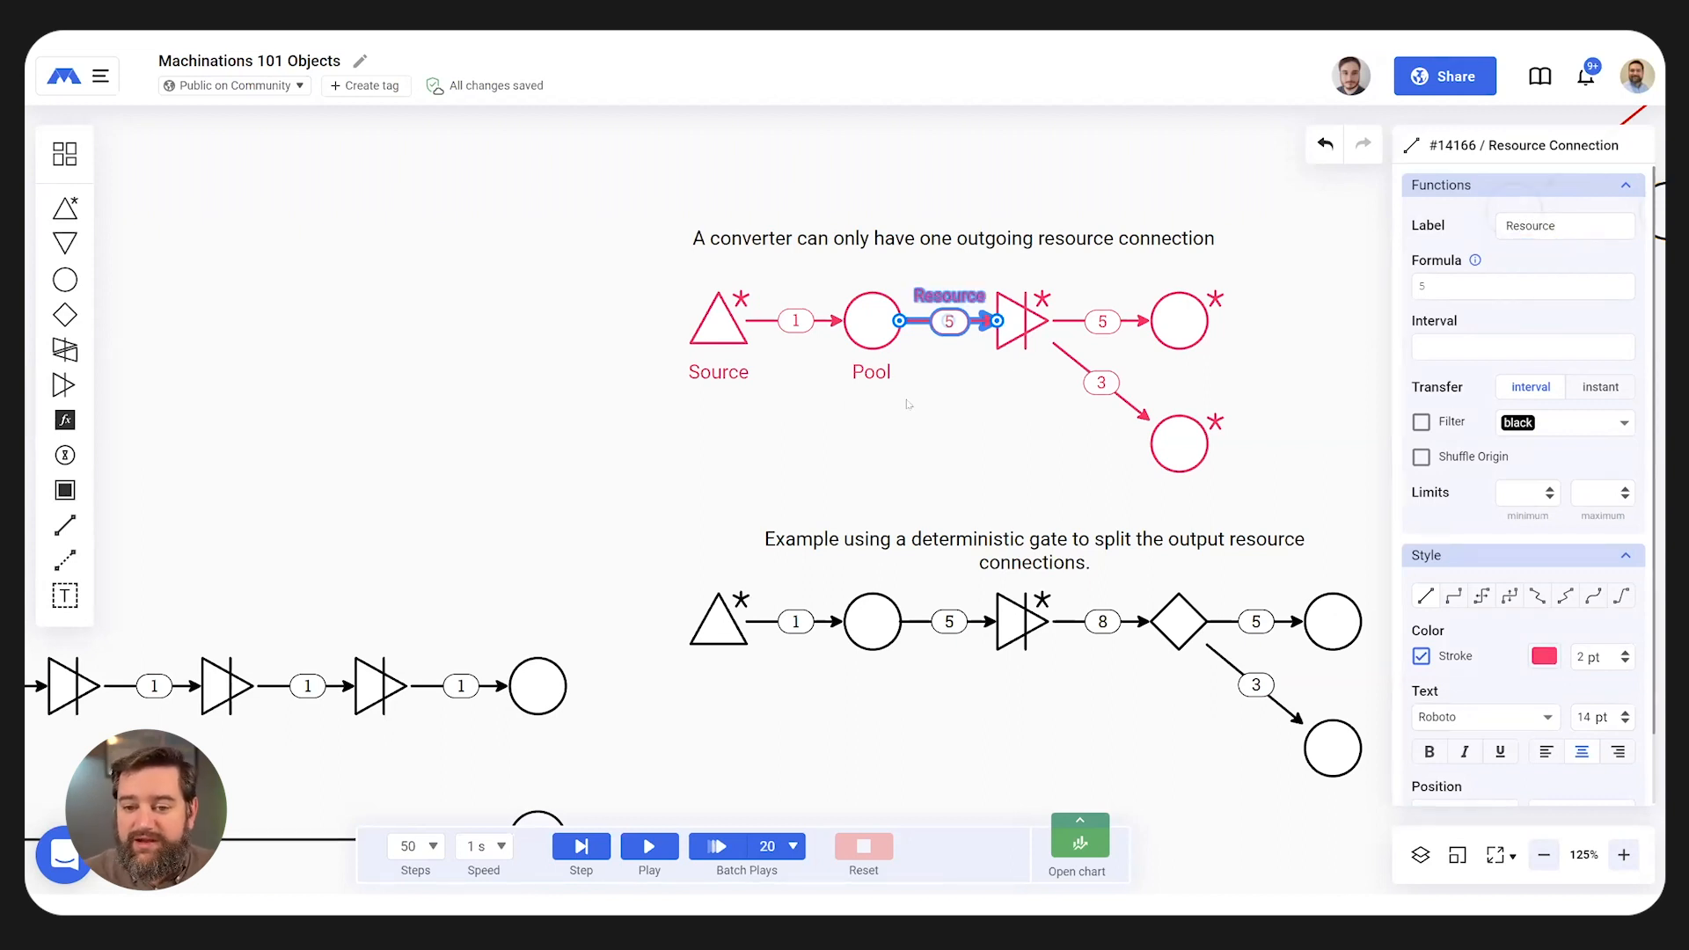
{"action": "left_click", "coordinate": [907, 403]}
{"action": "left_click_drag", "start_coordinate": [945, 324], "coordinate": [940, 321]}
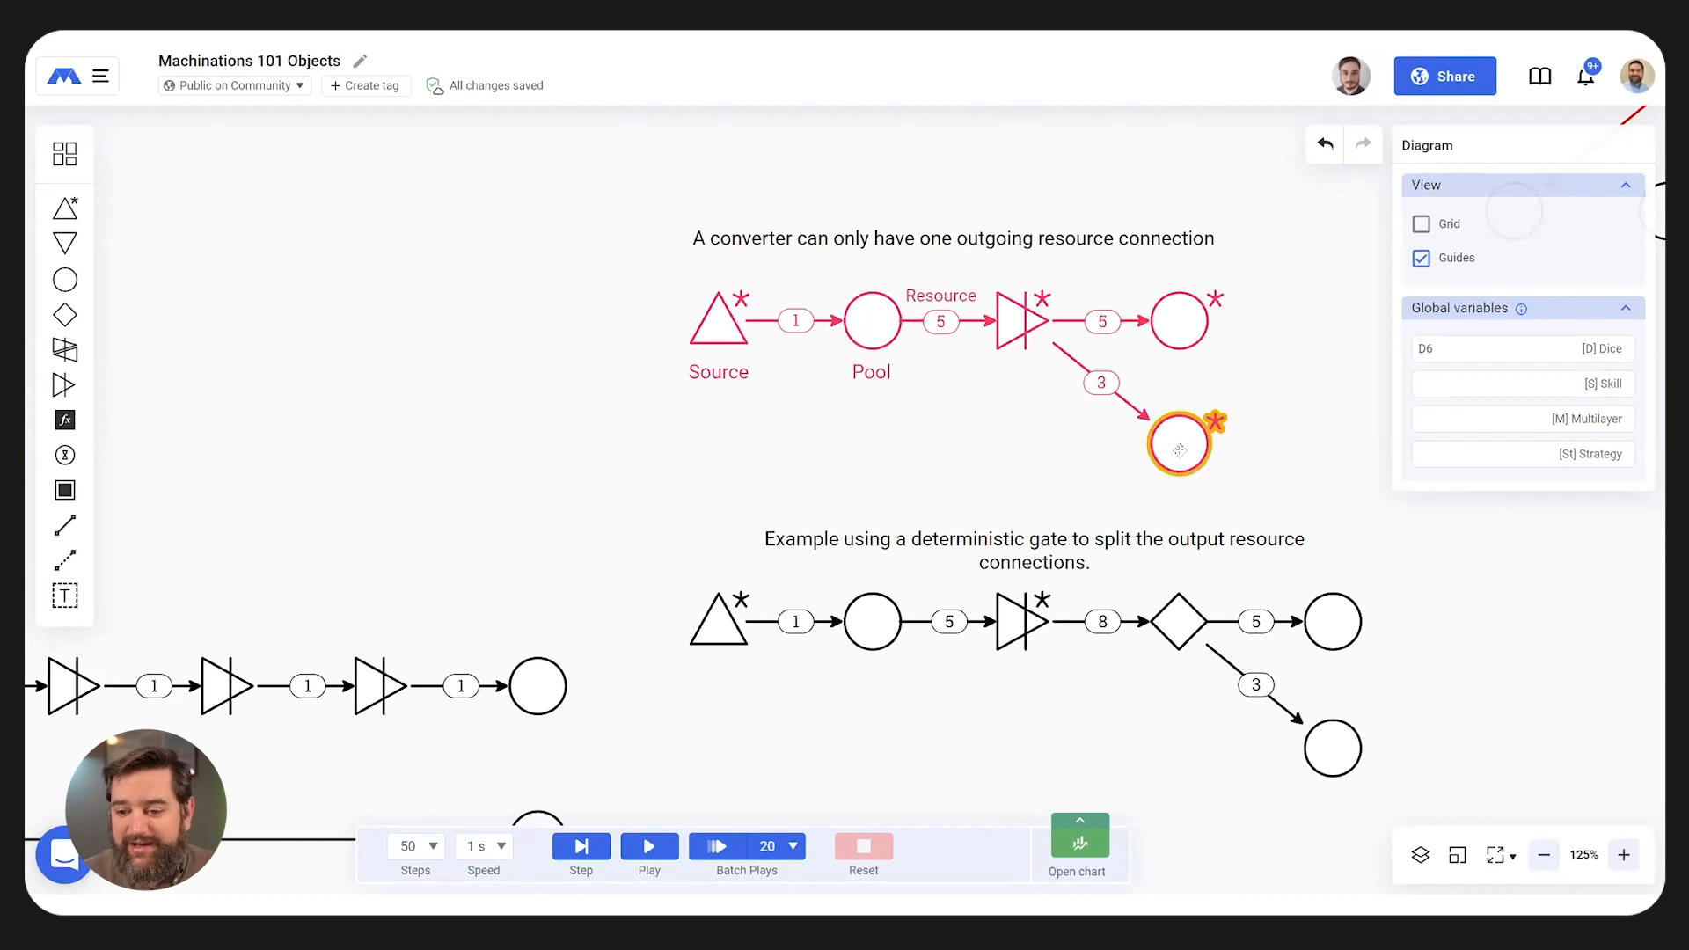
- Label the converter in the red one-outgoing-connection example "Converter"
{"action": "left_click", "coordinate": [1021, 321]}
{"action": "left_click", "coordinate": [1537, 230]}
{"action": "type", "text": "Converter"}
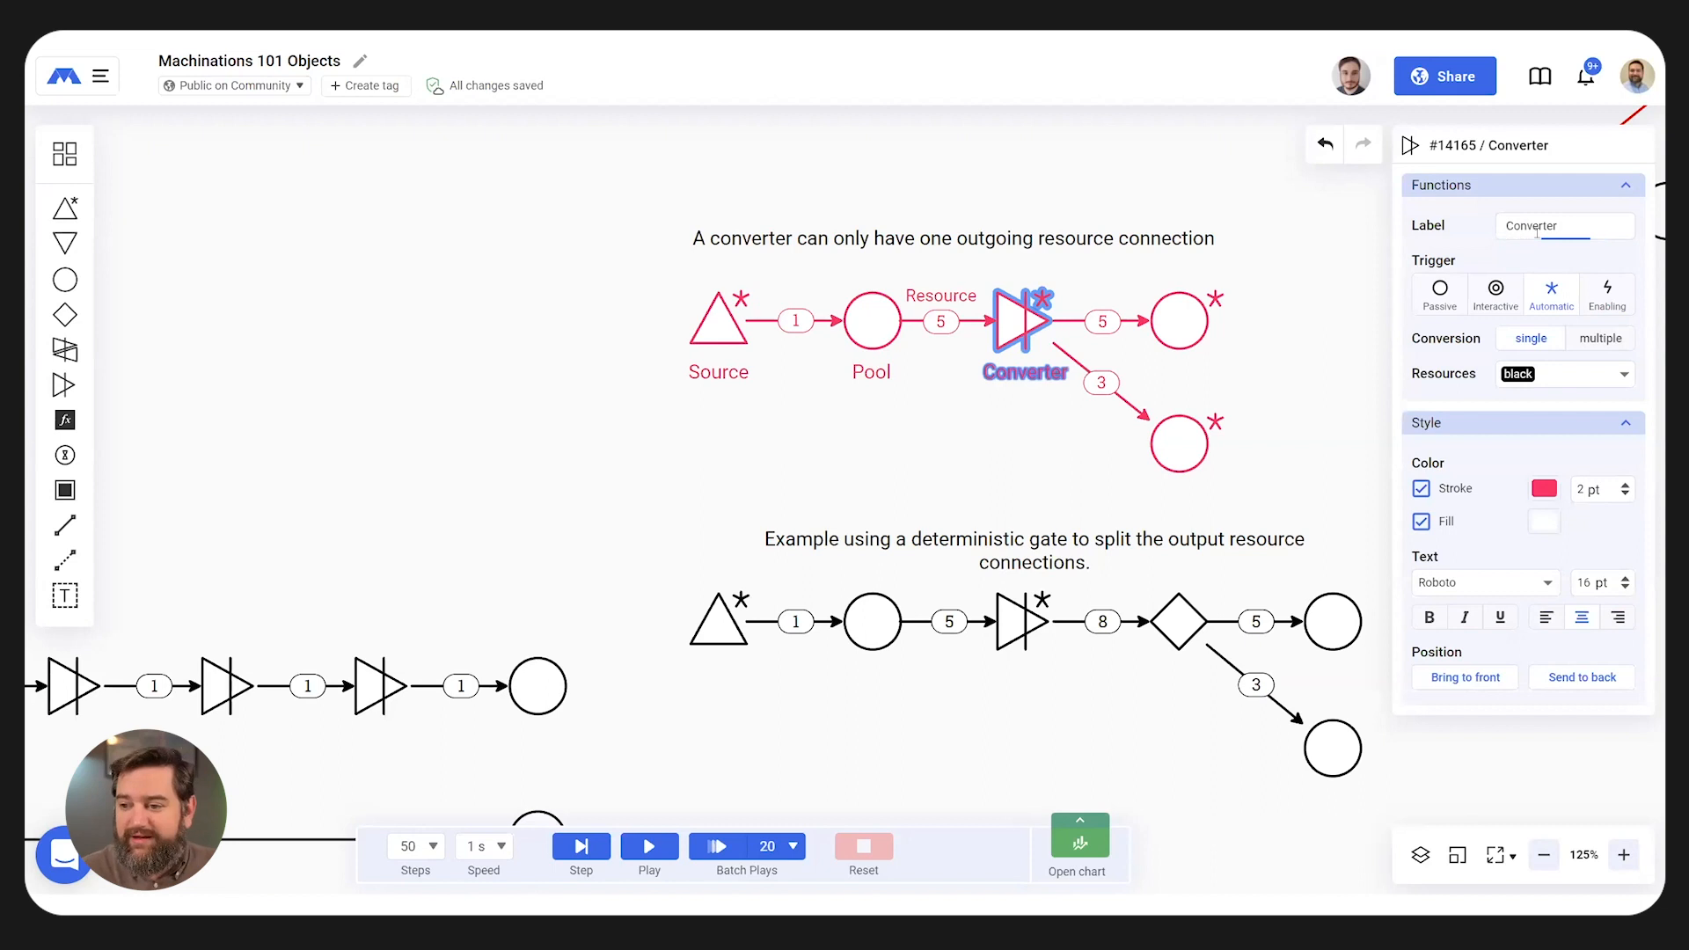
{"action": "left_click", "coordinate": [1022, 376]}
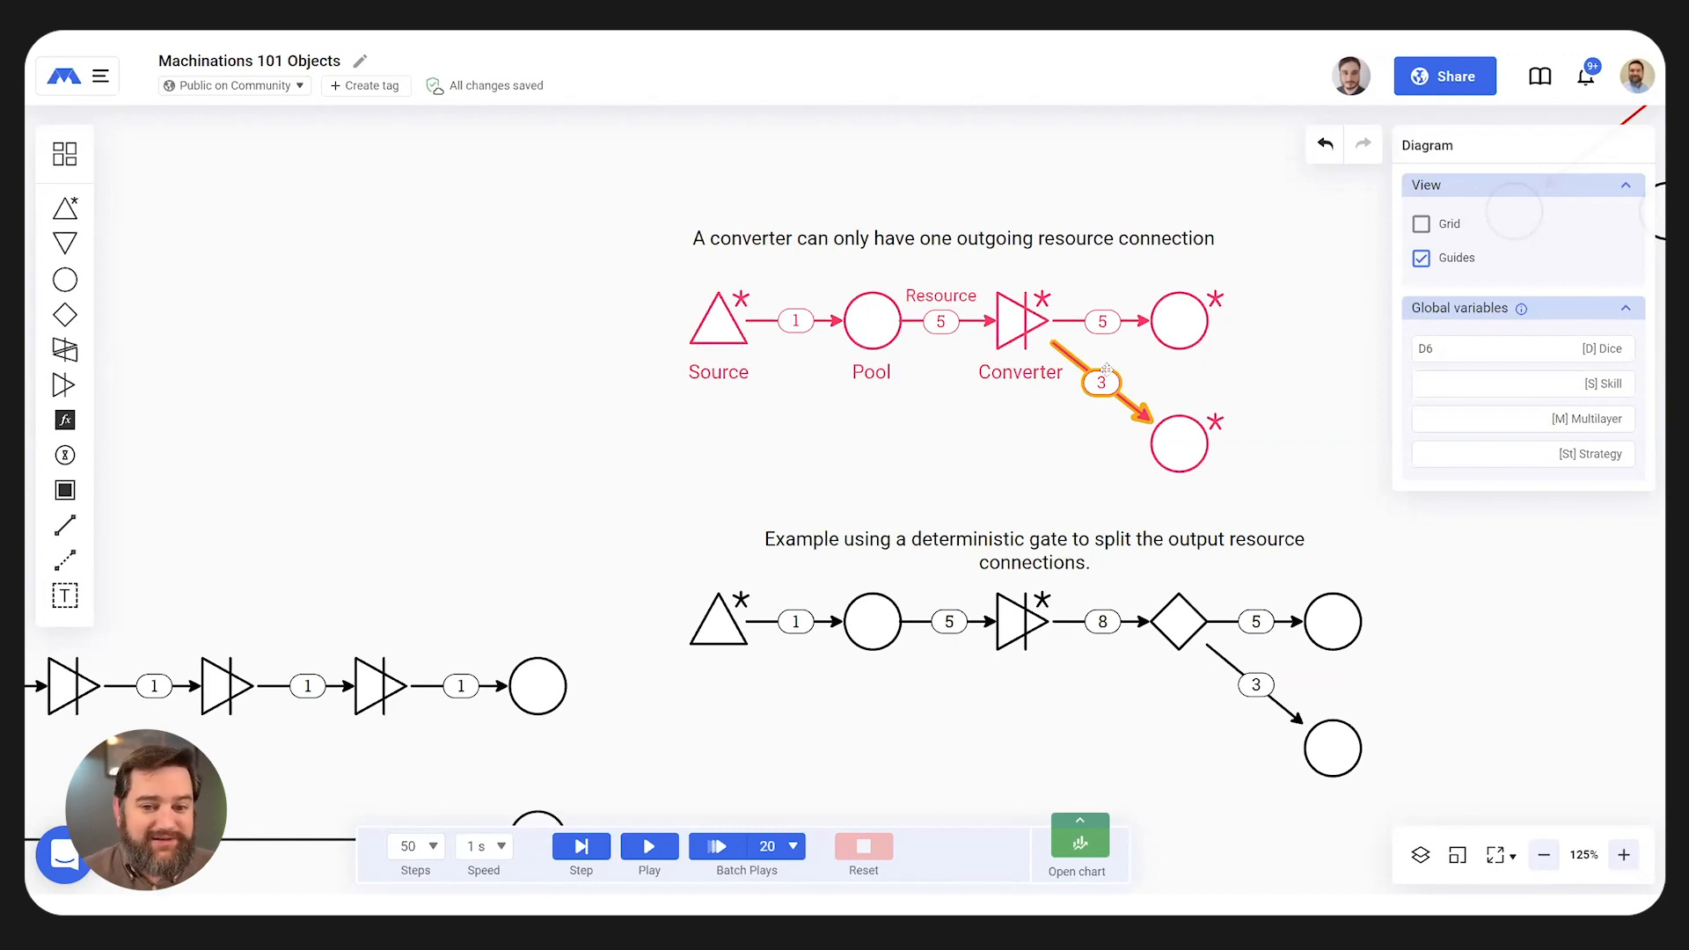
- Label the pool between the source and the converter in the deterministic gate example "Coins"
{"action": "scroll", "coordinate": [862, 612], "scroll_direction": "down", "scroll_amount": 3}
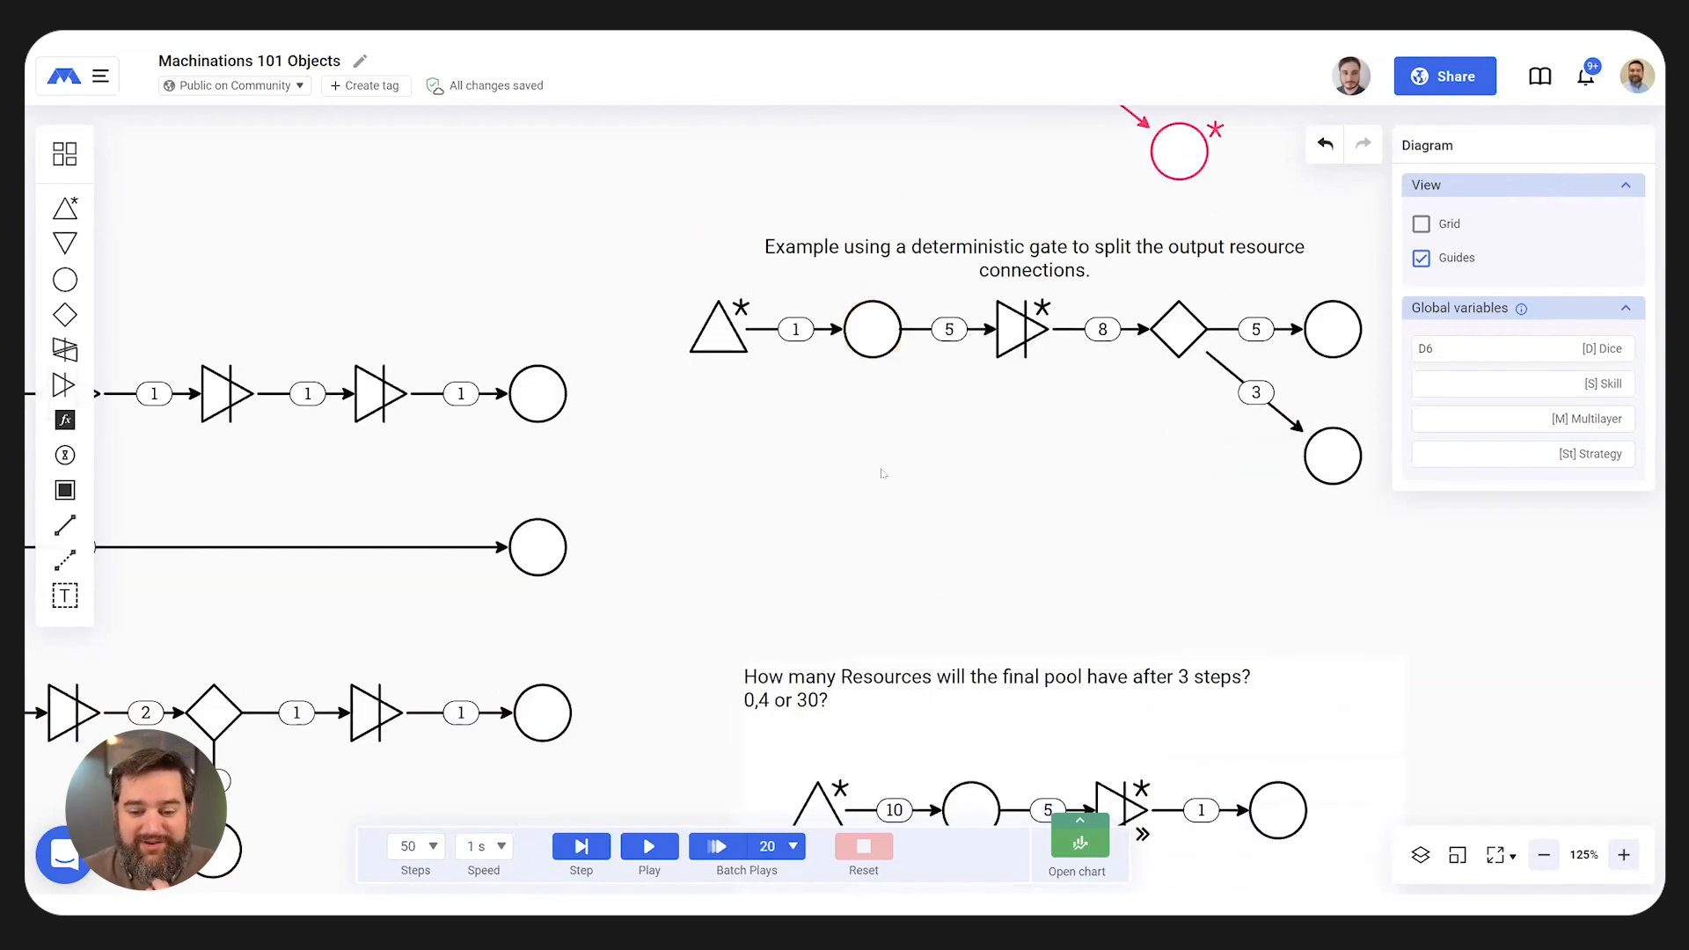
{"action": "left_click", "coordinate": [869, 313]}
{"action": "left_click", "coordinate": [1563, 222]}
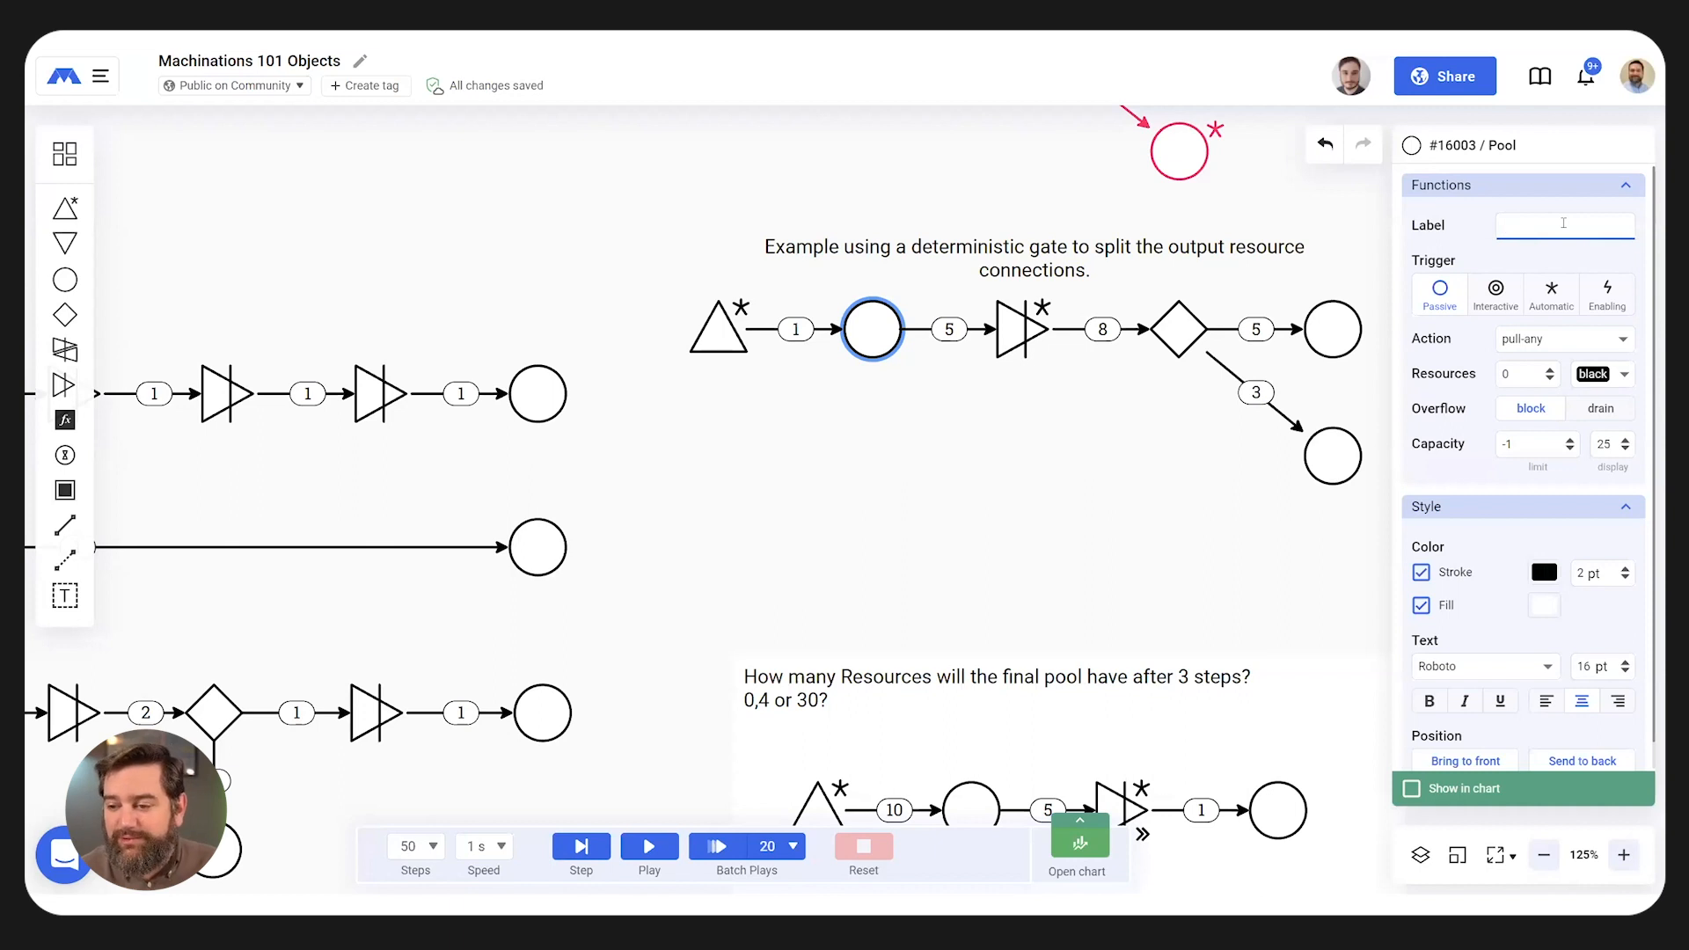
{"action": "type", "text": "Coins"}
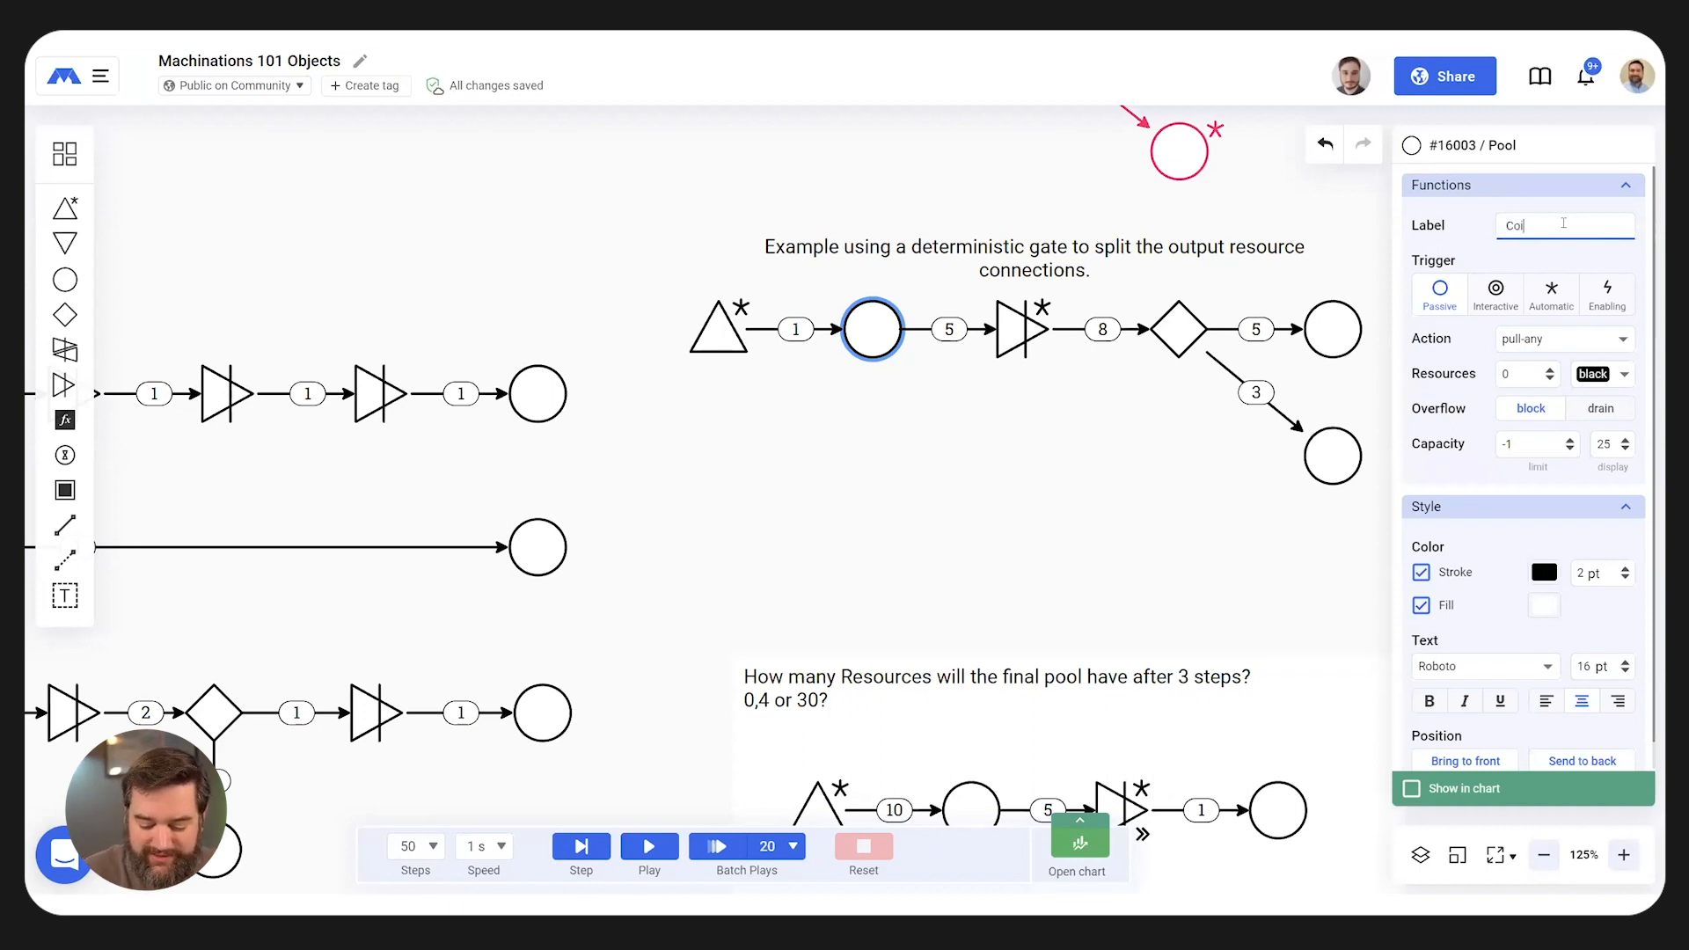
{"action": "key", "text": "Return"}
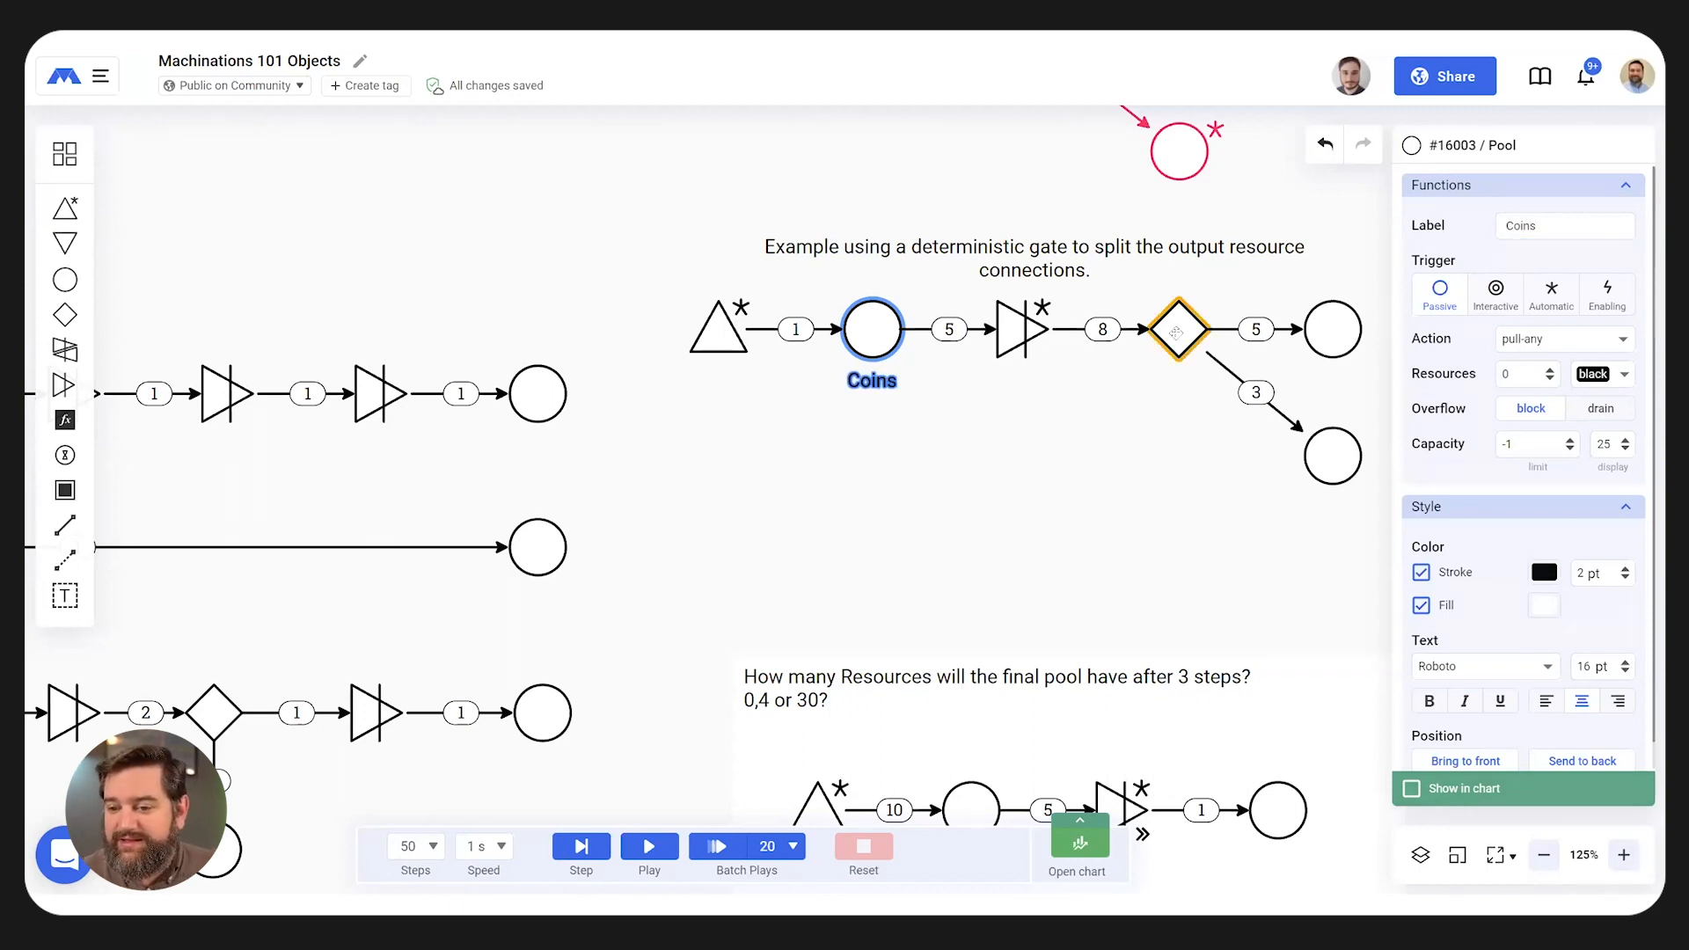
- Label the gate "Breaking up object" and shift the label slightly left, clear of the diagonal connection
{"action": "left_click", "coordinate": [1179, 329]}
{"action": "left_click", "coordinate": [1511, 220]}
{"action": "type", "text": "Br"}
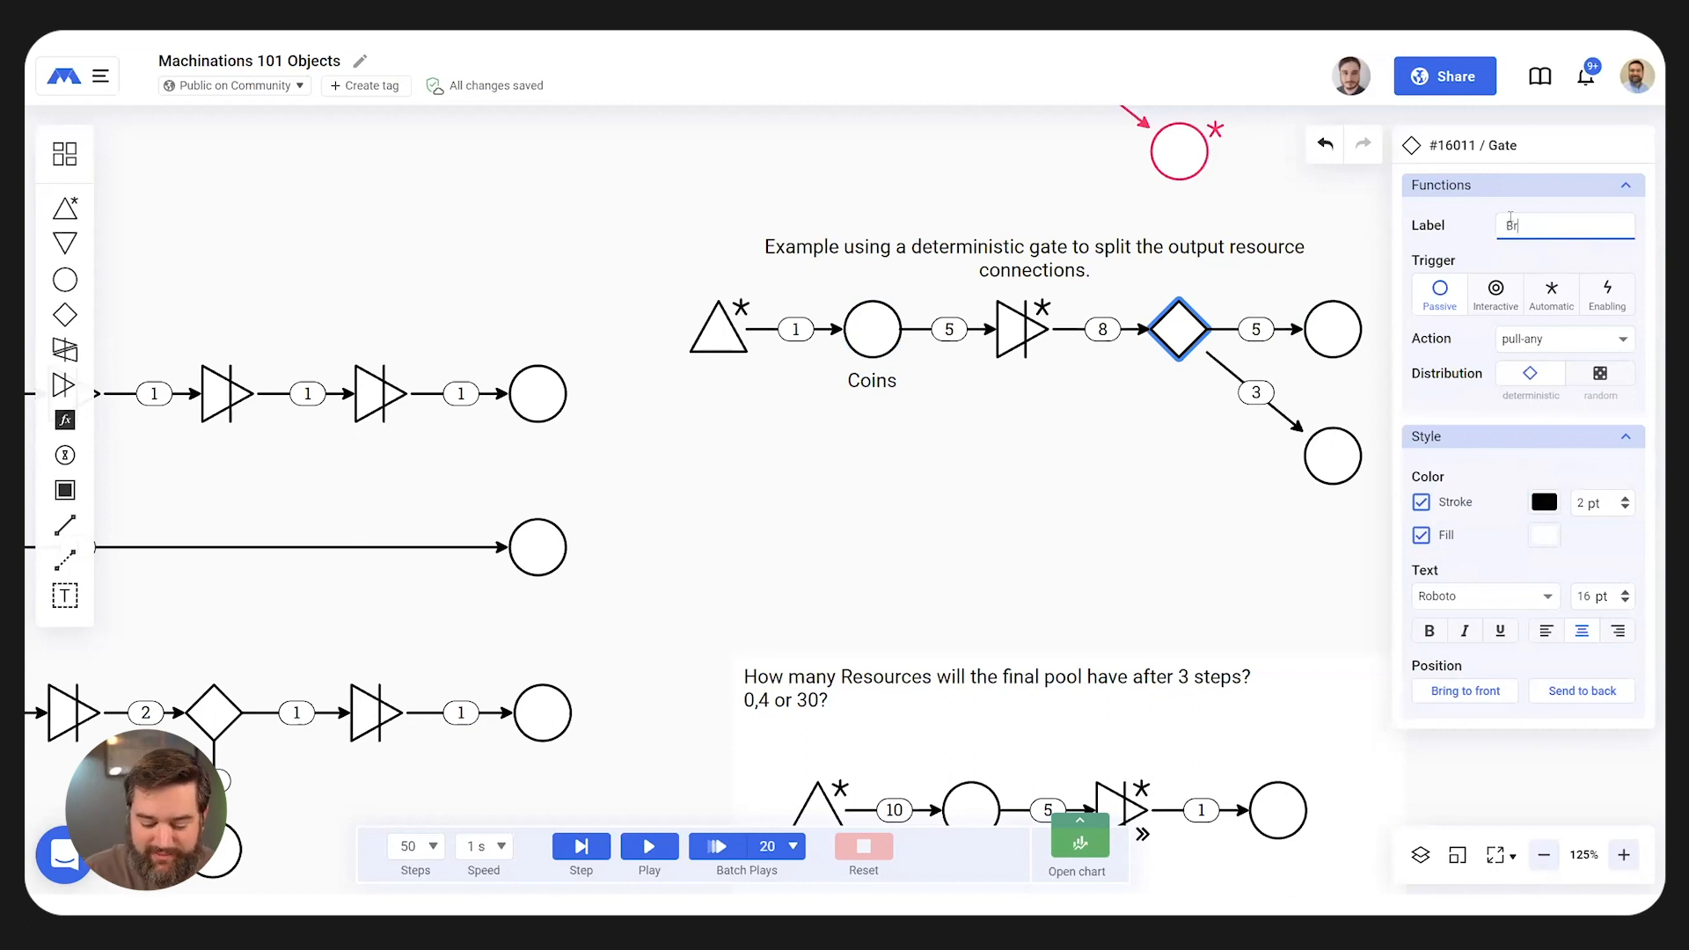
{"action": "type", "text": "eaking up object"}
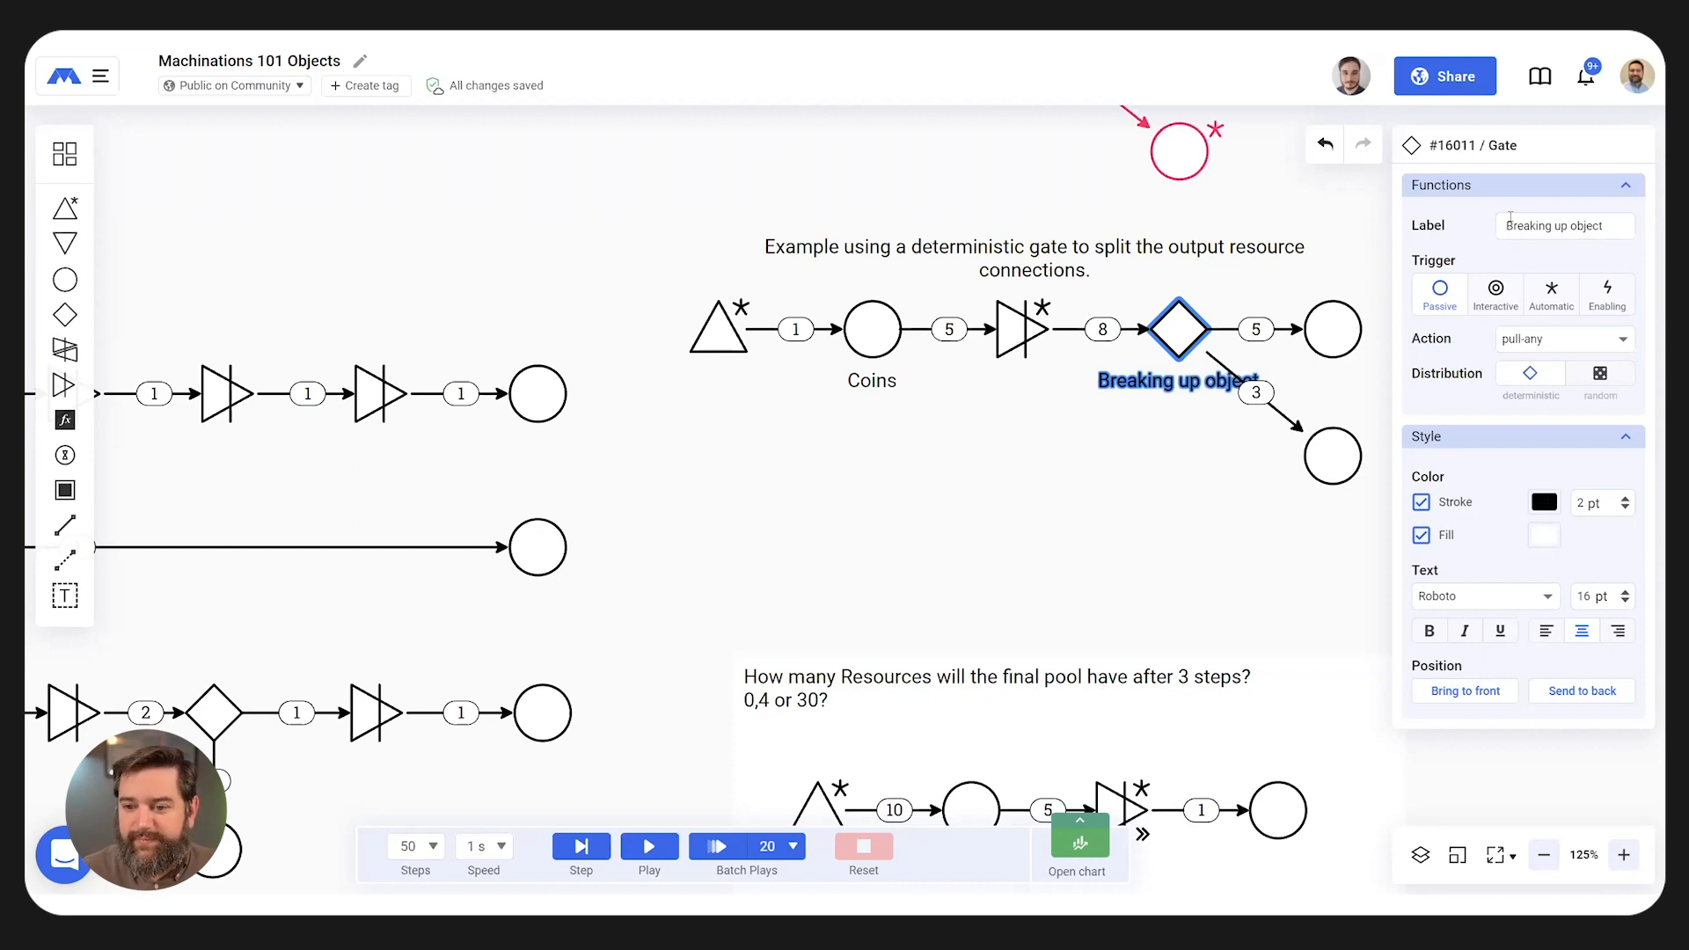
{"action": "left_click", "coordinate": [1146, 392]}
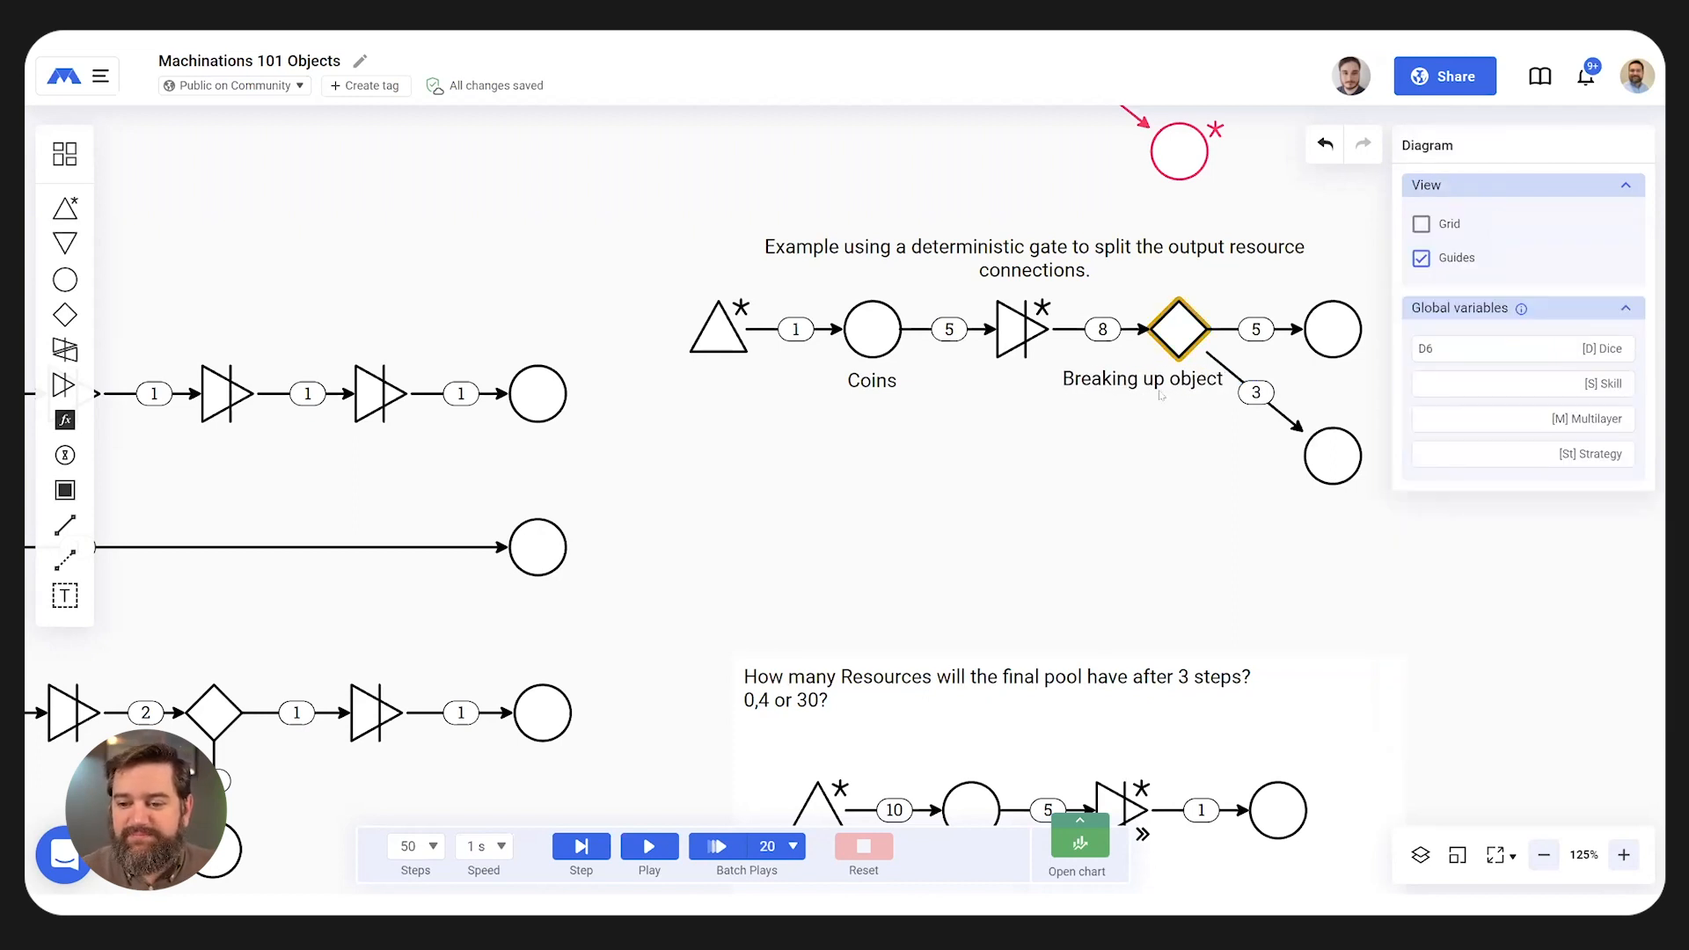
- Label the source in the deterministic gate example "Play game"
{"action": "left_click", "coordinate": [717, 332]}
{"action": "left_click", "coordinate": [1508, 216]}
{"action": "type", "text": "Play game"}
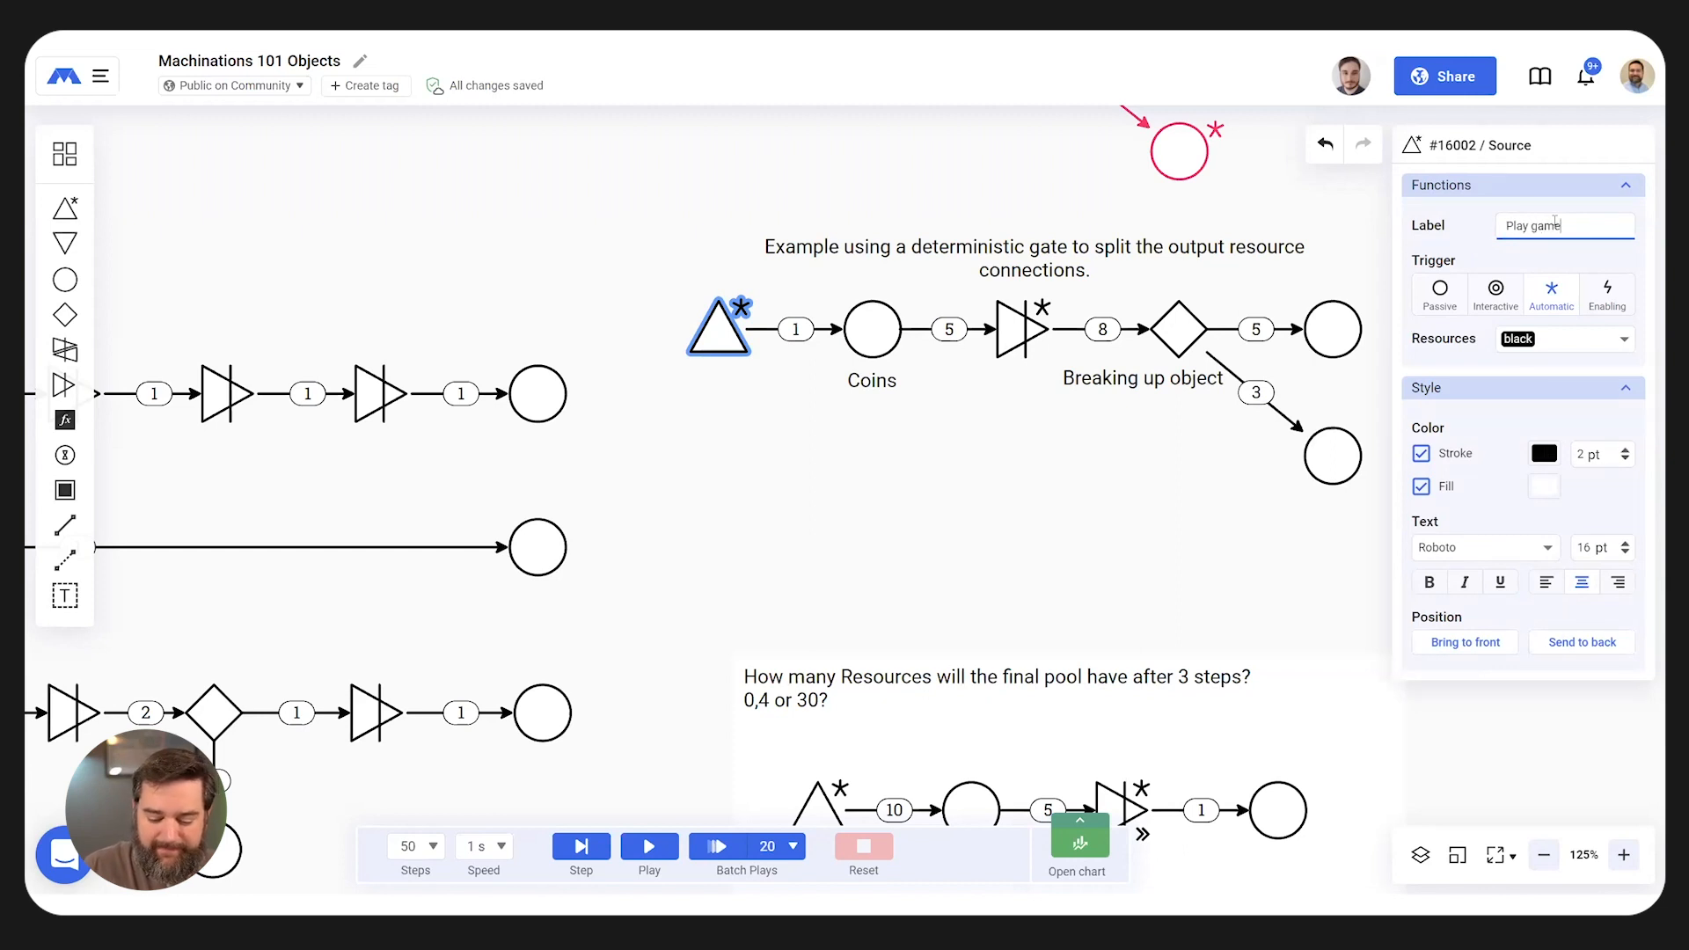
{"action": "key", "text": "Return"}
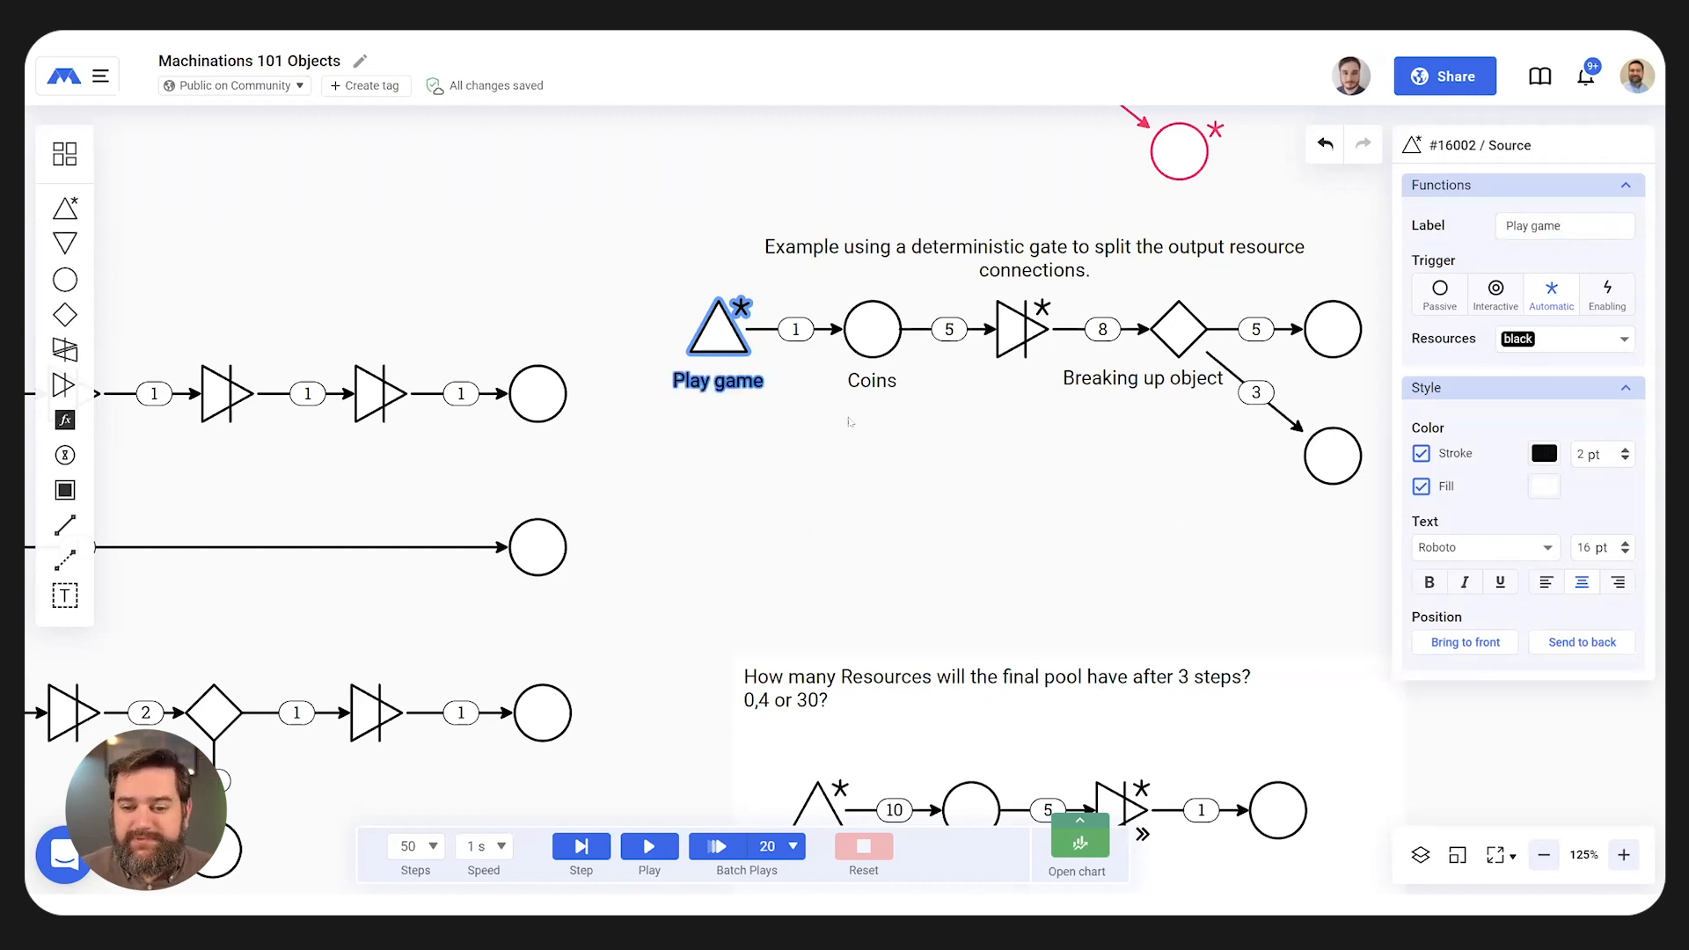
{"action": "left_click", "coordinate": [991, 472]}
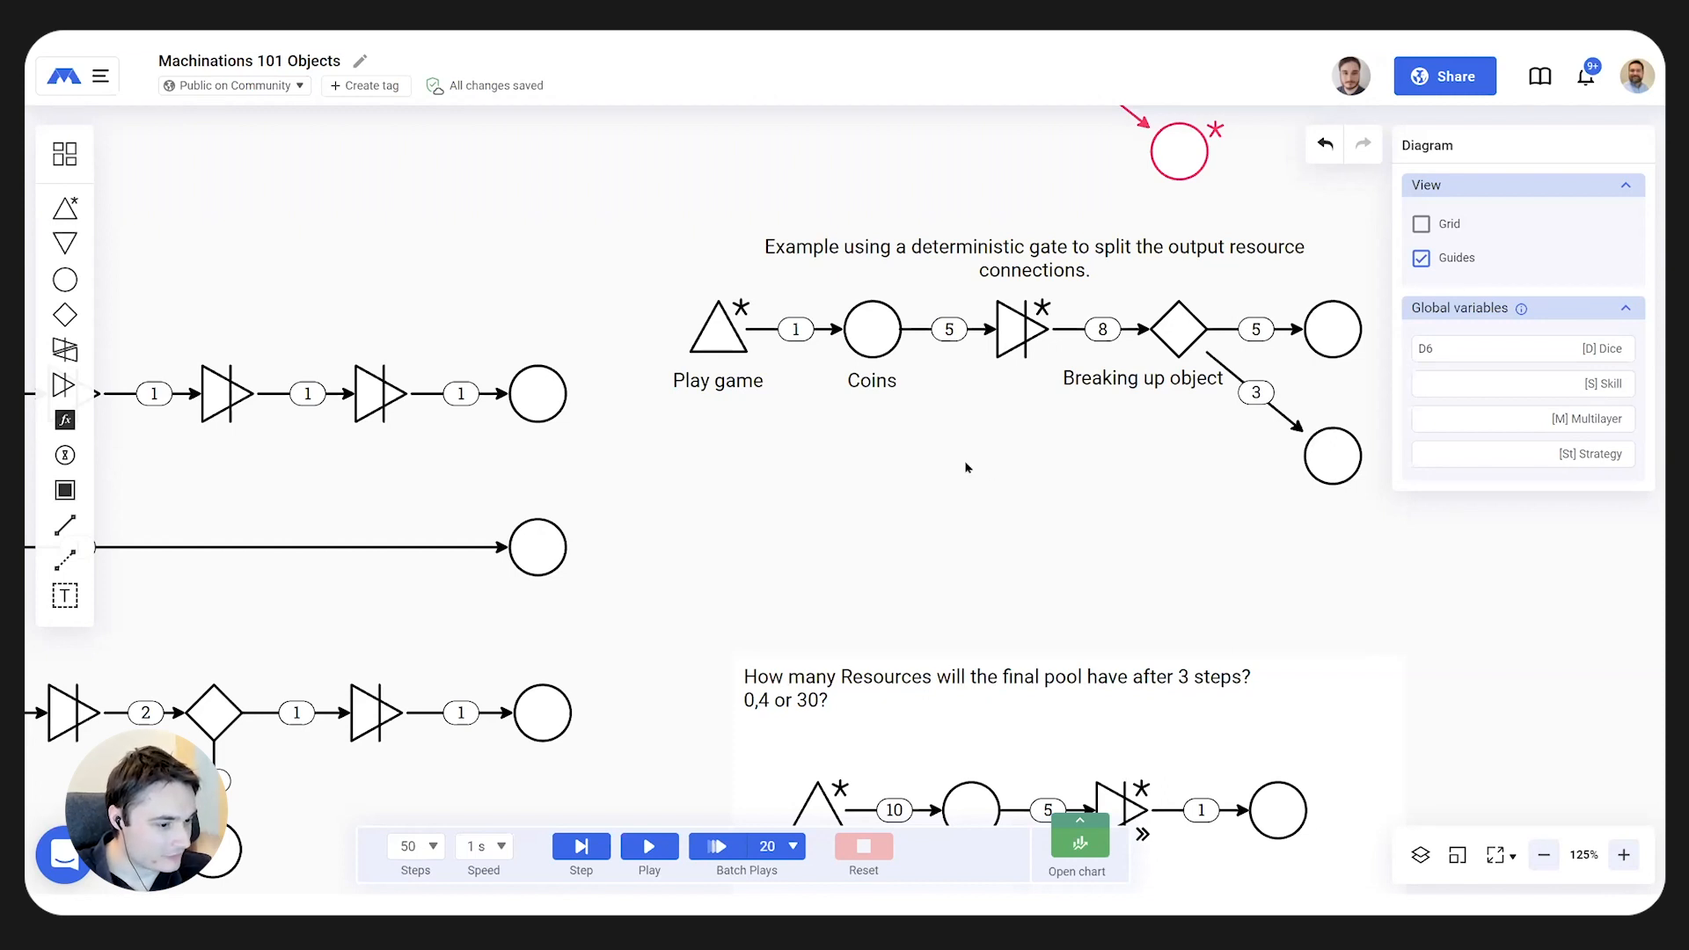
- Try random distribution on the "Breaking up object" gate and restore it to deterministic
{"action": "scroll", "coordinate": [966, 467], "scroll_direction": "up", "scroll_amount": 1}
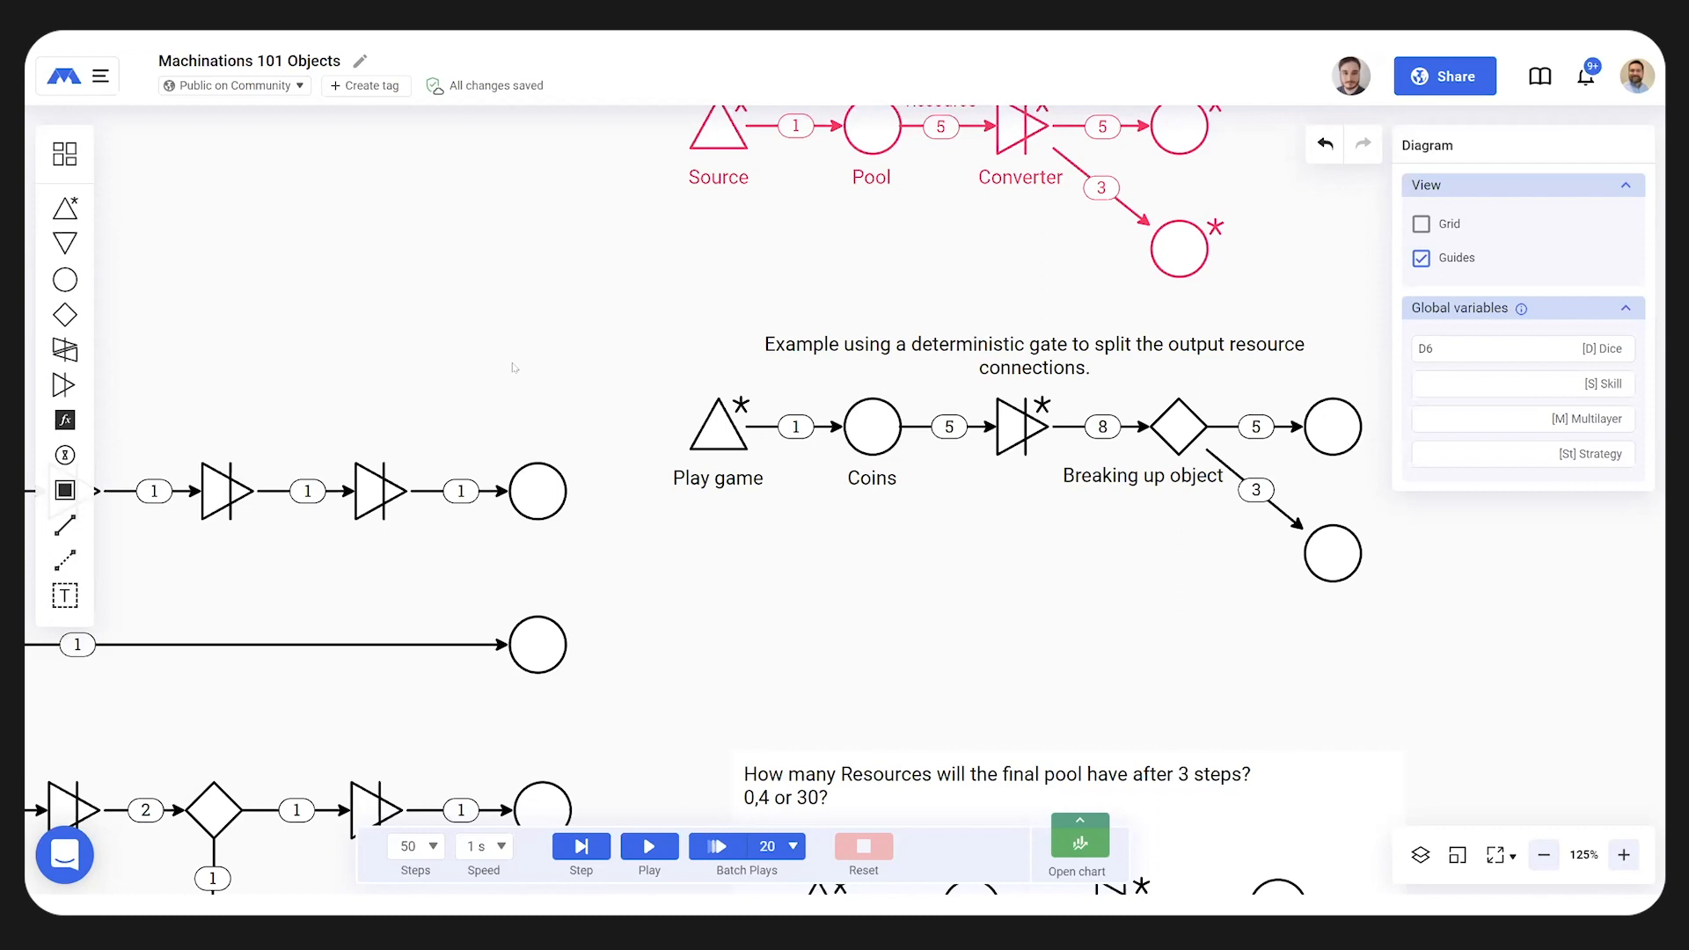
{"action": "left_click", "coordinate": [1179, 427]}
{"action": "left_click", "coordinate": [1600, 373]}
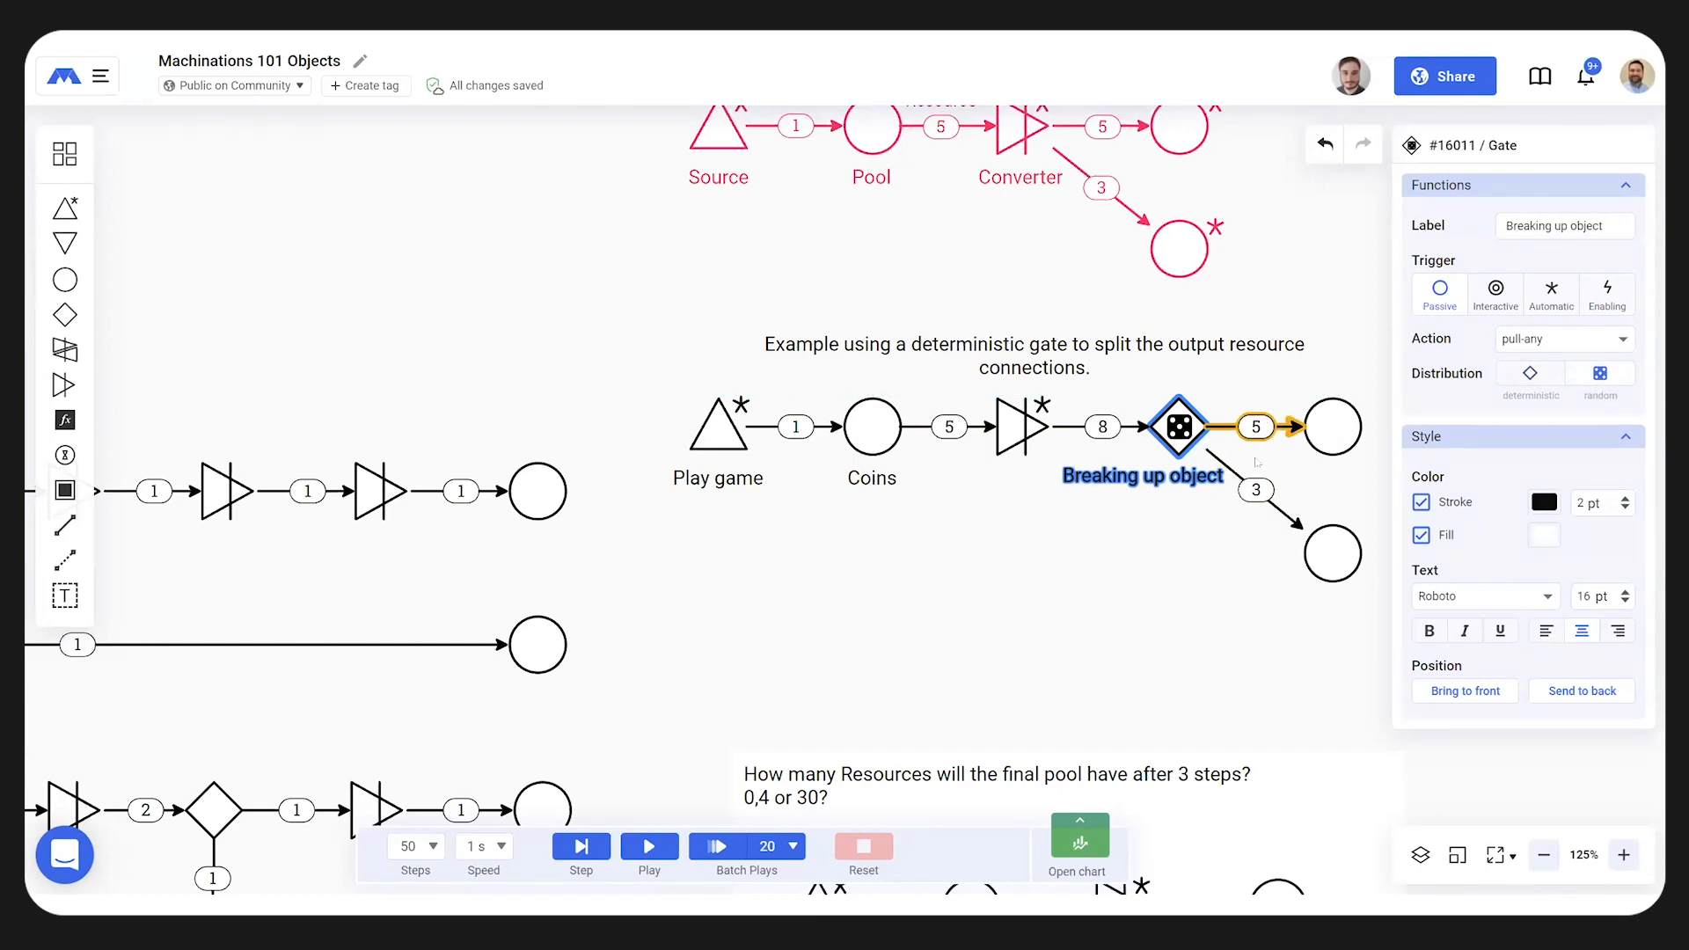
{"action": "left_click", "coordinate": [1528, 373]}
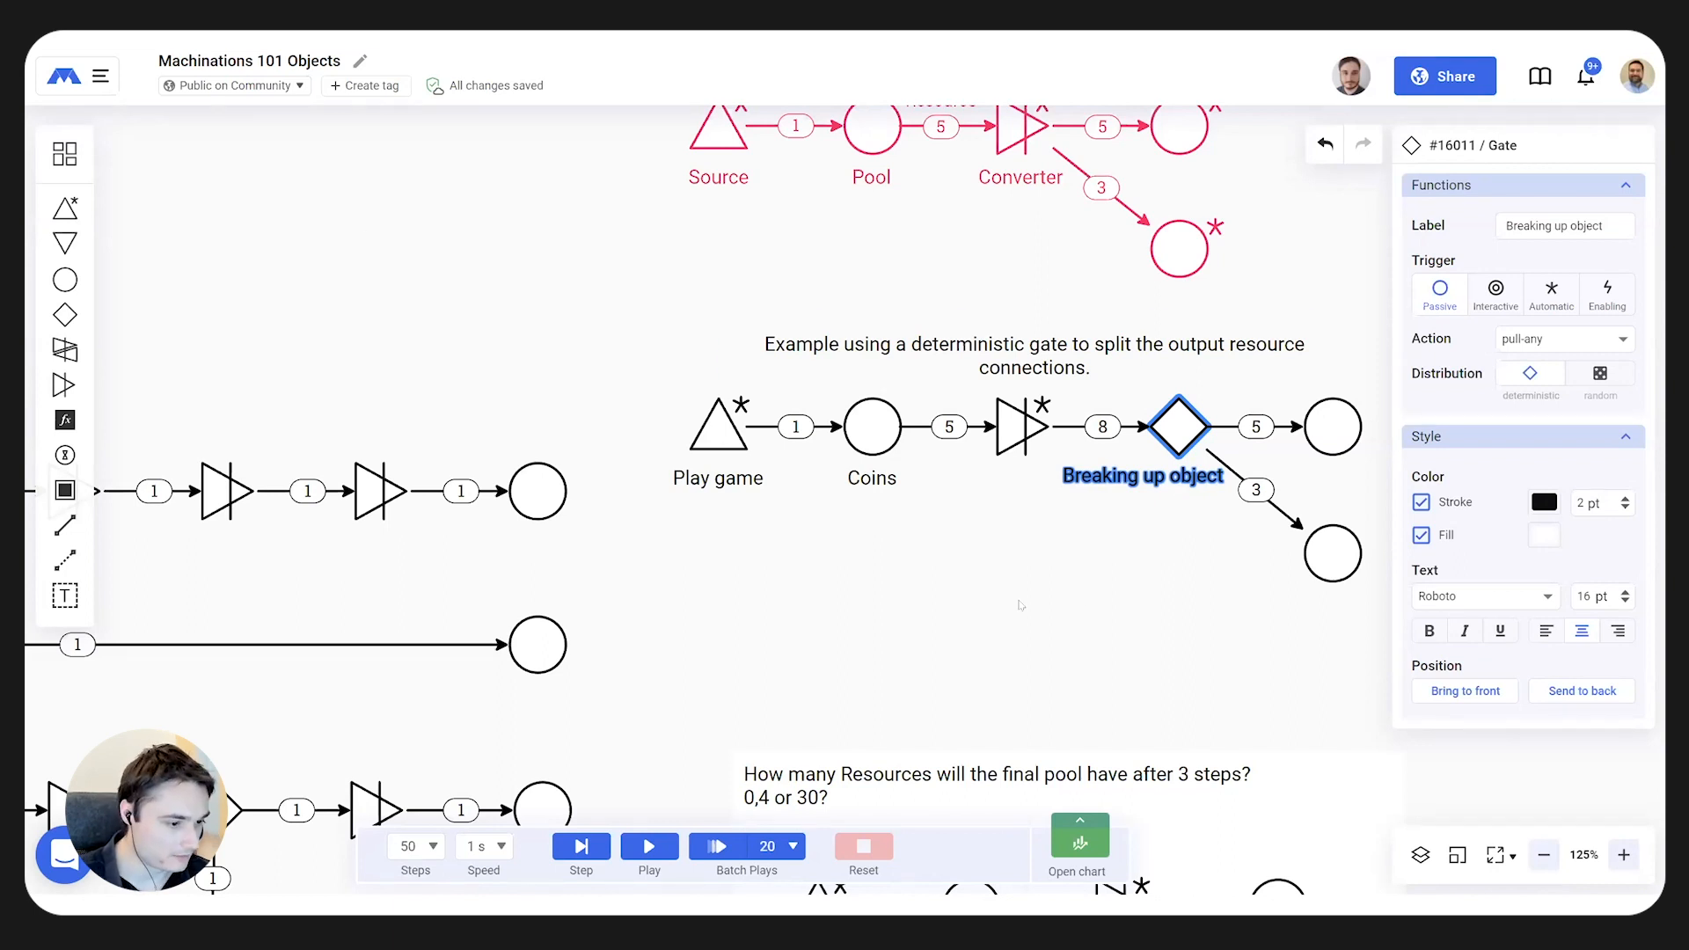
{"action": "left_click", "coordinate": [906, 503]}
- Examine the conversion setting of the converter in the "How many Resources will the final pool have after 3 steps?" example
{"action": "scroll", "coordinate": [906, 503], "scroll_direction": "down", "scroll_amount": 5}
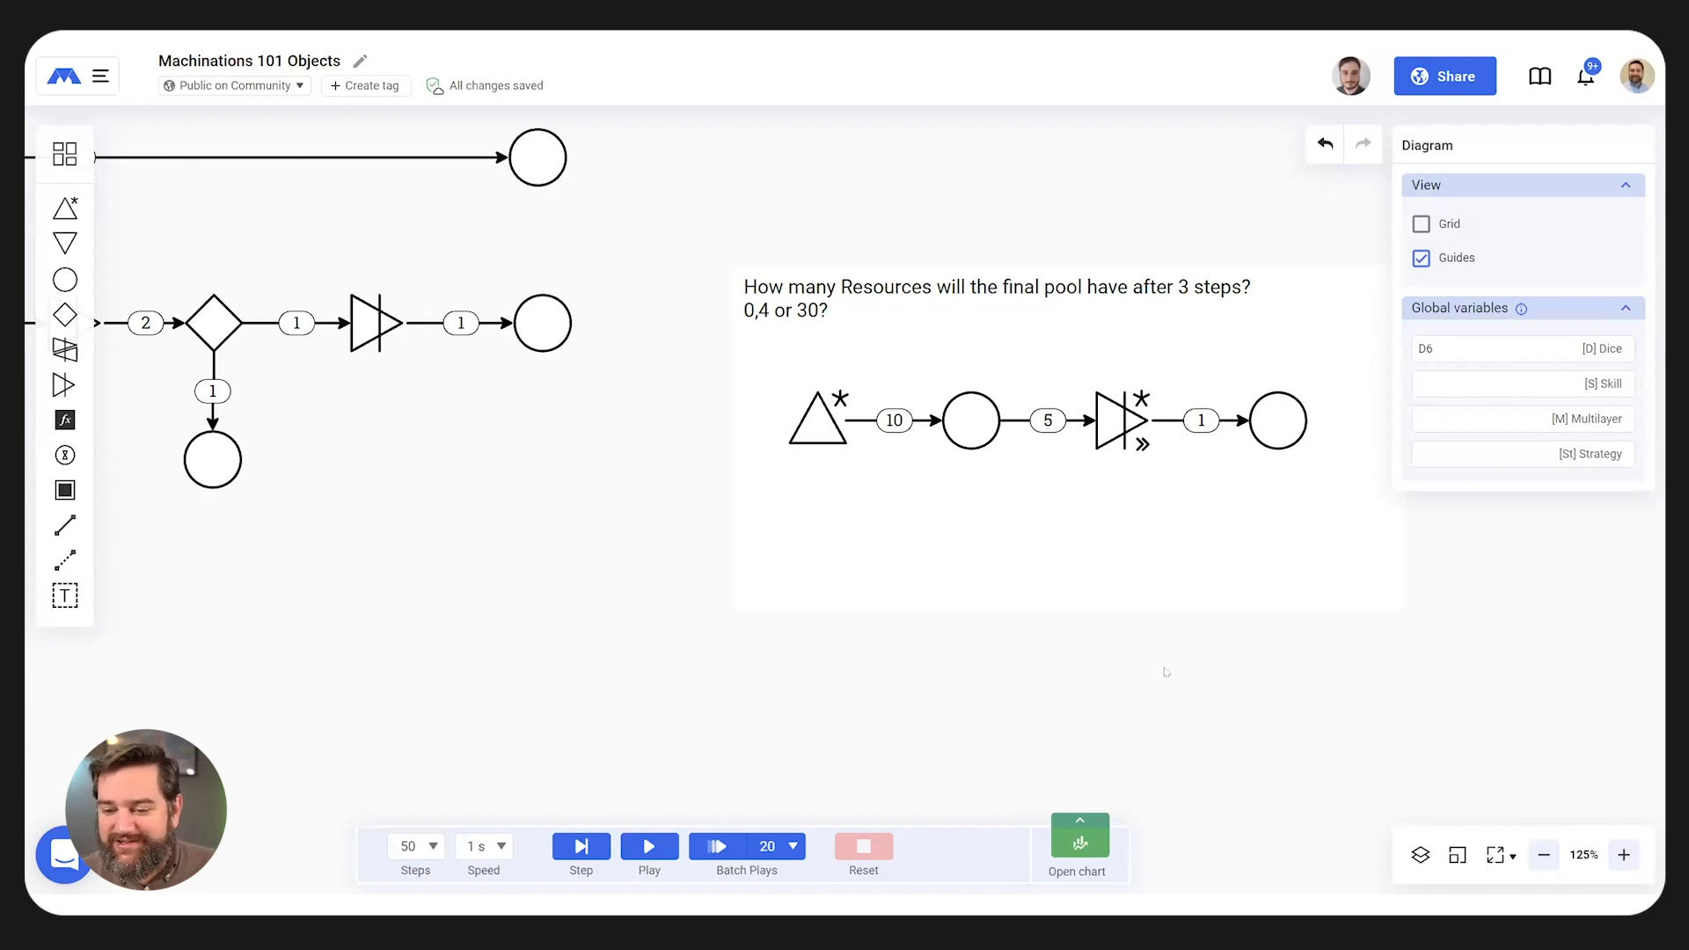
{"action": "left_click_drag", "start_coordinate": [1166, 672], "coordinate": [984, 666]}
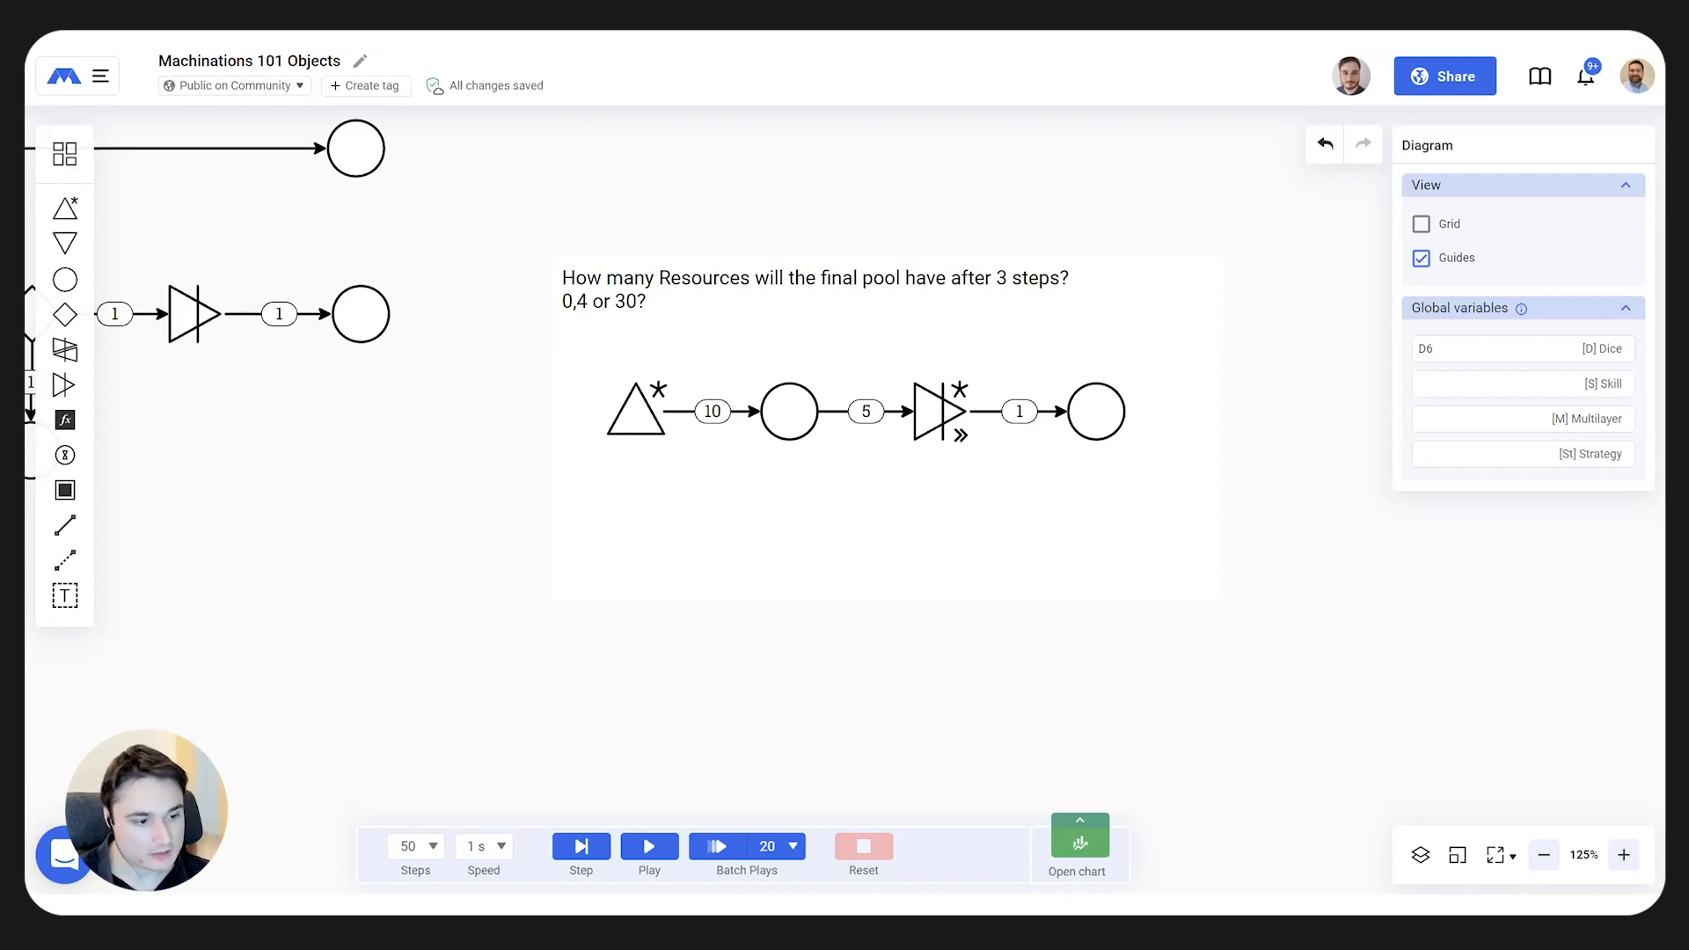
{"action": "left_click", "coordinate": [959, 436]}
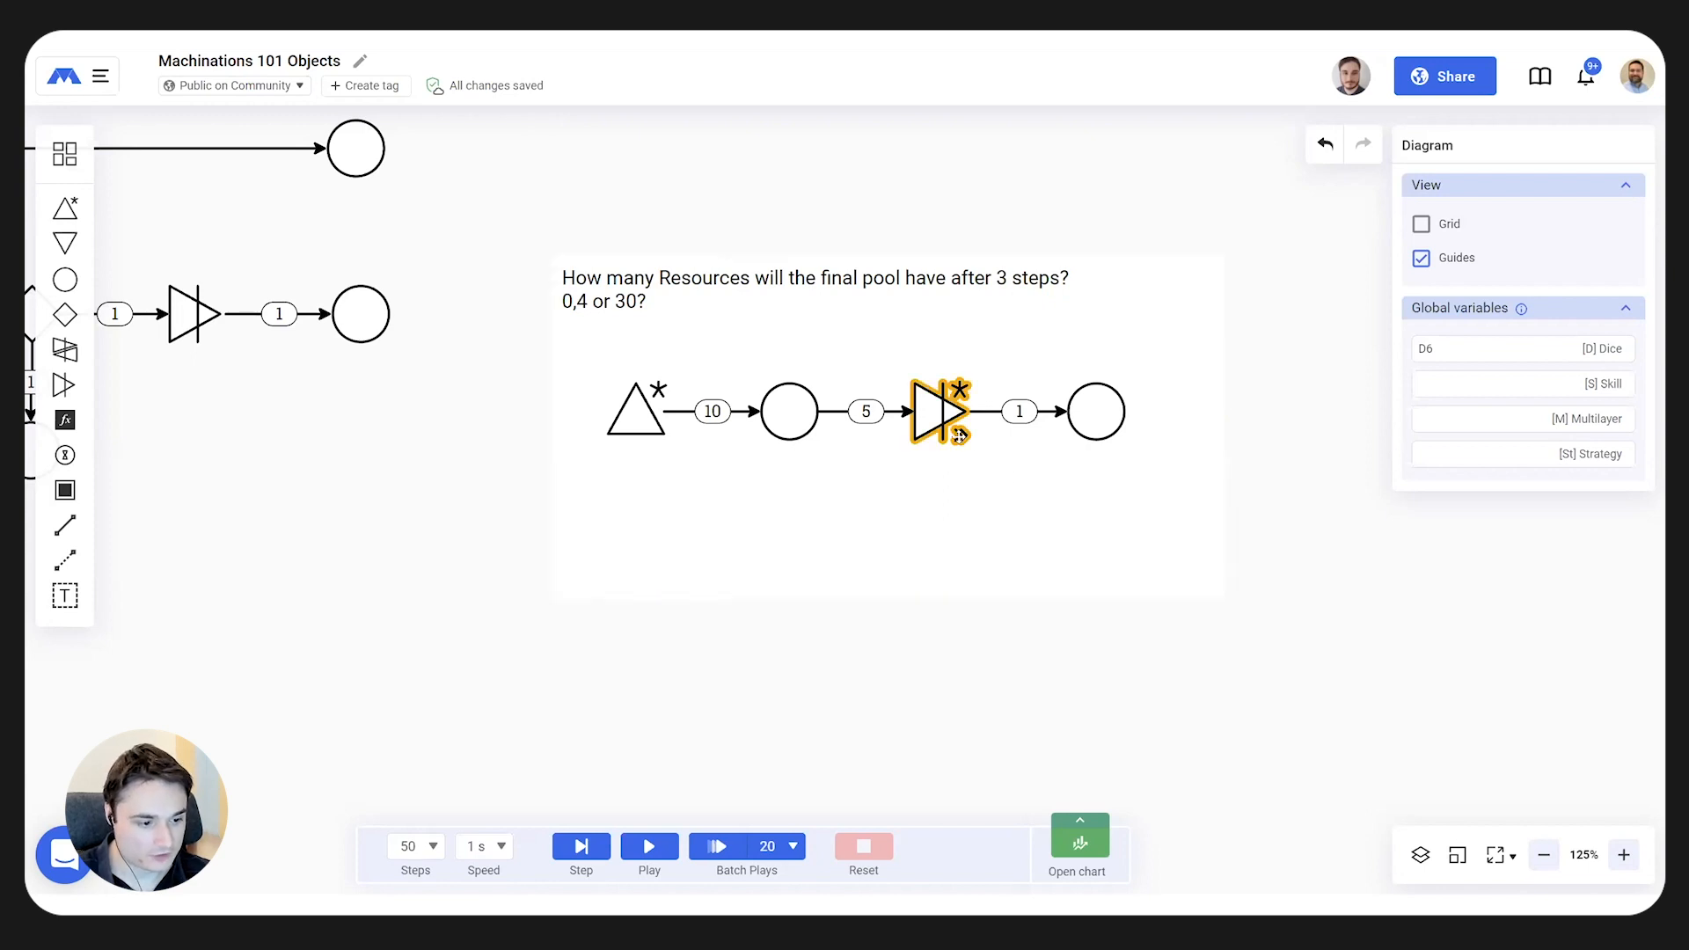
{"action": "left_click", "coordinate": [959, 459]}
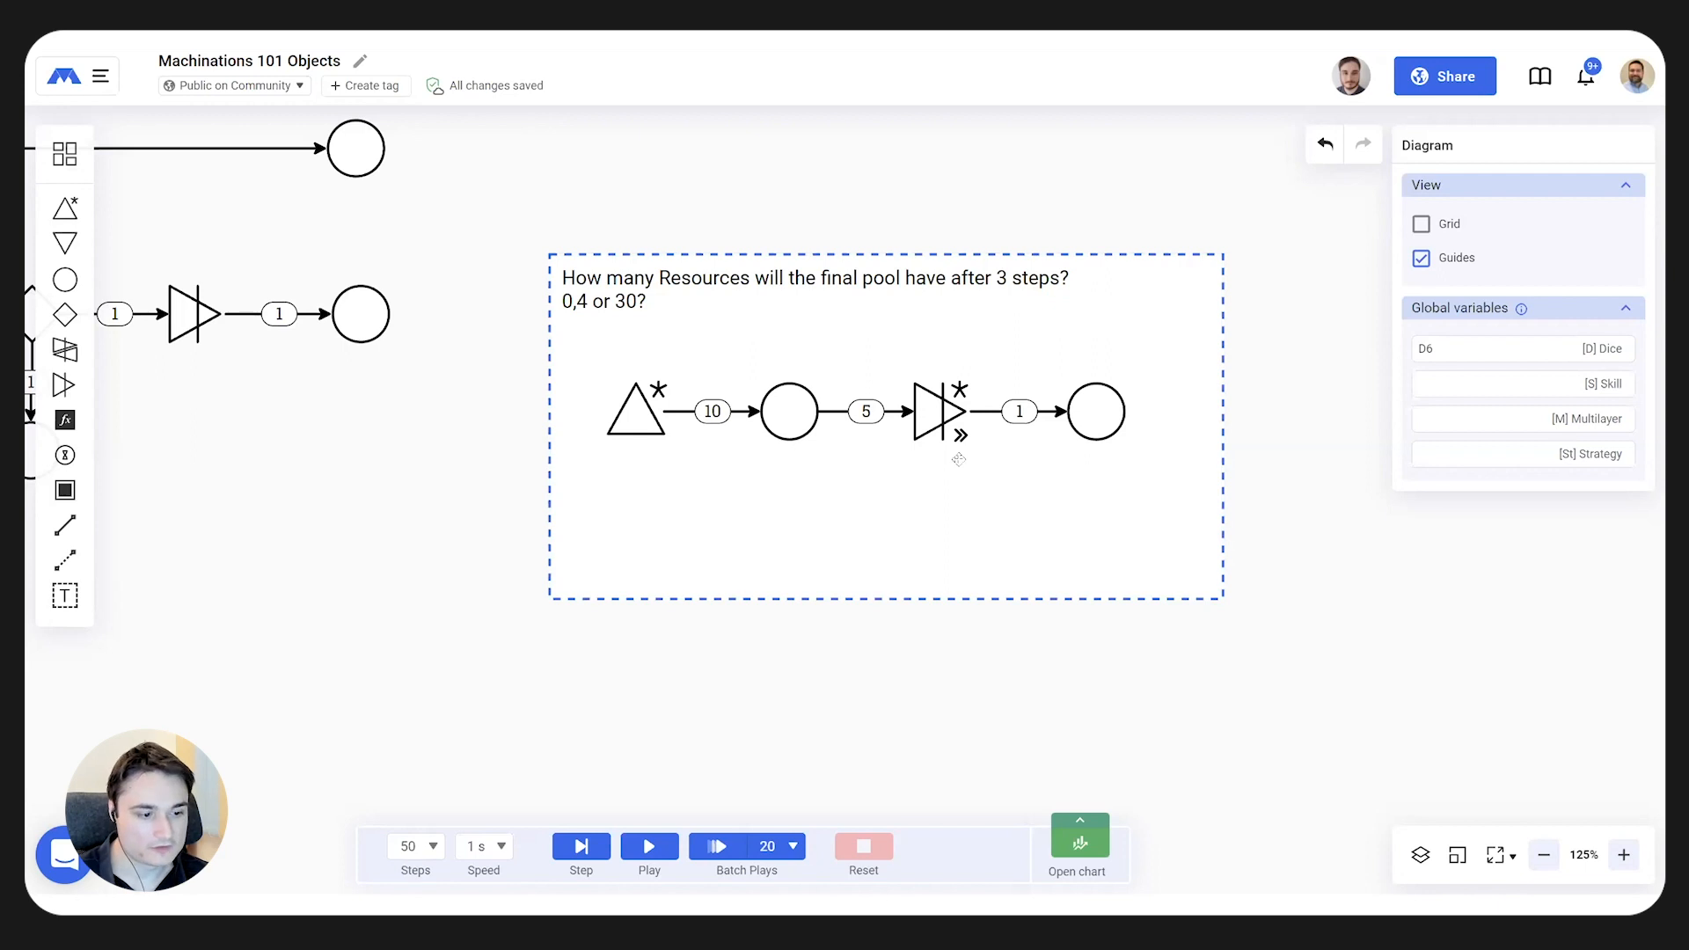
{"action": "left_click", "coordinate": [939, 411]}
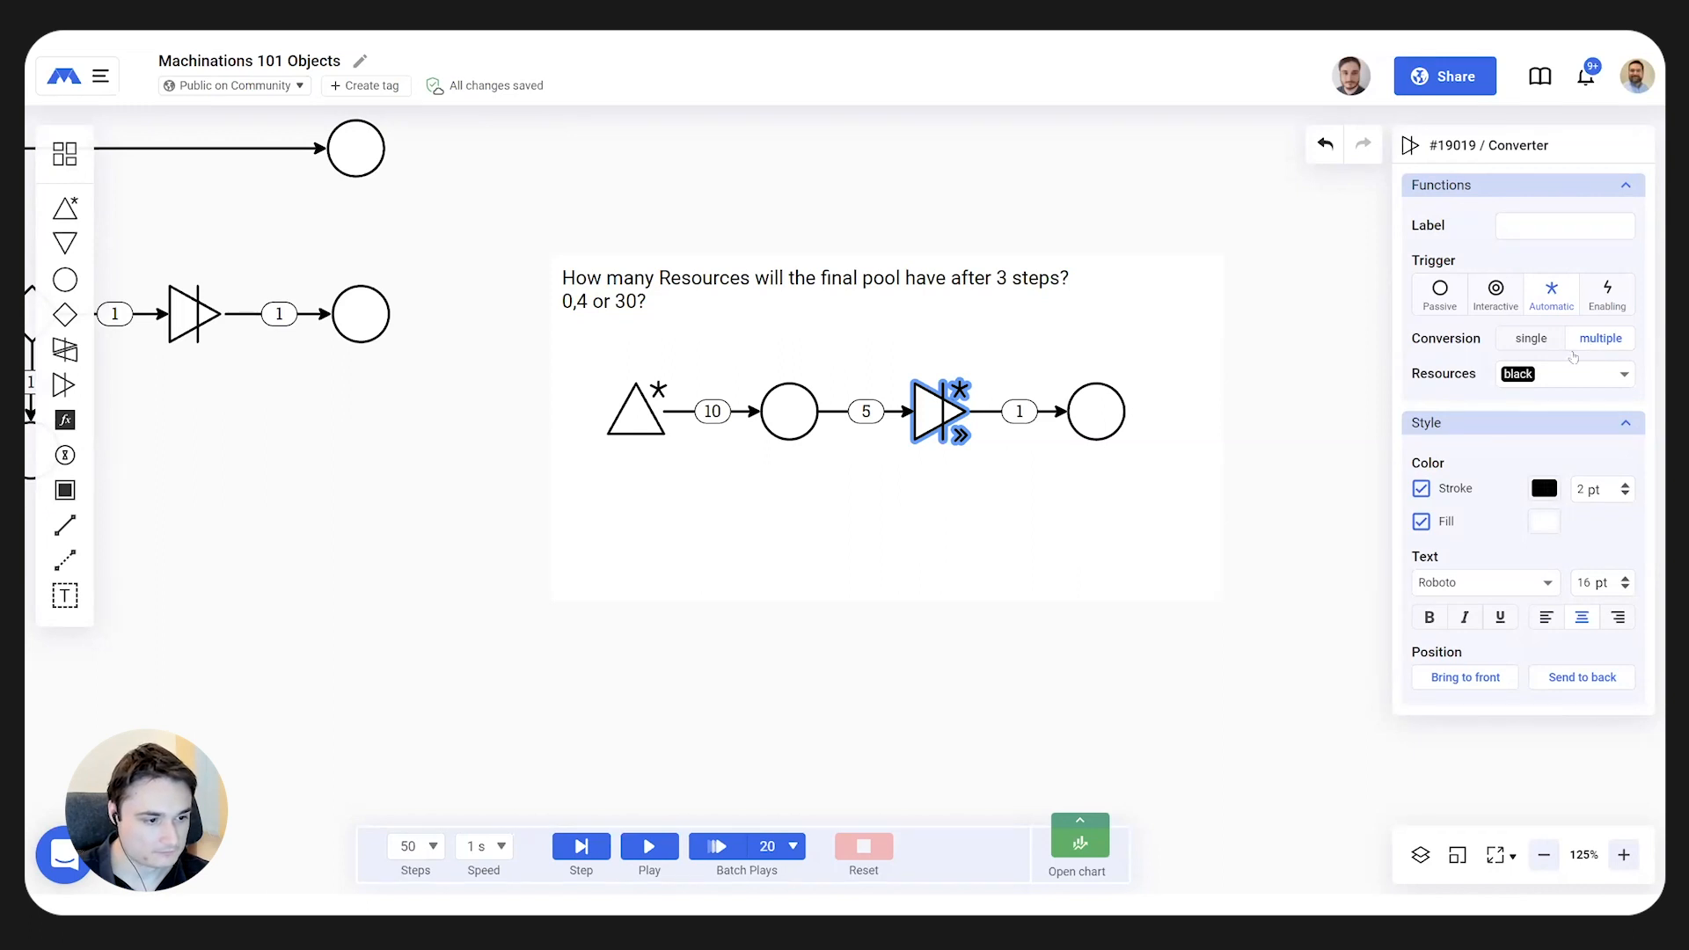
{"action": "left_click", "coordinate": [1278, 379]}
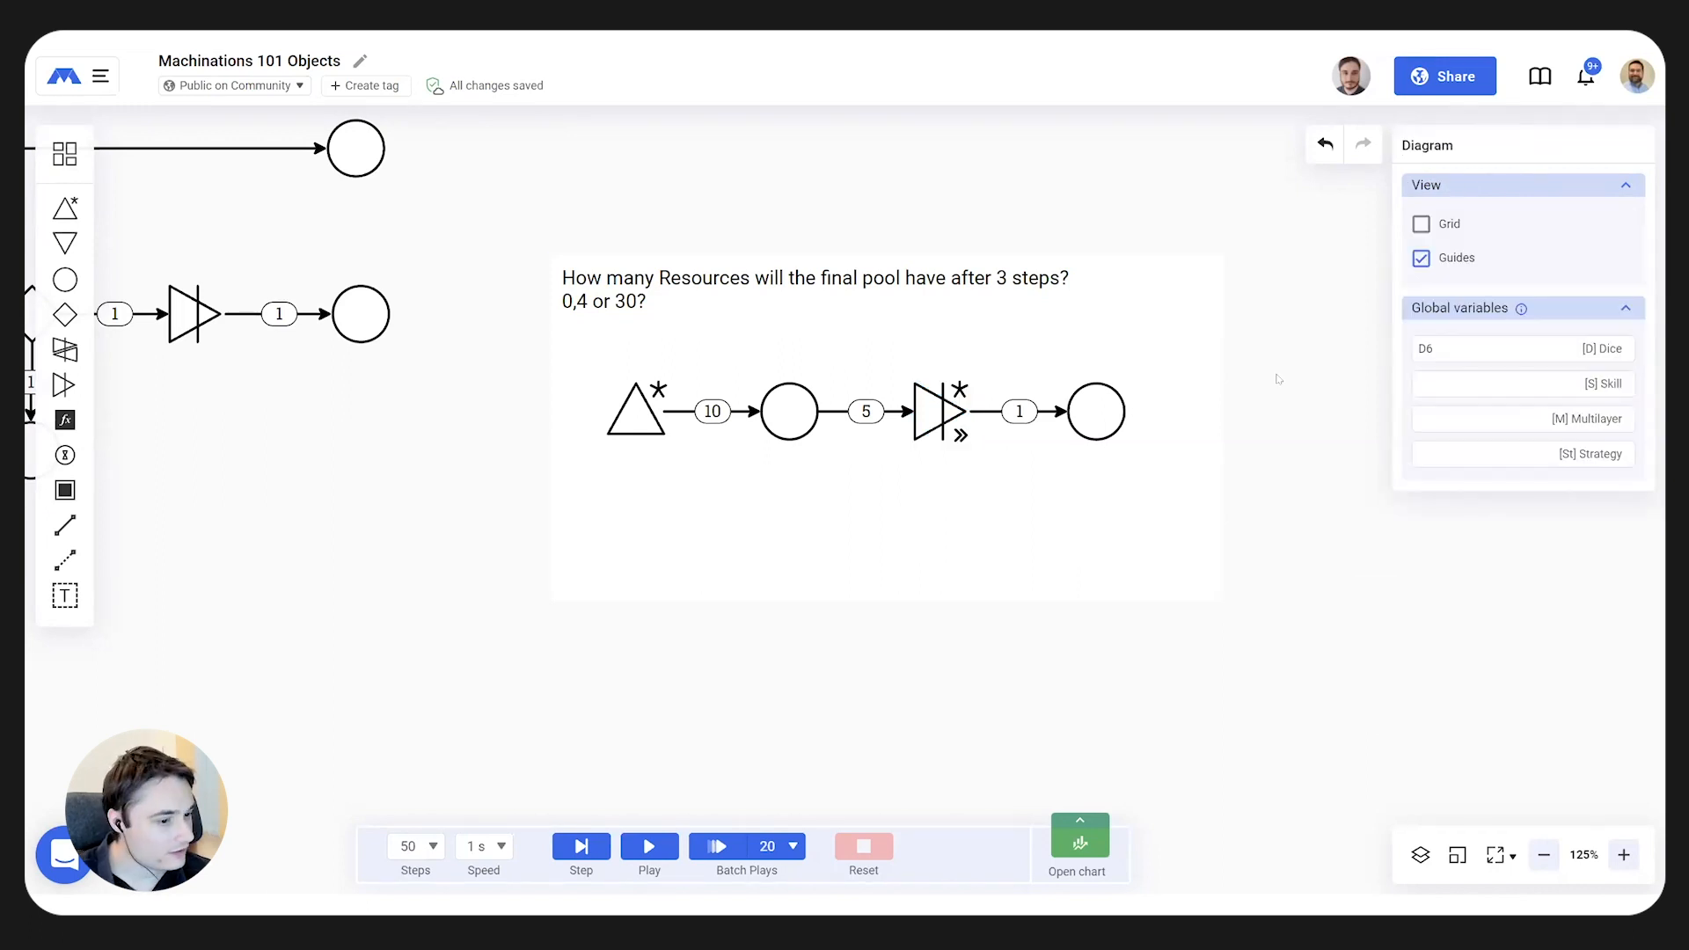
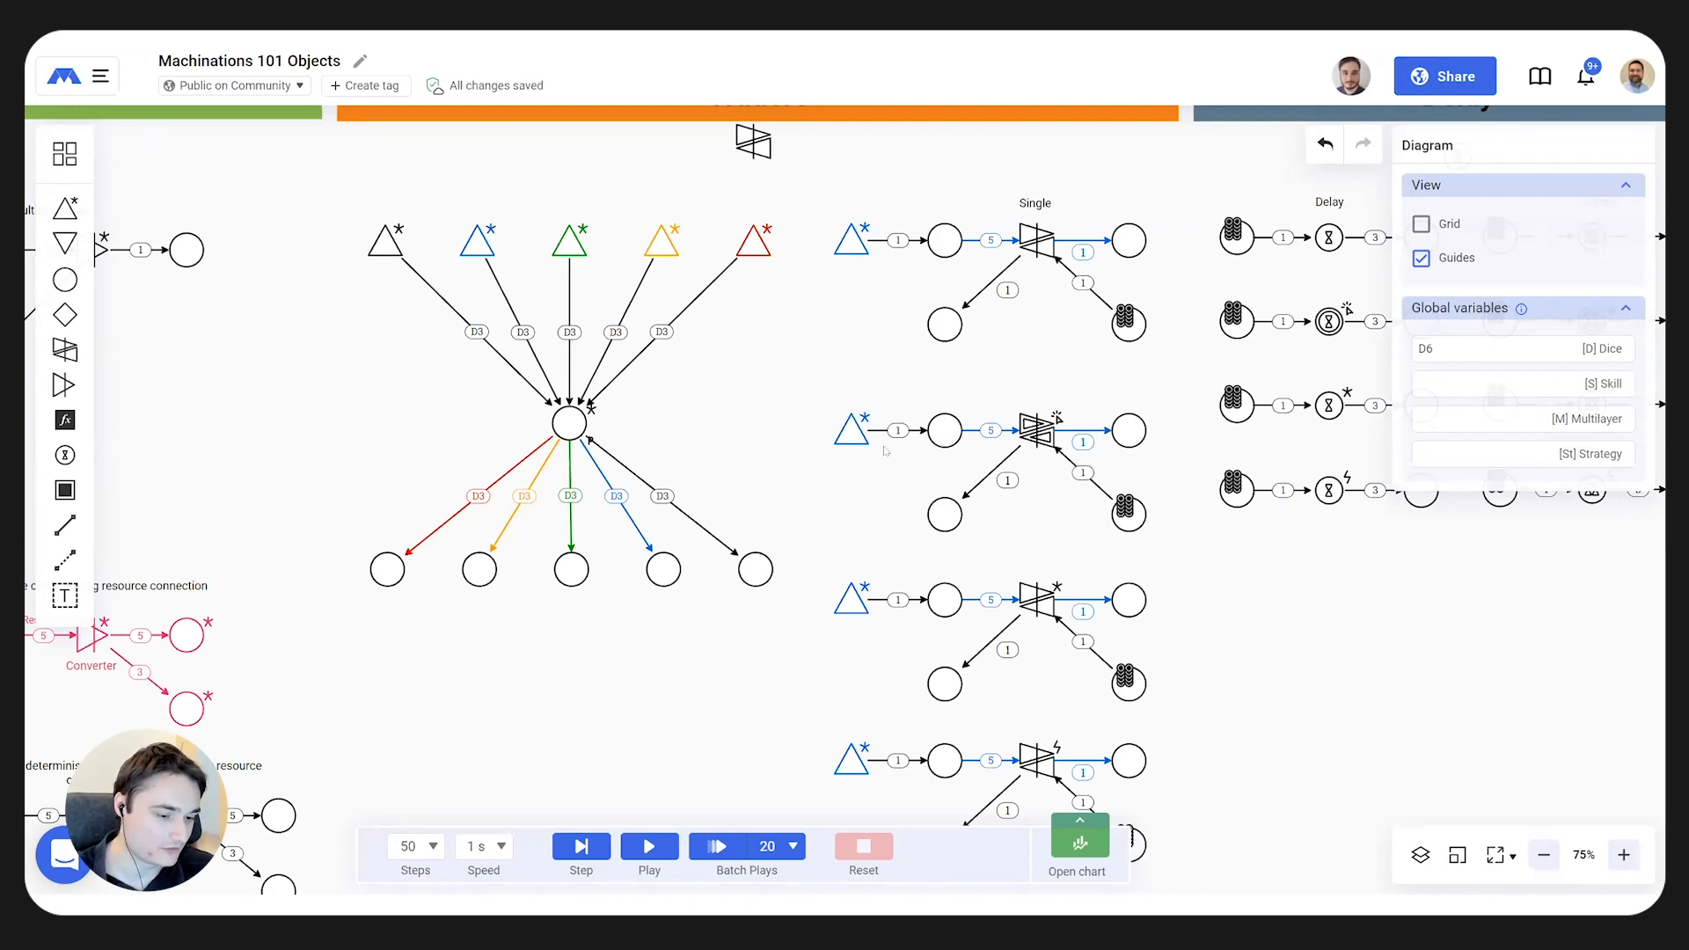
- Run the simulation while inspecting the black source, the blue source and the blue outgoing connection of the coloured-resource example, and reset it
{"action": "left_click", "coordinate": [672, 860]}
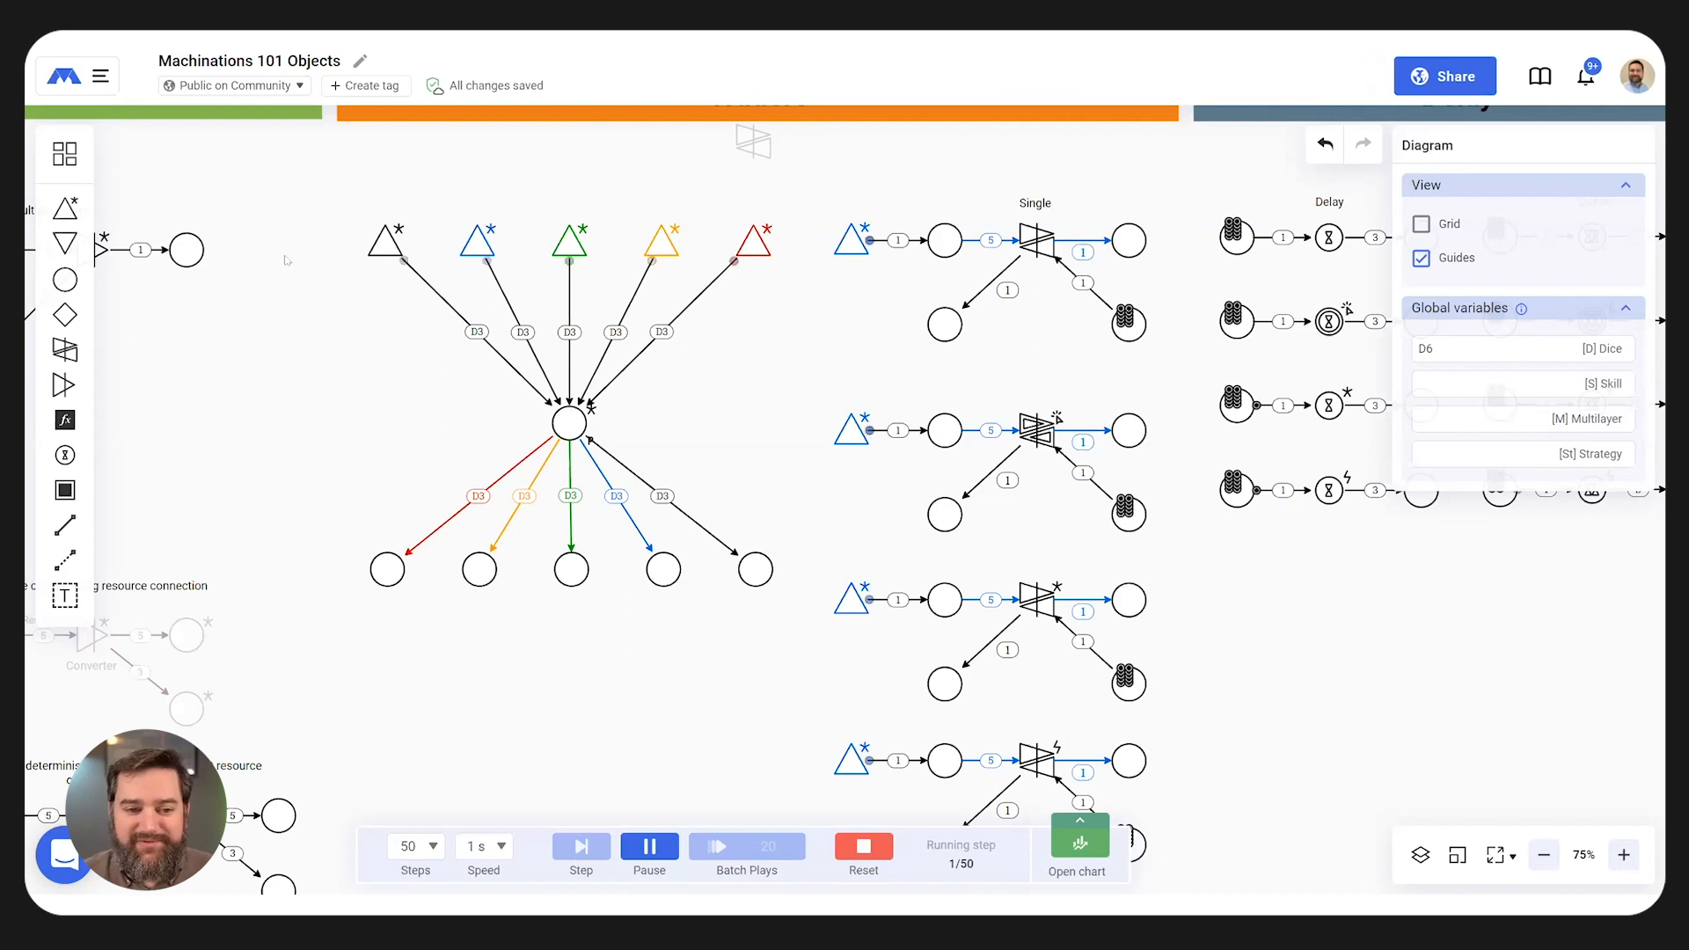
{"action": "left_click", "coordinate": [386, 246]}
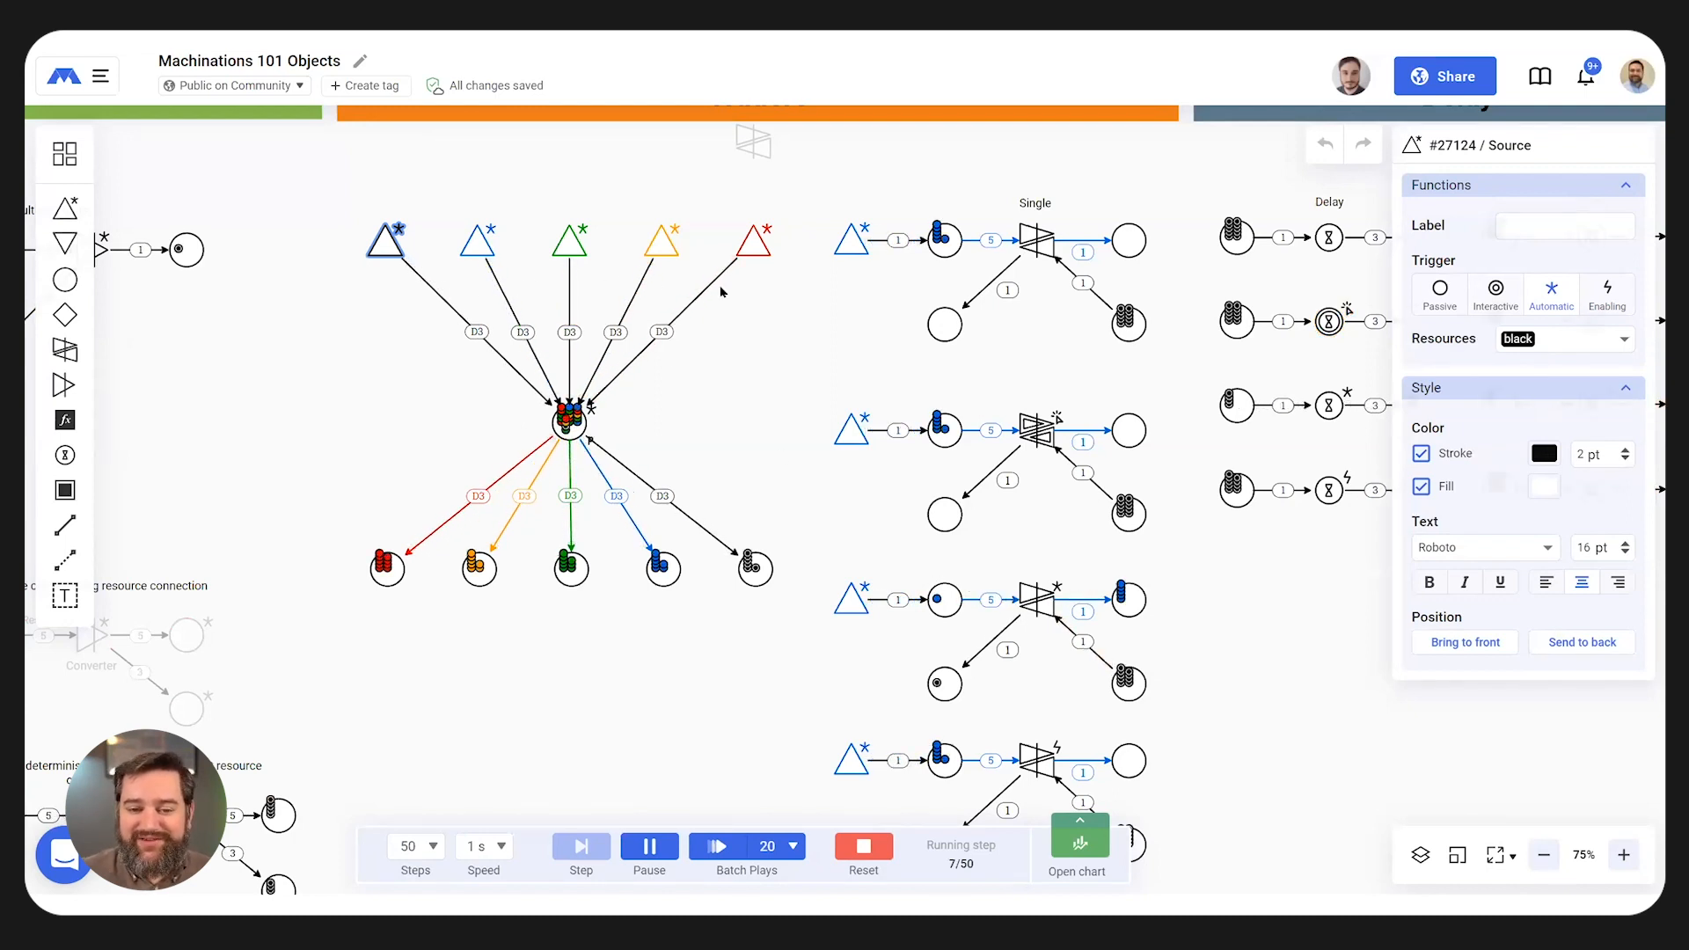
{"action": "left_click", "coordinate": [479, 233]}
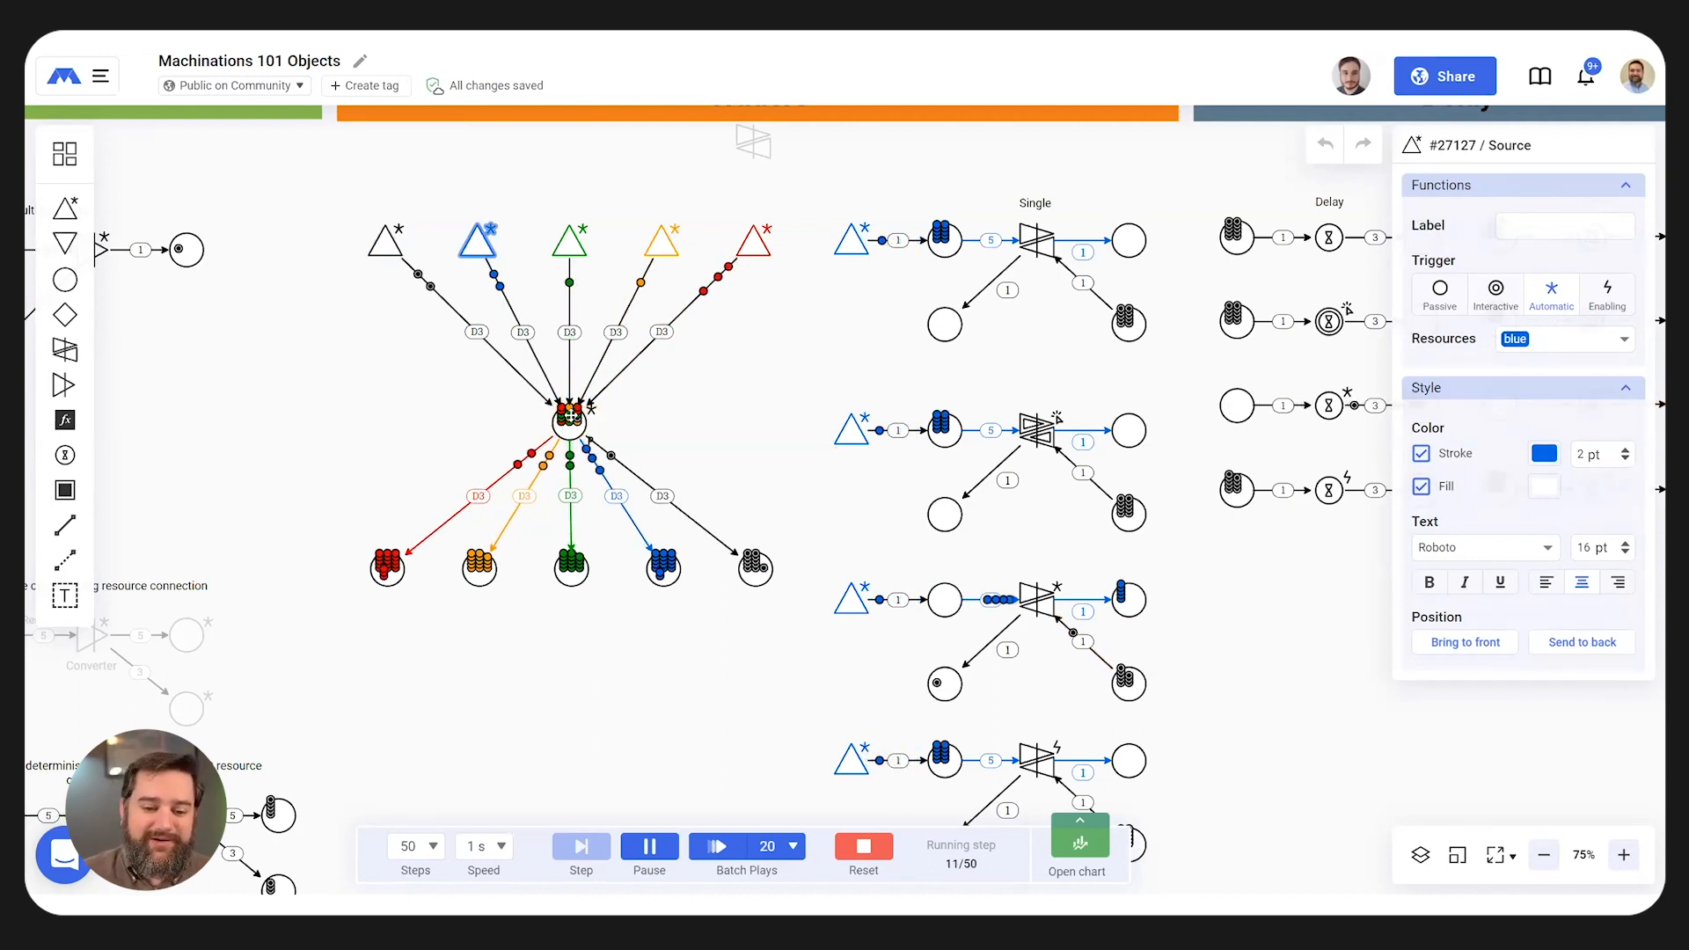
{"action": "left_click", "coordinate": [612, 486]}
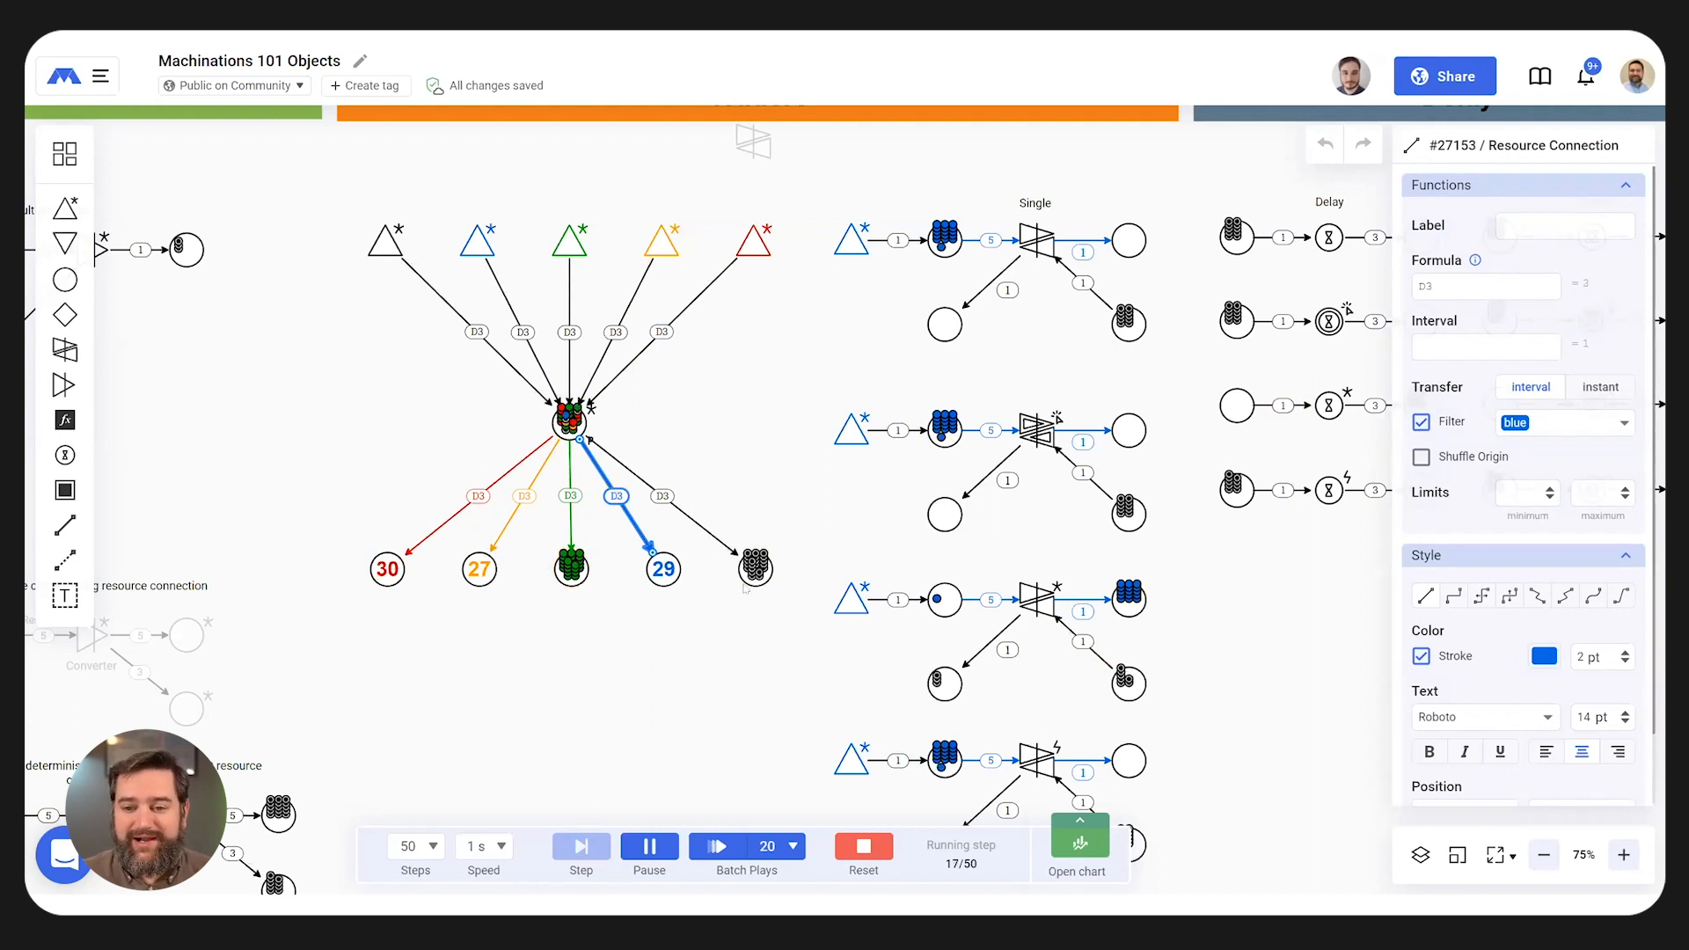
{"action": "left_click_drag", "start_coordinate": [892, 600], "coordinate": [668, 524]}
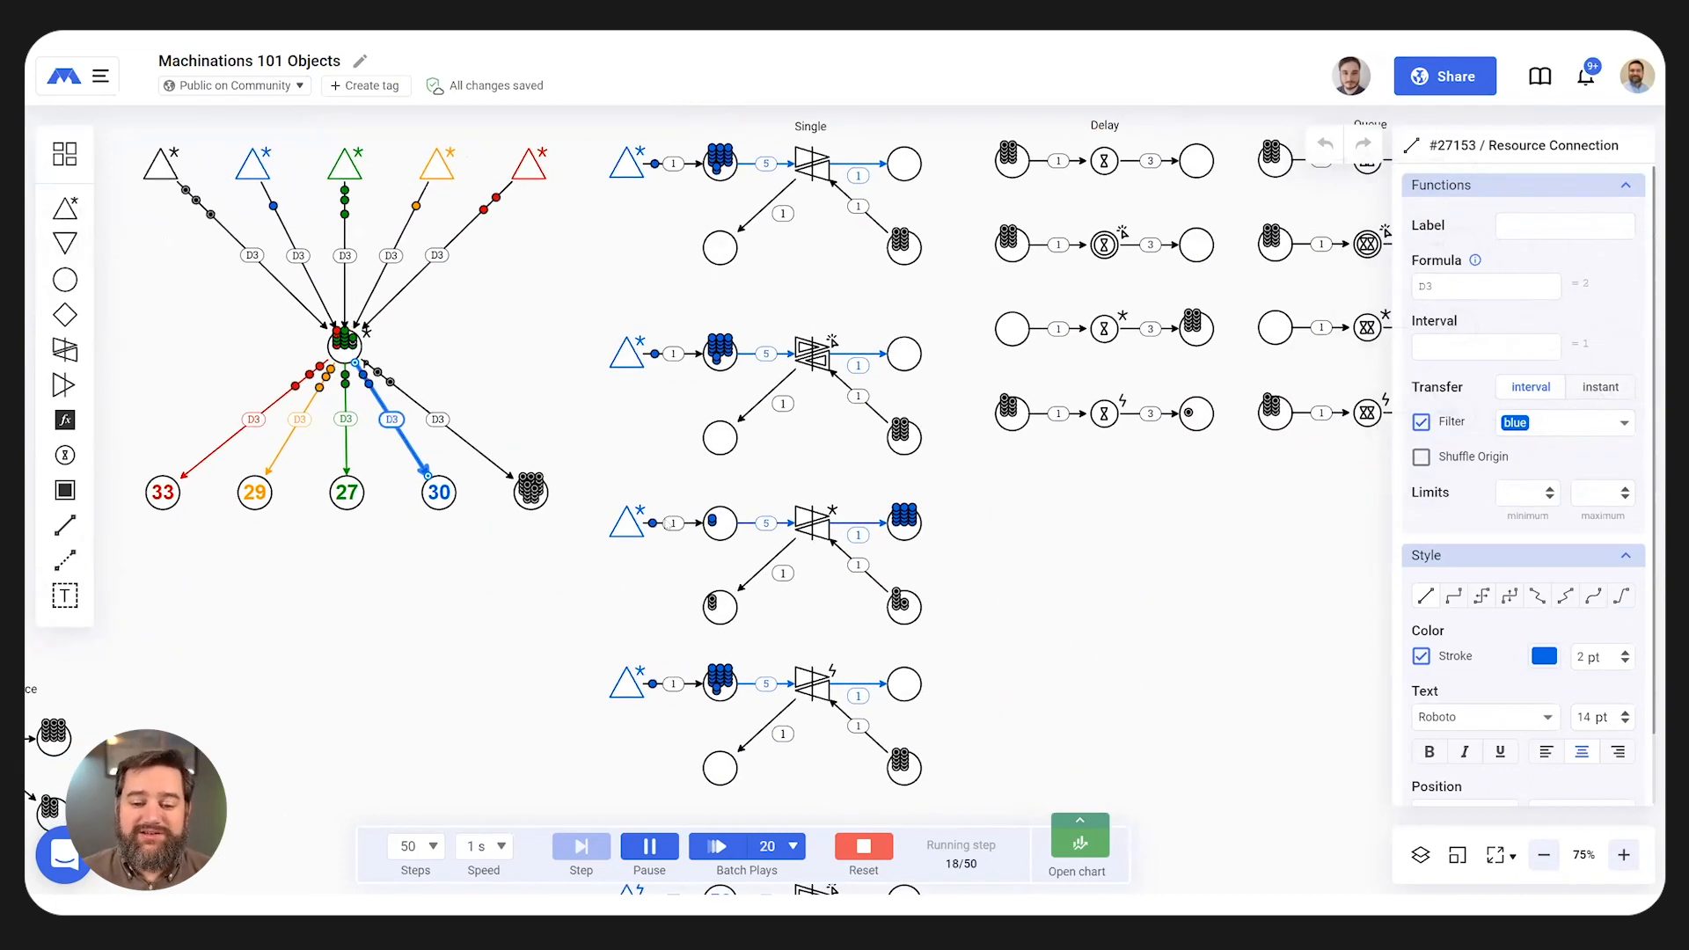
{"action": "key", "text": "Escape"}
{"action": "left_click", "coordinate": [863, 846]}
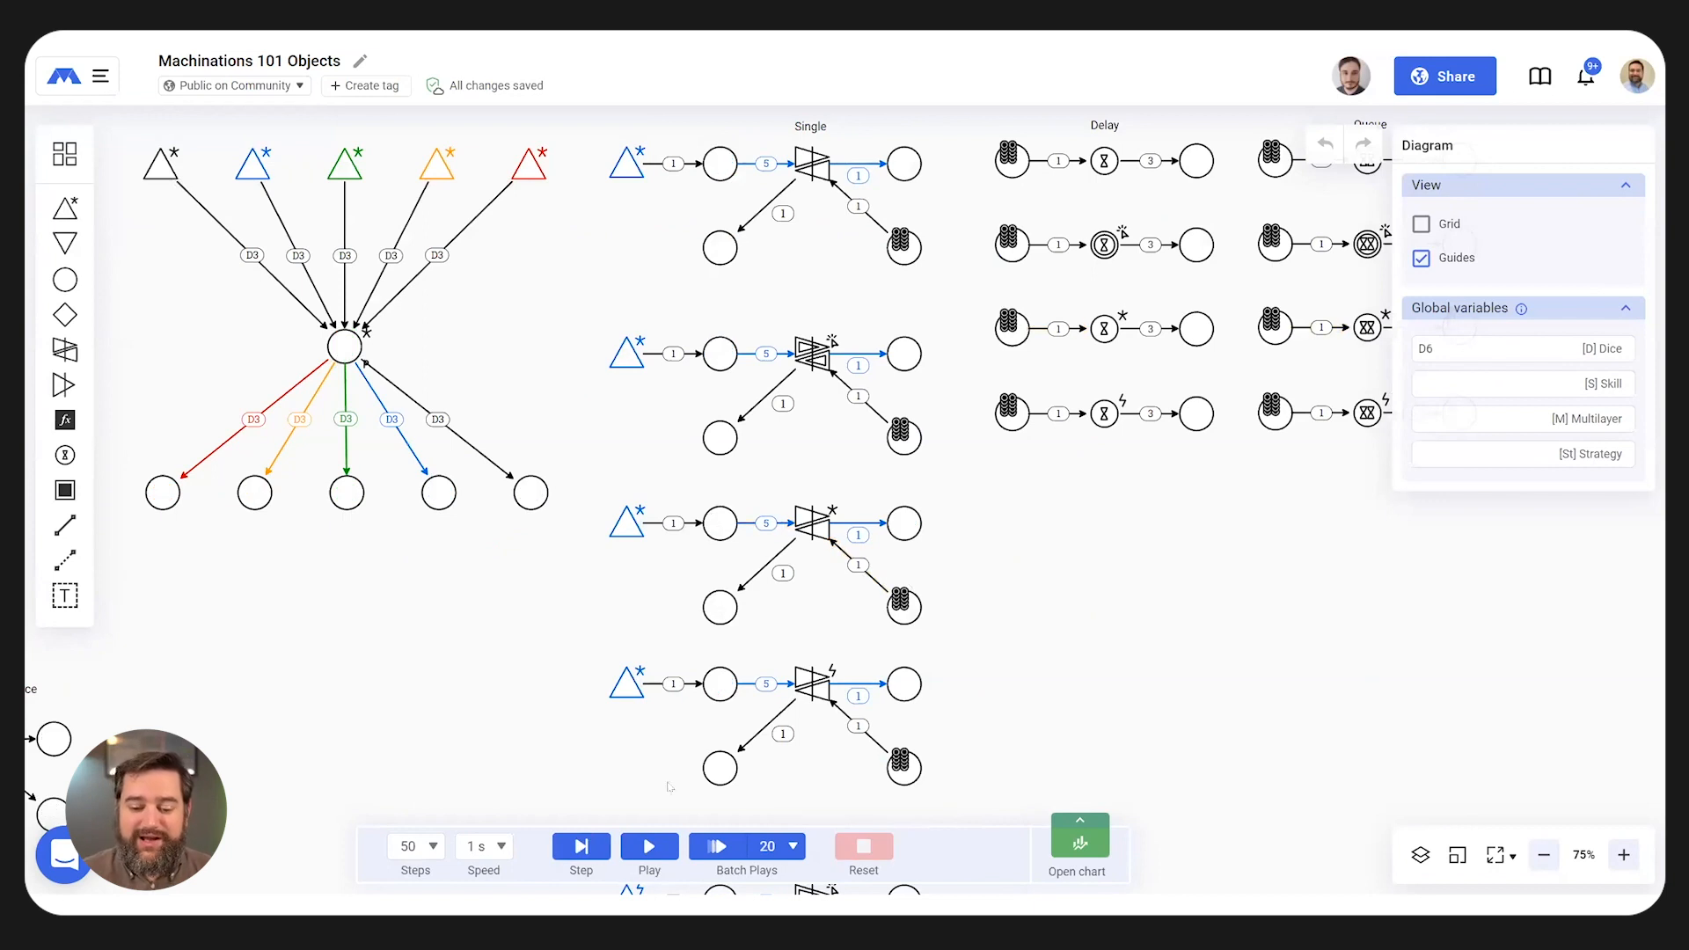
- Run the simulation again and trigger the interactive trader in the Single column
{"action": "left_click", "coordinate": [650, 846]}
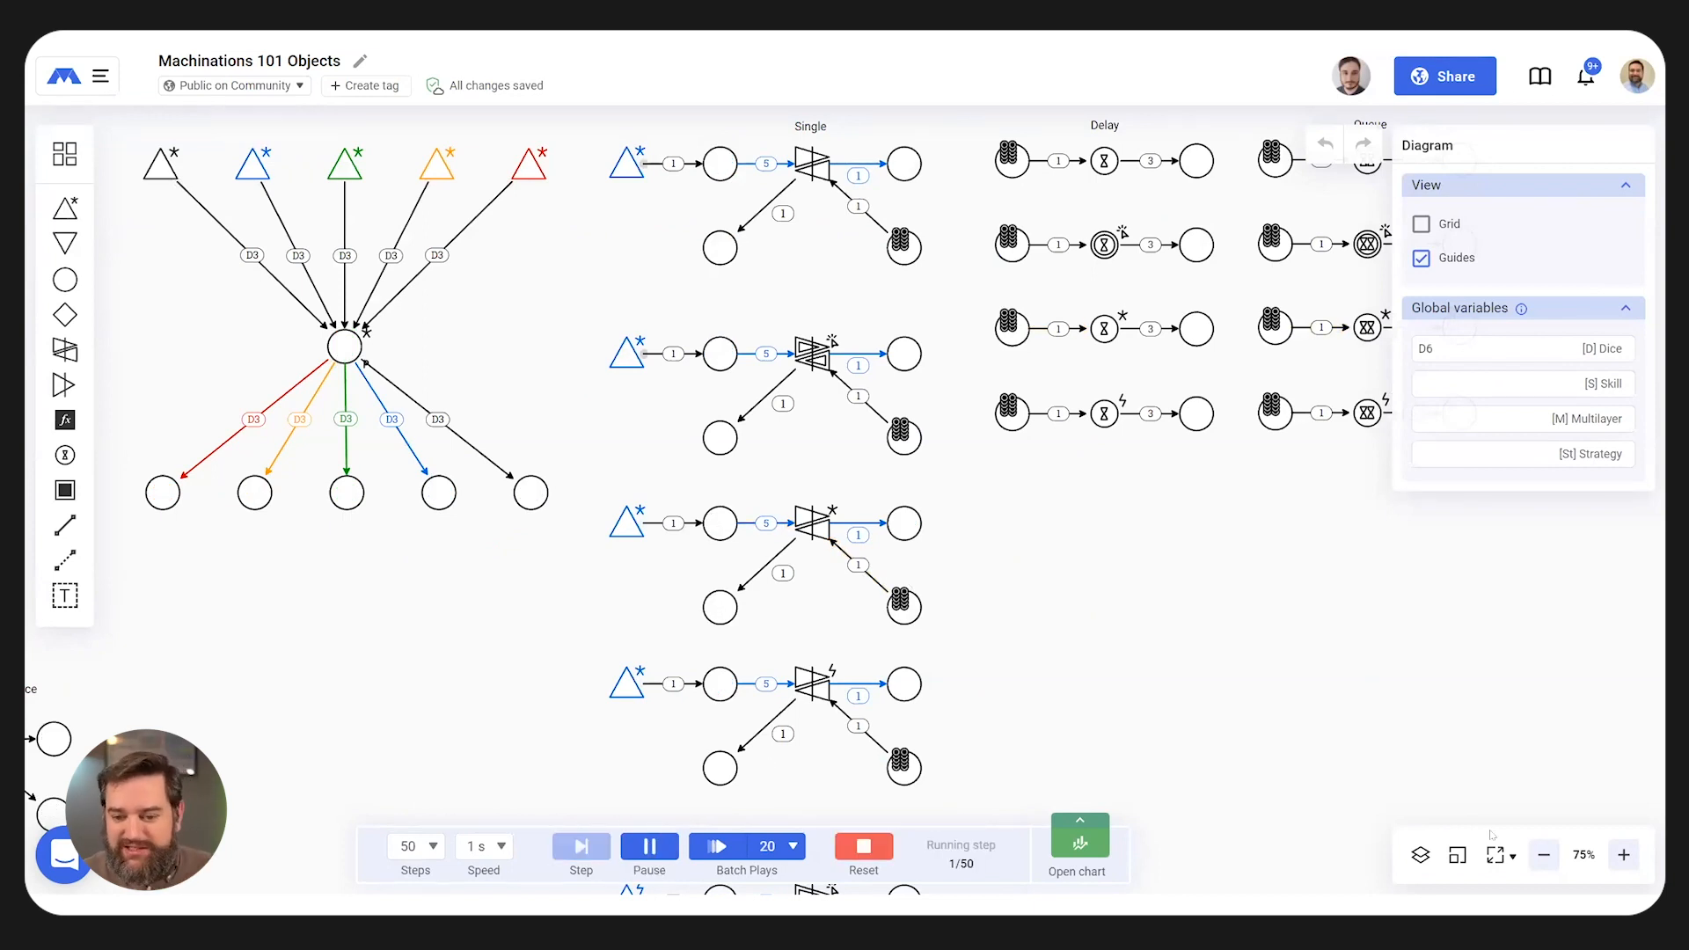
{"action": "scroll", "coordinate": [746, 464], "scroll_direction": "up", "scroll_amount": 2}
{"action": "scroll", "coordinate": [968, 431], "scroll_direction": "up", "scroll_amount": 1}
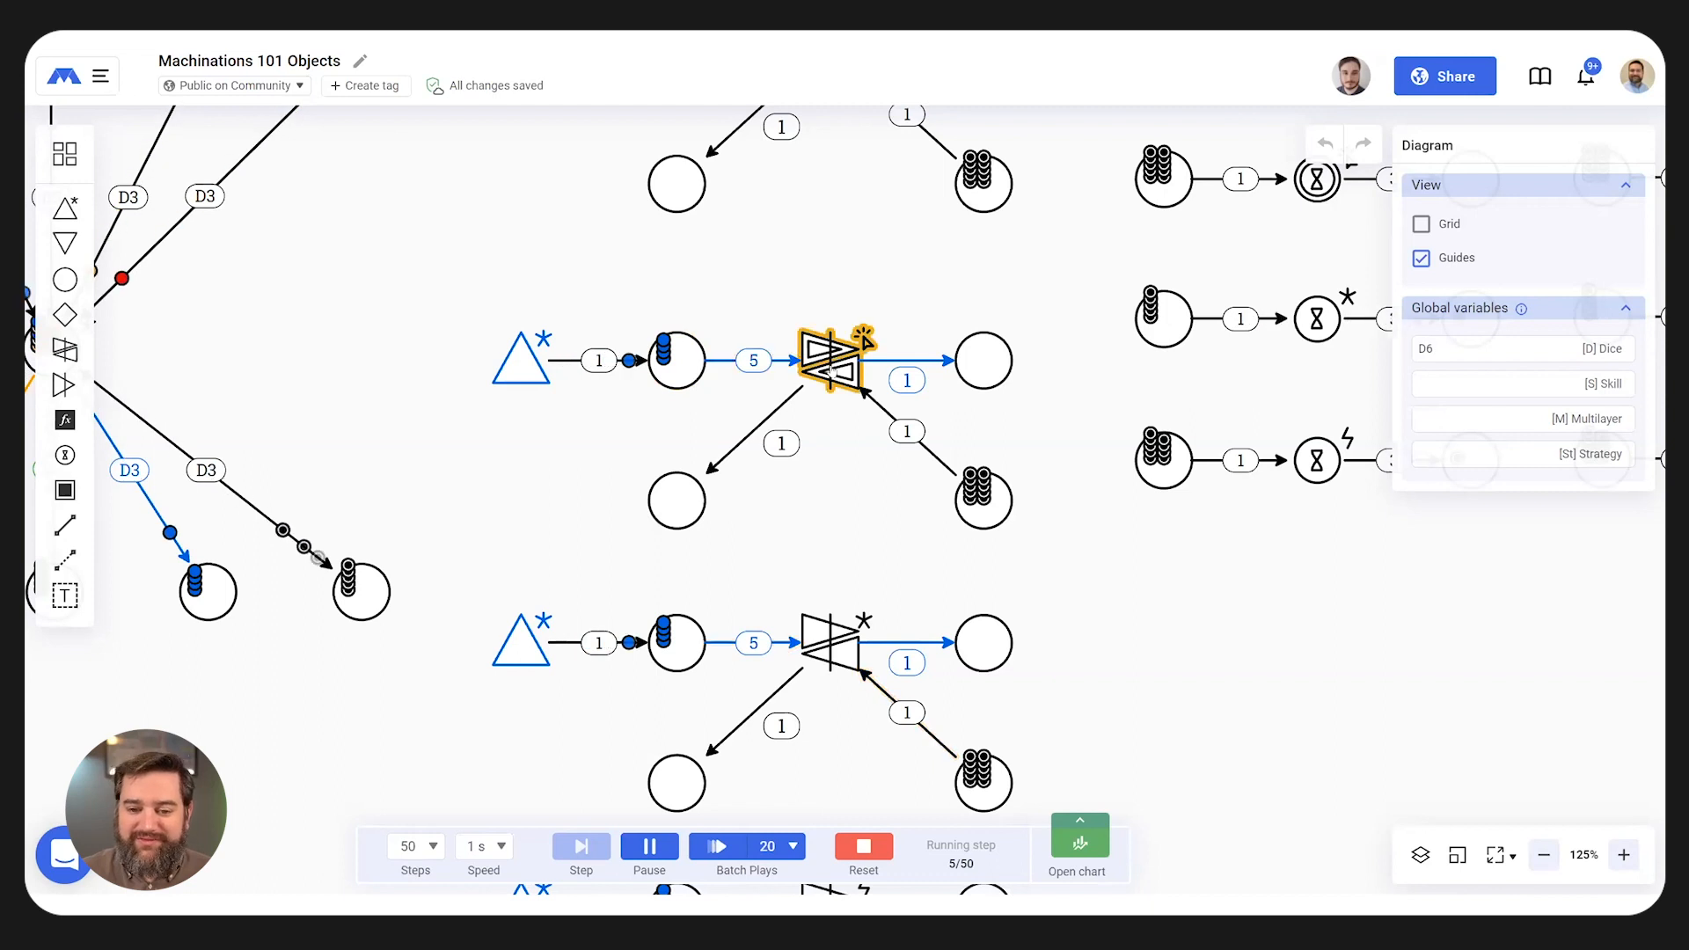
{"action": "left_click", "coordinate": [844, 369]}
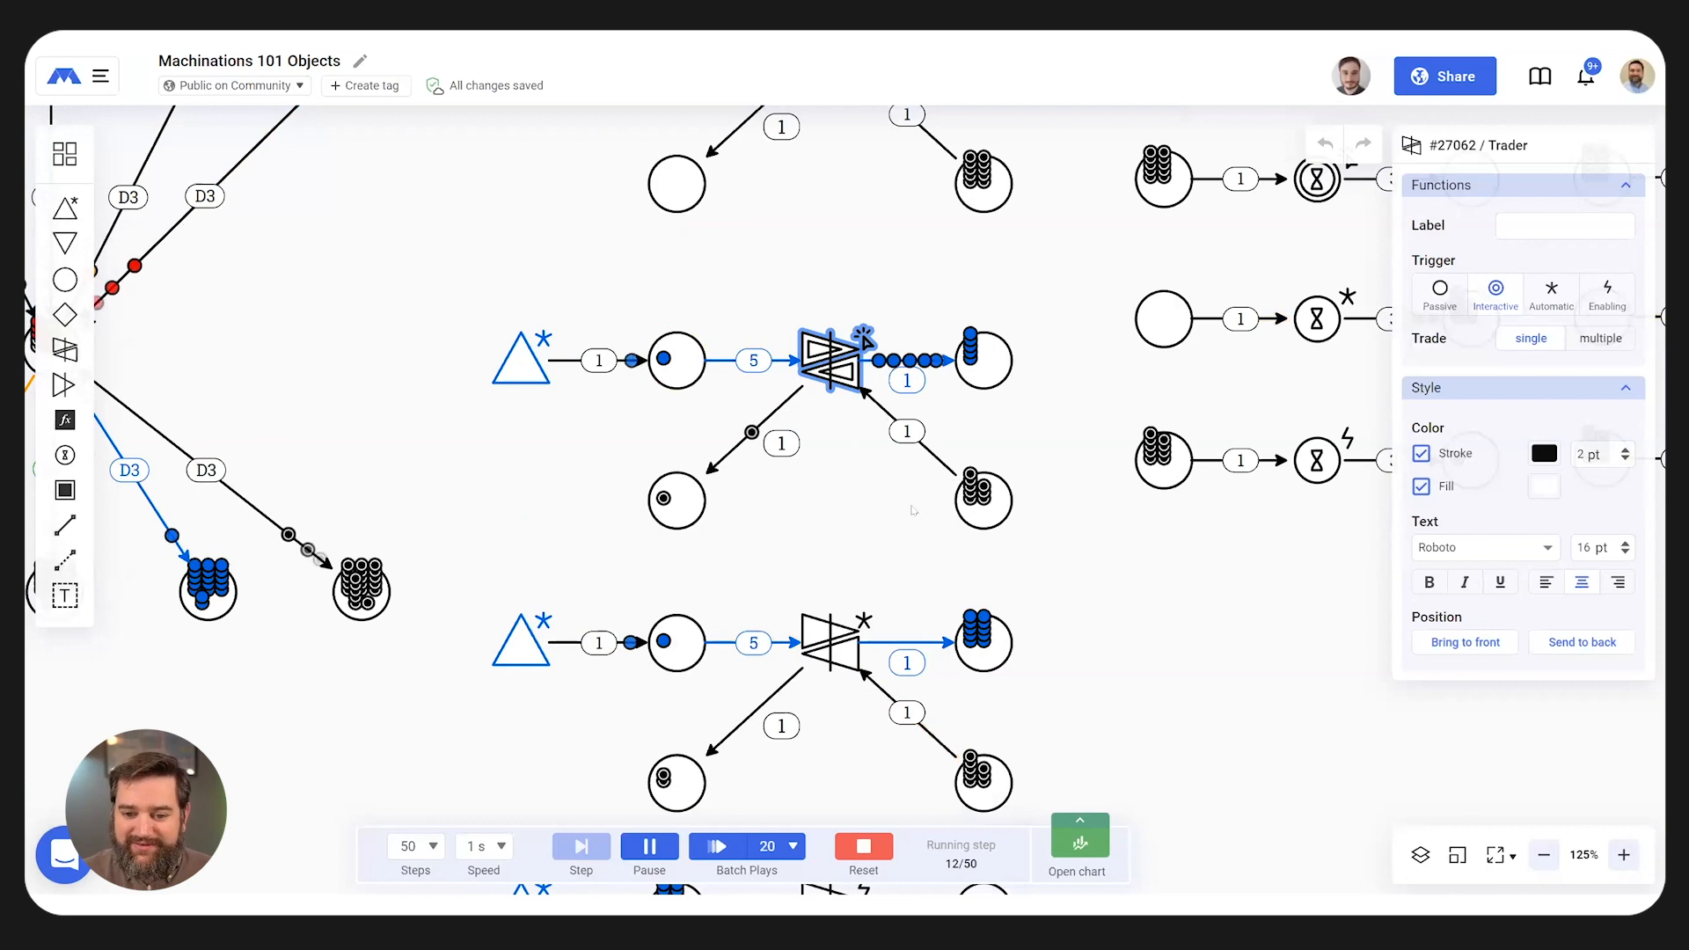
- Trigger the interactive trader in the Multiple example and reset the simulation
{"action": "scroll", "coordinate": [879, 475], "scroll_direction": "down", "scroll_amount": 5}
{"action": "scroll", "coordinate": [899, 513], "scroll_direction": "up", "scroll_amount": 6}
{"action": "scroll", "coordinate": [899, 510], "scroll_direction": "down", "scroll_amount": 6}
{"action": "scroll", "coordinate": [895, 494], "scroll_direction": "up", "scroll_amount": 4}
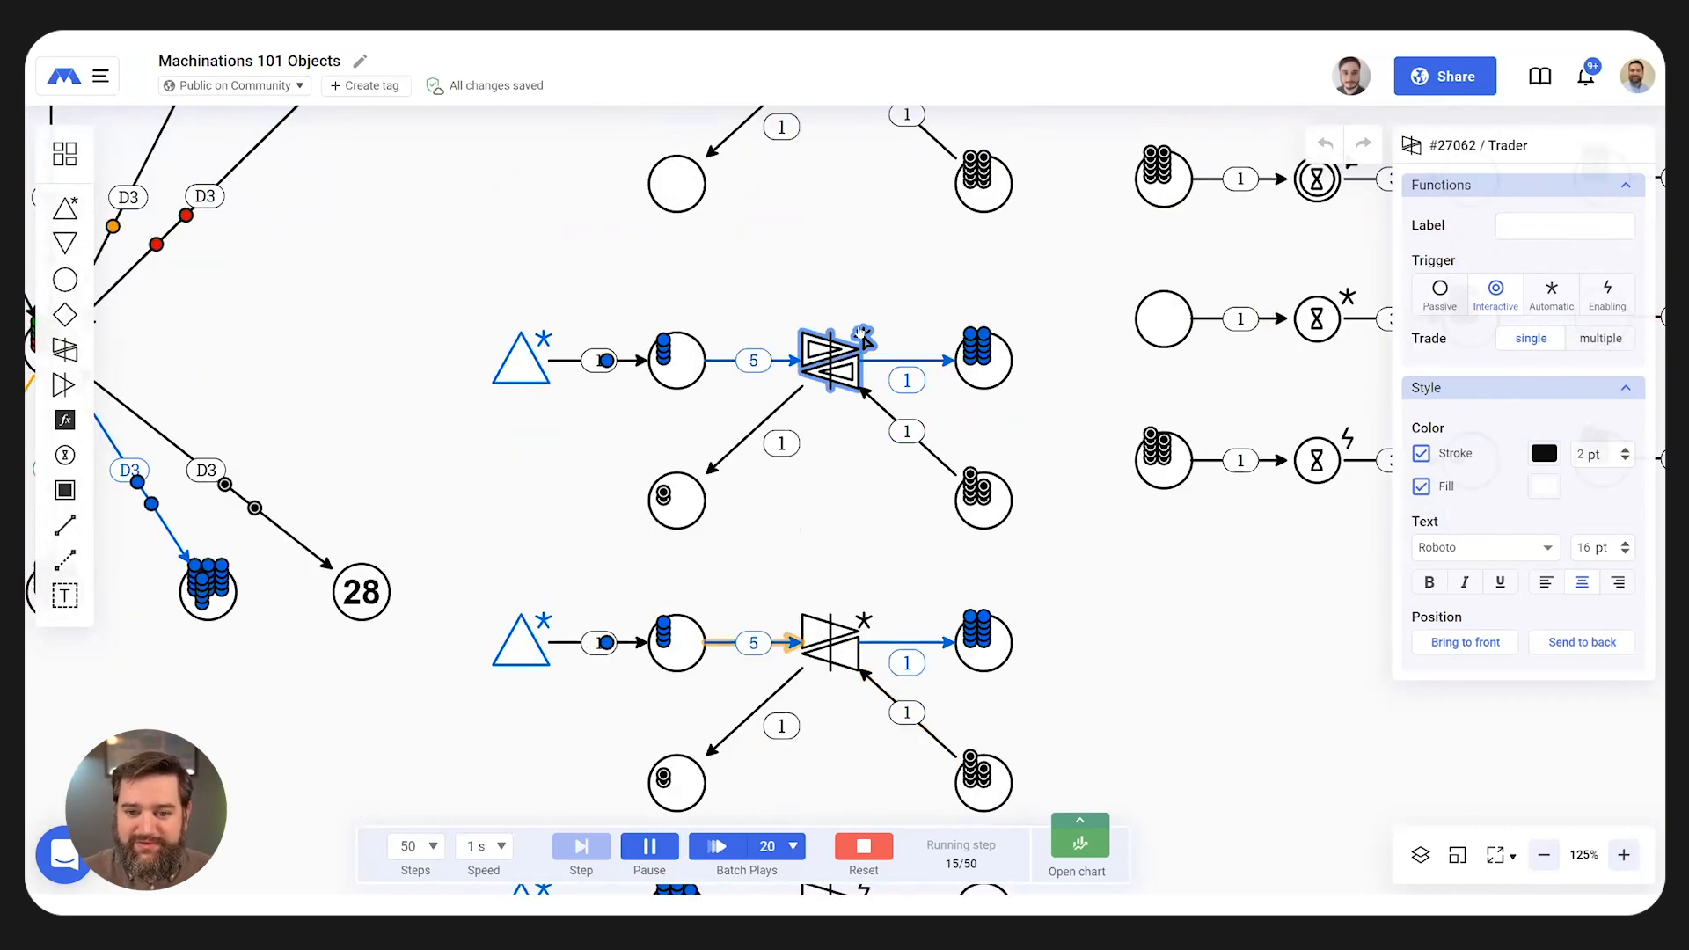
{"action": "scroll", "coordinate": [895, 495], "scroll_direction": "up", "scroll_amount": 2}
{"action": "scroll", "coordinate": [840, 272], "scroll_direction": "down", "scroll_amount": 7}
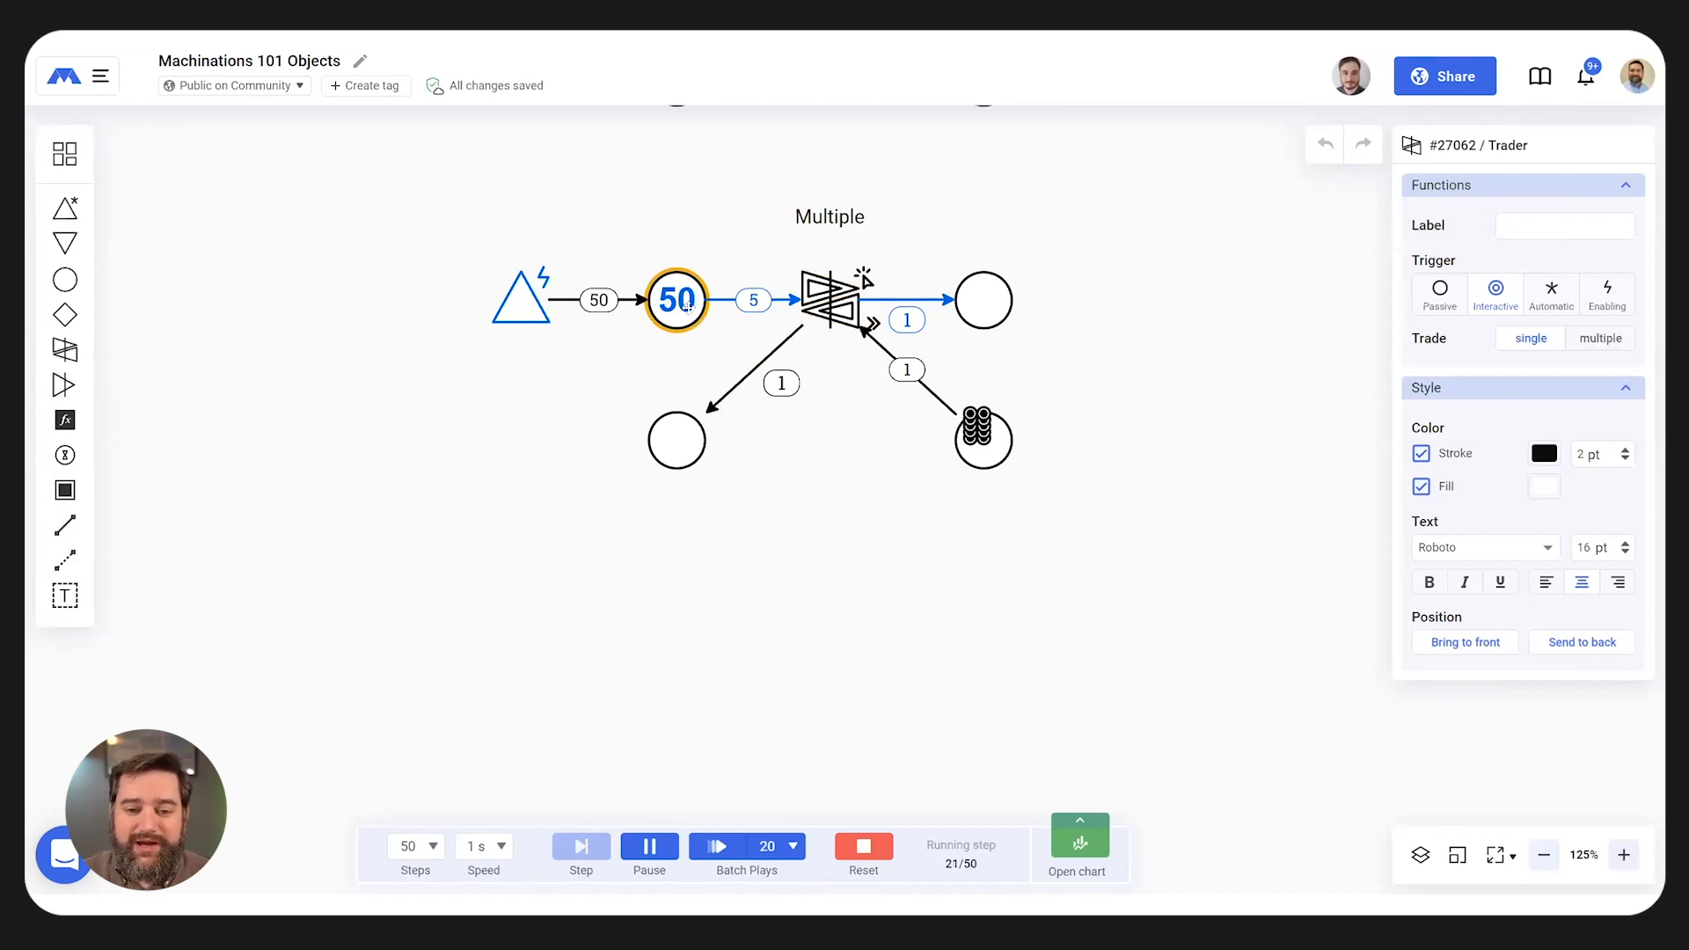
{"action": "left_click", "coordinate": [831, 298]}
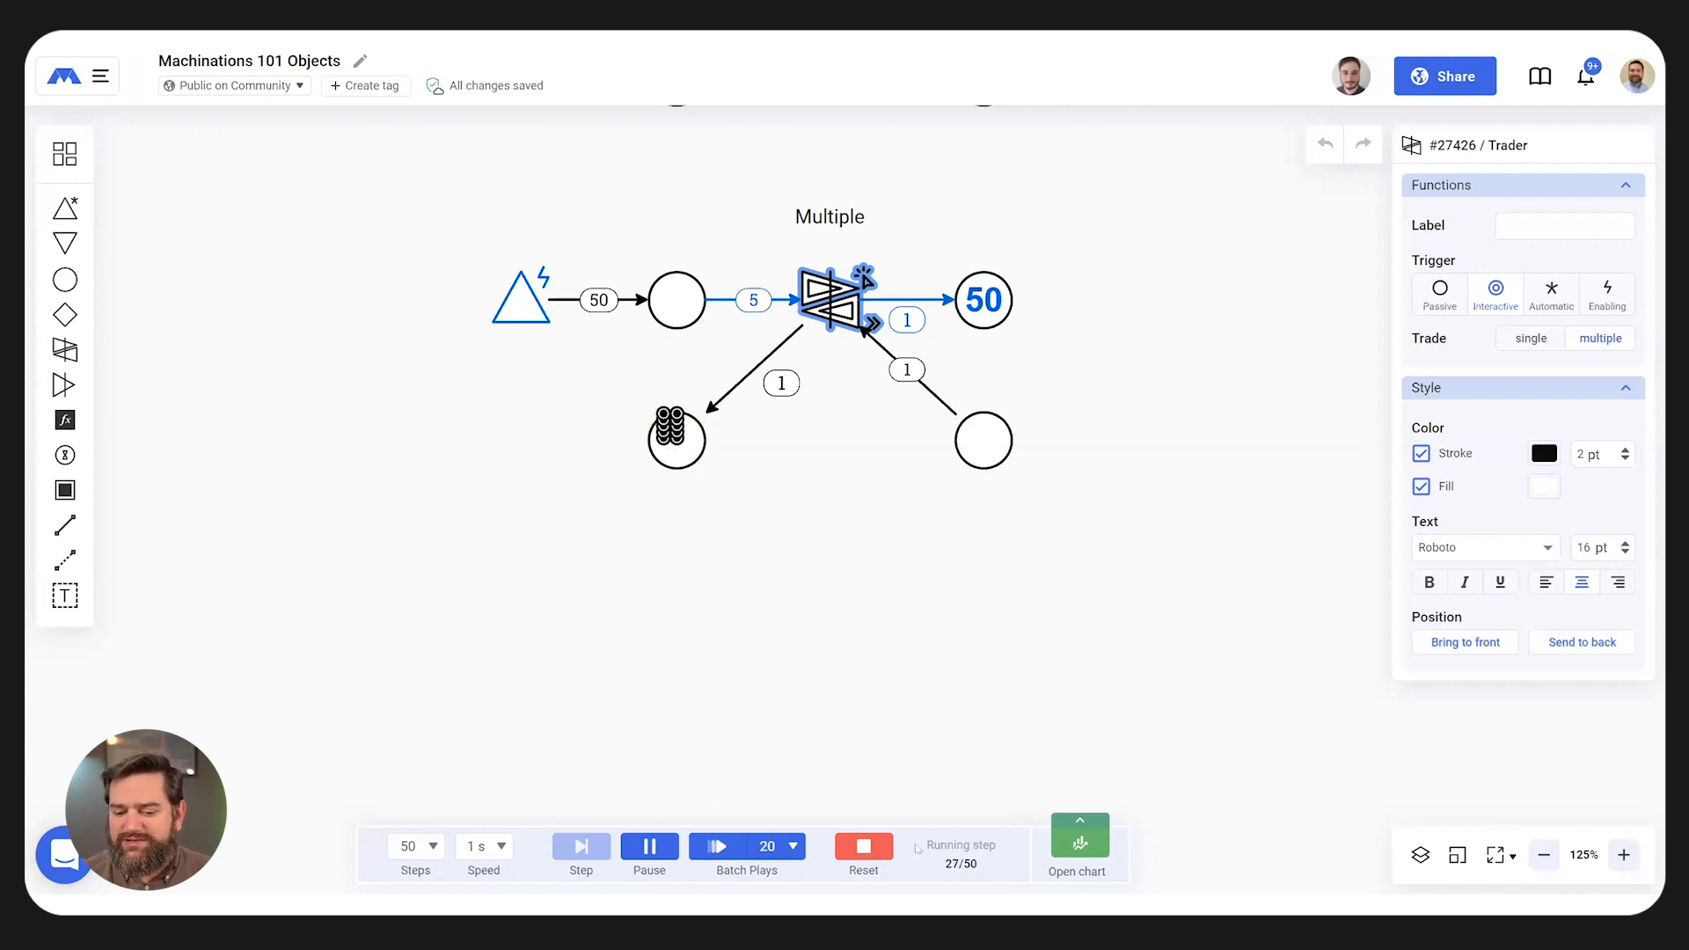
{"action": "left_click", "coordinate": [862, 847]}
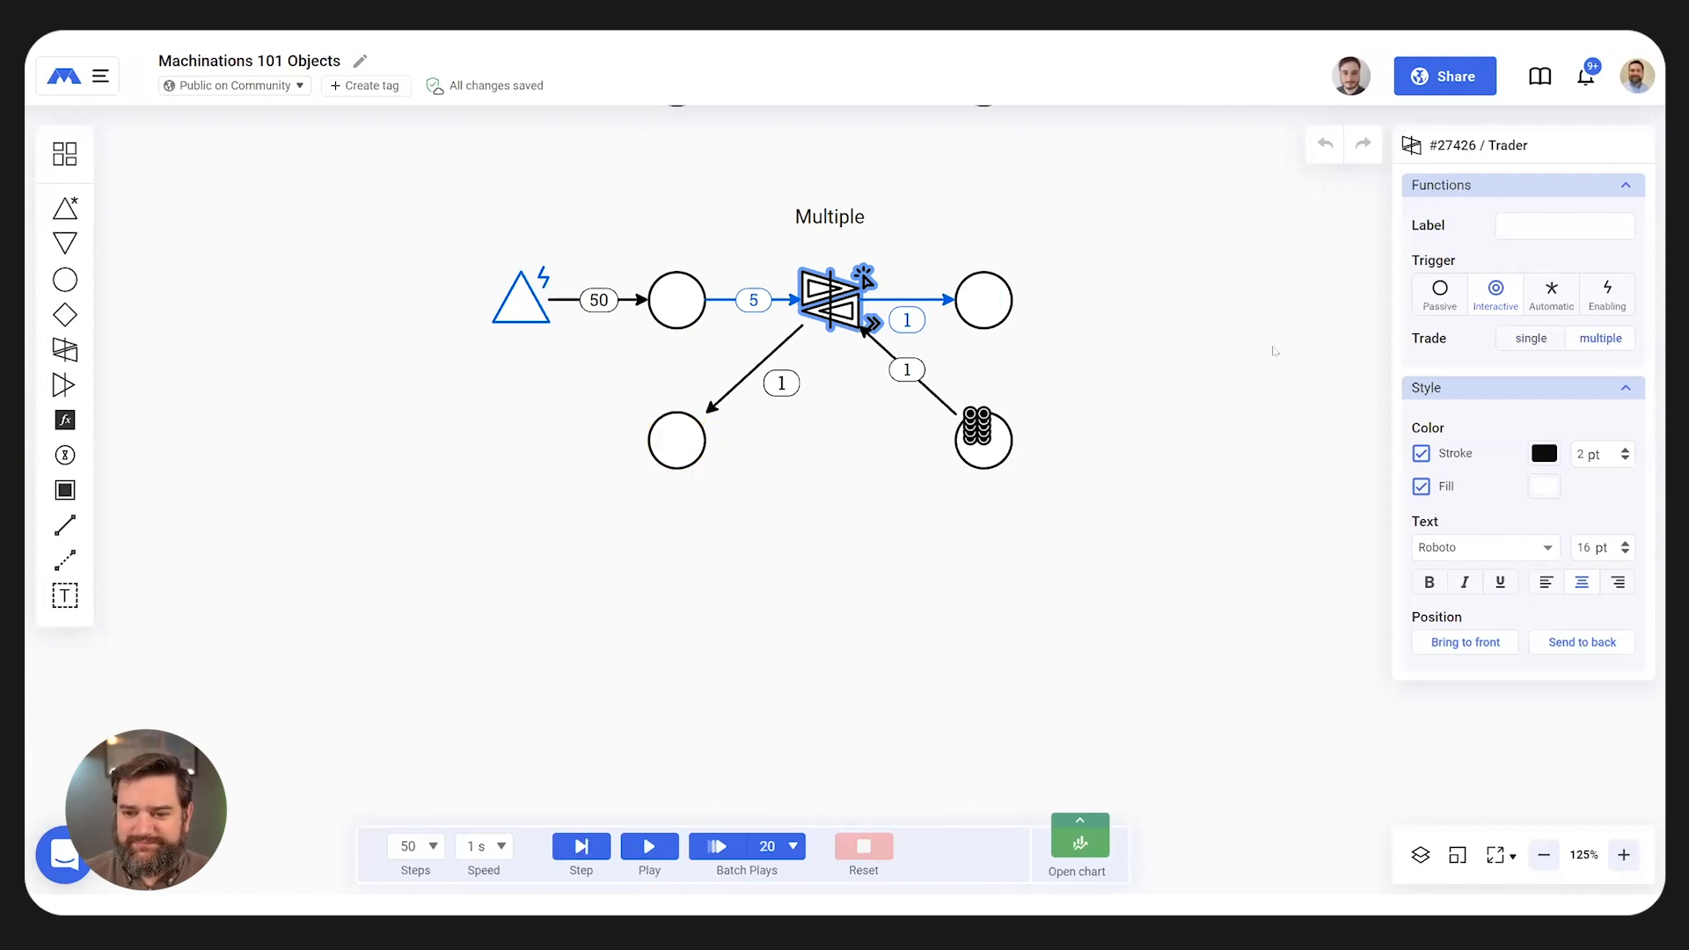
- Examine the trigger and action settings of the passive delay in the Delay column
{"action": "scroll", "coordinate": [1232, 379], "scroll_direction": "up", "scroll_amount": 2}
{"action": "left_click", "coordinate": [1101, 498]}
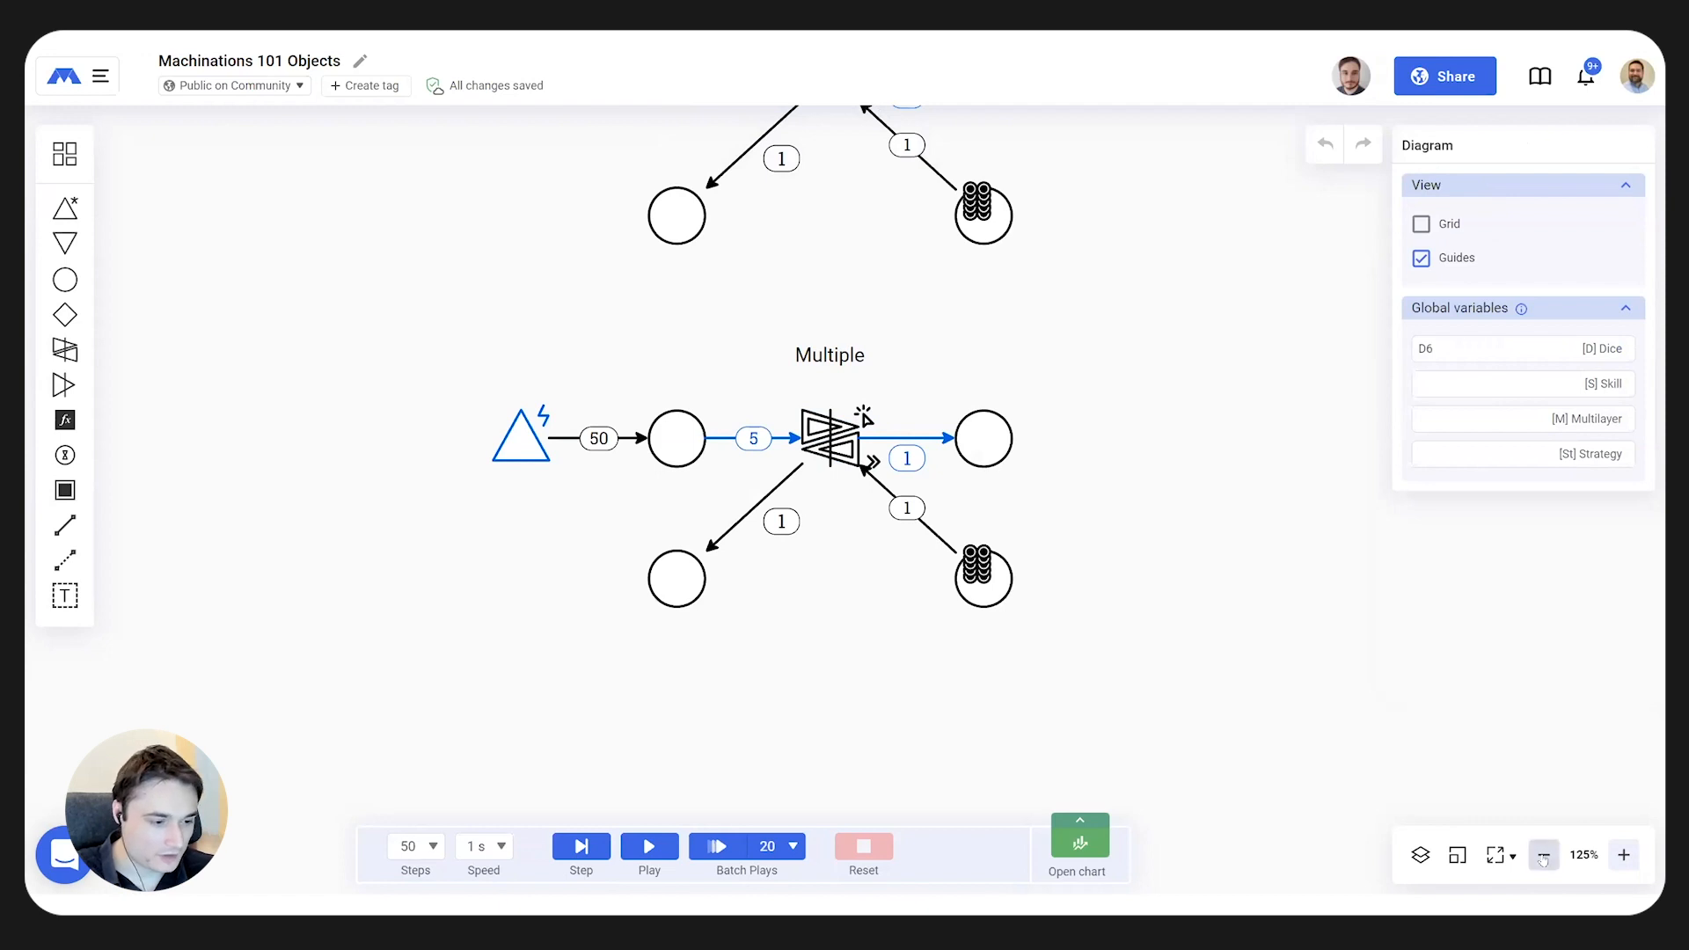
{"action": "left_click", "coordinate": [1543, 854]}
{"action": "left_click", "coordinate": [1542, 855]}
{"action": "left_click", "coordinate": [1543, 855]}
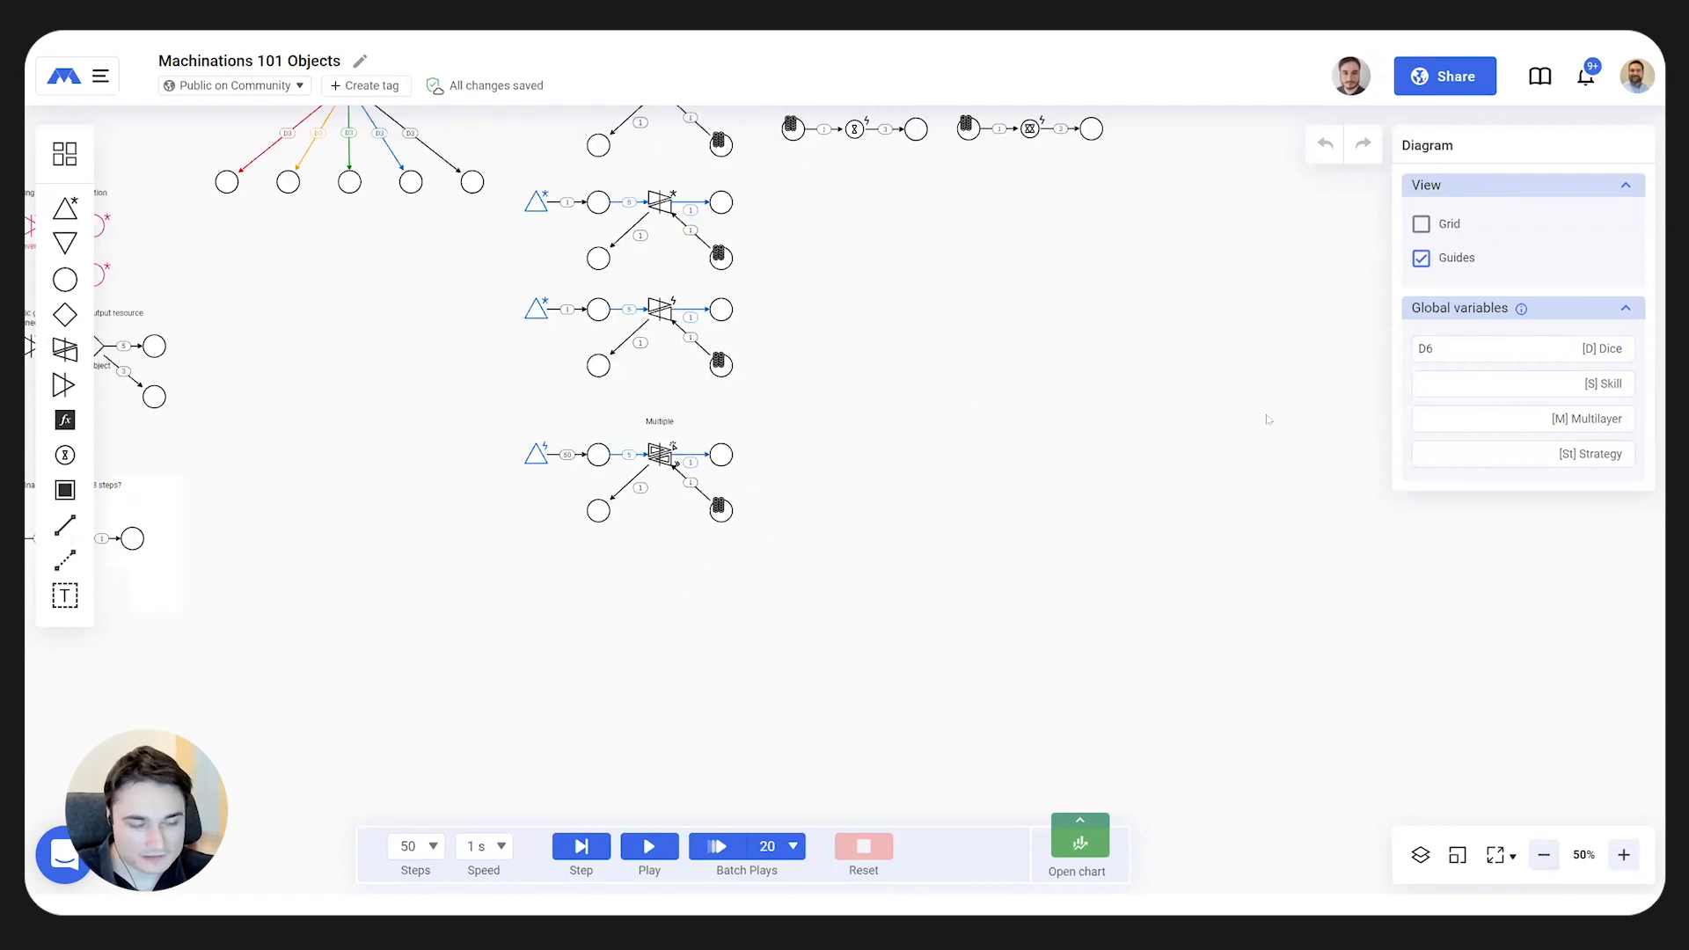
{"action": "scroll", "coordinate": [1267, 420], "scroll_direction": "up", "scroll_amount": 5}
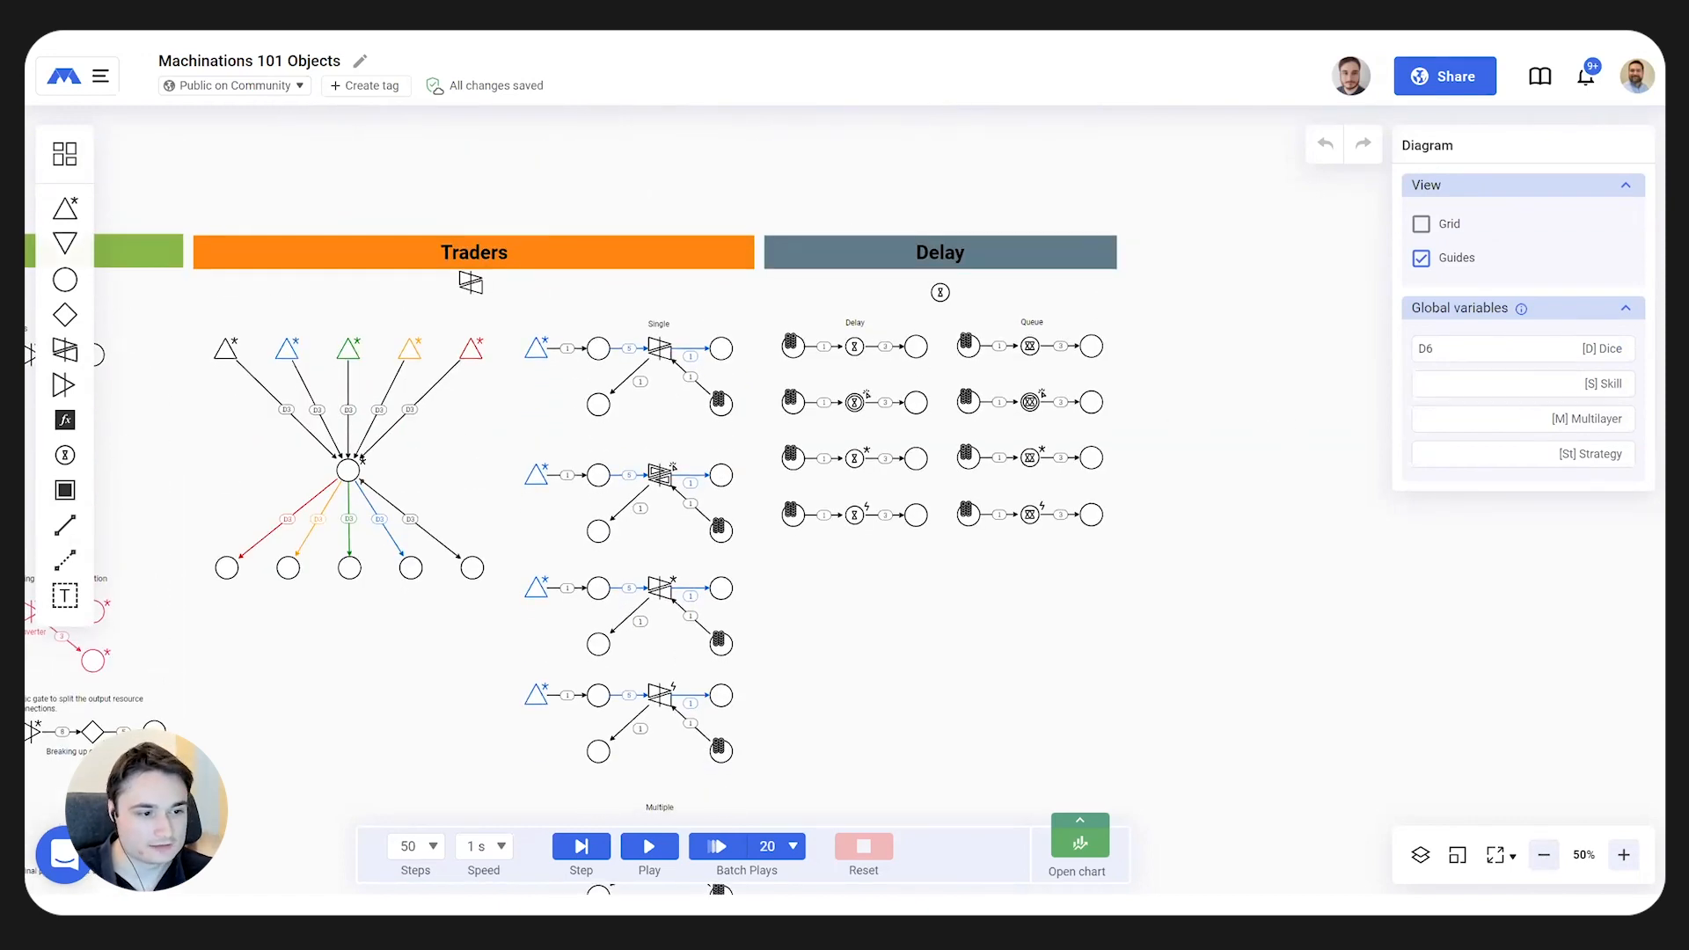
{"action": "left_click", "coordinate": [1624, 855]}
{"action": "left_click", "coordinate": [1623, 855]}
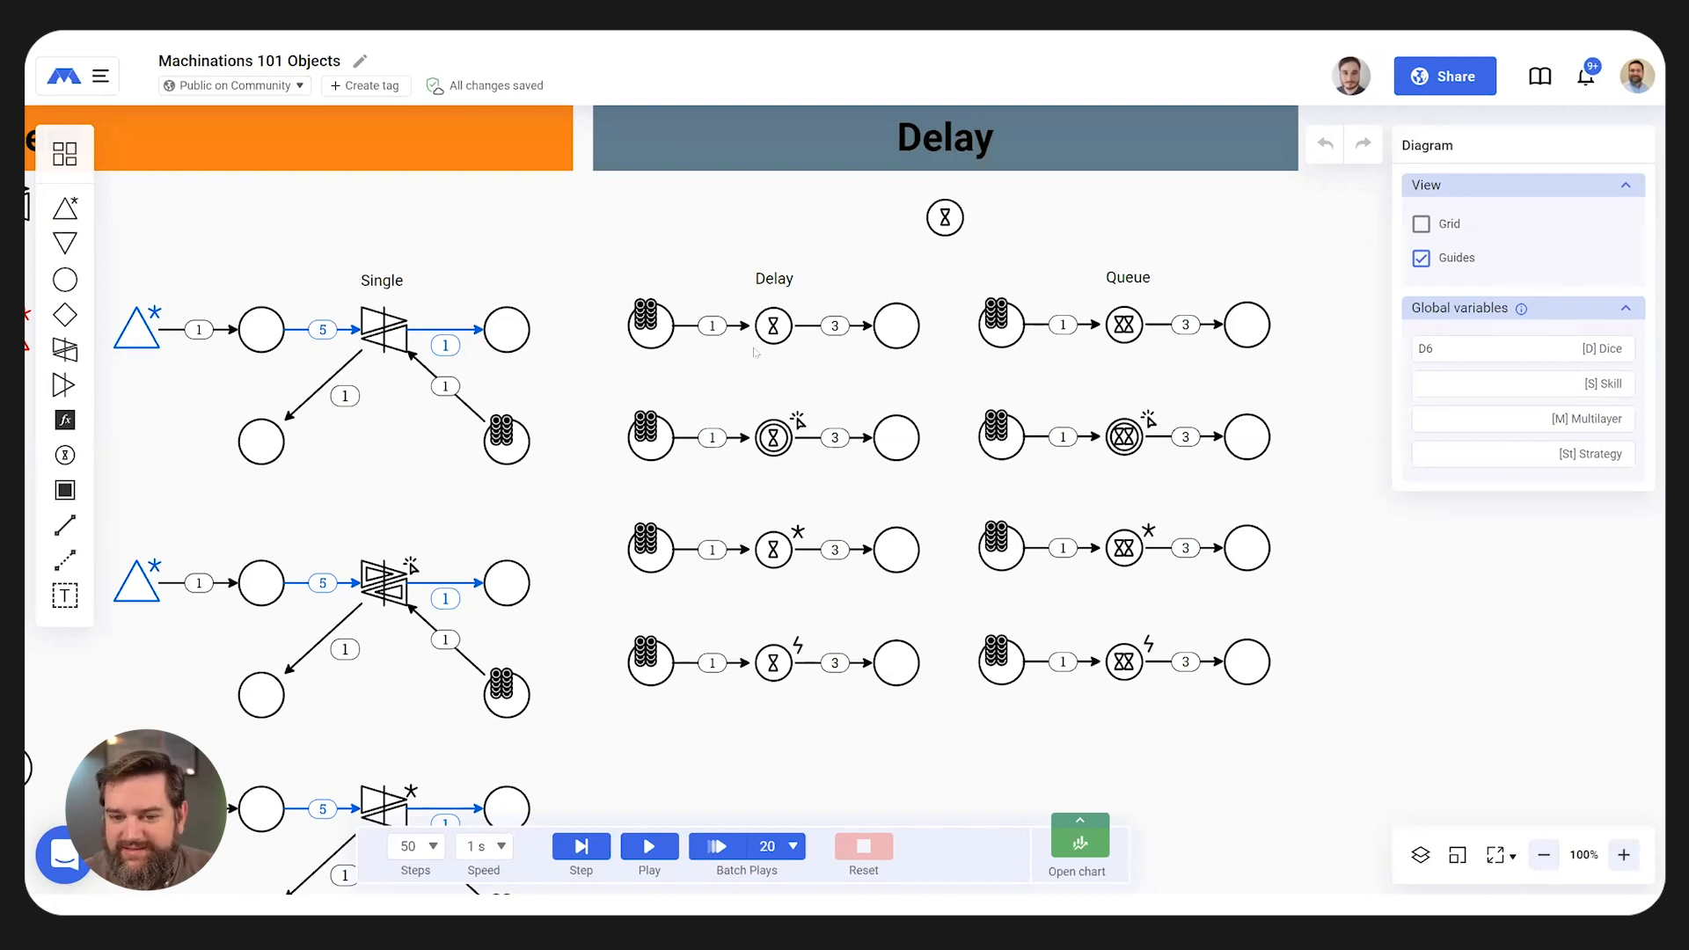
{"action": "left_click", "coordinate": [773, 326]}
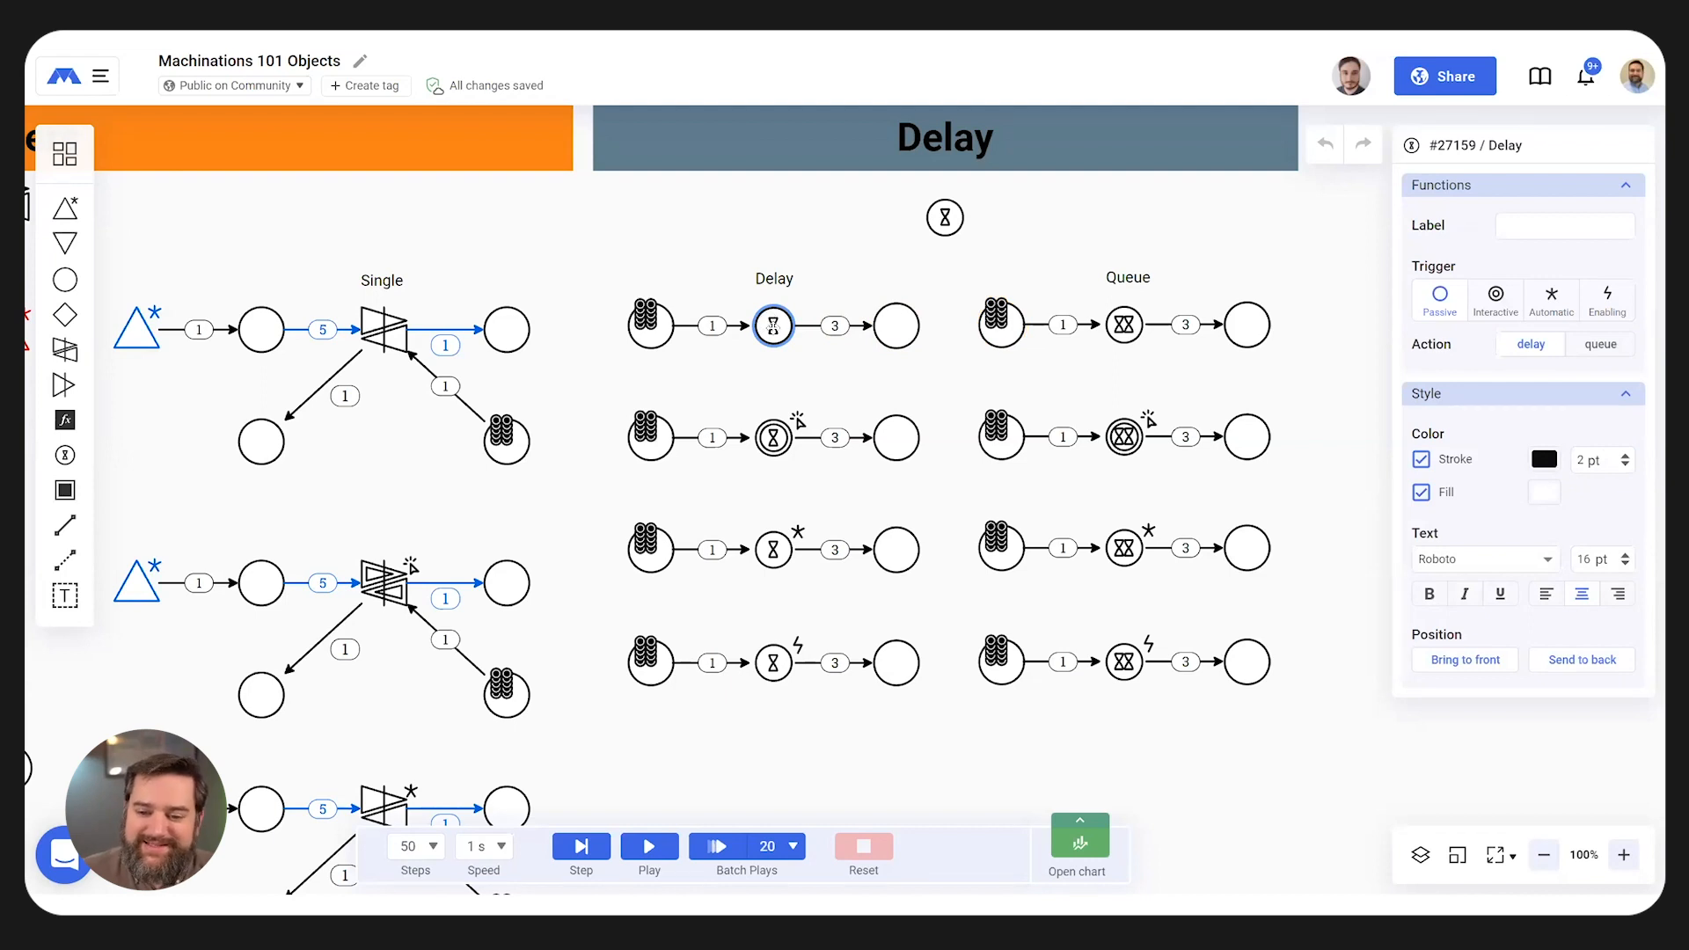
- Run the simulation, trigger the interactive delay in the Delay column and reset the run
{"action": "left_click", "coordinate": [673, 847]}
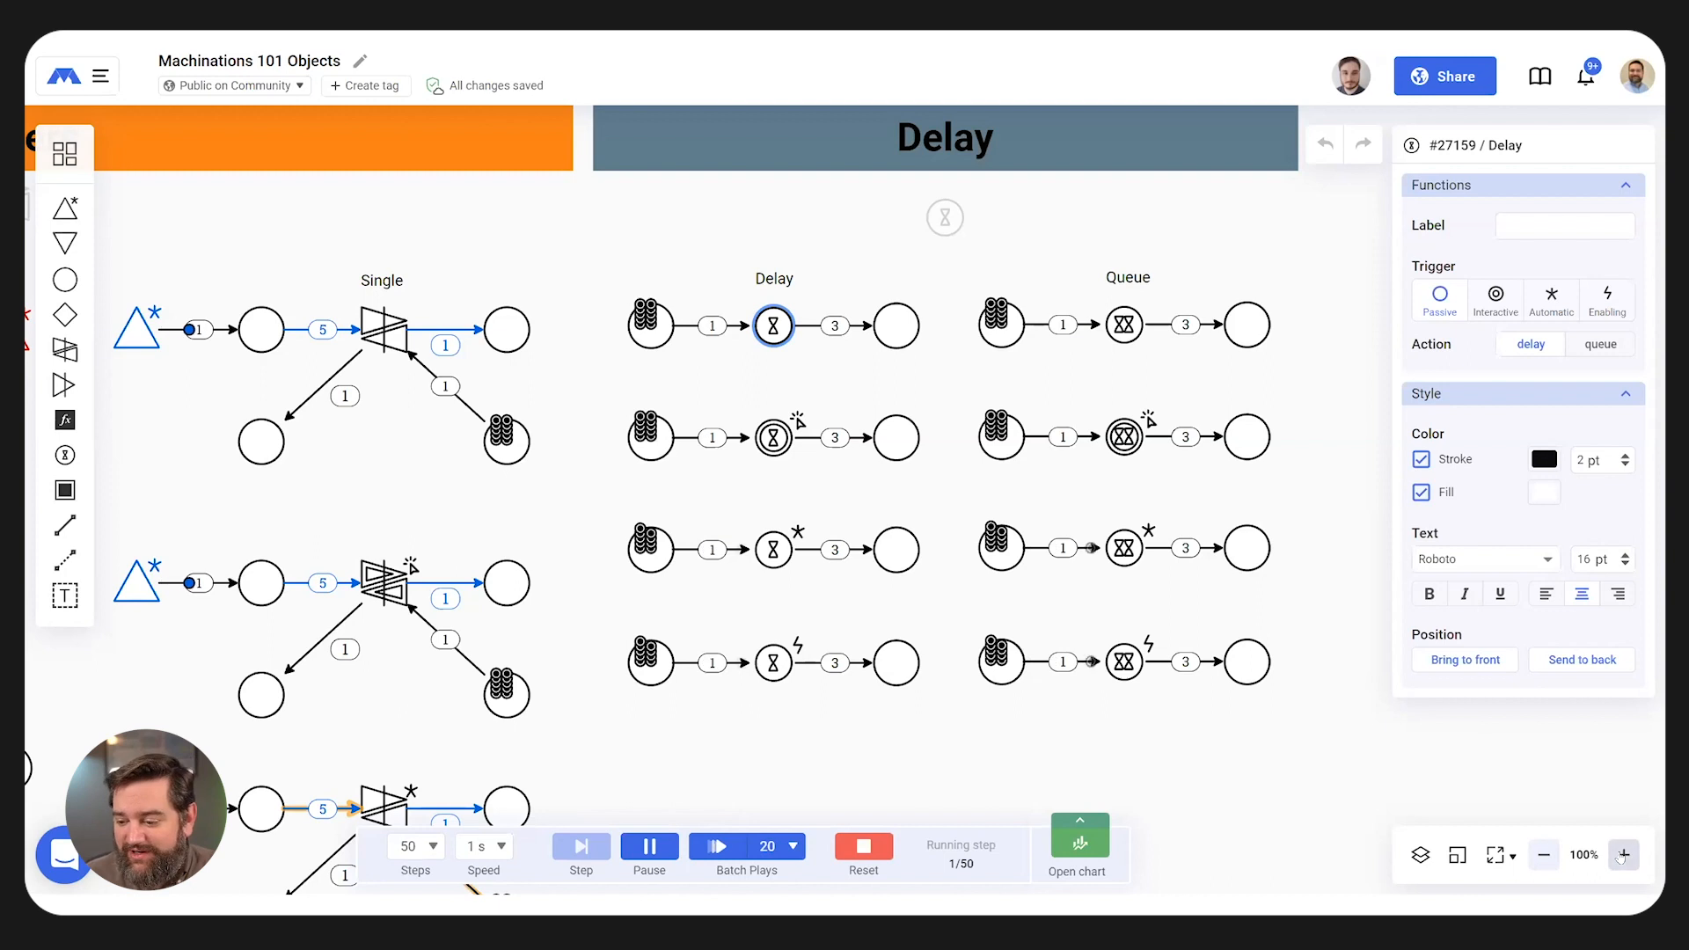
{"action": "left_click", "coordinate": [1623, 854]}
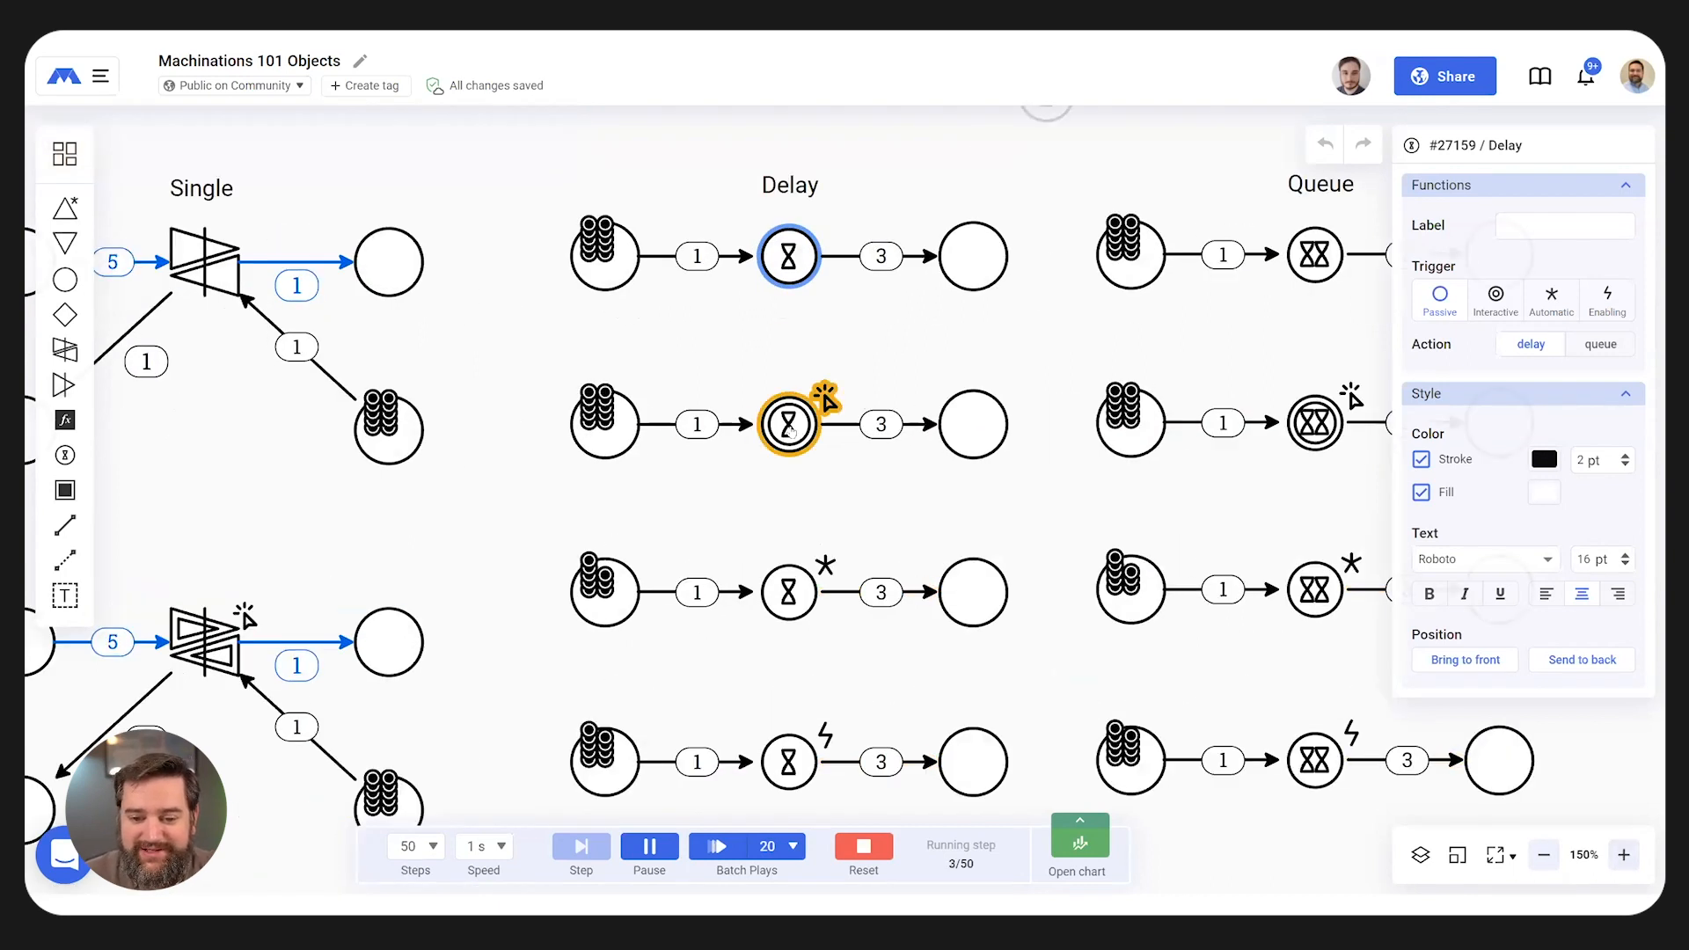
{"action": "left_click", "coordinate": [804, 430]}
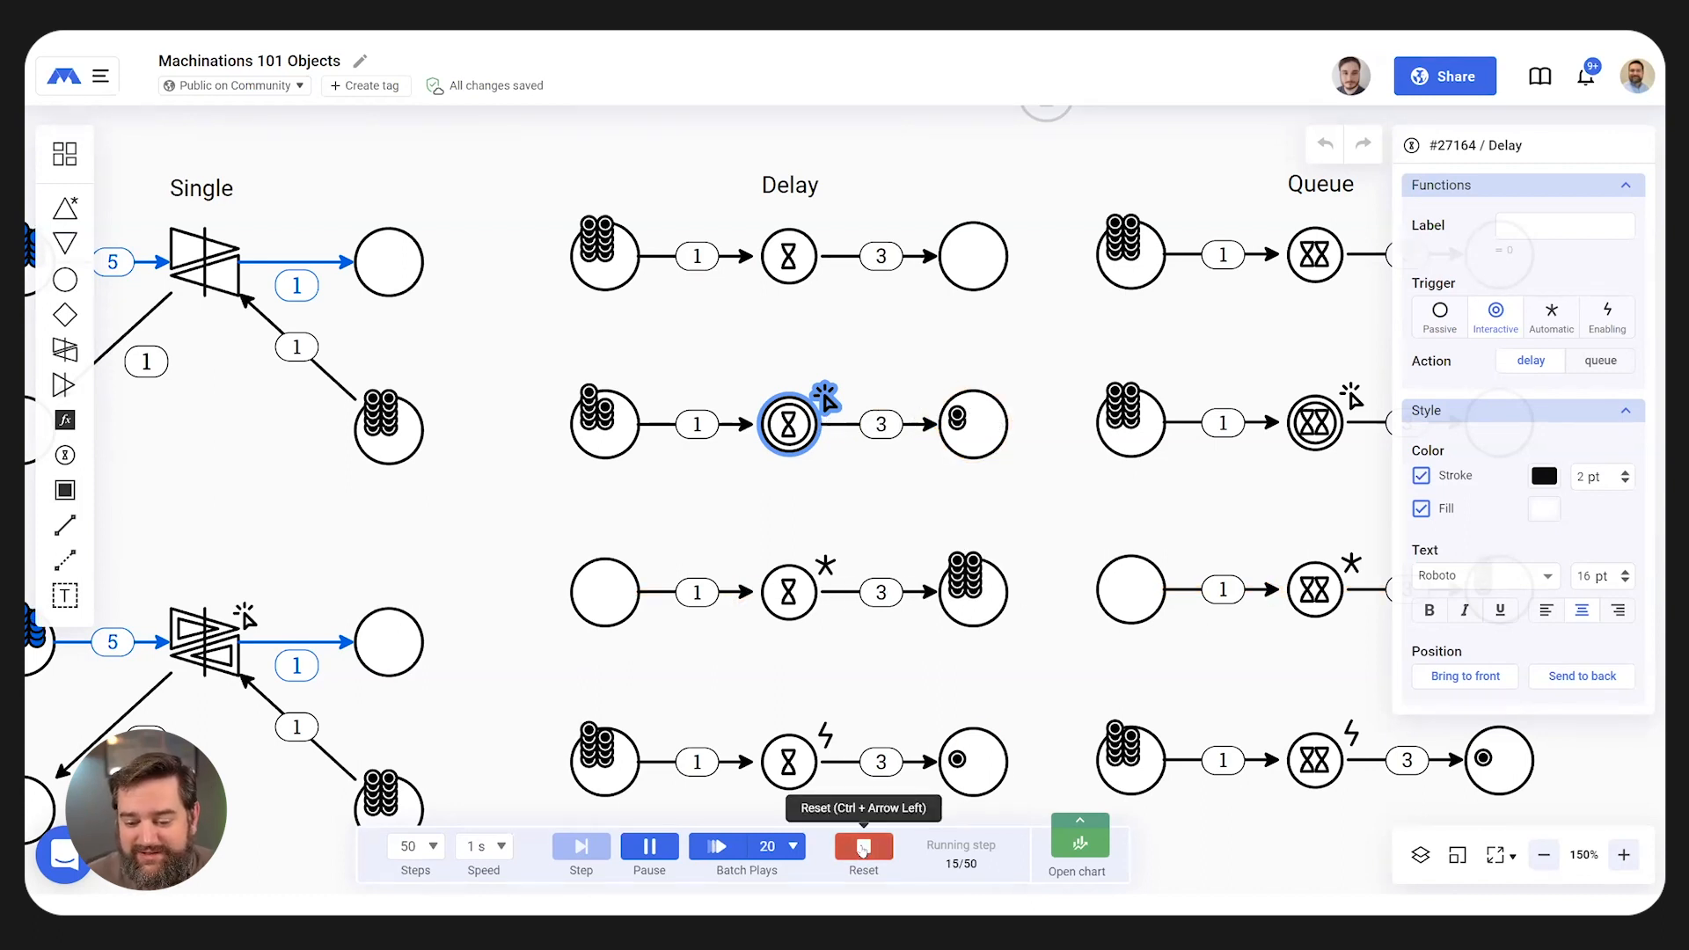
{"action": "left_click", "coordinate": [871, 844]}
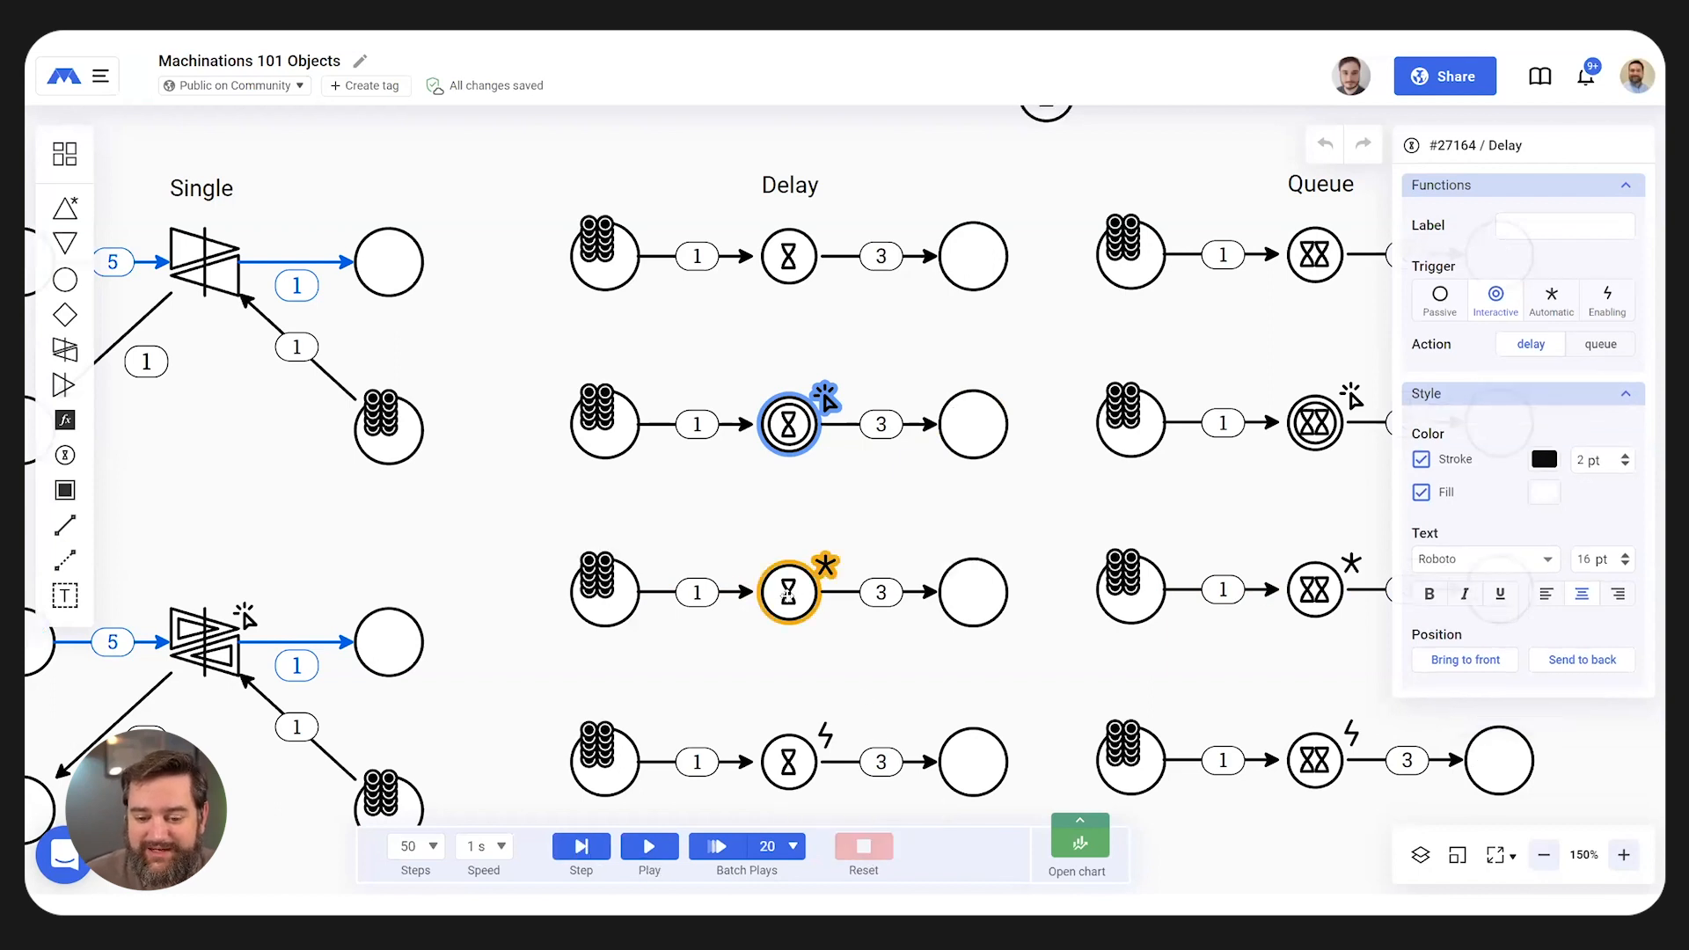
- Run the simulation again to observe the automatic delay in the Delay column, and reset it
{"action": "left_click", "coordinate": [661, 842]}
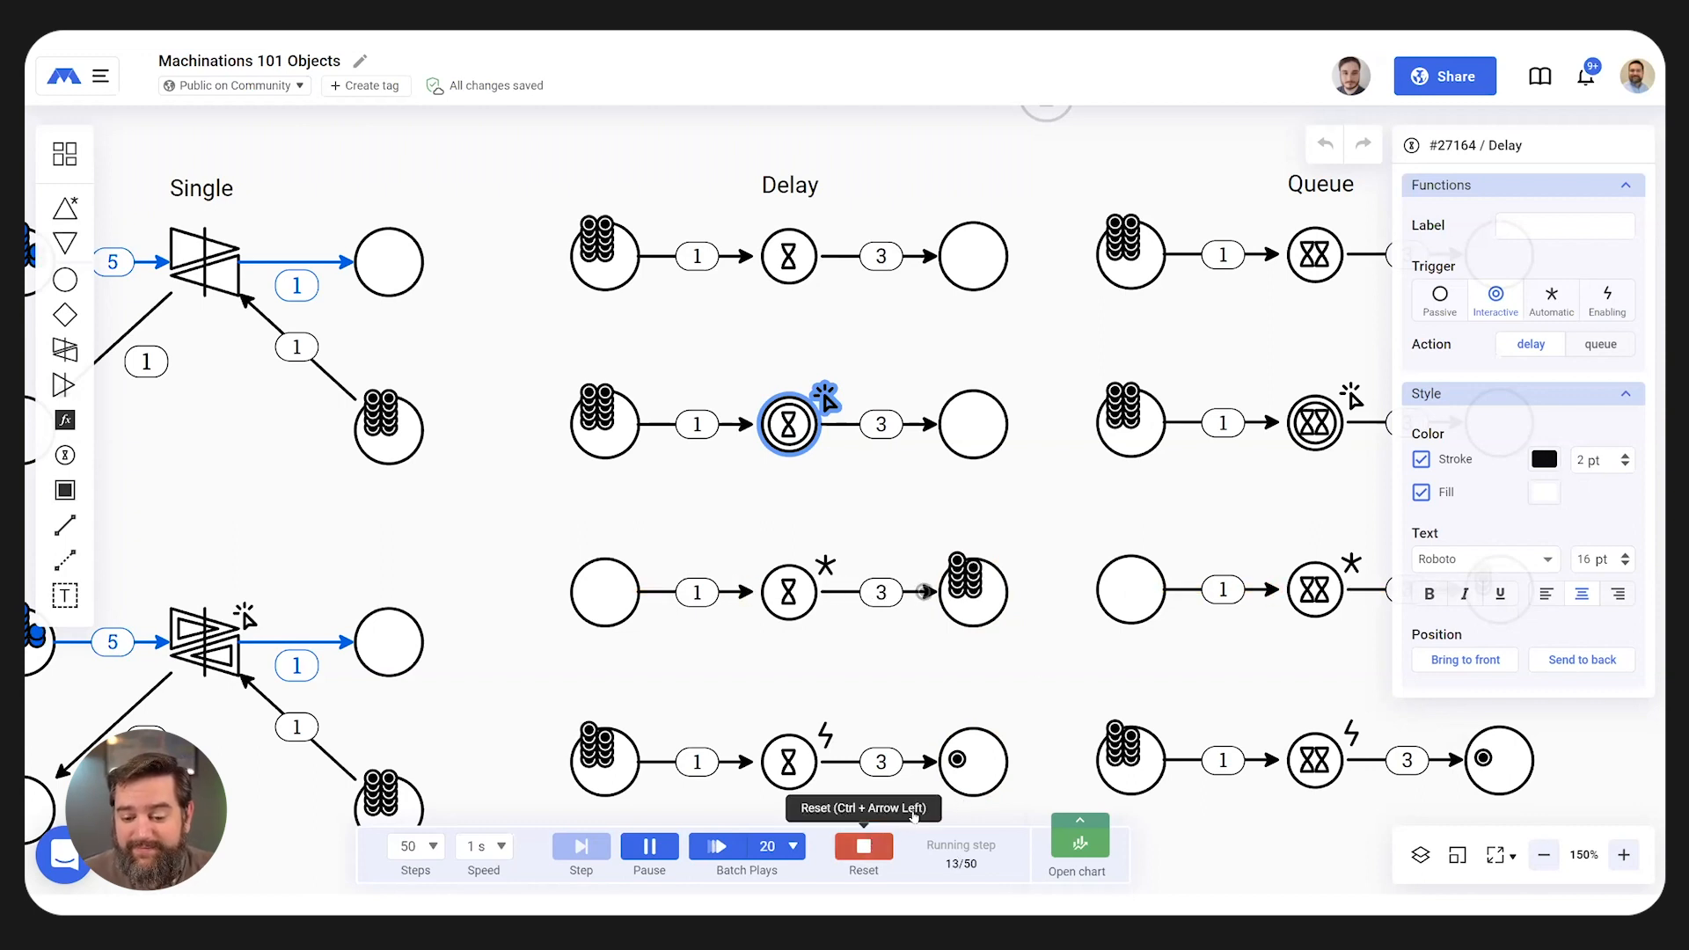
{"action": "left_click", "coordinate": [864, 846]}
{"action": "left_click", "coordinate": [867, 479]}
{"action": "scroll", "coordinate": [1017, 655], "scroll_direction": "down", "scroll_amount": 1}
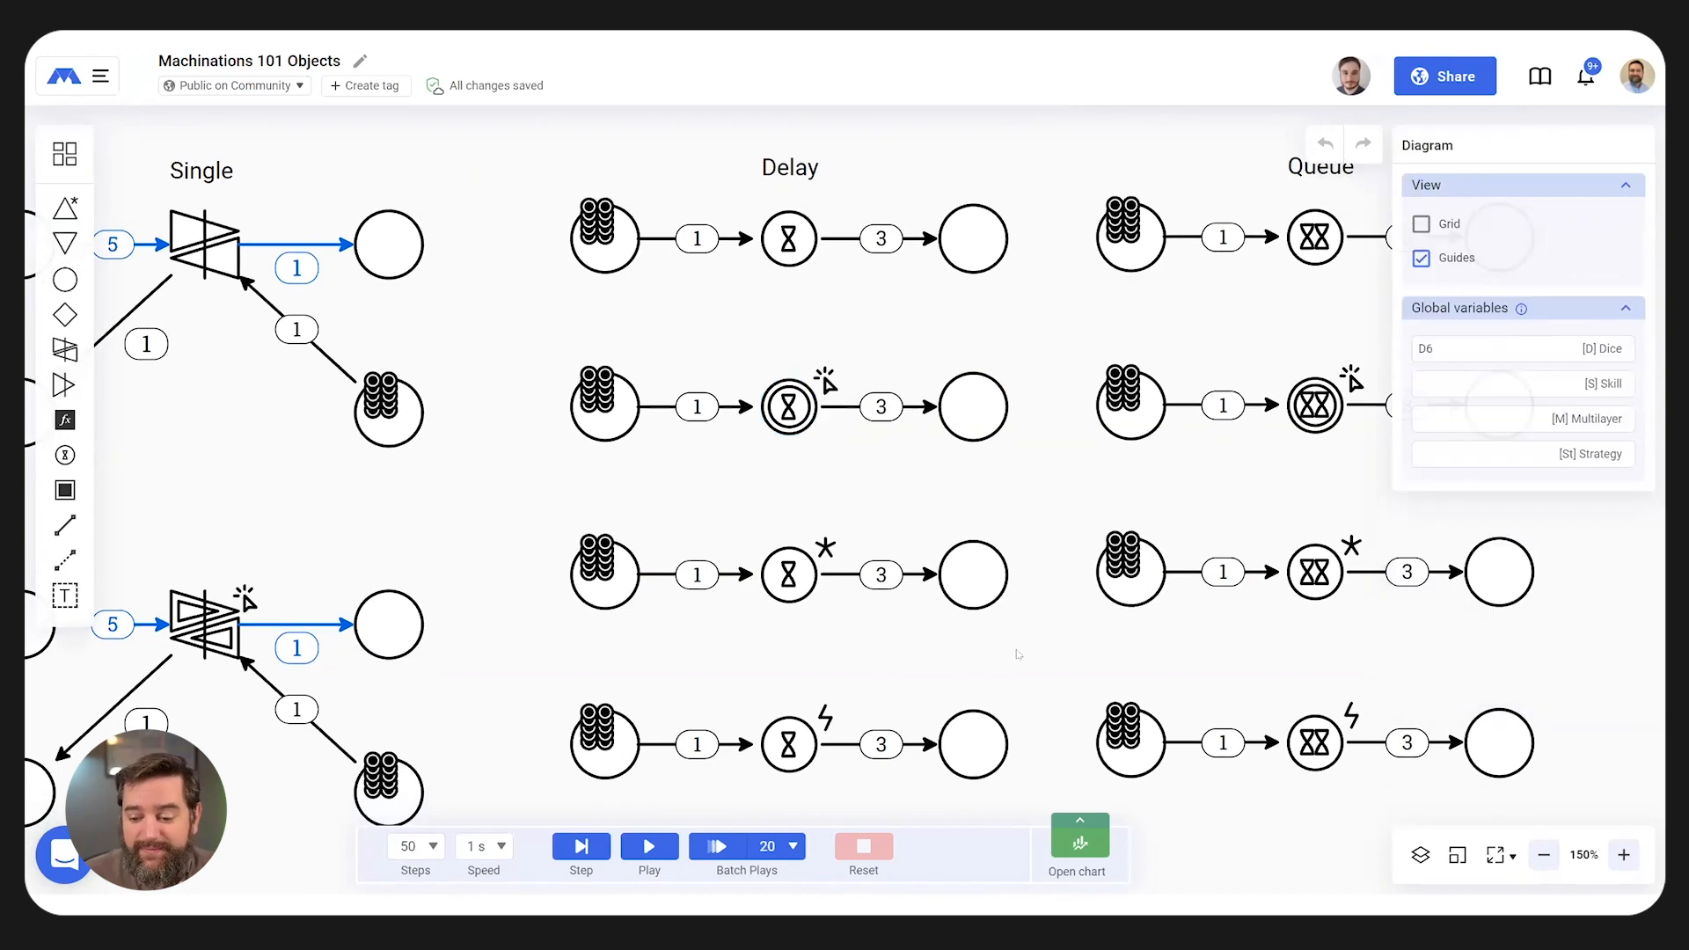
- Examine the action setting of the passive delay in the Queue column, then run the simulation and reset it
{"action": "left_click", "coordinate": [1542, 855]}
{"action": "left_click", "coordinate": [886, 275]}
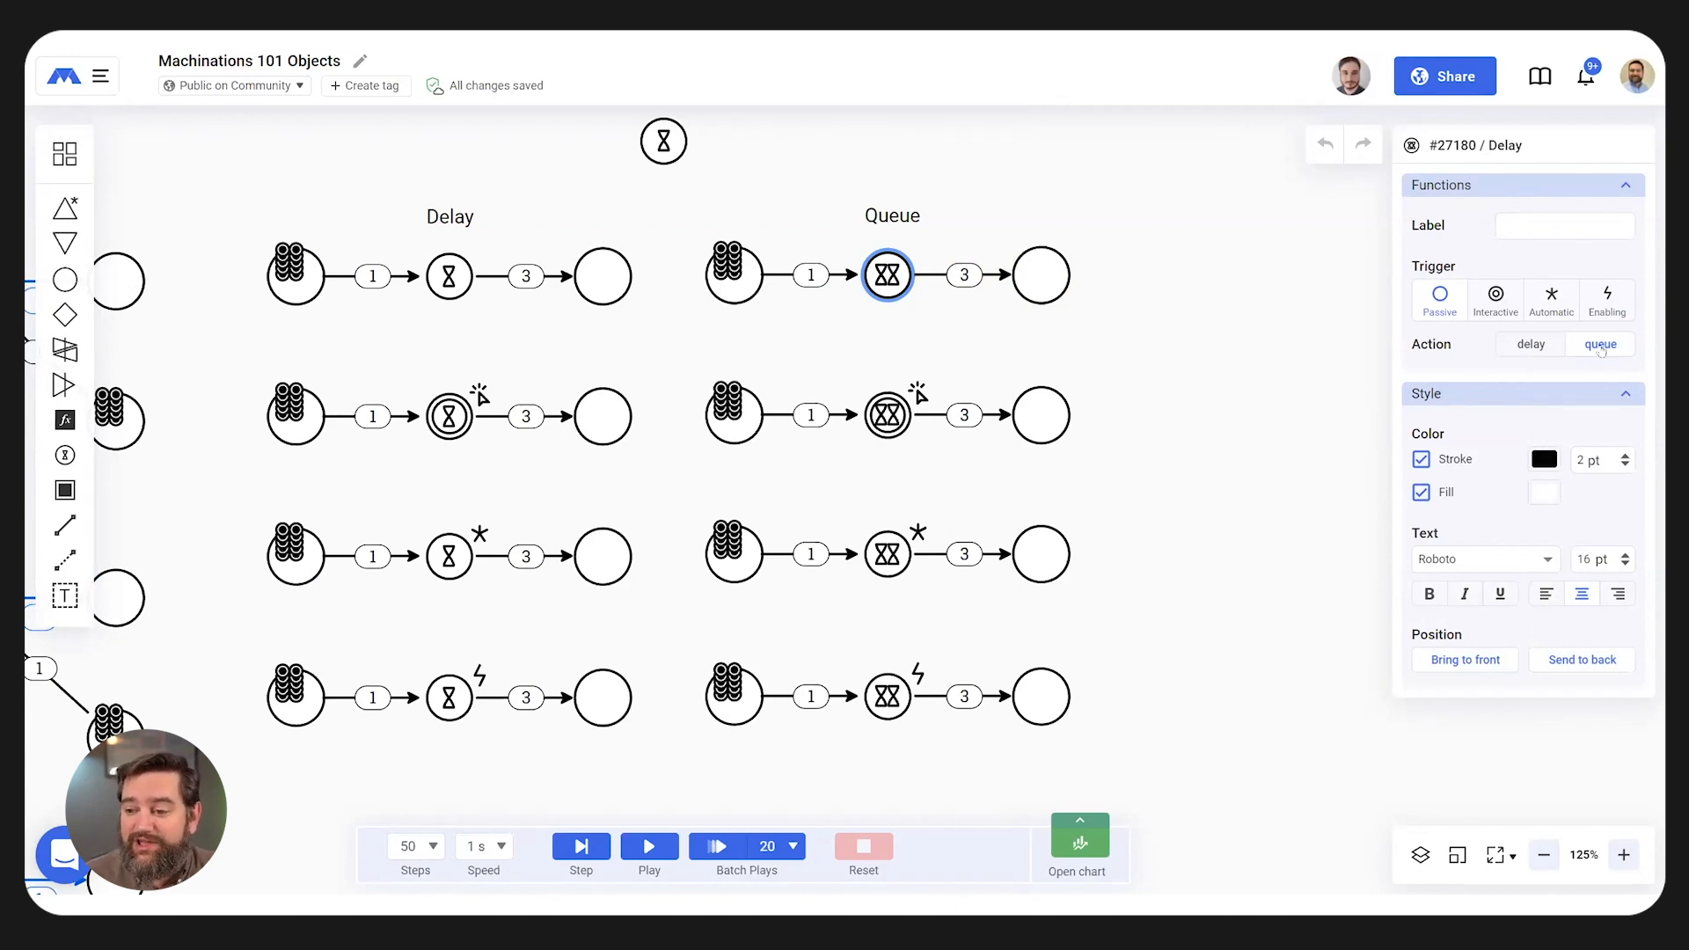
{"action": "left_click", "coordinate": [649, 847]}
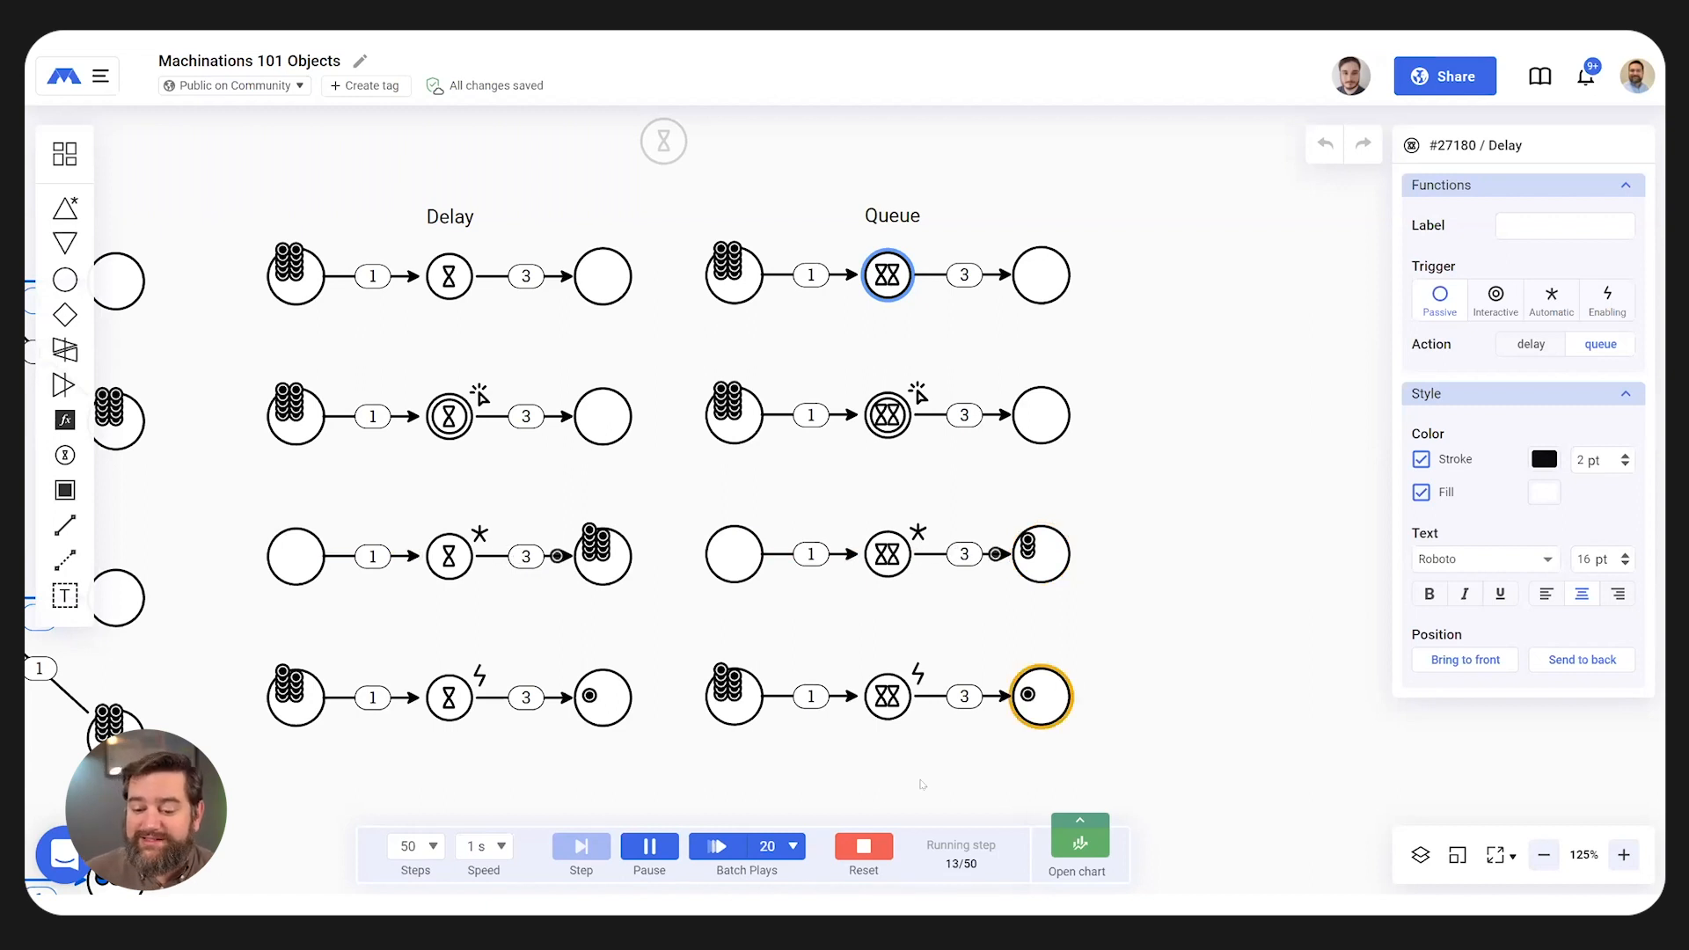
{"action": "left_click", "coordinate": [863, 846]}
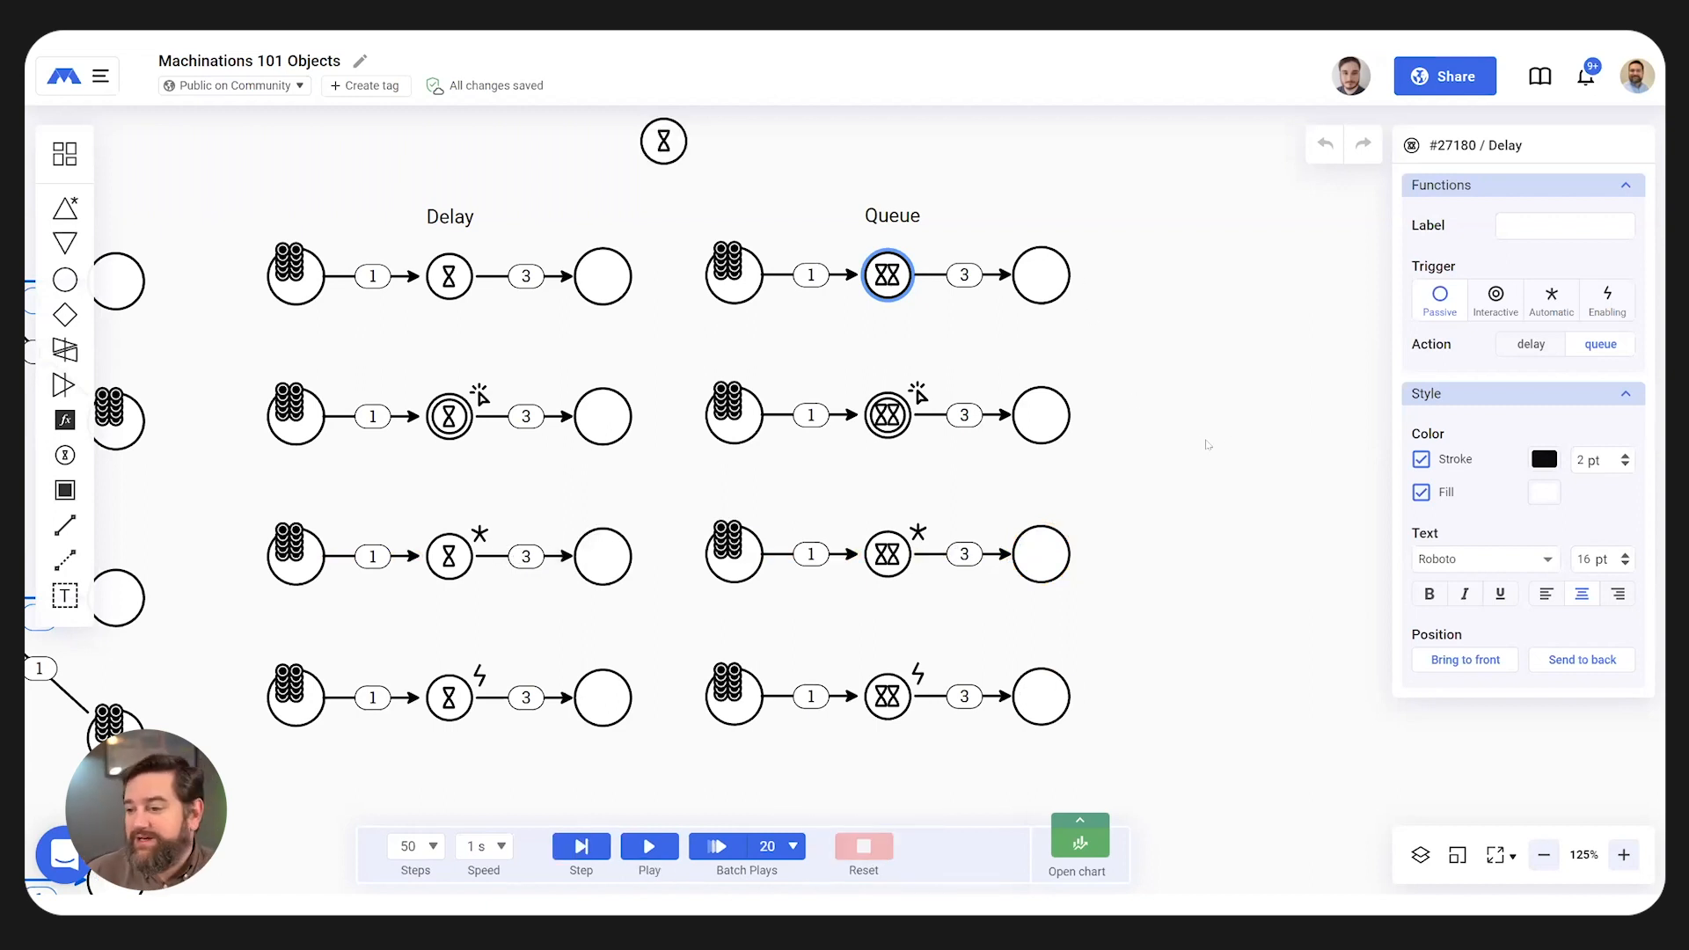
- Open the Machinations 101 Connections diagram
{"action": "scroll", "coordinate": [1169, 436], "scroll_direction": "up", "scroll_amount": 3}
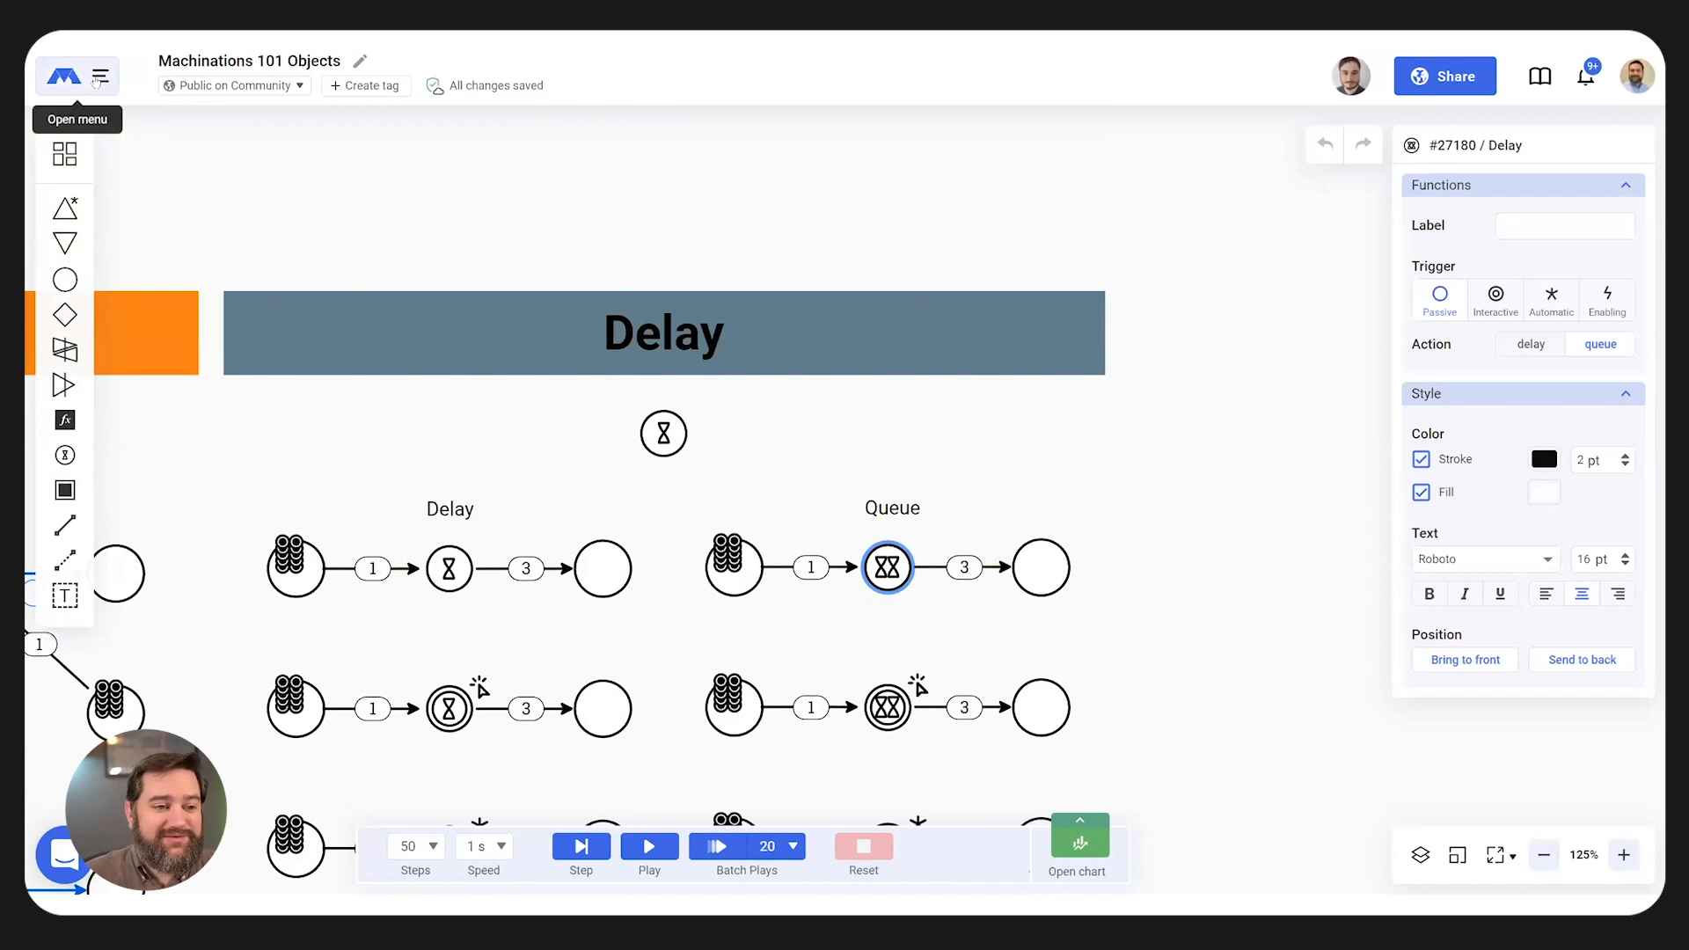
{"action": "left_click", "coordinate": [99, 79]}
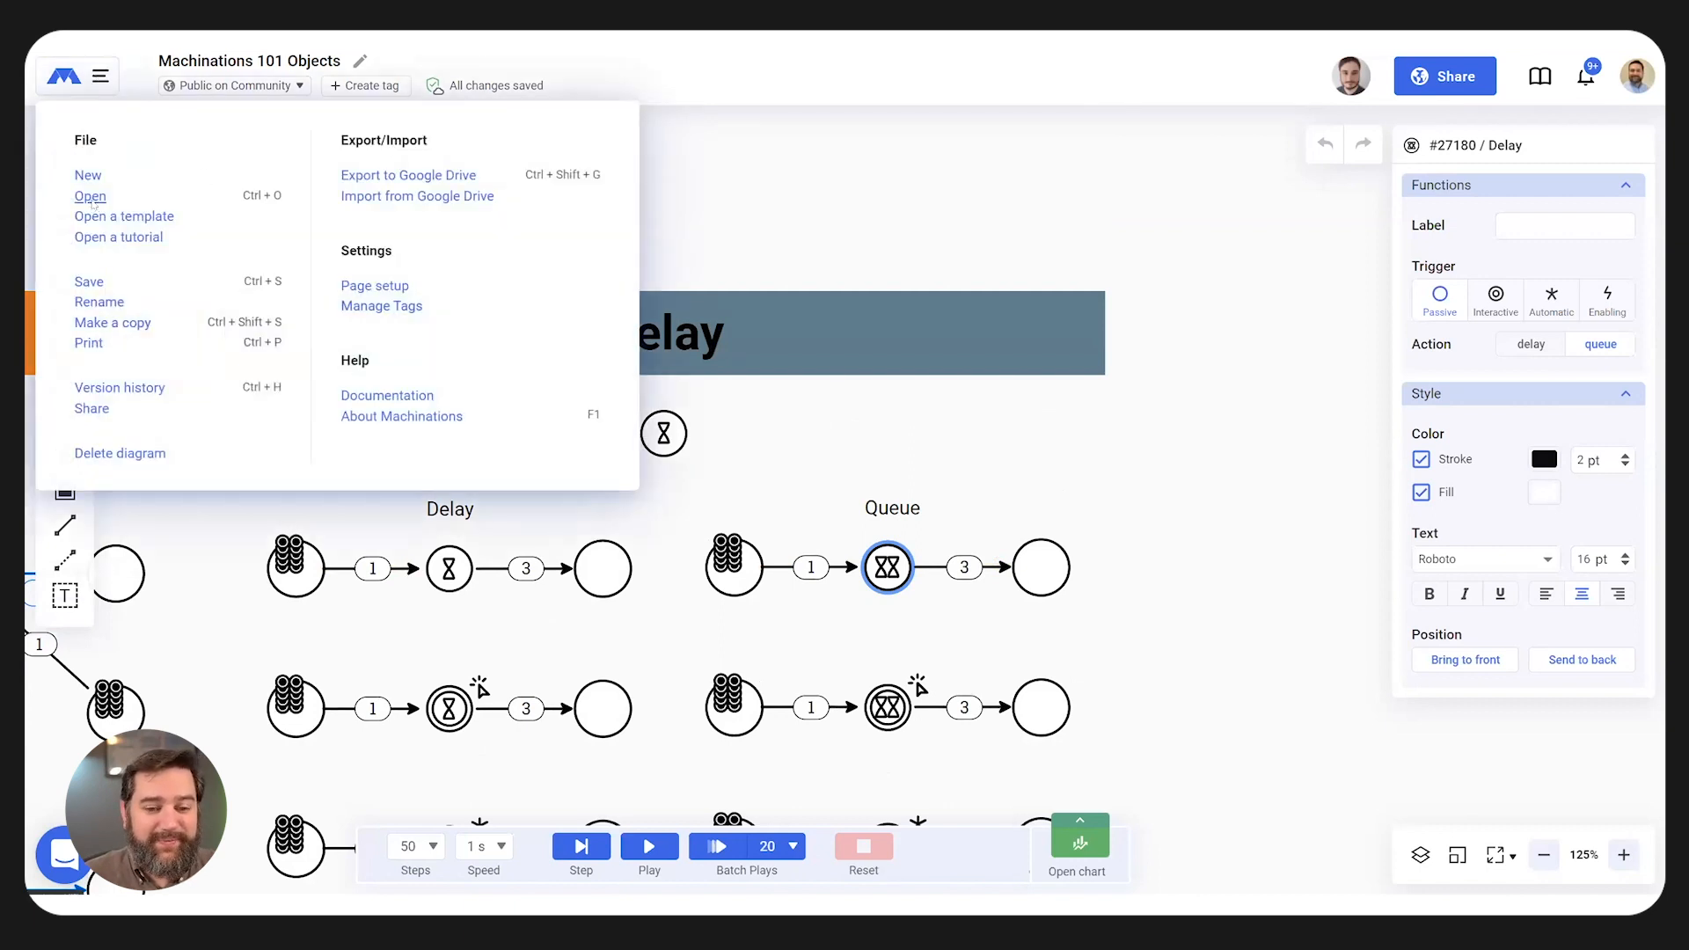
{"action": "left_click", "coordinate": [91, 198]}
{"action": "mouse_move", "coordinate": [906, 434]}
{"action": "left_click", "coordinate": [959, 433]}
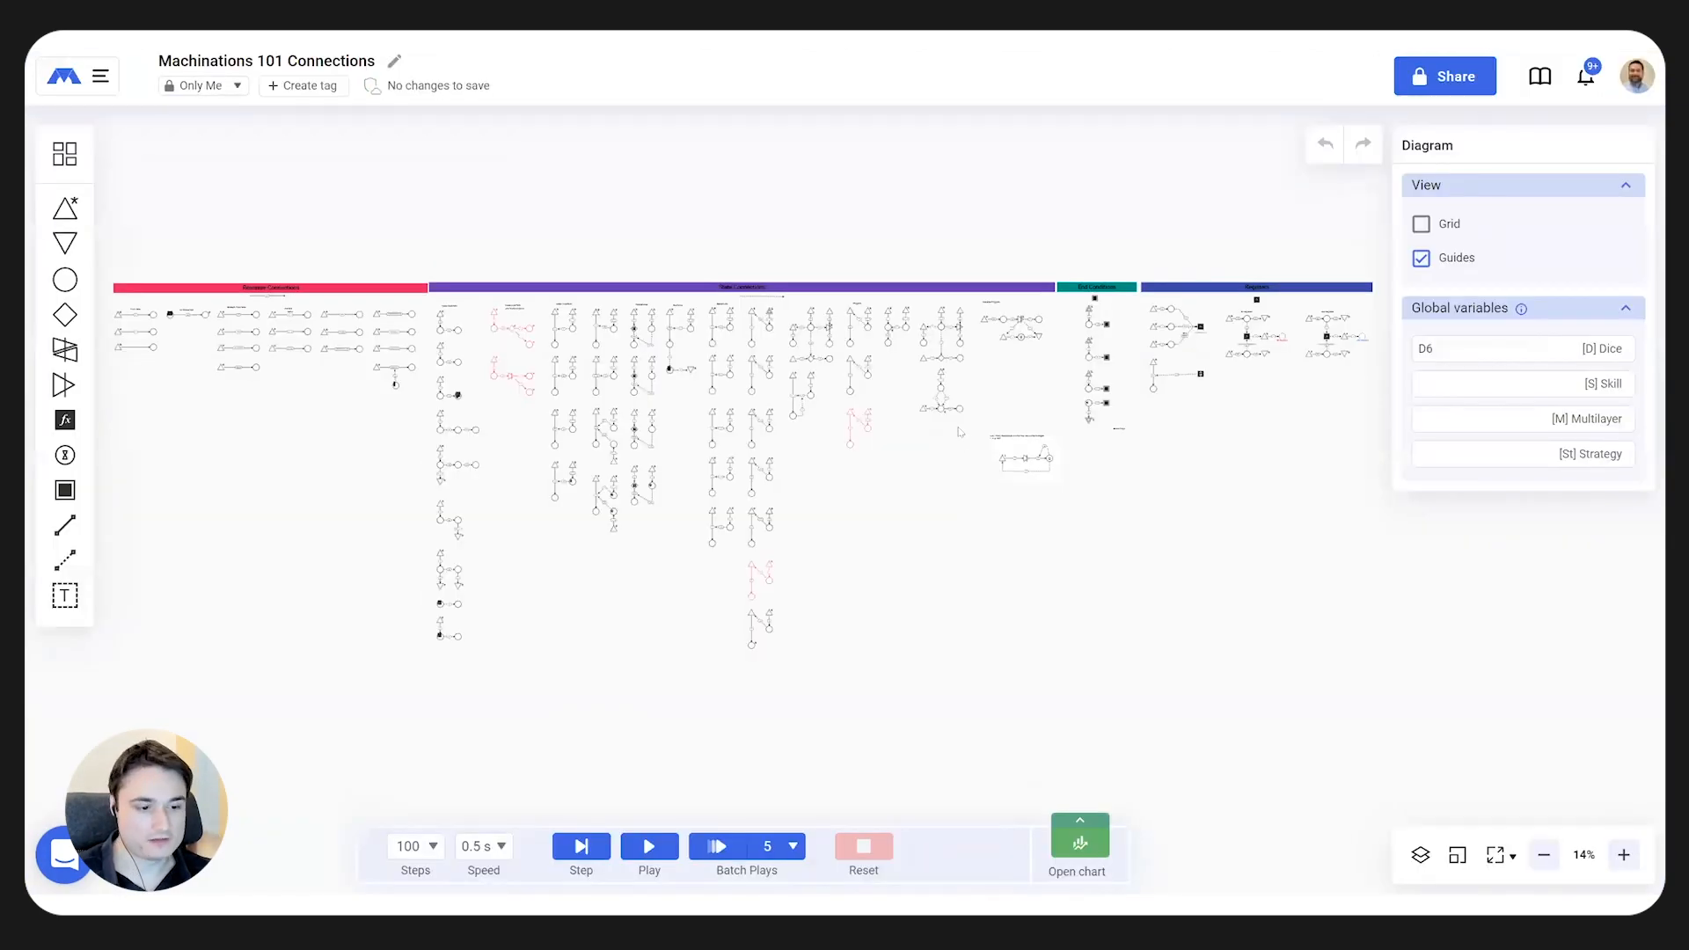
- Run the simulation while viewing the Resource Connections section and reset it
{"action": "left_click", "coordinate": [1624, 855]}
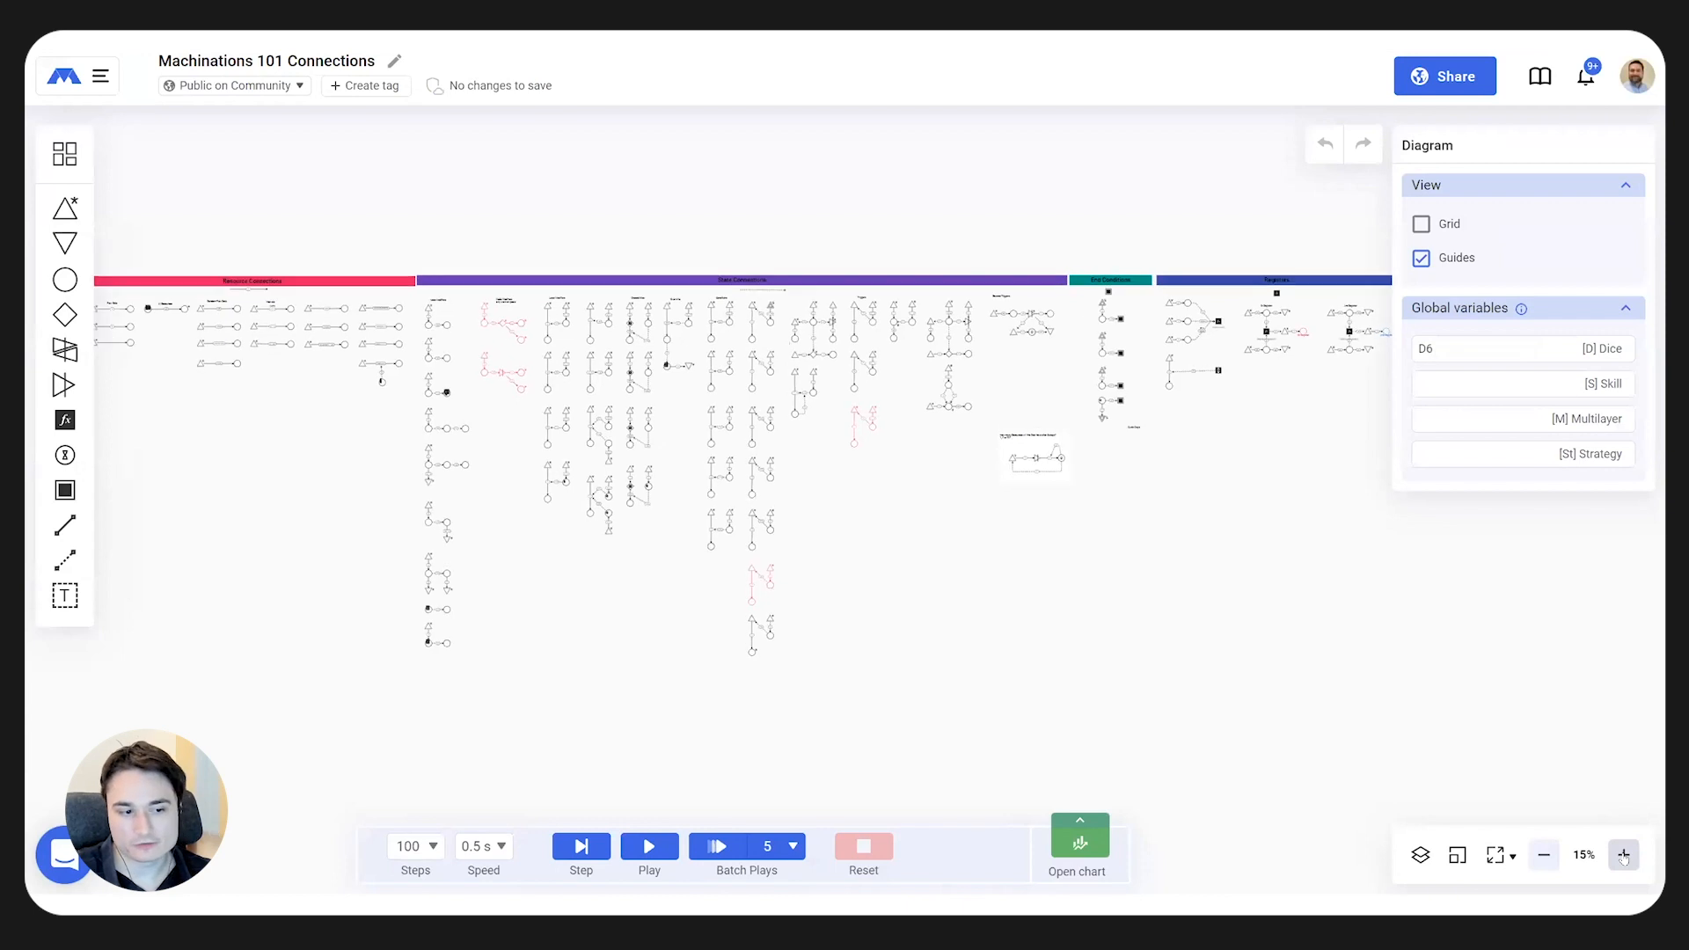
{"action": "left_click_drag", "start_coordinate": [401, 428], "coordinate": [1152, 429]}
{"action": "left_click_drag", "start_coordinate": [931, 395], "coordinate": [954, 543]}
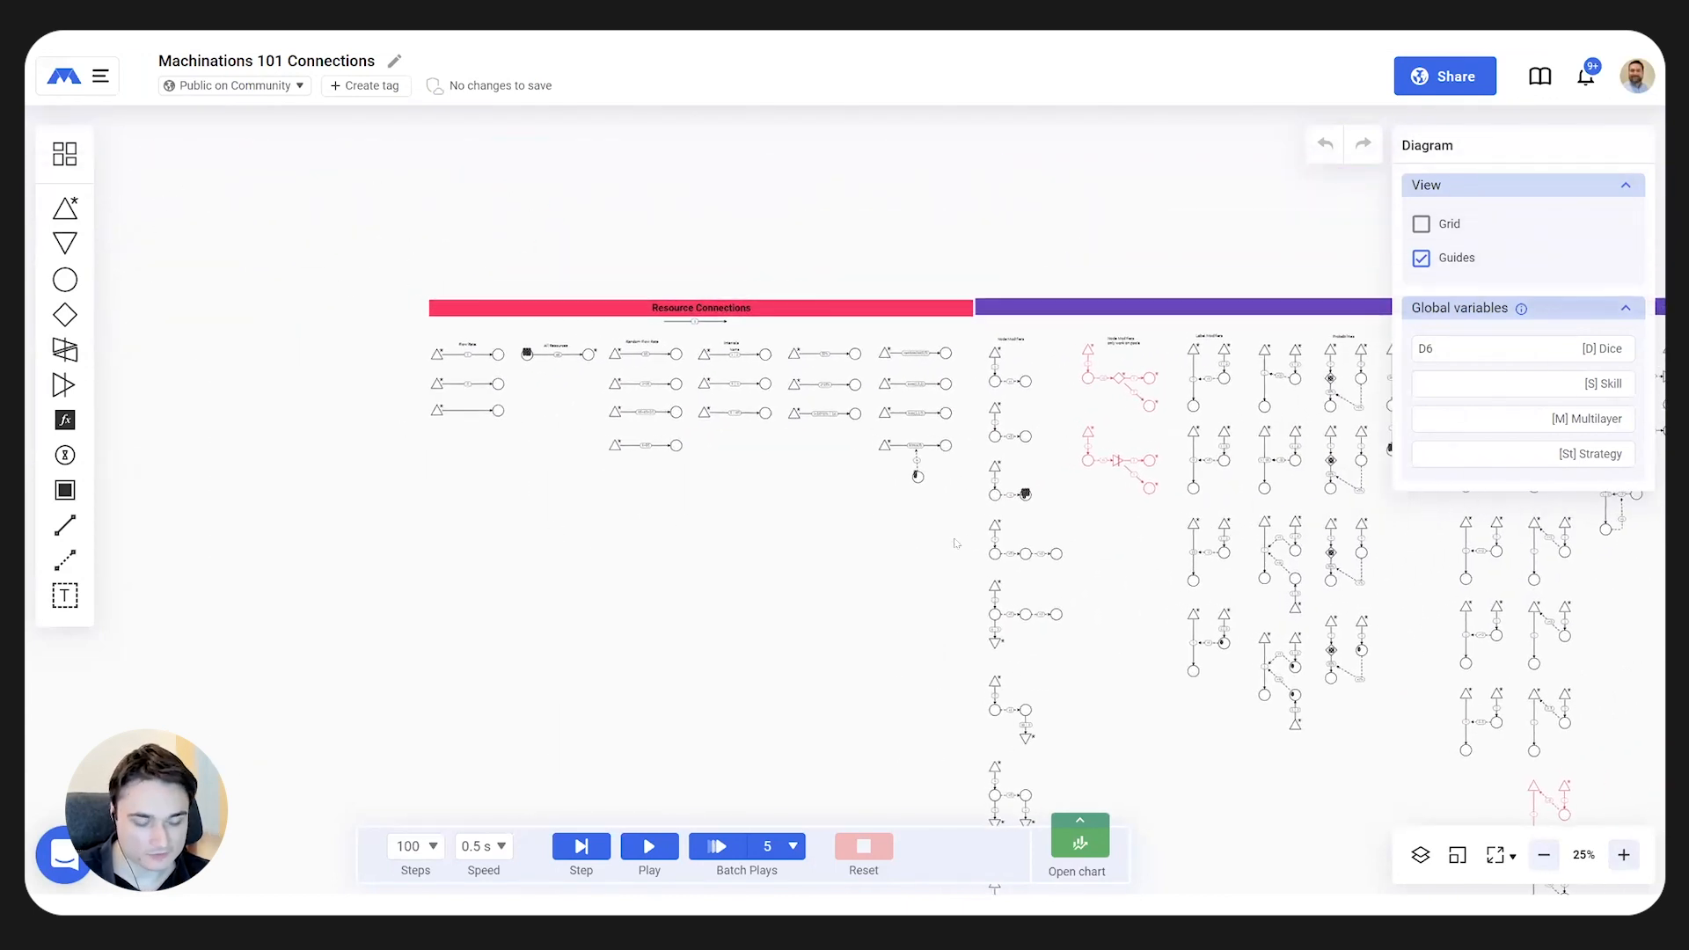
{"action": "left_click", "coordinate": [1624, 855]}
{"action": "left_click", "coordinate": [1624, 855]}
{"action": "left_click_drag", "start_coordinate": [557, 290], "coordinate": [1122, 525]}
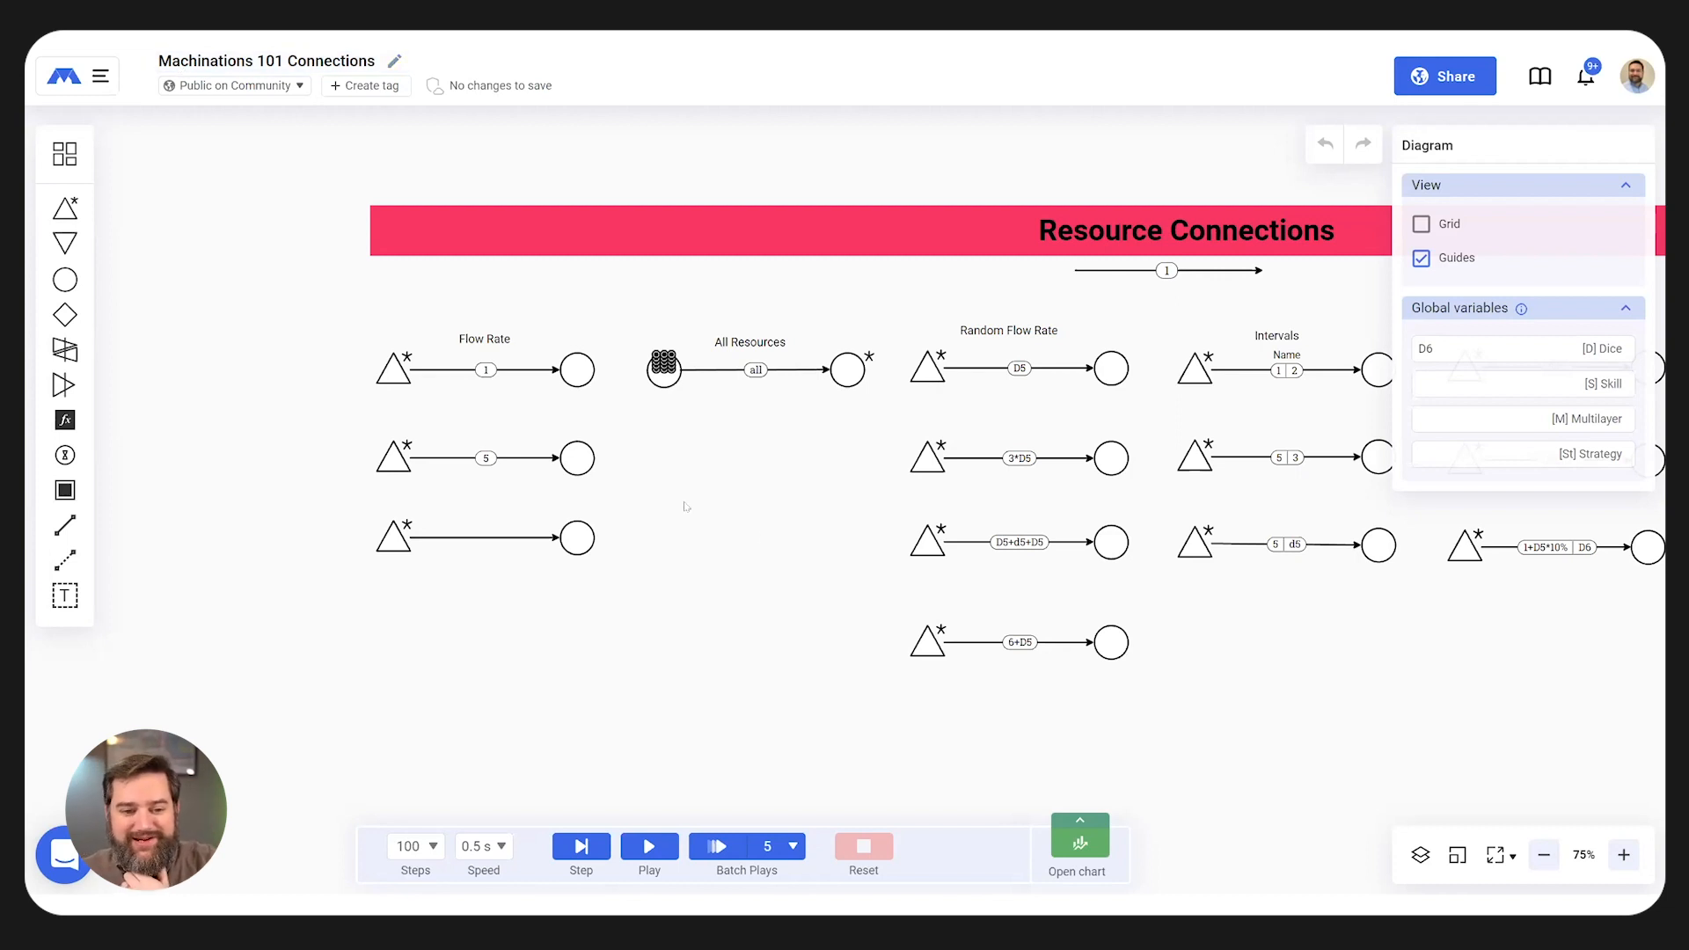
{"action": "left_click", "coordinate": [656, 851]}
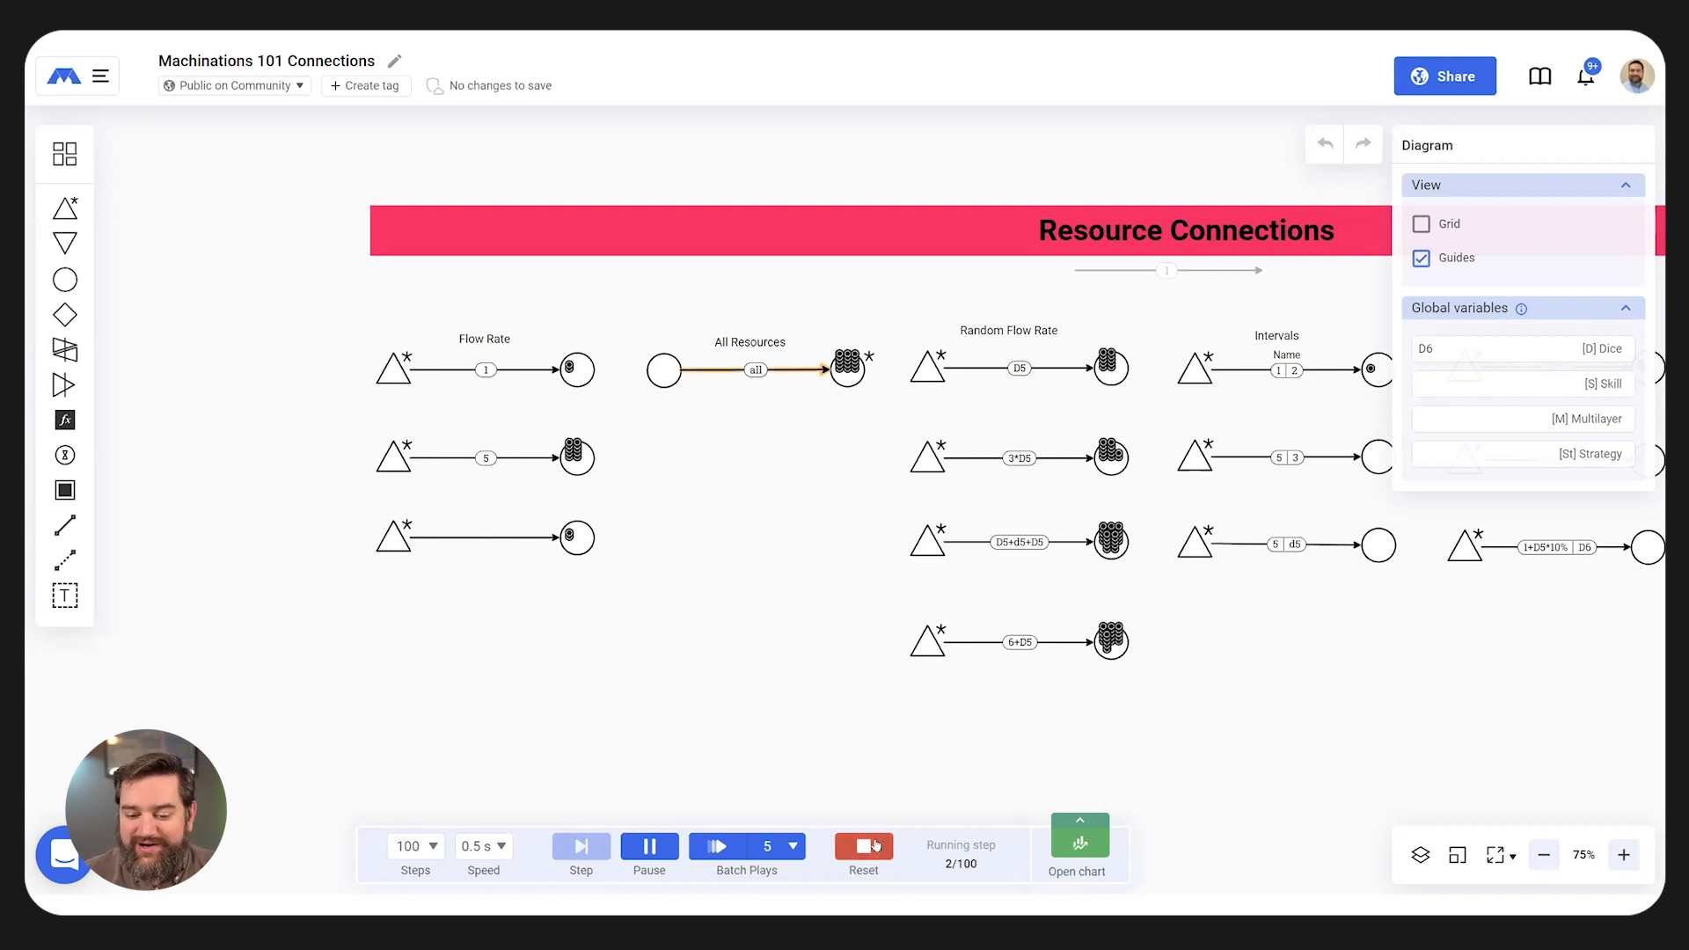
{"action": "left_click", "coordinate": [863, 846]}
- Set the simulation speed to 2 s and run the simulation with the Flow Rate examples in view
{"action": "left_click", "coordinate": [483, 846]}
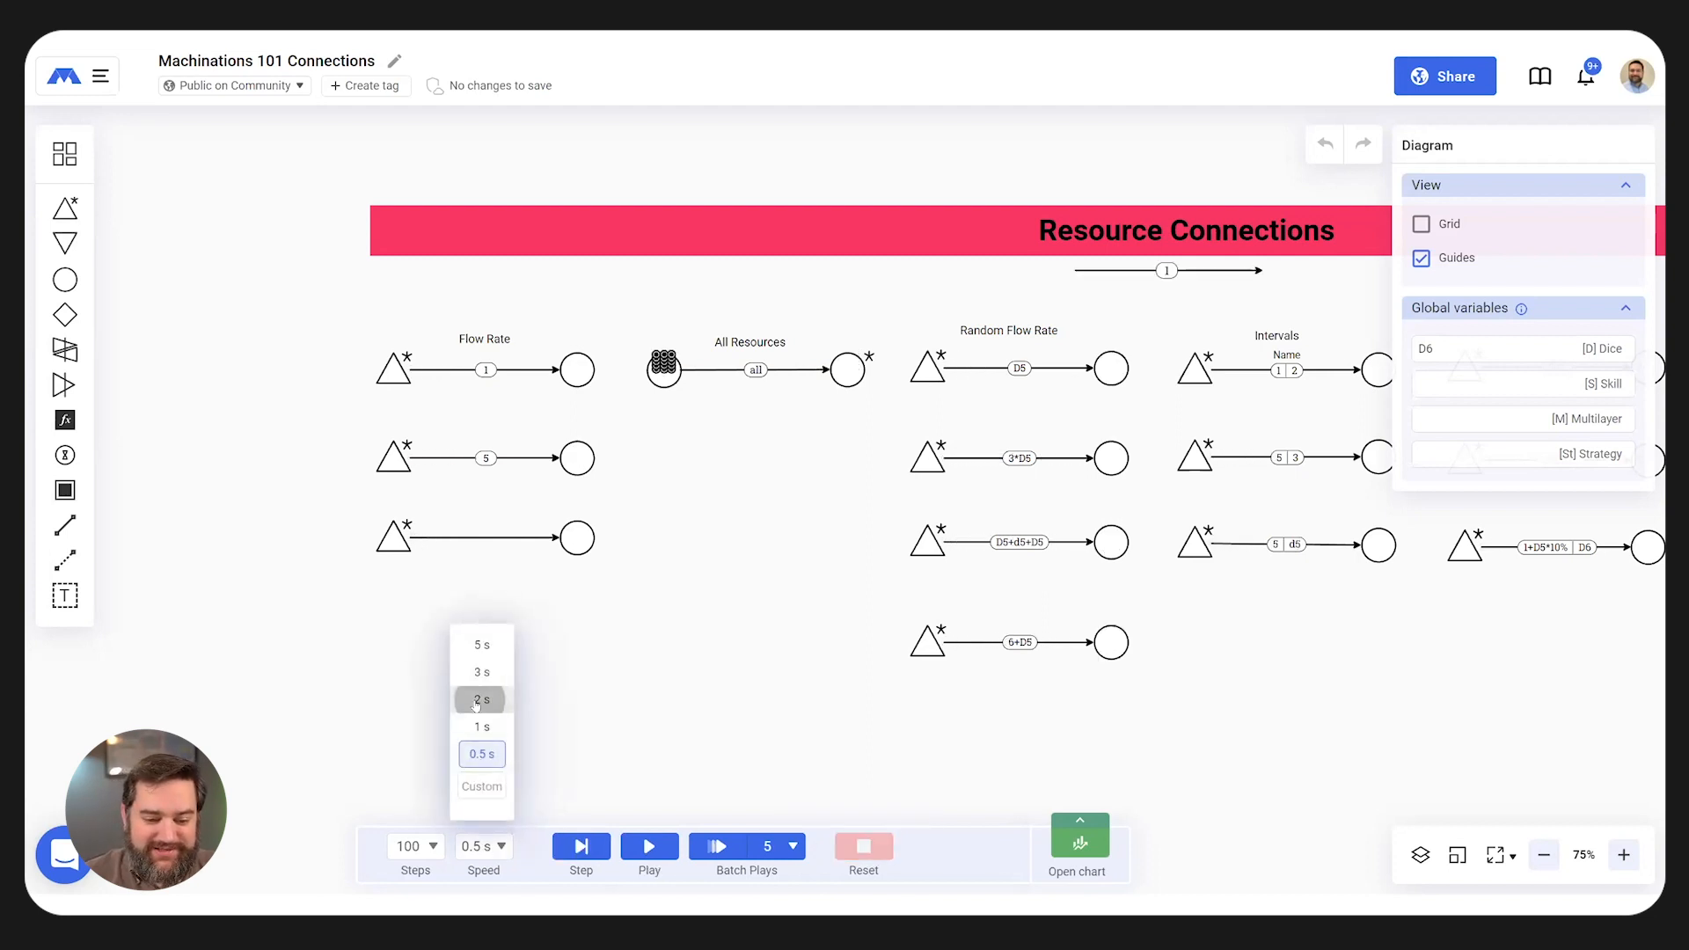
{"action": "left_click", "coordinate": [482, 701]}
{"action": "left_click", "coordinate": [1620, 866]}
{"action": "left_click", "coordinate": [1620, 867]}
{"action": "left_click_drag", "start_coordinate": [404, 519], "coordinate": [834, 517]}
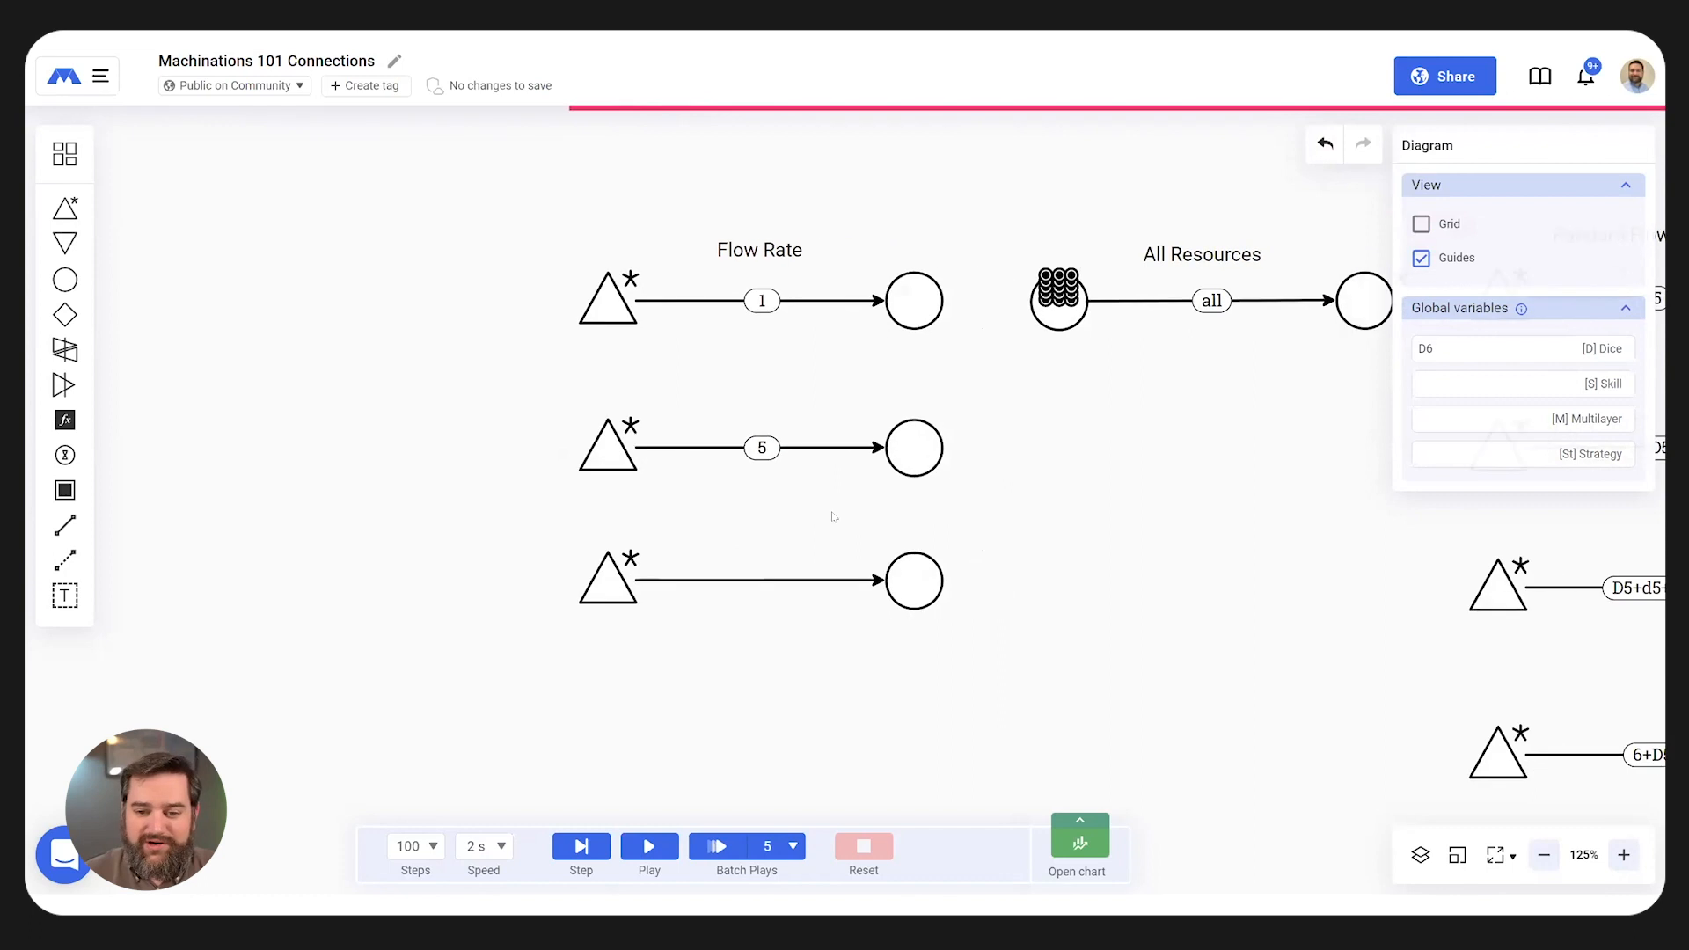
{"action": "left_click", "coordinate": [649, 846]}
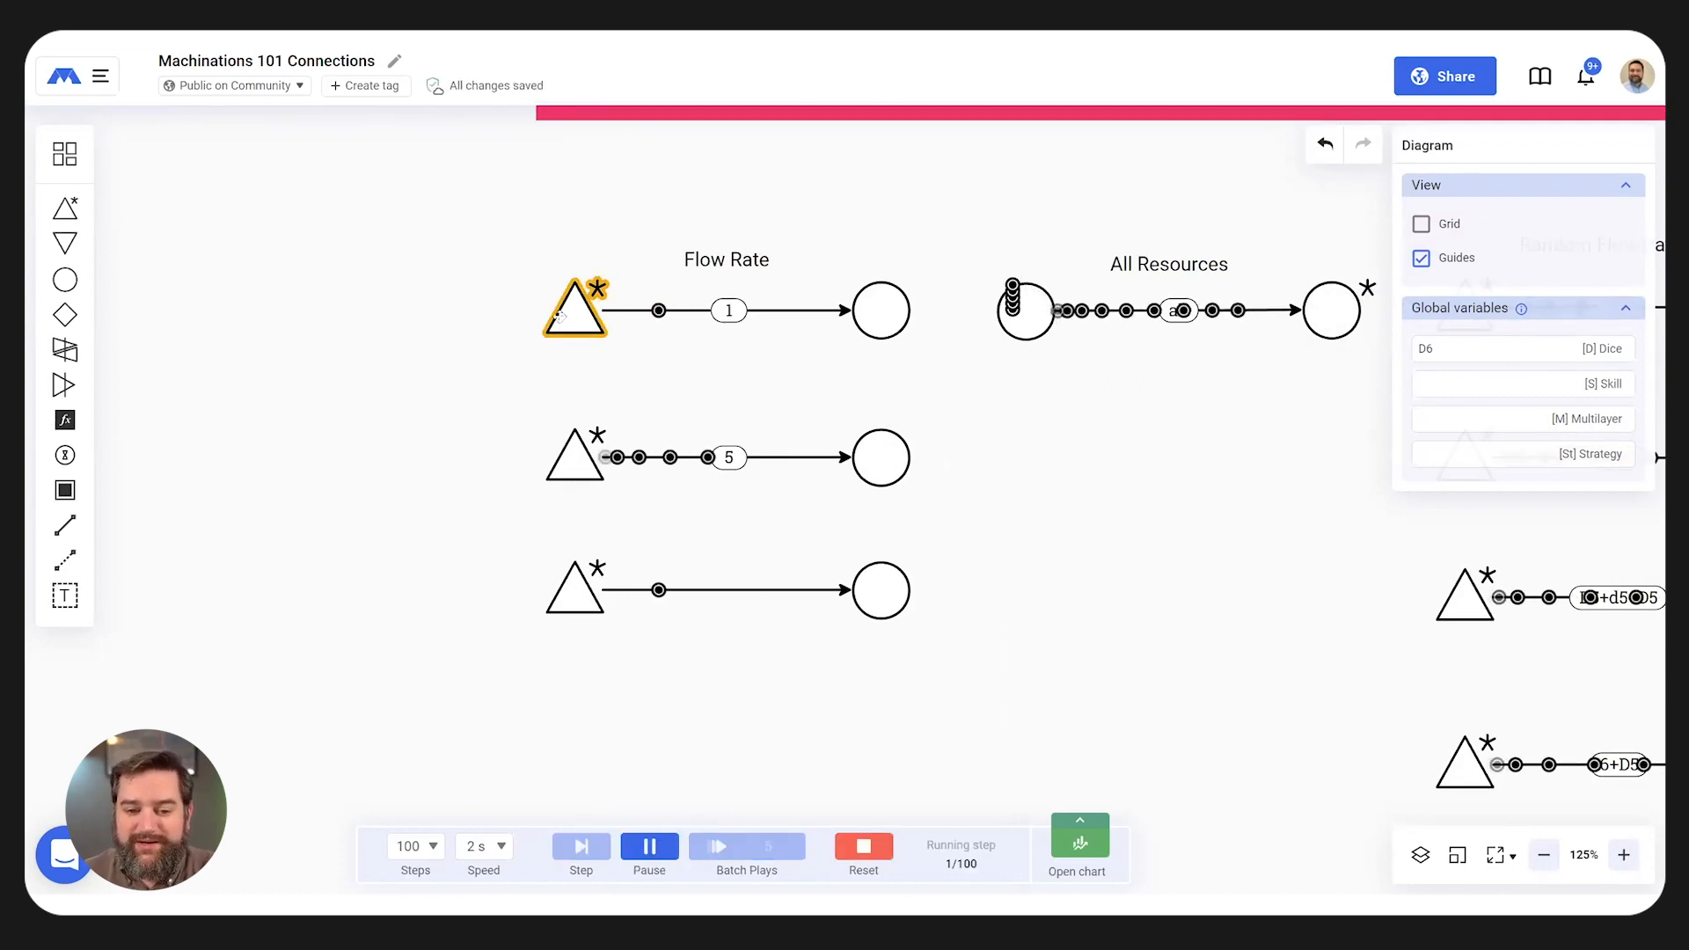
- Give the first Flow Rate resource connection the label "Label"
{"action": "left_click", "coordinate": [692, 308]}
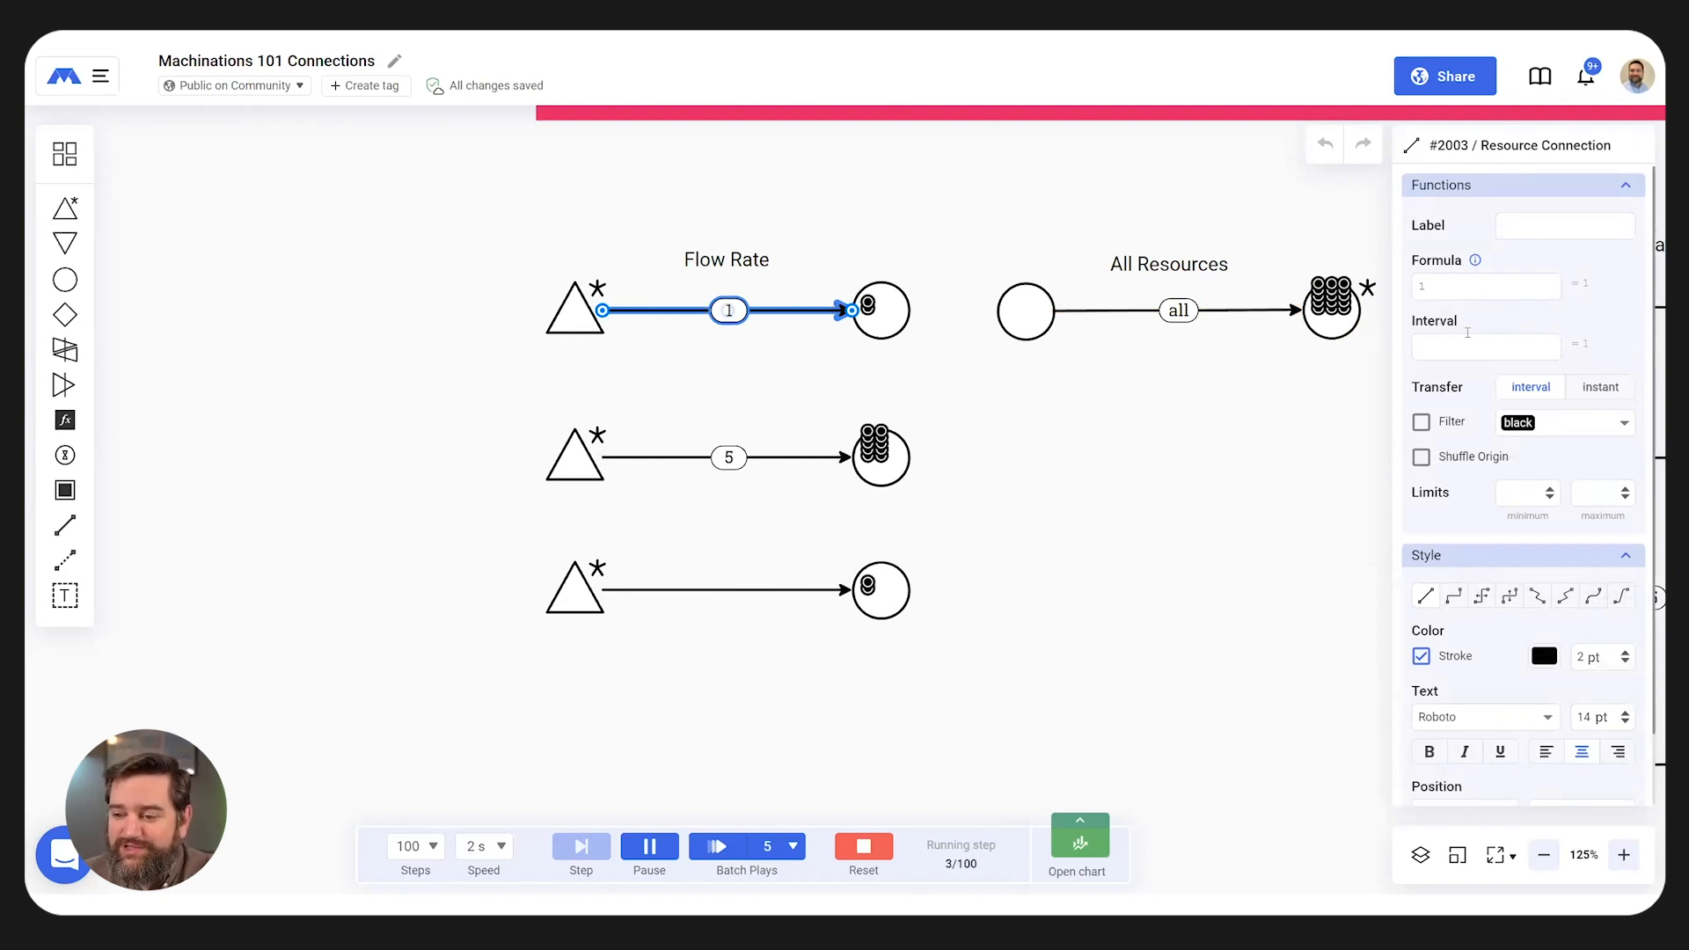
{"action": "left_click", "coordinate": [1520, 222]}
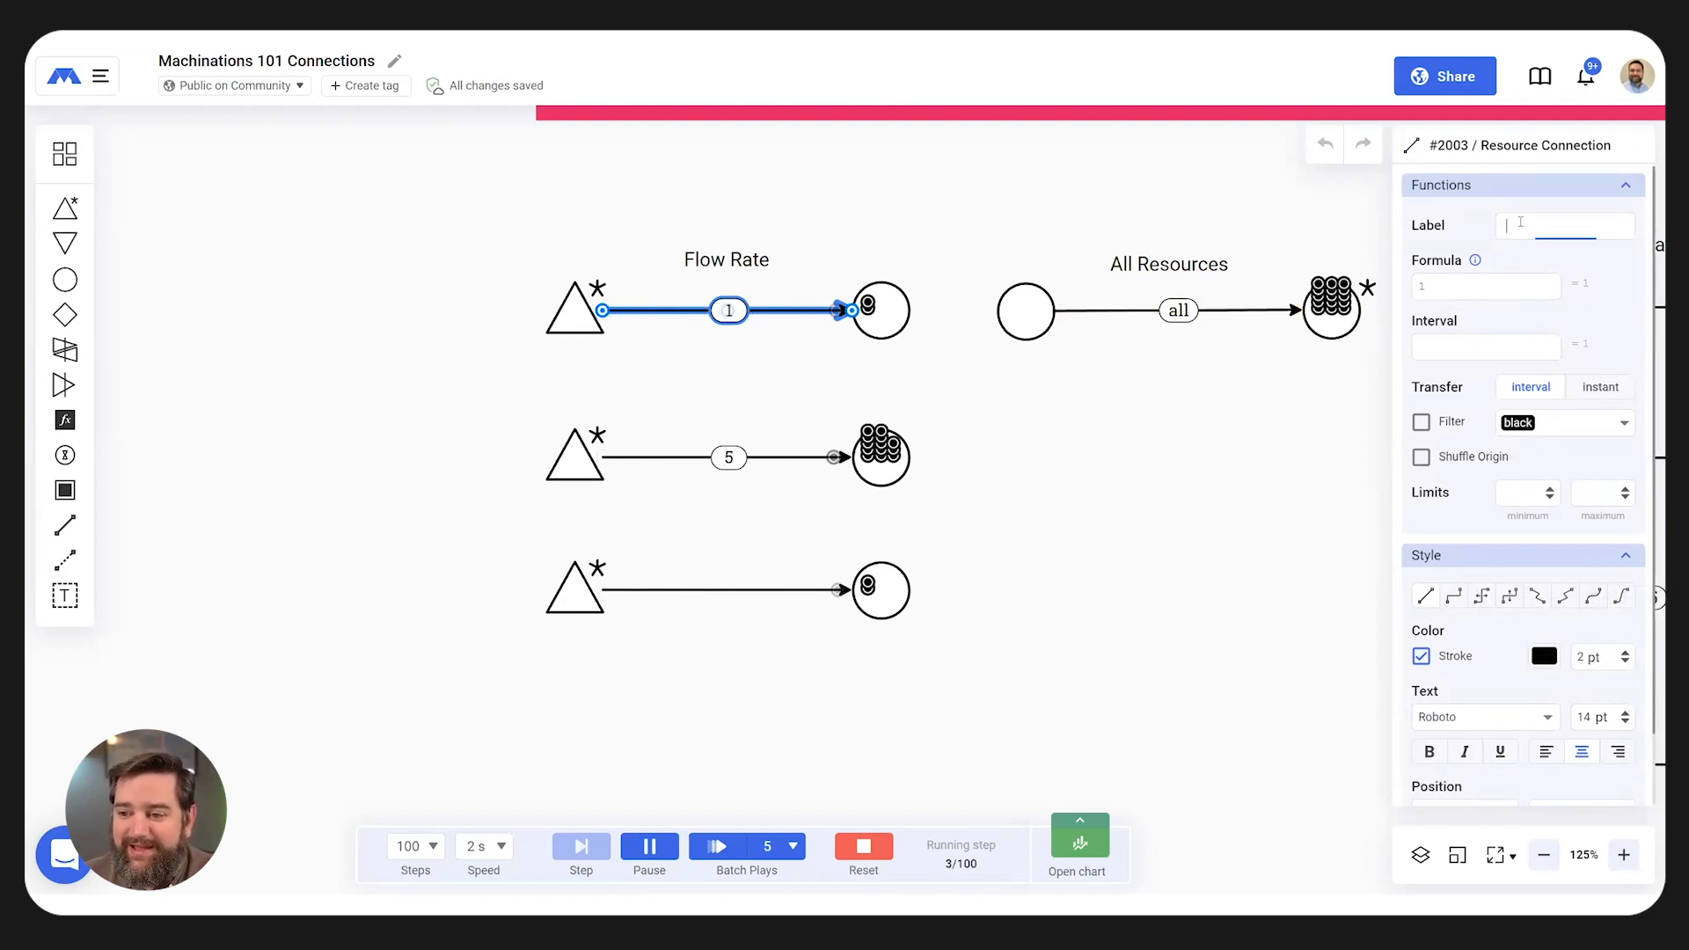
{"action": "type", "text": "Label"}
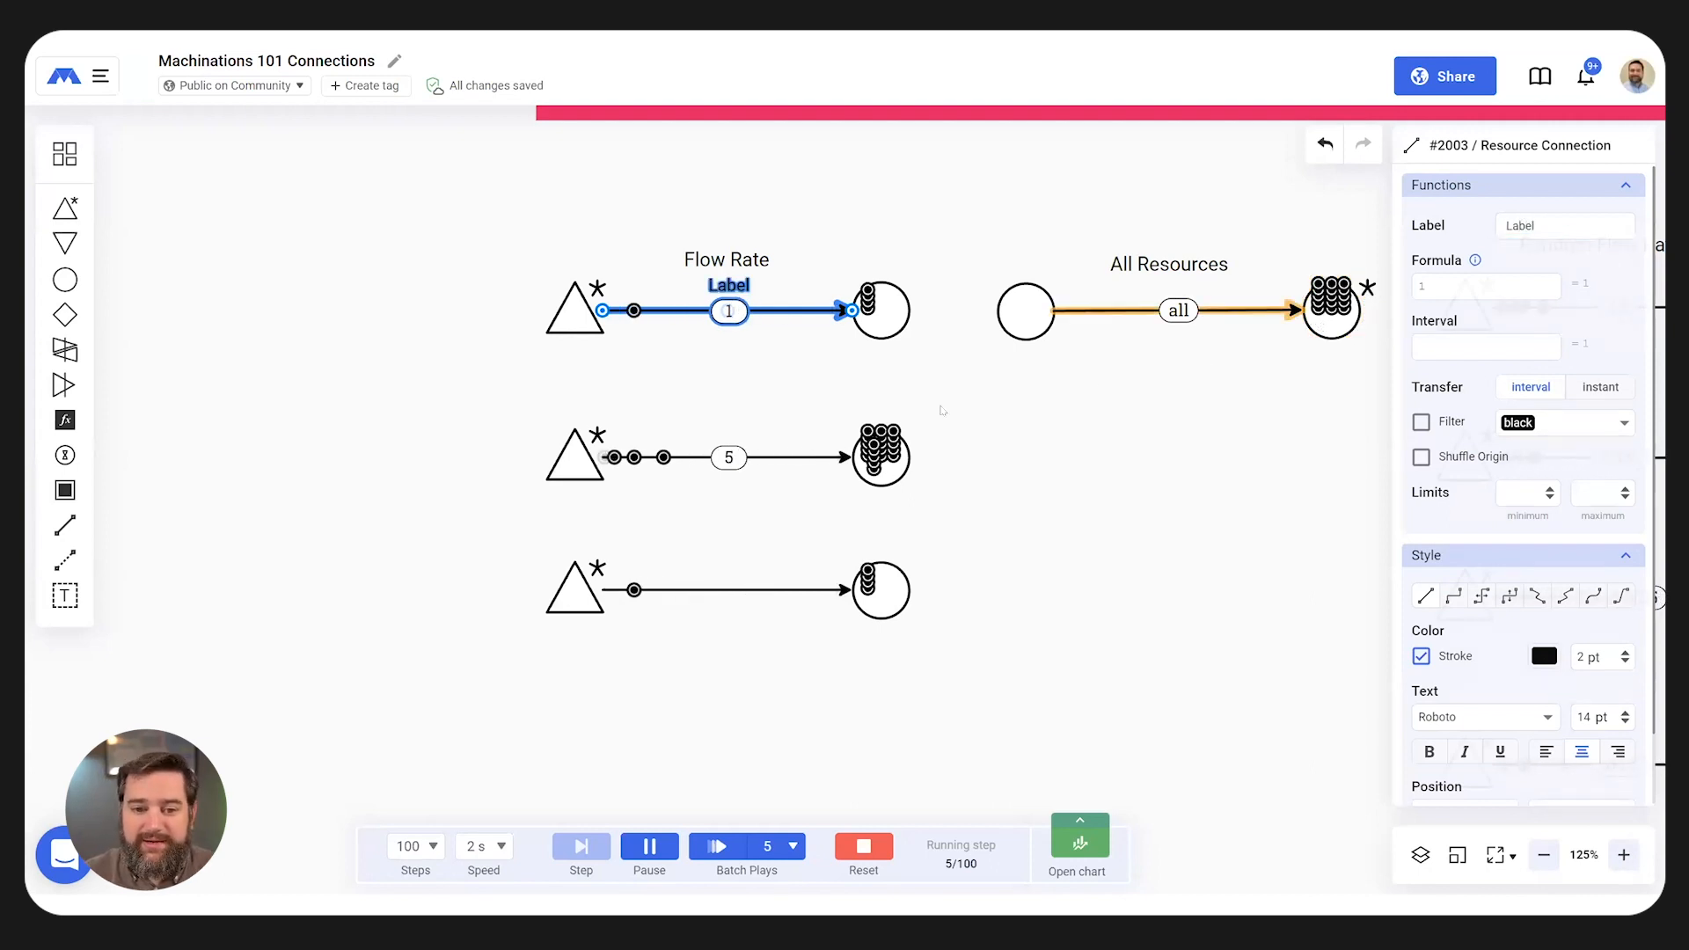
- Move the Flow Rate heading upward, clear of the label on the first connection
{"action": "left_click", "coordinate": [709, 340]}
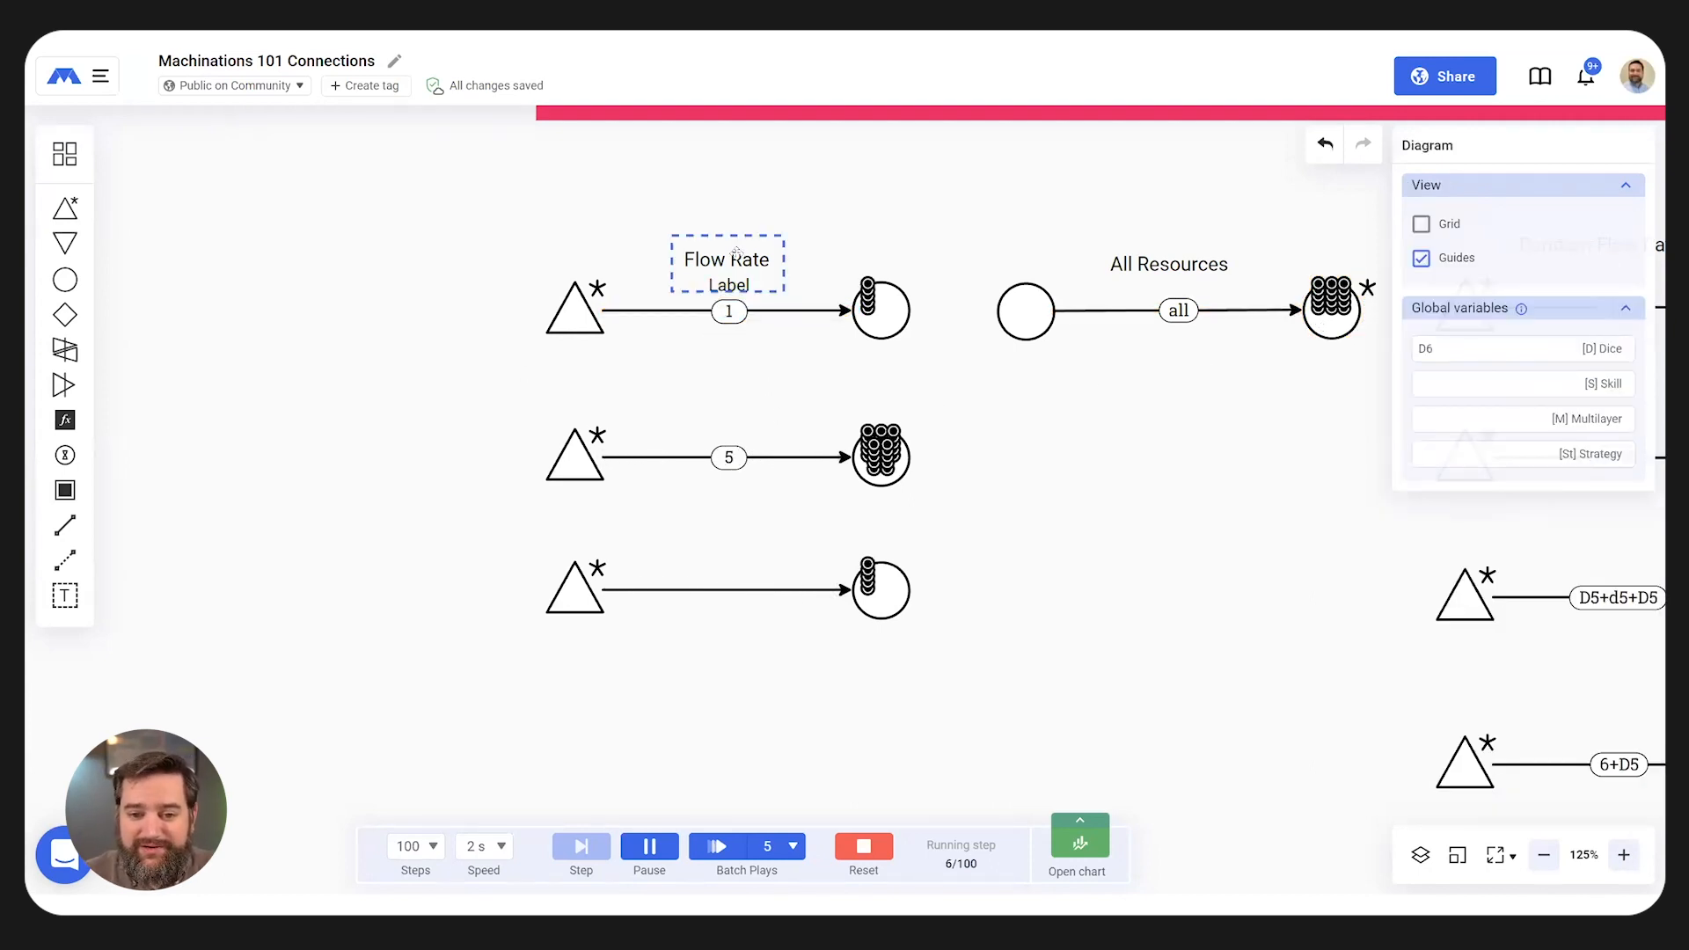
{"action": "left_click", "coordinate": [744, 241]}
{"action": "left_click_drag", "start_coordinate": [745, 234], "coordinate": [745, 181]}
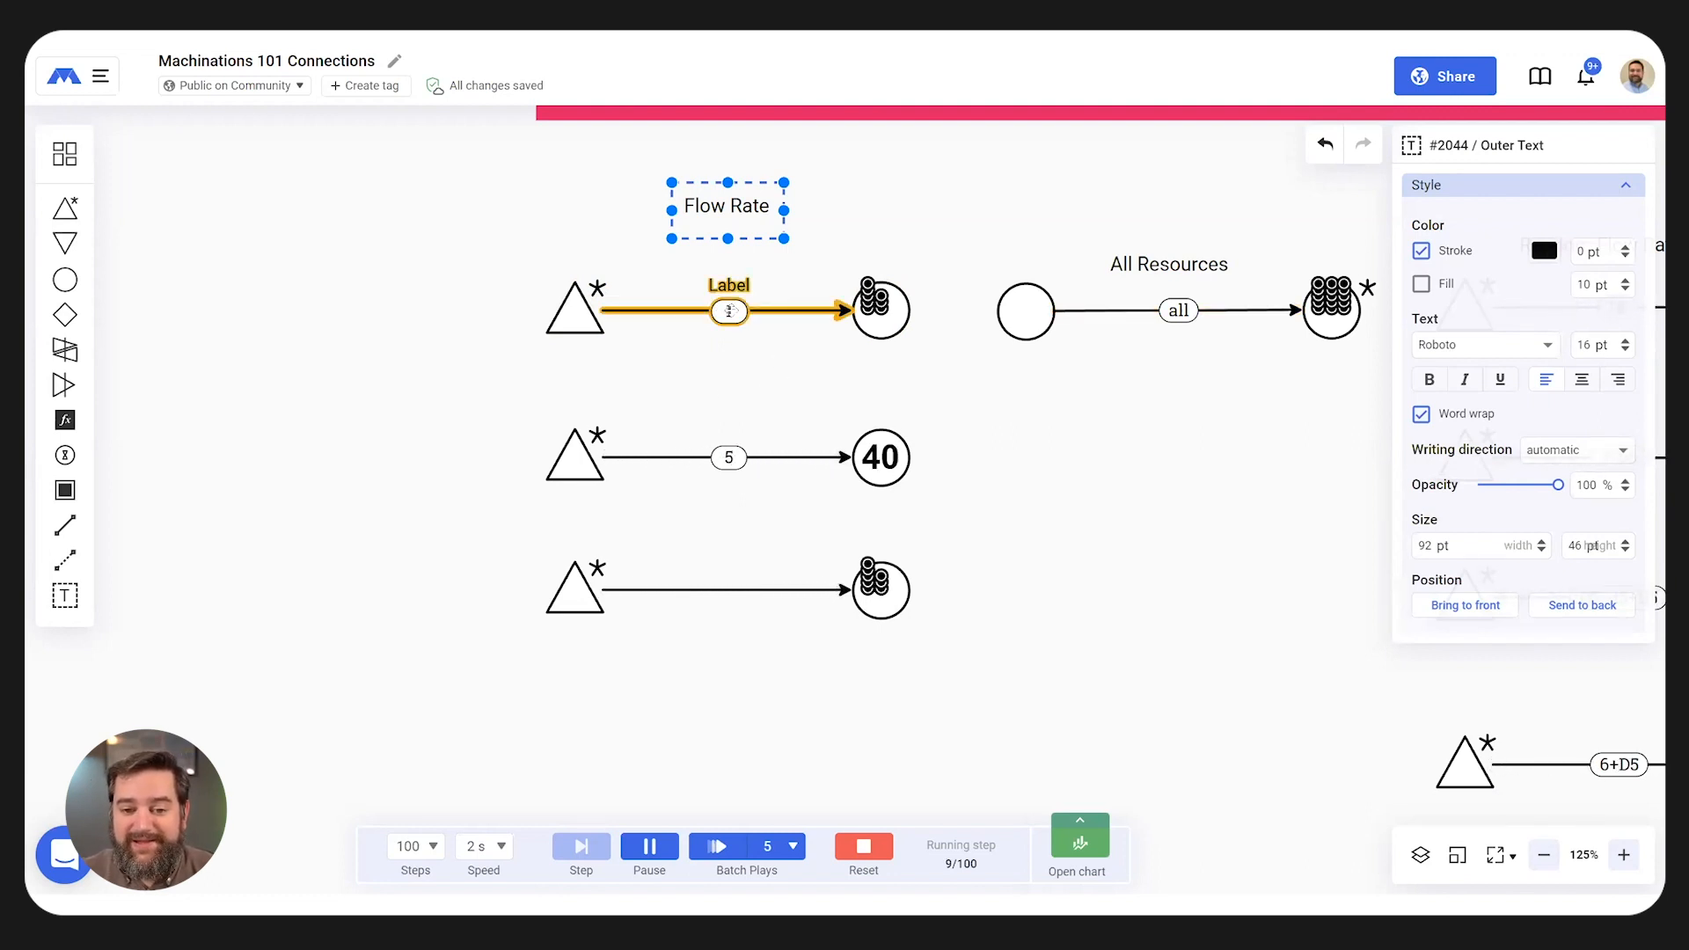
- Examine the formula and interval settings of the first and third Flow Rate connections, and reset the simulation
{"action": "left_click", "coordinate": [807, 311]}
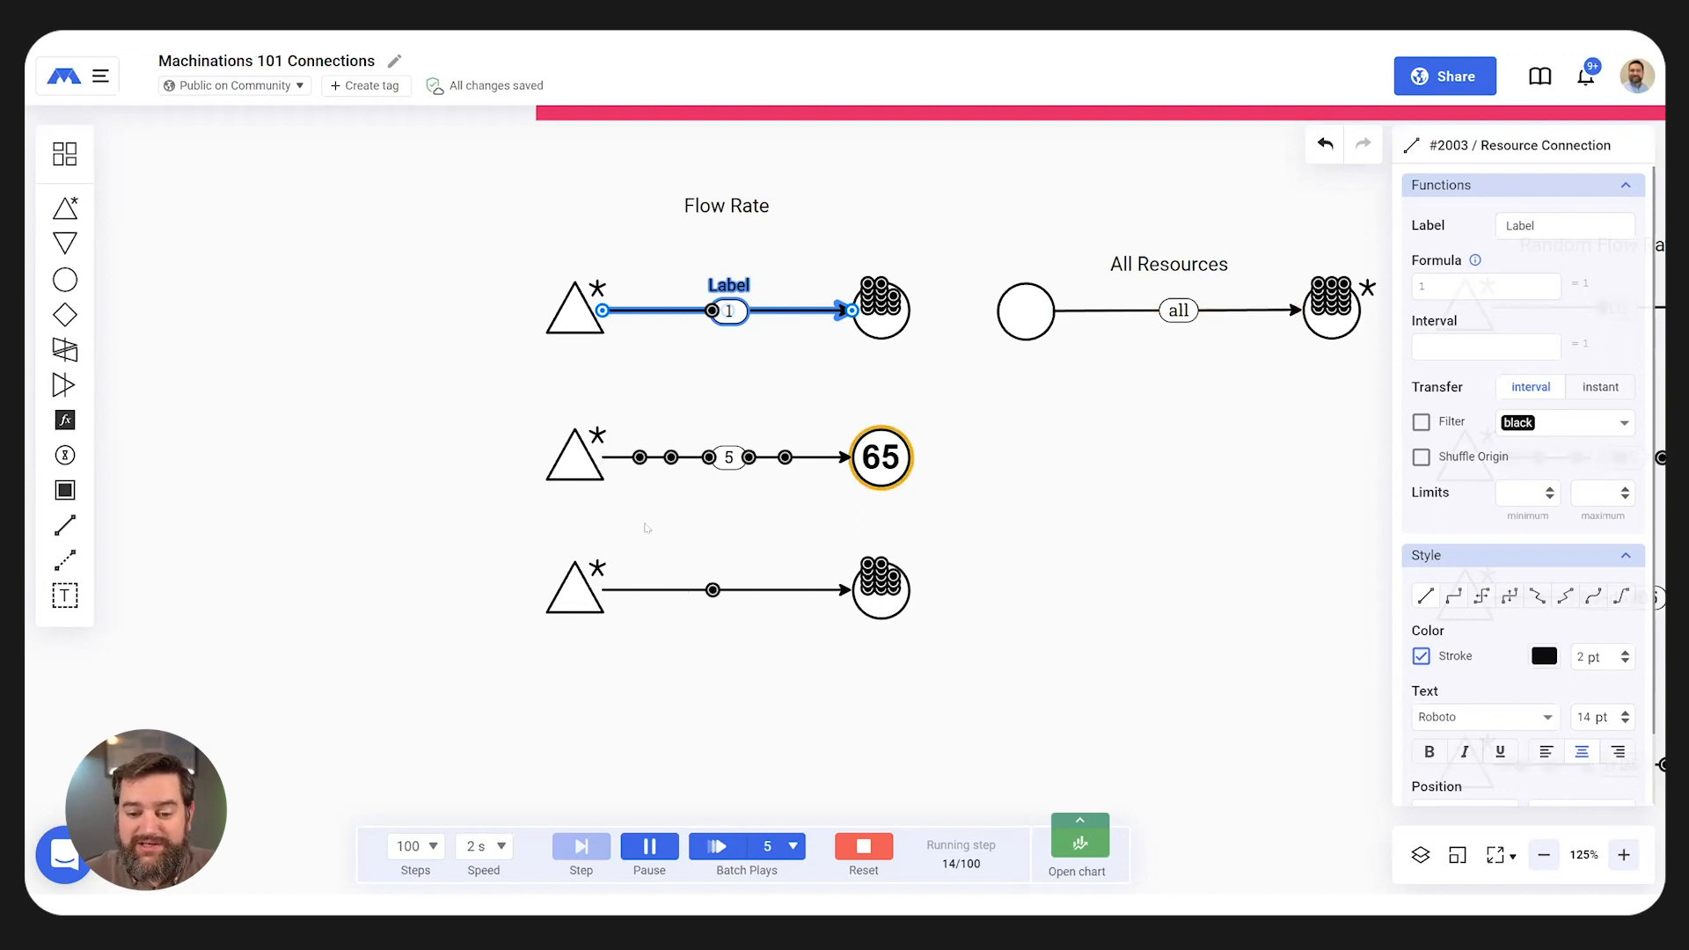
{"action": "left_click", "coordinate": [759, 580]}
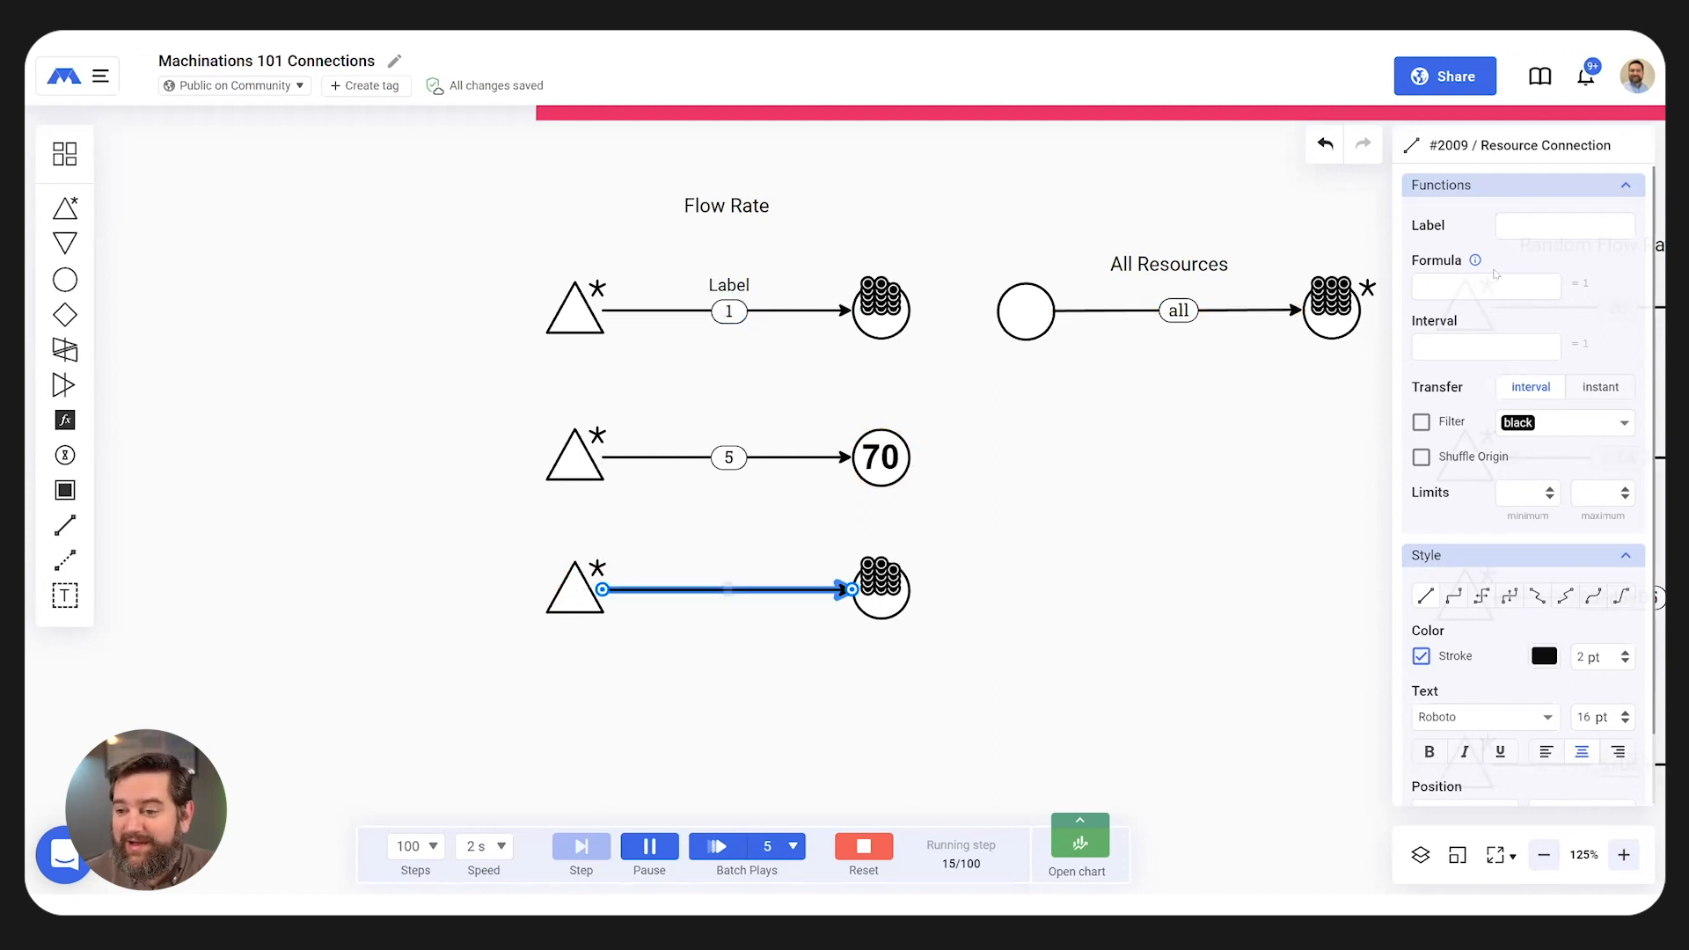
{"action": "left_click", "coordinate": [702, 591]}
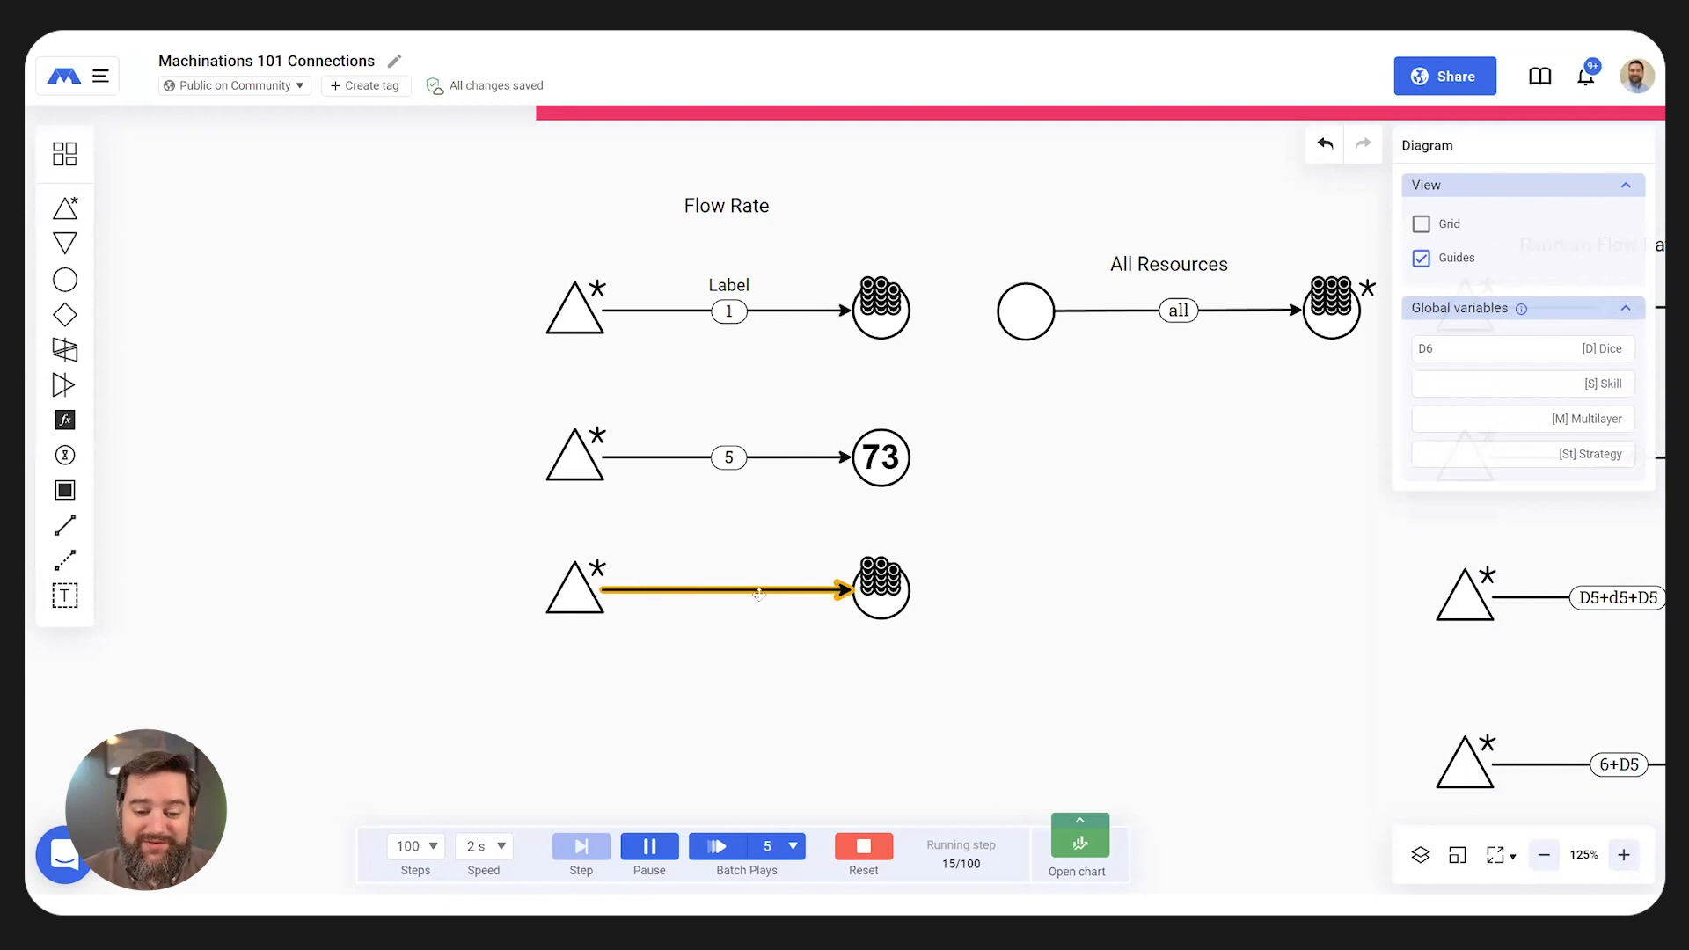
{"action": "left_click_drag", "start_coordinate": [1256, 473], "coordinate": [820, 574]}
{"action": "left_click", "coordinate": [863, 846]}
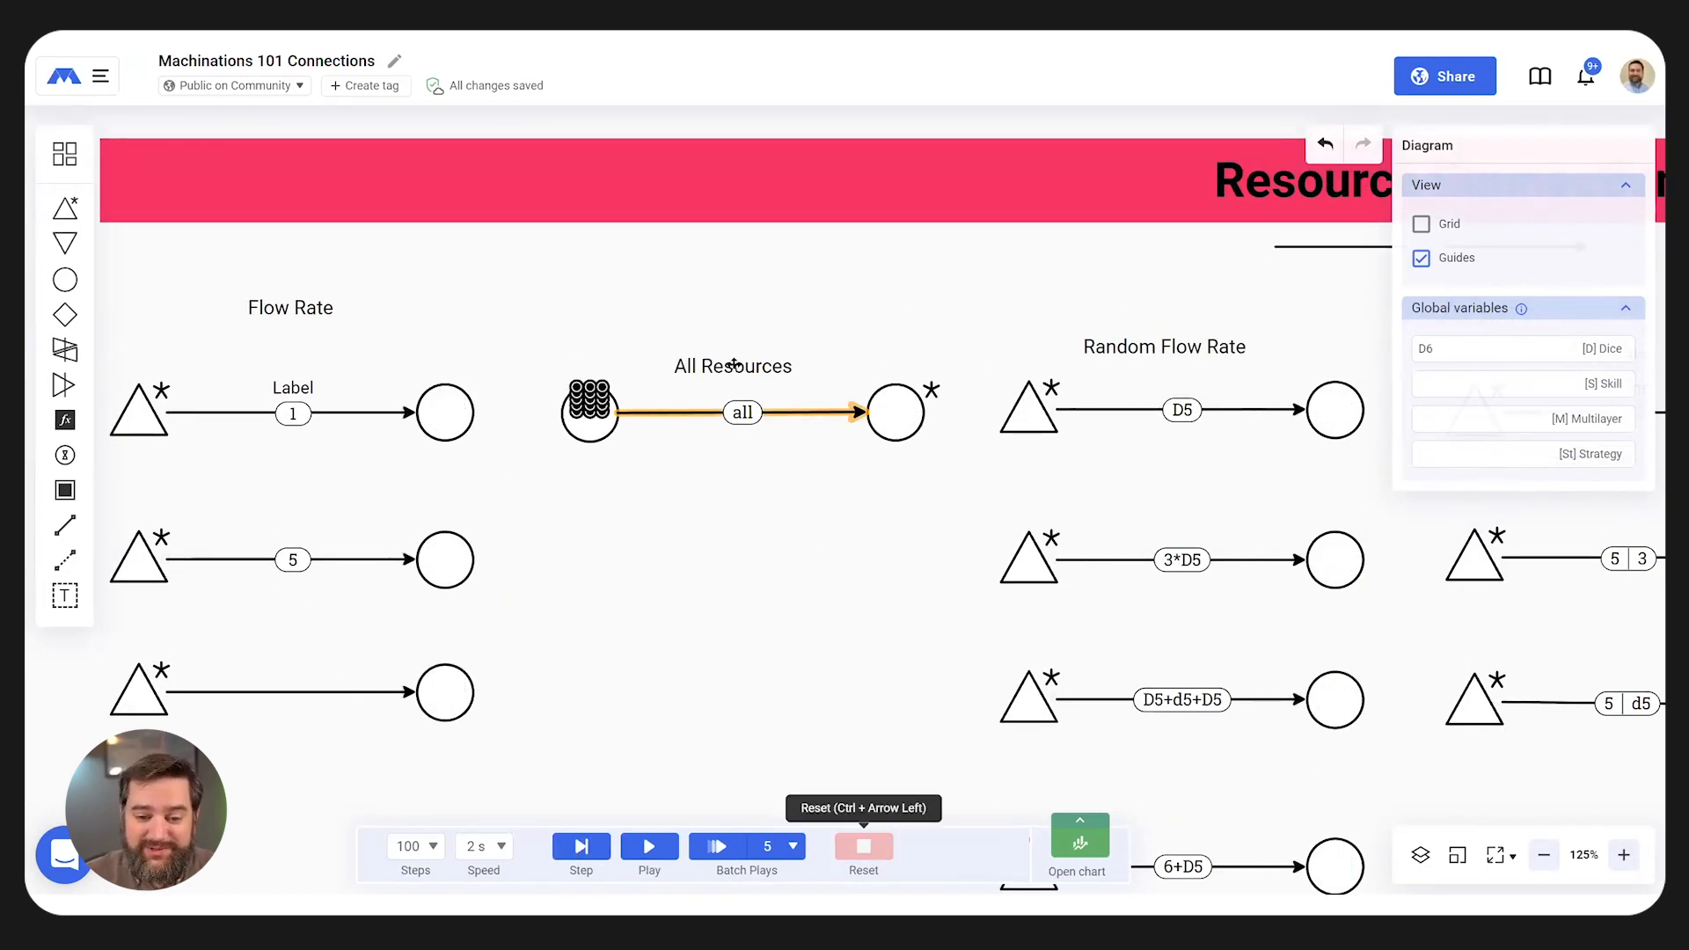
- Run the simulation to observe the All Resources connection, and reset it
{"action": "left_click", "coordinate": [650, 848]}
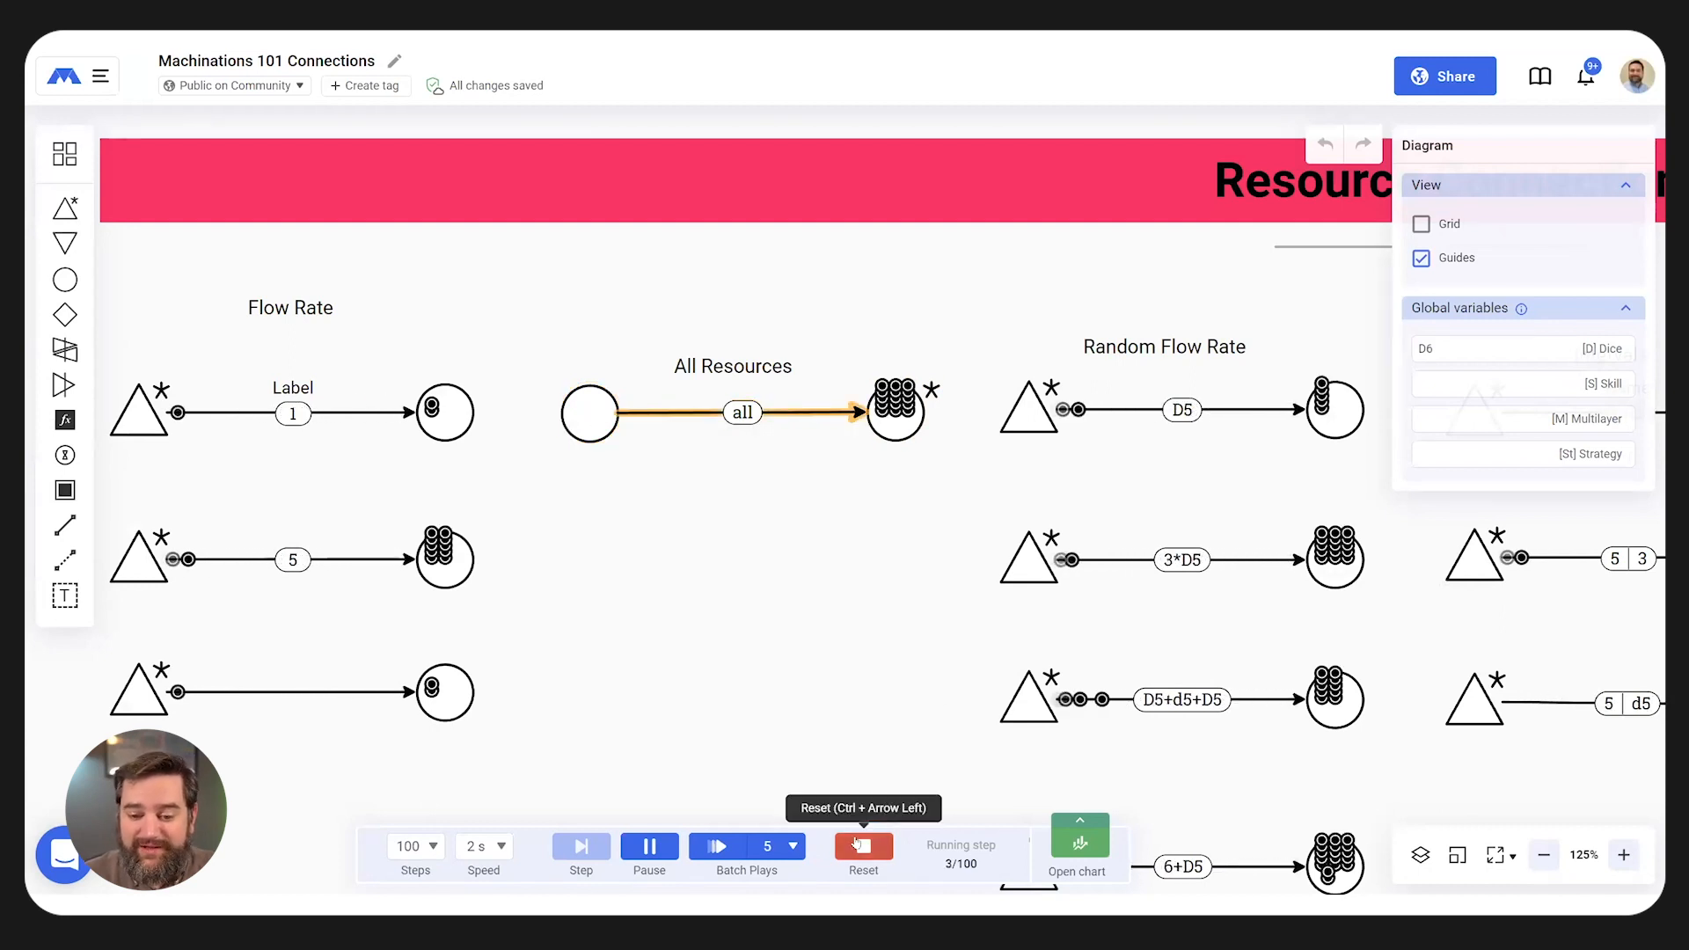
{"action": "left_click", "coordinate": [863, 842]}
{"action": "left_click_drag", "start_coordinate": [911, 561], "coordinate": [626, 477]}
{"action": "left_click", "coordinate": [447, 335]}
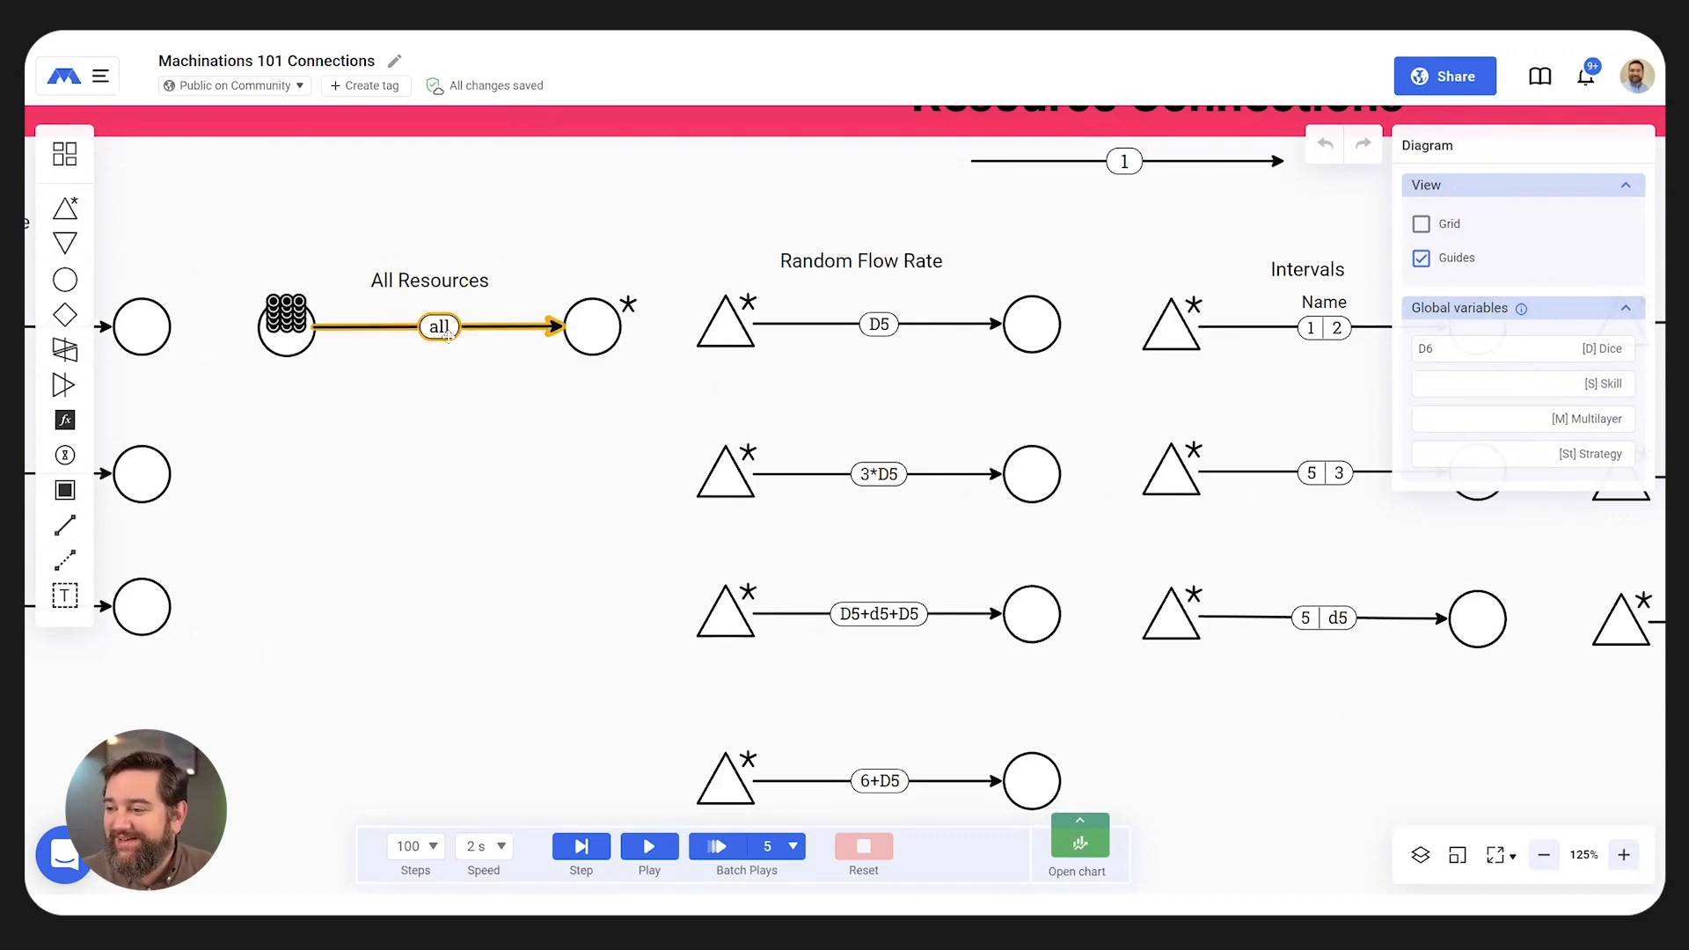
- Examine the D5 connection's formula, and run the simulation to observe the Random Flow Rate examples
{"action": "left_click", "coordinate": [557, 397]}
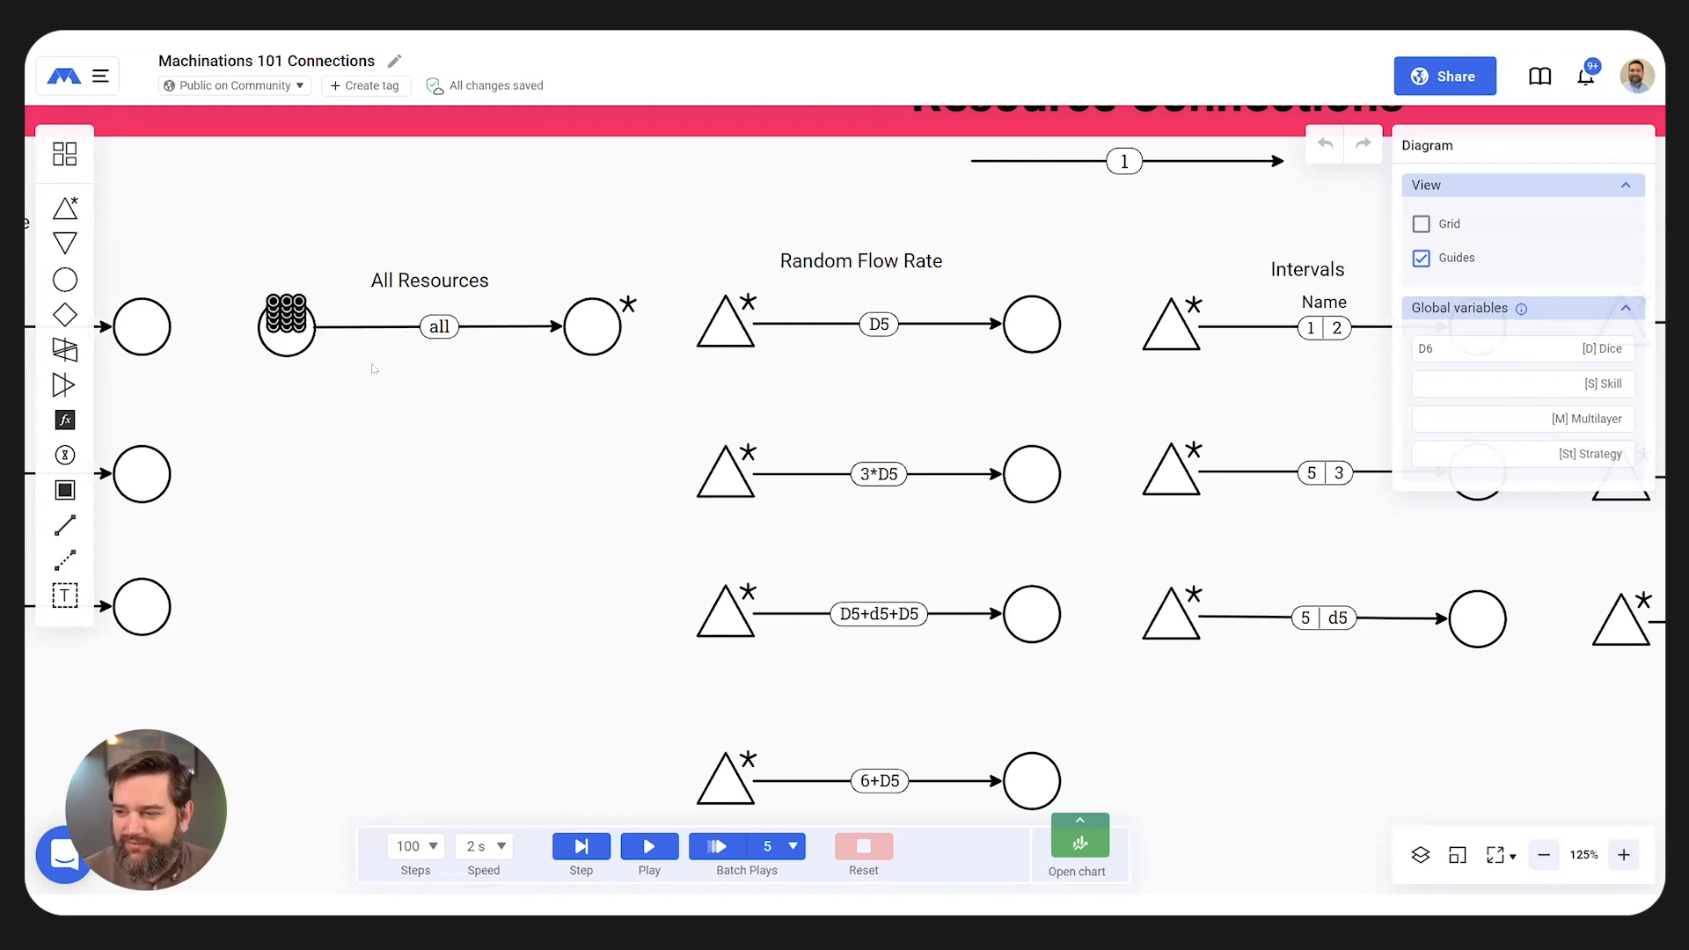
{"action": "left_click_drag", "start_coordinate": [954, 408], "coordinate": [691, 453]}
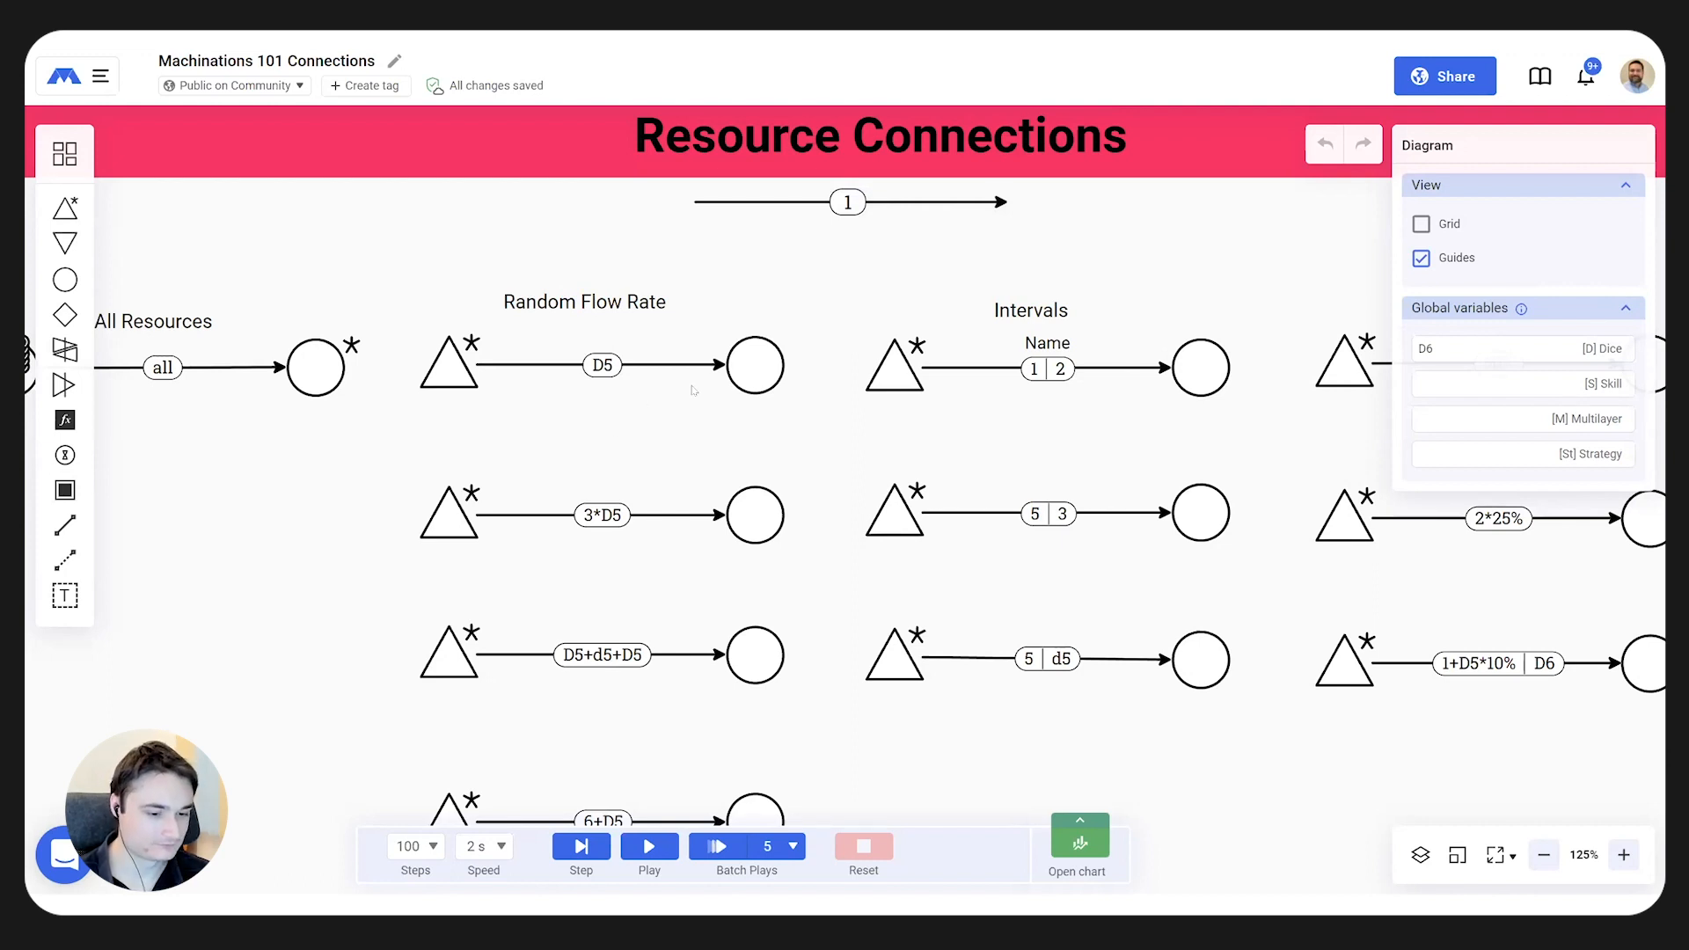
{"action": "left_click", "coordinate": [598, 366]}
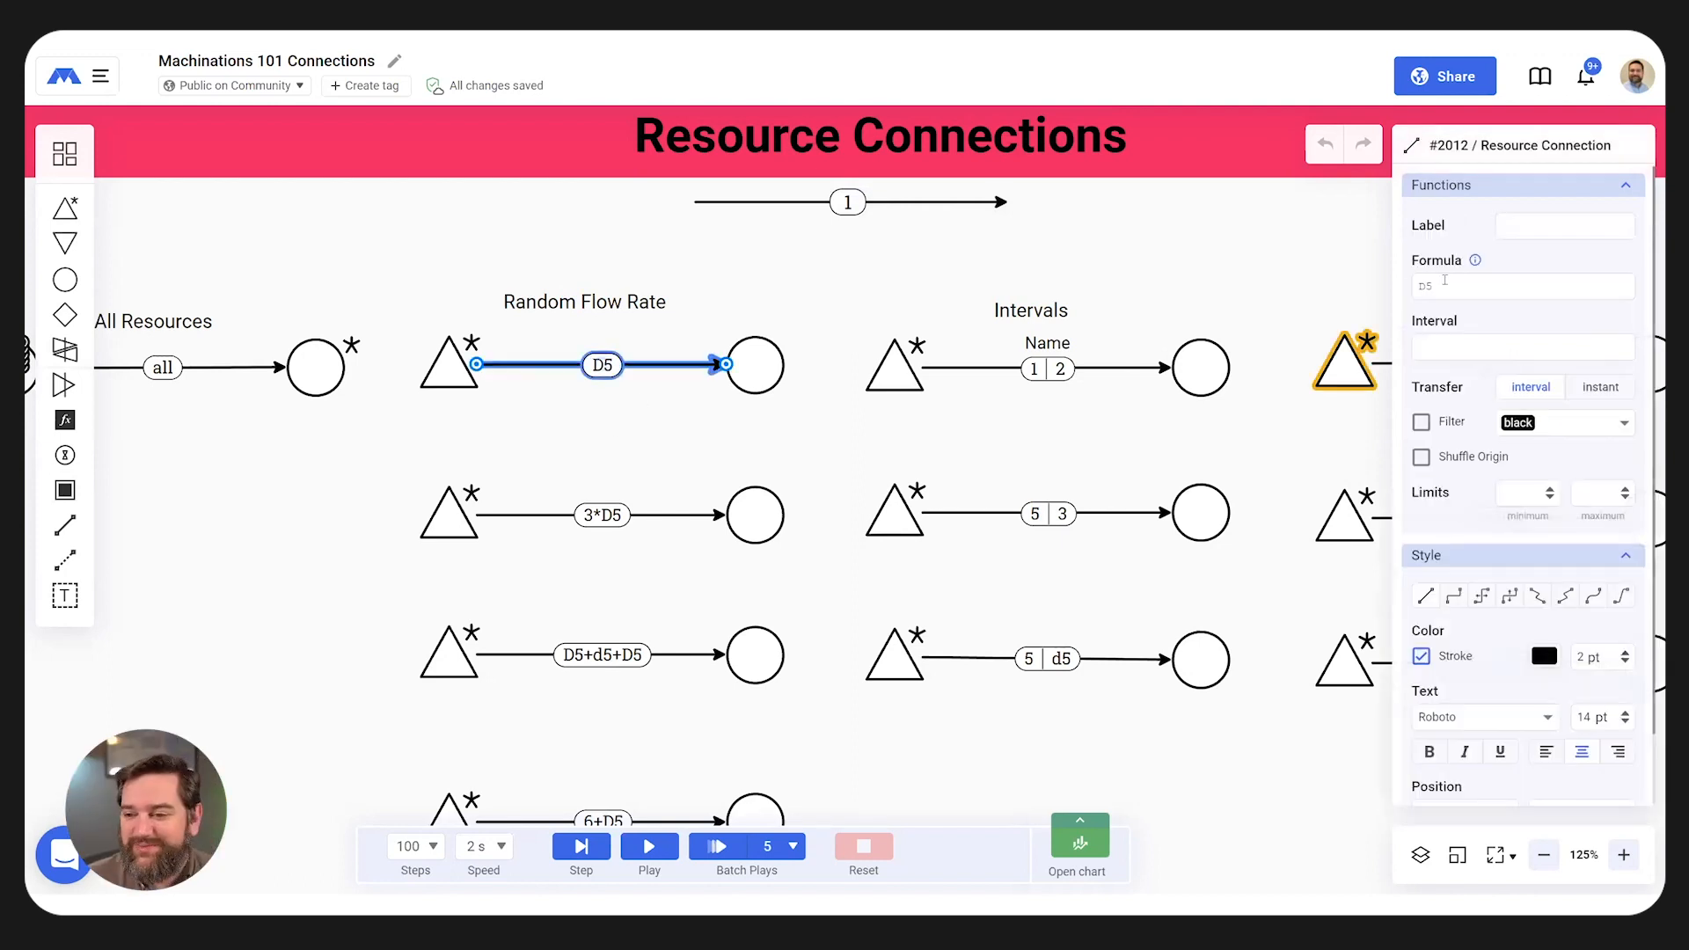
{"action": "left_click", "coordinate": [656, 450]}
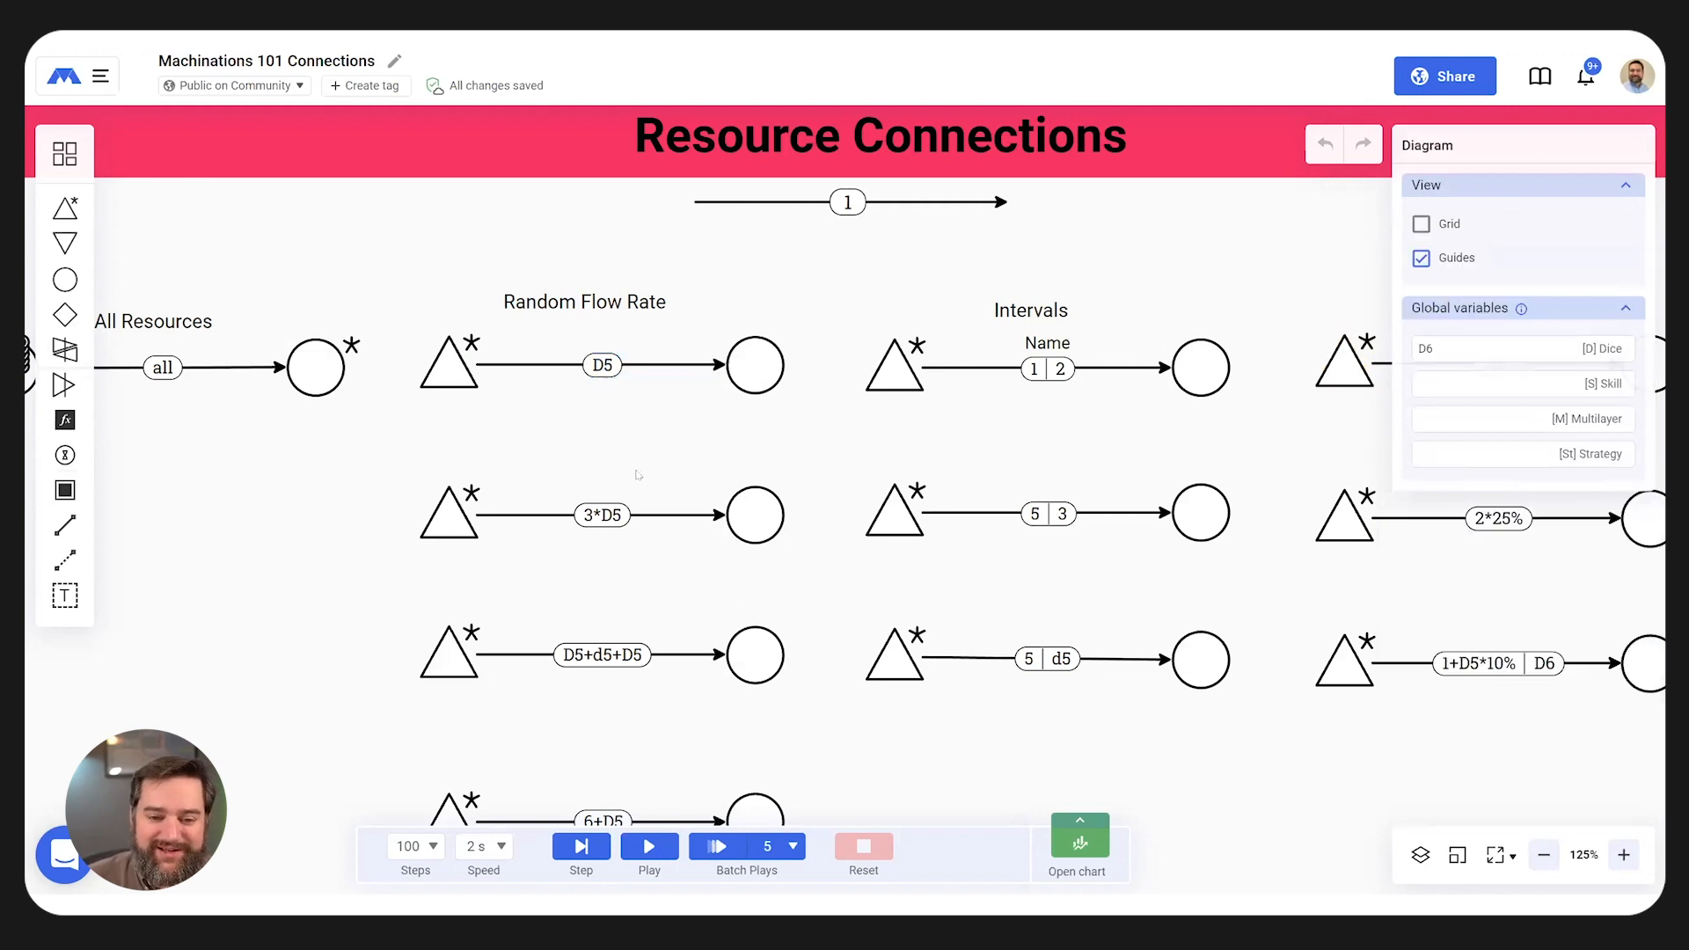
{"action": "left_click", "coordinate": [649, 846]}
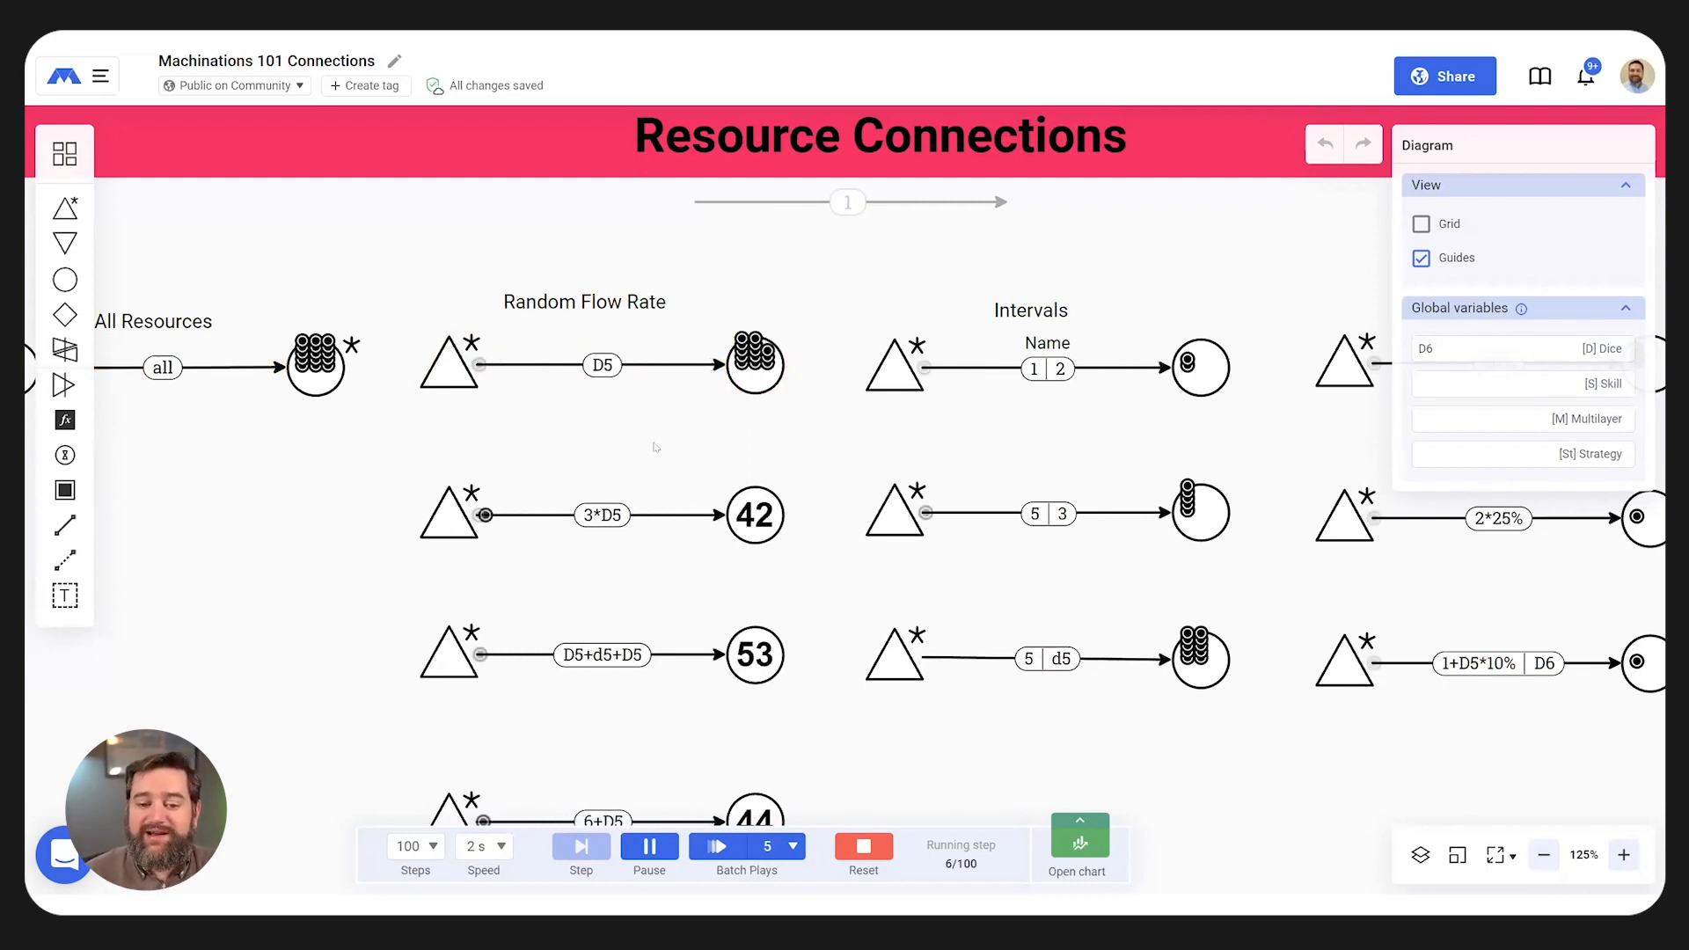
{"action": "scroll", "coordinate": [658, 432], "scroll_direction": "down", "scroll_amount": 1}
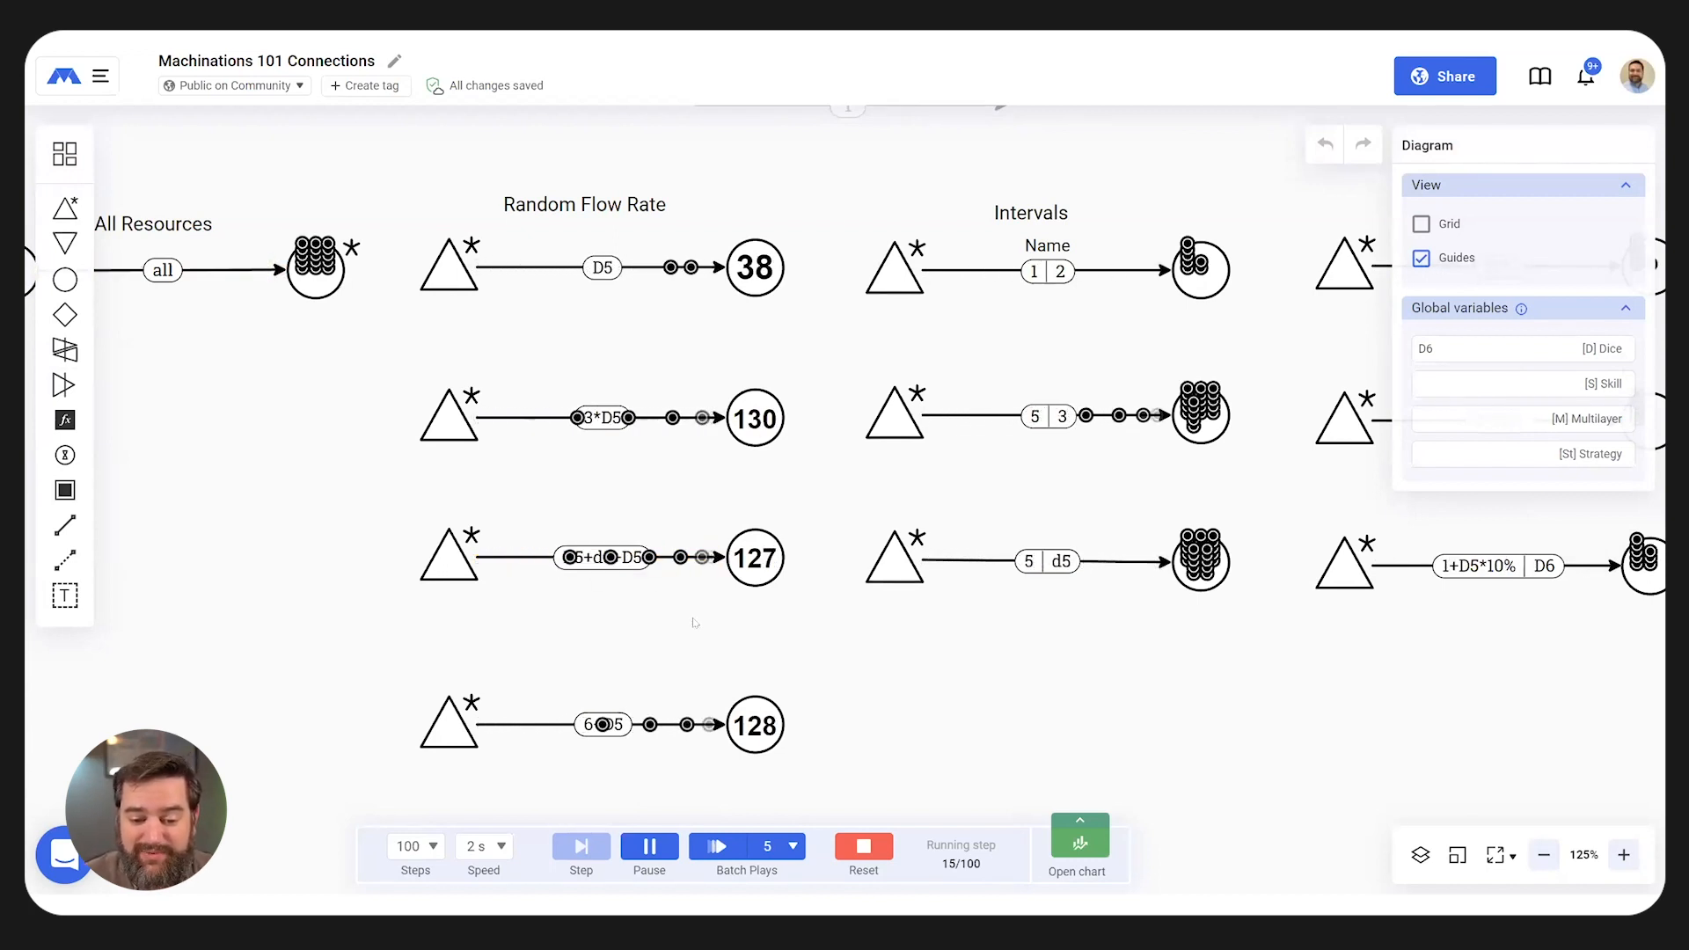
{"action": "scroll", "coordinate": [599, 563], "scroll_direction": "down", "scroll_amount": 3}
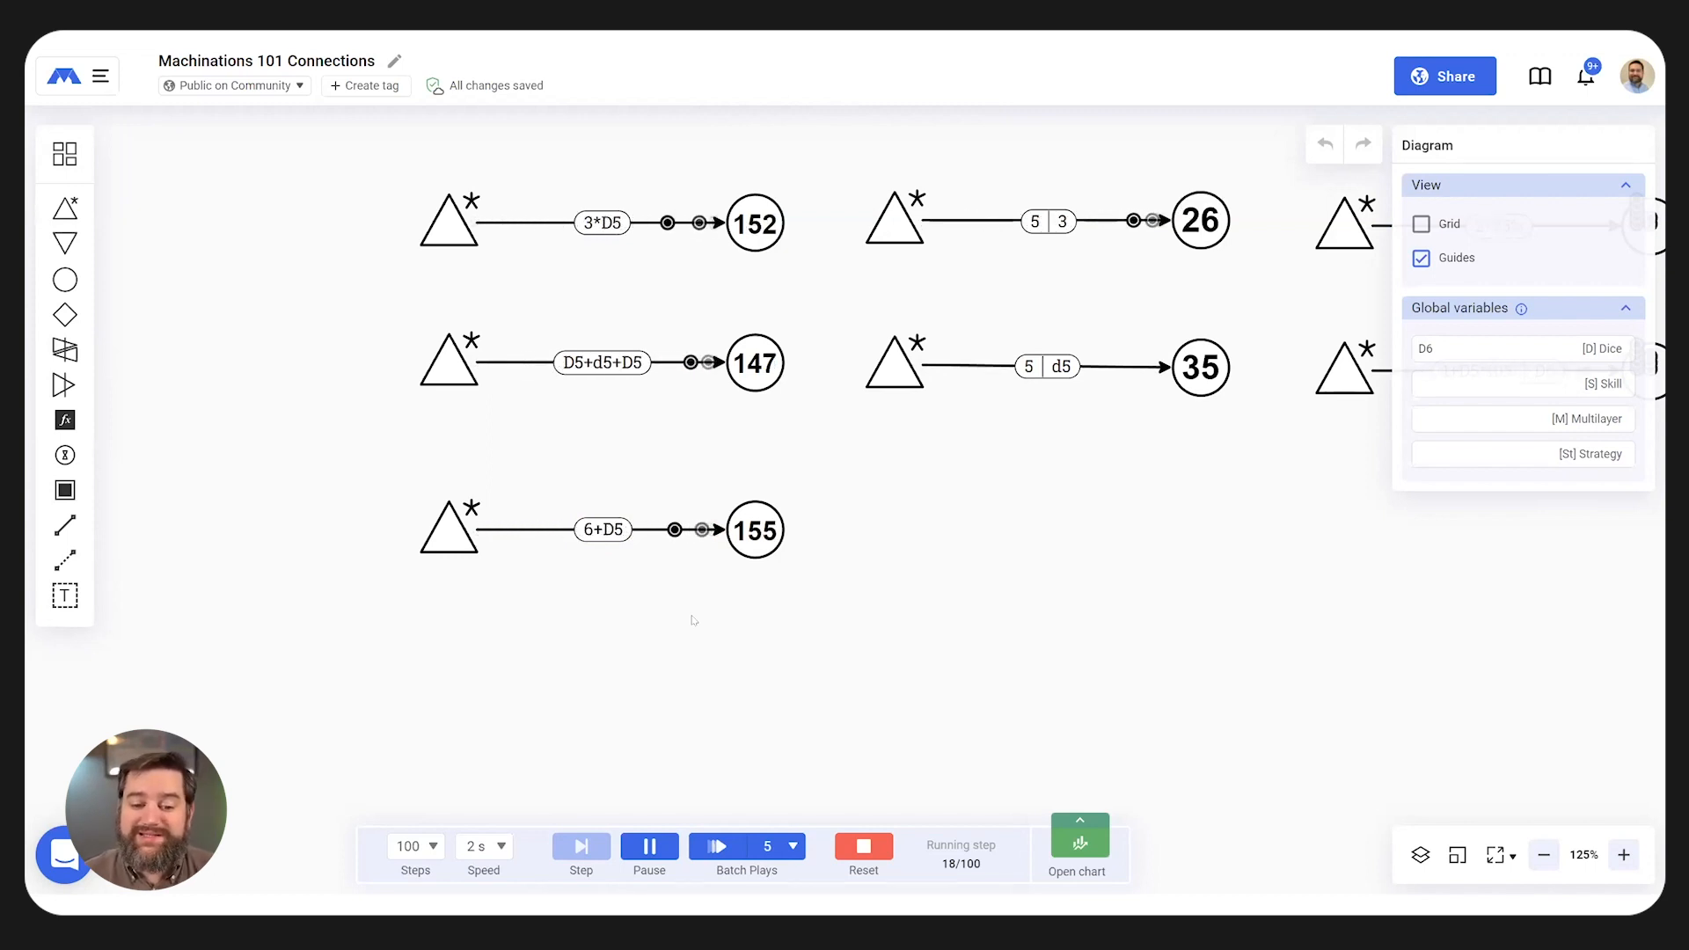
{"action": "scroll", "coordinate": [1201, 455], "scroll_direction": "up", "scroll_amount": 5}
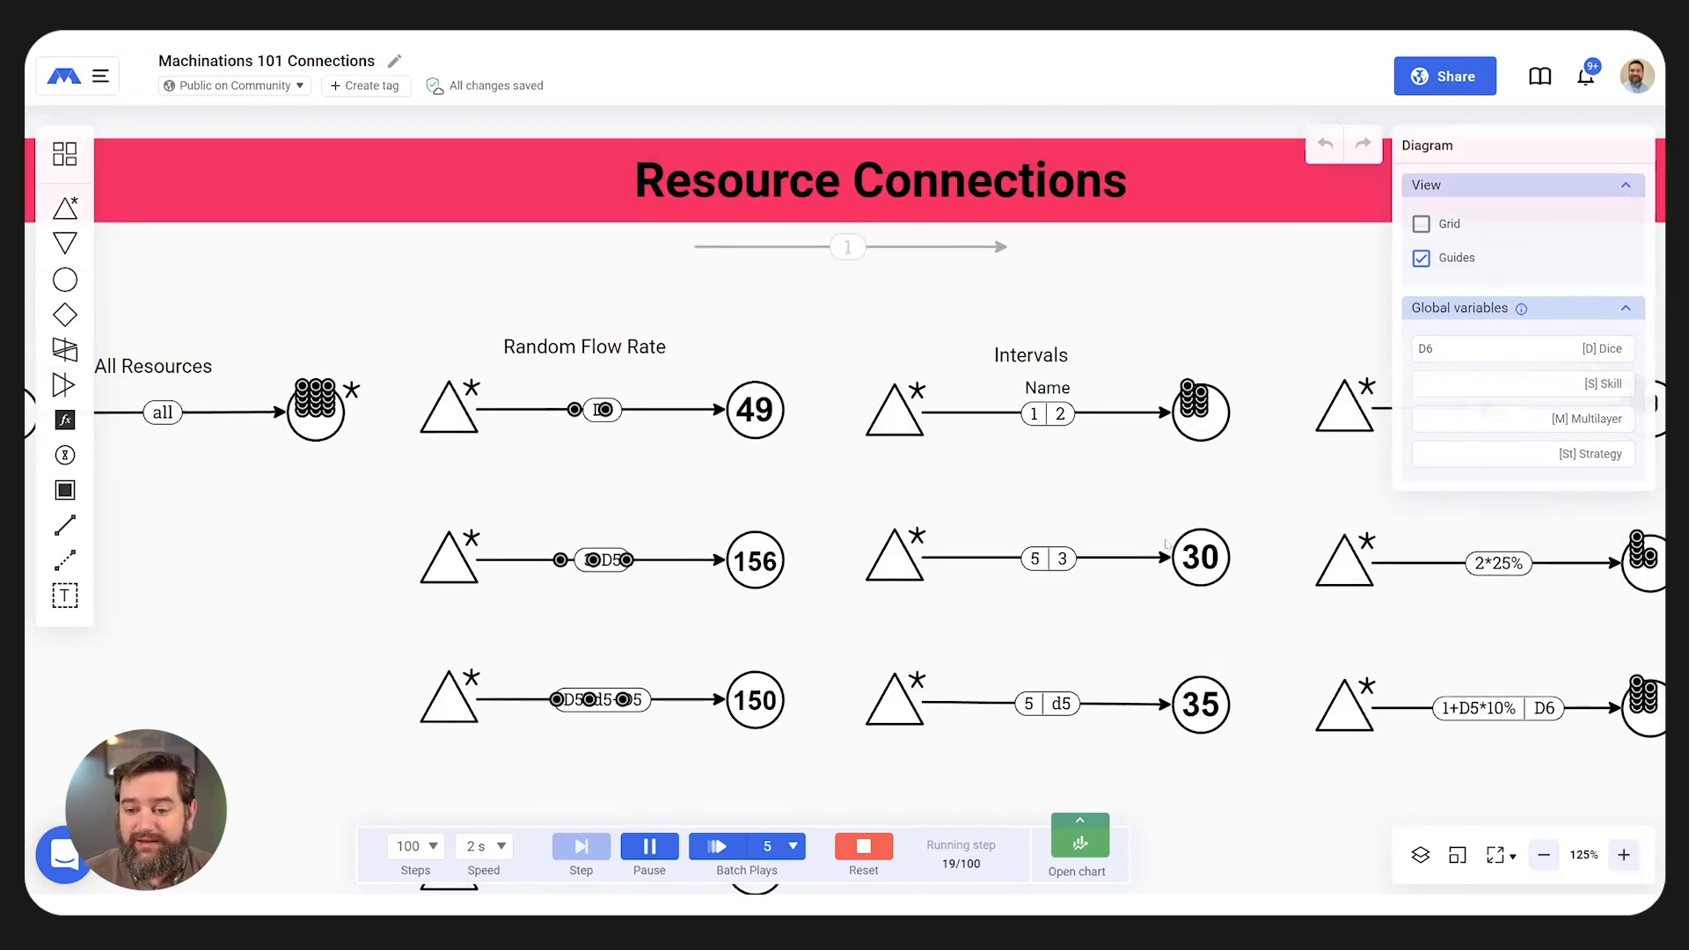
- Reset the simulation, examine the interval setting of the connection labelled Name, and rerun it to observe the Intervals examples
{"action": "scroll", "coordinate": [900, 461], "scroll_direction": "right", "scroll_amount": 4}
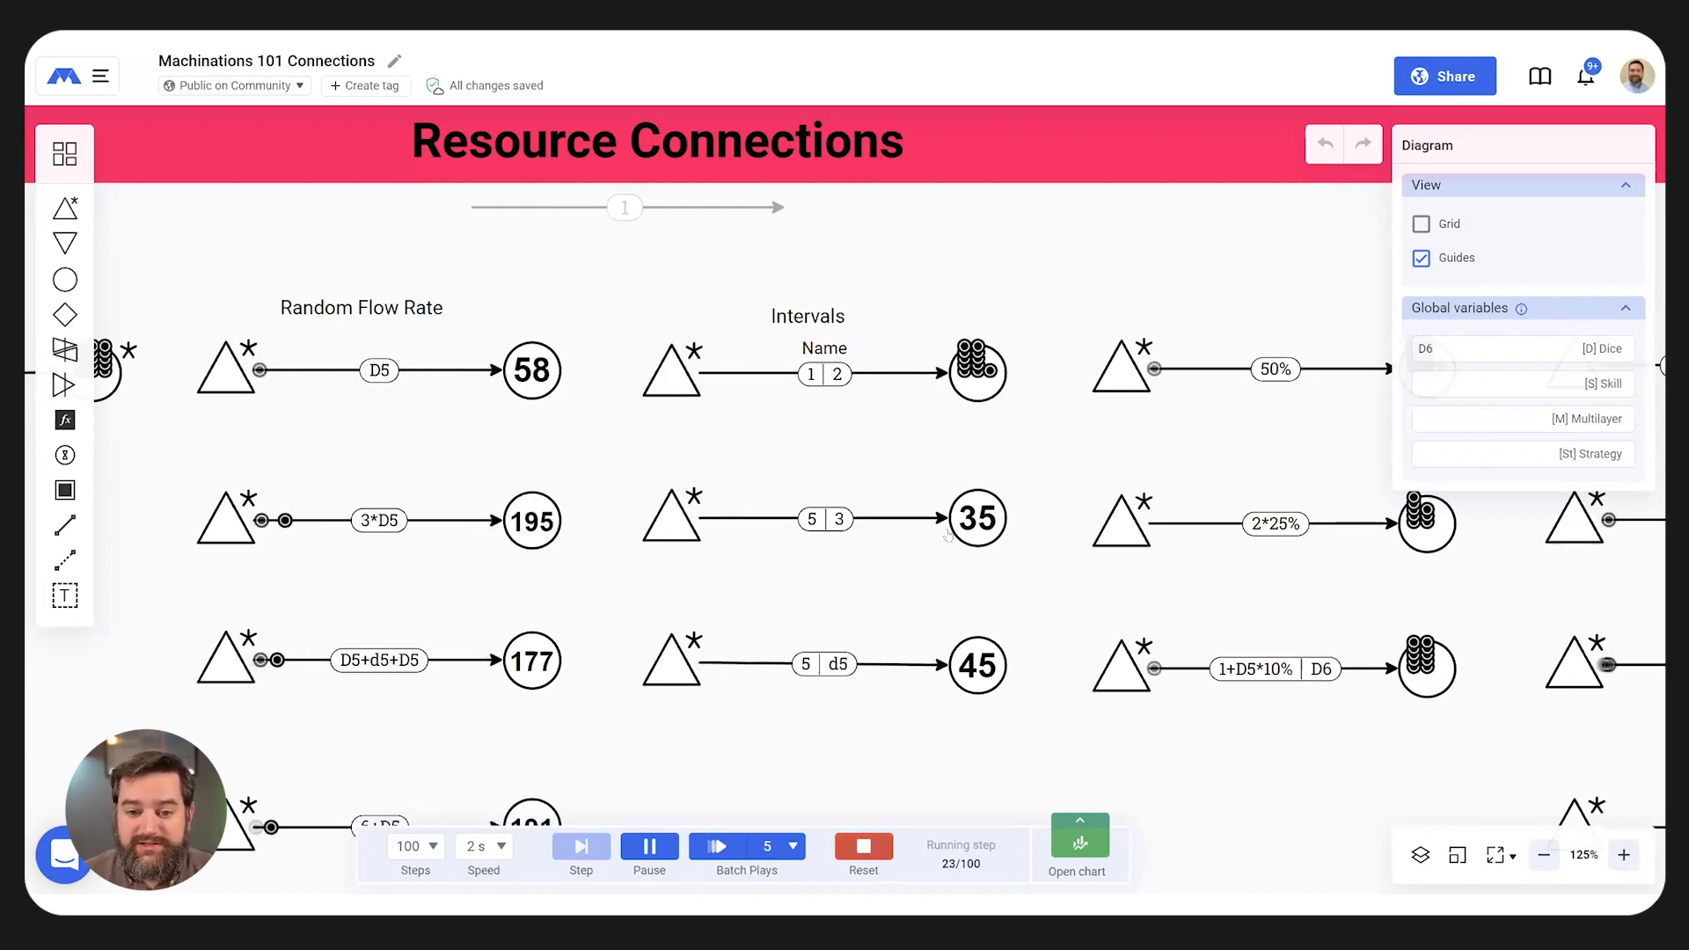
{"action": "left_click", "coordinate": [822, 369]}
{"action": "left_click", "coordinate": [771, 370]}
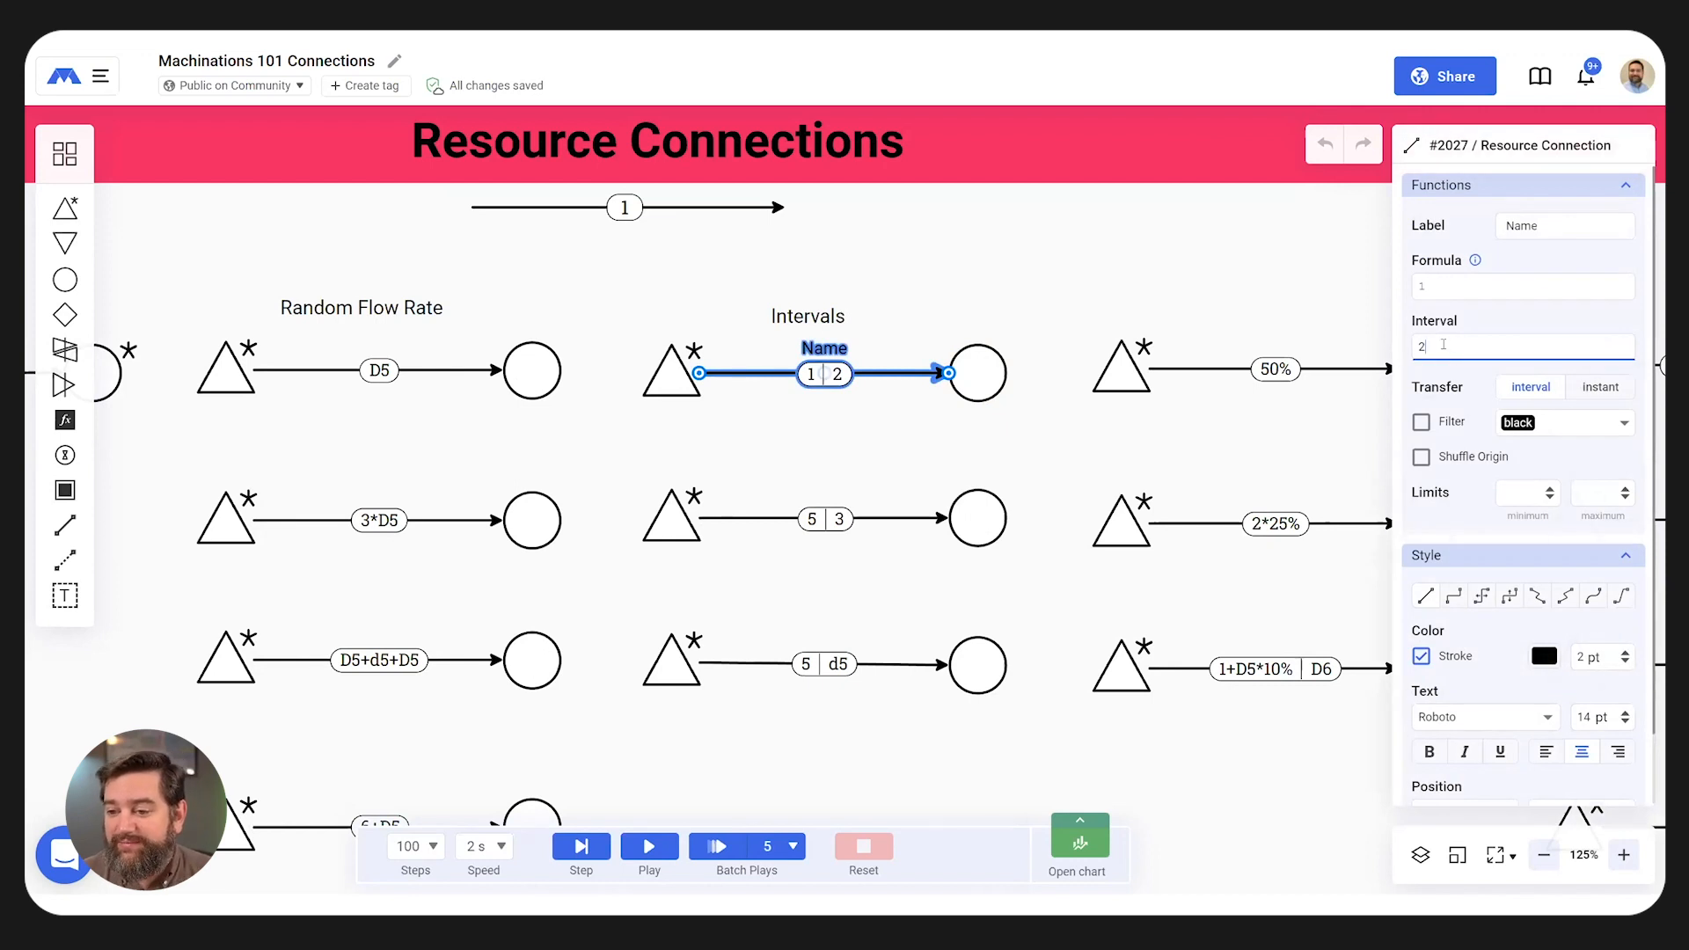
{"action": "left_click", "coordinate": [857, 435]}
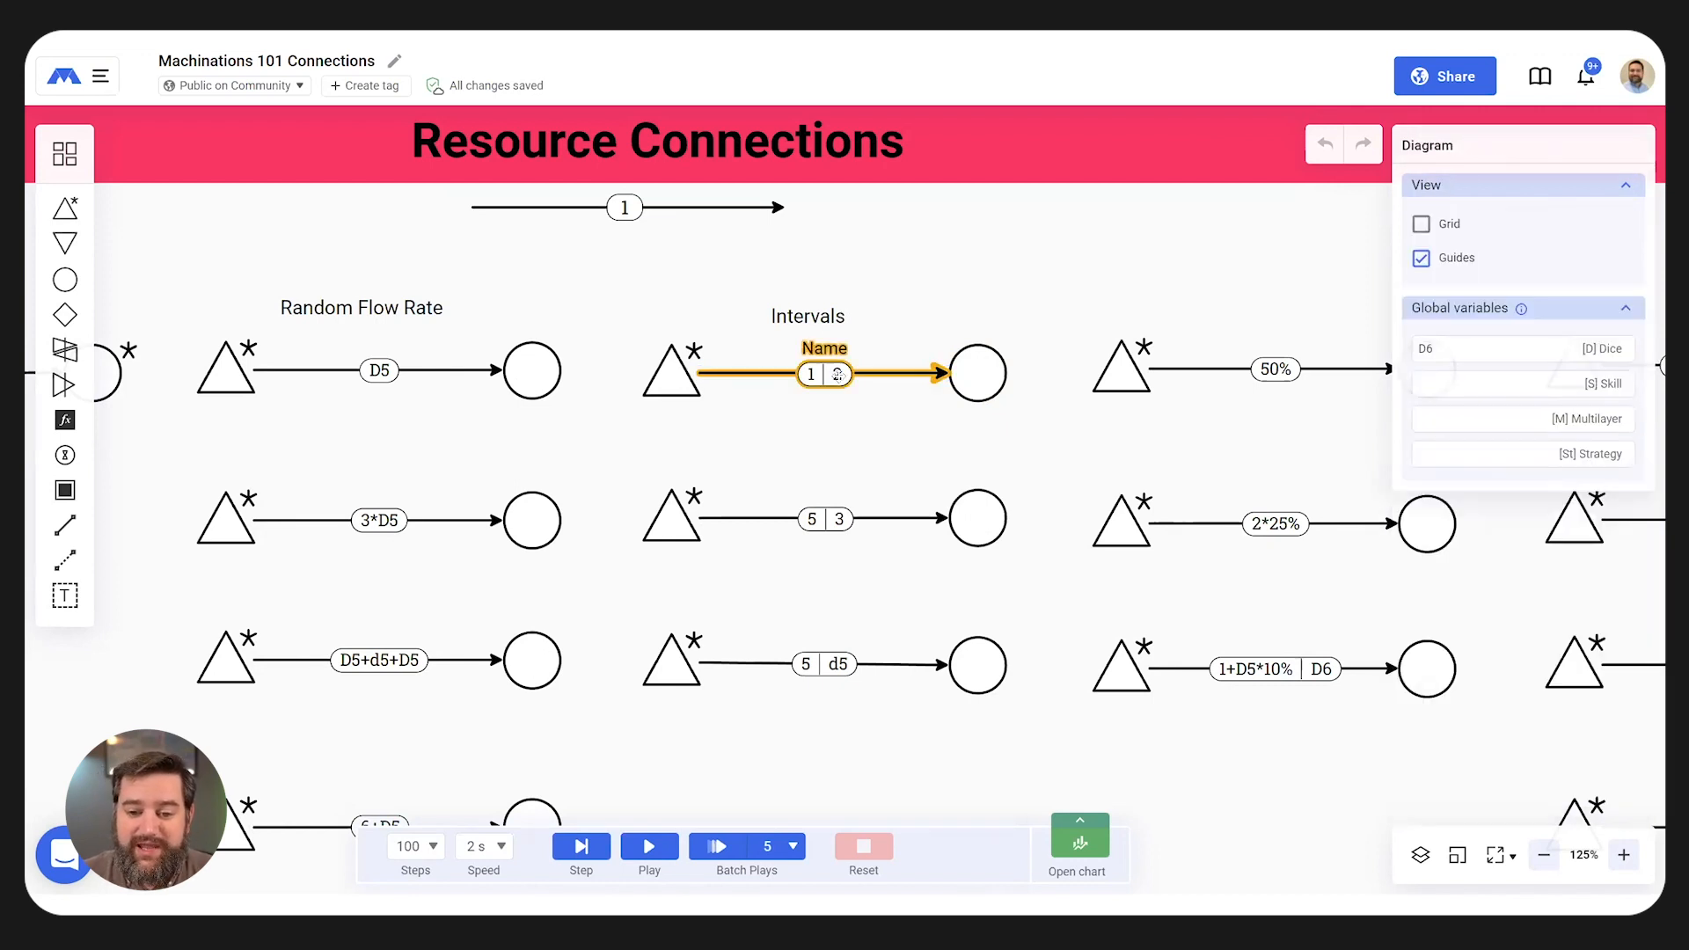
{"action": "left_click", "coordinate": [666, 850]}
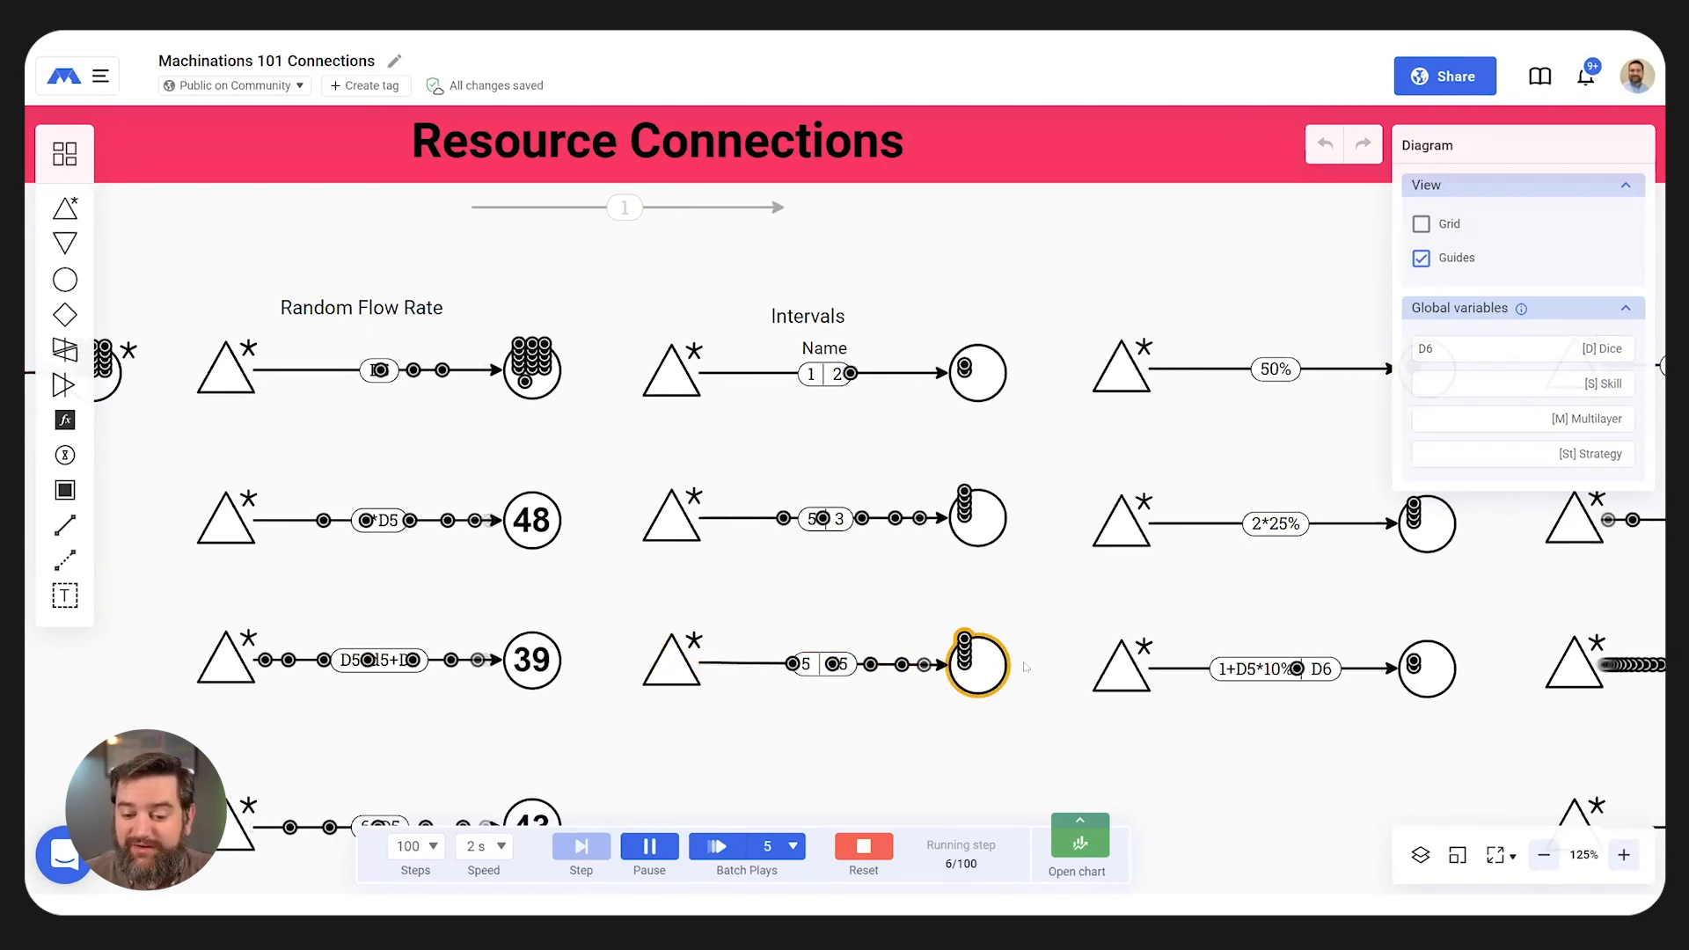
- Observe the percentage connections in the running simulation, and examine the formula of the randomInt(0,5) connection
{"action": "left_click_drag", "start_coordinate": [1047, 584], "coordinate": [413, 584]}
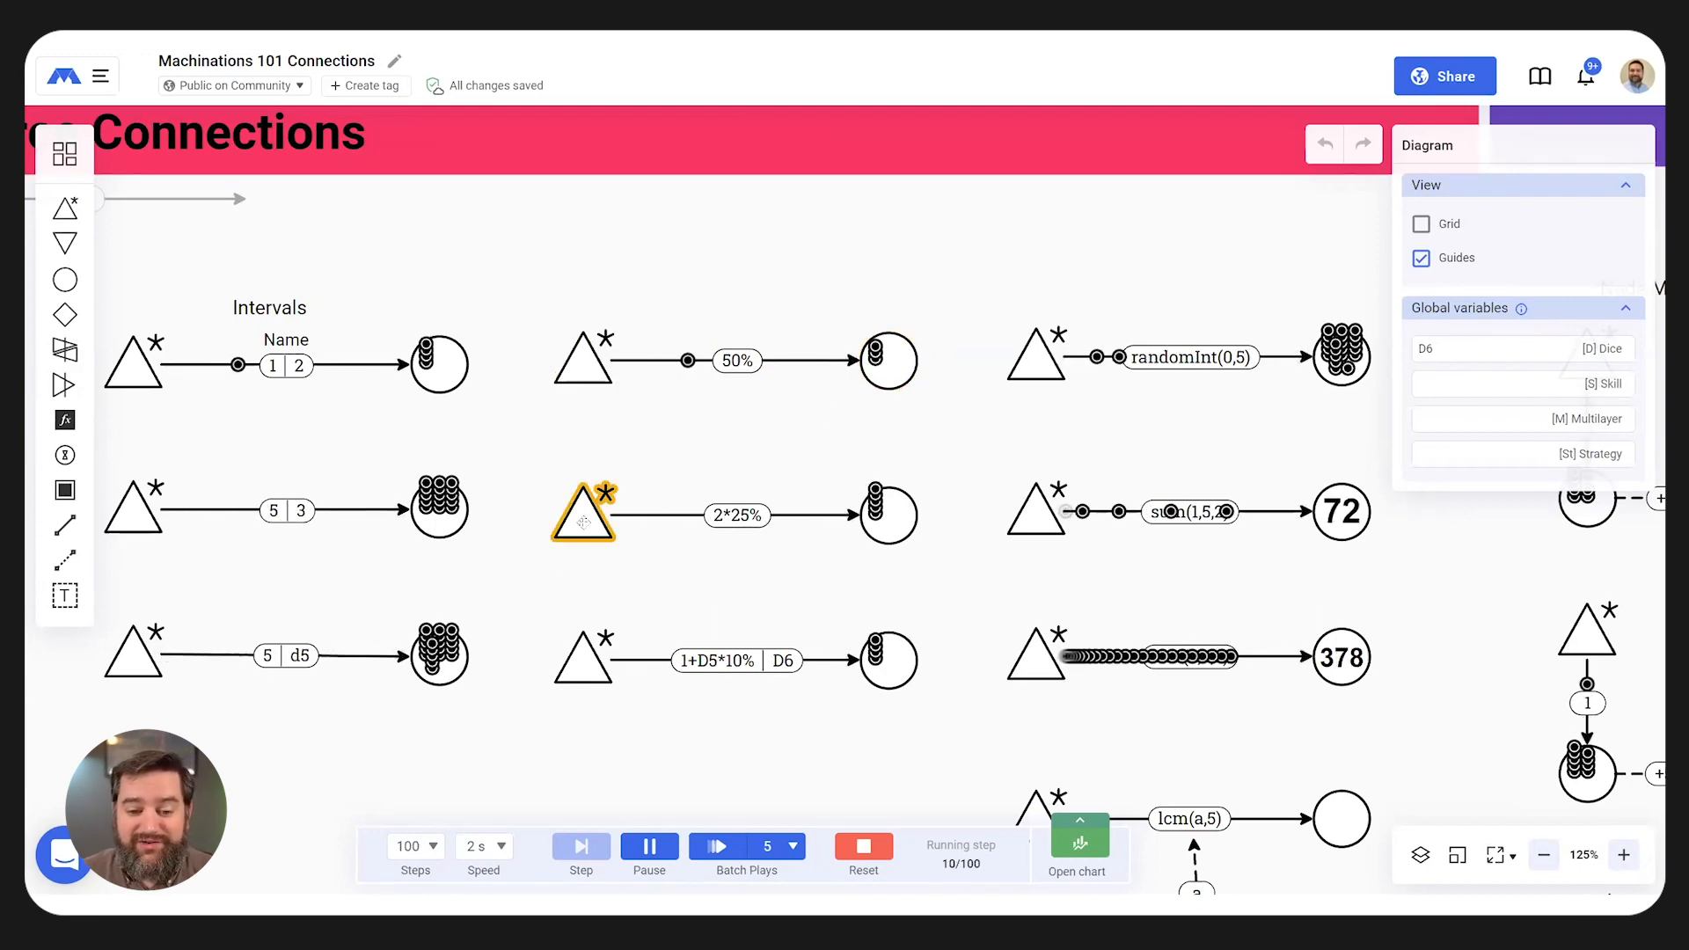
{"action": "scroll", "coordinate": [761, 534], "scroll_direction": "down", "scroll_amount": 1}
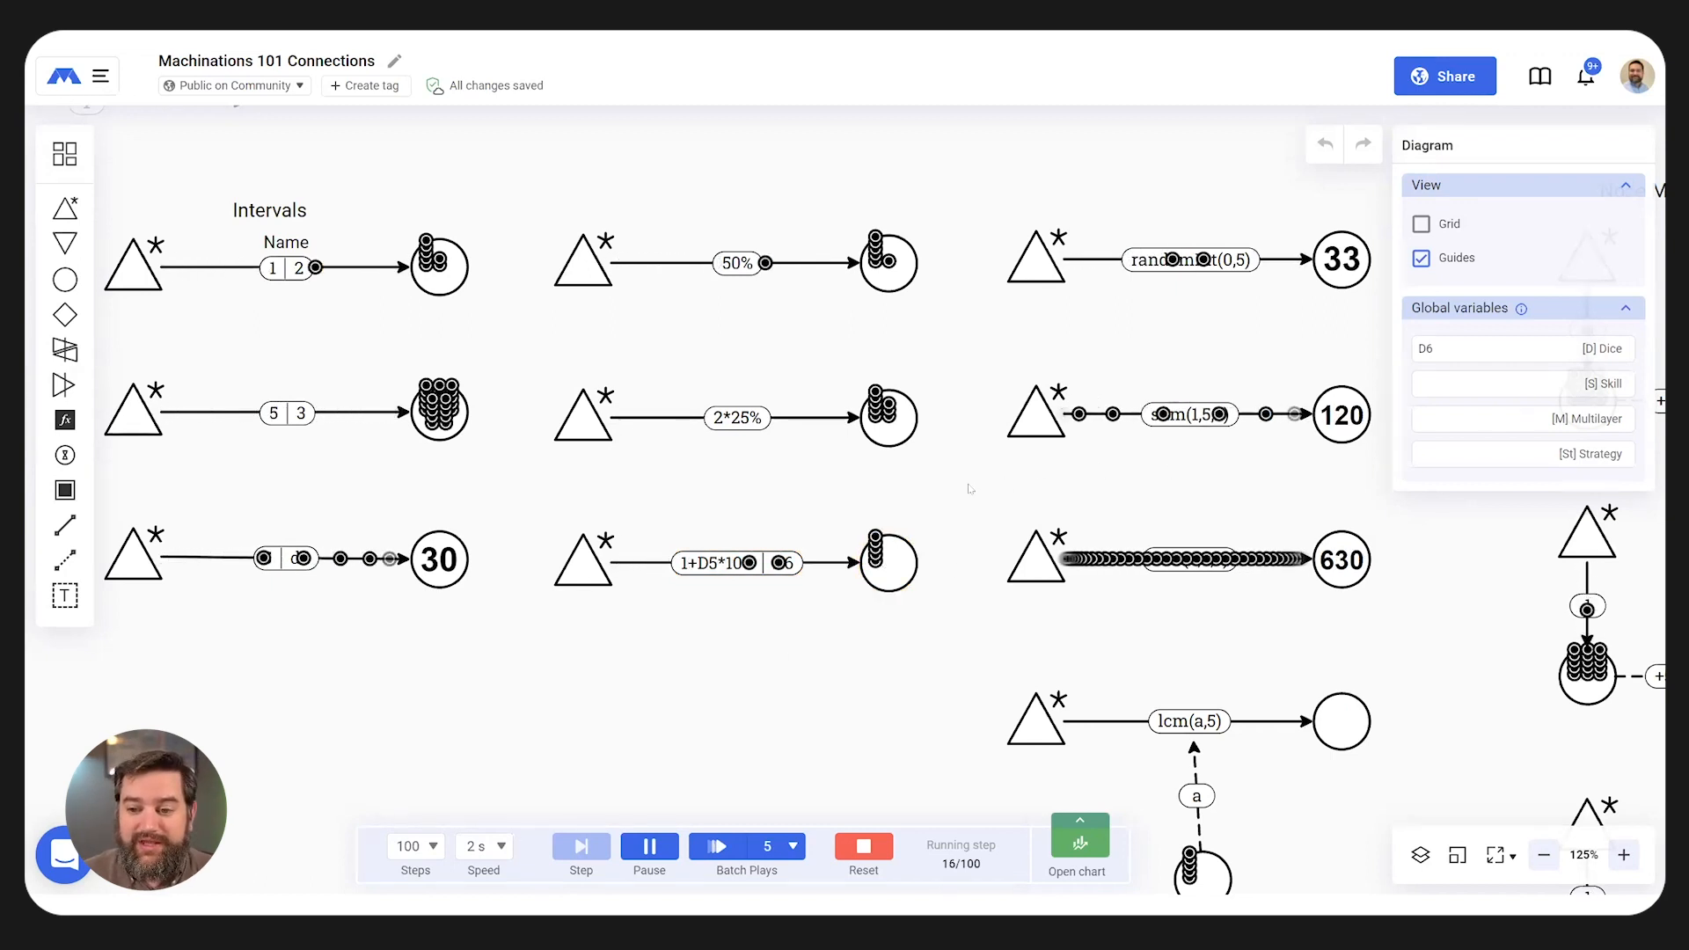
{"action": "scroll", "coordinate": [985, 327], "scroll_direction": "right", "scroll_amount": 5}
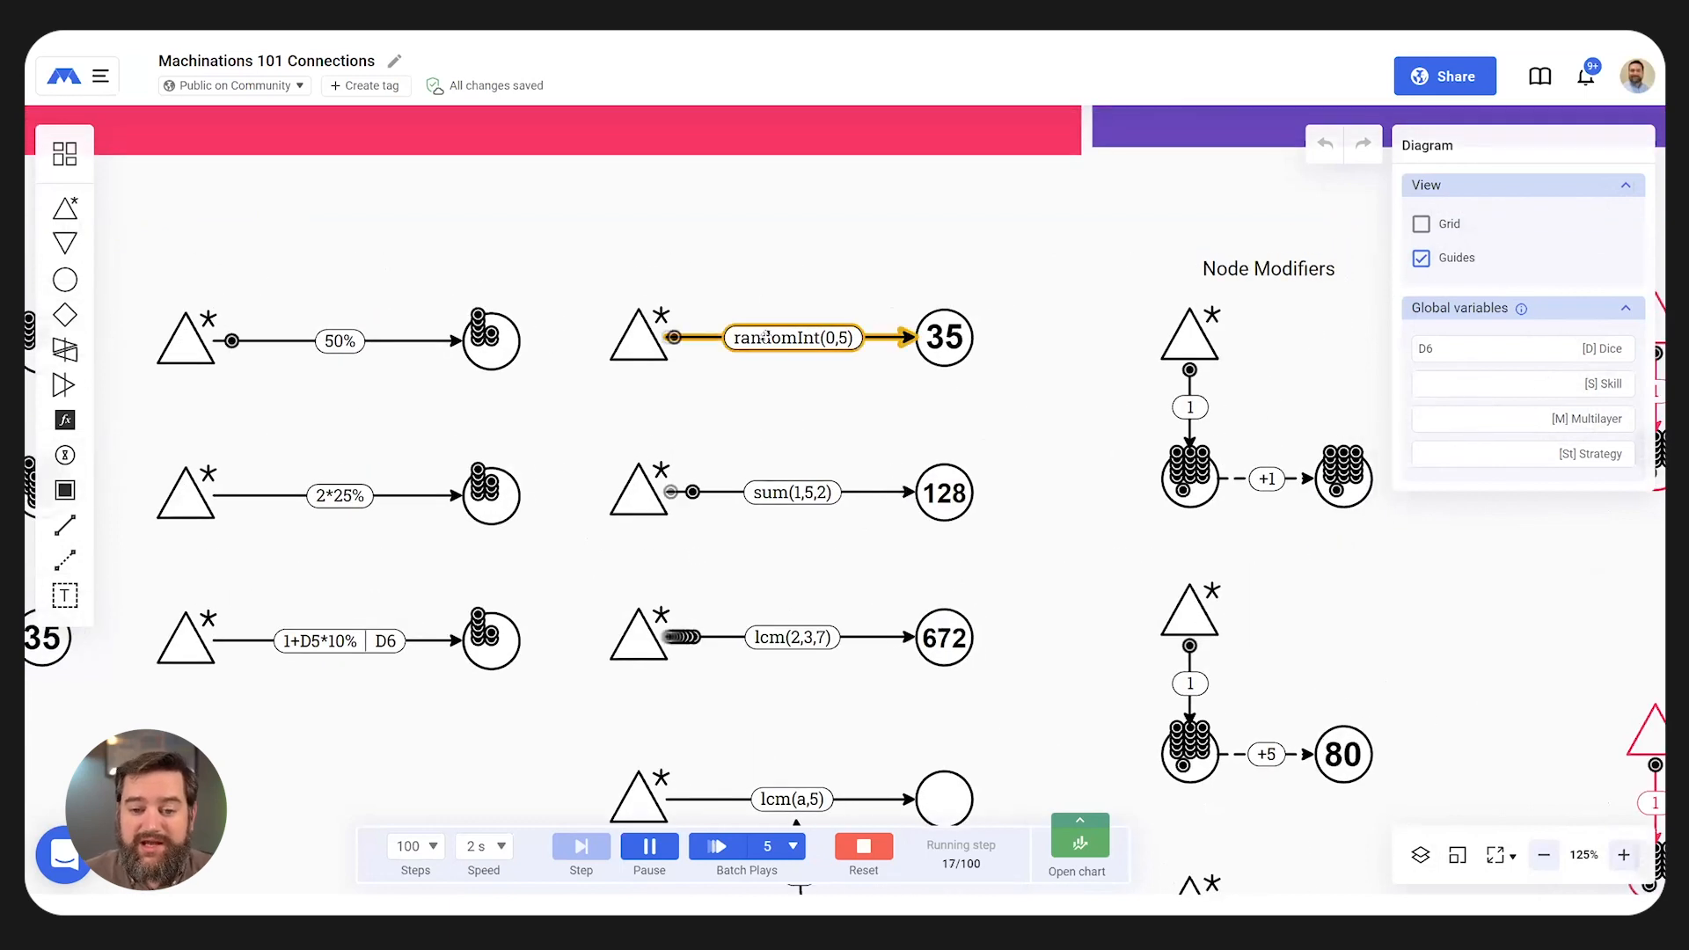
{"action": "left_click", "coordinate": [763, 337]}
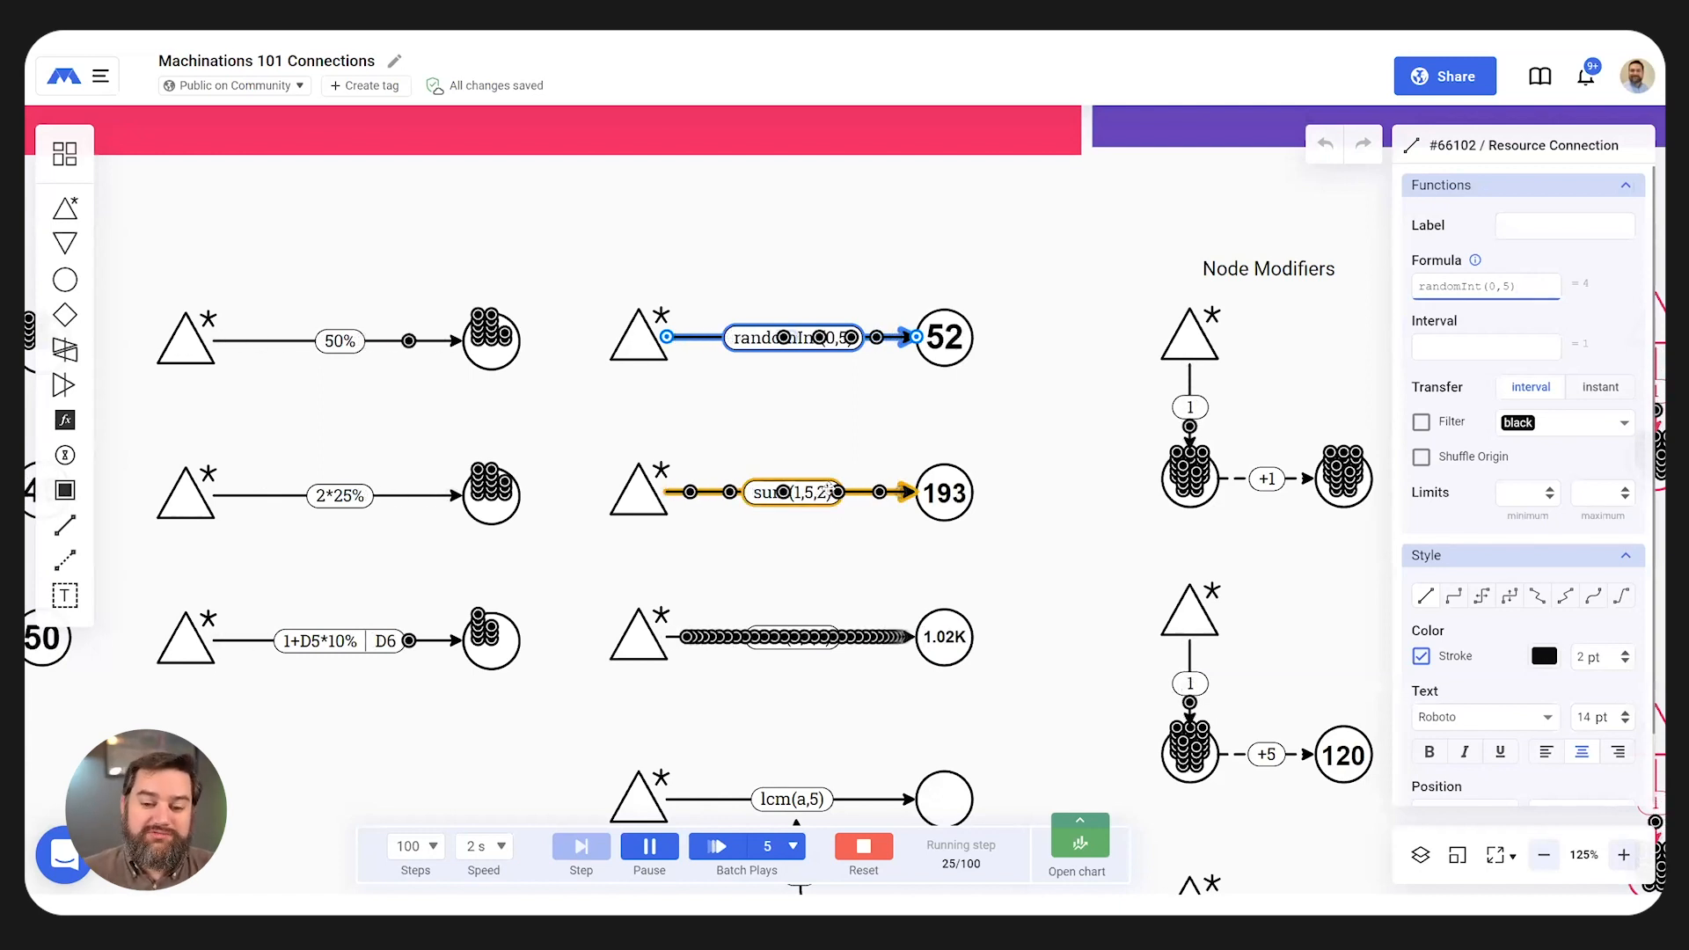
- Examine the state connection that supplies variable a to the lcm(a,5) connection, and reset the simulation
{"action": "scroll", "coordinate": [861, 566], "scroll_direction": "down", "scroll_amount": 3}
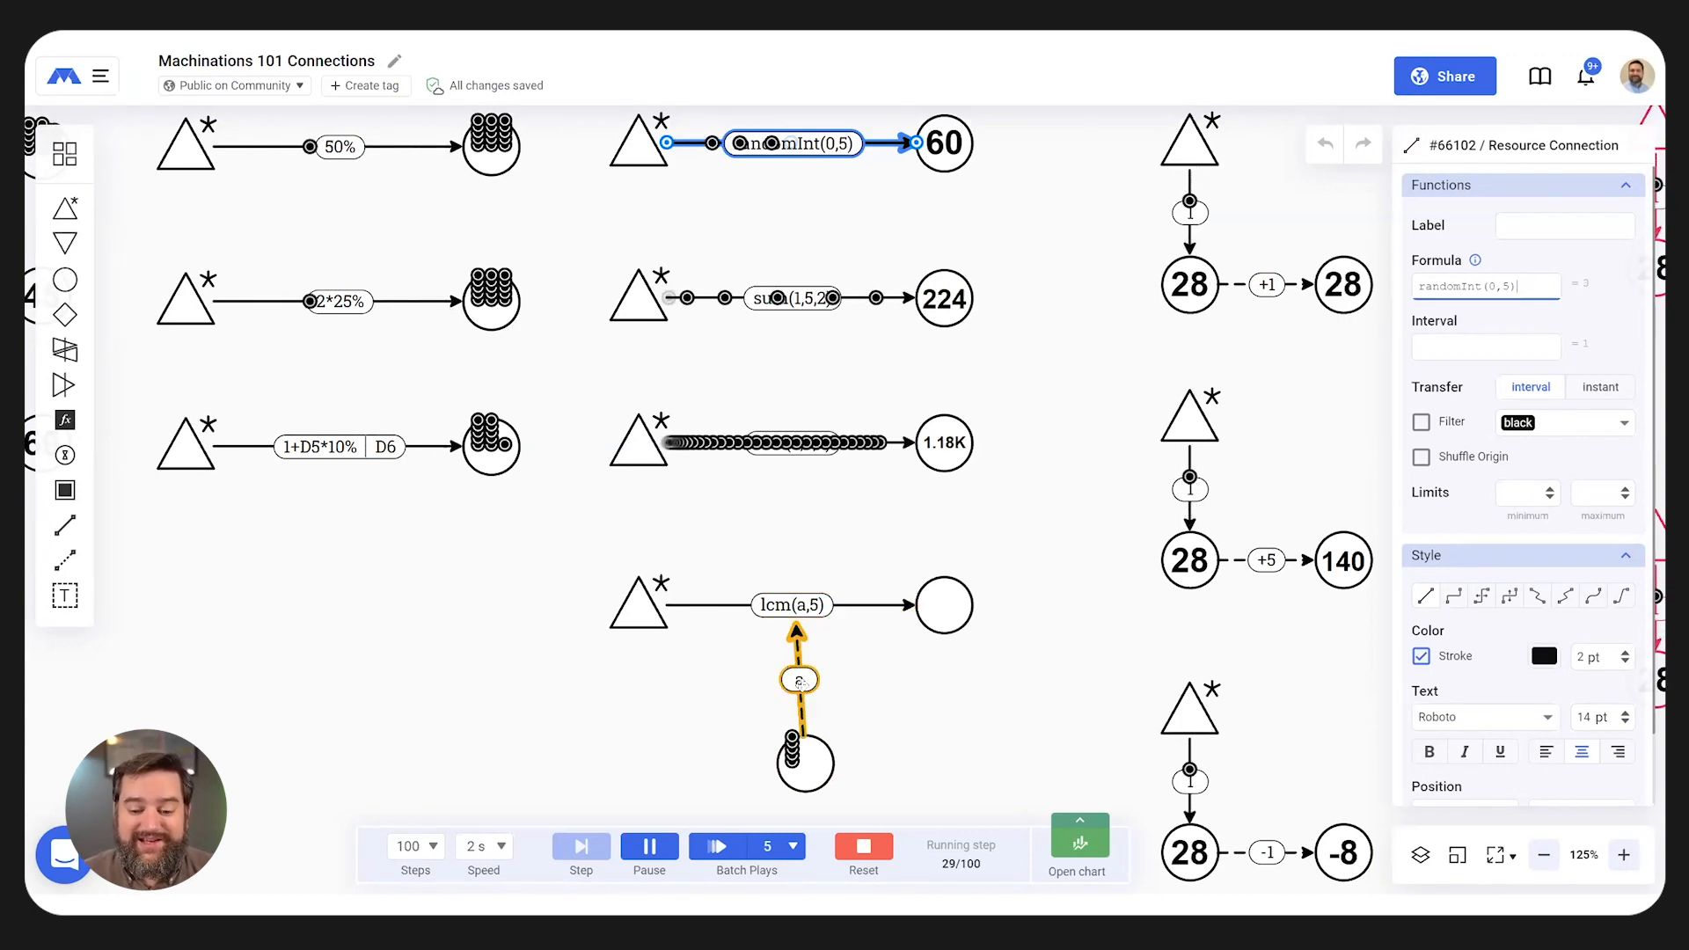
{"action": "left_click", "coordinate": [798, 680]}
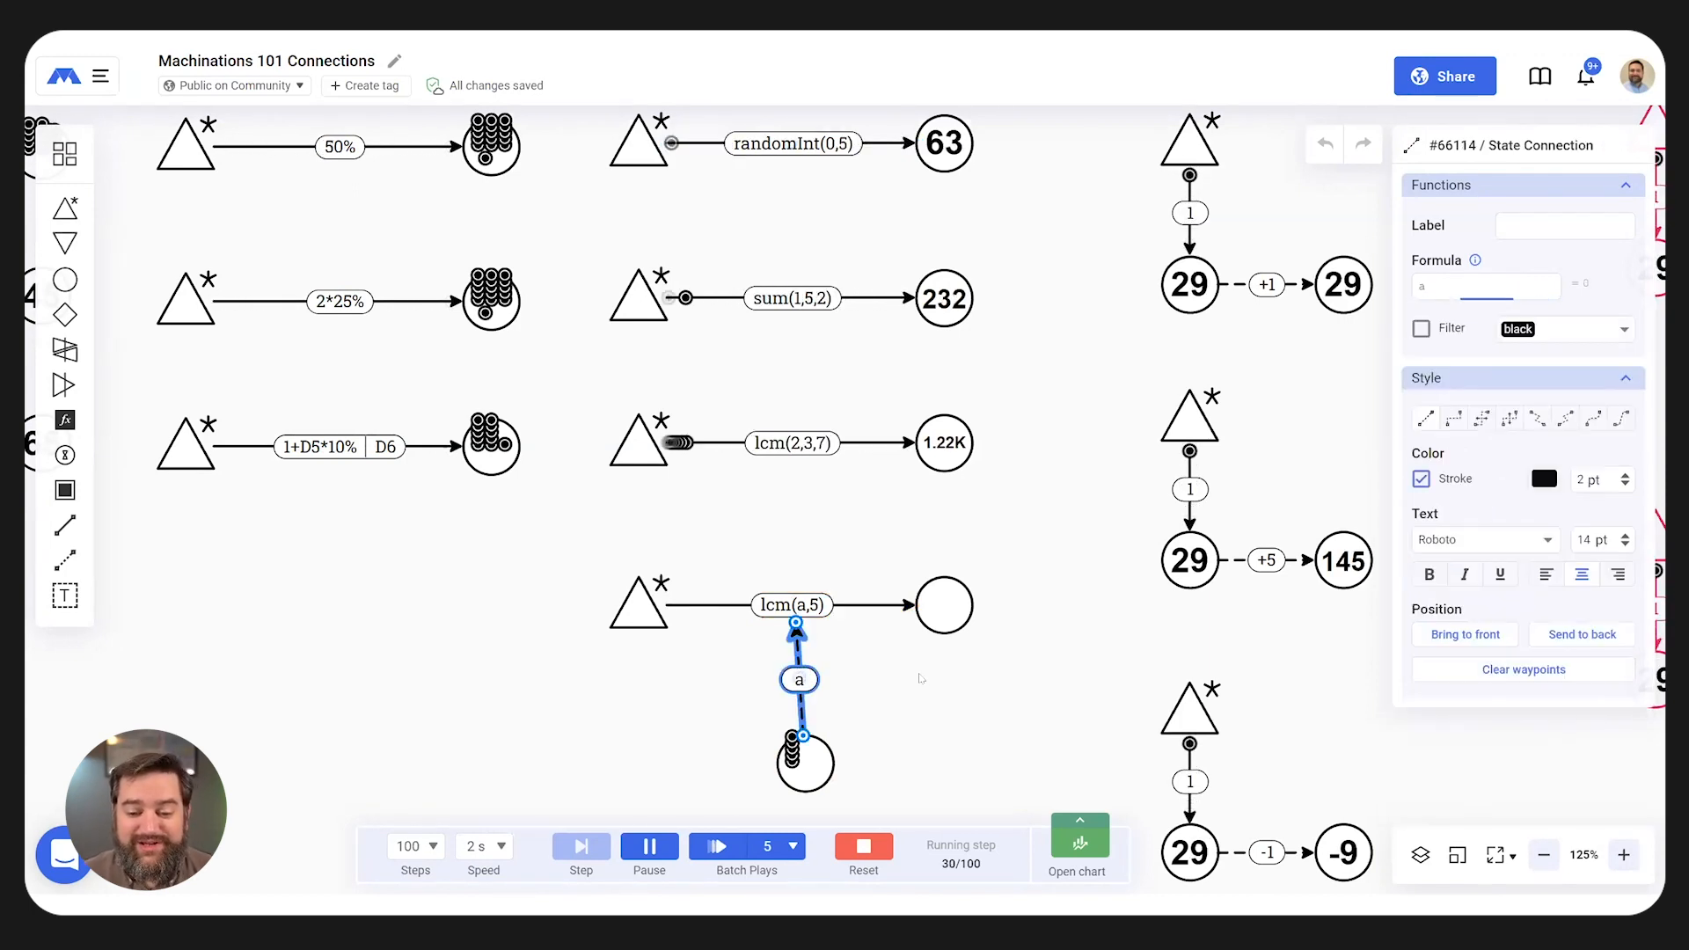
{"action": "left_click", "coordinate": [921, 678]}
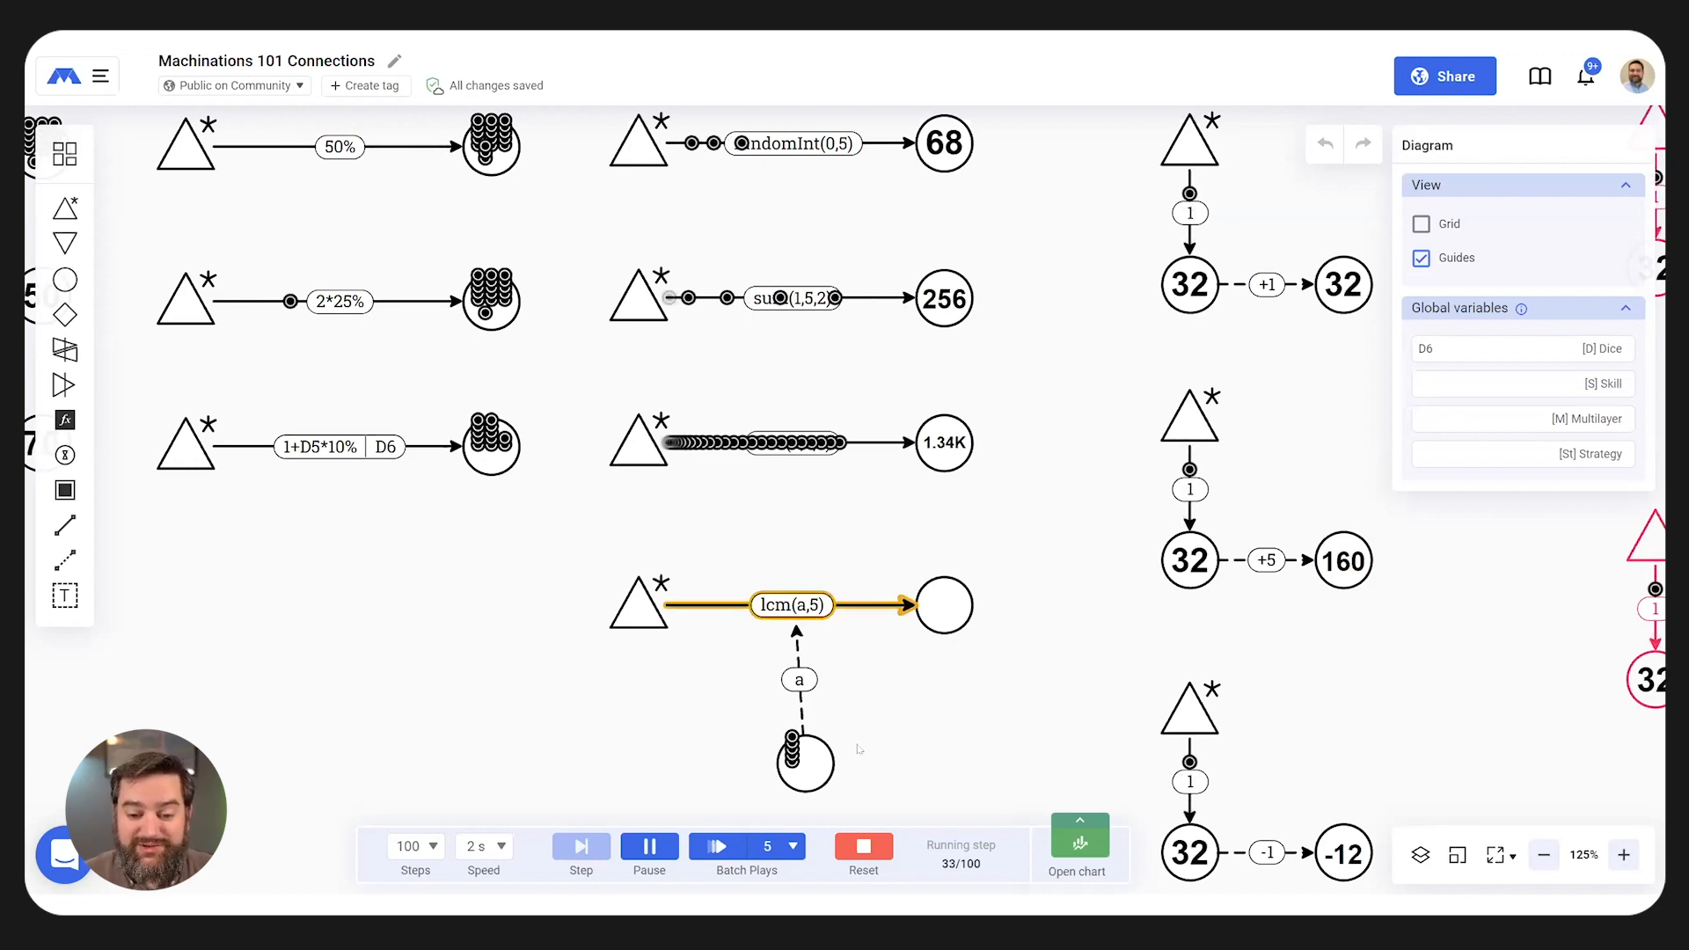
{"action": "left_click", "coordinate": [862, 847]}
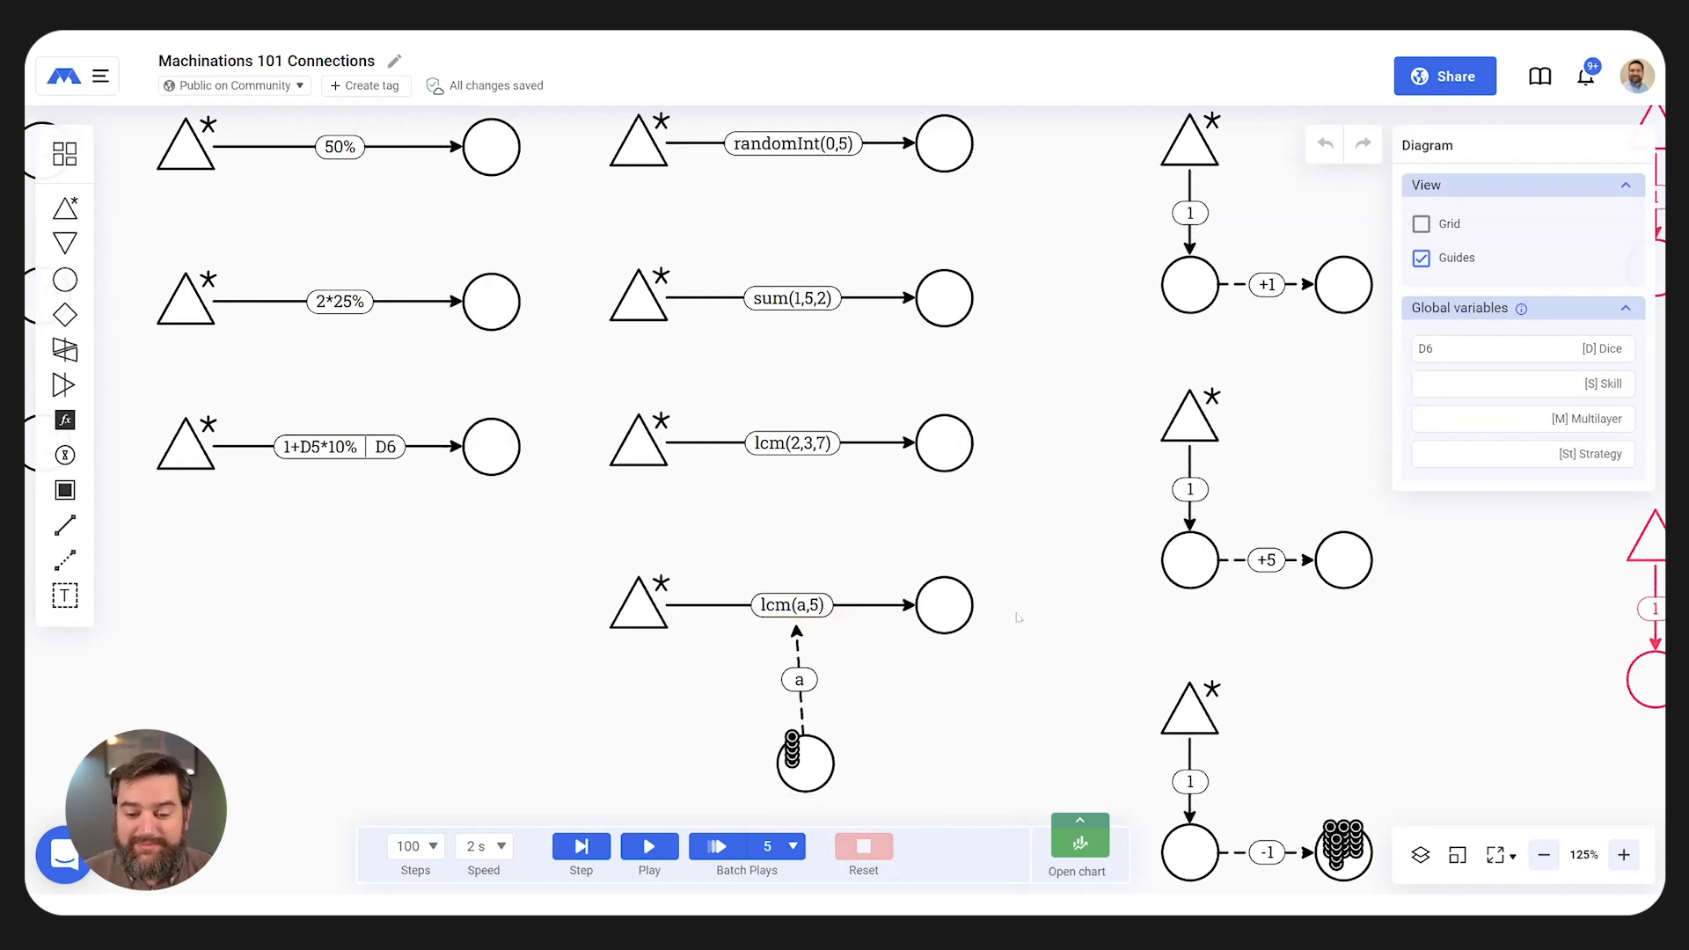
- Look over the diagram beyond the resource connections and examine the first Node Modifiers examples
{"action": "scroll", "coordinate": [1016, 607], "scroll_direction": "down", "scroll_amount": 2}
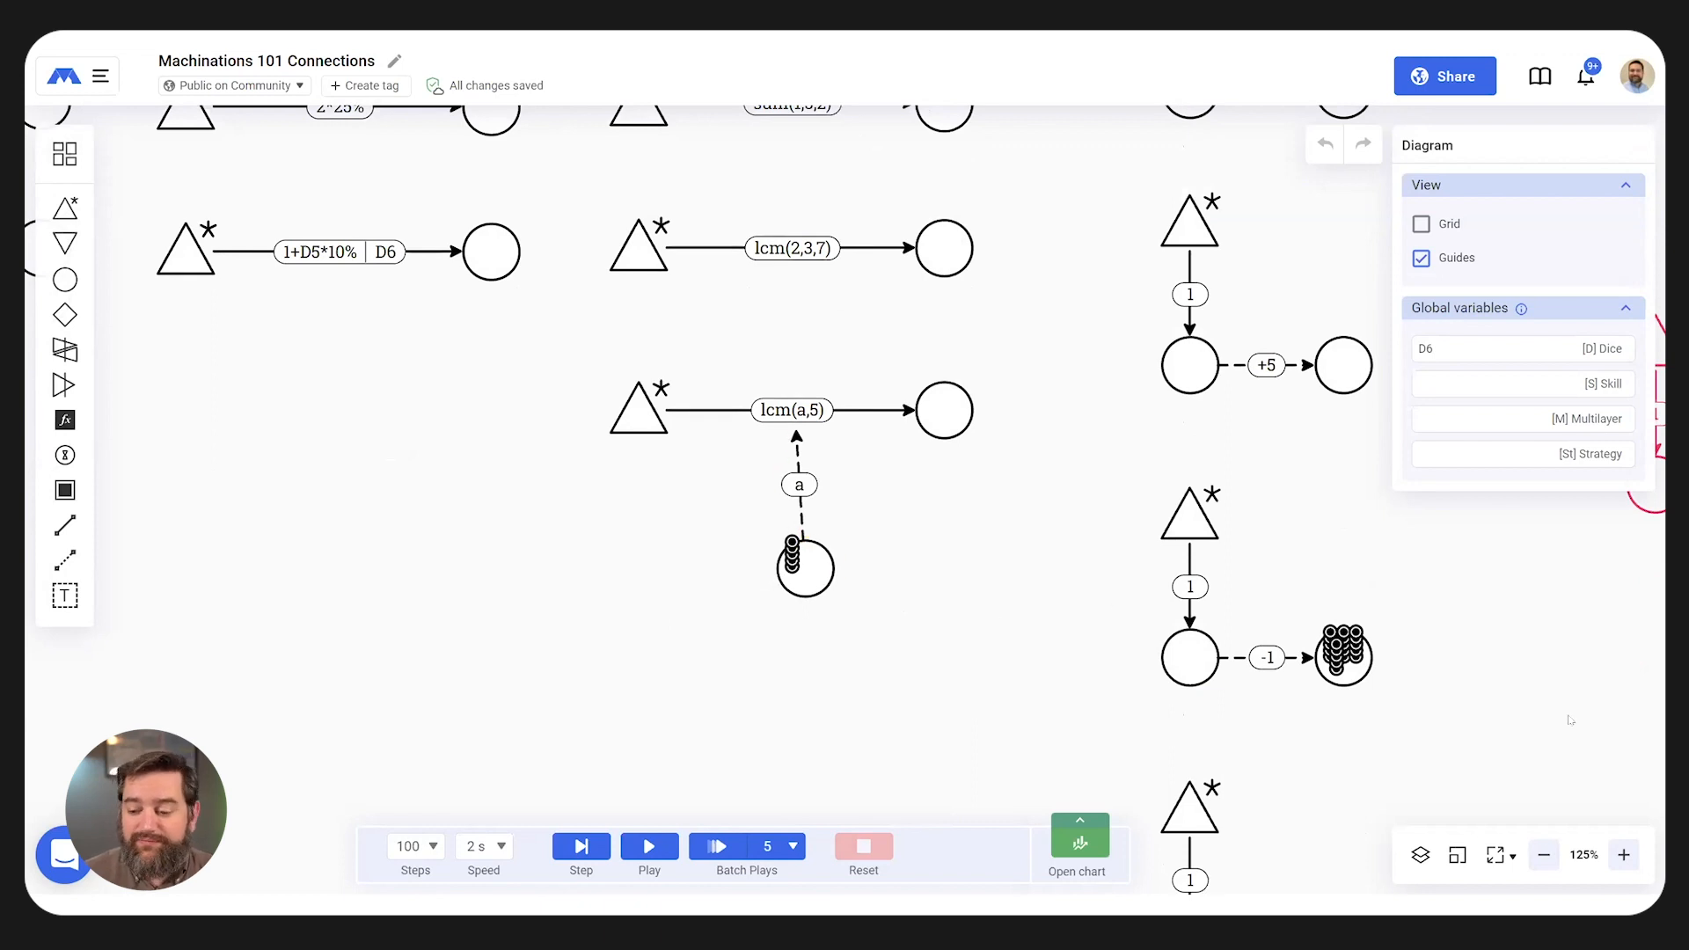
{"action": "left_click", "coordinate": [1543, 855]}
{"action": "left_click", "coordinate": [1543, 855]}
{"action": "left_click", "coordinate": [1543, 855]}
{"action": "left_click_drag", "start_coordinate": [1037, 480], "coordinate": [706, 504]}
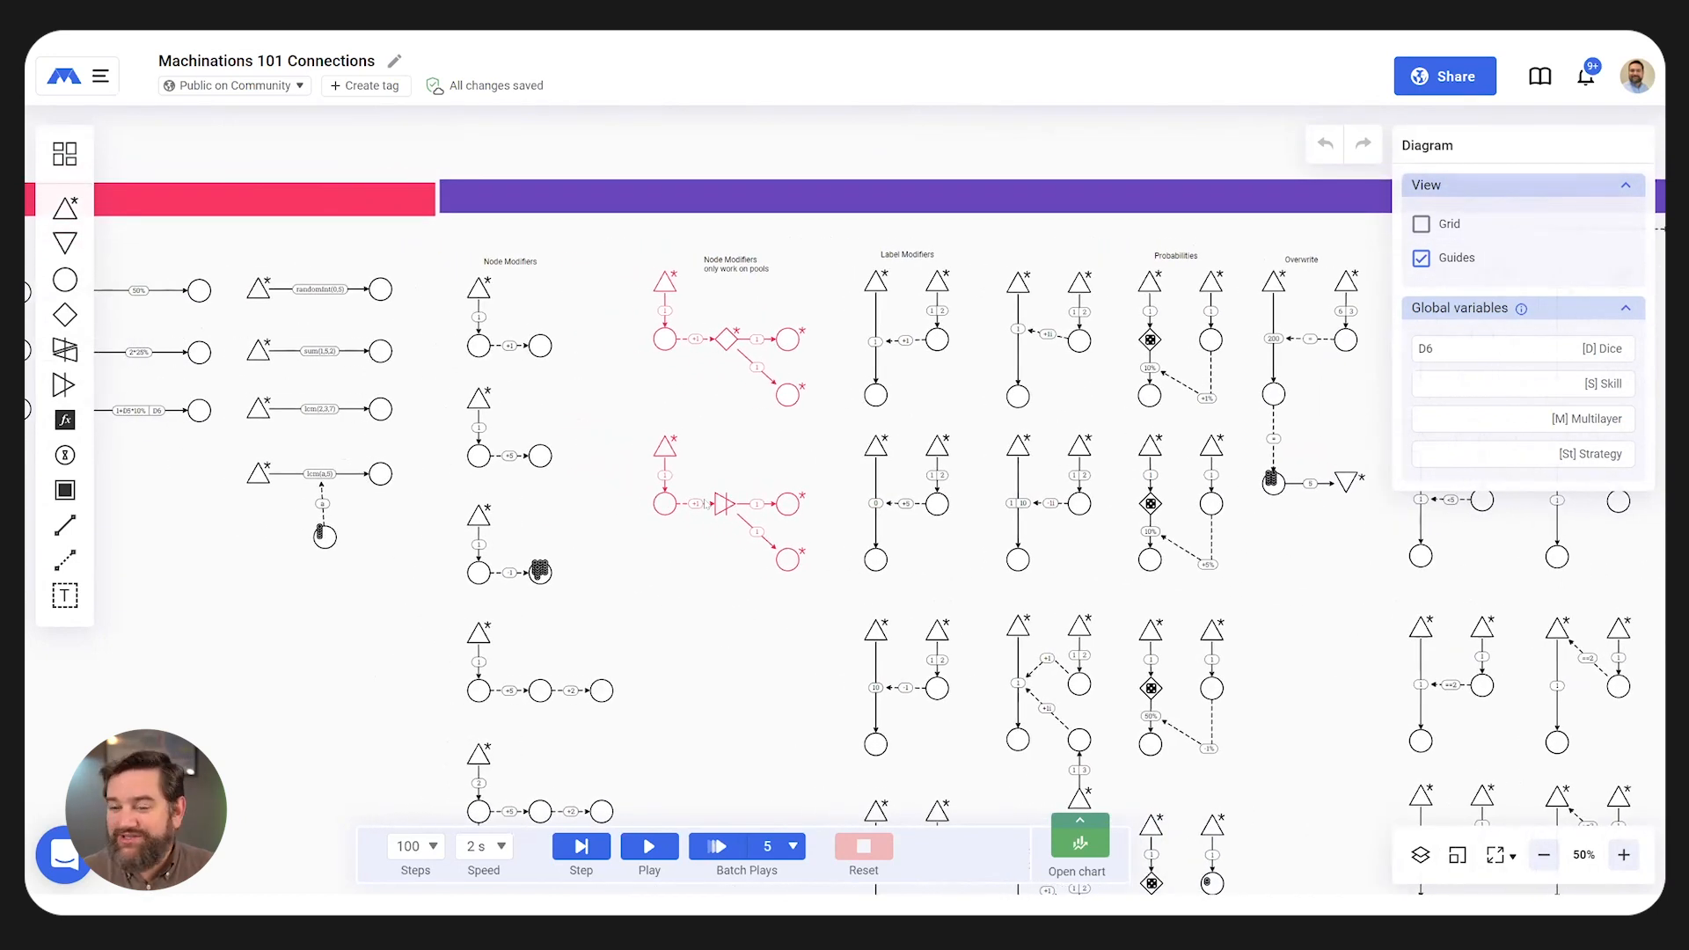
{"action": "left_click", "coordinate": [1624, 855]}
{"action": "left_click", "coordinate": [1623, 855]}
{"action": "left_click_drag", "start_coordinate": [702, 379], "coordinate": [1023, 547]}
{"action": "scroll", "coordinate": [753, 469], "scroll_direction": "up", "scroll_amount": 2}
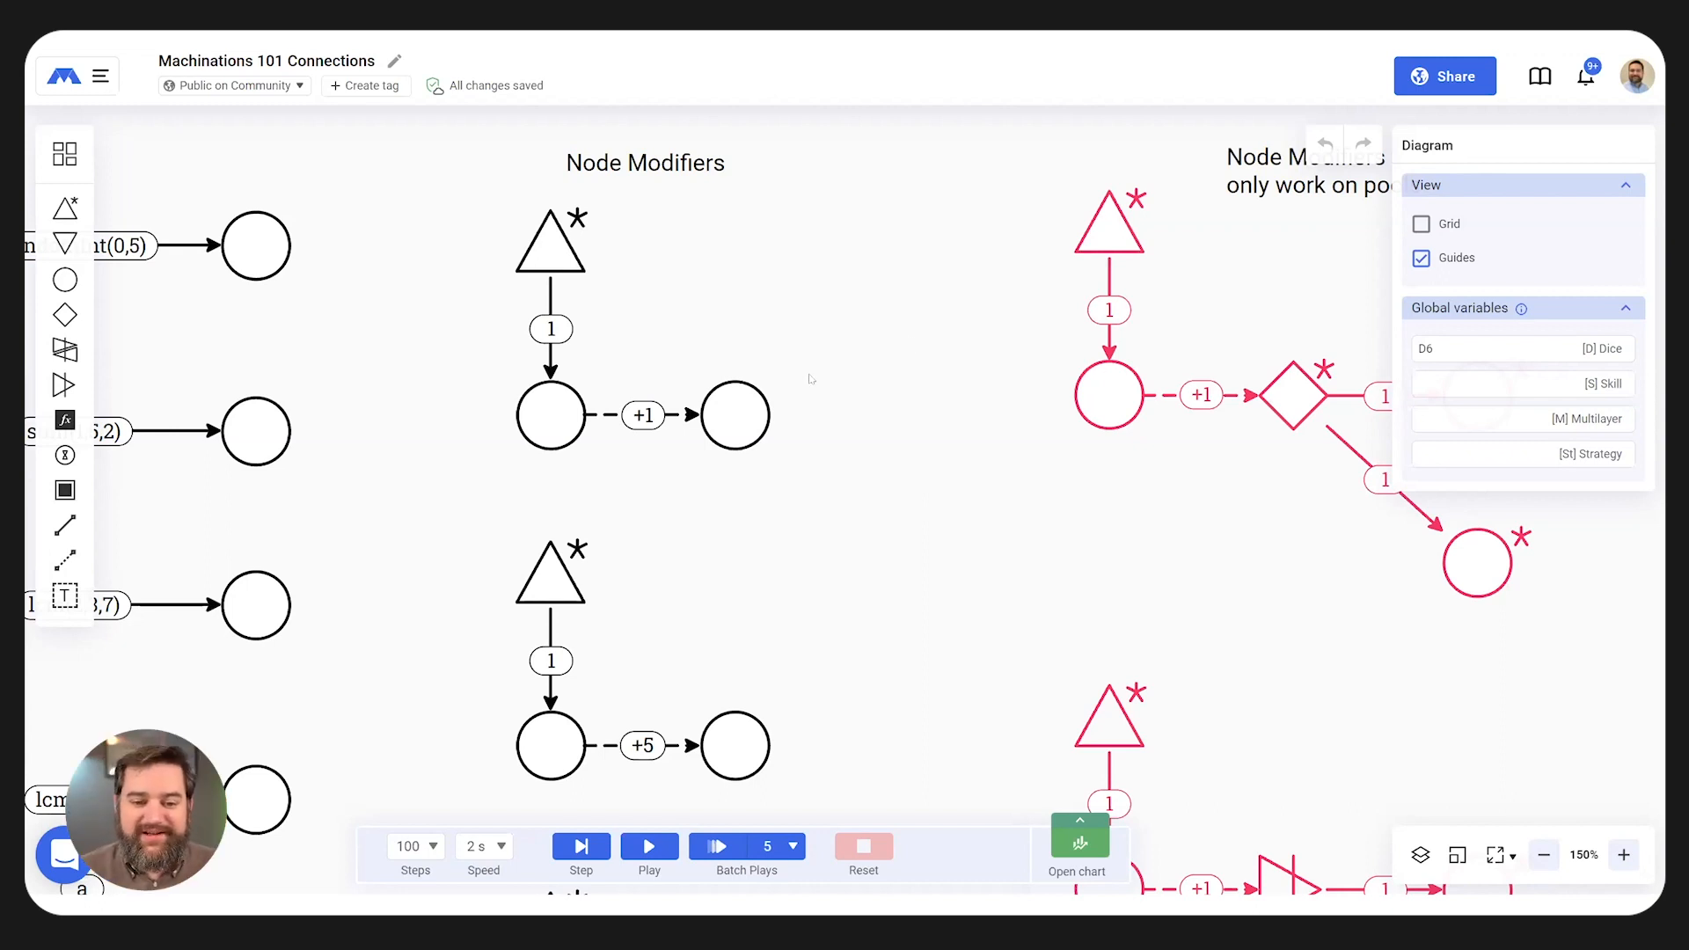
{"action": "scroll", "coordinate": [810, 379], "scroll_direction": "up", "scroll_amount": 2}
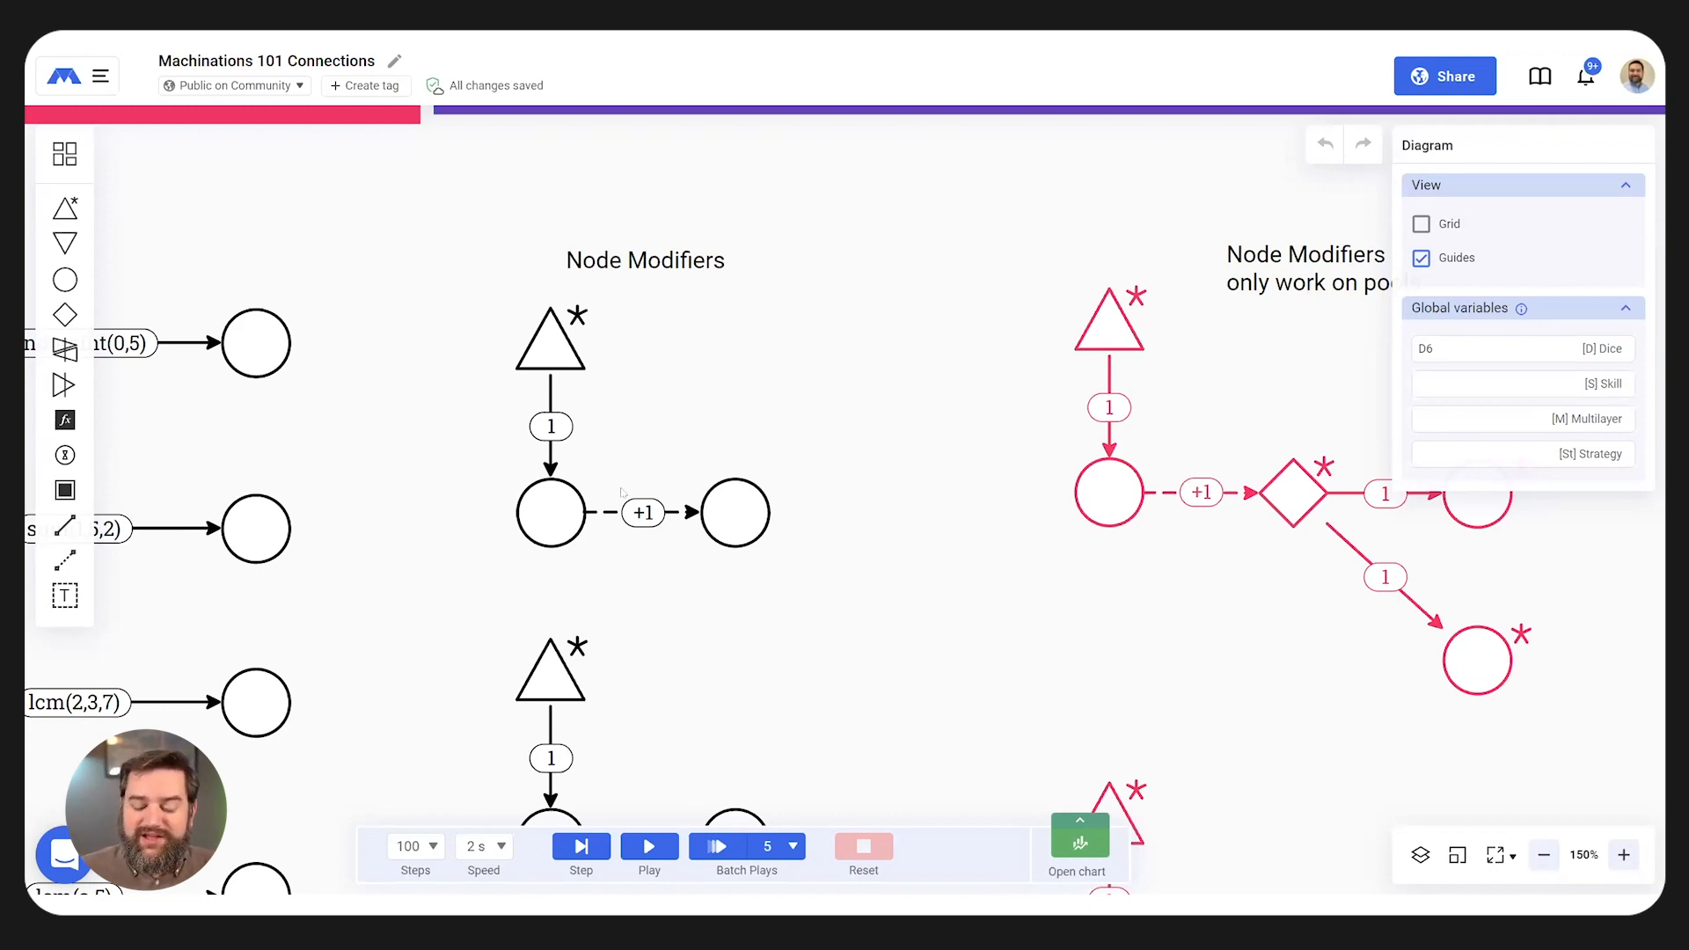
- Run the simulation to observe the +1, +5, -1, chained and drained pool examples under Node Modifiers
{"action": "left_click", "coordinate": [649, 846]}
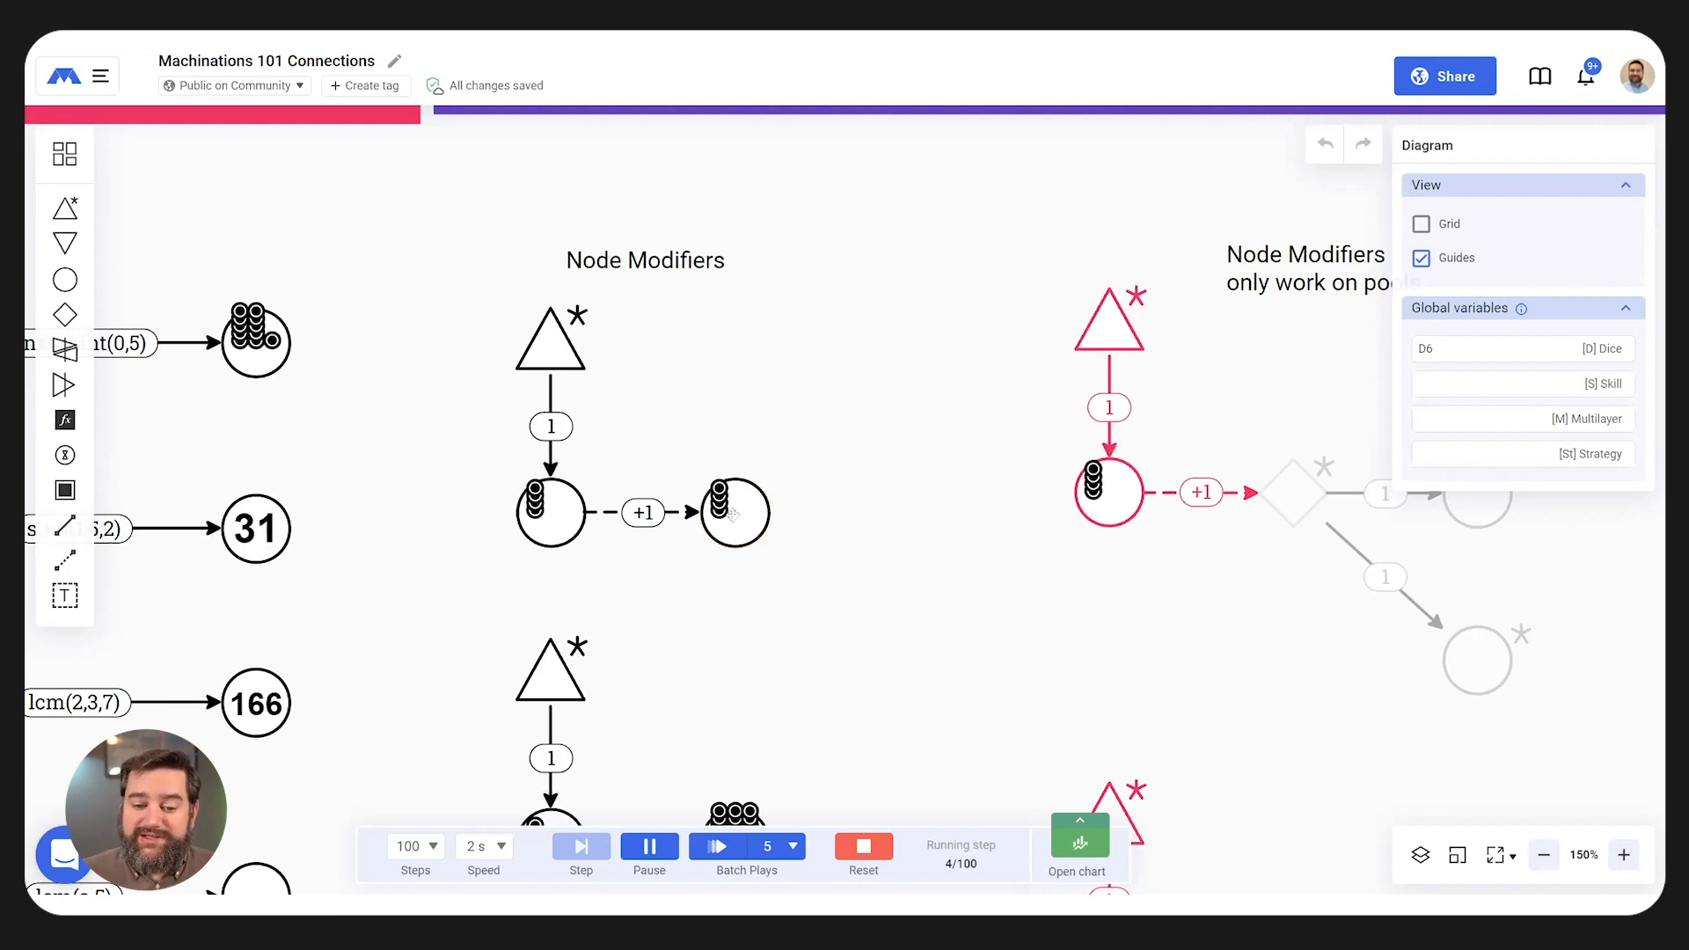
{"action": "scroll", "coordinate": [814, 457], "scroll_direction": "down", "scroll_amount": 5}
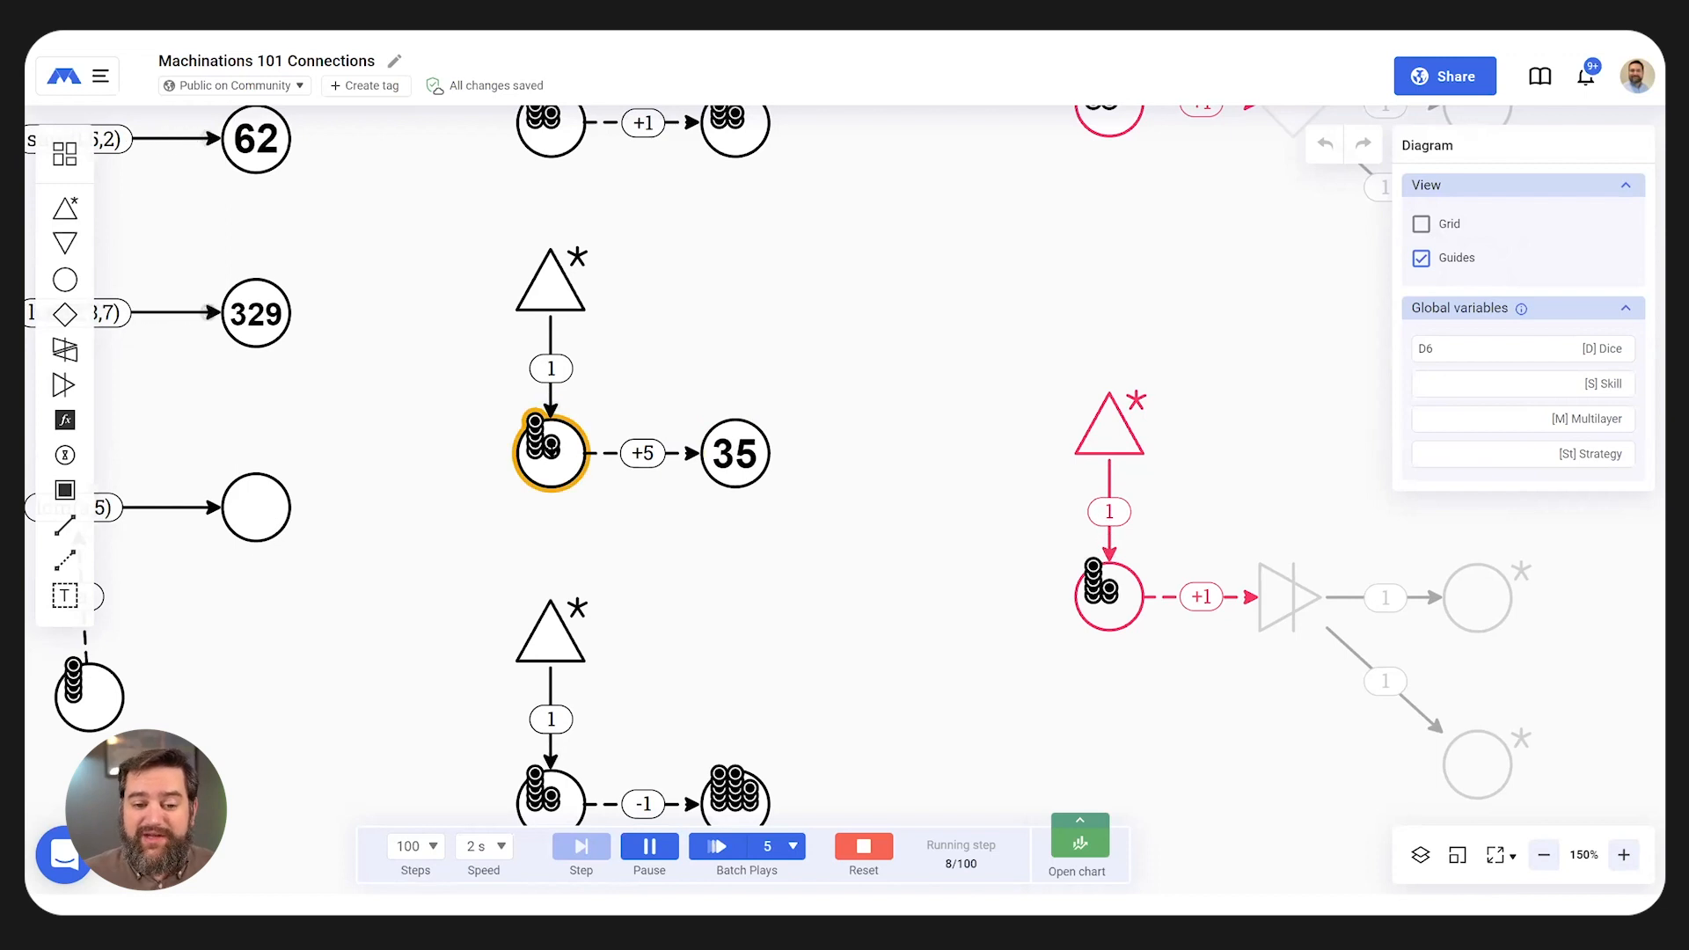
{"action": "scroll", "coordinate": [598, 422], "scroll_direction": "down", "scroll_amount": 5}
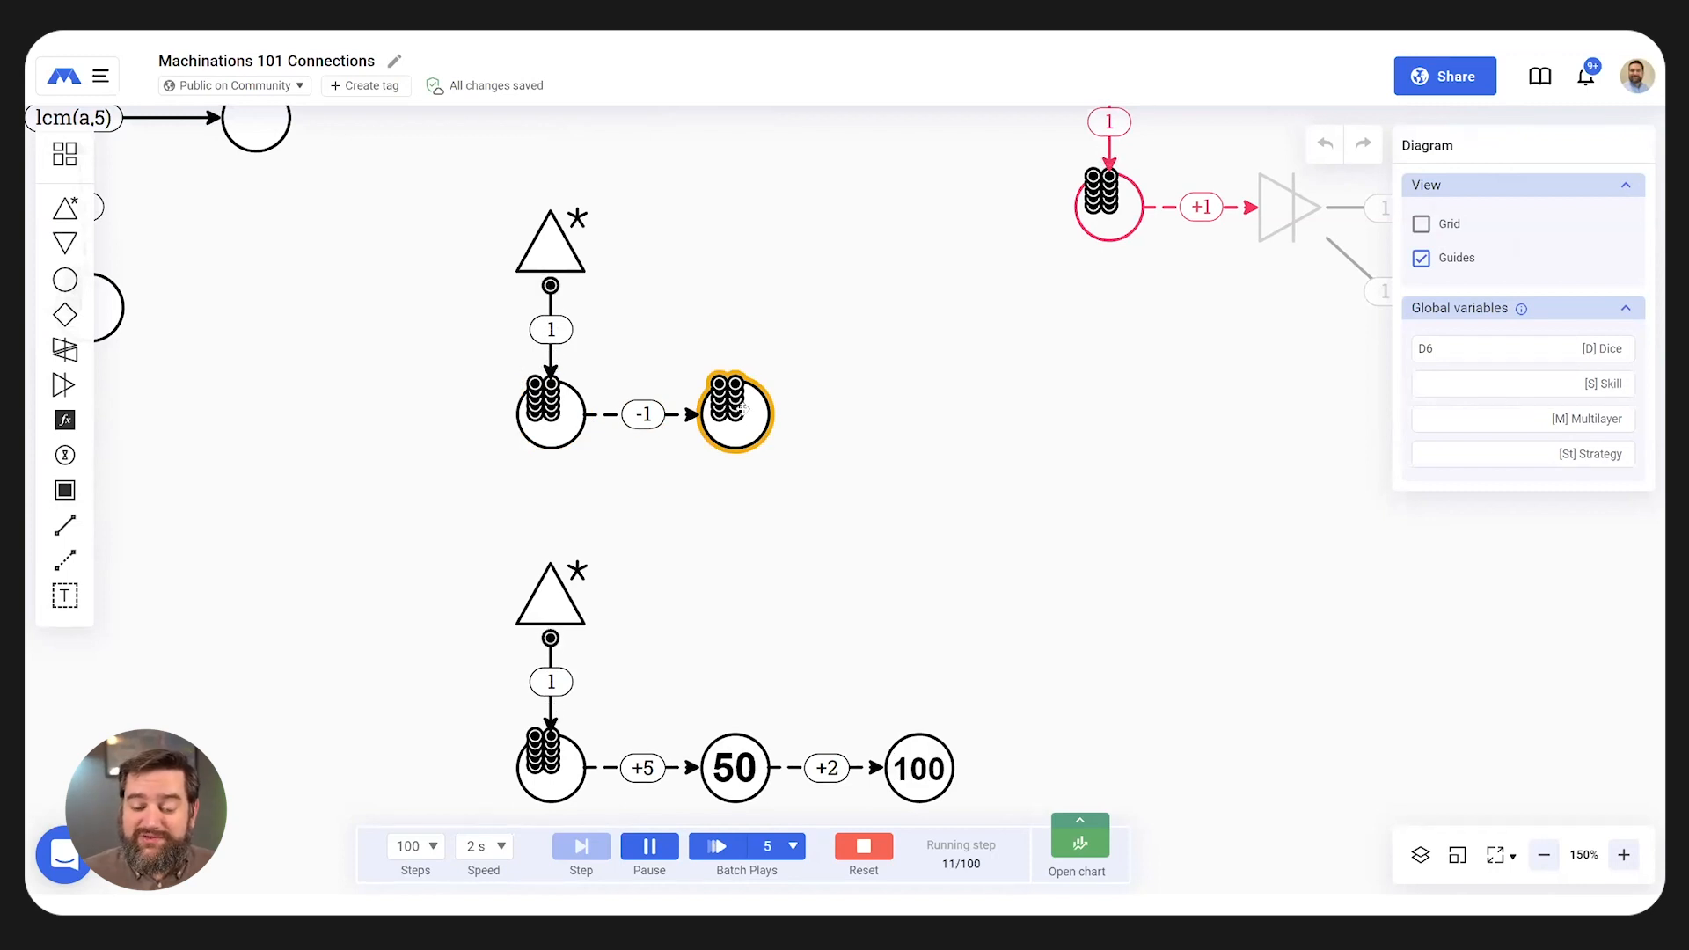
{"action": "scroll", "coordinate": [550, 413], "scroll_direction": "down", "scroll_amount": 4}
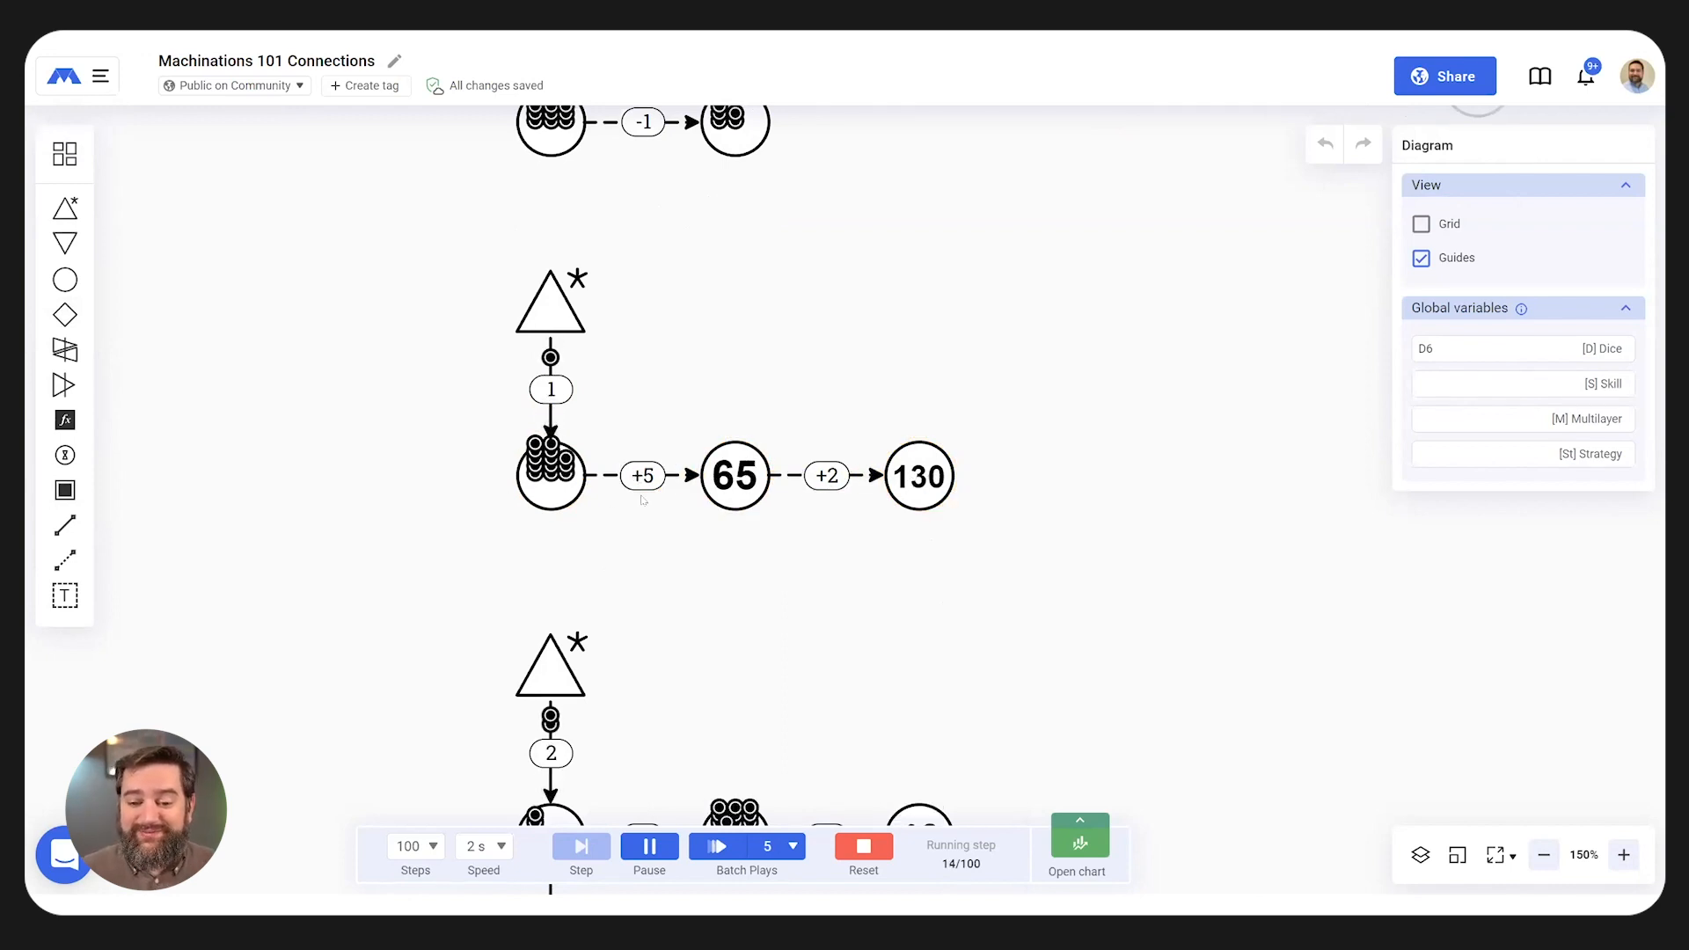
{"action": "scroll", "coordinate": [642, 499], "scroll_direction": "down", "scroll_amount": 5}
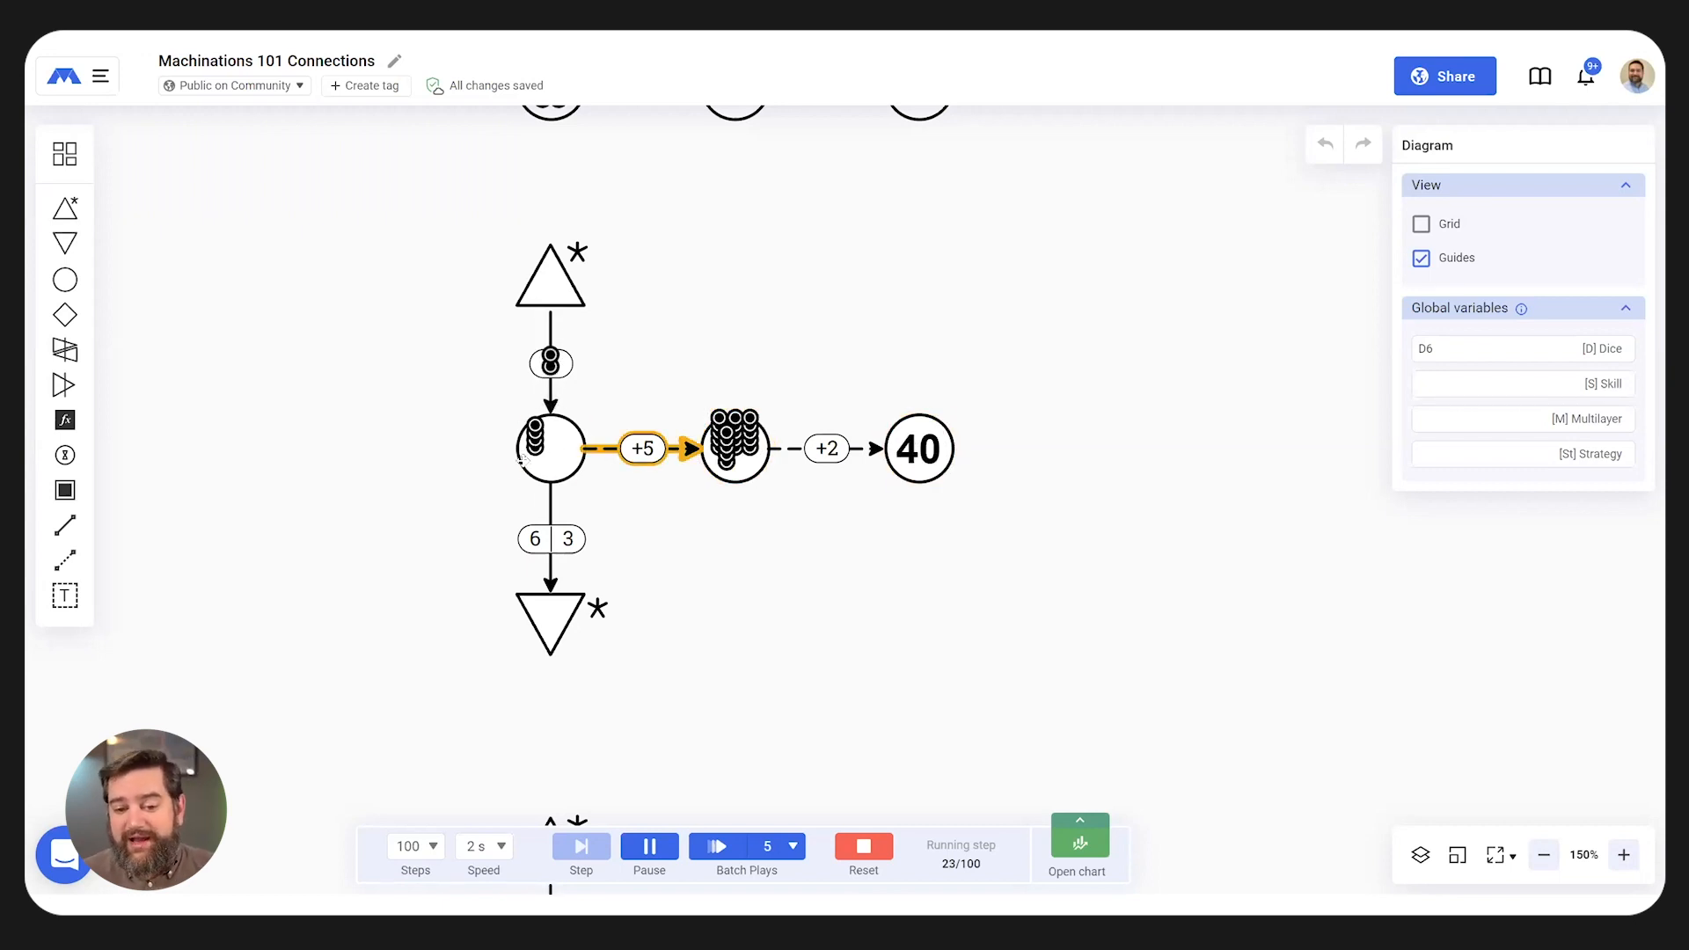
{"action": "scroll", "coordinate": [793, 566], "scroll_direction": "down", "scroll_amount": 5}
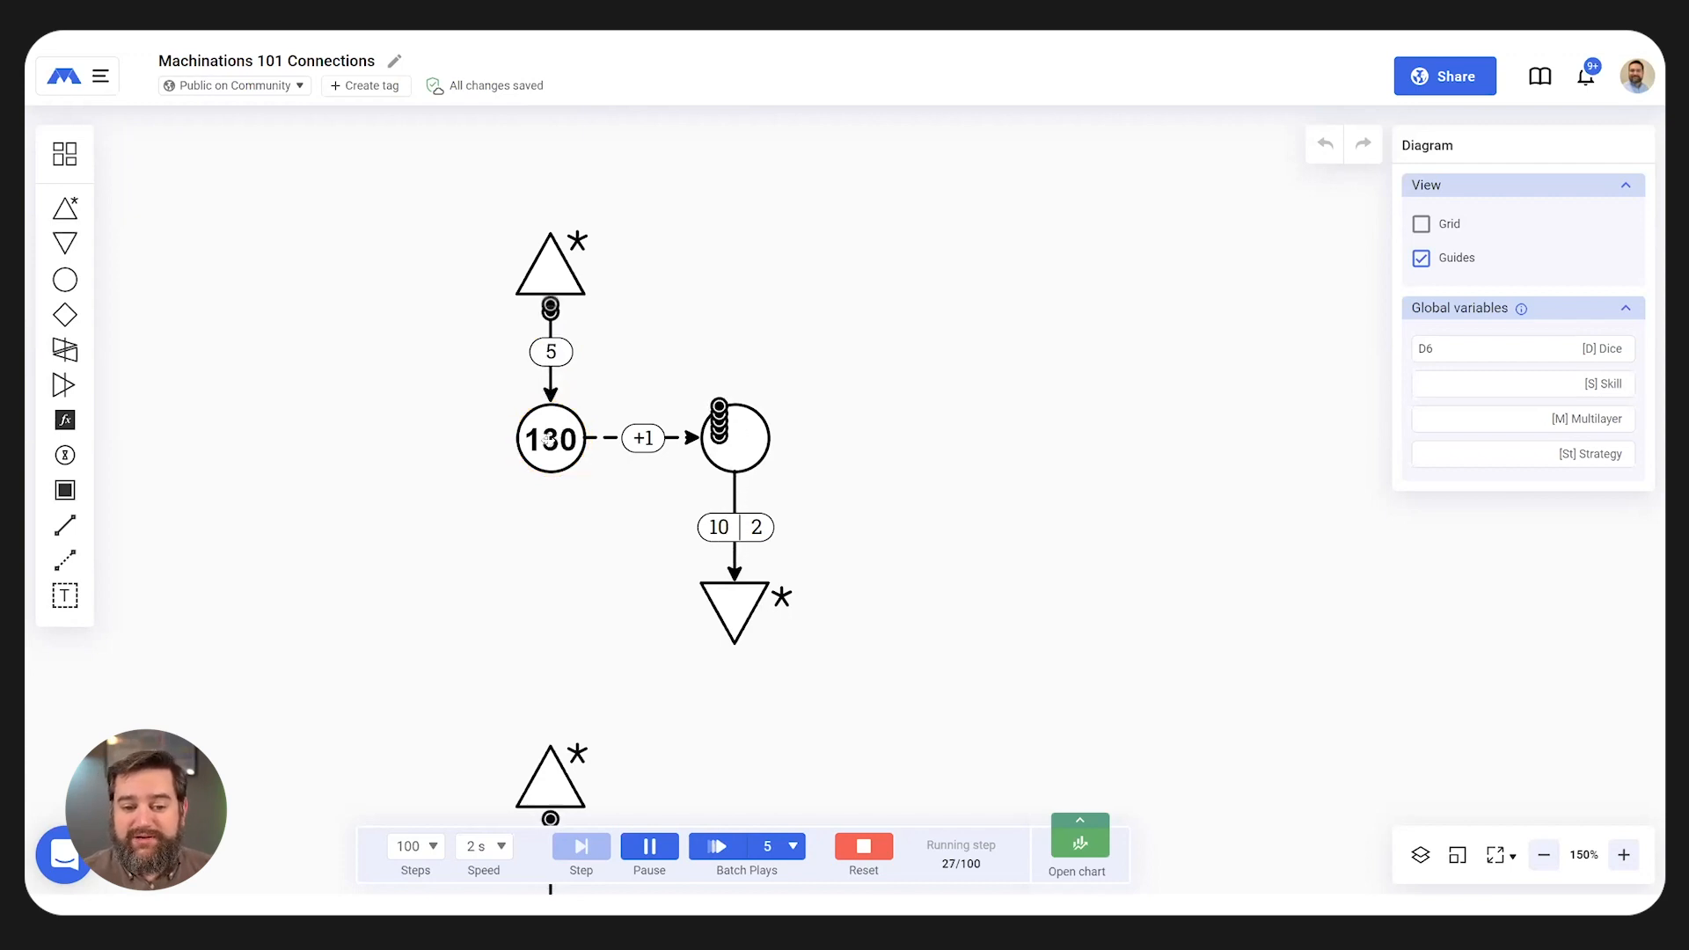
- Label the pool fed by the rate 5 source "Gold Coins Total"
{"action": "left_click", "coordinate": [547, 437]}
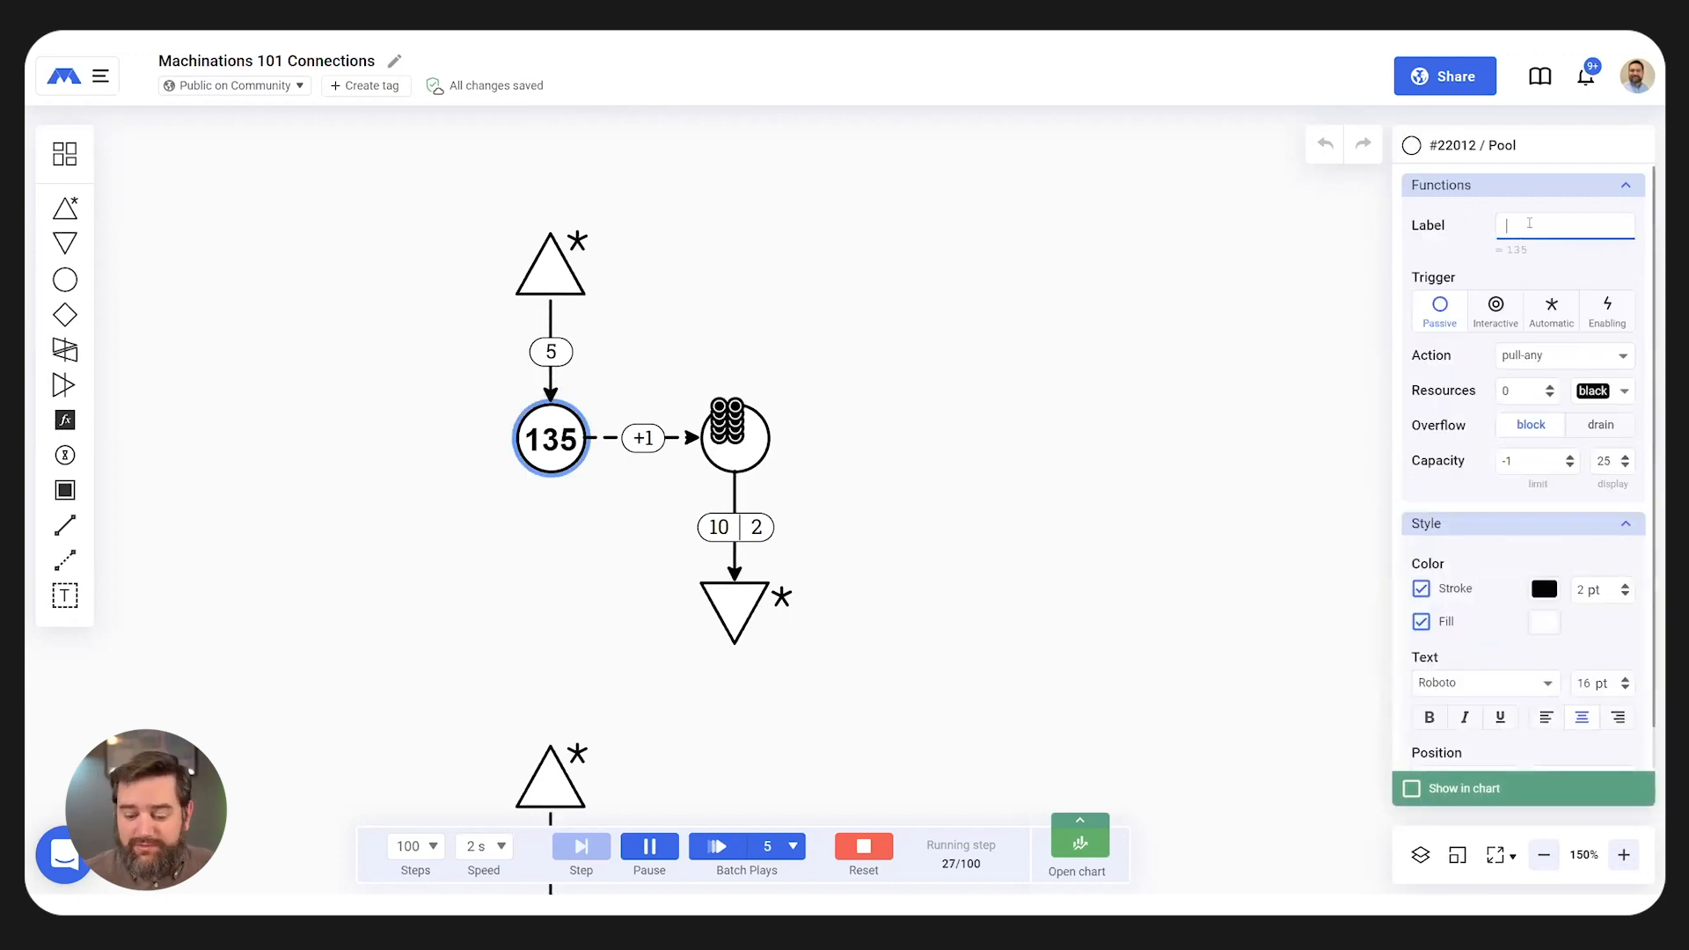
{"action": "left_click", "coordinate": [1528, 223]}
{"action": "type", "text": "Gold Coins Total"}
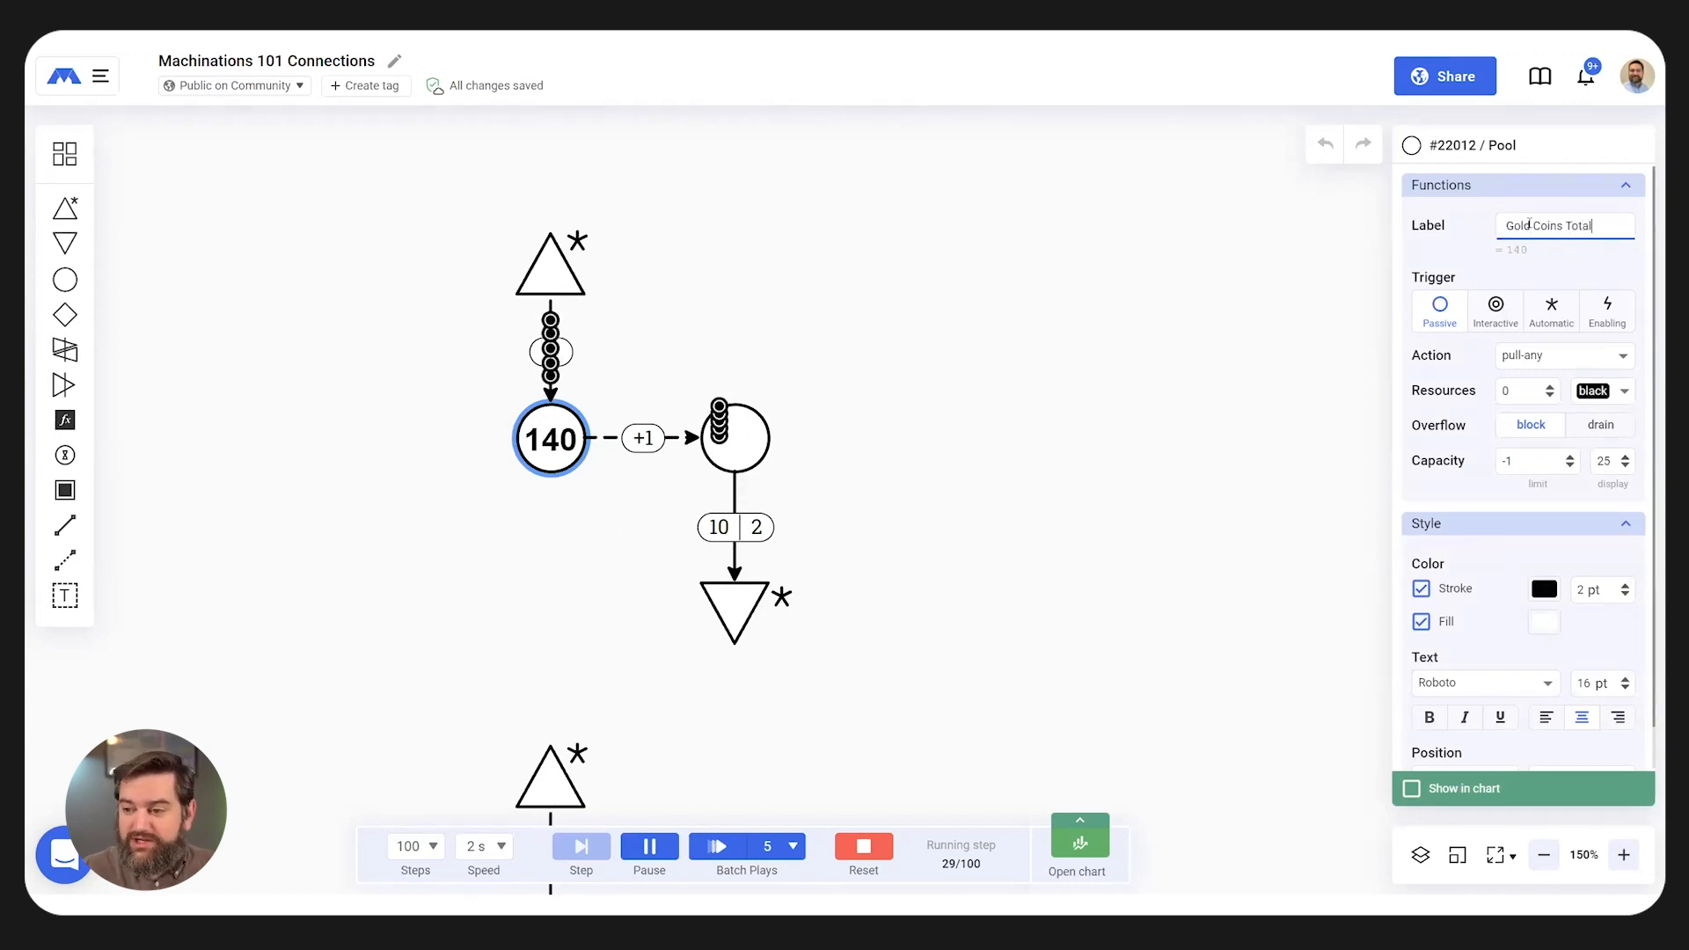
{"action": "key", "text": "Return"}
- Label the pool receiving the +1 modifier from Gold Coins Total "Current Gold coins"
{"action": "left_click", "coordinate": [723, 429]}
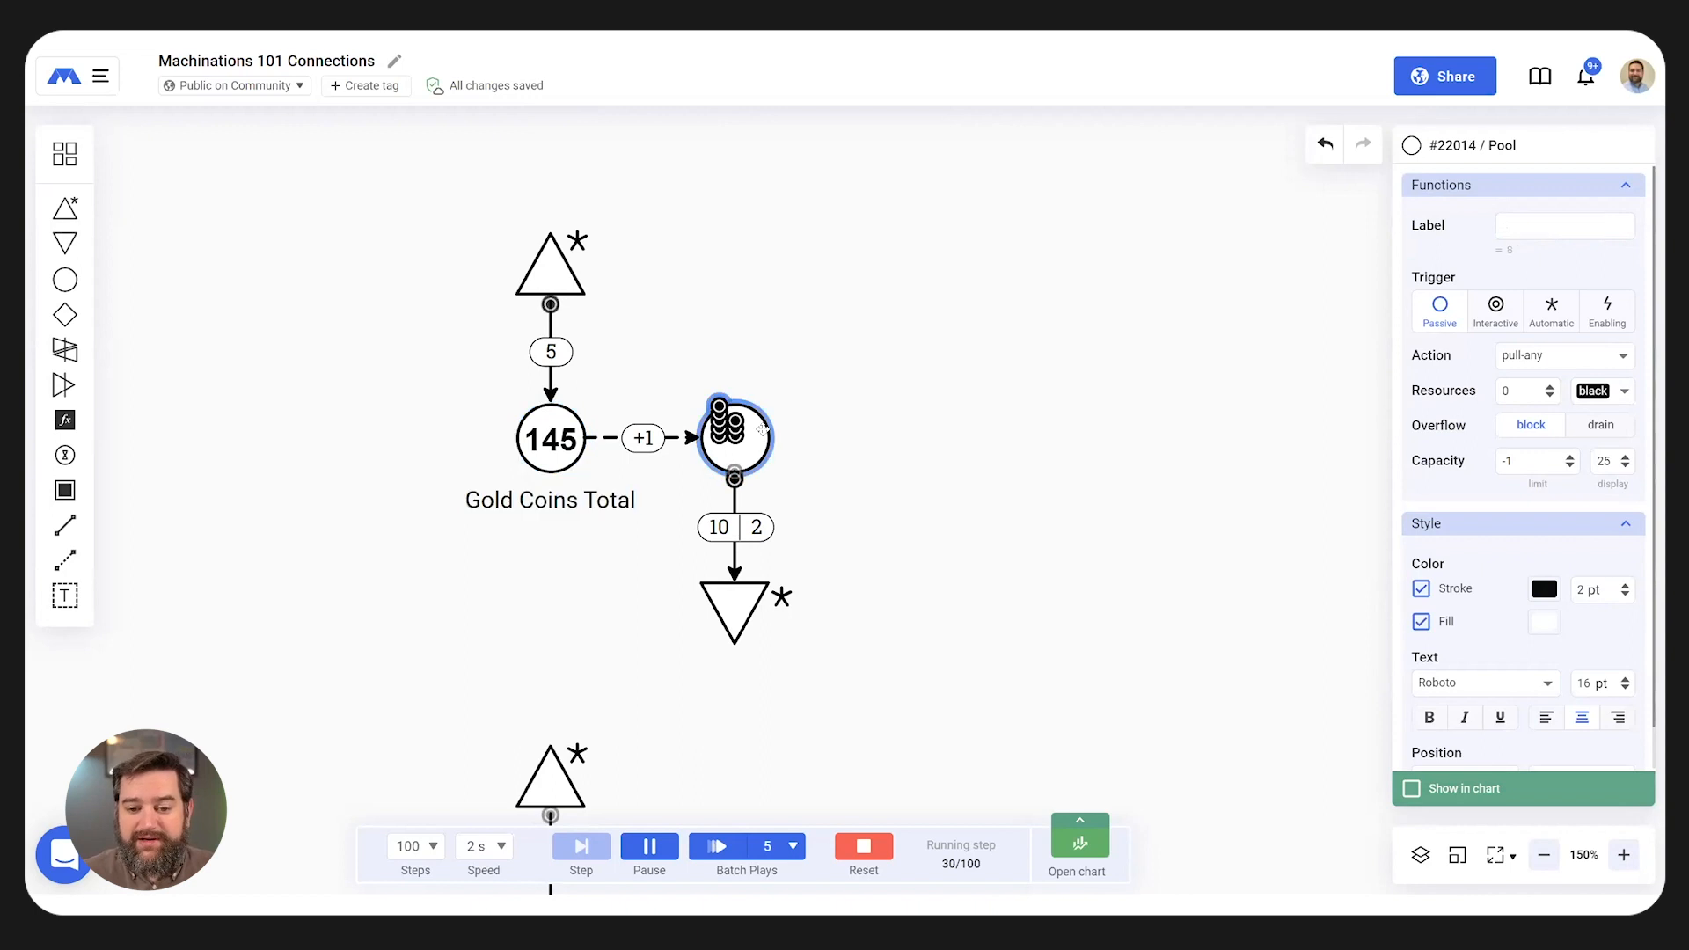
{"action": "left_click", "coordinate": [1534, 228]}
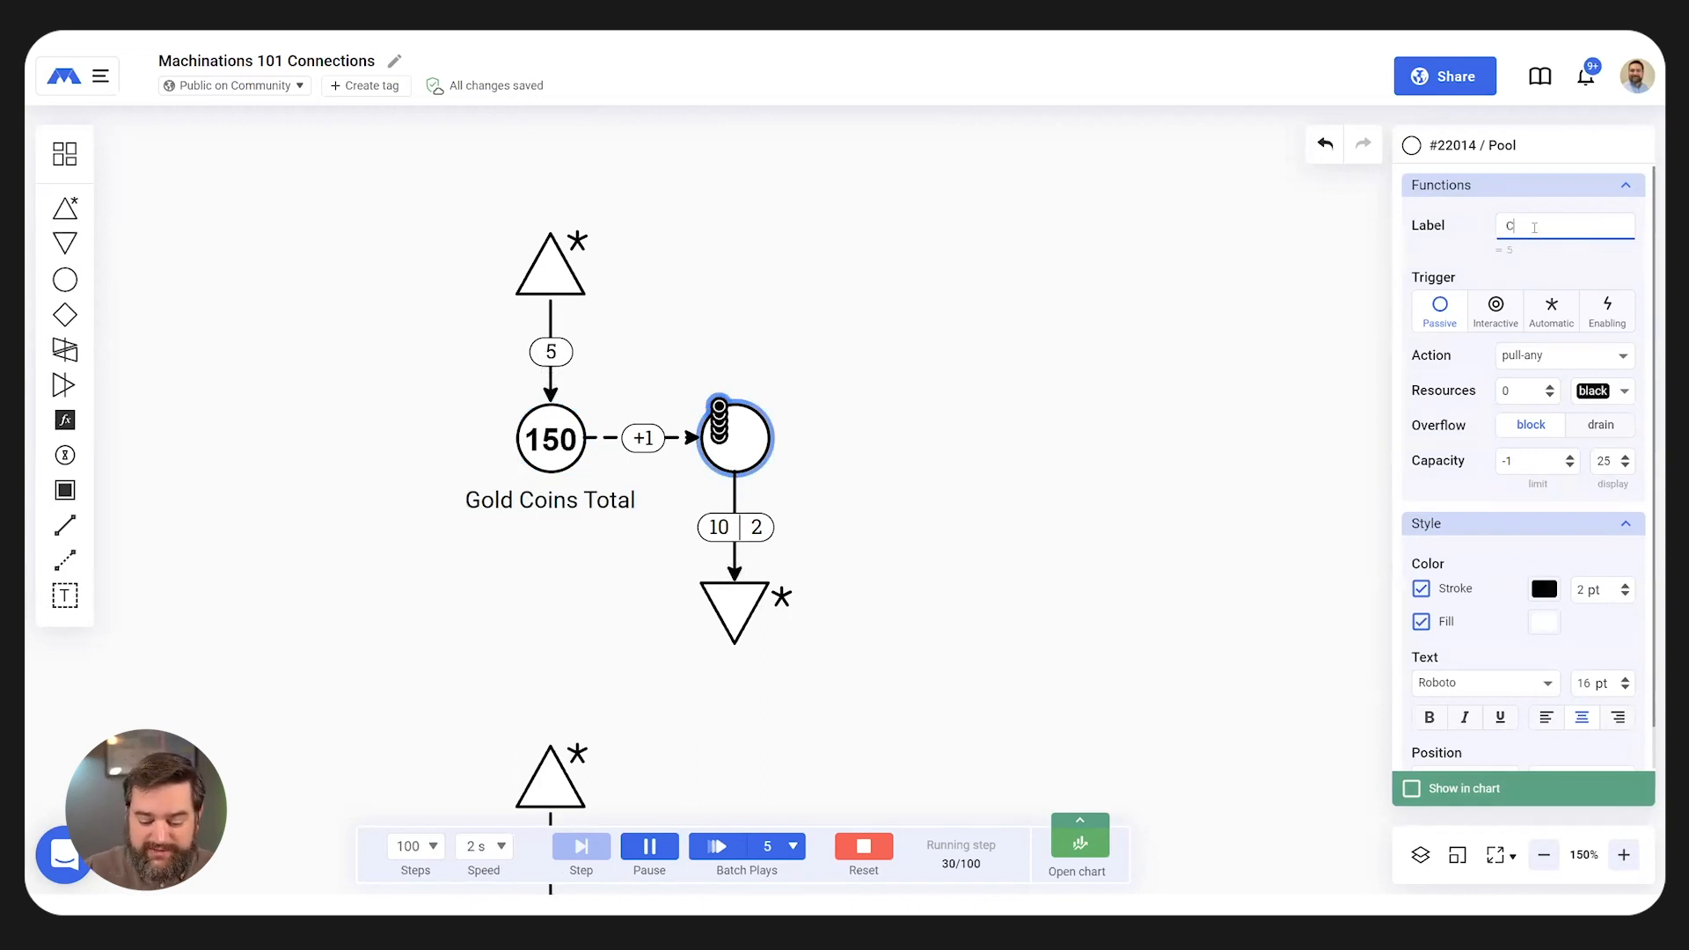
{"action": "type", "text": "Current Gold coins"}
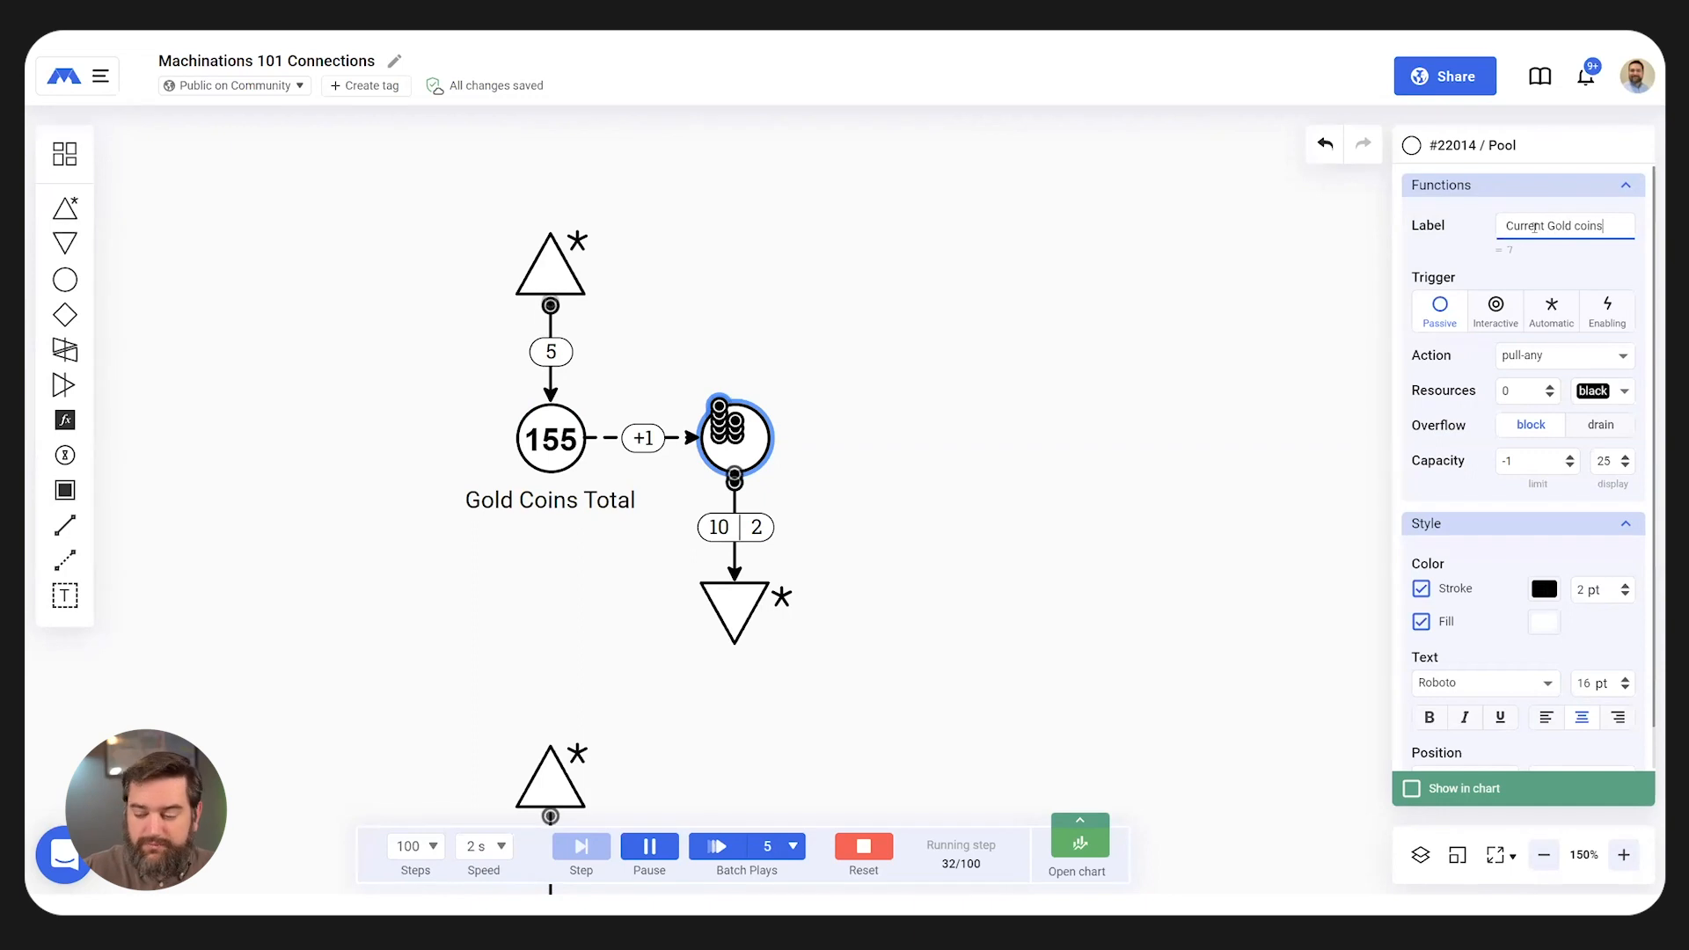
- Confirm the Current Gold coins label and place it above its pool, clear of the outgoing resource connection
{"action": "key", "text": "Return"}
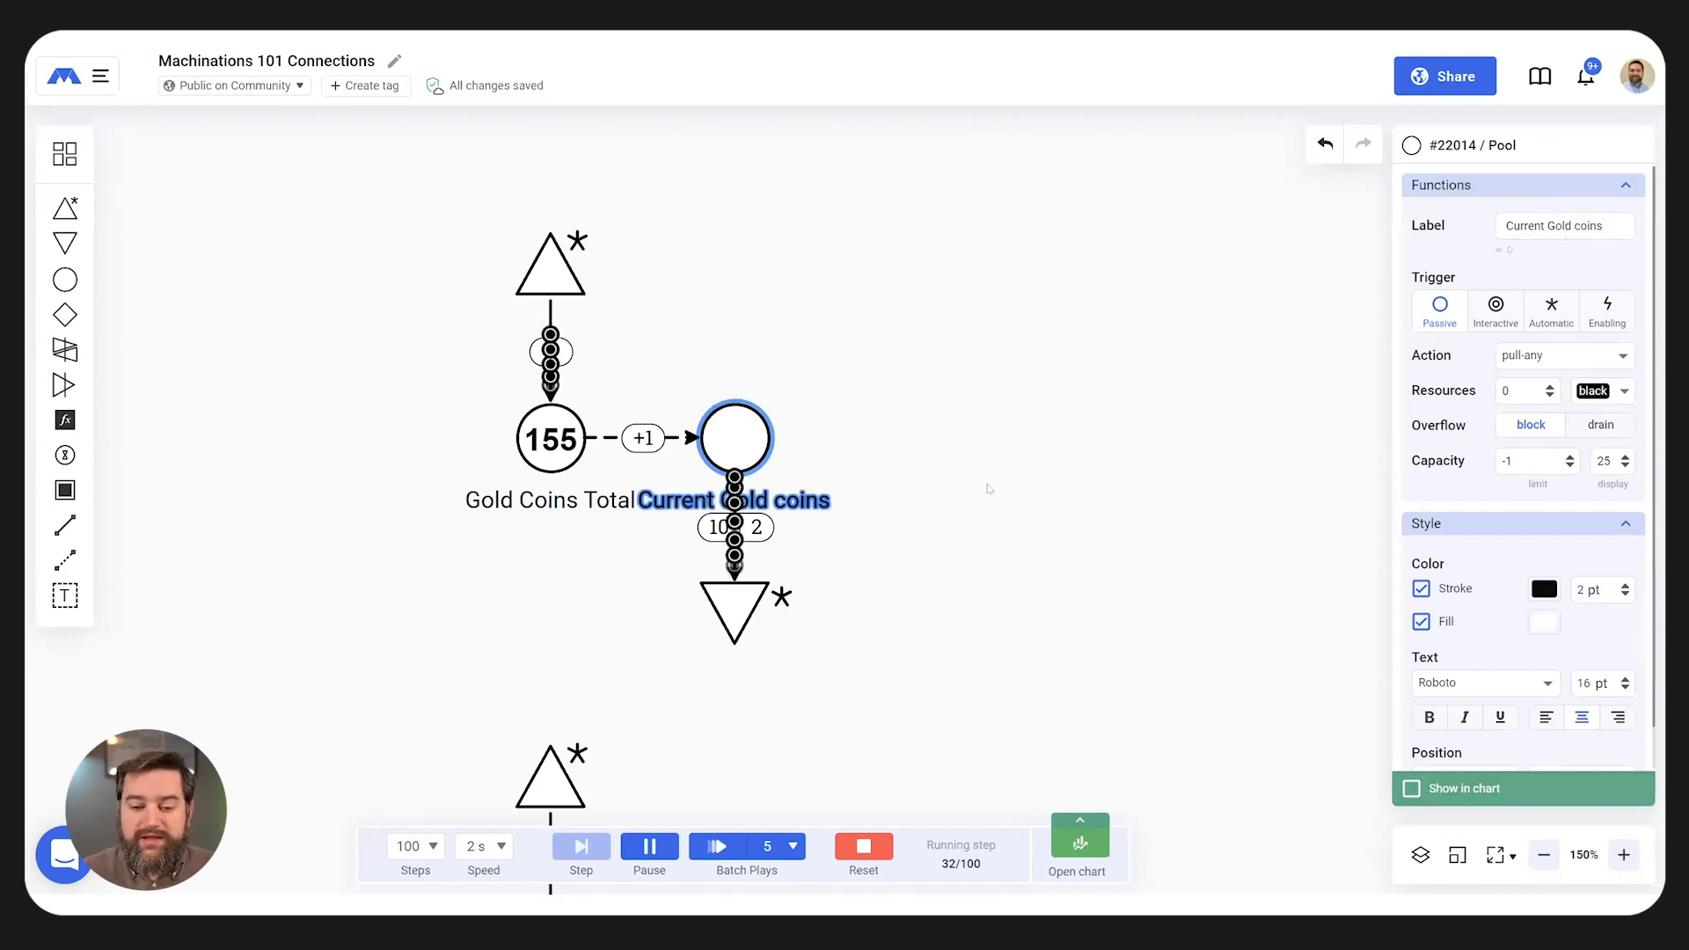
{"action": "left_click", "coordinate": [813, 288]}
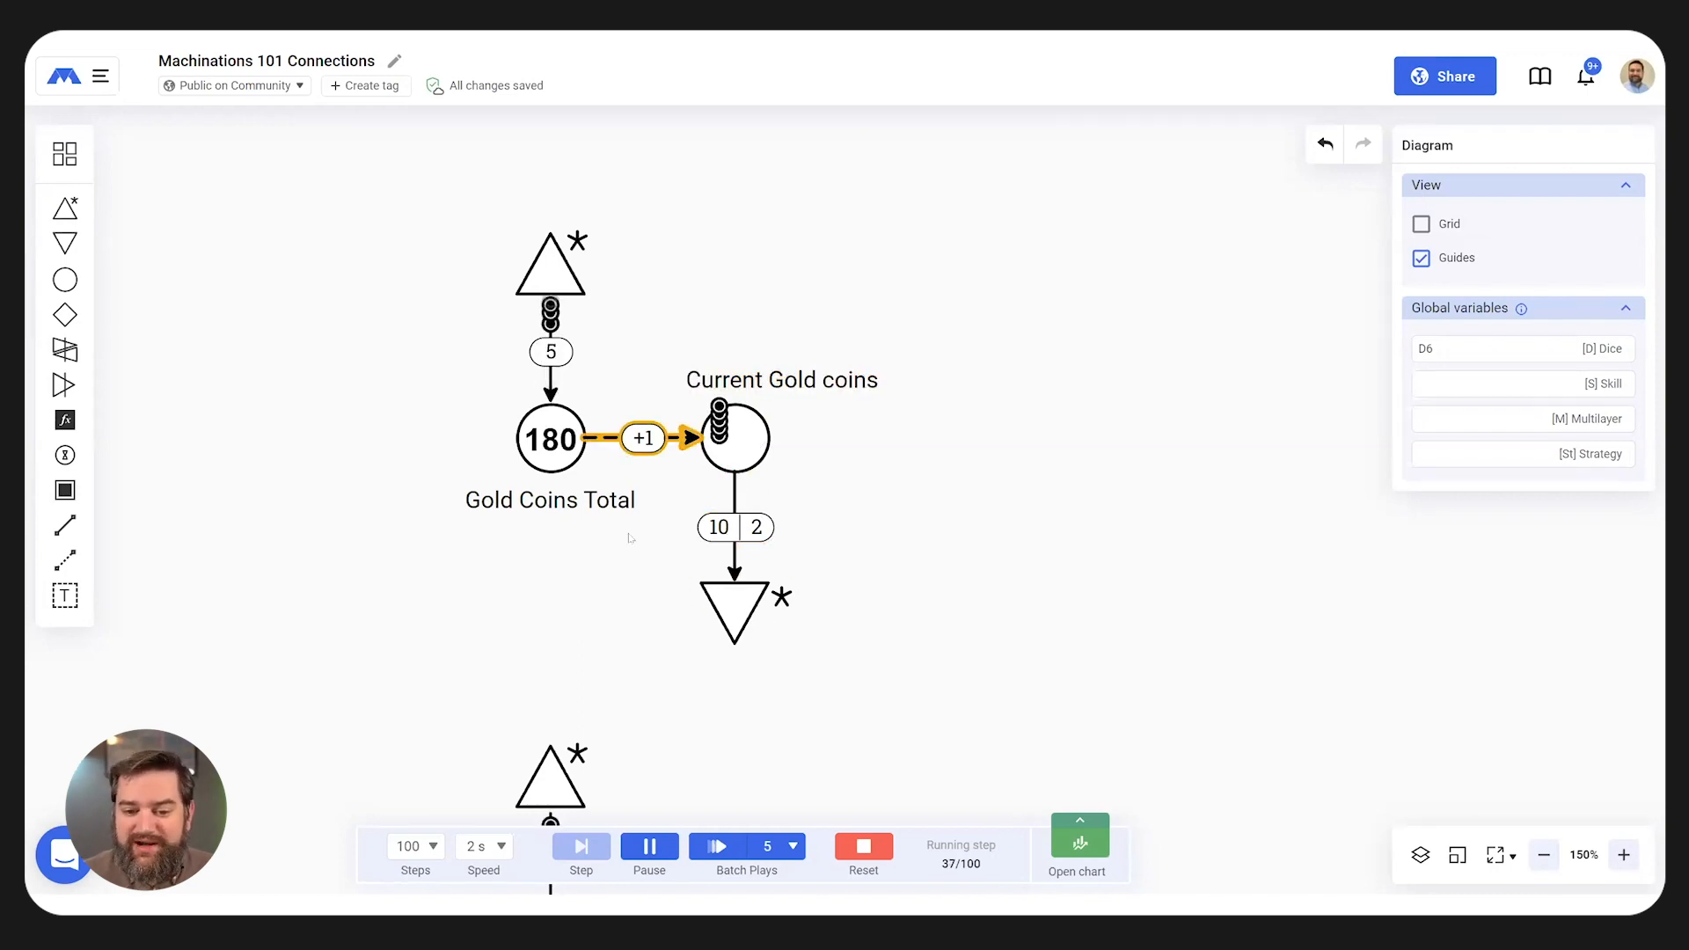
- Run the simulation to observe the +5 node modifier between two drained pools, and reset it
{"action": "scroll", "coordinate": [852, 480], "scroll_direction": "down", "scroll_amount": 7}
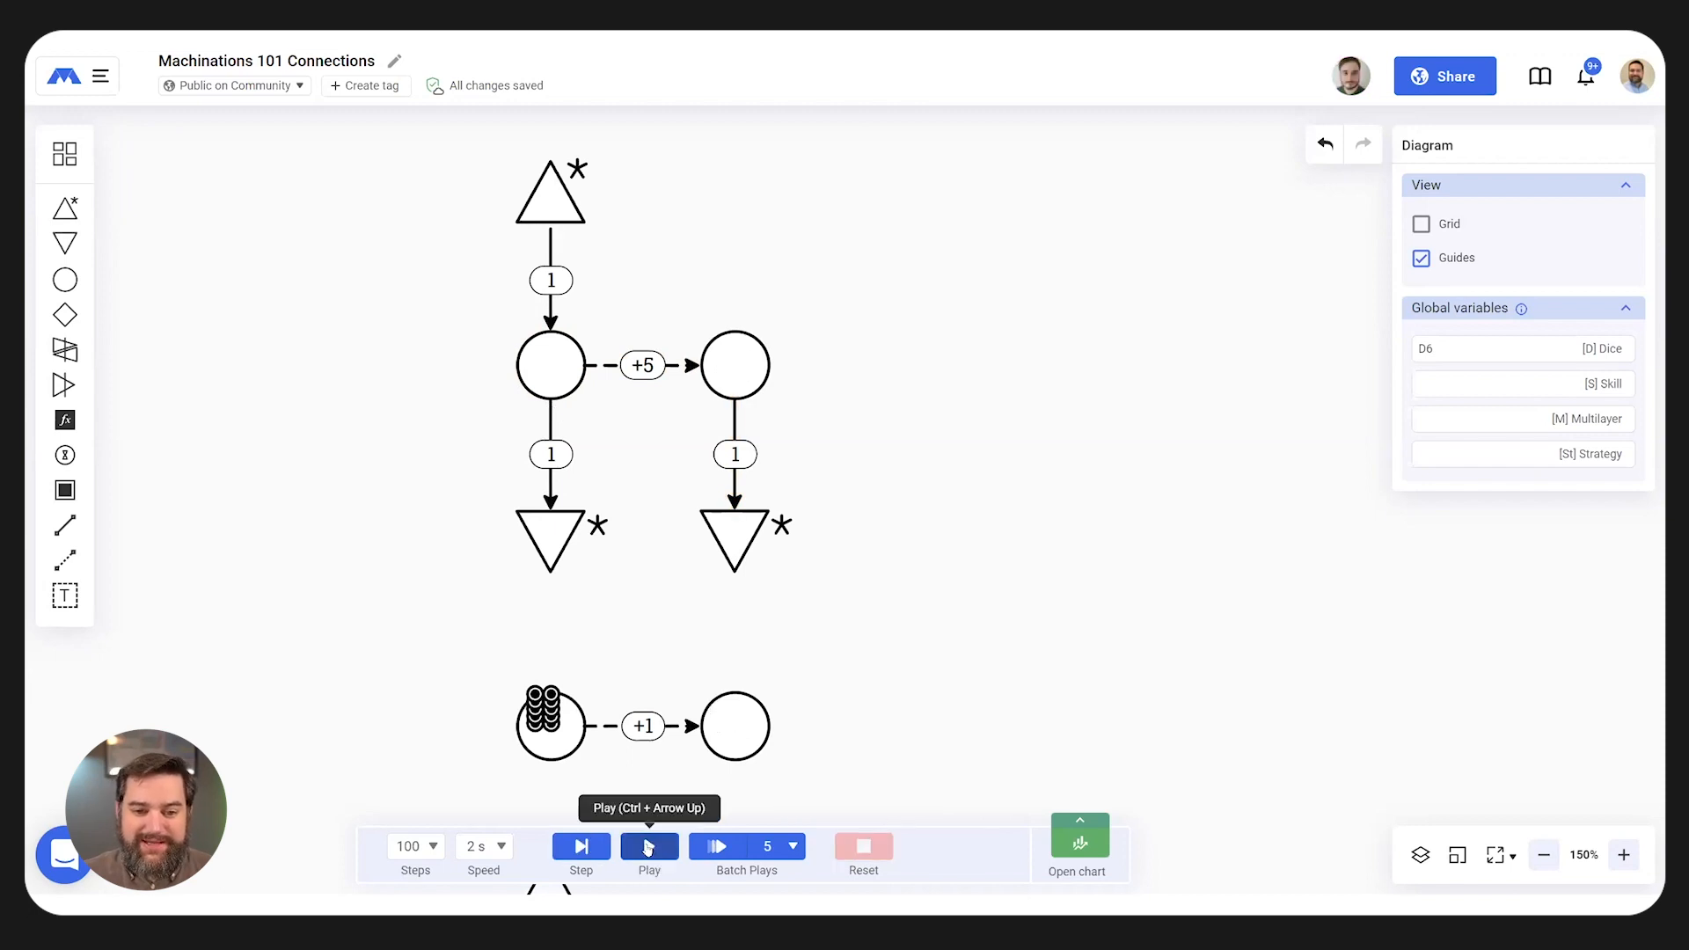
{"action": "left_click", "coordinate": [649, 846]}
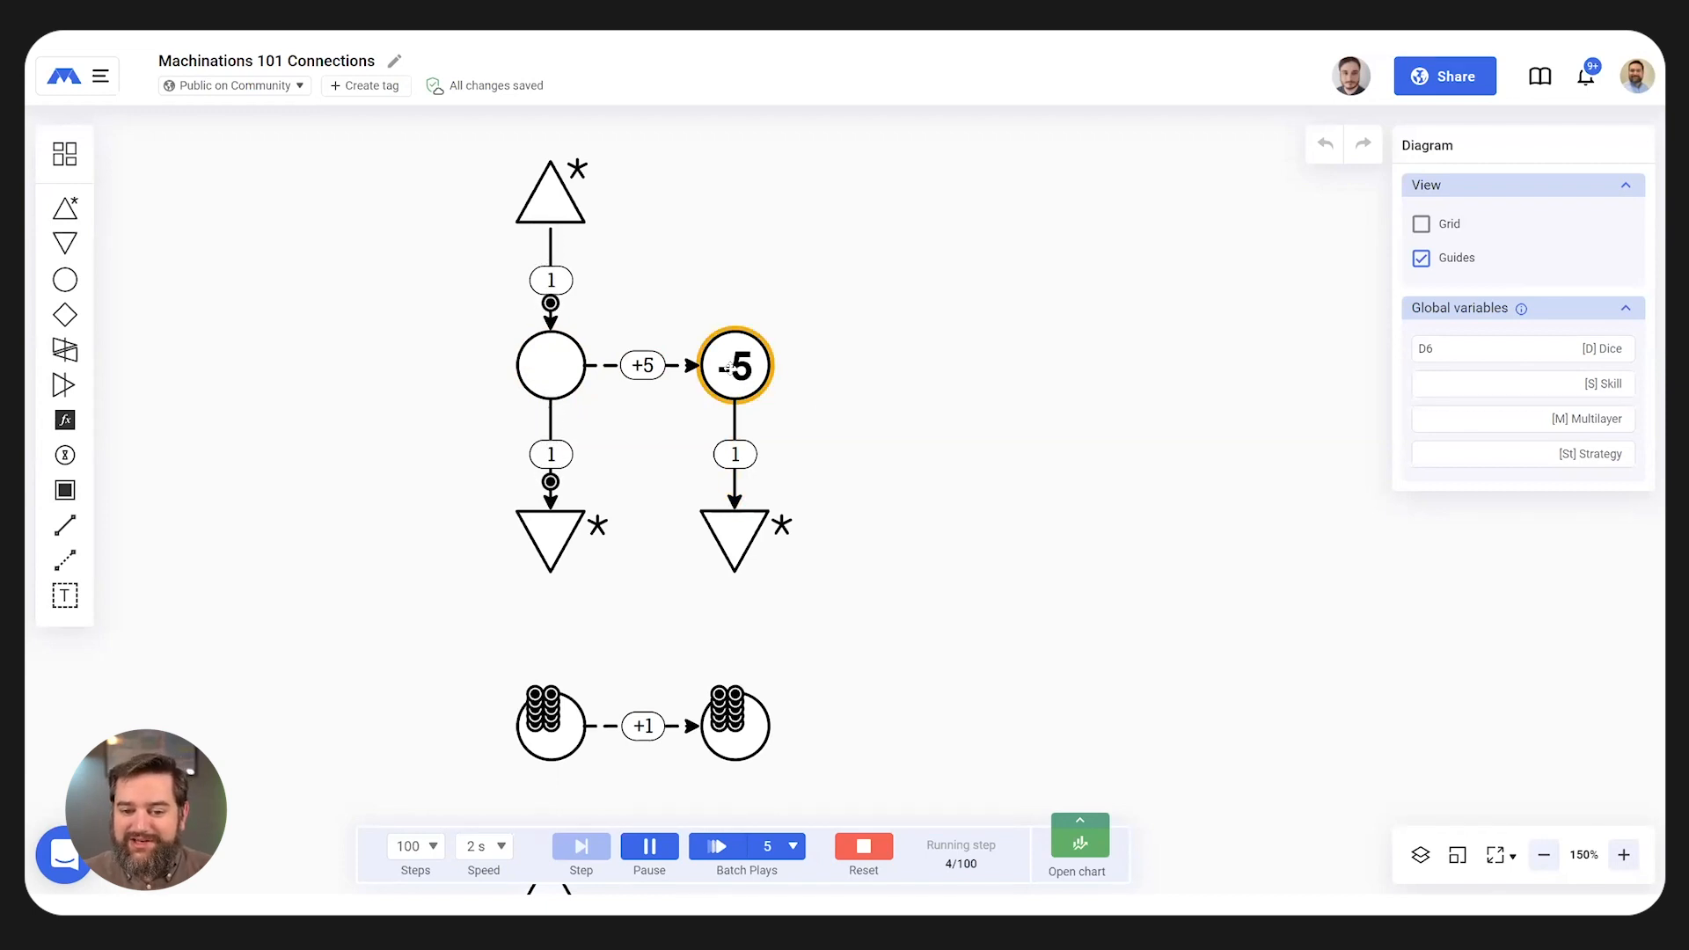
{"action": "scroll", "coordinate": [832, 465], "scroll_direction": "down", "scroll_amount": 2}
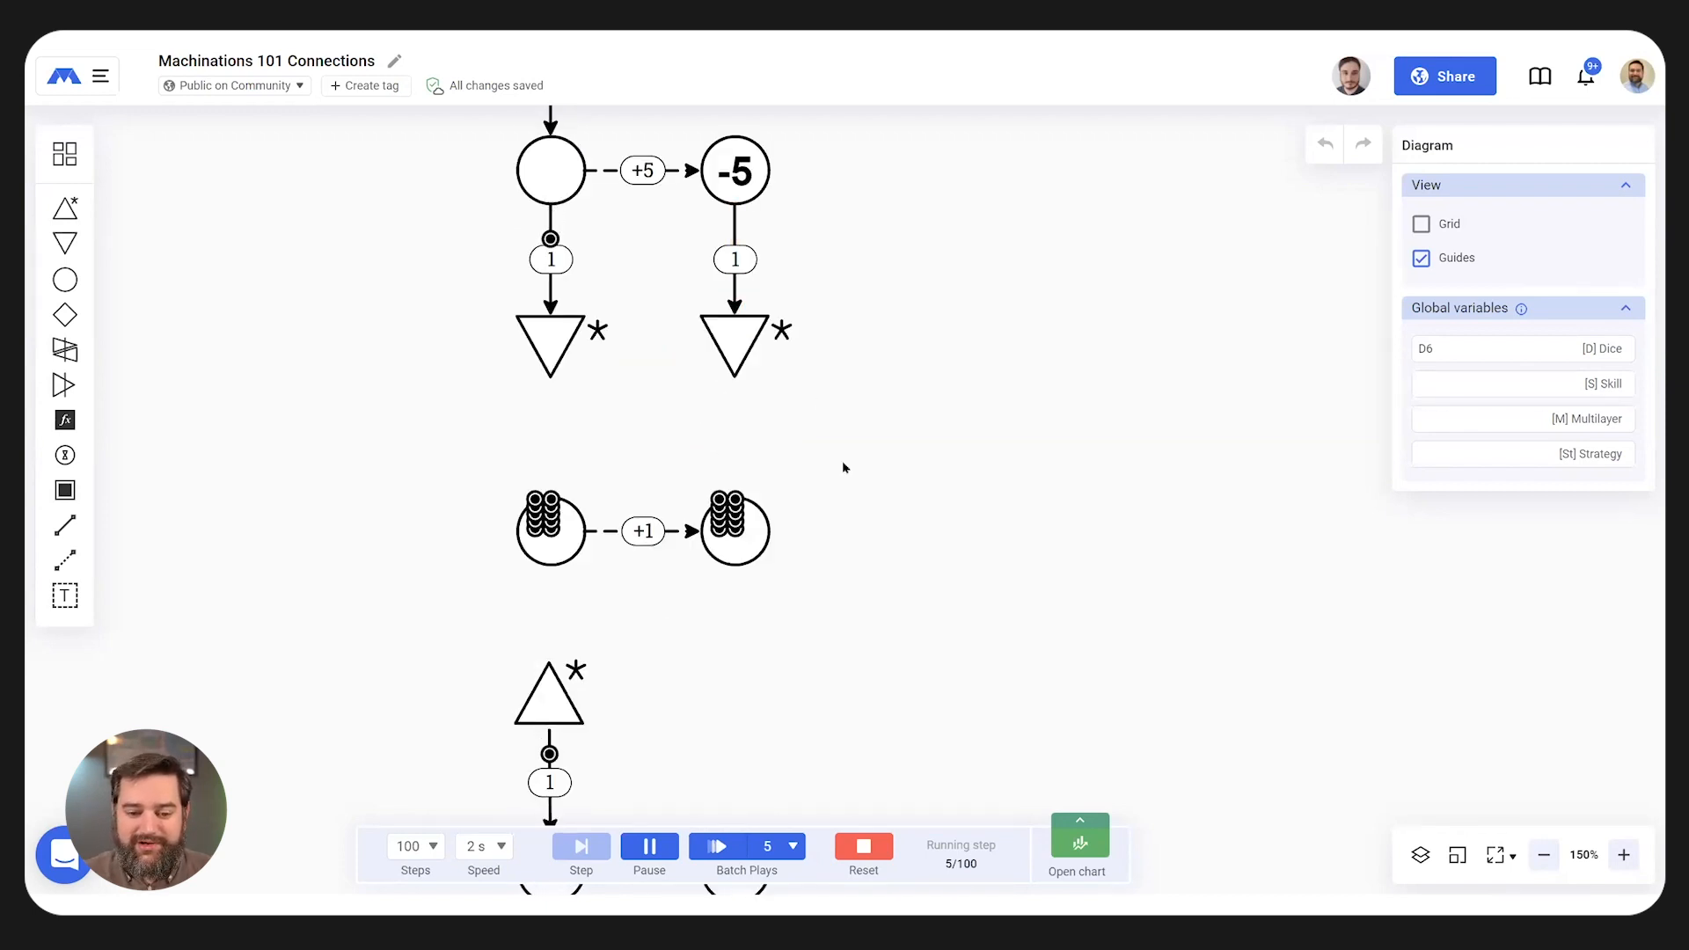
{"action": "left_click", "coordinate": [862, 845]}
- Run the simulation to observe the two +1 node modifier examples with prefilled source pools, and reset it
{"action": "scroll", "coordinate": [795, 452], "scroll_direction": "down", "scroll_amount": 3}
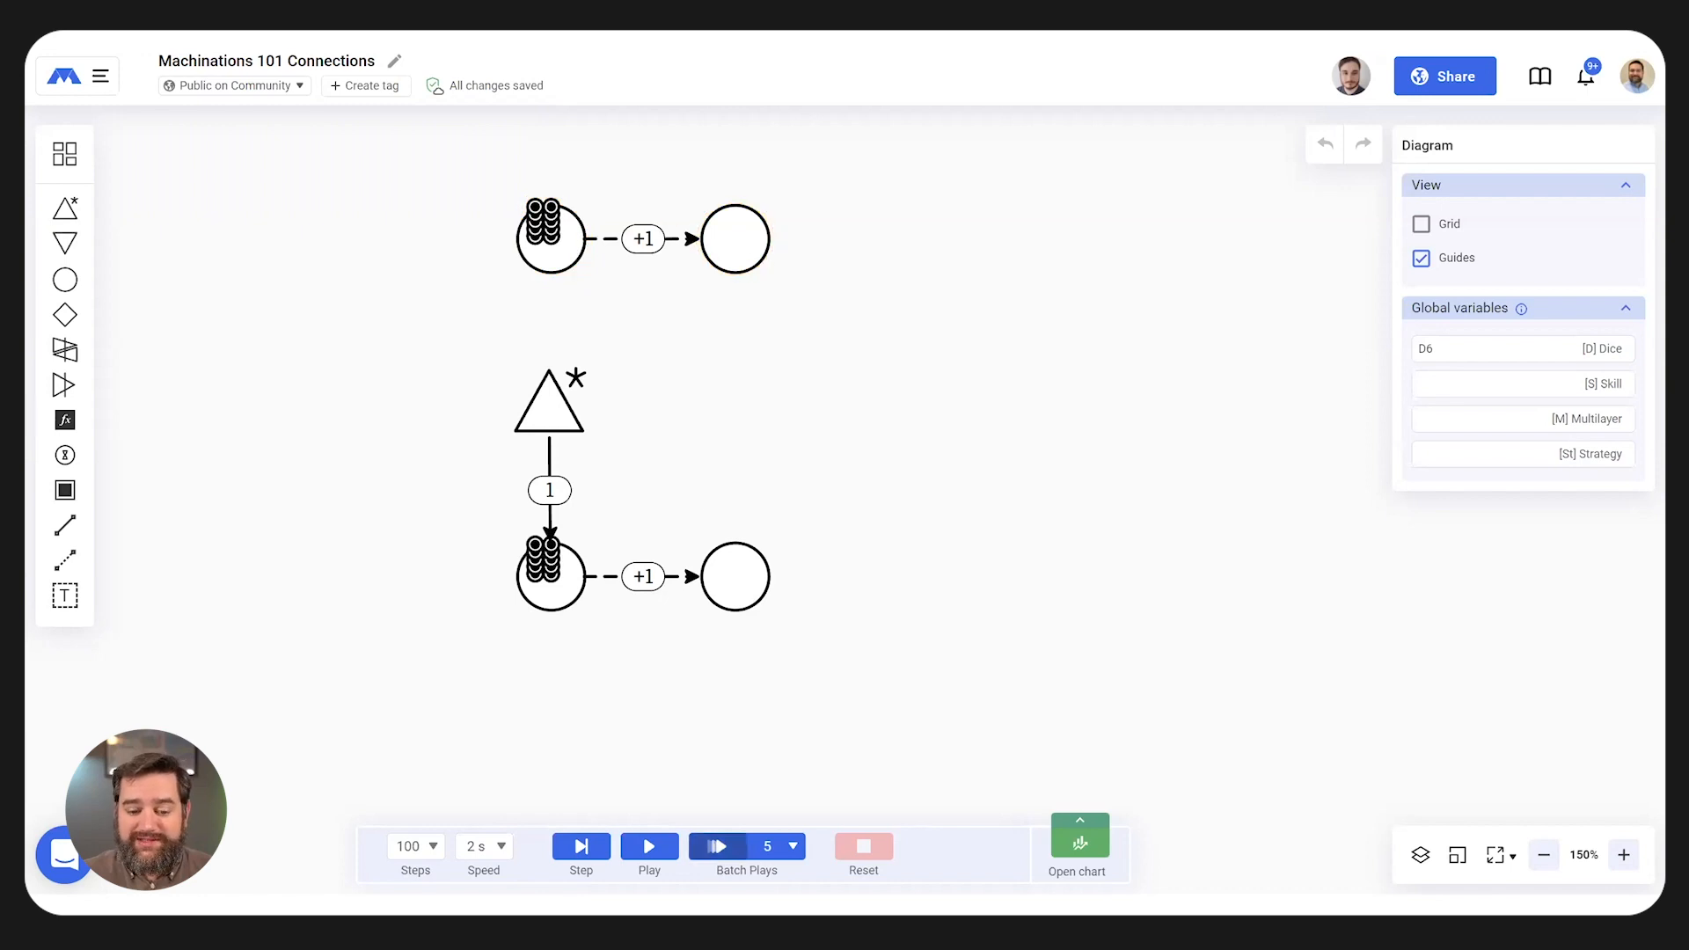
{"action": "left_click", "coordinate": [649, 849]}
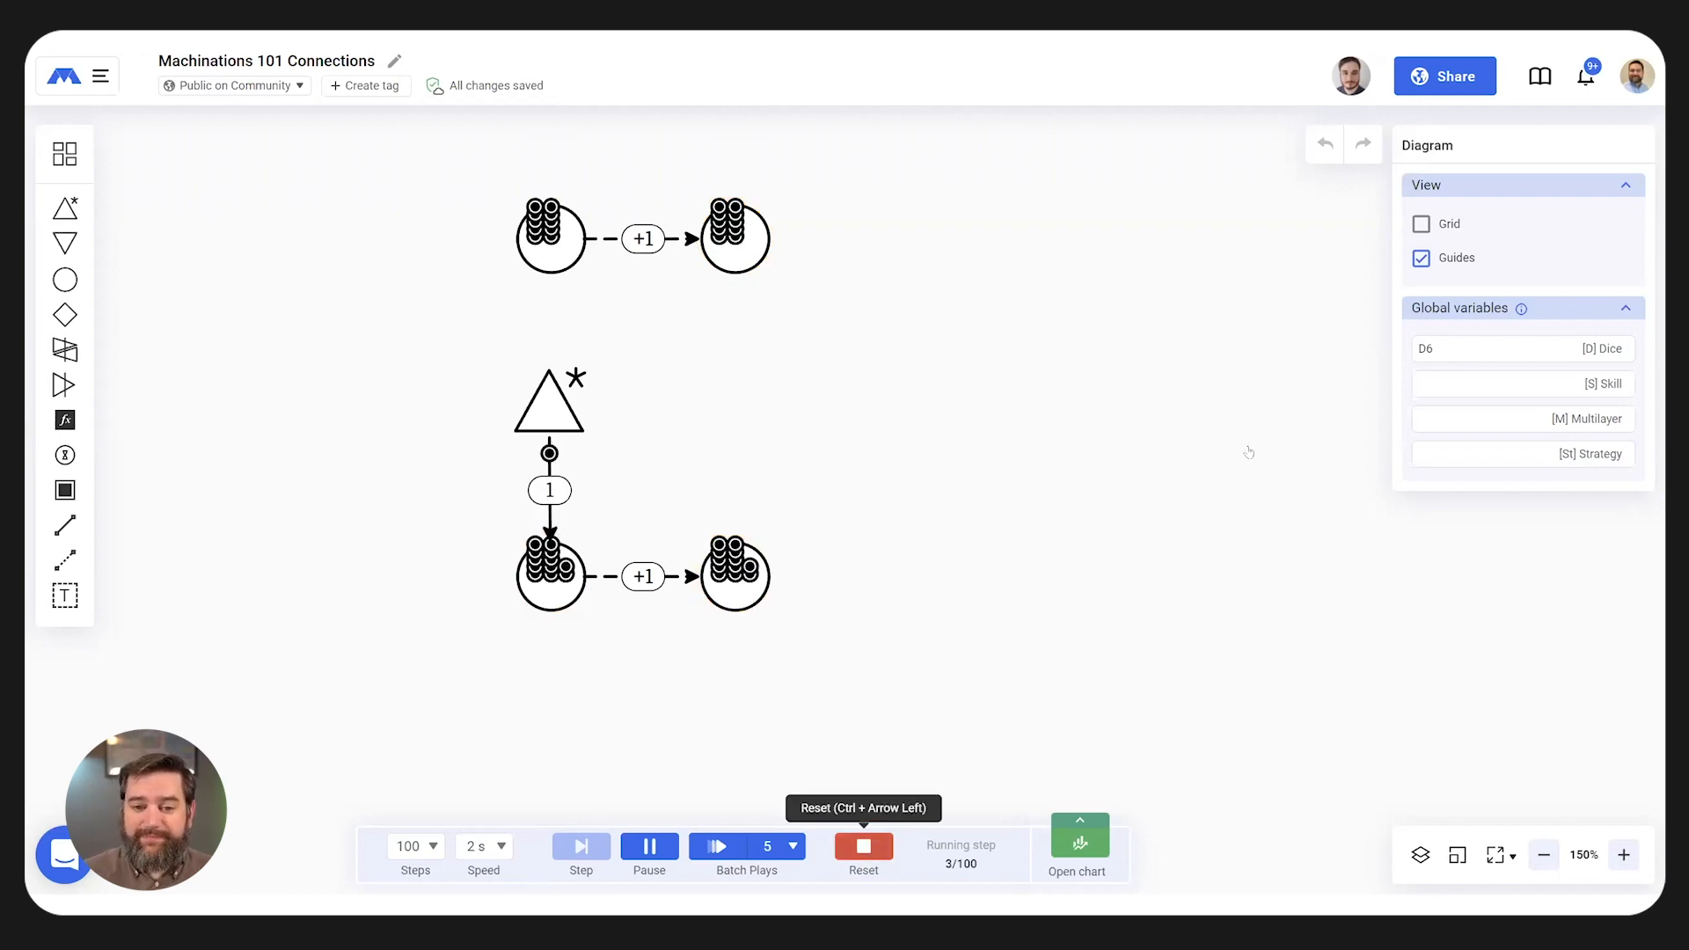
{"action": "left_click", "coordinate": [864, 846]}
- Run the simulation on the red "Node Modifiers only work on pools" examples with gate and converter targets, and reset it at Label Modifiers
{"action": "scroll", "coordinate": [1185, 489], "scroll_direction": "up", "scroll_amount": 20}
{"action": "scroll", "coordinate": [1178, 493], "scroll_direction": "up", "scroll_amount": 10}
{"action": "scroll", "coordinate": [1183, 503], "scroll_direction": "down", "scroll_amount": 5}
{"action": "left_click_drag", "start_coordinate": [1242, 598], "coordinate": [543, 588]}
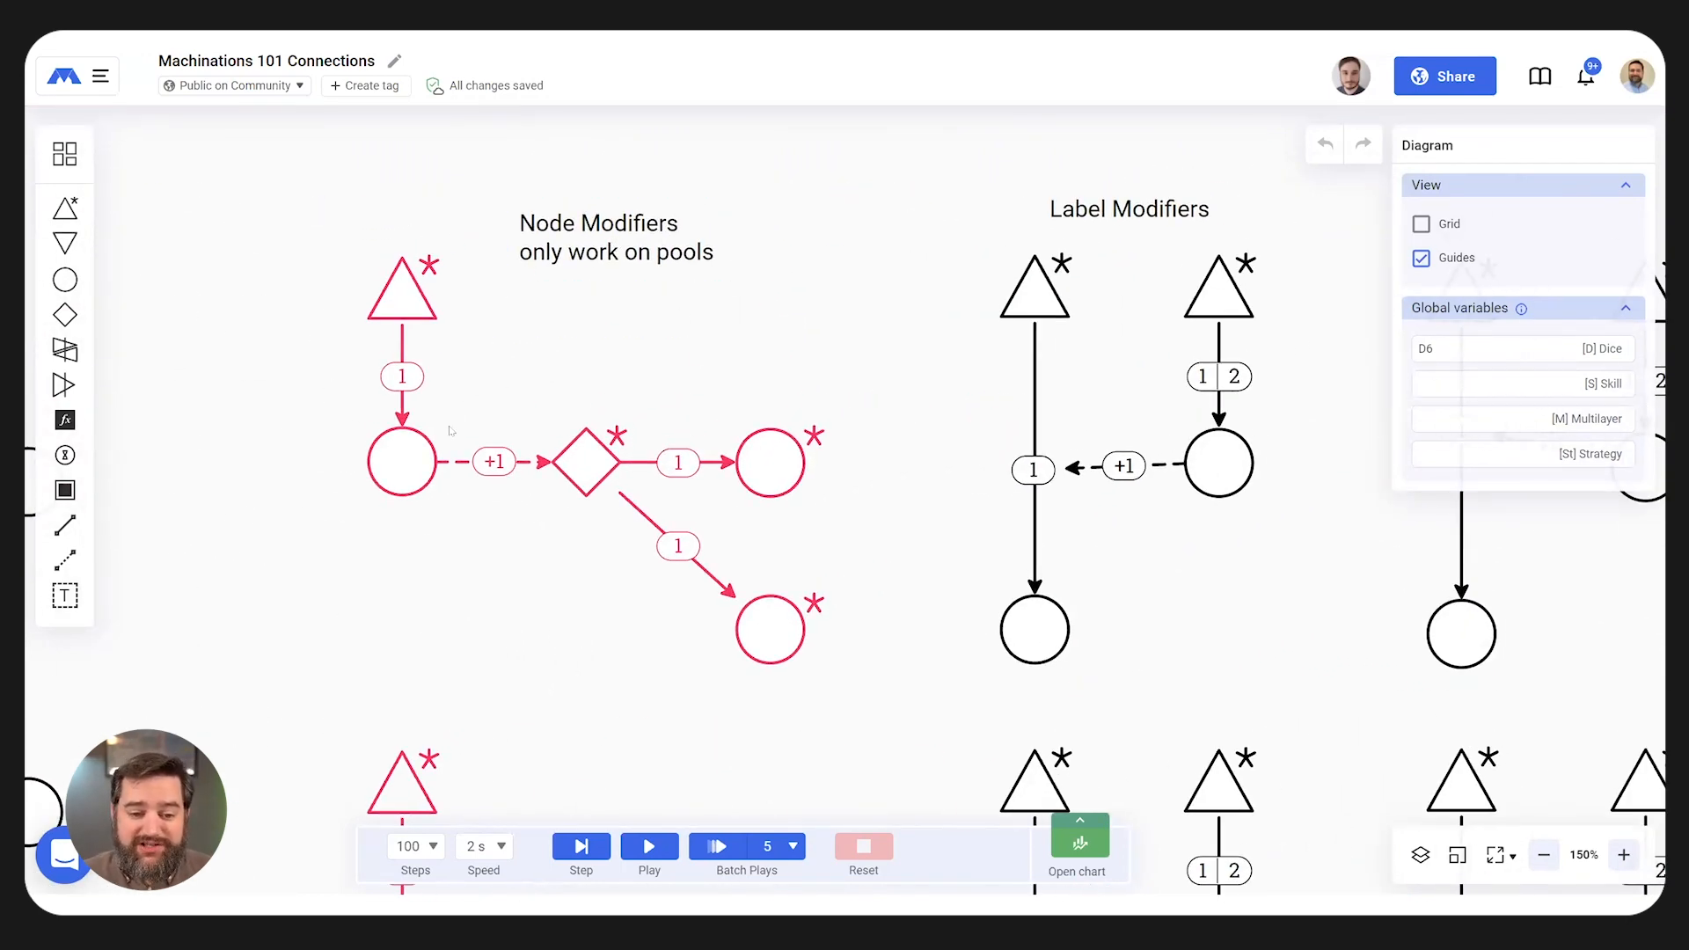
{"action": "left_click", "coordinate": [649, 847]}
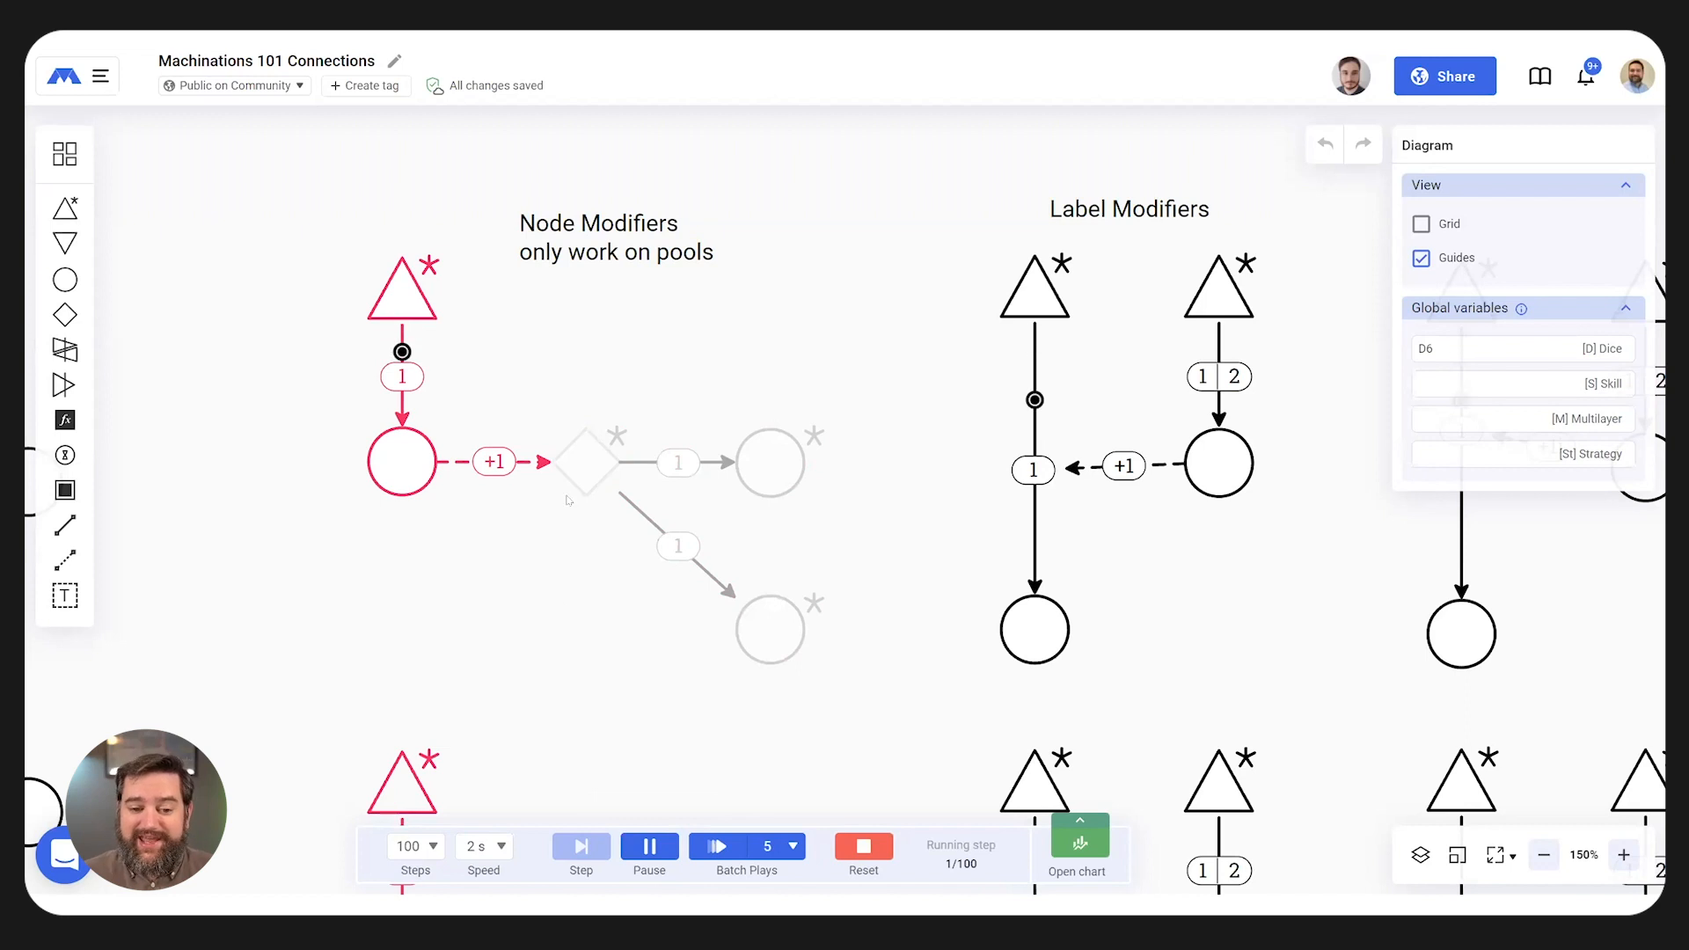
{"action": "scroll", "coordinate": [528, 493], "scroll_direction": "down", "scroll_amount": 5}
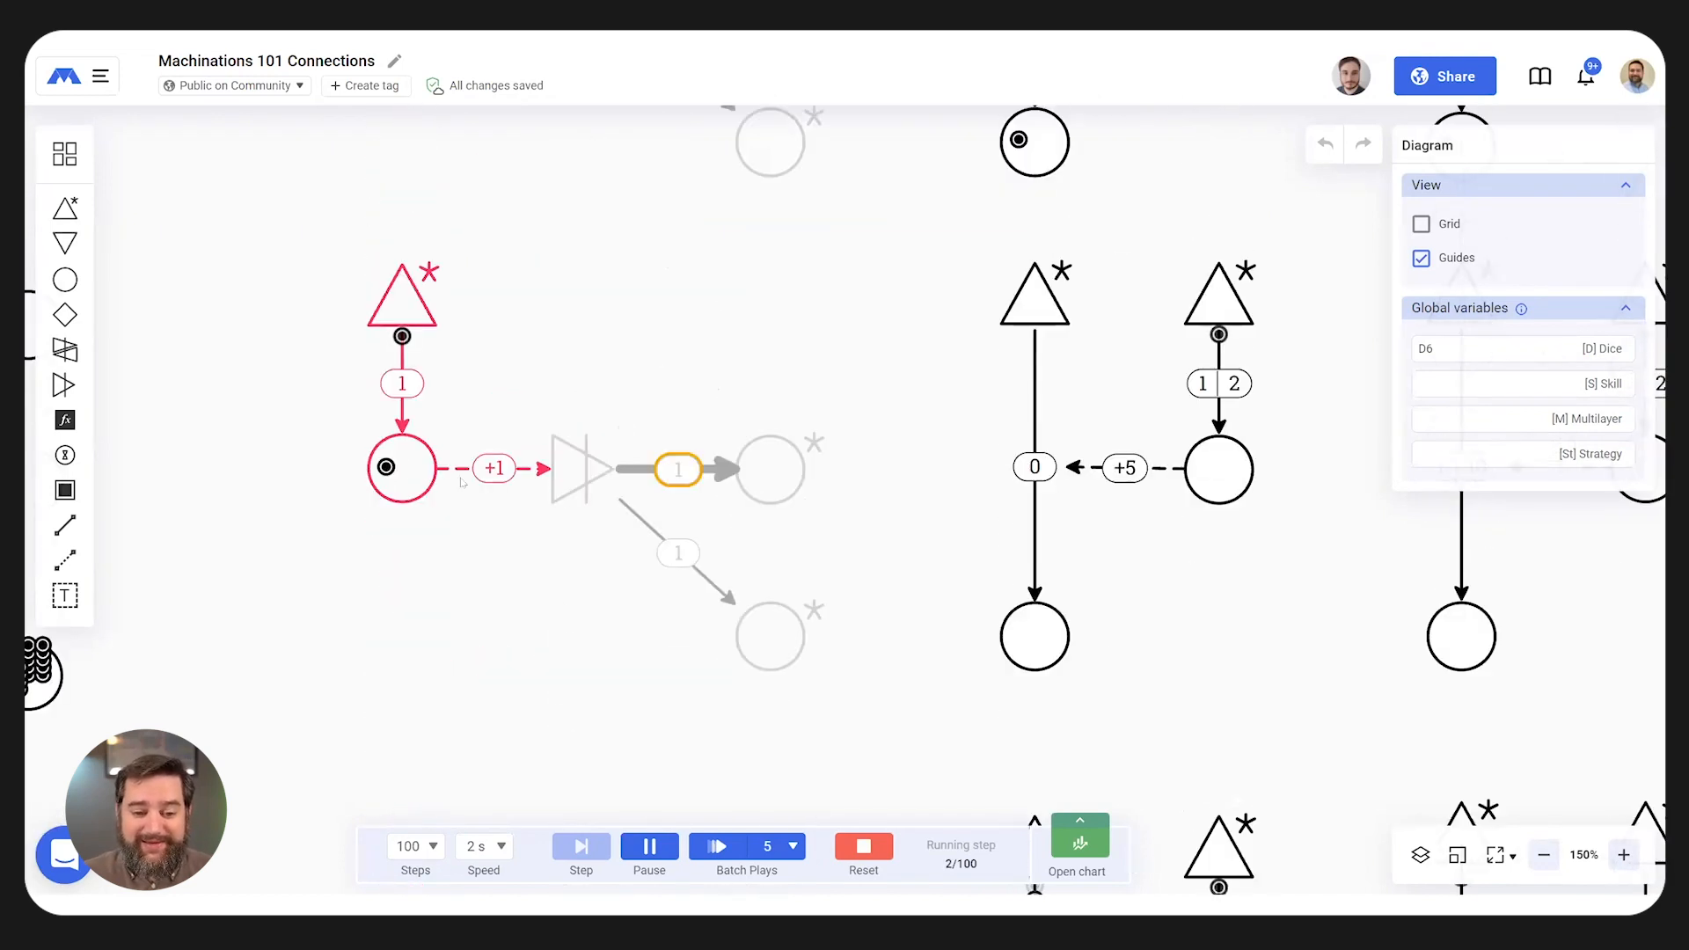
{"action": "scroll", "coordinate": [897, 378], "scroll_direction": "up", "scroll_amount": 2}
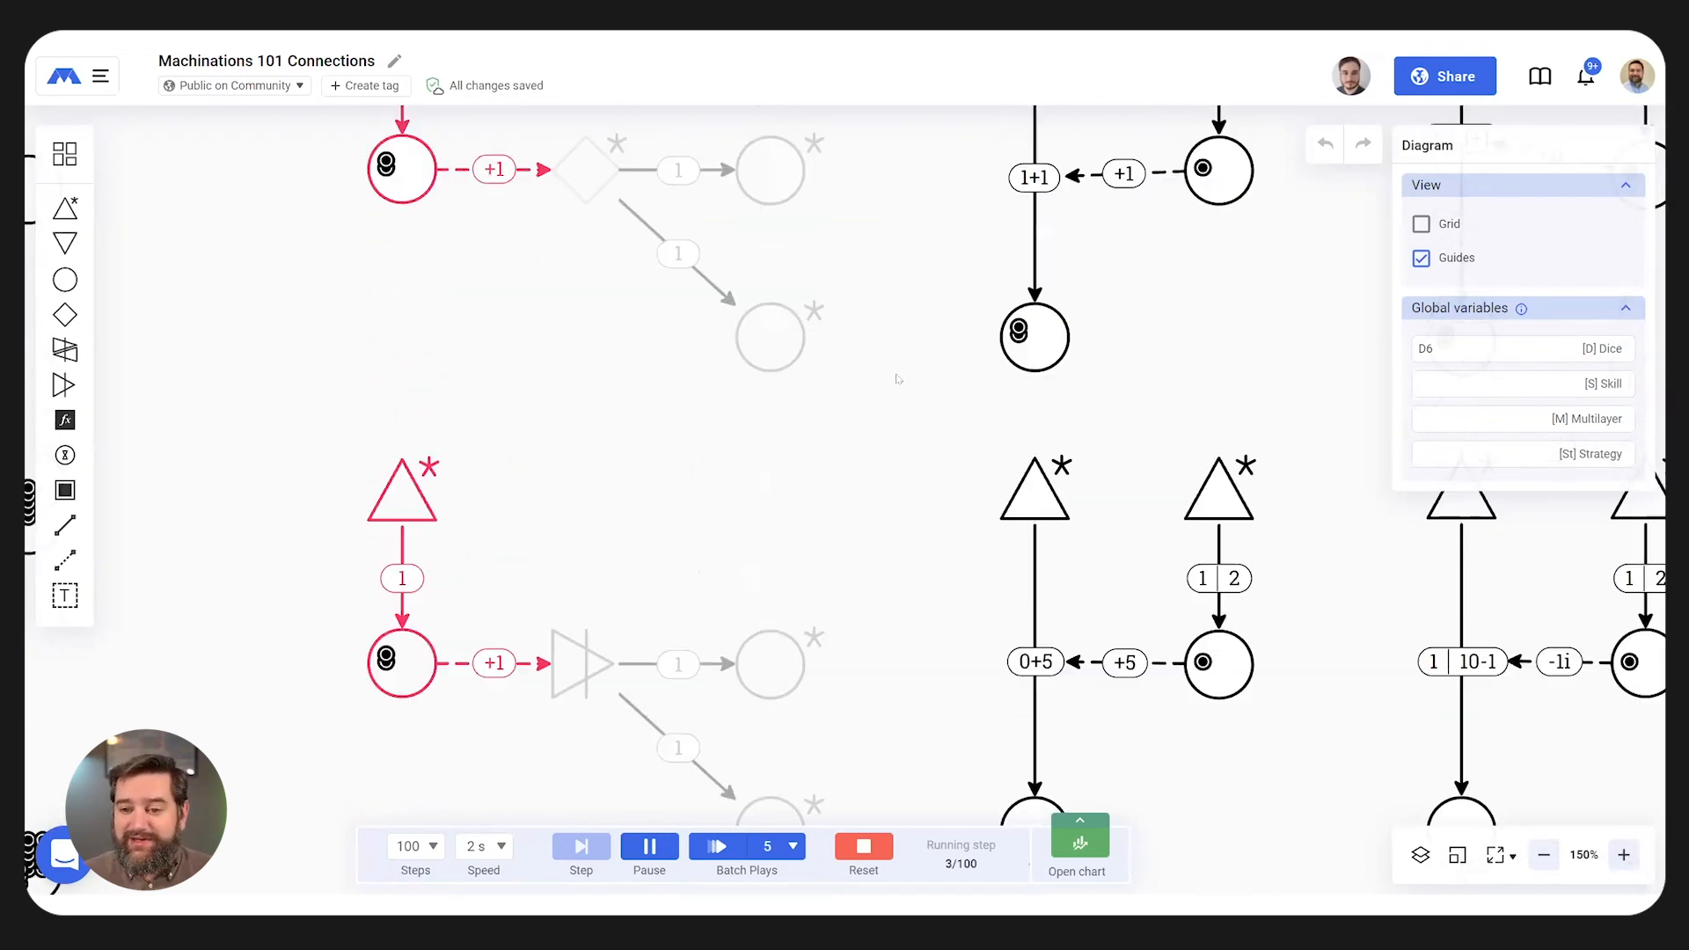
{"action": "scroll", "coordinate": [897, 378], "scroll_direction": "up", "scroll_amount": 4}
{"action": "scroll", "coordinate": [859, 398], "scroll_direction": "right", "scroll_amount": 7}
{"action": "left_click", "coordinate": [611, 290]}
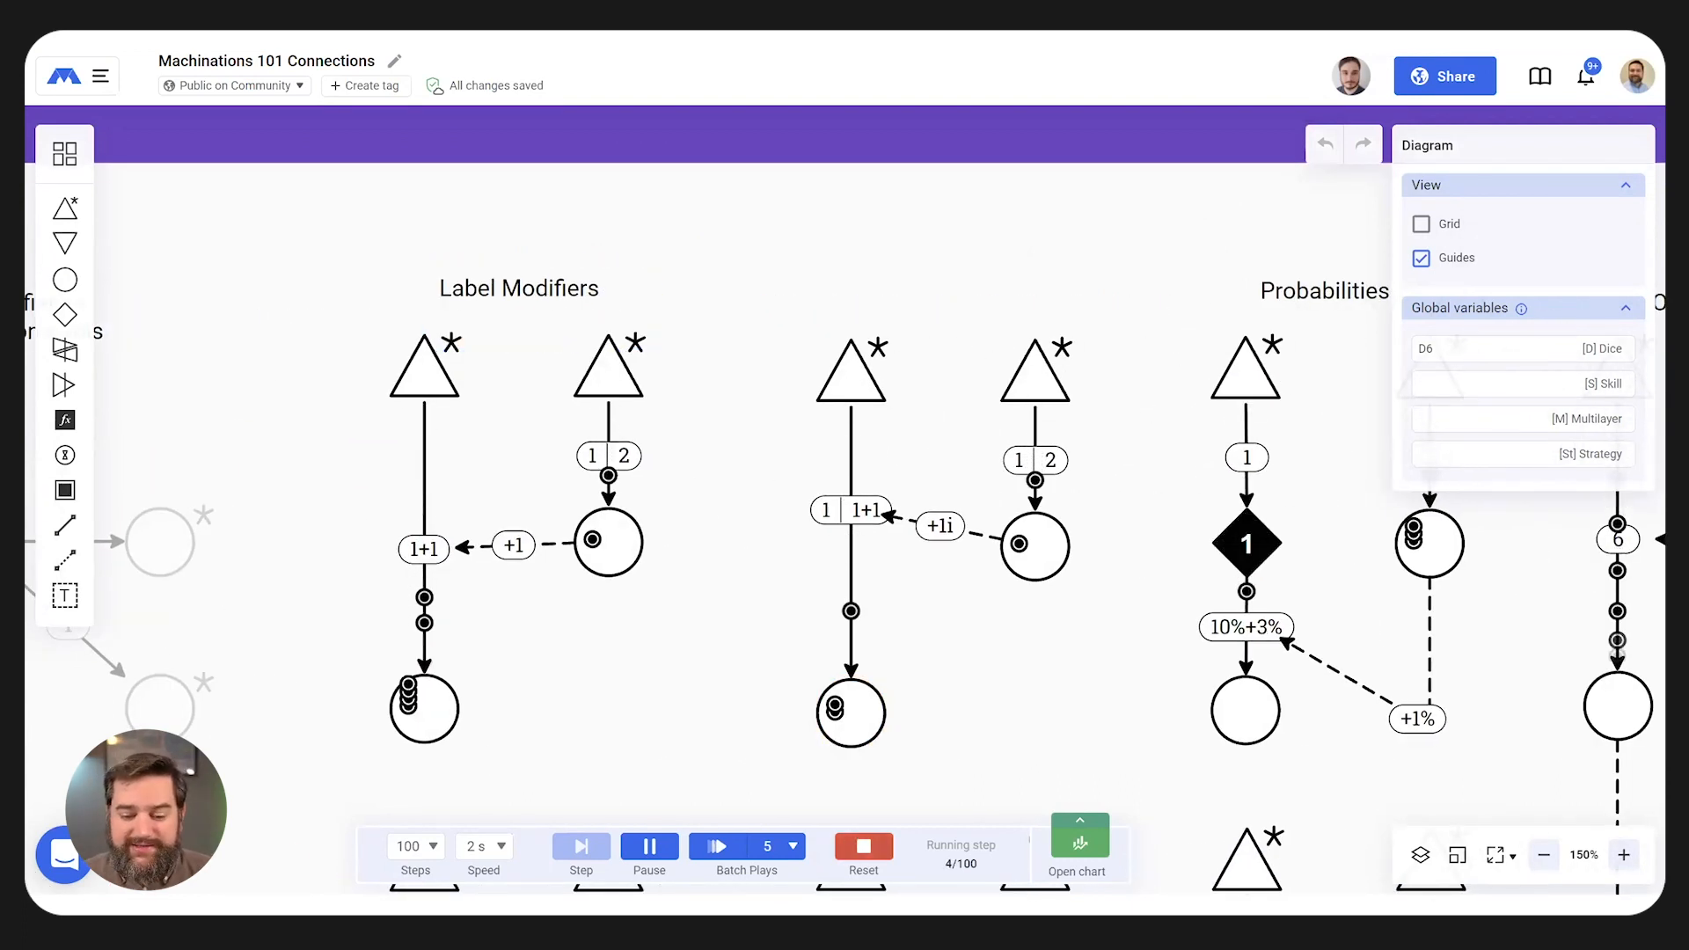
{"action": "left_click", "coordinate": [863, 847]}
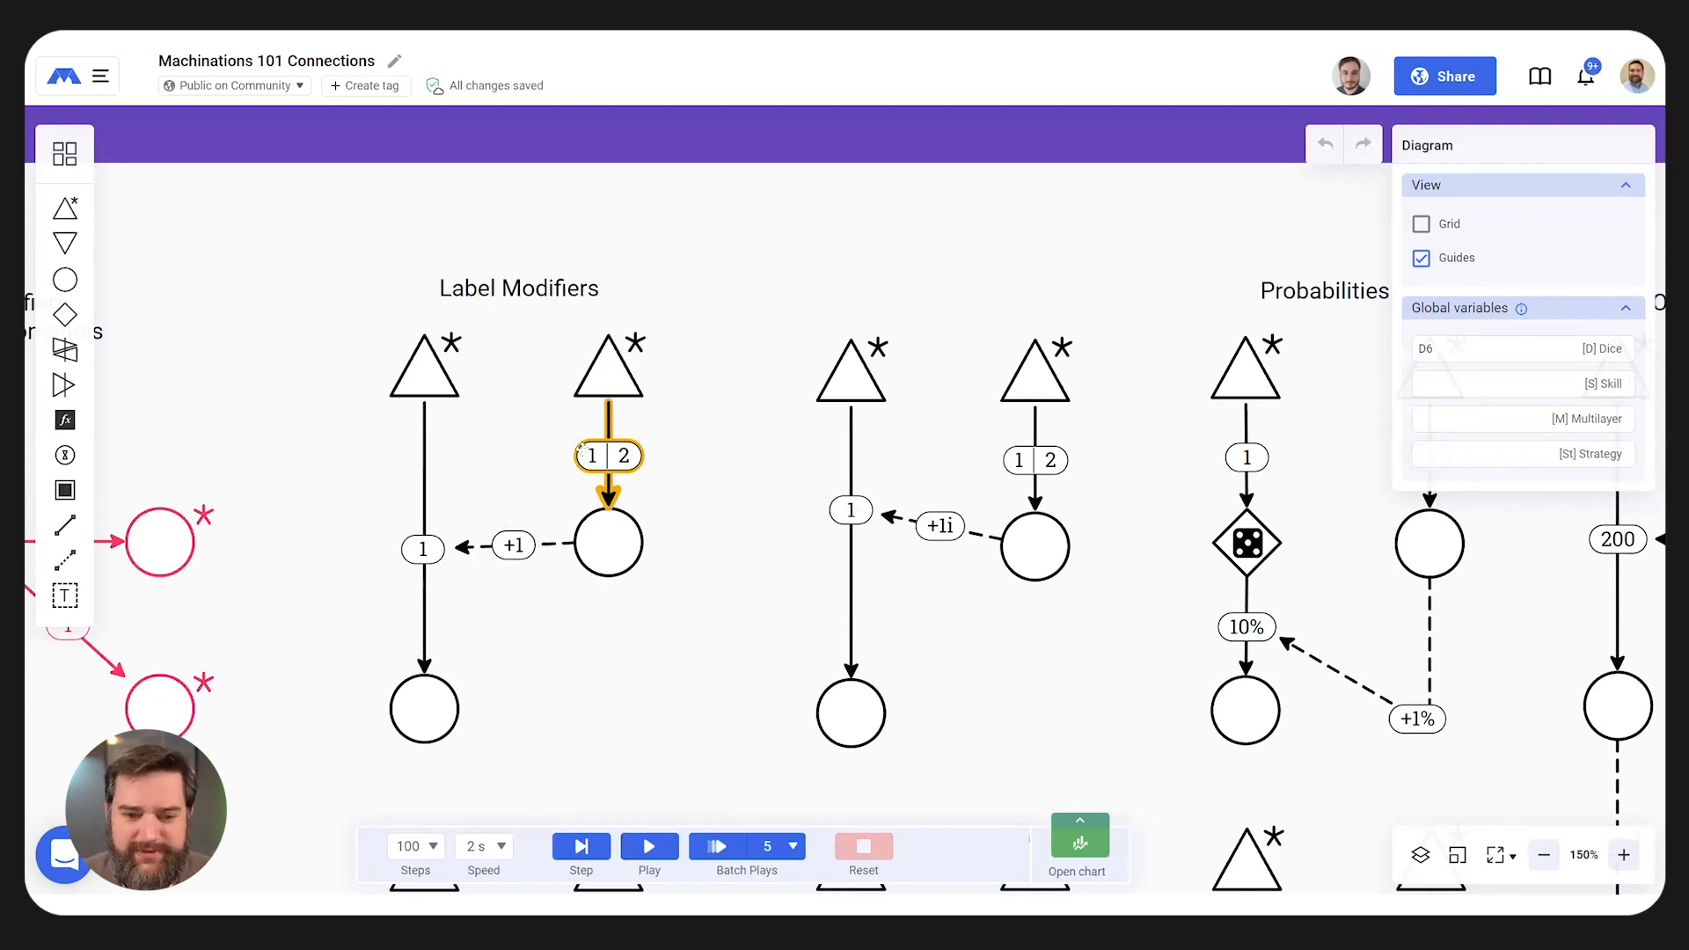
- Run the simulation to observe the +1, +5 and -1 Label Modifiers examples acting on resource connection rates, and reset it
{"action": "left_click", "coordinate": [650, 846]}
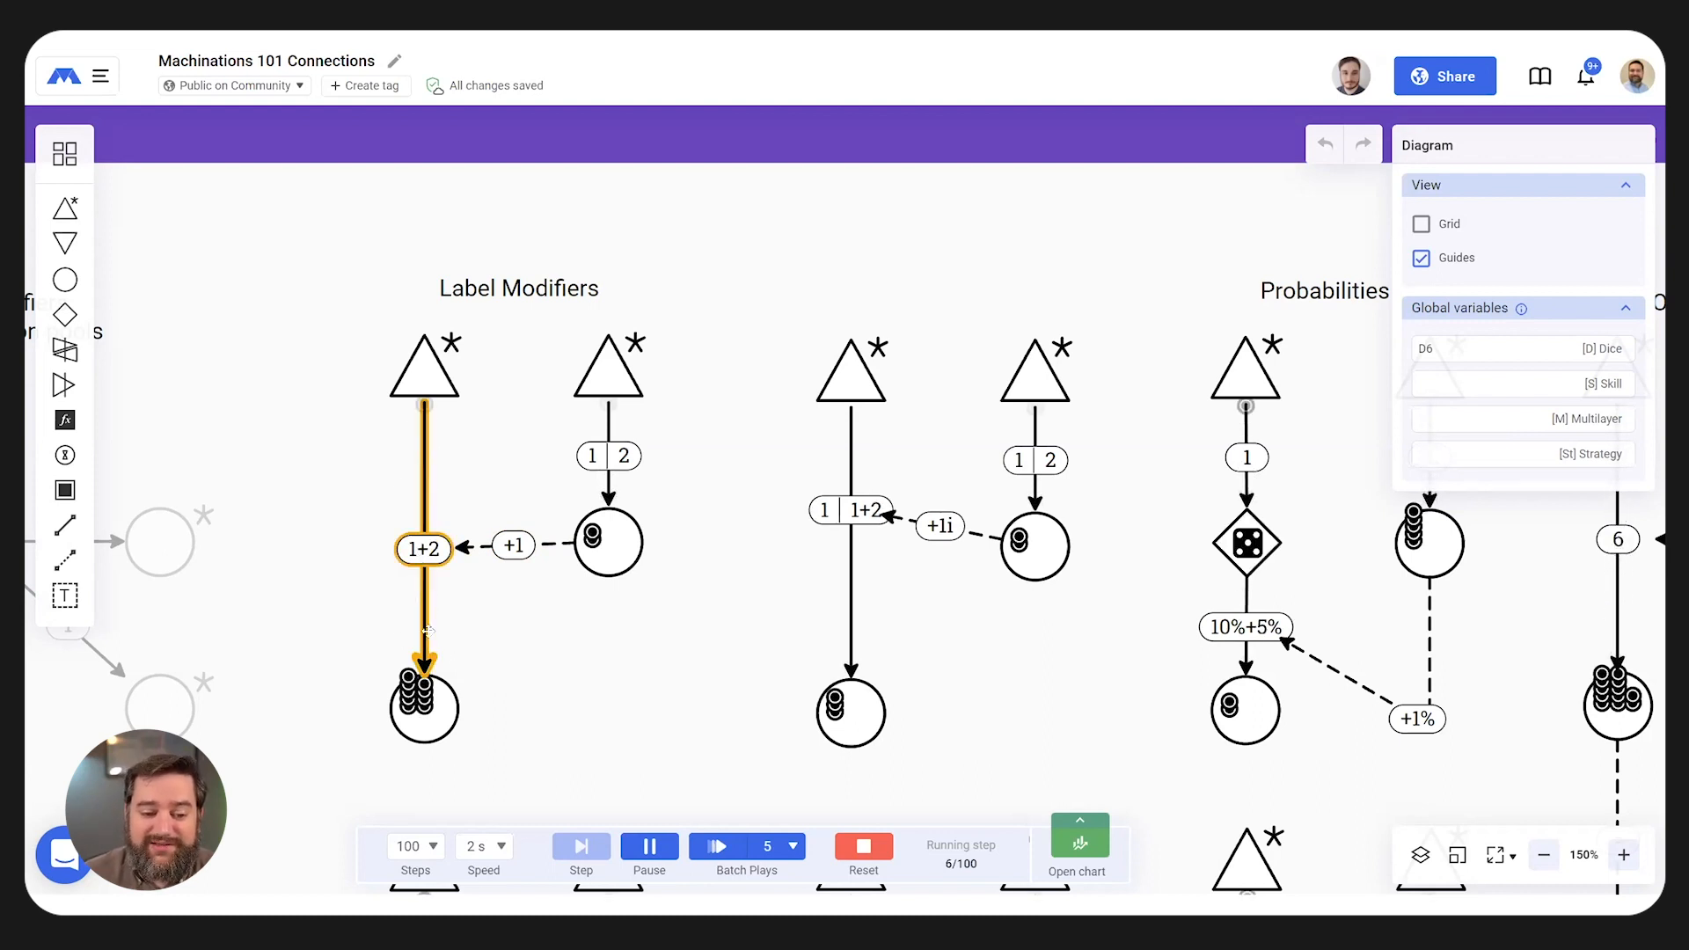
{"action": "scroll", "coordinate": [409, 523], "scroll_direction": "down", "scroll_amount": 5}
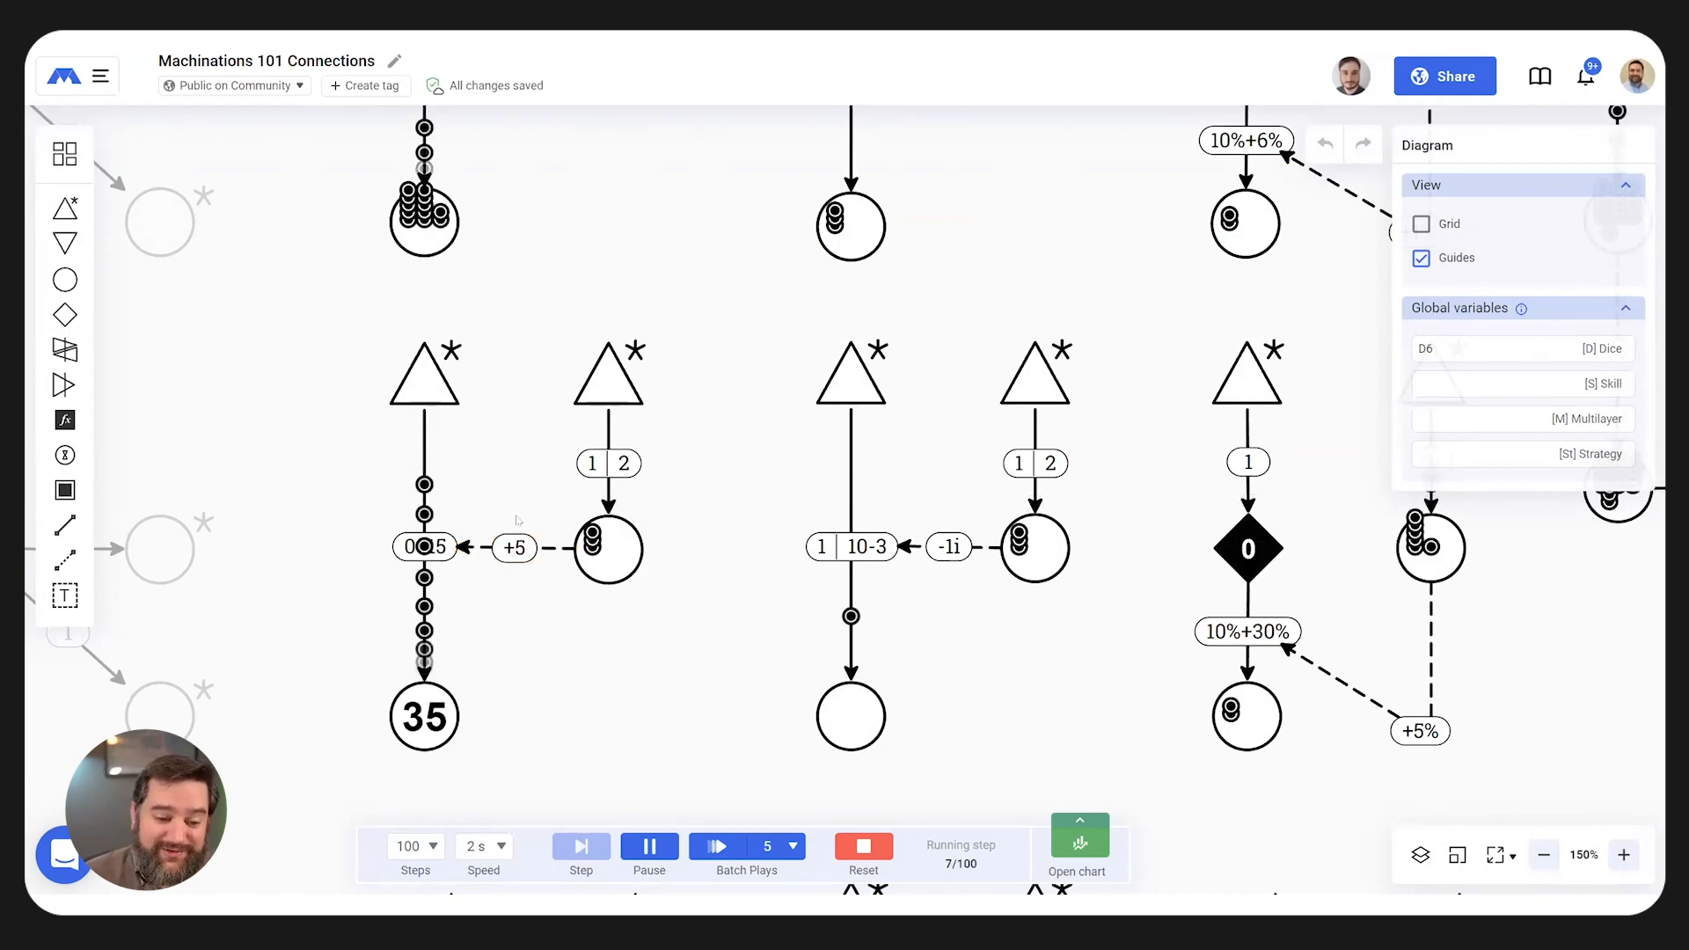
{"action": "scroll", "coordinate": [510, 537], "scroll_direction": "down", "scroll_amount": 6}
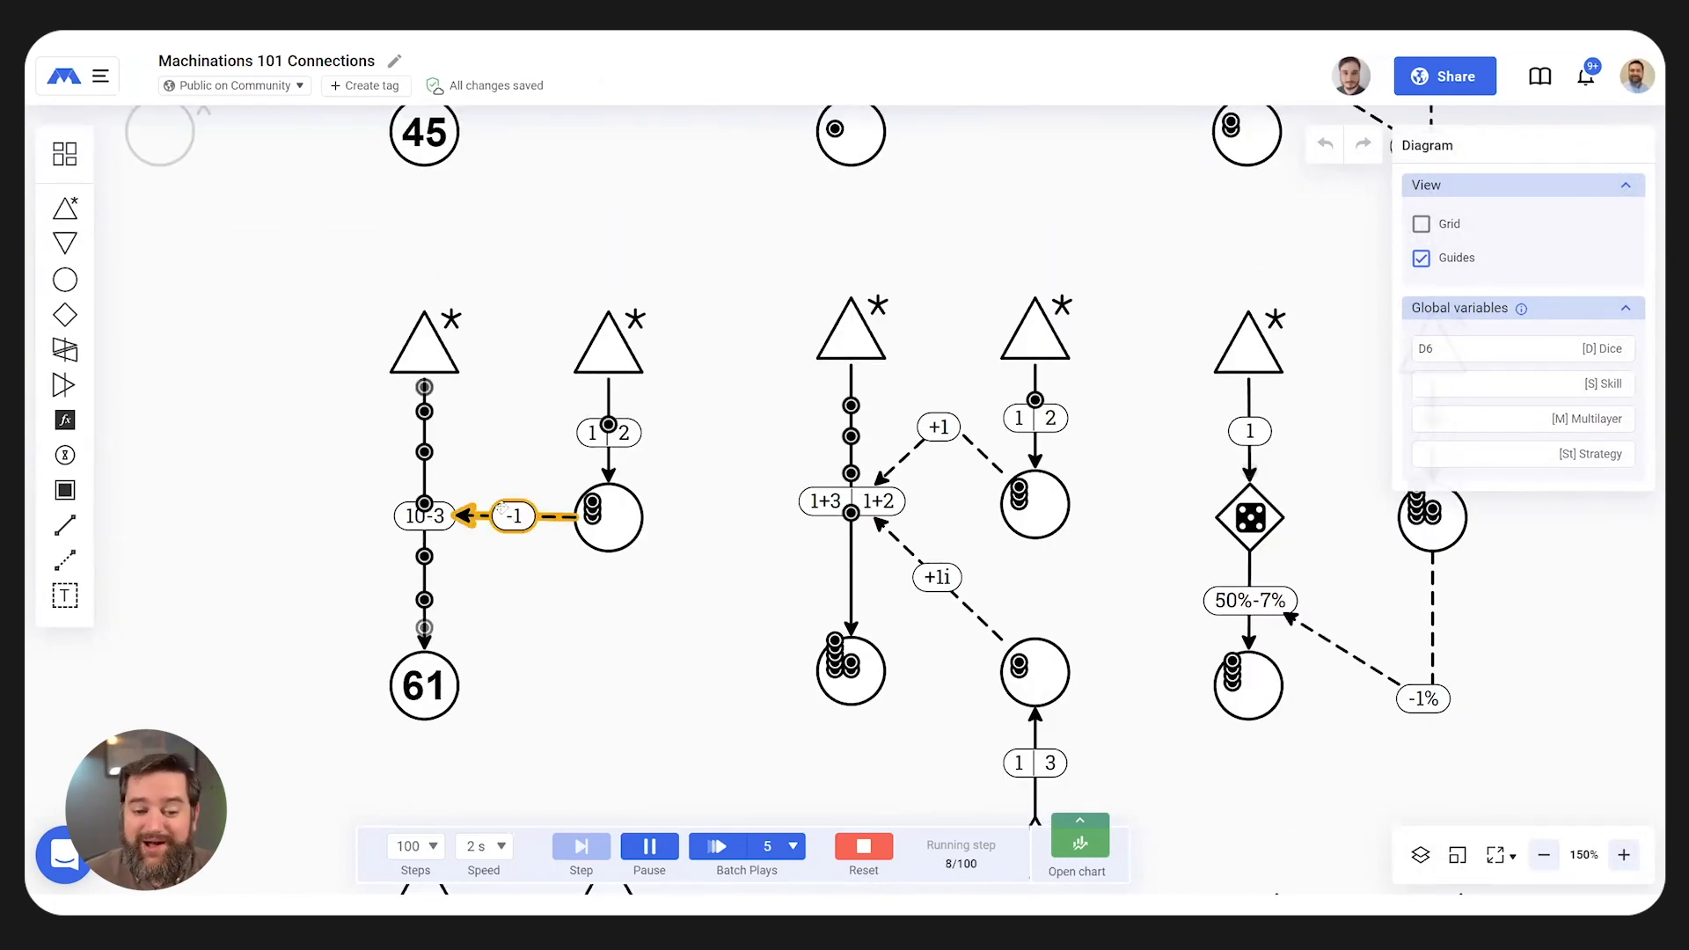
{"action": "scroll", "coordinate": [539, 579], "scroll_direction": "down", "scroll_amount": 5}
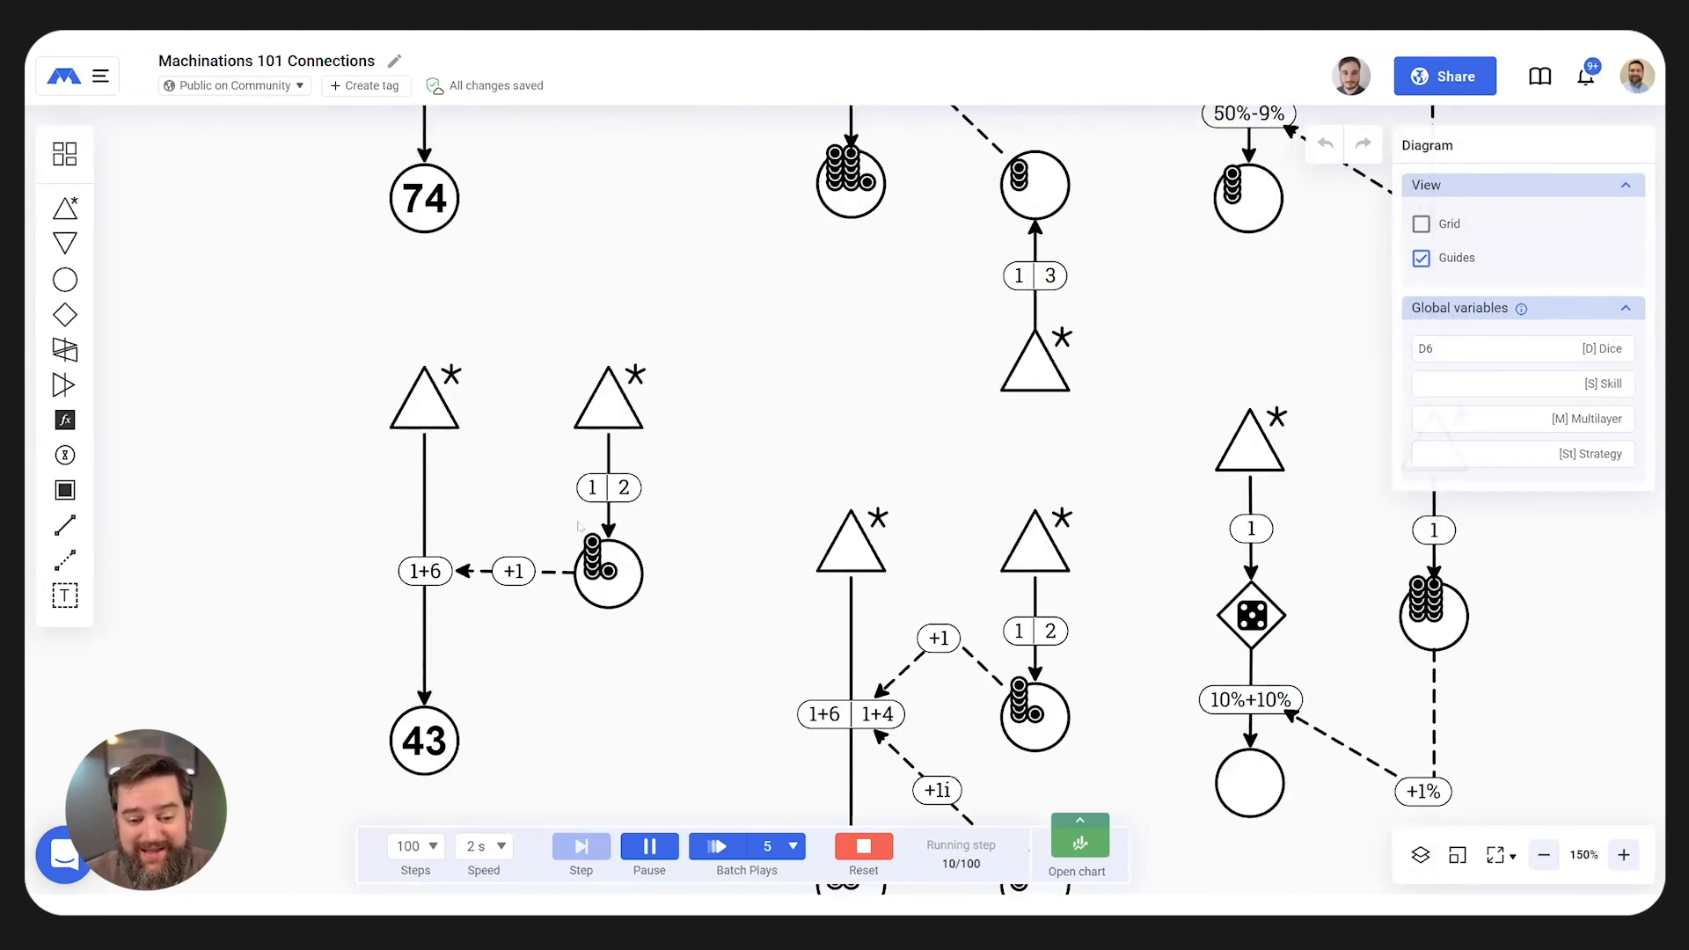
{"action": "scroll", "coordinate": [518, 526], "scroll_direction": "down", "scroll_amount": 3}
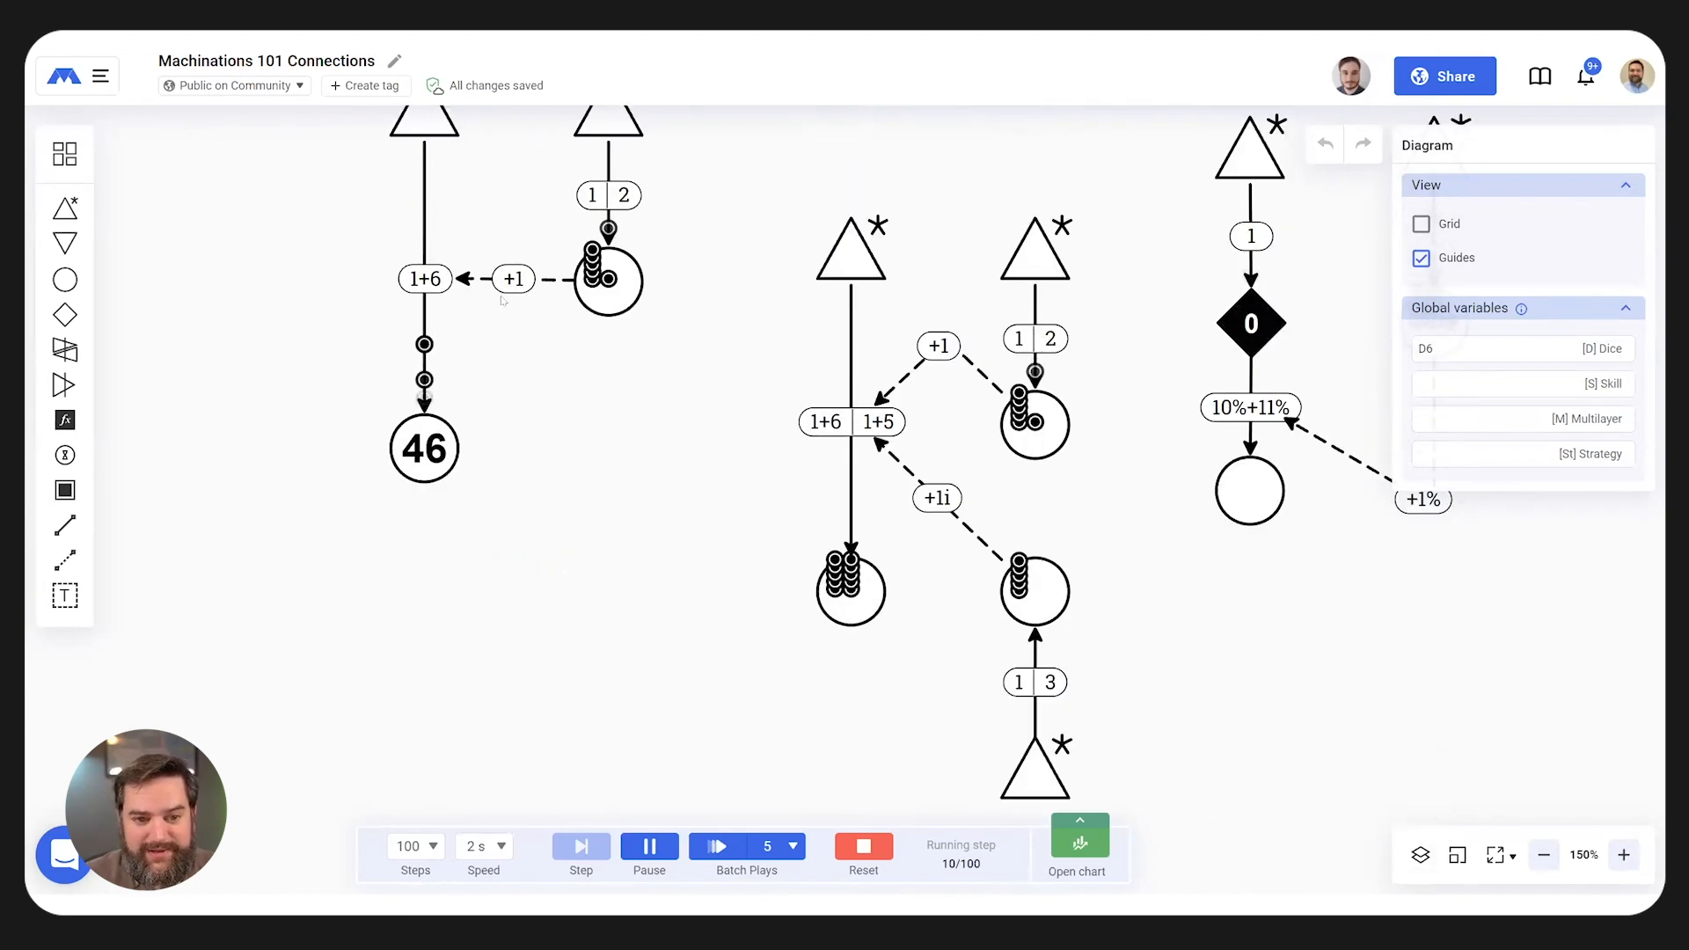
{"action": "scroll", "coordinate": [533, 440], "scroll_direction": "down", "scroll_amount": 5}
{"action": "scroll", "coordinate": [533, 445], "scroll_direction": "up", "scroll_amount": 6}
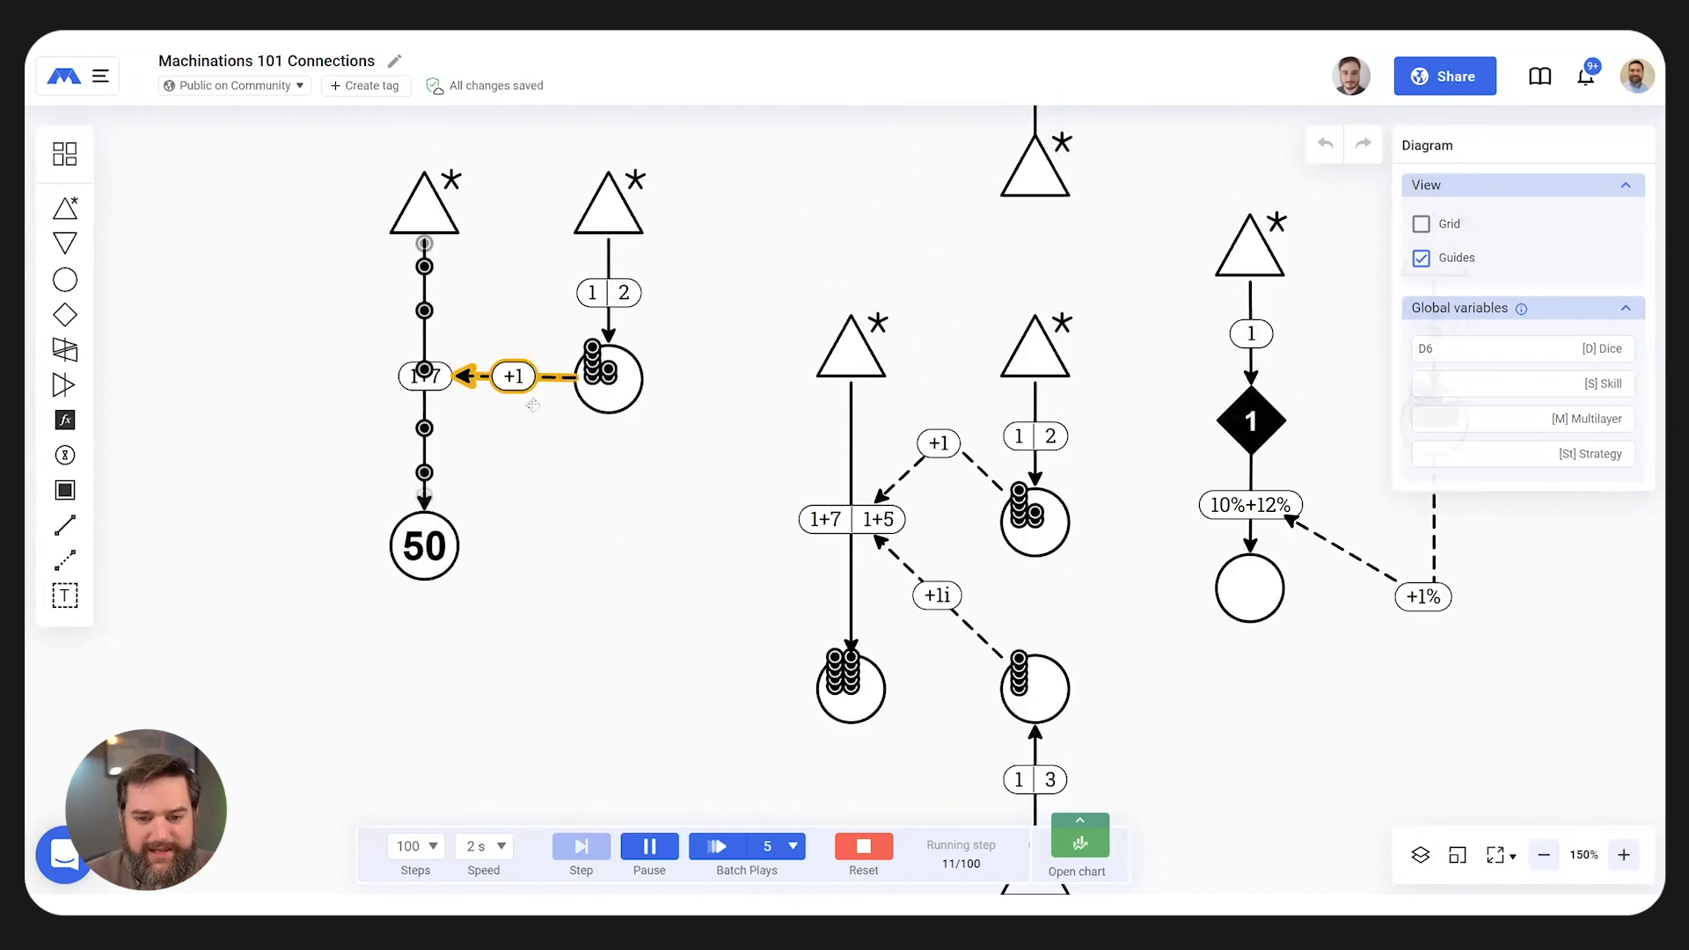
{"action": "scroll", "coordinate": [533, 445], "scroll_direction": "down", "scroll_amount": 8}
{"action": "scroll", "coordinate": [601, 476], "scroll_direction": "up", "scroll_amount": 10}
{"action": "left_click_drag", "start_coordinate": [735, 494], "coordinate": [435, 565]}
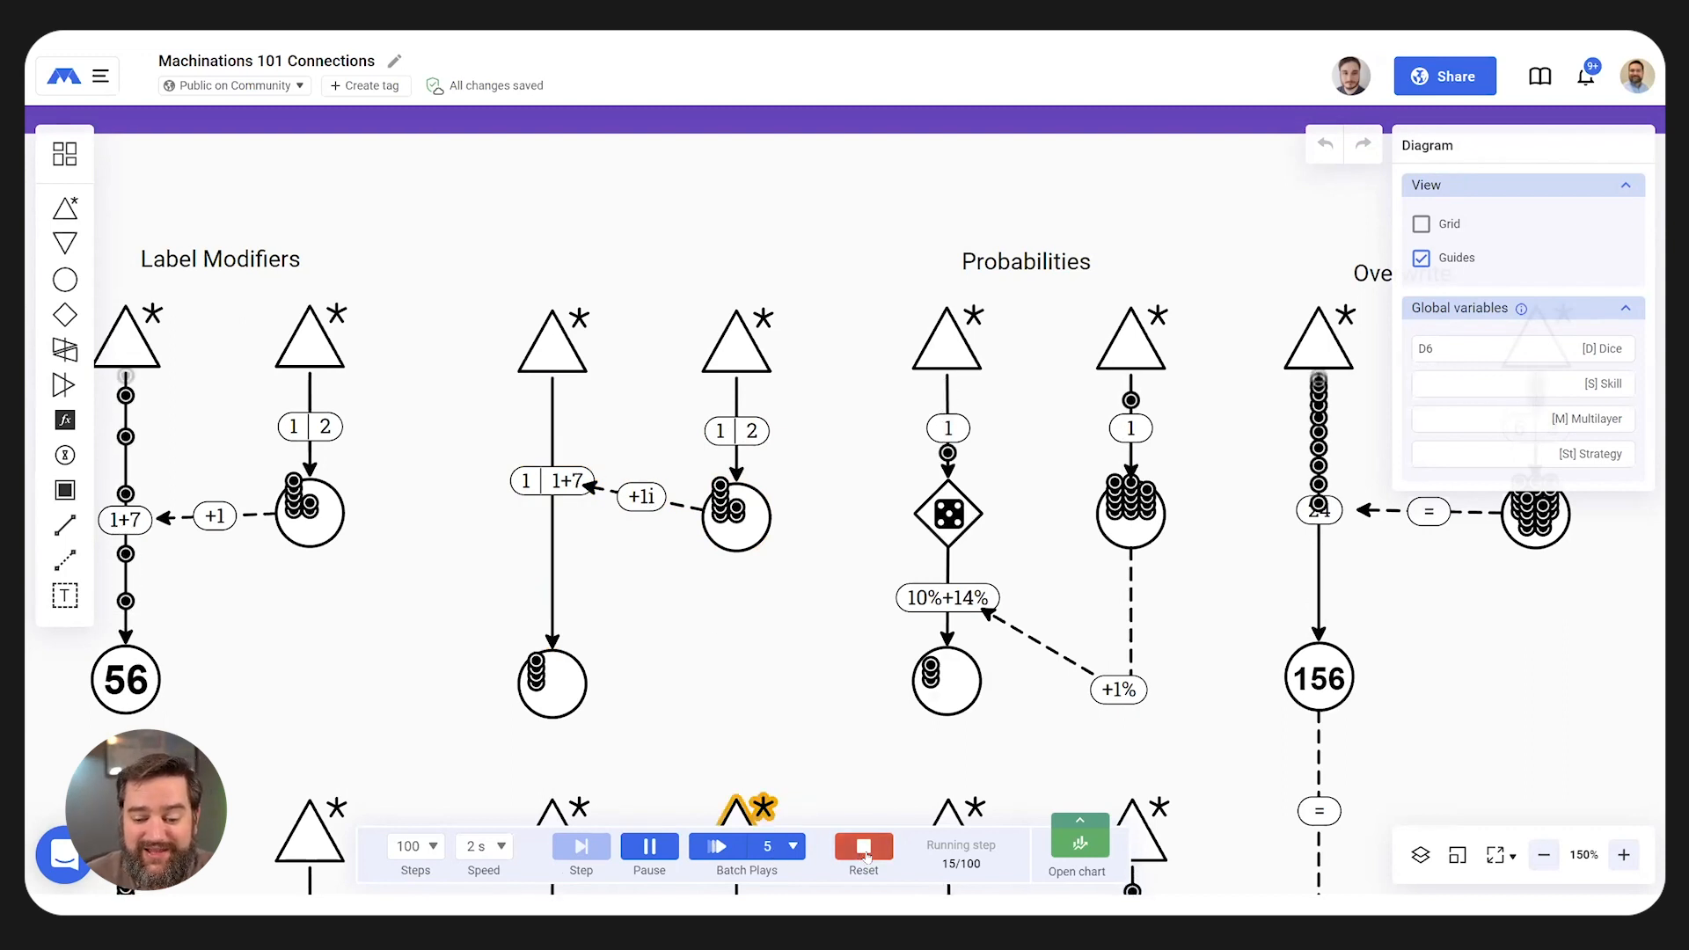
{"action": "key", "text": "ctrl+Left"}
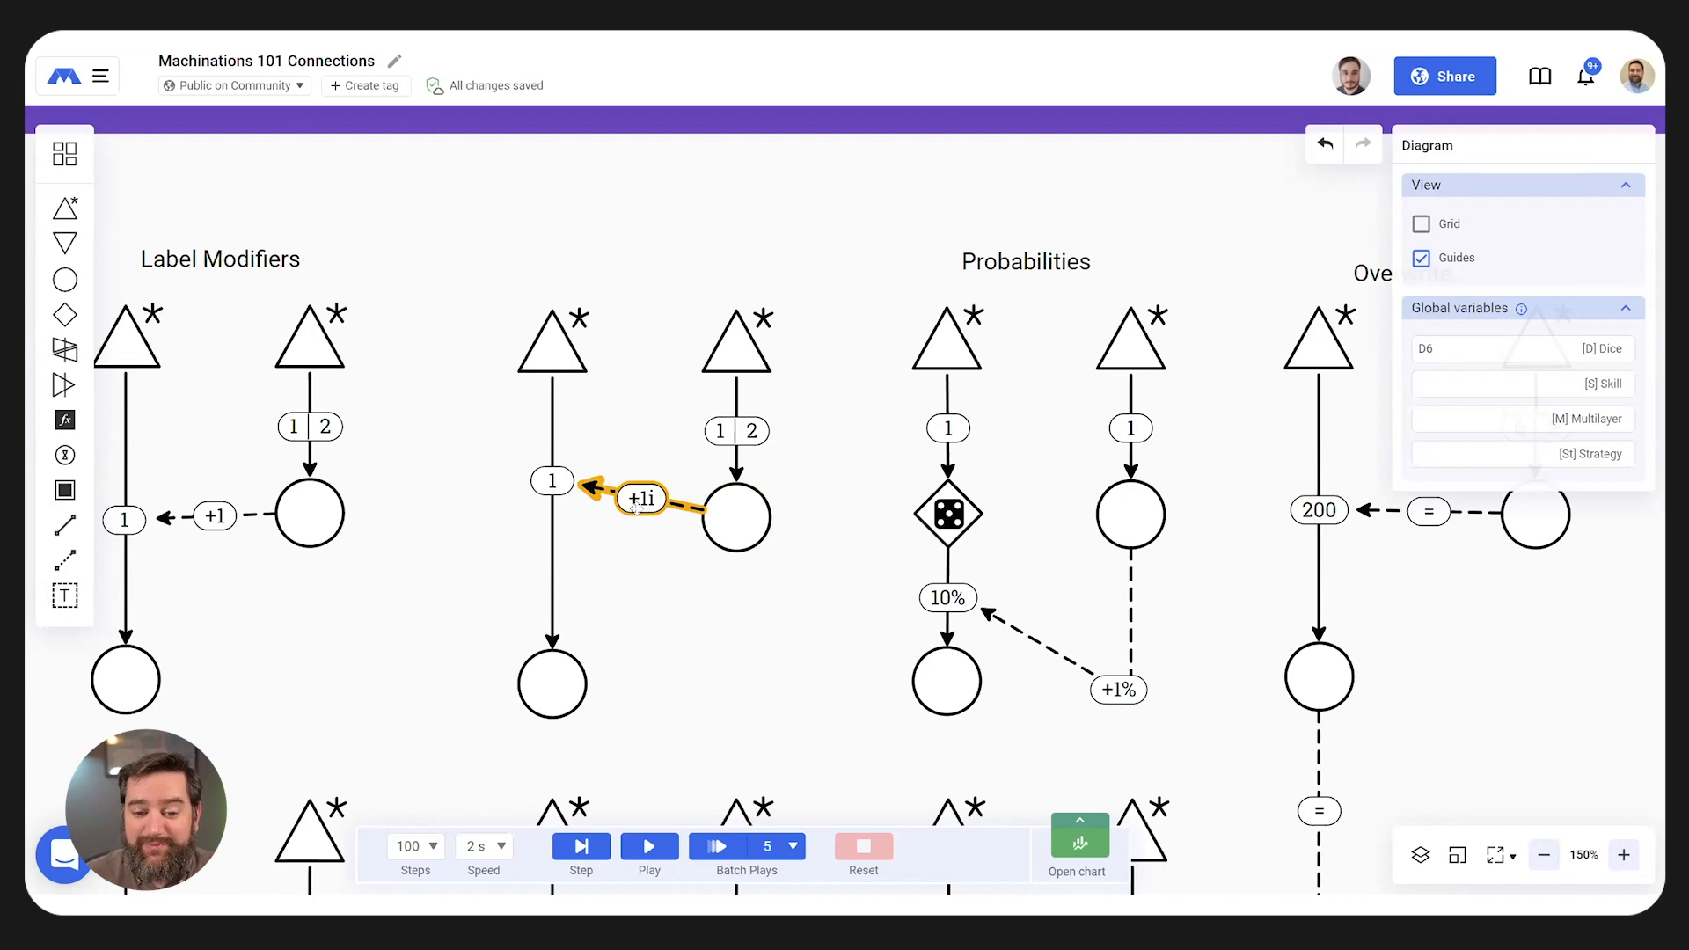
- Run the simulation to observe the +1i and -1i interval modifiers and the examples combining +1 with +1i
{"action": "left_click", "coordinate": [649, 846]}
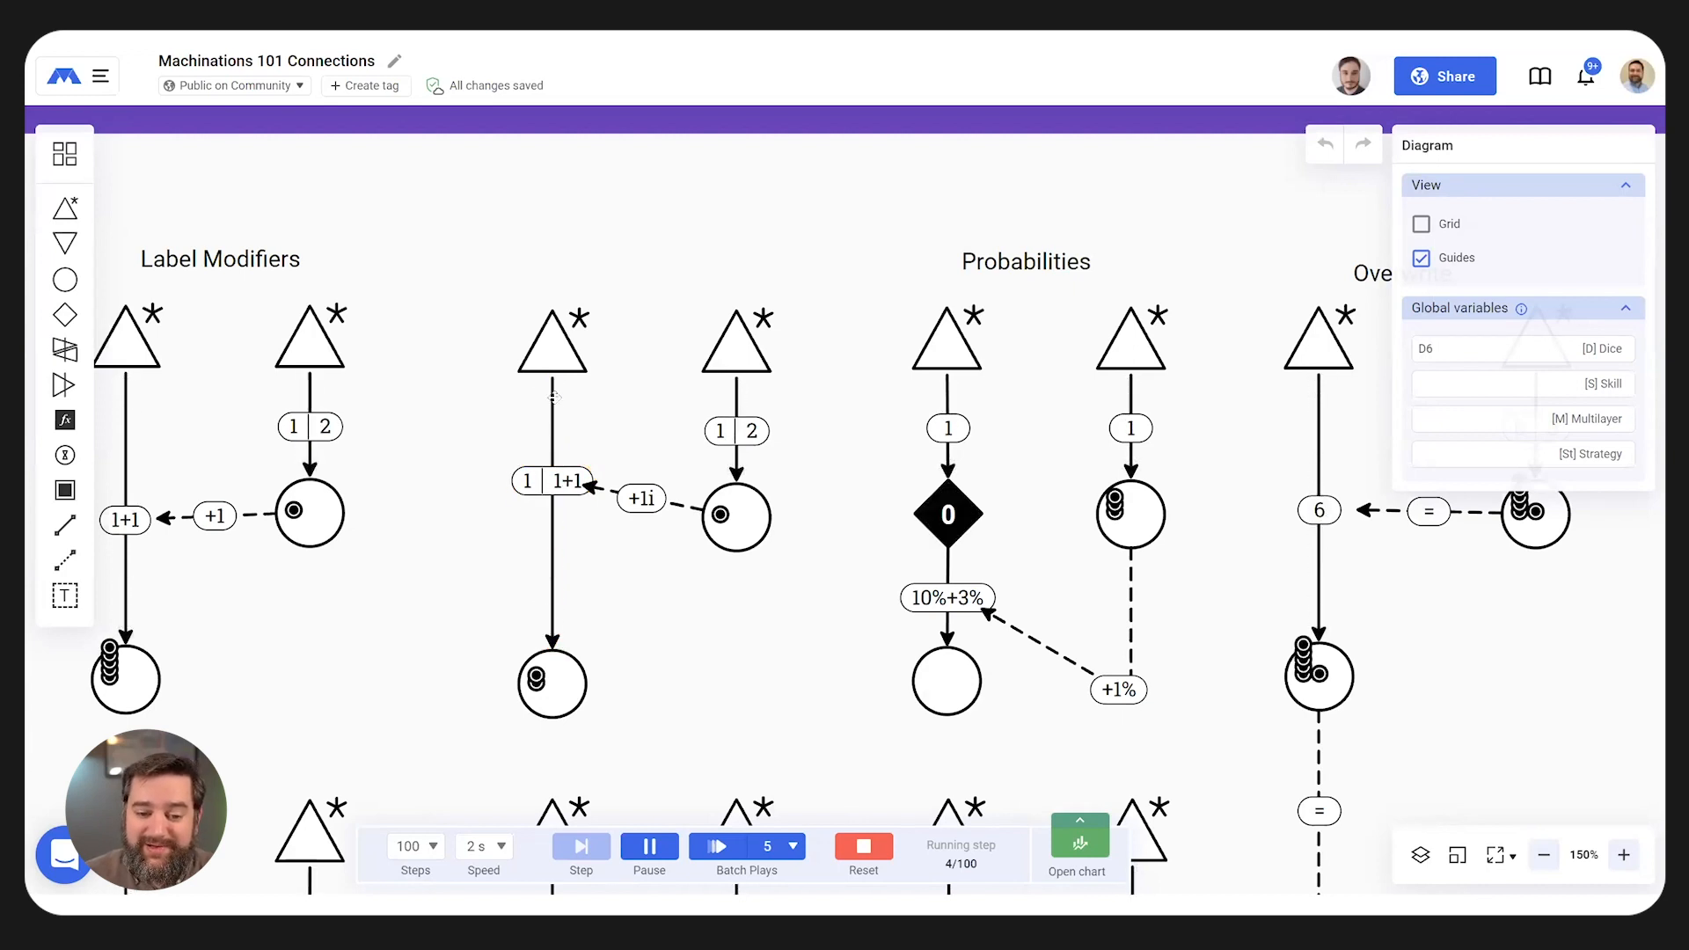
{"action": "scroll", "coordinate": [643, 621], "scroll_direction": "down", "scroll_amount": 5}
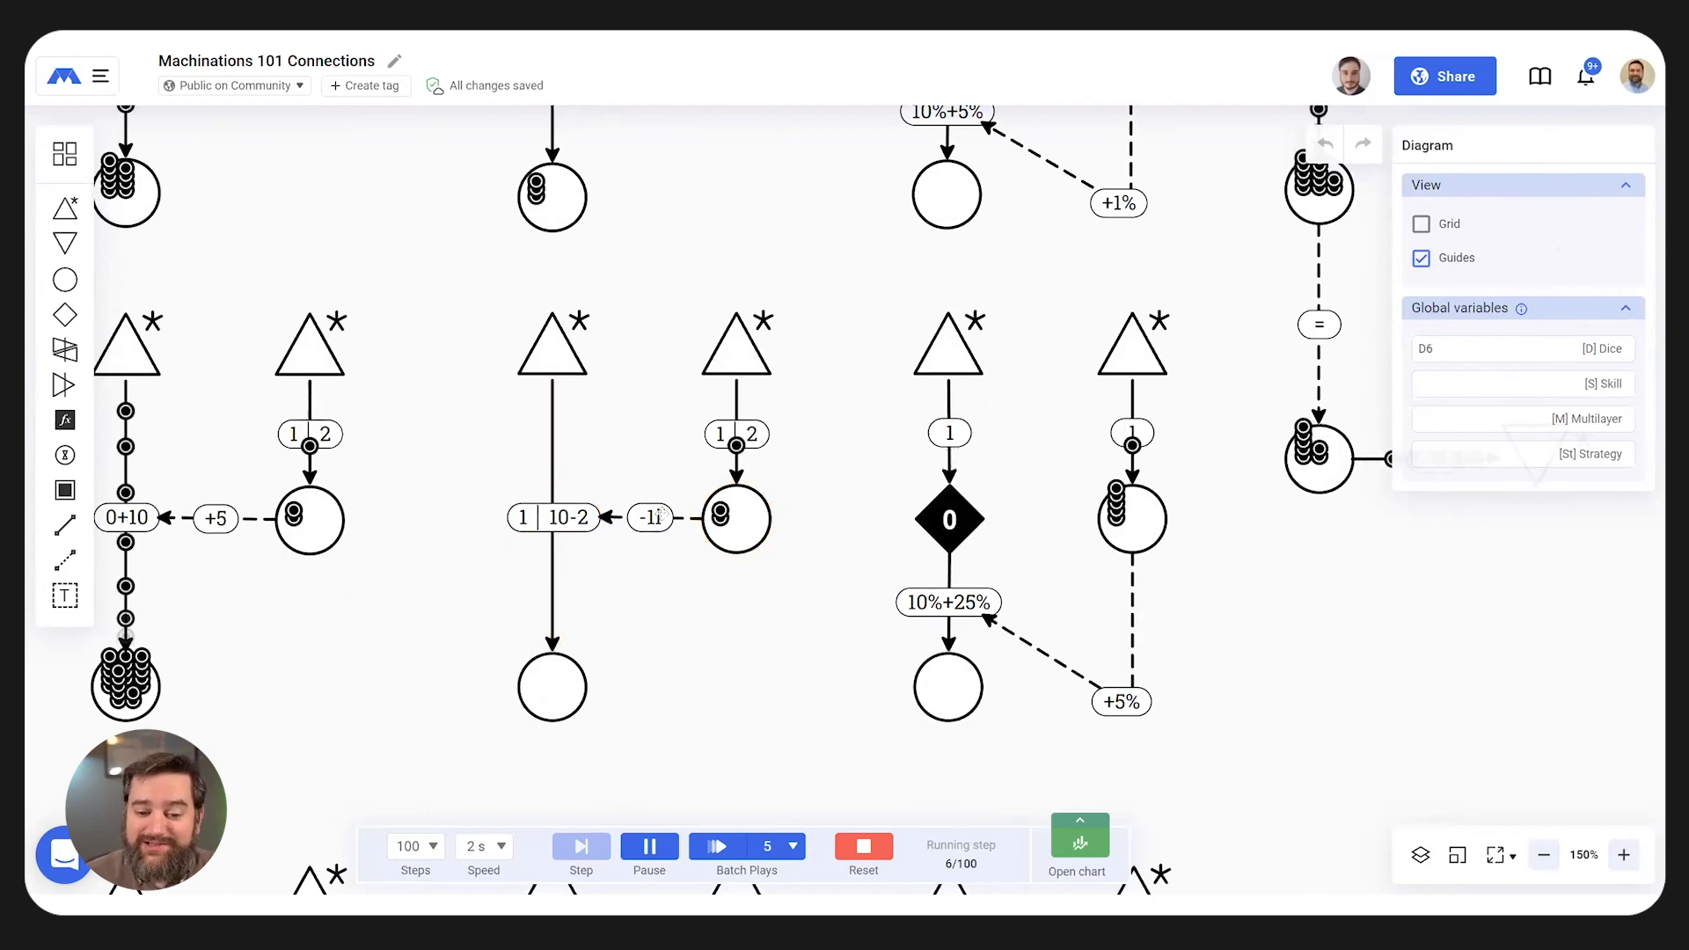
{"action": "scroll", "coordinate": [679, 557], "scroll_direction": "down", "scroll_amount": 6}
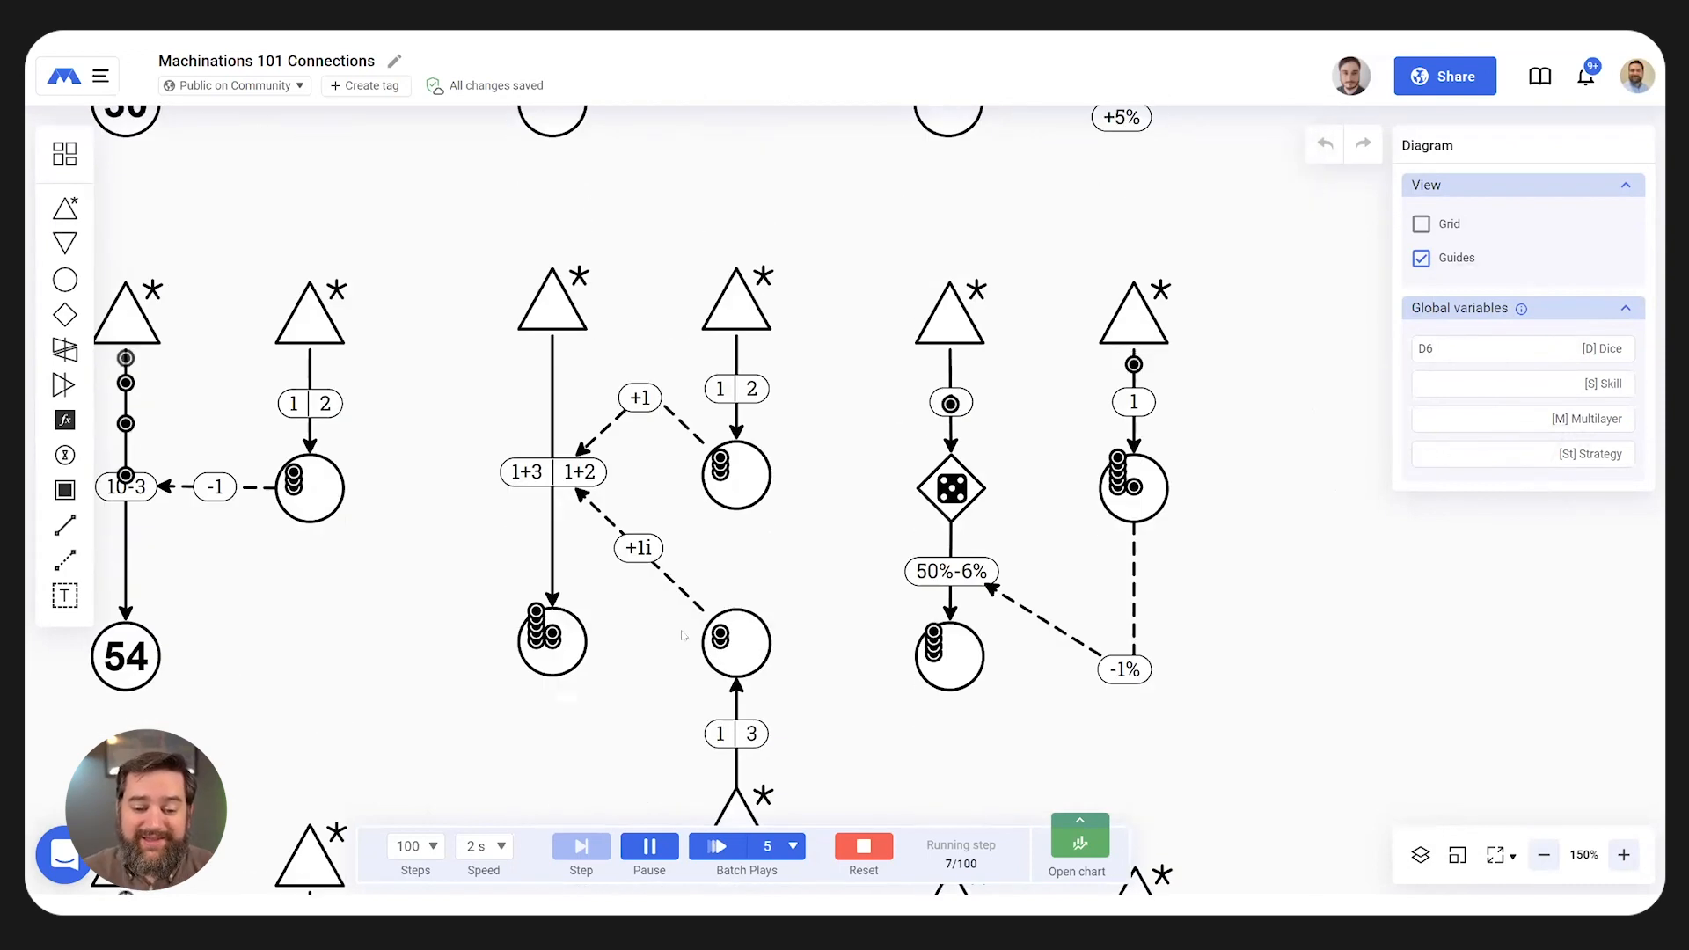
{"action": "scroll", "coordinate": [632, 458], "scroll_direction": "down", "scroll_amount": 1}
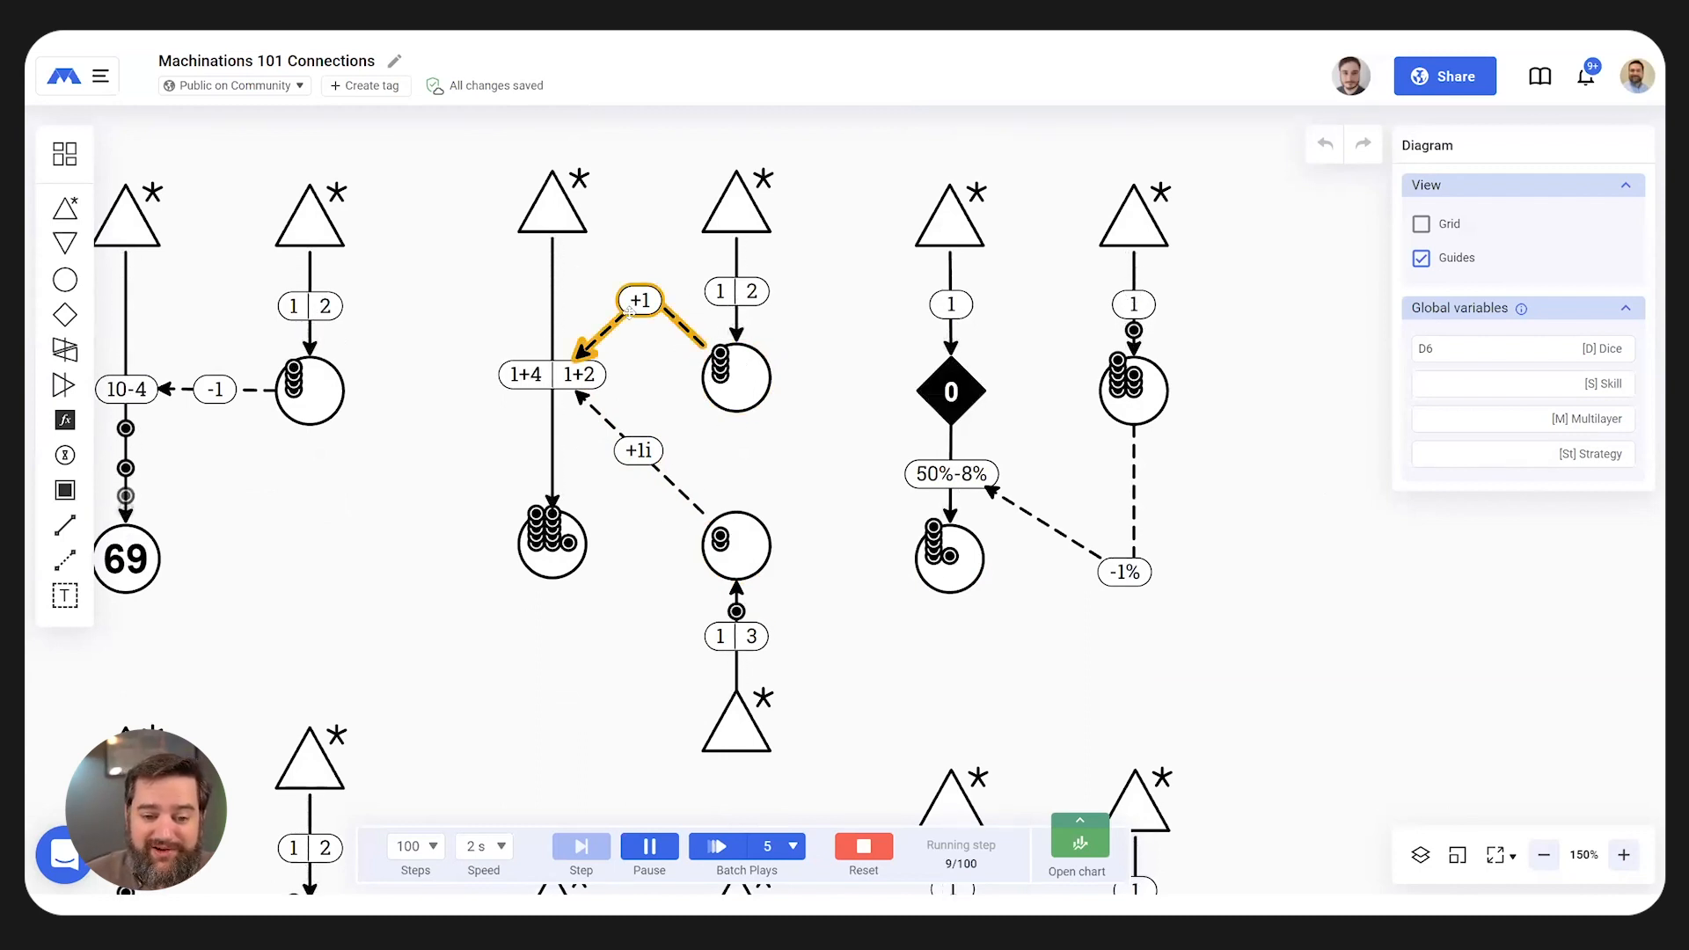
{"action": "scroll", "coordinate": [572, 387], "scroll_direction": "down", "scroll_amount": 5}
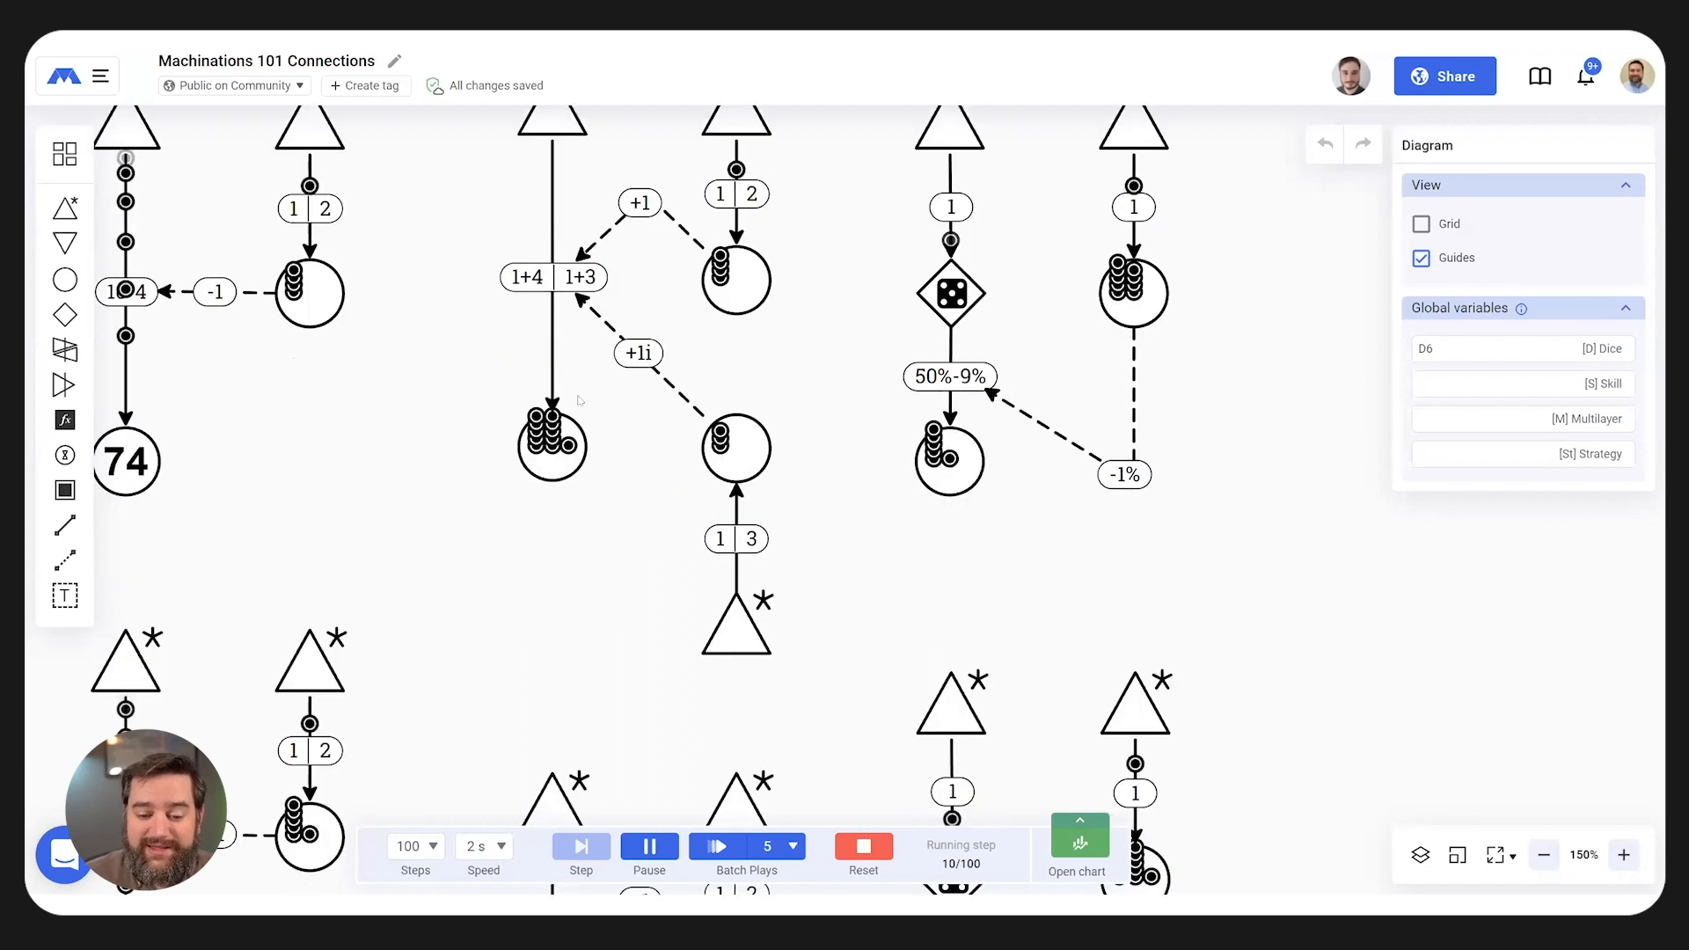
{"action": "scroll", "coordinate": [579, 401], "scroll_direction": "down", "scroll_amount": 2}
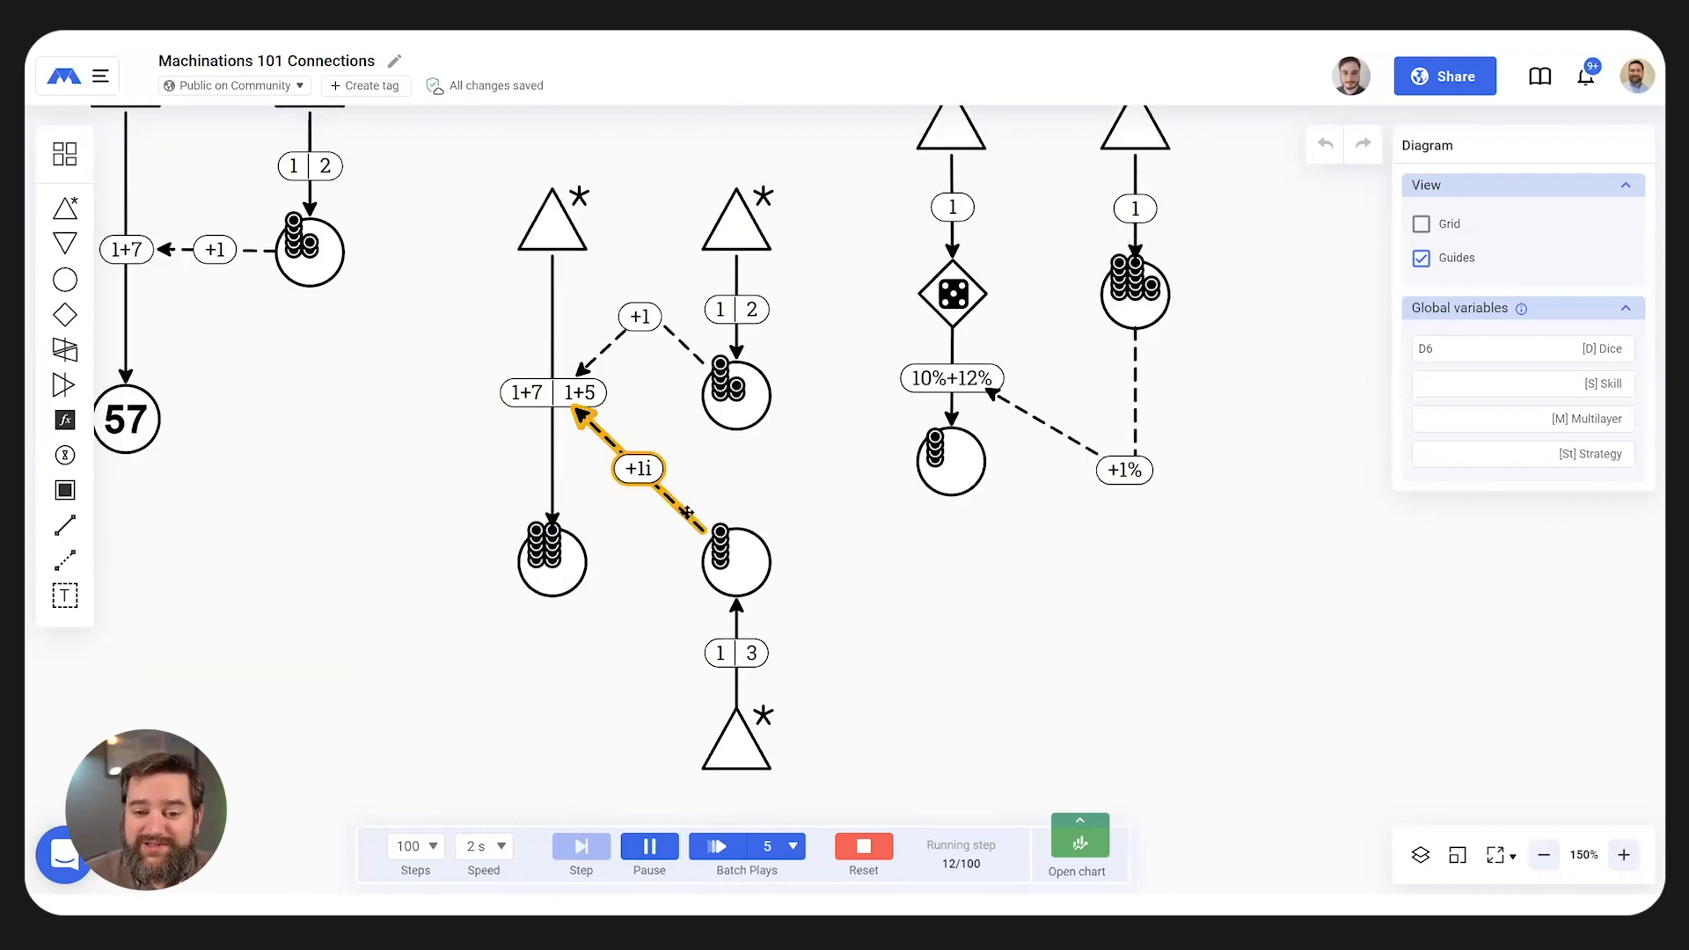
{"action": "scroll", "coordinate": [686, 512], "scroll_direction": "down", "scroll_amount": 3}
{"action": "scroll", "coordinate": [687, 514], "scroll_direction": "up", "scroll_amount": 15}
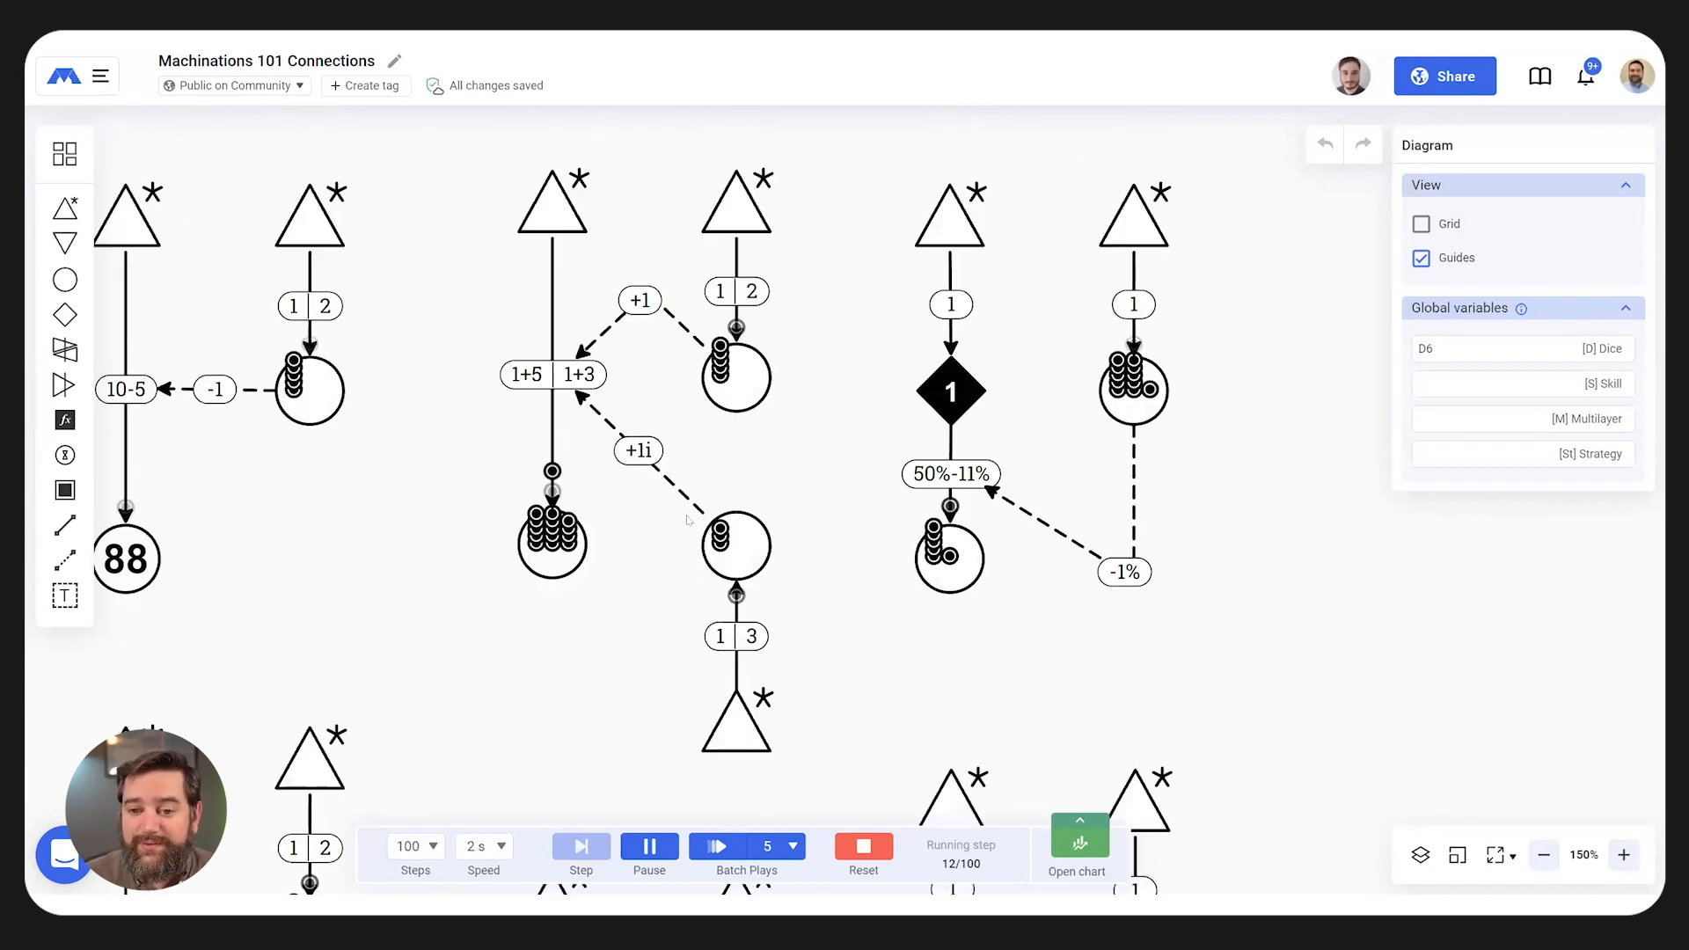
- Examine the Probabilities examples in the running simulation, with +1%, +5% and -1% modifiers on the gate outputs
{"action": "scroll", "coordinate": [688, 521], "scroll_direction": "down", "scroll_amount": 8}
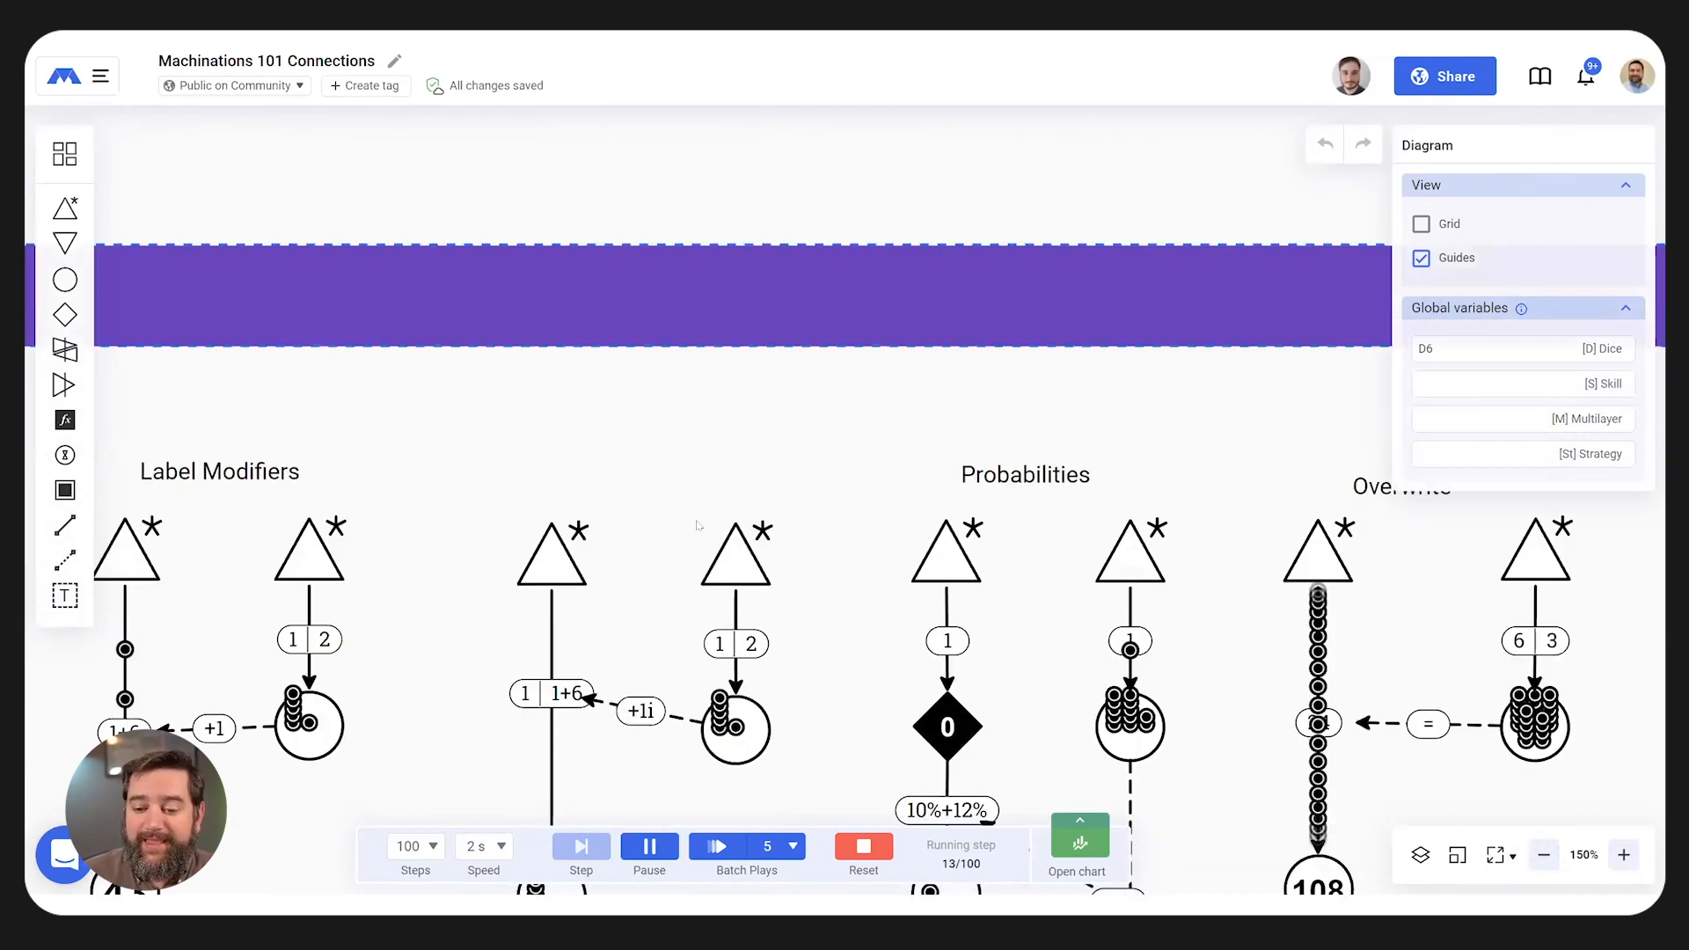
{"action": "scroll", "coordinate": [824, 505], "scroll_direction": "right", "scroll_amount": 5}
{"action": "scroll", "coordinate": [824, 505], "scroll_direction": "down", "scroll_amount": 3}
{"action": "scroll", "coordinate": [823, 505], "scroll_direction": "right", "scroll_amount": 1}
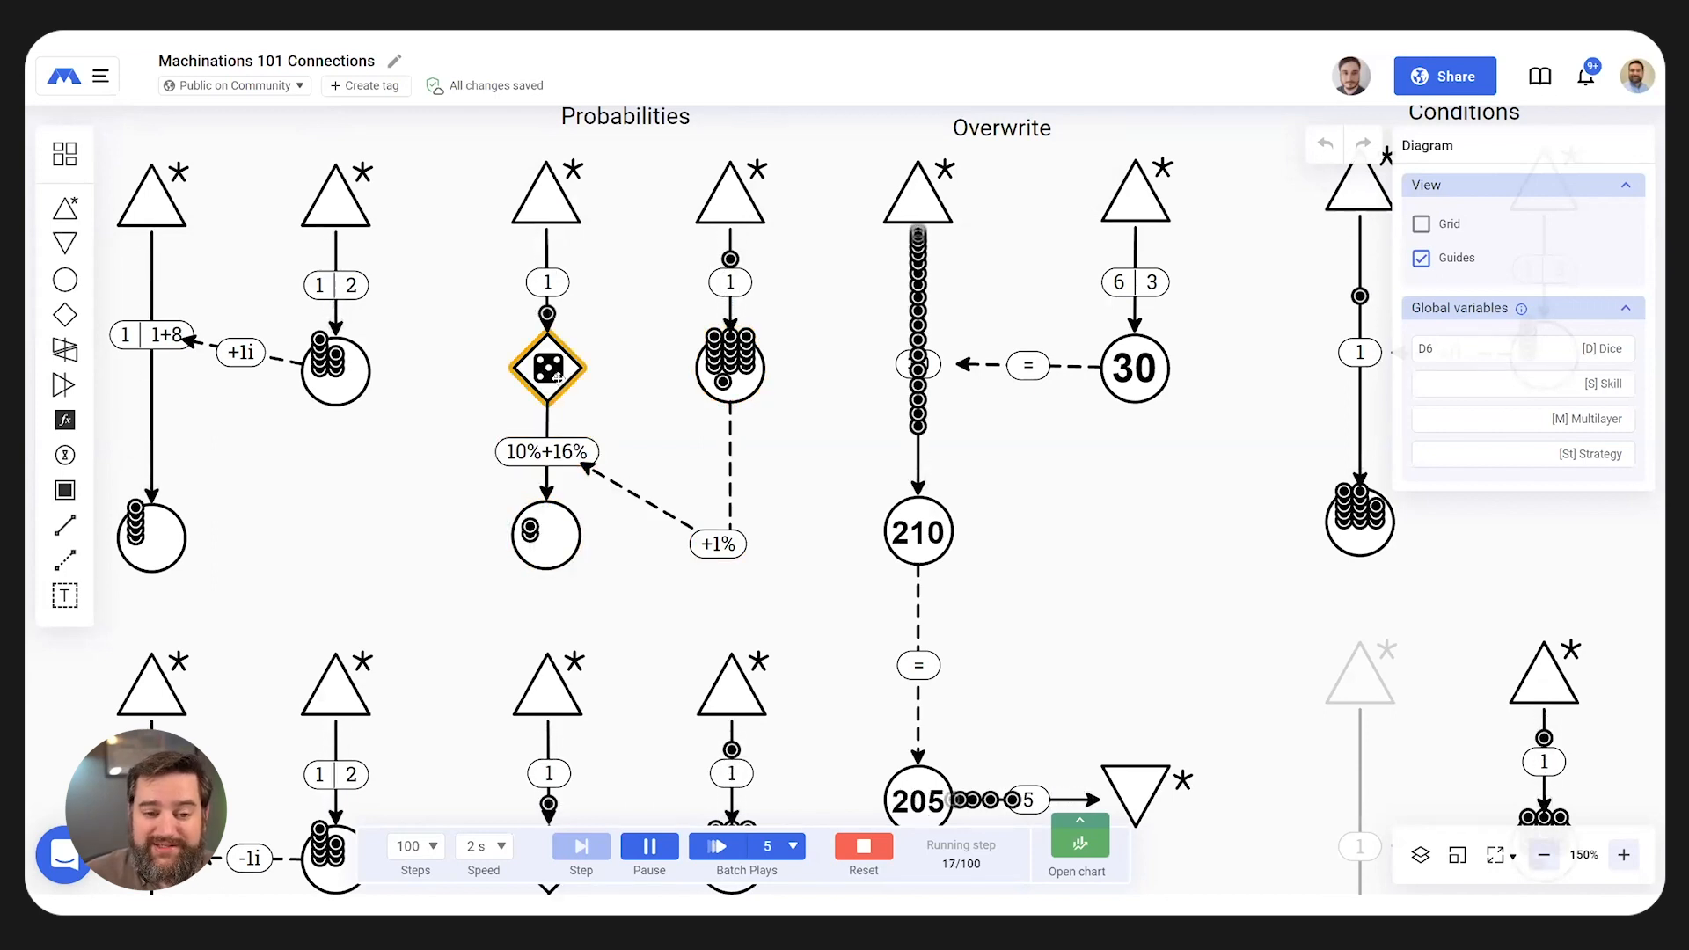
{"action": "scroll", "coordinate": [616, 546], "scroll_direction": "down", "scroll_amount": 5}
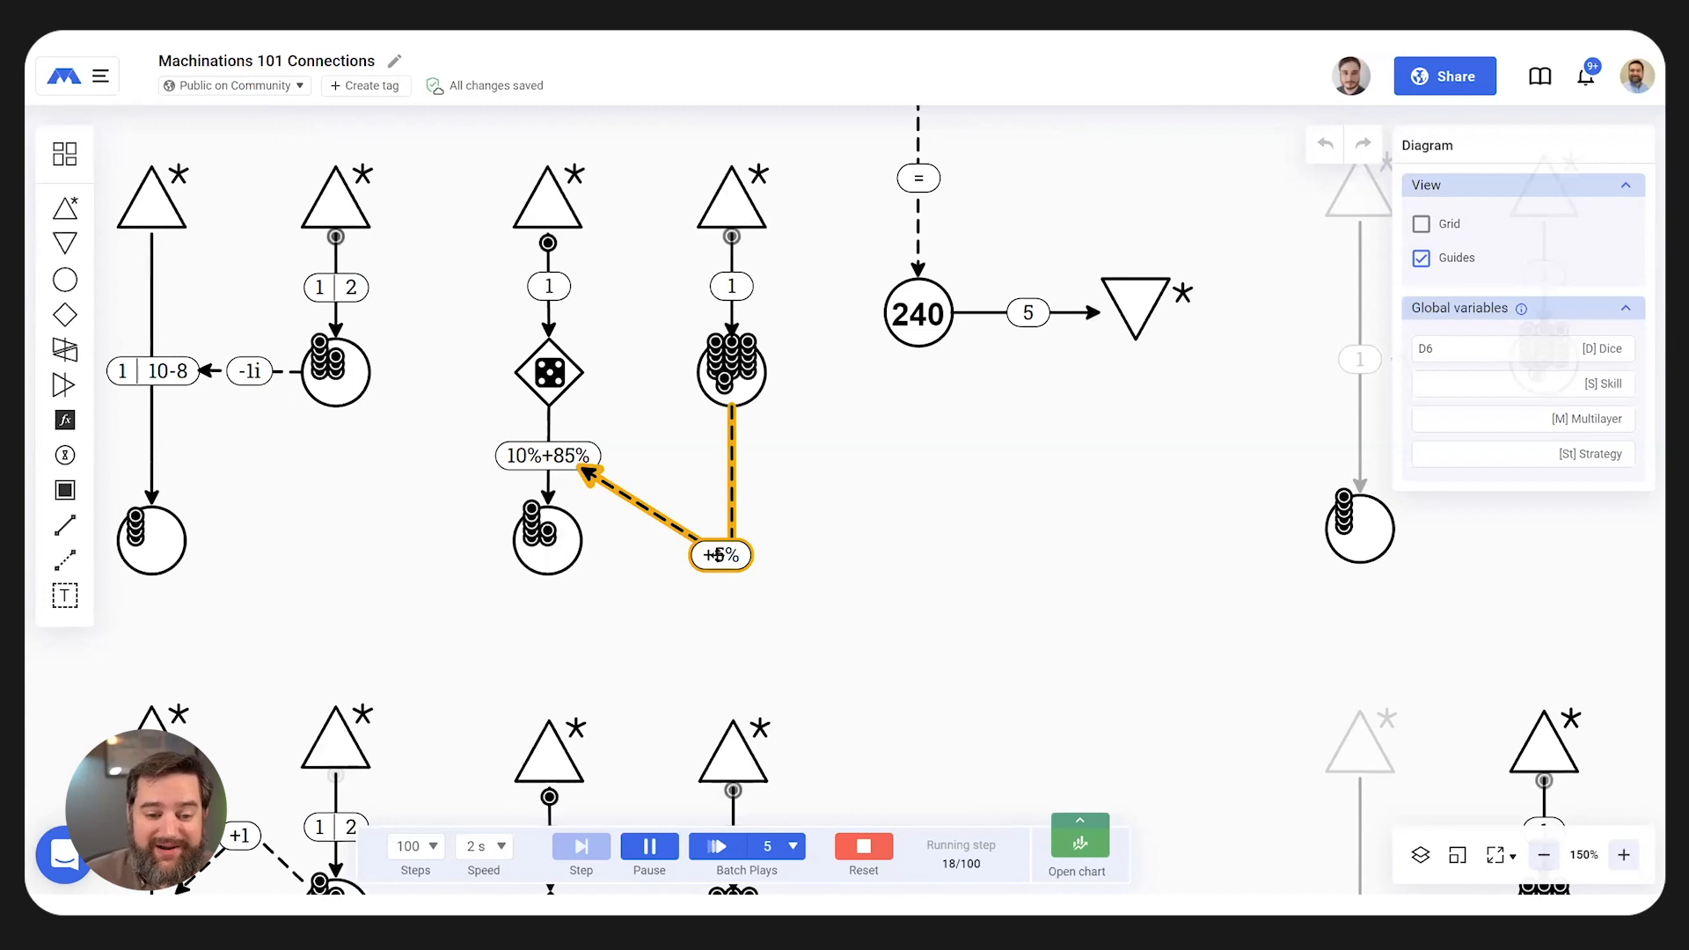
{"action": "scroll", "coordinate": [718, 555], "scroll_direction": "down", "scroll_amount": 7}
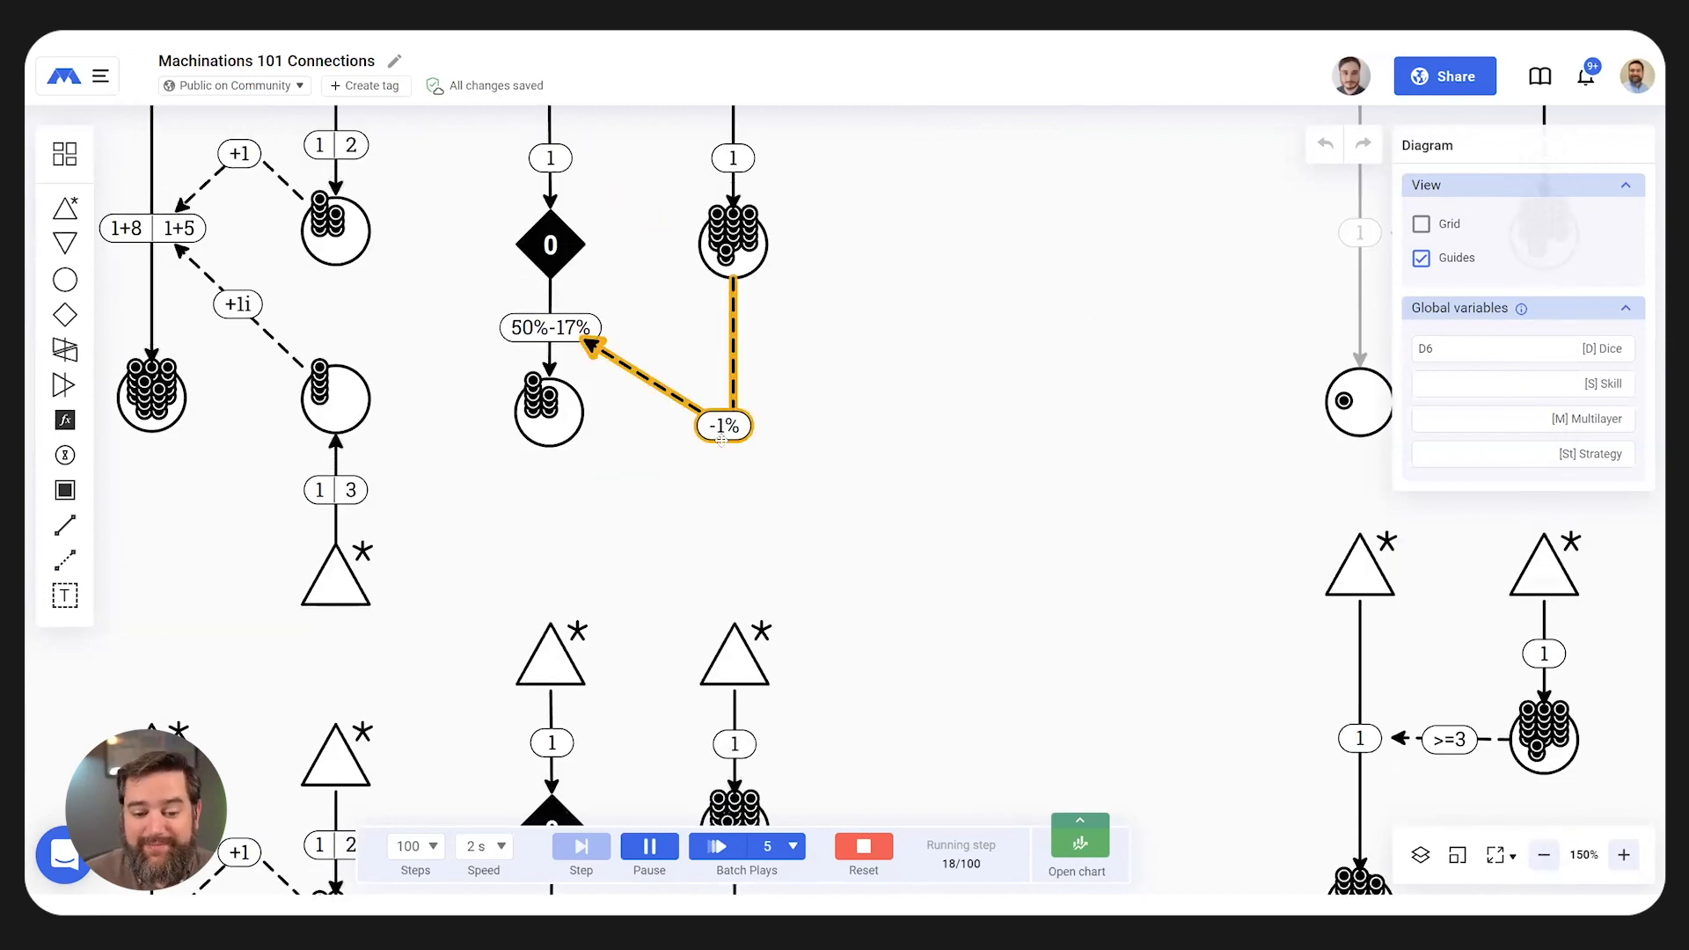
{"action": "scroll", "coordinate": [722, 440], "scroll_direction": "down", "scroll_amount": 5}
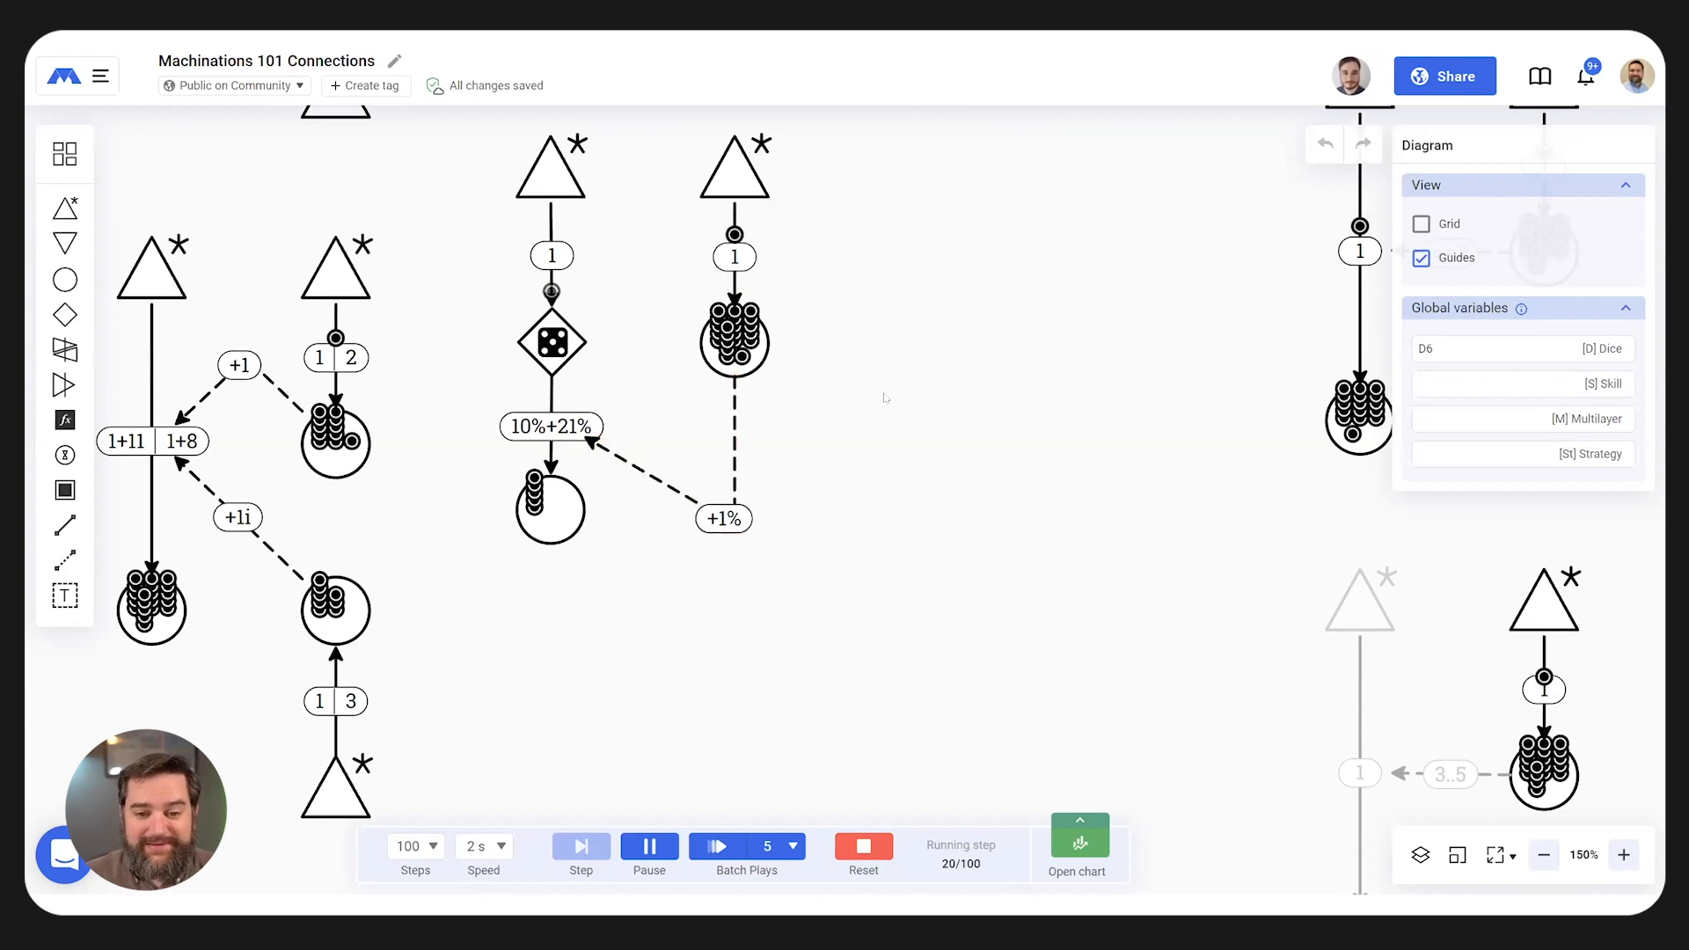
- Examine the Overwrite example in the running simulation, select its "=" state connection, and reset the simulation
{"action": "scroll", "coordinate": [877, 426], "scroll_direction": "up", "scroll_amount": 3}
{"action": "scroll", "coordinate": [880, 432], "scroll_direction": "up", "scroll_amount": 11}
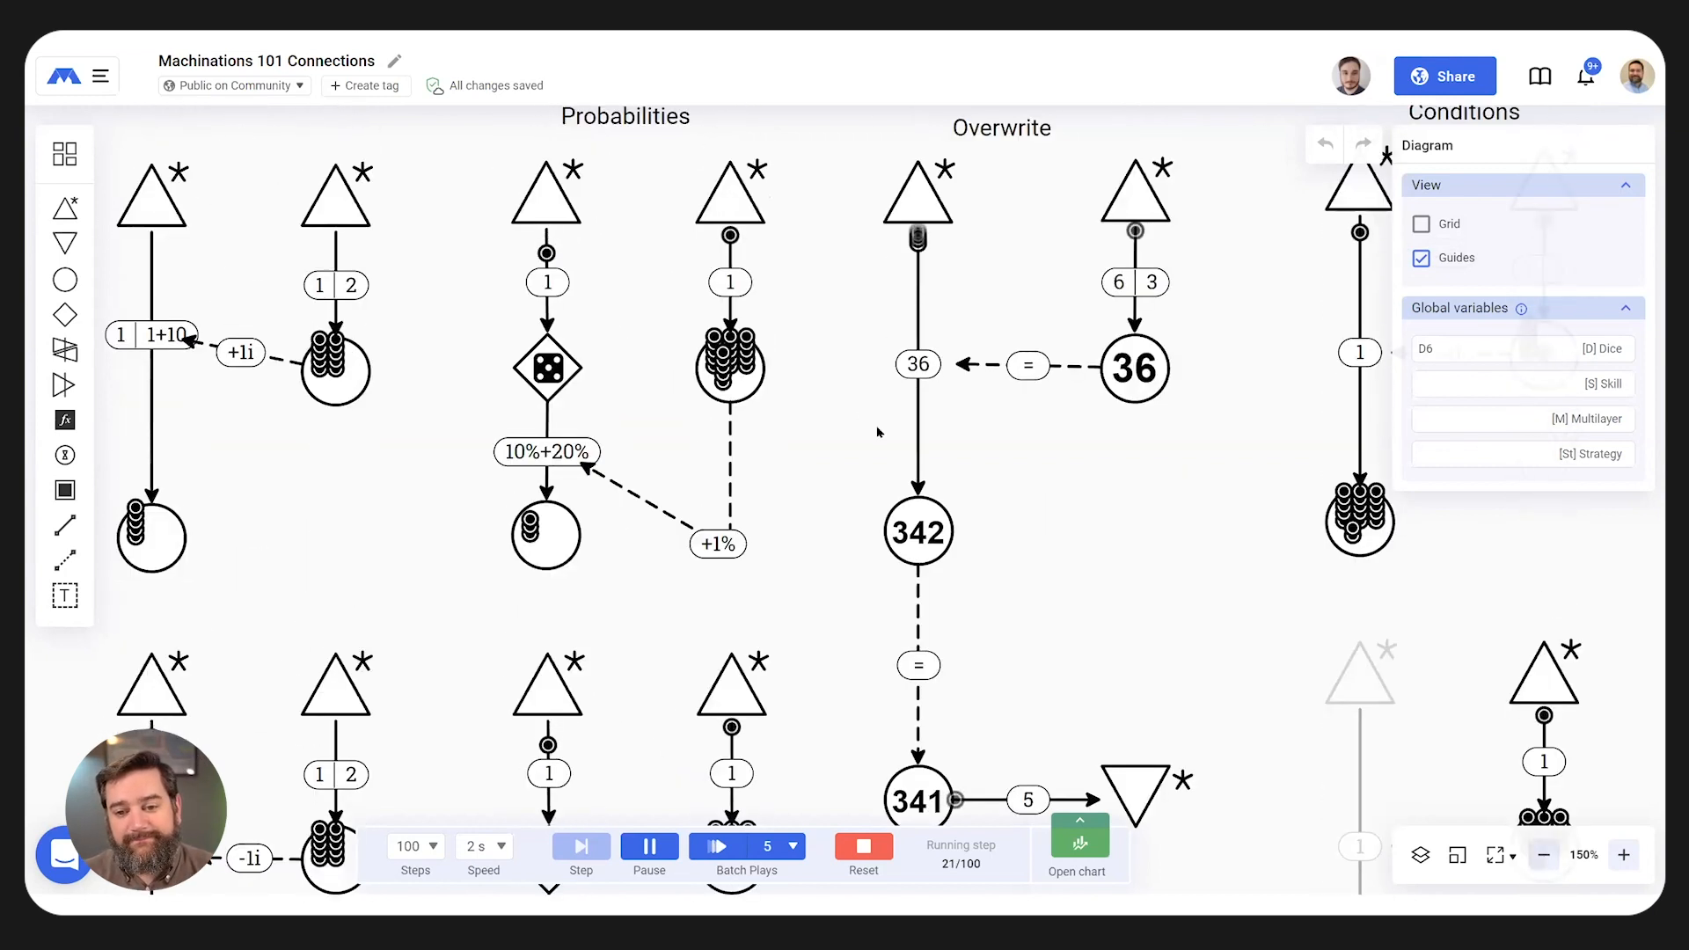
{"action": "left_click_drag", "start_coordinate": [1183, 629], "coordinate": [914, 415]}
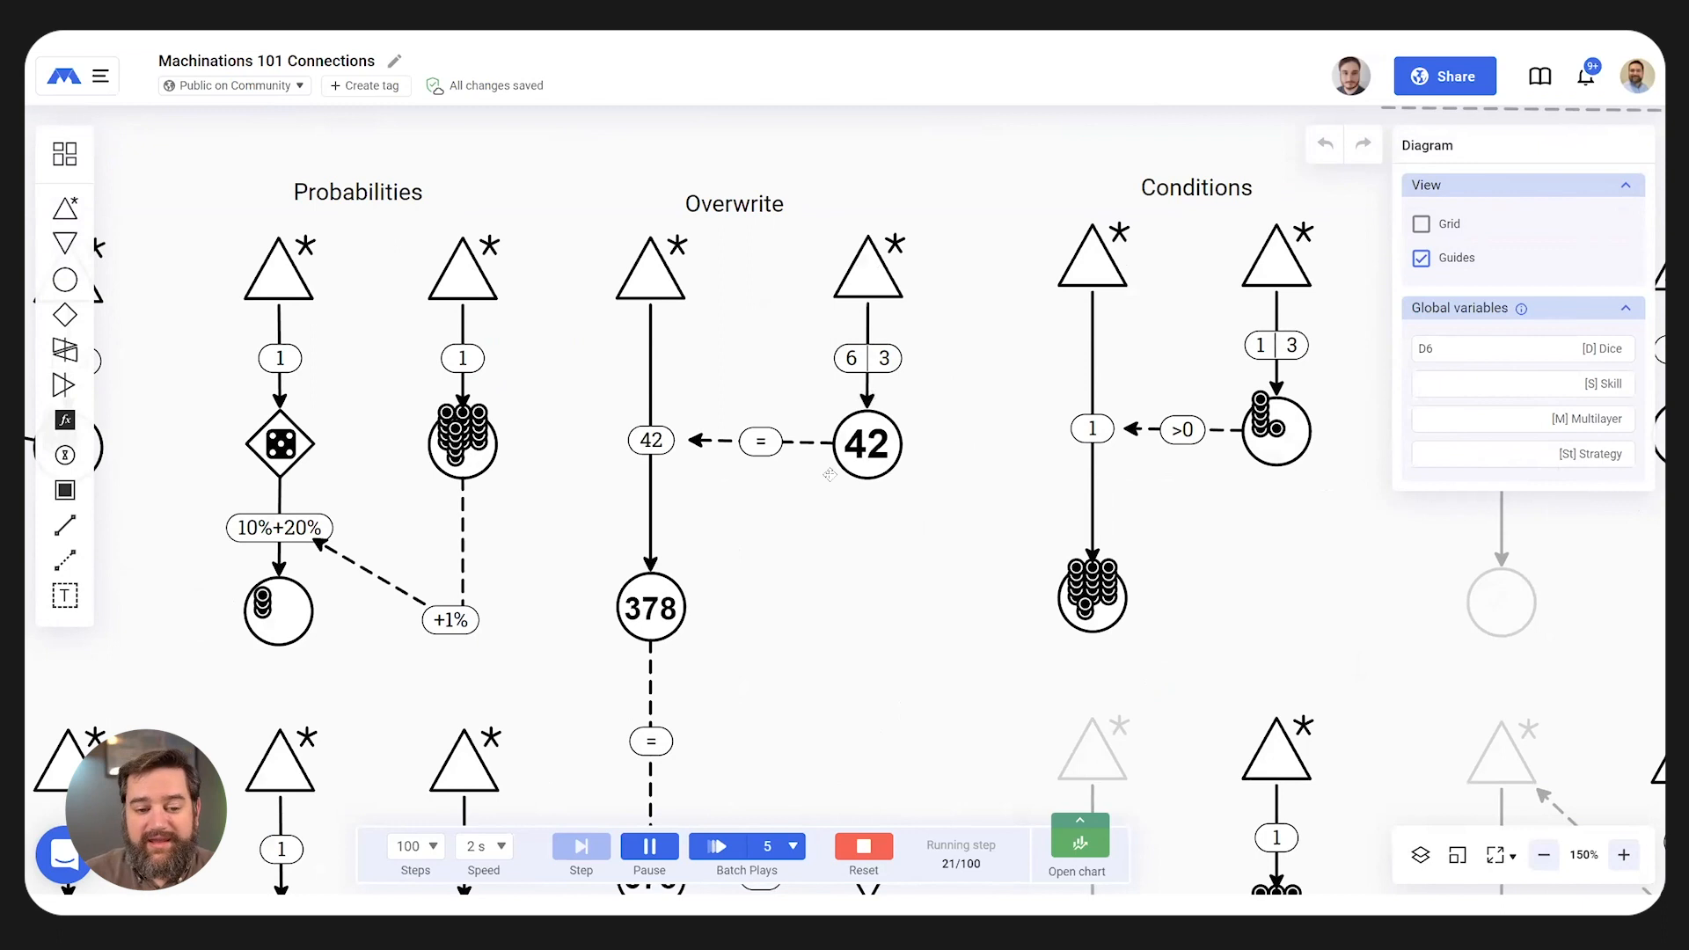
{"action": "left_click", "coordinate": [431, 635]}
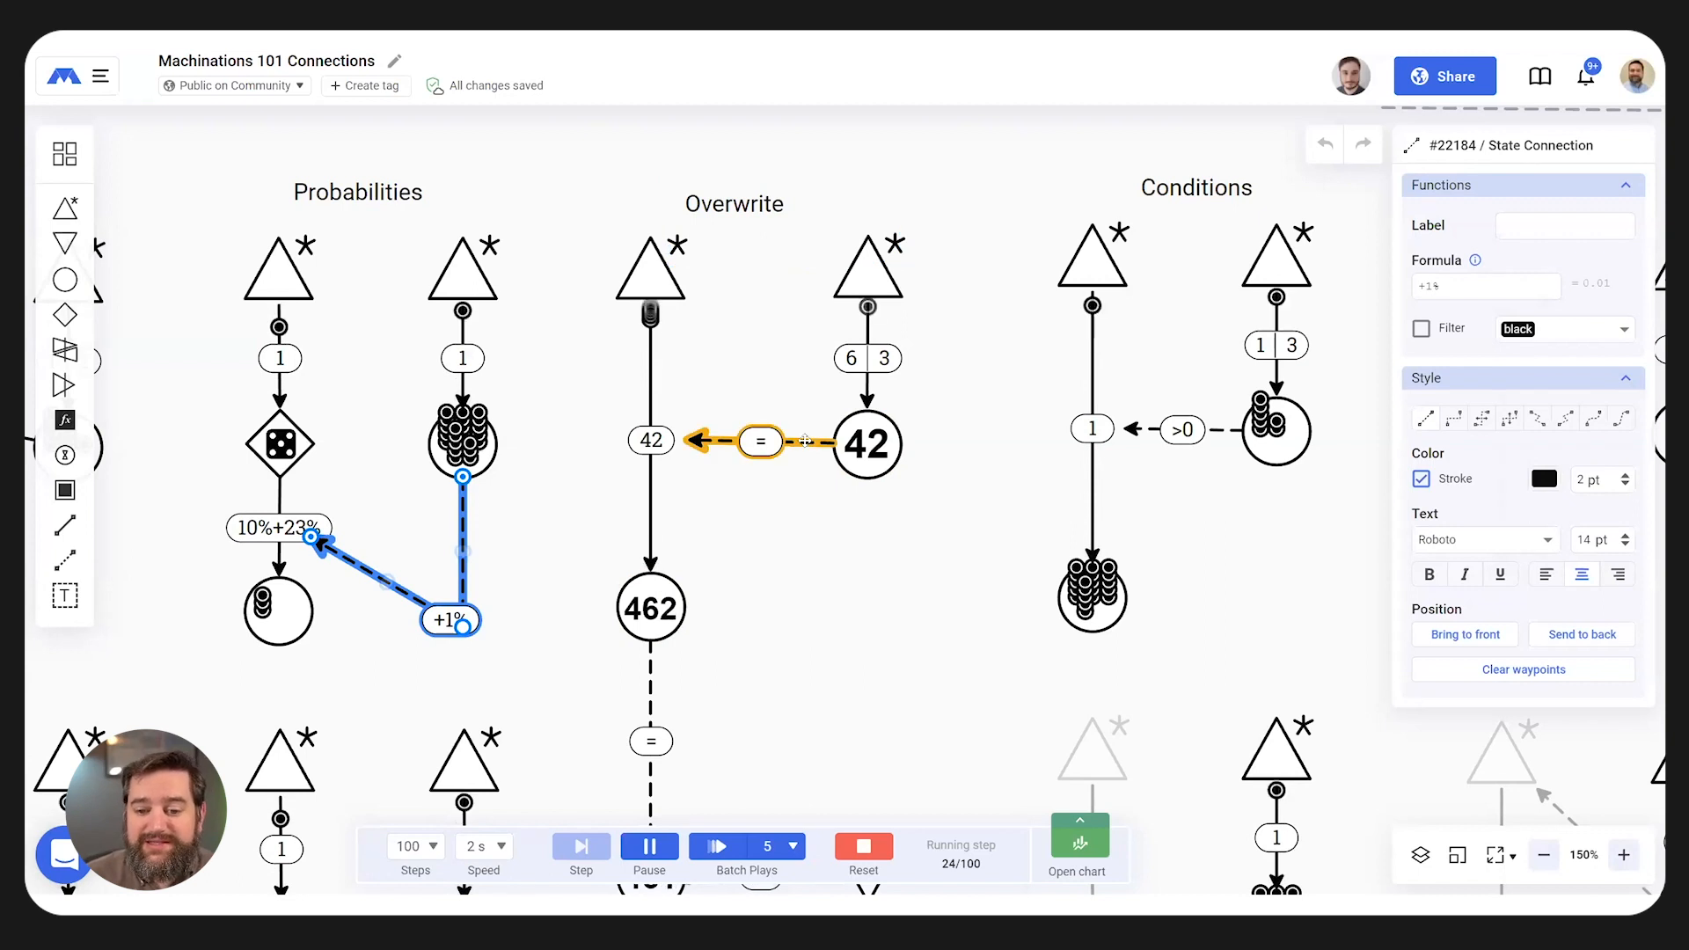
{"action": "left_click", "coordinate": [805, 441]}
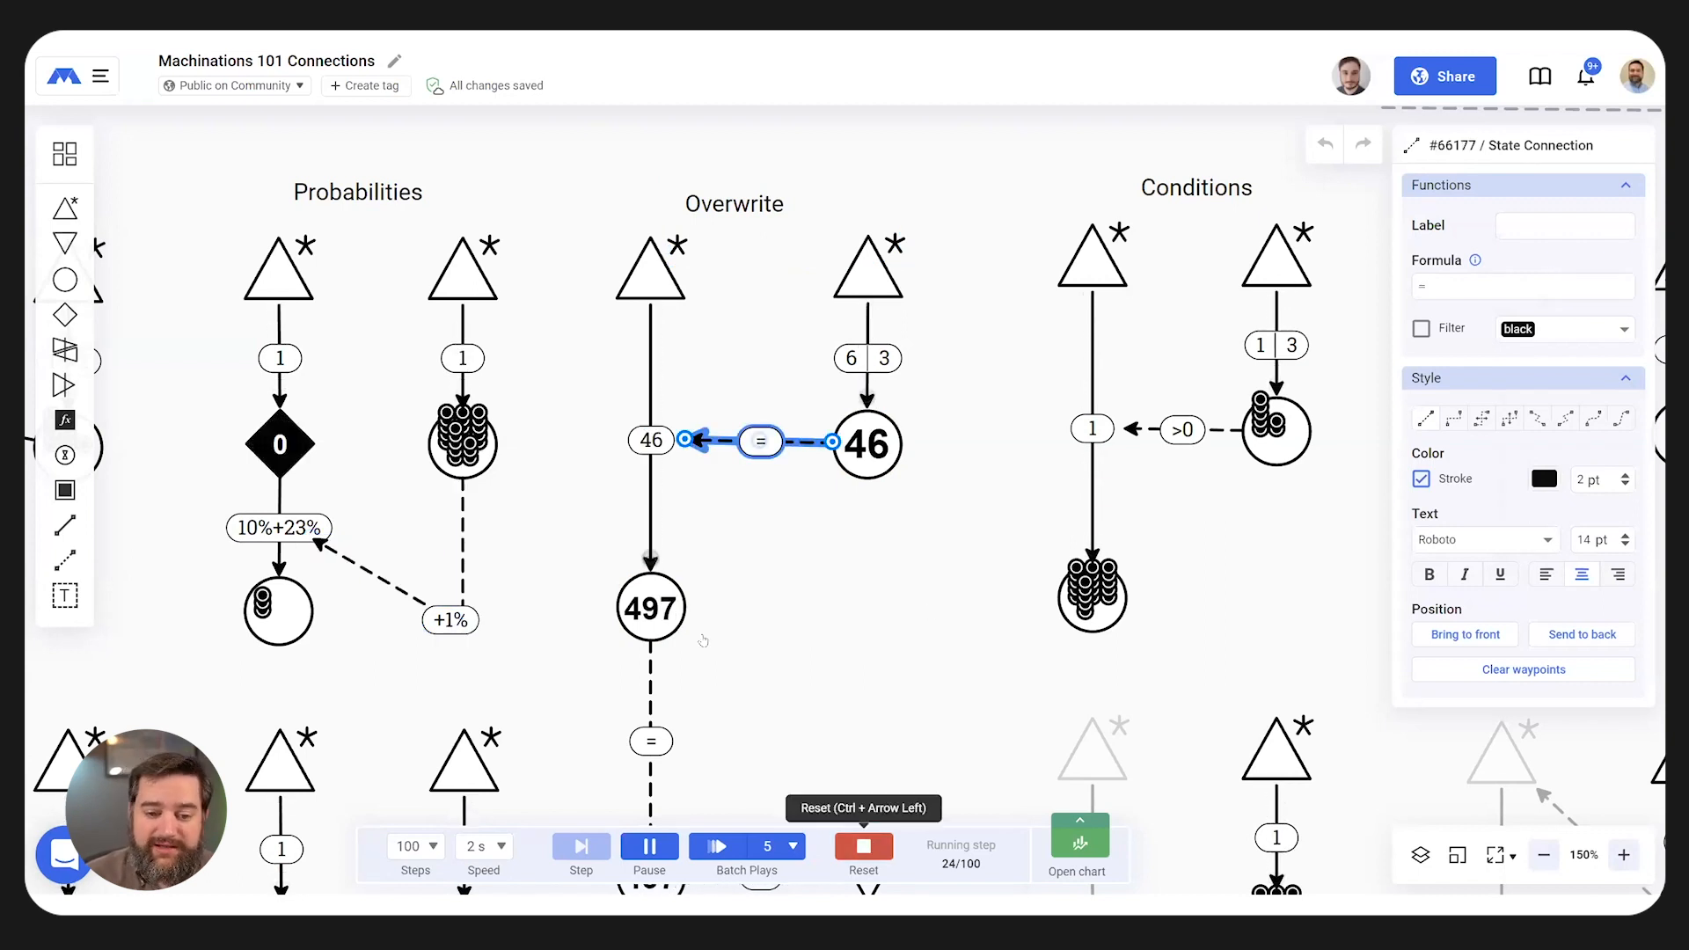
{"action": "key", "text": "ctrl+Left"}
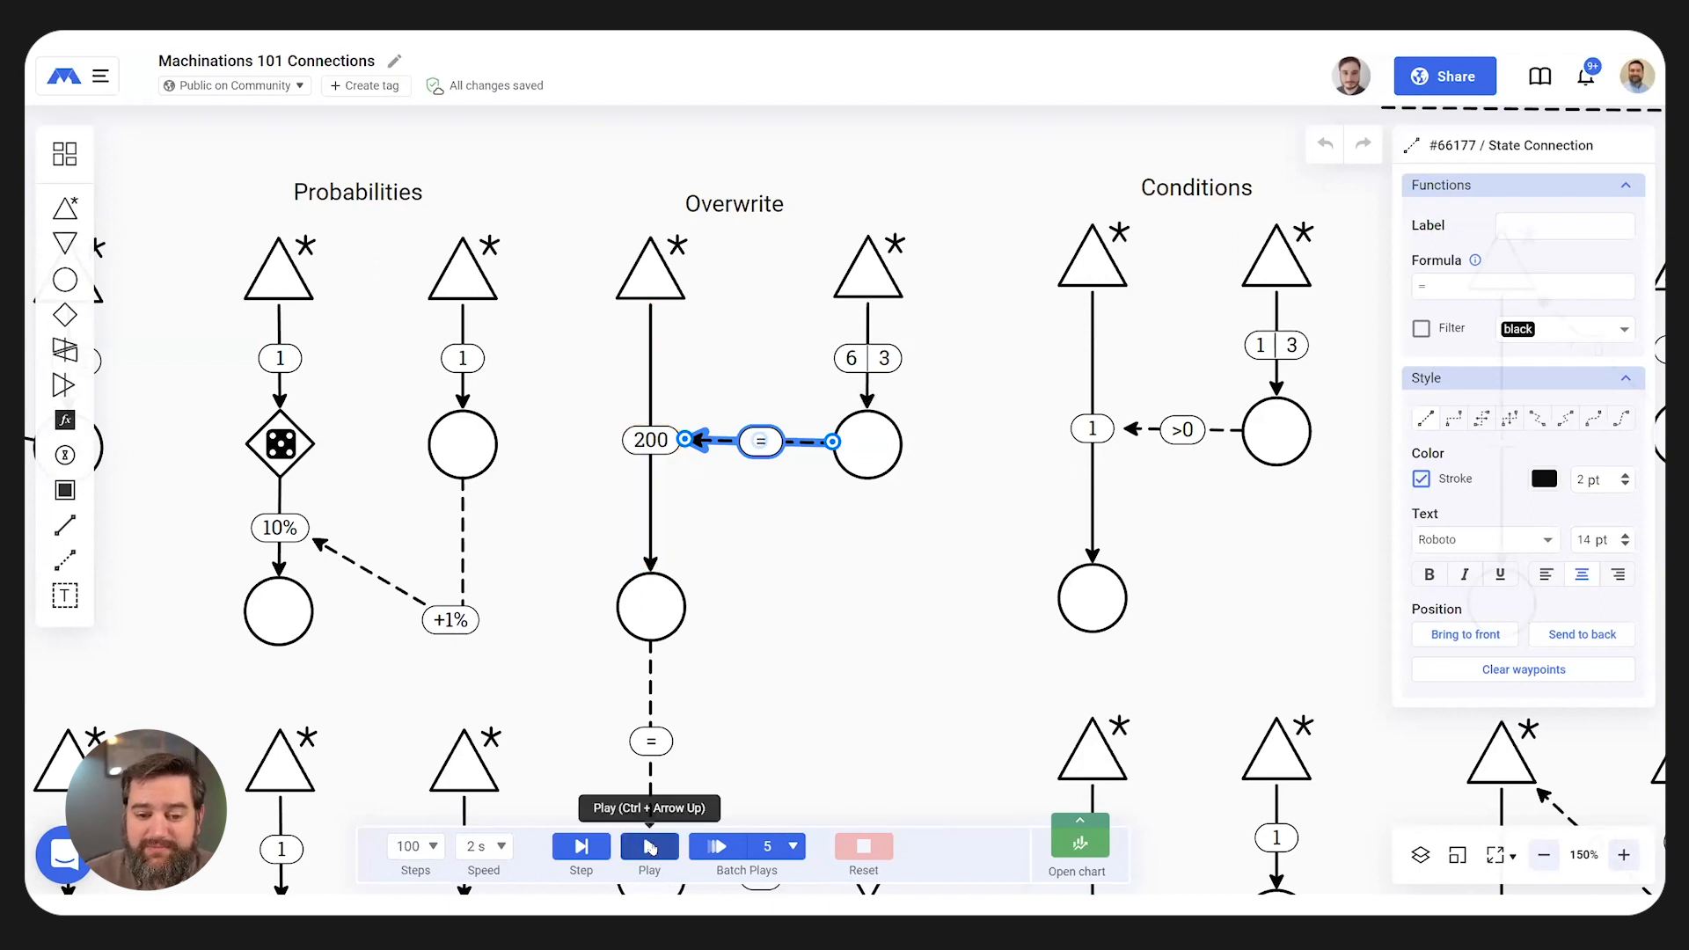
- Run the simulation to observe both "=" Overwrite connections, onto the resource rate and between the pools, and reset it at Conditions
{"action": "left_click", "coordinate": [649, 847]}
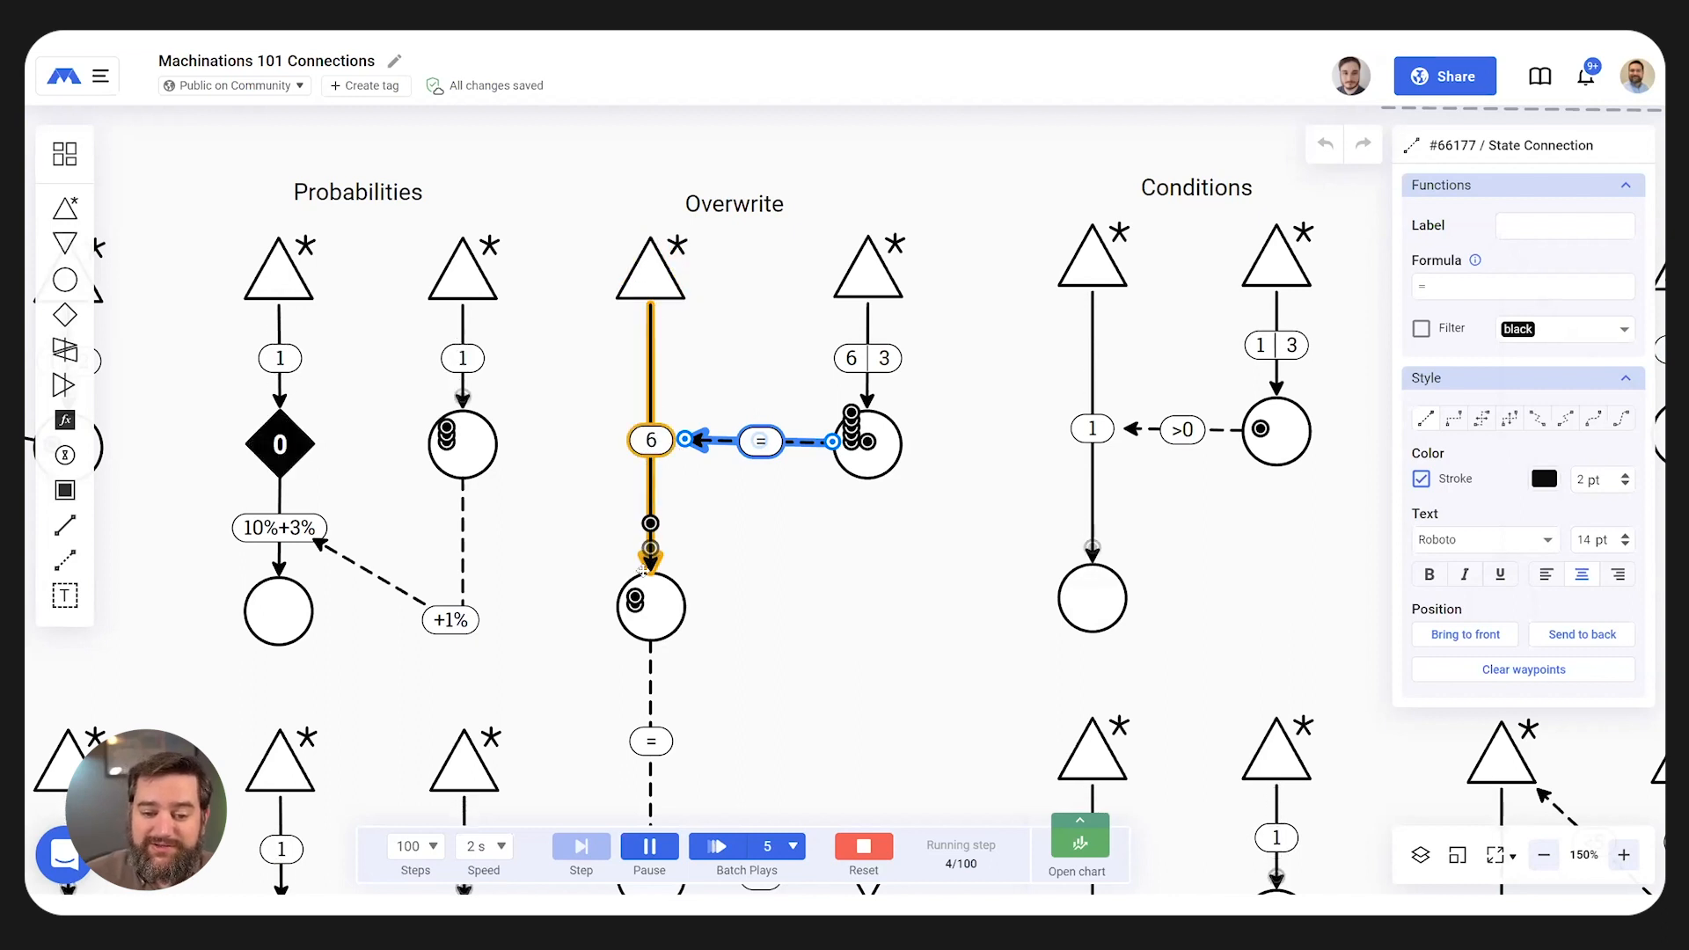
{"action": "scroll", "coordinate": [806, 559], "scroll_direction": "down", "scroll_amount": 3}
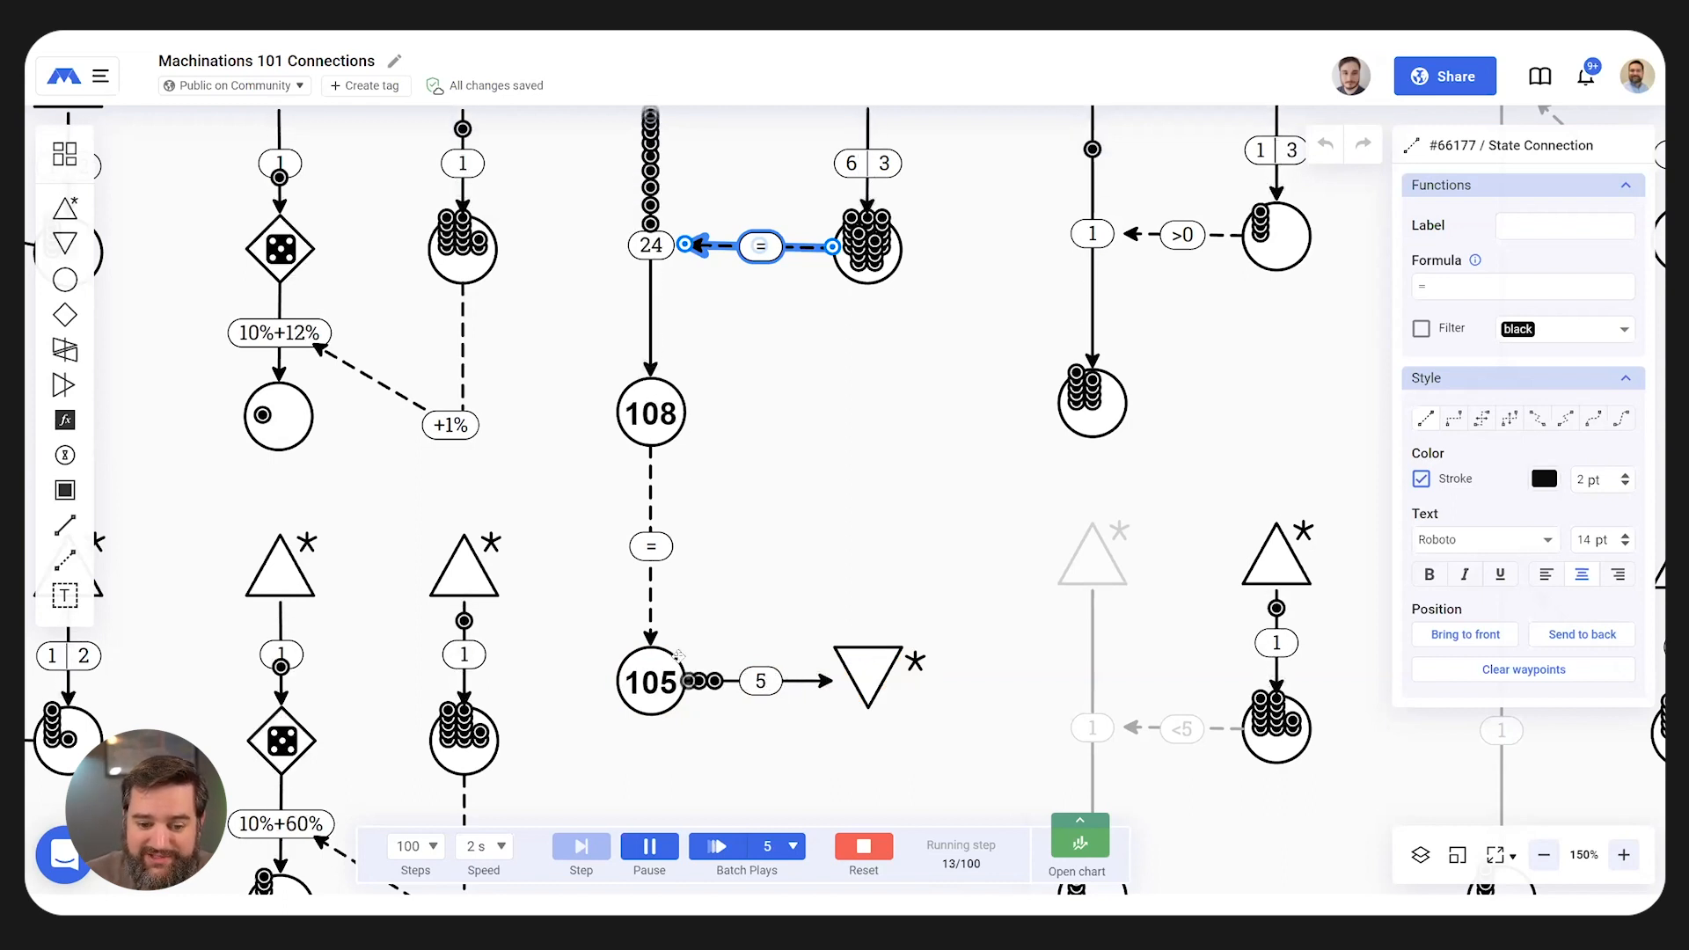
{"action": "scroll", "coordinate": [912, 672], "scroll_direction": "down", "scroll_amount": 3}
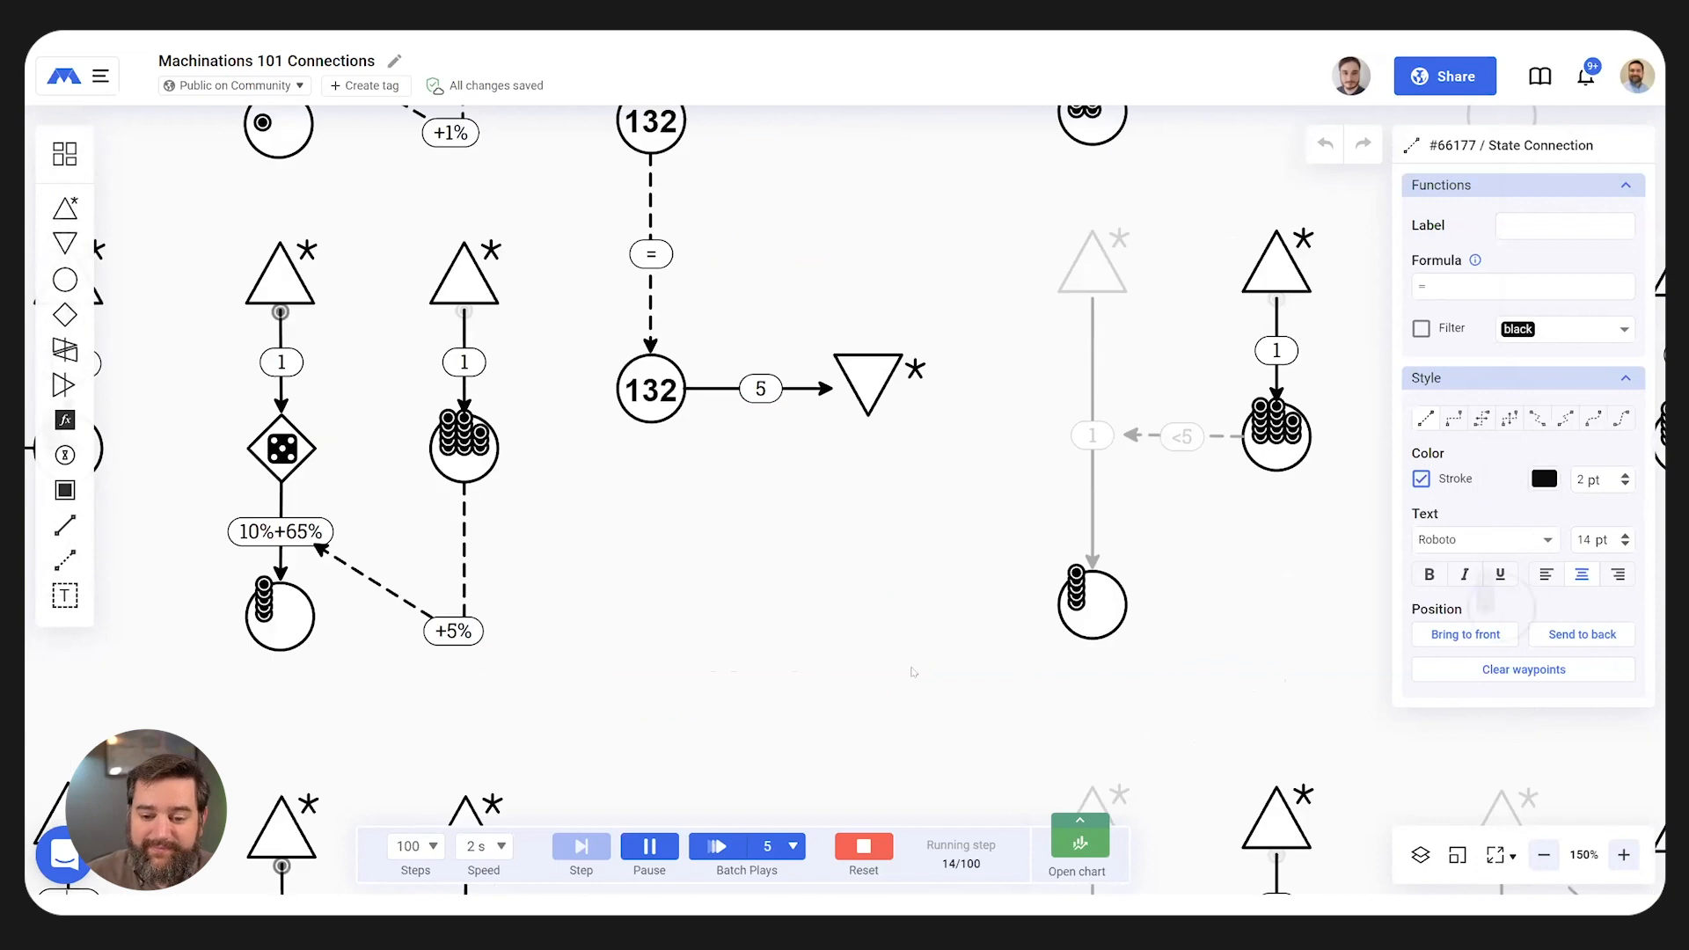
{"action": "scroll", "coordinate": [911, 665], "scroll_direction": "up", "scroll_amount": 5}
{"action": "left_click_drag", "start_coordinate": [947, 540], "coordinate": [464, 588]}
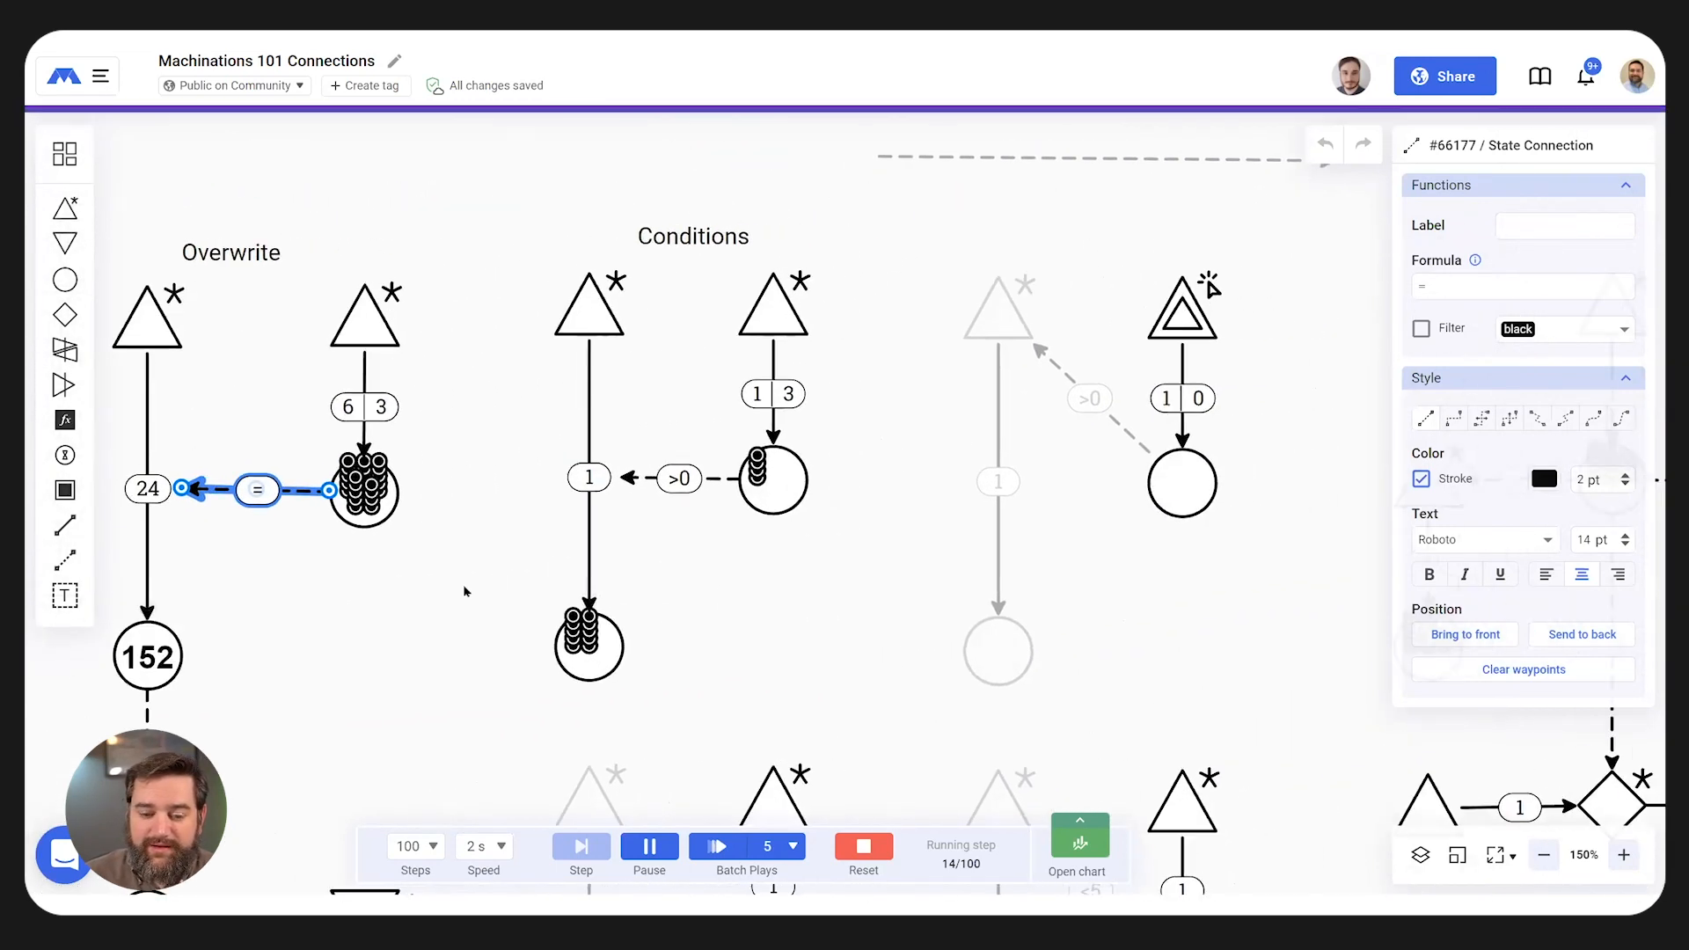
{"action": "left_click", "coordinate": [866, 848]}
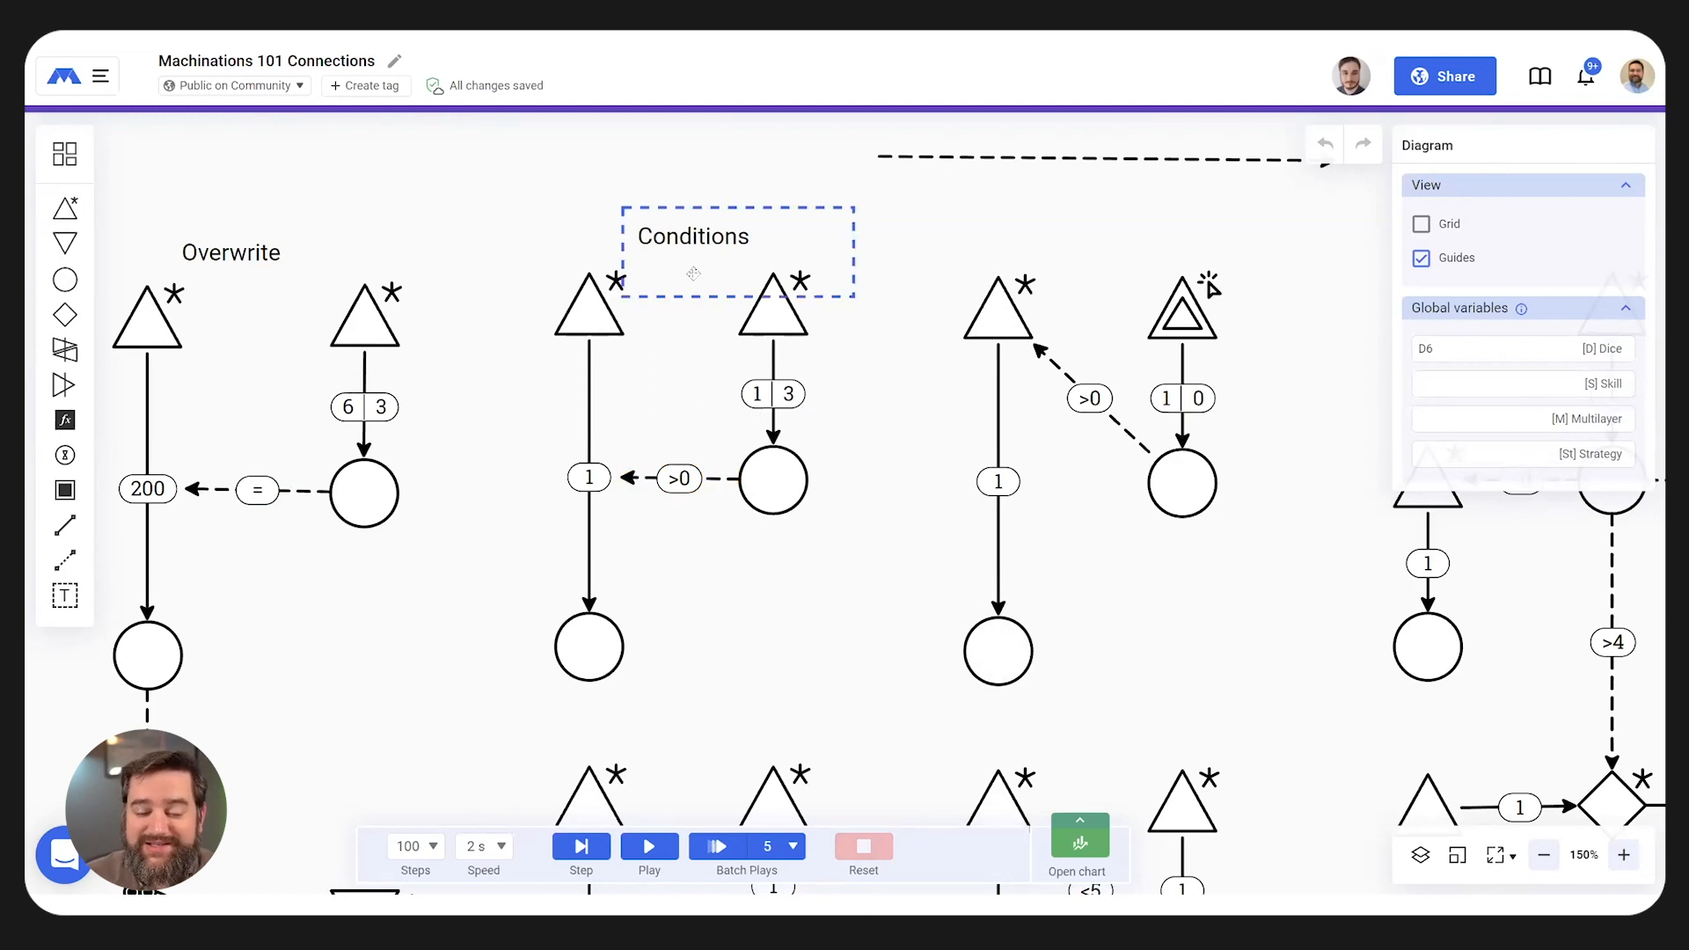
- Run the simulation to observe the >0 condition acting on a resource connection, and reset it at the <5 examples
{"action": "left_click", "coordinate": [649, 846]}
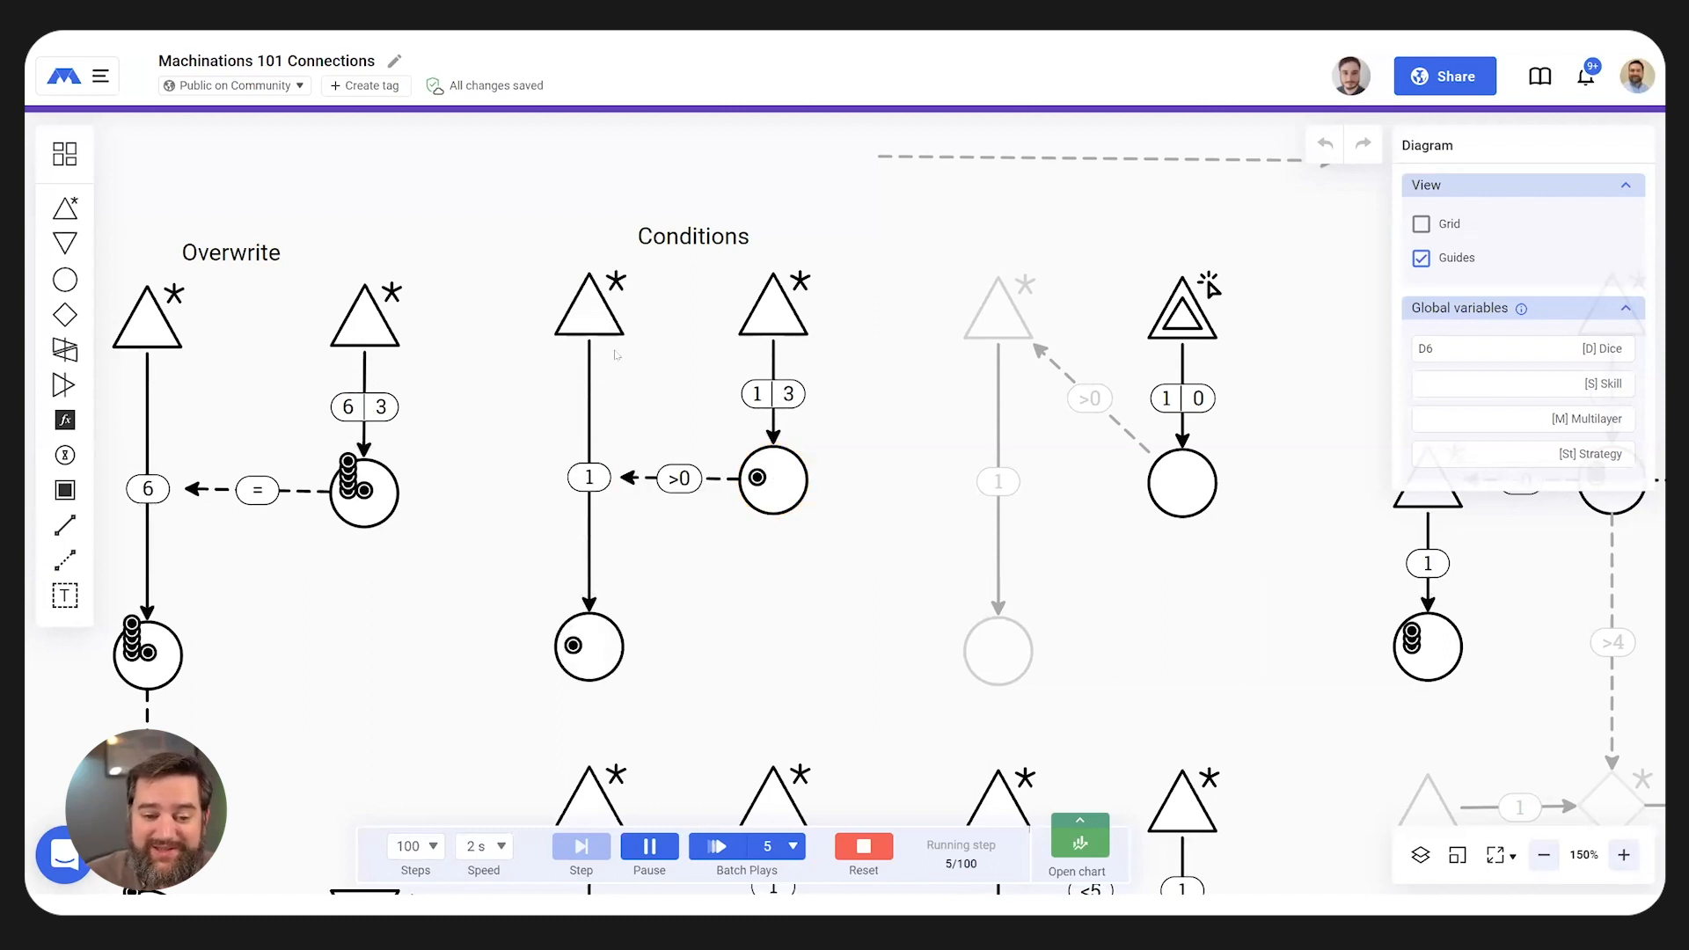
{"action": "scroll", "coordinate": [785, 672], "scroll_direction": "down", "scroll_amount": 5}
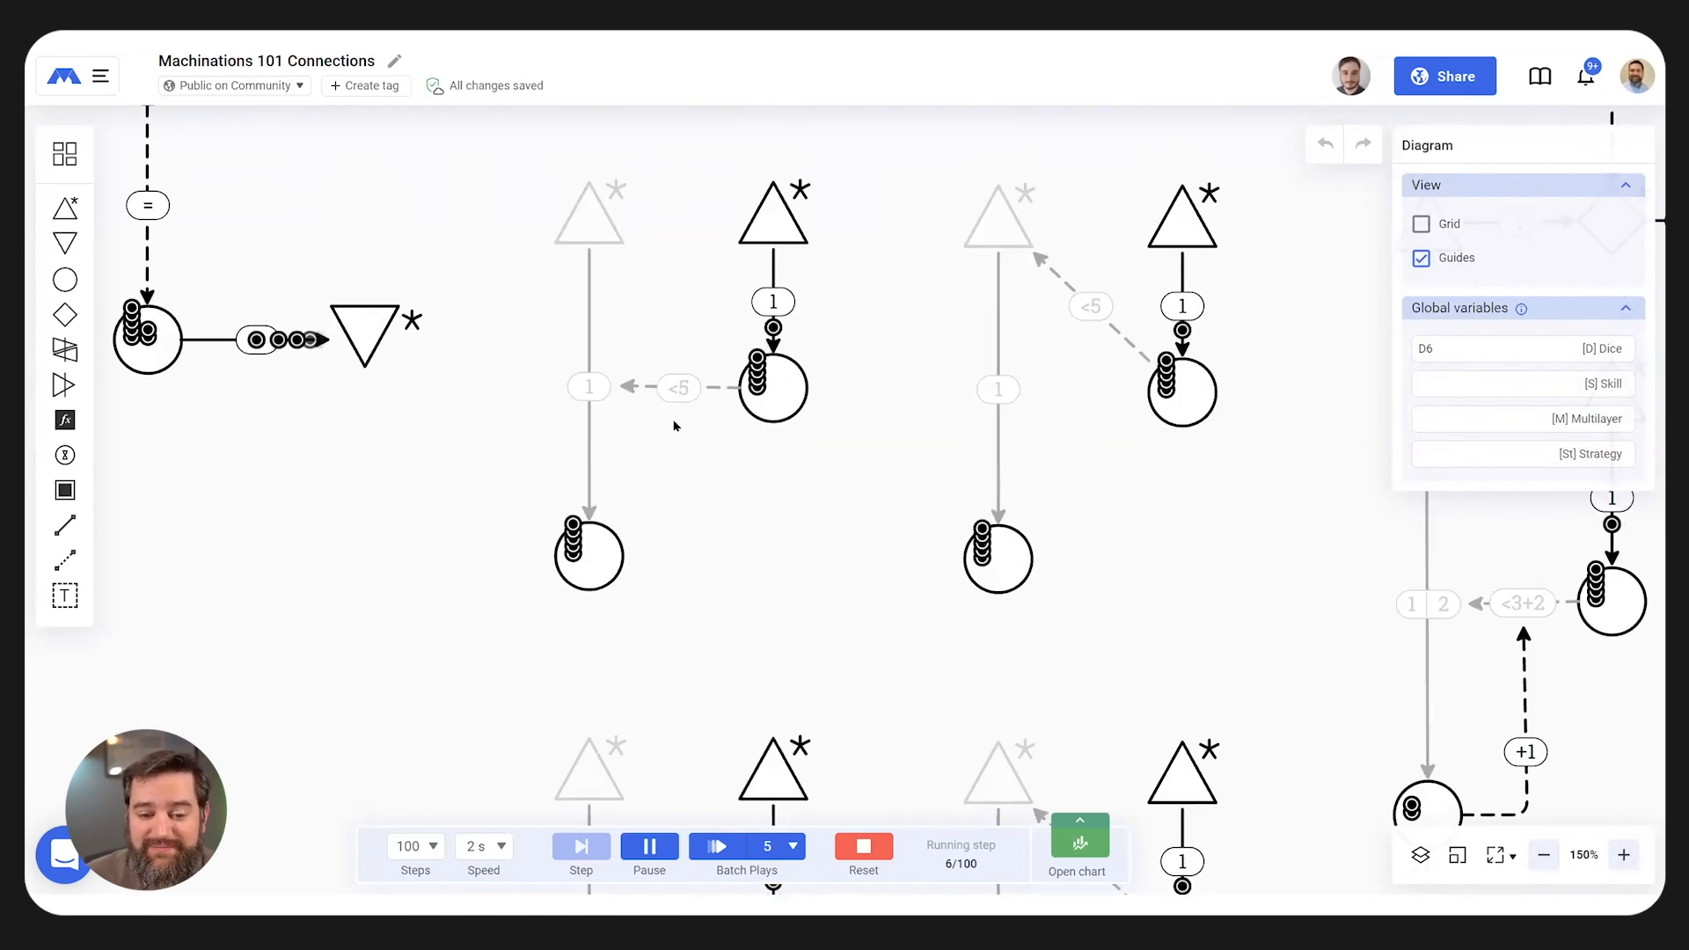
{"action": "left_click", "coordinate": [866, 846]}
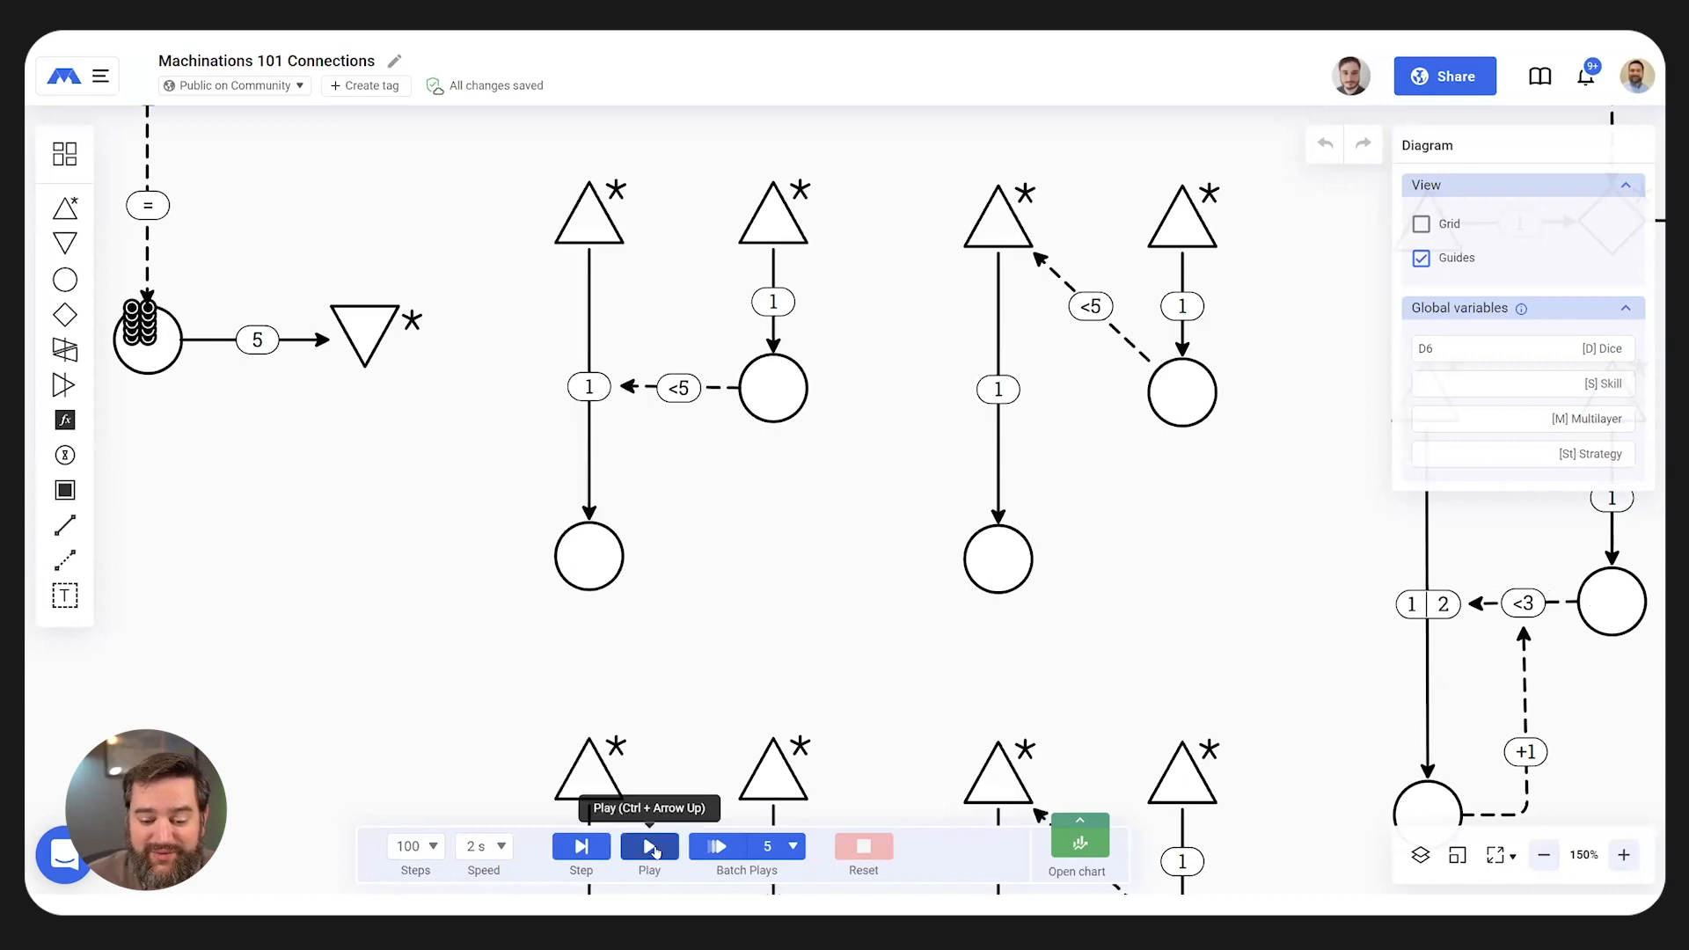
- Run the simulation to observe the <5 conditions on a resource connection and a source, and reset it at the ==2 examples
{"action": "key", "text": "ctrl+Up"}
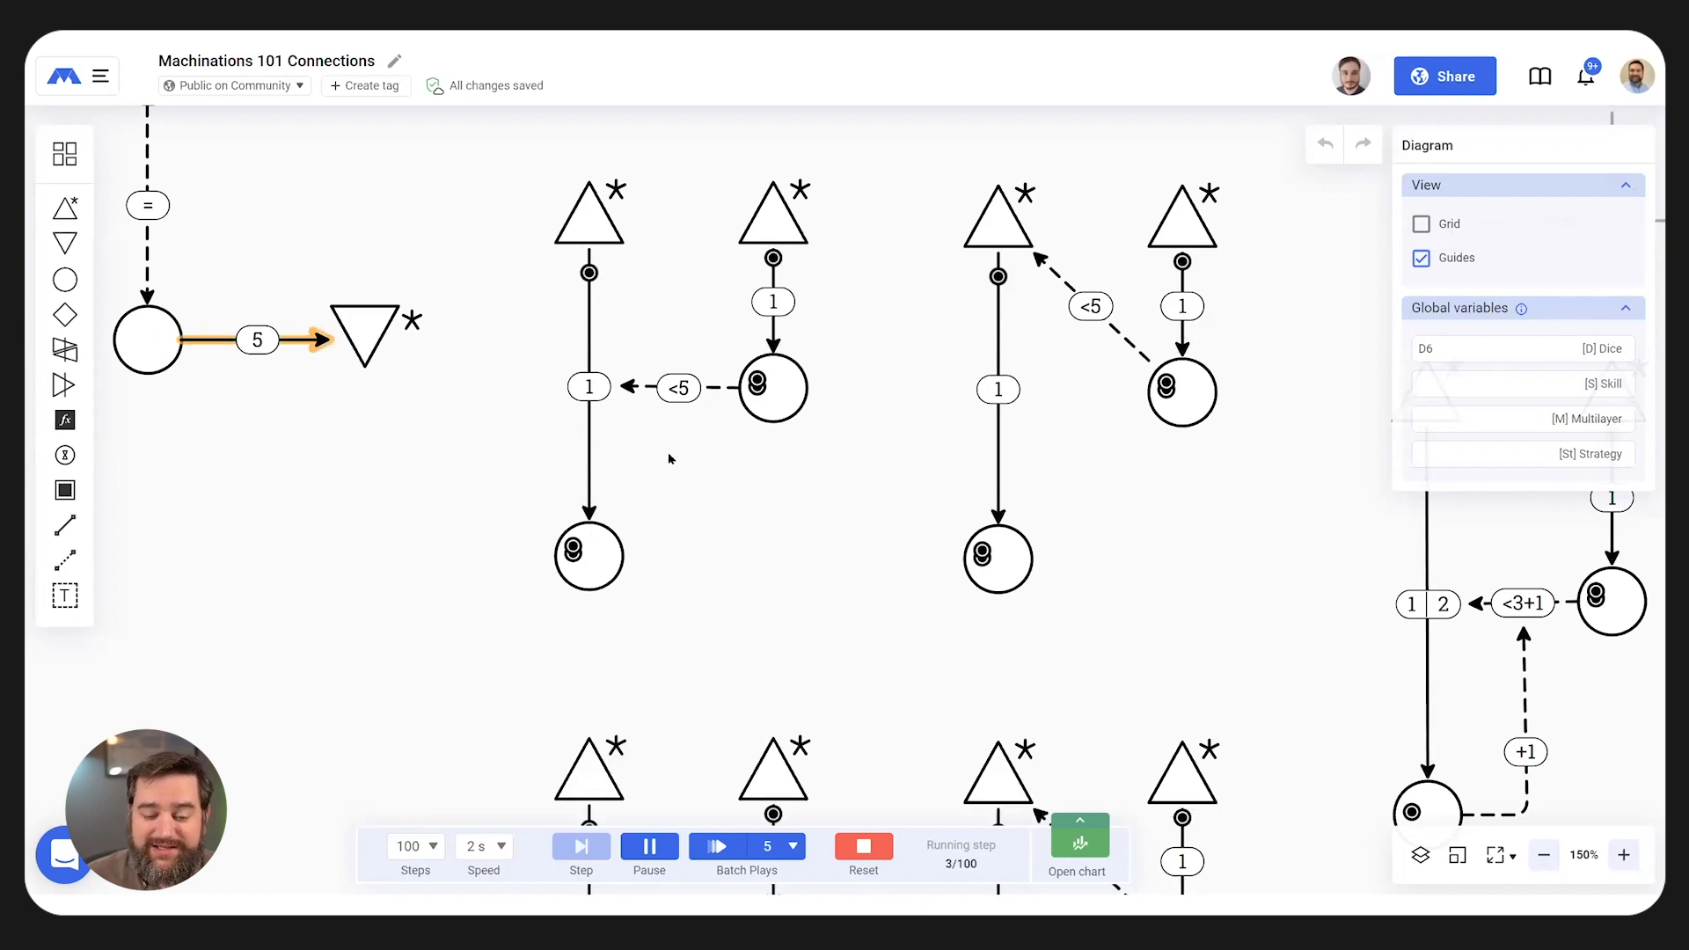
{"action": "scroll", "coordinate": [668, 456], "scroll_direction": "down", "scroll_amount": 5}
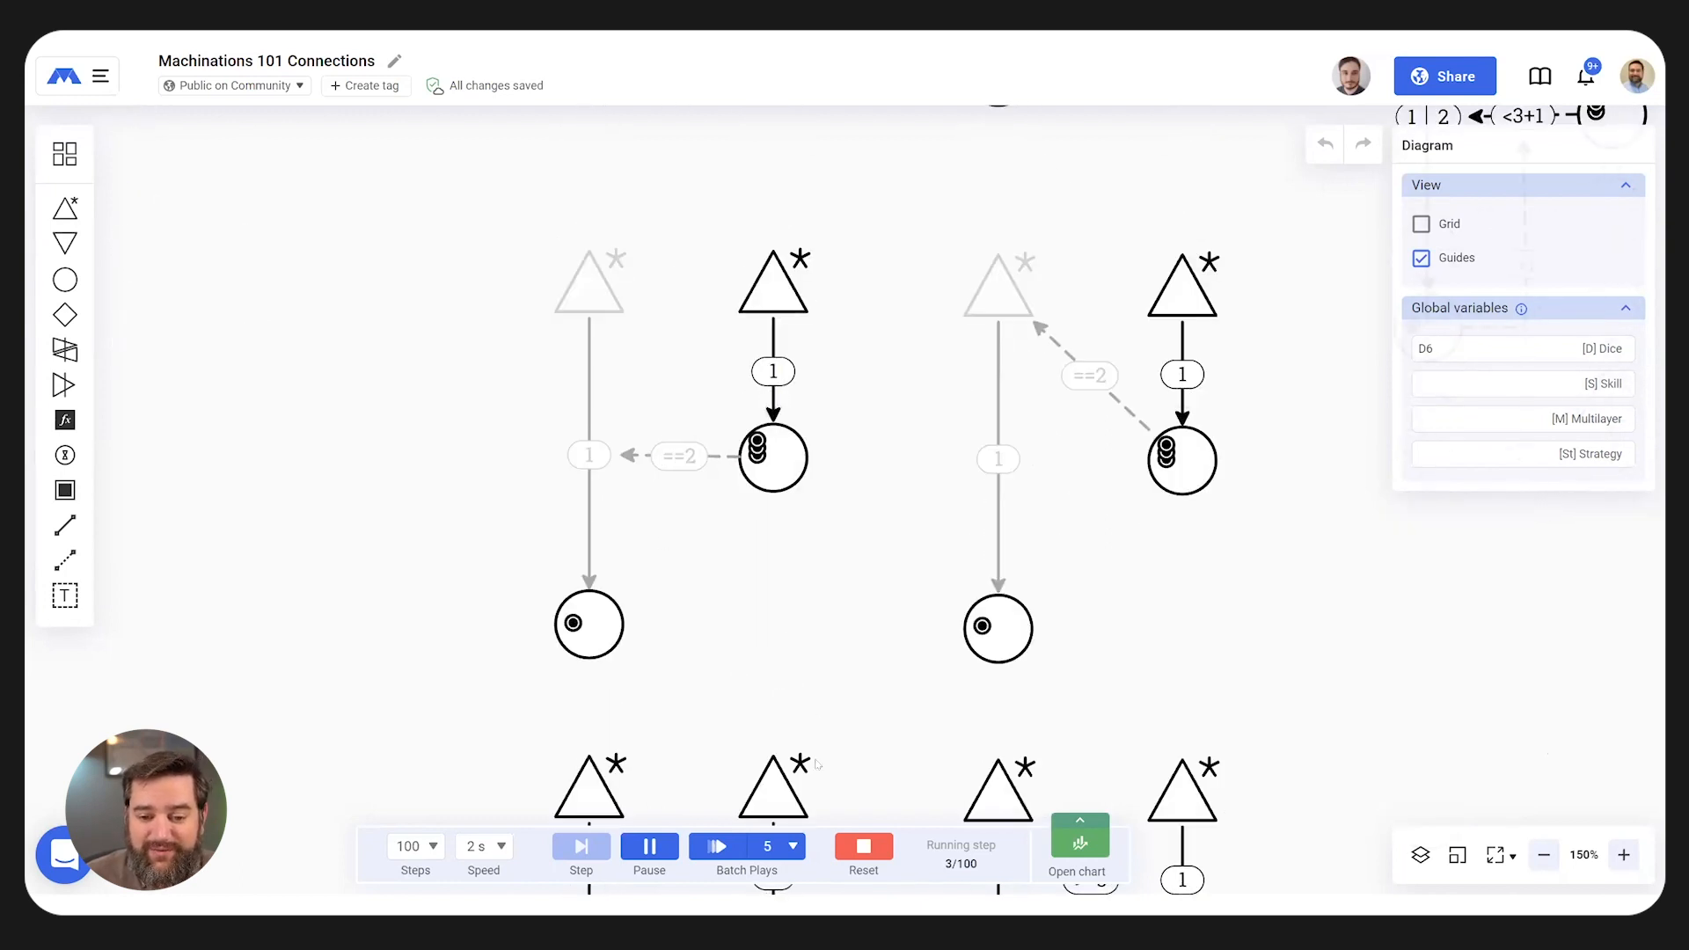
{"action": "left_click", "coordinate": [863, 849]}
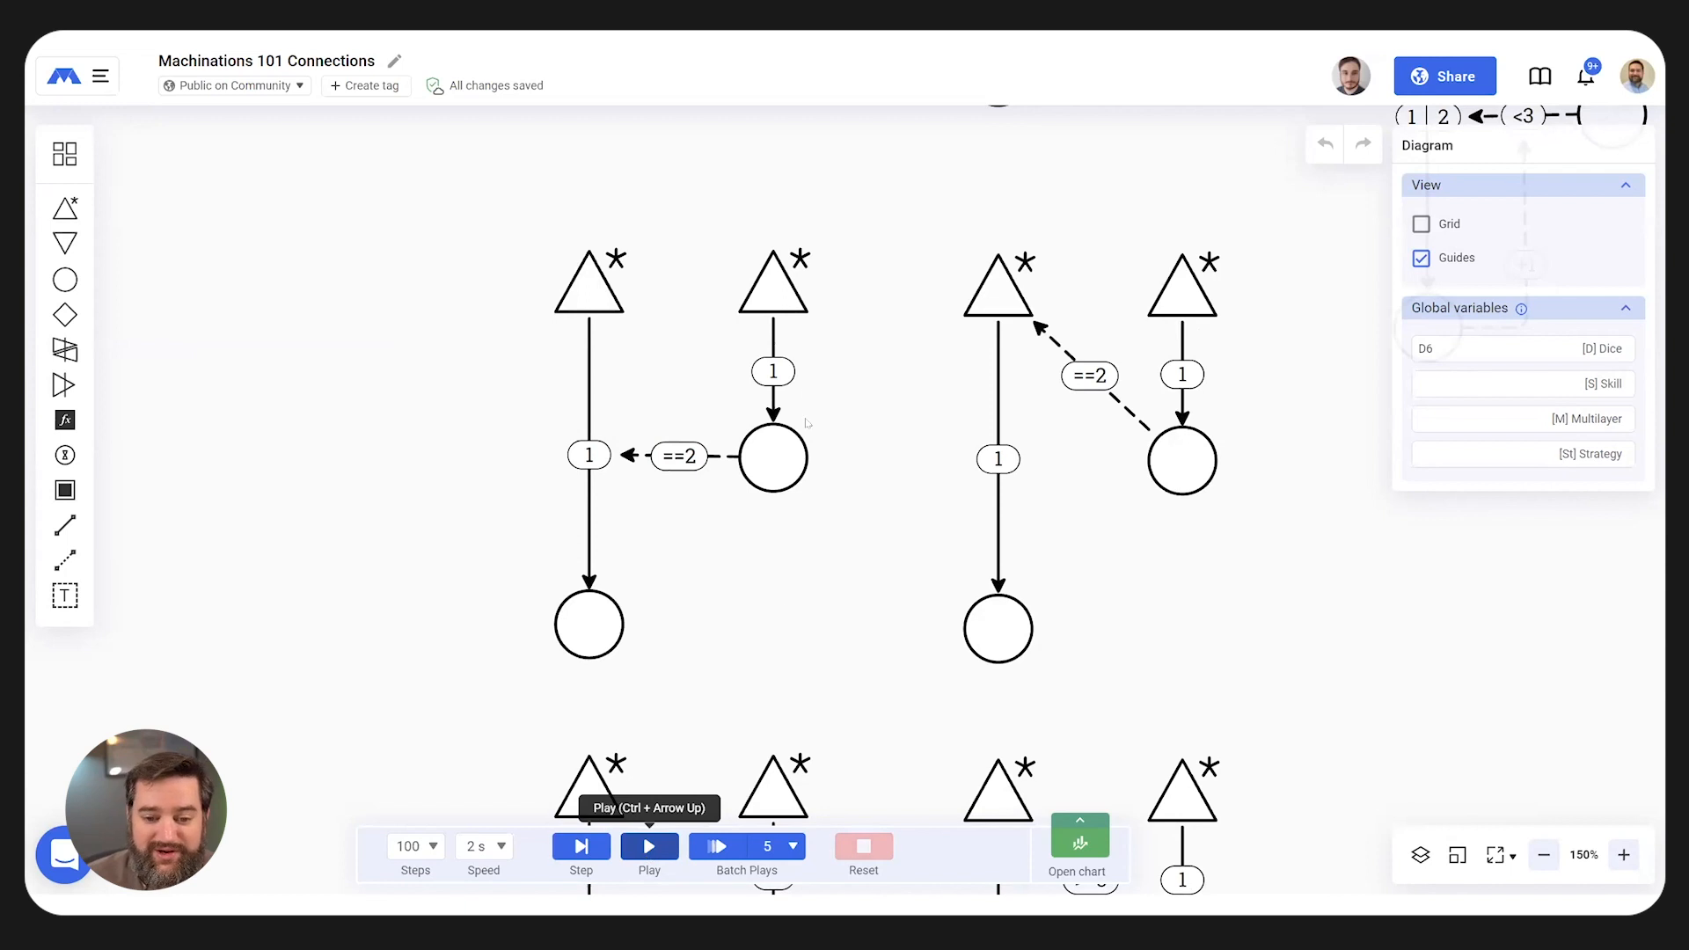
- Run the simulation to observe the ==2, >=3 and 3..5 condition examples, and reset it back at the first Conditions example
{"action": "key", "text": "ctrl+Up"}
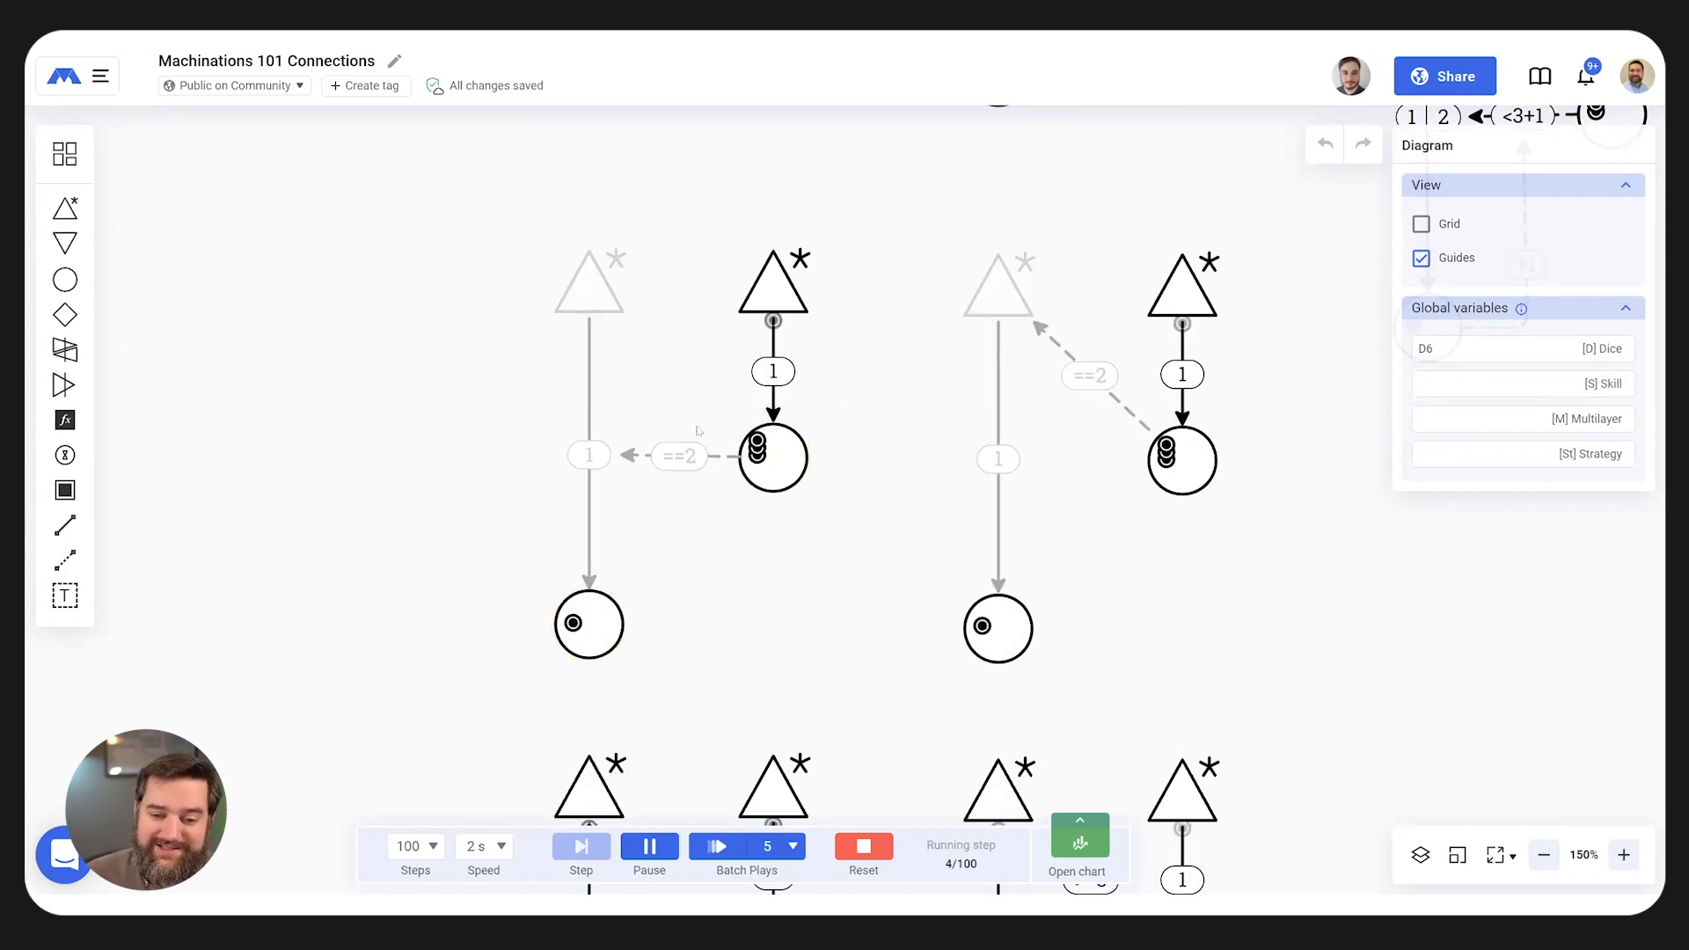
{"action": "scroll", "coordinate": [698, 431], "scroll_direction": "down", "scroll_amount": 5}
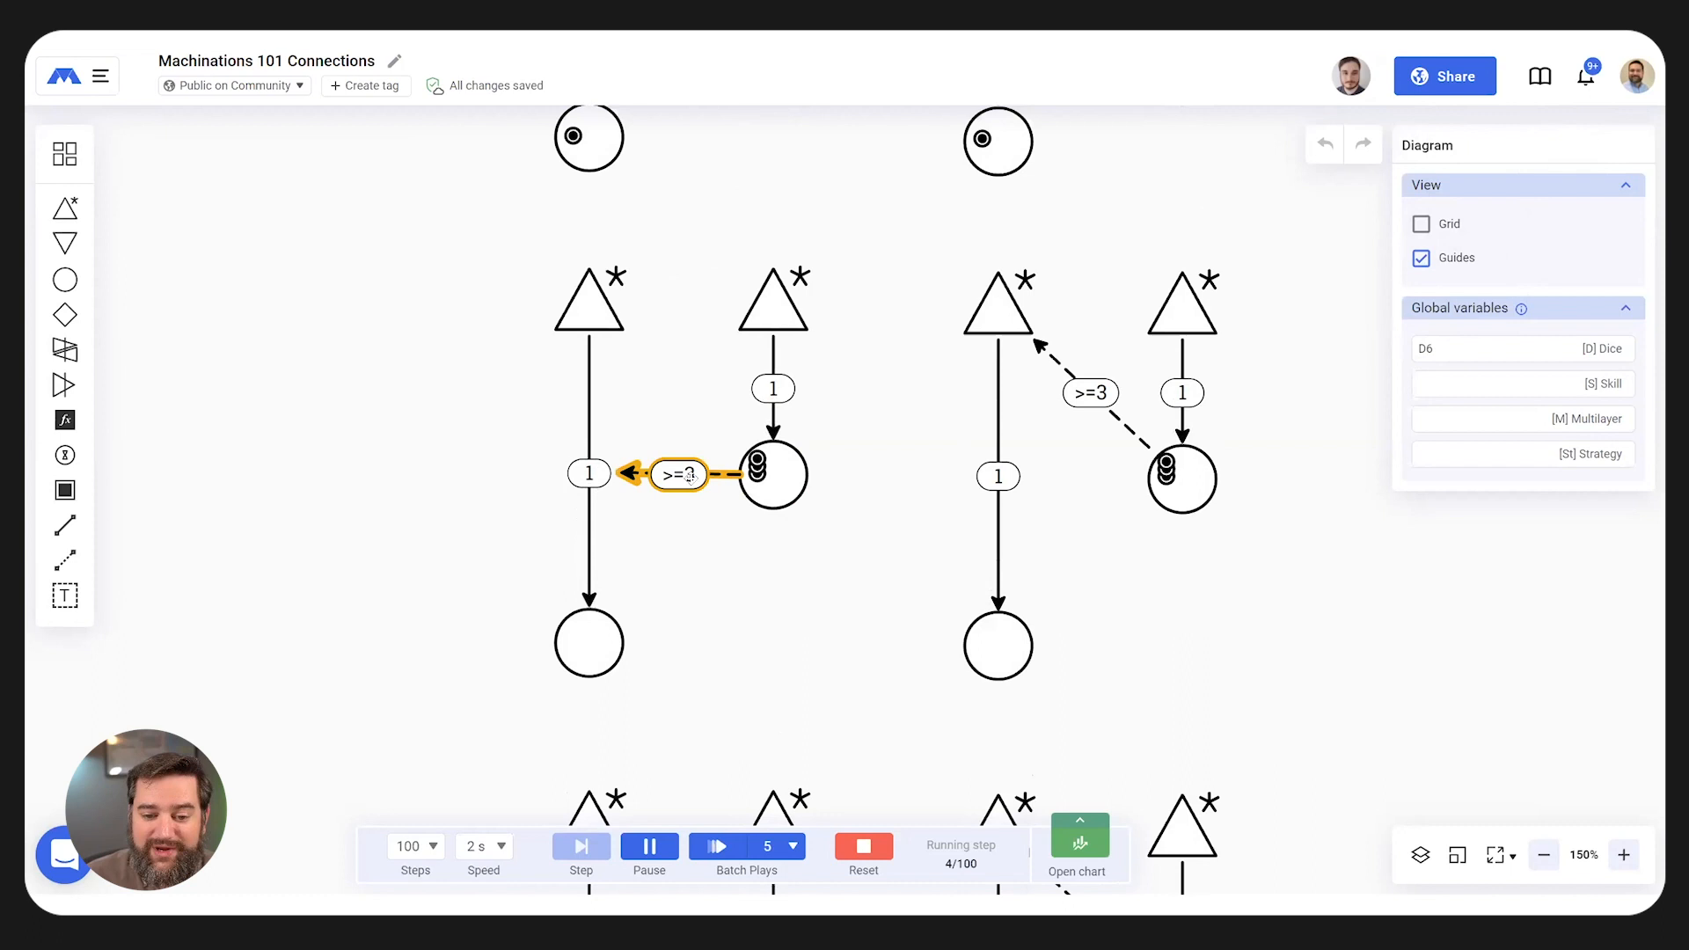
{"action": "scroll", "coordinate": [692, 475], "scroll_direction": "down", "scroll_amount": 3}
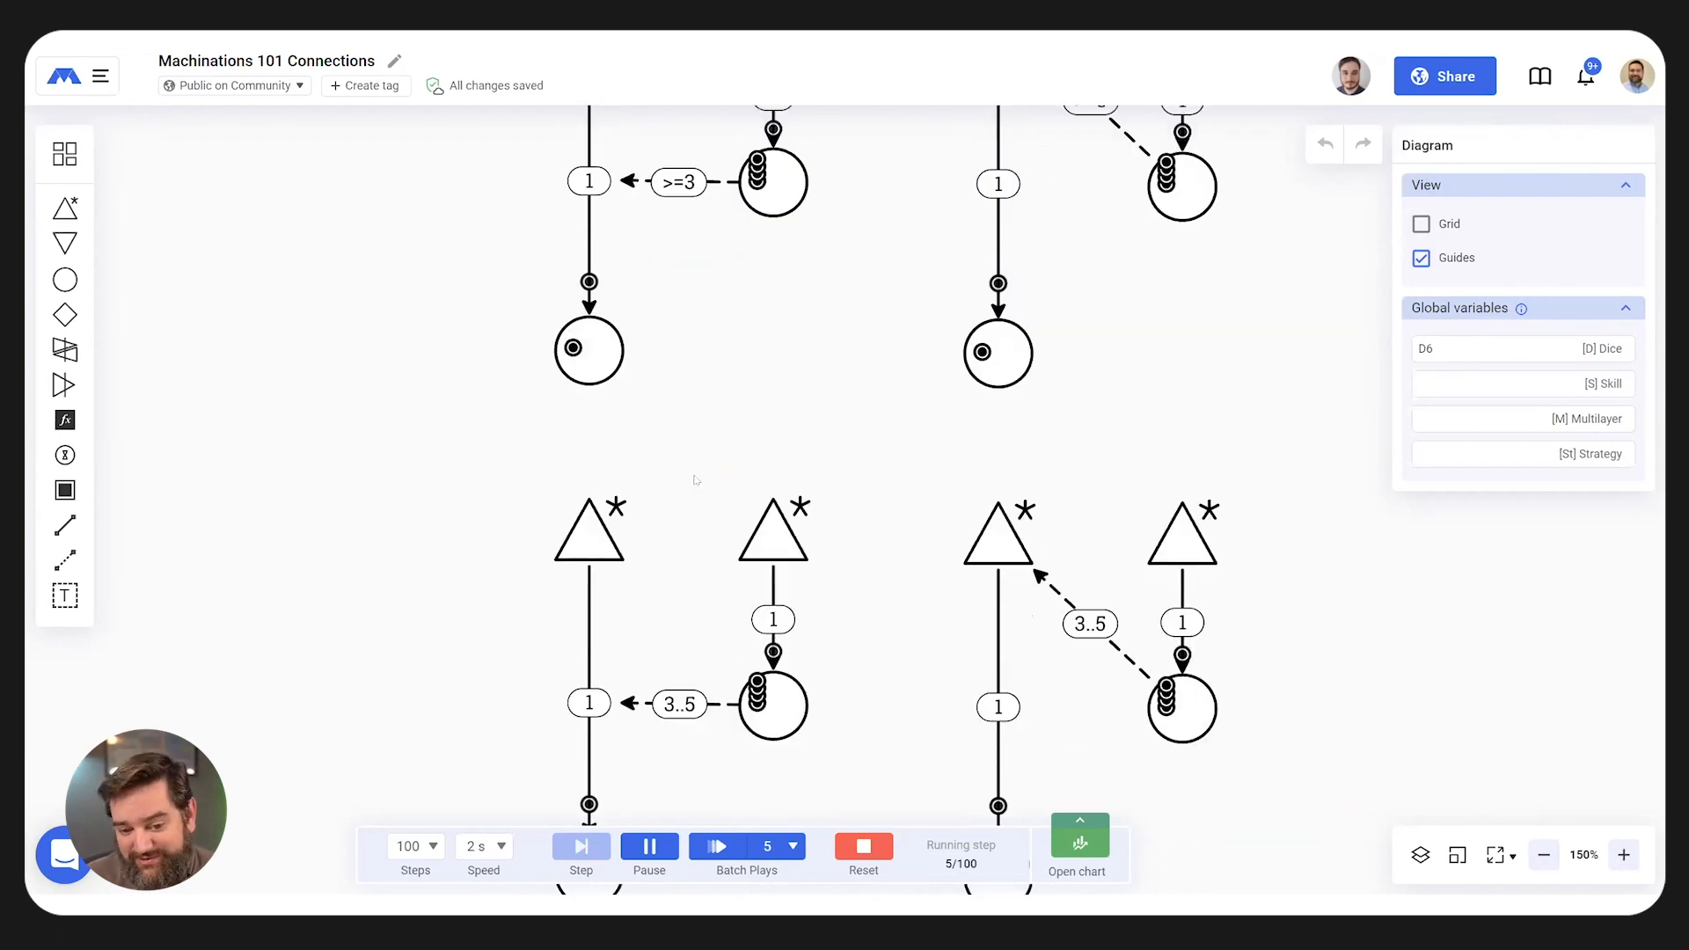
{"action": "scroll", "coordinate": [714, 519], "scroll_direction": "down", "scroll_amount": 1}
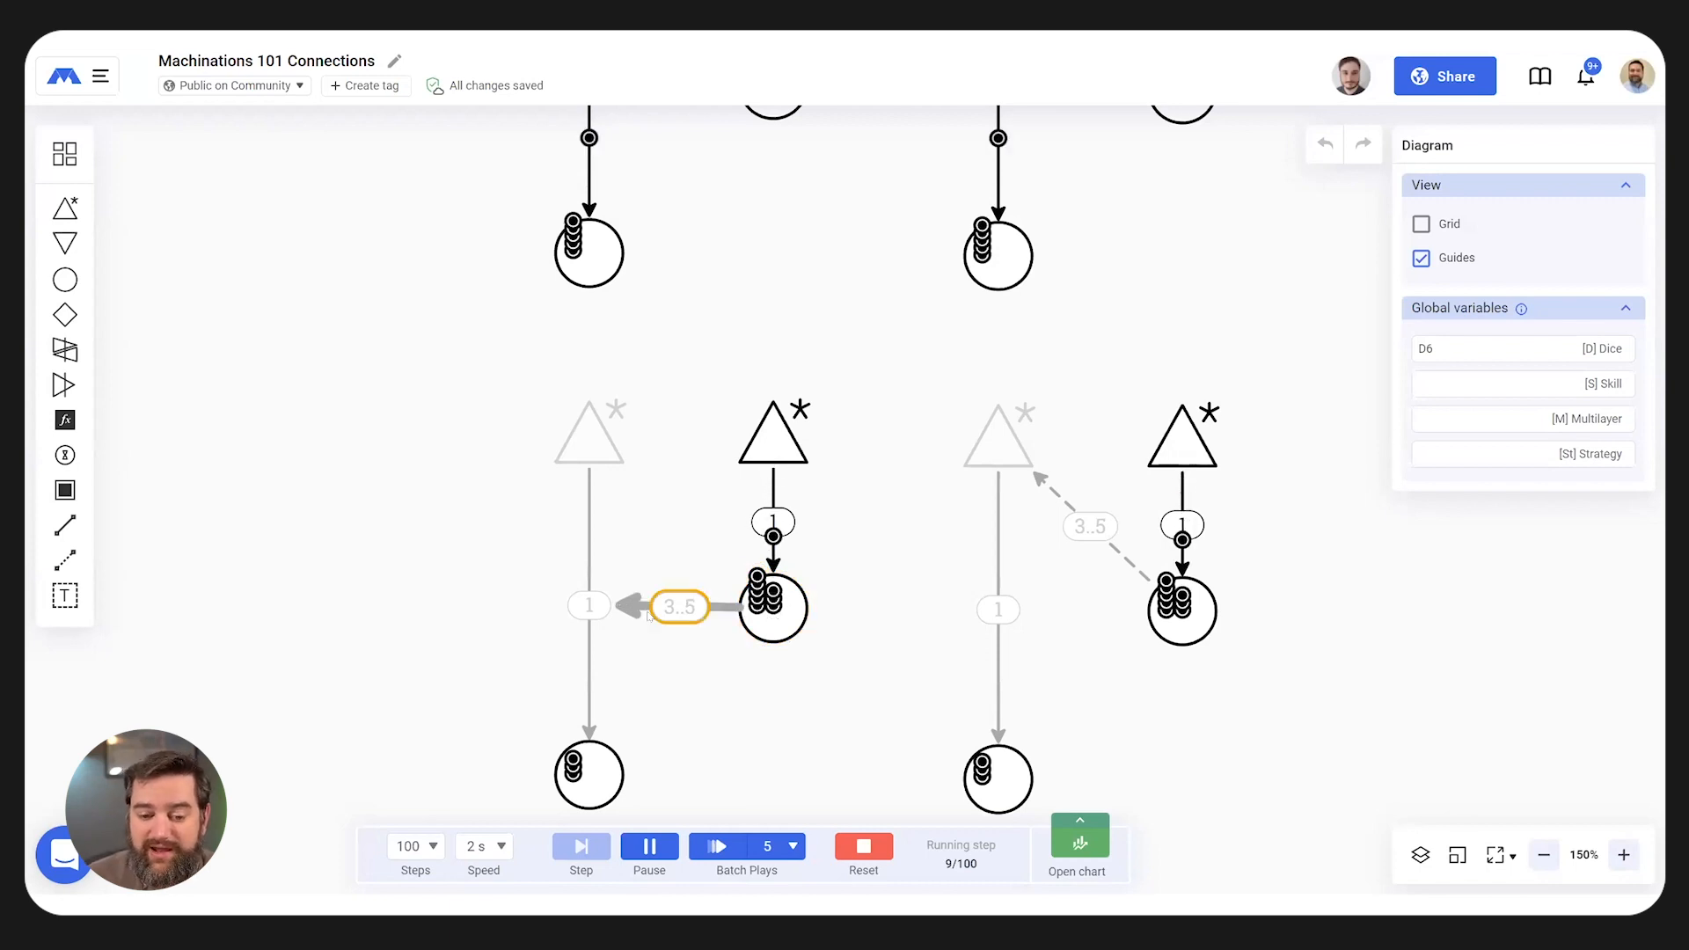
{"action": "scroll", "coordinate": [822, 683], "scroll_direction": "down", "scroll_amount": 3}
{"action": "scroll", "coordinate": [821, 683], "scroll_direction": "up", "scroll_amount": 4}
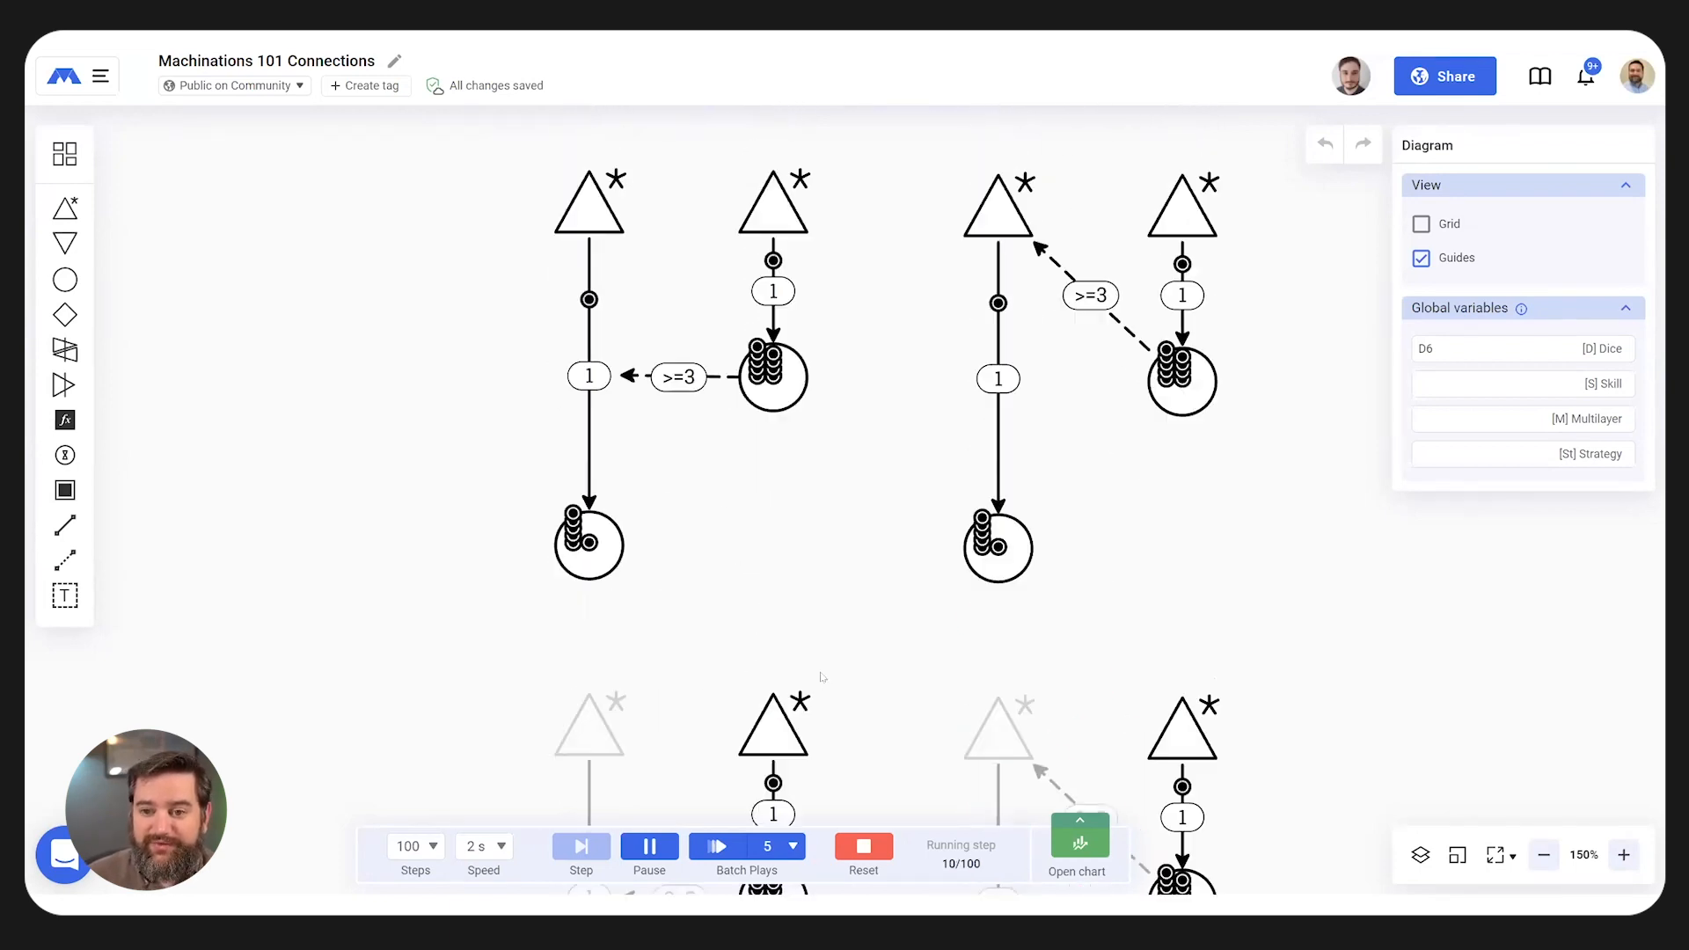
{"action": "scroll", "coordinate": [822, 672], "scroll_direction": "down", "scroll_amount": 1}
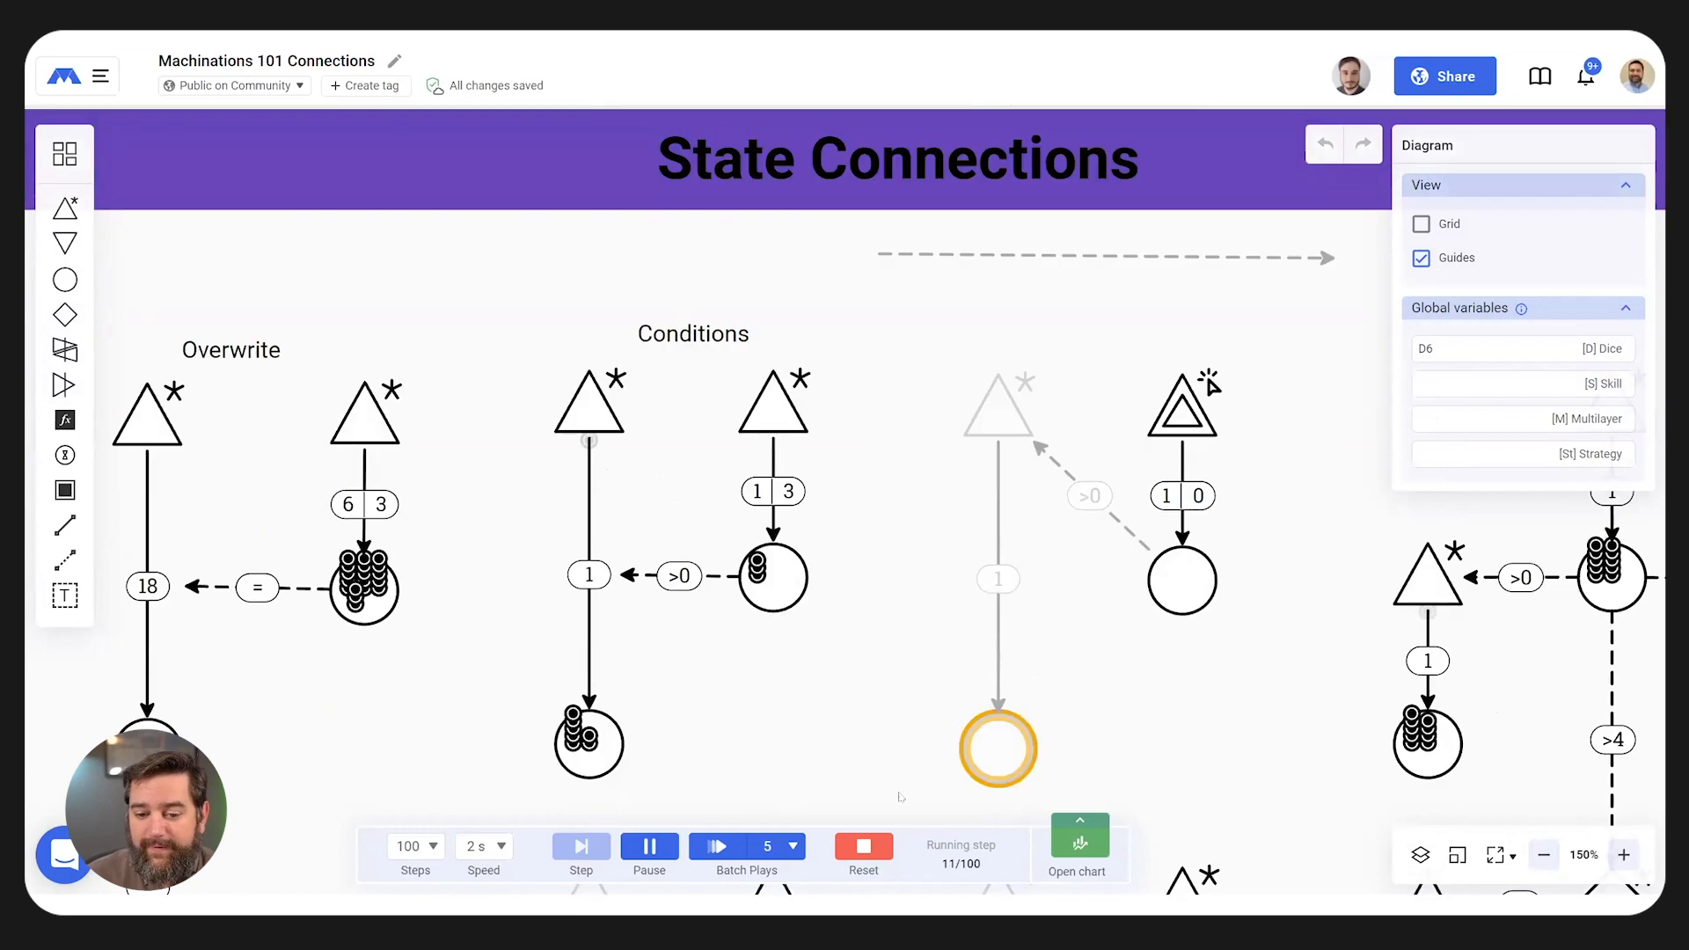
{"action": "left_click", "coordinate": [864, 846]}
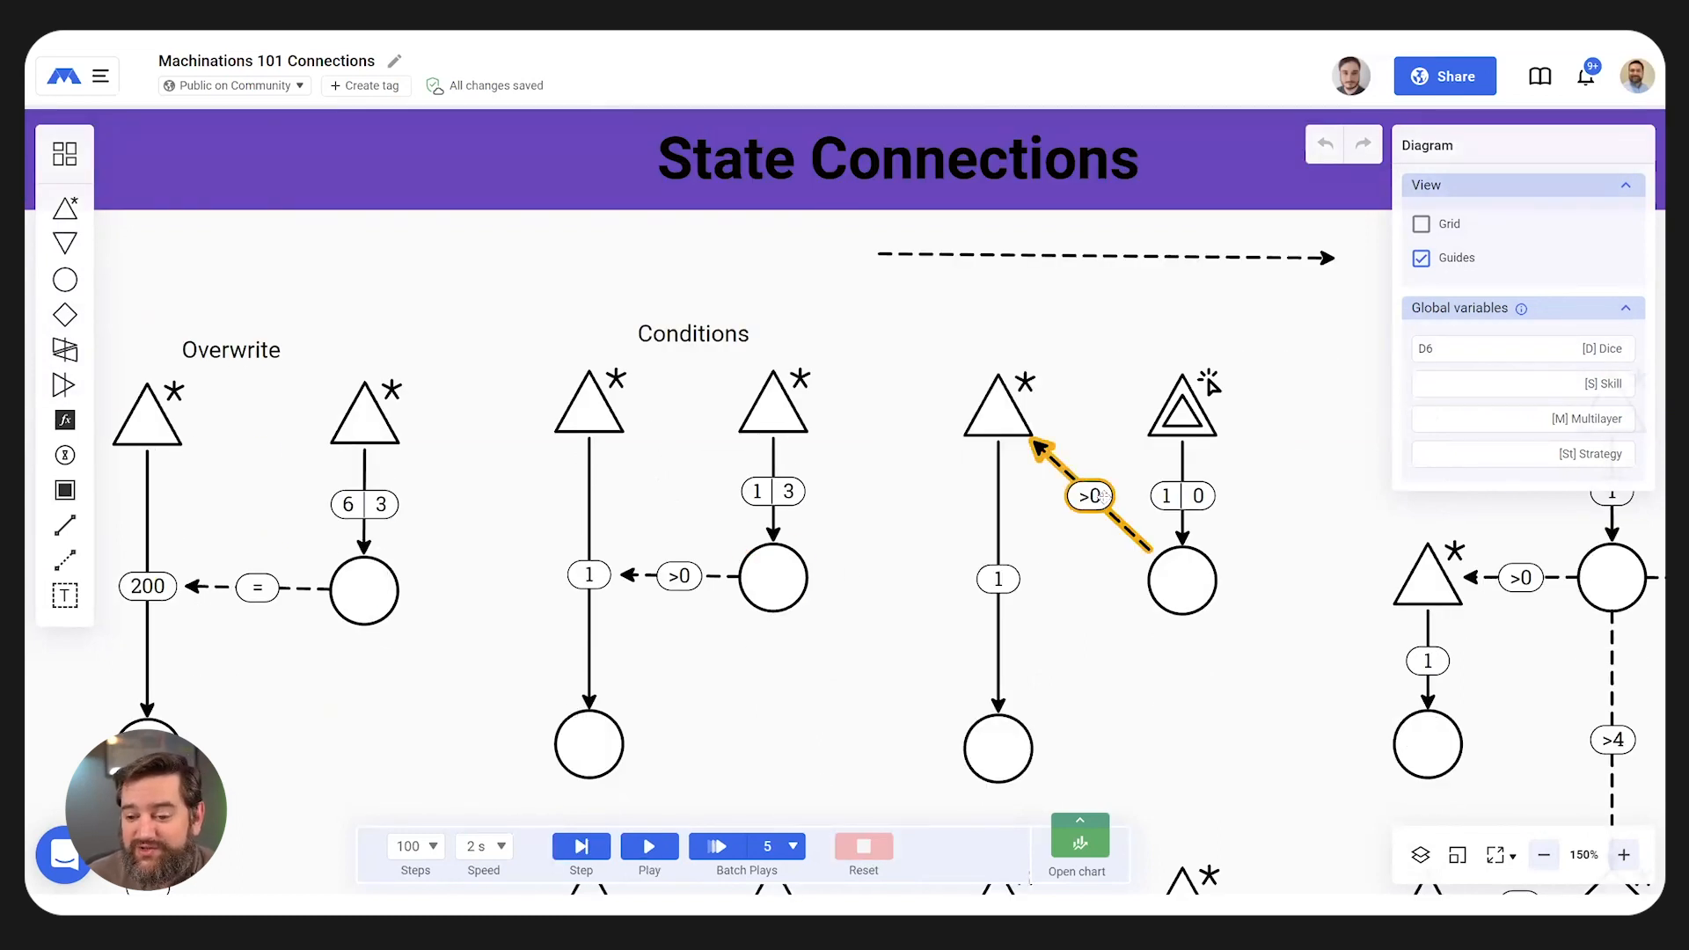
- Select the conditioned resource connection, run the simulation, and fire the interactive source to meet the >0 condition on the neighbouring source
{"action": "left_click_drag", "start_coordinate": [1193, 657], "coordinate": [955, 591]}
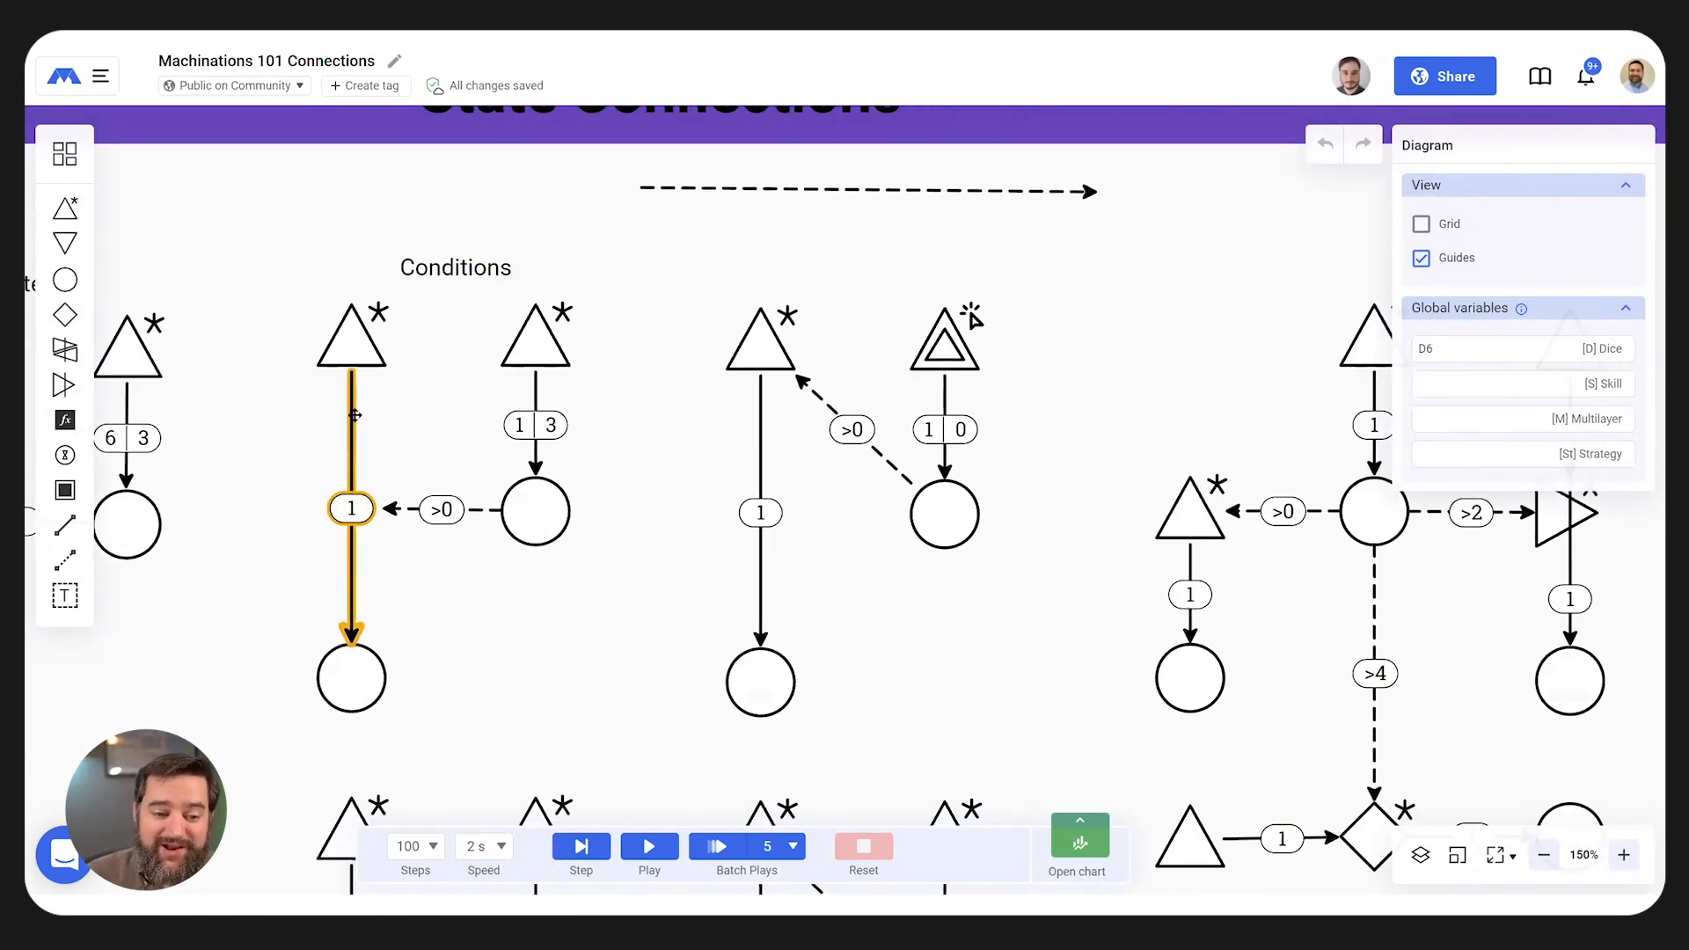
{"action": "left_click", "coordinate": [350, 415]}
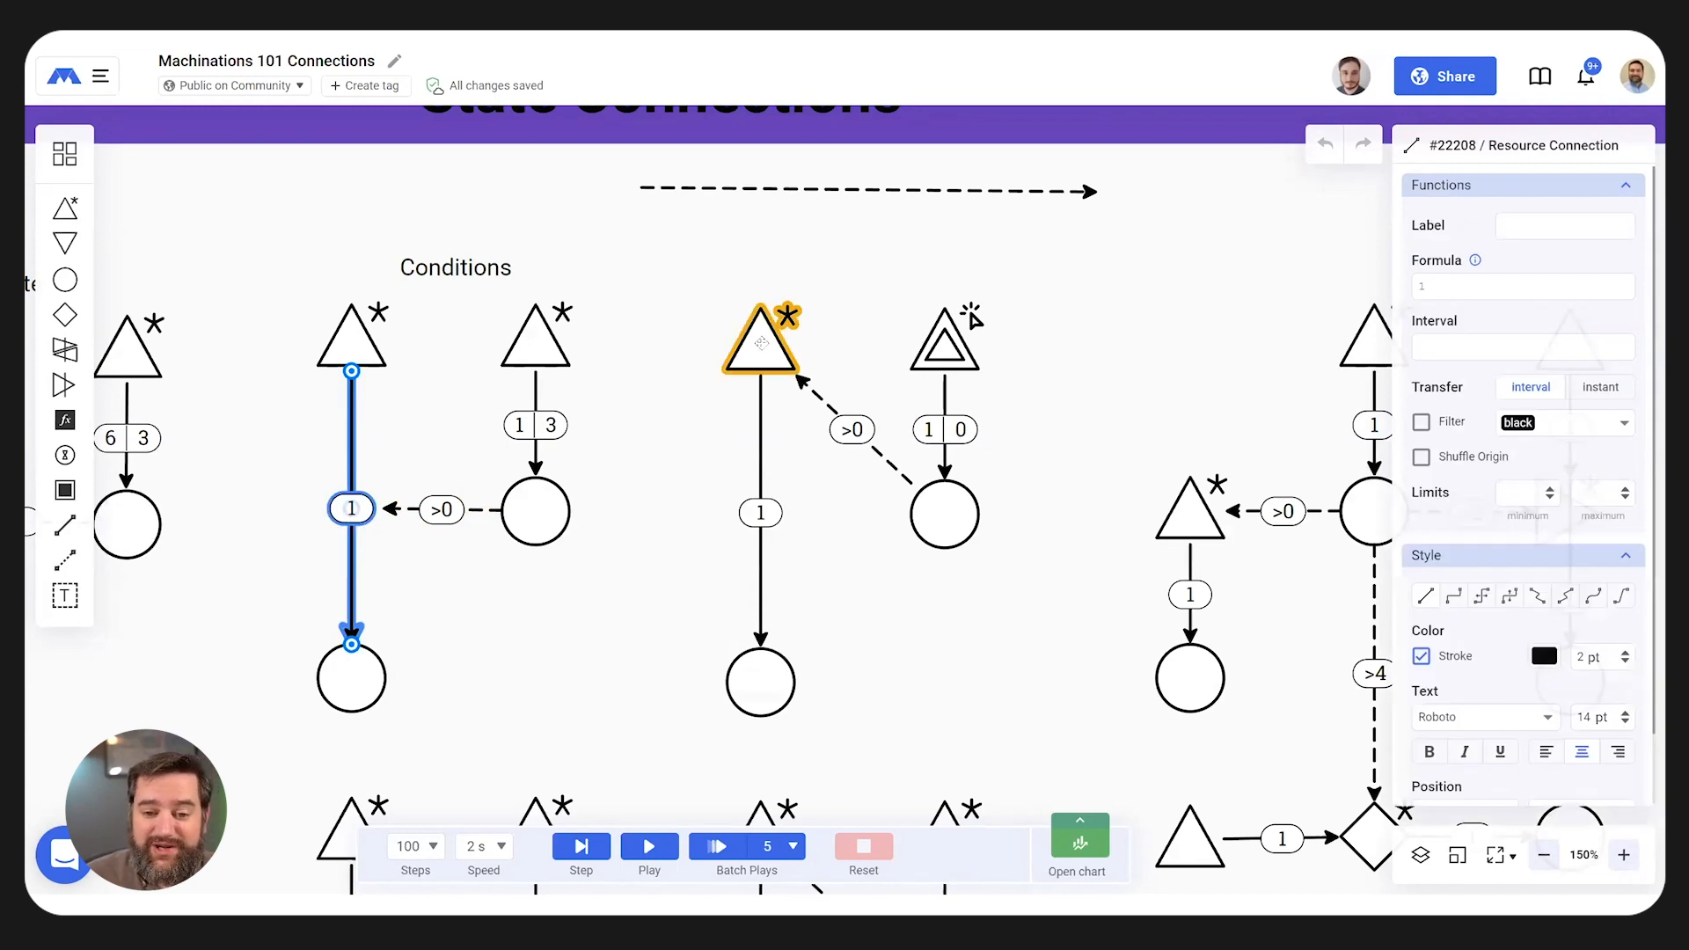
{"action": "left_click", "coordinate": [648, 848]}
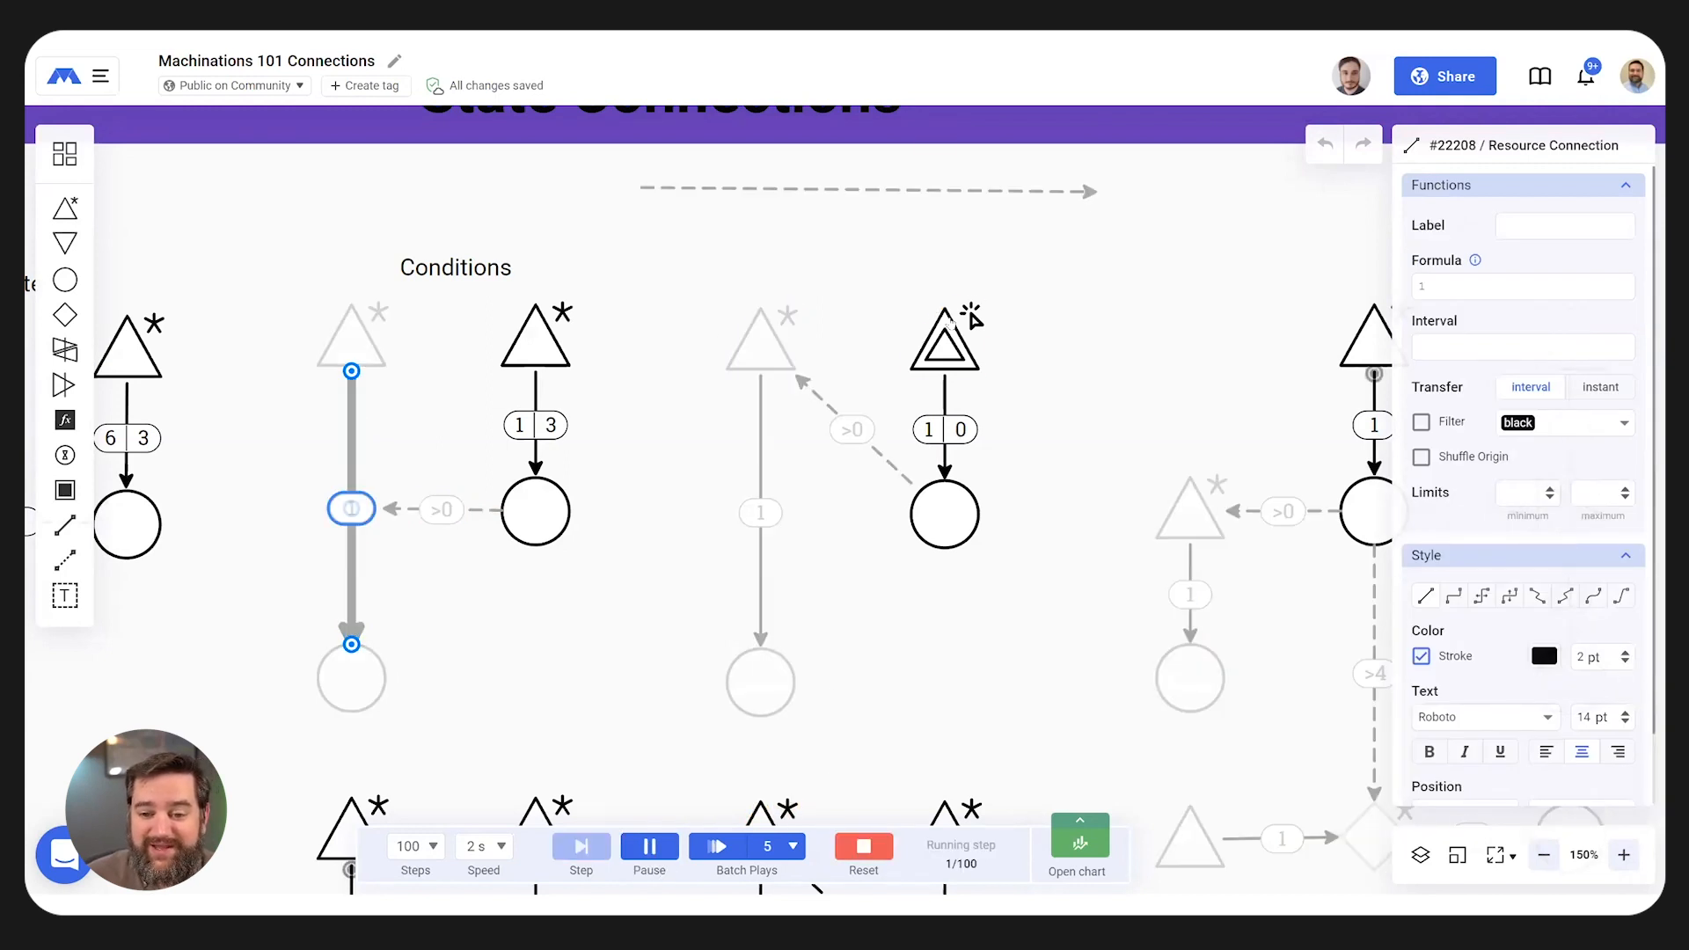
{"action": "left_click", "coordinate": [945, 341]}
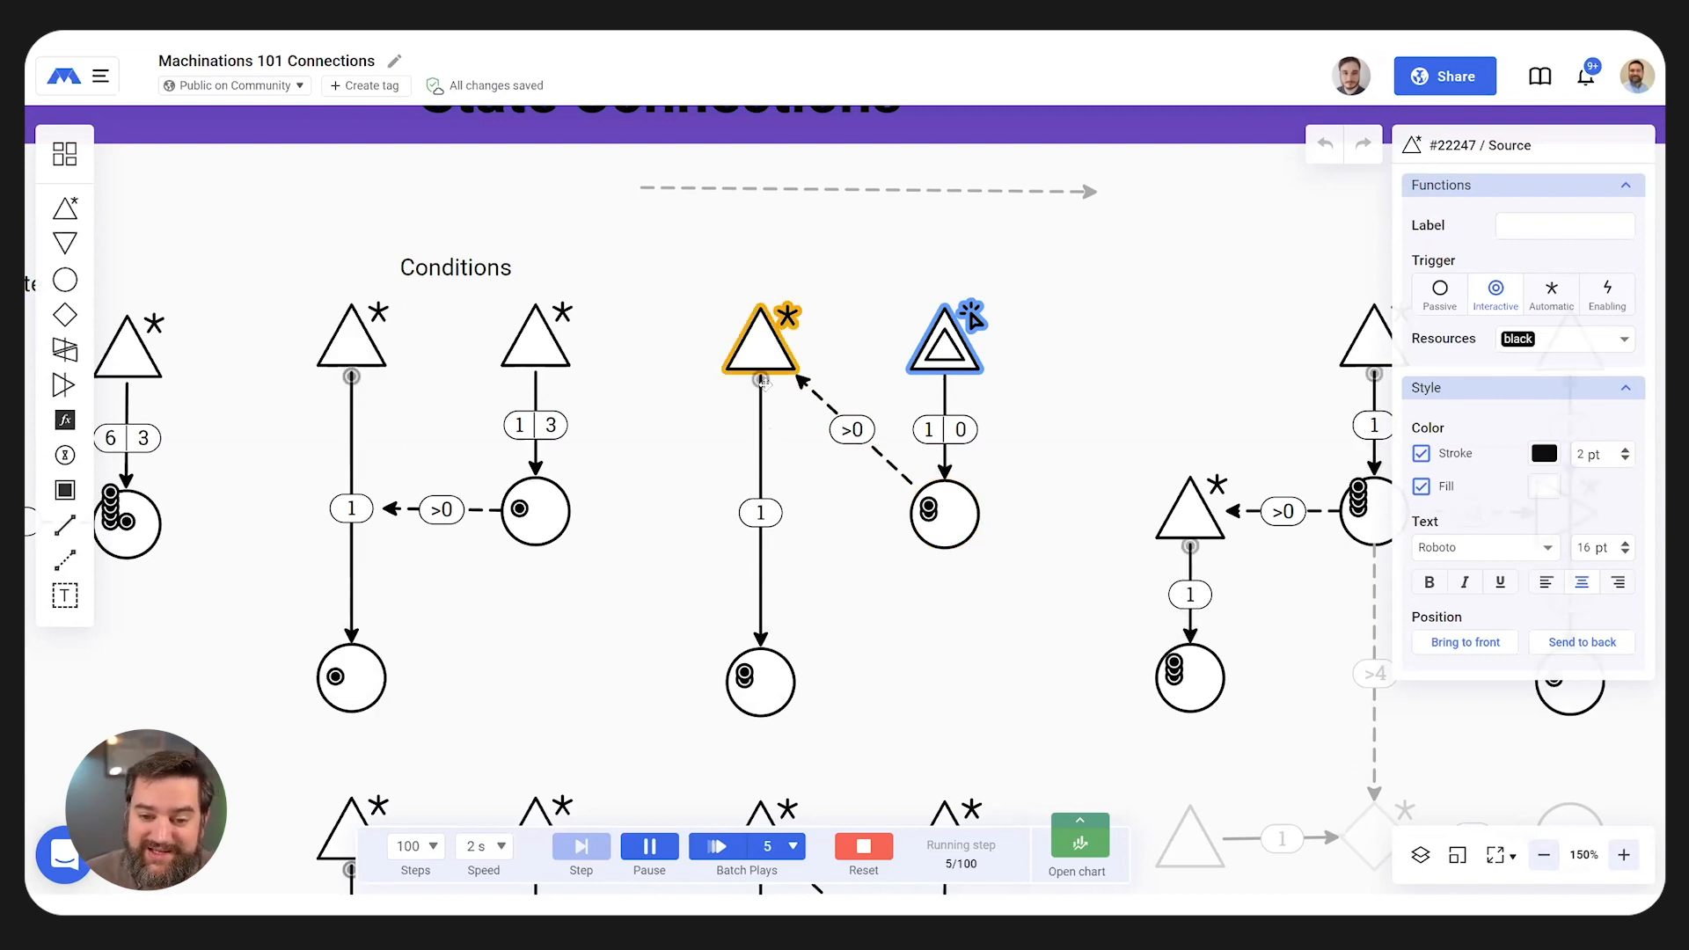
- Examine the source-targeted conditions down to the red >0 example with a passive source in the running simulation, and reset it
{"action": "scroll", "coordinate": [879, 453], "scroll_direction": "down", "scroll_amount": 5}
{"action": "scroll", "coordinate": [884, 459], "scroll_direction": "down", "scroll_amount": 8}
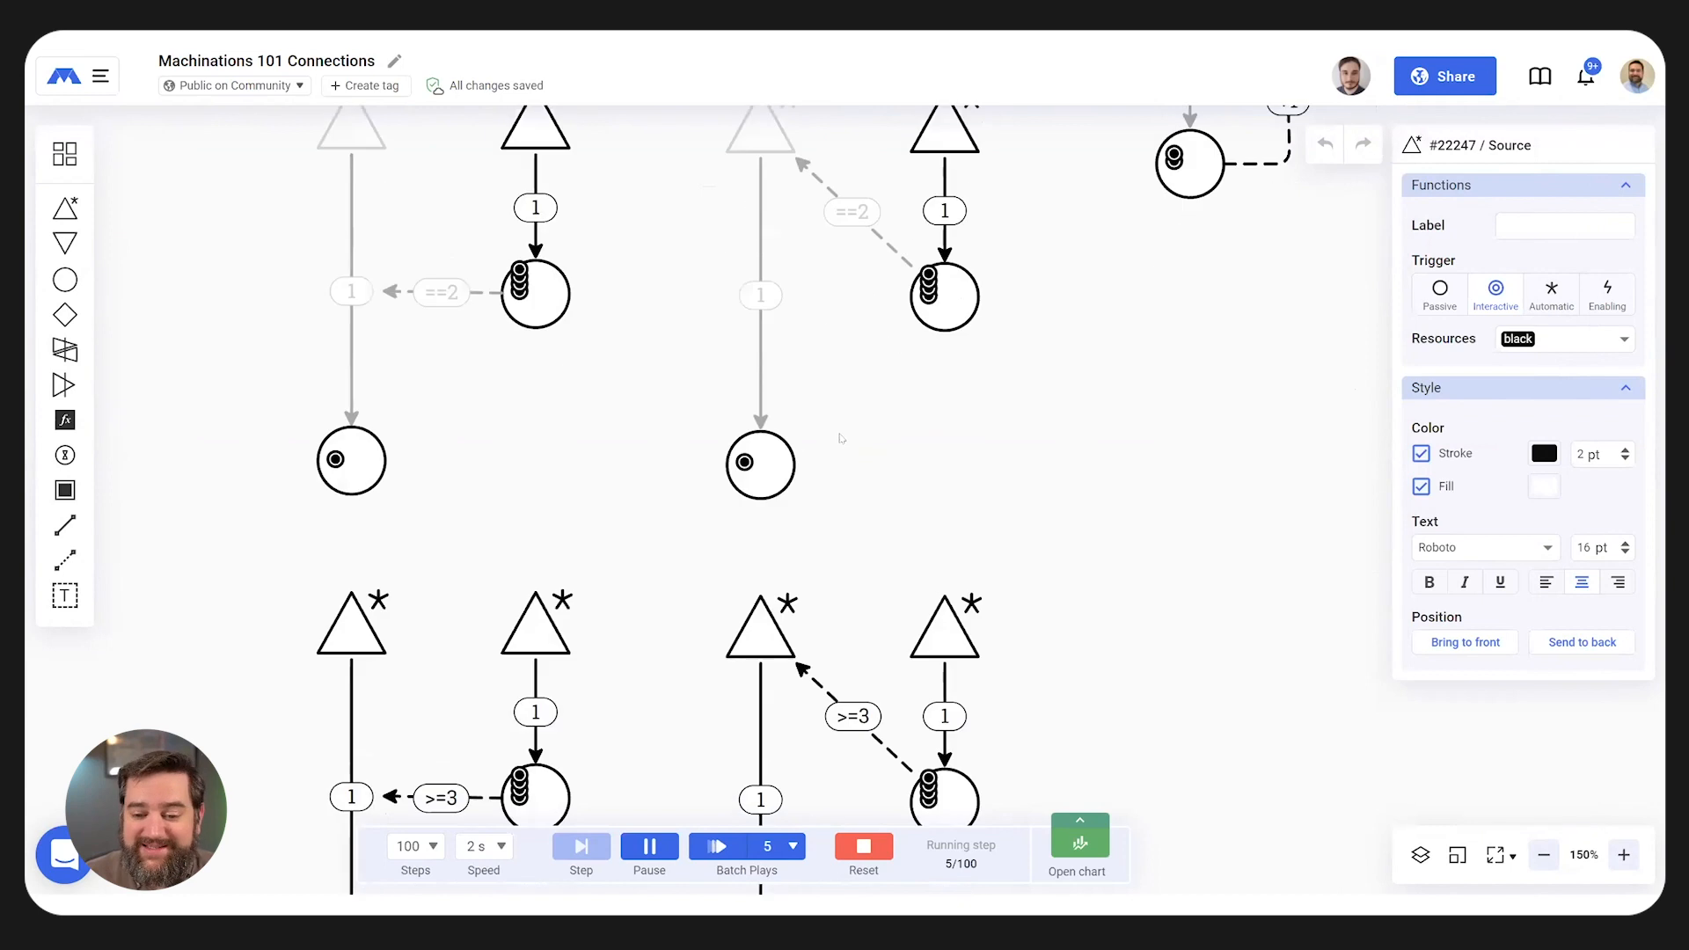
{"action": "scroll", "coordinate": [908, 471], "scroll_direction": "down", "scroll_amount": 11}
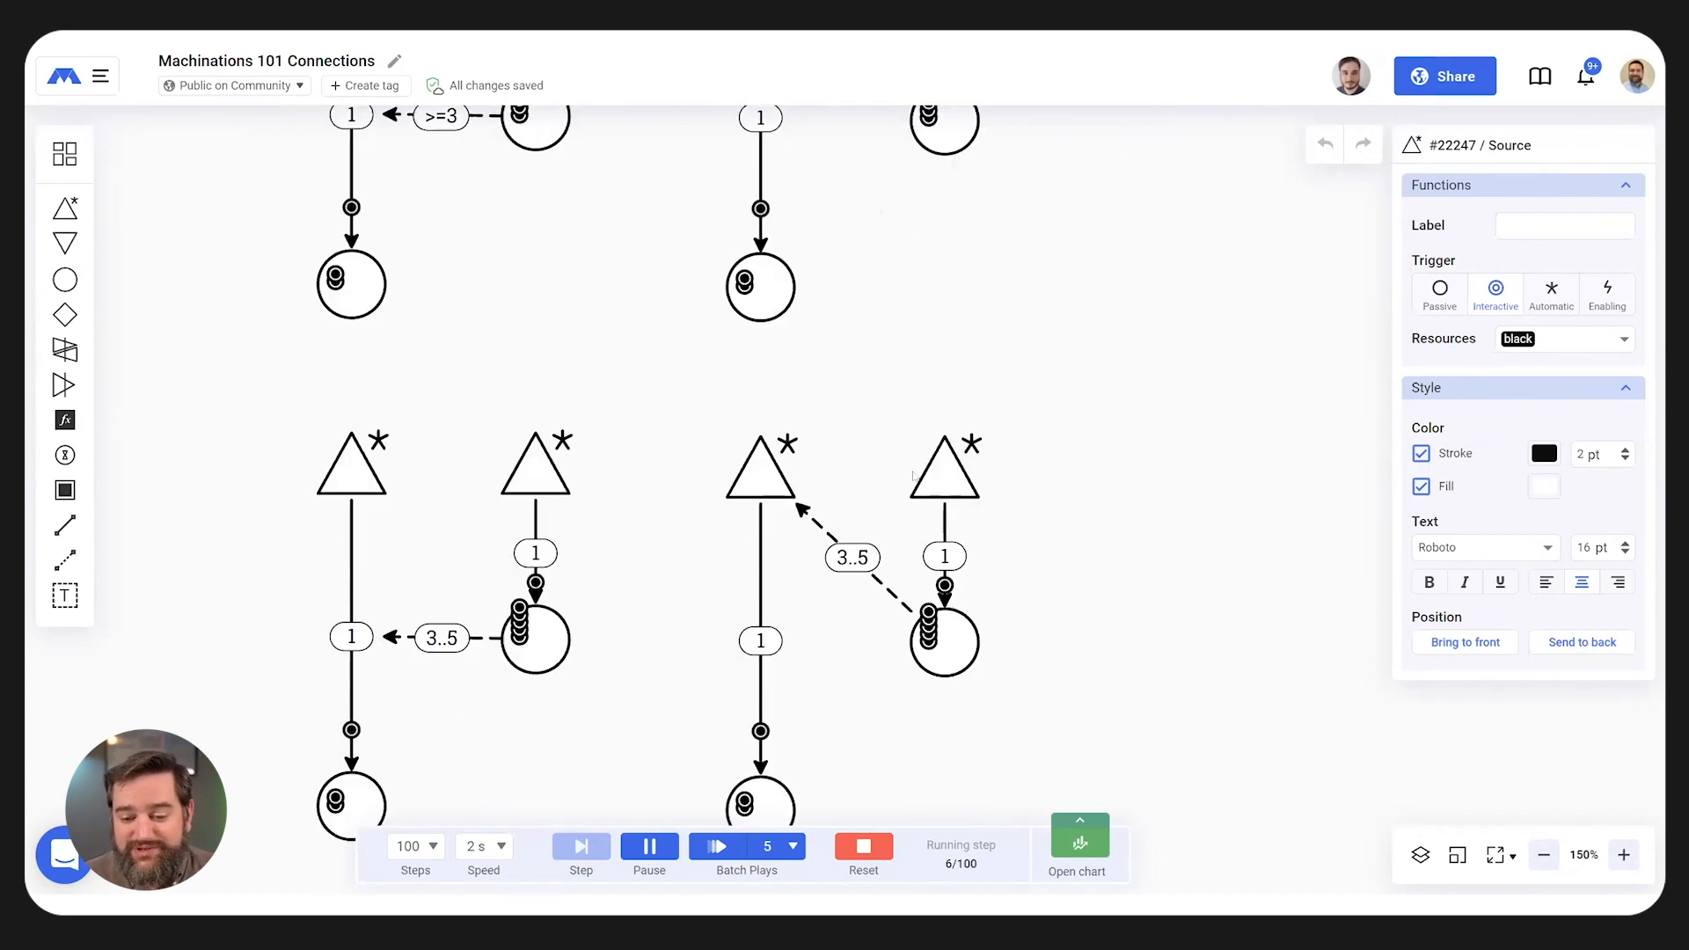
{"action": "scroll", "coordinate": [908, 472], "scroll_direction": "down", "scroll_amount": 3}
{"action": "scroll", "coordinate": [862, 459], "scroll_direction": "down", "scroll_amount": 1}
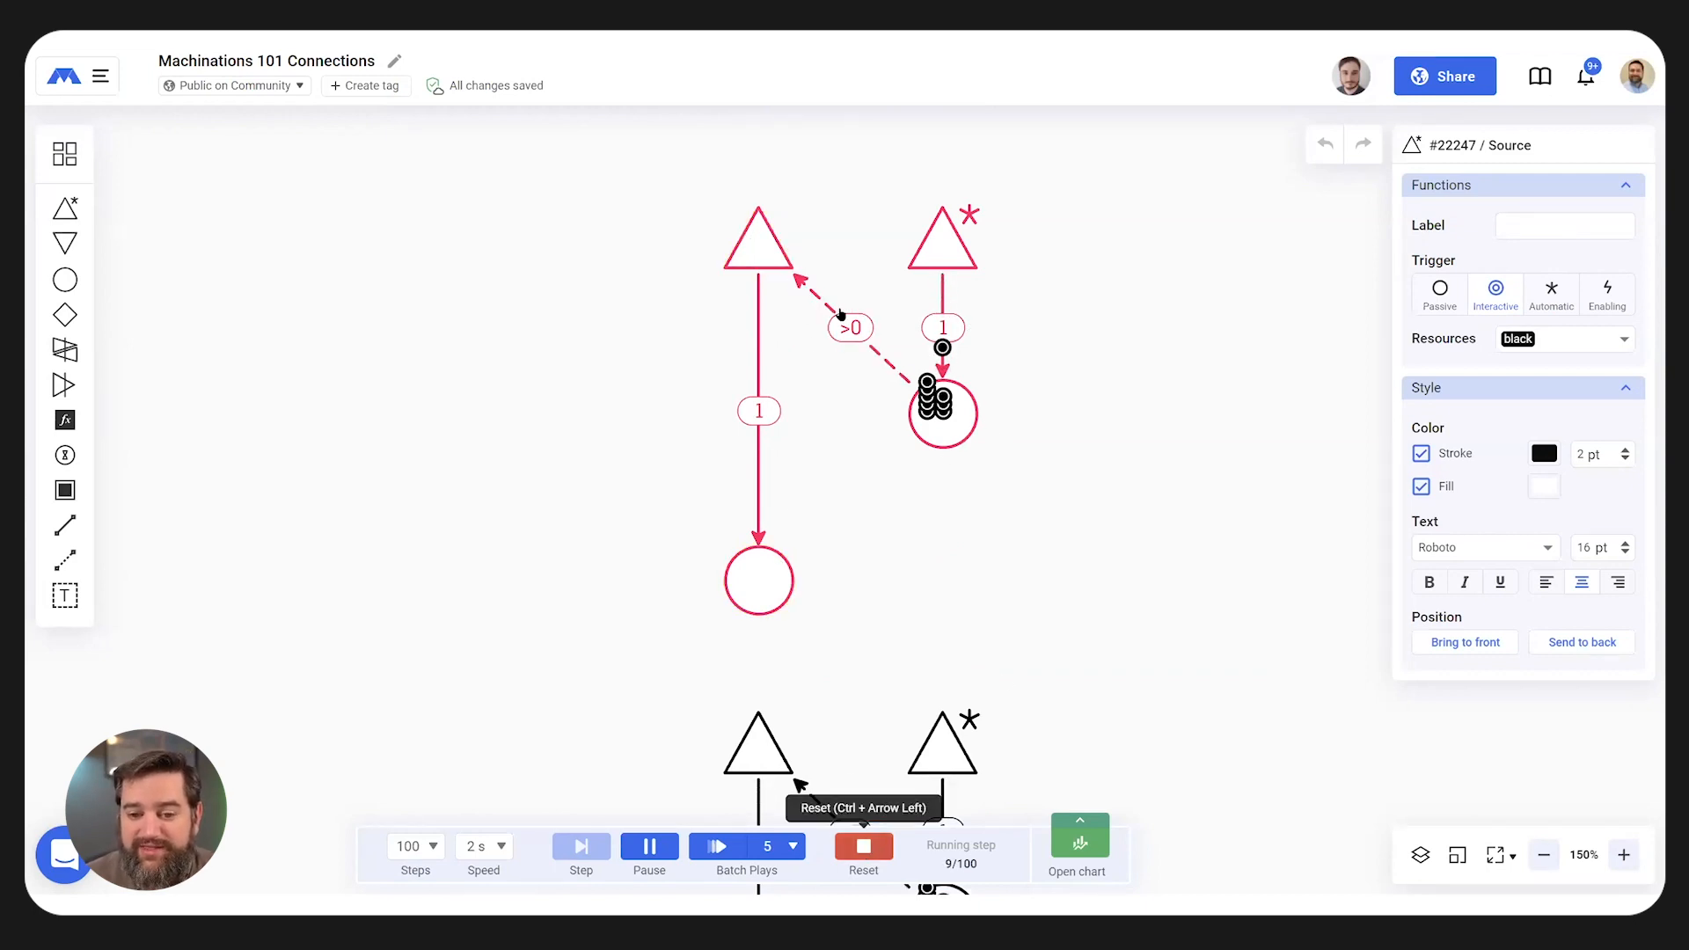
{"action": "left_click", "coordinate": [864, 847]}
- Run the simulation to observe the red >0 condition on a passive source, and reset it at the >5 example
{"action": "left_click", "coordinate": [649, 847]}
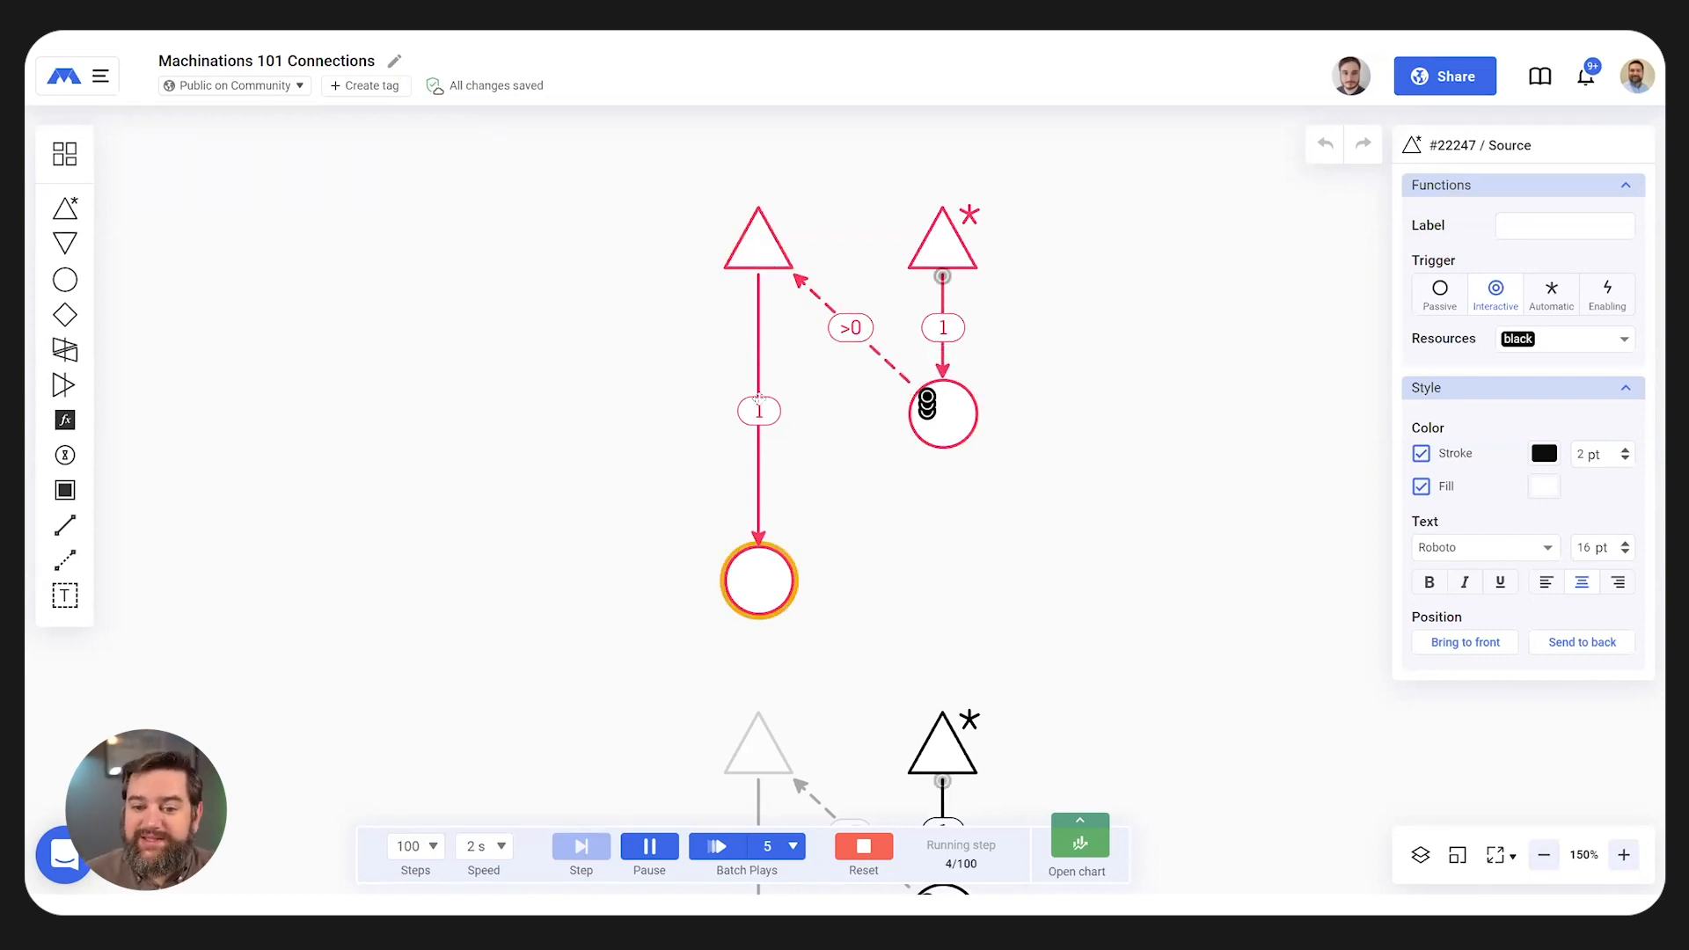
{"action": "scroll", "coordinate": [903, 453], "scroll_direction": "down", "scroll_amount": 3}
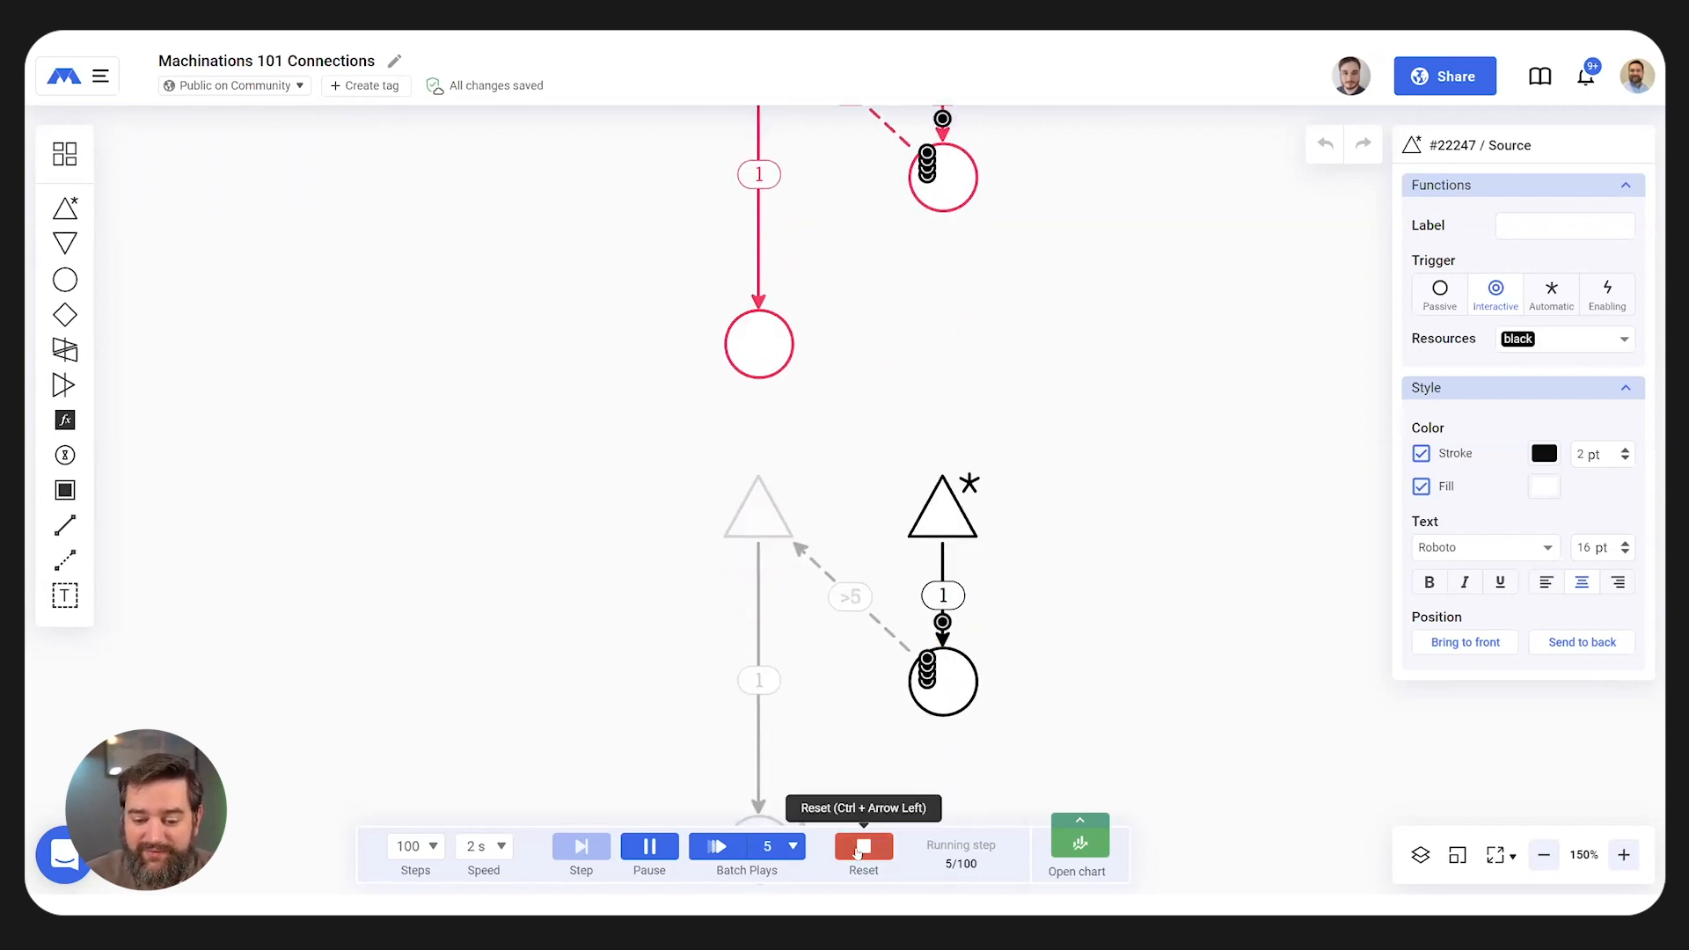
{"action": "left_click", "coordinate": [862, 847]}
- Set the zoom to 125% and run the simulation on the >5 example with a passive source and an automatic pool
{"action": "left_click", "coordinate": [1538, 856]}
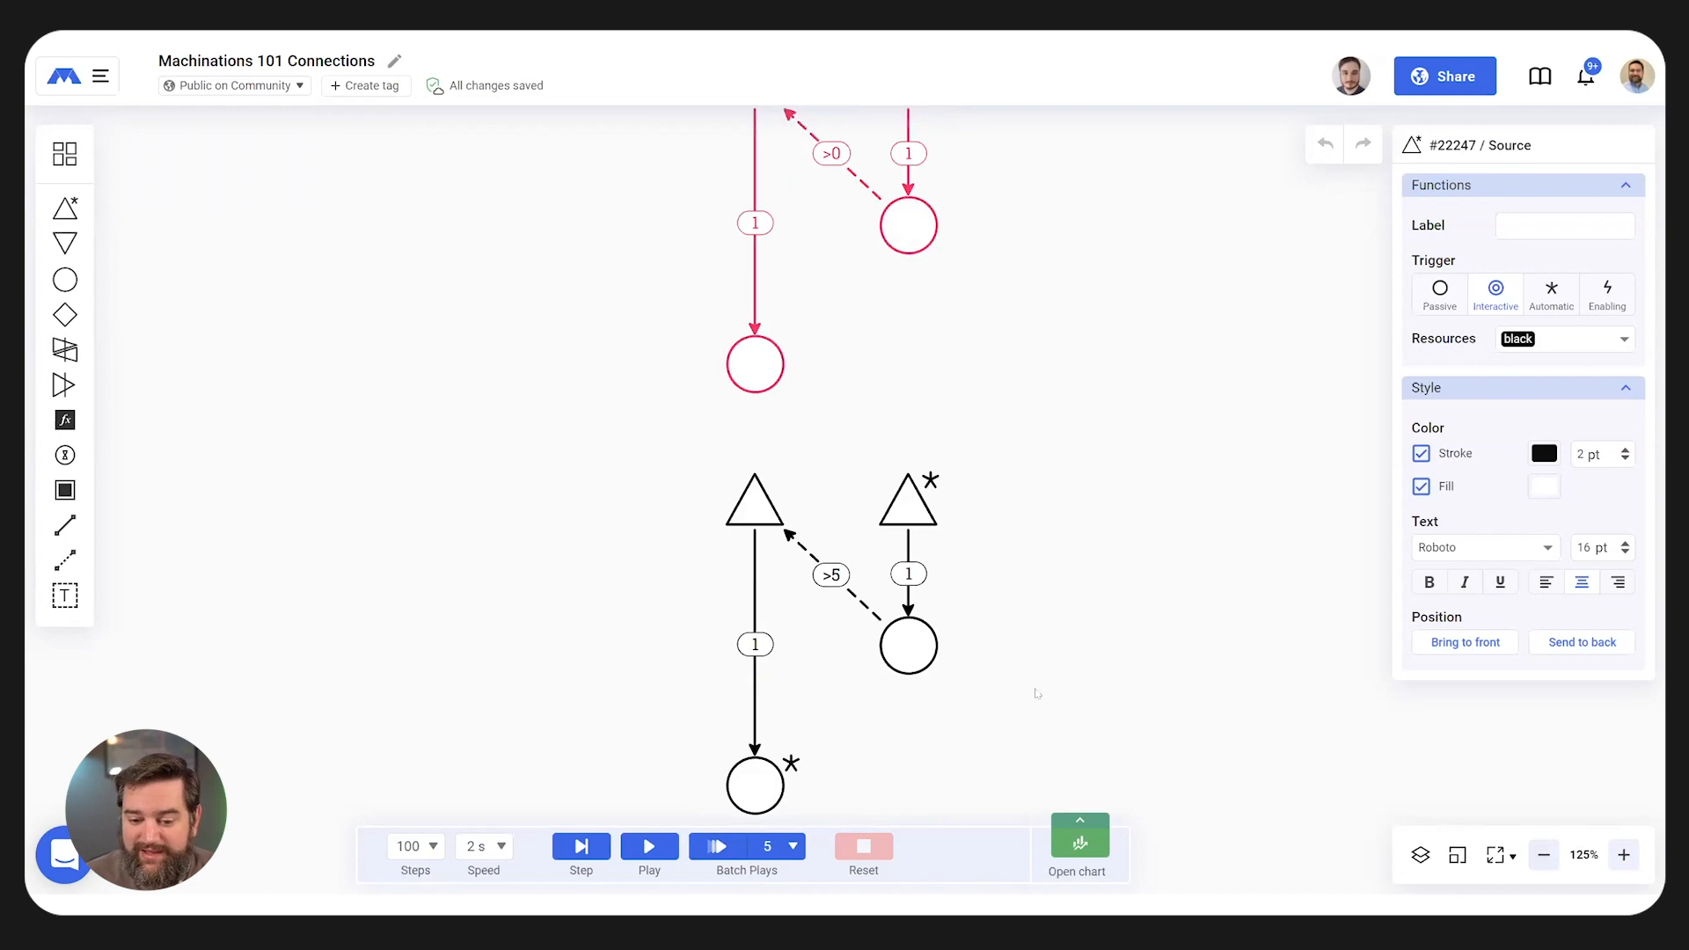
{"action": "left_click", "coordinate": [995, 596]}
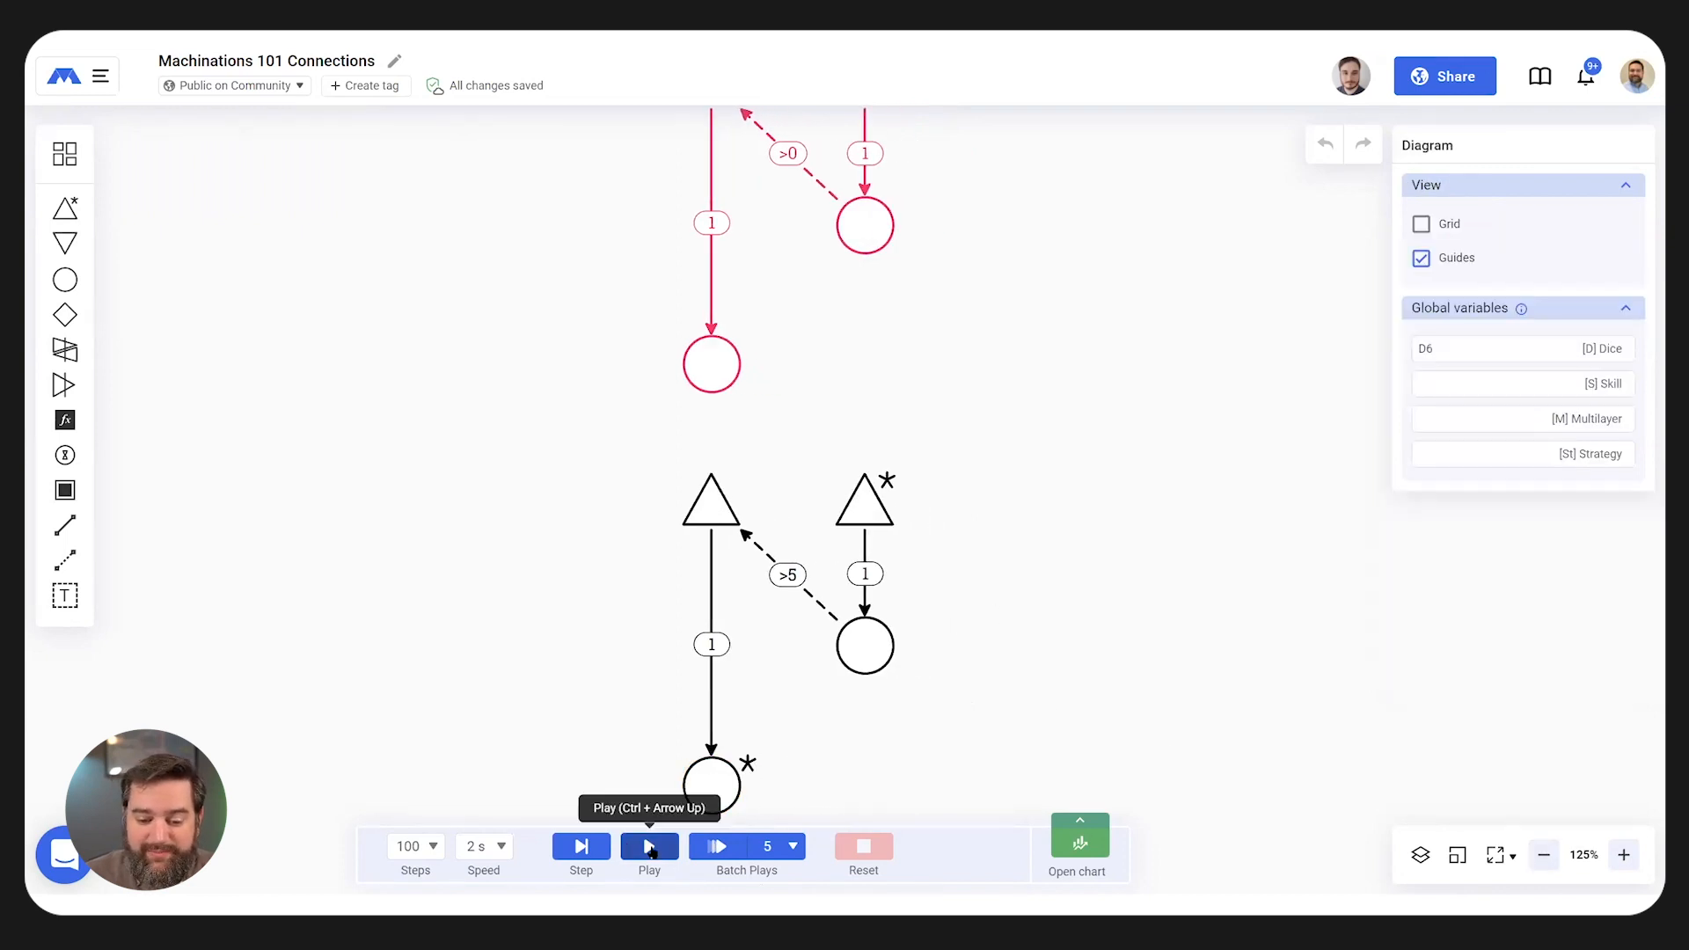
{"action": "key", "text": "ctrl+Up"}
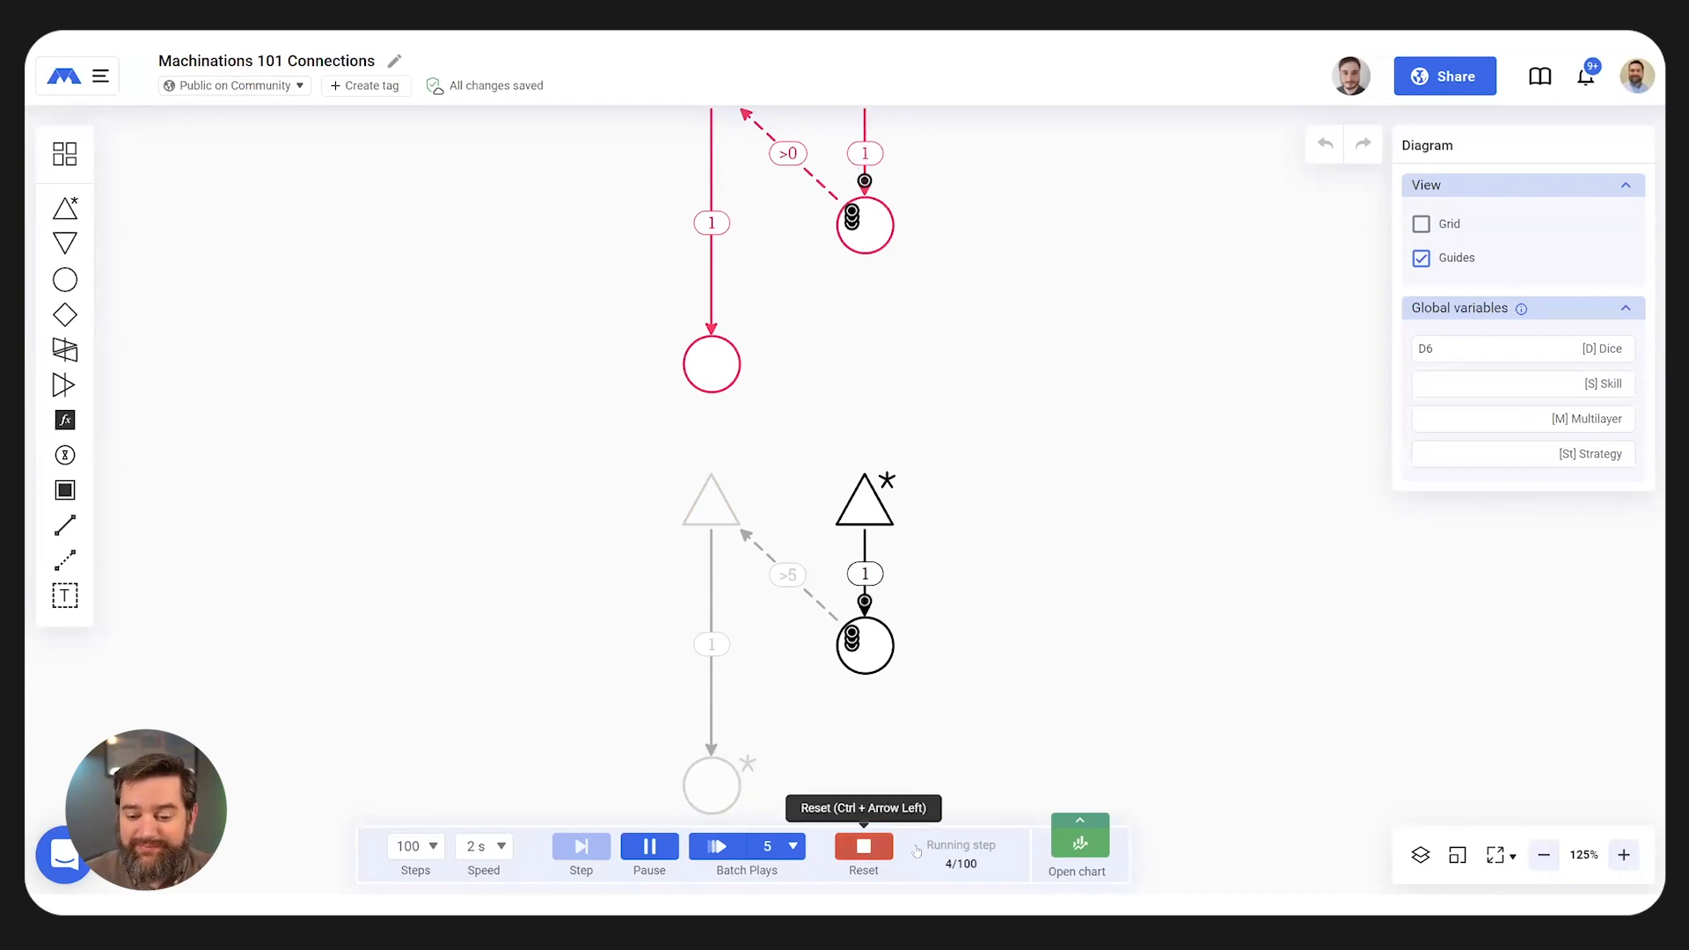
- Reset the >5 example and run the simulation on the example whose pool has >0, >2 and >4 conditions
{"action": "left_click", "coordinate": [870, 847]}
{"action": "scroll", "coordinate": [1104, 387], "scroll_direction": "up", "scroll_amount": 20}
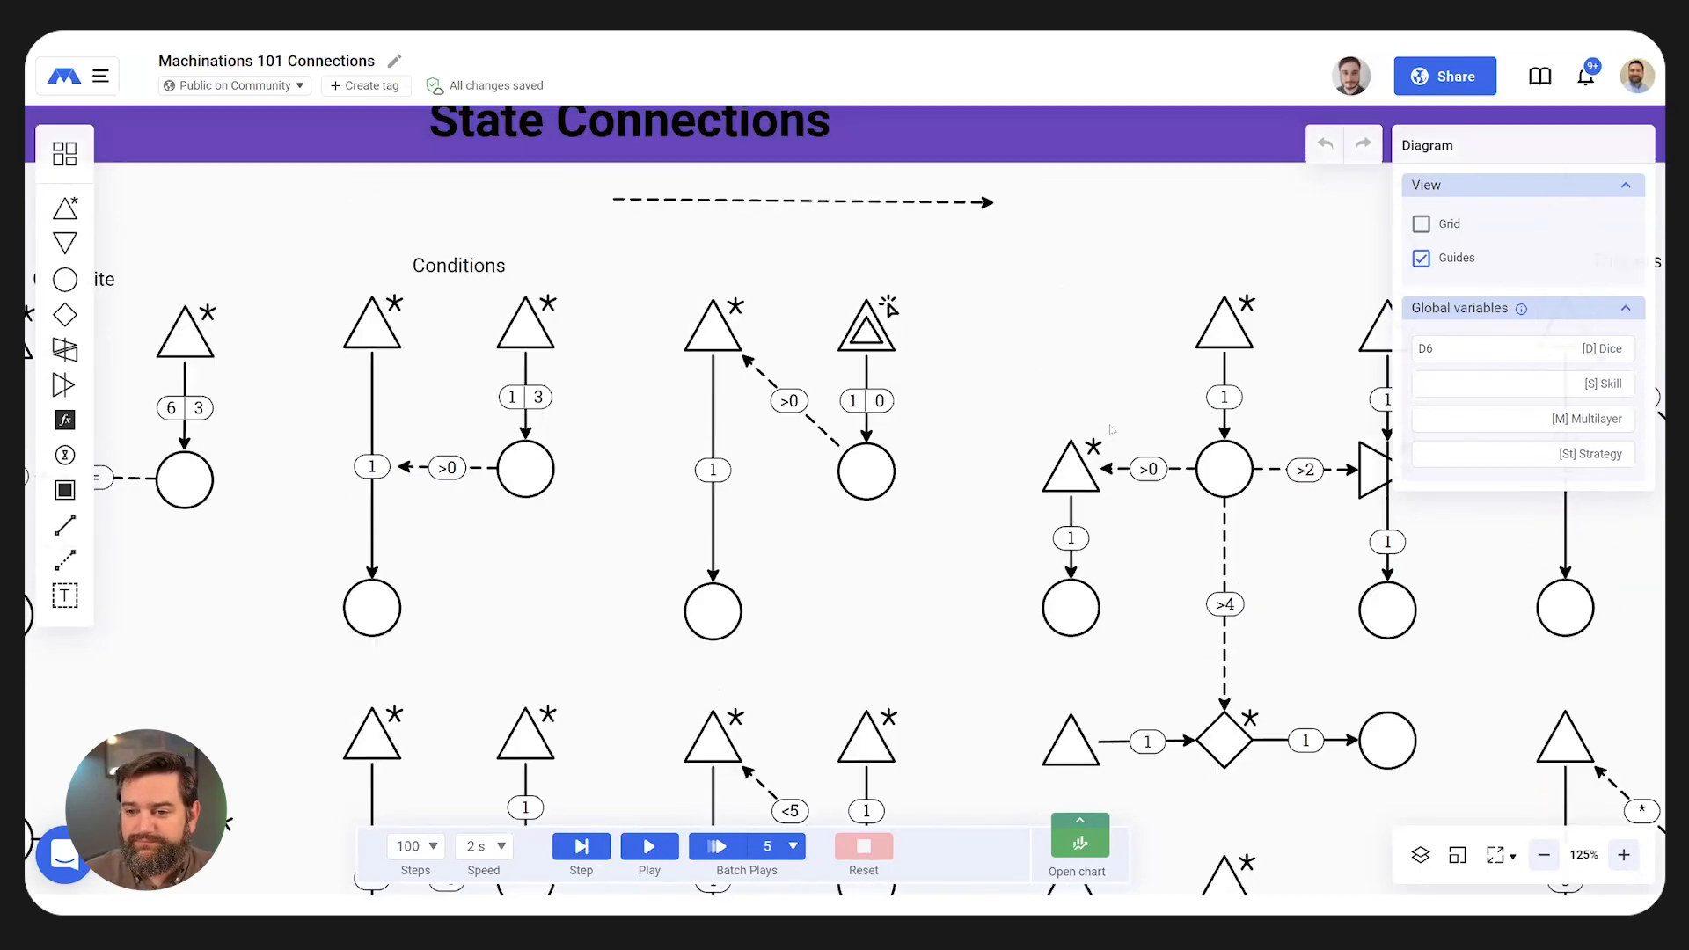
{"action": "scroll", "coordinate": [1245, 590], "scroll_direction": "right", "scroll_amount": 6}
{"action": "scroll", "coordinate": [1244, 590], "scroll_direction": "down", "scroll_amount": 2}
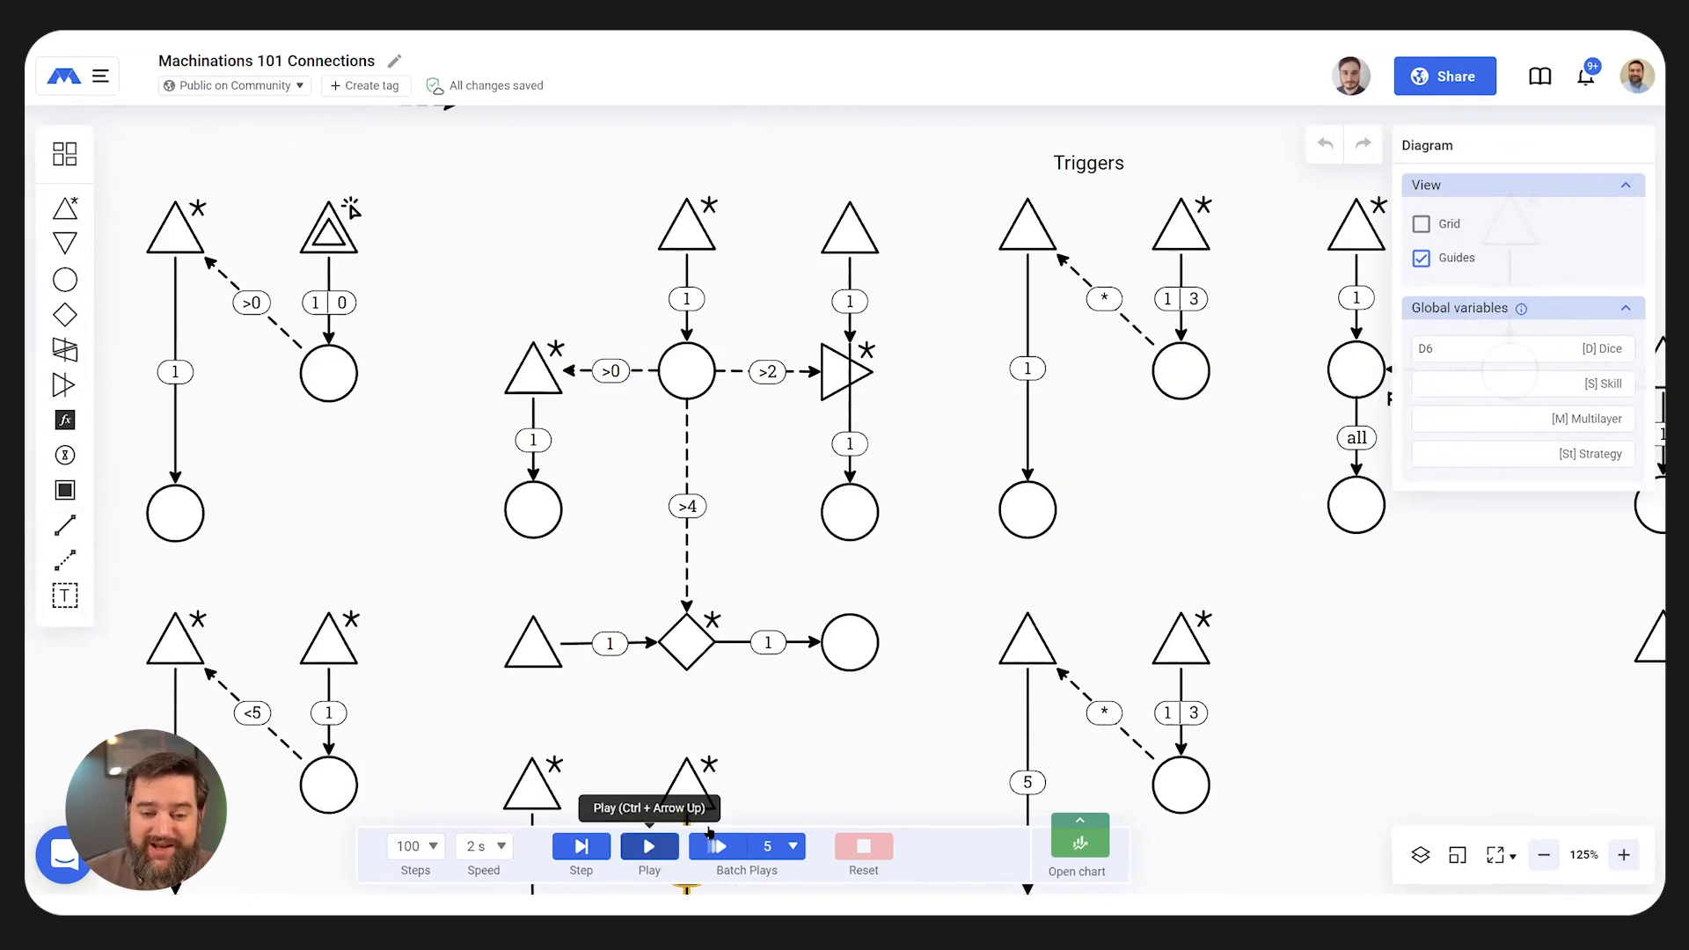
{"action": "left_click", "coordinate": [649, 847]}
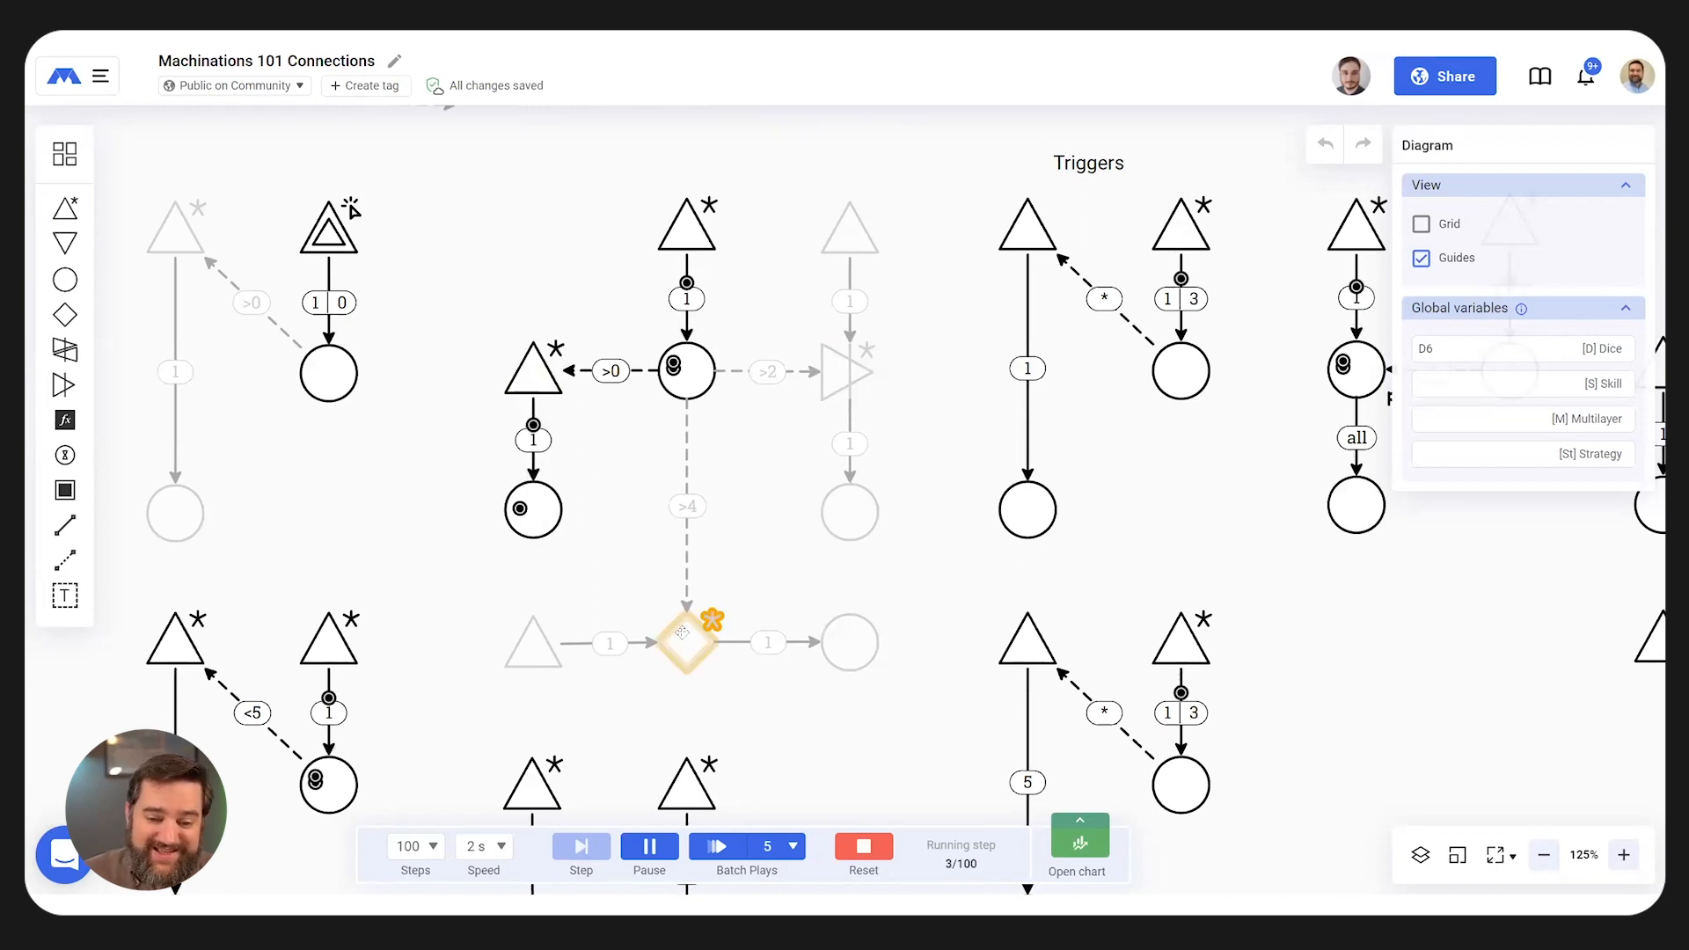
- Restart the simulation on the <3 condition example with the +1 modifier, and reset it once observed
{"action": "scroll", "coordinate": [766, 584], "scroll_direction": "down", "scroll_amount": 5}
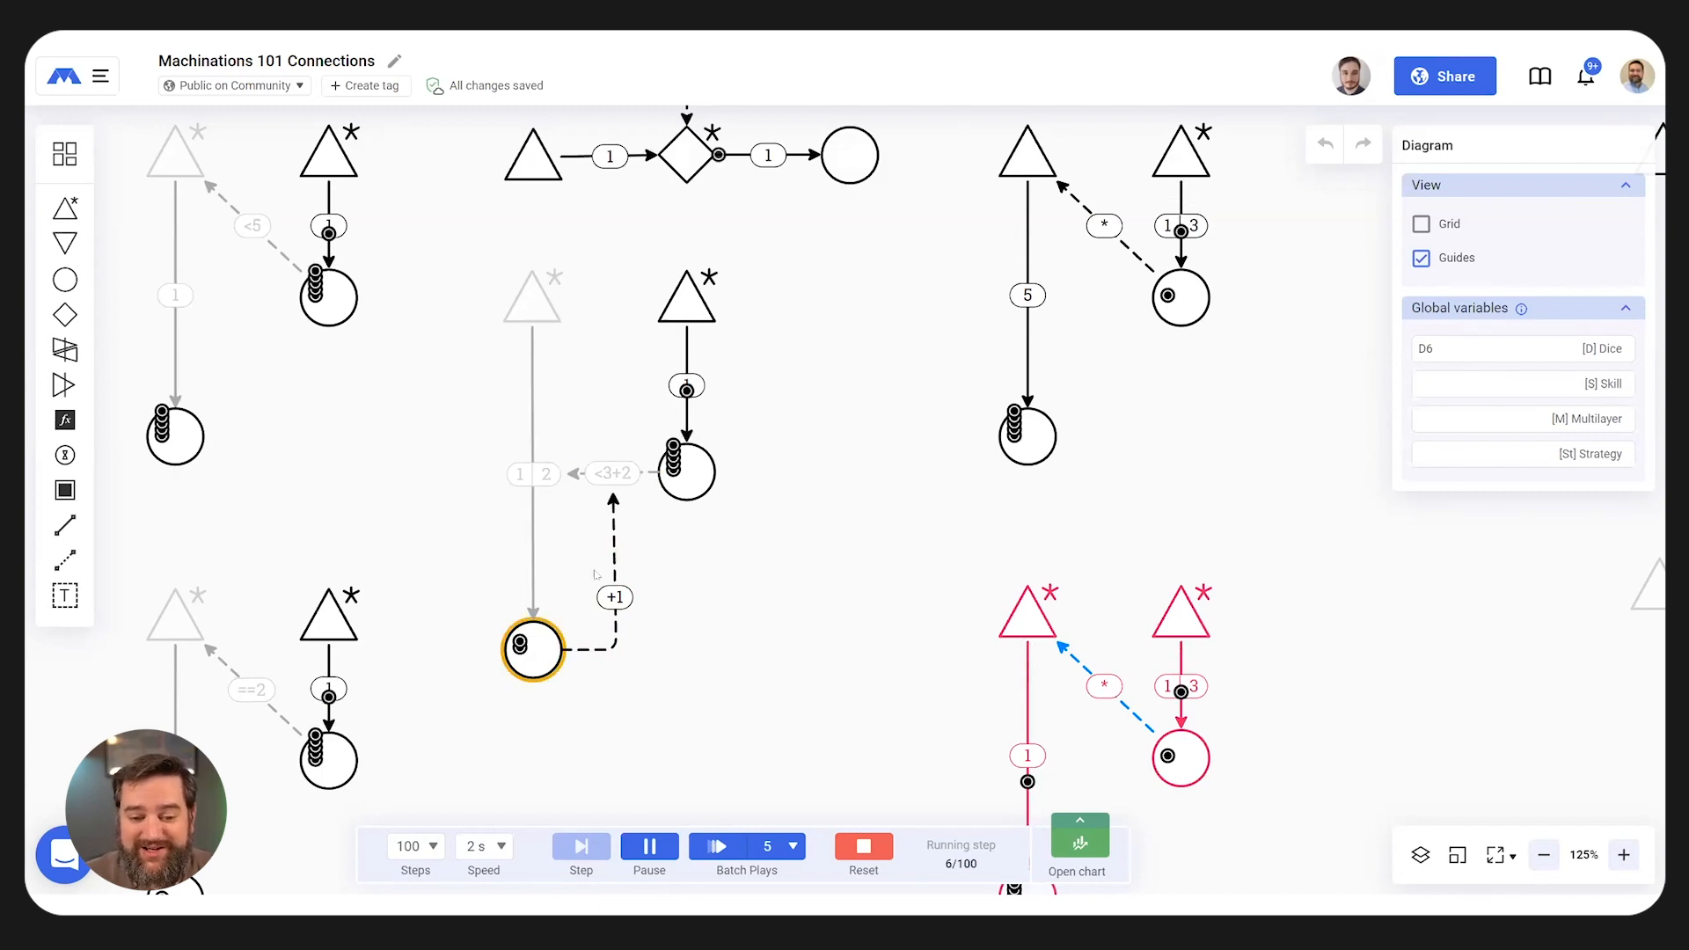
{"action": "left_click", "coordinate": [859, 847]}
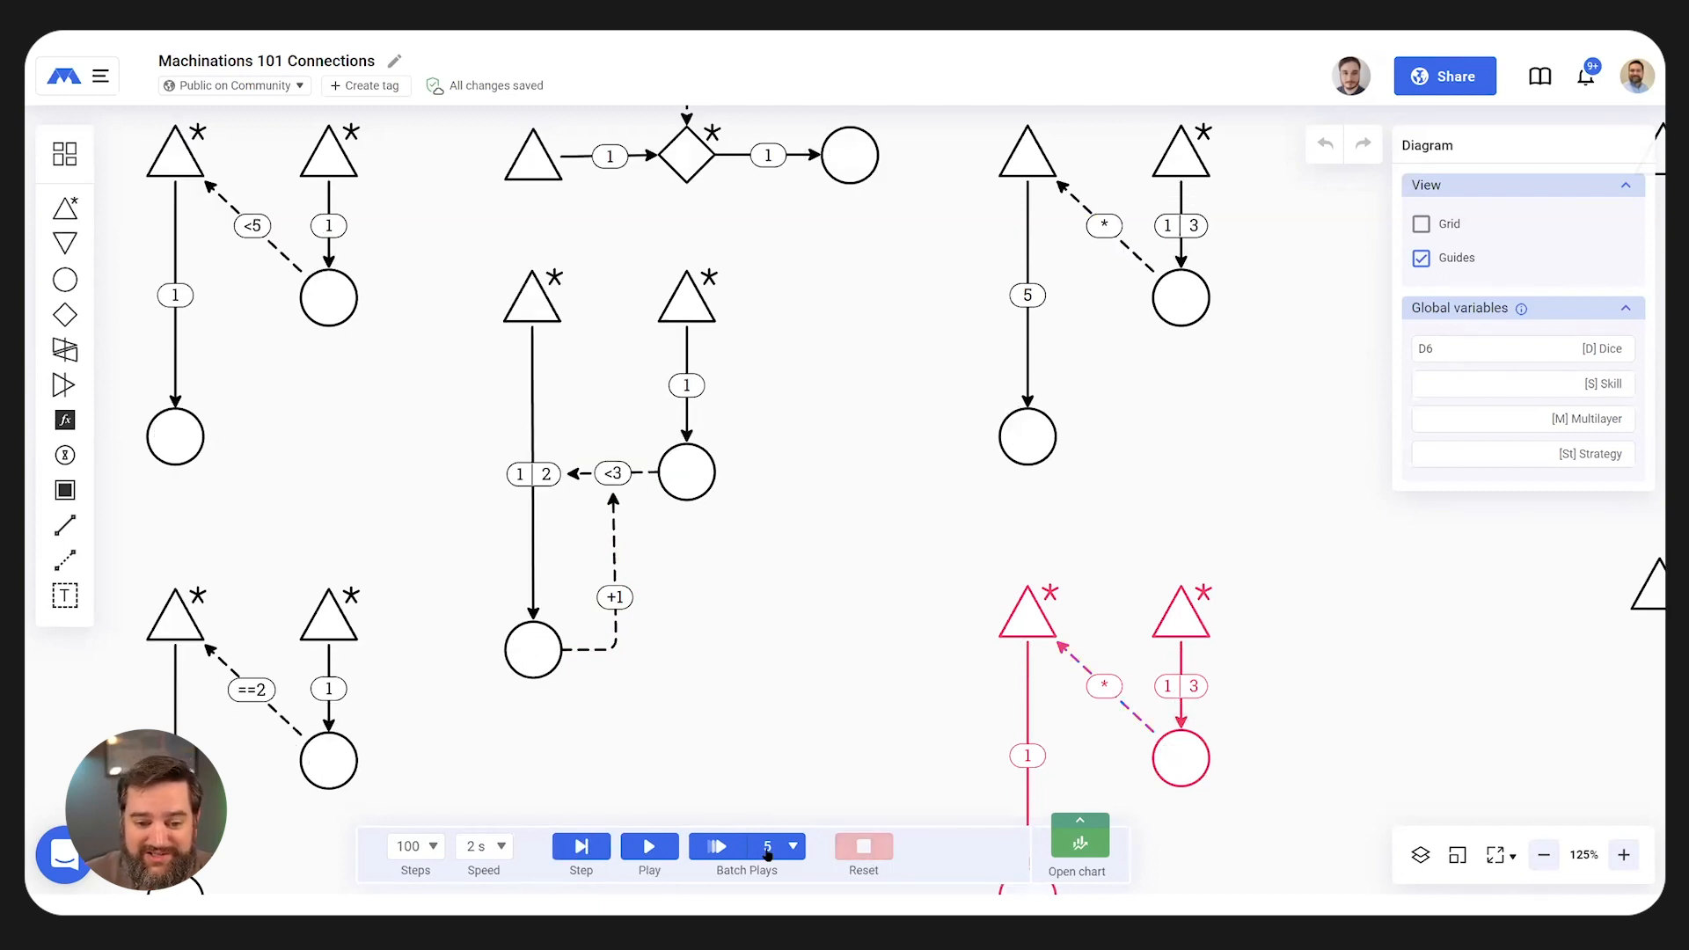
{"action": "left_click", "coordinate": [648, 846]}
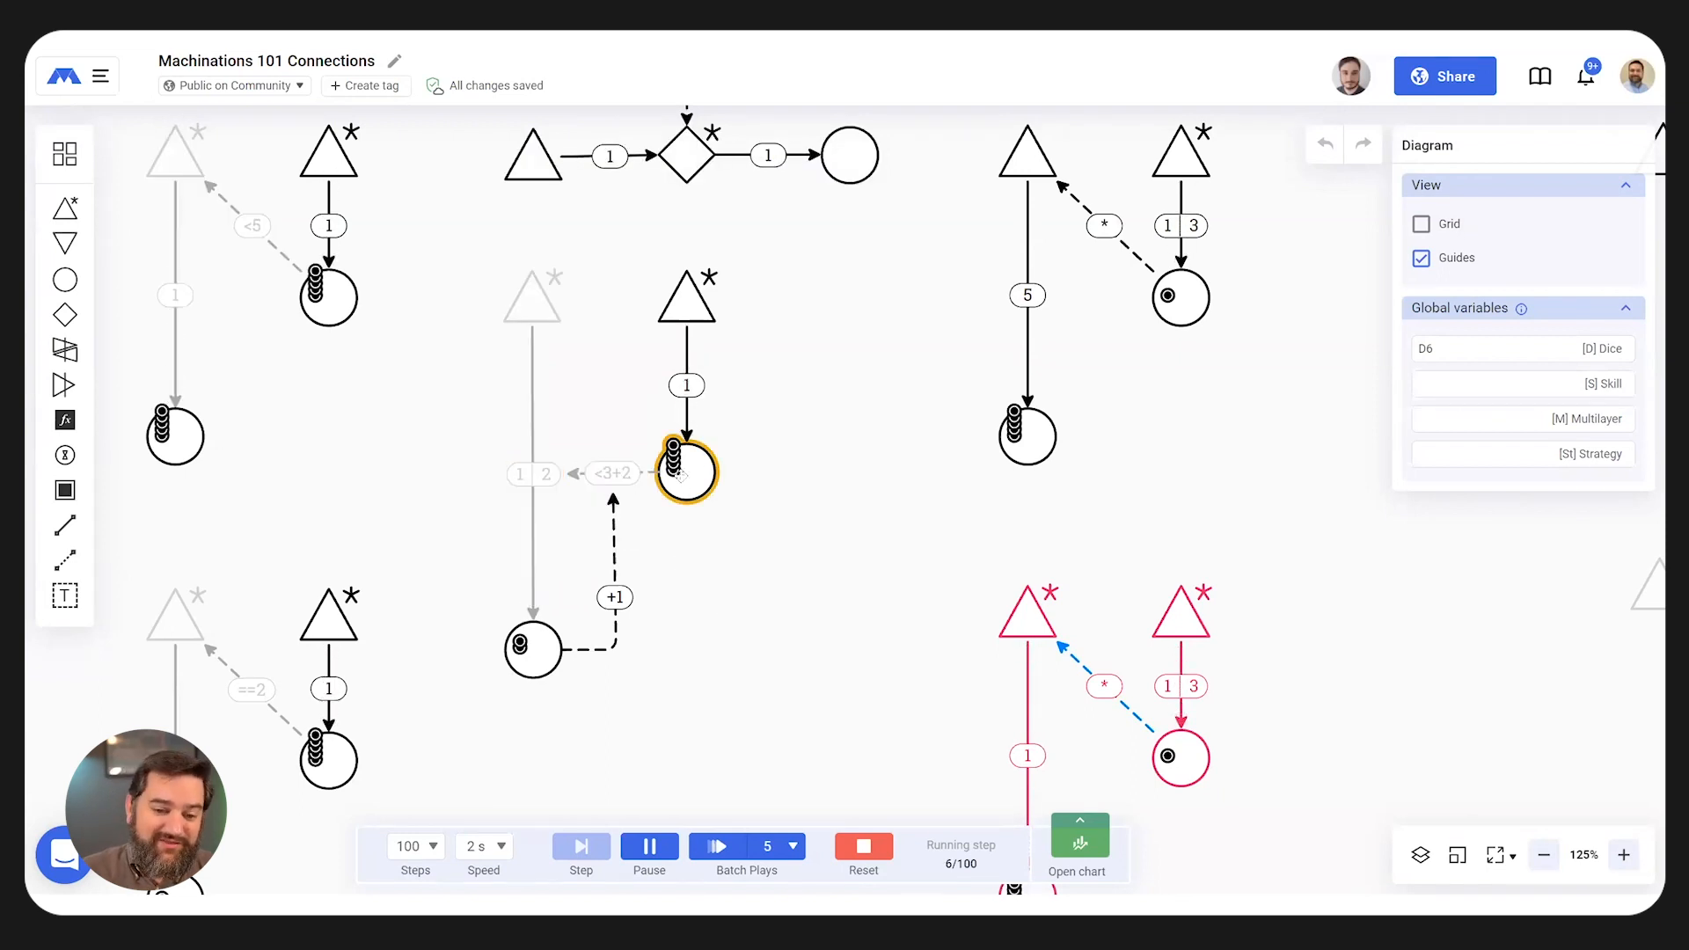
{"action": "scroll", "coordinate": [681, 475], "scroll_direction": "up", "scroll_amount": 5}
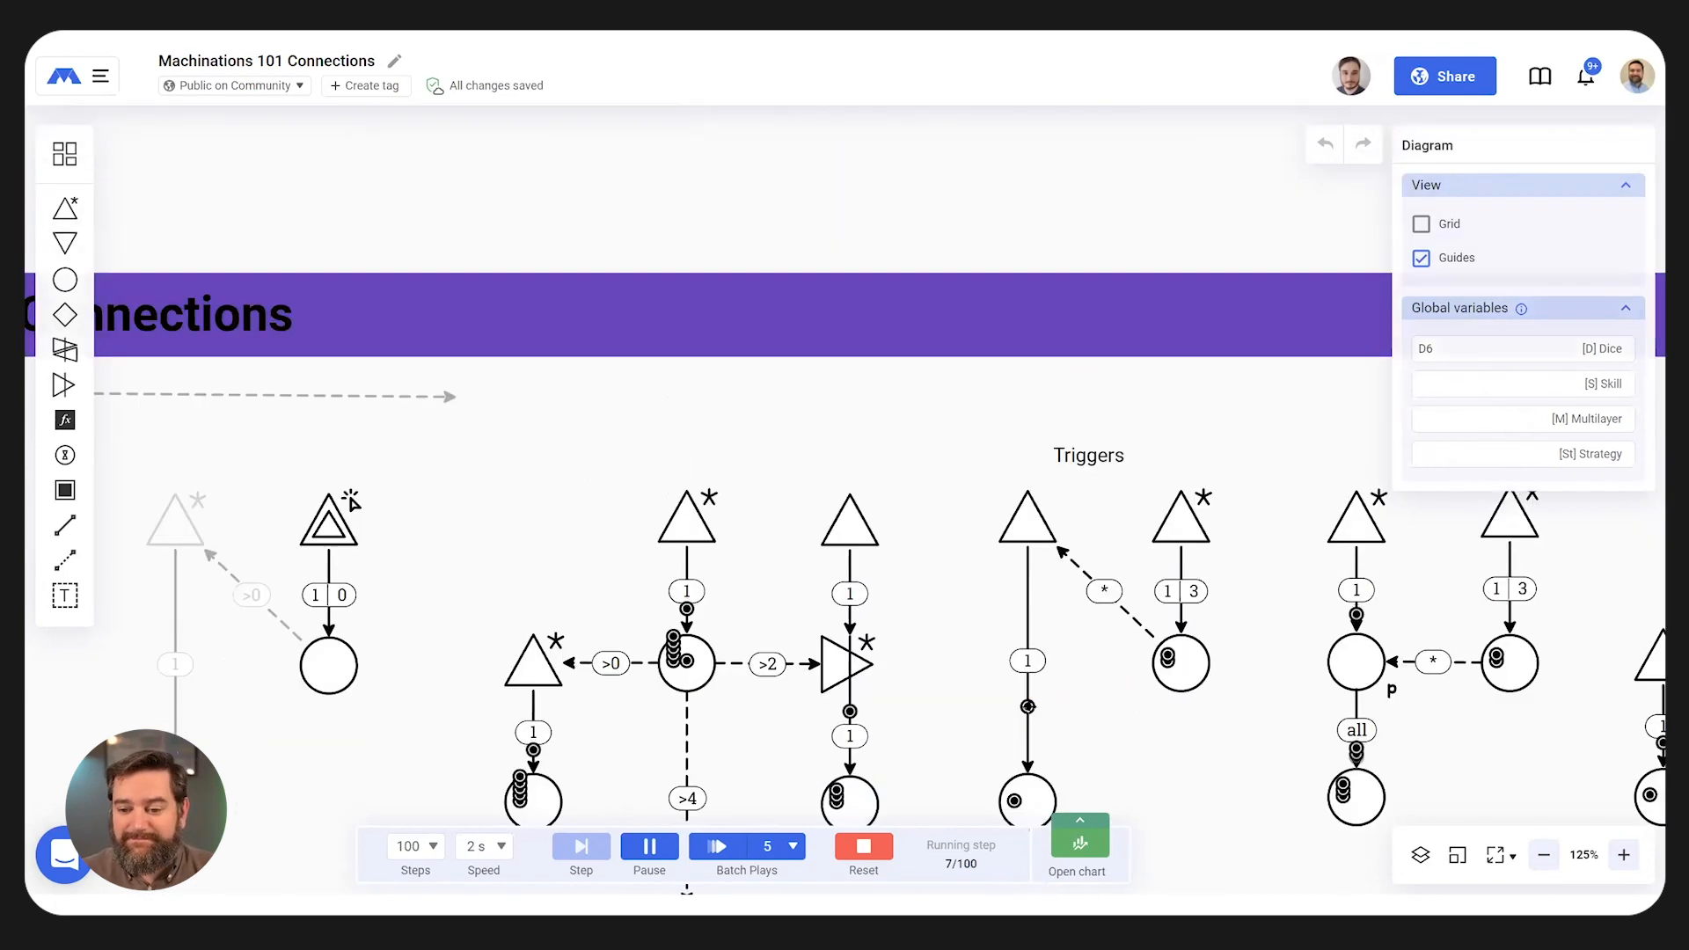
{"action": "left_click", "coordinate": [864, 846]}
- Select the * state connection of the first Triggers example and run the simulation through the example with a flow of 5
{"action": "left_click_drag", "start_coordinate": [1225, 742], "coordinate": [791, 542]}
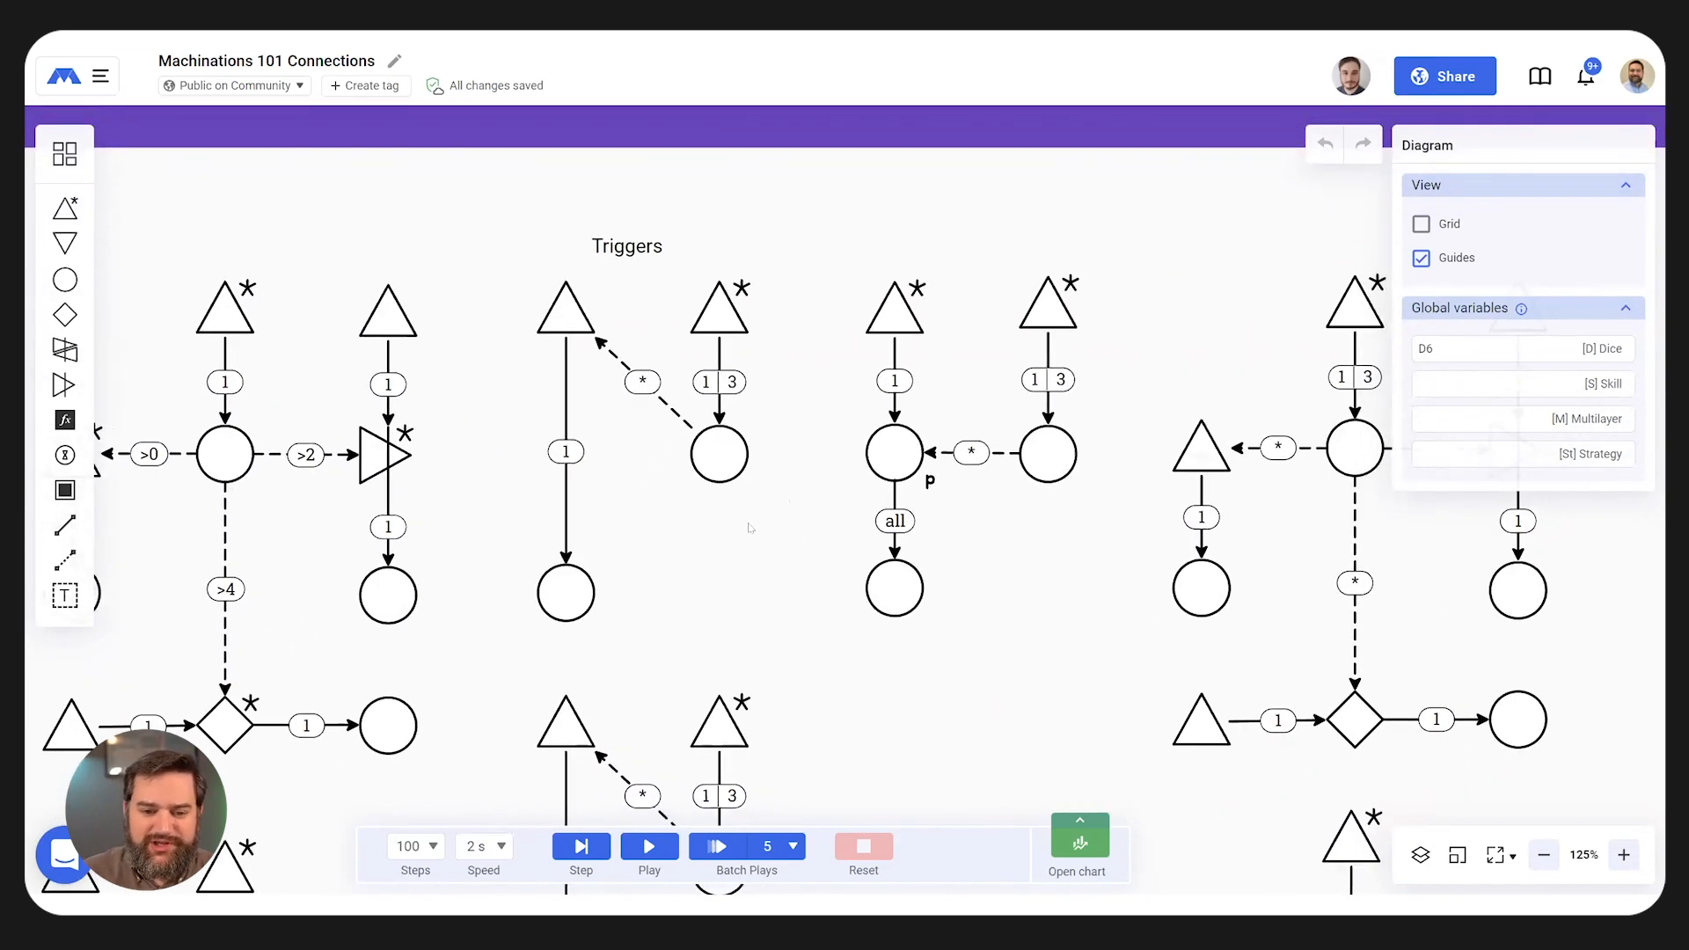
{"action": "left_click", "coordinate": [649, 393]}
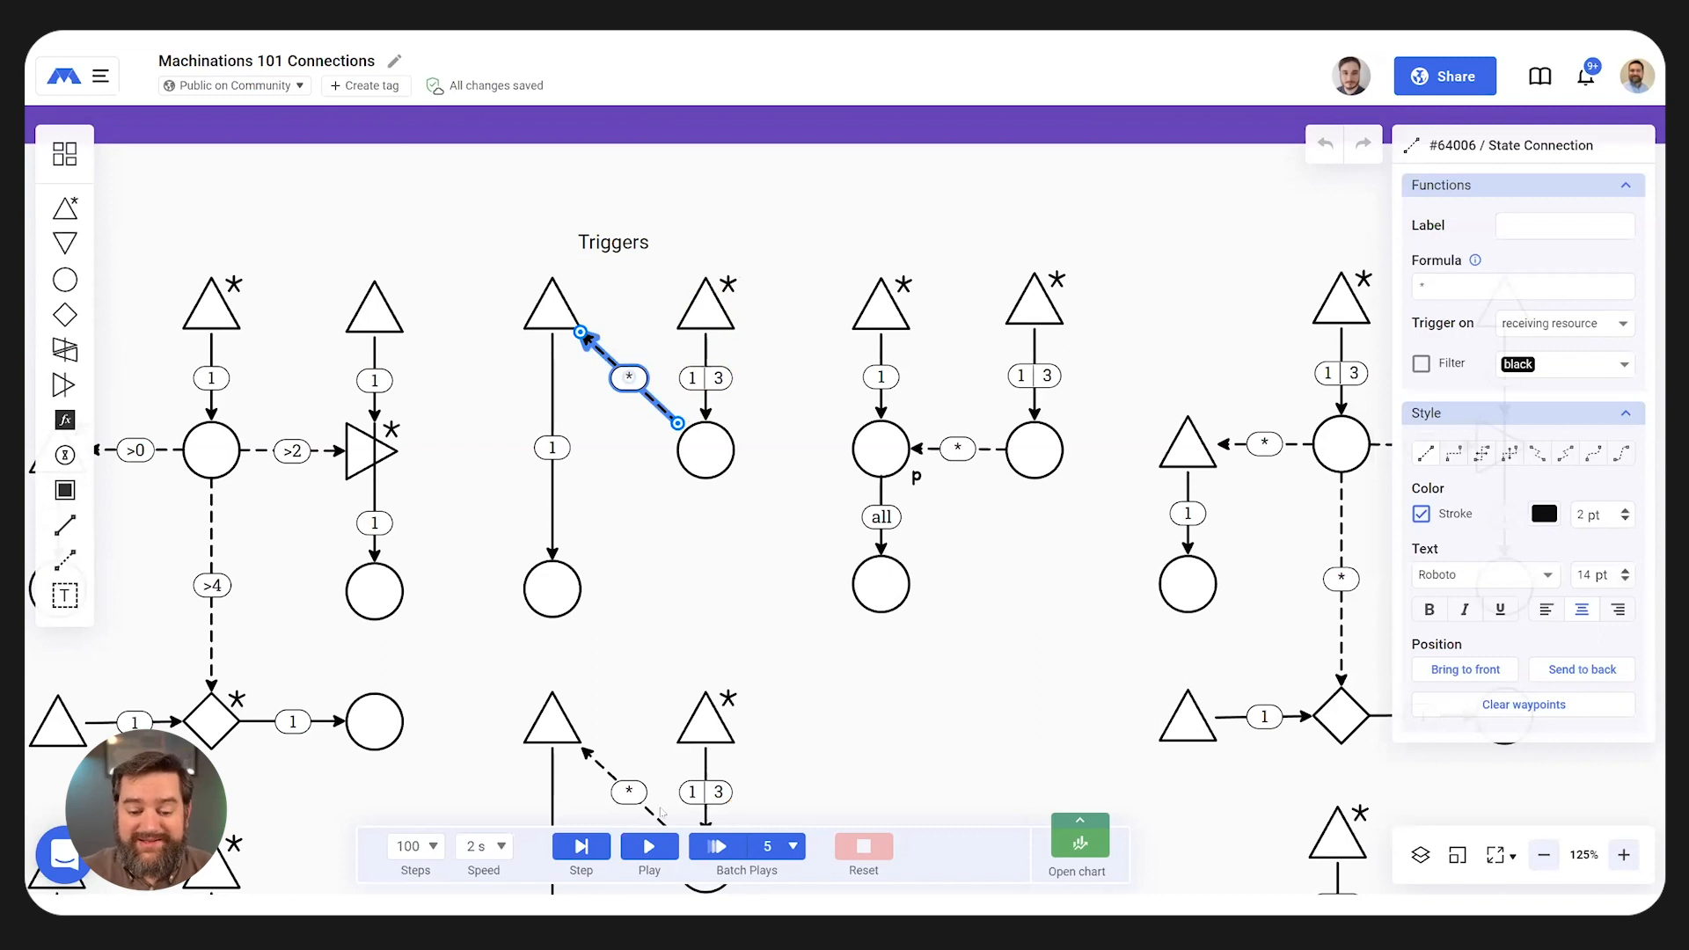
{"action": "left_click", "coordinate": [649, 846]}
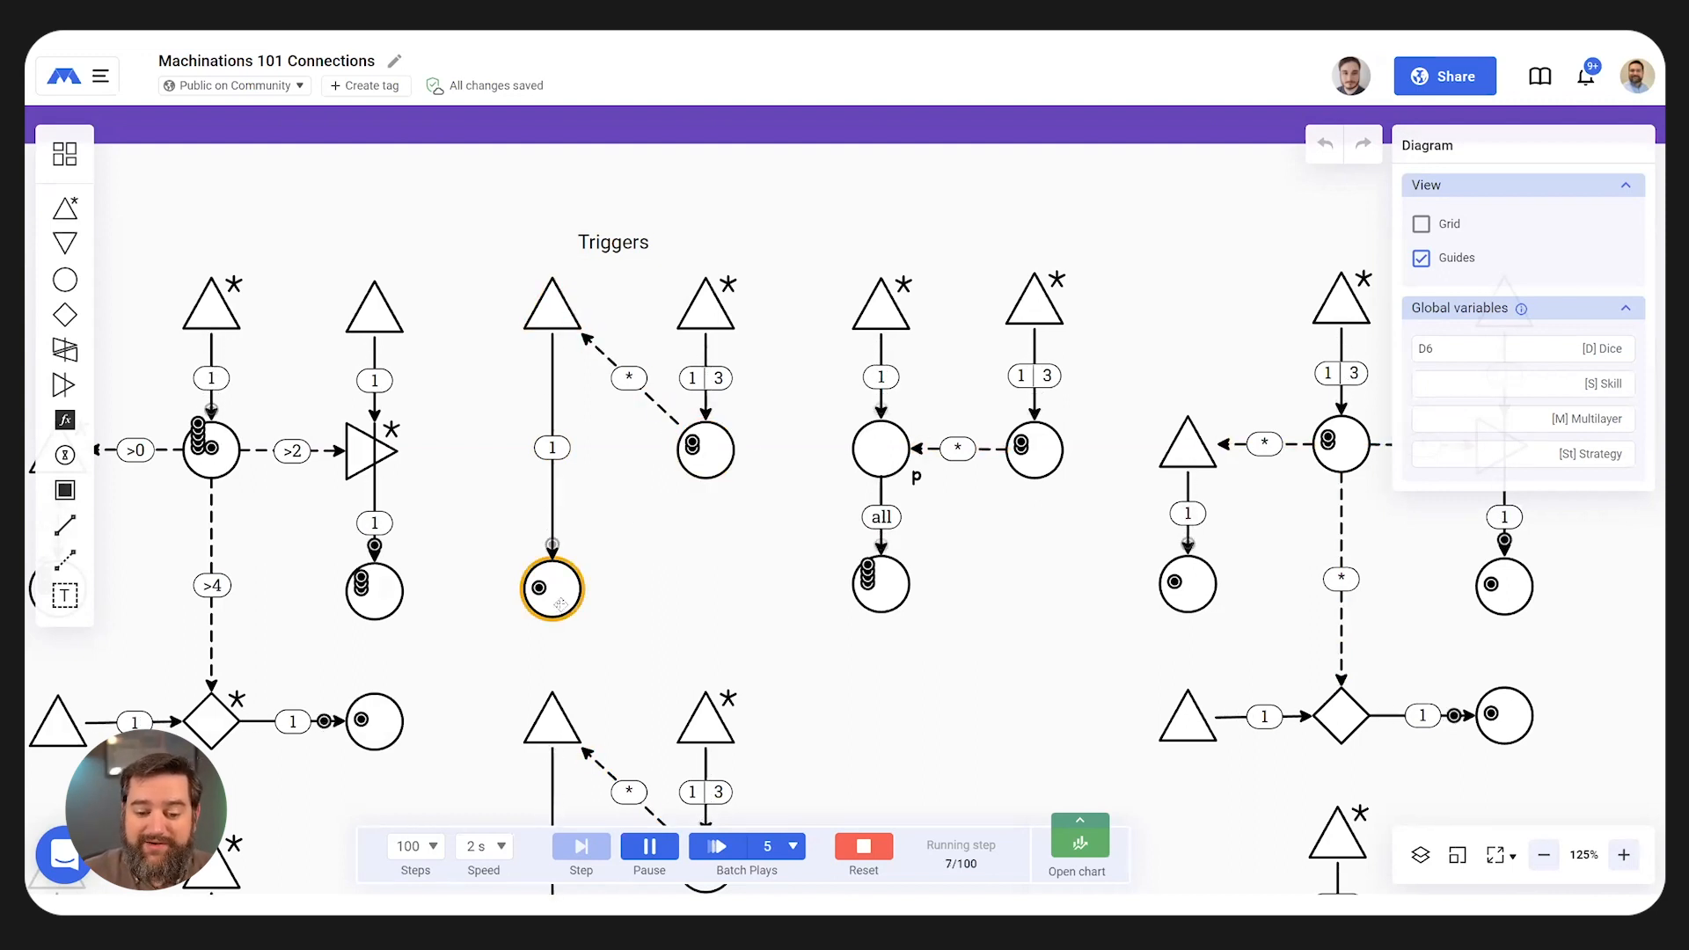
{"action": "scroll", "coordinate": [641, 533], "scroll_direction": "down", "scroll_amount": 5}
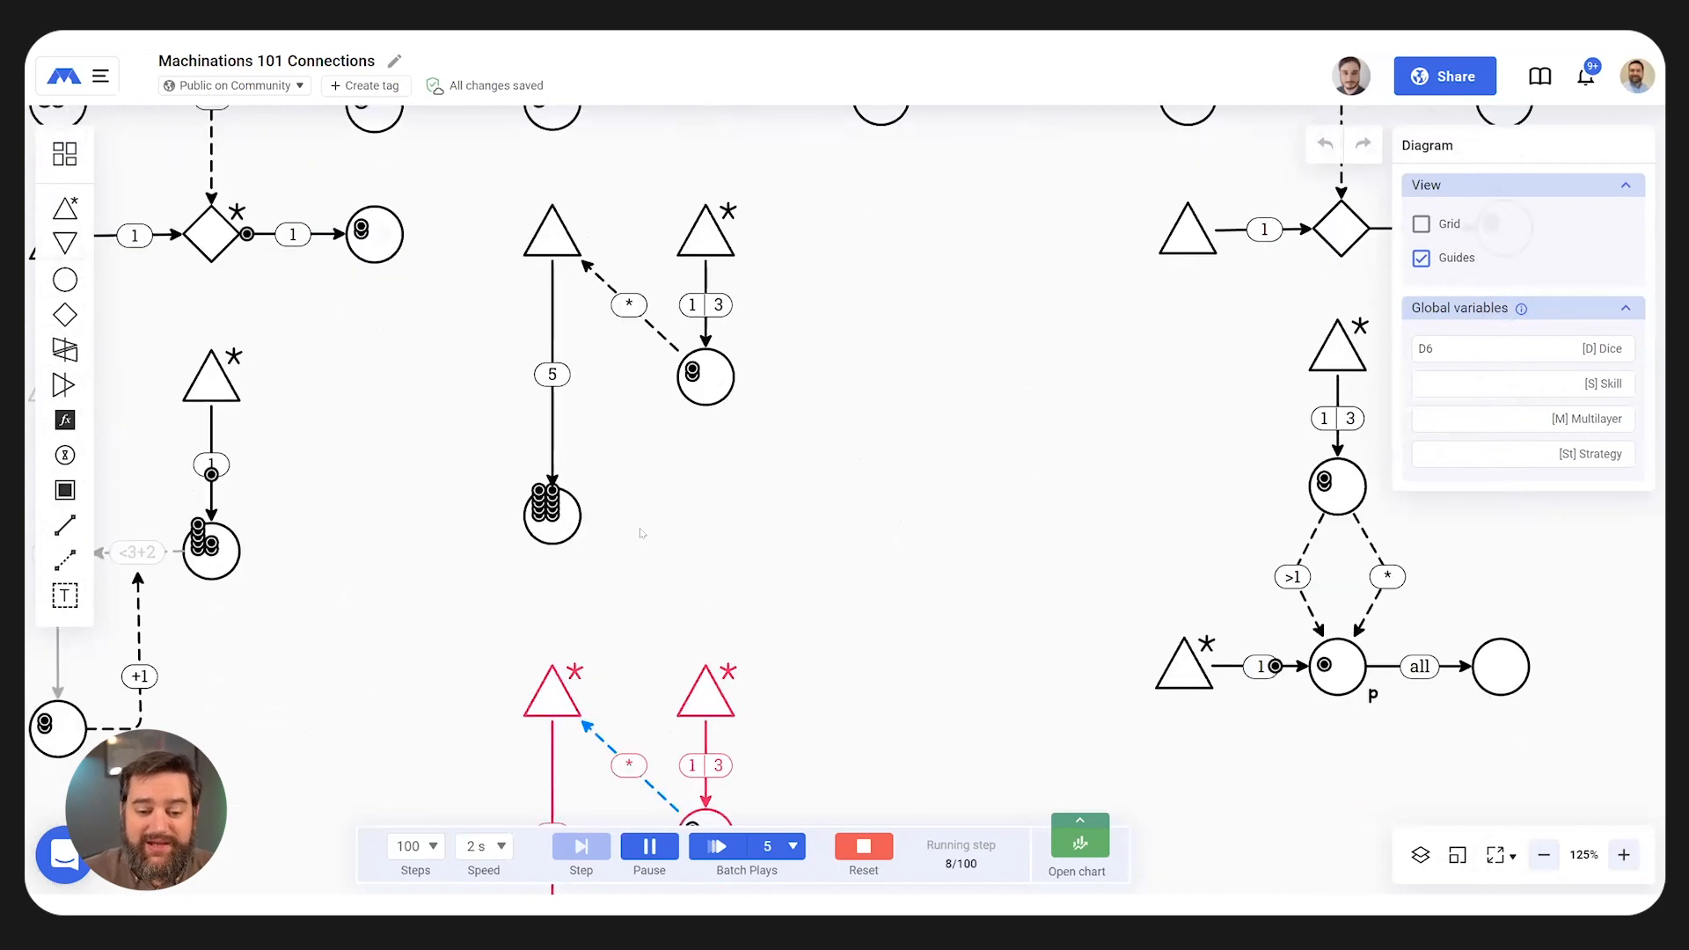
{"action": "scroll", "coordinate": [789, 574], "scroll_direction": "down", "scroll_amount": 2}
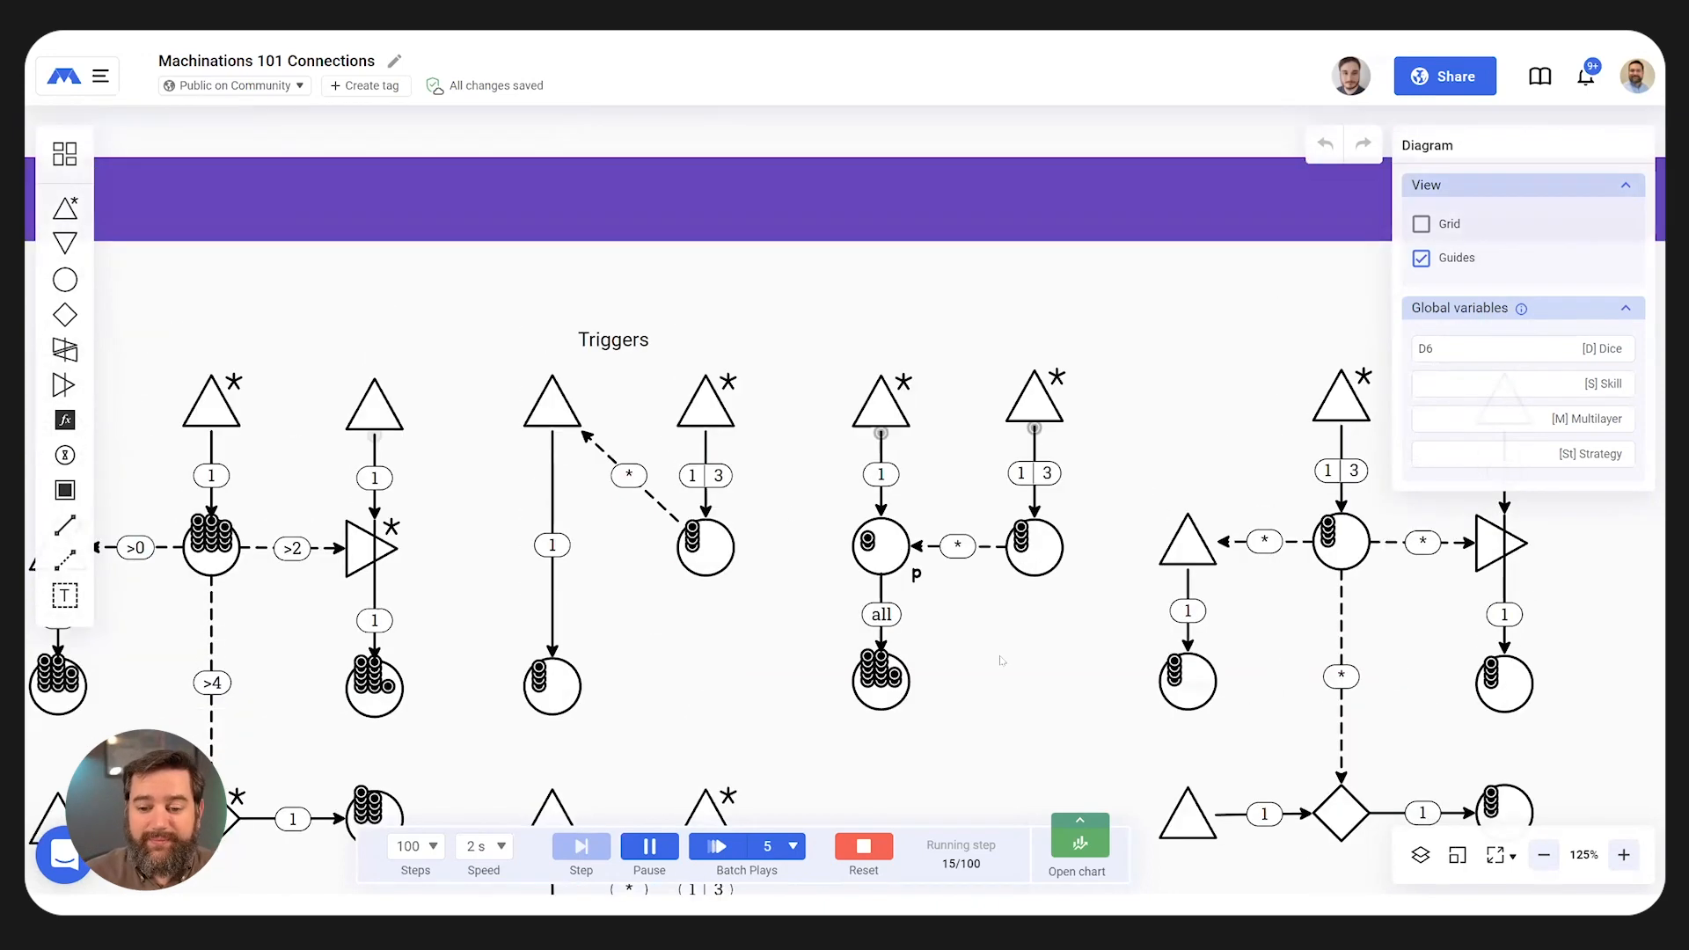
- Review the triggers on the pool, source, converter and gate, and restart the simulation at the combined >1 and * example
{"action": "left_click_drag", "start_coordinate": [1068, 689], "coordinate": [727, 577]}
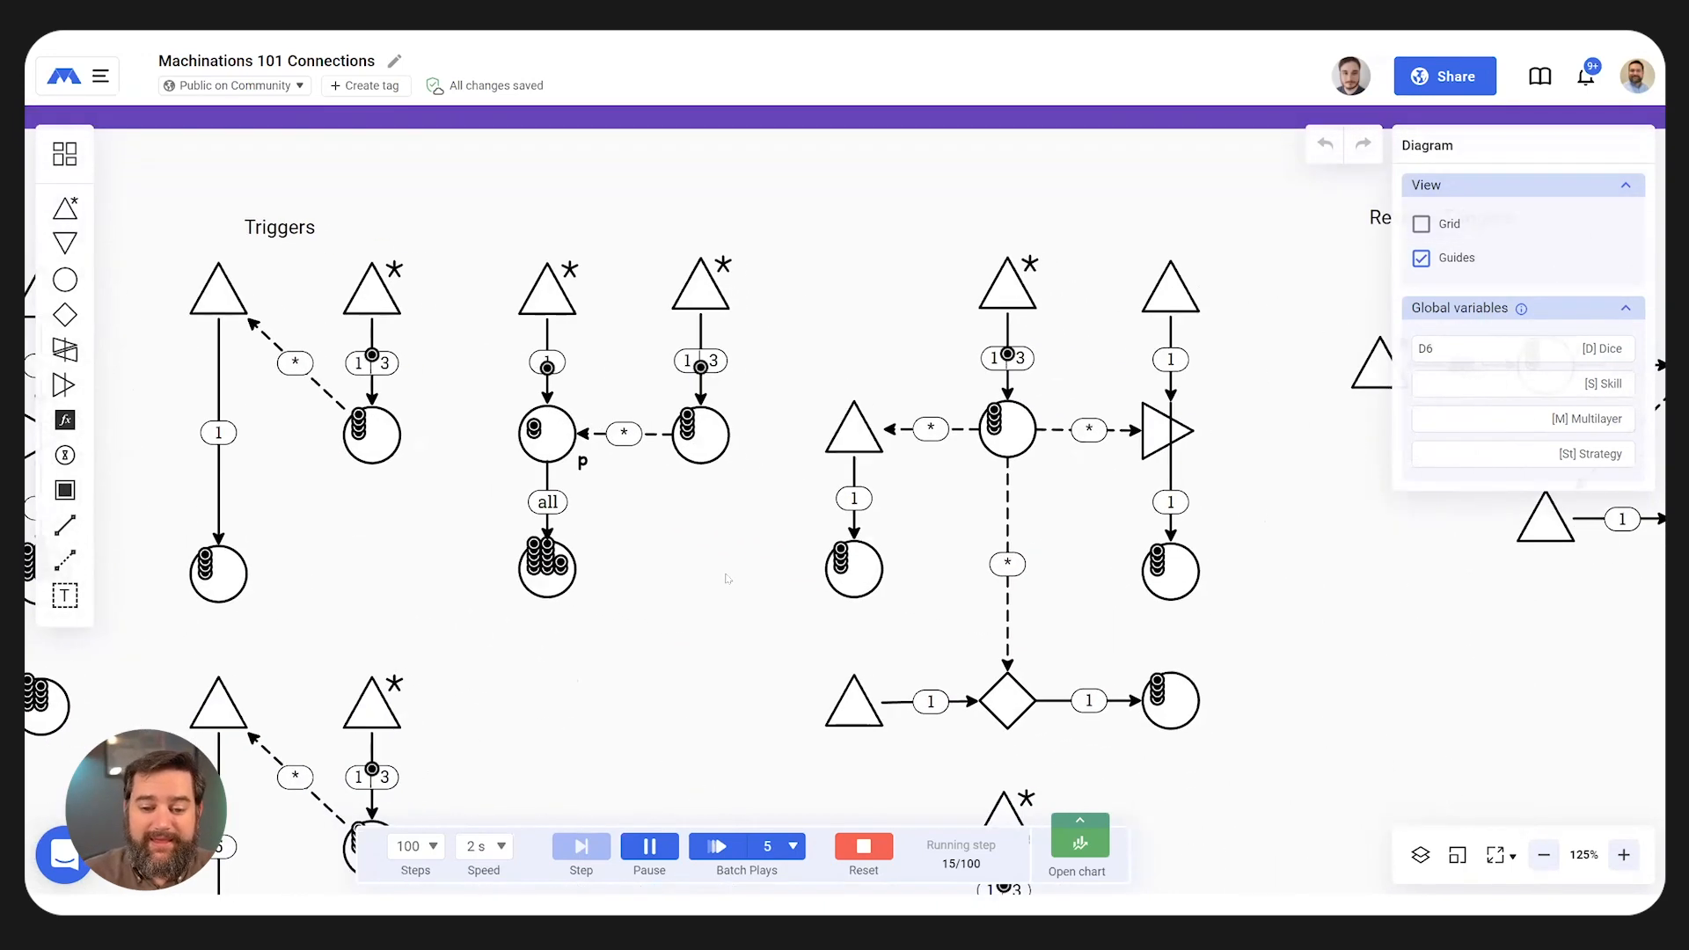
{"action": "left_click_drag", "start_coordinate": [965, 548], "coordinate": [687, 526]}
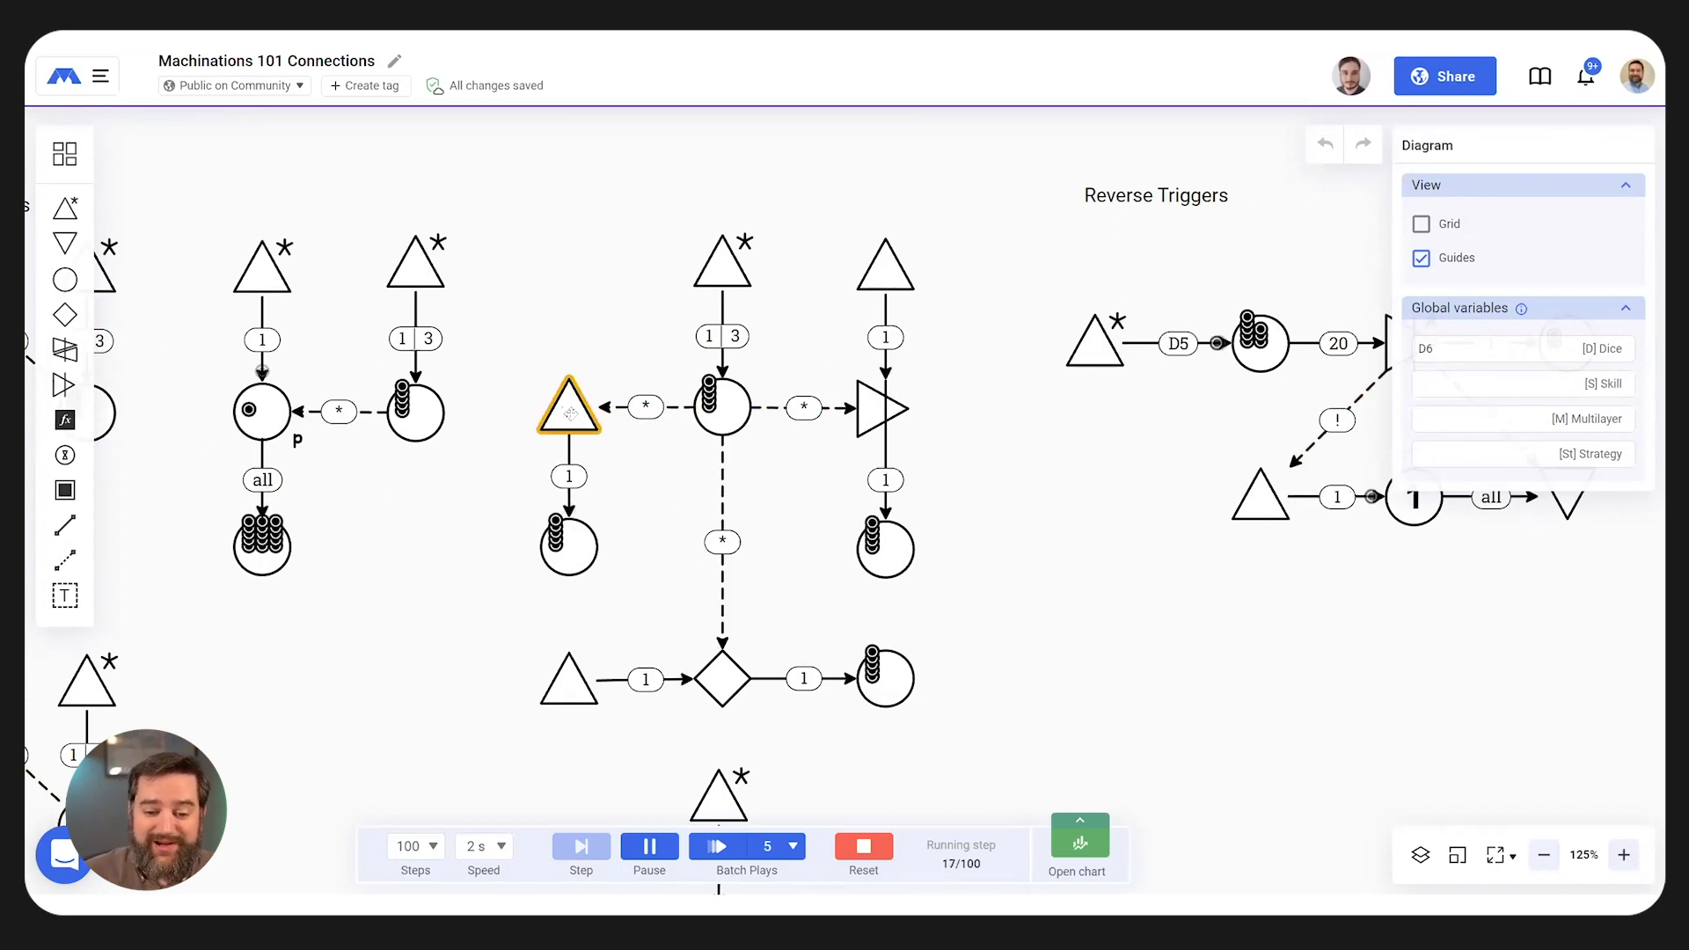
{"action": "scroll", "coordinate": [774, 594], "scroll_direction": "down", "scroll_amount": 5}
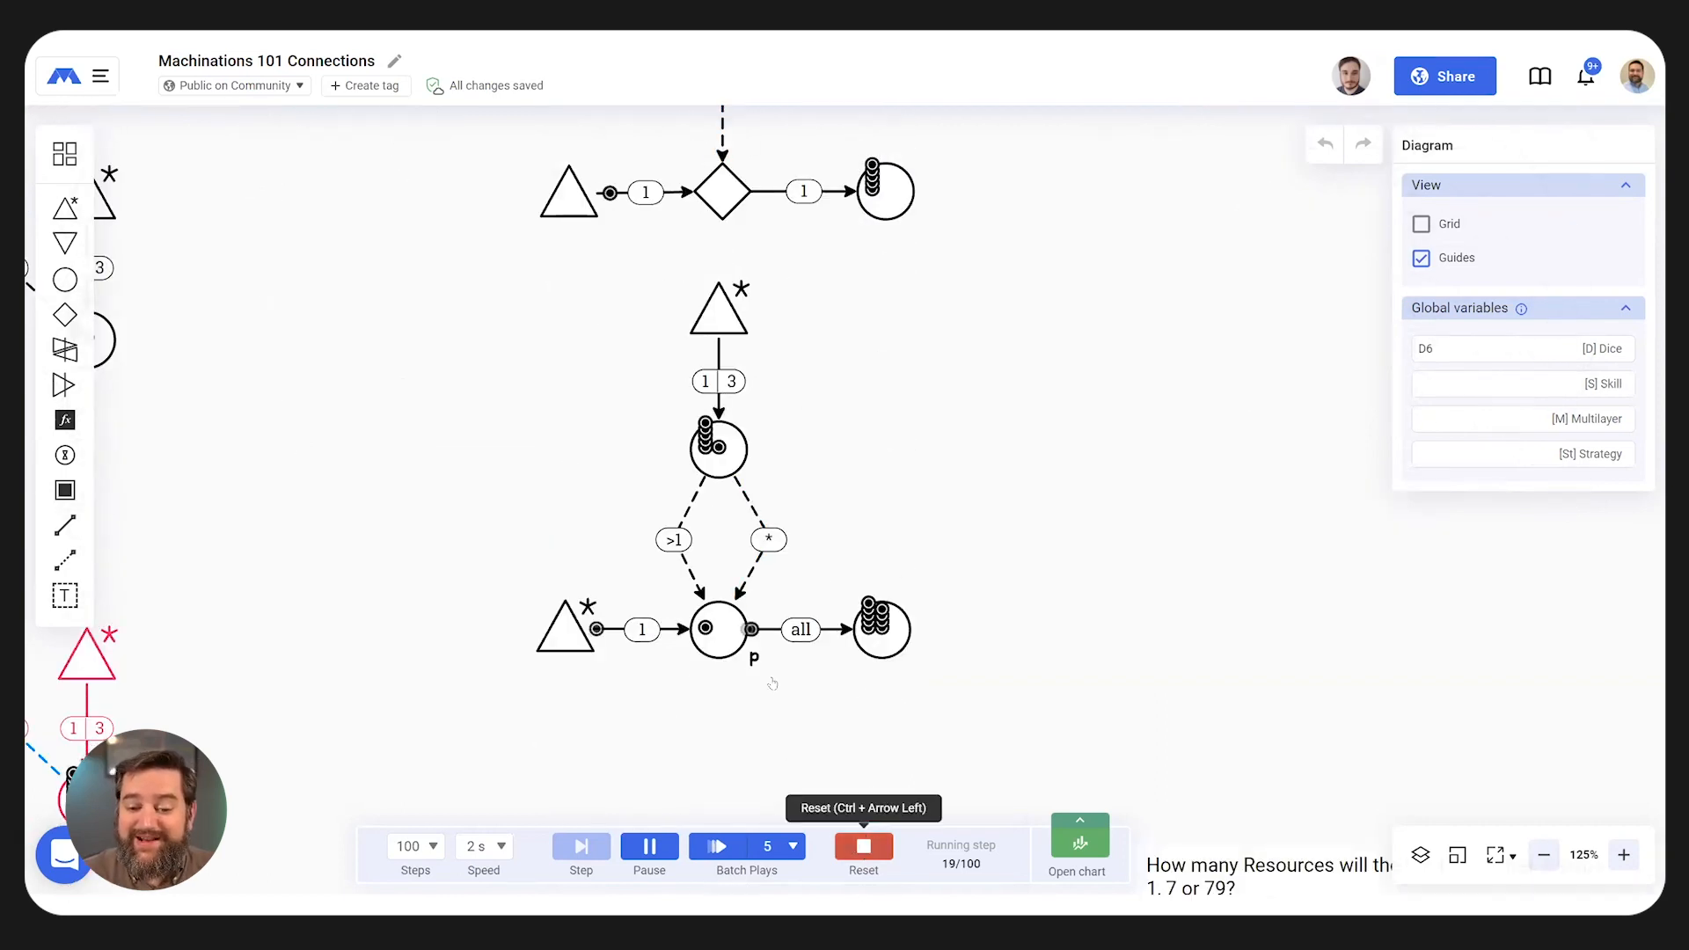
{"action": "left_click", "coordinate": [862, 847]}
{"action": "left_click", "coordinate": [649, 846]}
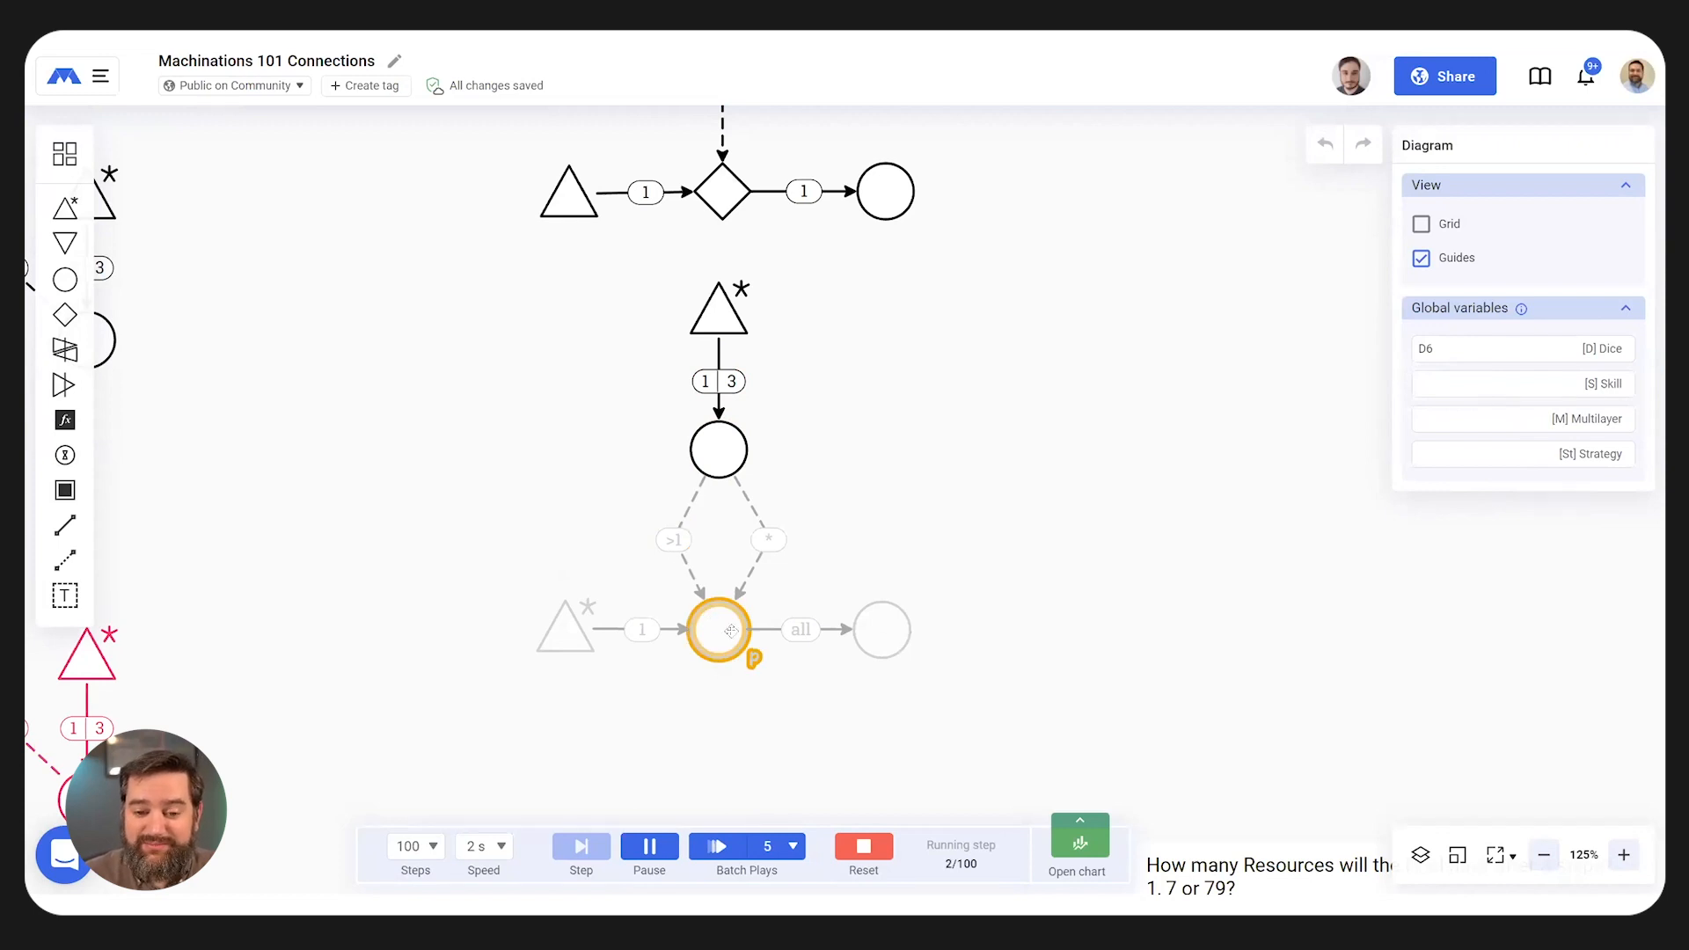
{"action": "mouse_move", "coordinate": [723, 629]}
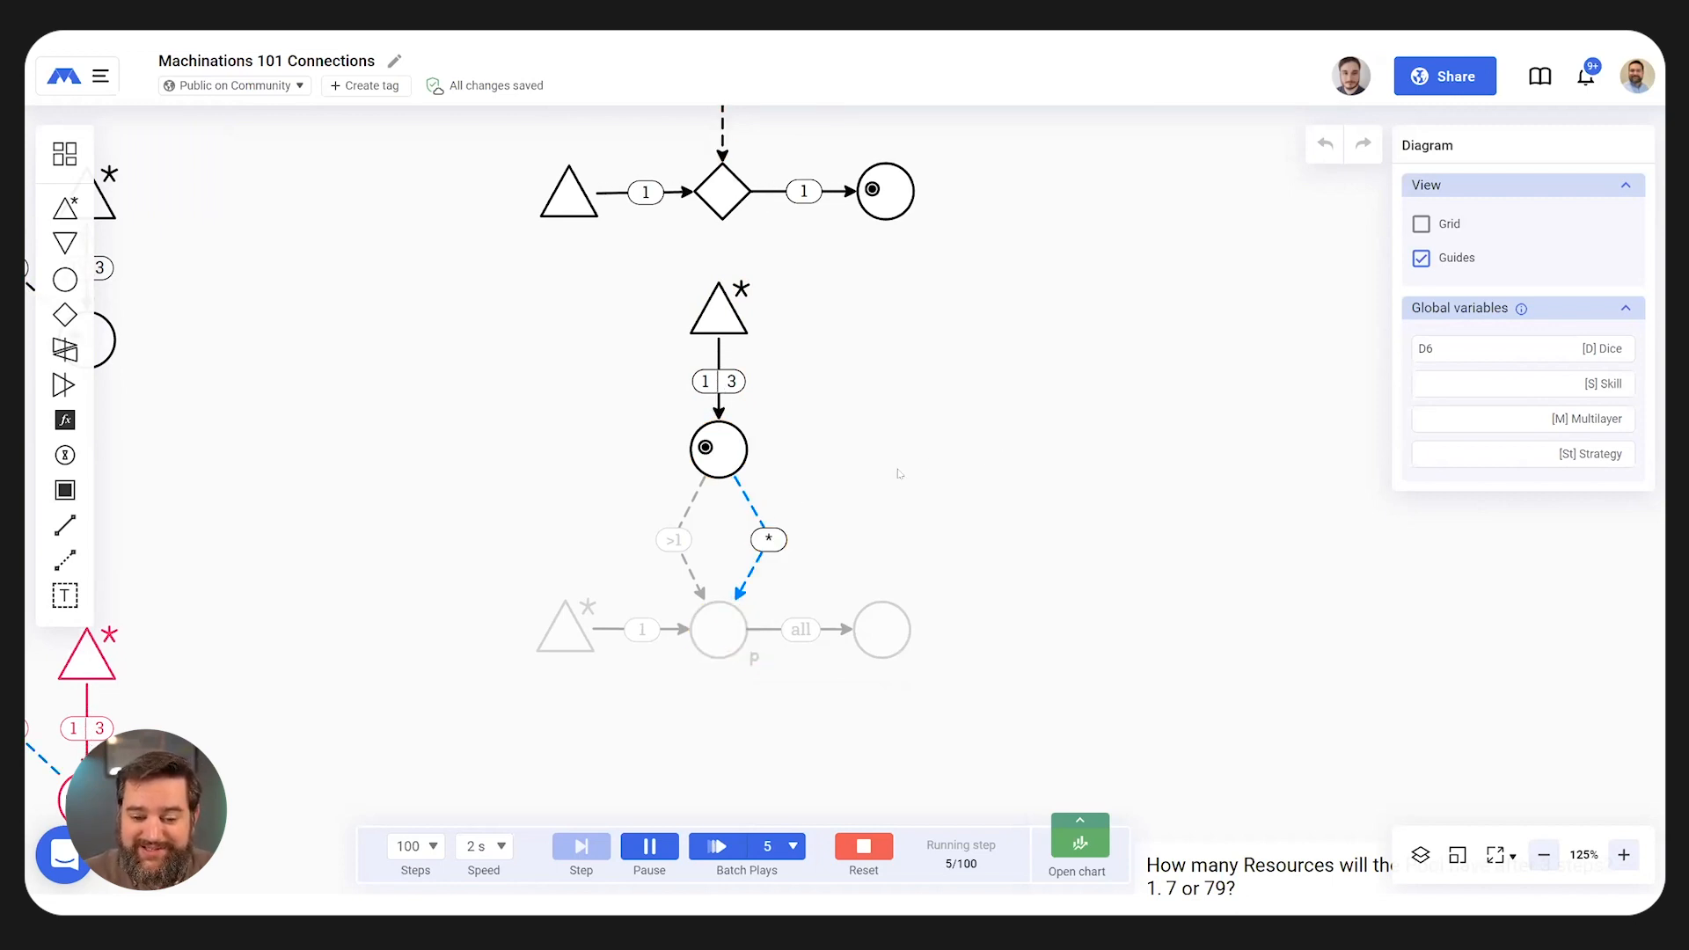
{"action": "mouse_move", "coordinate": [684, 568]}
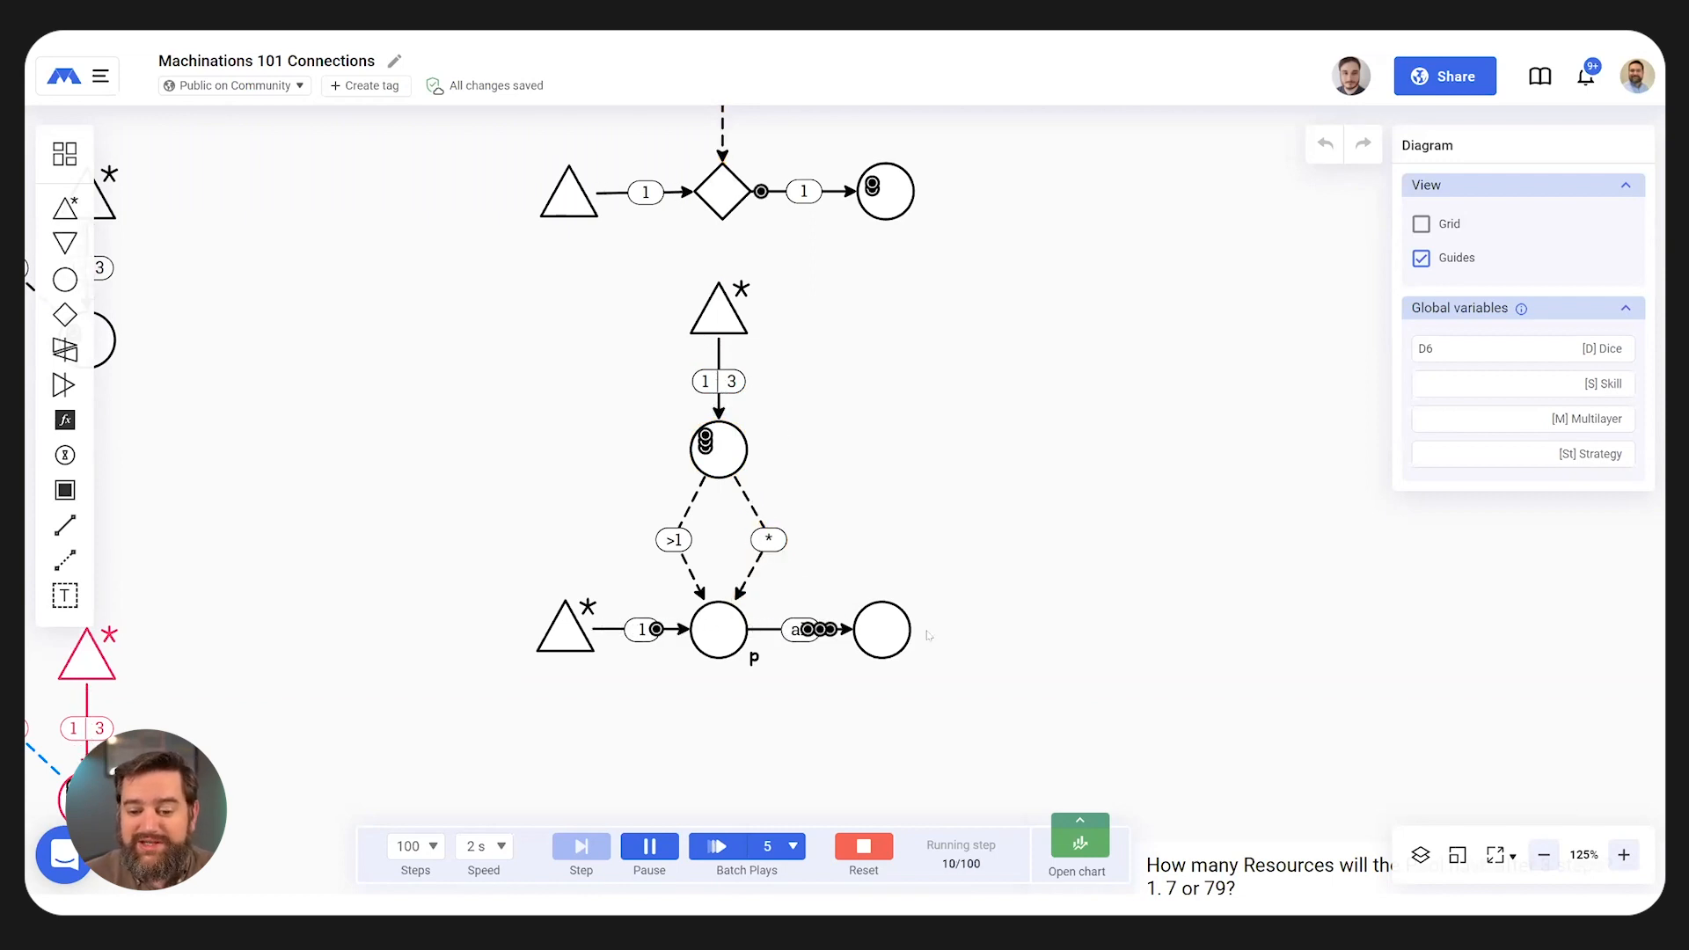
- Reset the simulation and run it again on the Reverse Triggers example
{"action": "scroll", "coordinate": [1056, 476], "scroll_direction": "right", "scroll_amount": 7}
{"action": "scroll", "coordinate": [1057, 476], "scroll_direction": "up", "scroll_amount": 6}
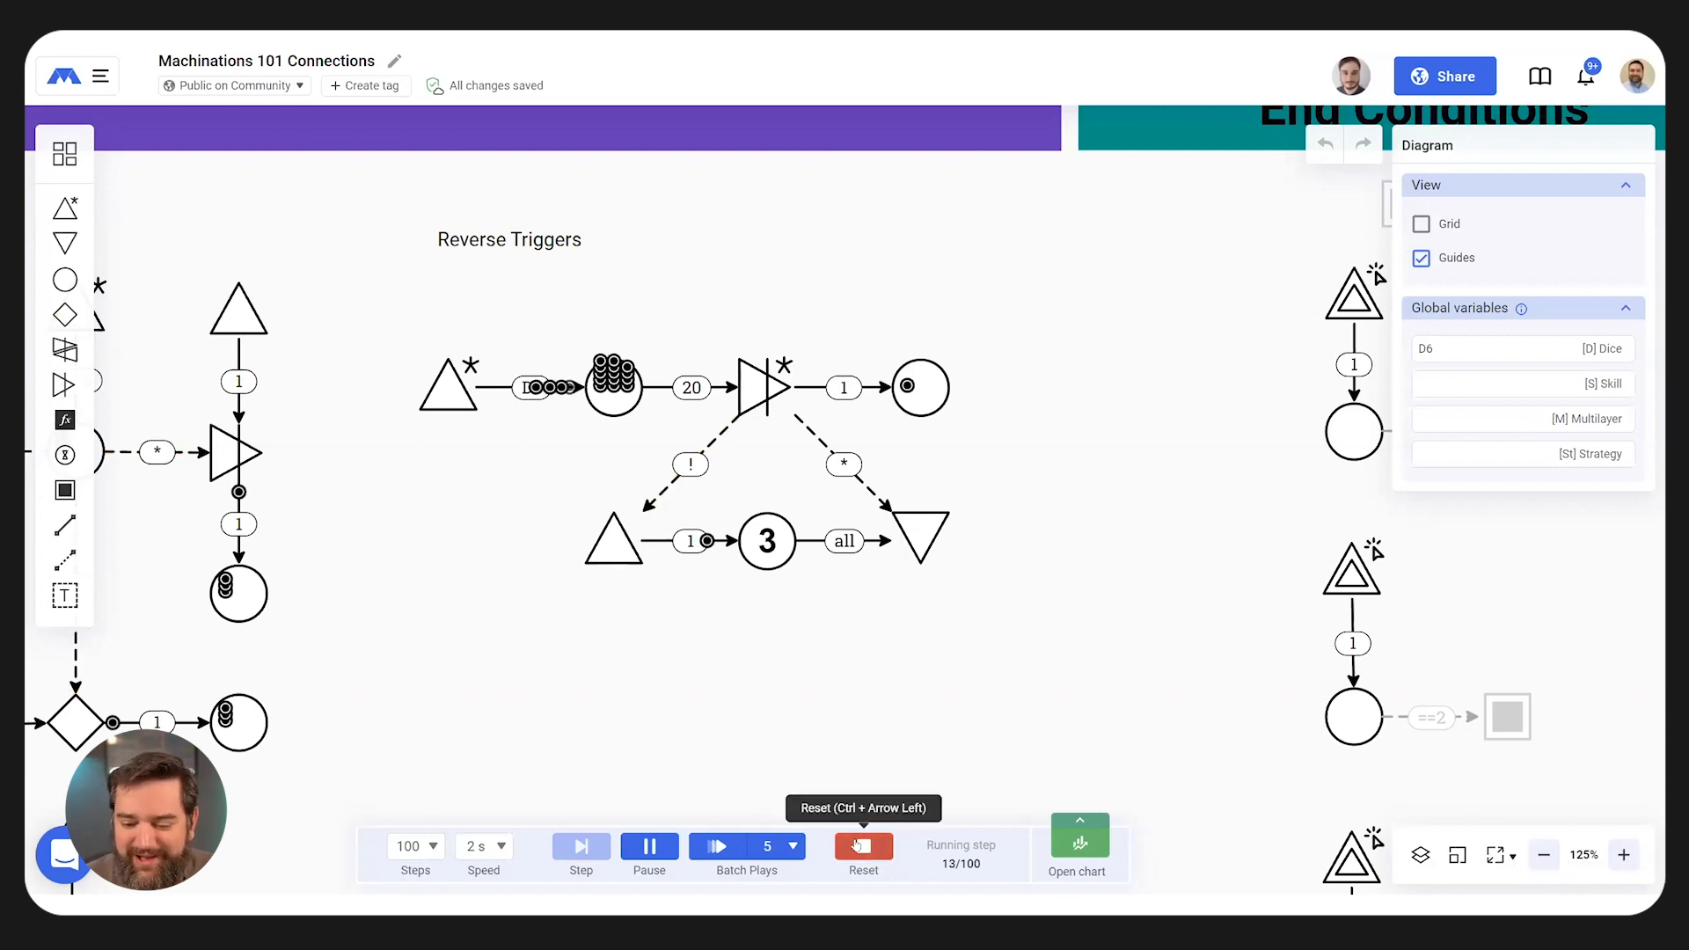
{"action": "key", "text": "ctrl+Left"}
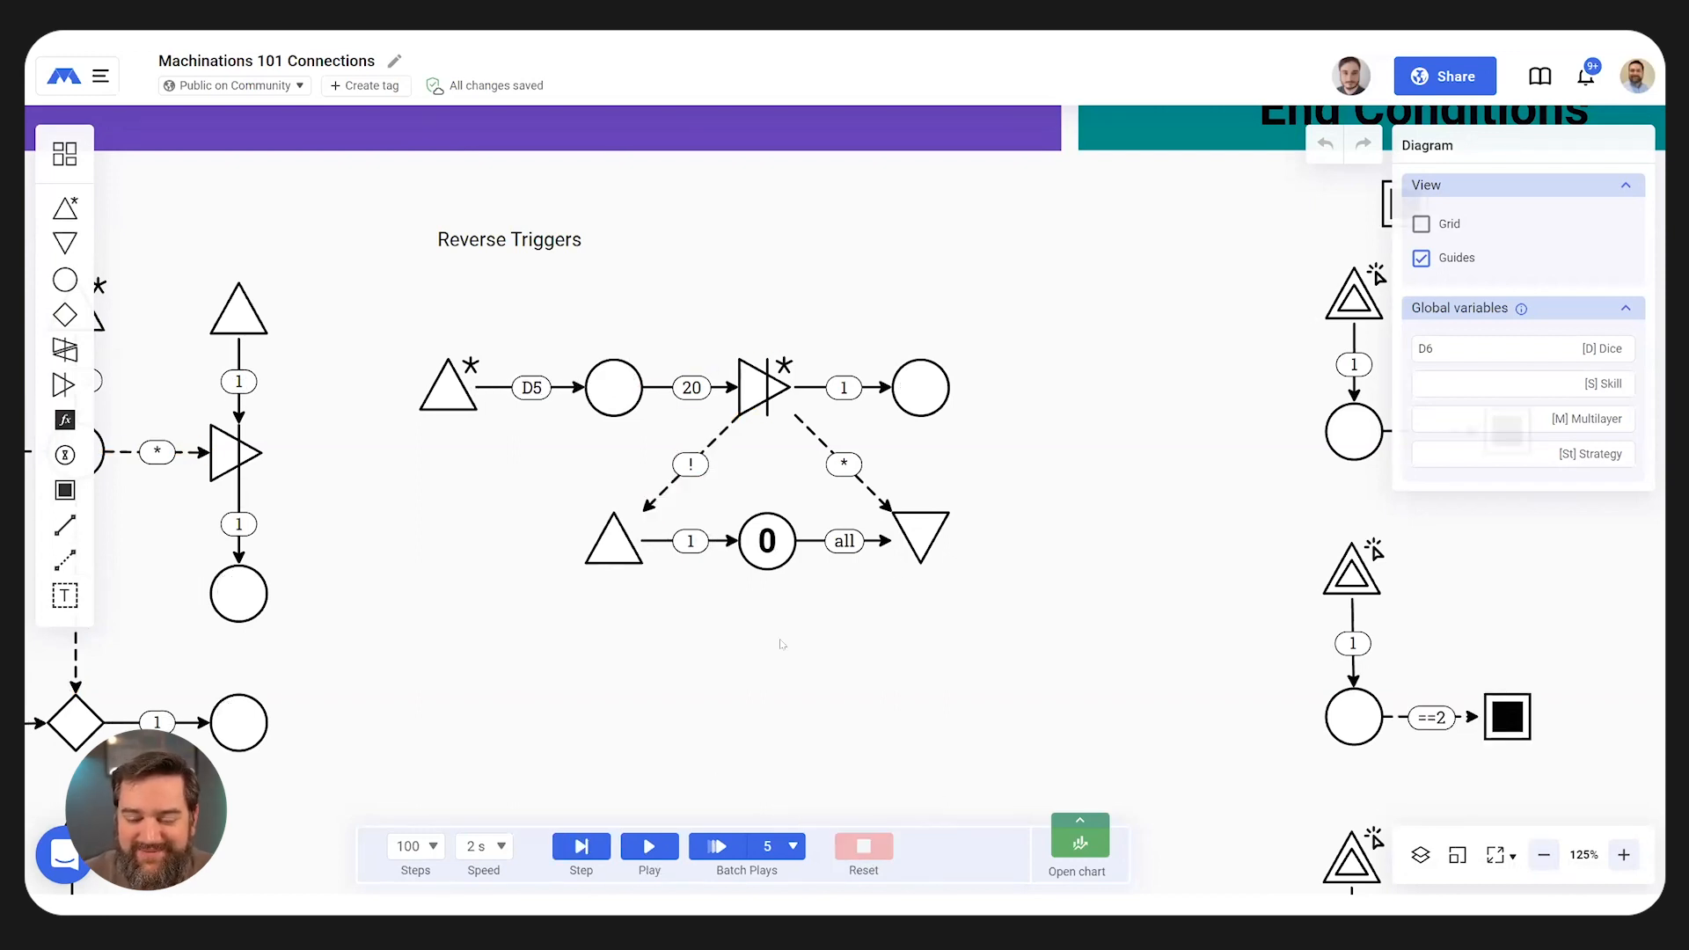
{"action": "left_click", "coordinate": [650, 842]}
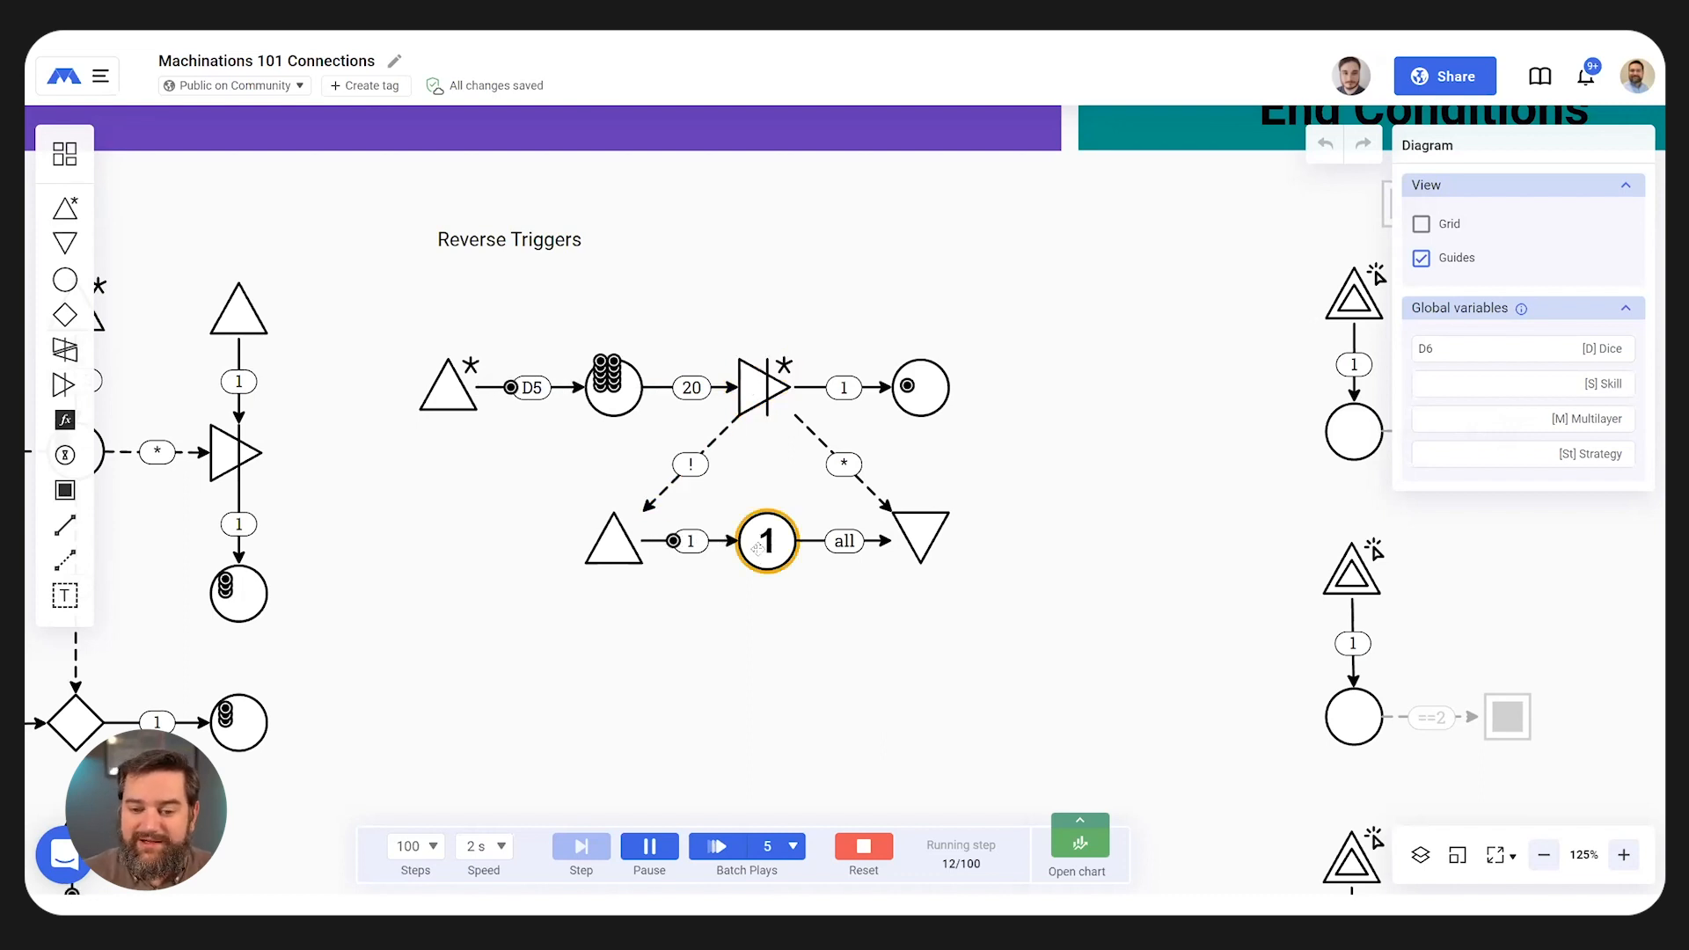
- Restart the simulation at End Conditions and fire the interactive source of the >0 example
{"action": "left_click_drag", "start_coordinate": [1216, 502], "coordinate": [521, 552]}
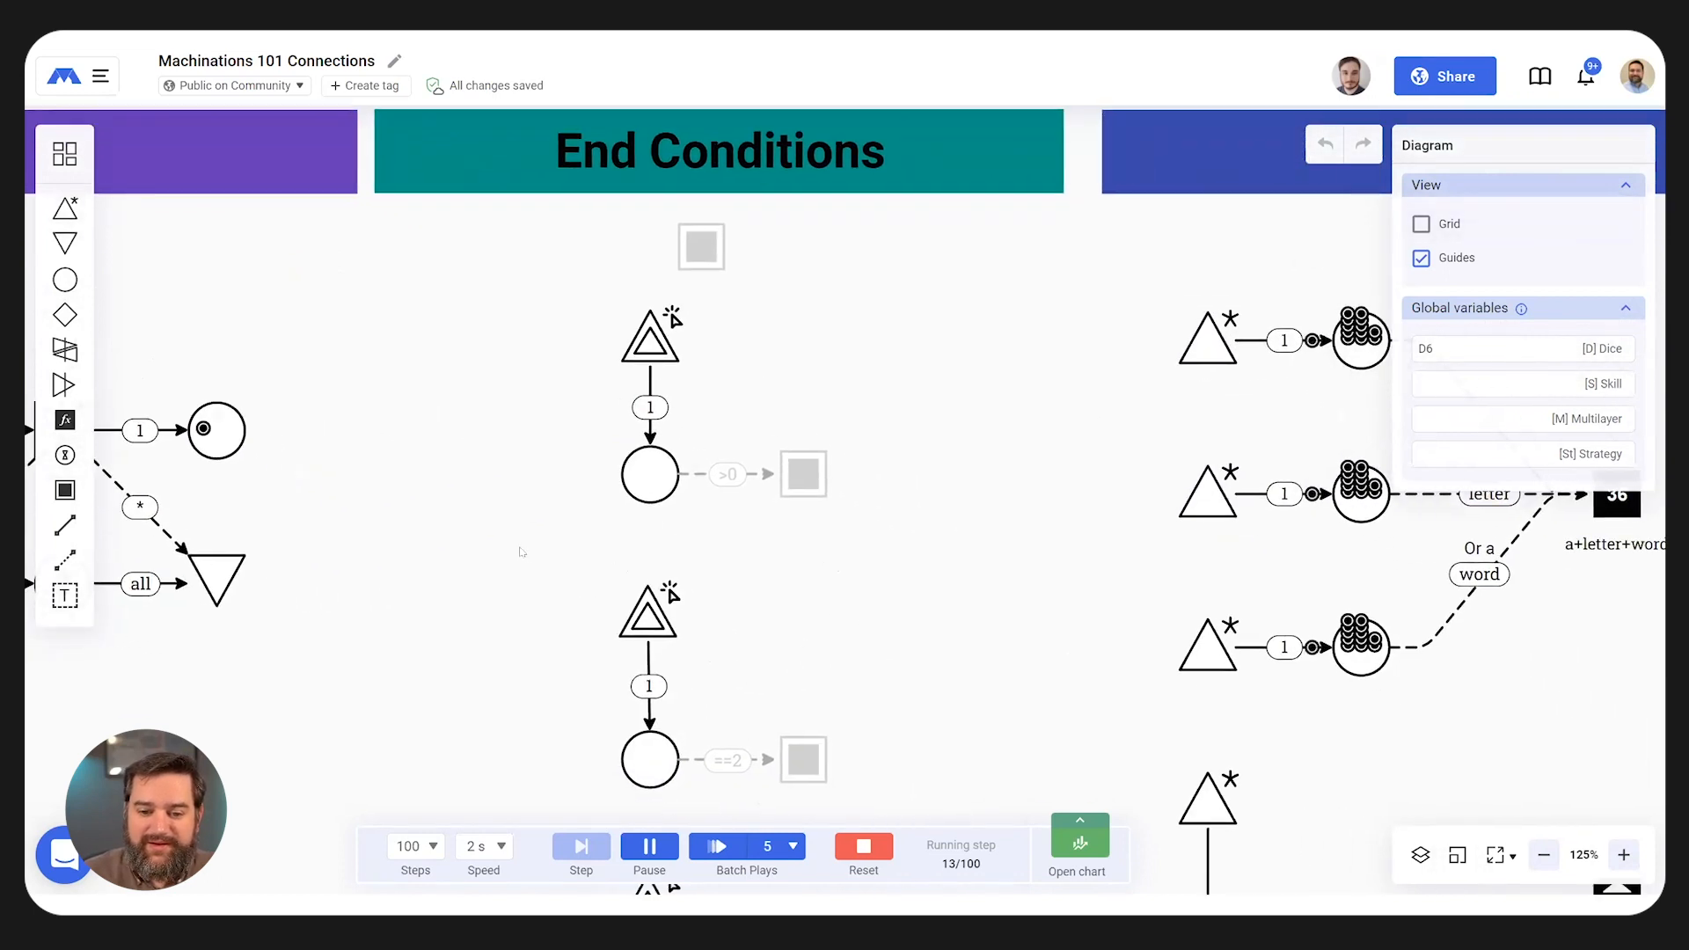
{"action": "left_click", "coordinate": [864, 846]}
{"action": "left_click", "coordinate": [649, 846]}
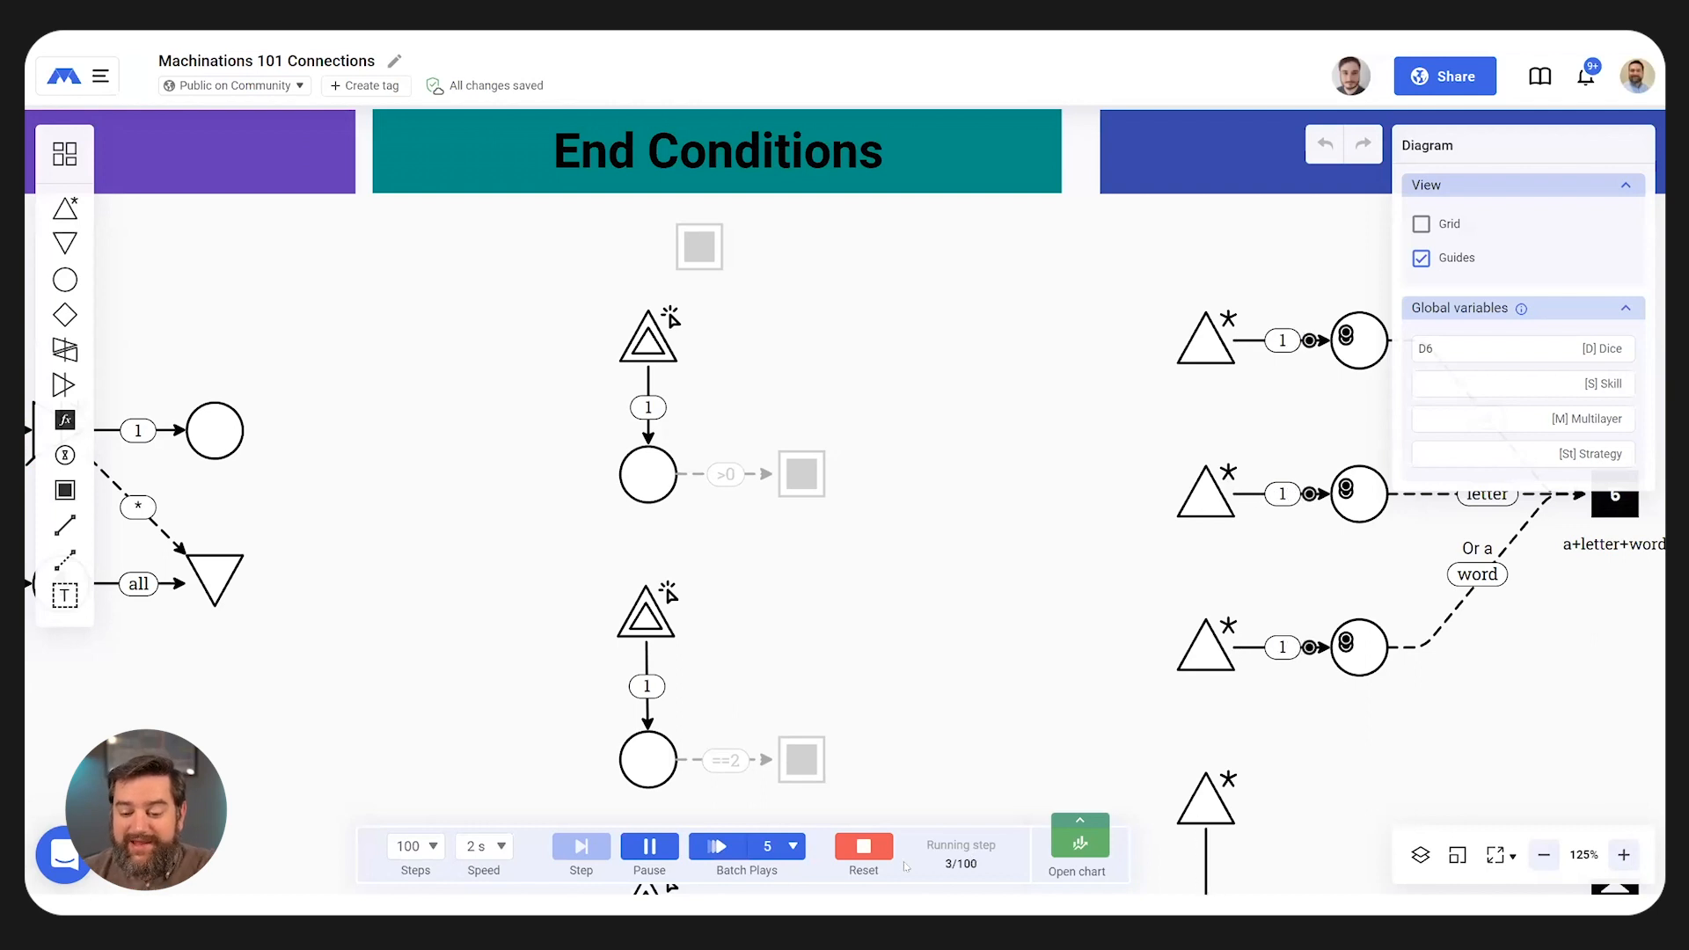
{"action": "left_click", "coordinate": [648, 339]}
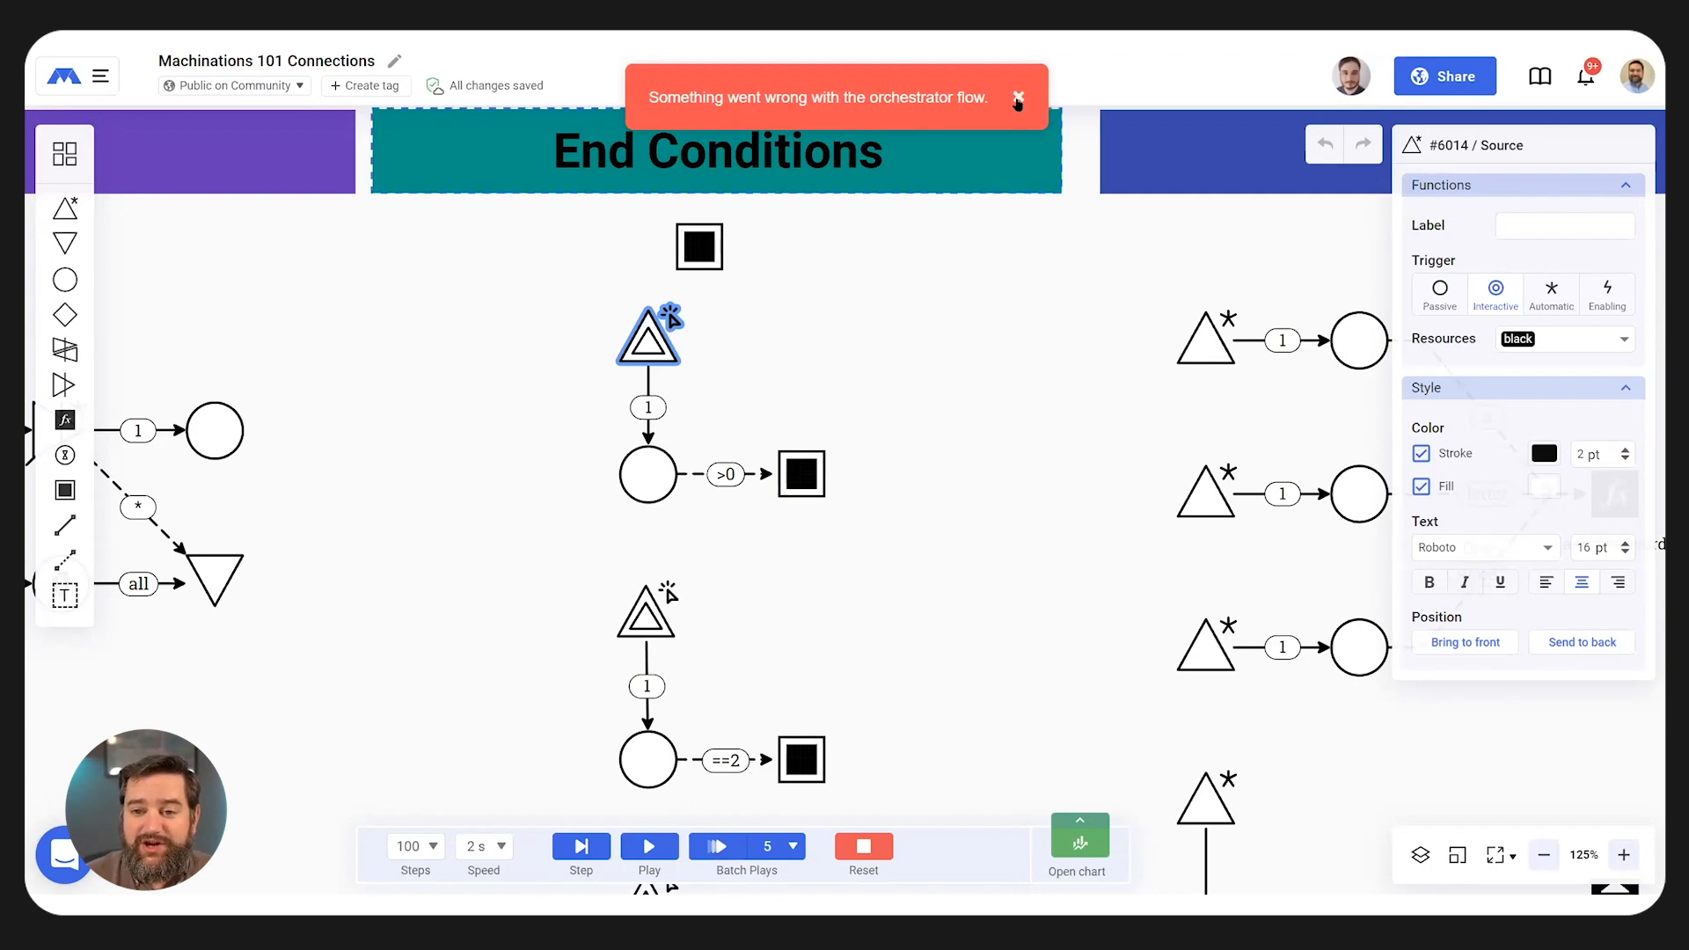
- Dismiss the error message and examine the ==2, >=3 and <1 end condition examples
{"action": "left_click", "coordinate": [1017, 99]}
{"action": "left_click_drag", "start_coordinate": [1089, 607], "coordinate": [1022, 470]}
{"action": "left_click", "coordinate": [1021, 469]}
{"action": "scroll", "coordinate": [677, 479], "scroll_direction": "down", "scroll_amount": 3}
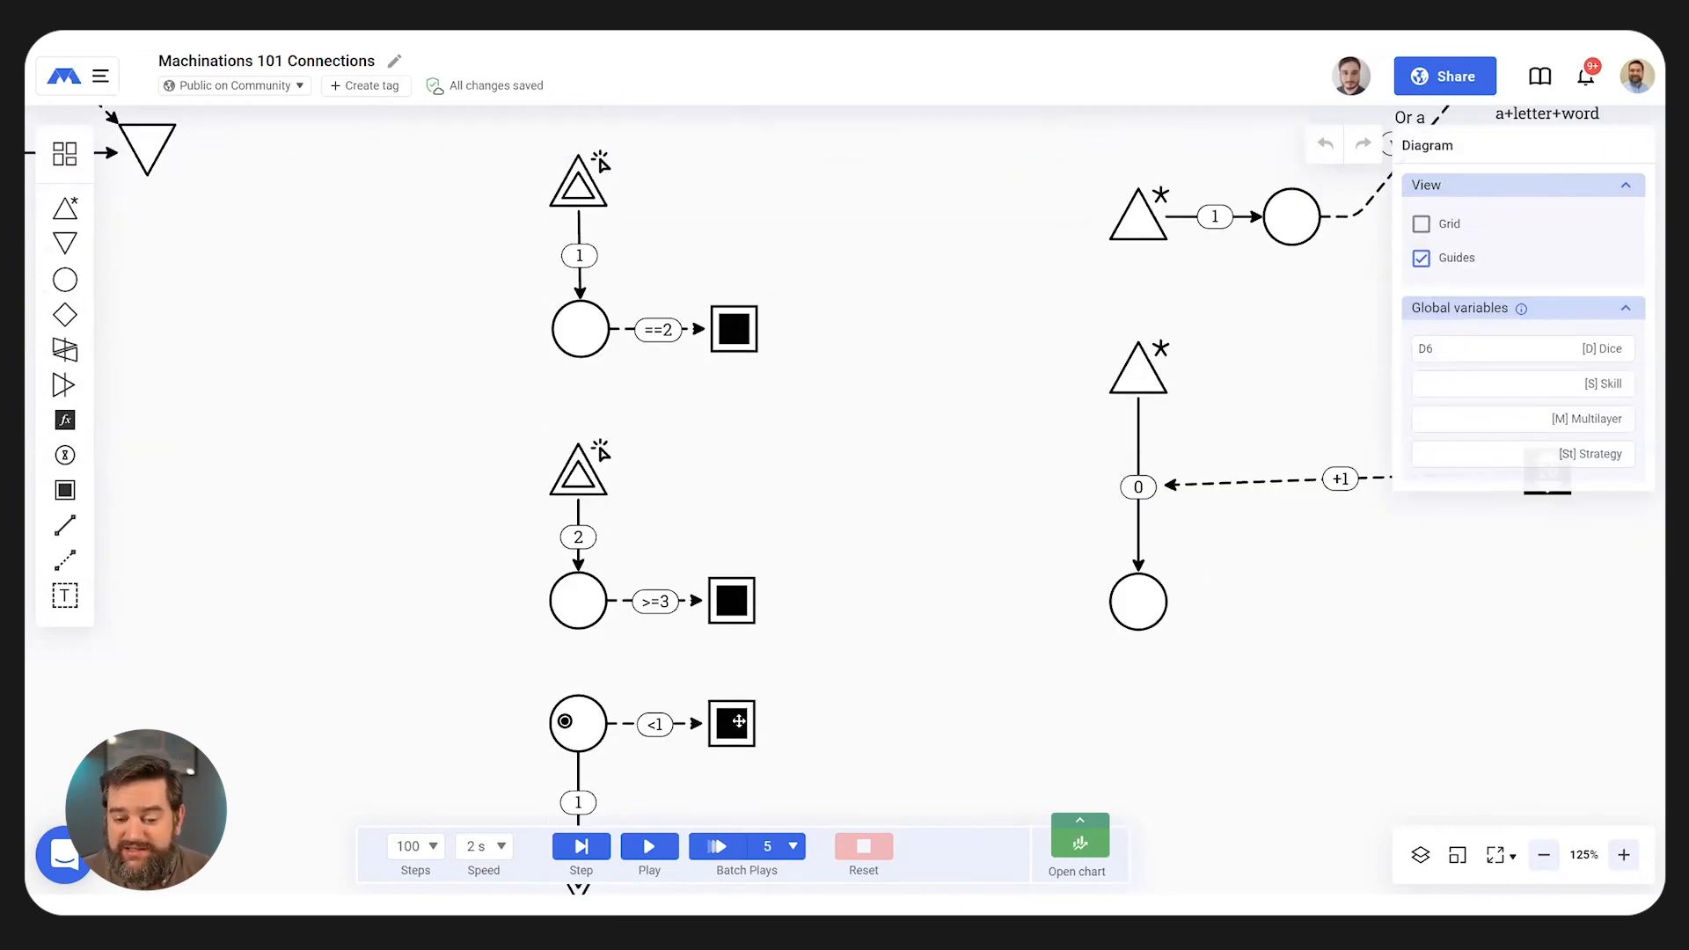
{"action": "scroll", "coordinate": [730, 631], "scroll_direction": "down", "scroll_amount": 2}
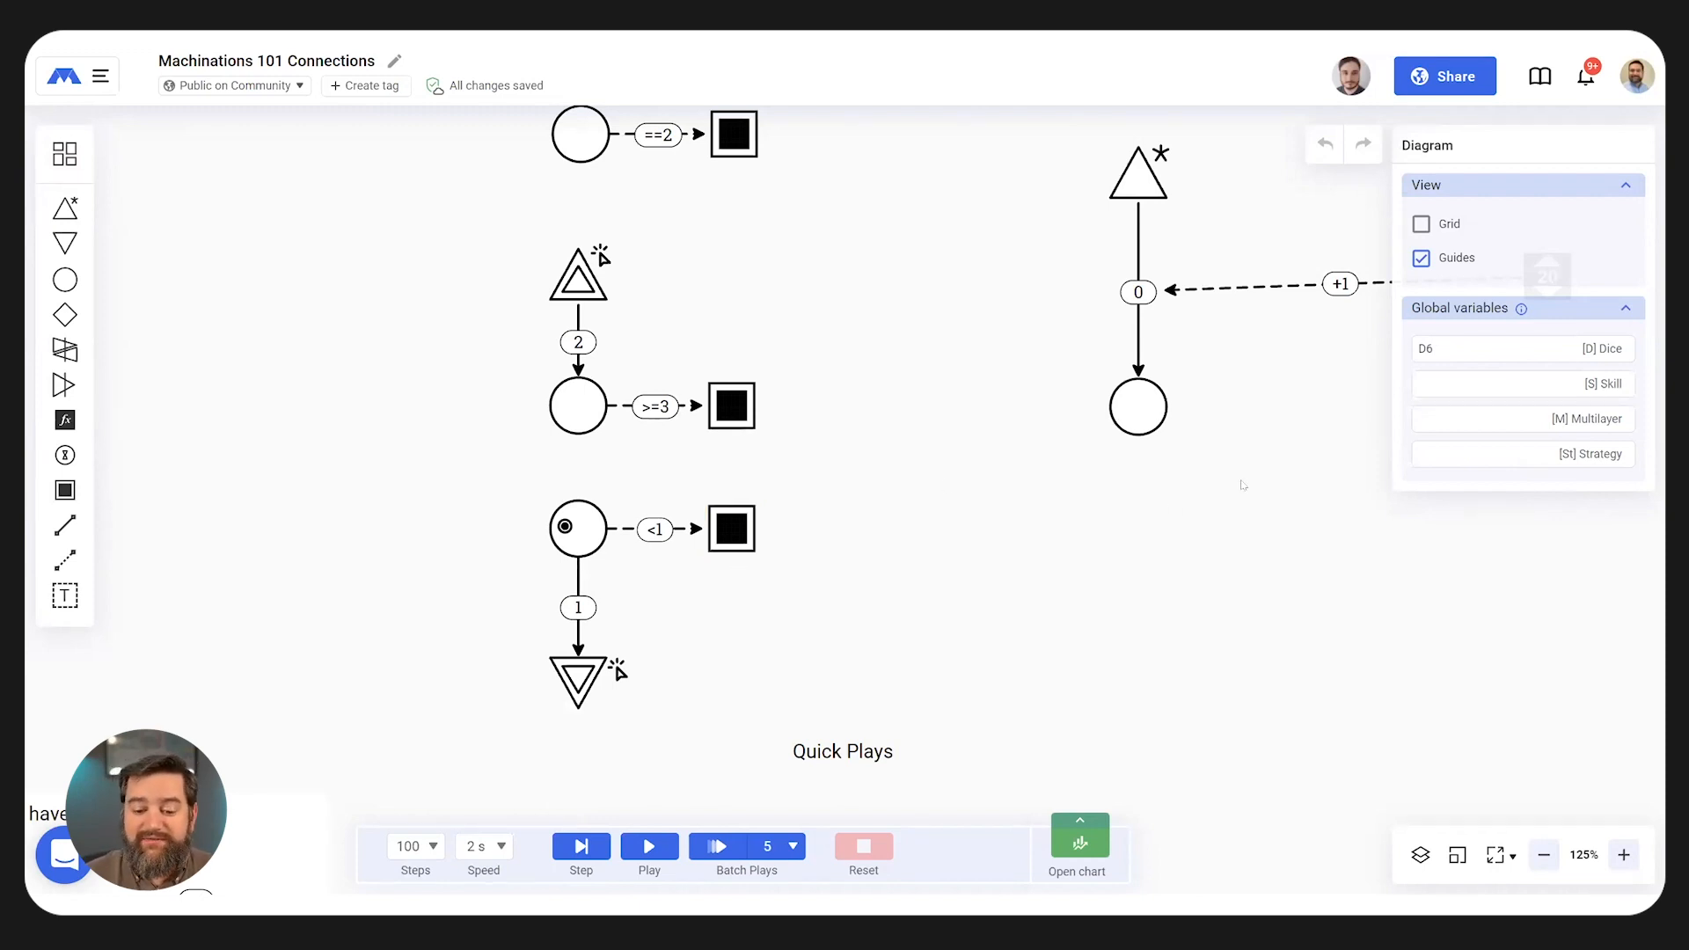
- Run the simulation on the register example with the formula a+letter+word, and reset it
{"action": "scroll", "coordinate": [1243, 485], "scroll_direction": "right", "scroll_amount": 6}
{"action": "scroll", "coordinate": [1243, 485], "scroll_direction": "up", "scroll_amount": 5}
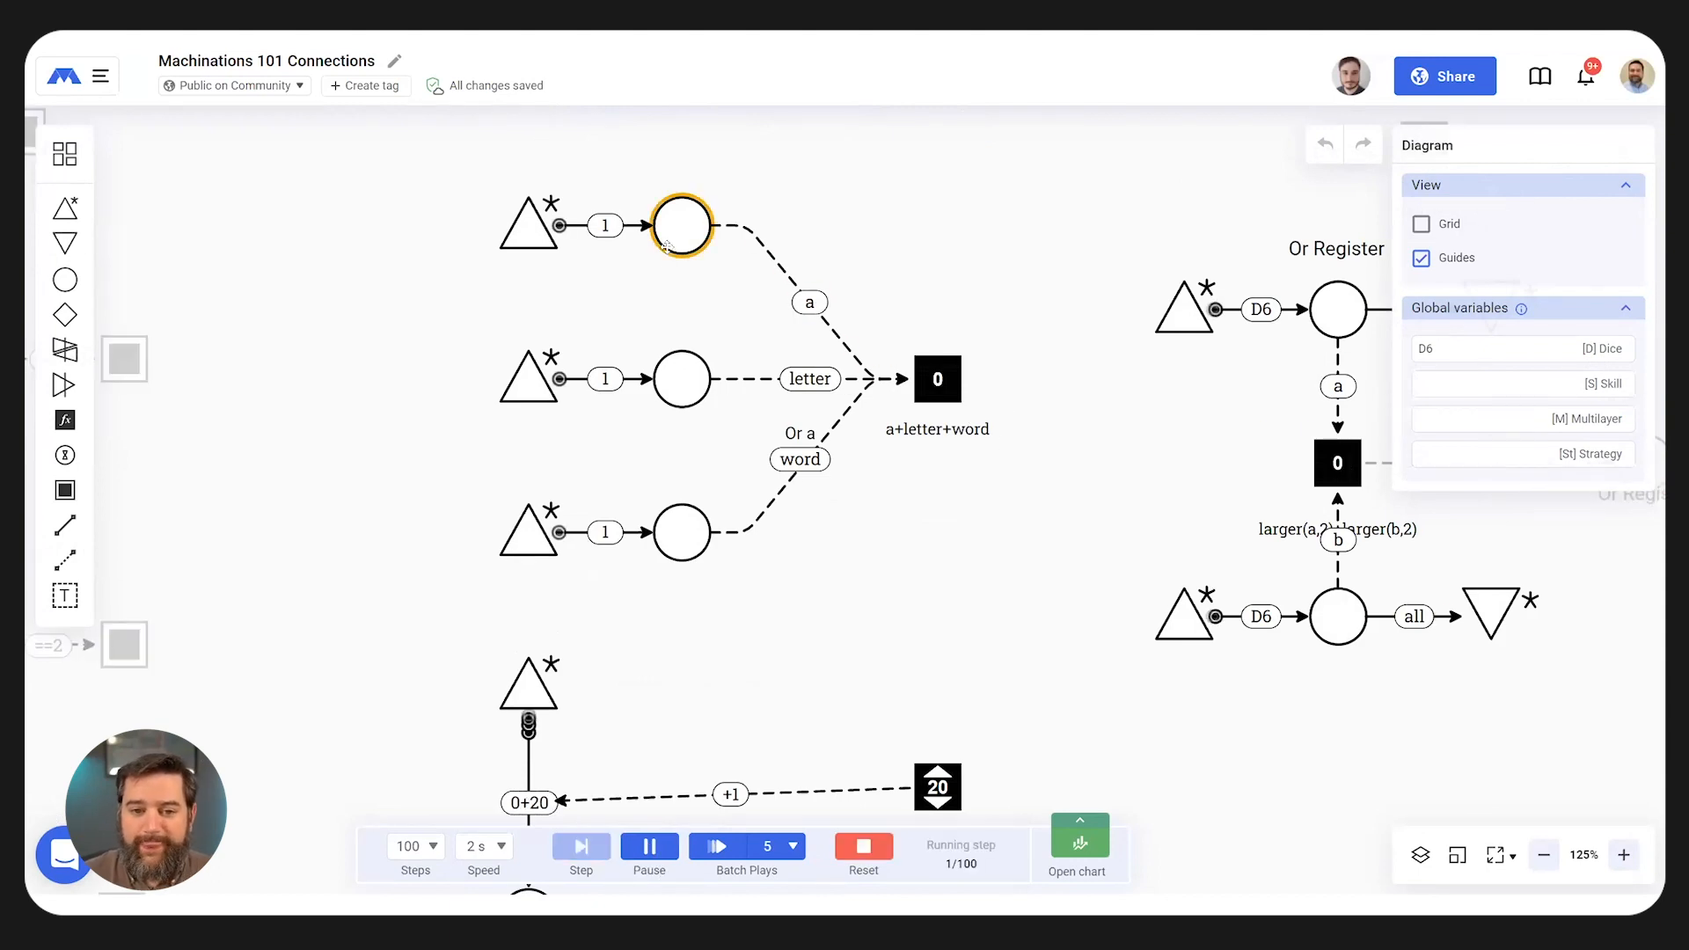
{"action": "scroll", "coordinate": [952, 396], "scroll_direction": "up", "scroll_amount": 2}
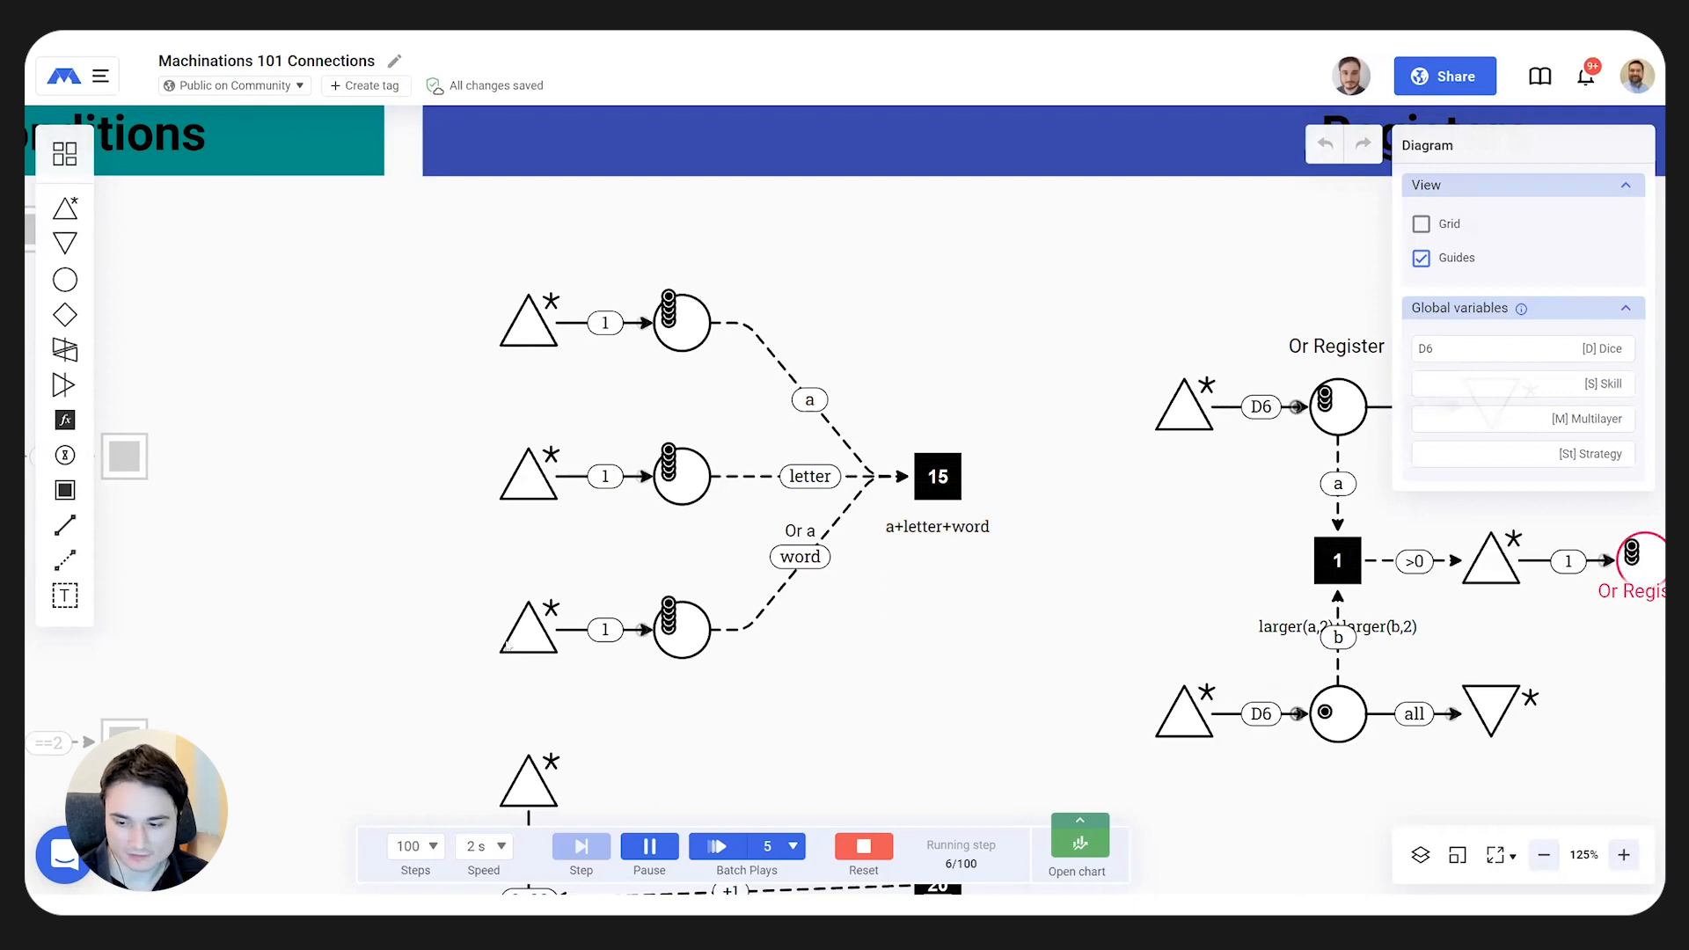
{"action": "left_click", "coordinate": [855, 837]}
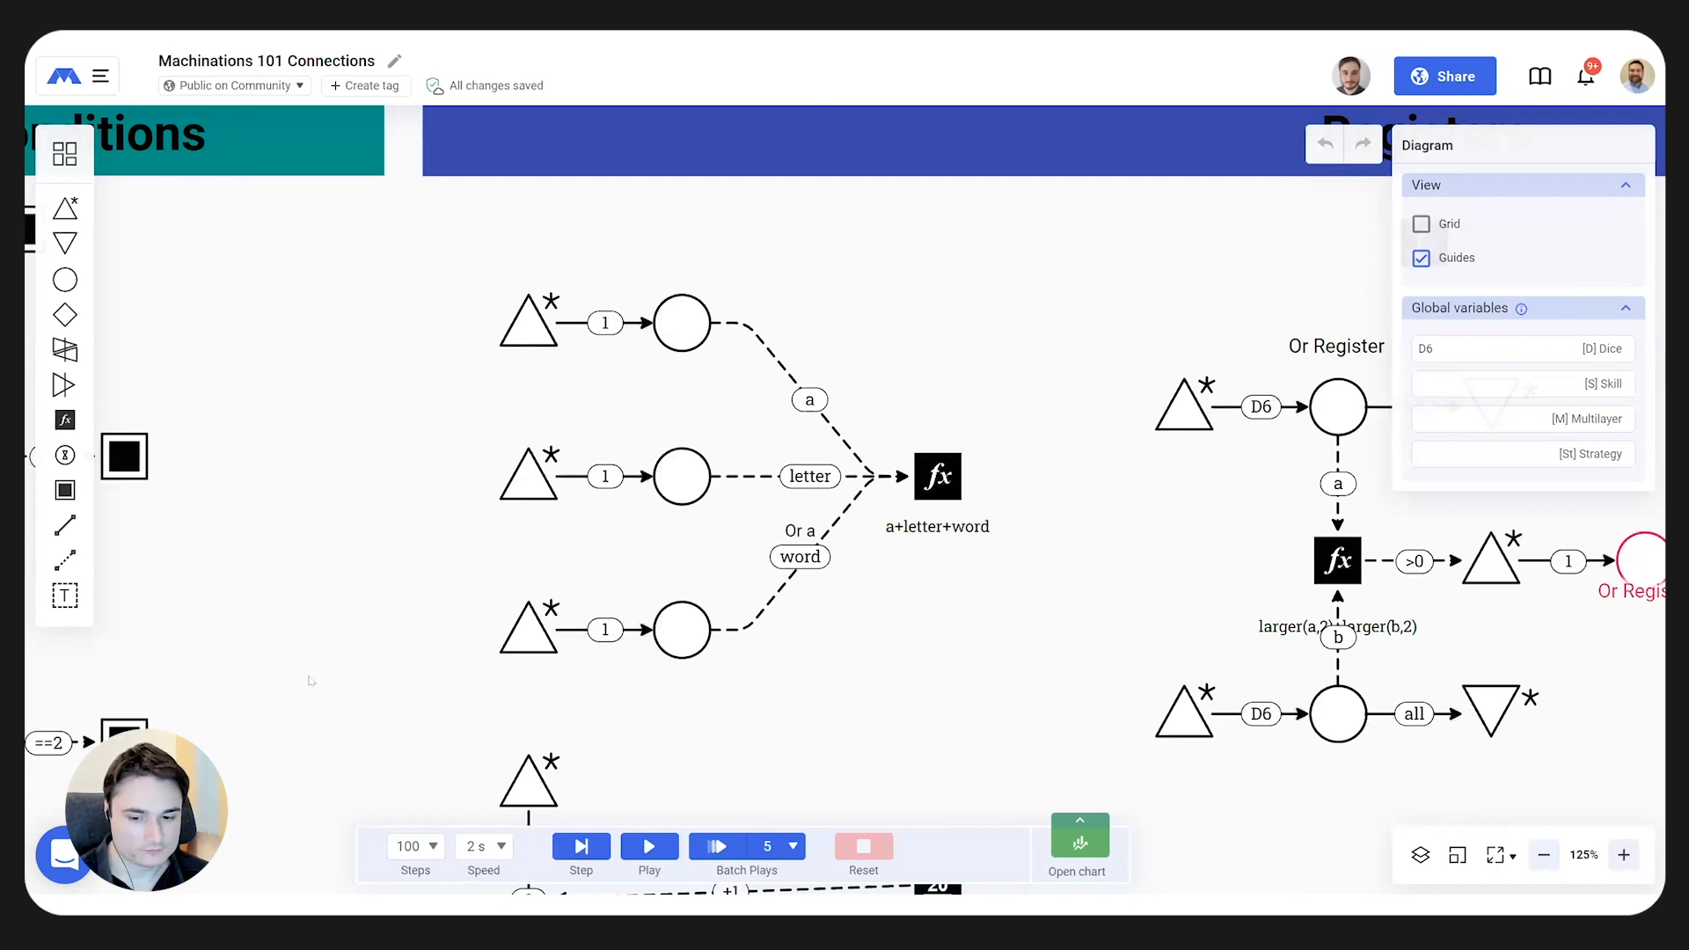
- Examine the quiz on the pool's resources after 3 steps, selecting its enabling source and the * state connection leading to it
{"action": "scroll", "coordinate": [794, 183], "scroll_direction": "down", "scroll_amount": 6}
{"action": "scroll", "coordinate": [794, 183], "scroll_direction": "left", "scroll_amount": 5}
{"action": "scroll", "coordinate": [289, 660], "scroll_direction": "down", "scroll_amount": 10}
{"action": "scroll", "coordinate": [290, 659], "scroll_direction": "left", "scroll_amount": 12}
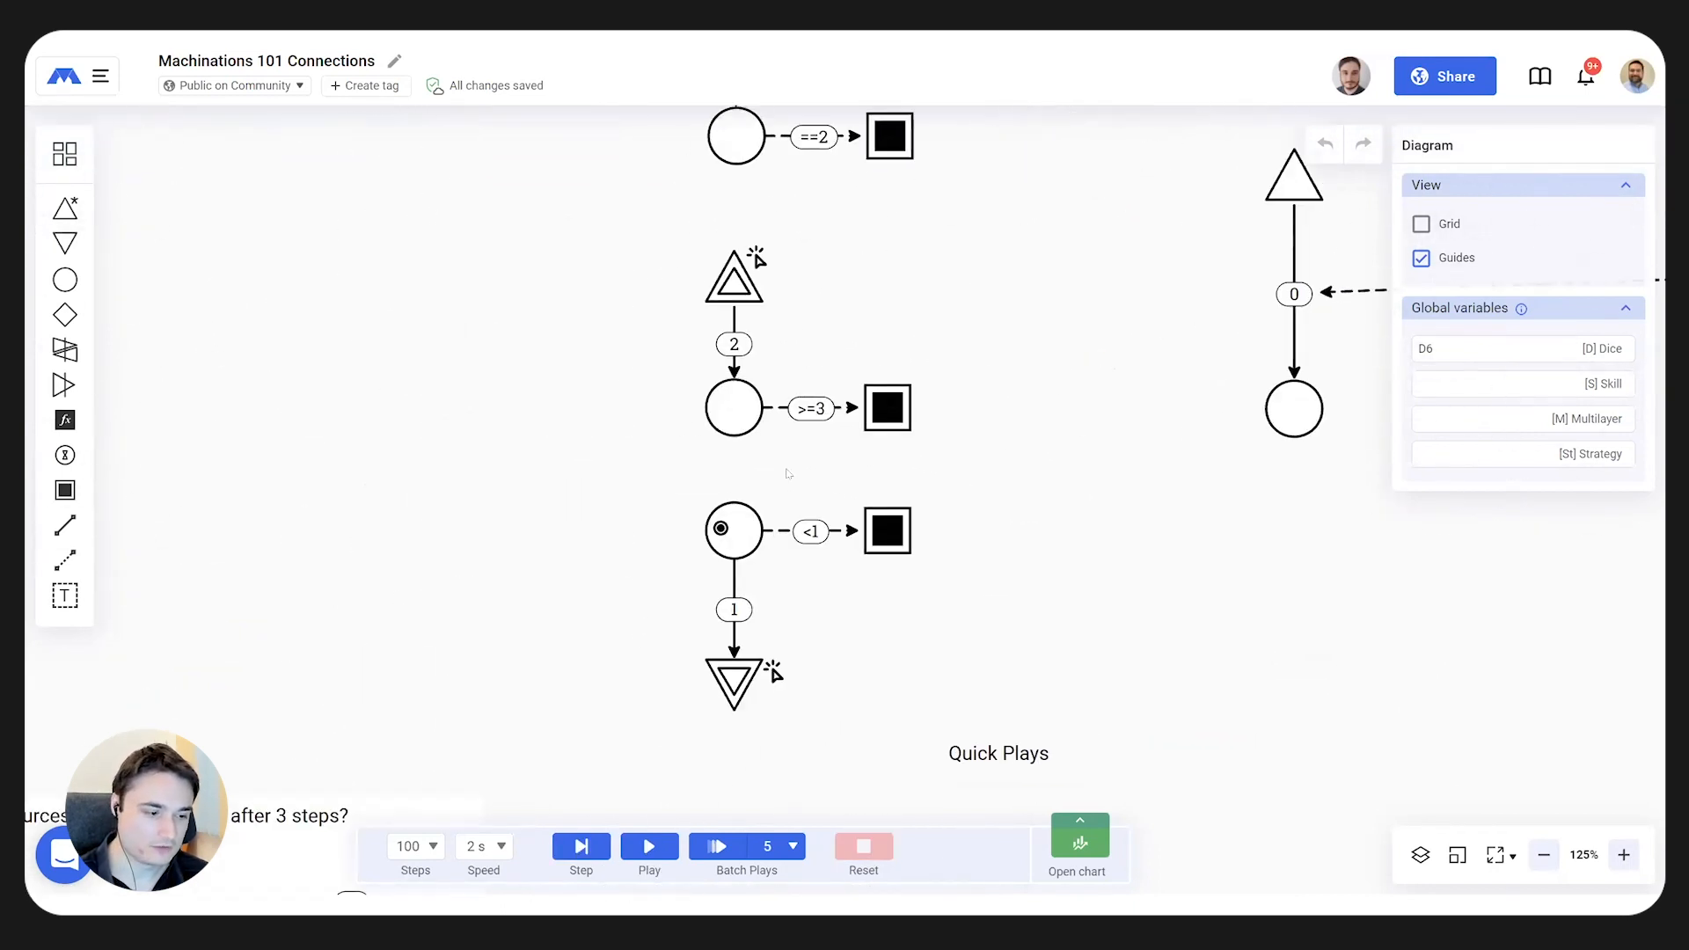
{"action": "scroll", "coordinate": [1011, 180], "scroll_direction": "left", "scroll_amount": 2}
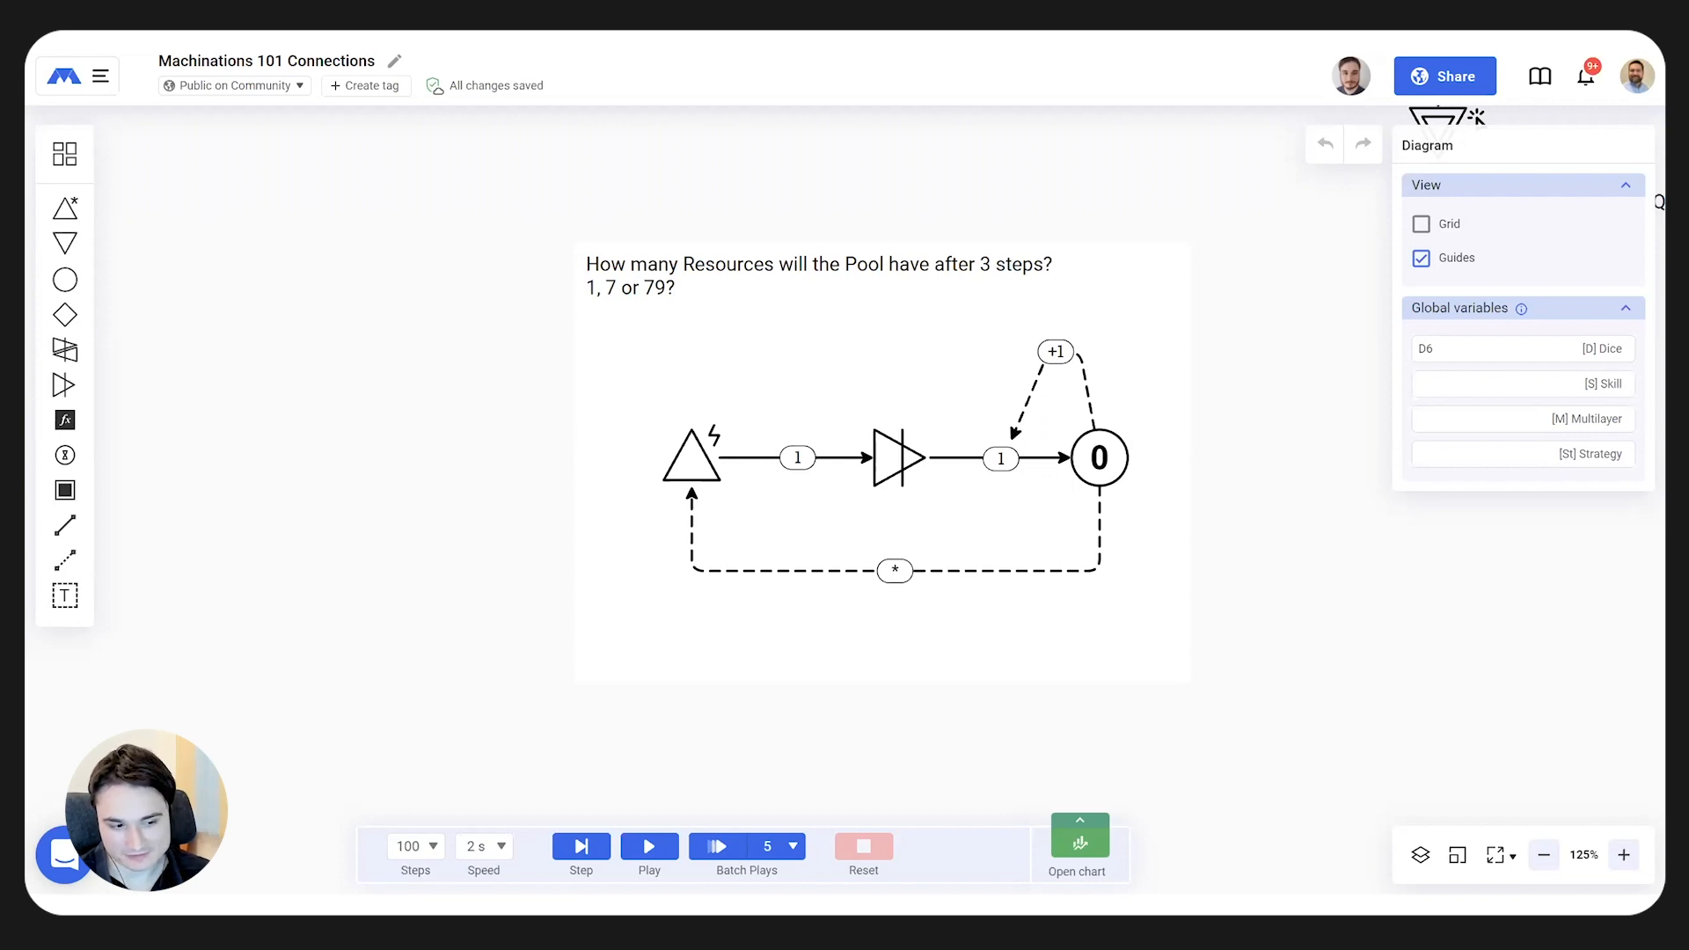
{"action": "left_click", "coordinate": [1114, 388]}
{"action": "left_click", "coordinate": [491, 245]}
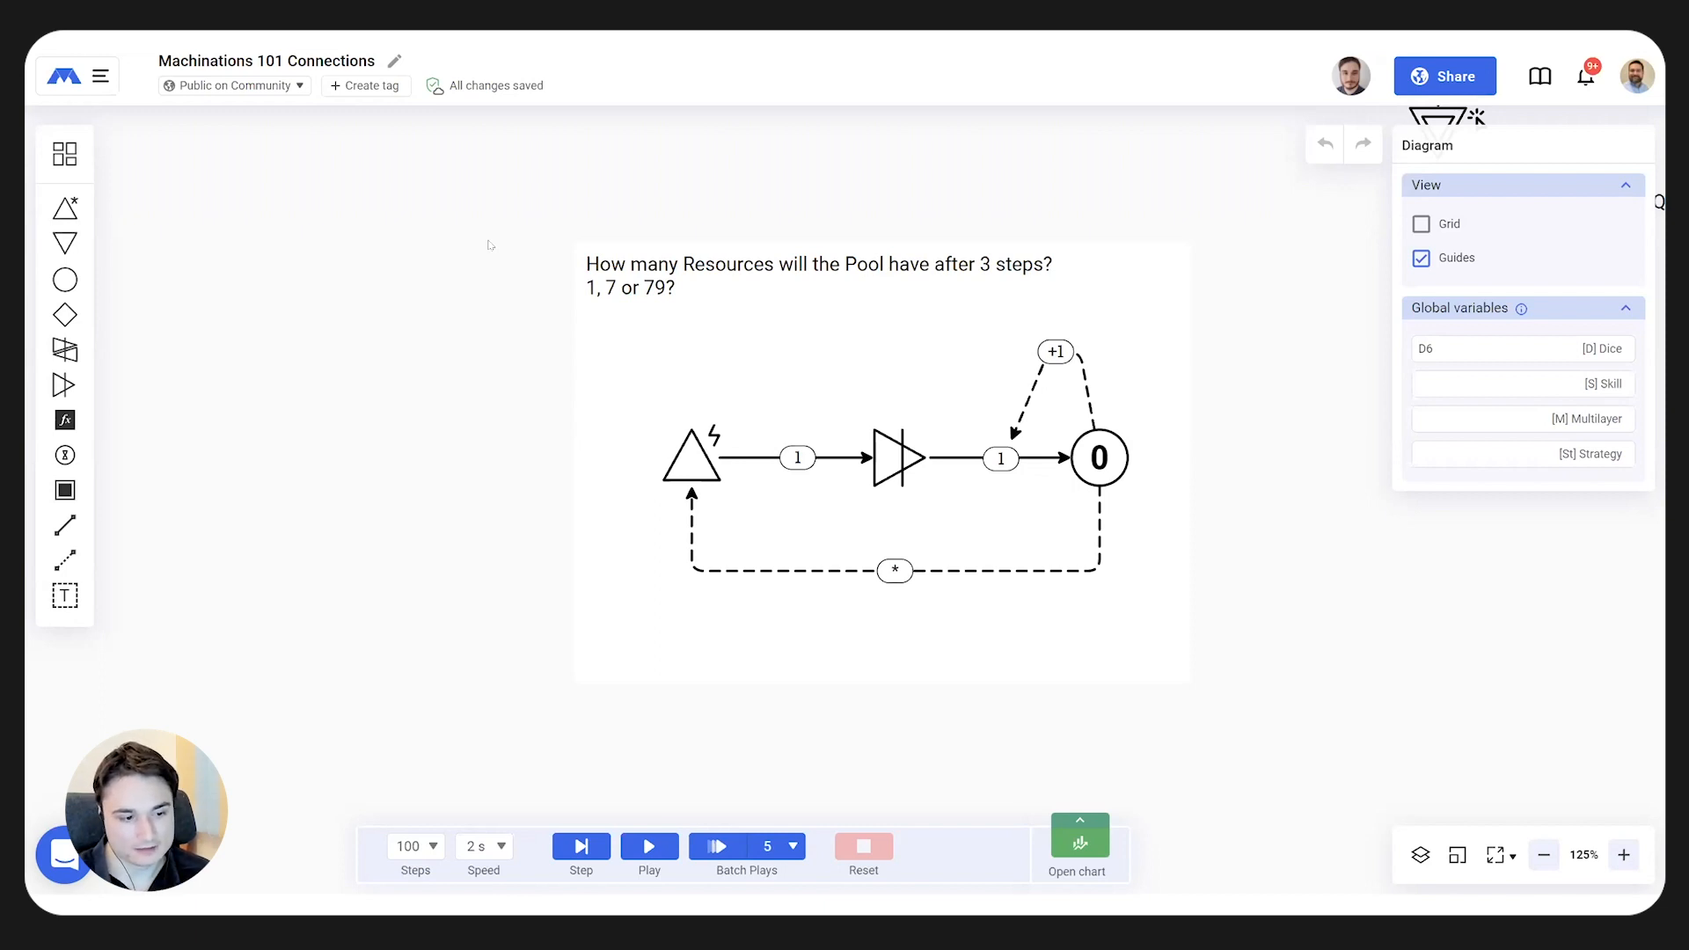
{"action": "left_click", "coordinate": [685, 454]}
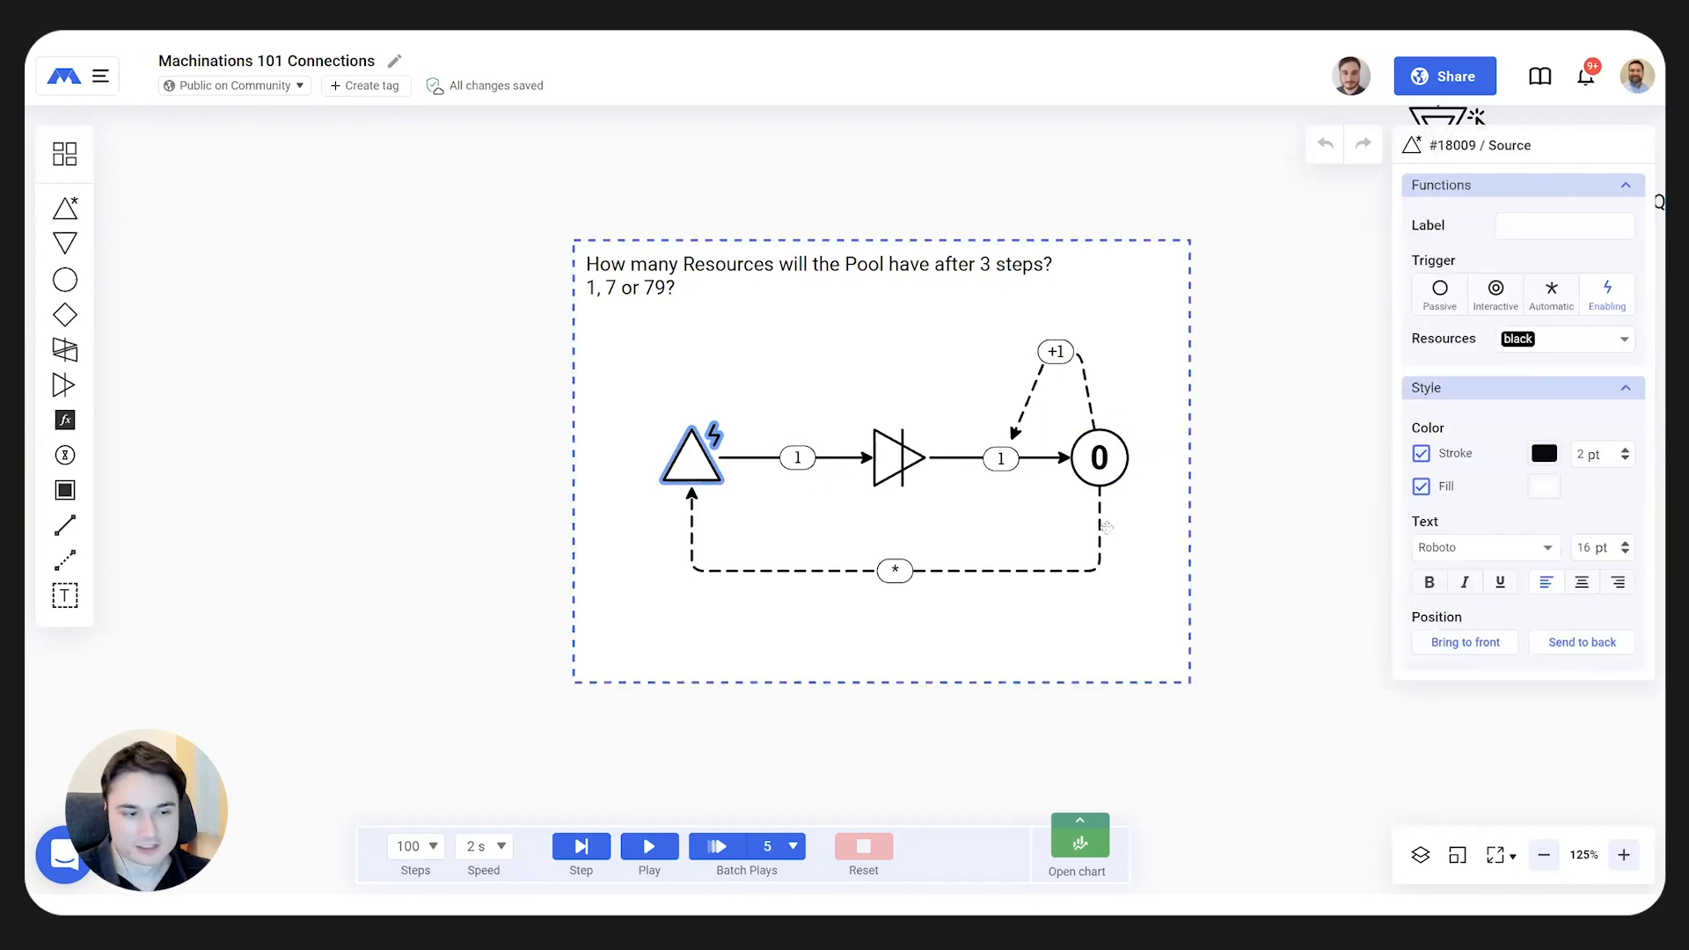
{"action": "left_click", "coordinate": [1100, 527]}
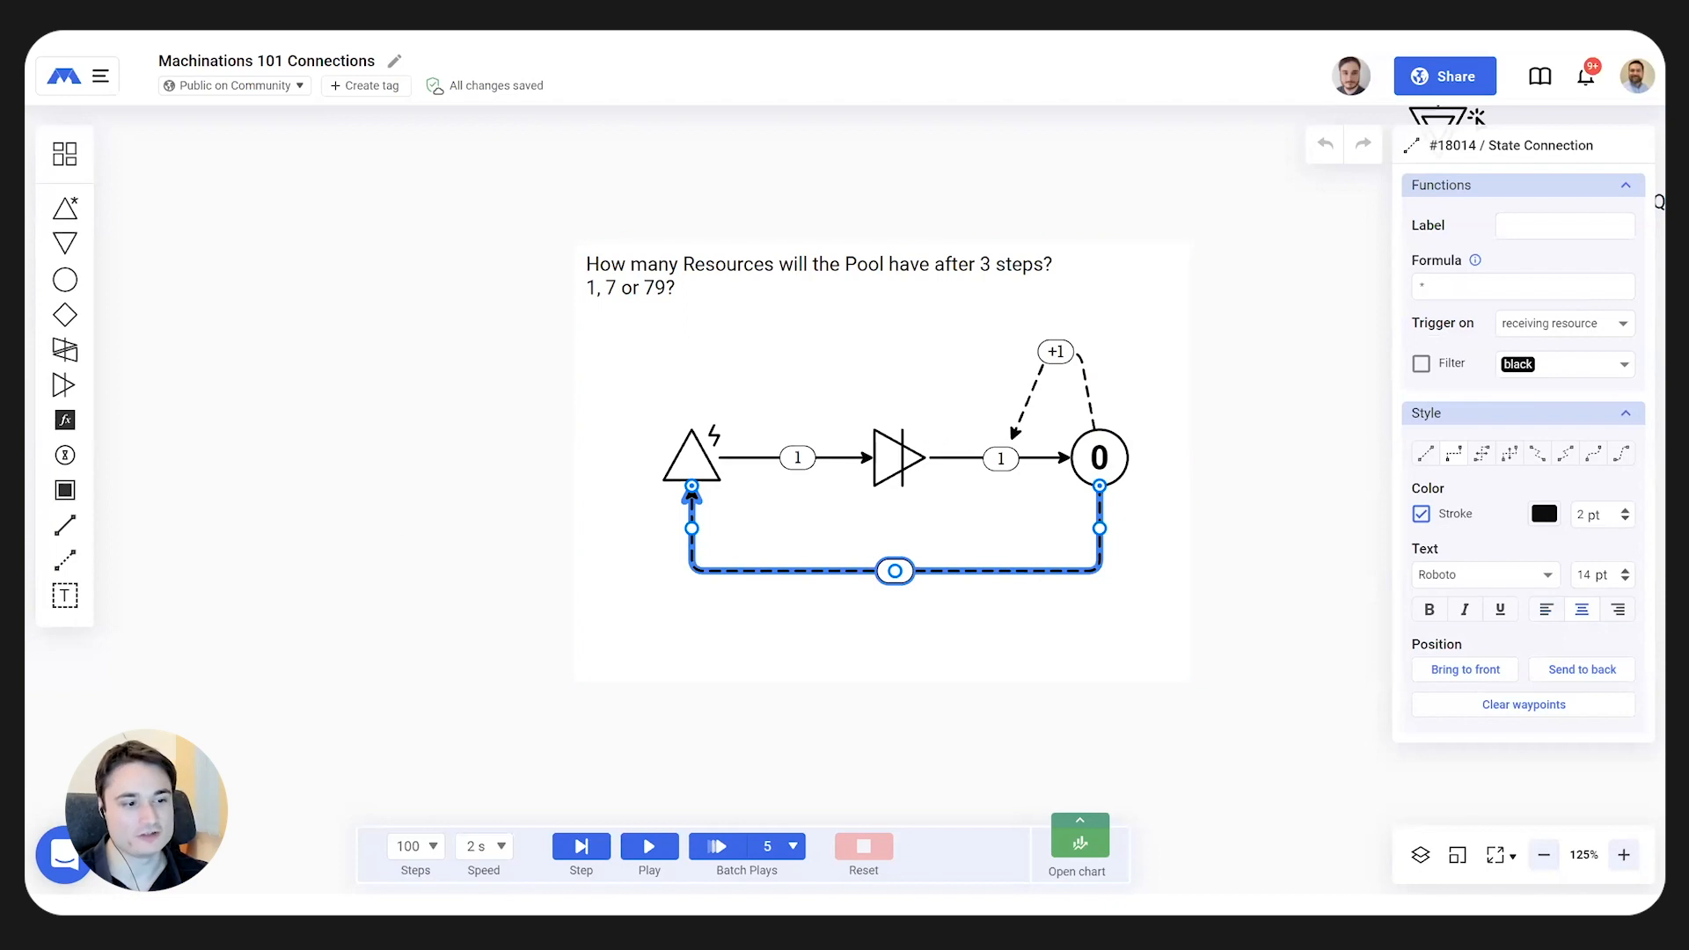
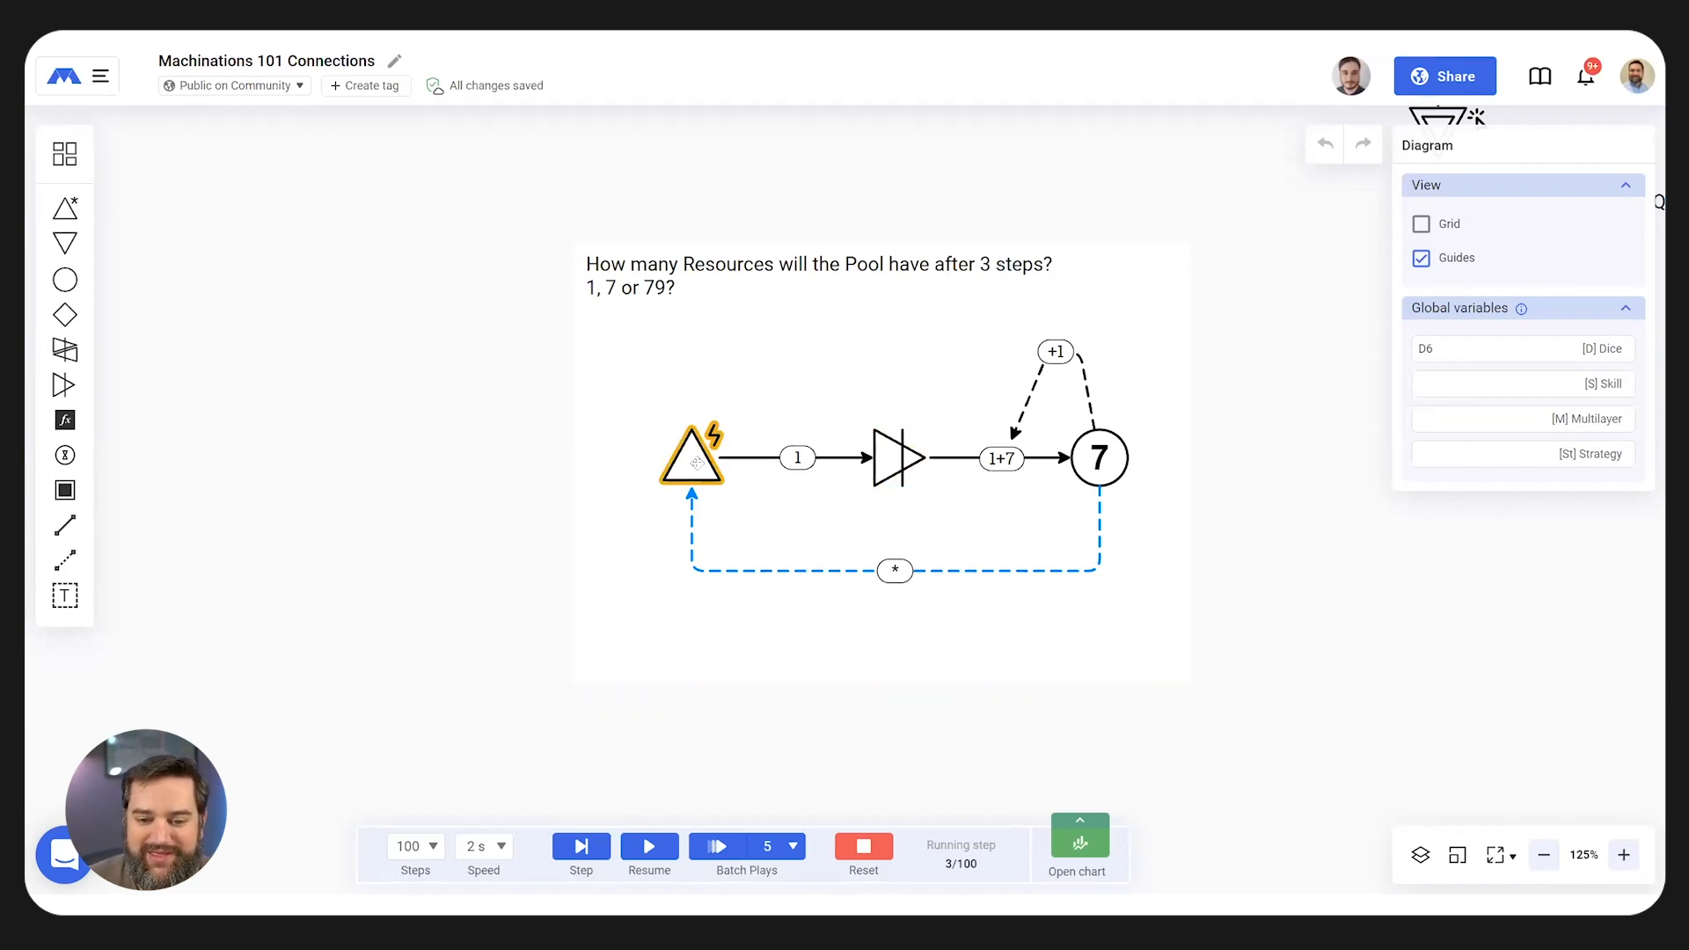
- Restart the simulation and examine the a, letter and word state connections feeding the register with the formula a+letter+word
{"action": "left_click", "coordinate": [690, 458]}
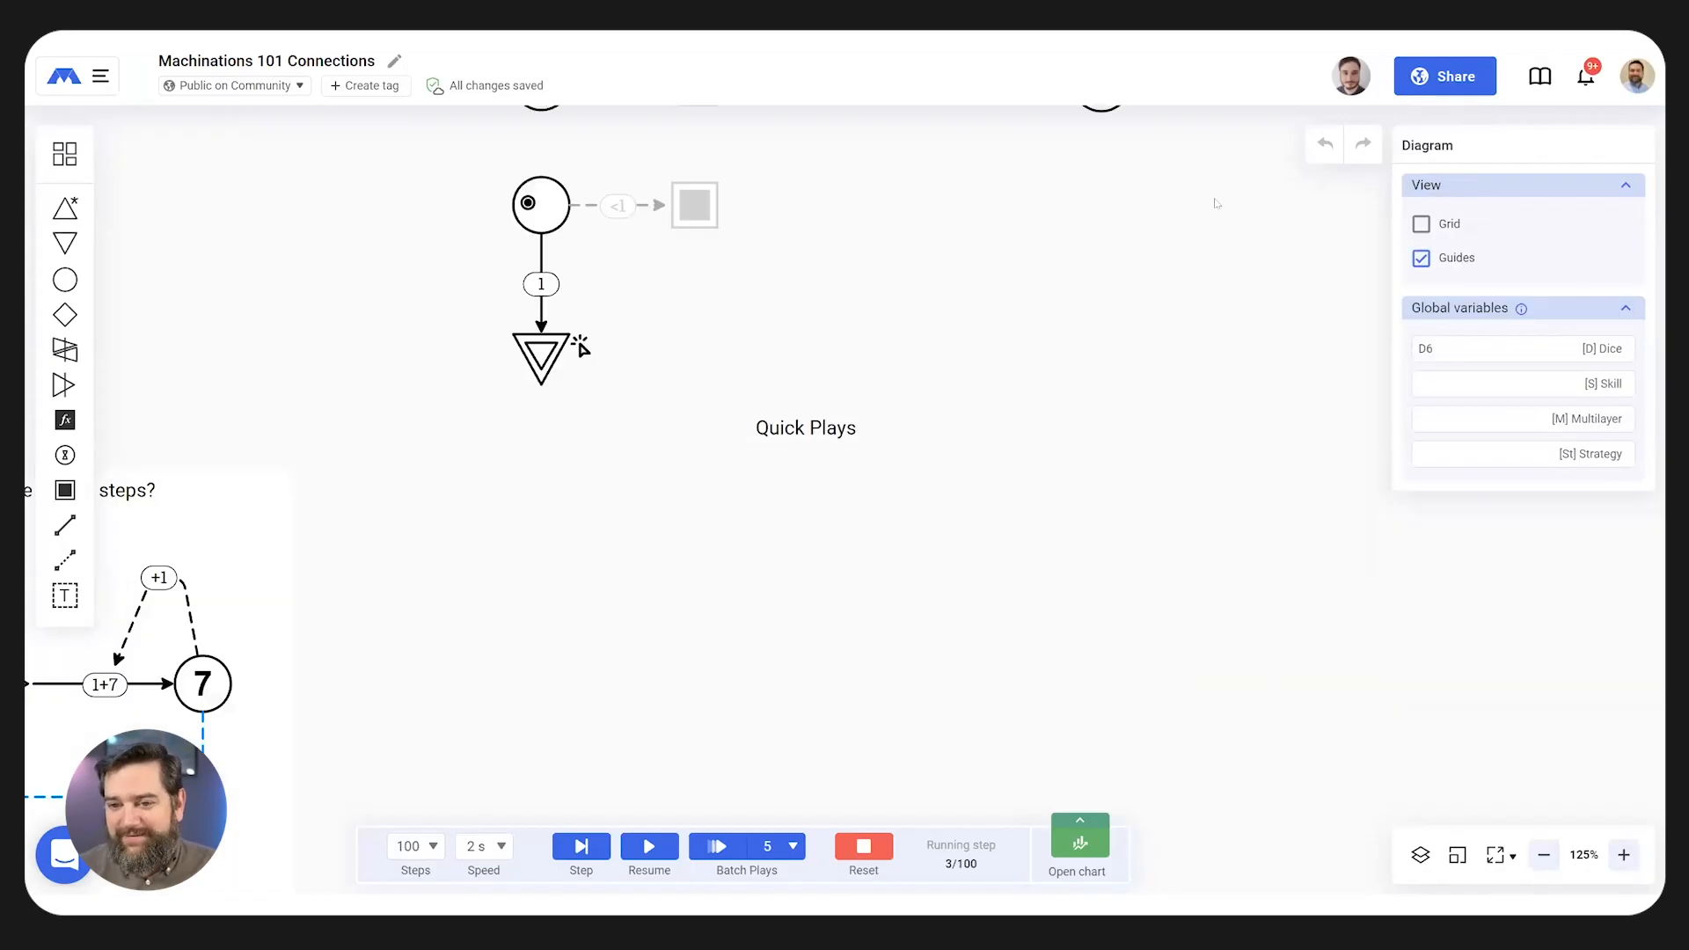
{"action": "left_click_drag", "start_coordinate": [950, 206], "coordinate": [1172, 517]}
{"action": "left_click_drag", "start_coordinate": [851, 487], "coordinate": [1093, 618]}
{"action": "left_click", "coordinate": [939, 460]}
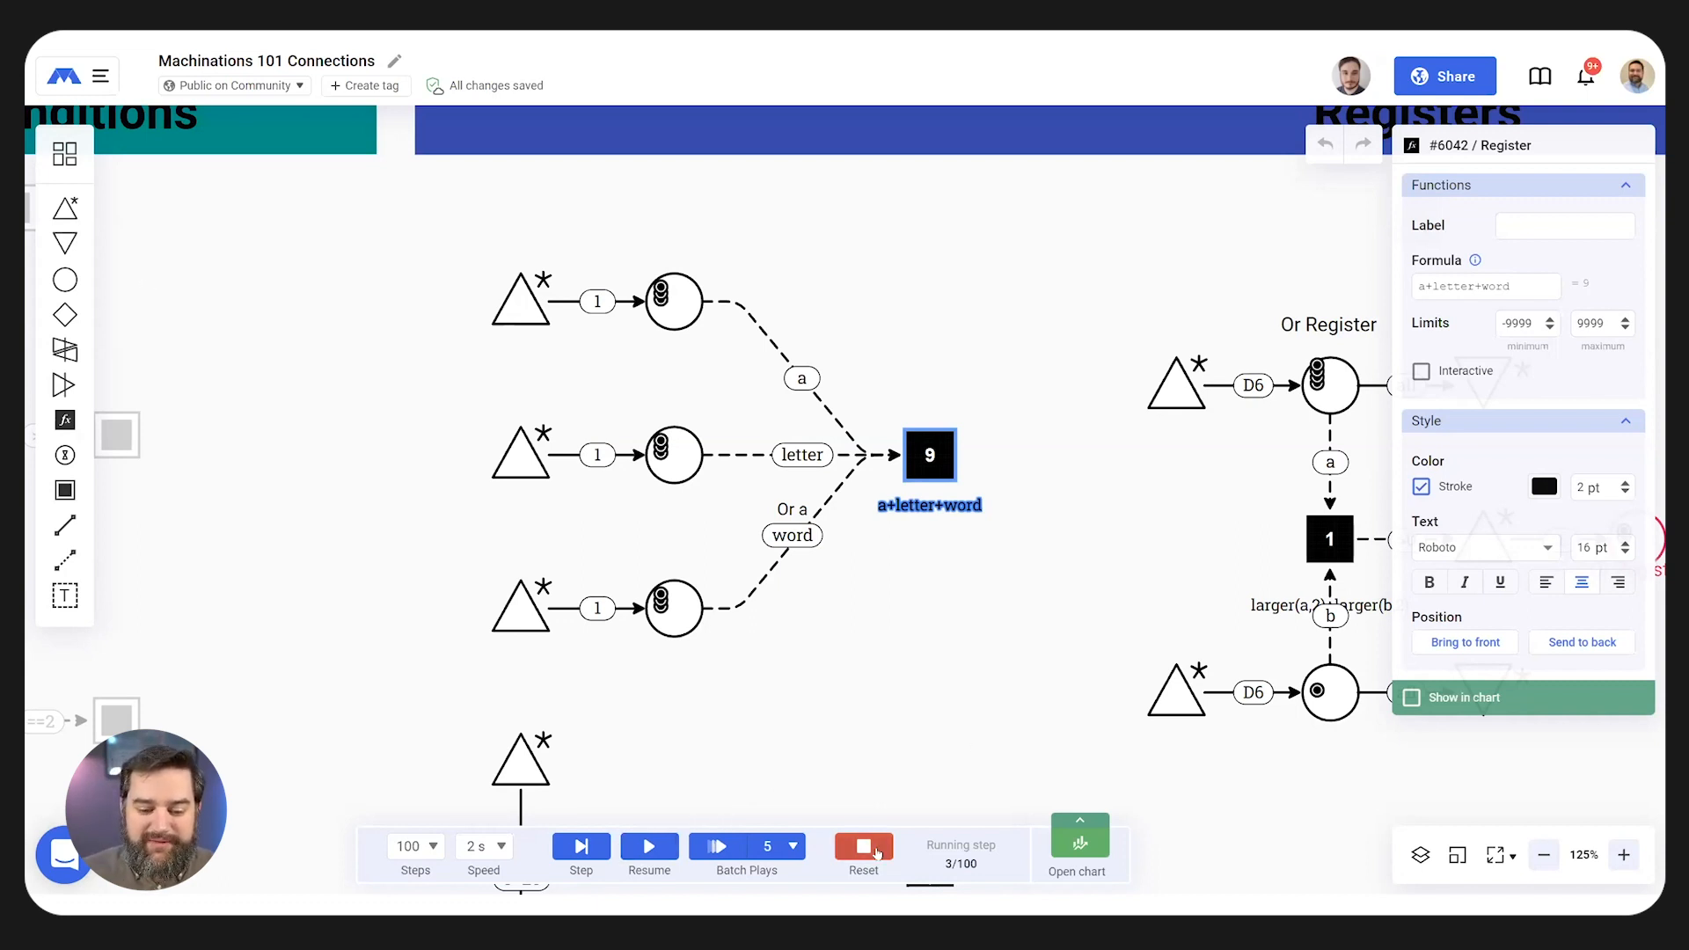
{"action": "key", "text": "ctrl+Left"}
{"action": "left_click", "coordinate": [648, 847]}
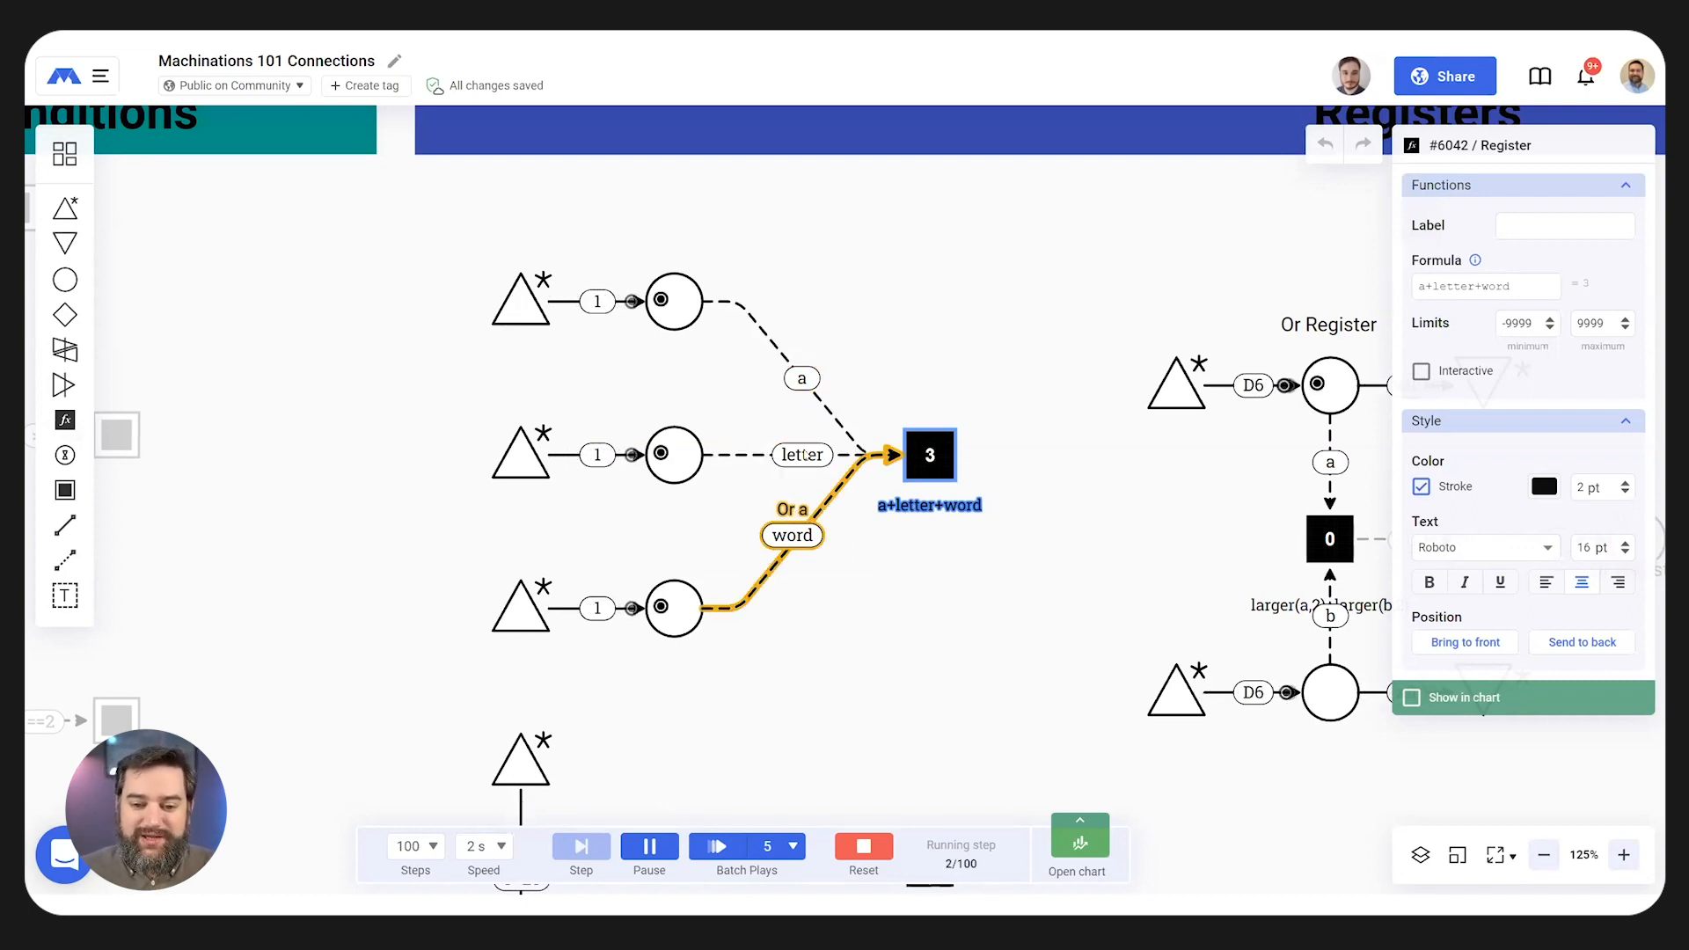
{"action": "left_click", "coordinate": [818, 405]}
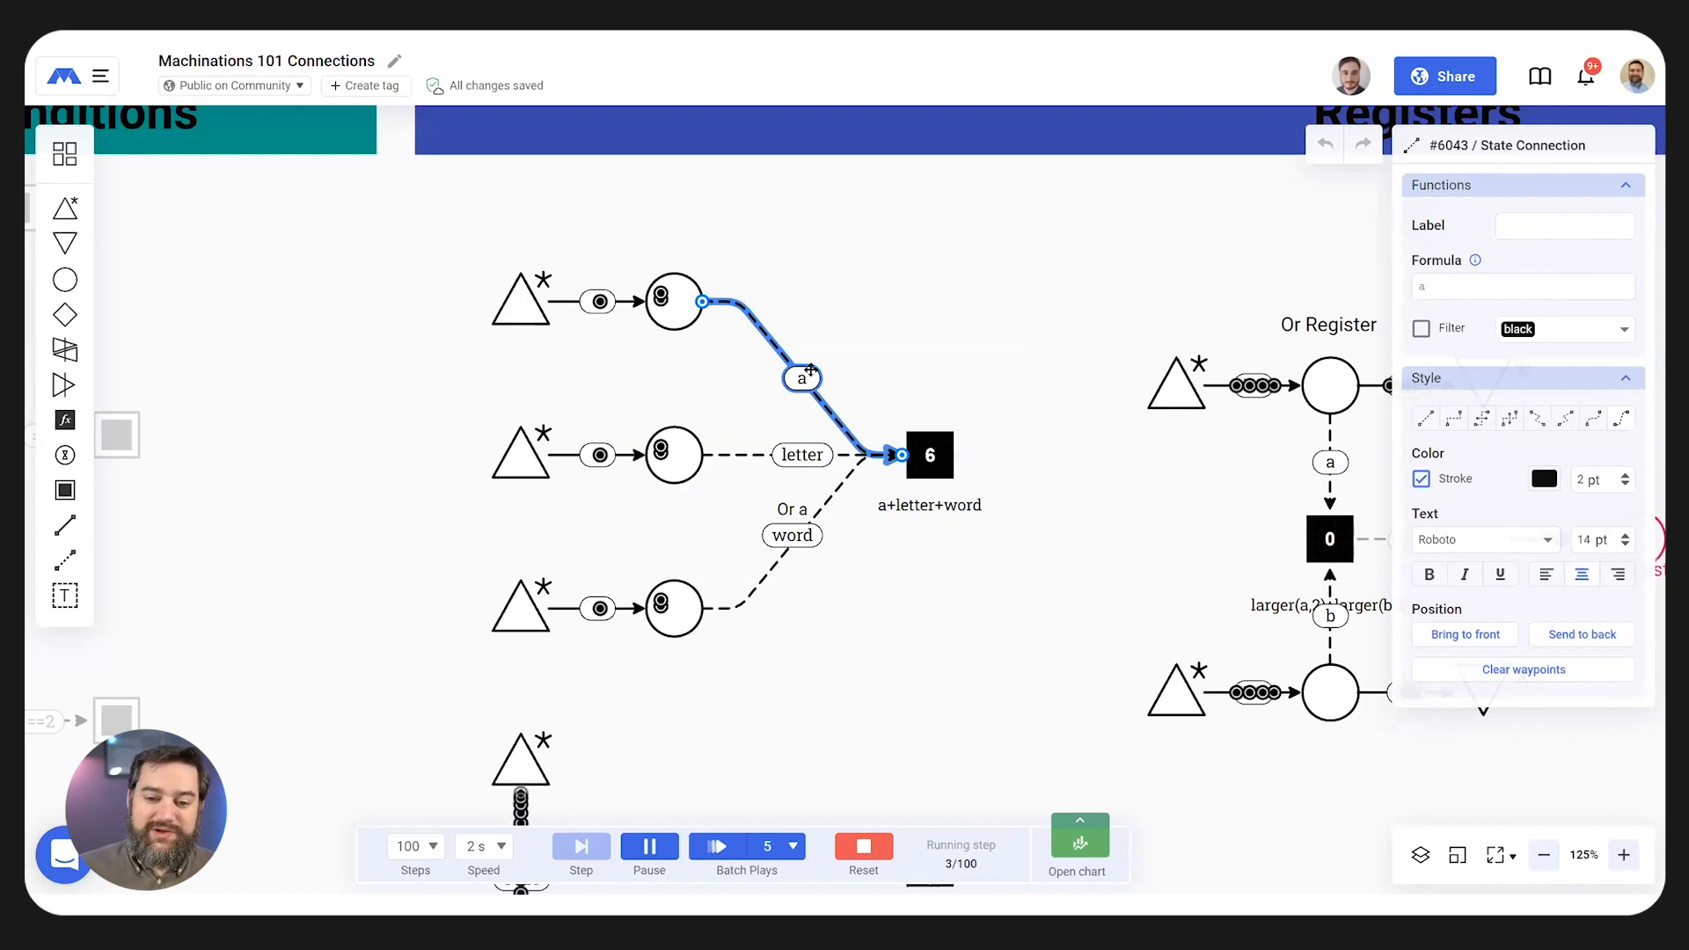
{"action": "left_click", "coordinate": [729, 453]}
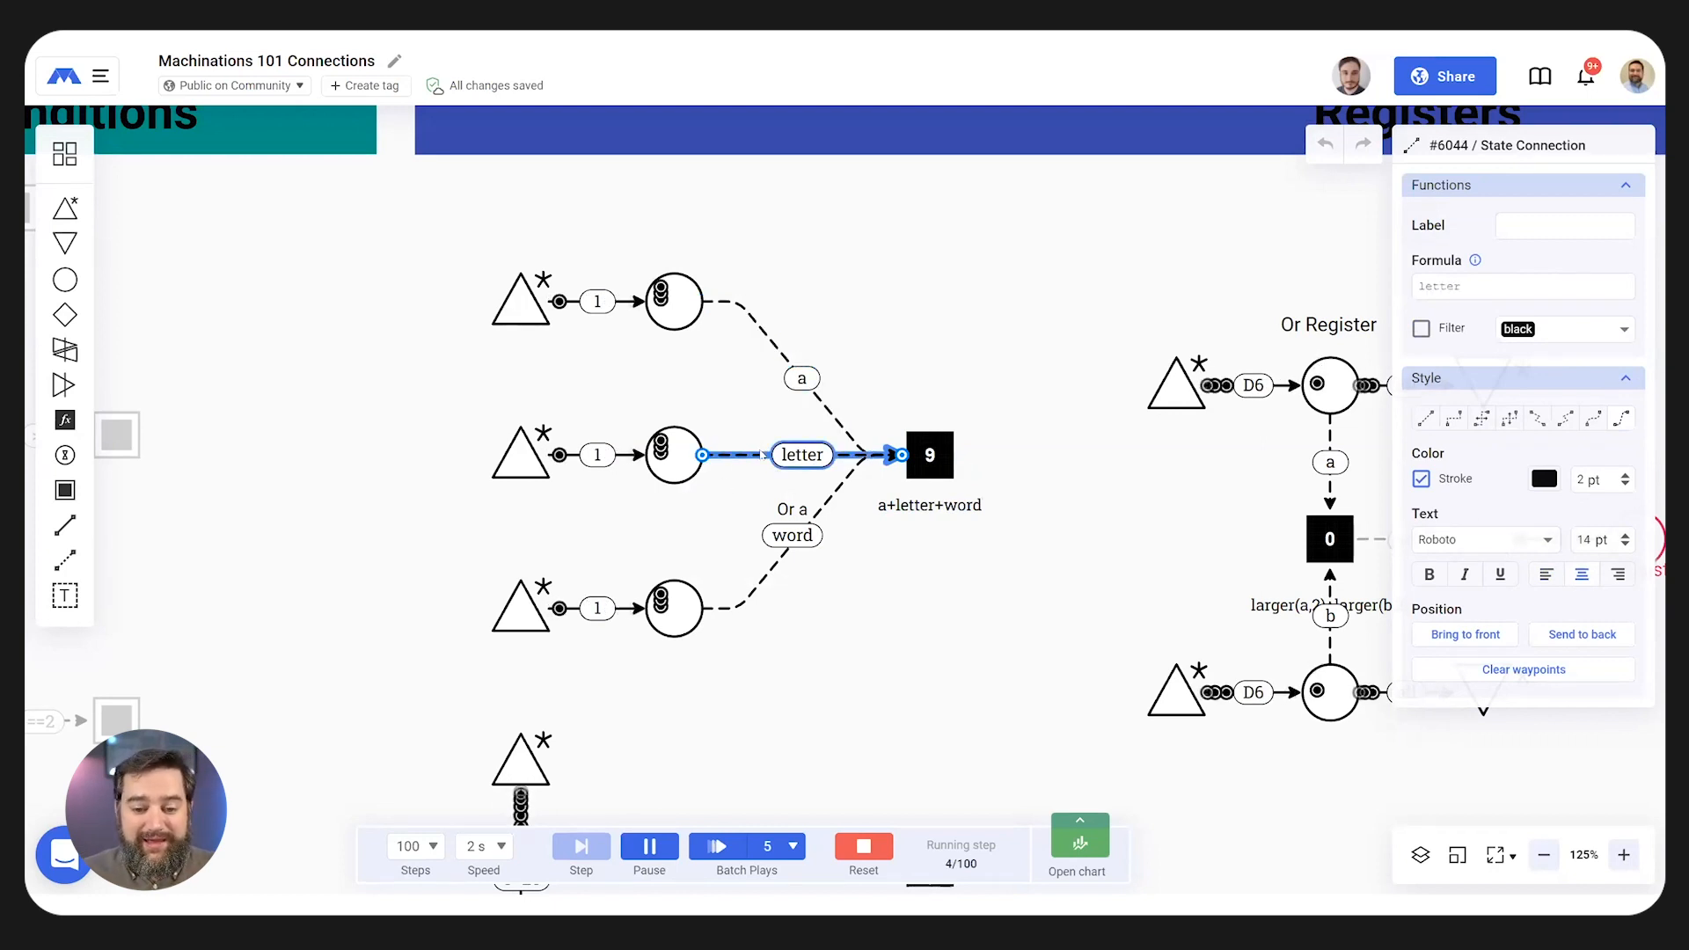
{"action": "left_click", "coordinate": [762, 573]}
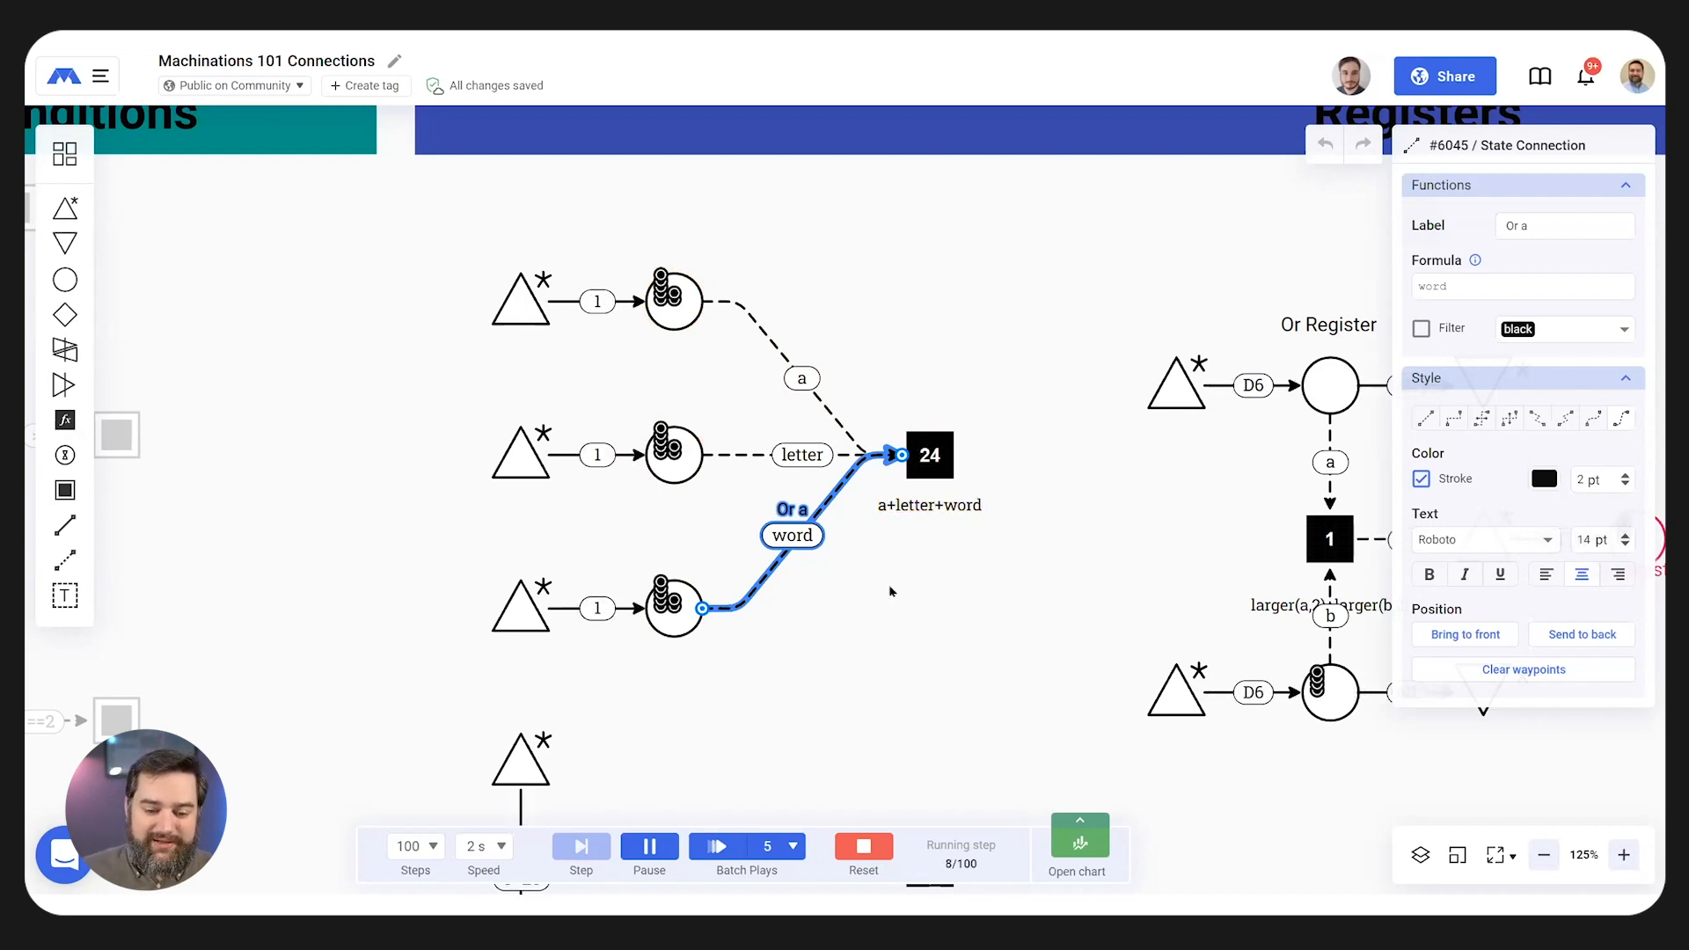
- Restart the simulation and step the interactive register of the +1 example up to 120 and back down to 80
{"action": "scroll", "coordinate": [893, 584], "scroll_direction": "down", "scroll_amount": 3}
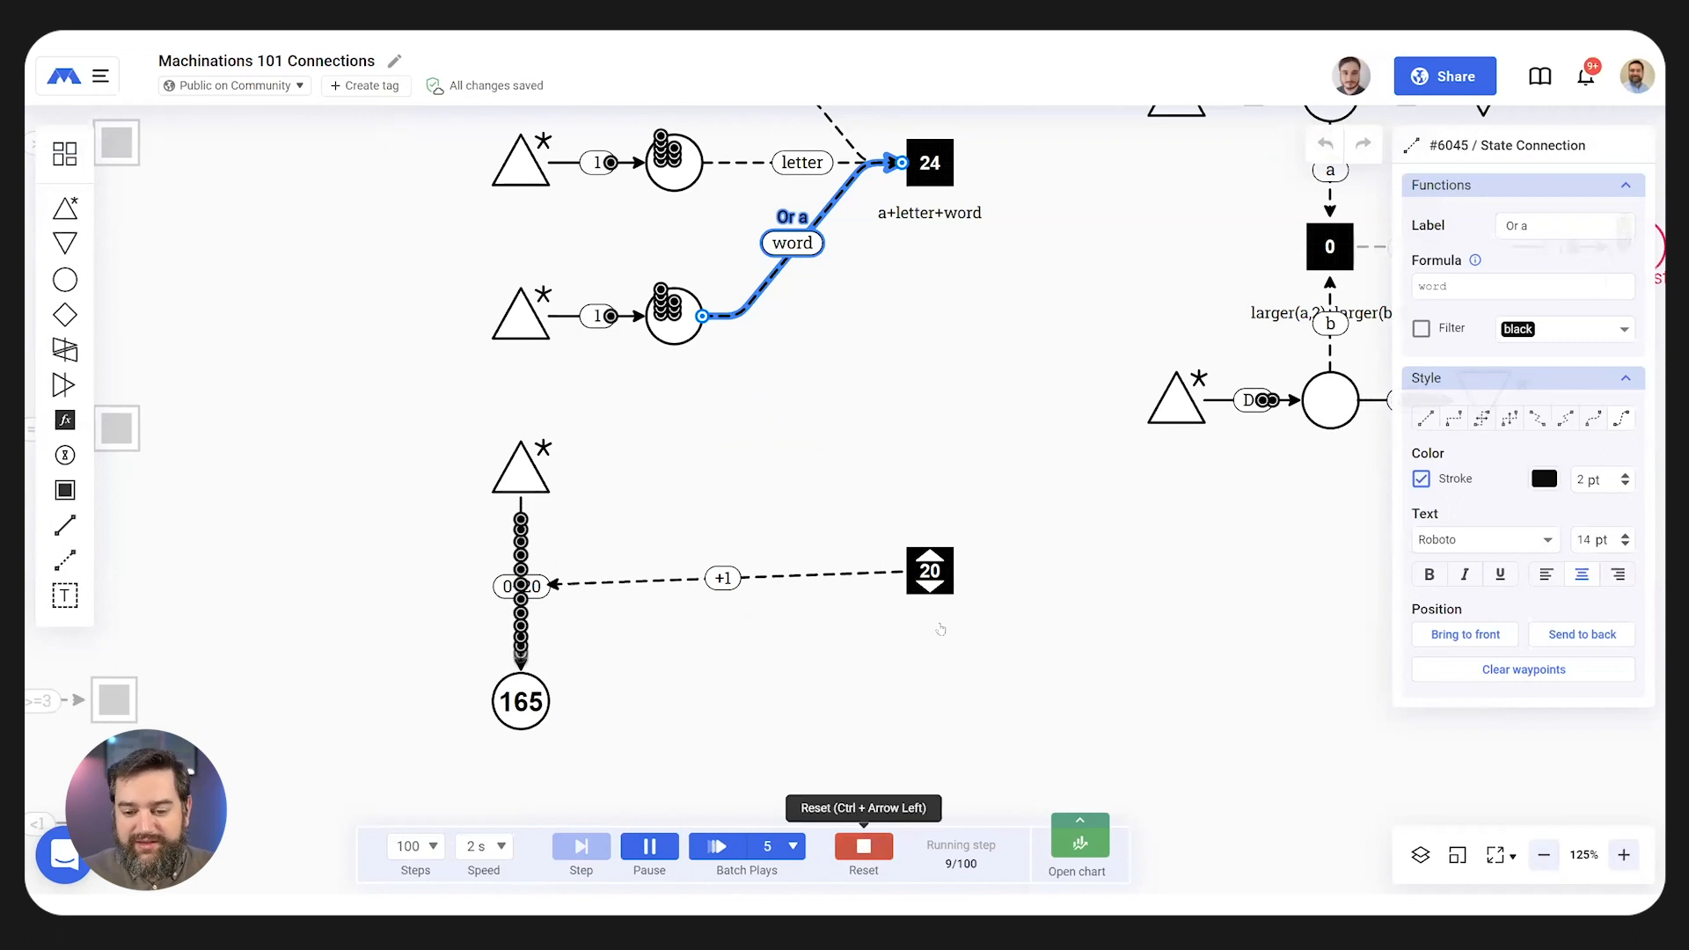
{"action": "left_click", "coordinate": [863, 846]}
{"action": "left_click", "coordinate": [651, 846]}
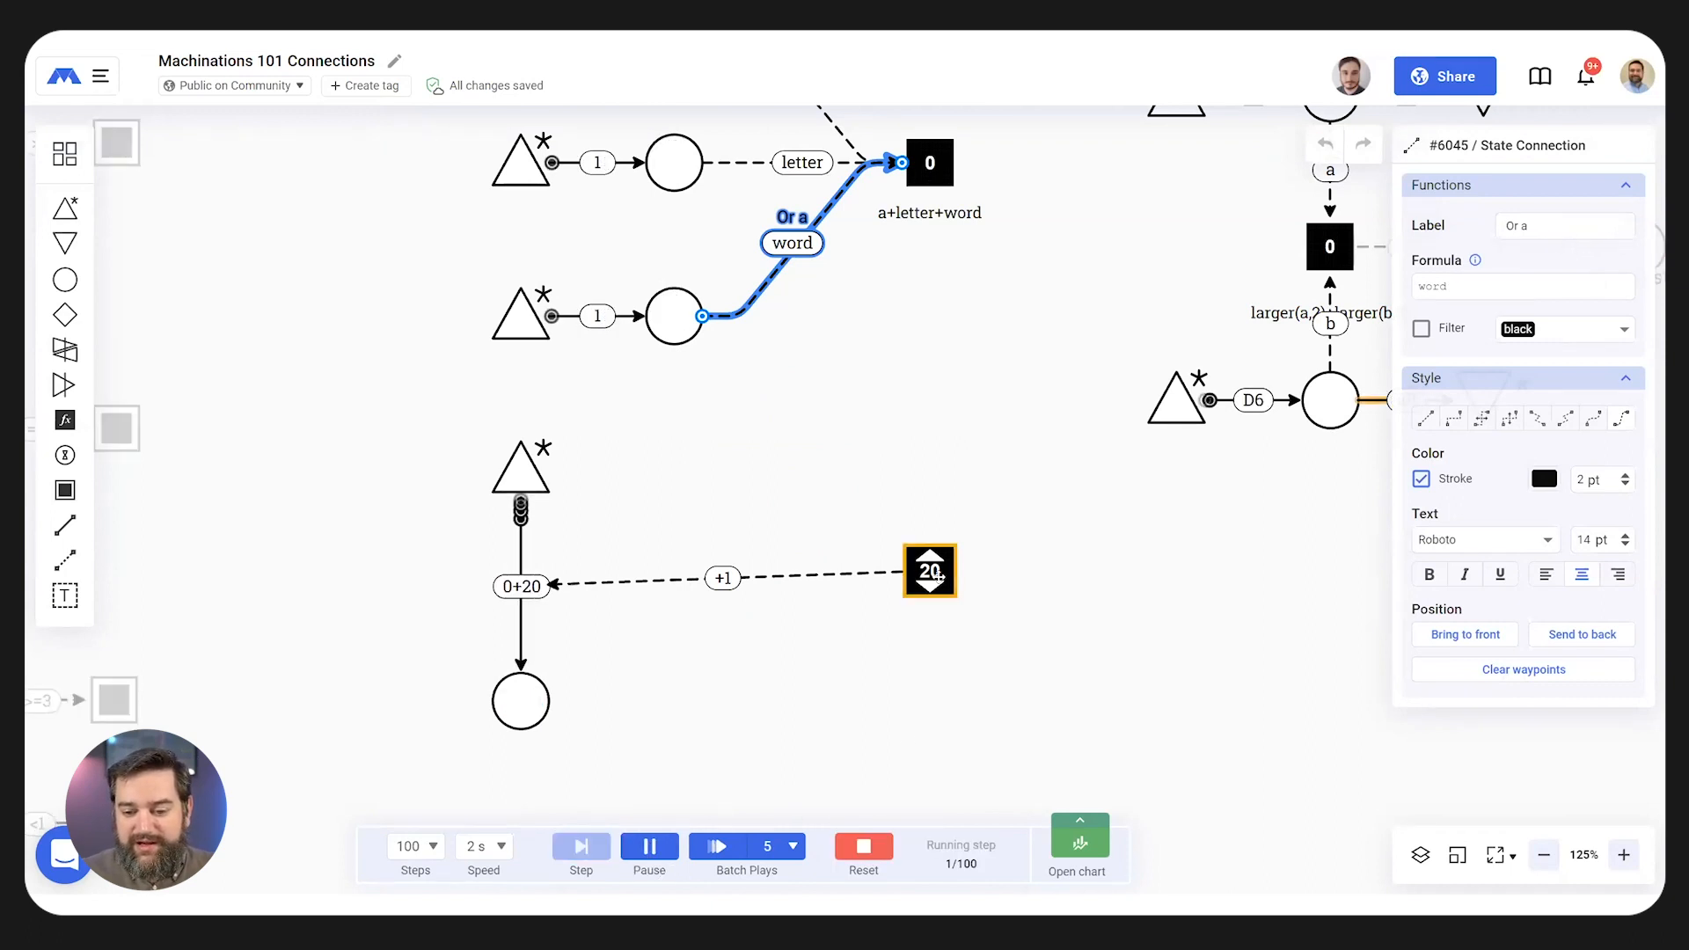
{"action": "left_click", "coordinate": [930, 570]}
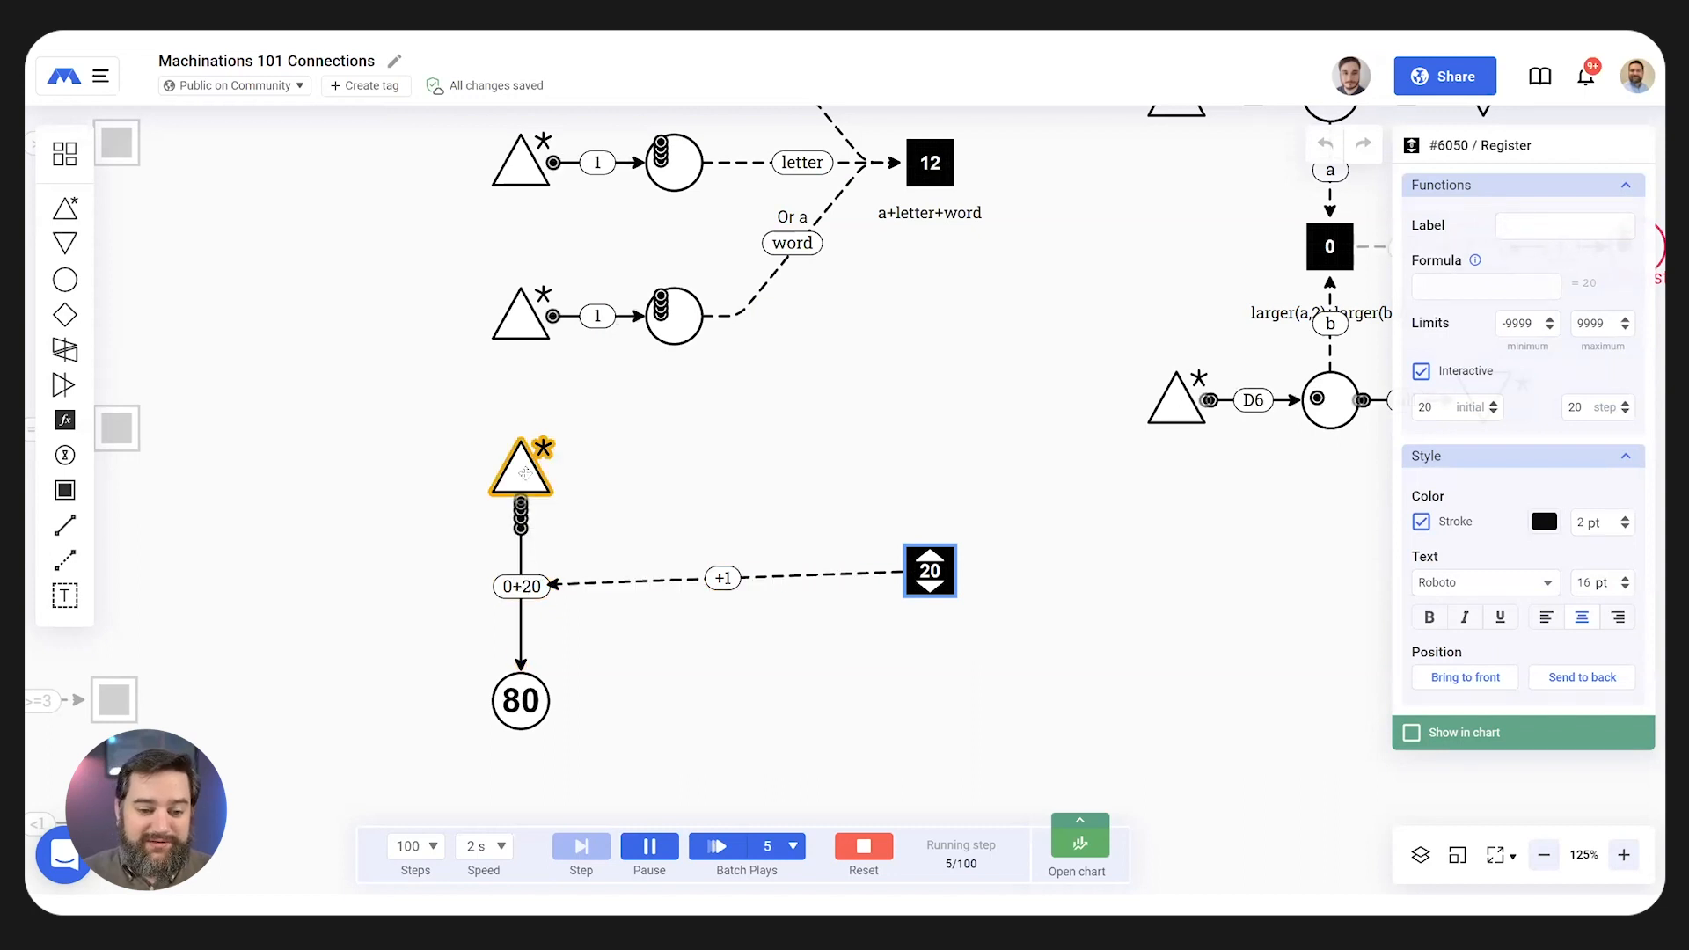
{"action": "left_click", "coordinate": [932, 560]}
{"action": "left_click", "coordinate": [932, 560]}
{"action": "left_click", "coordinate": [932, 560]}
{"action": "left_click", "coordinate": [930, 561]}
{"action": "left_click", "coordinate": [931, 560]}
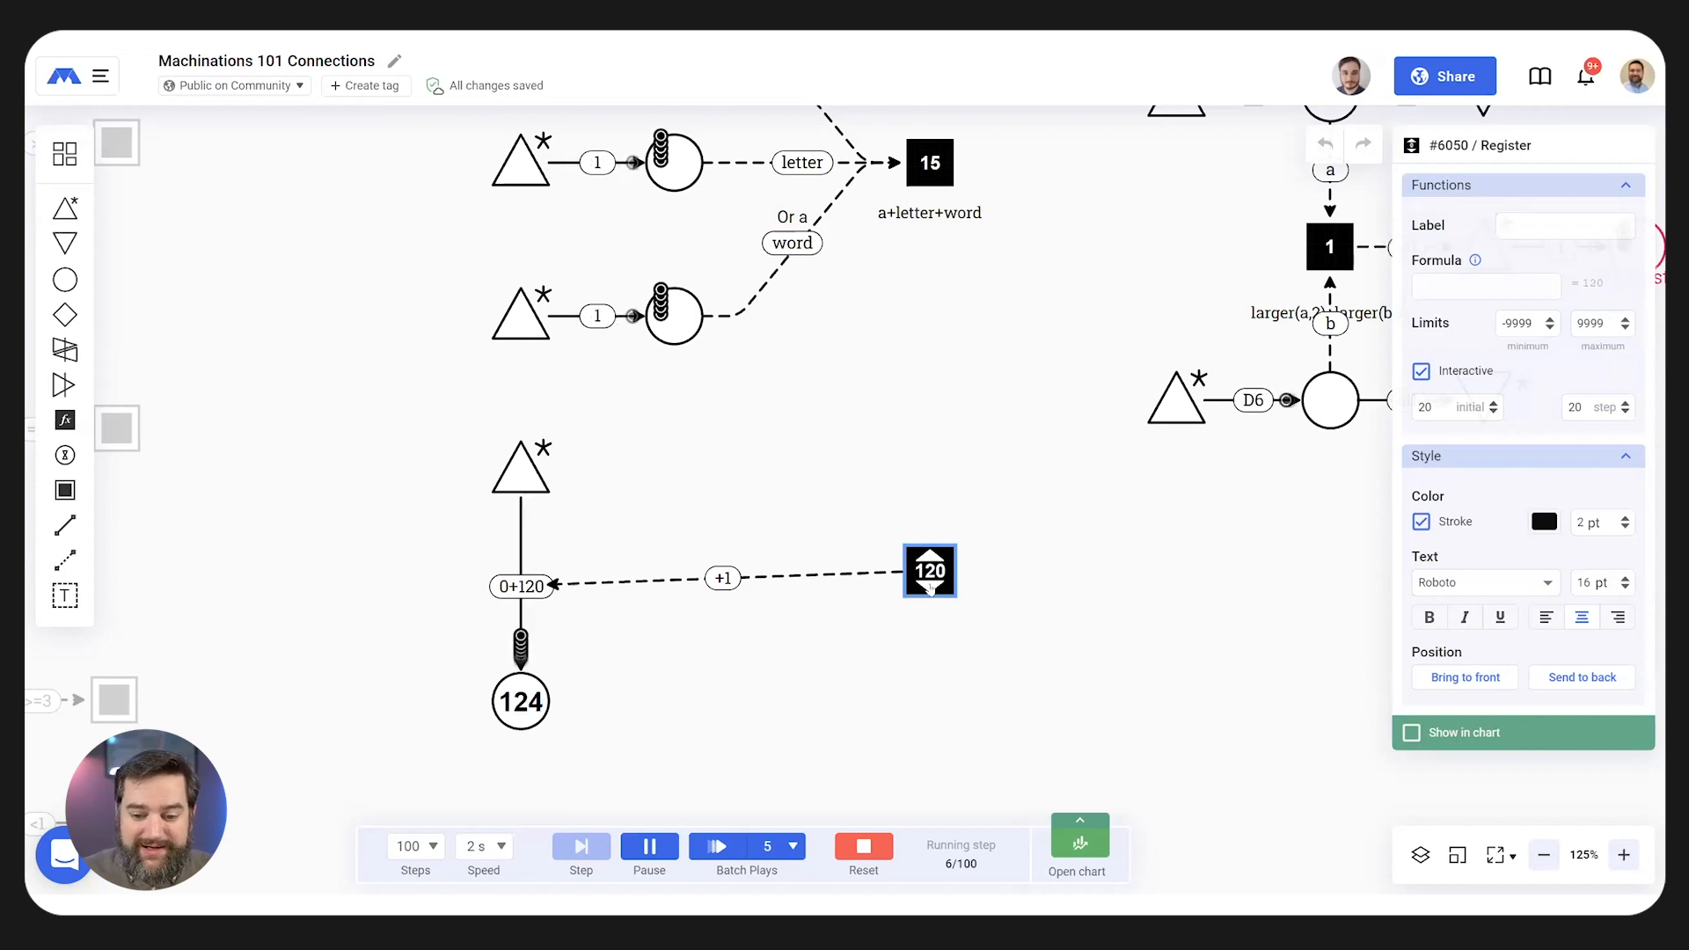
{"action": "left_click", "coordinate": [931, 587]}
{"action": "left_click", "coordinate": [930, 587]}
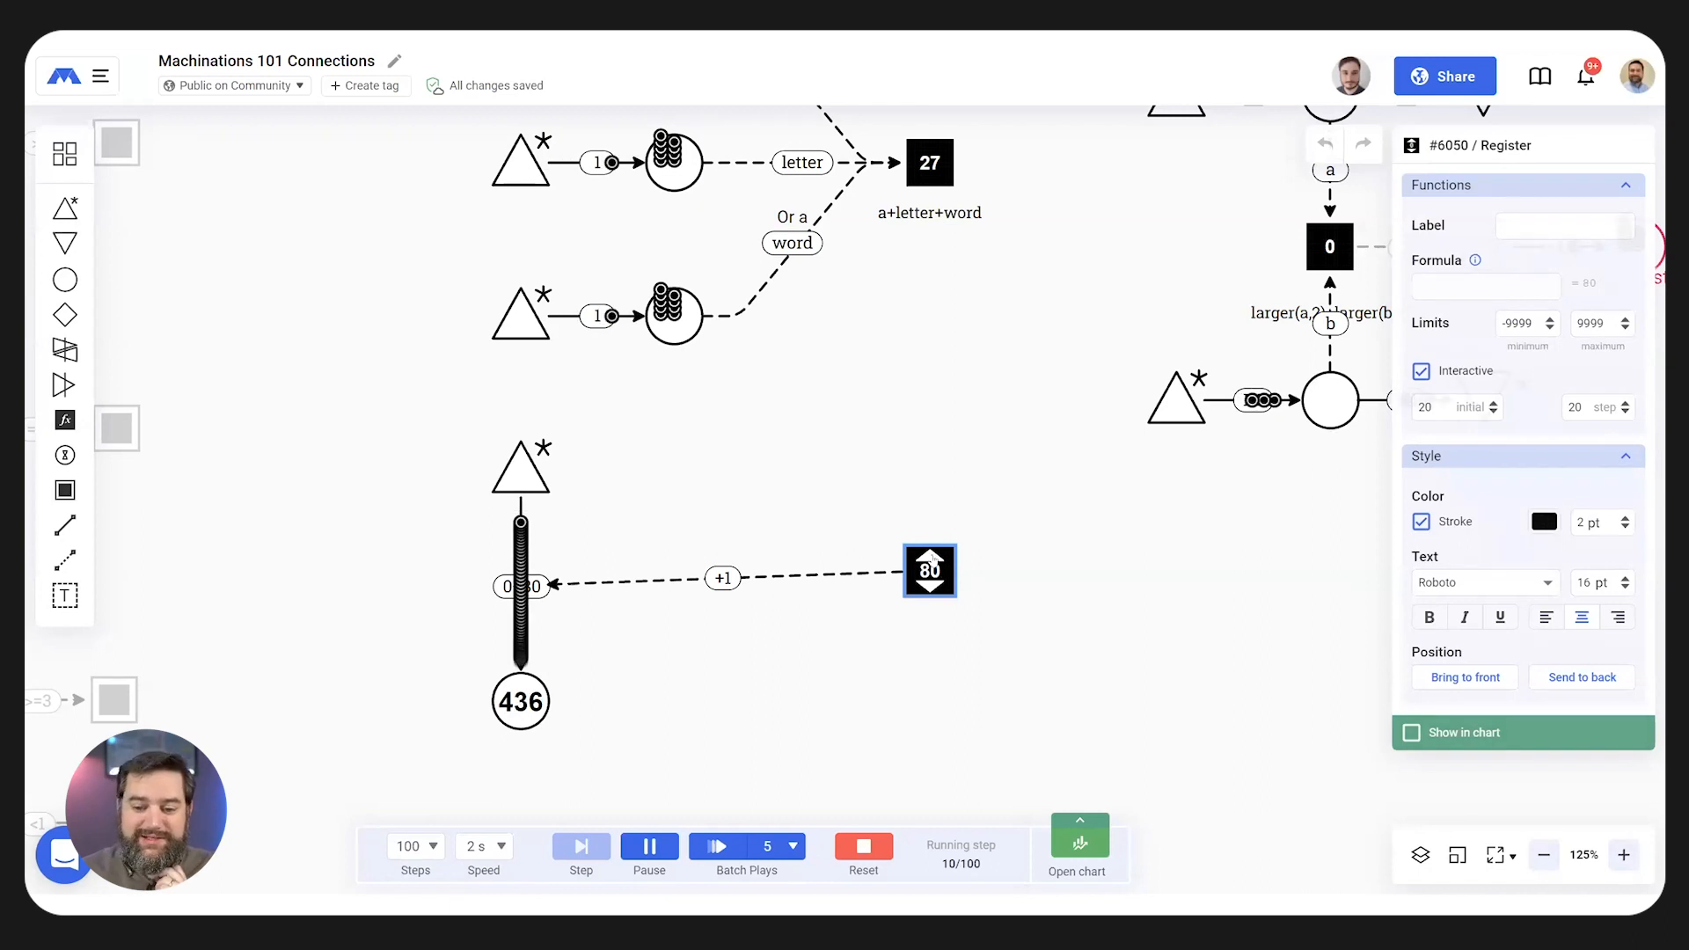
- Step the running interactive register up to 280 and reset the simulation
{"action": "left_click", "coordinate": [930, 559]}
{"action": "left_click", "coordinate": [931, 559]}
{"action": "left_click", "coordinate": [931, 560]}
{"action": "left_click", "coordinate": [930, 560]}
{"action": "left_click", "coordinate": [930, 560]}
{"action": "left_click", "coordinate": [930, 560]}
{"action": "left_click", "coordinate": [930, 560]}
{"action": "left_click", "coordinate": [931, 559]}
{"action": "double_click", "coordinate": [931, 559]}
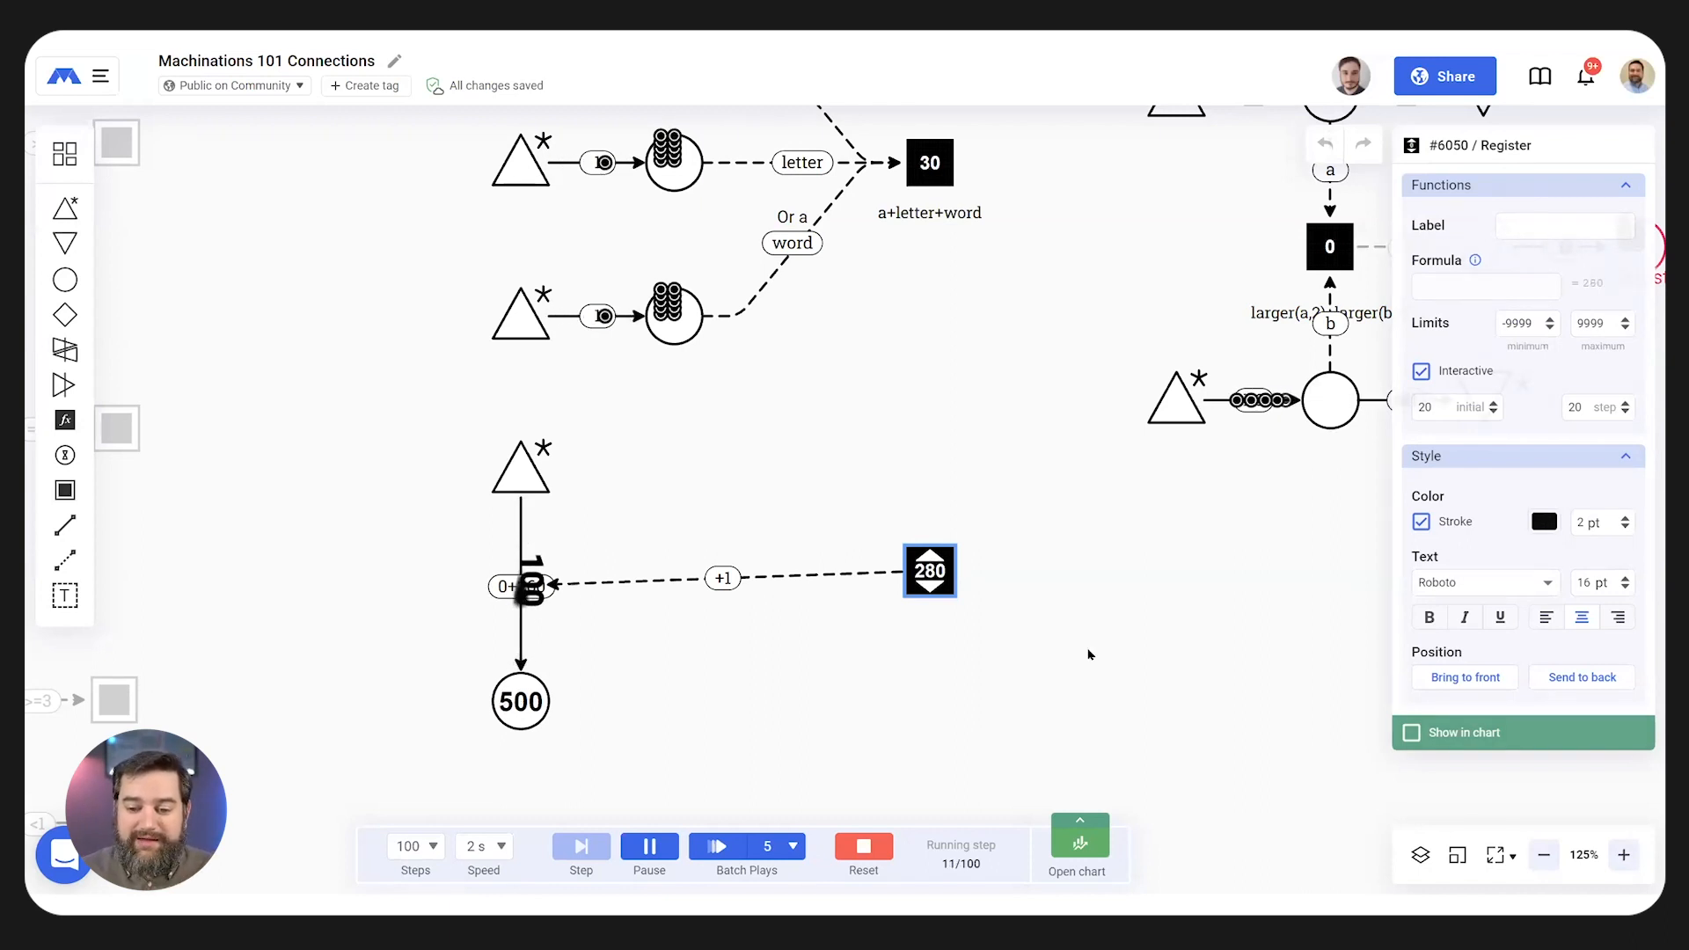
{"action": "left_click", "coordinate": [863, 846]}
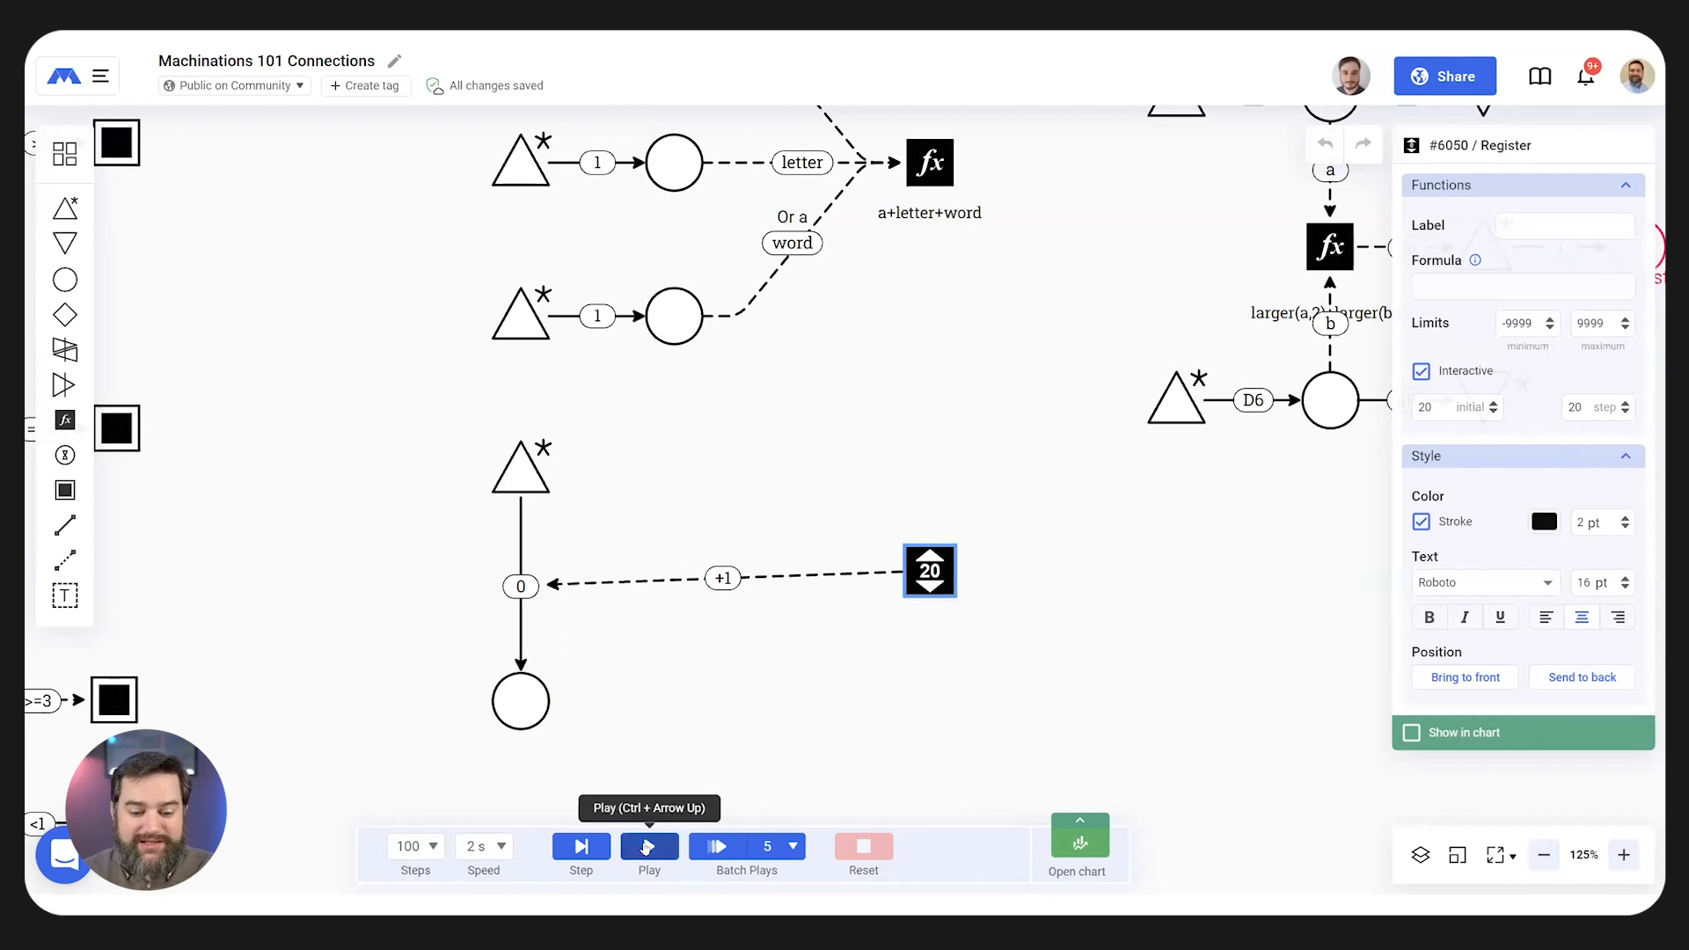
- Run and reset the simulation, and set the interactive register's initial value to 280
{"action": "left_click", "coordinate": [649, 846]}
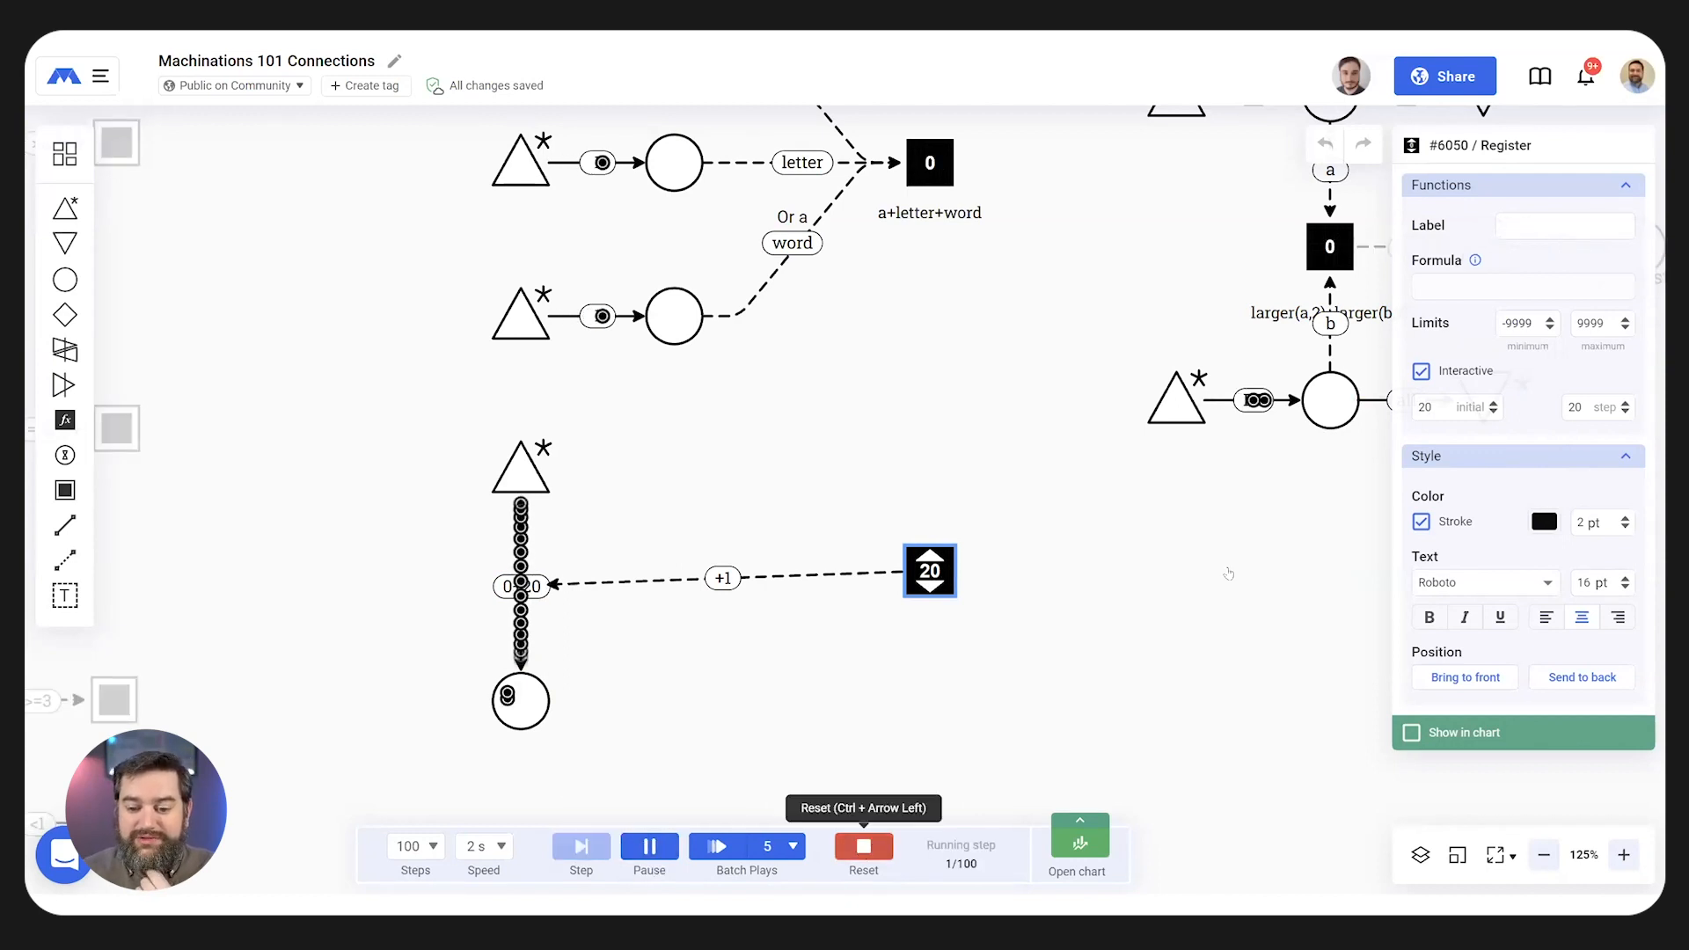
{"action": "left_click", "coordinate": [863, 846]}
{"action": "double_click", "coordinate": [1424, 406]}
{"action": "type", "text": "280"}
{"action": "key", "text": "Return"}
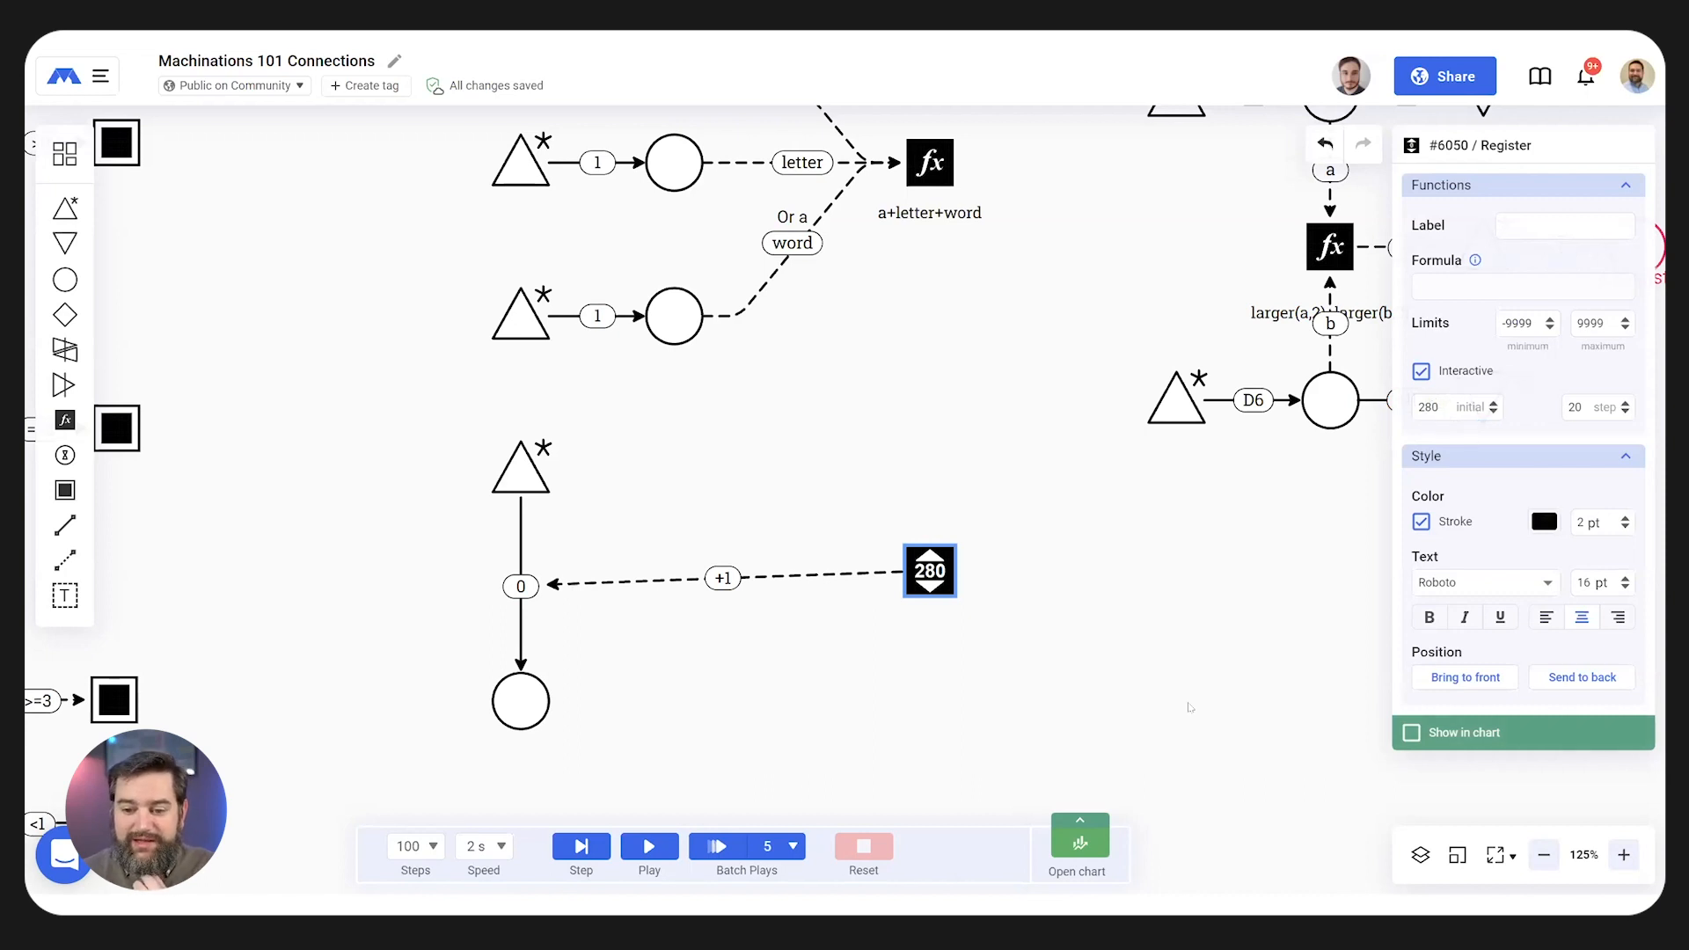
- Run and reset the simulation once more, and set the interactive register's initial value to 20
{"action": "left_click", "coordinate": [640, 849]}
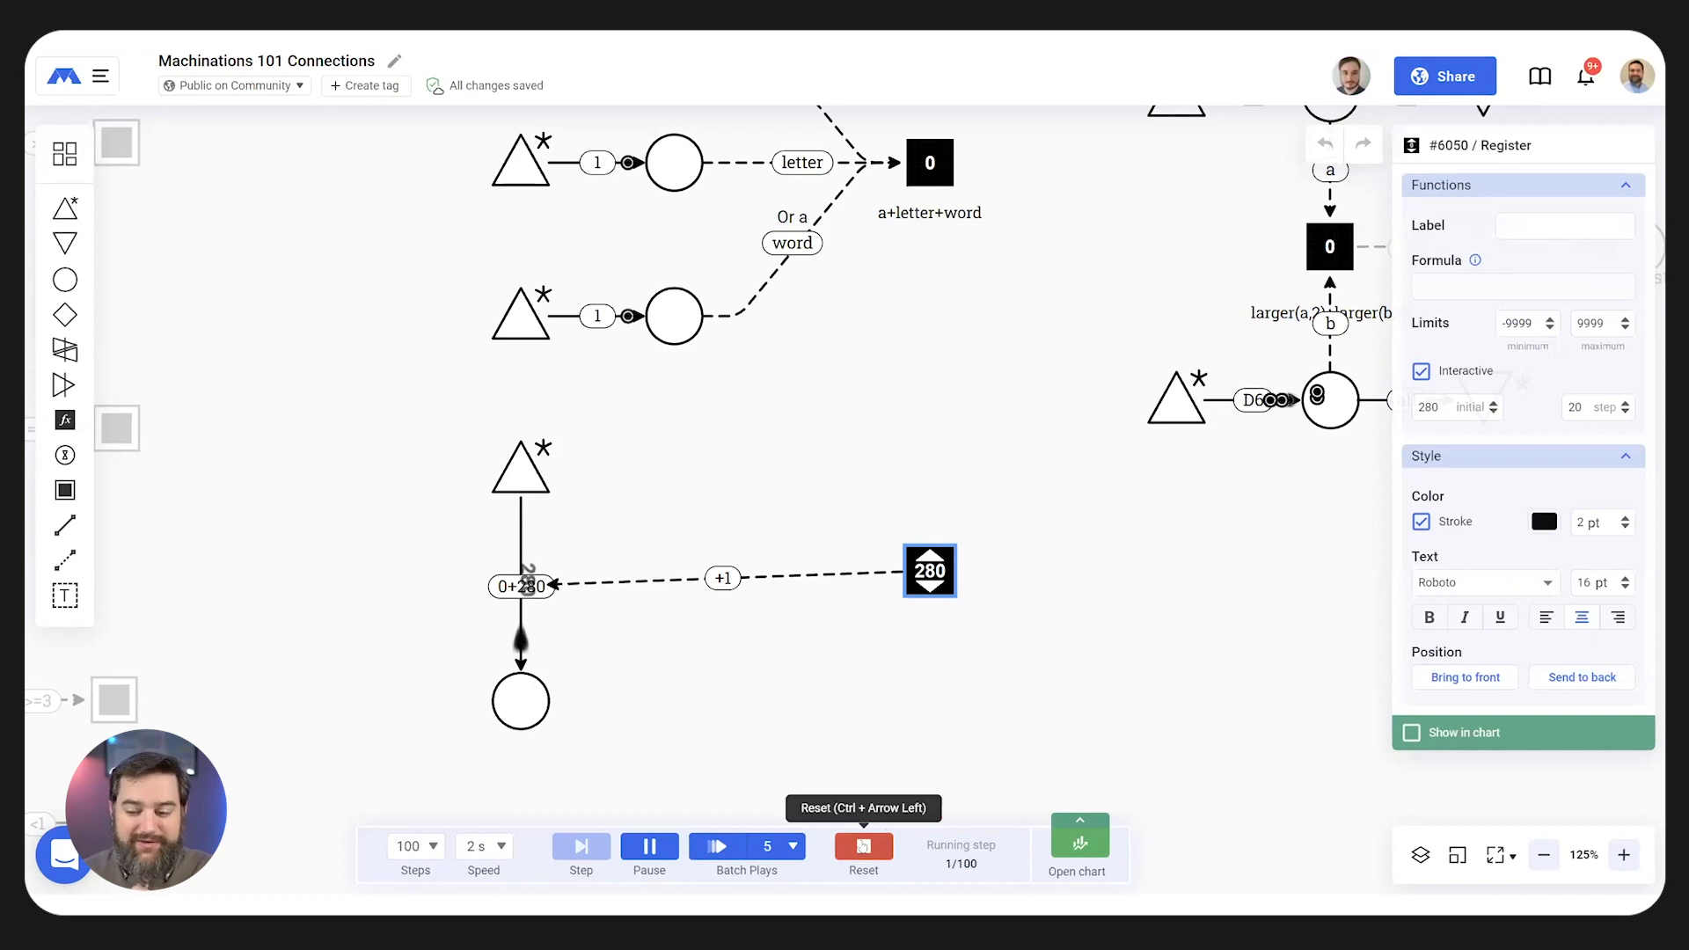
{"action": "key", "text": "ctrl+Left"}
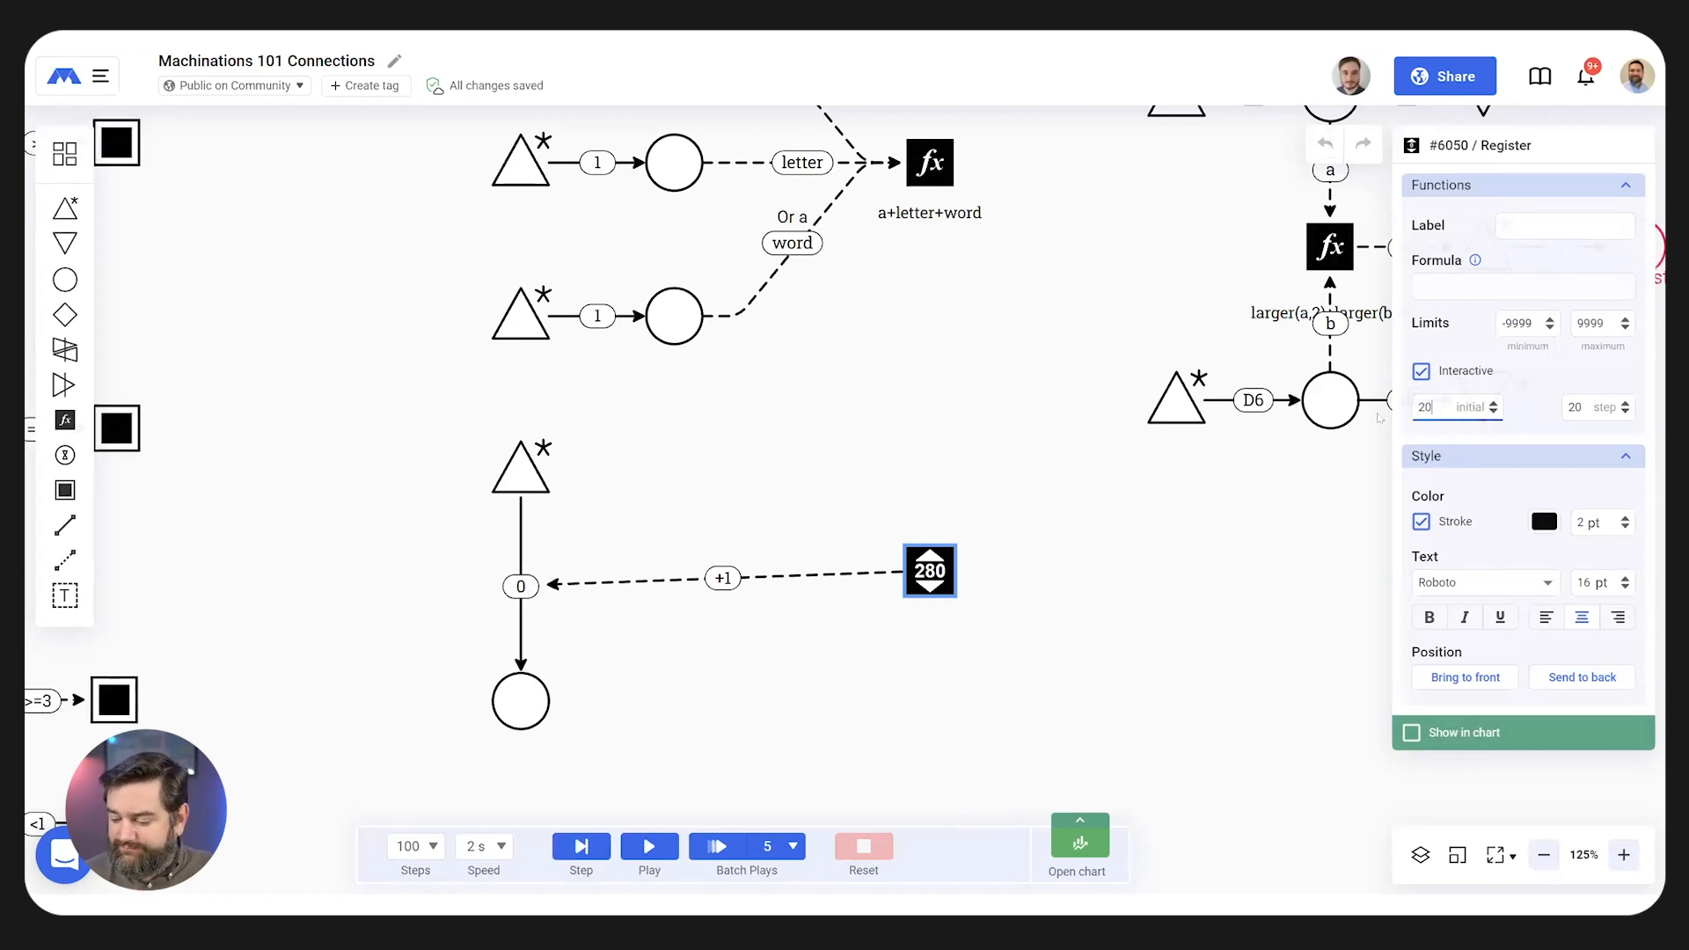
{"action": "left_click_drag", "start_coordinate": [1194, 590], "coordinate": [747, 777]}
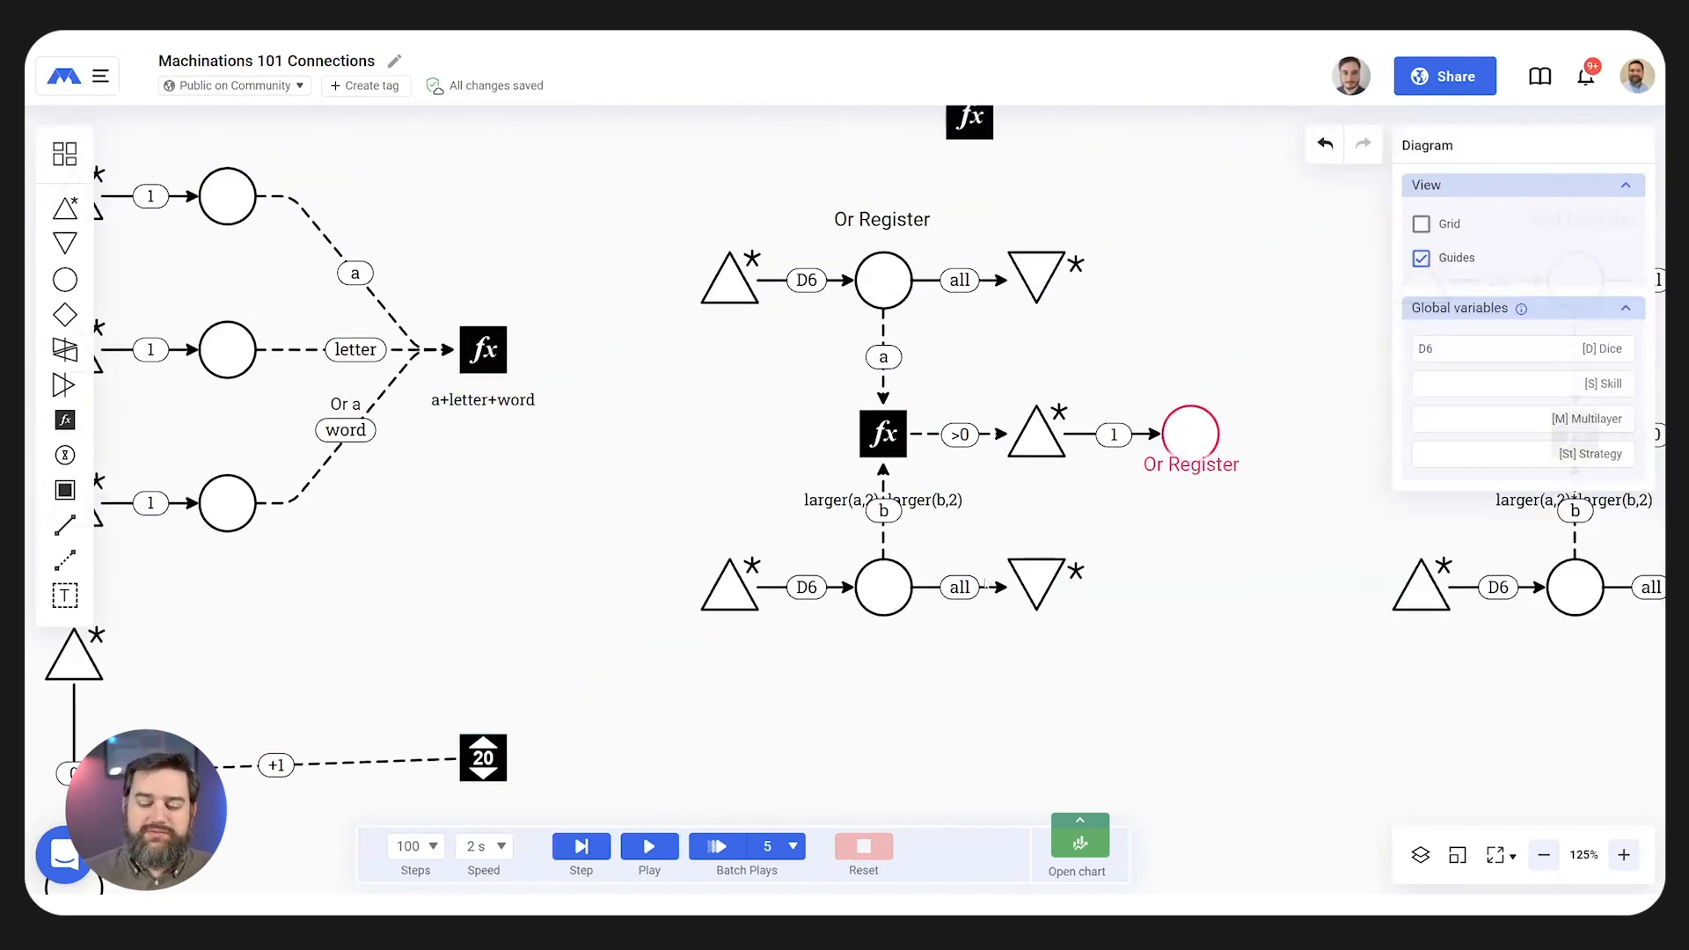
- Run the Or Register example, placing the larger(a,2)+larger(b,2) label to the left of its register and inspecting the pools feeding a and b
{"action": "left_click_drag", "start_coordinate": [1235, 370], "coordinate": [704, 410]}
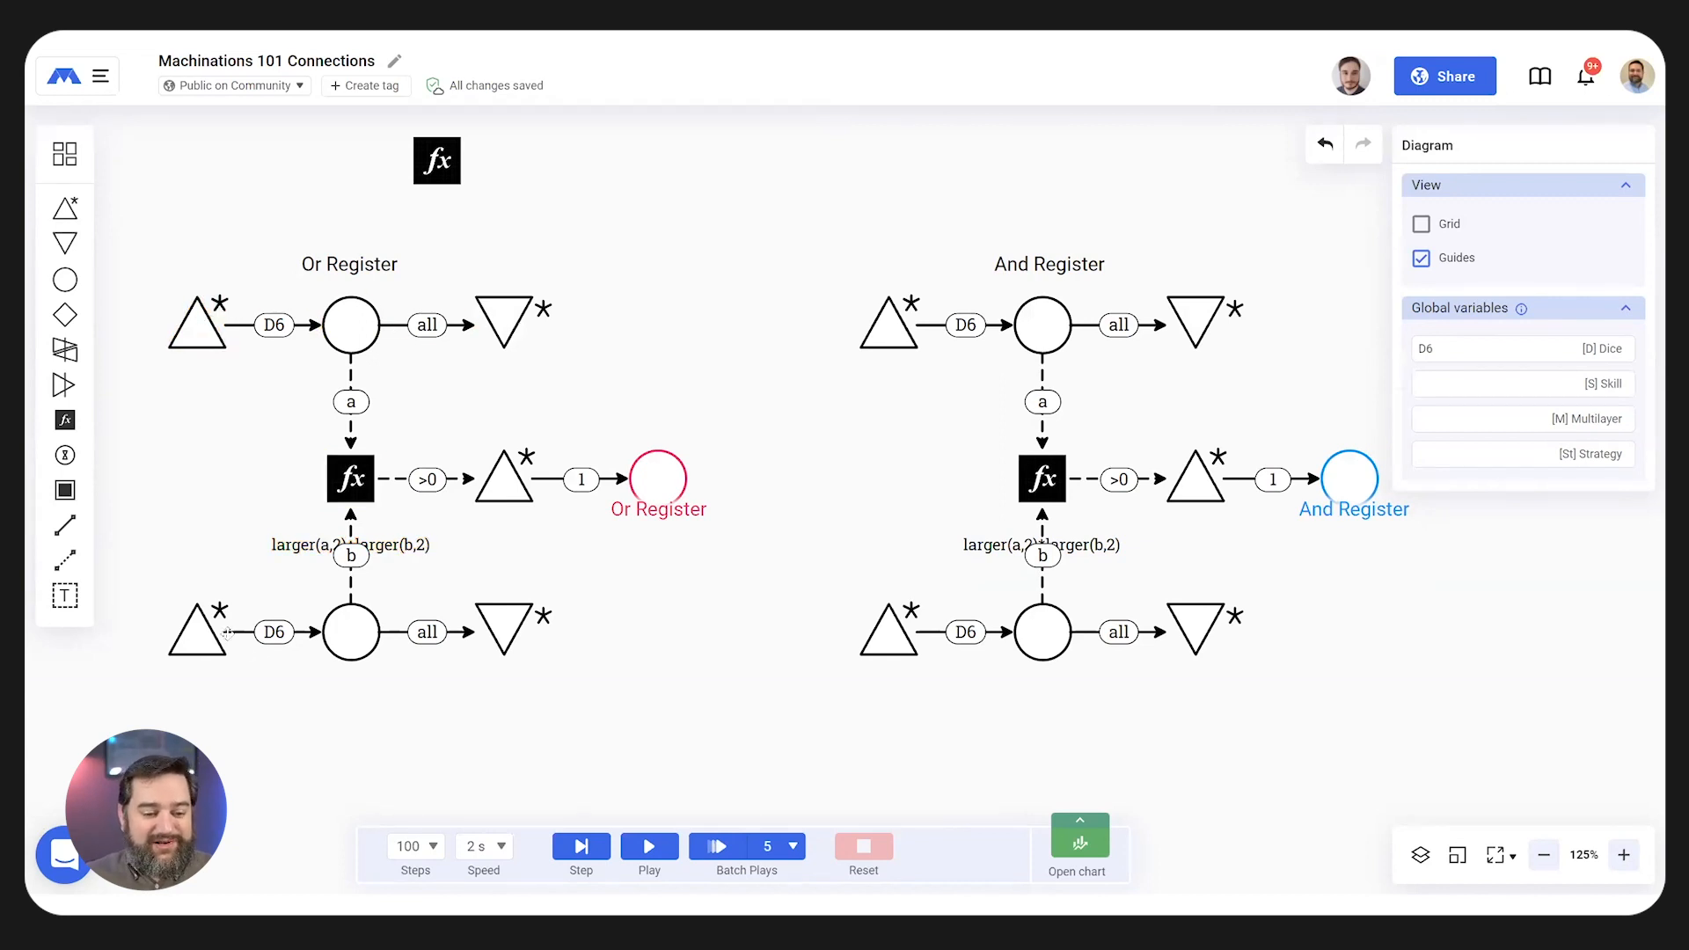
{"action": "left_click", "coordinate": [653, 849]}
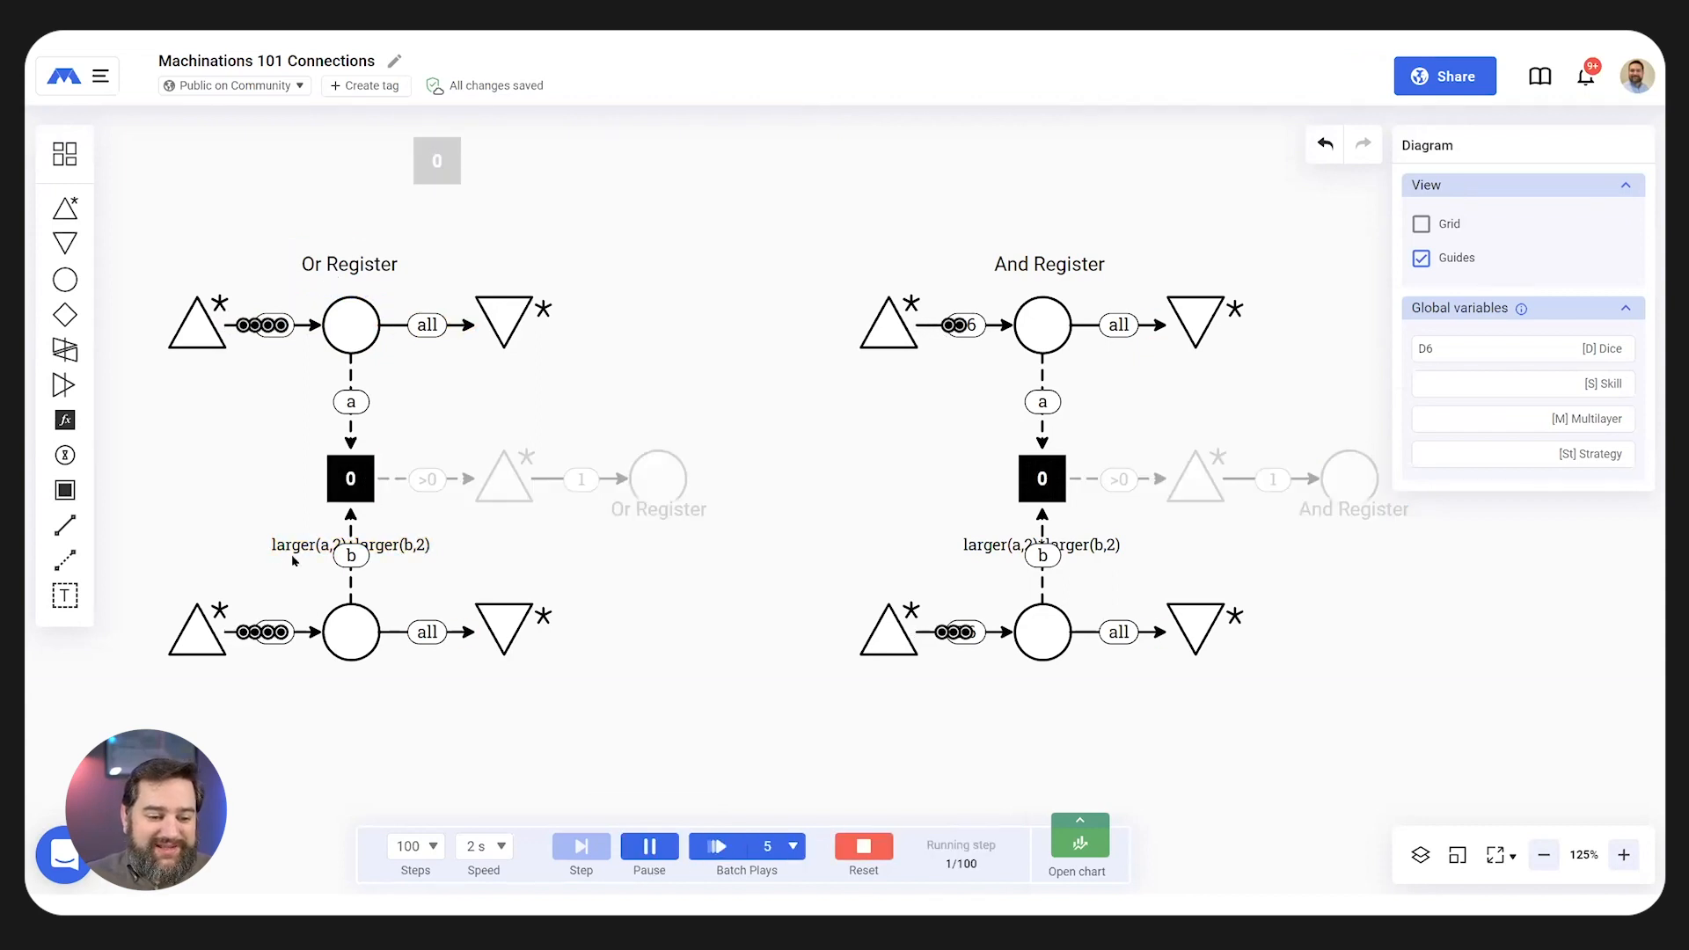
{"action": "left_click_drag", "start_coordinate": [305, 540], "coordinate": [186, 470]}
{"action": "left_click", "coordinate": [186, 477]}
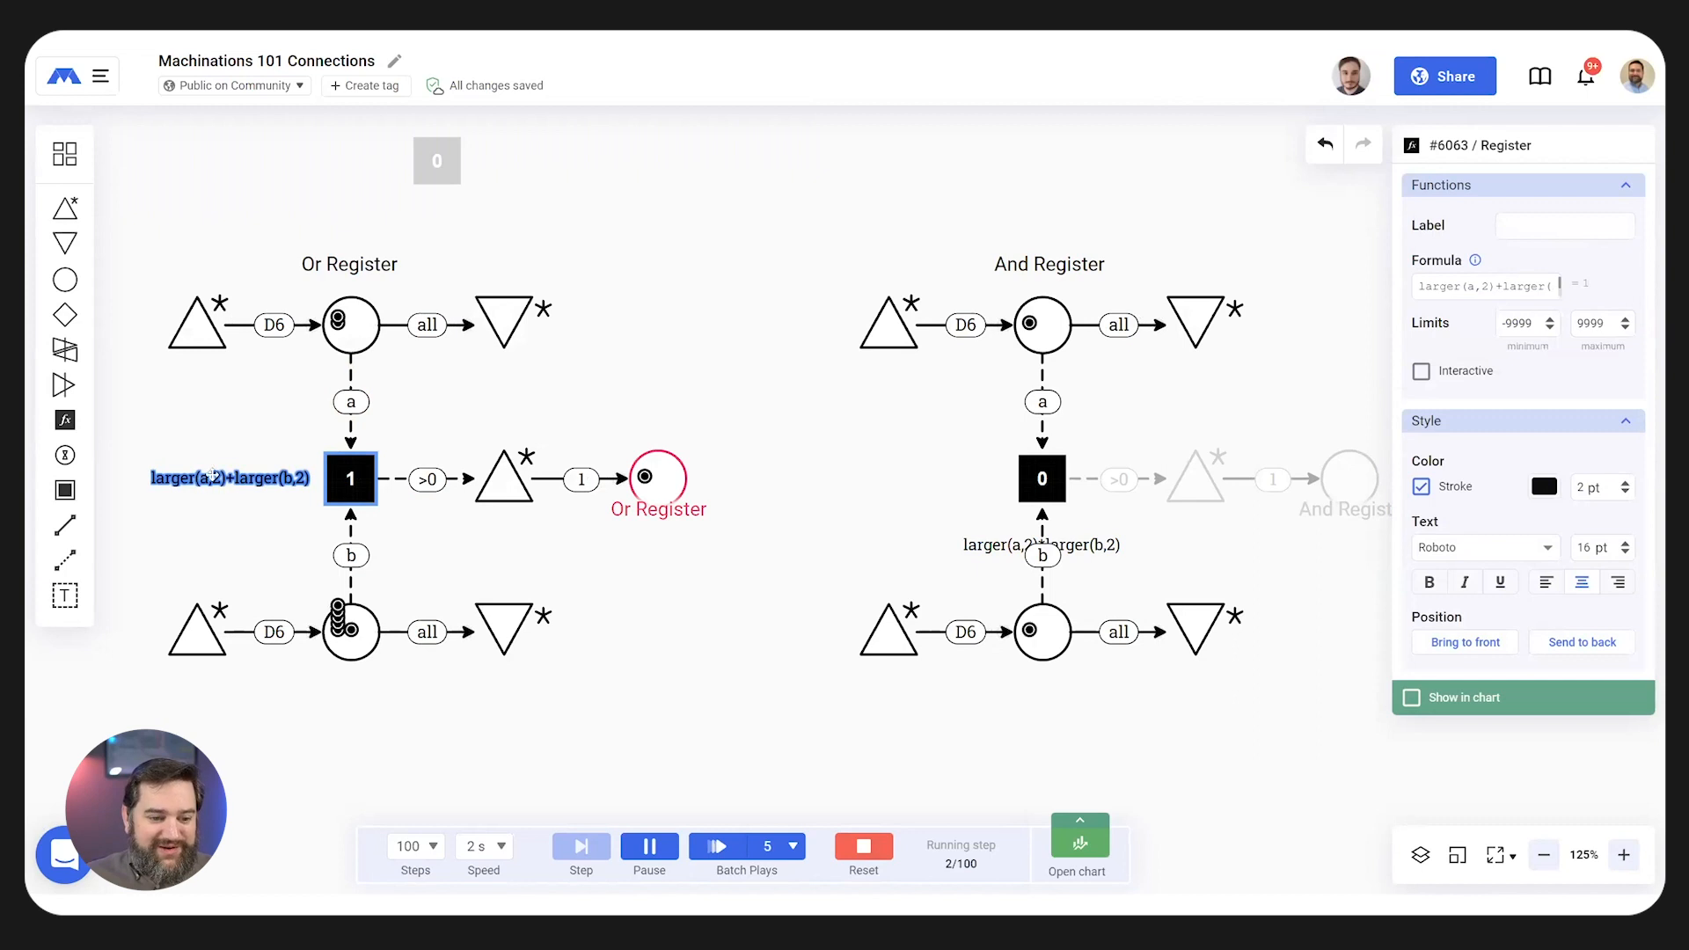
{"action": "left_click", "coordinate": [360, 330]}
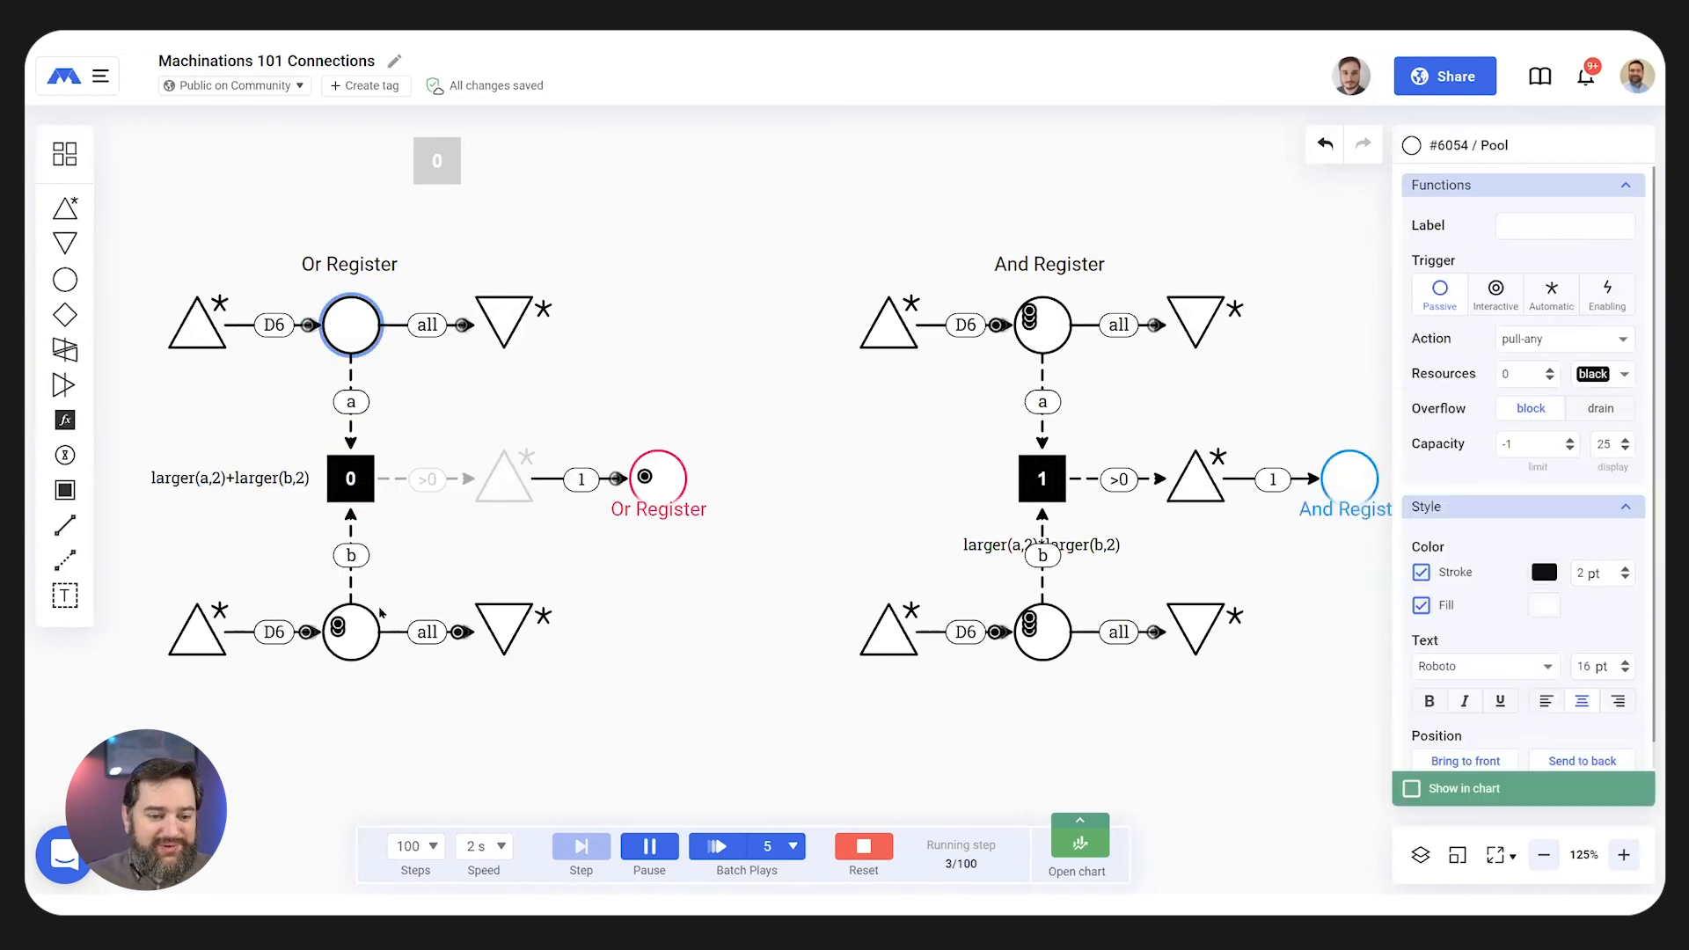
{"action": "left_click", "coordinate": [379, 615]}
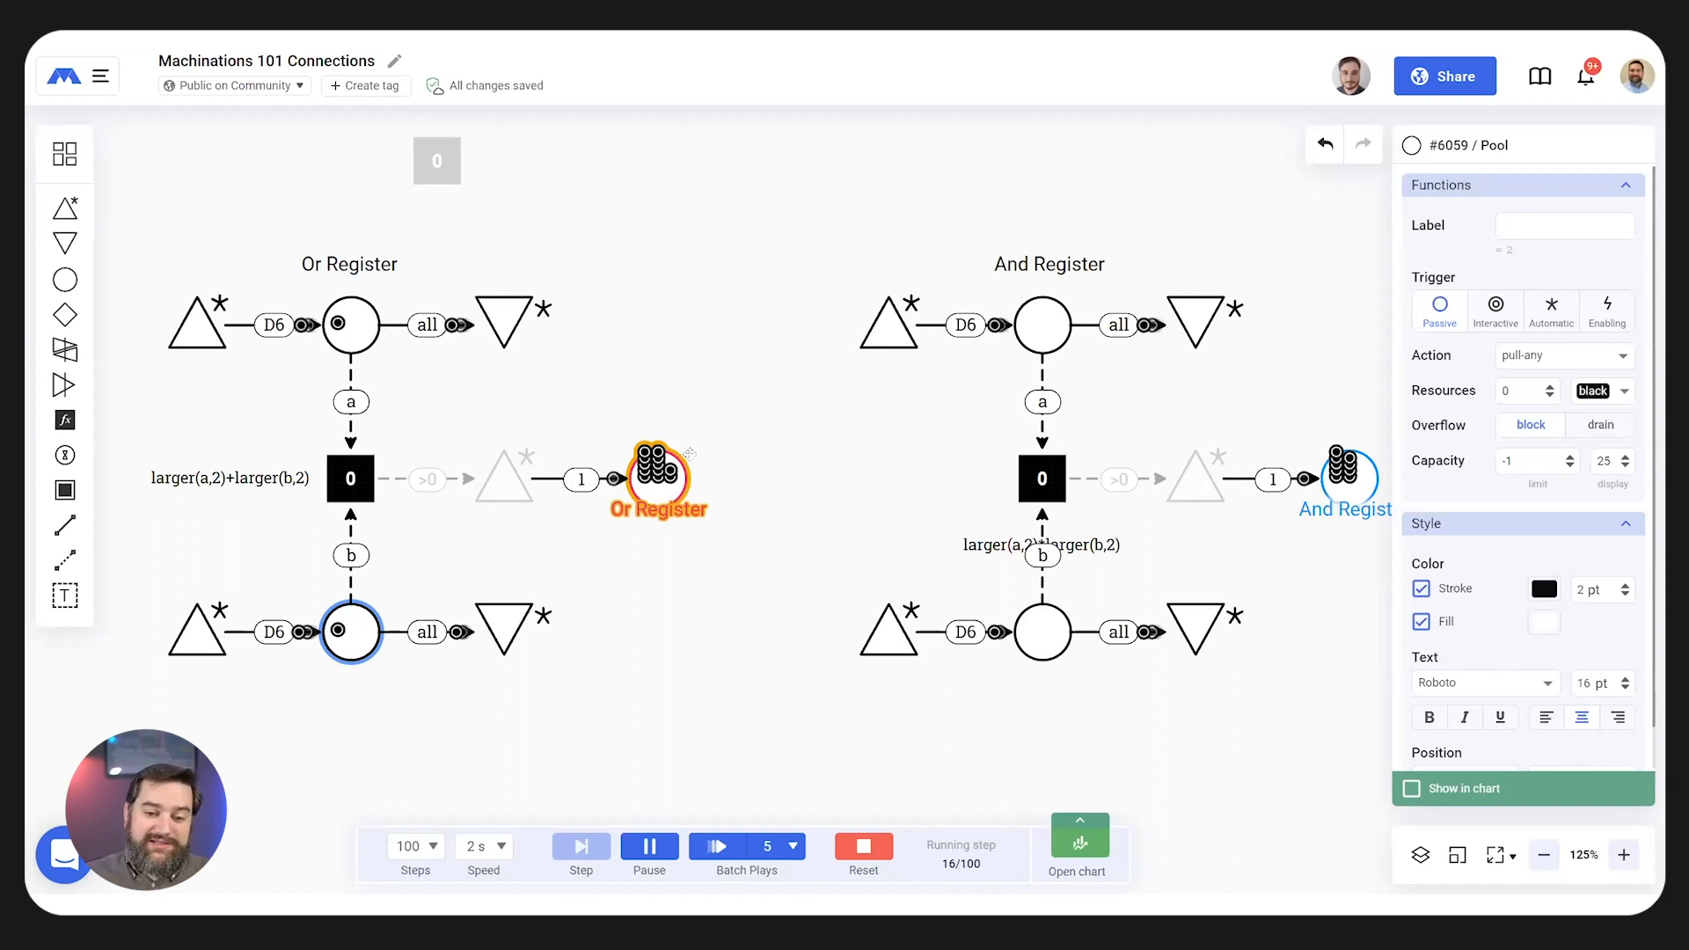
- Move the And Register's larger(a,2)*larger(b,2) label to the left of its register and reset the simulation
{"action": "left_click_drag", "start_coordinate": [1198, 591], "coordinate": [1044, 576]}
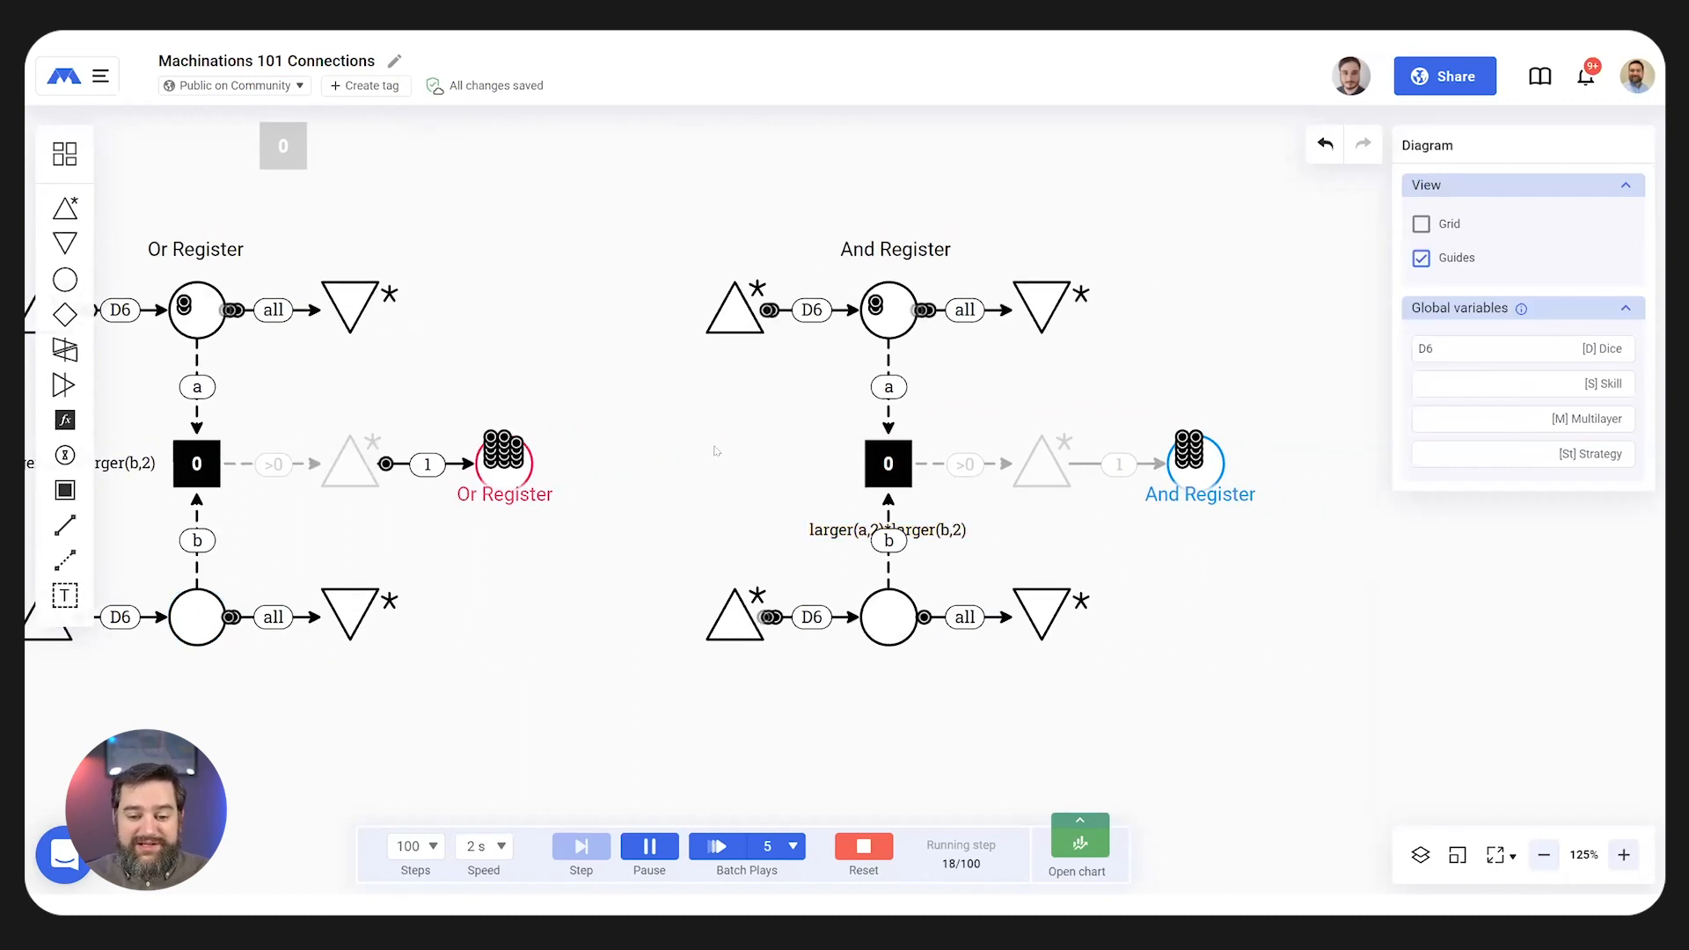
{"action": "left_click", "coordinate": [844, 526]}
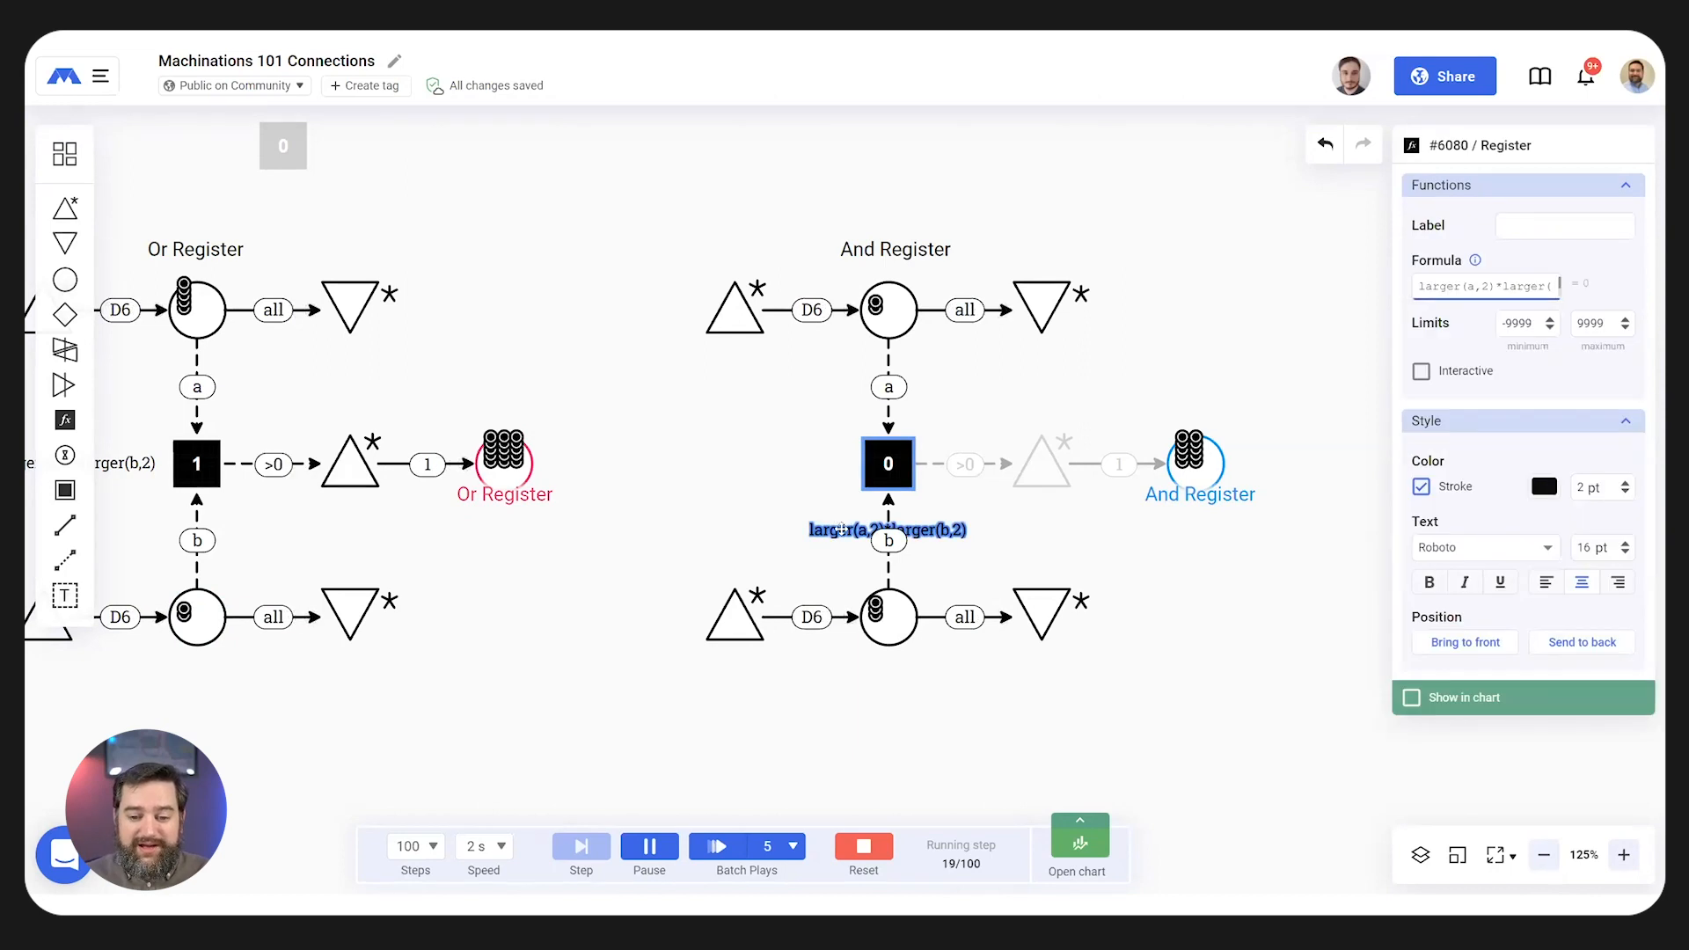
{"action": "left_click_drag", "start_coordinate": [846, 525], "coordinate": [769, 464]}
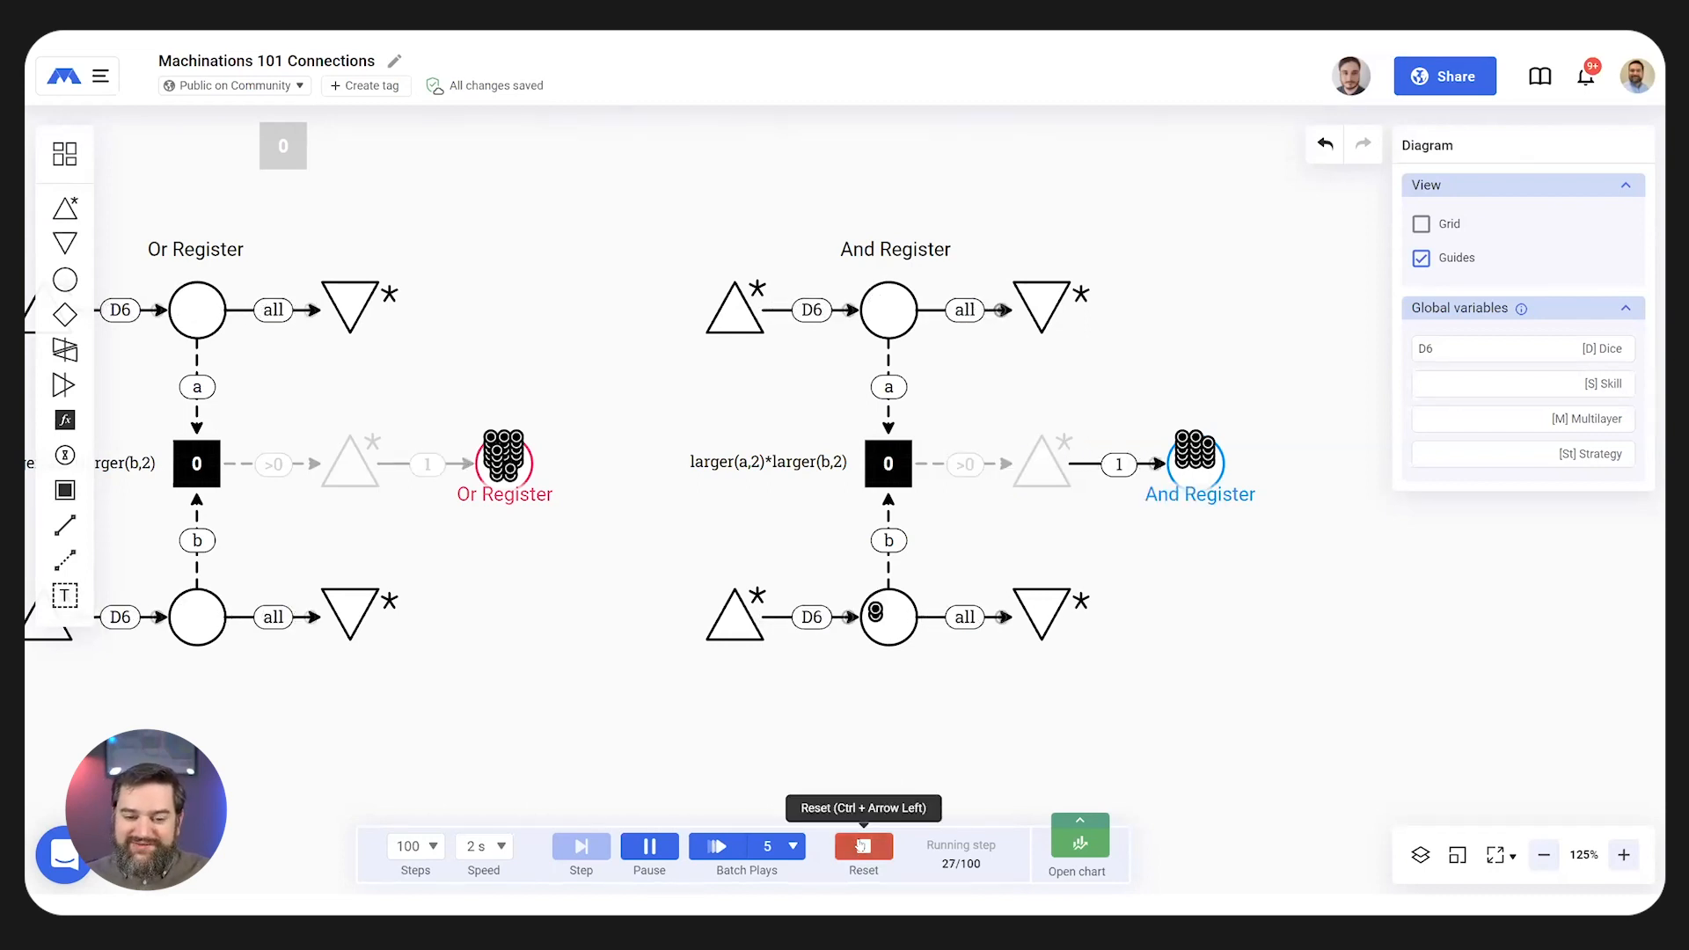
{"action": "left_click", "coordinate": [863, 846]}
- Search the saved diagrams for 101, open Games: Super Mario Bros 1 - 101 Webinar and close its chart
{"action": "left_click", "coordinate": [92, 81]}
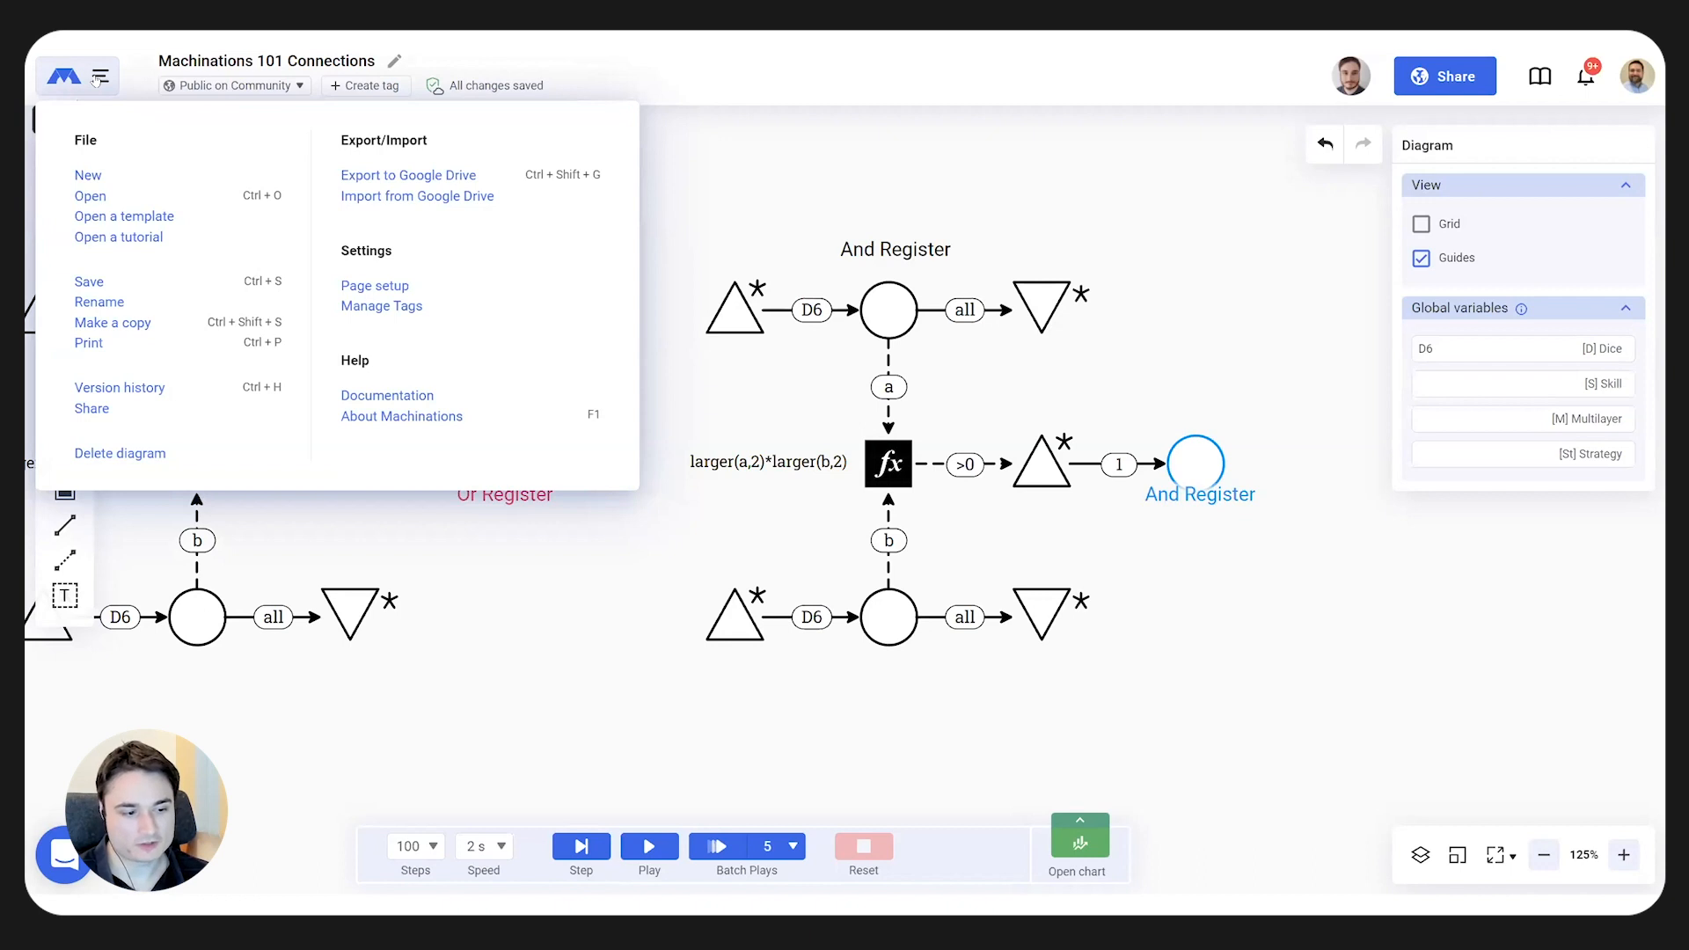
{"action": "left_click", "coordinate": [88, 197]}
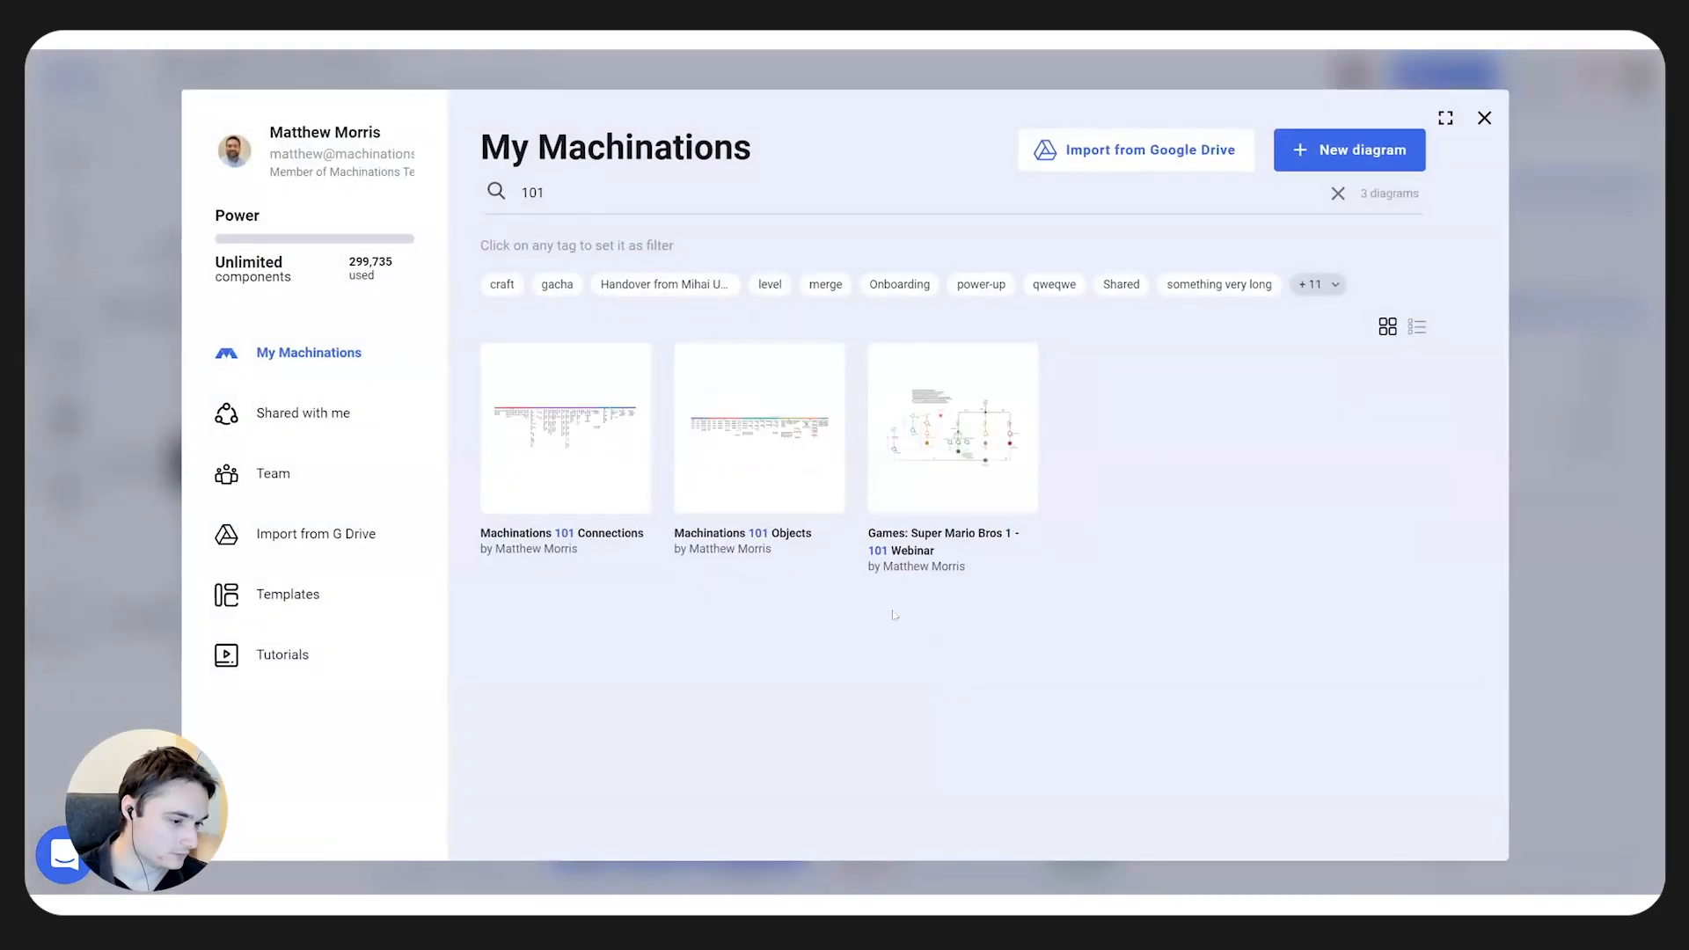
{"action": "left_click", "coordinate": [954, 425]}
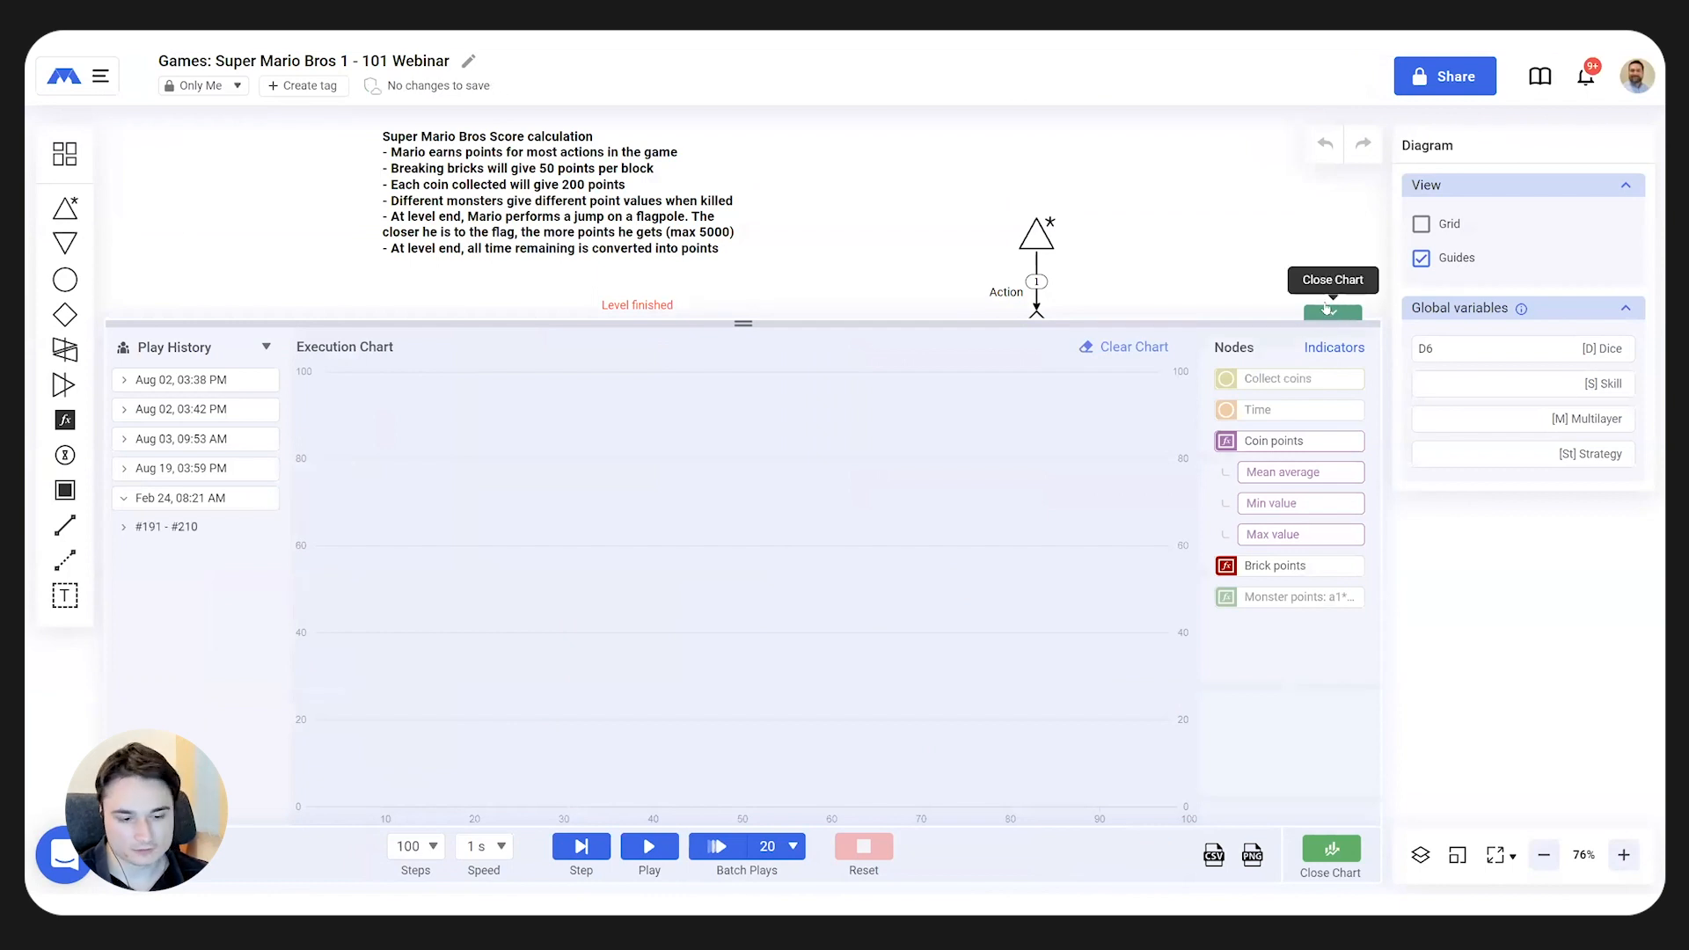
{"action": "left_click", "coordinate": [1331, 313]}
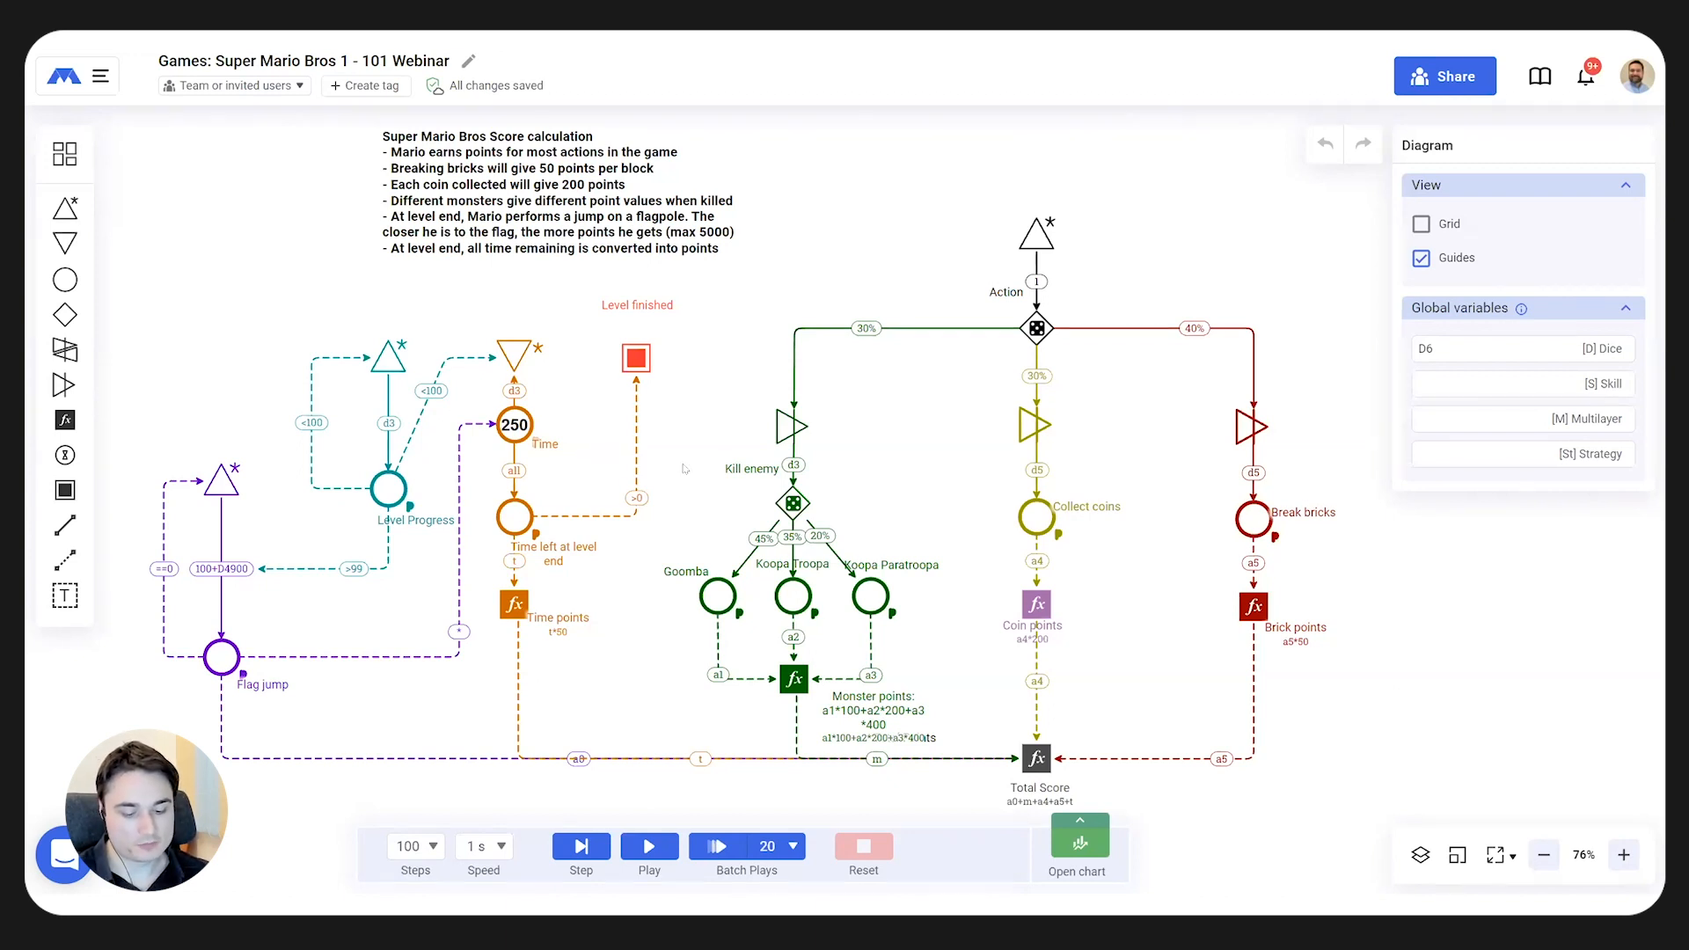
- Check the Collect coins pool's Show in chart setting and open the execution chart to examine its listed nodes
{"action": "scroll", "coordinate": [699, 422], "scroll_direction": "down", "scroll_amount": 2}
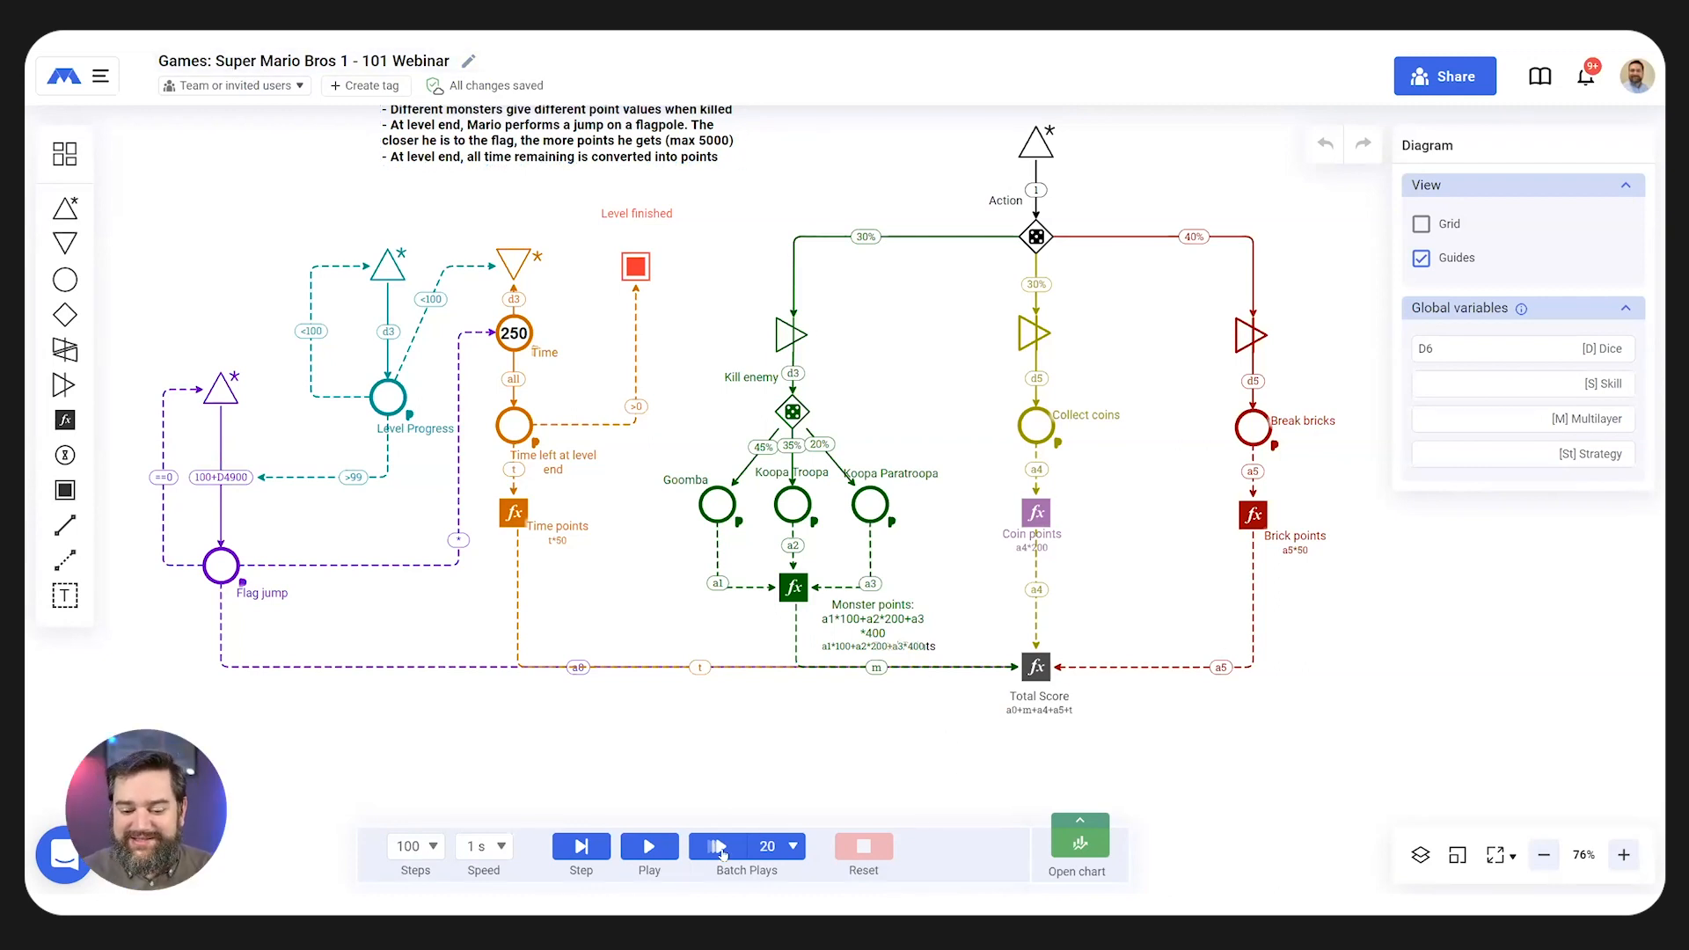
{"action": "left_click", "coordinate": [1089, 849]}
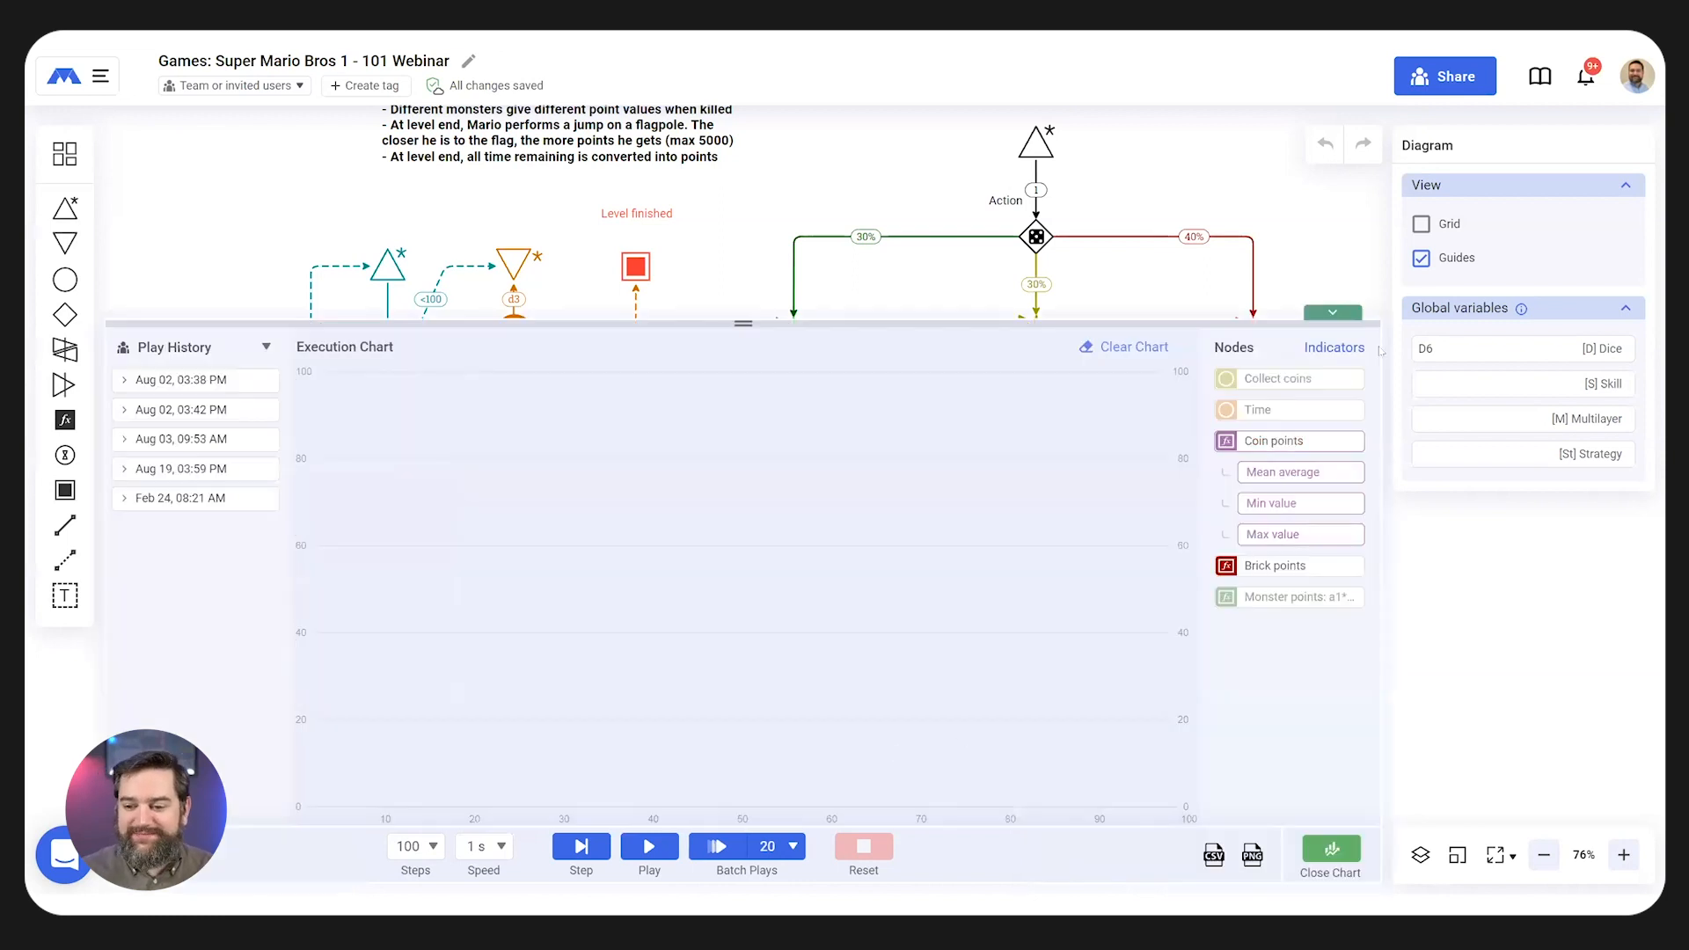
{"action": "left_click", "coordinate": [1330, 314]}
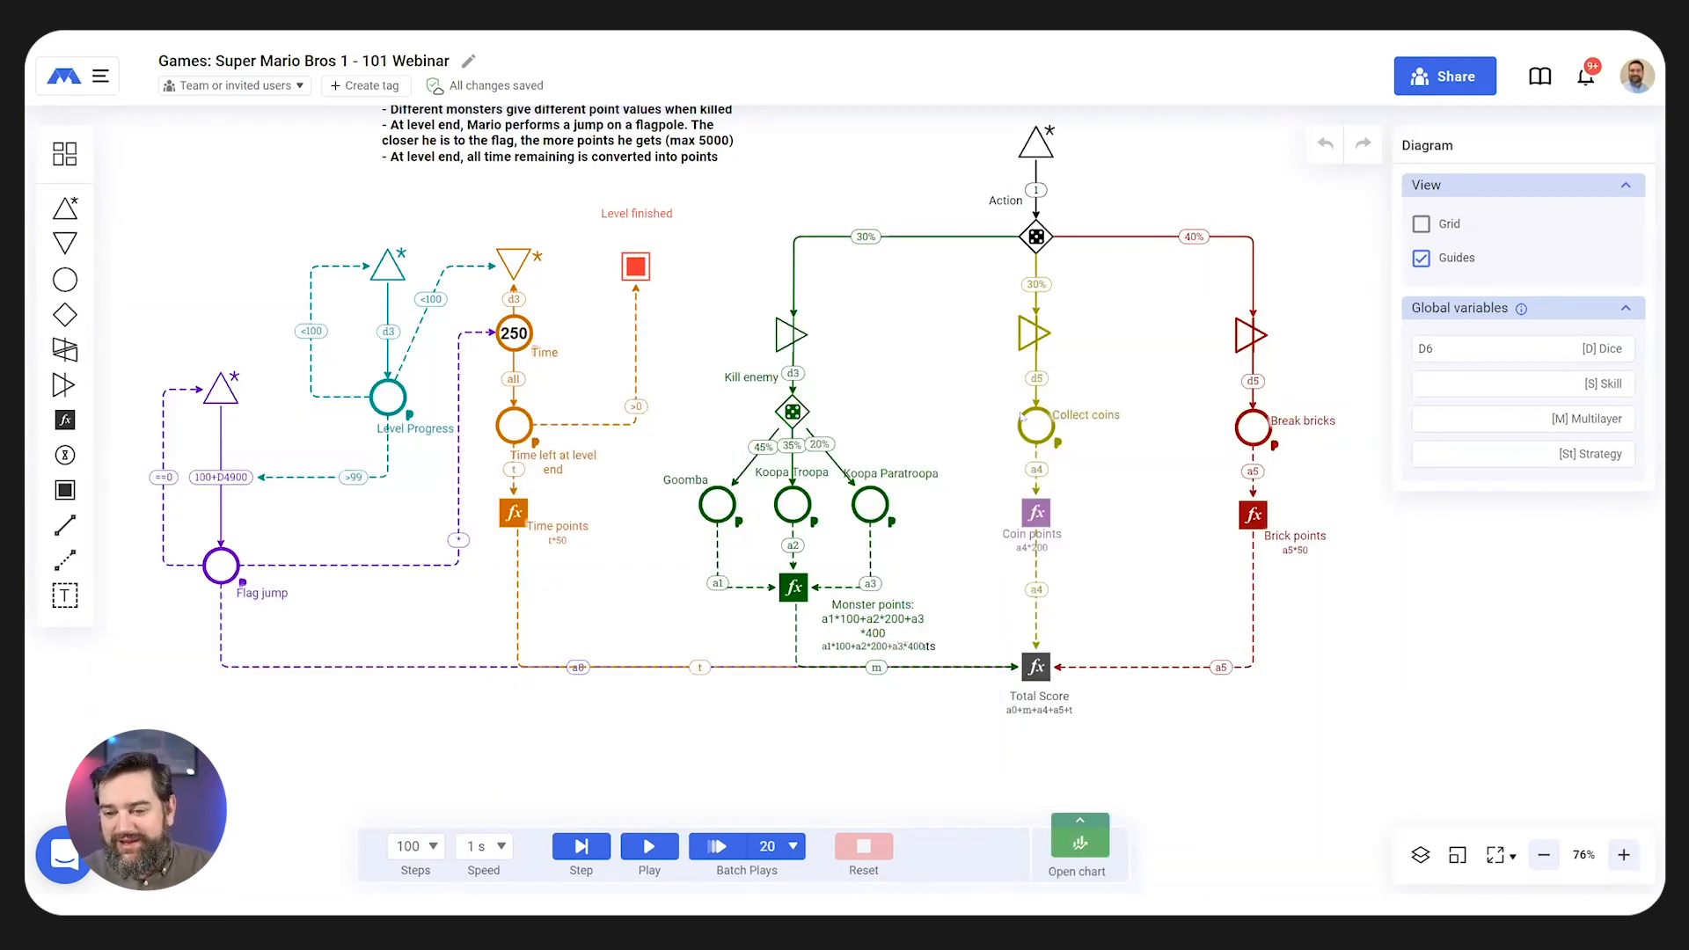
{"action": "left_click", "coordinate": [1029, 422]}
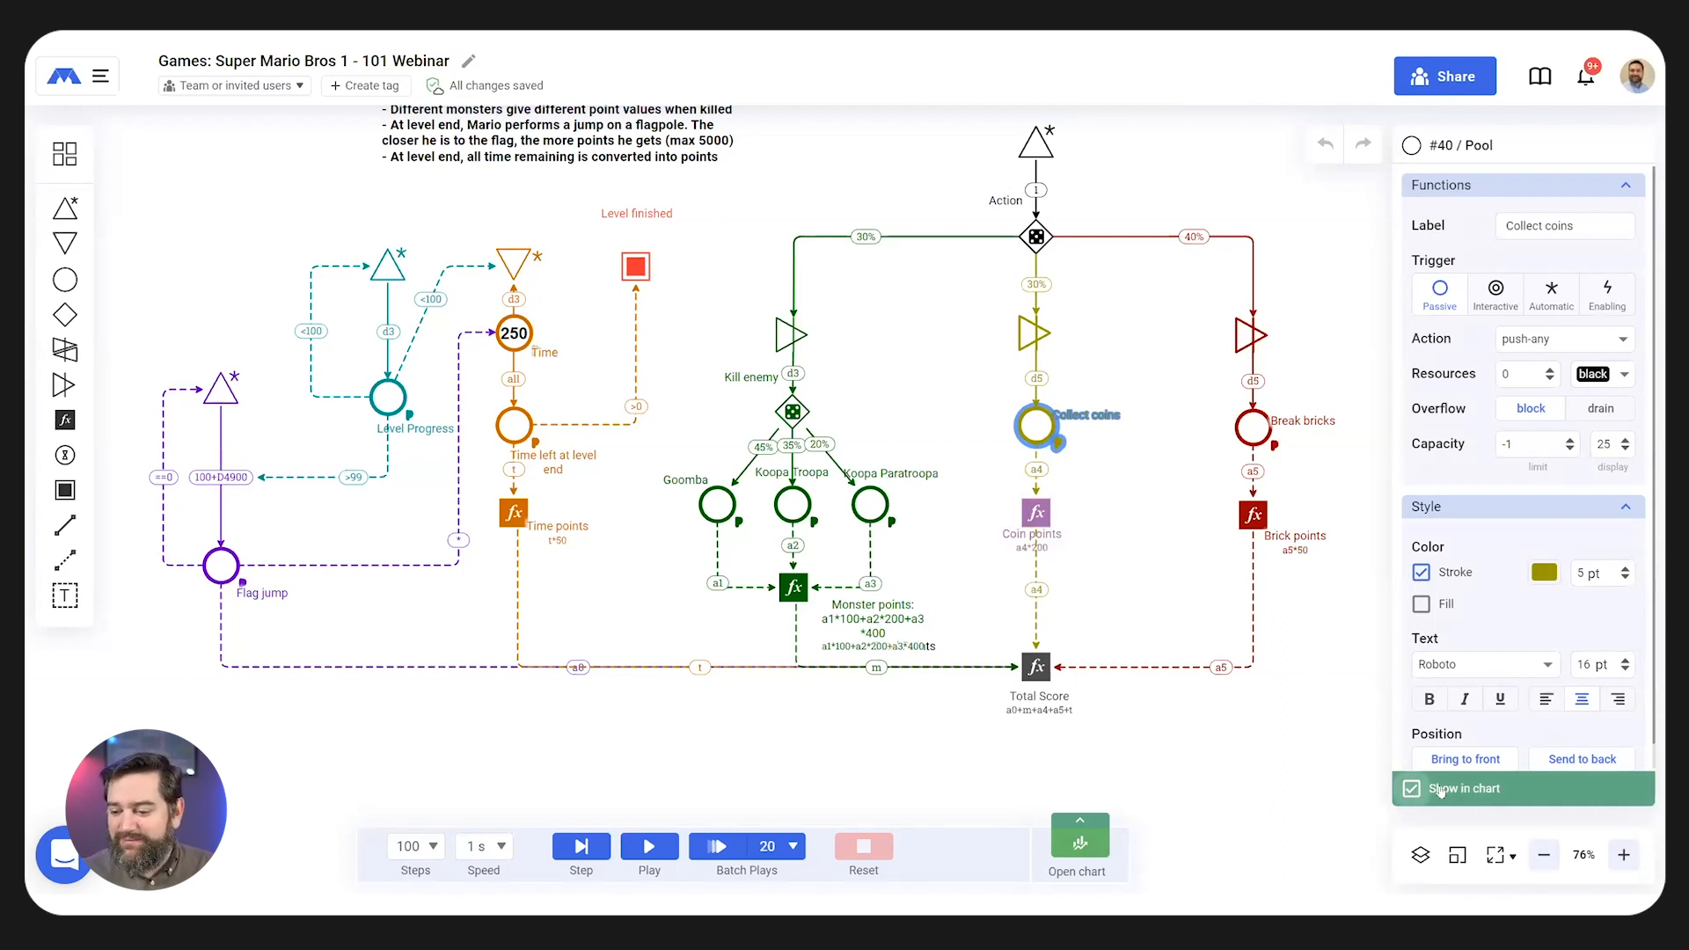
{"action": "left_click", "coordinate": [1075, 847]}
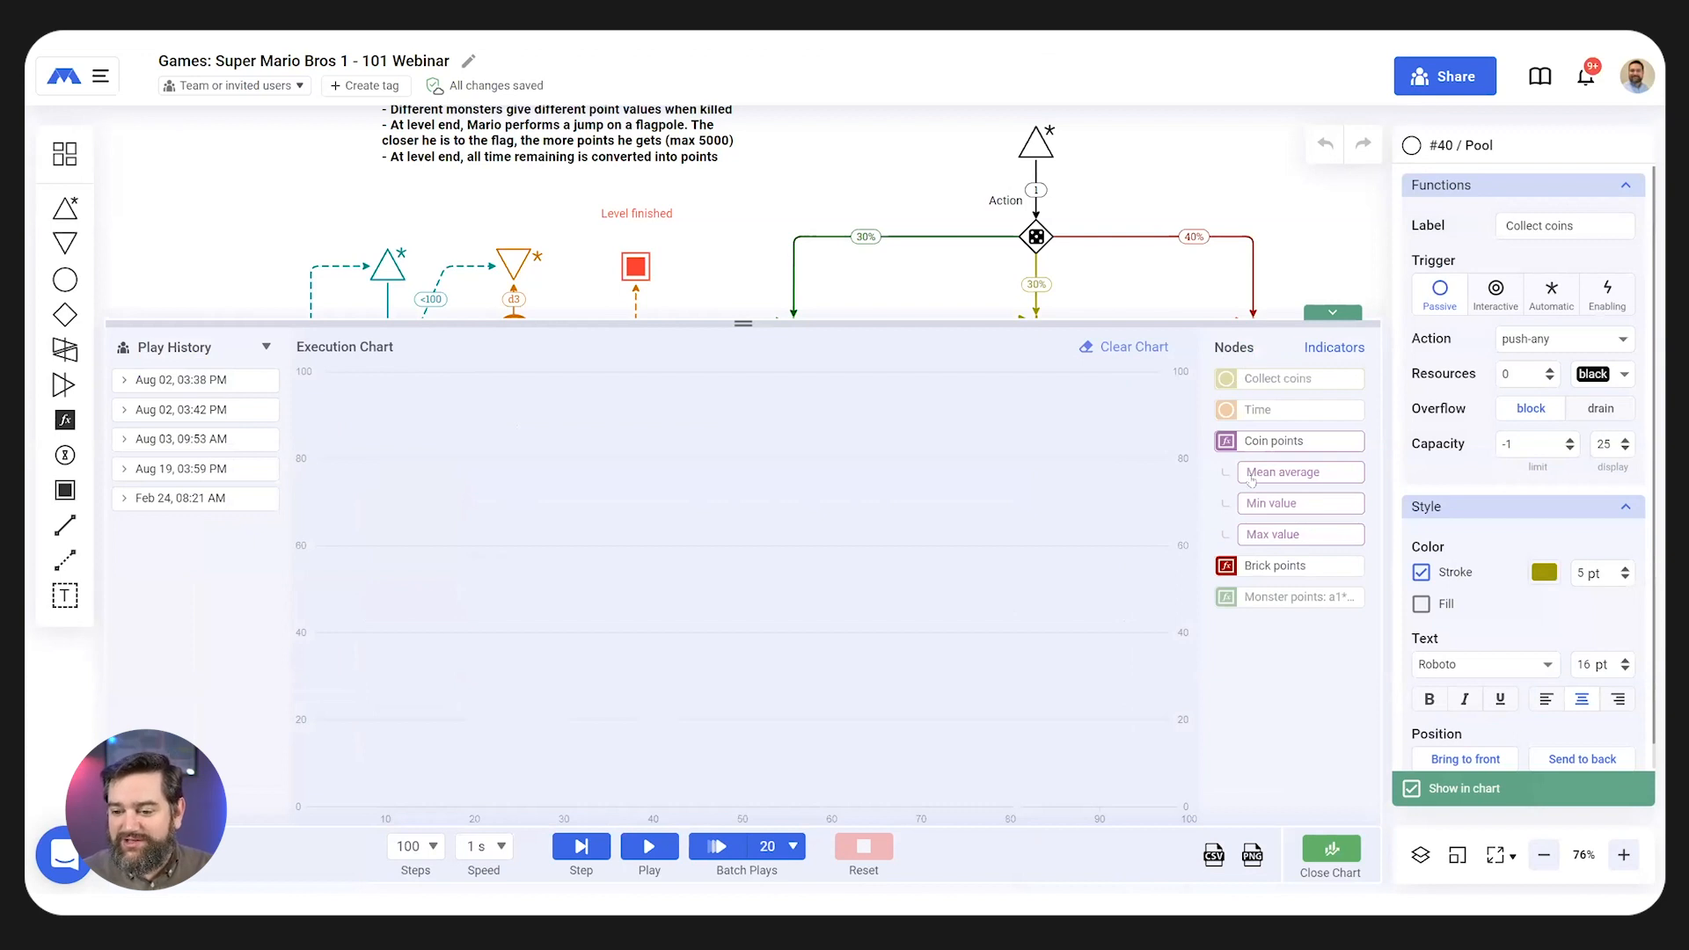
- Run the simulation and compare the Coin points series as a bar and a line chart, ending on the area chart
{"action": "left_click", "coordinate": [649, 846]}
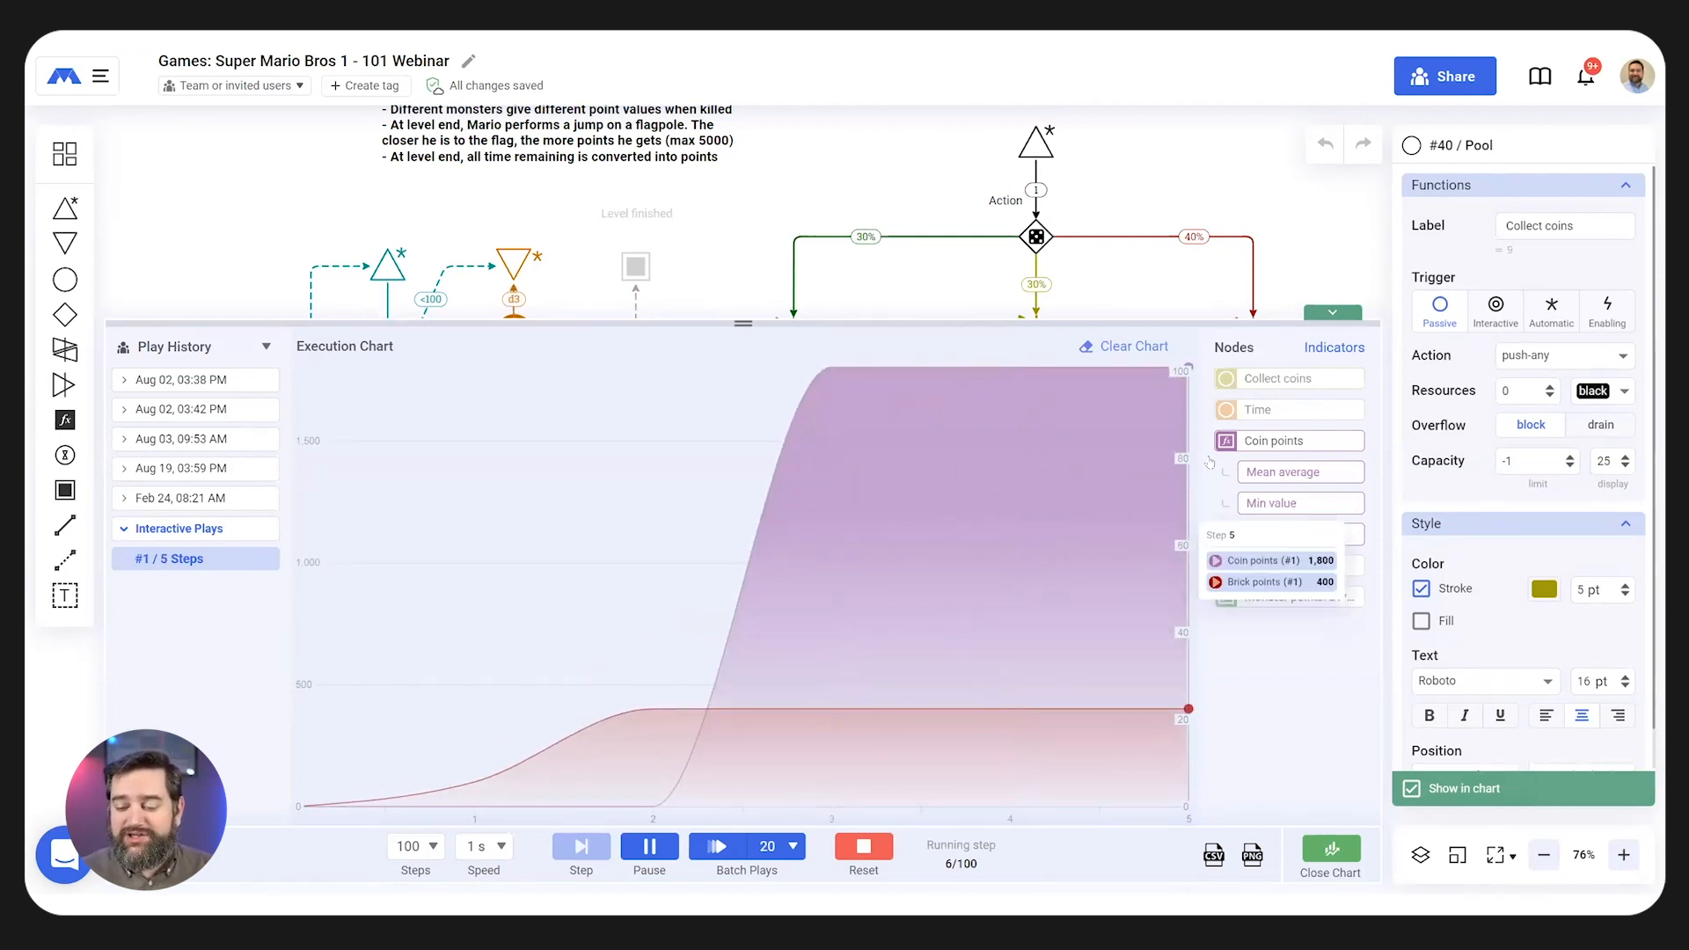
{"action": "left_click", "coordinate": [1356, 380]}
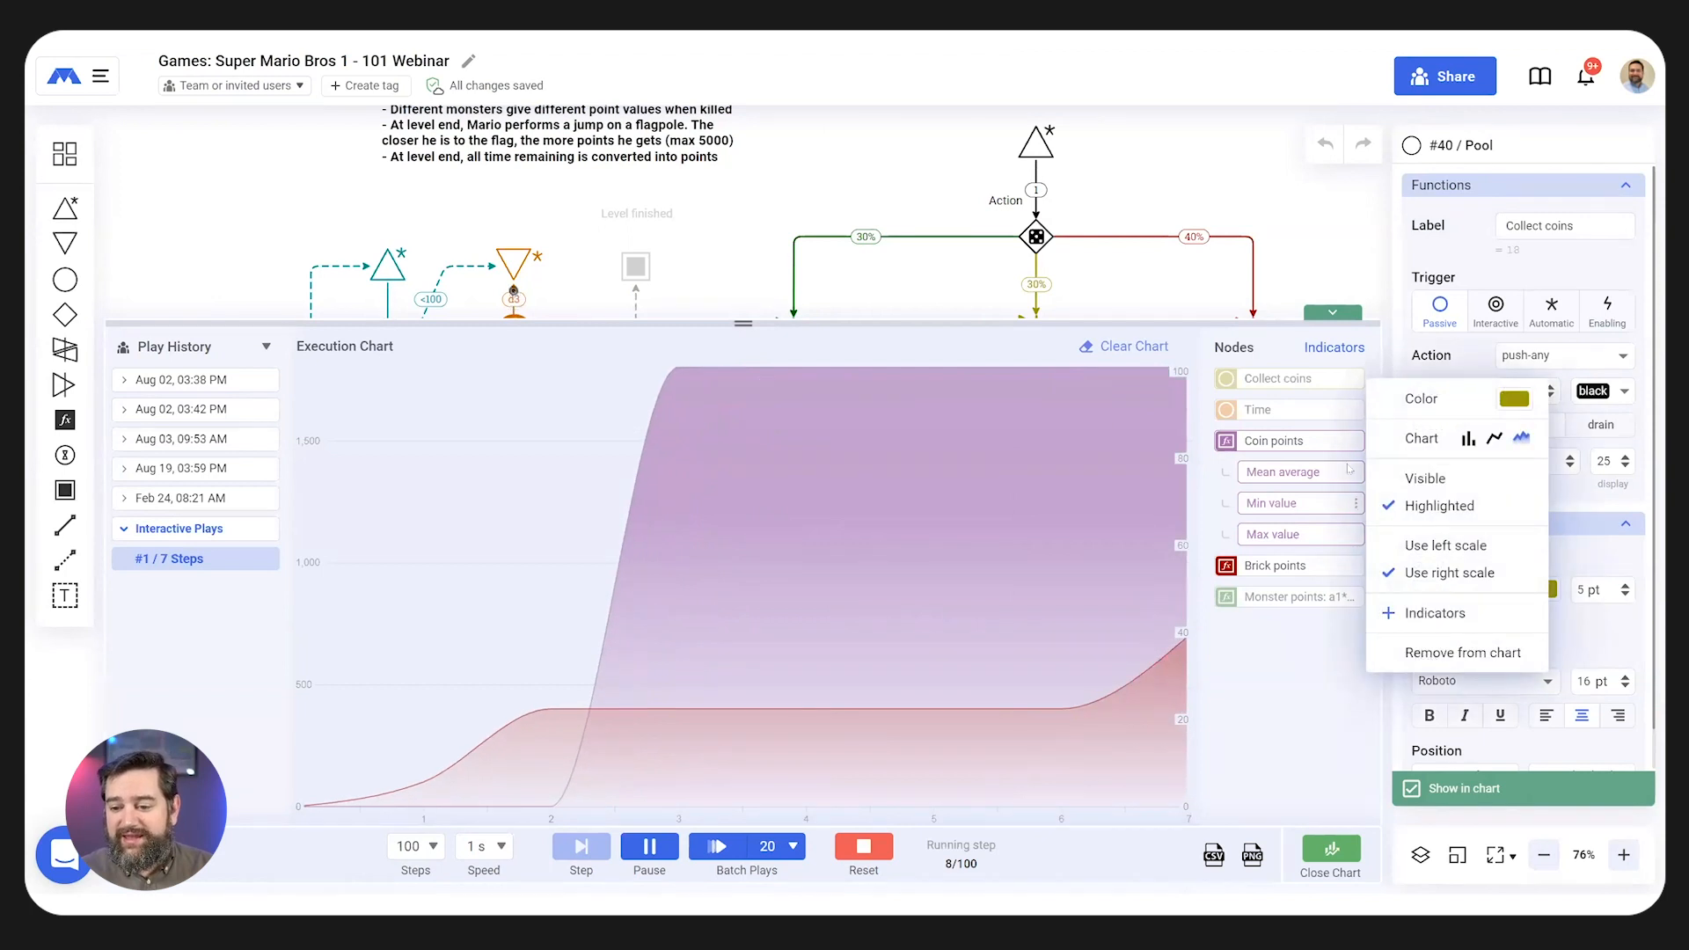
{"action": "left_click", "coordinate": [1356, 441]}
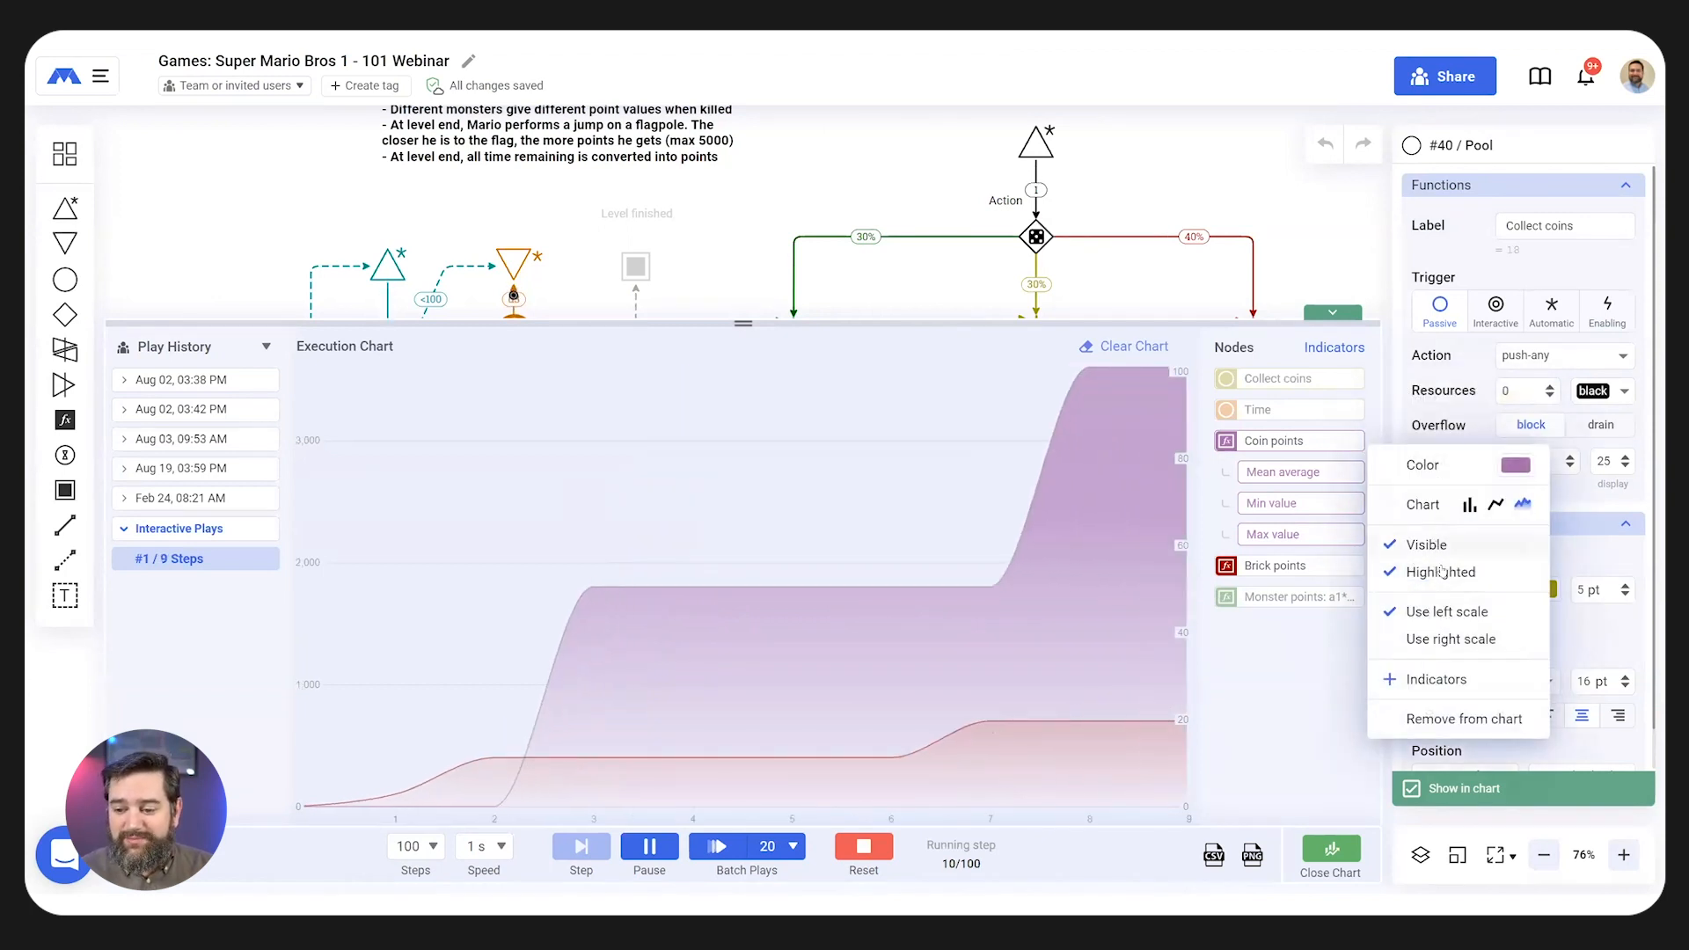
{"action": "left_click", "coordinate": [1468, 508]}
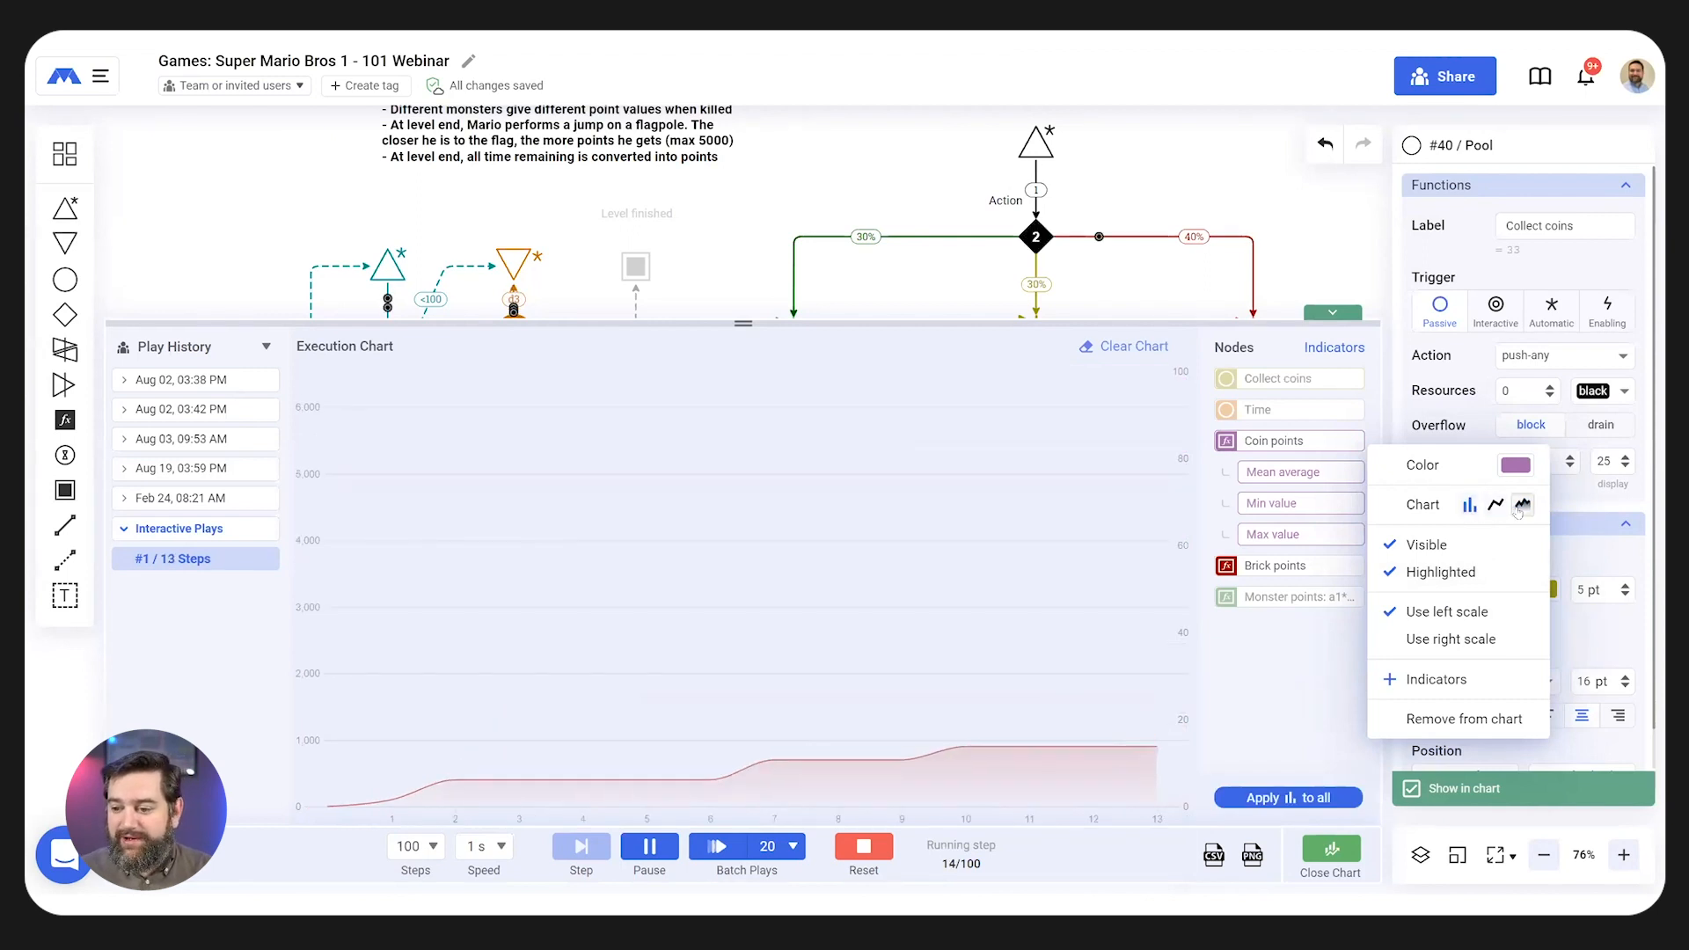
{"action": "left_click", "coordinate": [1495, 504]}
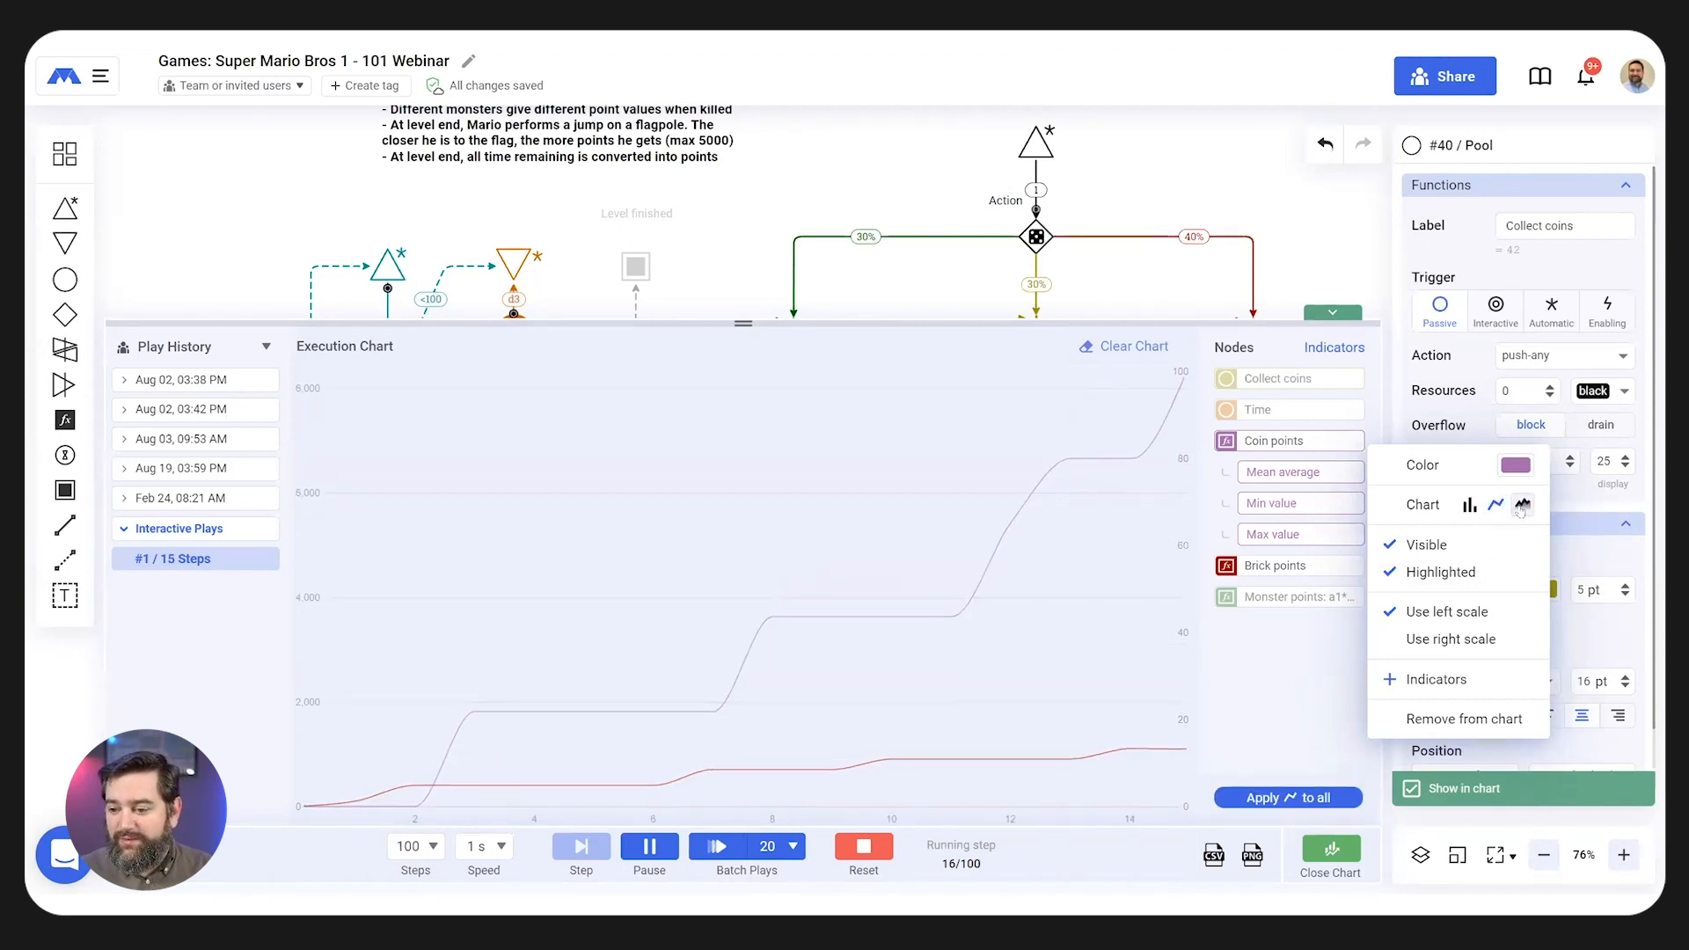
{"action": "left_click", "coordinate": [1521, 506]}
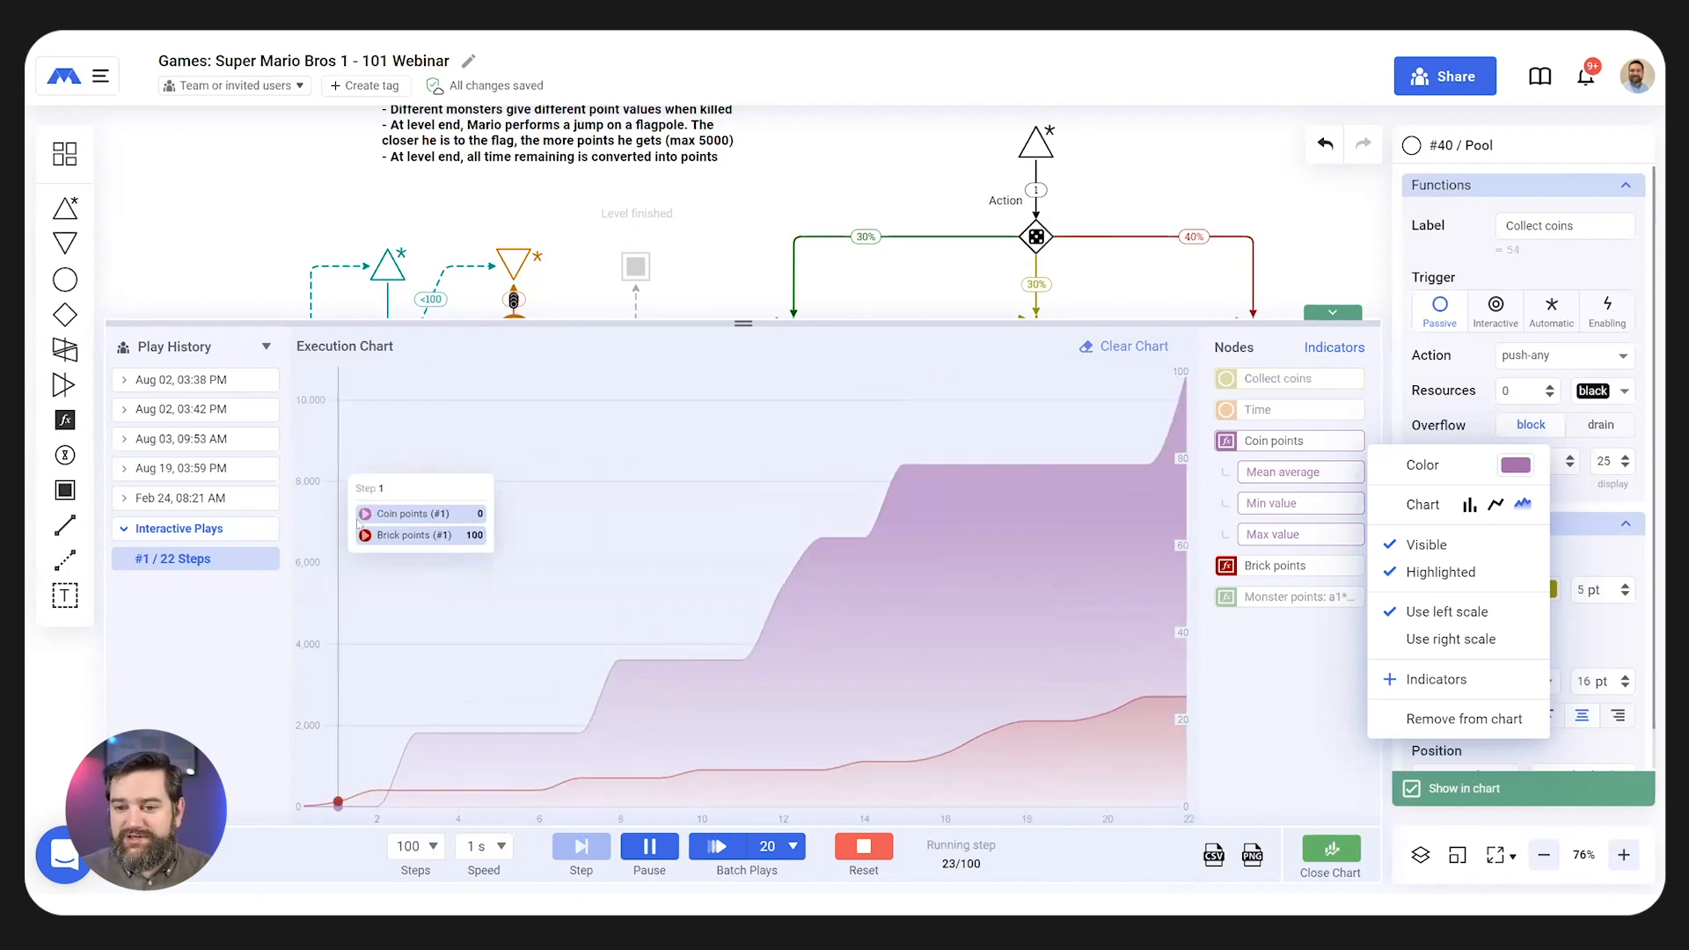
- Hide the execution chart to watch the simulation run on the full diagram, and reopen the chart
{"action": "left_click", "coordinate": [1332, 312]}
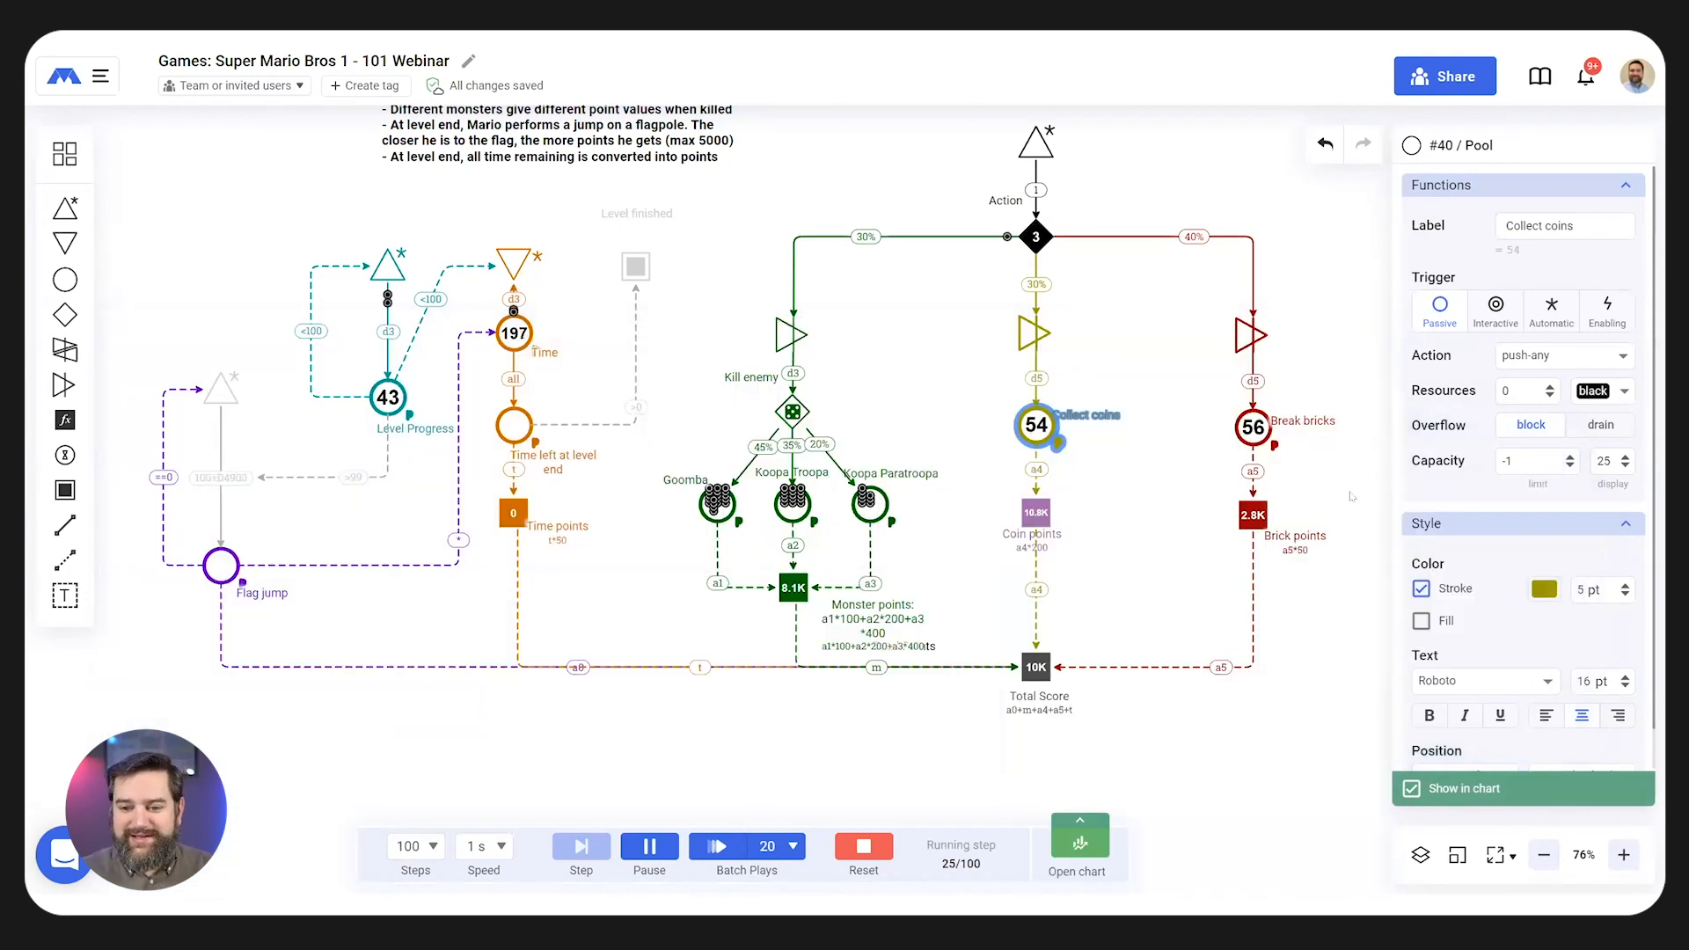
{"action": "left_click", "coordinate": [1096, 818]}
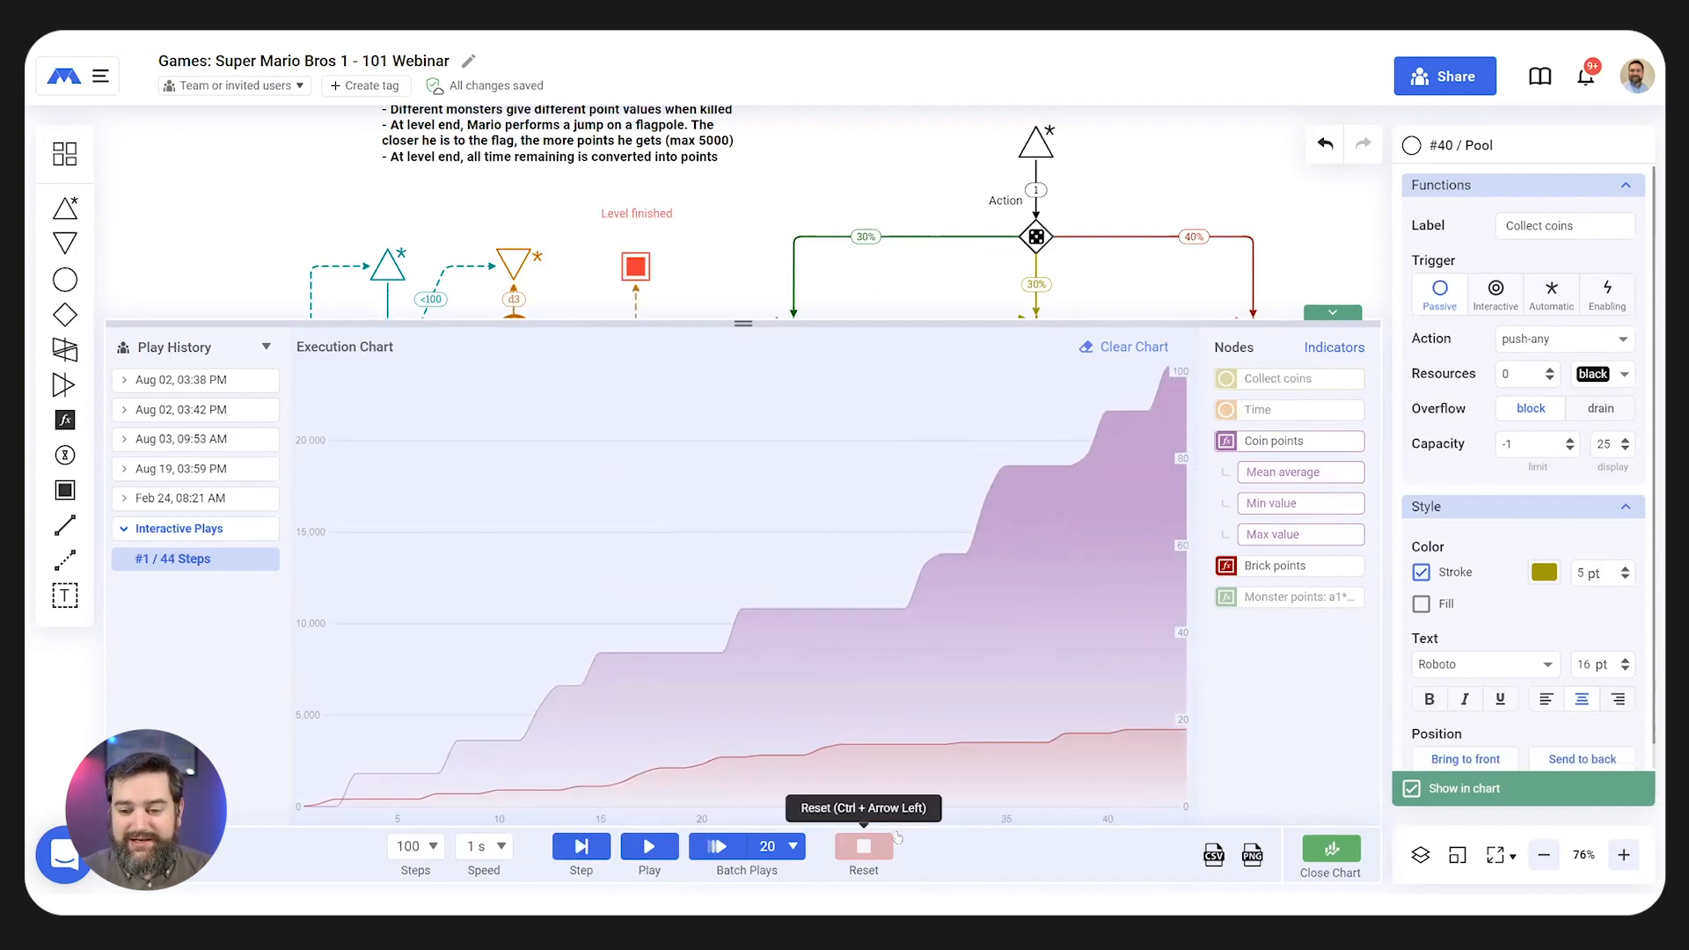
- Zoom the execution chart into about steps 24 to 43, inspect the Coin points and Brick points values, and restore the full range
{"action": "left_click_drag", "start_coordinate": [772, 627], "coordinate": [1165, 570]}
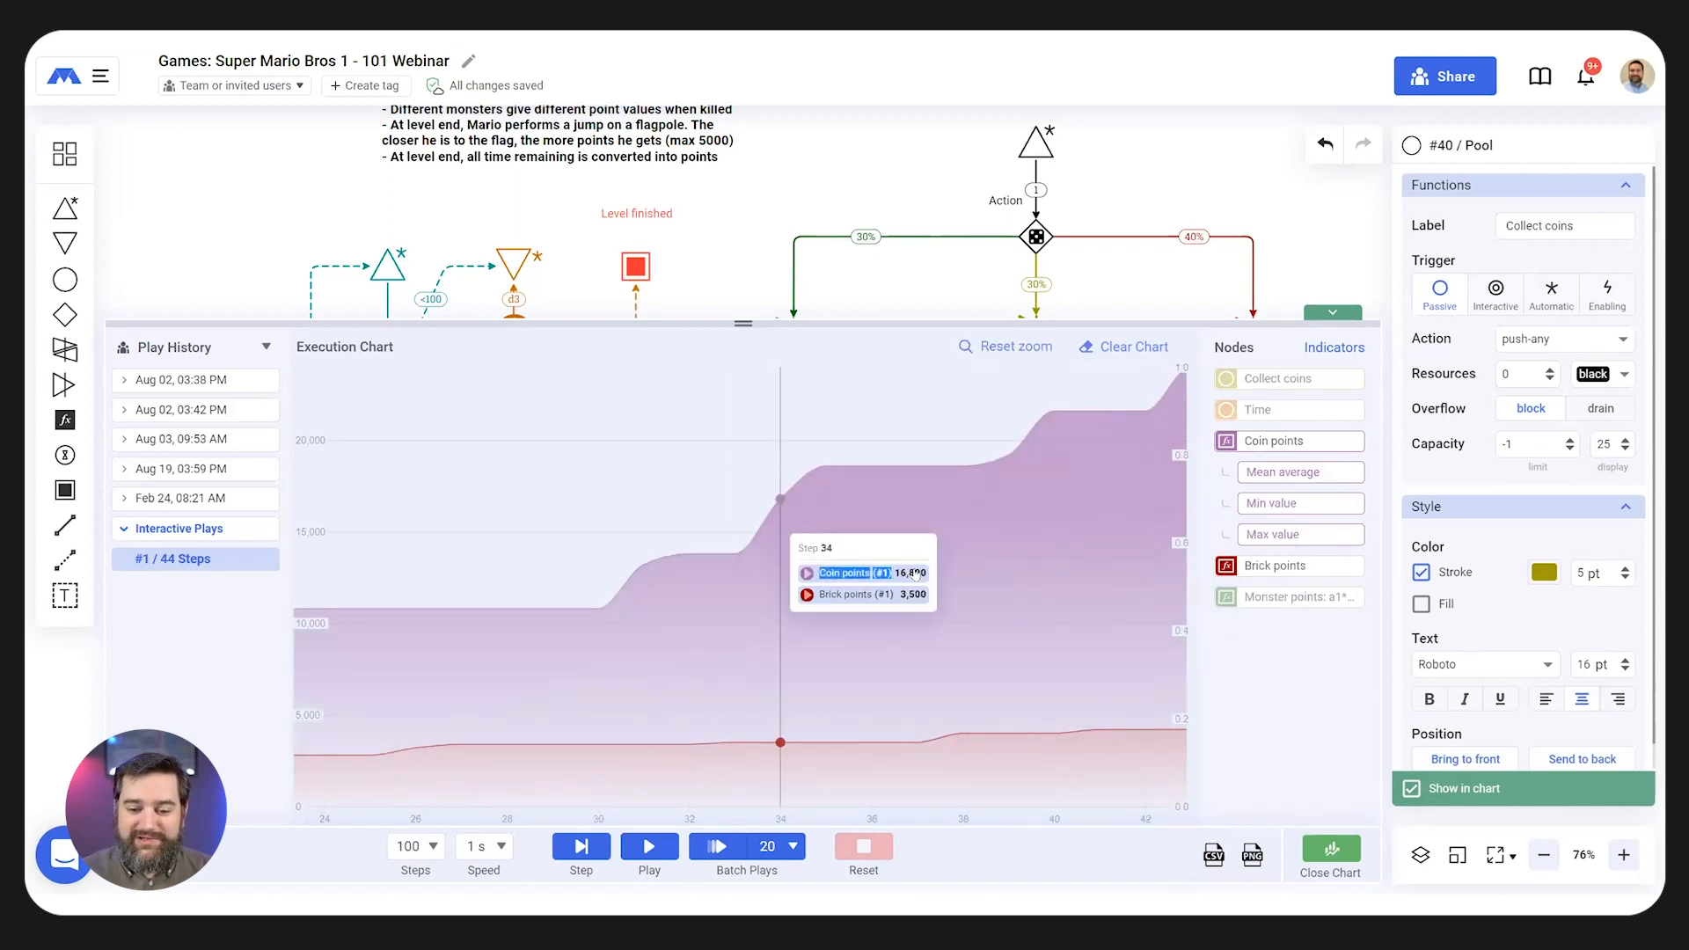
{"action": "double_click", "coordinate": [1057, 558]}
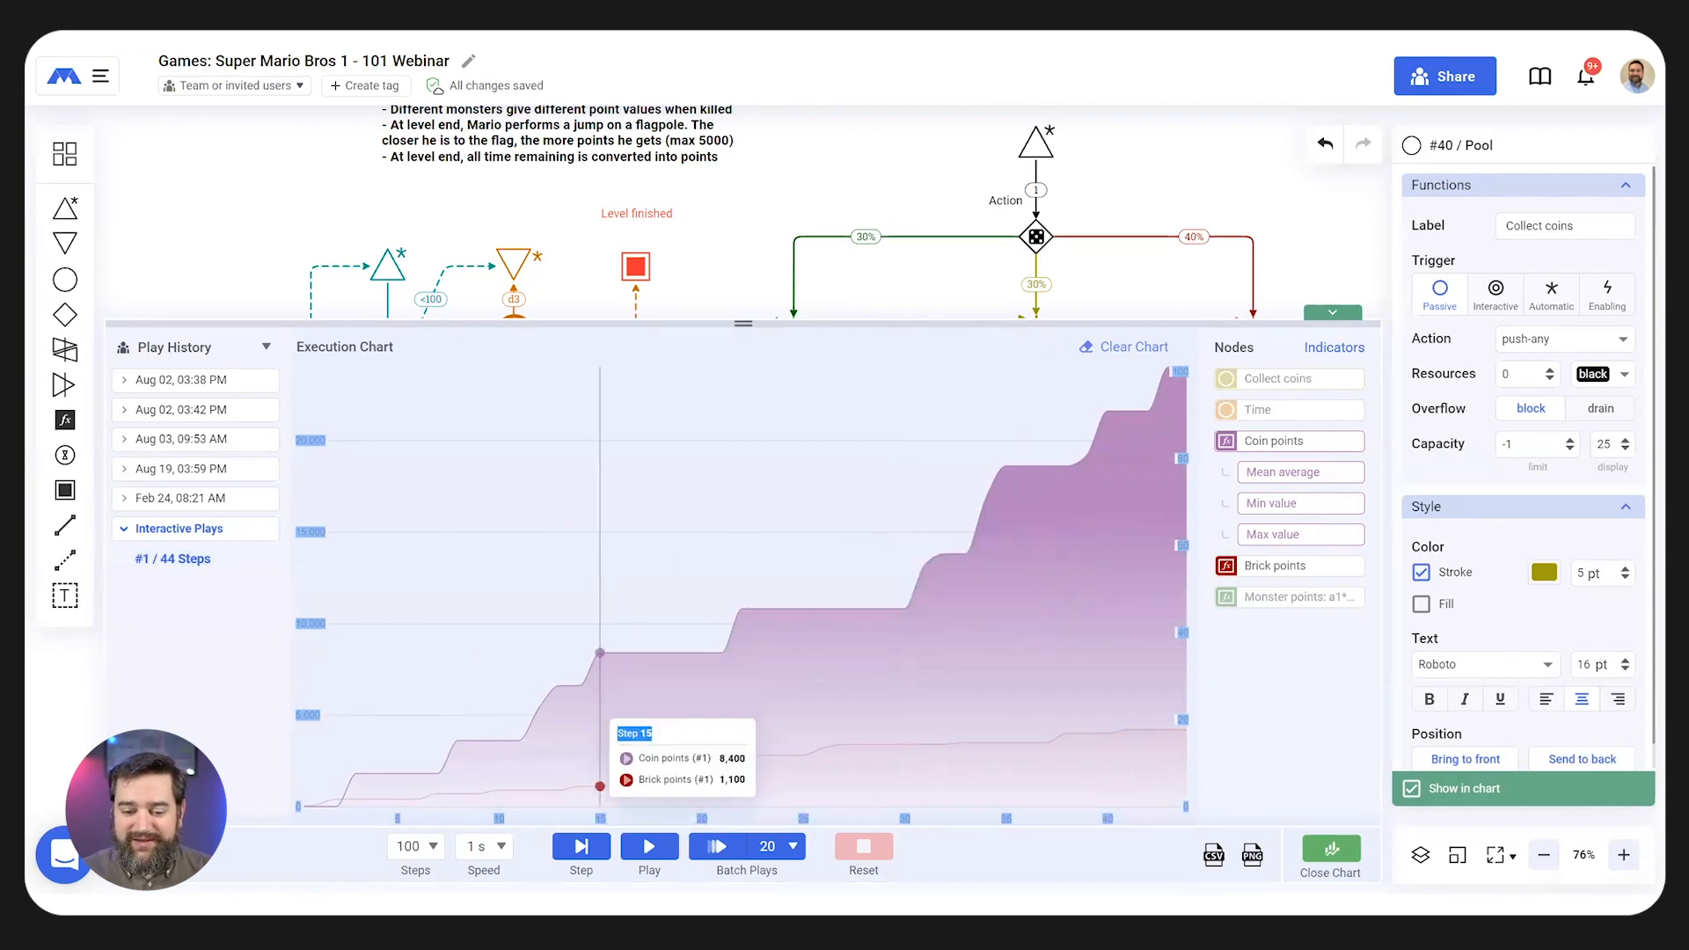
{"action": "left_click", "coordinate": [1168, 675]}
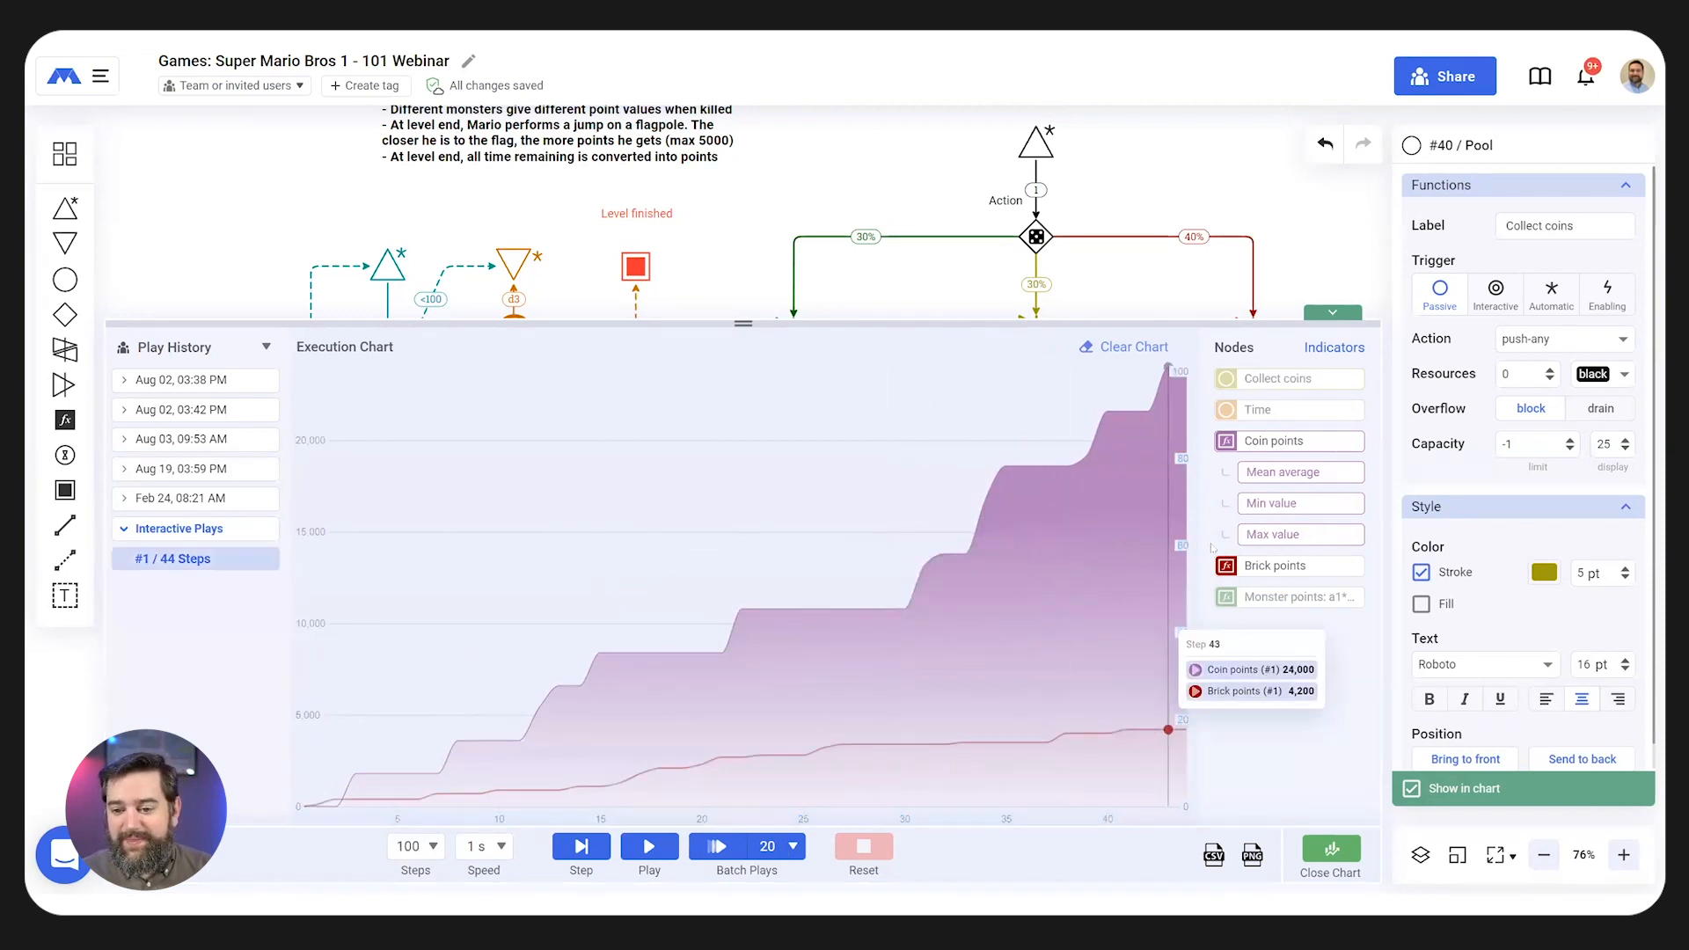
- Clear the chart and run two batches of 20 plays, reviewing the first batch's list of plays in between
{"action": "left_click", "coordinate": [1132, 348]}
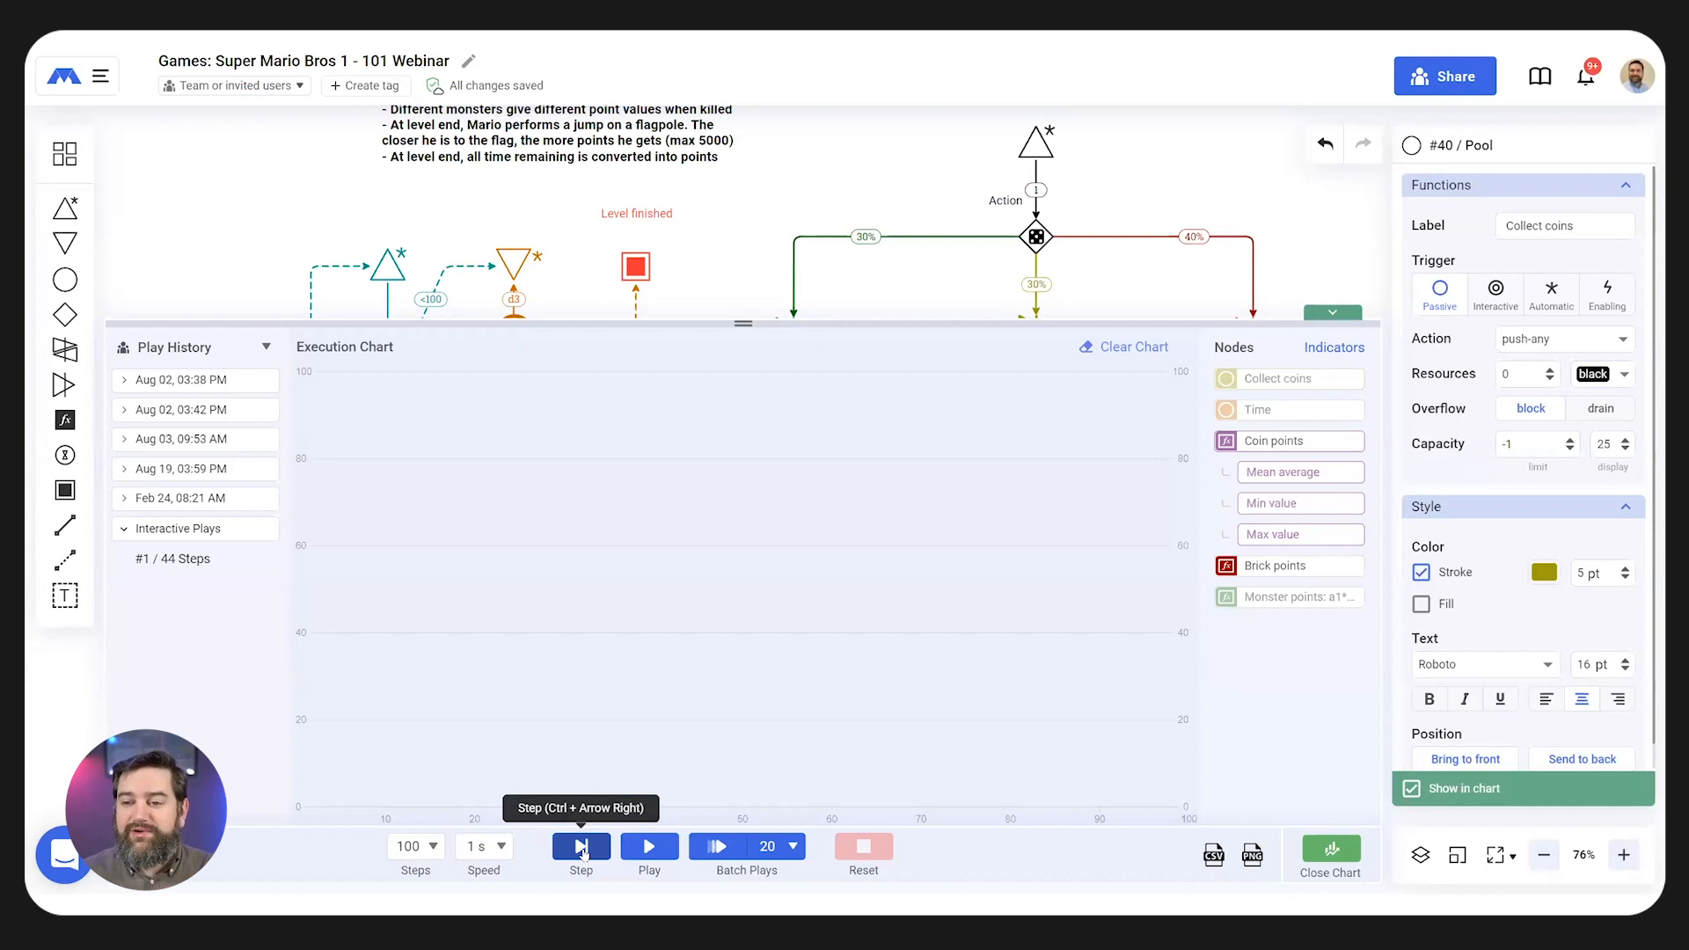
{"action": "left_click", "coordinate": [716, 847]}
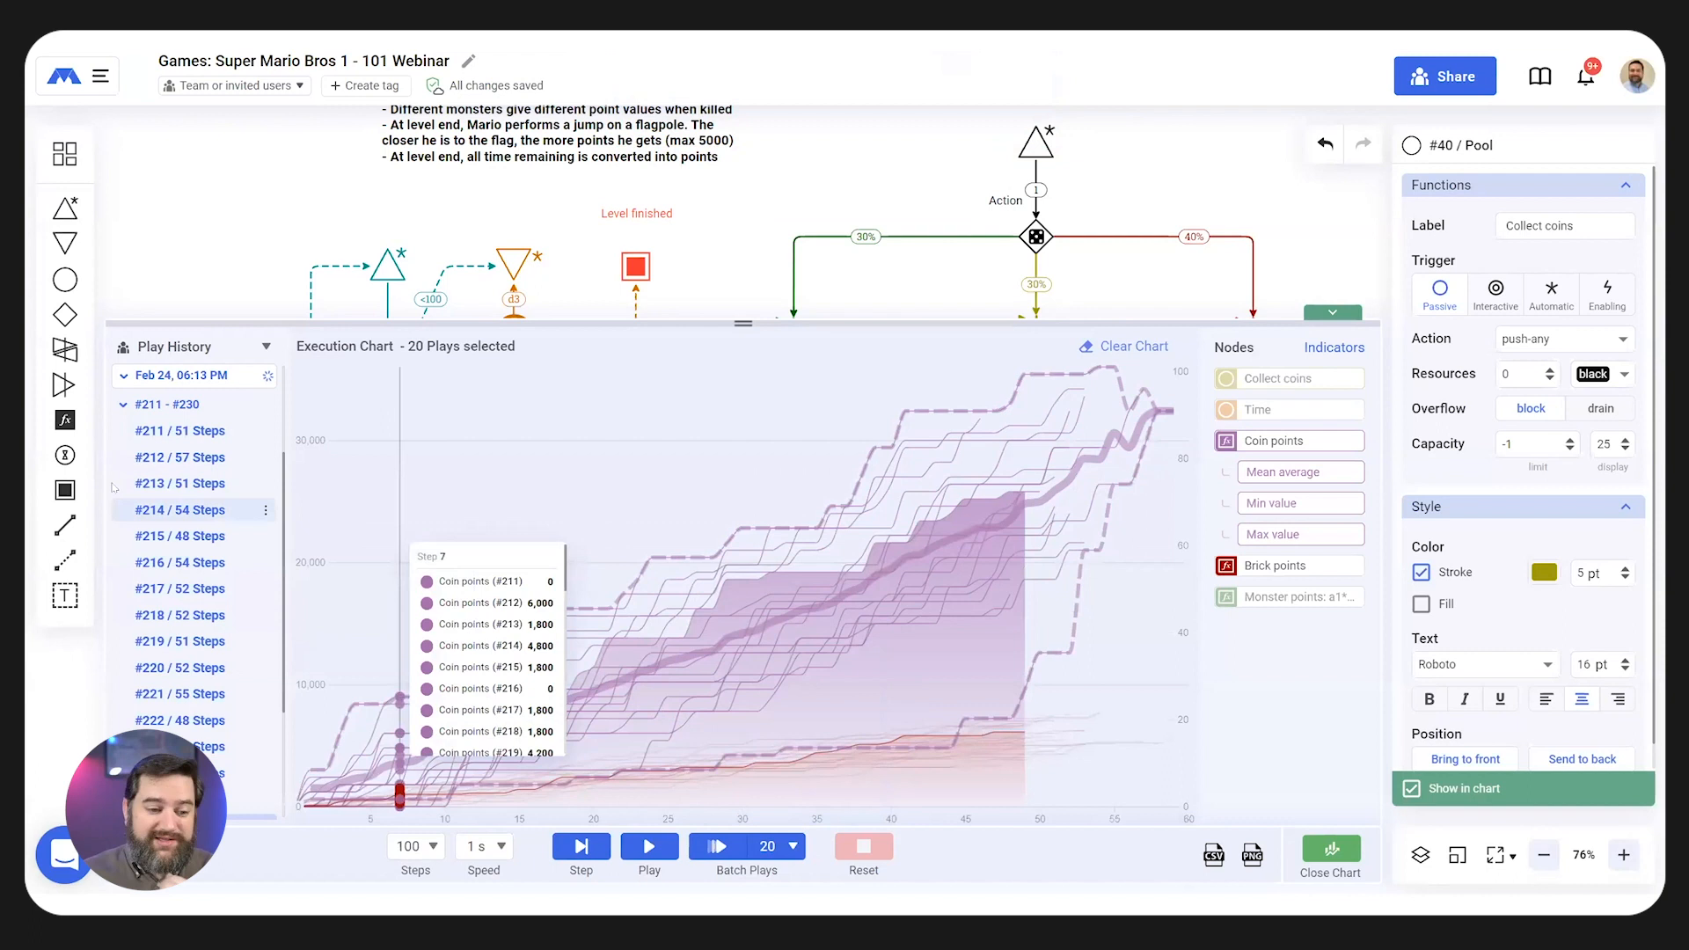
{"action": "scroll", "coordinate": [207, 568], "scroll_direction": "down", "scroll_amount": 2}
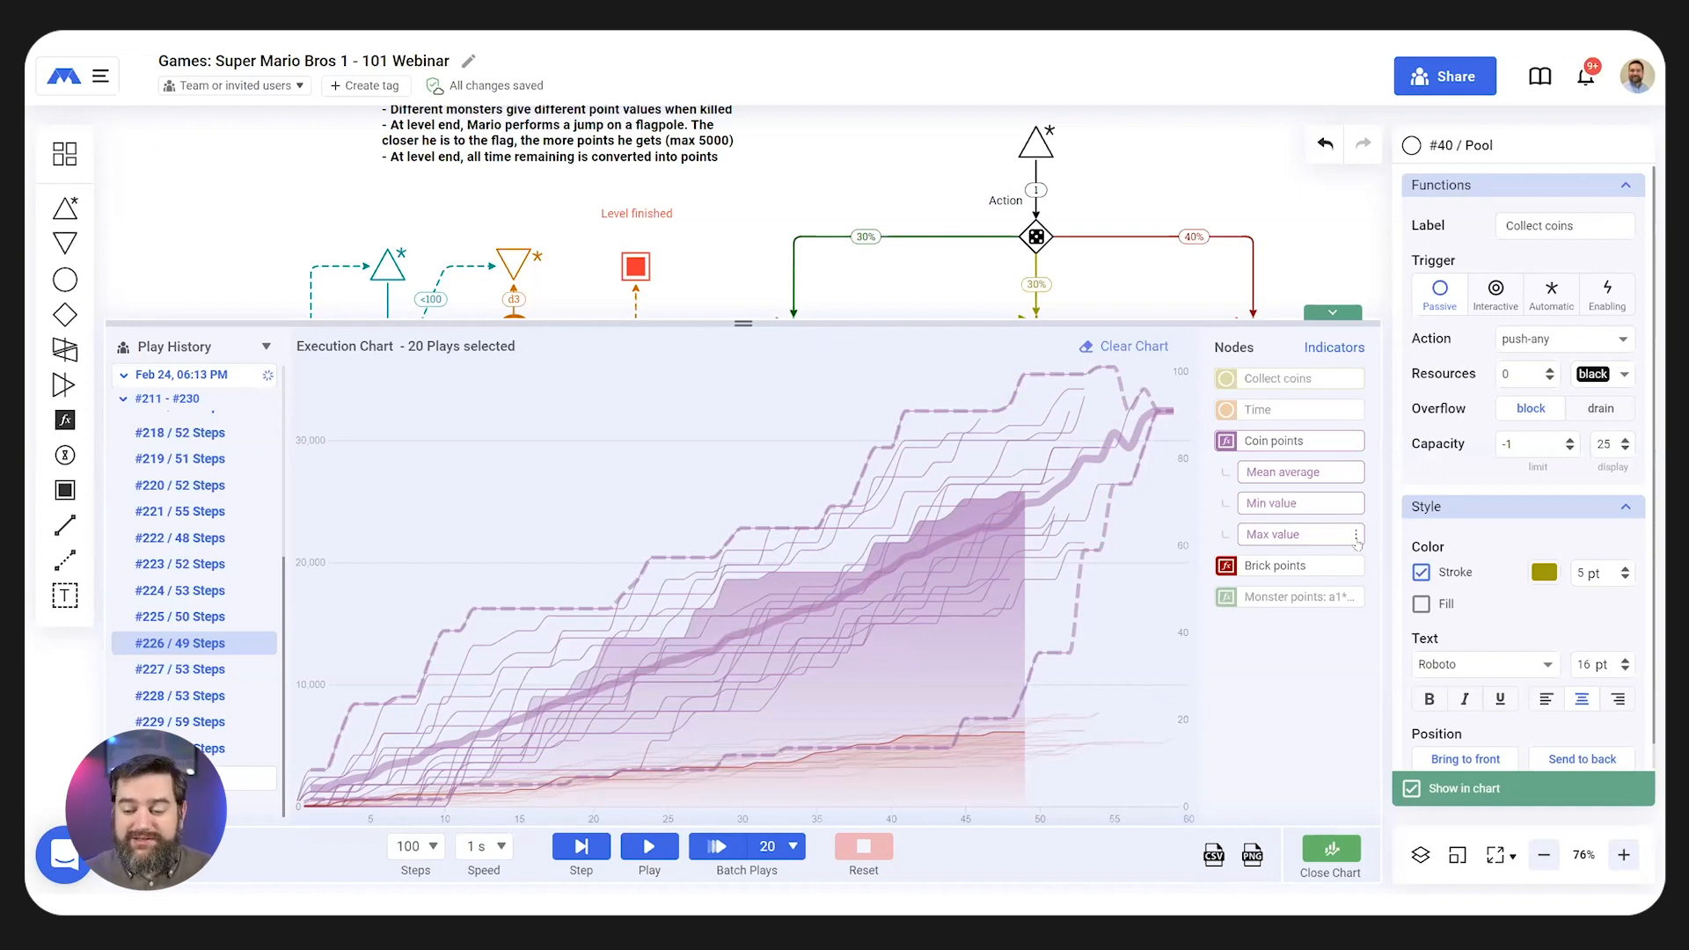
{"action": "left_click", "coordinate": [719, 847]}
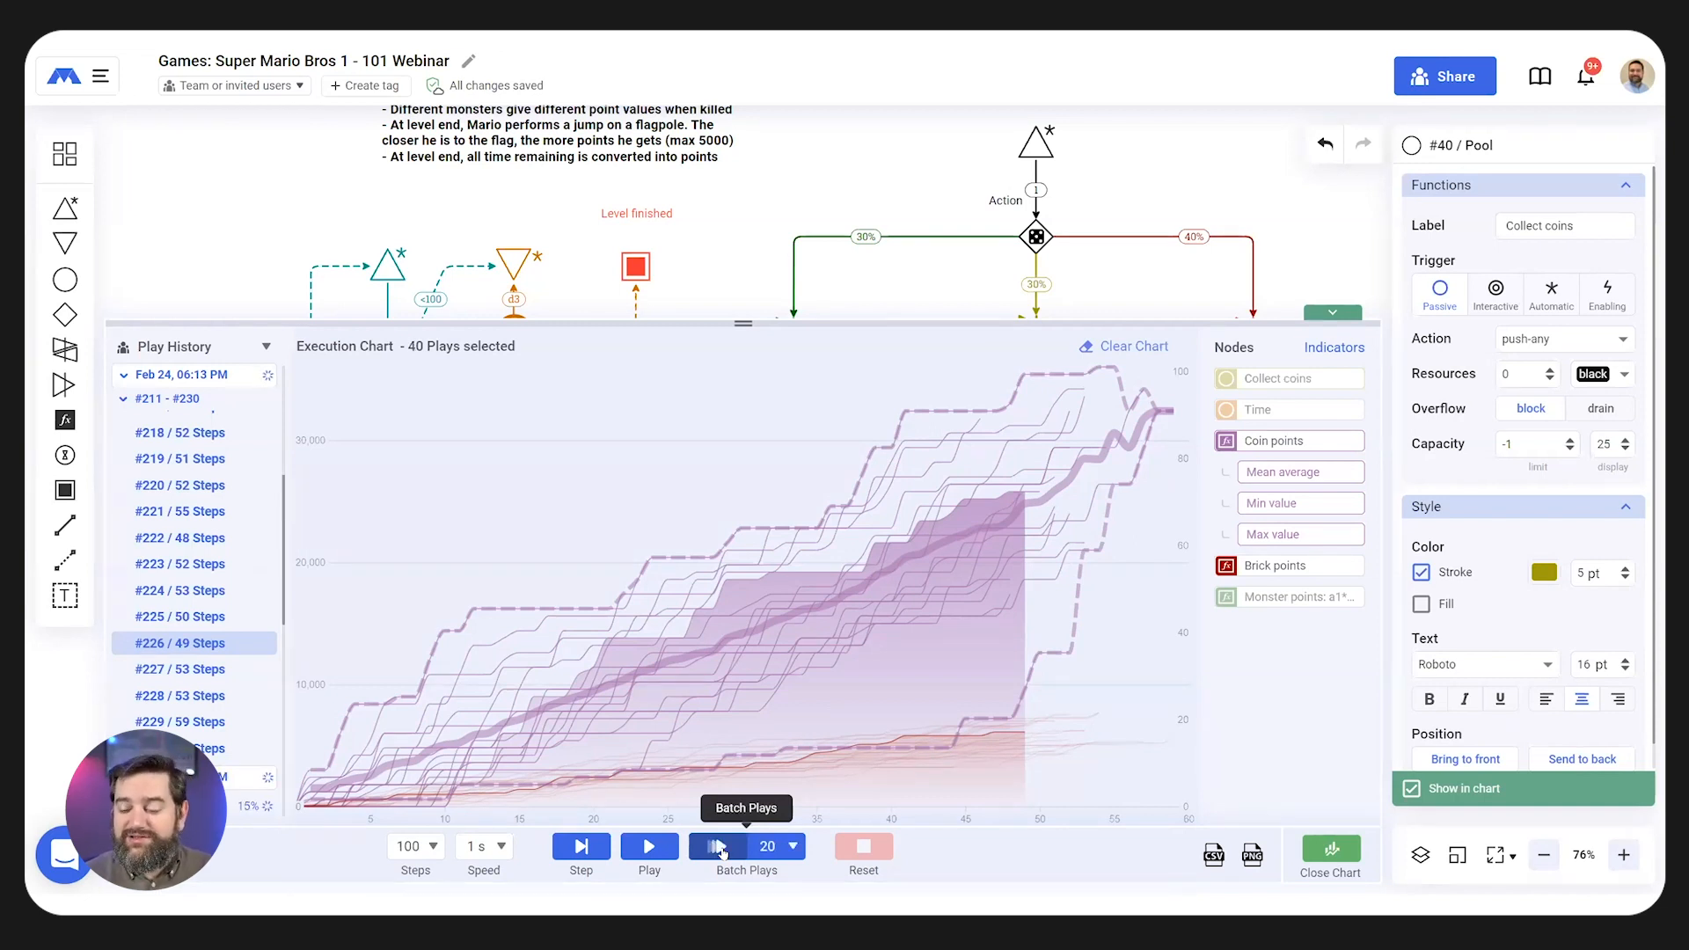